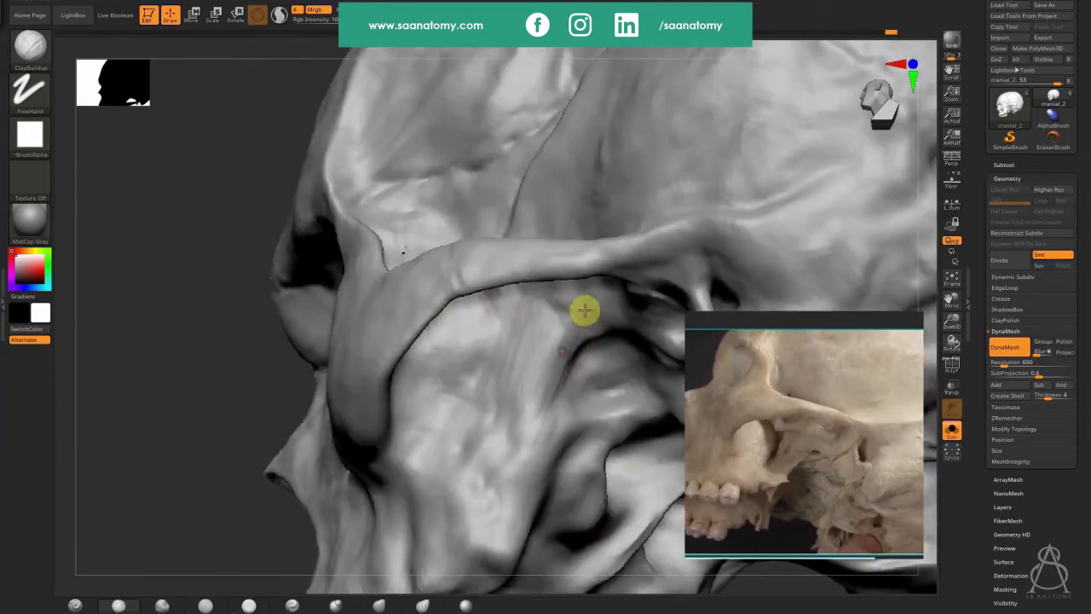
# Step: Build up a raised ridge along the rear edge of the bone wall below the zygomatic arch with the ClayBuildup and Standard brushes
pyautogui.moveTo(585, 311)
pyautogui.mouseDown()
pyautogui.moveTo(543, 373)
pyautogui.moveTo(574, 322)
pyautogui.moveTo(556, 343)
pyautogui.moveTo(551, 377)
pyautogui.moveTo(583, 302)
pyautogui.moveTo(543, 402)
pyautogui.moveTo(562, 374)
pyautogui.mouseUp()
pyautogui.click(74, 605)
pyautogui.moveTo(584, 380); pyautogui.dragTo(597, 379, button='right')
pyautogui.moveTo(564, 372)
pyautogui.mouseDown()
pyautogui.moveTo(590, 322)
pyautogui.moveTo(637, 282)
pyautogui.mouseUp()
pyautogui.moveTo(638, 286); pyautogui.dragTo(648, 350, button='right')
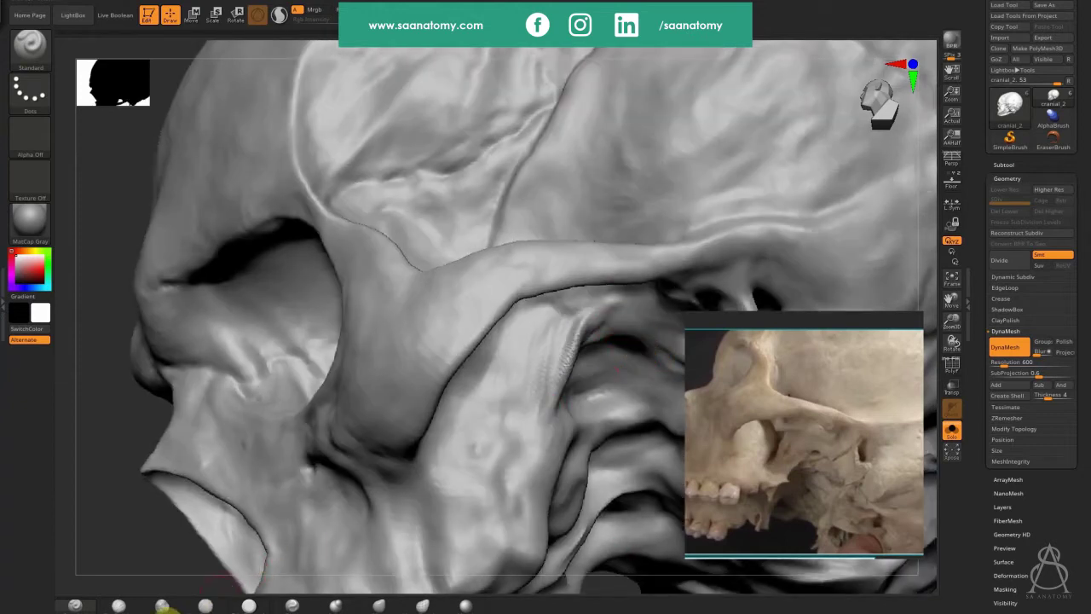
# Step: Carve a small pit at the upper end of the ridge with ClayBuildup and save the project
pyautogui.click(118, 604)
pyautogui.moveTo(617, 336); pyautogui.dragTo(606, 321, button='right')
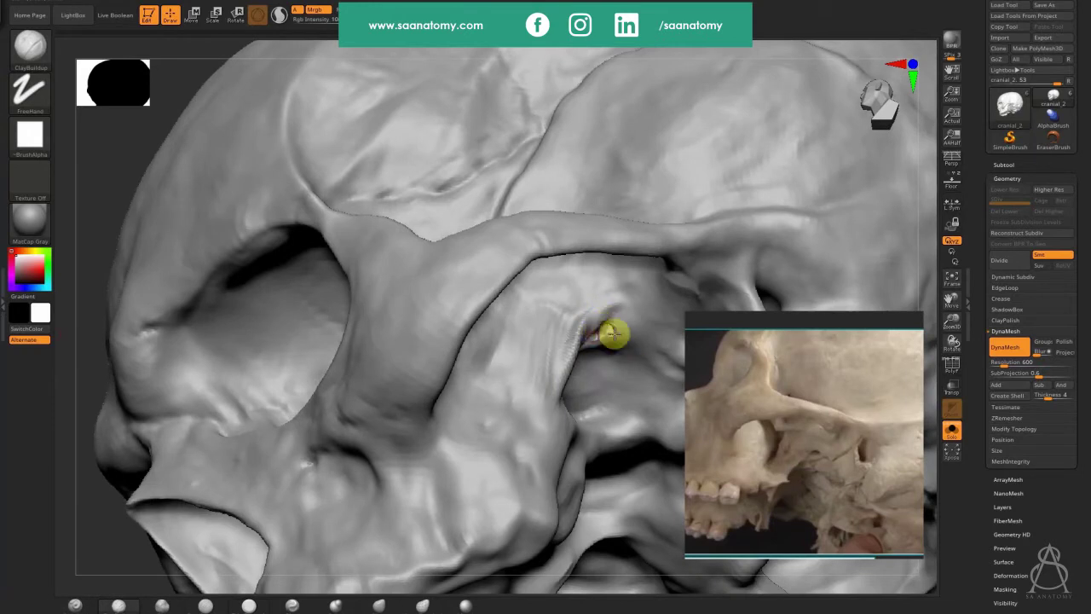
pyautogui.press('ctrl')
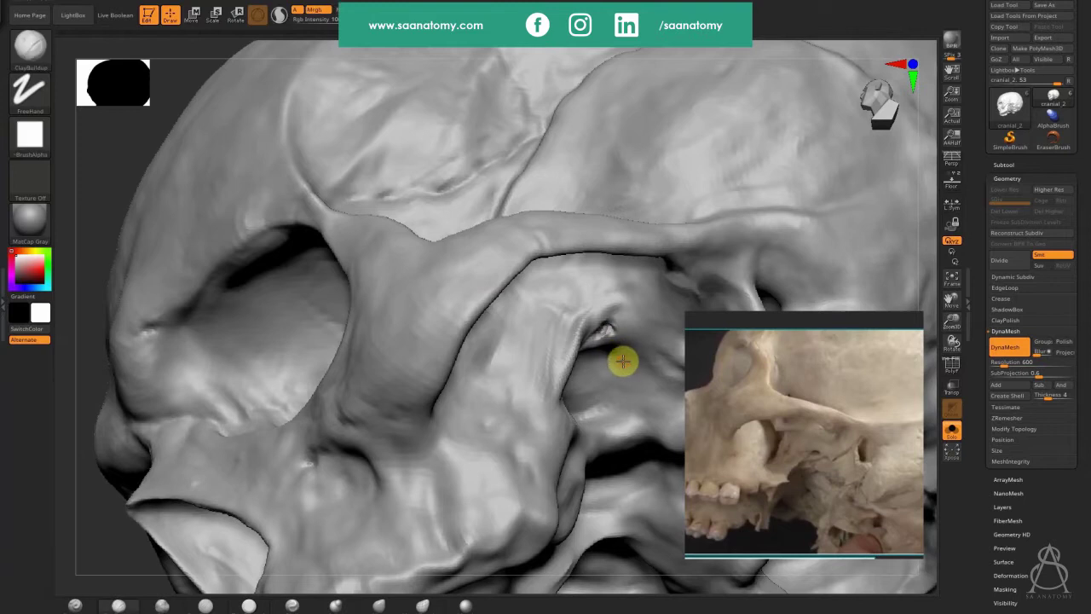
pyautogui.hotkey('ctrl', 's')
pyautogui.press('Return')
pyautogui.press('Return')
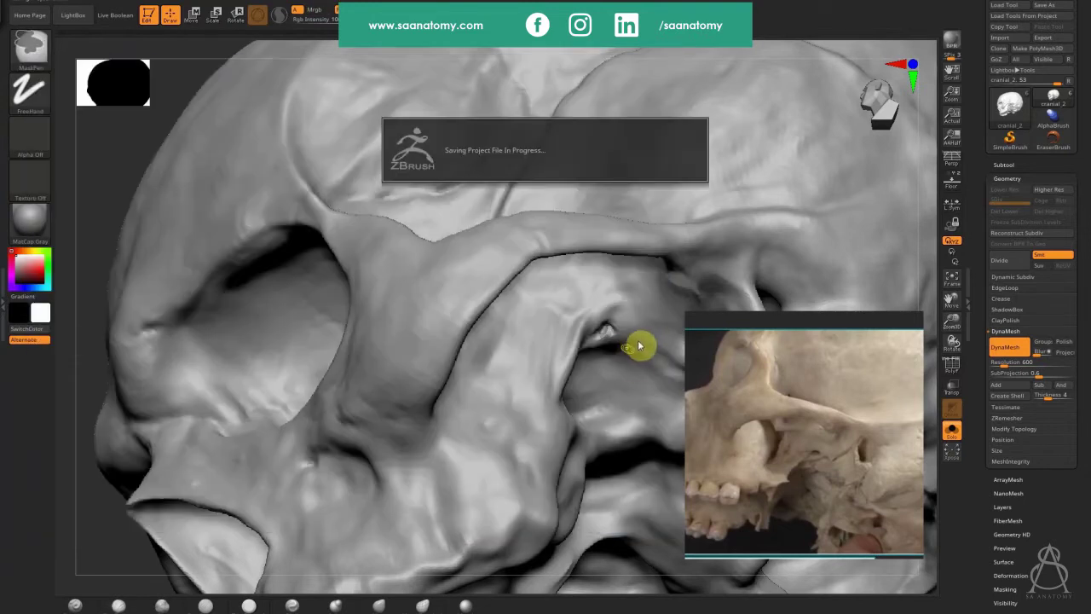
# Step: Define the ridge leading up to the small pit with ClayBuildup and recompute the skull's DynaMesh
pyautogui.moveTo(622, 353); pyautogui.dragTo(635, 338, button='right')
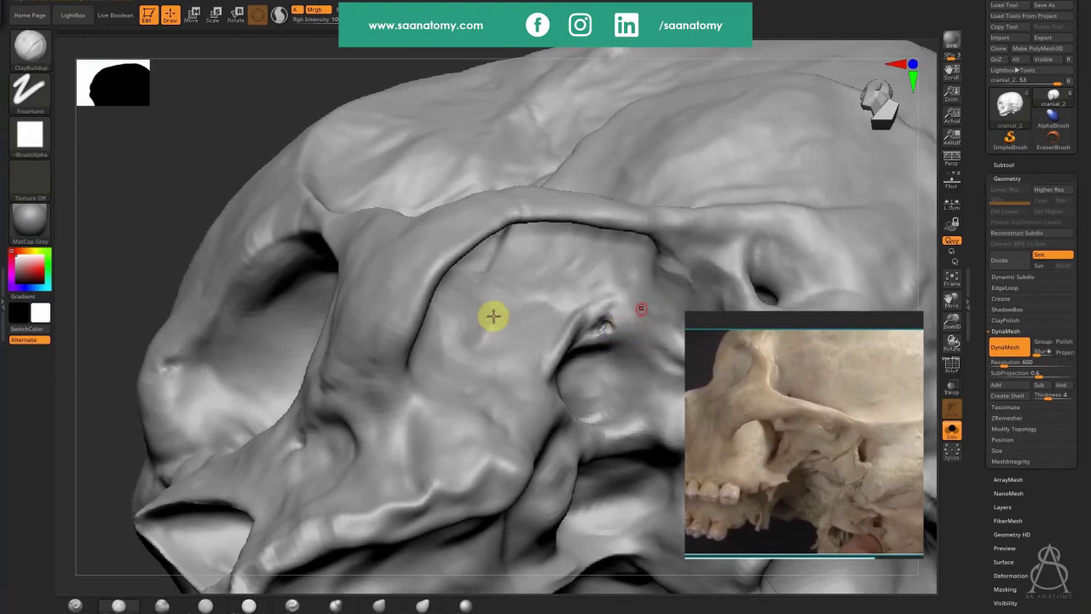
pyautogui.moveTo(492, 315); pyautogui.dragTo(558, 319, button='right')
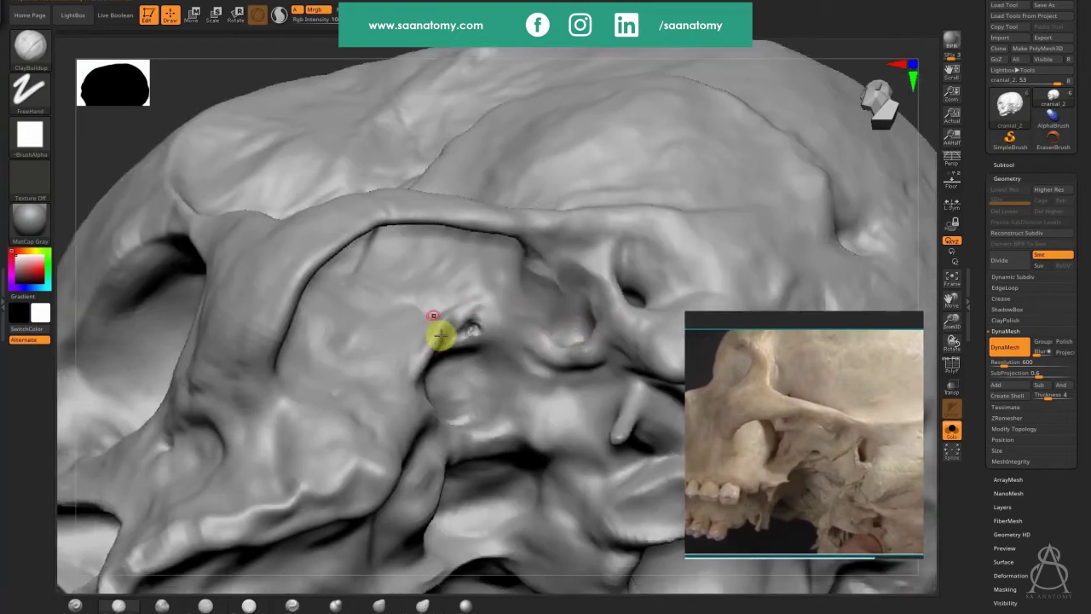
pyautogui.moveTo(432, 344)
pyautogui.mouseDown()
pyautogui.moveTo(455, 310)
pyautogui.moveTo(418, 370)
pyautogui.moveTo(458, 318)
pyautogui.mouseUp()
pyautogui.moveTo(476, 307); pyautogui.dragTo(492, 334, button='right')
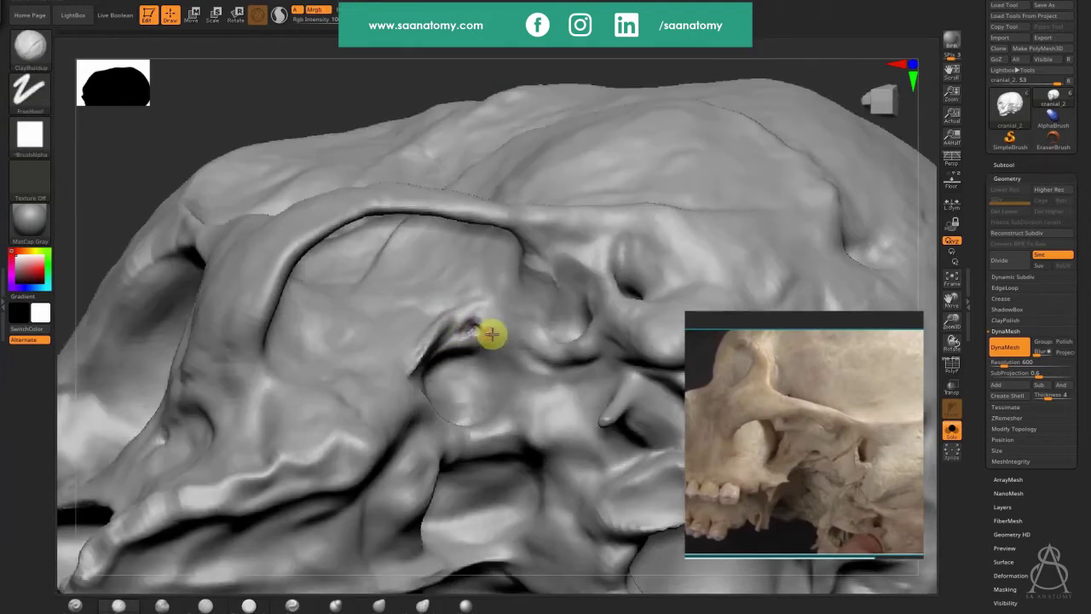
pyautogui.keyDown('ctrl'); pyautogui.moveTo(389, 78); pyautogui.dragTo(407, 105); pyautogui.keyUp('ctrl')
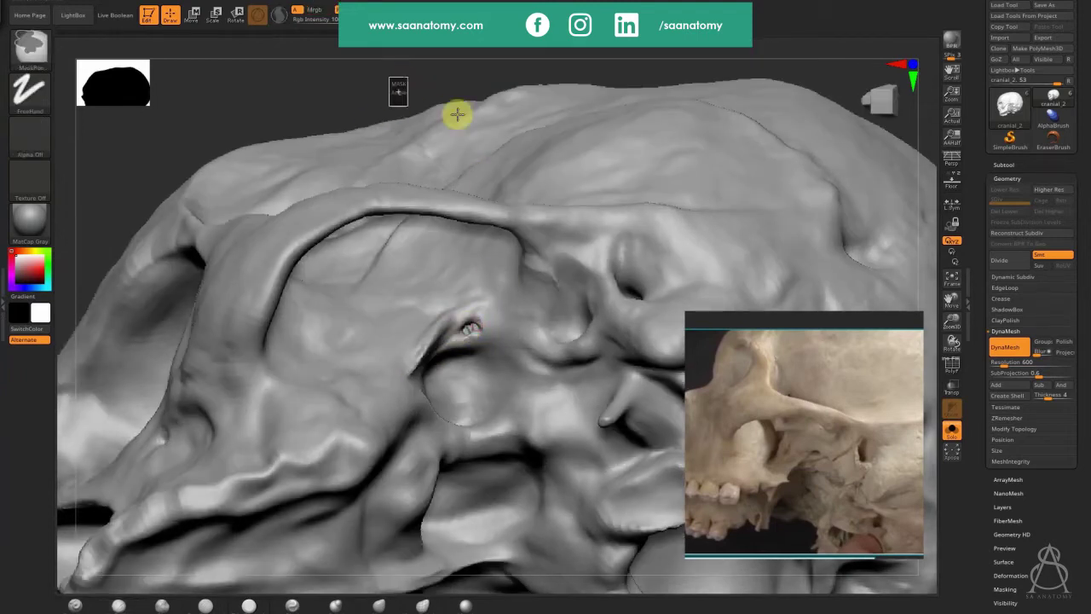
# Step: Refine the small hole at the ridge's upper end and remesh the skull again with DynaMesh
pyautogui.moveTo(489, 324)
pyautogui.keyDown('alt'); pyautogui.mouseDown(button='right')
pyautogui.moveTo(591, 260)
pyautogui.moveTo(667, 238)
pyautogui.mouseUp(button='right'); pyautogui.keyUp('alt')
pyautogui.press('ctrl')
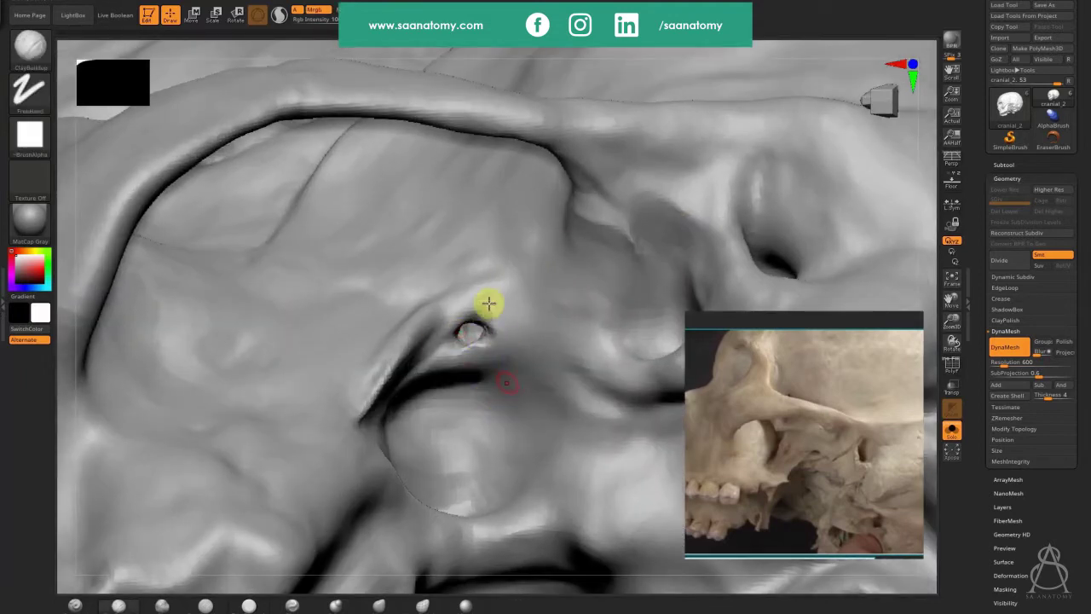
pyautogui.keyDown('alt'); pyautogui.moveTo(367, 363); pyautogui.dragTo(439, 242, button='right'); pyautogui.keyUp('alt')
pyautogui.keyDown('ctrl'); pyautogui.moveTo(386, 77); pyautogui.dragTo(399, 105); pyautogui.keyUp('ctrl')
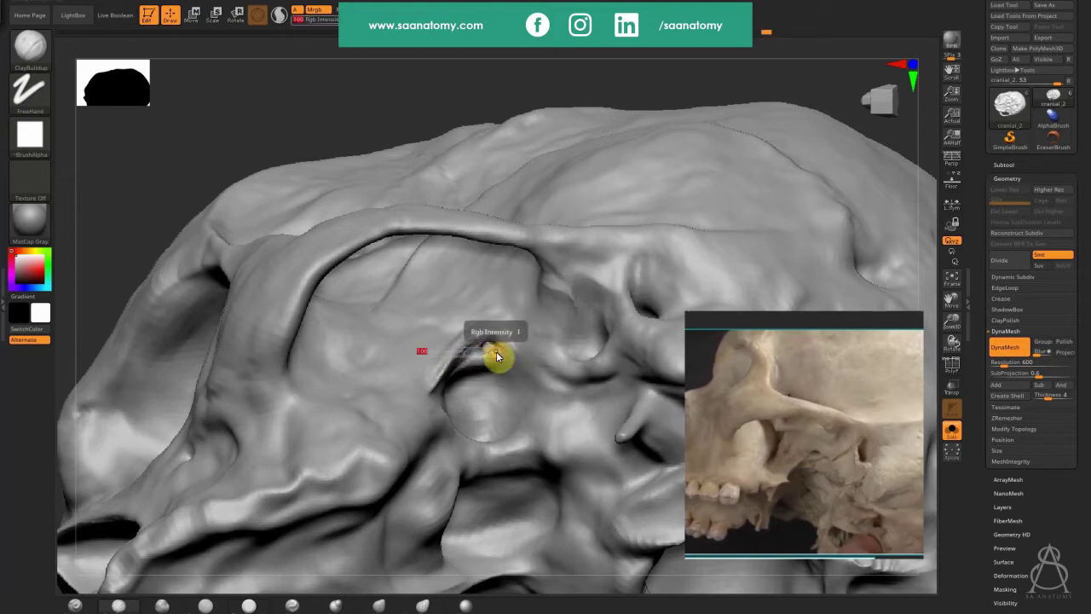
# Step: Adjust the brush size, smooth the small hole's rim, and build up the bone surface behind it with ClayBuildup
pyautogui.press('s')
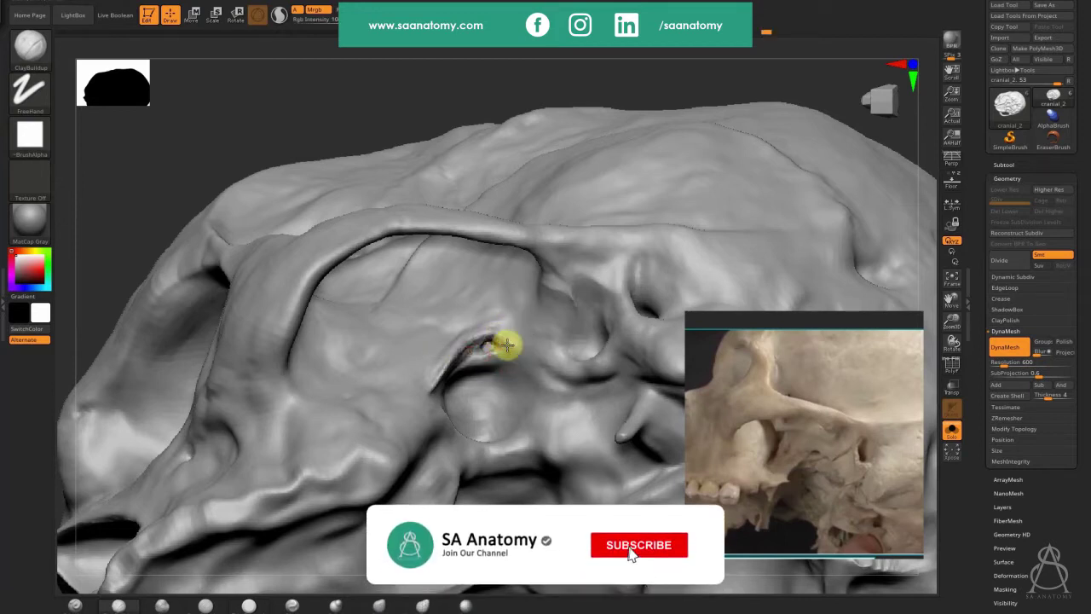
pyautogui.press('shift')
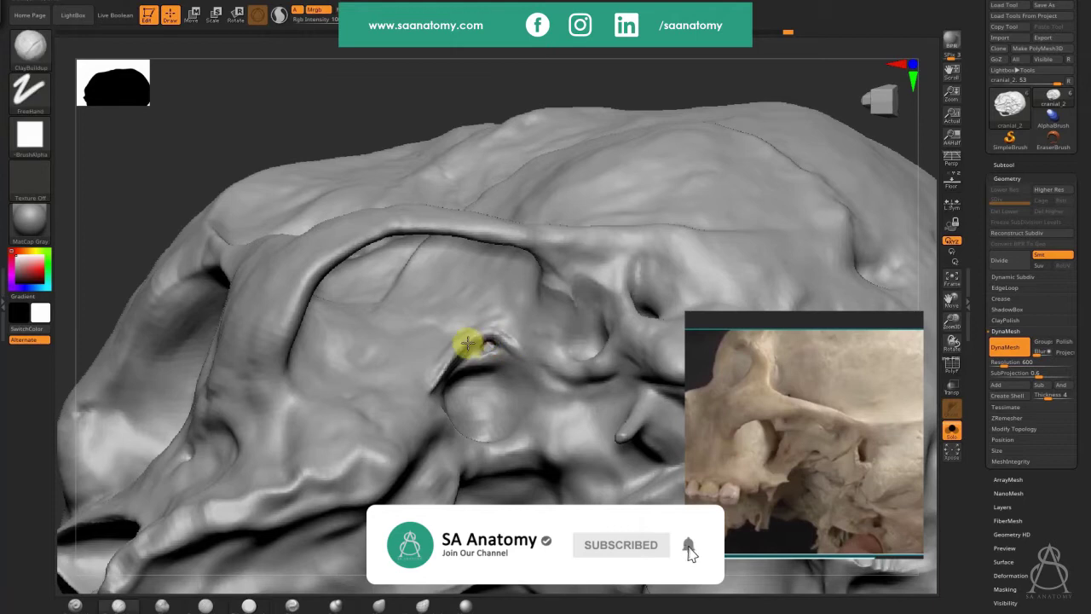
pyautogui.moveTo(475, 346)
pyautogui.keyDown('shift'); pyautogui.mouseDown()
pyautogui.moveTo(494, 341)
pyautogui.moveTo(504, 366)
pyautogui.mouseUp(); pyautogui.keyUp('shift')
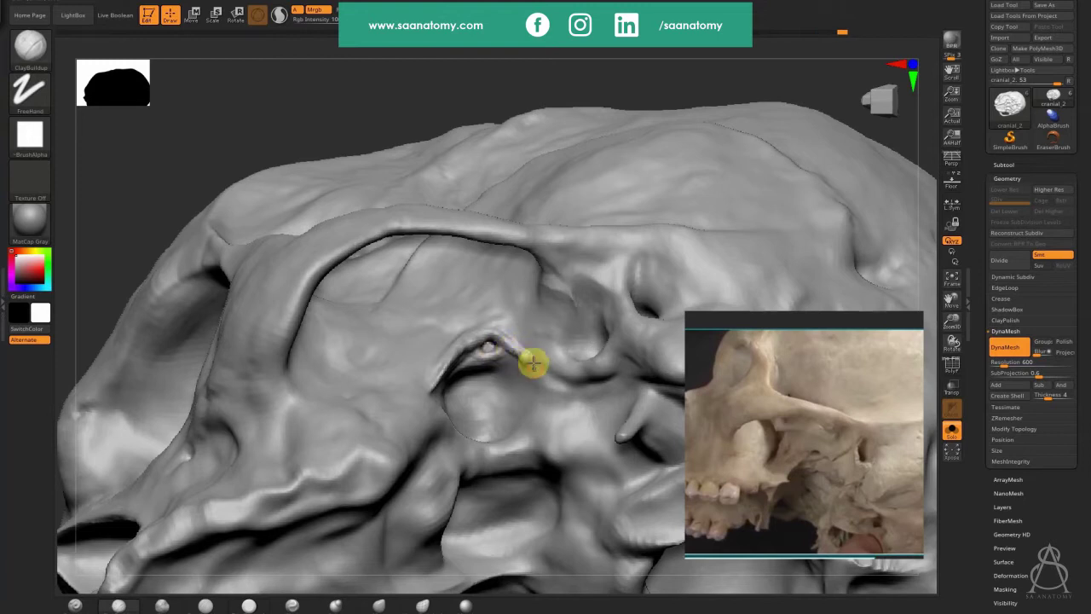
pyautogui.moveTo(532, 373); pyautogui.dragTo(550, 360, button='right')
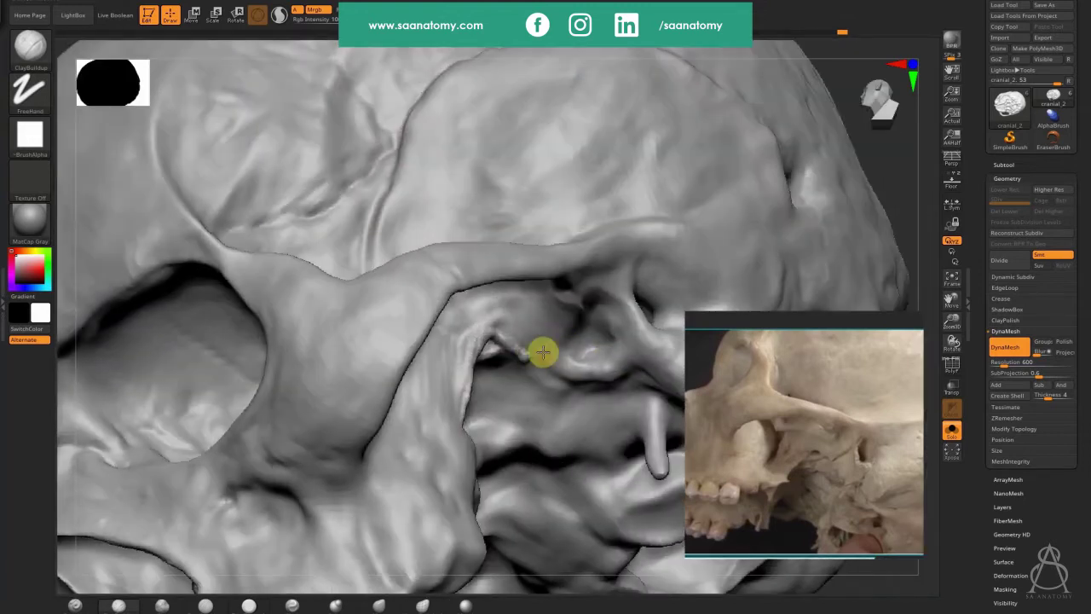
pyautogui.moveTo(545, 349)
pyautogui.mouseDown()
pyautogui.moveTo(579, 313)
pyautogui.moveTo(560, 348)
pyautogui.moveTo(592, 315)
pyautogui.moveTo(546, 344)
pyautogui.moveTo(523, 329)
pyautogui.moveTo(508, 344)
pyautogui.moveTo(534, 351)
pyautogui.moveTo(572, 310)
pyautogui.moveTo(533, 357)
pyautogui.mouseUp()
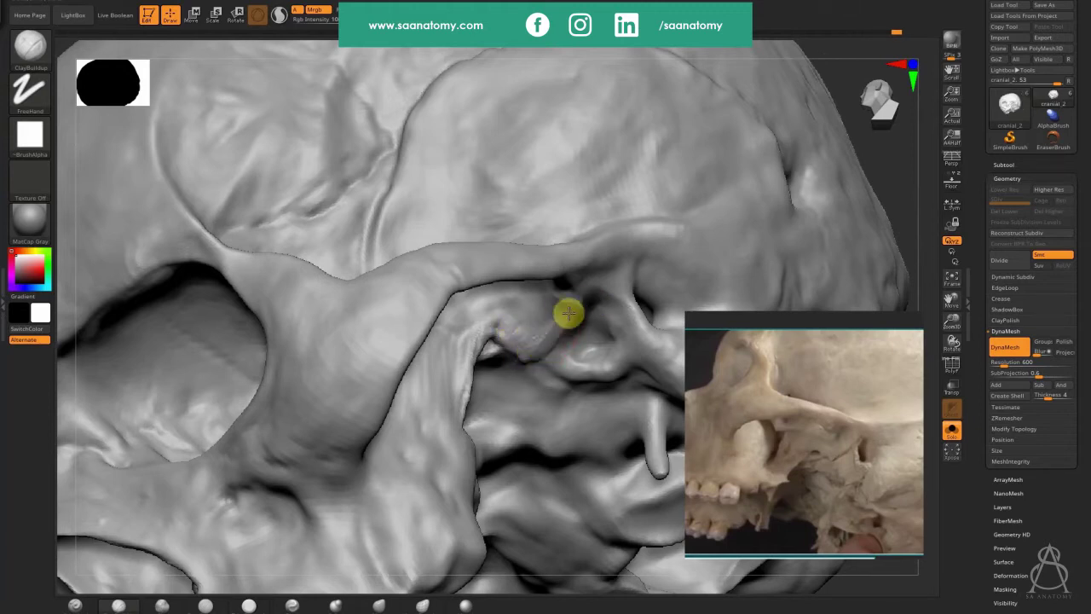
# Step: Build up the rear root of the zygomatic arch and the bone in front of and below the ear opening with ClayBuildup
pyautogui.moveTo(626, 326); pyautogui.dragTo(605, 252, button='right')
pyautogui.moveTo(577, 244)
pyautogui.mouseDown()
pyautogui.moveTo(659, 247)
pyautogui.moveTo(616, 244)
pyautogui.moveTo(612, 262)
pyautogui.moveTo(655, 243)
pyautogui.moveTo(642, 270)
pyautogui.moveTo(710, 245)
pyautogui.mouseUp()
pyautogui.moveTo(550, 317); pyautogui.dragTo(554, 300)
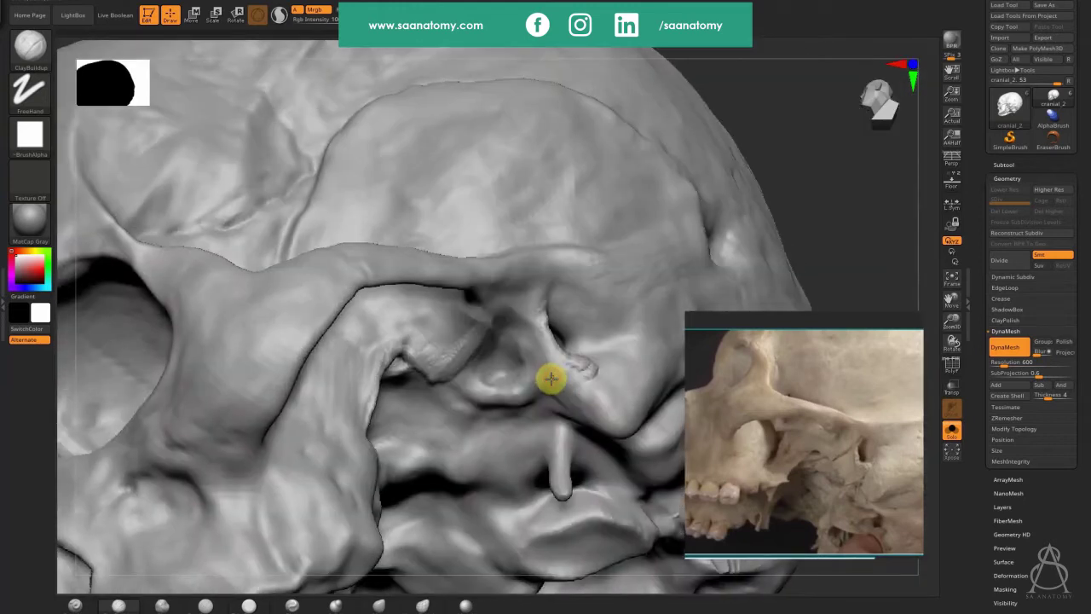
pyautogui.click(553, 377)
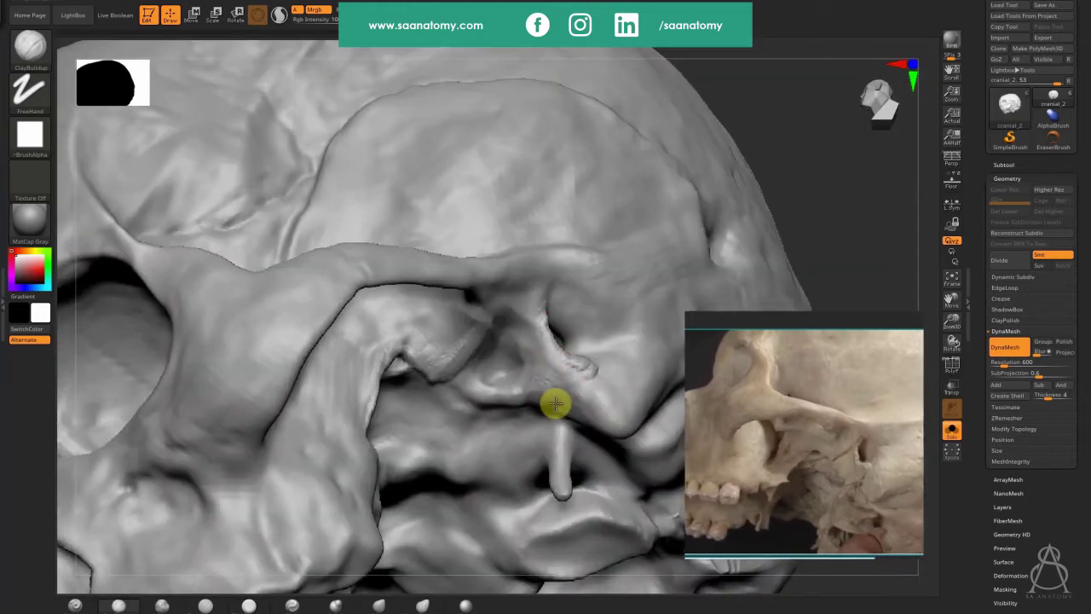
pyautogui.moveTo(539, 351)
pyautogui.mouseDown()
pyautogui.moveTo(586, 383)
pyautogui.moveTo(553, 372)
pyautogui.mouseUp()
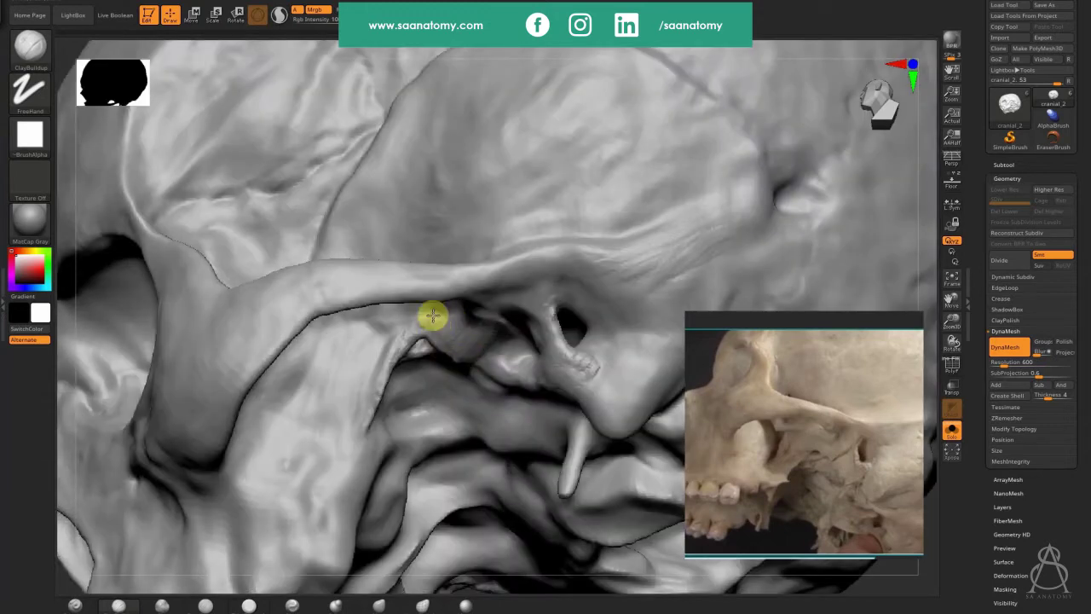
# Step: Thicken the rear edge of the bone wall behind the cheekbone with ClayBuildup and pull its outline backward with the Move Topological brush
pyautogui.moveTo(433, 316)
pyautogui.mouseDown()
pyautogui.moveTo(458, 350)
pyautogui.moveTo(378, 337)
pyautogui.moveTo(342, 373)
pyautogui.moveTo(378, 372)
pyautogui.moveTo(373, 402)
pyautogui.moveTo(385, 316)
pyautogui.moveTo(384, 387)
pyautogui.mouseUp()
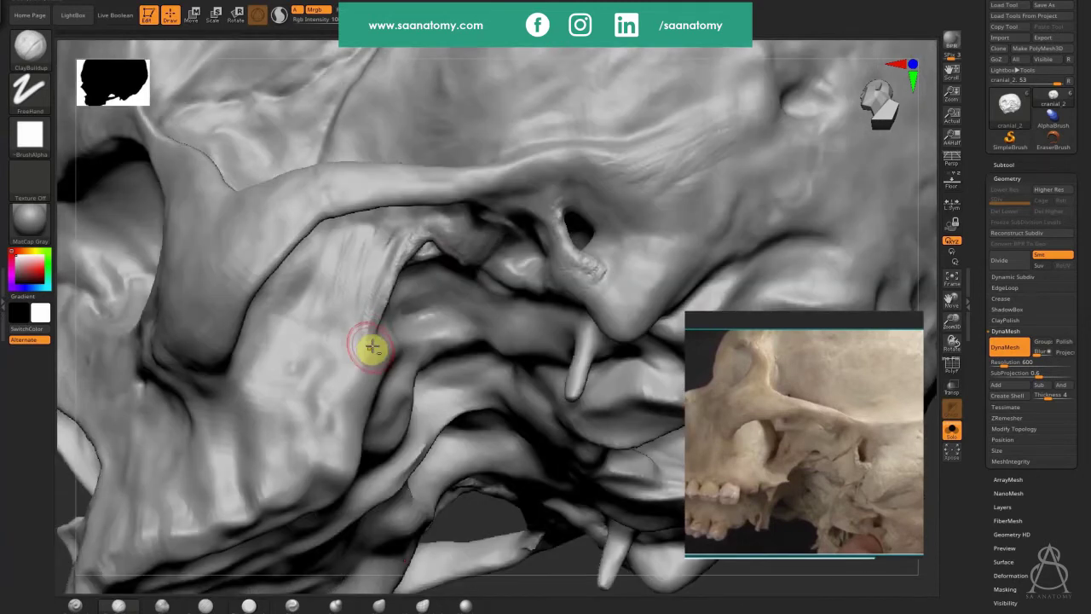
pyautogui.moveTo(370, 348)
pyautogui.mouseDown()
pyautogui.moveTo(383, 368)
pyautogui.moveTo(369, 414)
pyautogui.mouseUp()
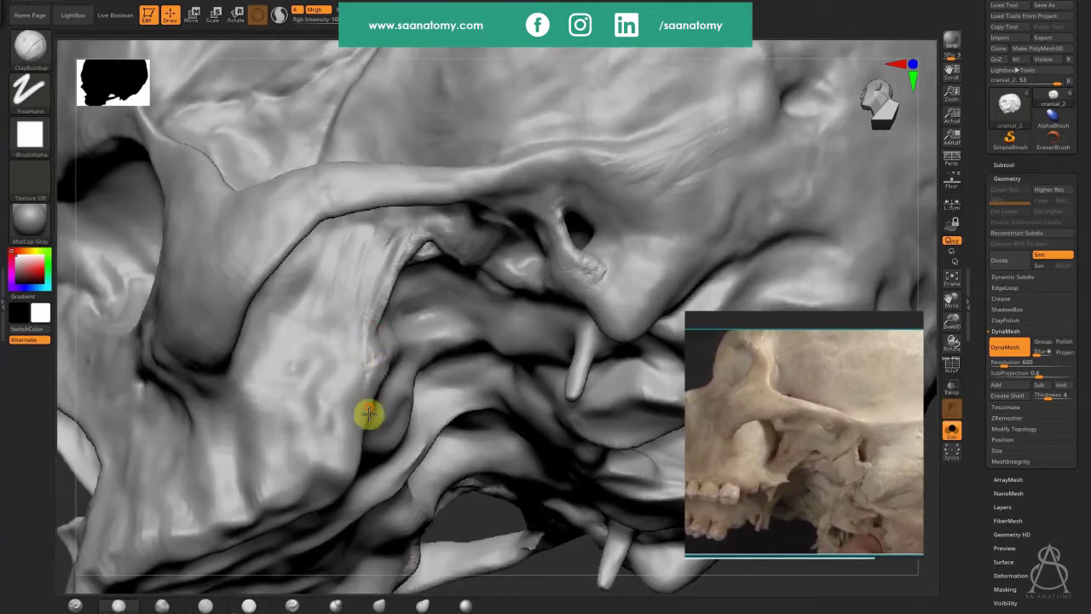
pyautogui.moveTo(432, 267); pyautogui.dragTo(418, 286, button='right')
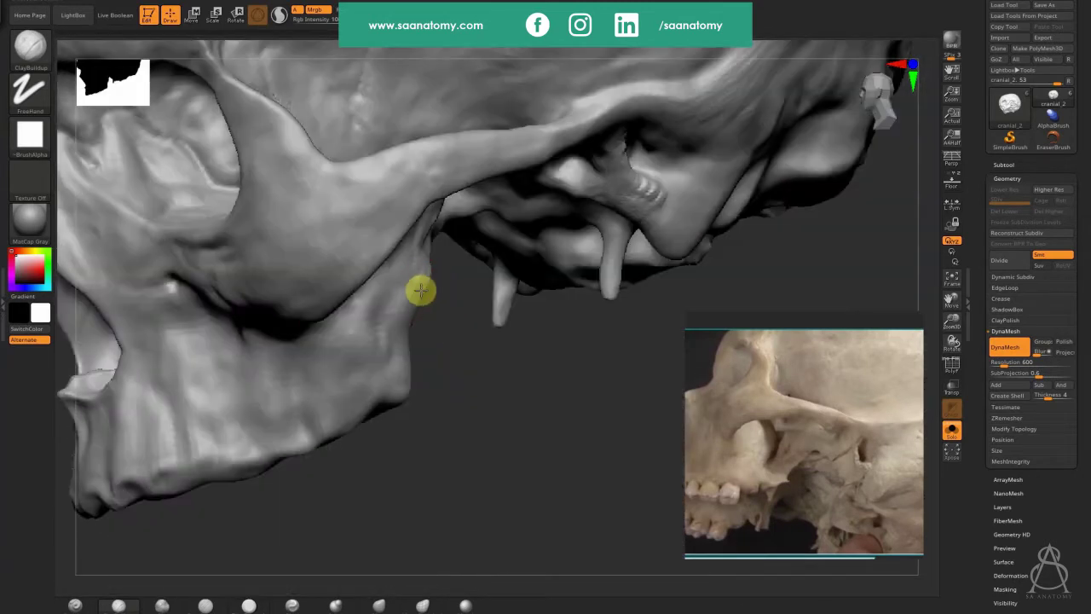
pyautogui.click(422, 604)
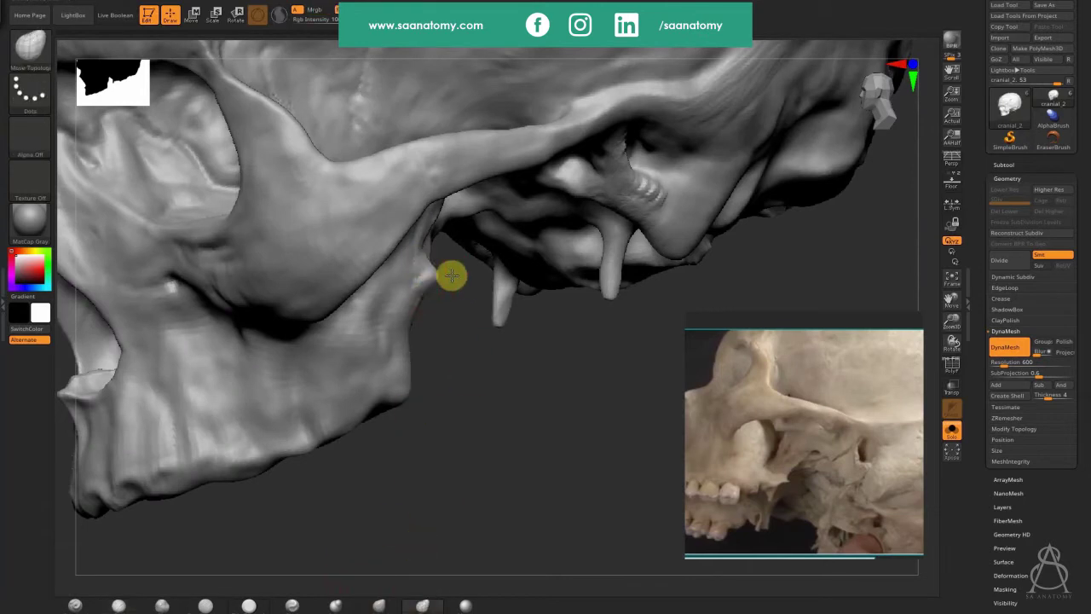
pyautogui.moveTo(449, 290); pyautogui.dragTo(435, 275, button='right')
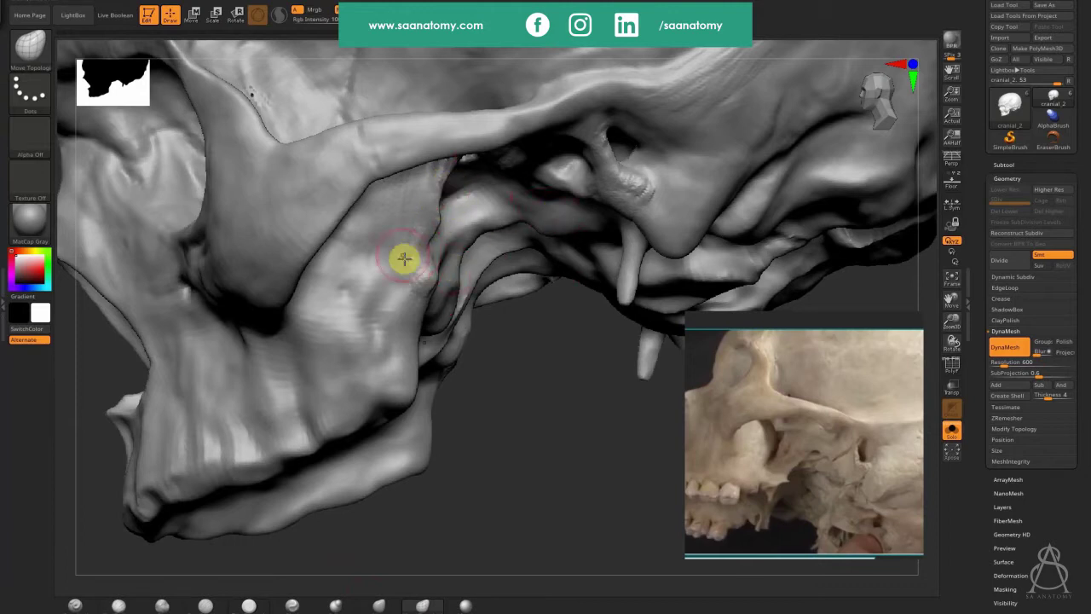
# Step: Cut a long vertical groove into the bone wall behind the cheekbone, parallel to its rear edge, with the DamStandard brush
pyautogui.click(119, 605)
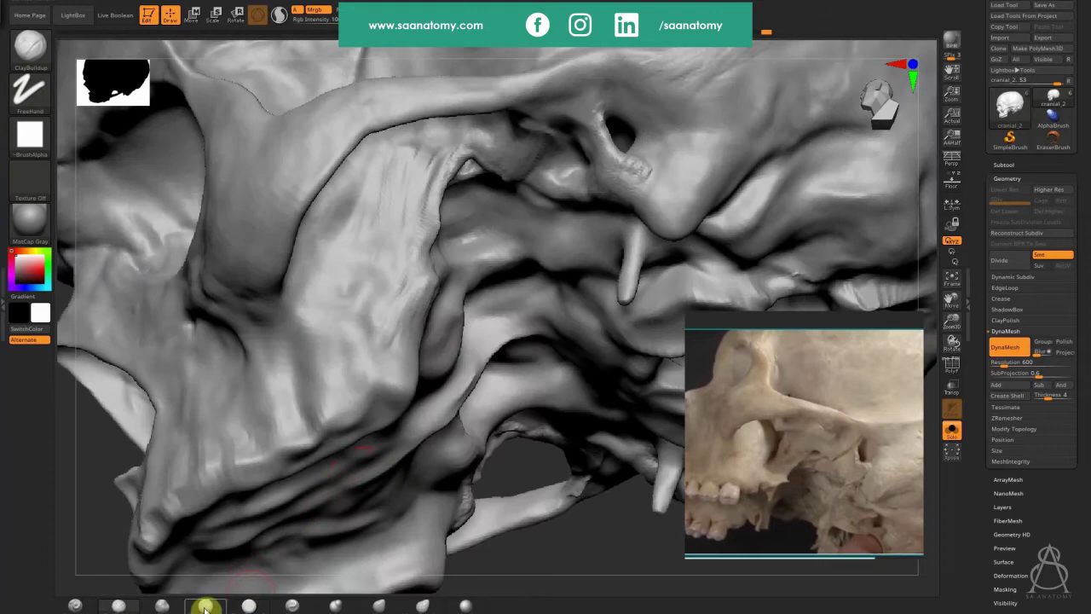
pyautogui.press('b')
pyautogui.press('s')
pyautogui.press('t')
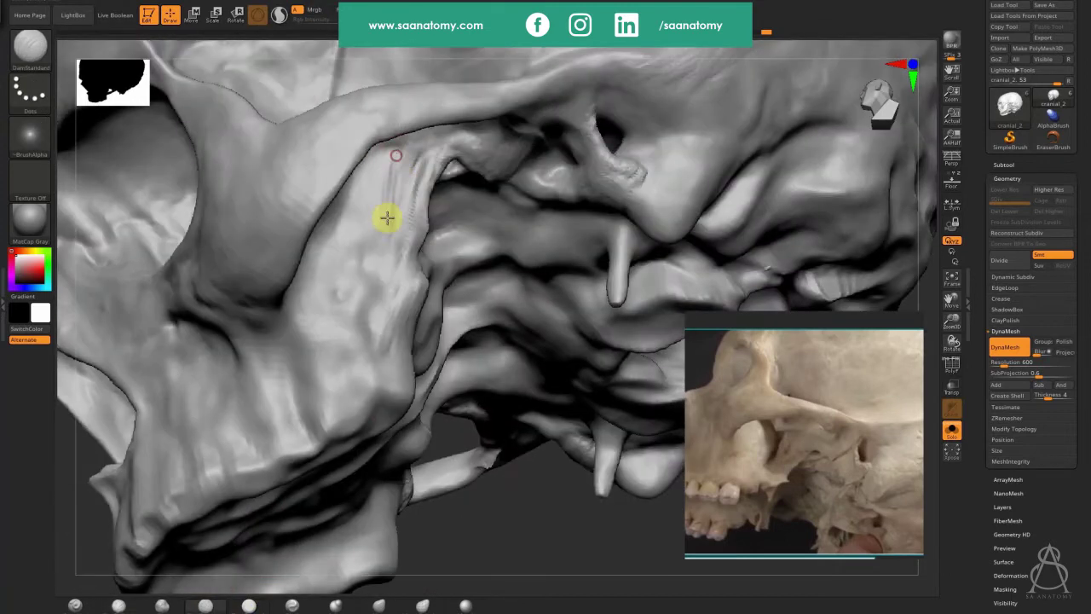
pyautogui.moveTo(387, 217)
pyautogui.mouseDown()
pyautogui.moveTo(397, 244)
pyautogui.moveTo(392, 161)
pyautogui.moveTo(366, 327)
pyautogui.moveTo(401, 136)
pyautogui.mouseUp()
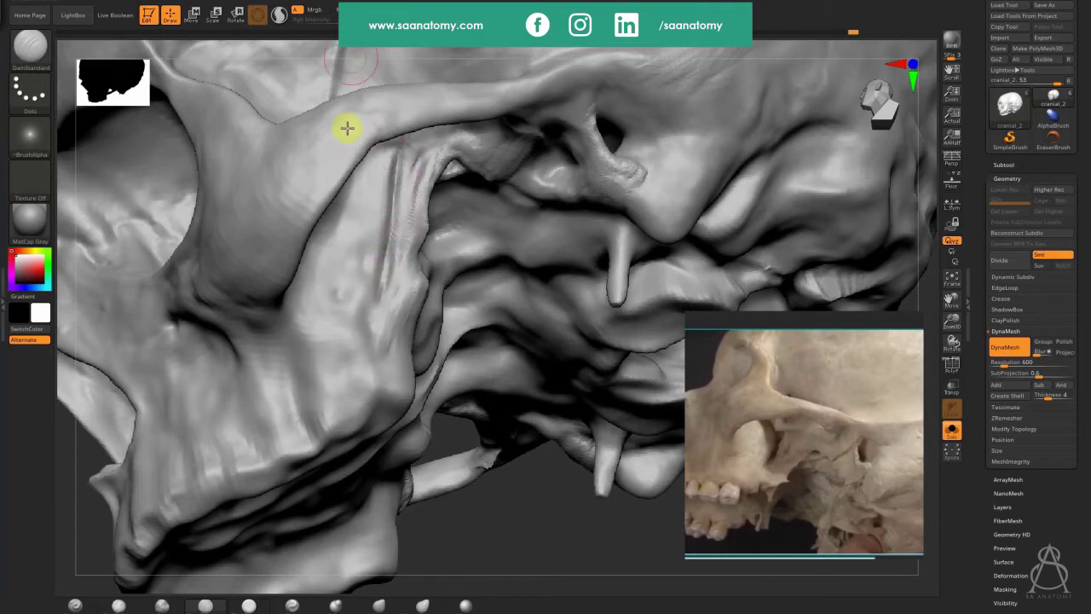
# Step: Deepen and widen the vertical groove with ClayBuildup and recompute the skull's DynaMesh
pyautogui.click(119, 604)
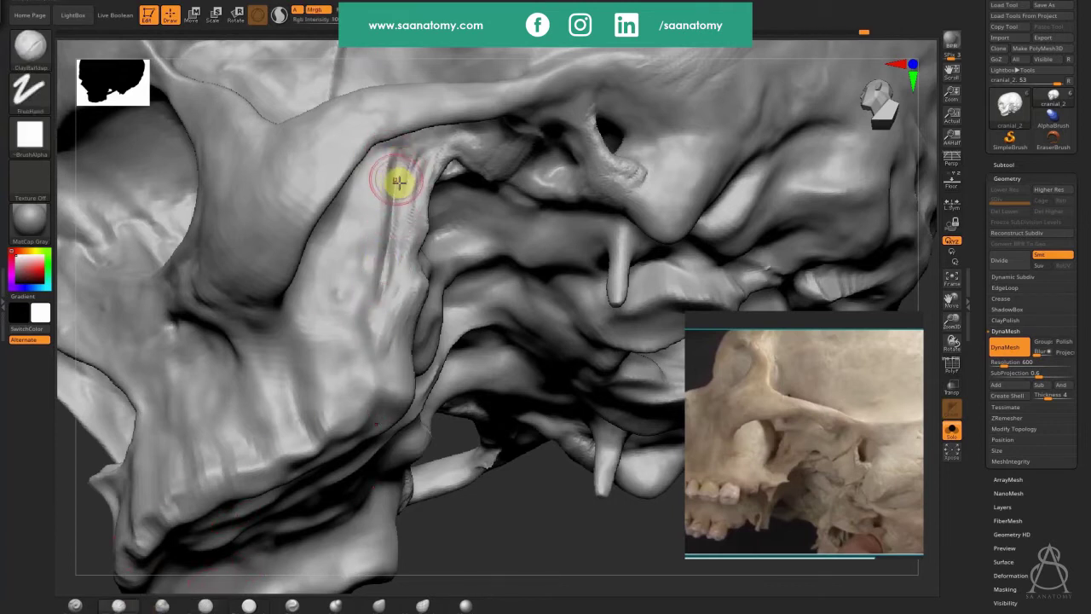
pyautogui.moveTo(399, 181)
pyautogui.mouseDown()
pyautogui.moveTo(379, 269)
pyautogui.moveTo(390, 334)
pyautogui.moveTo(376, 295)
pyautogui.mouseUp()
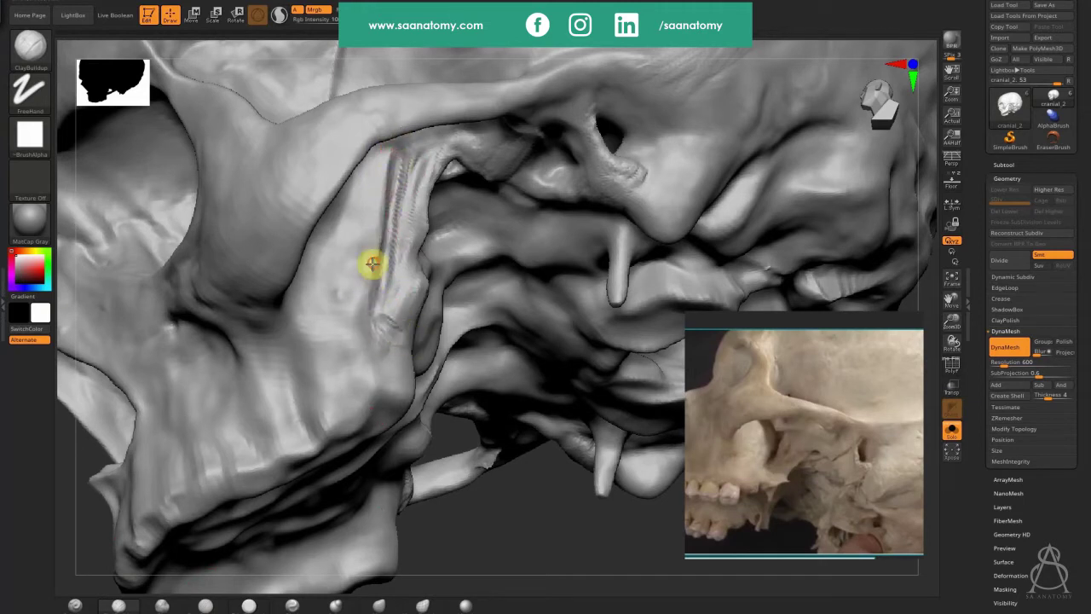
pyautogui.moveTo(389, 188); pyautogui.dragTo(381, 300)
pyautogui.moveTo(503, 499)
pyautogui.keyDown('ctrl'); pyautogui.mouseDown()
pyautogui.moveTo(528, 540)
pyautogui.moveTo(527, 530)
pyautogui.moveTo(432, 502)
pyautogui.moveTo(401, 515)
pyautogui.mouseUp(); pyautogui.keyUp('ctrl')
# Step: Smooth the thin bone bar at the underside opening and the rough patch on the rear skull base
pyautogui.keyDown('alt'); pyautogui.moveTo(402, 516); pyautogui.dragTo(440, 348, button='right'); pyautogui.keyUp('alt')
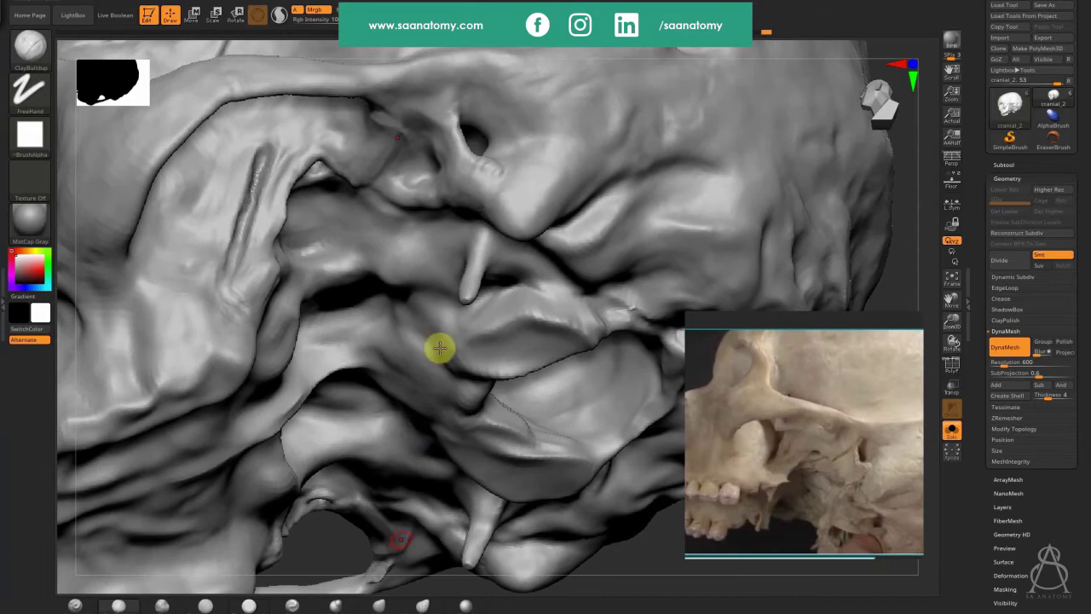
pyautogui.keyDown('shift'); pyautogui.moveTo(424, 383); pyautogui.dragTo(418, 390); pyautogui.keyUp('shift')
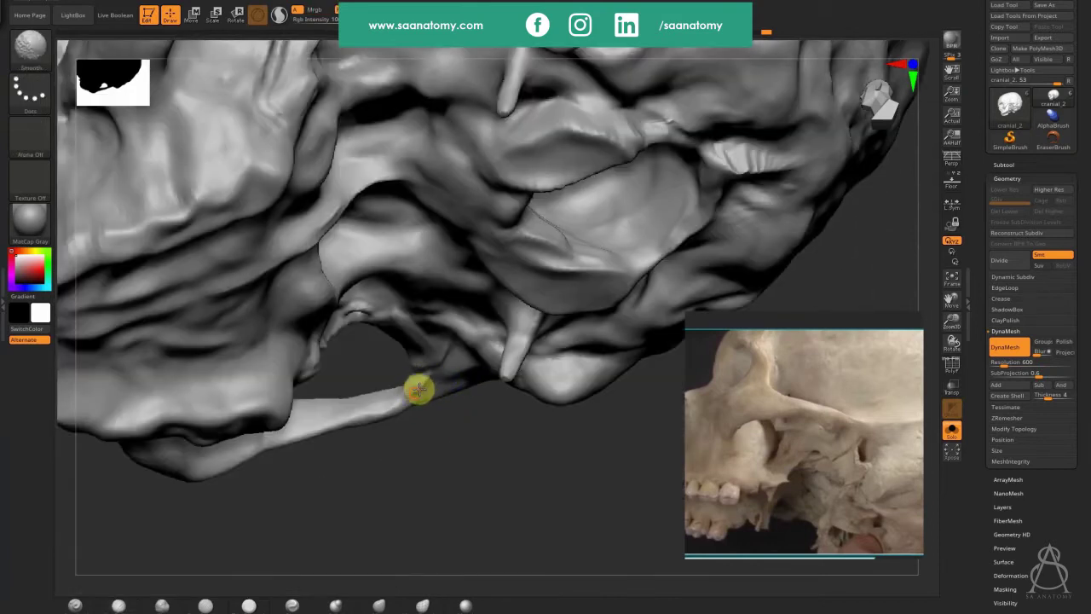
pyautogui.moveTo(754, 162)
pyautogui.keyDown('shift'); pyautogui.mouseDown()
pyautogui.moveTo(735, 168)
pyautogui.moveTo(746, 172)
pyautogui.mouseUp(); pyautogui.keyUp('shift')
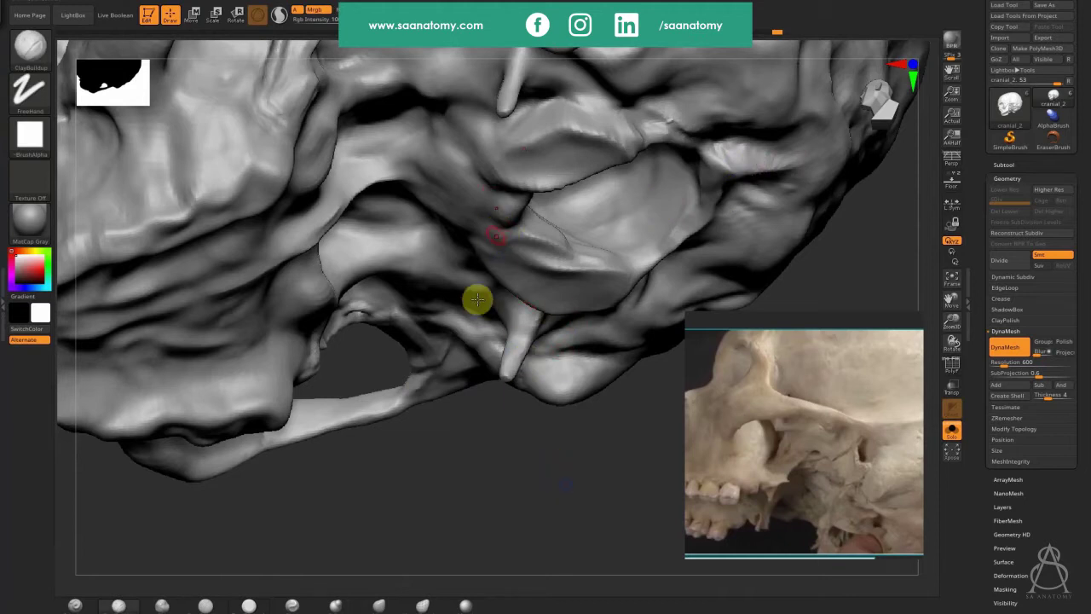
# Step: Build a small ridge across the groove's upper end and shape the groove's walls with ClayBuildup, moving the reference photo slightly upward
pyautogui.moveTo(478, 300); pyautogui.dragTo(365, 175, button='right')
pyautogui.moveTo(365, 175); pyautogui.dragTo(398, 168)
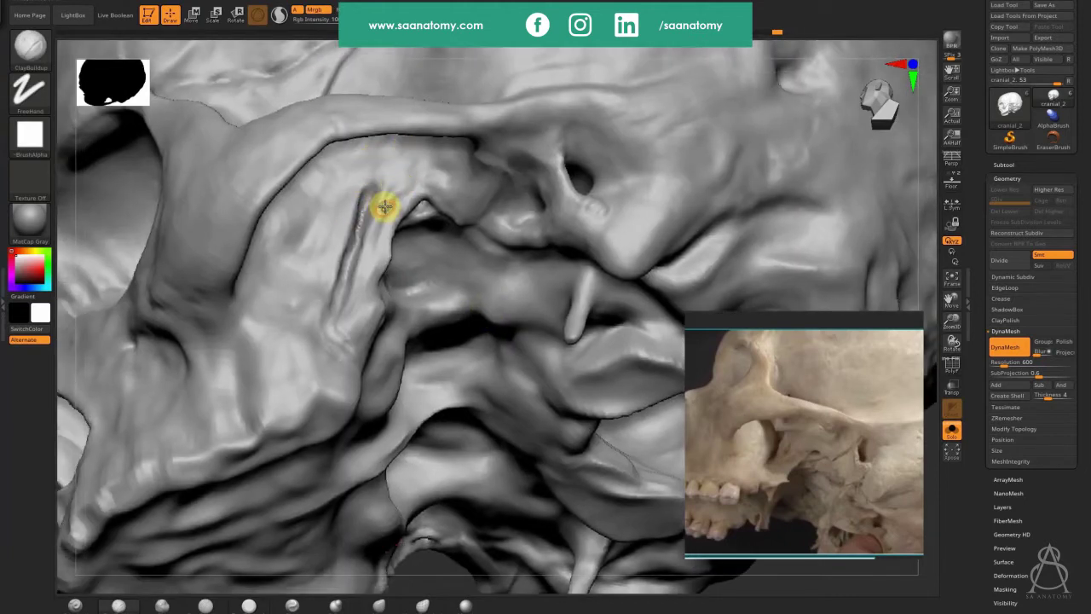
pyautogui.moveTo(385, 206)
pyautogui.mouseDown()
pyautogui.moveTo(383, 173)
pyautogui.moveTo(350, 177)
pyautogui.moveTo(405, 164)
pyautogui.moveTo(374, 190)
pyautogui.moveTo(366, 179)
pyautogui.moveTo(353, 279)
pyautogui.mouseUp()
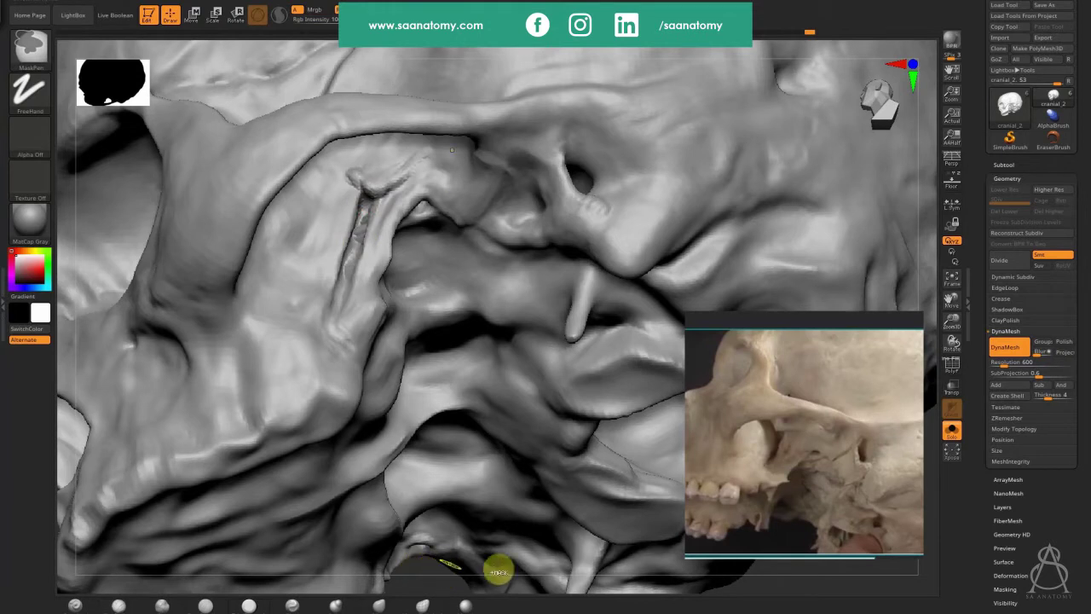
pyautogui.moveTo(866, 551); pyautogui.dragTo(840, 527)
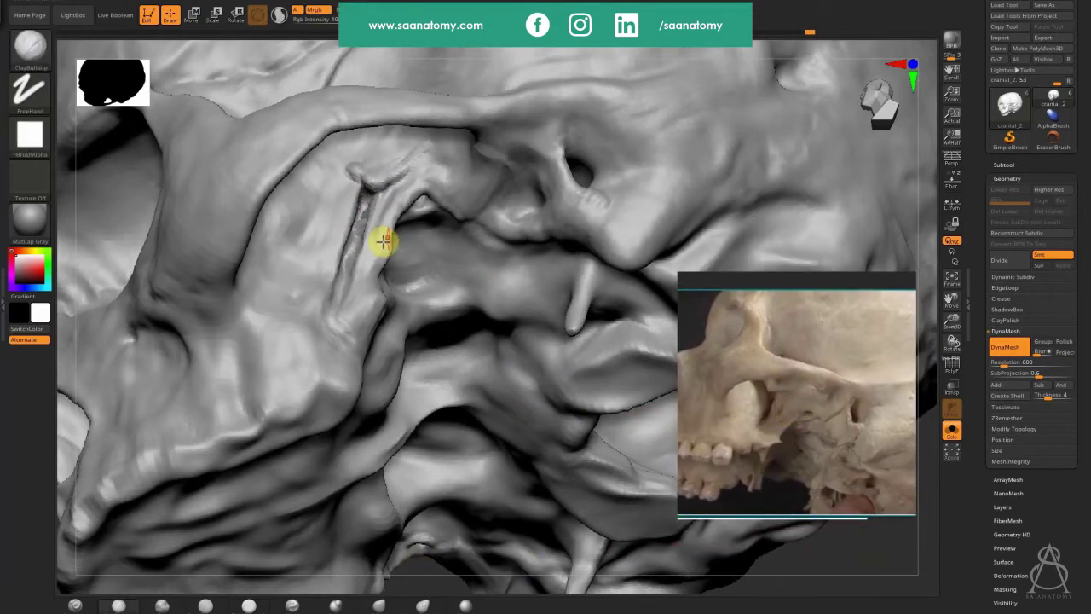
pyautogui.moveTo(361, 243); pyautogui.dragTo(353, 201)
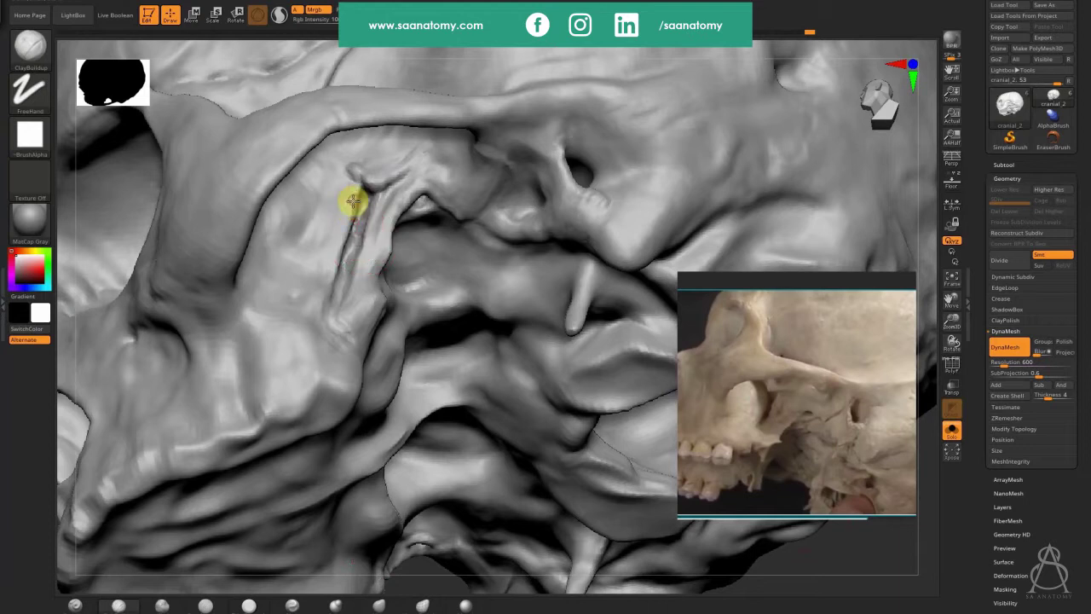
# Step: Smooth and deepen the vertical groove behind the cheekbone with ClayBuildup, and recompute the skull's DynaMesh
pyautogui.keyDown('shift'); pyautogui.moveTo(350, 245); pyautogui.dragTo(349, 231); pyautogui.keyUp('shift')
pyautogui.moveTo(328, 290)
pyautogui.keyDown('alt'); pyautogui.mouseDown()
pyautogui.moveTo(359, 212)
pyautogui.moveTo(350, 239)
pyautogui.mouseUp(); pyautogui.keyUp('alt')
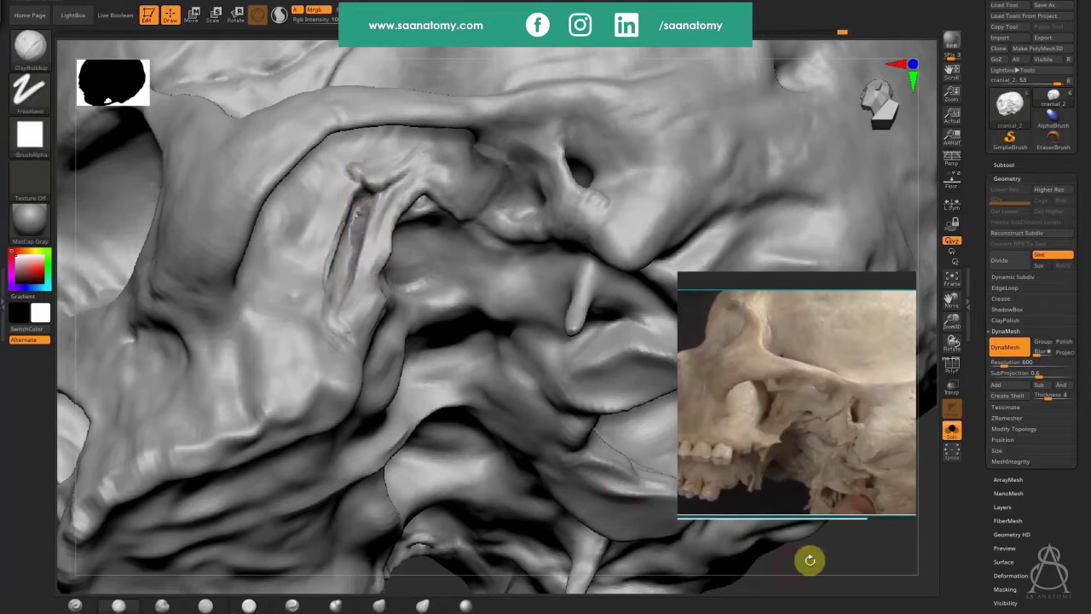
pyautogui.keyDown('ctrl'); pyautogui.moveTo(842, 549); pyautogui.dragTo(865, 572); pyautogui.keyUp('ctrl')
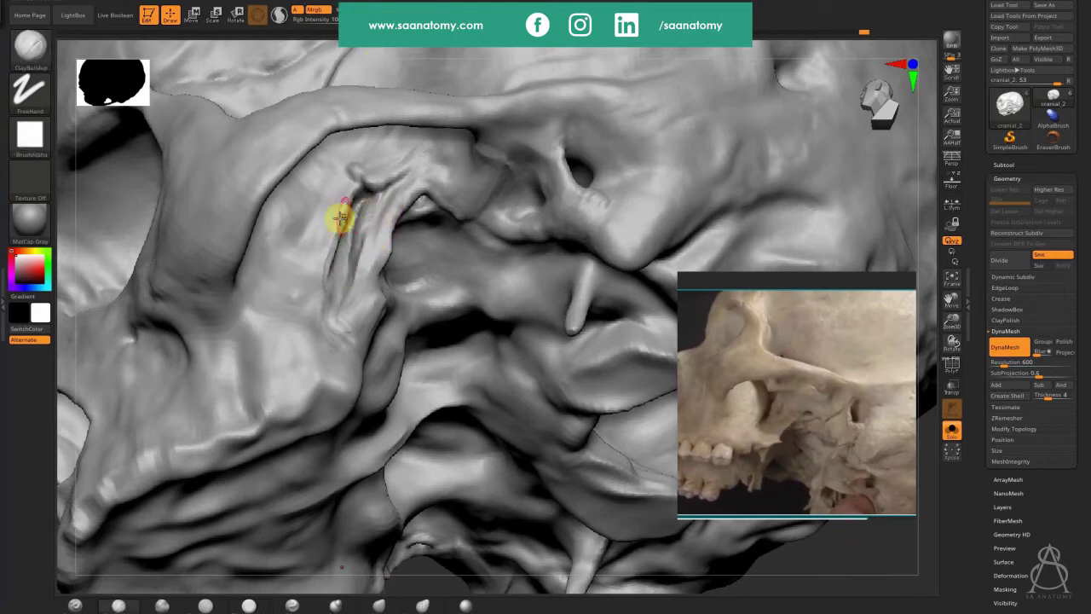
# Step: Build up the front lip of the groove's upper half with ClayBuildup strokes and remesh the skull with DynaMesh
pyautogui.moveTo(339, 219); pyautogui.dragTo(330, 247)
pyautogui.moveTo(326, 185)
pyautogui.mouseDown()
pyautogui.moveTo(301, 241)
pyautogui.moveTo(312, 245)
pyautogui.mouseUp()
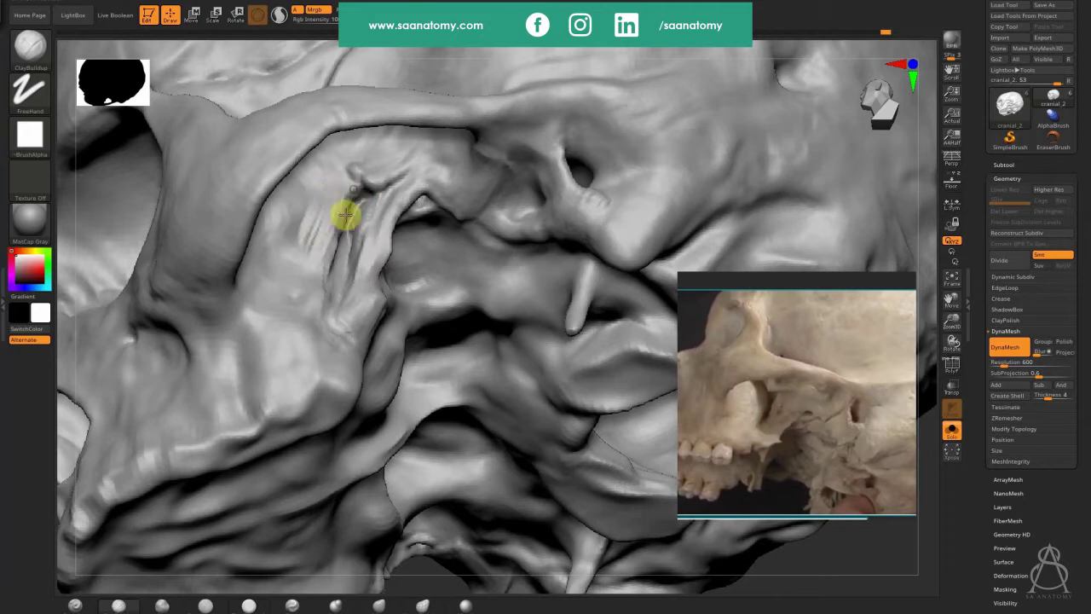
pyautogui.press('ctrl')
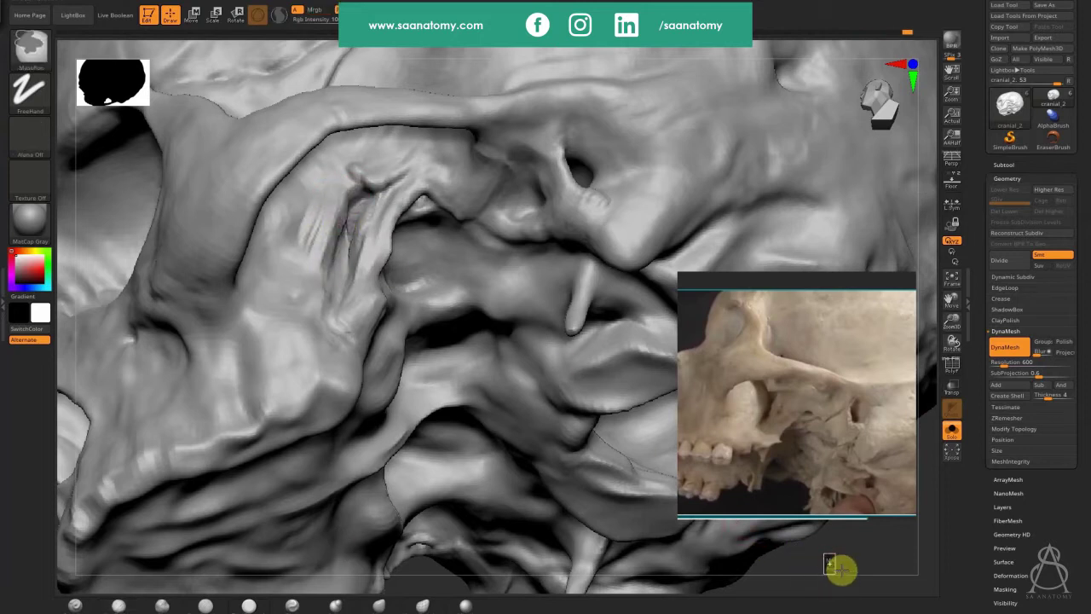
pyautogui.moveTo(351, 231); pyautogui.dragTo(349, 209, button='right')
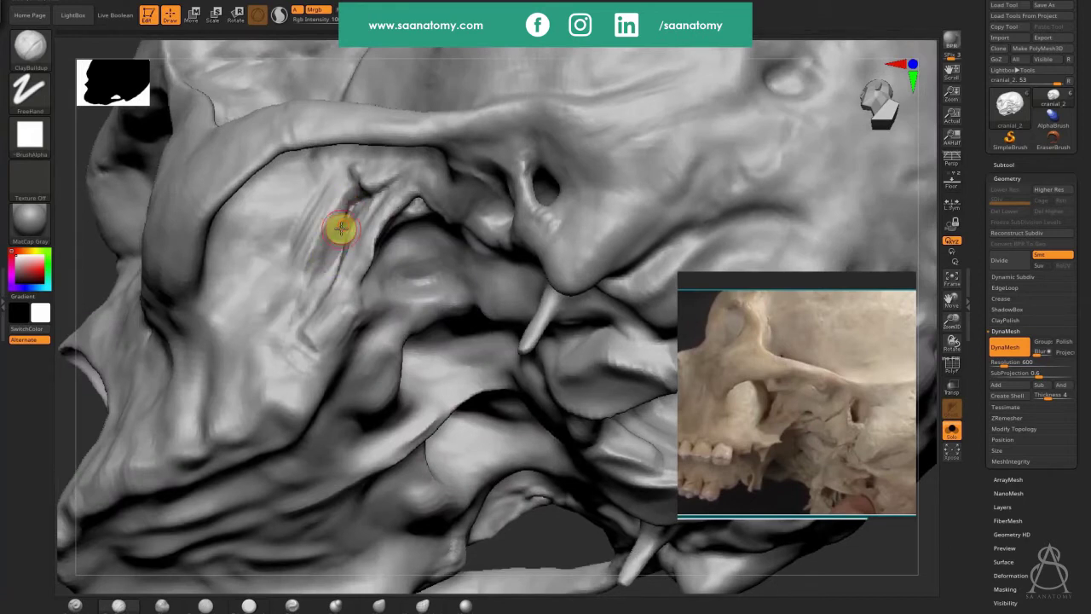
# Step: Add long clay strokes to the bone wall in front of the groove and soften them toward the cheekbone
pyautogui.press('shift')
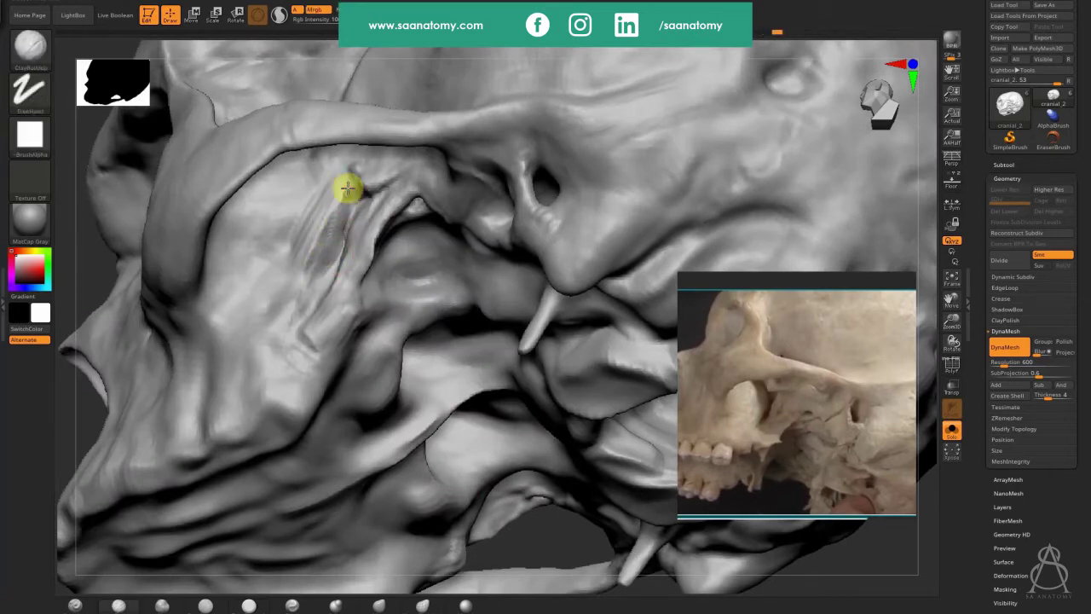
pyautogui.moveTo(327, 249); pyautogui.dragTo(313, 287)
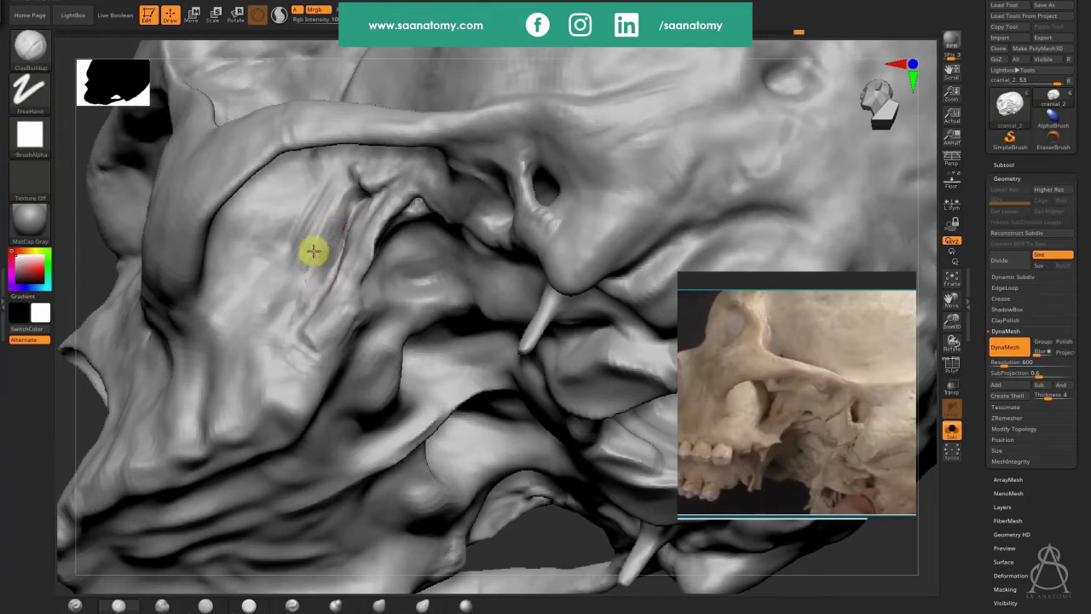
pyautogui.moveTo(329, 196); pyautogui.dragTo(295, 247)
pyautogui.moveTo(311, 184)
pyautogui.mouseDown()
pyautogui.moveTo(282, 247)
pyautogui.moveTo(304, 224)
pyautogui.mouseUp()
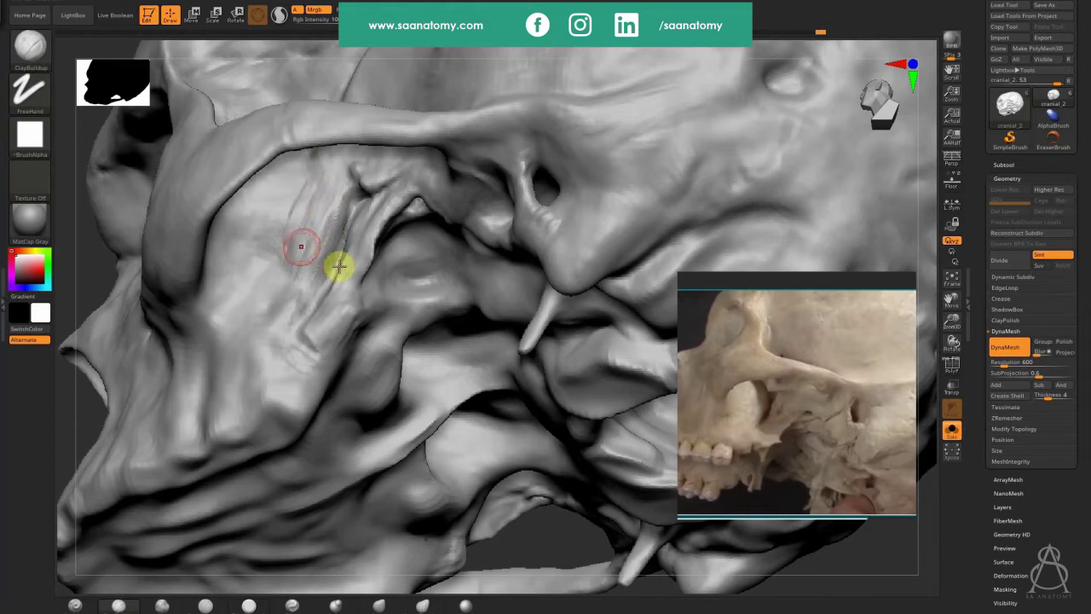
pyautogui.moveTo(339, 266)
pyautogui.mouseDown(button='right')
pyautogui.moveTo(366, 281)
pyautogui.moveTo(302, 214)
pyautogui.mouseUp(button='right')
pyautogui.moveTo(281, 213)
pyautogui.keyDown('shift'); pyautogui.mouseDown()
pyautogui.moveTo(257, 232)
pyautogui.moveTo(276, 224)
pyautogui.mouseUp(); pyautogui.keyUp('shift')
pyautogui.moveTo(265, 209)
pyautogui.mouseDown(button='right')
pyautogui.moveTo(278, 175)
pyautogui.moveTo(278, 198)
pyautogui.mouseUp(button='right')
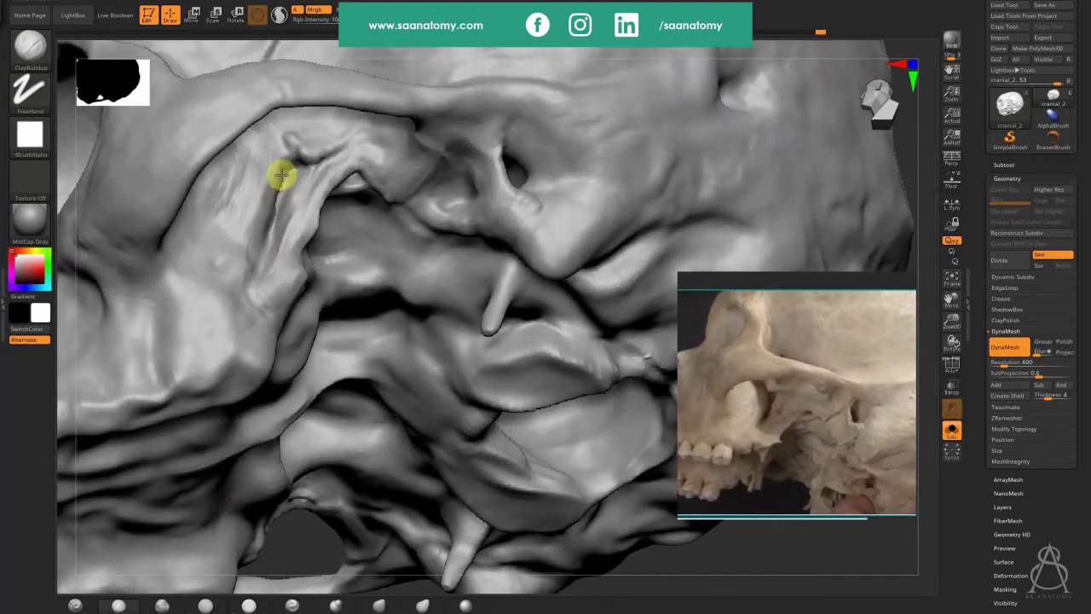
# Step: Carve the groove's upper half deeper and build up the bone beside and below it with ClayBuildup
pyautogui.keyDown('alt'); pyautogui.moveTo(281, 175); pyautogui.dragTo(260, 231); pyautogui.keyUp('alt')
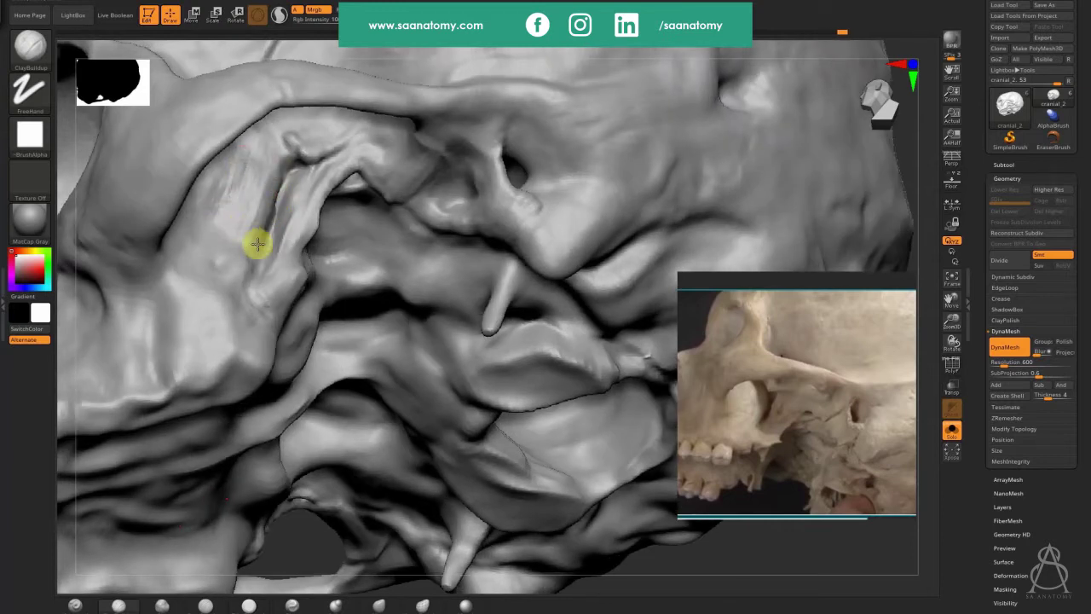
pyautogui.moveTo(234, 184)
pyautogui.mouseDown()
pyautogui.moveTo(266, 166)
pyautogui.moveTo(233, 167)
pyautogui.moveTo(254, 218)
pyautogui.mouseUp()
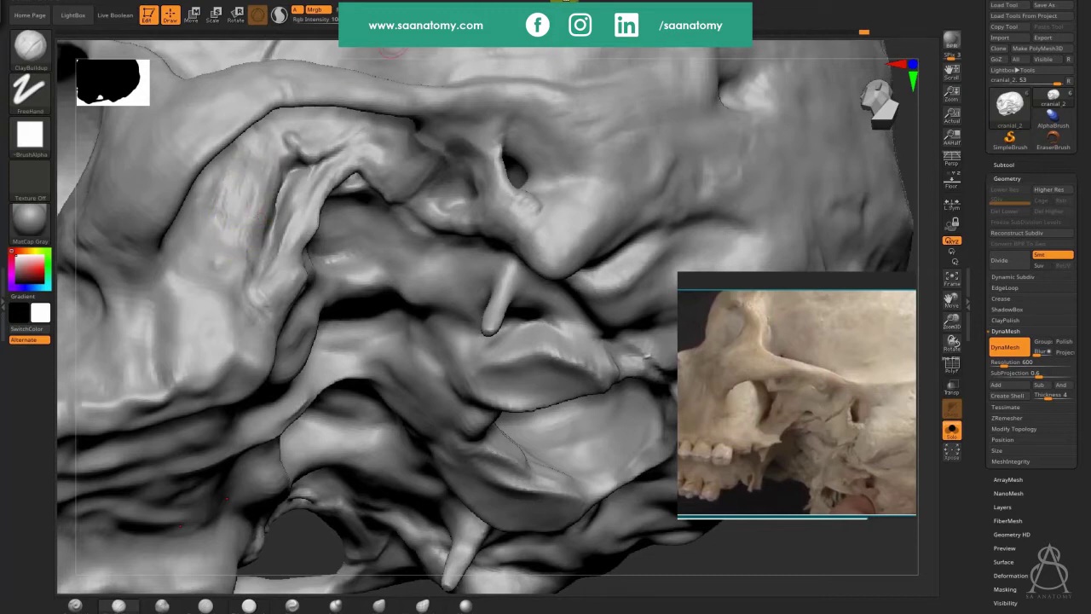
pyautogui.moveTo(248, 220)
pyautogui.mouseDown()
pyautogui.moveTo(287, 158)
pyautogui.moveTo(275, 215)
pyautogui.moveTo(280, 205)
pyautogui.moveTo(295, 241)
pyautogui.mouseUp()
pyautogui.moveTo(319, 270); pyautogui.dragTo(327, 300, button='right')
pyautogui.moveTo(284, 273)
pyautogui.mouseDown()
pyautogui.moveTo(287, 353)
pyautogui.moveTo(275, 361)
pyautogui.moveTo(263, 321)
pyautogui.moveTo(273, 394)
pyautogui.moveTo(307, 377)
pyautogui.moveTo(269, 356)
pyautogui.moveTo(269, 312)
pyautogui.moveTo(264, 349)
pyautogui.moveTo(294, 383)
pyautogui.mouseUp()
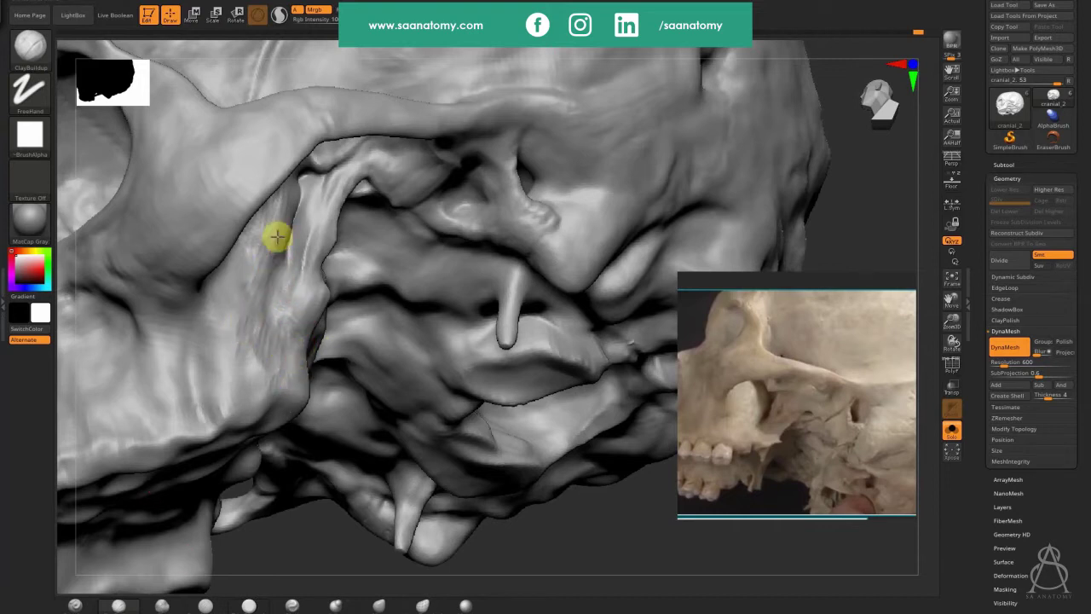
# Step: Fill out the bone wall between the cheekbone and the groove with fine clay strokes, smoothing its middle
pyautogui.moveTo(277, 237)
pyautogui.mouseDown(button='right')
pyautogui.moveTo(265, 222)
pyautogui.moveTo(295, 229)
pyautogui.mouseUp(button='right')
pyautogui.moveTo(307, 186)
pyautogui.mouseDown()
pyautogui.moveTo(265, 292)
pyautogui.moveTo(269, 263)
pyautogui.mouseUp()
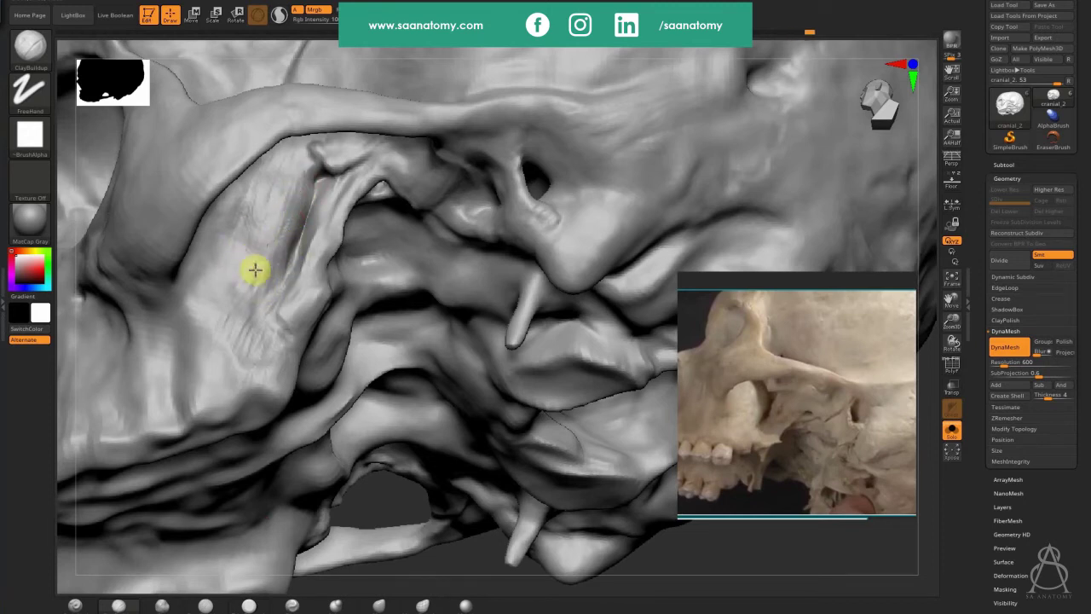
pyautogui.moveTo(267, 280); pyautogui.dragTo(257, 293)
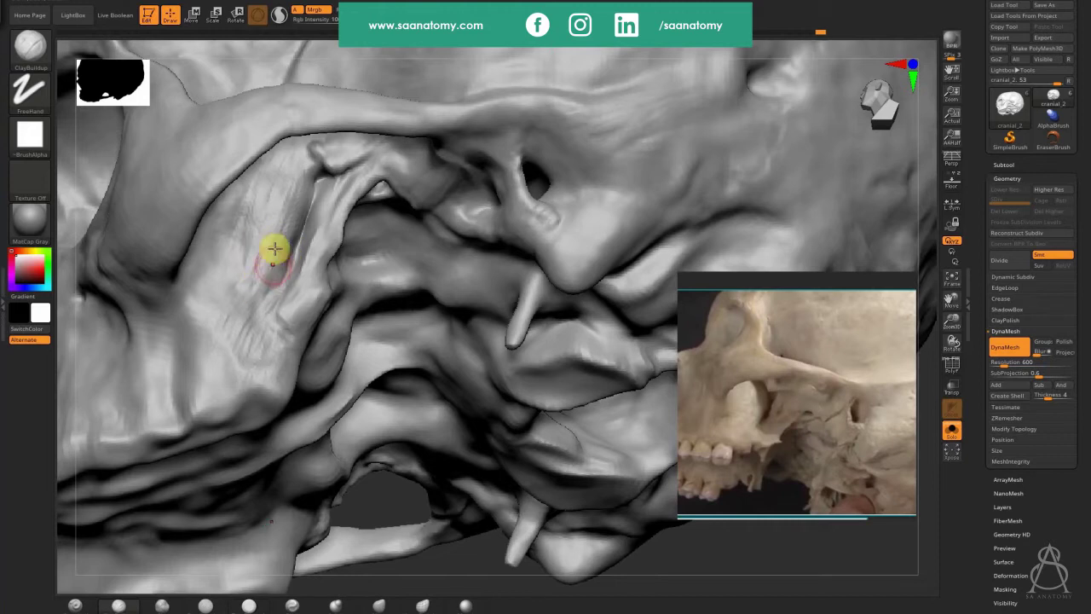
pyautogui.keyDown('shift'); pyautogui.moveTo(291, 231); pyautogui.dragTo(238, 271); pyautogui.keyUp('shift')
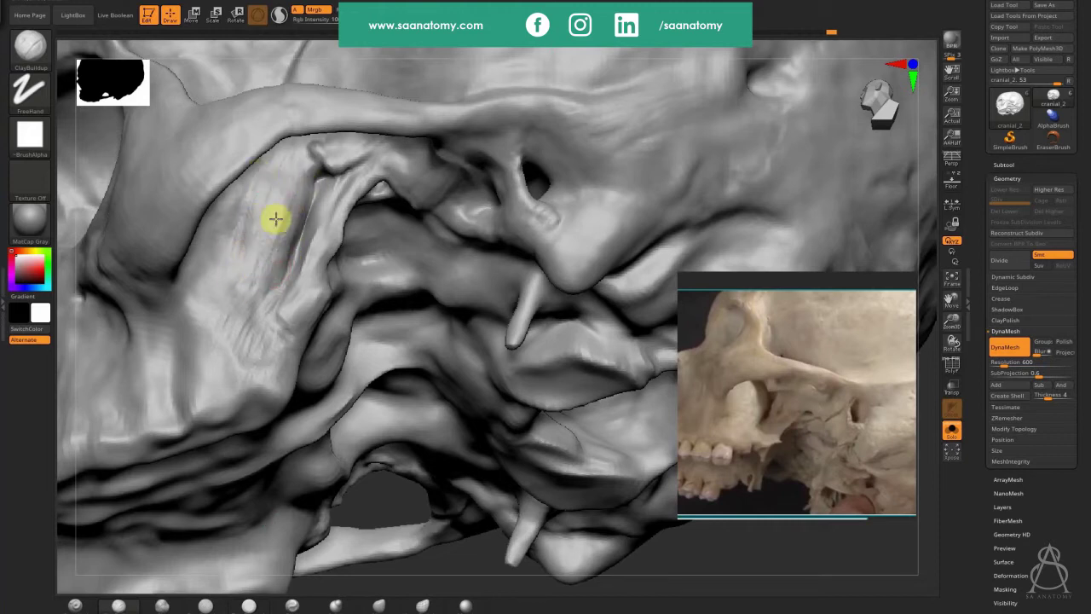
pyautogui.moveTo(278, 352); pyautogui.dragTo(250, 309)
# Step: Build up the ridge running back from above the ear opening and the rough bone around the notch at its rear end
pyautogui.moveTo(250, 309)
pyautogui.mouseDown(button='right')
pyautogui.moveTo(319, 257)
pyautogui.moveTo(394, 280)
pyautogui.mouseUp(button='right')
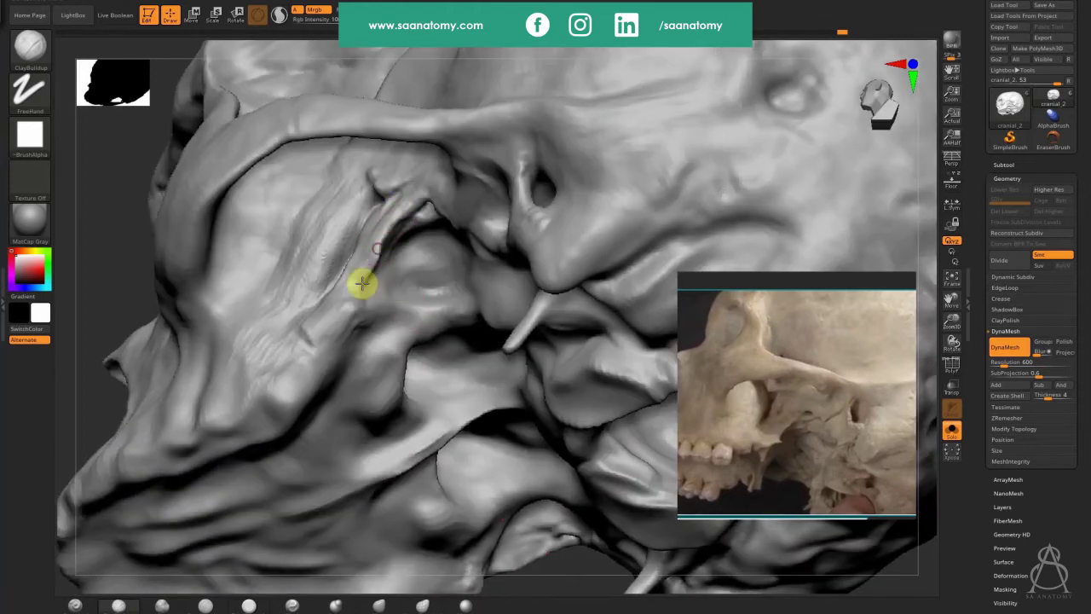
pyautogui.moveTo(424, 353); pyautogui.dragTo(580, 275, button='right')
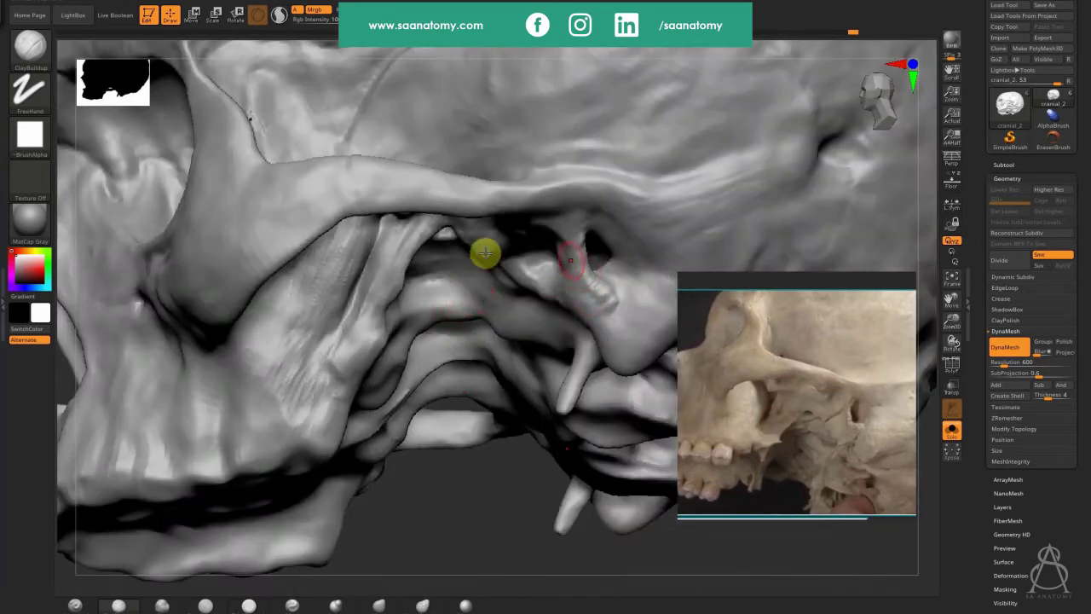
pyautogui.moveTo(485, 248); pyautogui.dragTo(564, 283, button='right')
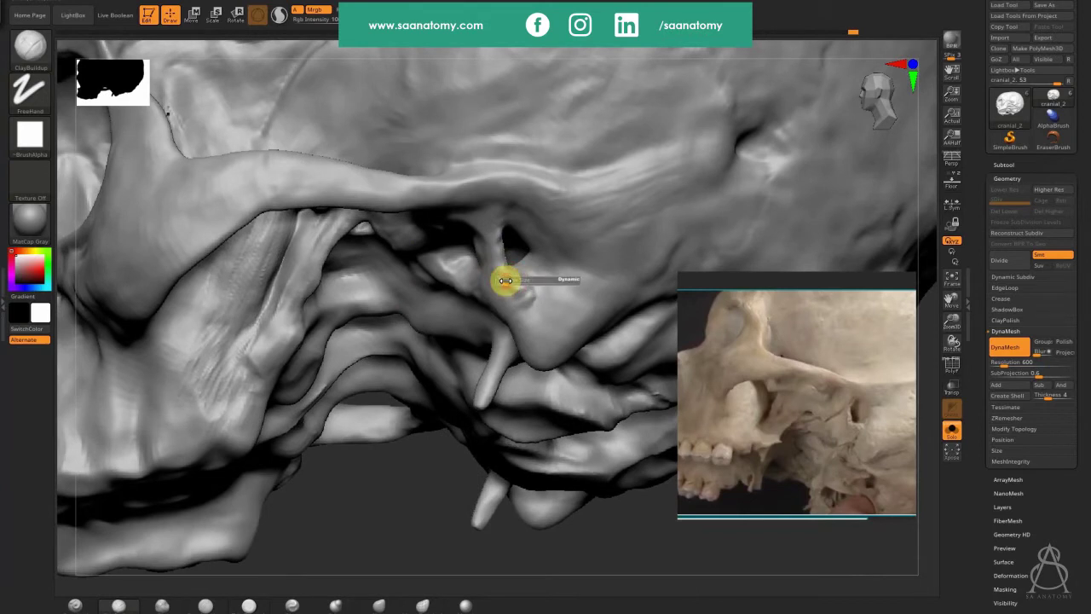
pyautogui.moveTo(559, 267)
pyautogui.mouseDown(button='right')
pyautogui.moveTo(489, 275)
pyautogui.moveTo(545, 265)
pyautogui.mouseUp(button='right')
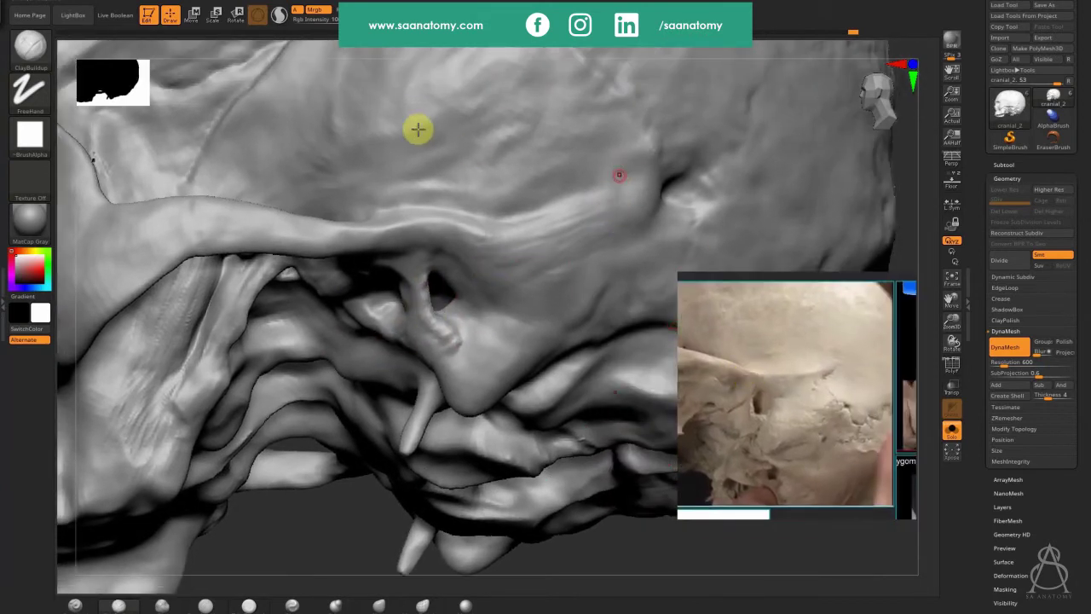
pyautogui.moveTo(418, 127); pyautogui.dragTo(405, 226, button='right')
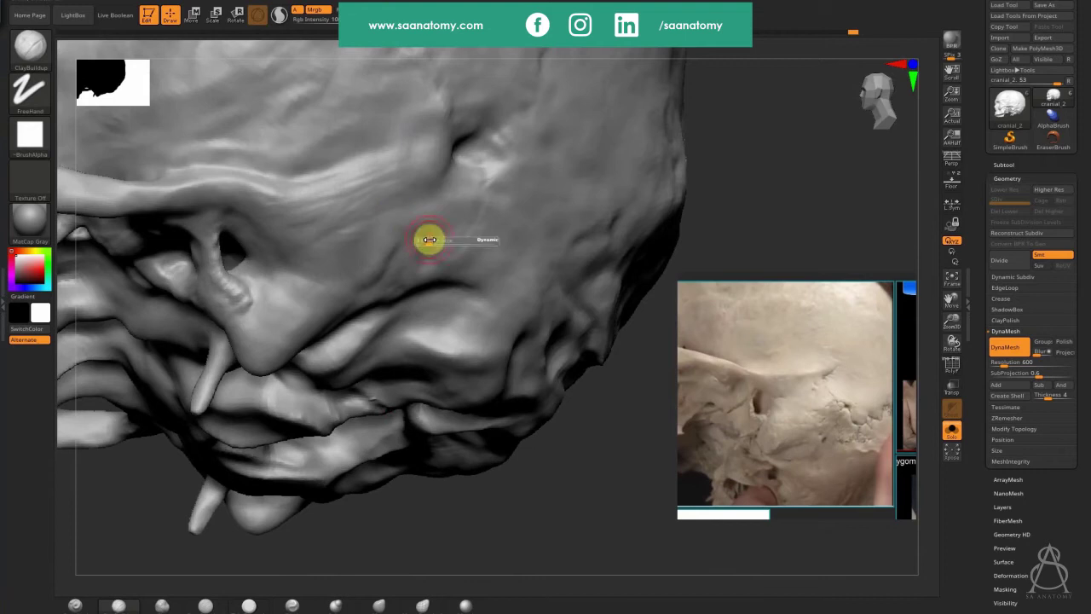
pyautogui.moveTo(444, 141); pyautogui.dragTo(513, 125, button='right')
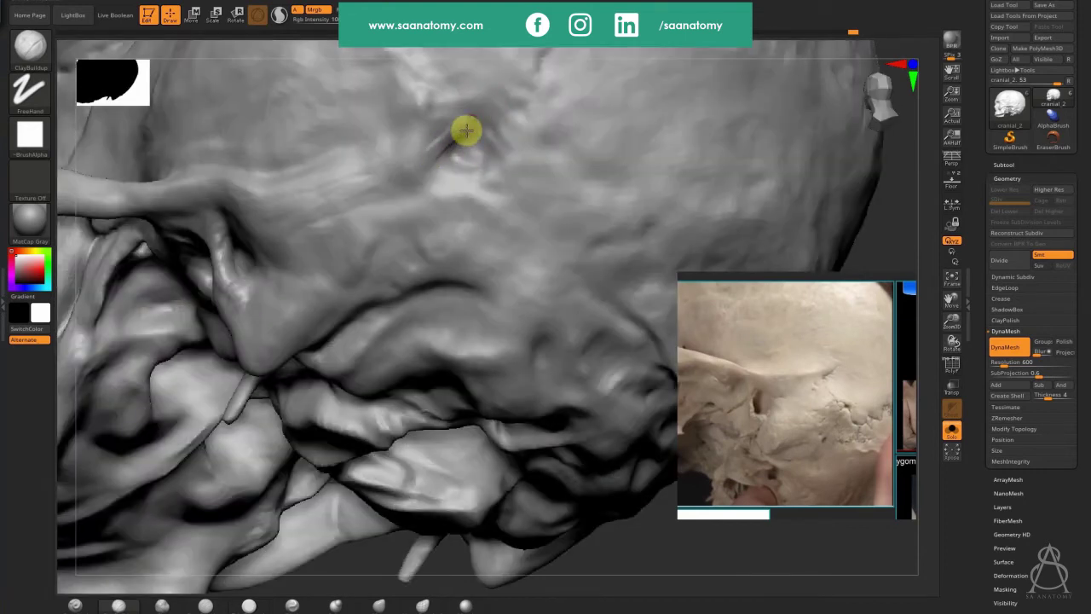
pyautogui.moveTo(467, 130)
pyautogui.mouseDown()
pyautogui.moveTo(457, 145)
pyautogui.moveTo(456, 127)
pyautogui.moveTo(482, 105)
pyautogui.moveTo(443, 159)
pyautogui.moveTo(481, 157)
pyautogui.moveTo(431, 148)
pyautogui.moveTo(395, 175)
pyautogui.moveTo(413, 169)
pyautogui.moveTo(295, 182)
pyautogui.mouseUp()
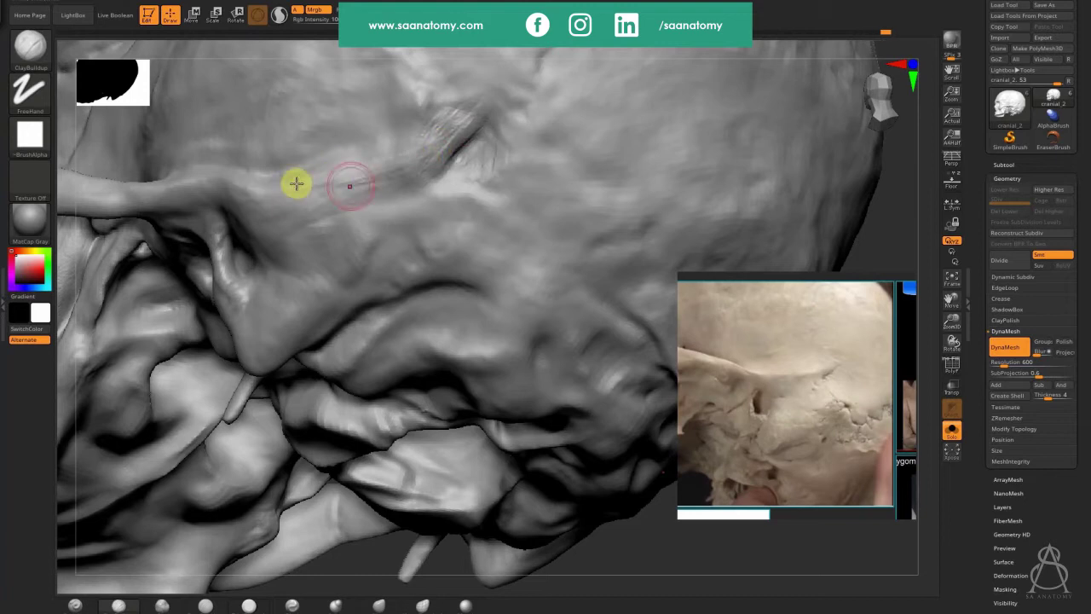
pyautogui.moveTo(463, 149)
pyautogui.mouseDown()
pyautogui.moveTo(482, 119)
pyautogui.moveTo(467, 170)
pyautogui.moveTo(441, 194)
pyautogui.moveTo(501, 196)
pyautogui.mouseUp()
# Step: Texture the mastoid process below and behind the ear opening with directional ClayBuildup strokes
pyautogui.moveTo(415, 265); pyautogui.dragTo(378, 227, button='right')
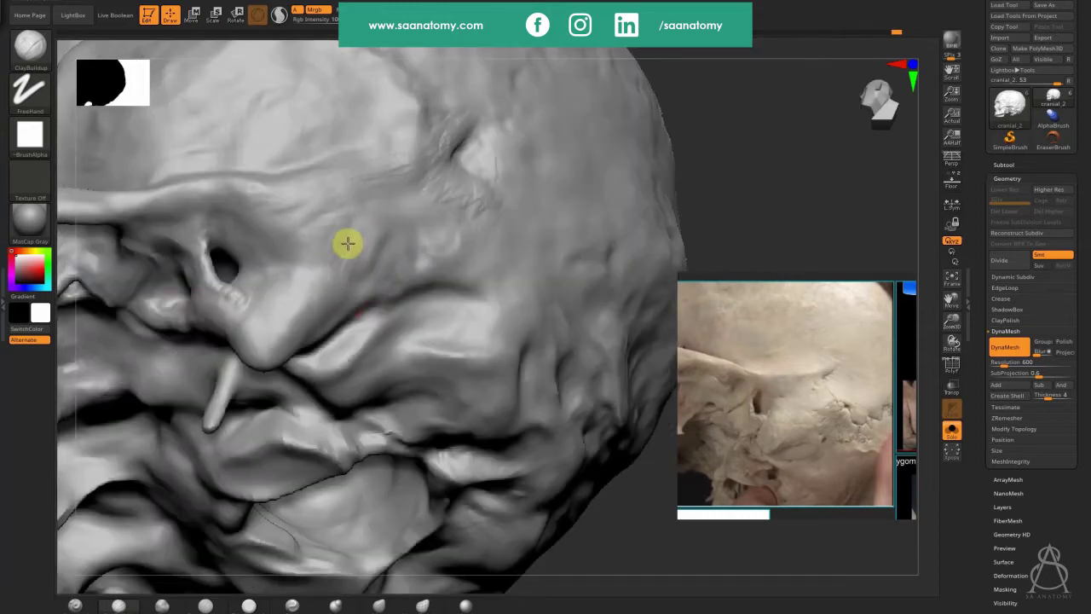
pyautogui.moveTo(366, 261); pyautogui.dragTo(331, 313)
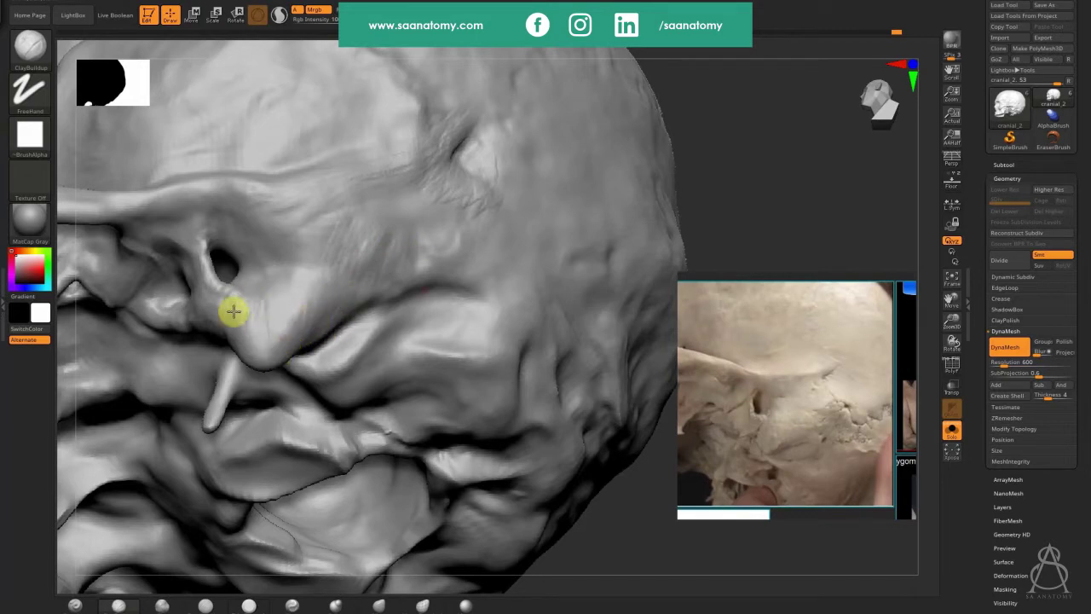
pyautogui.moveTo(234, 311); pyautogui.dragTo(276, 356)
pyautogui.moveTo(280, 312); pyautogui.dragTo(226, 187, button='right')
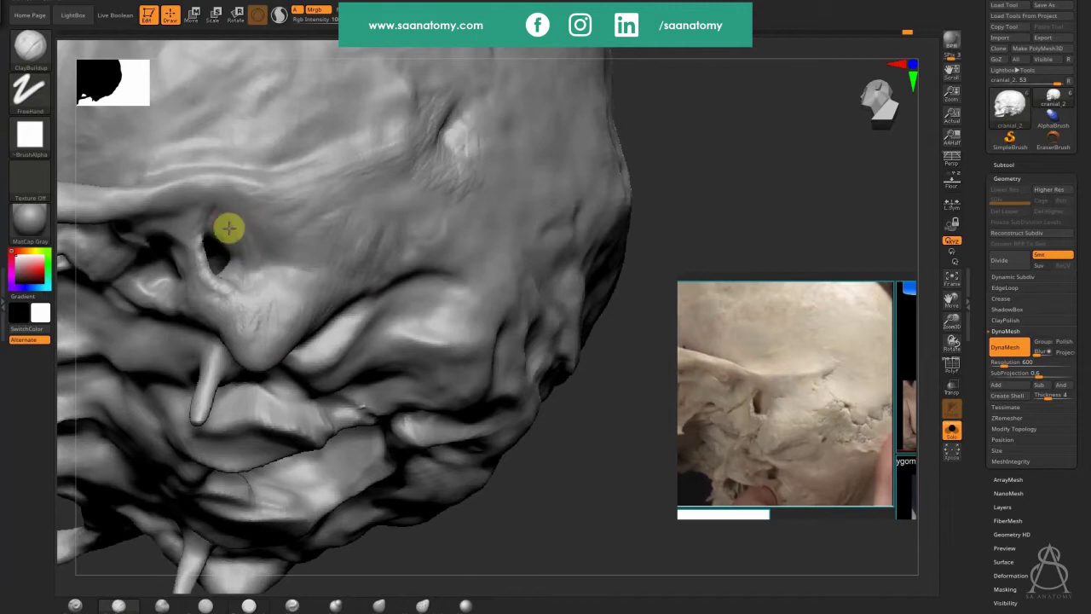
# Step: Strengthen the ridge above the ear opening that continues the zygomatic arch backward, checking it against the side-view skull photo
pyautogui.moveTo(236, 270)
pyautogui.mouseDown(button='right')
pyautogui.moveTo(273, 248)
pyautogui.moveTo(243, 268)
pyautogui.moveTo(244, 250)
pyautogui.mouseUp(button='right')
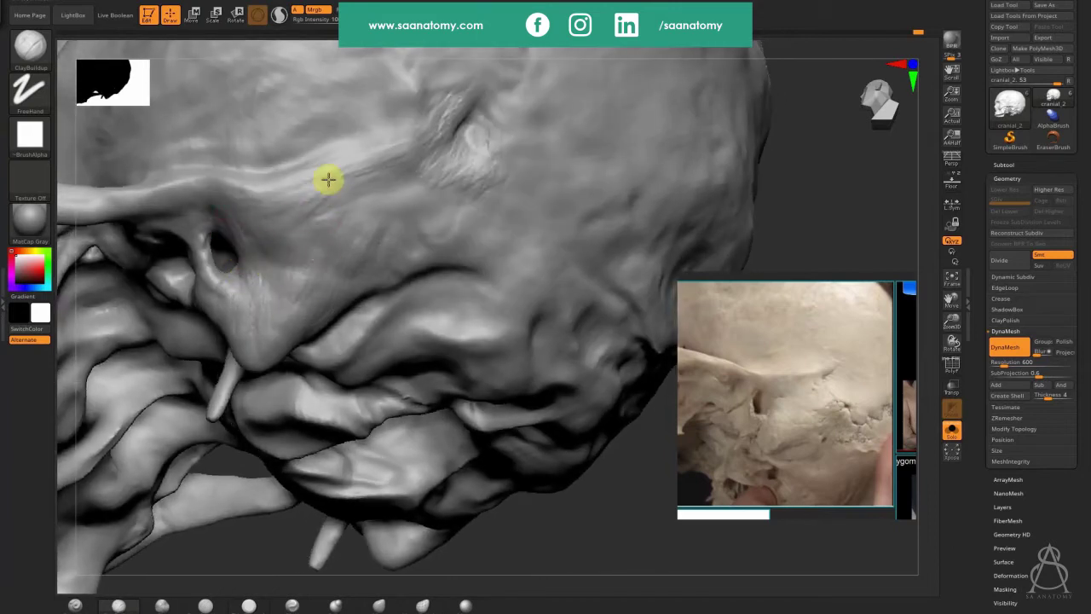
pyautogui.moveTo(263, 170)
pyautogui.mouseDown()
pyautogui.moveTo(300, 146)
pyautogui.moveTo(355, 132)
pyautogui.mouseUp()
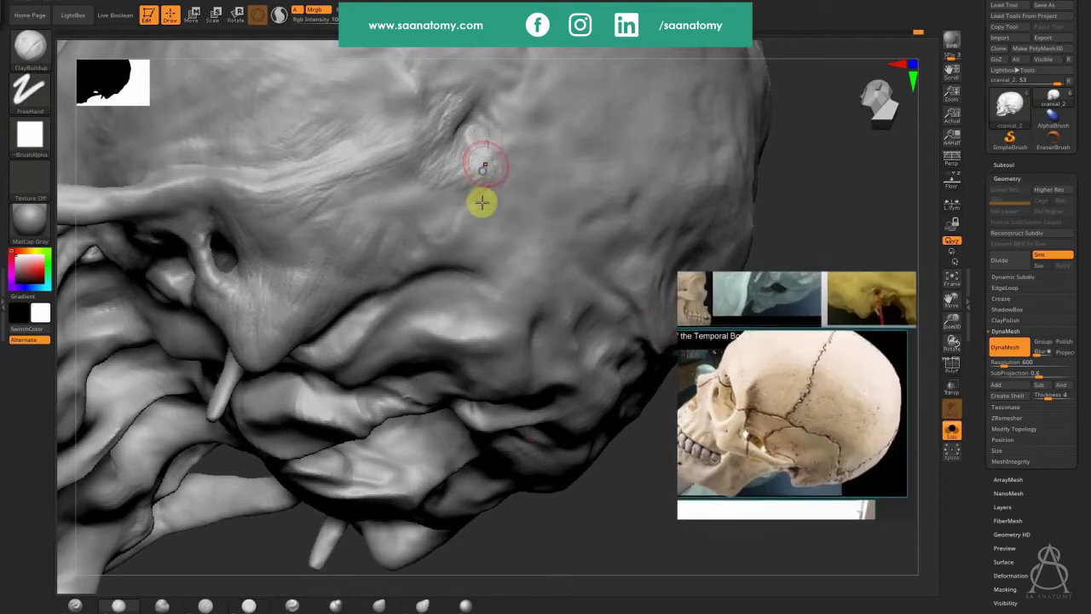
pyautogui.moveTo(481, 202); pyautogui.dragTo(439, 547, button='right')
pyautogui.moveTo(344, 167); pyautogui.dragTo(346, 179, button='right')
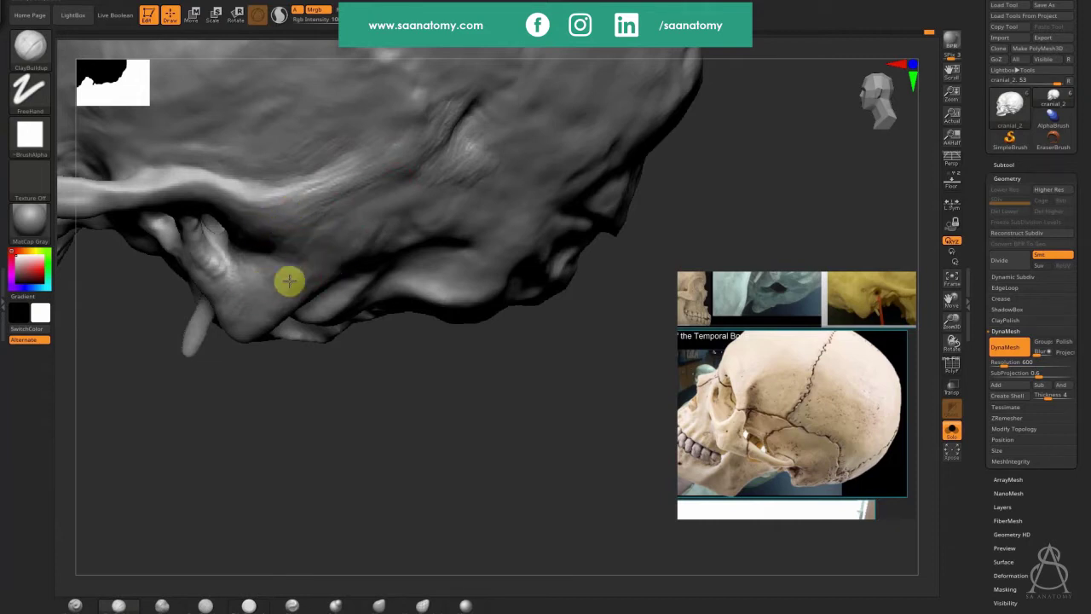
pyautogui.moveTo(439, 169); pyautogui.dragTo(438, 145, button='right')
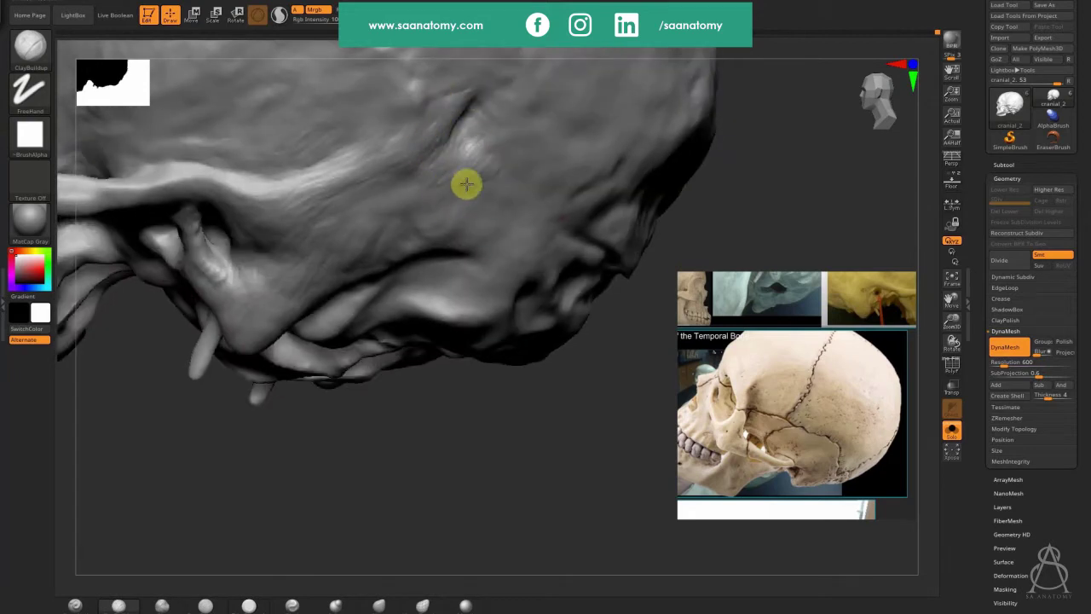
pyautogui.moveTo(438, 211); pyautogui.dragTo(421, 226, button='right')
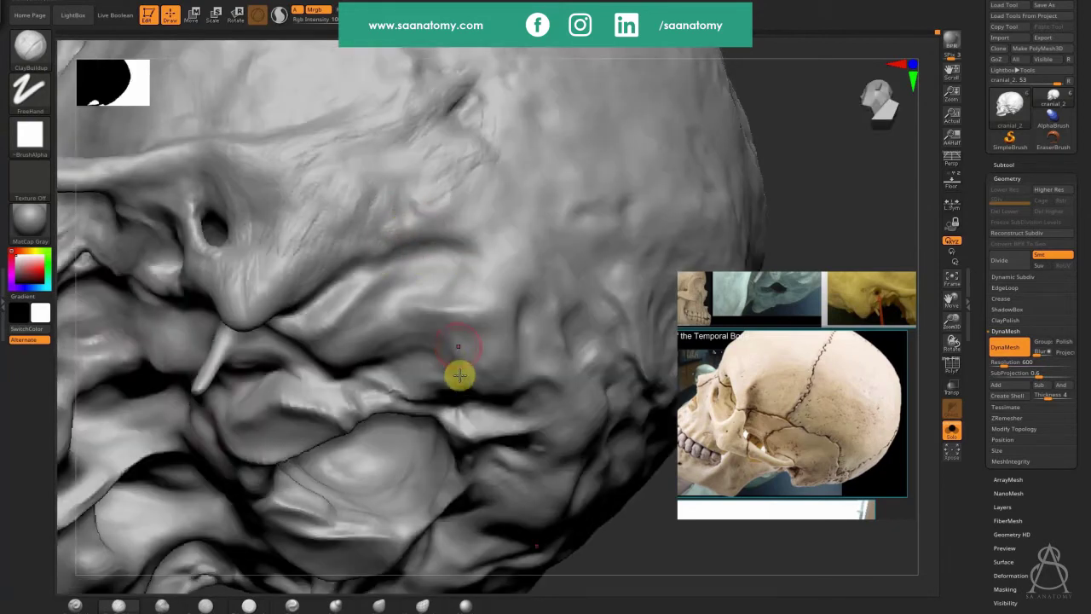
# Step: Carve the lower coronal suture and the suture running forward to the eye socket's outer rim with DamStandard
pyautogui.moveTo(457, 372)
pyautogui.mouseDown(button='right')
pyautogui.moveTo(511, 285)
pyautogui.moveTo(334, 292)
pyautogui.moveTo(457, 275)
pyautogui.moveTo(452, 193)
pyautogui.moveTo(431, 227)
pyautogui.moveTo(472, 202)
pyautogui.moveTo(329, 165)
pyautogui.moveTo(272, 165)
pyautogui.moveTo(265, 209)
pyautogui.mouseUp(button='right')
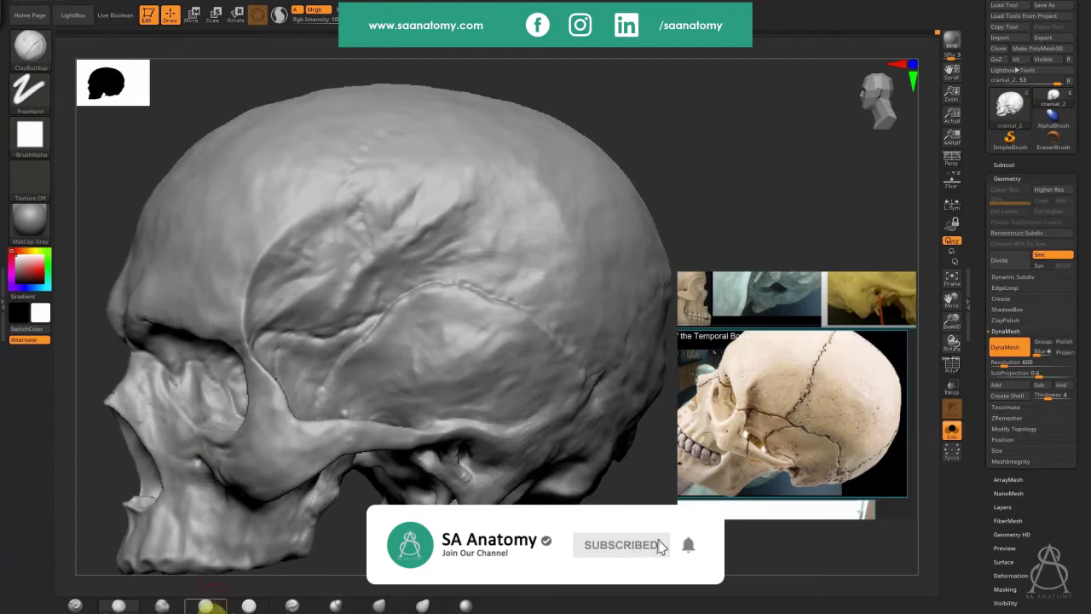
pyautogui.click(208, 606)
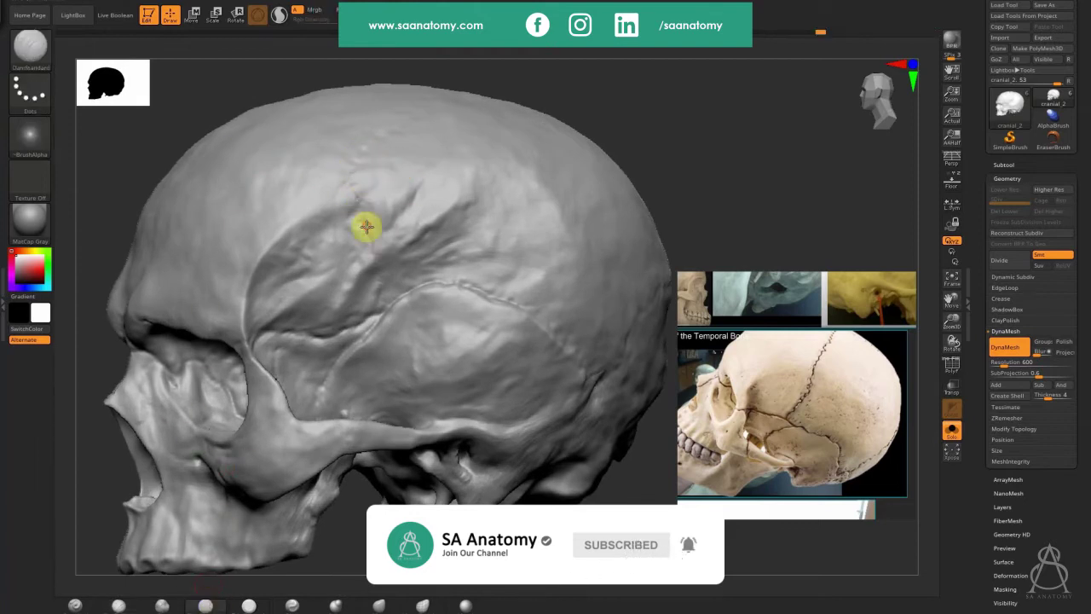
pyautogui.moveTo(357, 198); pyautogui.dragTo(383, 299)
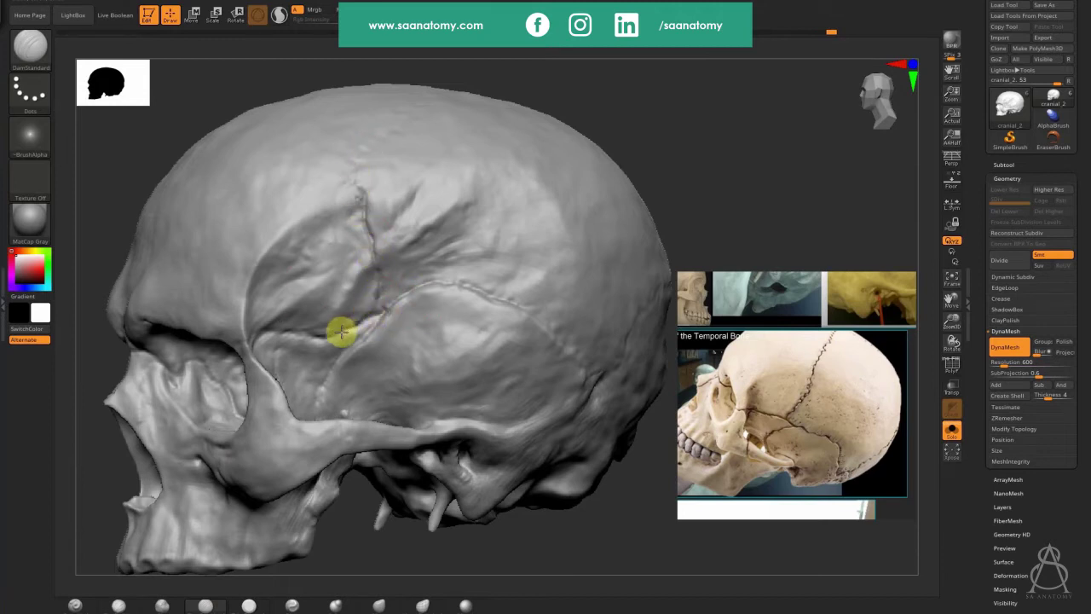
pyautogui.moveTo(341, 332); pyautogui.dragTo(286, 333)
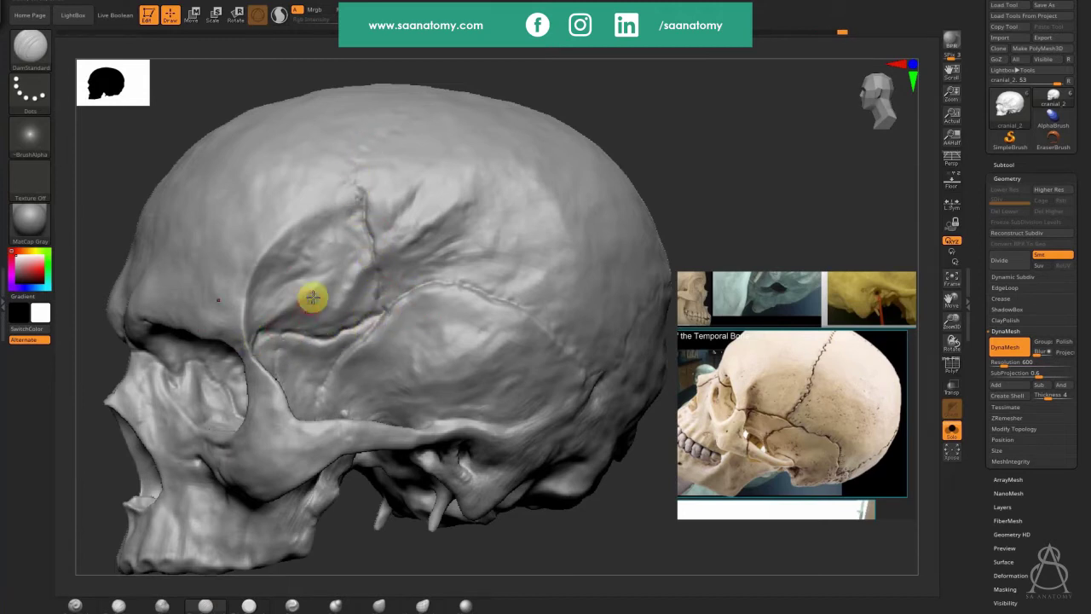
# Step: Search the reference board for a photo of the skull's underside and examine the palate and foramen magnum region closely
pyautogui.moveTo(312, 297); pyautogui.dragTo(308, 256, button='right')
pyautogui.moveTo(840, 438); pyautogui.dragTo(715, 441, button='middle')
pyautogui.moveTo(855, 414); pyautogui.dragTo(793, 503, button='middle')
pyautogui.moveTo(853, 359); pyautogui.dragTo(914, 379, button='middle')
pyautogui.moveTo(686, 371); pyautogui.dragTo(916, 332, button='middle')
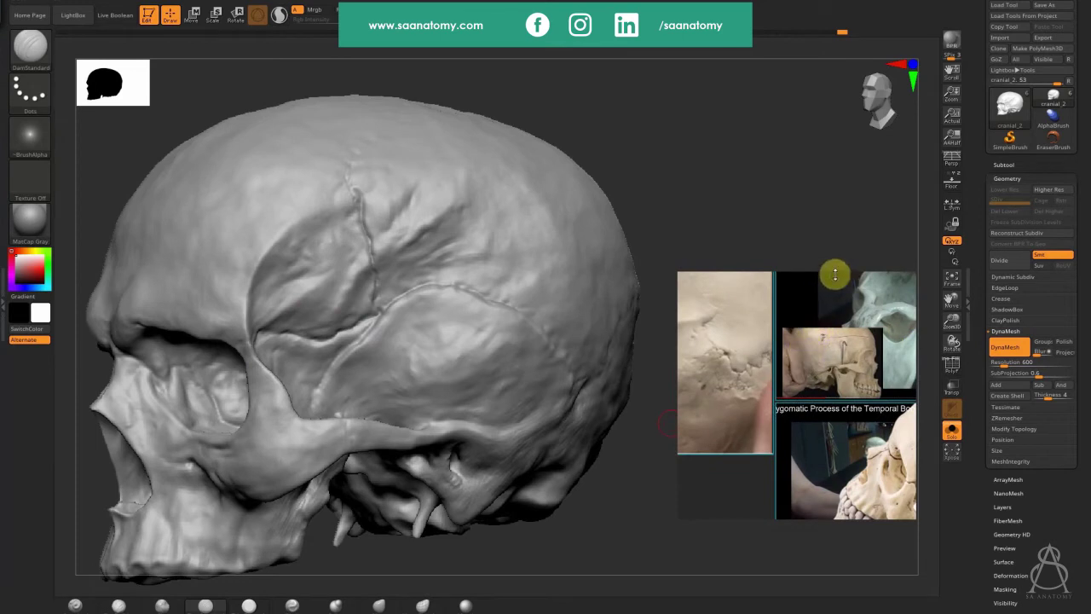
pyautogui.moveTo(854, 430); pyautogui.dragTo(745, 309, button='middle')
pyautogui.scroll(-5, 813, 368)
pyautogui.scroll(5, 755, 388)
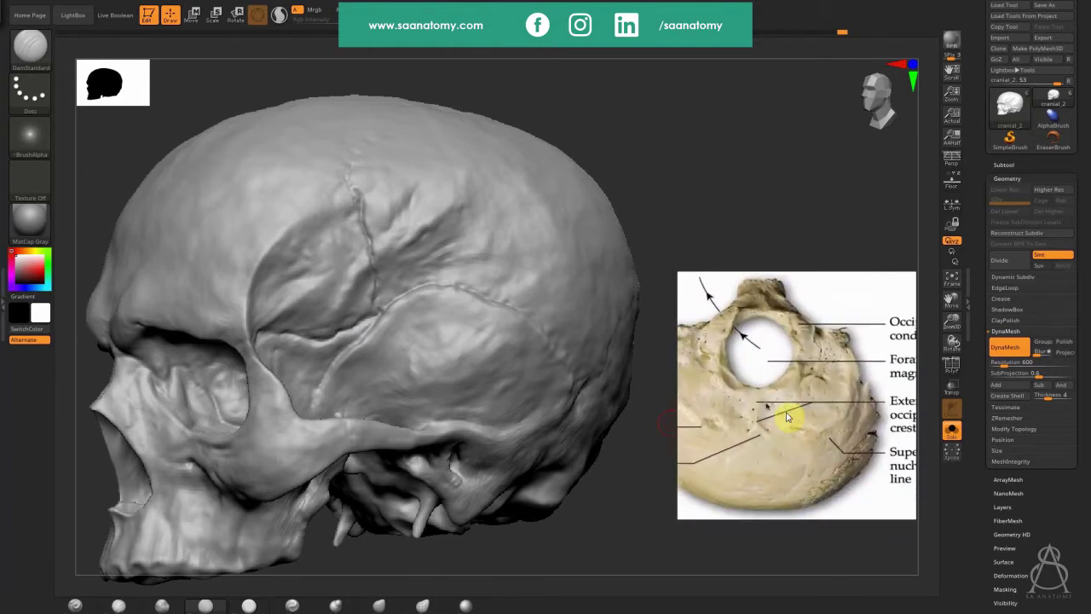
pyautogui.scroll(-5, 788, 416)
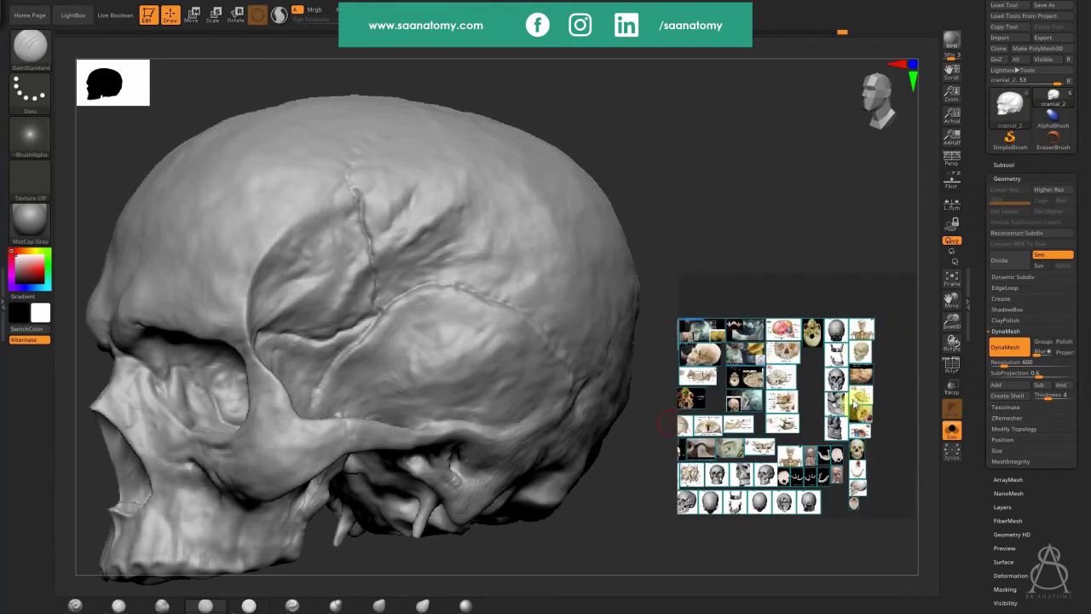
pyautogui.scroll(3, 873, 392)
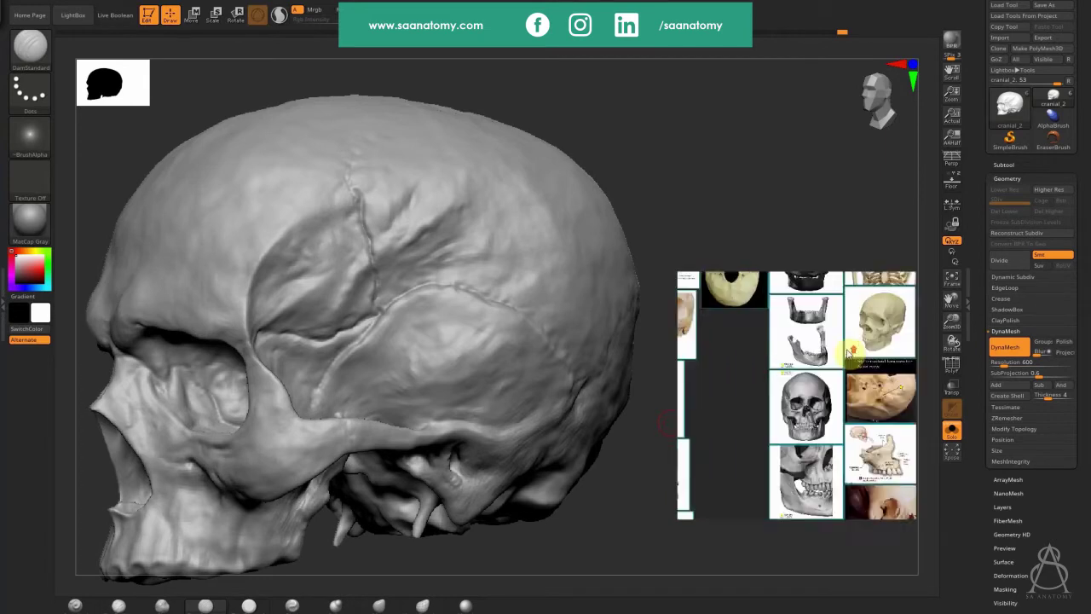
pyautogui.moveTo(147, 610)
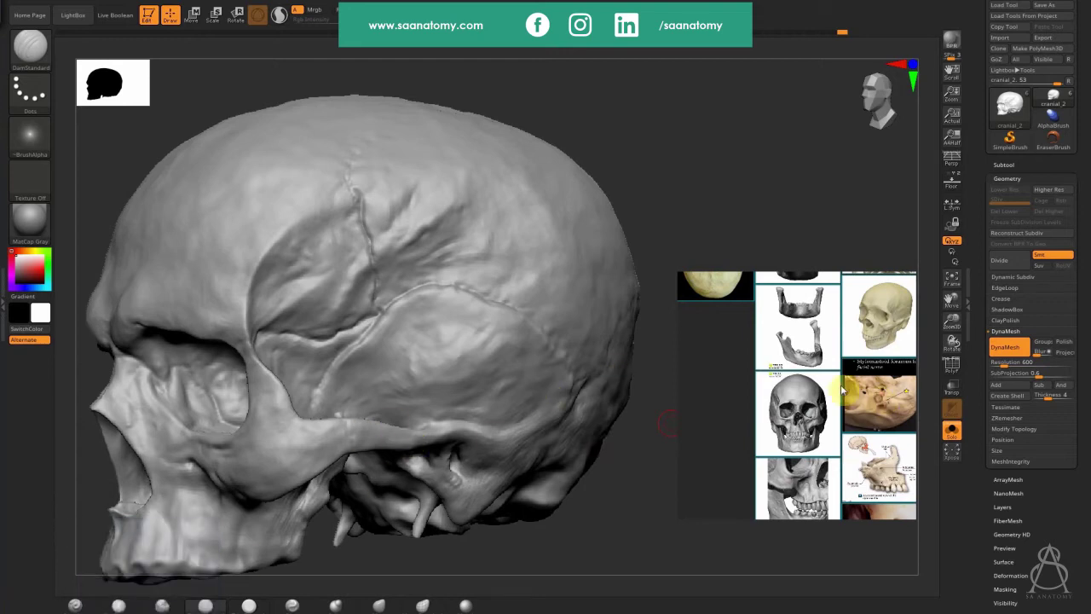
pyautogui.scroll(3, 856, 393)
pyautogui.moveTo(879, 385); pyautogui.dragTo(830, 417, button='middle')
pyautogui.scroll(-3, 835, 409)
pyautogui.moveTo(835, 341); pyautogui.dragTo(848, 397, button='middle')
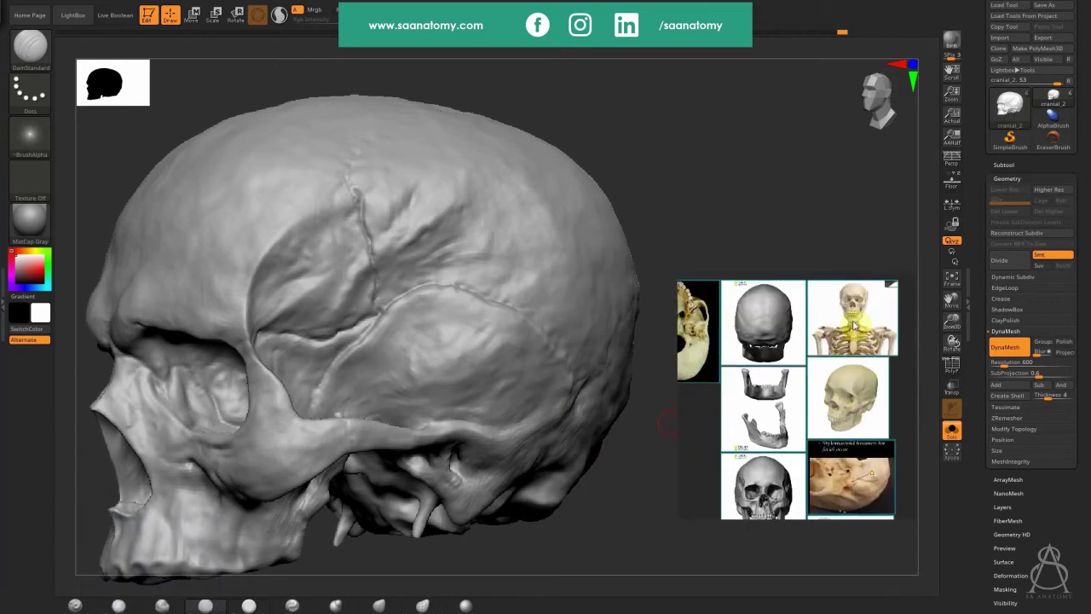
pyautogui.scroll(-1, 848, 332)
pyautogui.scroll(4, 805, 392)
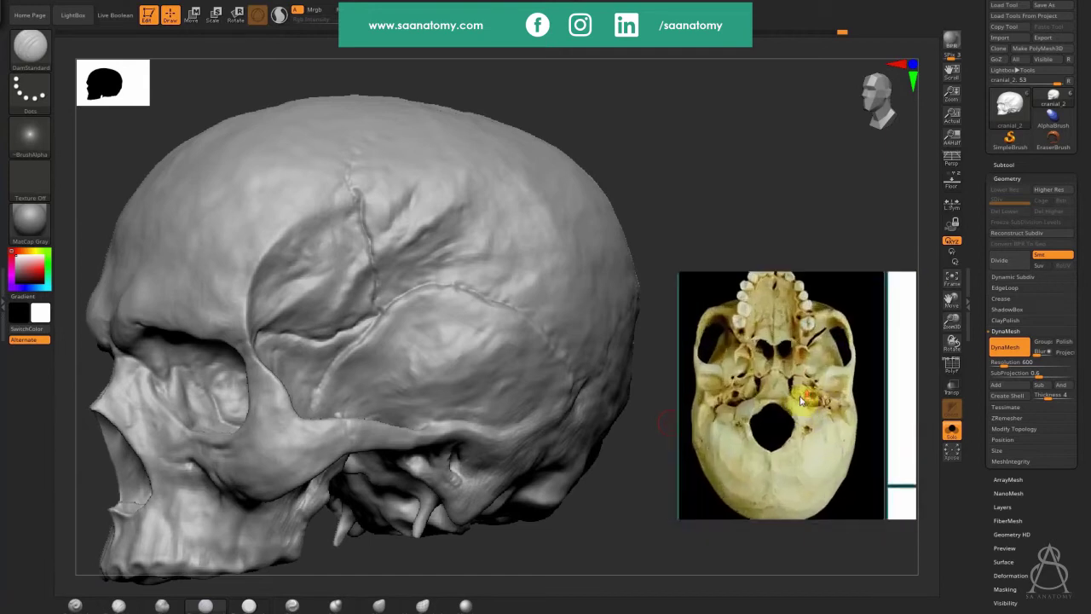
pyautogui.scroll(-1, 799, 400)
pyautogui.moveTo(797, 407); pyautogui.dragTo(818, 403, button='middle')
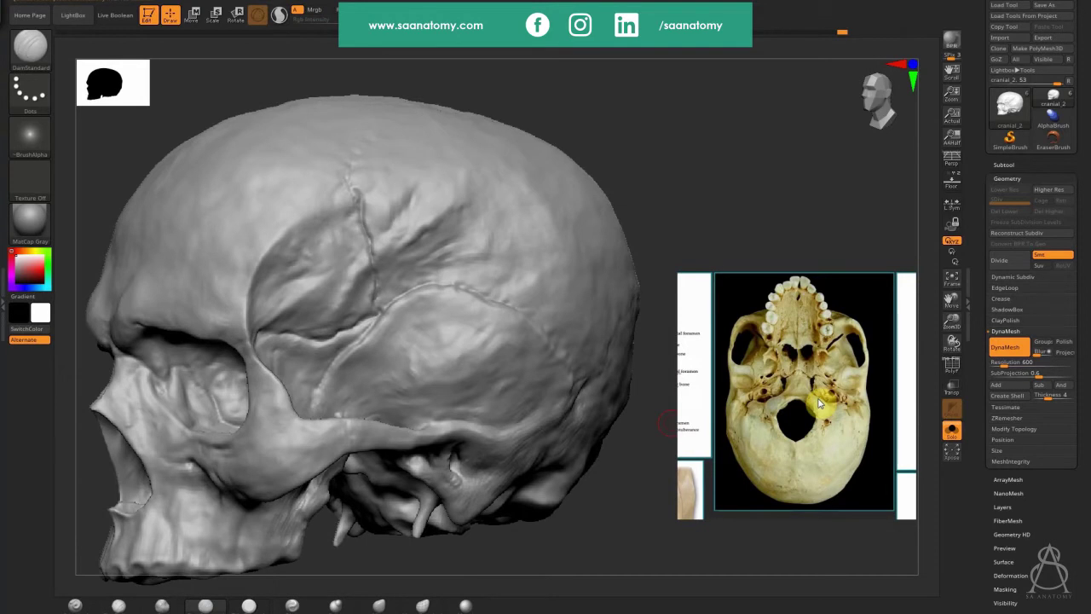
pyautogui.scroll(5, 809, 407)
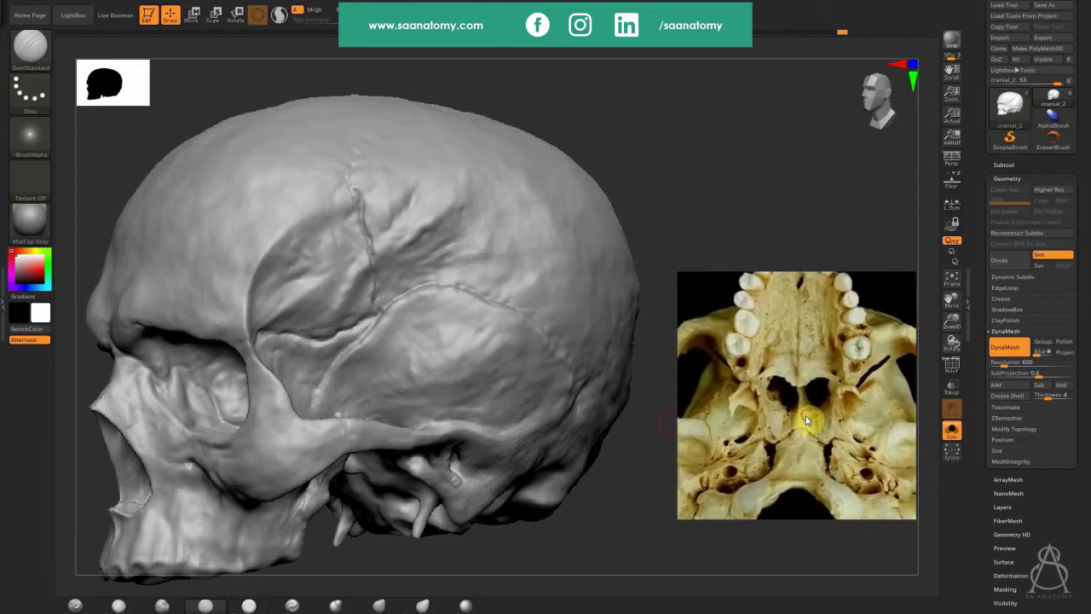
# Step: Hollow out the paired openings beside the front of the occipital condyles on the skull's underside, using the matching base-view photo
pyautogui.moveTo(616, 504); pyautogui.dragTo(601, 310)
pyautogui.moveTo(495, 110); pyautogui.dragTo(550, 365)
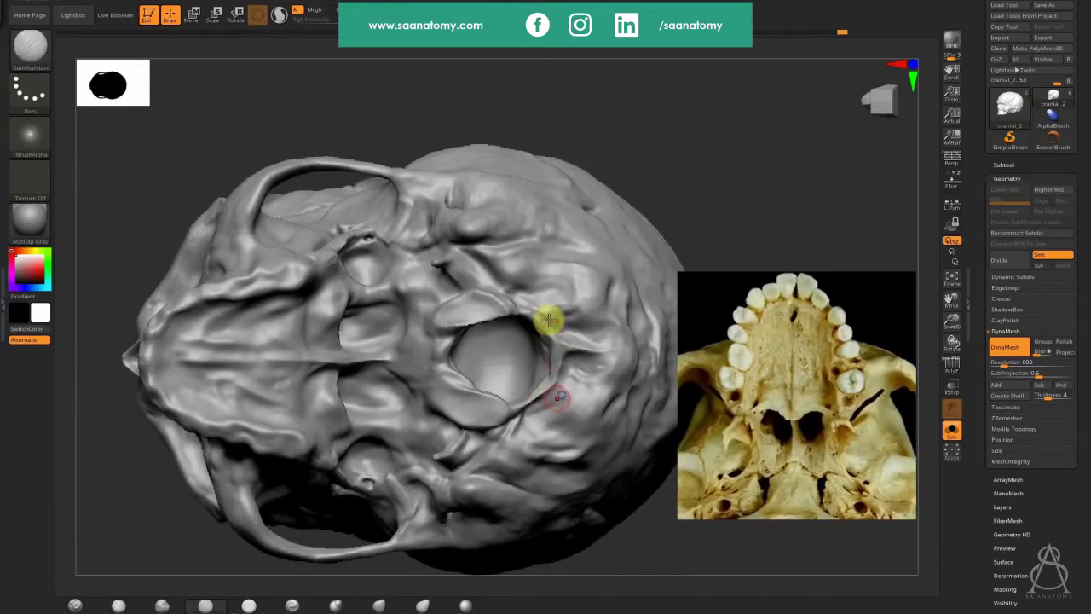
pyautogui.moveTo(548, 316); pyautogui.dragTo(916, 67)
pyautogui.click(916, 67)
pyautogui.click(900, 64)
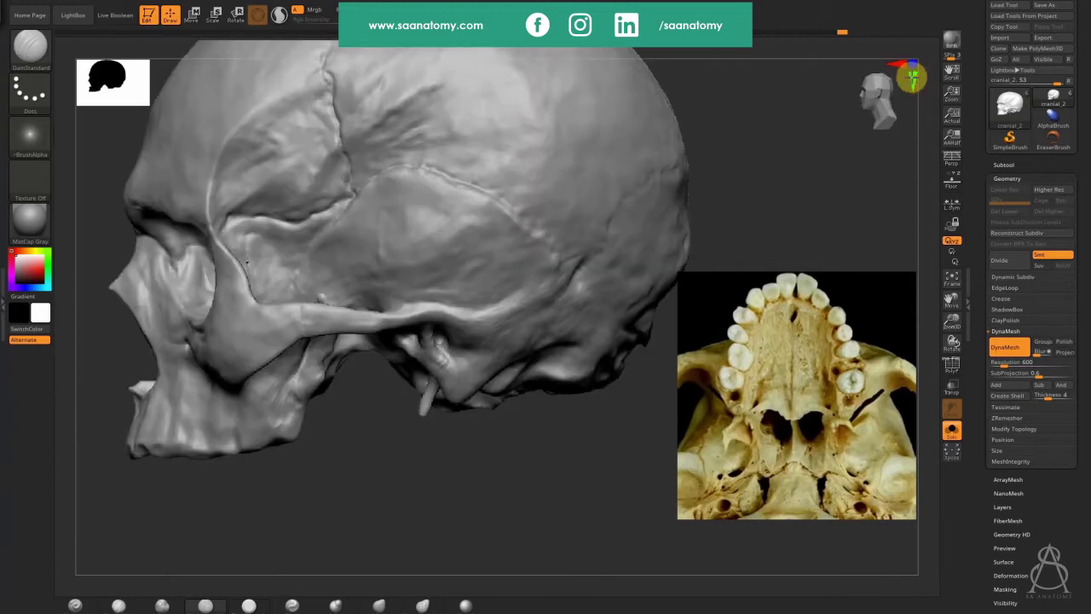
pyautogui.click(912, 78)
pyautogui.keyDown('alt'); pyautogui.moveTo(687, 222); pyautogui.dragTo(687, 214); pyautogui.keyUp('alt')
pyautogui.moveTo(779, 445); pyautogui.dragTo(774, 413, button='middle')
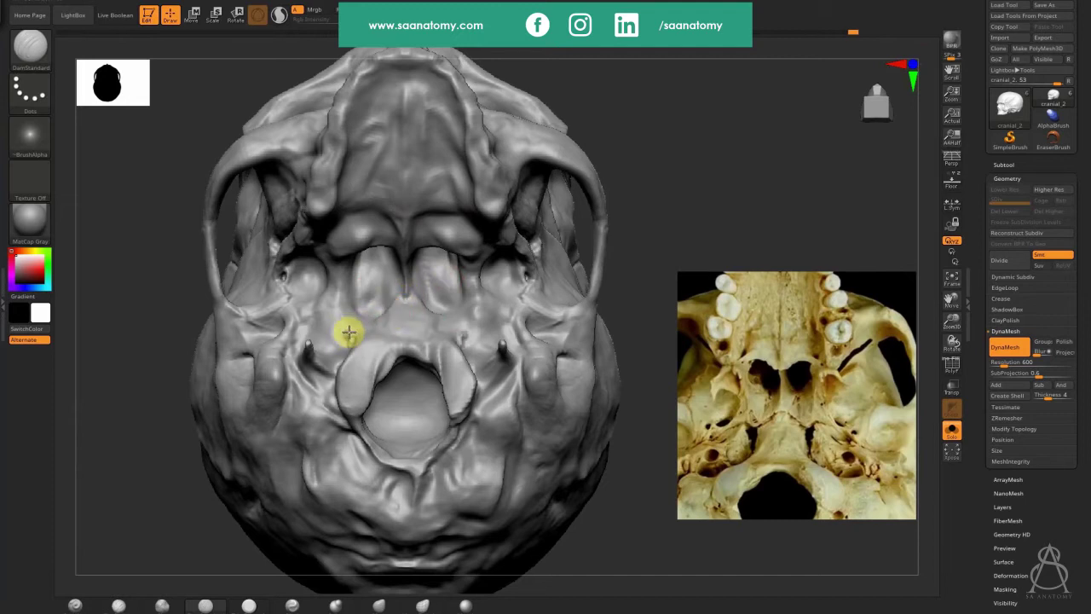
pyautogui.moveTo(426, 299); pyautogui.dragTo(463, 303, button='right')
pyautogui.keyDown('ctrl'); pyautogui.moveTo(527, 283); pyautogui.dragTo(511, 322, button='right'); pyautogui.keyUp('ctrl')
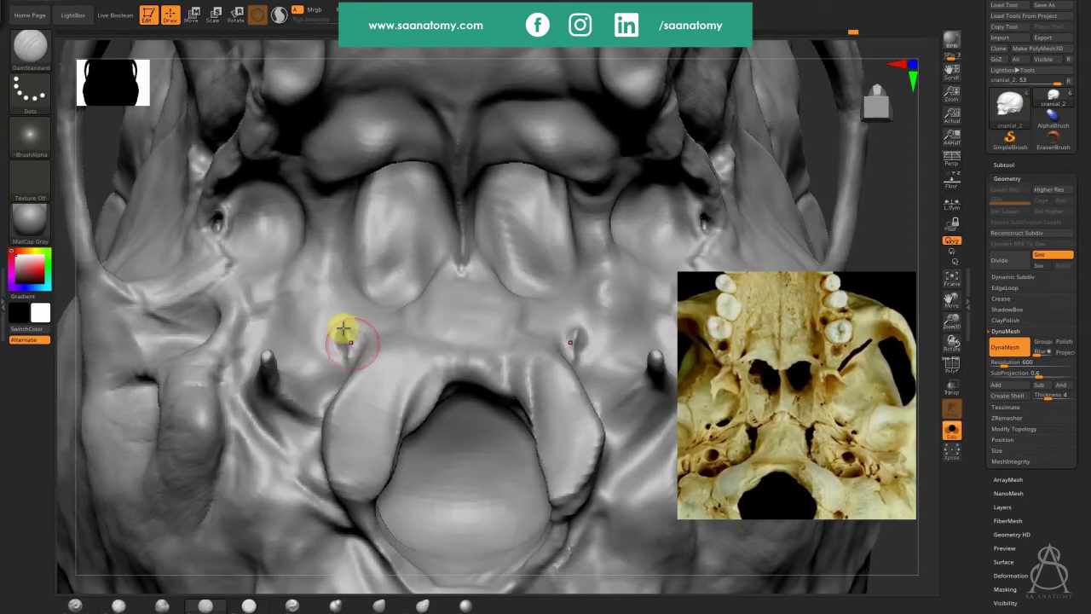
pyautogui.moveTo(345, 333)
pyautogui.mouseDown()
pyautogui.moveTo(342, 361)
pyautogui.moveTo(350, 343)
pyautogui.moveTo(339, 329)
pyautogui.moveTo(350, 335)
pyautogui.moveTo(344, 350)
pyautogui.moveTo(349, 340)
pyautogui.moveTo(336, 329)
pyautogui.mouseUp()
pyautogui.press('b')
pyautogui.press('c')
pyautogui.press('b')
pyautogui.press('s')
pyautogui.press('b')
pyautogui.press('m')
pyautogui.press('f')
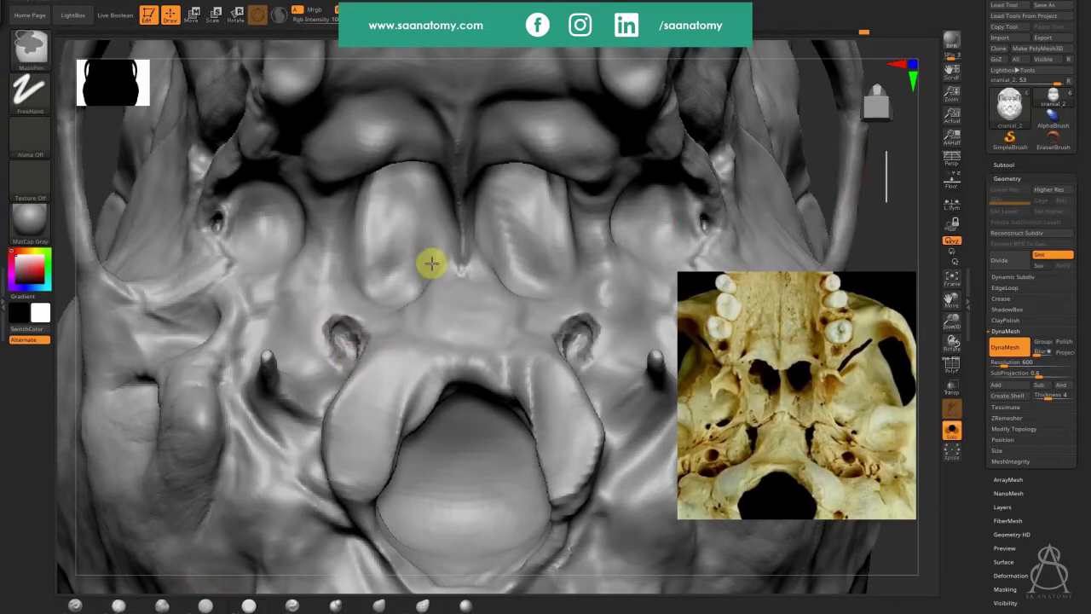
# Step: Texture the two rear nasal openings and build up the front edge of the bone between them and the foramen magnum with ClayBuildup
pyautogui.press('b')
pyautogui.press('c')
pyautogui.press('b')
pyautogui.moveTo(367, 205)
pyautogui.mouseDown()
pyautogui.moveTo(417, 185)
pyautogui.moveTo(363, 204)
pyautogui.moveTo(352, 240)
pyautogui.moveTo(373, 244)
pyautogui.moveTo(404, 287)
pyautogui.moveTo(392, 196)
pyautogui.moveTo(435, 178)
pyautogui.moveTo(397, 207)
pyautogui.moveTo(384, 175)
pyautogui.moveTo(388, 224)
pyautogui.moveTo(411, 195)
pyautogui.moveTo(426, 219)
pyautogui.moveTo(418, 246)
pyautogui.moveTo(436, 193)
pyautogui.moveTo(429, 234)
pyautogui.moveTo(448, 223)
pyautogui.moveTo(434, 188)
pyautogui.moveTo(384, 219)
pyautogui.moveTo(381, 182)
pyautogui.moveTo(384, 204)
pyautogui.moveTo(410, 190)
pyautogui.moveTo(407, 173)
pyautogui.moveTo(387, 185)
pyautogui.mouseUp()
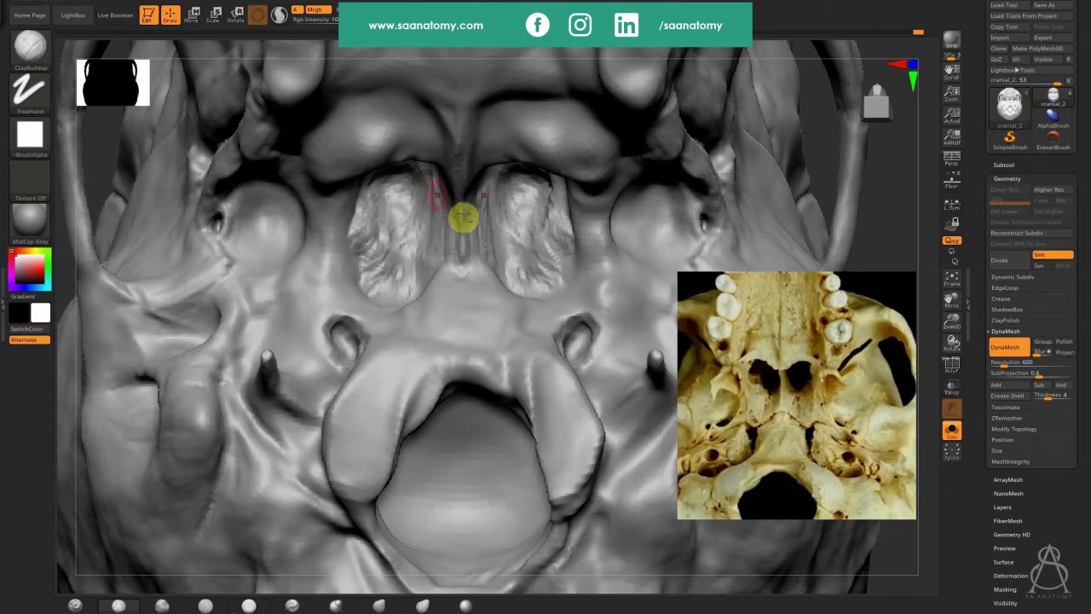
pyautogui.keyDown('ctrl'); pyautogui.moveTo(899, 158); pyautogui.dragTo(872, 169); pyautogui.keyUp('ctrl')
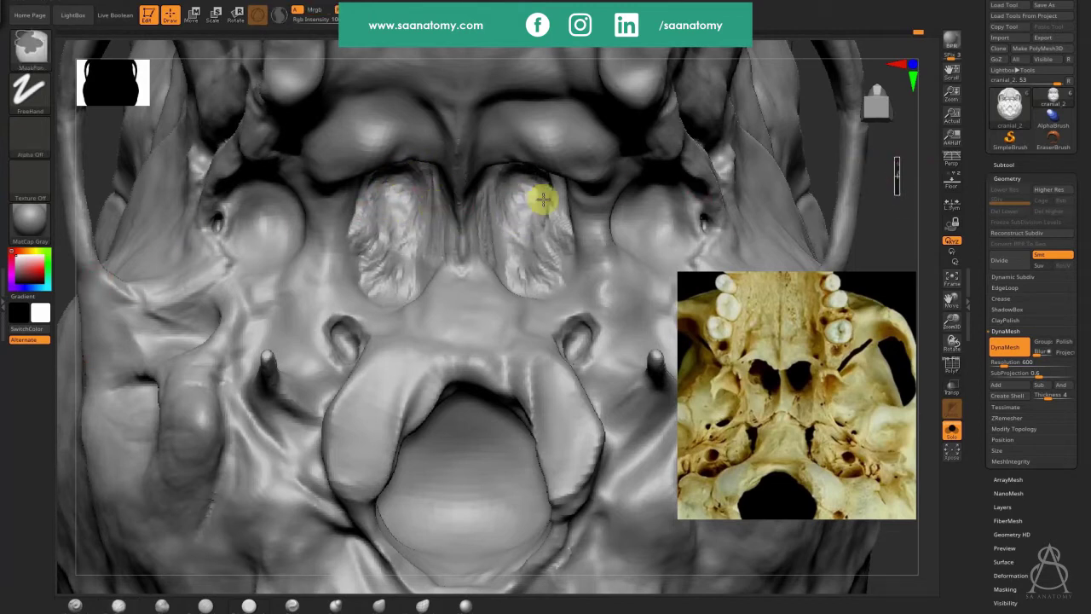
pyautogui.moveTo(495, 171)
pyautogui.mouseDown()
pyautogui.moveTo(519, 183)
pyautogui.moveTo(533, 219)
pyautogui.moveTo(510, 218)
pyautogui.moveTo(542, 197)
pyautogui.moveTo(538, 181)
pyautogui.mouseUp()
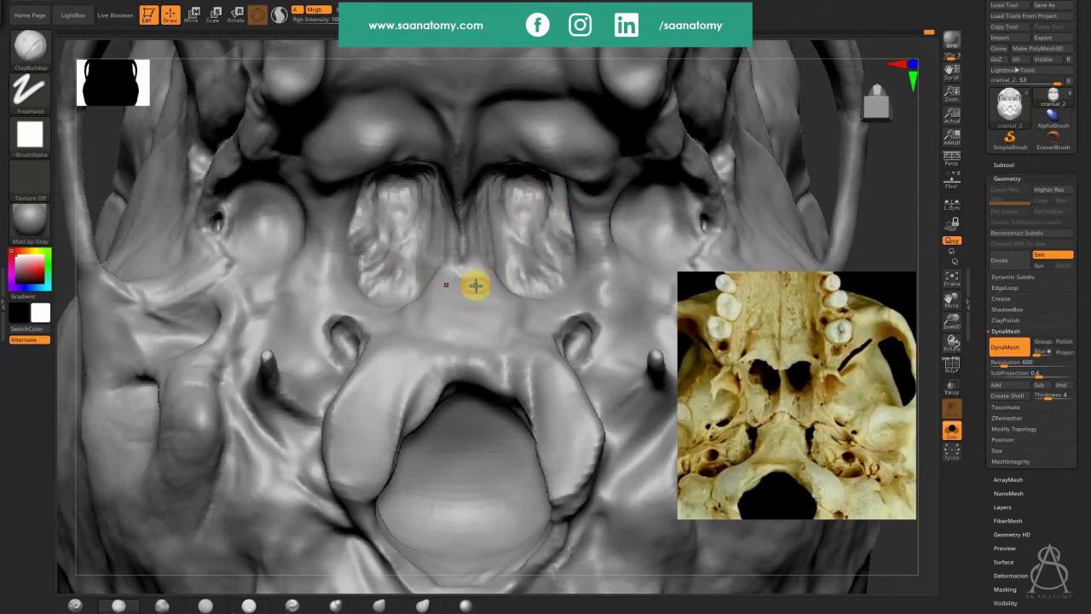
pyautogui.moveTo(463, 282)
pyautogui.mouseDown()
pyautogui.moveTo(469, 243)
pyautogui.moveTo(463, 268)
pyautogui.moveTo(480, 295)
pyautogui.moveTo(509, 301)
pyautogui.mouseUp()
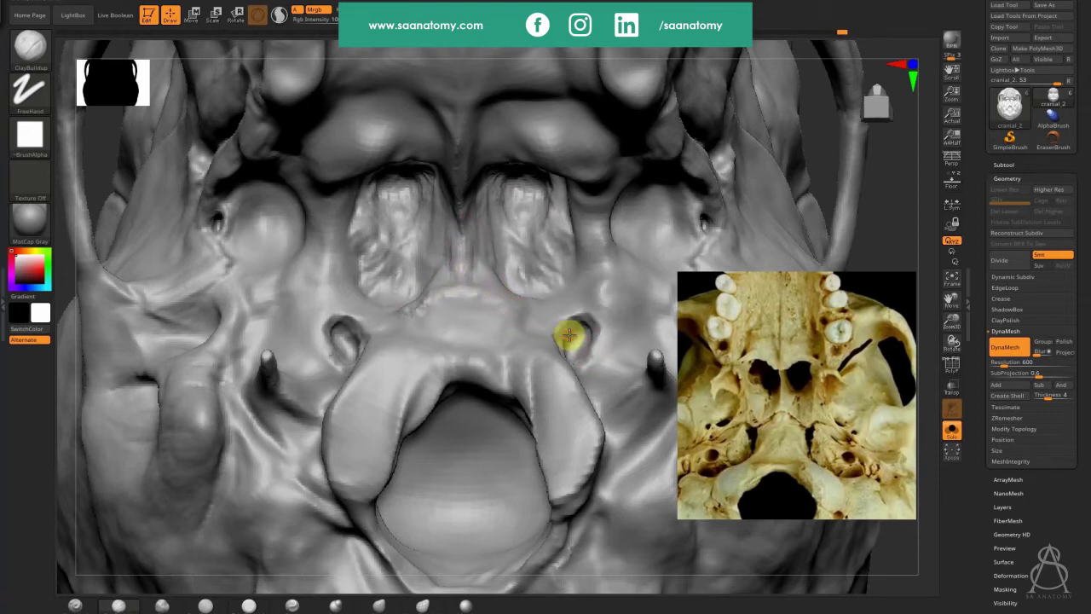
# Step: Deepen the paired openings in front of the occipital condyles and extend their grooves backward with ClayBuildup, updating the DynaMesh between passes
pyautogui.moveTo(570, 329); pyautogui.dragTo(564, 331)
pyautogui.press('ctrl')
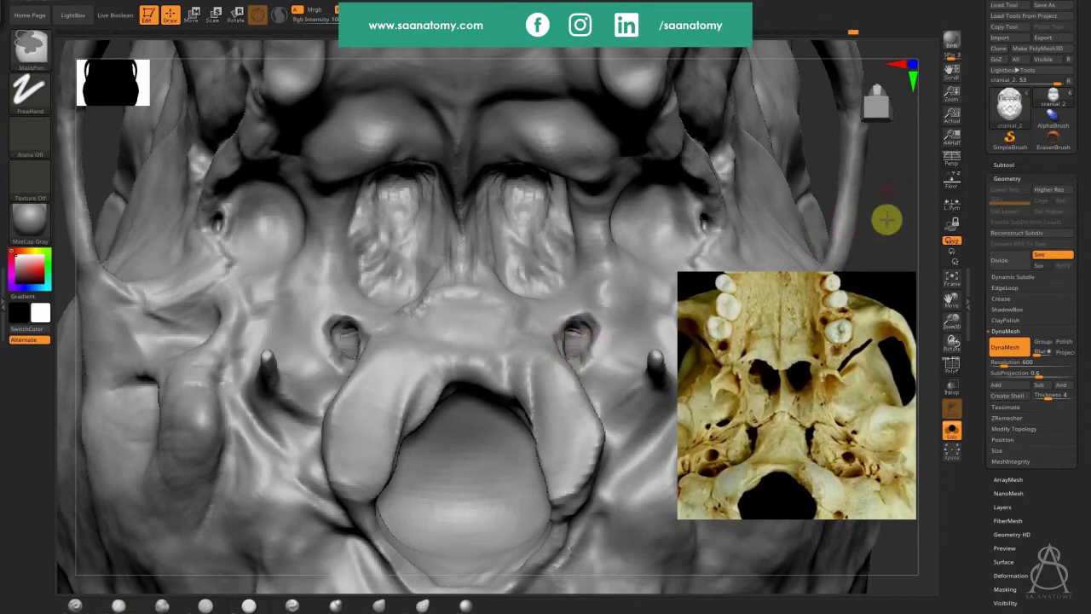
pyautogui.keyDown('alt'); pyautogui.moveTo(568, 339); pyautogui.dragTo(571, 356); pyautogui.keyUp('alt')
pyautogui.keyDown('ctrl'); pyautogui.moveTo(886, 181); pyautogui.dragTo(887, 232); pyautogui.keyUp('ctrl')
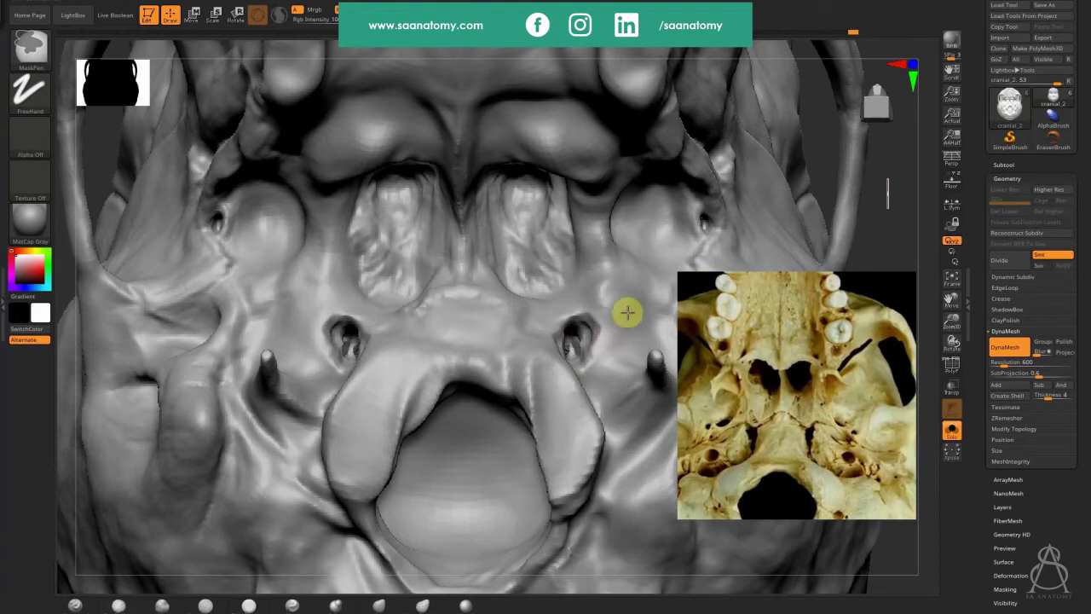
pyautogui.keyDown('alt'); pyautogui.moveTo(576, 370); pyautogui.dragTo(585, 381); pyautogui.keyUp('alt')
pyautogui.keyDown('ctrl'); pyautogui.moveTo(97, 119); pyautogui.dragTo(96, 161); pyautogui.keyUp('ctrl')
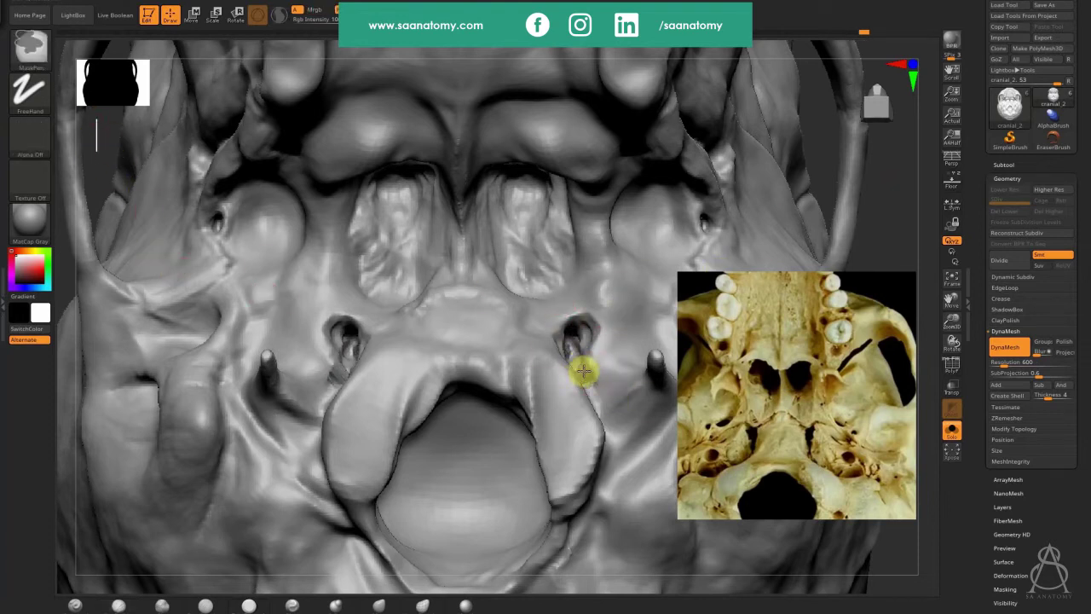
pyautogui.keyDown('alt'); pyautogui.moveTo(582, 375); pyautogui.dragTo(571, 344); pyautogui.keyUp('alt')
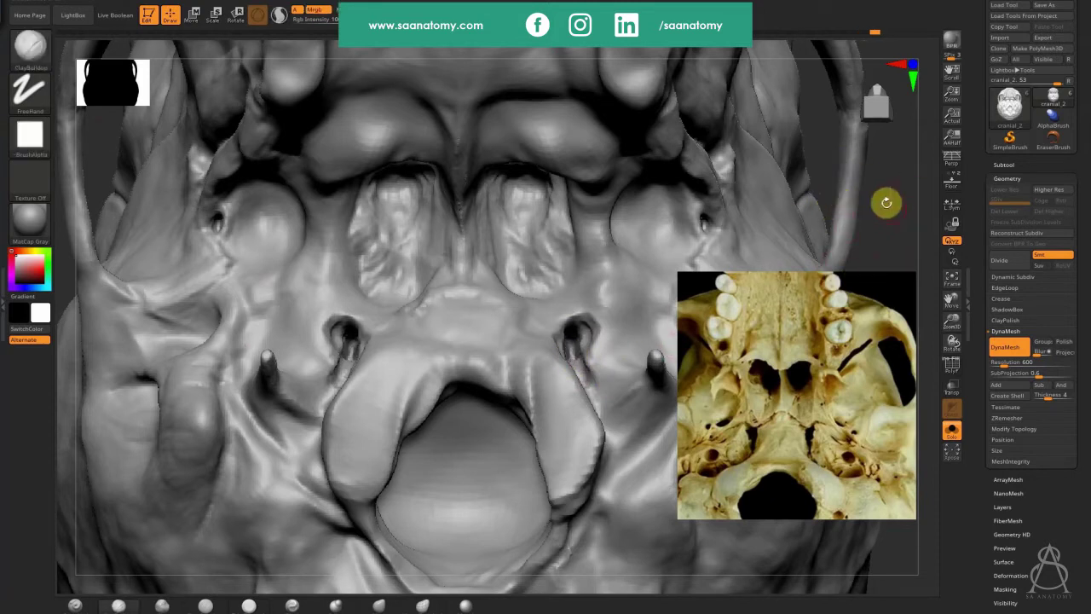
# Step: Save the project over its existing file
pyautogui.hotkey('ctrl', 's')
pyautogui.press('Return')
pyautogui.press('y')
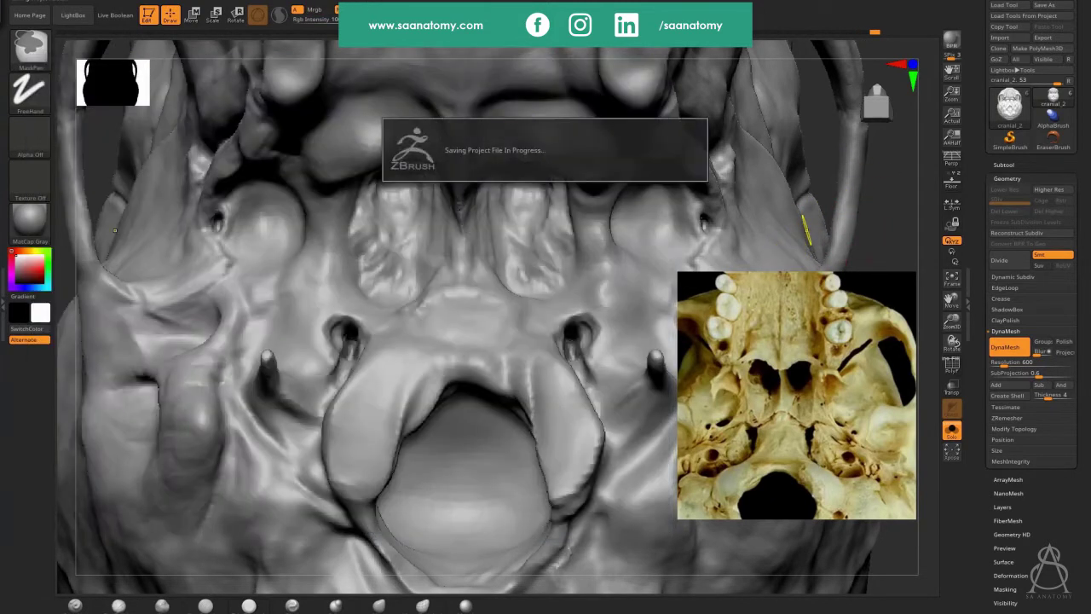
# Step: Set the QuickSave rest duration to 5 in the preferences
pyautogui.click(398, 2)
pyautogui.moveTo(445, 305); pyautogui.dragTo(461, 196)
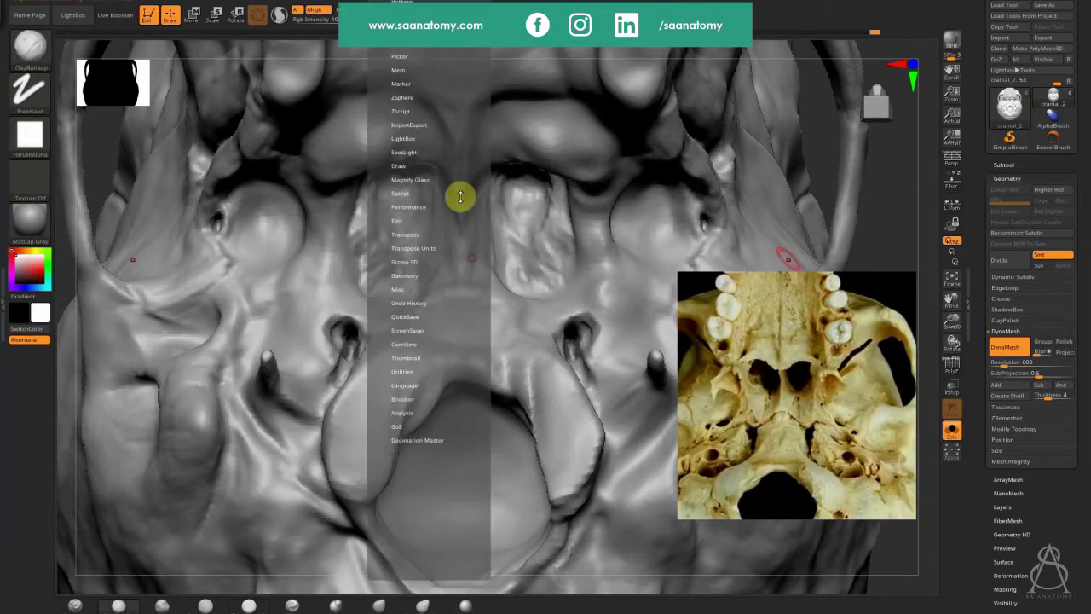
pyautogui.moveTo(434, 365); pyautogui.dragTo(432, 333)
pyautogui.click(416, 286)
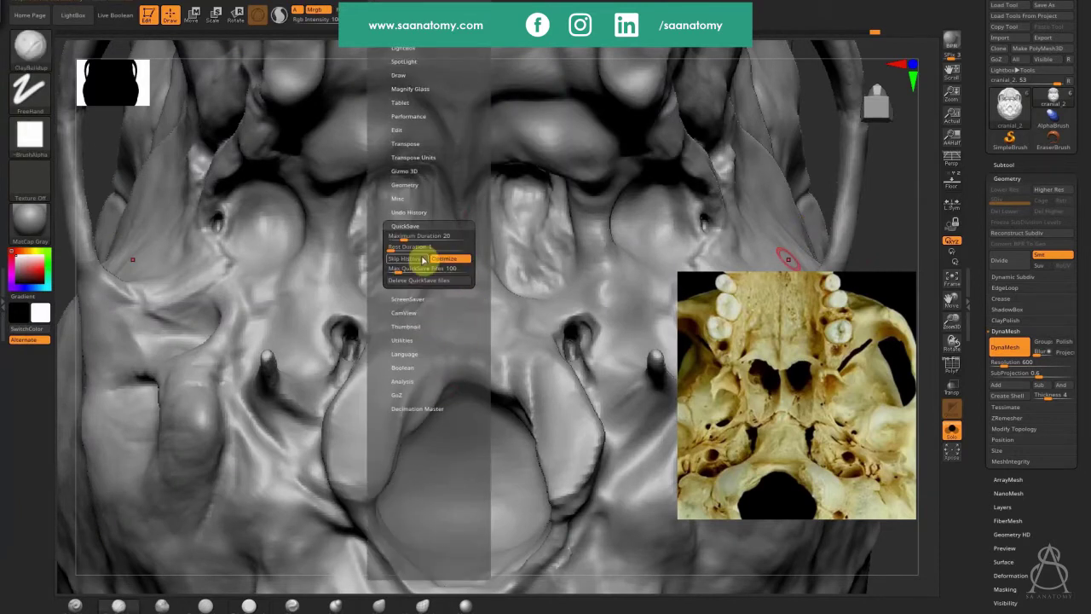
pyautogui.press('BackSpace')
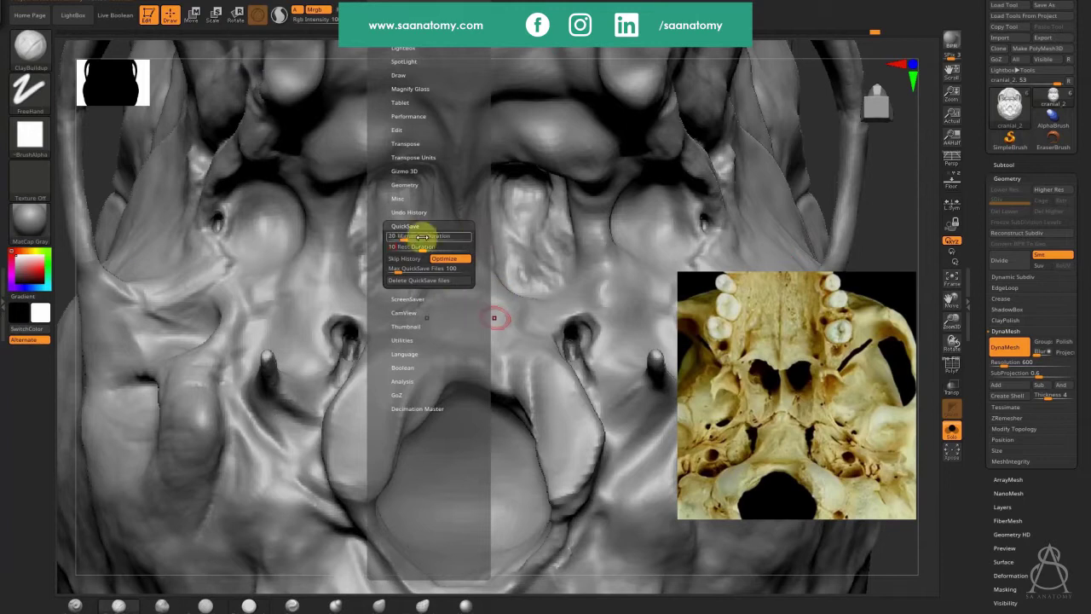
pyautogui.press('BackSpace')
pyautogui.press('BackSpace')
pyautogui.write('5')
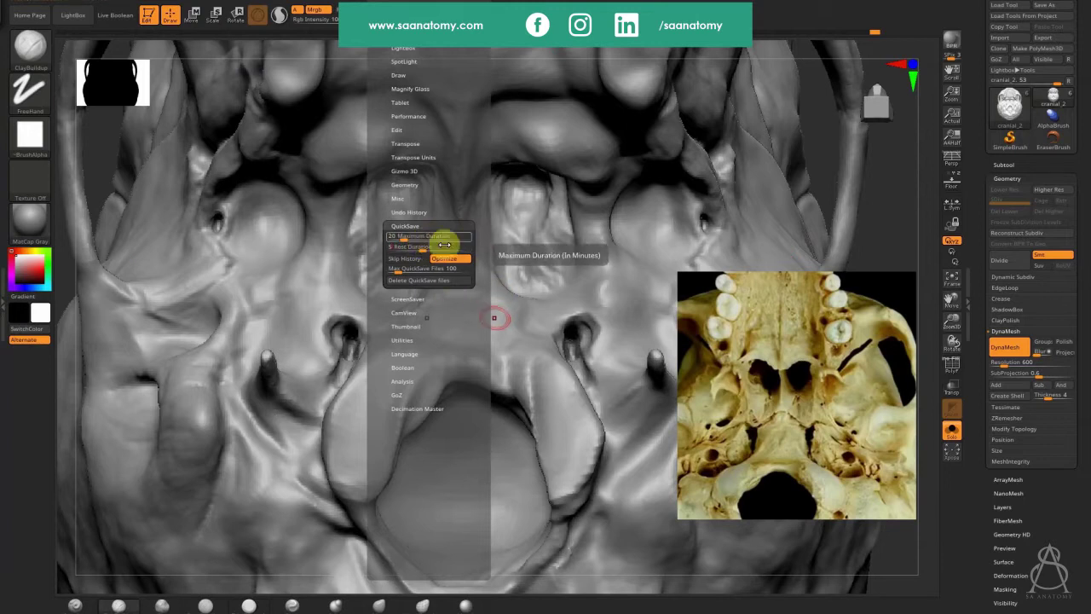
pyautogui.press('Return')
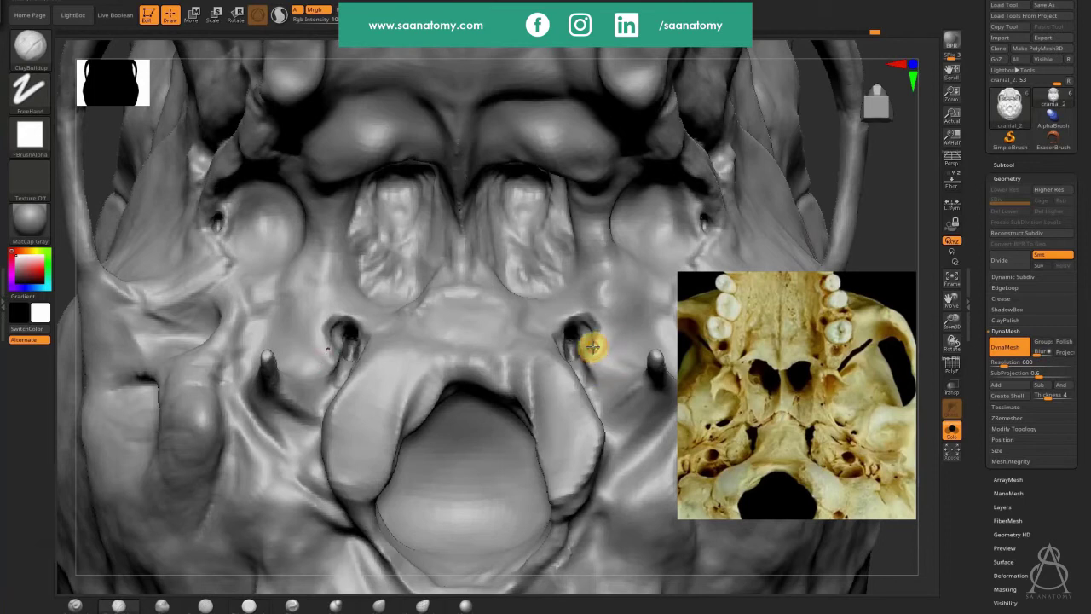
# Step: Carve the jagged suture across the bone ahead of the foramen magnum and outward past both side openings with DamStandard
pyautogui.click(206, 604)
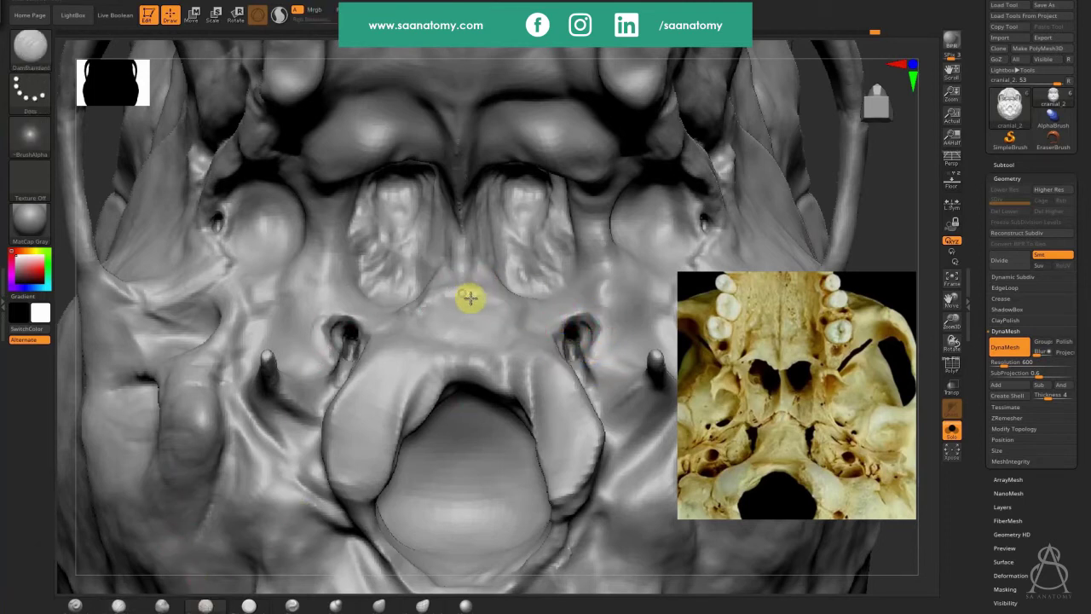
pyautogui.moveTo(486, 303)
pyautogui.mouseDown()
pyautogui.moveTo(543, 326)
pyautogui.moveTo(645, 331)
pyautogui.mouseUp()
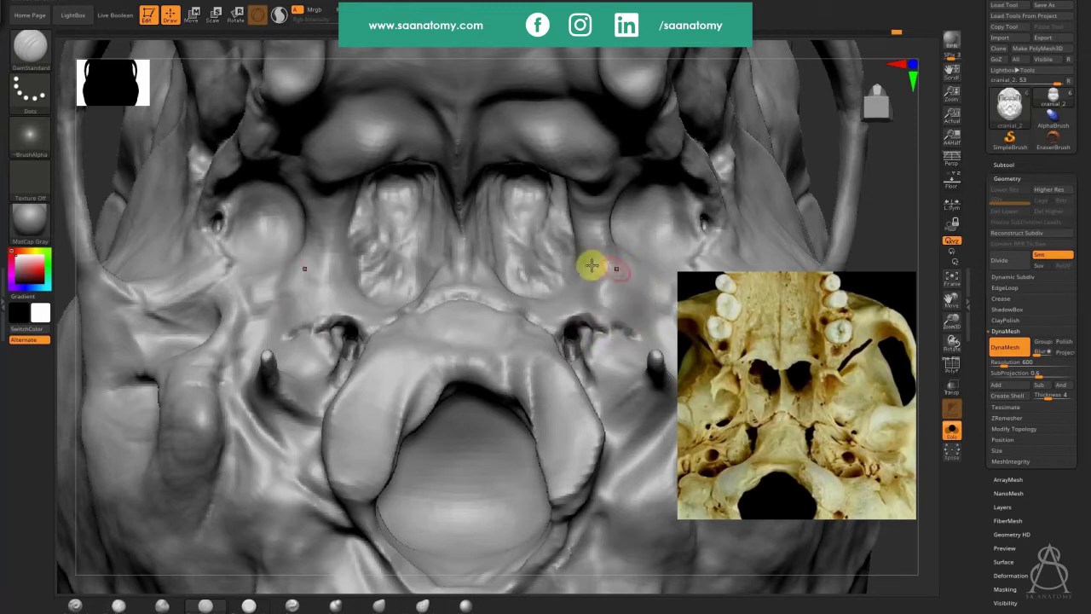
pyautogui.moveTo(617, 258); pyautogui.dragTo(484, 231, button='right')
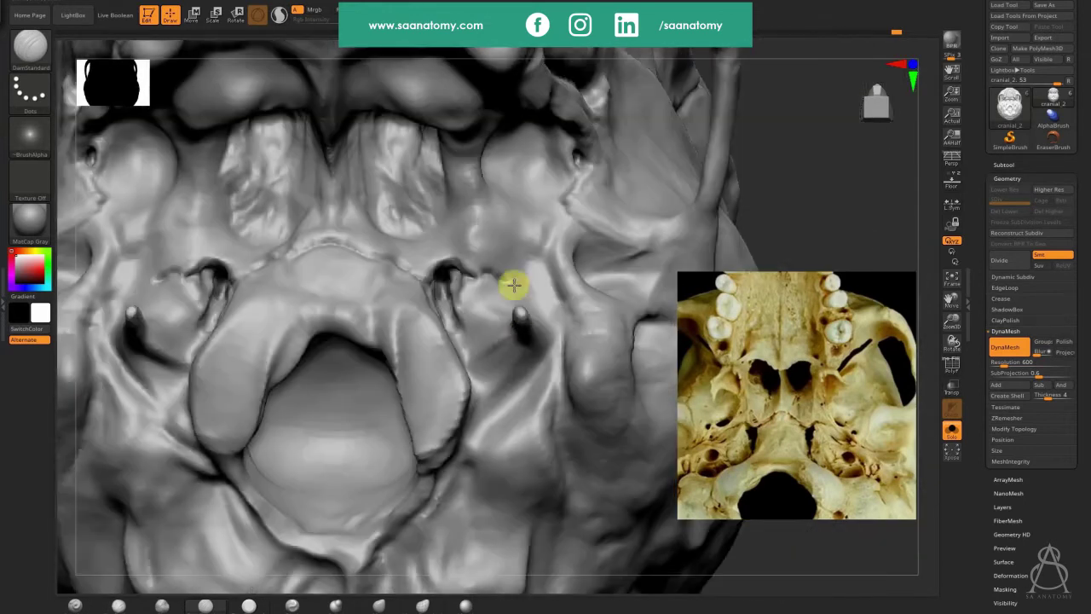
pyautogui.moveTo(523, 289)
pyautogui.mouseDown(button='right')
pyautogui.moveTo(530, 327)
pyautogui.moveTo(531, 294)
pyautogui.moveTo(567, 319)
pyautogui.moveTo(528, 302)
pyautogui.moveTo(497, 346)
pyautogui.moveTo(376, 355)
pyautogui.moveTo(370, 365)
pyautogui.mouseUp(button='right')
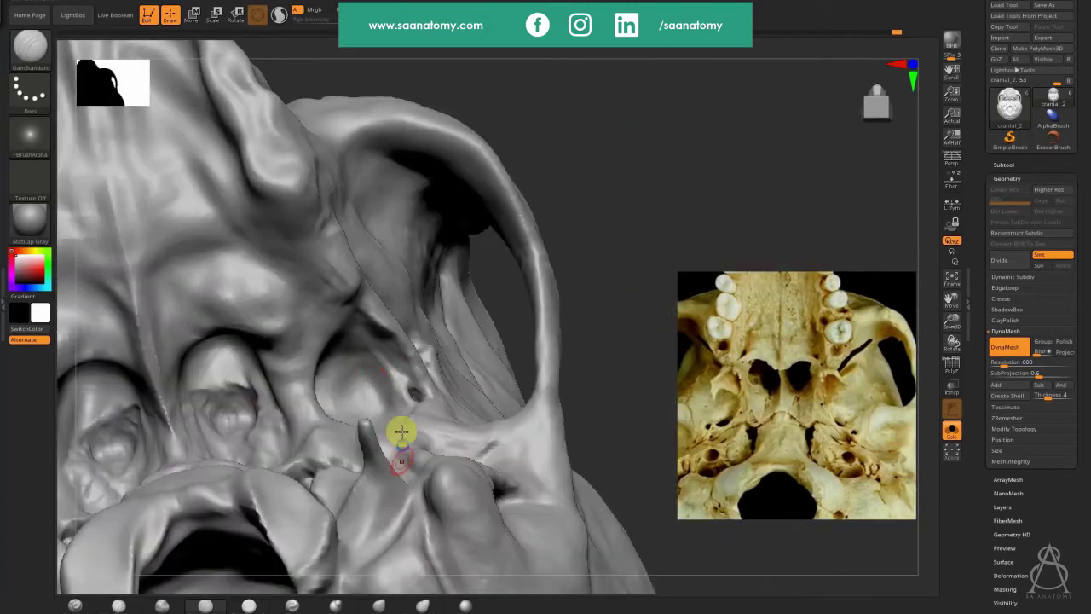
pyautogui.moveTo(401, 434)
pyautogui.mouseDown(button='right')
pyautogui.moveTo(451, 227)
pyautogui.moveTo(423, 280)
pyautogui.moveTo(418, 244)
pyautogui.mouseUp(button='right')
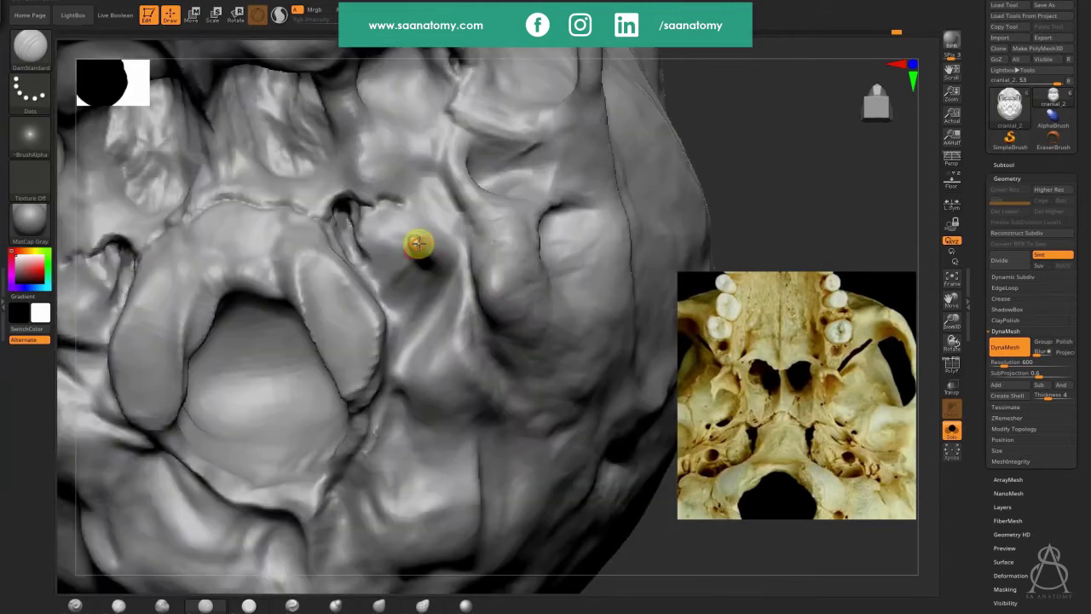
pyautogui.press('shift')
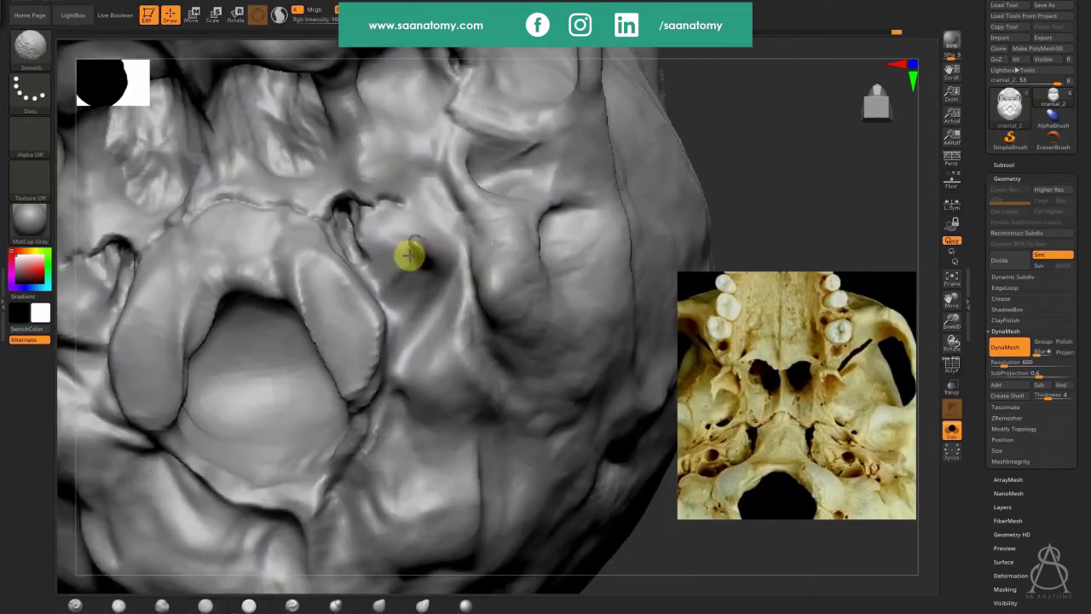
pyautogui.moveTo(446, 207); pyautogui.dragTo(477, 209, button='right')
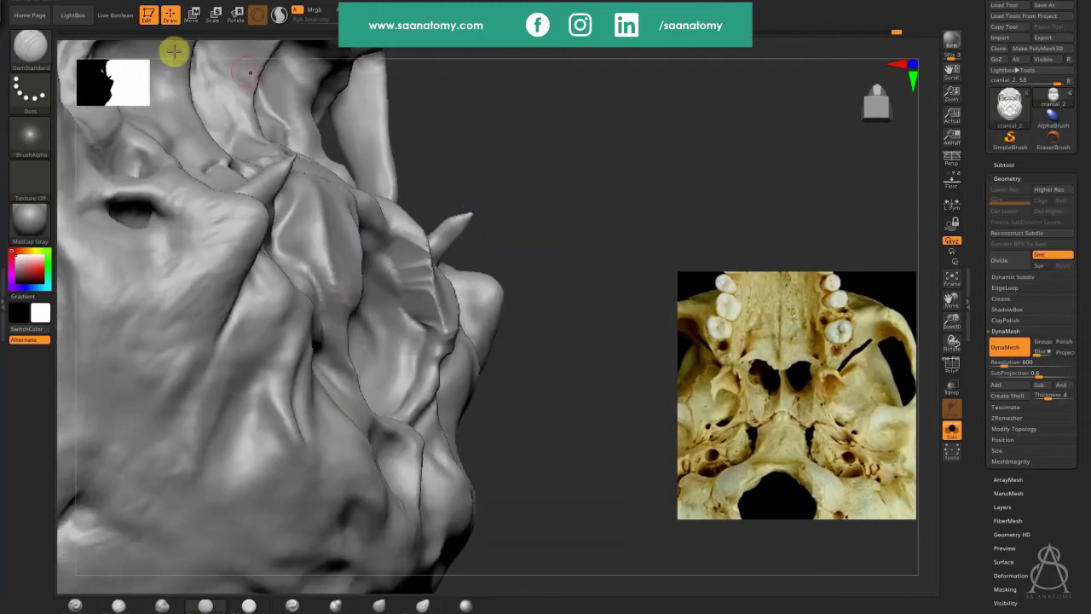
# Step: Try to cut off the pointed styloid process projecting from the side of the skull base with the TrimLasso brush
pyautogui.keyDown('ctrl'); pyautogui.click(35, 57); pyautogui.keyUp('ctrl')
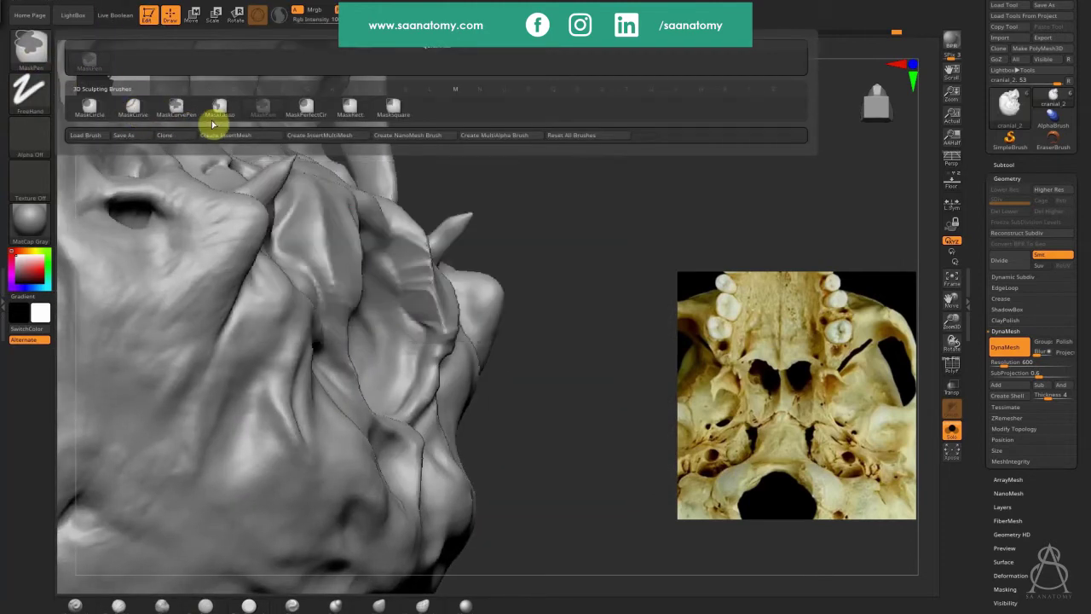
pyautogui.click(218, 109)
pyautogui.keyDown('ctrl'); pyautogui.keyDown('shift'); pyautogui.click(37, 57); pyautogui.keyUp('shift'); pyautogui.keyUp('ctrl')
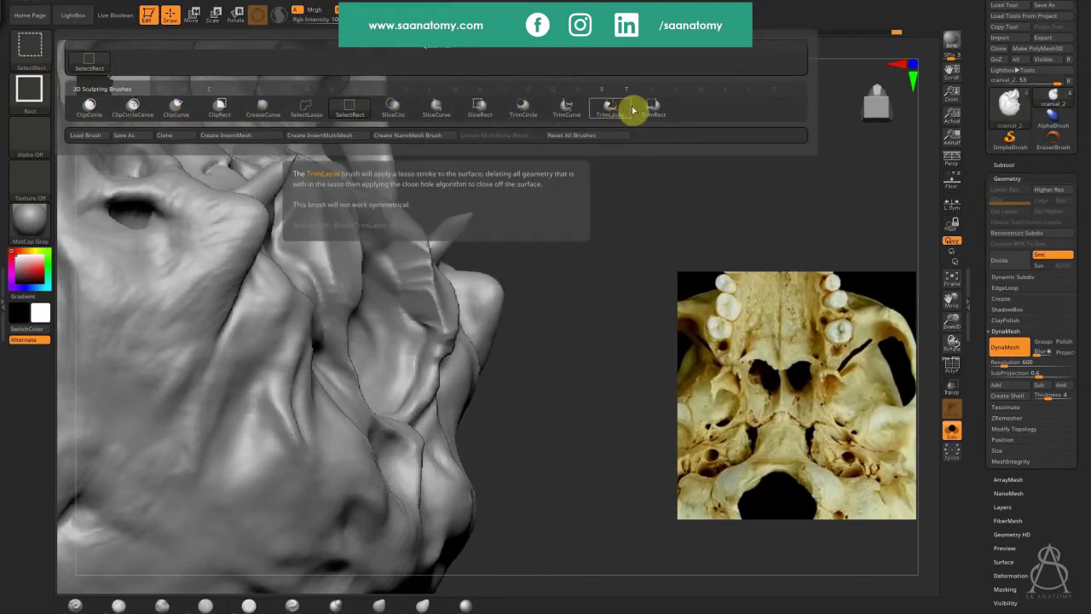
pyautogui.click(602, 122)
pyautogui.moveTo(438, 210)
pyautogui.keyDown('ctrl'); pyautogui.keyDown('shift'); pyautogui.mouseDown()
pyautogui.moveTo(440, 253)
pyautogui.moveTo(514, 212)
pyautogui.moveTo(522, 188)
pyautogui.mouseUp(); pyautogui.keyUp('shift'); pyautogui.keyUp('ctrl')
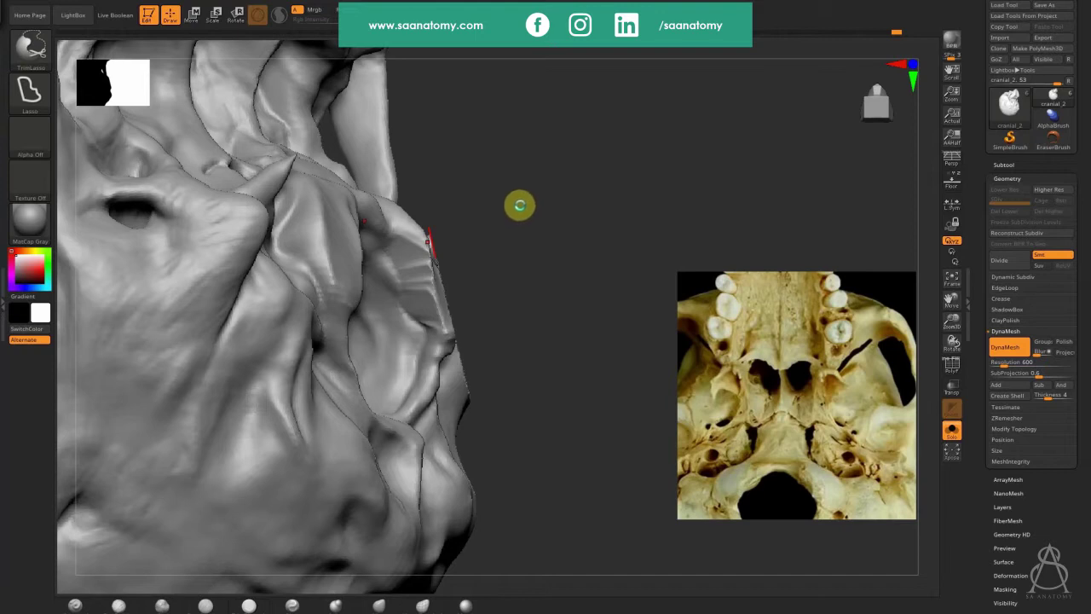
# Step: Check ZBrush in the application and process lists of Windows Task Manager, leaving the program running
pyautogui.hotkey('ctrl', 'shift', 'Escape')
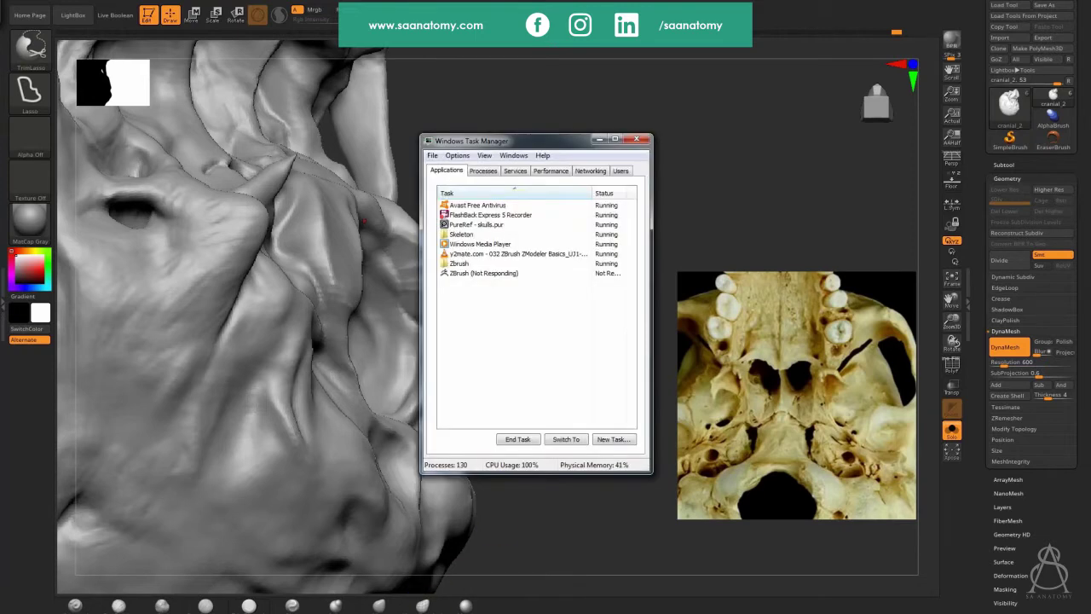
pyautogui.click(548, 171)
pyautogui.click(483, 170)
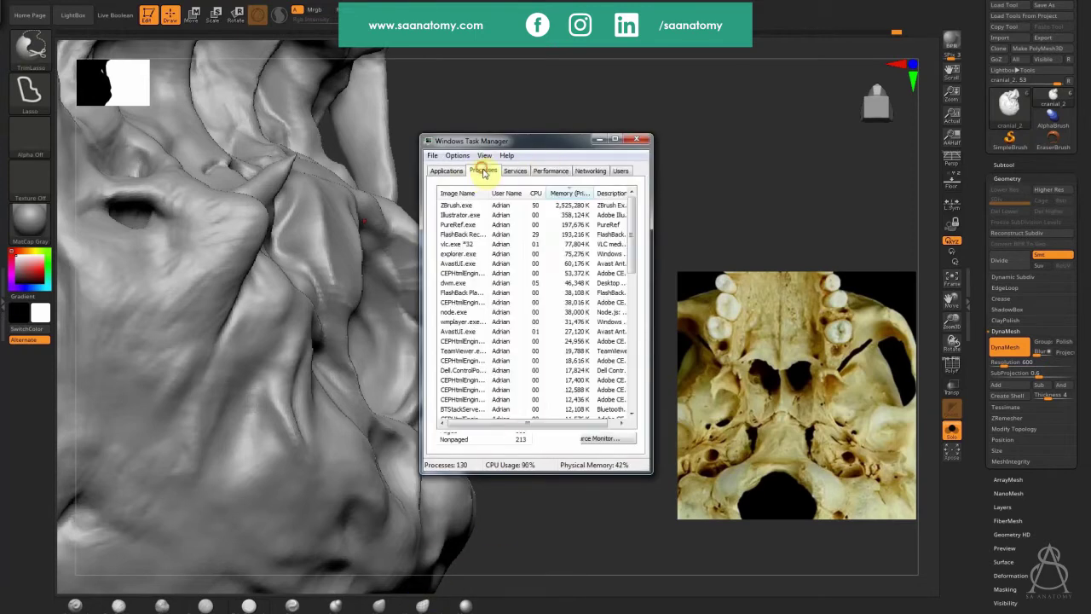
pyautogui.click(446, 172)
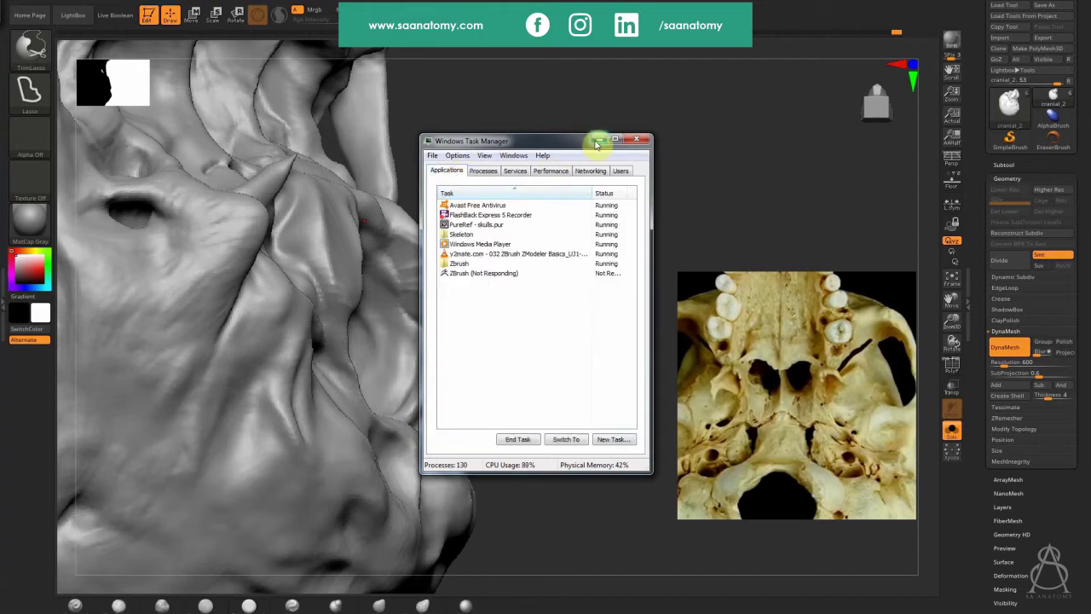
pyautogui.click(599, 140)
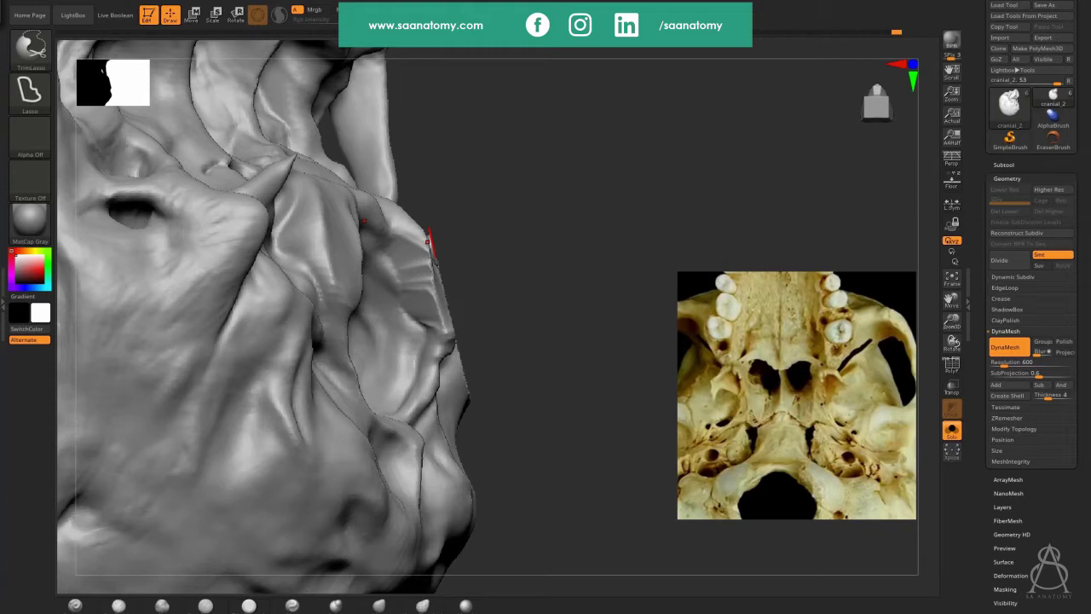
pyautogui.rightClick(97, 612)
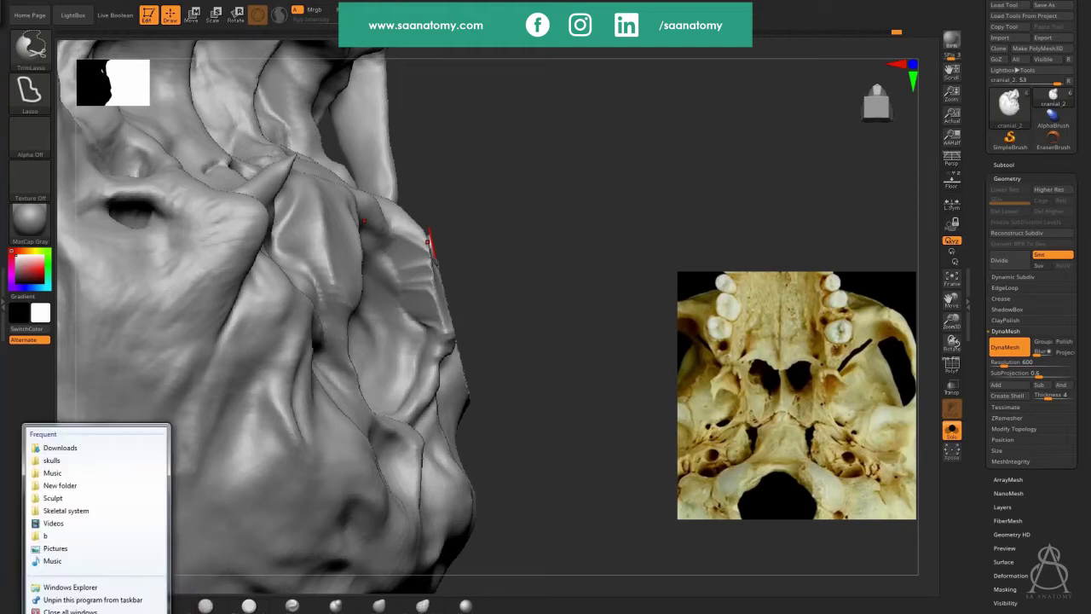
pyautogui.rightClick(124, 612)
pyautogui.click(124, 611)
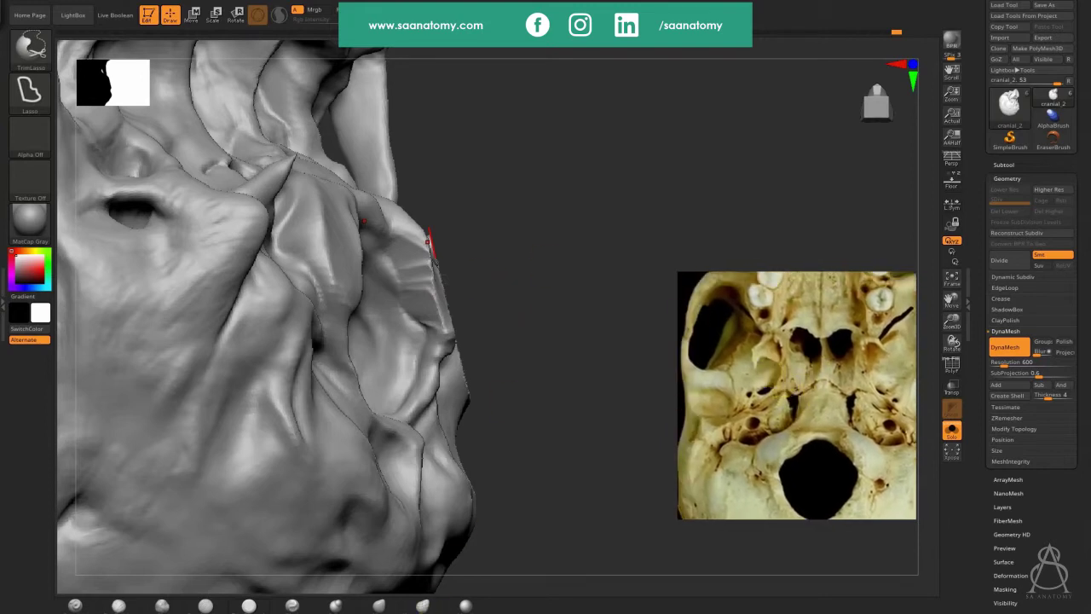
pyautogui.hotkey('ctrl', 'shift', 'Escape')
pyautogui.click(637, 139)
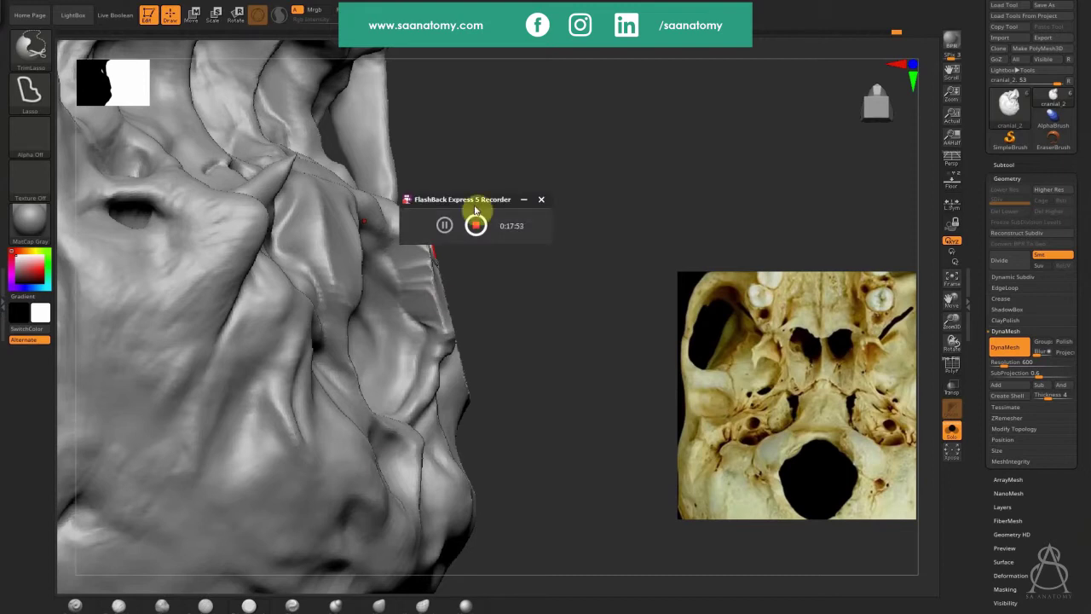
pyautogui.click(444, 225)
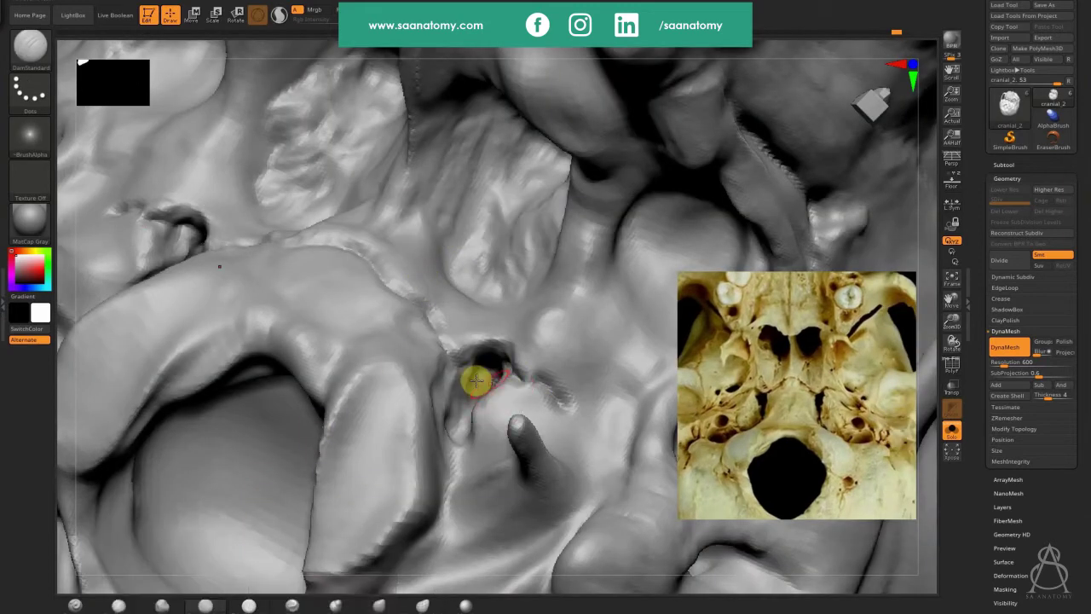
# Step: Carve the grooves running backward from the paired openings beside the occipital condyles with ClayBuildup and update the DynaMesh
pyautogui.click(119, 605)
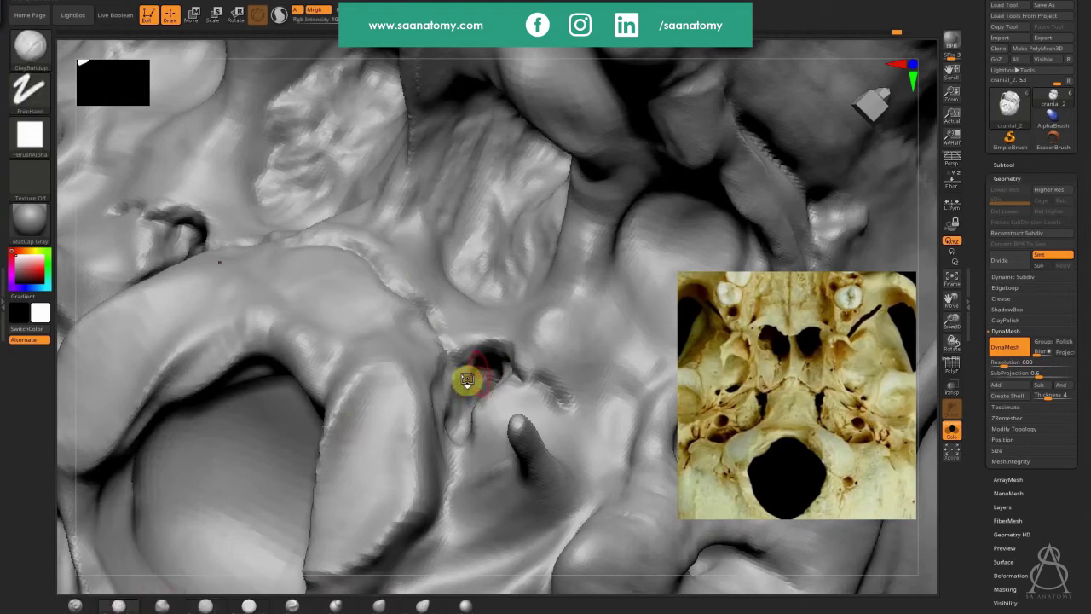
pyautogui.moveTo(463, 394)
pyautogui.mouseDown()
pyautogui.moveTo(452, 415)
pyautogui.moveTo(460, 426)
pyautogui.mouseUp()
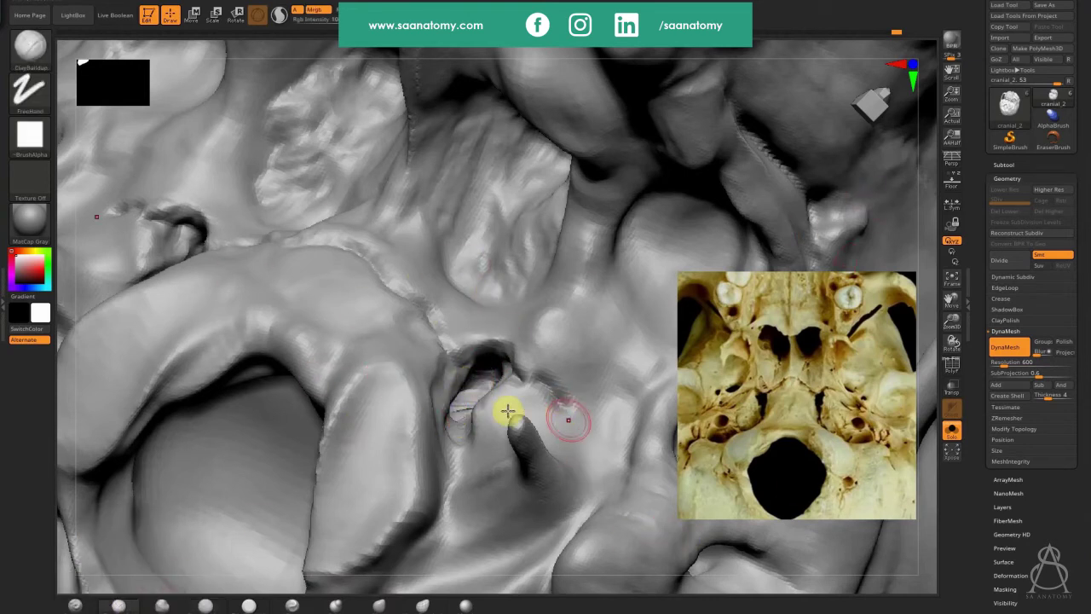
pyautogui.keyDown('ctrl'); pyautogui.moveTo(484, 384); pyautogui.dragTo(341, 226, button='right'); pyautogui.keyUp('ctrl')
pyautogui.keyDown('ctrl'); pyautogui.moveTo(211, 78); pyautogui.dragTo(220, 127); pyautogui.keyUp('ctrl')
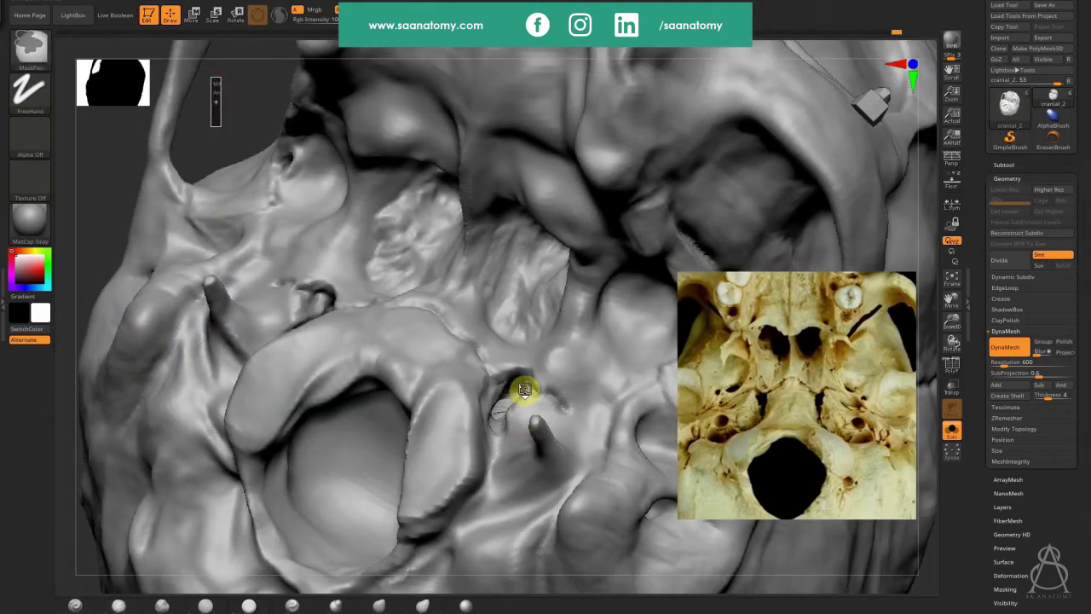
# Step: Extend the grooves alongside the condyles with ClayBuildup, sink a pair of openings behind the styloid stubs, and update the DynaMesh
pyautogui.press('b')
pyautogui.press('c')
pyautogui.press('b')
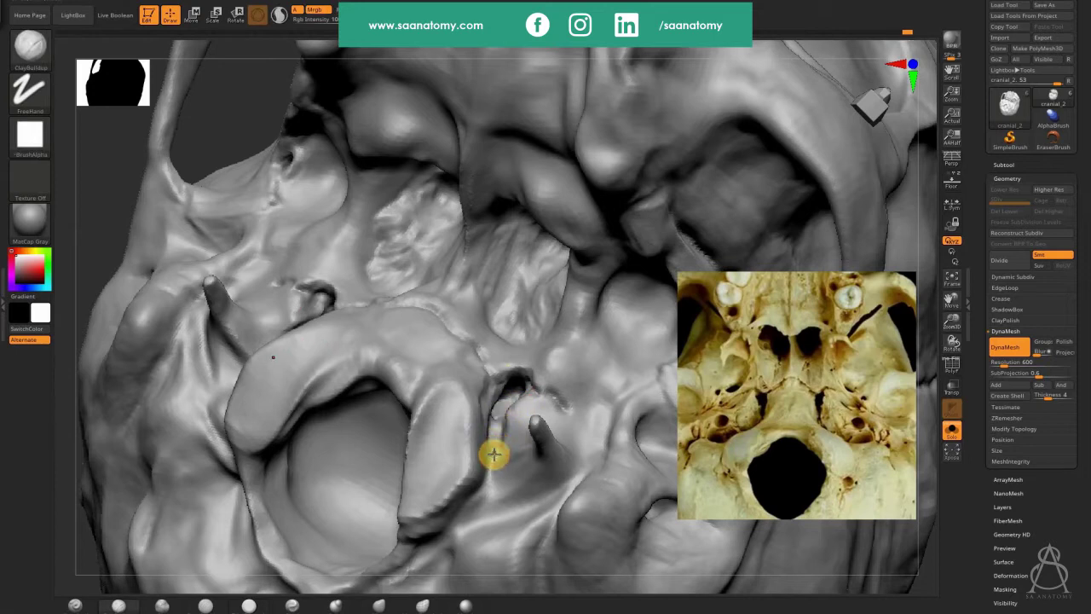
pyautogui.moveTo(494, 454)
pyautogui.mouseDown()
pyautogui.moveTo(492, 492)
pyautogui.moveTo(534, 511)
pyautogui.moveTo(540, 500)
pyautogui.moveTo(507, 520)
pyautogui.mouseUp()
pyautogui.press('ctrl')
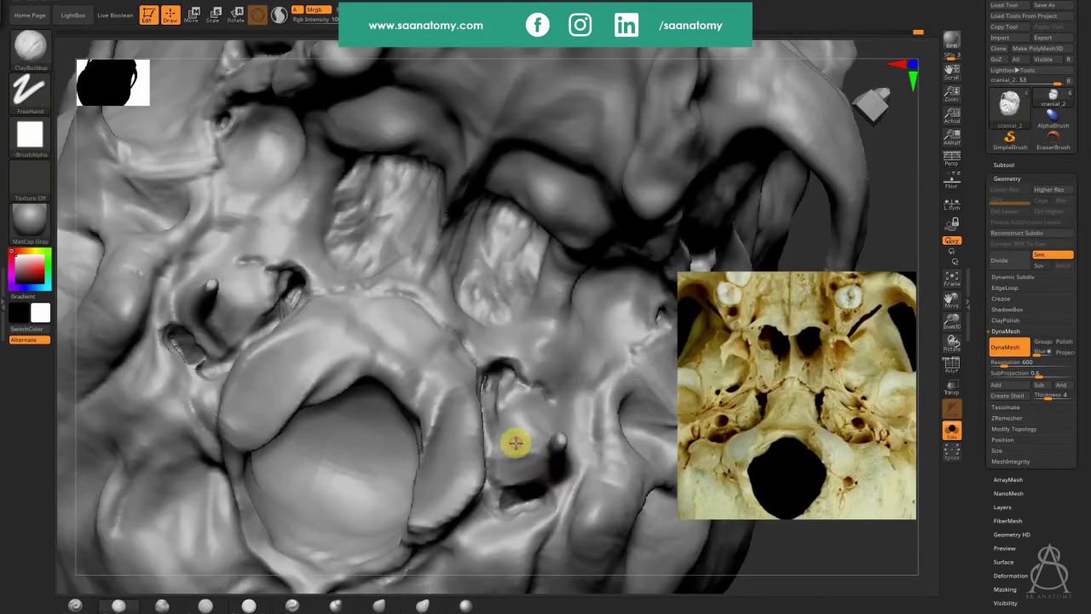
# Step: Hollow out a pair of small round canals between the front and rear openings, updating the DynaMesh between passes
pyautogui.moveTo(515, 441); pyautogui.dragTo(520, 447)
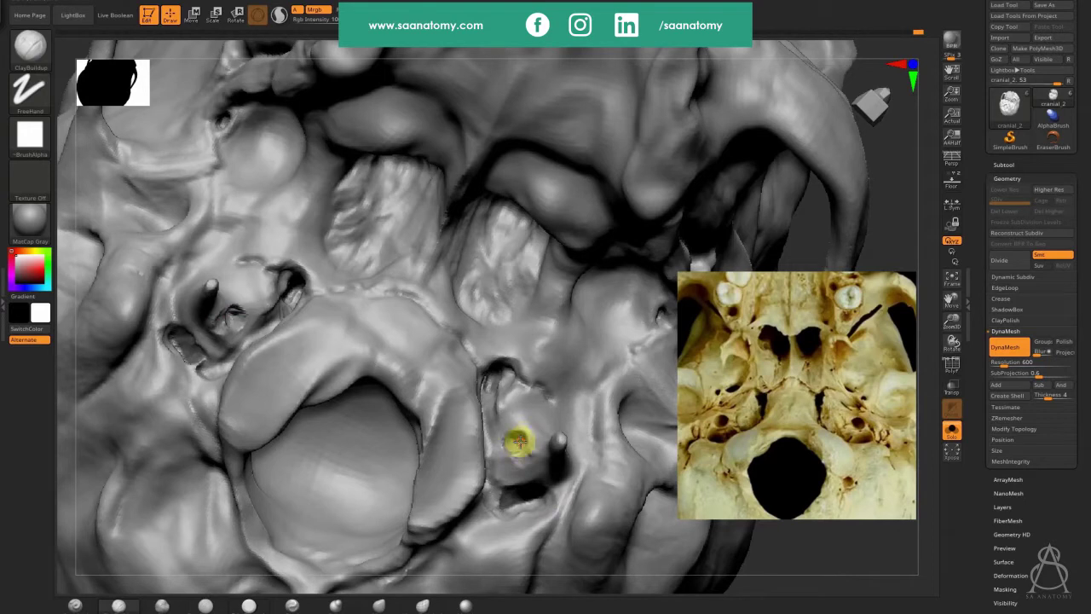
pyautogui.keyDown('ctrl'); pyautogui.moveTo(897, 158); pyautogui.dragTo(896, 194); pyautogui.keyUp('ctrl')
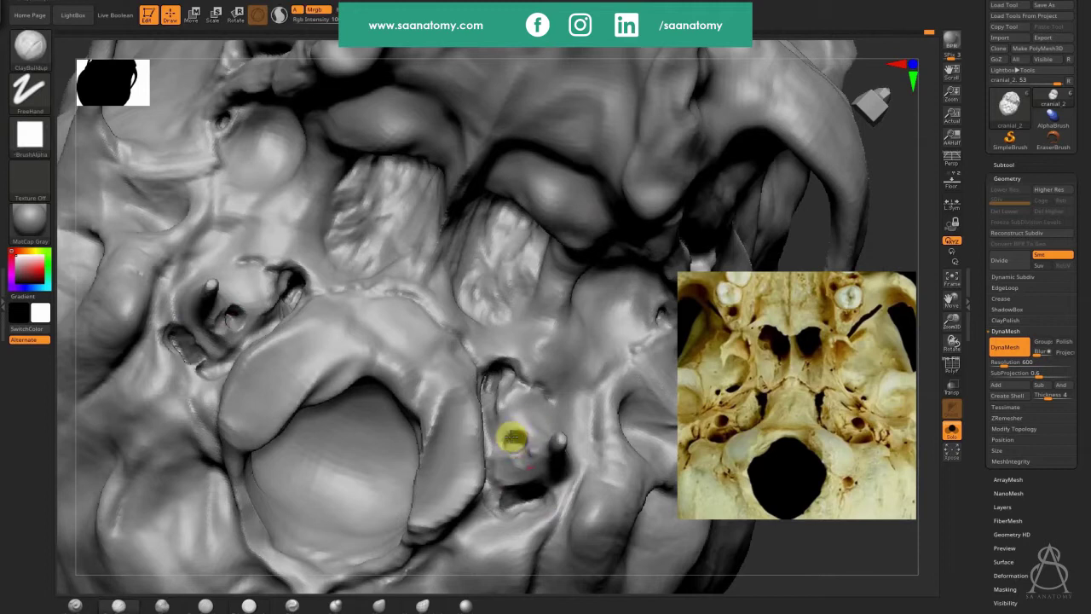
pyautogui.keyDown('alt'); pyautogui.moveTo(511, 437); pyautogui.dragTo(520, 447); pyautogui.keyUp('alt')
pyautogui.press('ctrl')
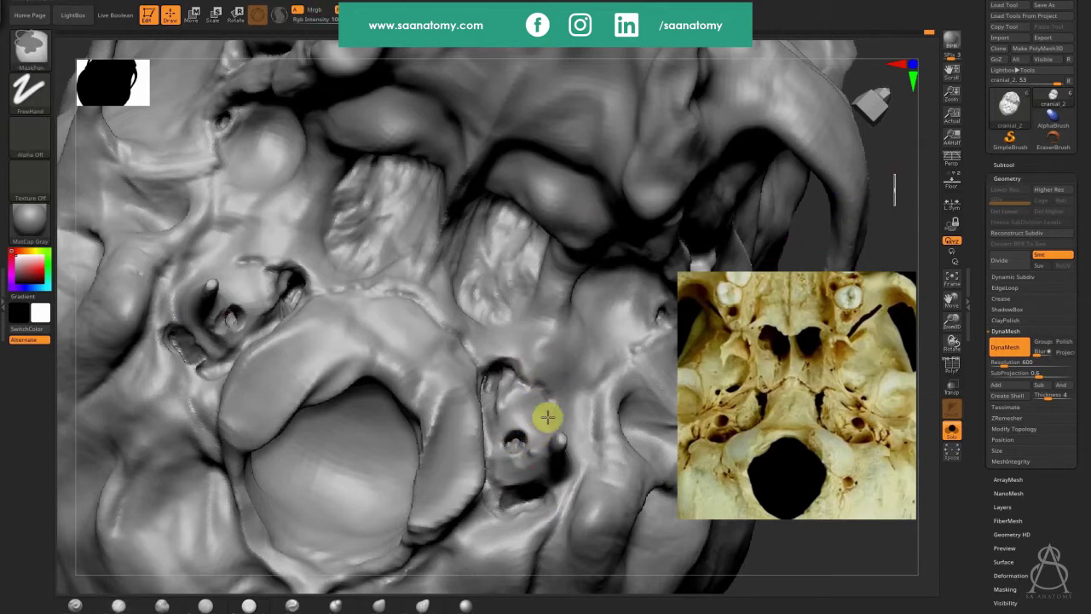
# Step: Deepen the paired front and rear openings beside the condyles with ClayBuildup, updating the DynaMesh between passes
pyautogui.keyDown('alt'); pyautogui.moveTo(500, 383); pyautogui.dragTo(497, 394); pyautogui.keyUp('alt')
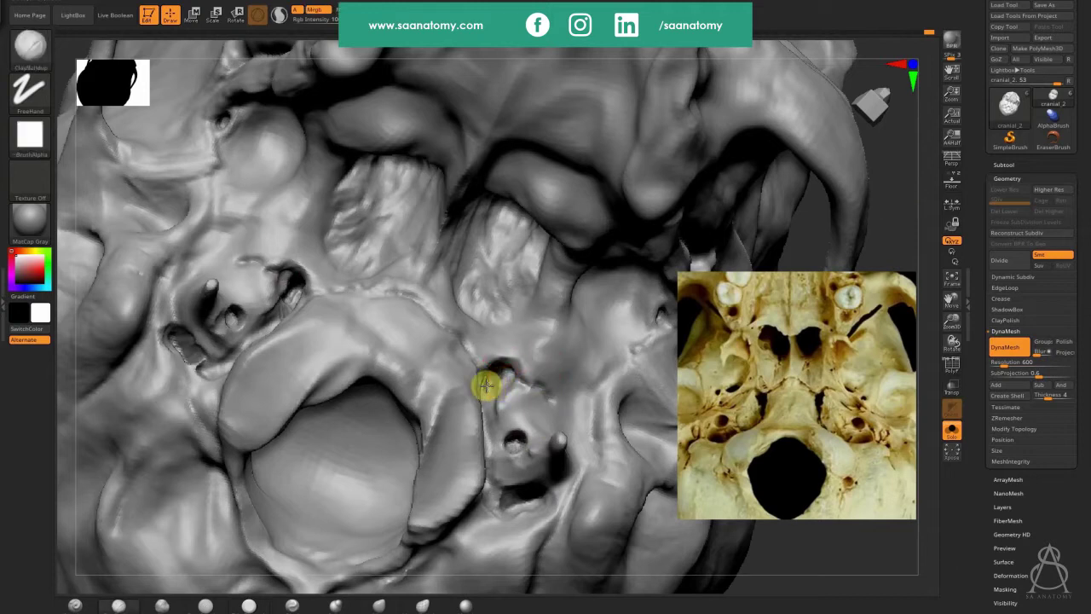
pyautogui.press('ctrl')
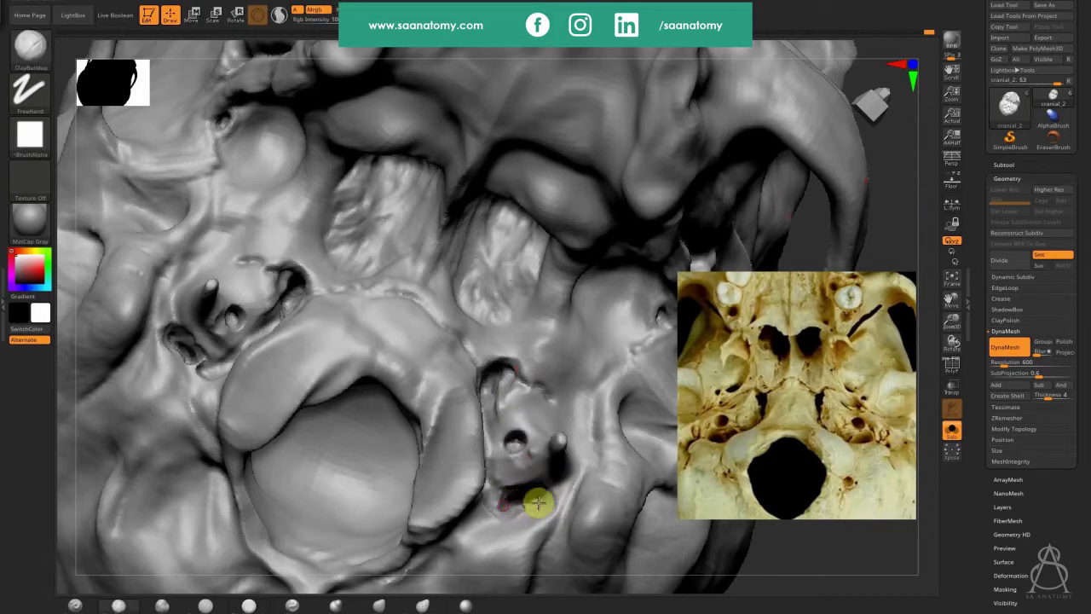
pyautogui.press('ctrl')
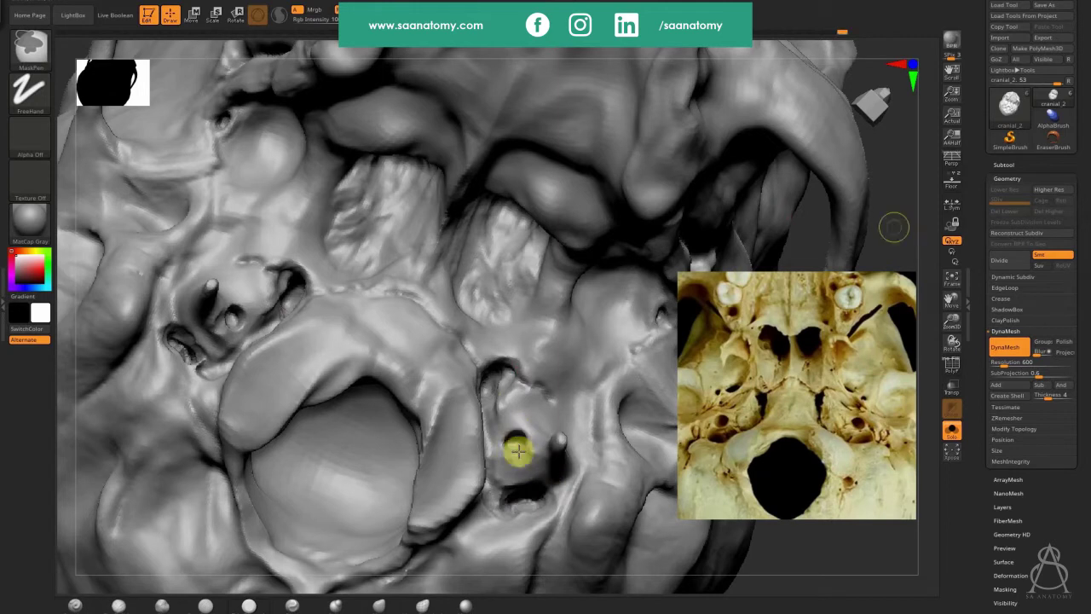
# Step: Refine the rim and floor of the small round canals beside the condyles with a resized ClayBuildup brush
pyautogui.keyDown('ctrl'); pyautogui.moveTo(513, 436); pyautogui.dragTo(715, 384, button='right'); pyautogui.keyUp('ctrl')
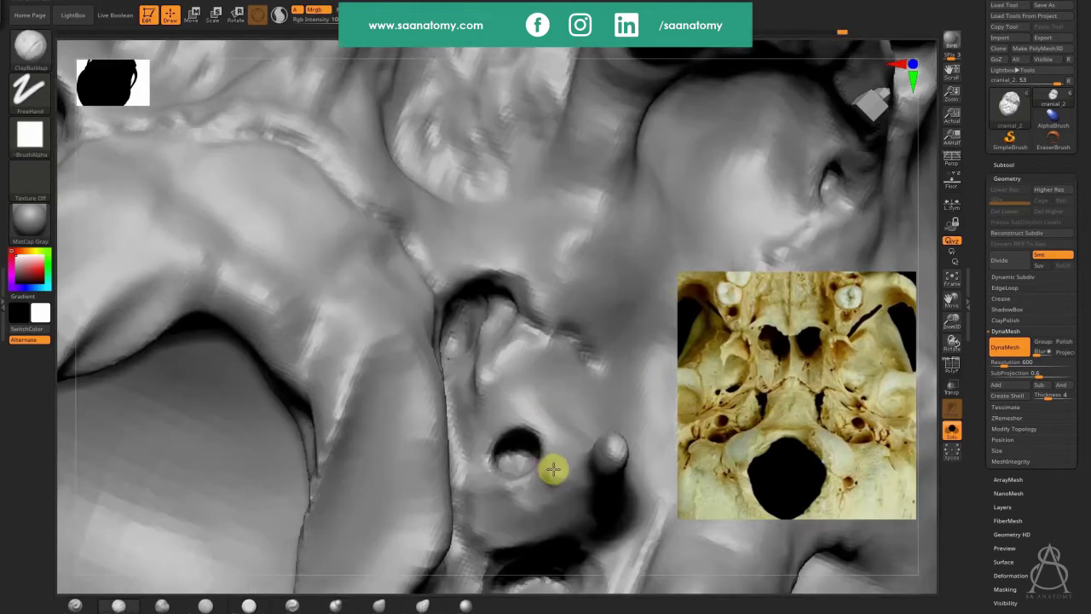
pyautogui.press('s')
pyautogui.moveTo(529, 469)
pyautogui.mouseDown()
pyautogui.moveTo(509, 441)
pyautogui.moveTo(506, 460)
pyautogui.mouseUp()
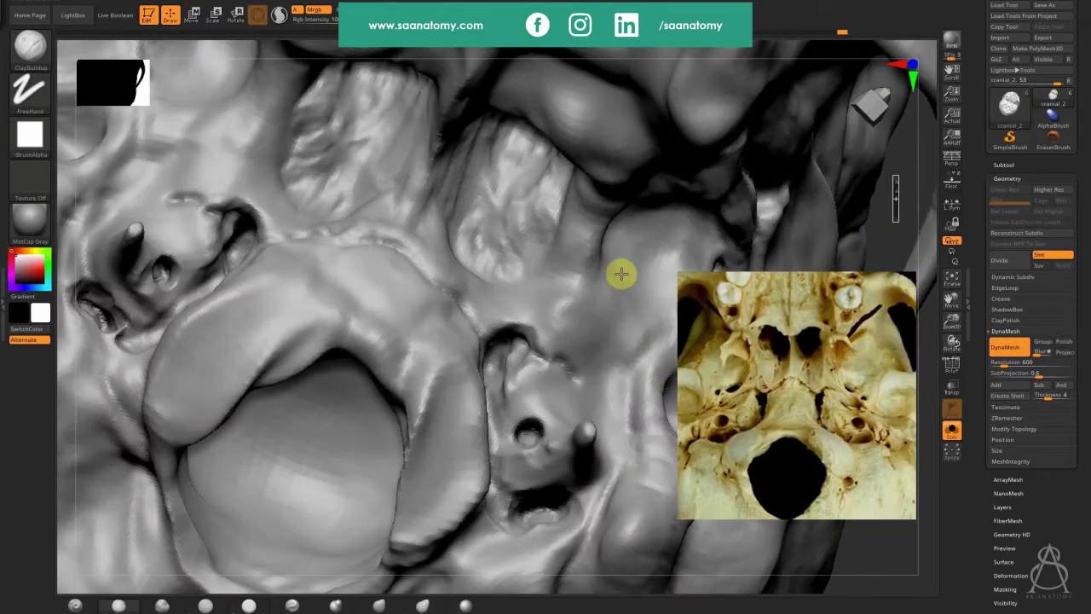
pyautogui.moveTo(617, 383); pyautogui.dragTo(637, 358)
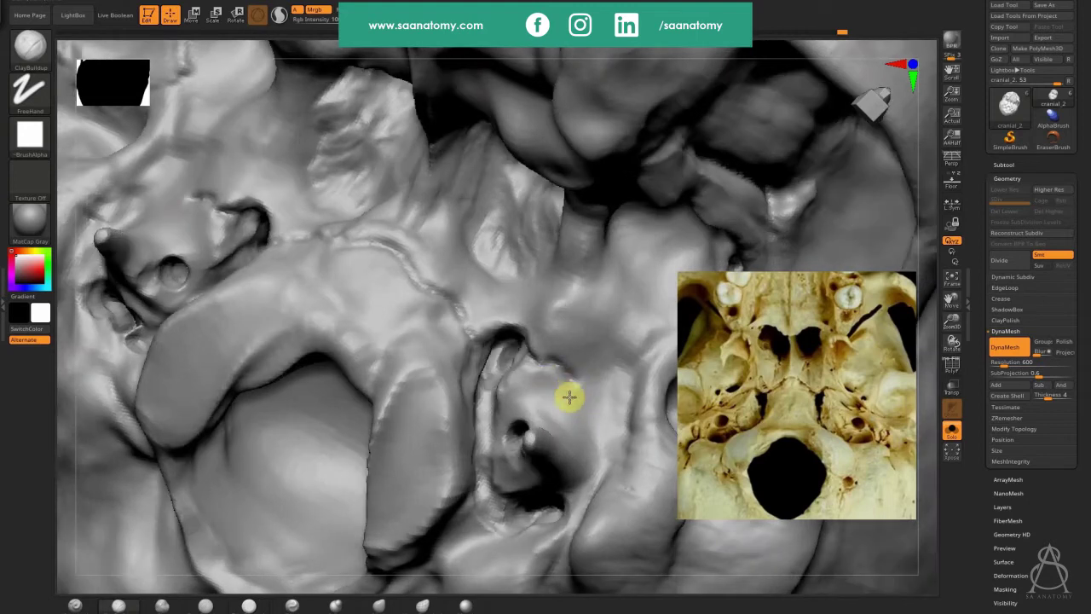
# Step: Carve a second pair of small holes ahead of the round canals with ClayBuildup and update the DynaMesh between passes
pyautogui.moveTo(568, 394); pyautogui.dragTo(562, 375)
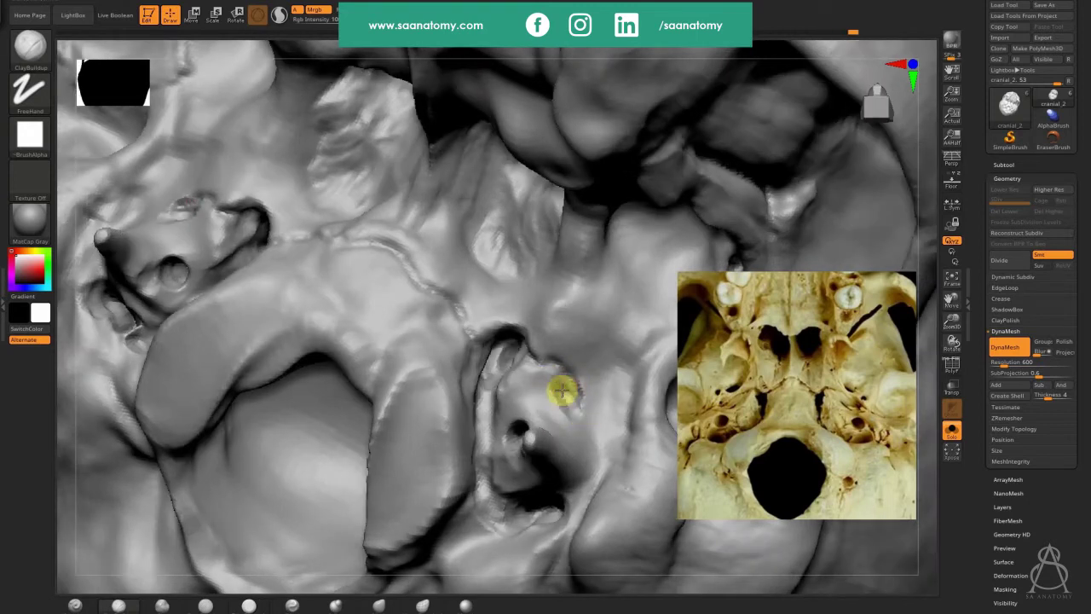
pyautogui.moveTo(572, 395)
pyautogui.keyDown('alt'); pyautogui.mouseDown()
pyautogui.moveTo(568, 409)
pyautogui.moveTo(570, 392)
pyautogui.moveTo(534, 378)
pyautogui.moveTo(582, 386)
pyautogui.mouseUp(); pyautogui.keyUp('alt')
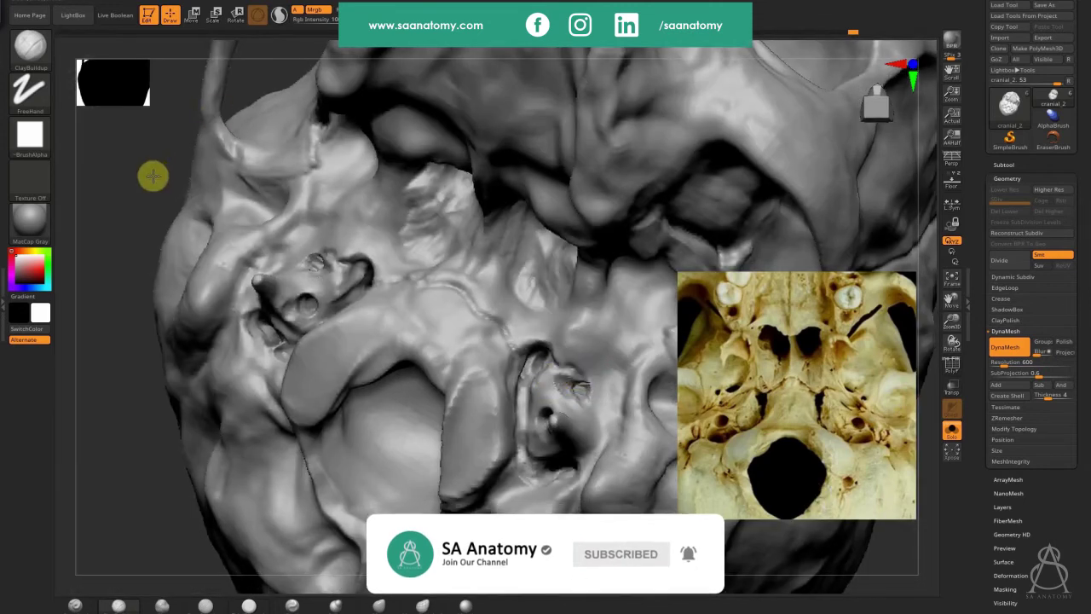
pyautogui.press('ctrl')
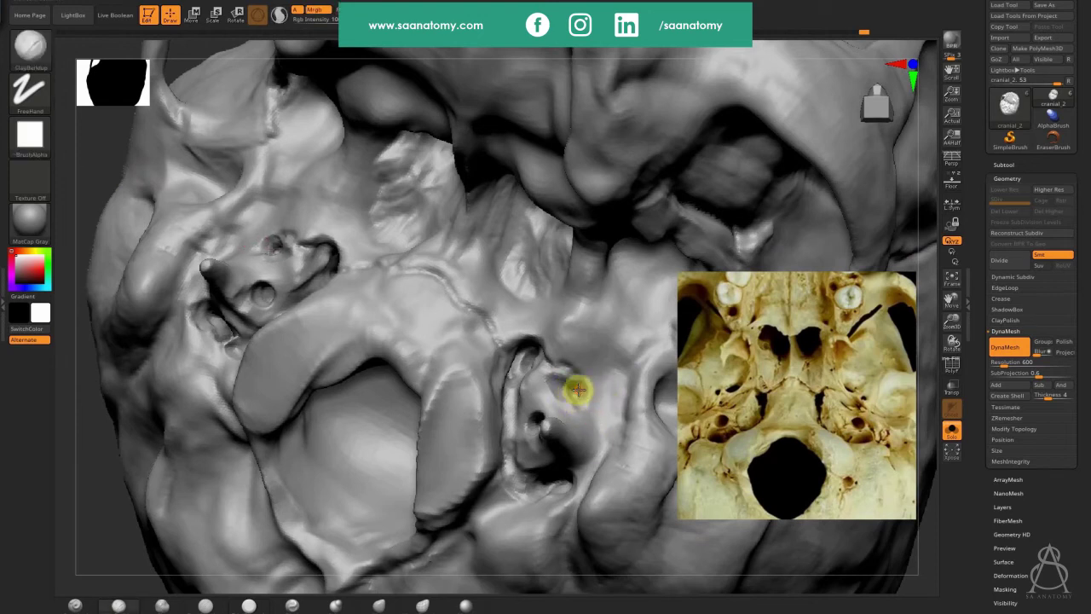
pyautogui.keyDown('ctrl'); pyautogui.moveTo(94, 138); pyautogui.dragTo(96, 168); pyautogui.keyUp('ctrl')
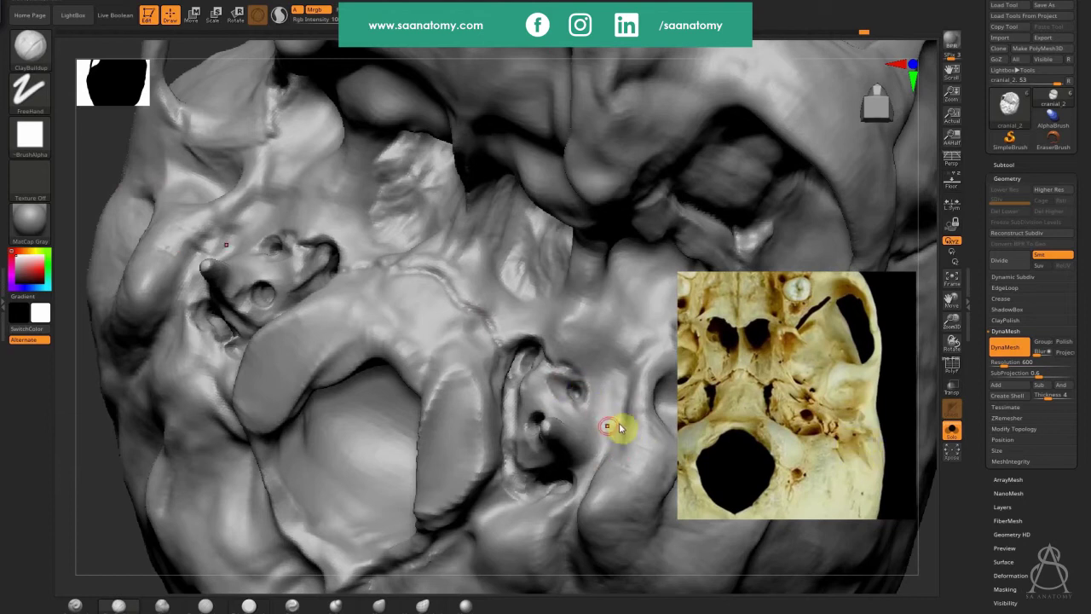
# Step: Sculpt the jaw joint socket at the root of the zygomatic arch with ClayBuildup, building up its front ridge and outer border
pyautogui.moveTo(621, 432)
pyautogui.mouseDown(button='right')
pyautogui.moveTo(619, 418)
pyautogui.moveTo(628, 426)
pyautogui.mouseUp(button='right')
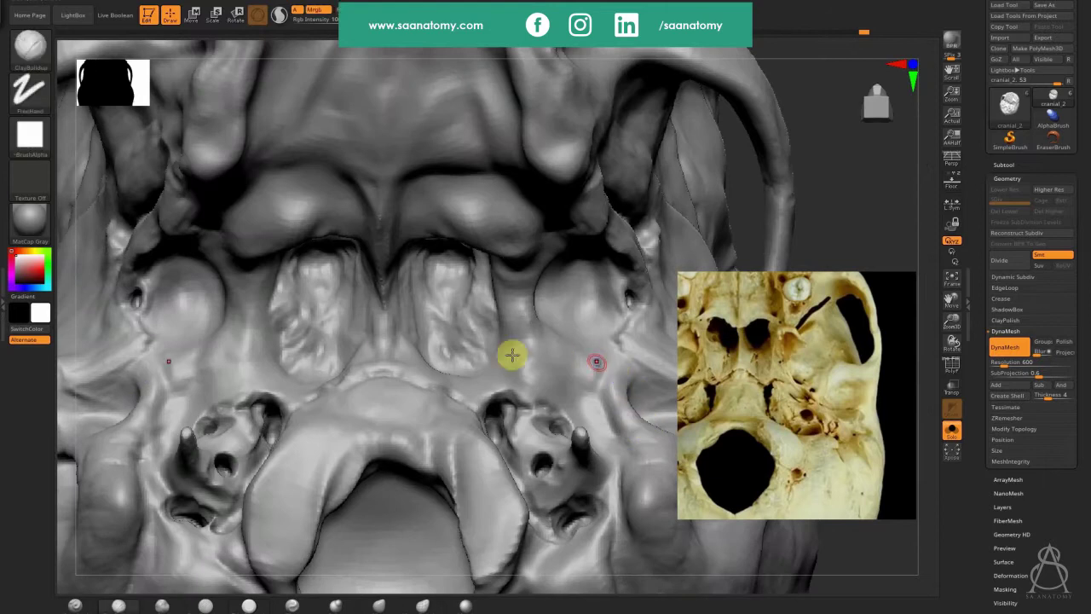
pyautogui.moveTo(401, 339); pyautogui.dragTo(486, 433, button='right')
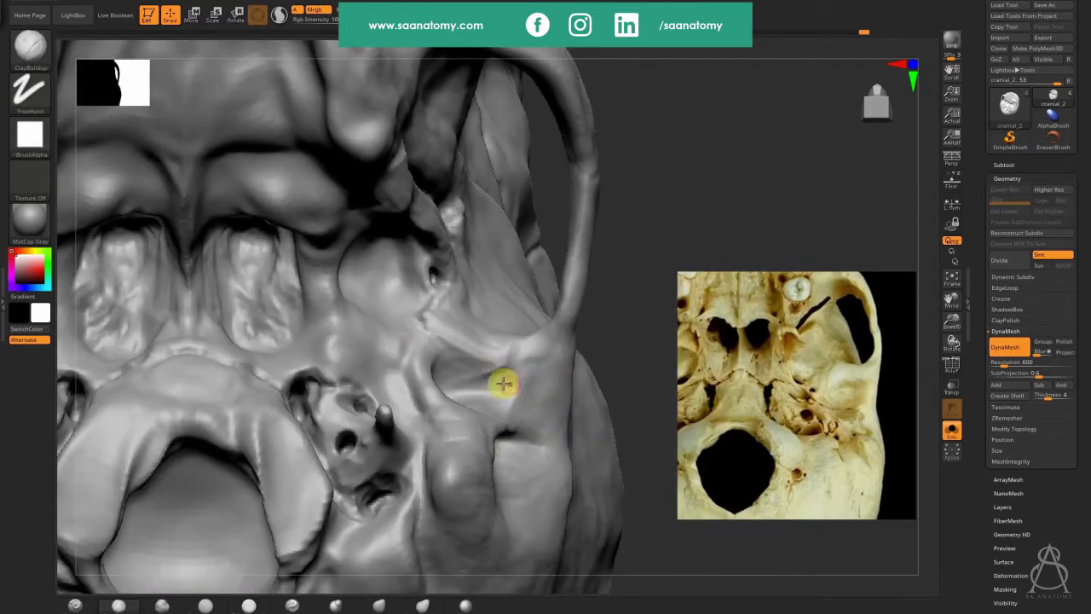
pyautogui.moveTo(502, 363); pyautogui.dragTo(466, 327)
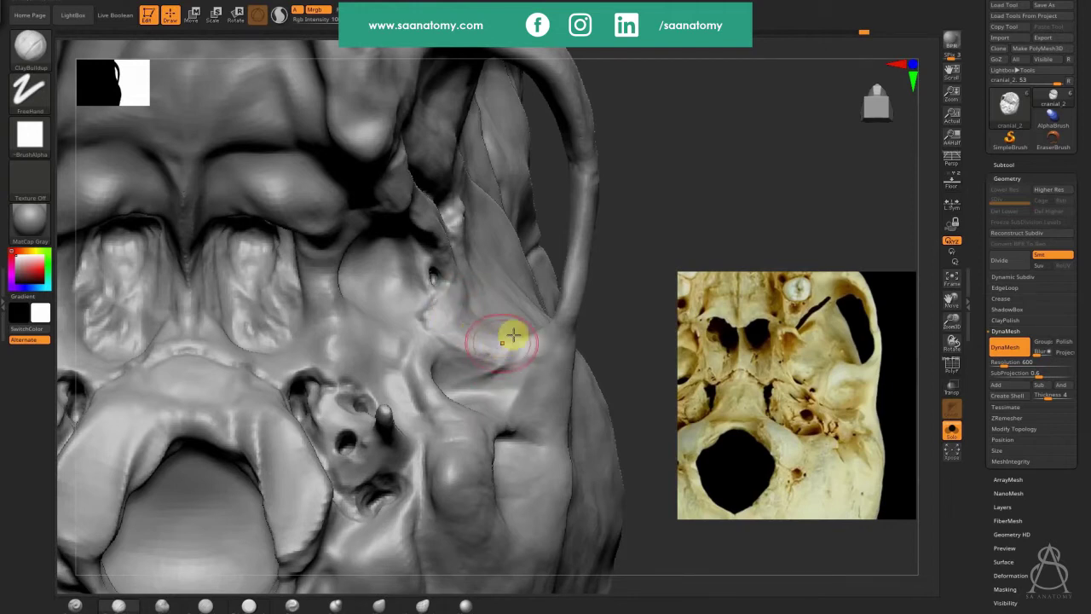
pyautogui.moveTo(496, 332); pyautogui.dragTo(528, 355)
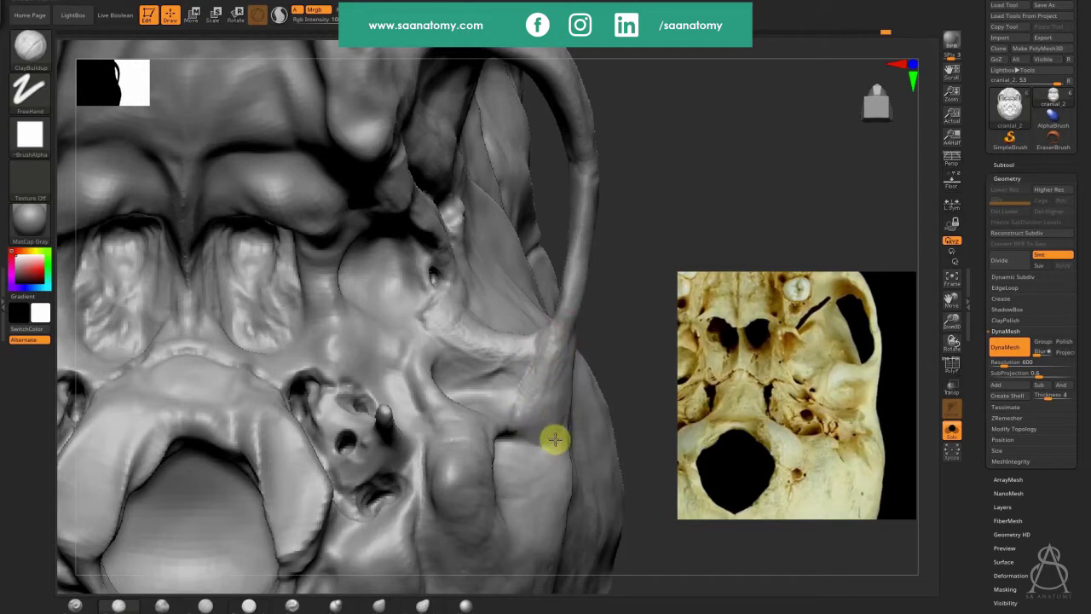
pyautogui.moveTo(546, 395)
pyautogui.mouseDown()
pyautogui.moveTo(568, 333)
pyautogui.moveTo(545, 370)
pyautogui.moveTo(555, 383)
pyautogui.moveTo(534, 377)
pyautogui.moveTo(528, 353)
pyautogui.moveTo(509, 370)
pyautogui.moveTo(516, 348)
pyautogui.moveTo(465, 361)
pyautogui.moveTo(482, 366)
pyautogui.moveTo(498, 395)
pyautogui.mouseUp()
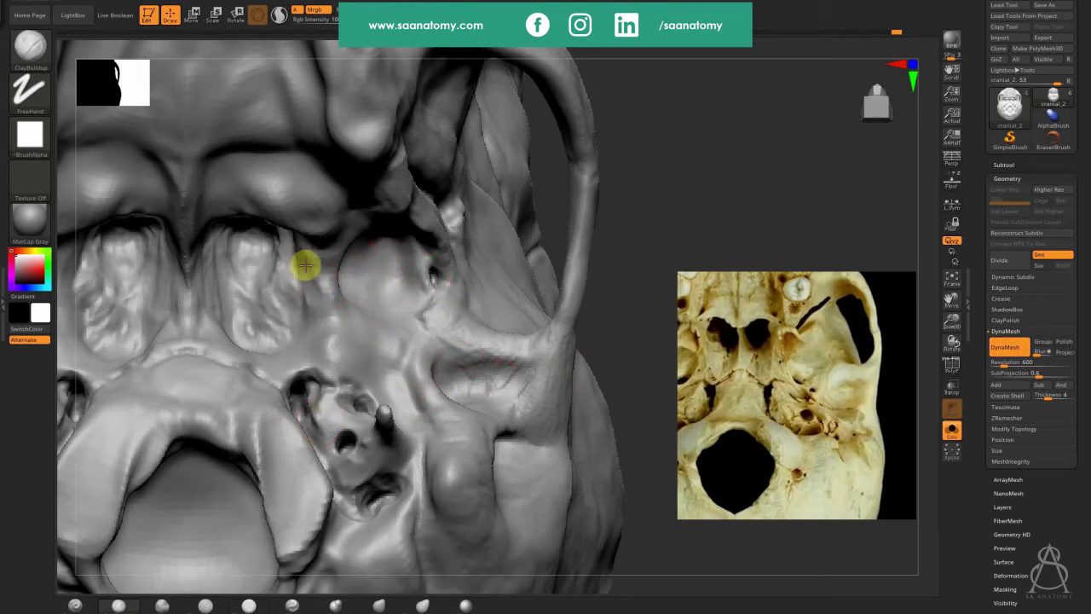
# Step: Carve a small slit-like opening ahead of the round canals beside the condyles with ClayBuildup, updating the DynaMesh between passes
pyautogui.moveTo(306, 265)
pyautogui.mouseDown()
pyautogui.moveTo(314, 304)
pyautogui.moveTo(298, 338)
pyautogui.moveTo(301, 360)
pyautogui.moveTo(366, 358)
pyautogui.moveTo(366, 375)
pyautogui.mouseUp()
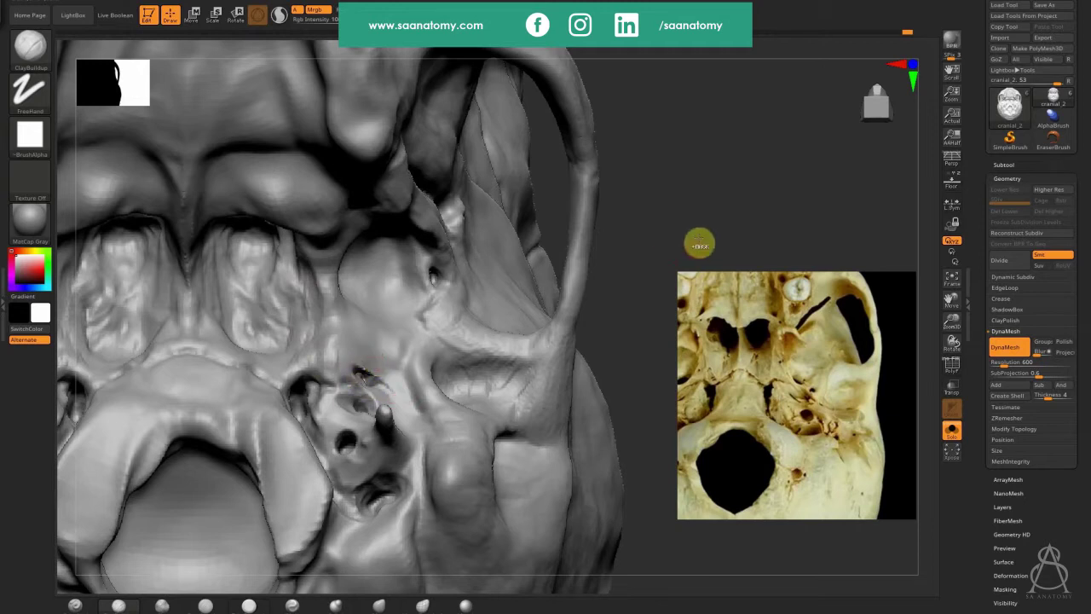
pyautogui.press('ctrl')
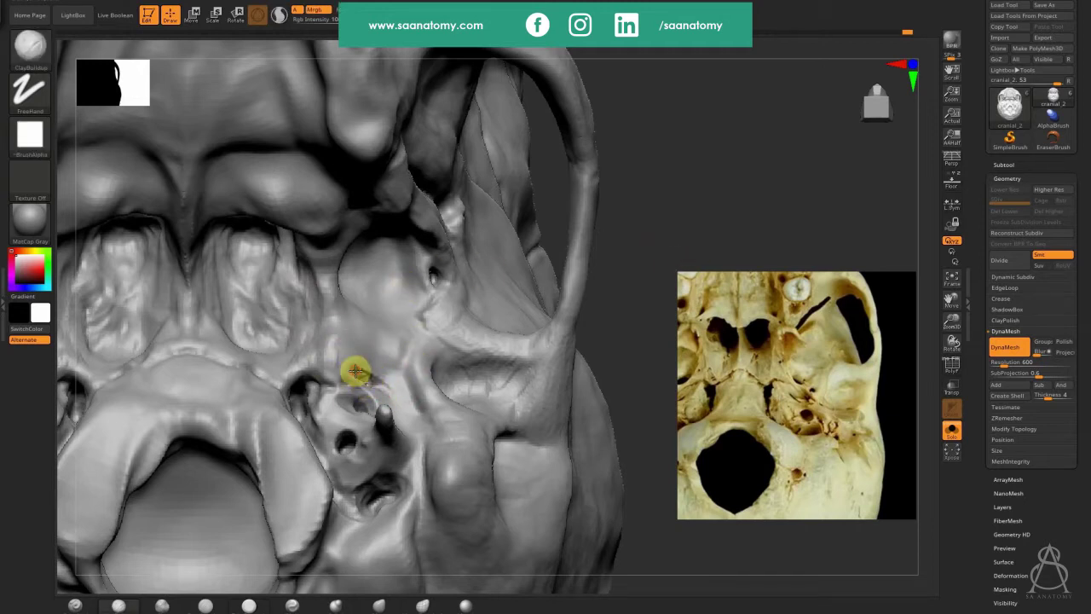
pyautogui.press('ctrl')
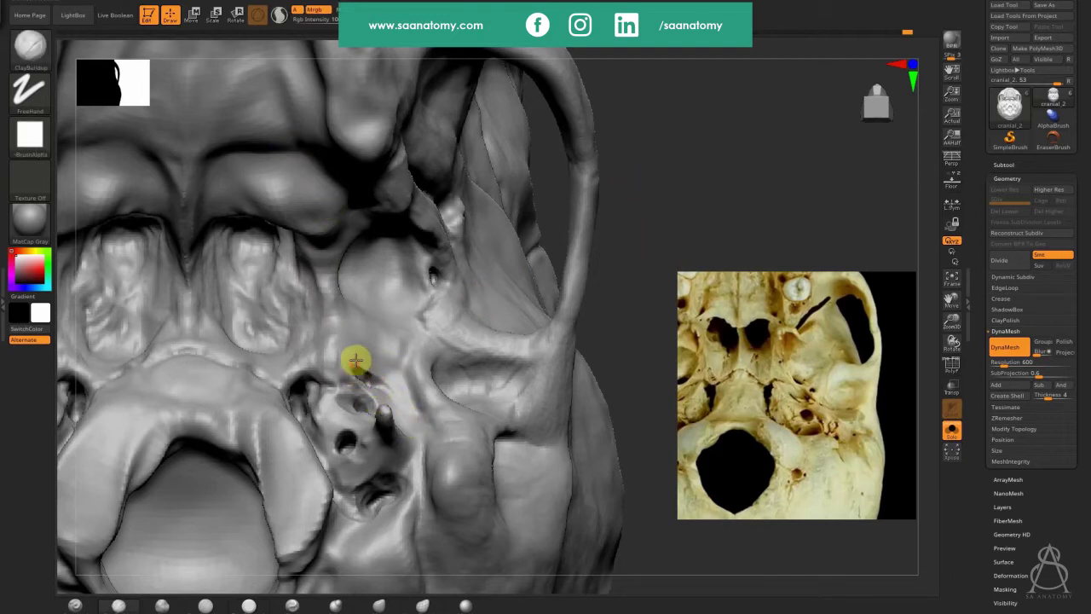
pyautogui.press('ctrl')
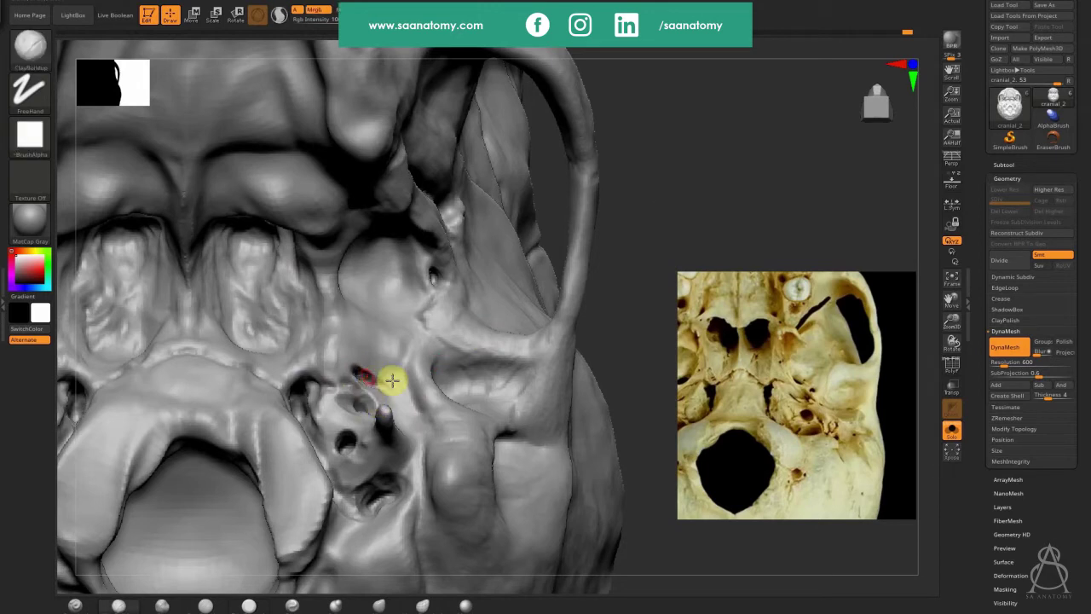
pyautogui.moveTo(392, 380)
pyautogui.keyDown('ctrl'); pyautogui.mouseDown(button='right')
pyautogui.moveTo(331, 381)
pyautogui.moveTo(358, 387)
pyautogui.mouseUp(button='right'); pyautogui.keyUp('ctrl')
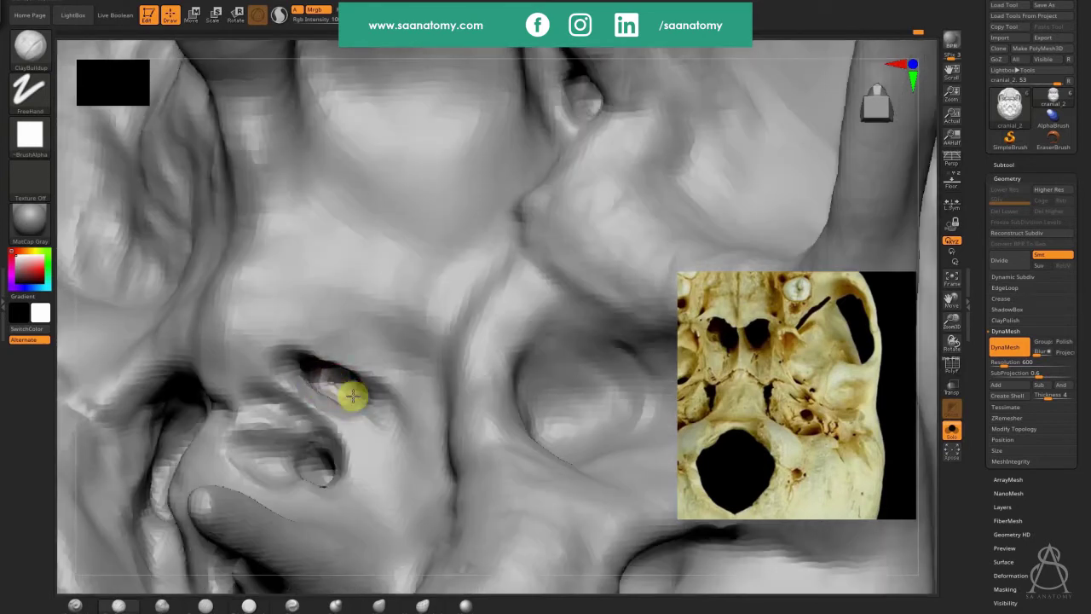
# Step: Build up the bony ridges between and around the slit-like opening and the neighbouring canal with ClayBuildup
pyautogui.moveTo(410, 472)
pyautogui.mouseDown()
pyautogui.moveTo(336, 414)
pyautogui.moveTo(349, 453)
pyautogui.moveTo(320, 436)
pyautogui.moveTo(288, 383)
pyautogui.moveTo(343, 457)
pyautogui.moveTo(366, 458)
pyautogui.moveTo(387, 509)
pyautogui.moveTo(411, 500)
pyautogui.mouseUp()
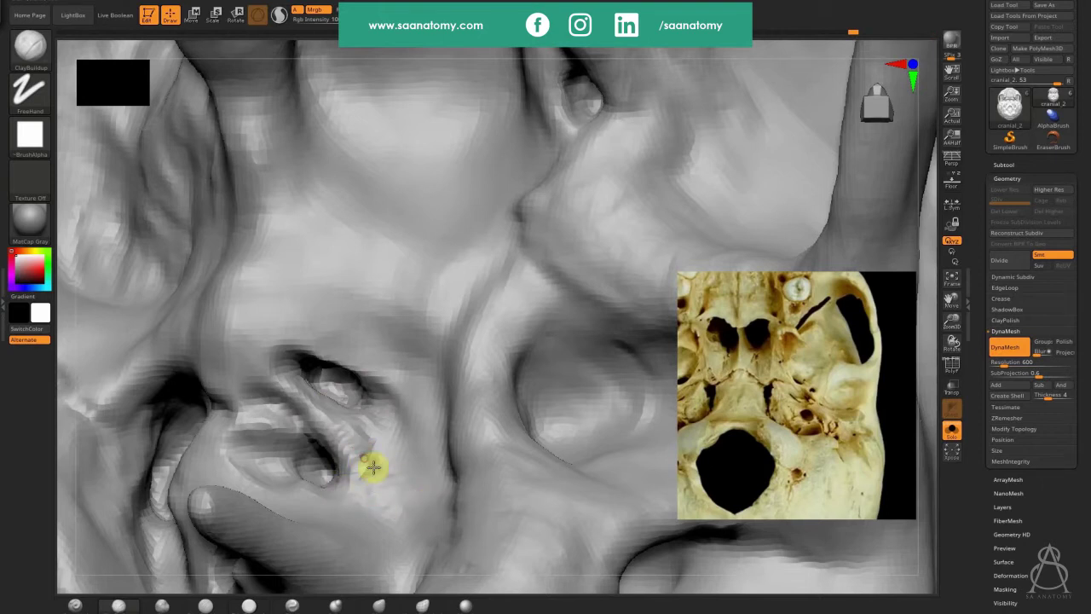
pyautogui.moveTo(374, 466)
pyautogui.mouseDown()
pyautogui.moveTo(397, 485)
pyautogui.moveTo(426, 468)
pyautogui.moveTo(430, 478)
pyautogui.moveTo(526, 472)
pyautogui.moveTo(438, 441)
pyautogui.moveTo(432, 324)
pyautogui.moveTo(428, 409)
pyautogui.moveTo(438, 406)
pyautogui.moveTo(411, 369)
pyautogui.mouseUp()
pyautogui.moveTo(402, 333)
pyautogui.mouseDown()
pyautogui.moveTo(342, 320)
pyautogui.moveTo(401, 314)
pyautogui.moveTo(298, 300)
pyautogui.moveTo(386, 337)
pyautogui.moveTo(419, 394)
pyautogui.moveTo(416, 355)
pyautogui.moveTo(379, 354)
pyautogui.moveTo(312, 304)
pyautogui.moveTo(319, 312)
pyautogui.moveTo(302, 316)
pyautogui.moveTo(291, 282)
pyautogui.moveTo(261, 300)
pyautogui.moveTo(406, 395)
pyautogui.moveTo(436, 460)
pyautogui.moveTo(418, 338)
pyautogui.moveTo(407, 355)
pyautogui.moveTo(422, 418)
pyautogui.moveTo(457, 414)
pyautogui.moveTo(460, 512)
pyautogui.moveTo(453, 431)
pyautogui.moveTo(434, 474)
pyautogui.moveTo(441, 512)
pyautogui.moveTo(456, 423)
pyautogui.moveTo(470, 458)
pyautogui.moveTo(432, 482)
pyautogui.mouseUp()
pyautogui.moveTo(363, 487)
pyautogui.mouseDown()
pyautogui.moveTo(366, 476)
pyautogui.moveTo(401, 533)
pyautogui.moveTo(350, 519)
pyautogui.moveTo(425, 460)
pyautogui.moveTo(343, 419)
pyautogui.mouseUp()
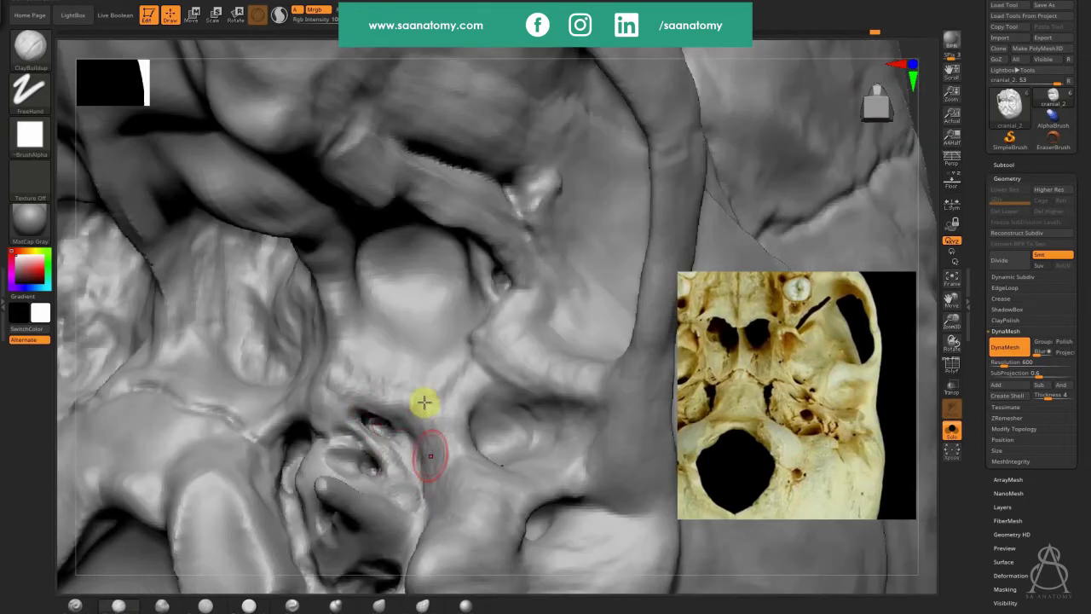
# Step: Refine the recessed bone around the canals and styloid process with ClayBuildup, shaping the outer border and comparing with the reference
pyautogui.moveTo(321, 445)
pyautogui.keyDown('ctrl'); pyautogui.mouseDown(button='right')
pyautogui.moveTo(333, 258)
pyautogui.moveTo(369, 323)
pyautogui.mouseUp(button='right'); pyautogui.keyUp('ctrl')
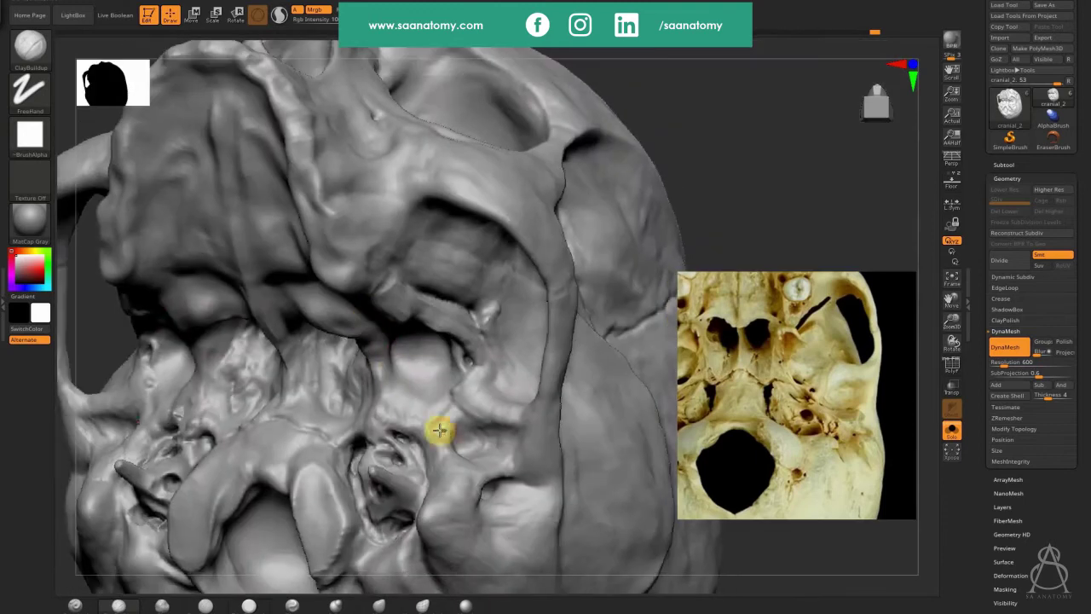
pyautogui.moveTo(414, 409); pyautogui.dragTo(388, 475, button='right')
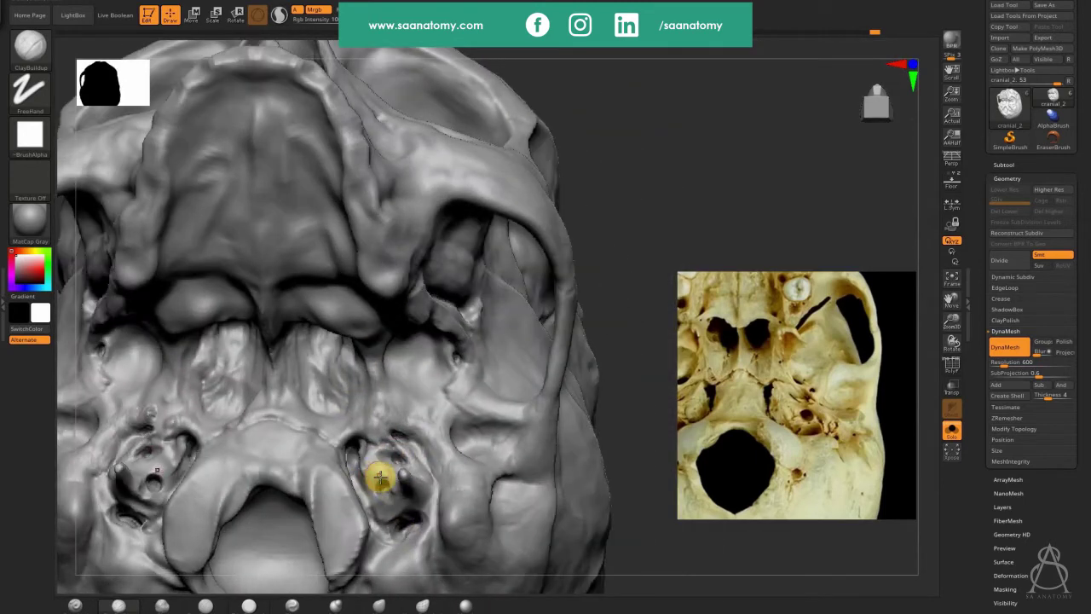
pyautogui.keyDown('alt'); pyautogui.moveTo(402, 497); pyautogui.dragTo(384, 515); pyautogui.keyUp('alt')
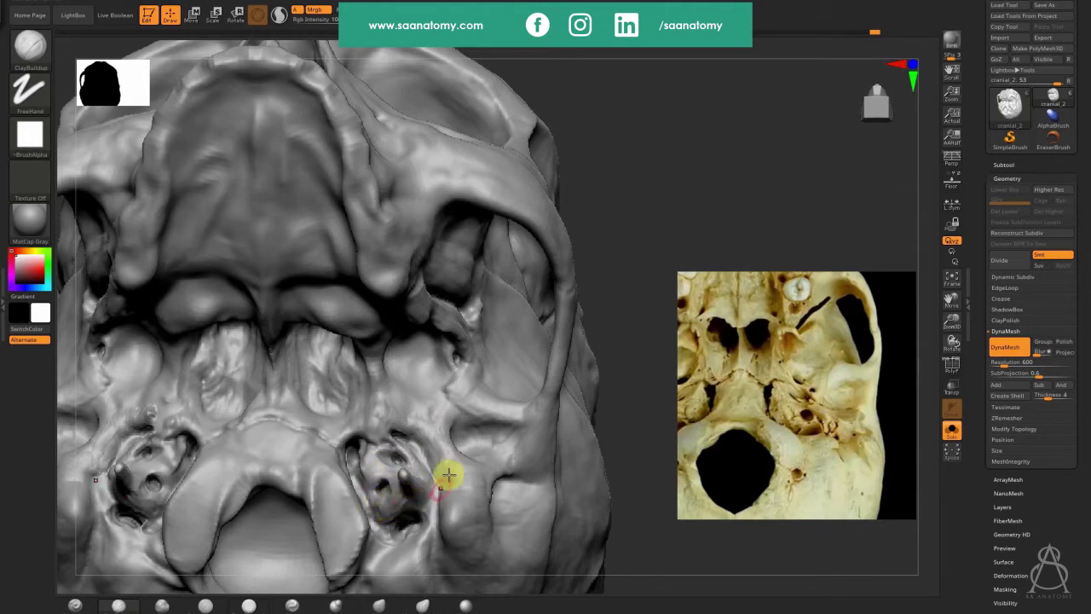
pyautogui.moveTo(447, 478)
pyautogui.keyDown('alt'); pyautogui.mouseDown()
pyautogui.moveTo(428, 518)
pyautogui.moveTo(414, 507)
pyautogui.moveTo(396, 545)
pyautogui.moveTo(433, 512)
pyautogui.moveTo(455, 448)
pyautogui.moveTo(434, 497)
pyautogui.moveTo(370, 460)
pyautogui.moveTo(462, 366)
pyautogui.moveTo(550, 324)
pyautogui.moveTo(479, 302)
pyautogui.moveTo(352, 469)
pyautogui.mouseUp(); pyautogui.keyUp('alt')
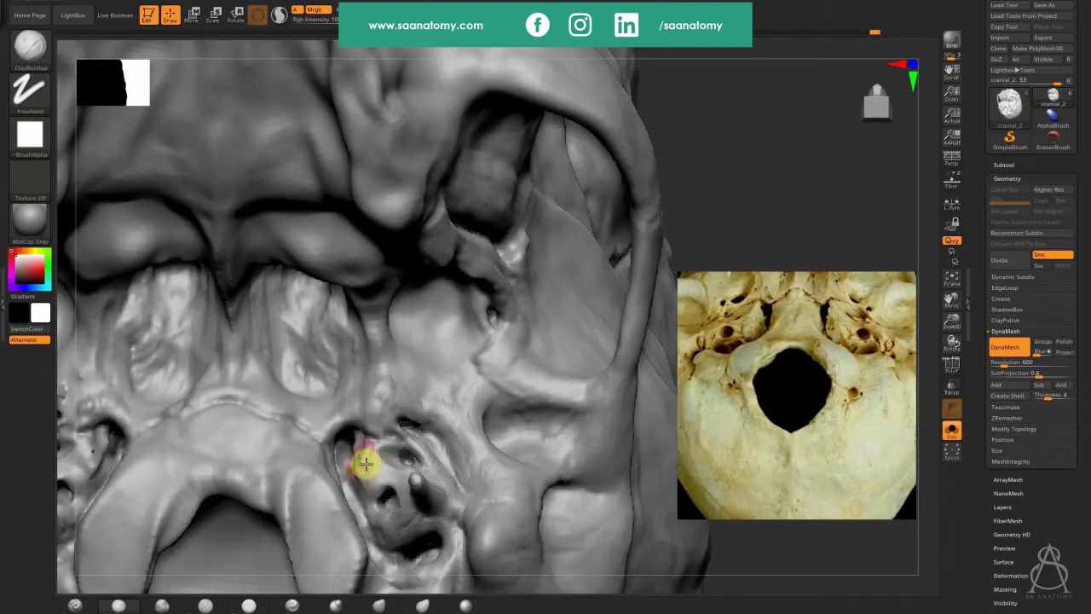
pyautogui.moveTo(366, 463)
pyautogui.mouseDown()
pyautogui.moveTo(358, 490)
pyautogui.moveTo(349, 479)
pyautogui.moveTo(390, 480)
pyautogui.moveTo(375, 529)
pyautogui.moveTo(435, 514)
pyautogui.mouseUp()
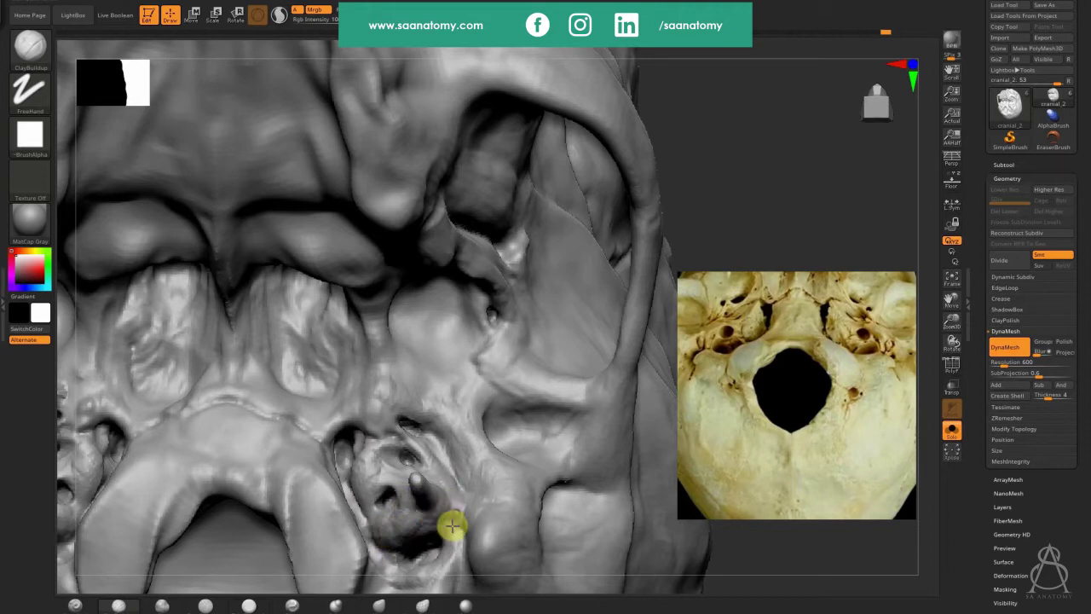
pyautogui.moveTo(830, 371); pyautogui.dragTo(811, 441)
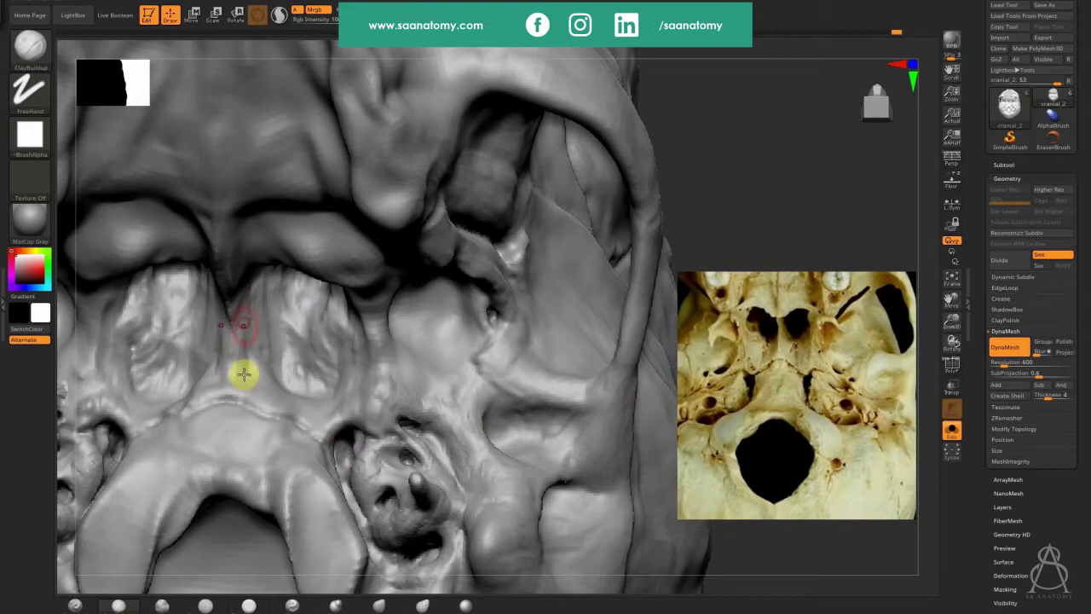
# Step: Sculpt the midline ridge between the rear nasal openings and the thin ridges along their outer sides with ClayBuildup
pyautogui.moveTo(234, 322)
pyautogui.mouseDown()
pyautogui.moveTo(231, 375)
pyautogui.moveTo(272, 286)
pyautogui.moveTo(283, 355)
pyautogui.moveTo(331, 388)
pyautogui.moveTo(407, 333)
pyautogui.moveTo(363, 343)
pyautogui.moveTo(381, 361)
pyautogui.moveTo(383, 333)
pyautogui.moveTo(387, 368)
pyautogui.moveTo(353, 353)
pyautogui.moveTo(319, 315)
pyautogui.moveTo(323, 275)
pyautogui.moveTo(343, 283)
pyautogui.mouseUp()
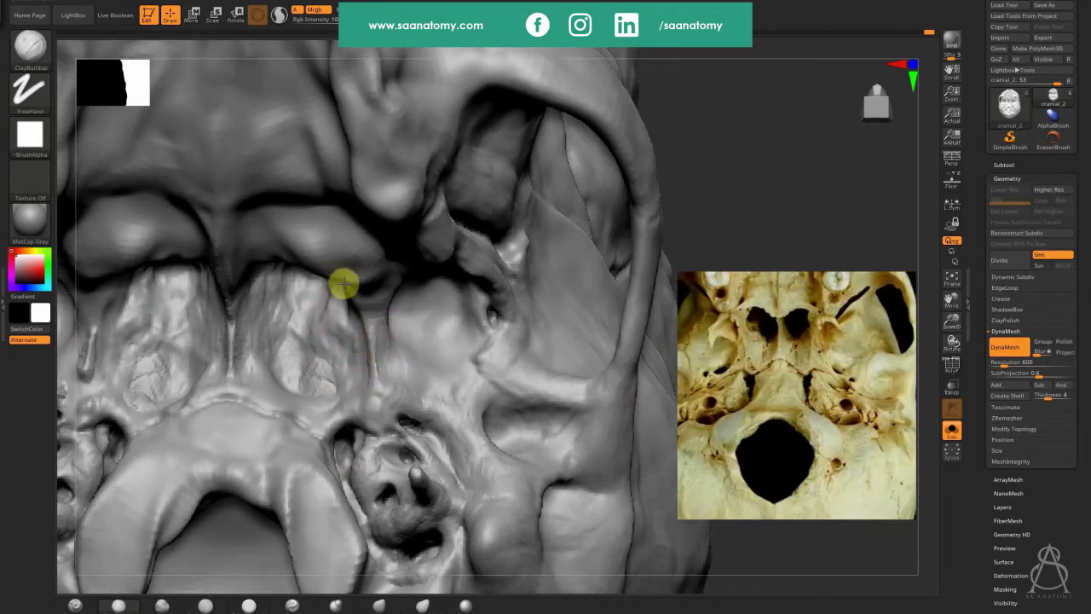
pyautogui.moveTo(343, 283); pyautogui.dragTo(297, 290, button='right')
pyautogui.moveTo(298, 286)
pyautogui.mouseDown()
pyautogui.moveTo(288, 246)
pyautogui.moveTo(272, 270)
pyautogui.moveTo(302, 281)
pyautogui.moveTo(298, 292)
pyautogui.moveTo(281, 293)
pyautogui.moveTo(267, 258)
pyautogui.moveTo(297, 239)
pyautogui.moveTo(286, 259)
pyautogui.moveTo(302, 253)
pyautogui.moveTo(287, 259)
pyautogui.moveTo(309, 288)
pyautogui.moveTo(331, 229)
pyautogui.mouseUp()
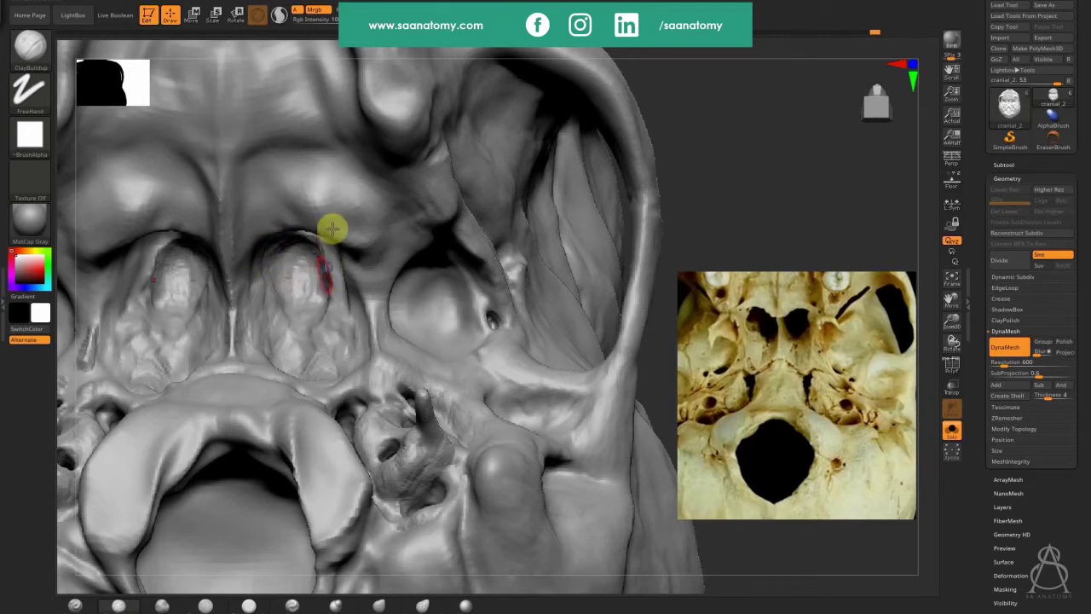
# Step: Shape the plates along the side walls of the rear nasal openings and rework their inner surfaces with ClayBuildup
pyautogui.moveTo(314, 189)
pyautogui.mouseDown(button='right')
pyautogui.moveTo(319, 265)
pyautogui.moveTo(314, 254)
pyautogui.moveTo(366, 237)
pyautogui.mouseUp(button='right')
pyautogui.moveTo(373, 233)
pyautogui.mouseDown()
pyautogui.moveTo(409, 231)
pyautogui.moveTo(402, 247)
pyautogui.moveTo(428, 237)
pyautogui.moveTo(378, 273)
pyautogui.moveTo(419, 269)
pyautogui.mouseUp()
pyautogui.moveTo(415, 282)
pyautogui.mouseDown()
pyautogui.moveTo(417, 268)
pyautogui.moveTo(414, 299)
pyautogui.mouseUp()
pyautogui.moveTo(395, 262); pyautogui.dragTo(399, 281)
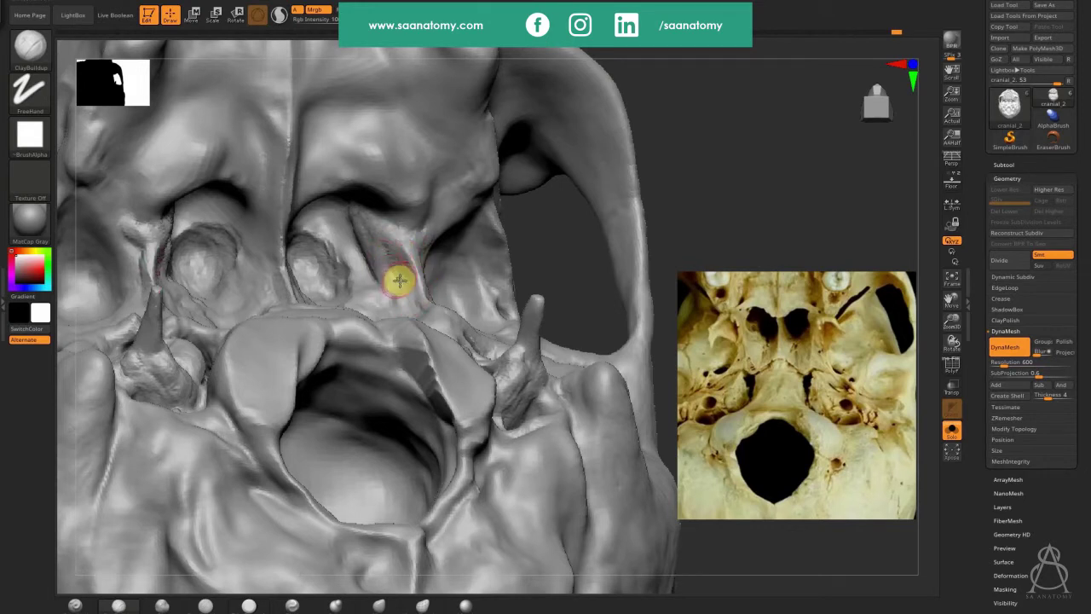
pyautogui.moveTo(336, 210)
pyautogui.mouseDown()
pyautogui.moveTo(310, 216)
pyautogui.moveTo(319, 233)
pyautogui.moveTo(340, 197)
pyautogui.moveTo(312, 236)
pyautogui.moveTo(299, 232)
pyautogui.mouseUp()
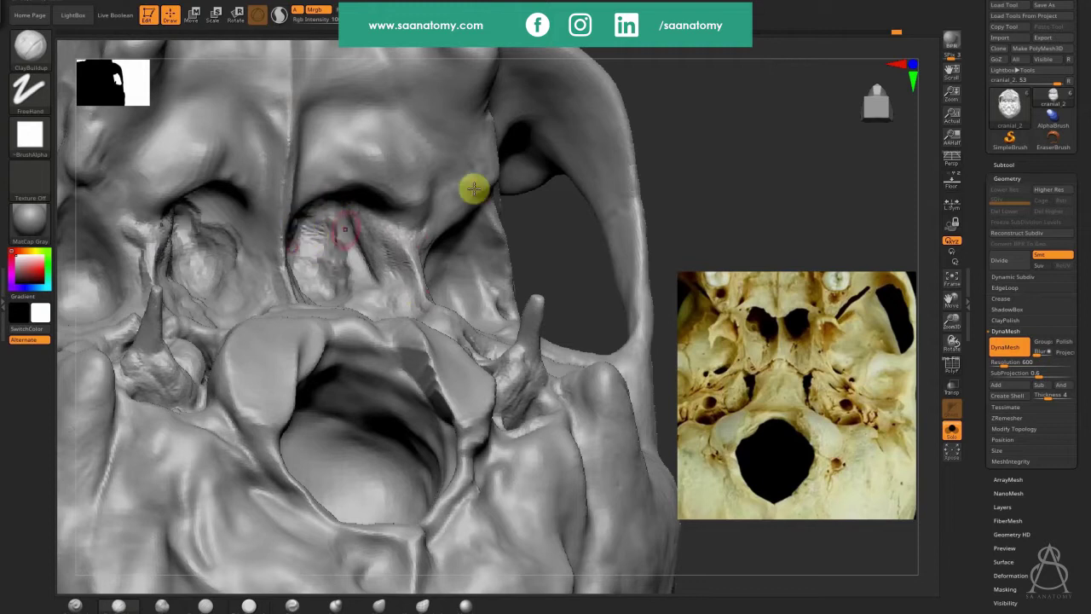
# Step: Update the DynaMesh and deepen the rear nasal openings under the back edge of the palate with ClayBuildup
pyautogui.keyDown('ctrl'); pyautogui.moveTo(725, 131); pyautogui.dragTo(726, 176); pyautogui.keyUp('ctrl')
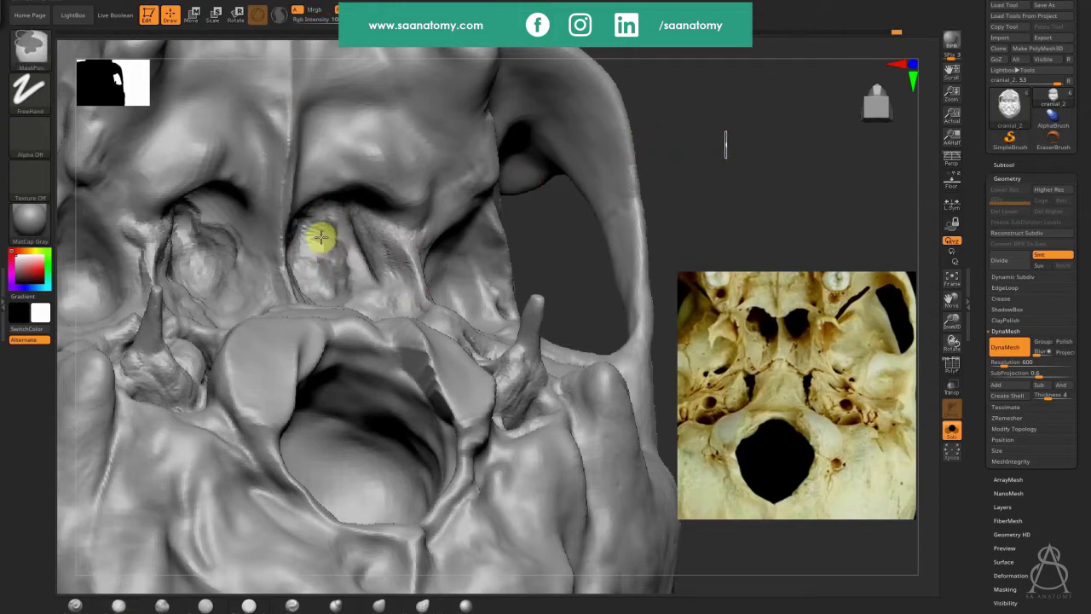
pyautogui.press('ctrl')
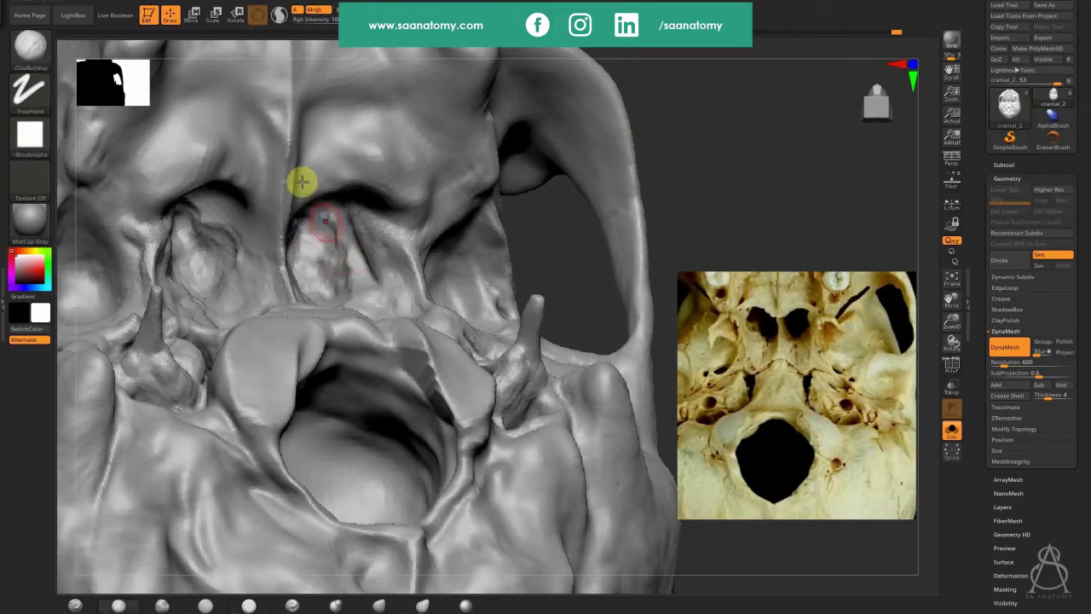
pyautogui.moveTo(300, 181); pyautogui.dragTo(188, 195, button='right')
pyautogui.moveTo(209, 207)
pyautogui.mouseDown()
pyautogui.moveTo(222, 219)
pyautogui.moveTo(202, 205)
pyautogui.moveTo(192, 239)
pyautogui.moveTo(212, 199)
pyautogui.moveTo(200, 195)
pyautogui.moveTo(182, 258)
pyautogui.moveTo(219, 192)
pyautogui.moveTo(225, 238)
pyautogui.moveTo(190, 204)
pyautogui.moveTo(300, 207)
pyautogui.moveTo(324, 227)
pyautogui.moveTo(314, 275)
pyautogui.moveTo(333, 222)
pyautogui.moveTo(397, 233)
pyautogui.moveTo(366, 248)
pyautogui.moveTo(302, 234)
pyautogui.moveTo(302, 262)
pyautogui.mouseUp()
pyautogui.press('ctrl')
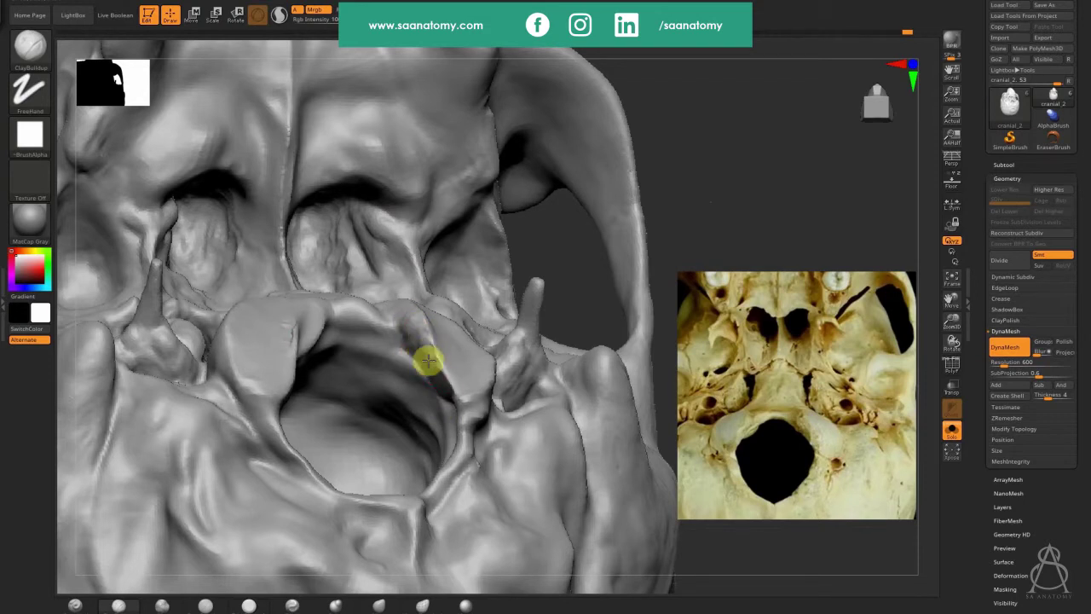
# Step: Rebuild the inner edge of the condyle beside the foramen magnum with ClayBuildup and smooth its surface
pyautogui.moveTo(428, 360); pyautogui.dragTo(441, 380)
pyautogui.moveTo(371, 411)
pyautogui.mouseDown(button='right')
pyautogui.moveTo(318, 370)
pyautogui.moveTo(290, 329)
pyautogui.mouseUp(button='right')
pyautogui.moveTo(290, 328)
pyautogui.keyDown('shift'); pyautogui.mouseDown()
pyautogui.moveTo(275, 372)
pyautogui.moveTo(283, 310)
pyautogui.moveTo(284, 358)
pyautogui.moveTo(315, 465)
pyautogui.moveTo(324, 383)
pyautogui.moveTo(304, 438)
pyautogui.mouseUp(); pyautogui.keyUp('shift')
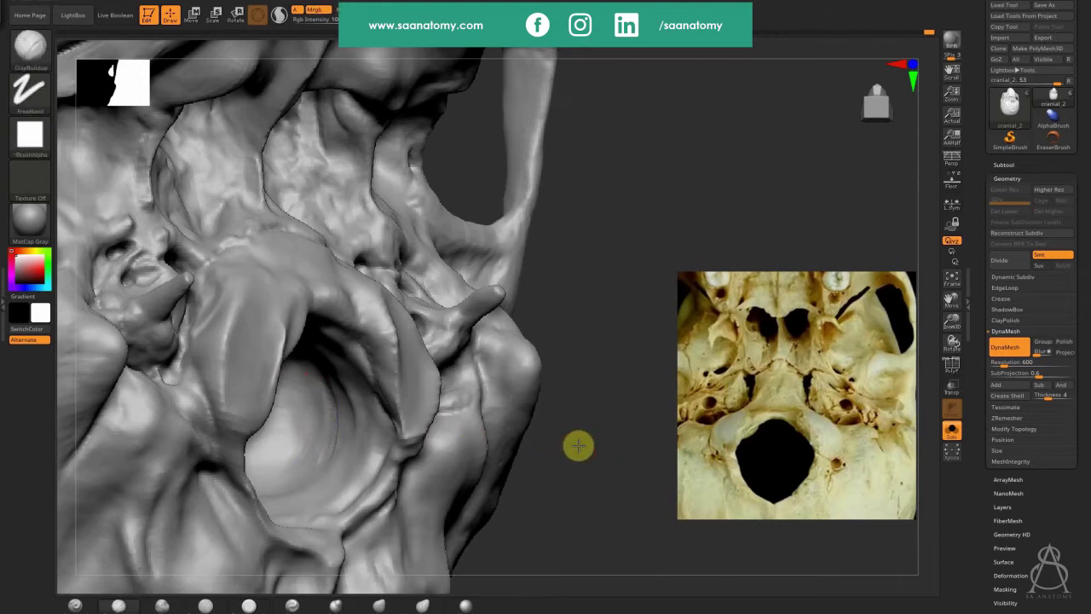
pyautogui.moveTo(578, 445)
pyautogui.mouseDown()
pyautogui.moveTo(528, 455)
pyautogui.moveTo(537, 485)
pyautogui.moveTo(555, 472)
pyautogui.moveTo(577, 531)
pyautogui.mouseUp()
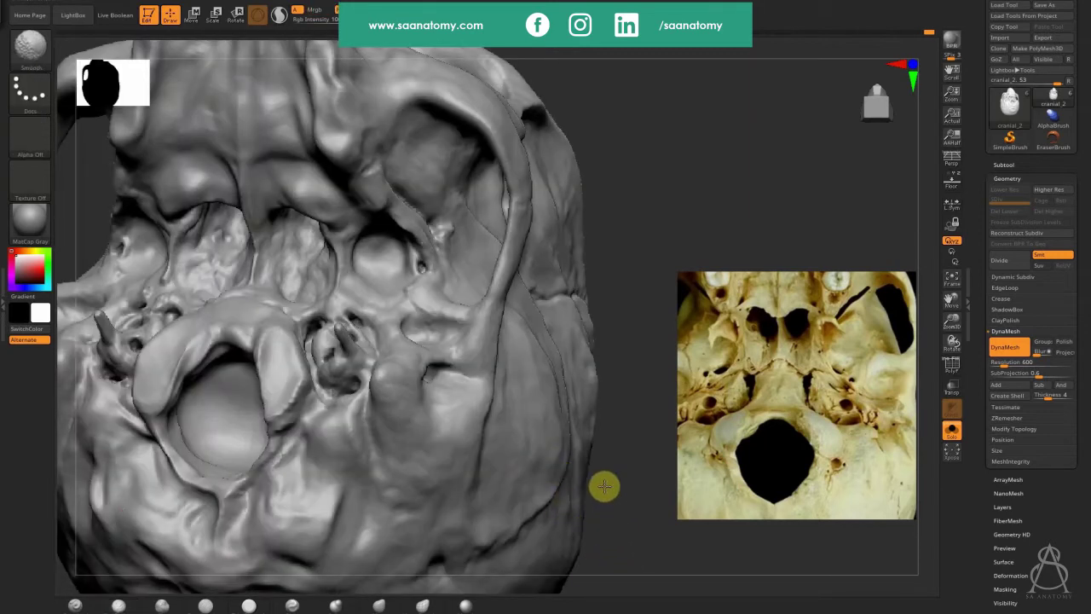
pyautogui.keyDown('shift'); pyautogui.moveTo(605, 486); pyautogui.dragTo(626, 489); pyautogui.keyUp('shift')
pyautogui.keyDown('alt'); pyautogui.moveTo(528, 401); pyautogui.dragTo(665, 401); pyautogui.keyUp('alt')
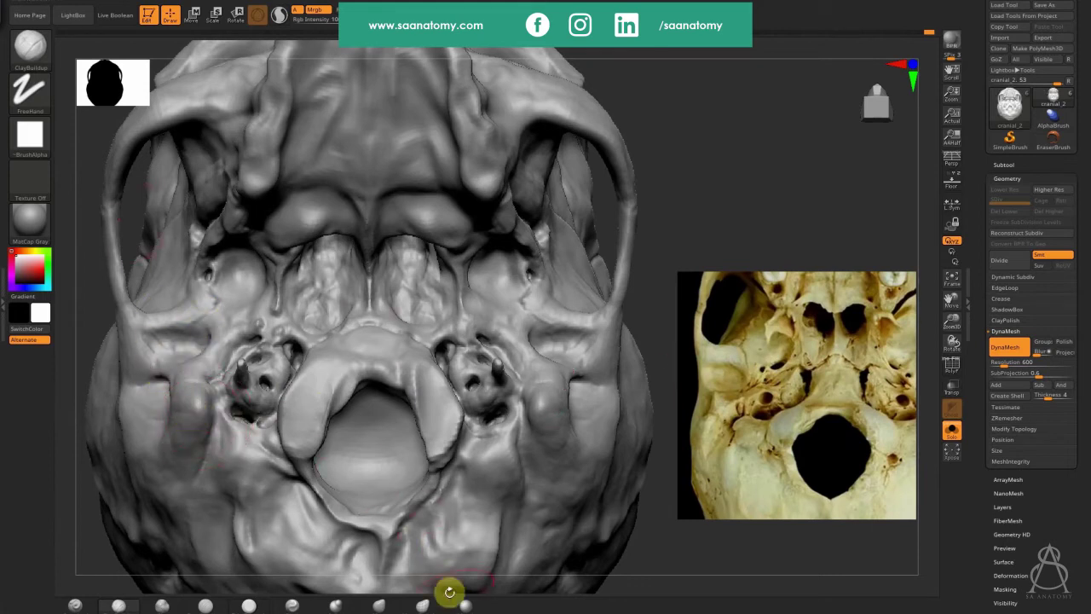
# Step: Reshape the mastoid processes and the bone beside the canals with a resized Move Topological brush
pyautogui.click(422, 605)
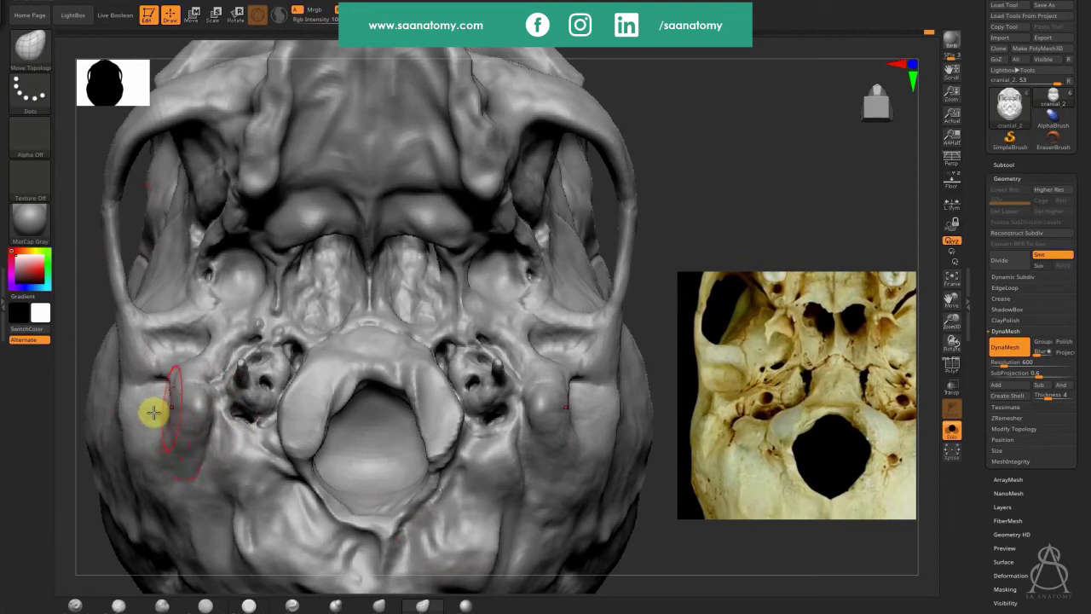
pyautogui.moveTo(166, 430)
pyautogui.mouseDown(button='right')
pyautogui.moveTo(159, 423)
pyautogui.moveTo(173, 423)
pyautogui.mouseUp(button='right')
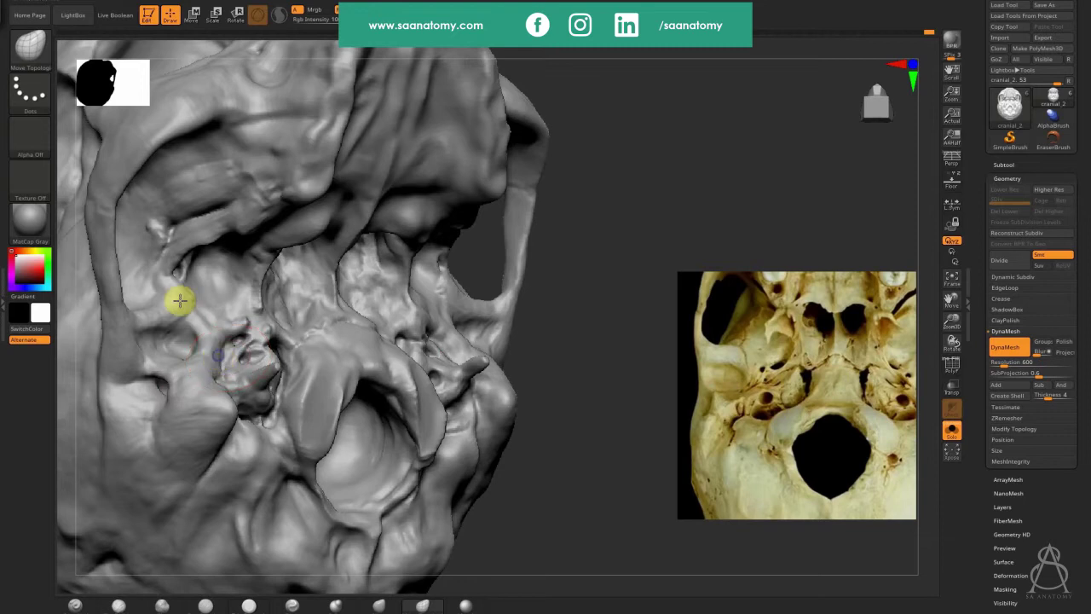
pyautogui.keyDown('shift'); pyautogui.moveTo(180, 301); pyautogui.dragTo(238, 380, button='right'); pyautogui.keyUp('shift')
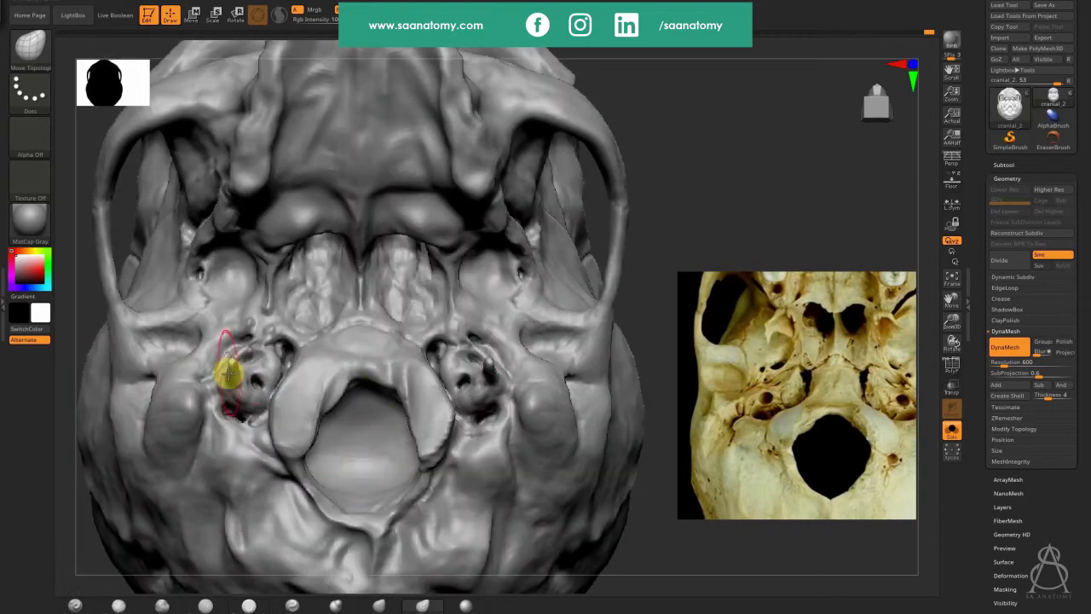
pyautogui.moveTo(259, 283)
pyautogui.mouseDown(button='right')
pyautogui.moveTo(271, 276)
pyautogui.moveTo(232, 267)
pyautogui.mouseUp(button='right')
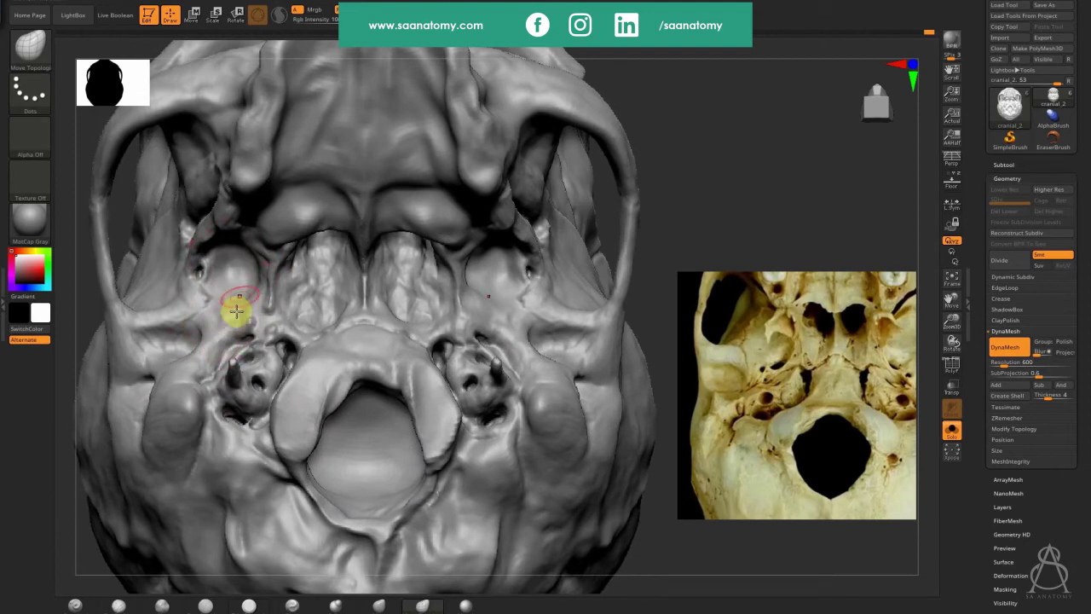
pyautogui.moveTo(252, 329); pyautogui.dragTo(312, 301, button='right')
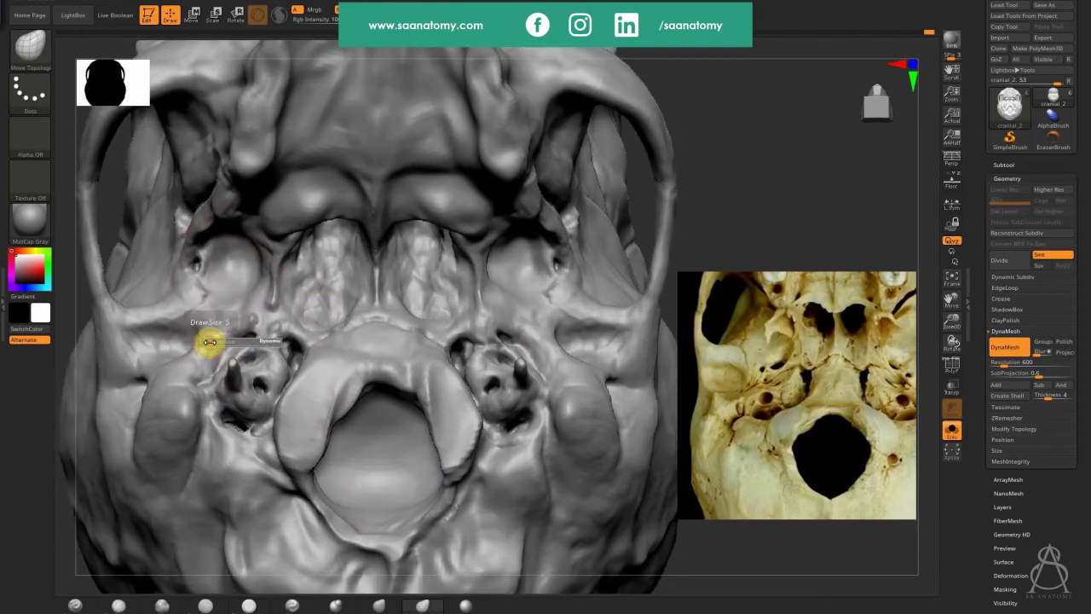
pyautogui.moveTo(210, 342); pyautogui.dragTo(216, 344)
pyautogui.moveTo(210, 332); pyautogui.dragTo(253, 162, button='right')
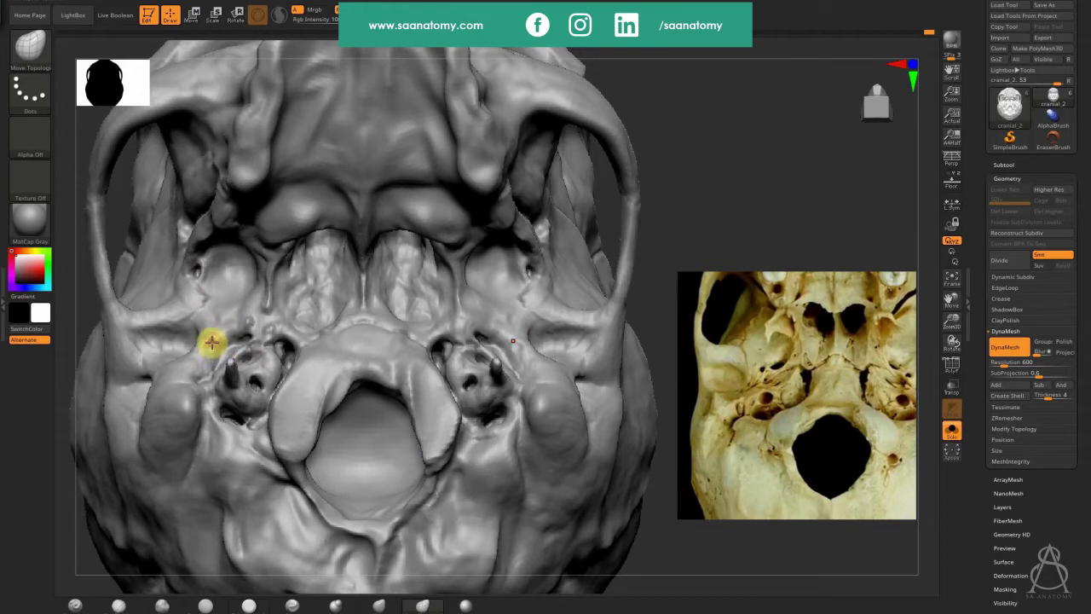
# Step: Carve a pair of round holes at the inner ends of the jaw joint sockets with ClayBuildup, updating the DynaMesh between passes
pyautogui.click(119, 605)
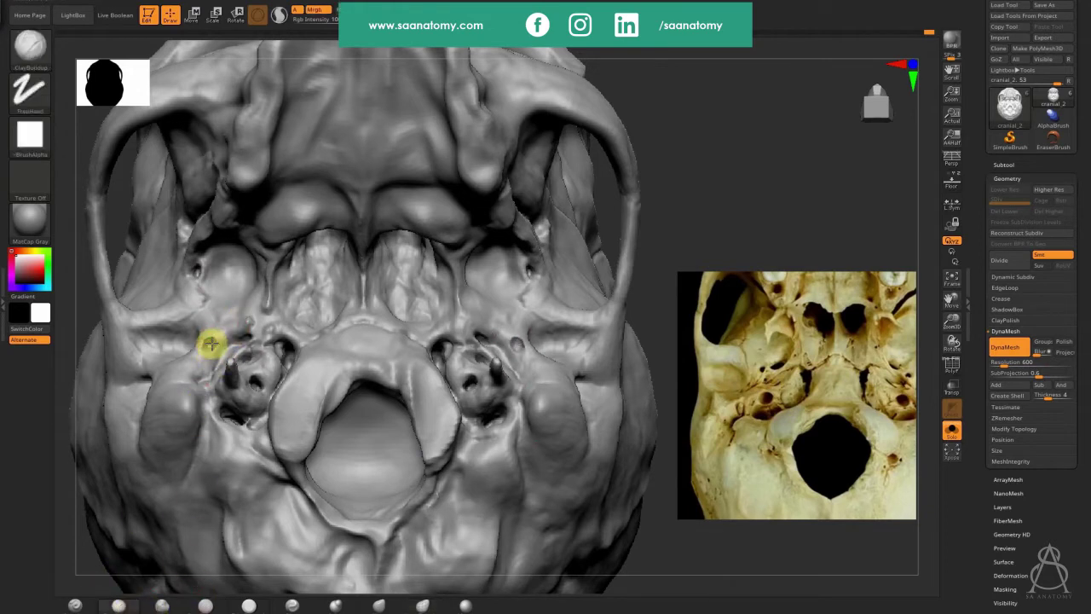
pyautogui.keyDown('ctrl'); pyautogui.moveTo(306, 314); pyautogui.dragTo(97, 142, button='right'); pyautogui.keyUp('ctrl')
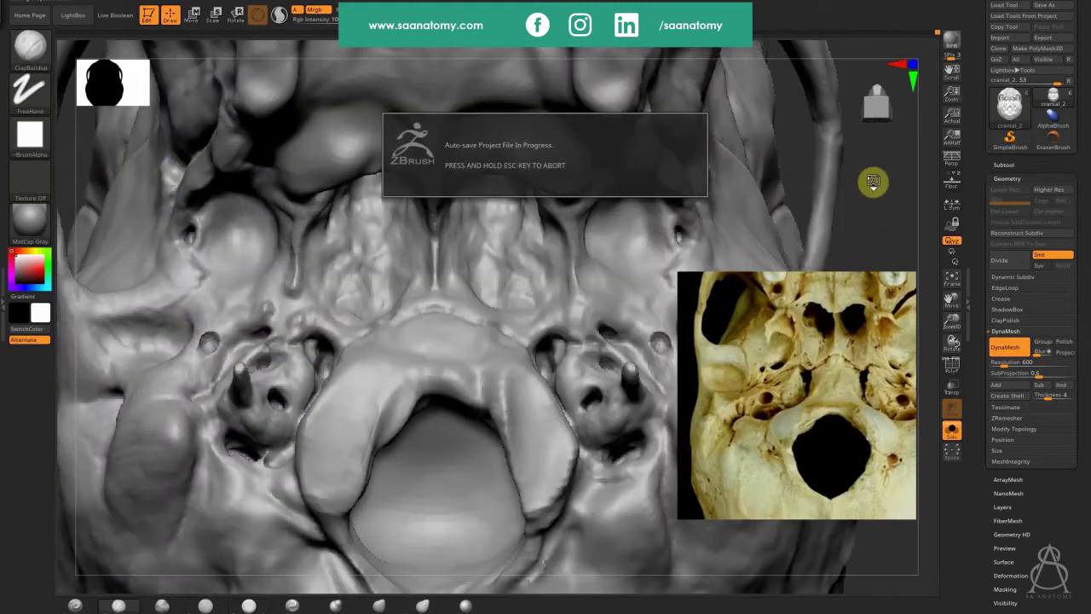
pyautogui.press('ctrl')
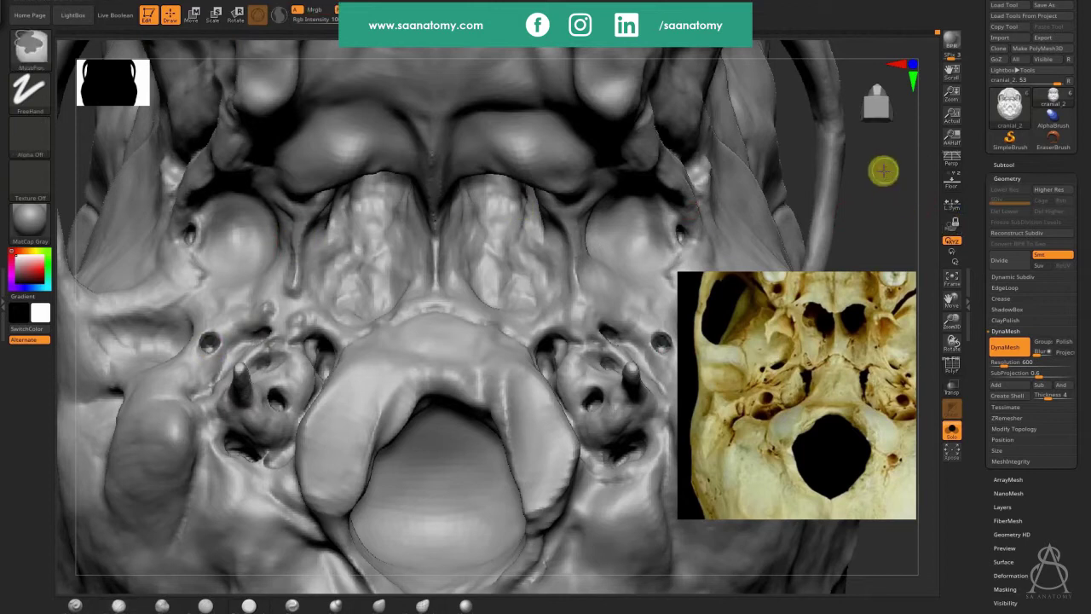
pyautogui.press('ctrl')
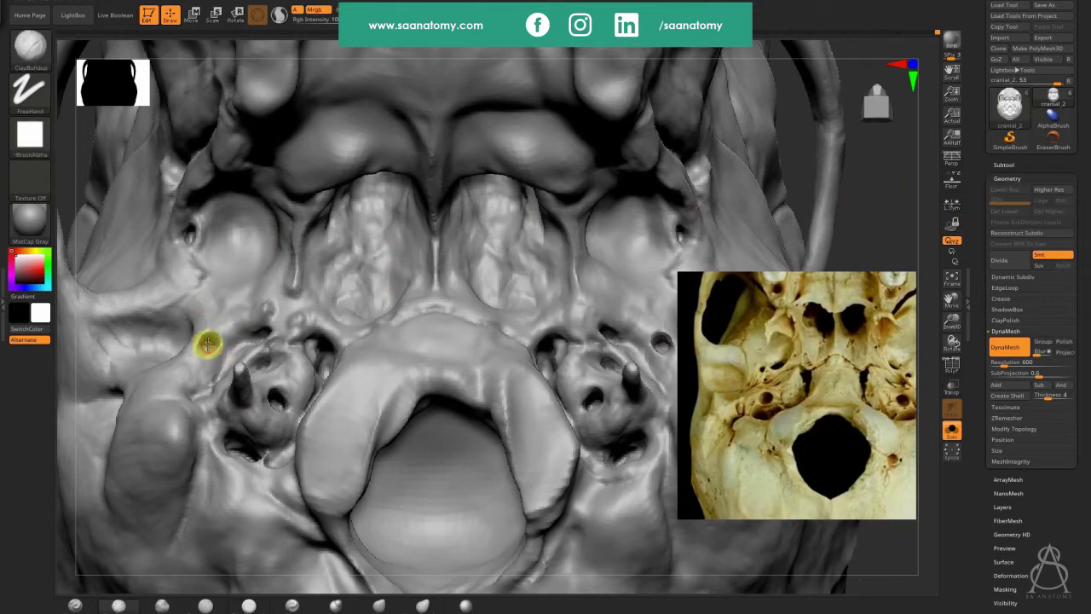
pyautogui.press('ctrl')
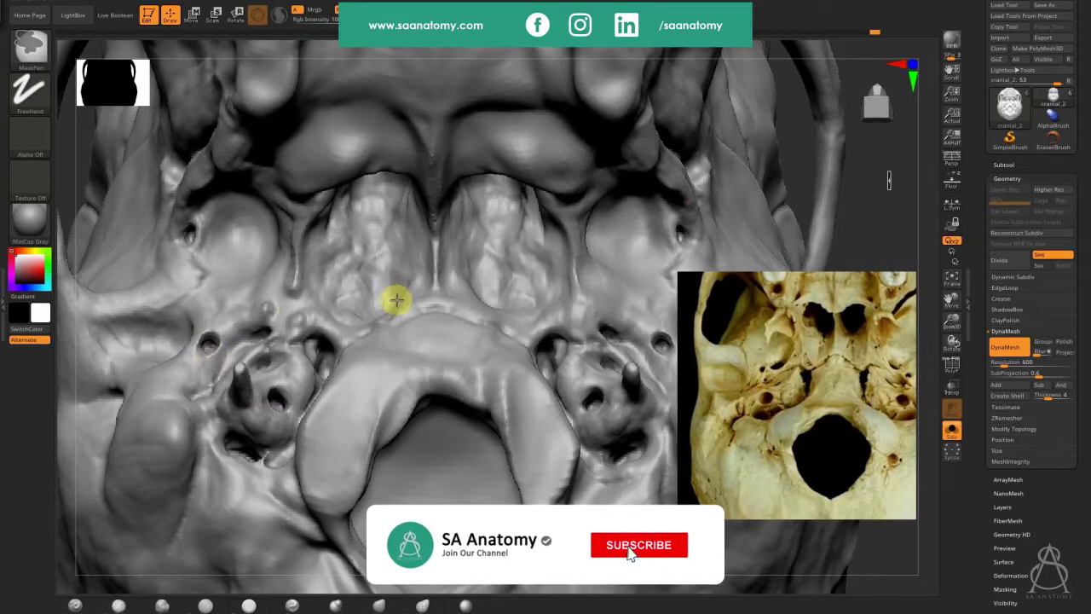
pyautogui.moveTo(809, 341); pyautogui.dragTo(786, 398, button='middle')
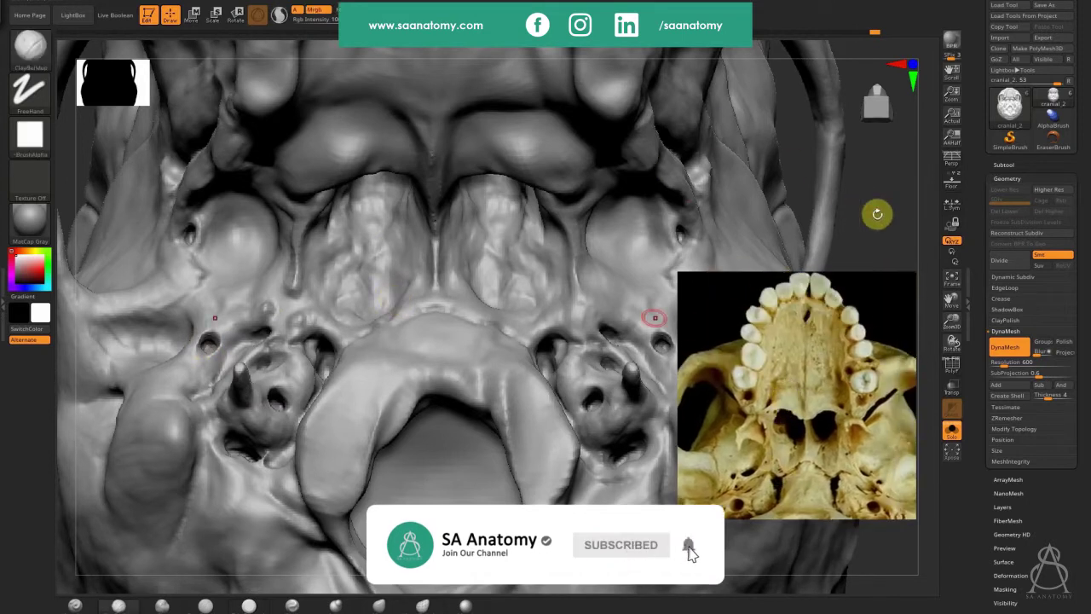
# Step: Flatten the plates above the rear nasal openings with TrimDynamic, add rough bone texture with ClayBuildup, and carve a small pit beyond each plate's outer end
pyautogui.moveTo(860, 165)
pyautogui.mouseDown()
pyautogui.moveTo(469, 122)
pyautogui.moveTo(439, 178)
pyautogui.mouseUp()
pyautogui.click(482, 154)
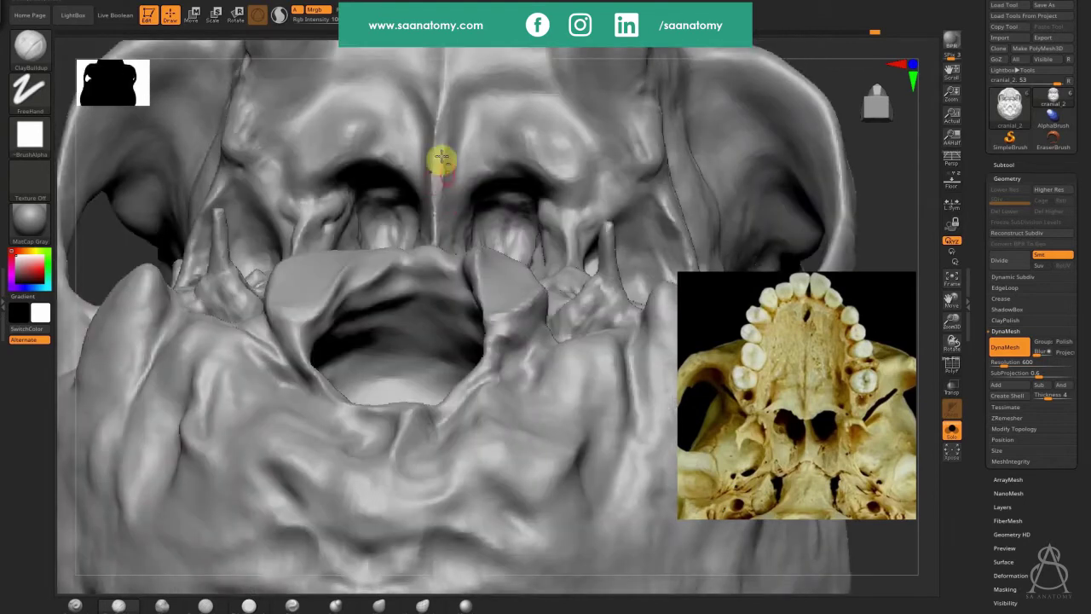
pyautogui.keyDown('alt'); pyautogui.moveTo(441, 162); pyautogui.dragTo(418, 358, button='right'); pyautogui.keyUp('alt')
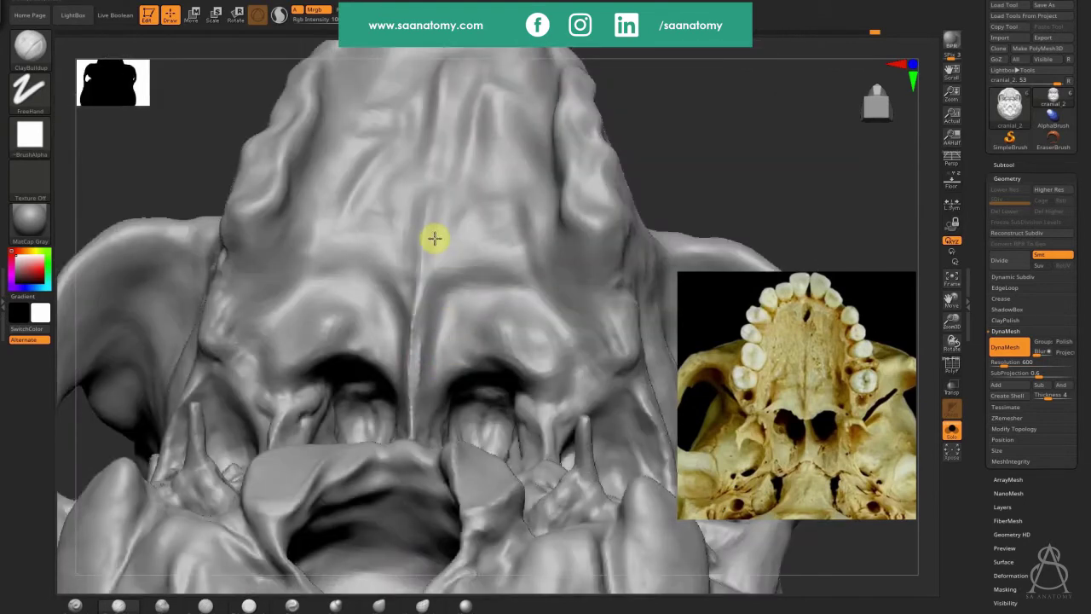
pyautogui.moveTo(395, 265); pyautogui.dragTo(378, 251, button='right')
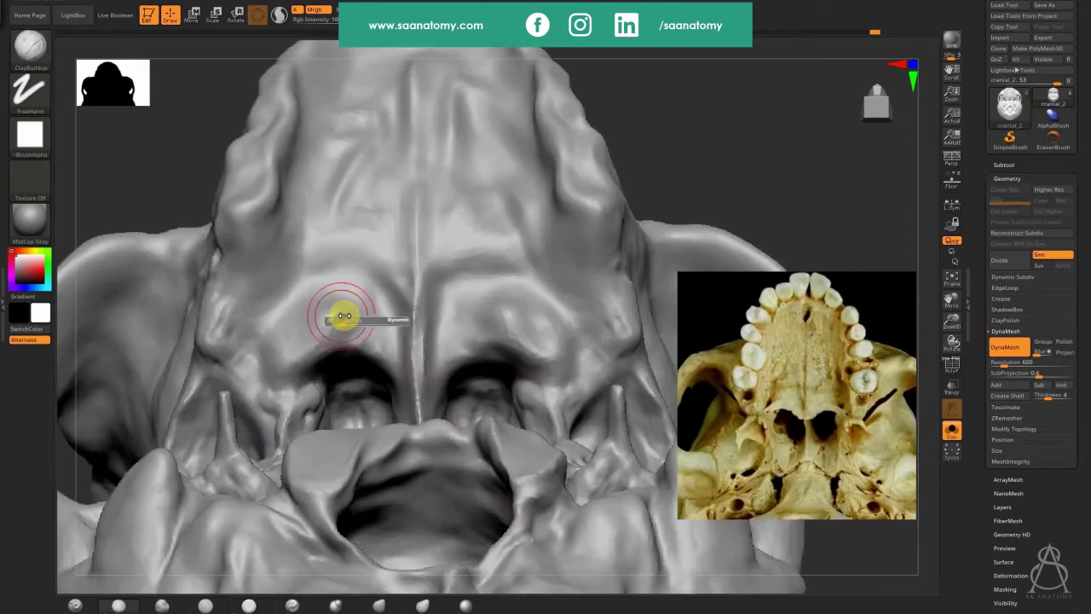
pyautogui.click(255, 605)
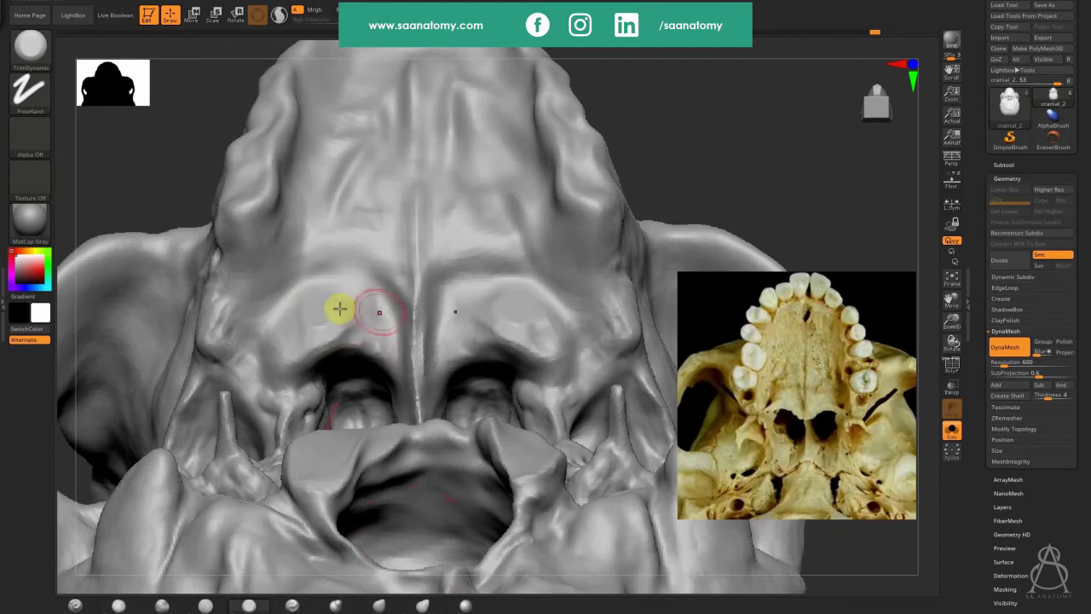
pyautogui.click(119, 606)
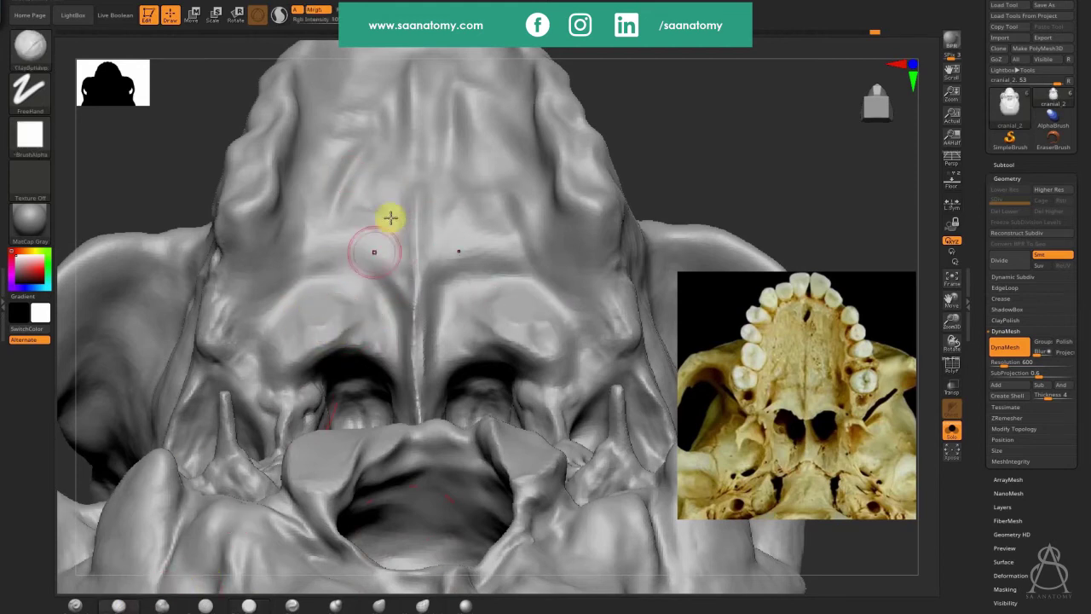
pyautogui.moveTo(320, 274)
pyautogui.mouseDown()
pyautogui.moveTo(315, 287)
pyautogui.moveTo(340, 329)
pyautogui.moveTo(389, 360)
pyautogui.mouseUp()
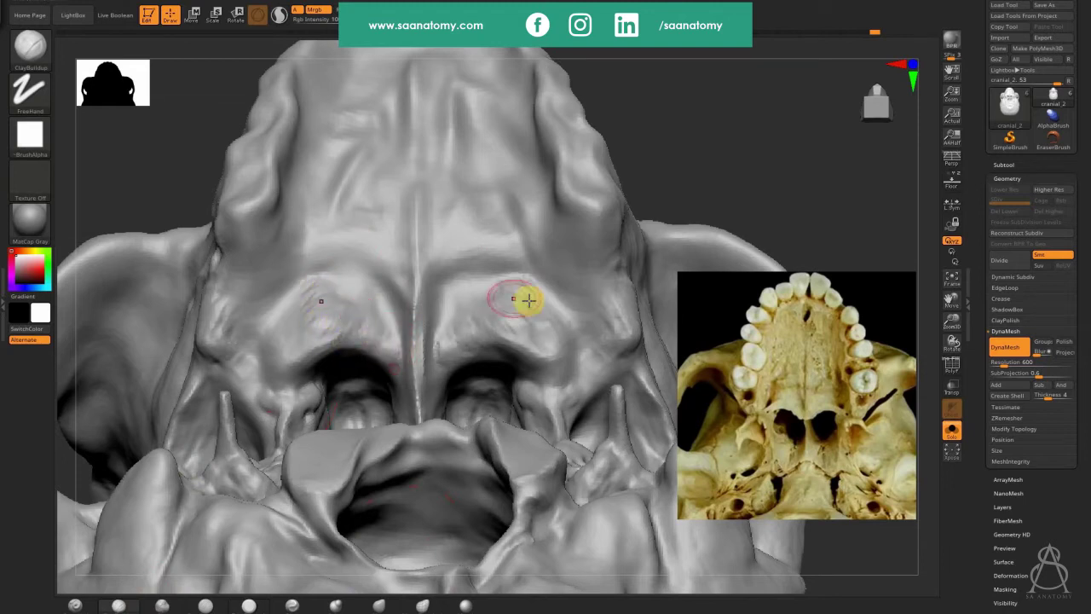
pyautogui.moveTo(483, 280)
pyautogui.mouseDown()
pyautogui.moveTo(499, 298)
pyautogui.moveTo(491, 282)
pyautogui.moveTo(453, 336)
pyautogui.moveTo(464, 315)
pyautogui.moveTo(565, 343)
pyautogui.moveTo(541, 335)
pyautogui.moveTo(547, 366)
pyautogui.moveTo(566, 377)
pyautogui.moveTo(587, 366)
pyautogui.moveTo(572, 390)
pyautogui.moveTo(599, 375)
pyautogui.mouseUp()
# Step: Carve a pair of small foramina at the upper outer edges of the textured plates and build bony ridges around the pits below with ClayBuildup
pyautogui.press('s')
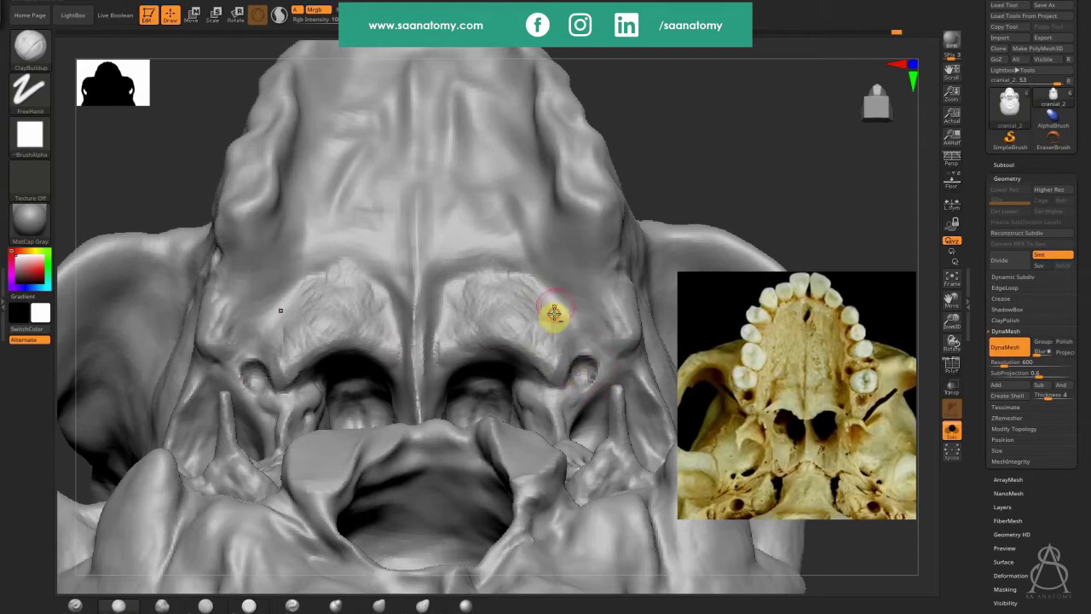
pyautogui.keyDown('alt'); pyautogui.moveTo(554, 313); pyautogui.dragTo(563, 323); pyautogui.keyUp('alt')
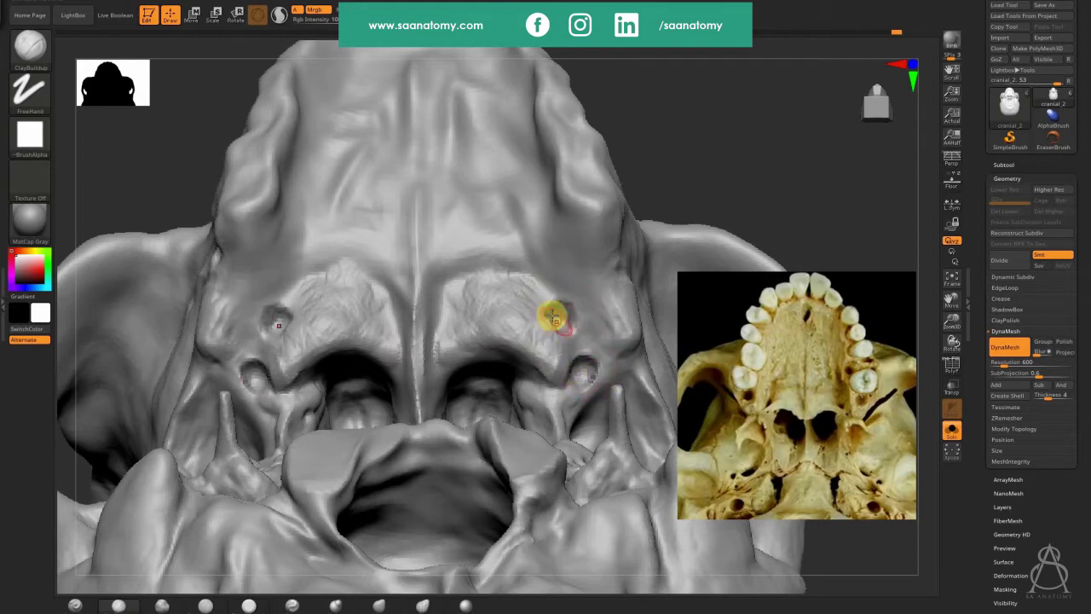
pyautogui.press('ctrl')
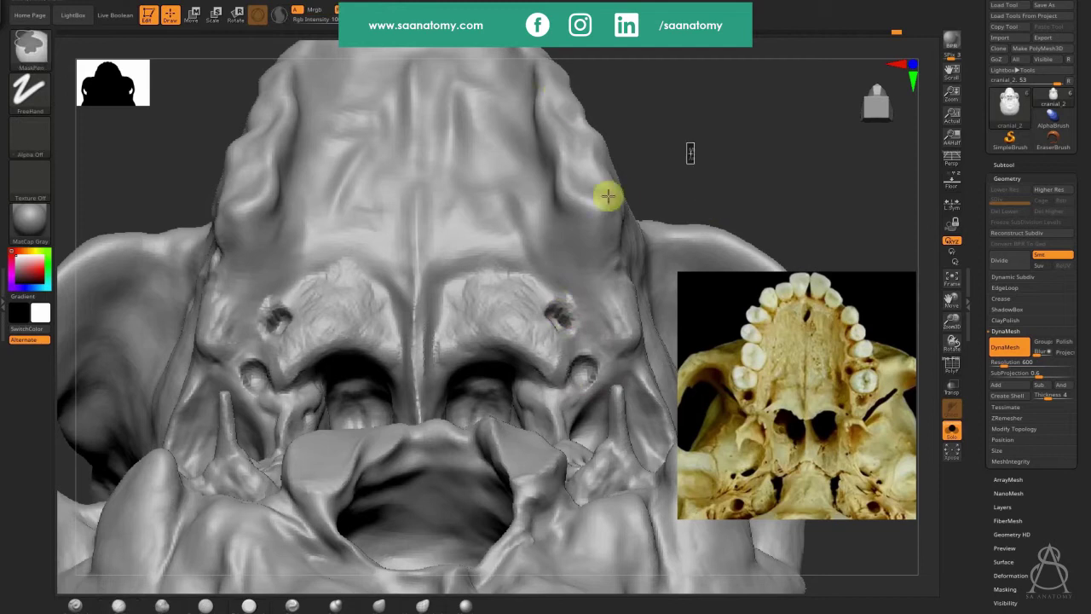
pyautogui.click(553, 318)
pyautogui.moveTo(554, 308)
pyautogui.mouseDown(button='right')
pyautogui.moveTo(542, 319)
pyautogui.moveTo(560, 337)
pyautogui.mouseUp(button='right')
pyautogui.click(547, 319)
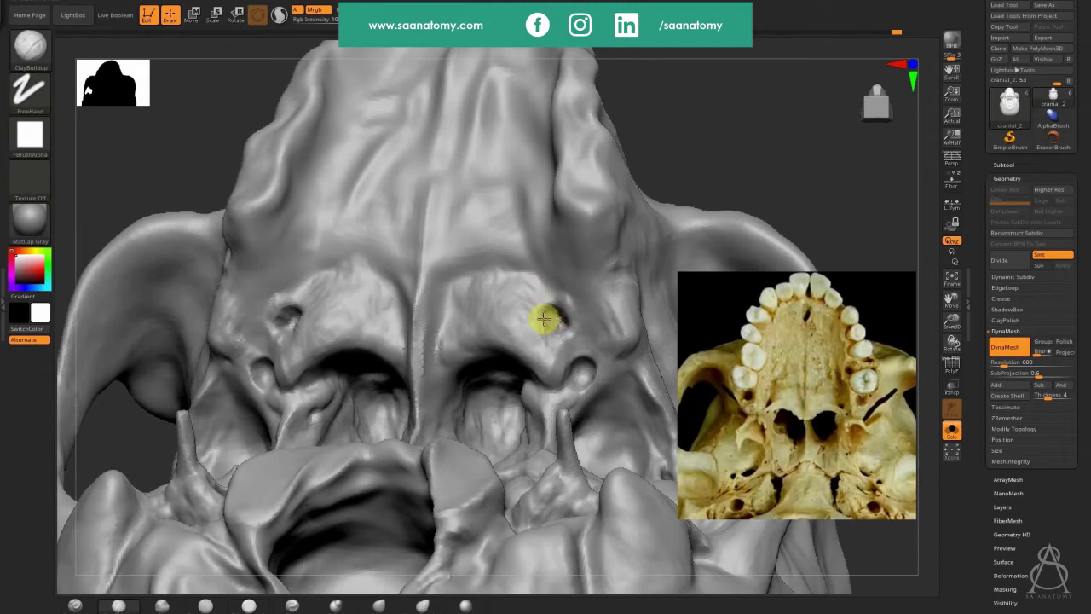
pyautogui.moveTo(550, 332)
pyautogui.mouseDown()
pyautogui.moveTo(555, 380)
pyautogui.moveTo(543, 370)
pyautogui.mouseUp()
pyautogui.moveTo(506, 338)
pyautogui.mouseDown()
pyautogui.moveTo(548, 329)
pyautogui.moveTo(560, 355)
pyautogui.moveTo(595, 362)
pyautogui.mouseUp()
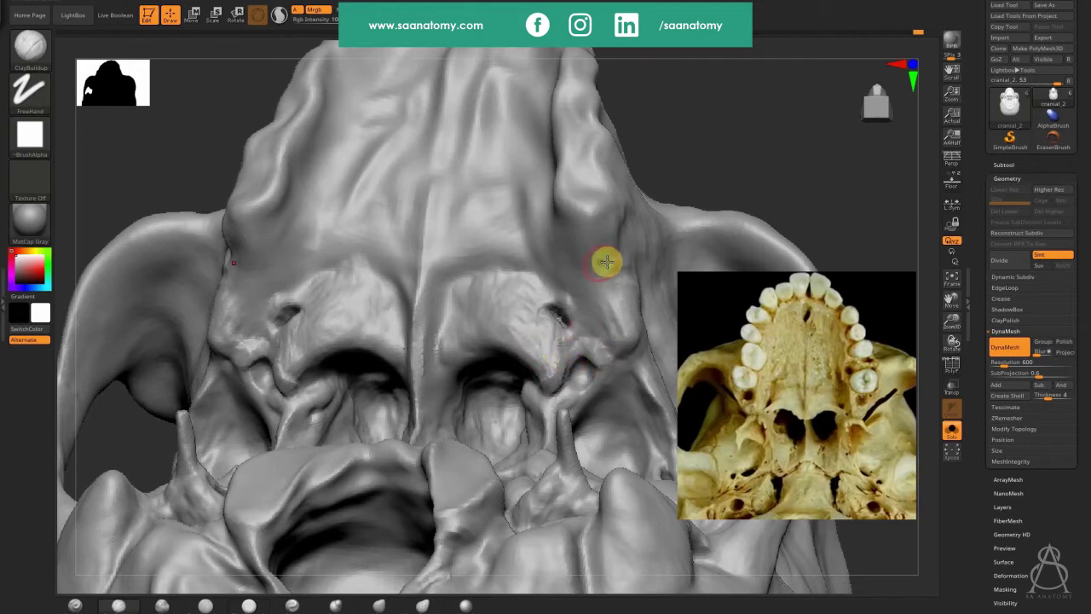
# Step: Carve round hollows behind the ends of the tooth row and grooves along the sides of the rear palate with ClayBuildup, updating the DynaMesh
pyautogui.moveTo(606, 262); pyautogui.dragTo(590, 271, button='right')
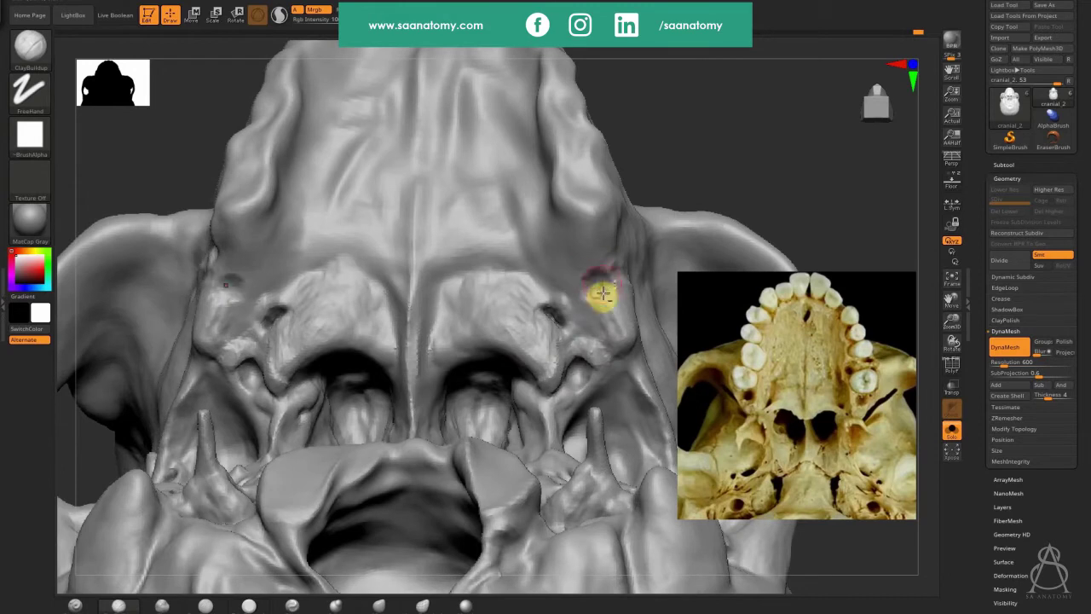
pyautogui.moveTo(597, 279)
pyautogui.keyDown('alt'); pyautogui.mouseDown()
pyautogui.moveTo(599, 292)
pyautogui.moveTo(609, 270)
pyautogui.mouseUp(); pyautogui.keyUp('alt')
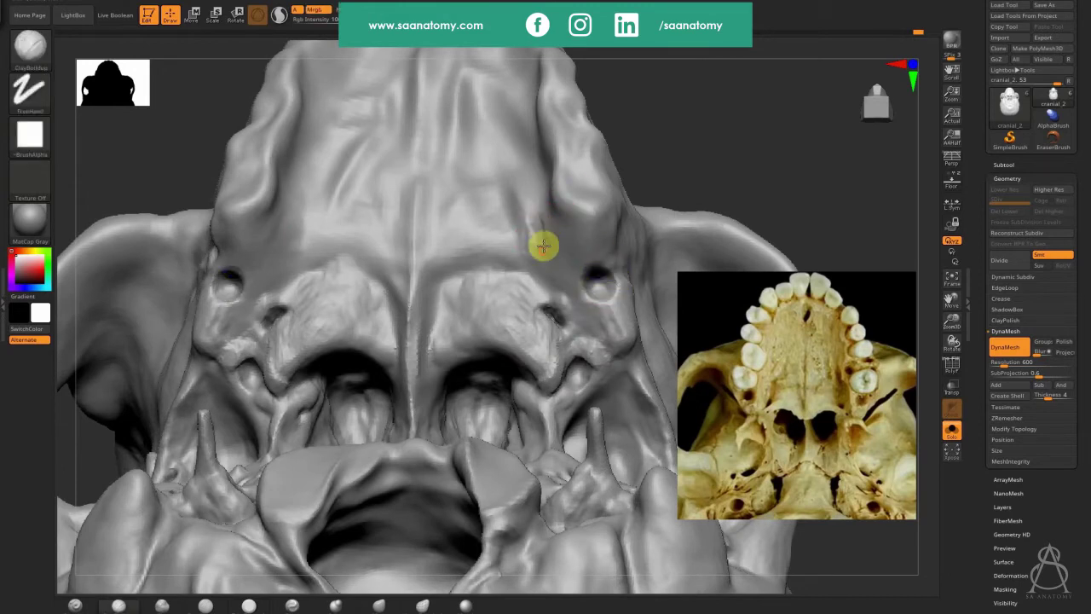
pyautogui.moveTo(543, 246)
pyautogui.mouseDown()
pyautogui.moveTo(523, 193)
pyautogui.moveTo(521, 210)
pyautogui.moveTo(551, 258)
pyautogui.moveTo(555, 247)
pyautogui.moveTo(567, 291)
pyautogui.moveTo(594, 284)
pyautogui.moveTo(616, 325)
pyautogui.moveTo(641, 327)
pyautogui.moveTo(634, 340)
pyautogui.moveTo(588, 312)
pyautogui.moveTo(599, 331)
pyautogui.moveTo(604, 321)
pyautogui.moveTo(586, 329)
pyautogui.moveTo(599, 309)
pyautogui.moveTo(623, 311)
pyautogui.moveTo(587, 292)
pyautogui.moveTo(602, 310)
pyautogui.moveTo(605, 277)
pyautogui.moveTo(585, 267)
pyautogui.moveTo(574, 219)
pyautogui.moveTo(557, 210)
pyautogui.moveTo(551, 246)
pyautogui.moveTo(543, 217)
pyautogui.moveTo(519, 195)
pyautogui.moveTo(536, 231)
pyautogui.moveTo(519, 195)
pyautogui.moveTo(516, 246)
pyautogui.moveTo(521, 231)
pyautogui.moveTo(531, 247)
pyautogui.mouseUp()
pyautogui.keyDown('ctrl'); pyautogui.moveTo(725, 135); pyautogui.dragTo(732, 155); pyautogui.keyUp('ctrl')
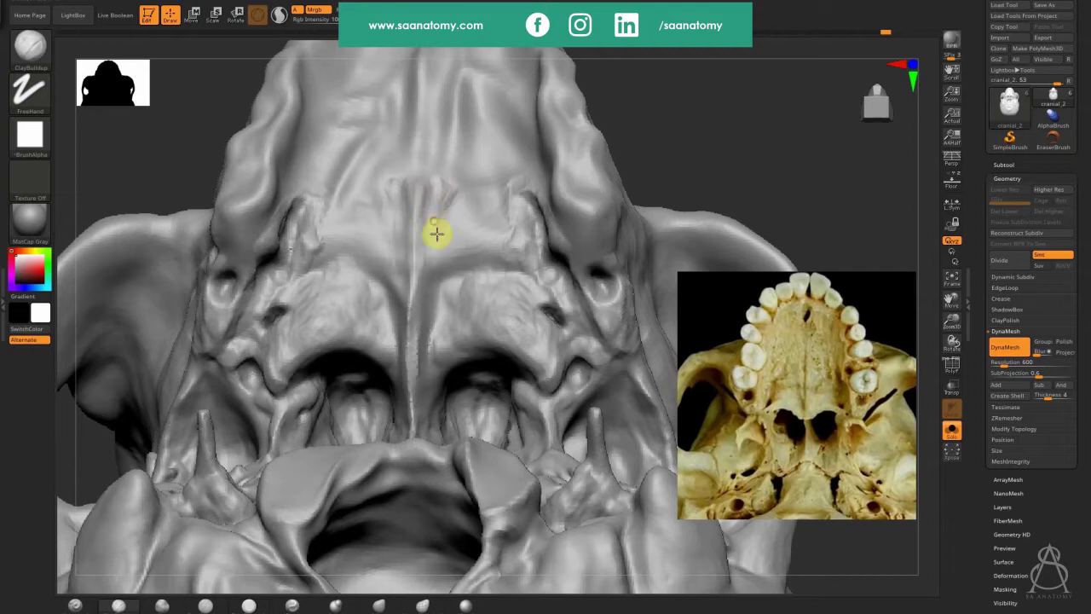
# Step: Sculpt rough, striated bone texture across the rear palate on both sides of the midline ridge with ClayBuildup
pyautogui.moveTo(436, 232)
pyautogui.mouseDown()
pyautogui.moveTo(460, 208)
pyautogui.moveTo(482, 247)
pyautogui.moveTo(521, 253)
pyautogui.moveTo(528, 229)
pyautogui.moveTo(477, 278)
pyautogui.moveTo(464, 247)
pyautogui.mouseUp()
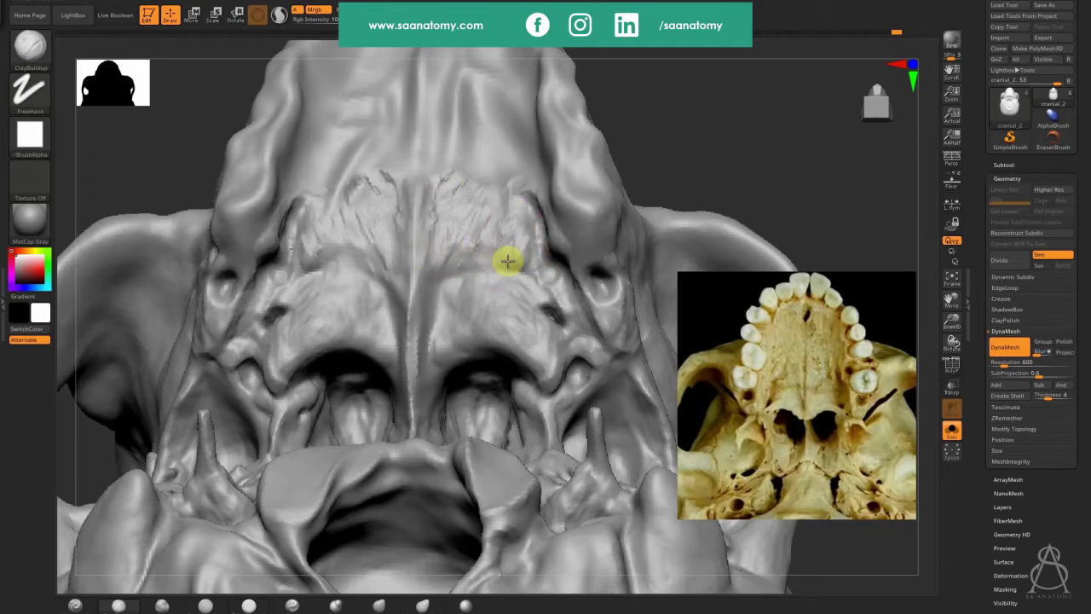
pyautogui.moveTo(508, 234)
pyautogui.mouseDown()
pyautogui.moveTo(506, 224)
pyautogui.moveTo(467, 246)
pyautogui.moveTo(464, 232)
pyautogui.moveTo(448, 255)
pyautogui.moveTo(440, 175)
pyautogui.moveTo(429, 273)
pyautogui.mouseUp()
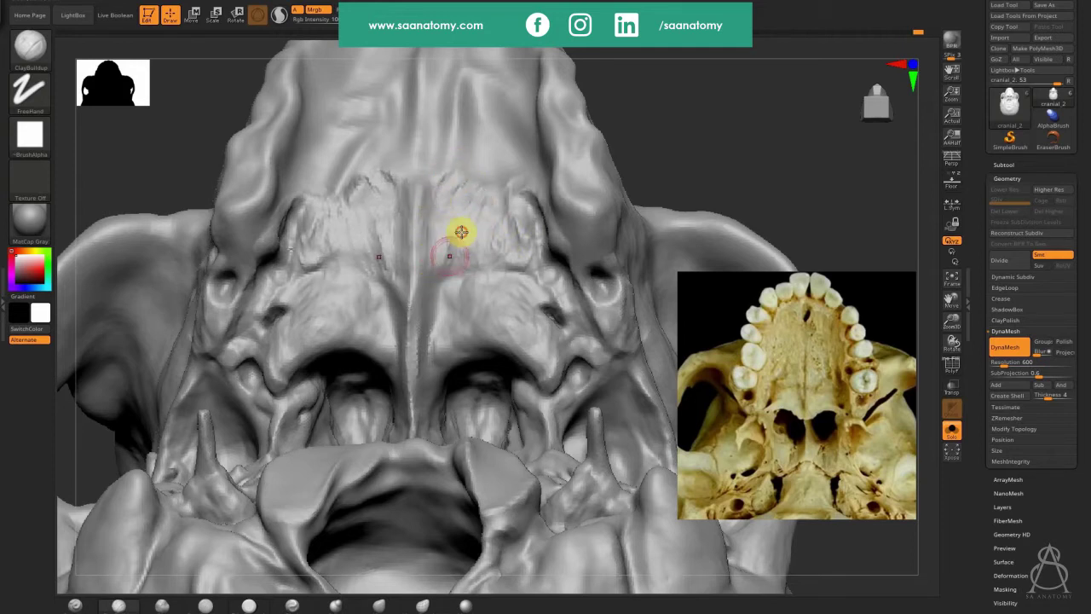
pyautogui.moveTo(491, 245)
pyautogui.mouseDown()
pyautogui.moveTo(508, 235)
pyautogui.moveTo(468, 165)
pyautogui.moveTo(475, 114)
pyautogui.moveTo(457, 226)
pyautogui.mouseUp()
pyautogui.keyDown('alt'); pyautogui.moveTo(351, 177); pyautogui.dragTo(367, 247, button='right'); pyautogui.keyUp('alt')
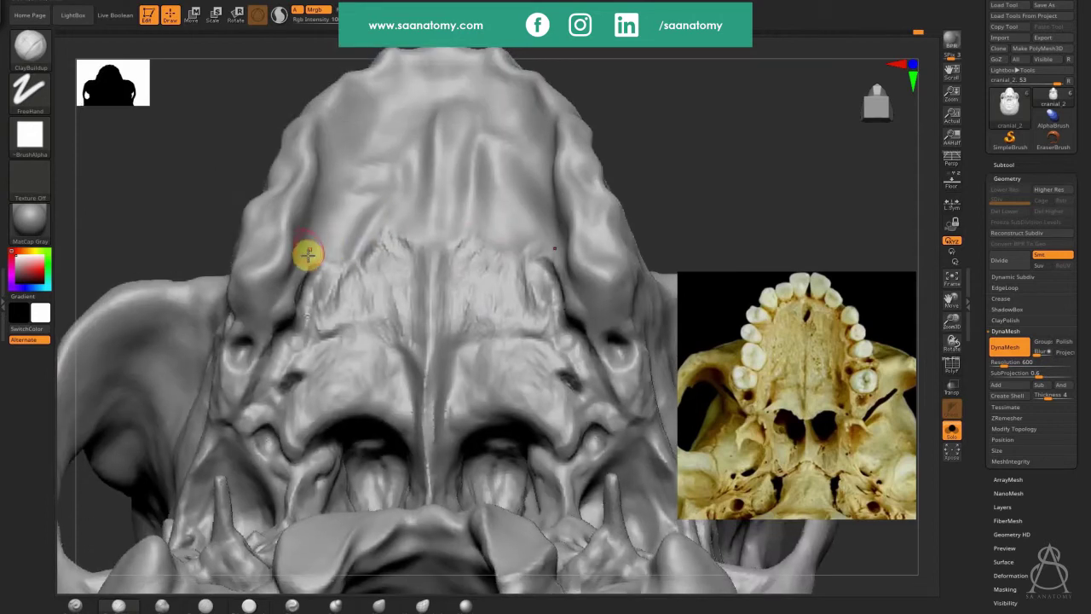
pyautogui.moveTo(304, 265)
pyautogui.mouseDown()
pyautogui.moveTo(324, 253)
pyautogui.moveTo(314, 281)
pyautogui.moveTo(245, 332)
pyautogui.moveTo(270, 321)
pyautogui.moveTo(239, 304)
pyautogui.moveTo(284, 312)
pyautogui.moveTo(268, 310)
pyautogui.moveTo(295, 253)
pyautogui.moveTo(244, 275)
pyautogui.moveTo(285, 244)
pyautogui.moveTo(277, 304)
pyautogui.moveTo(290, 316)
pyautogui.moveTo(304, 296)
pyautogui.moveTo(280, 316)
pyautogui.moveTo(299, 298)
pyautogui.moveTo(317, 229)
pyautogui.moveTo(294, 283)
pyautogui.mouseUp()
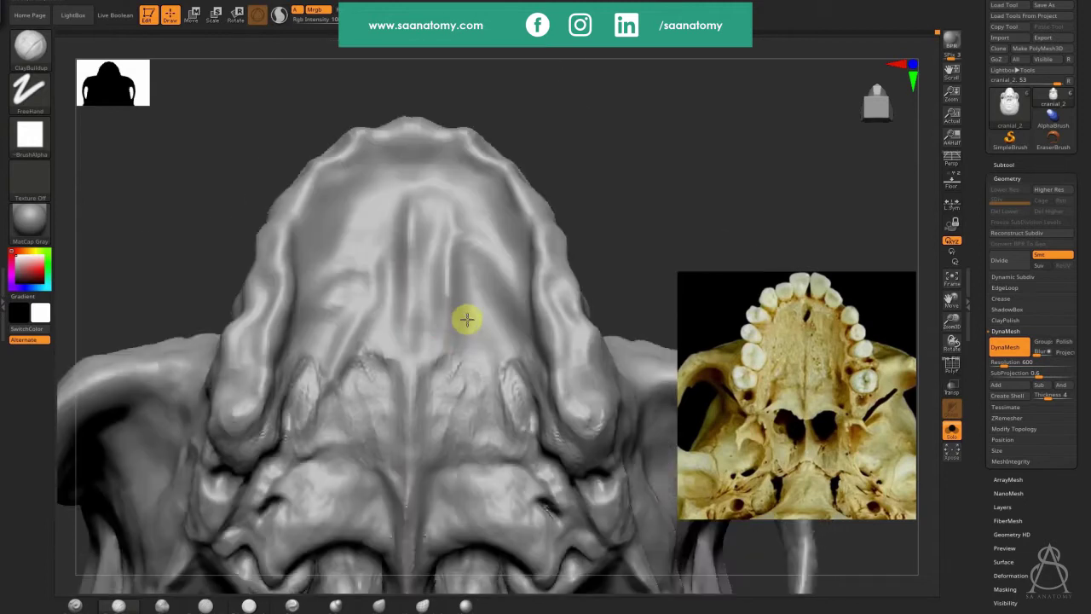
# Step: Roughen the transition between the palate and the rear plates with ClayBuildup strokes, extend the texture forward, and smooth the front of the palate
pyautogui.moveTo(355, 513)
pyautogui.mouseDown()
pyautogui.moveTo(386, 551)
pyautogui.moveTo(386, 493)
pyautogui.moveTo(392, 520)
pyautogui.moveTo(384, 506)
pyautogui.mouseUp()
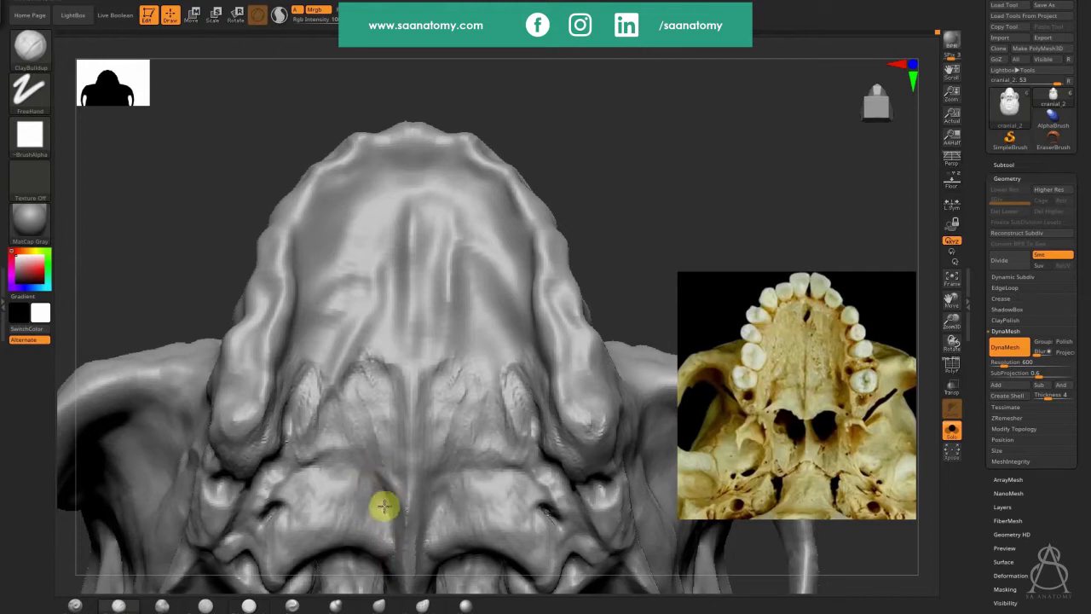
pyautogui.moveTo(351, 455)
pyautogui.mouseDown()
pyautogui.moveTo(348, 500)
pyautogui.moveTo(360, 480)
pyautogui.moveTo(360, 492)
pyautogui.mouseUp()
pyautogui.moveTo(324, 444); pyautogui.dragTo(325, 456)
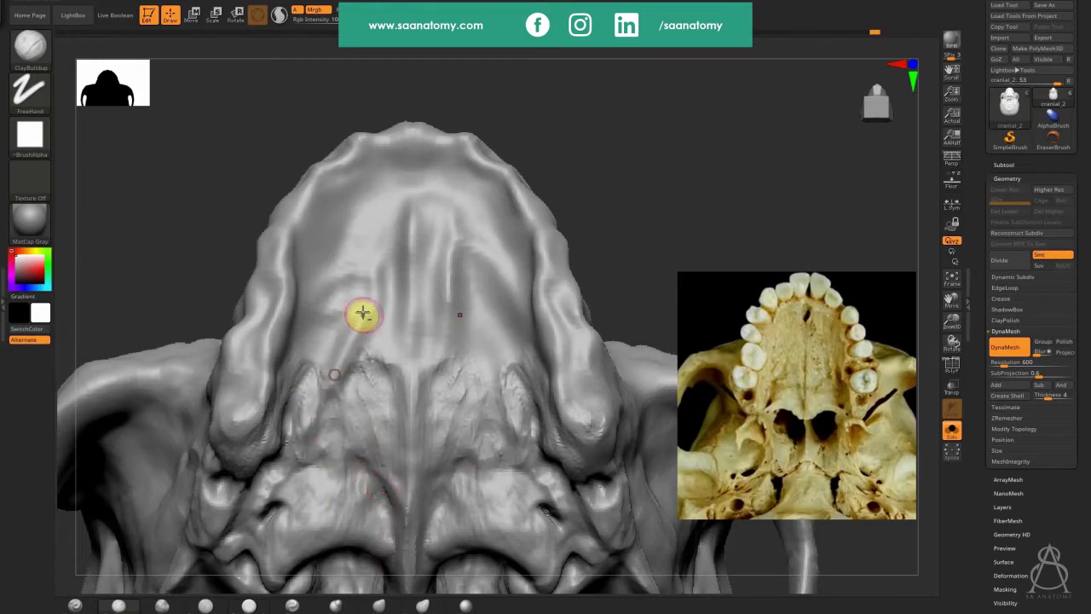
pyautogui.moveTo(363, 316); pyautogui.dragTo(332, 376)
pyautogui.keyDown('shift'); pyautogui.moveTo(362, 210); pyautogui.dragTo(417, 198); pyautogui.keyUp('shift')
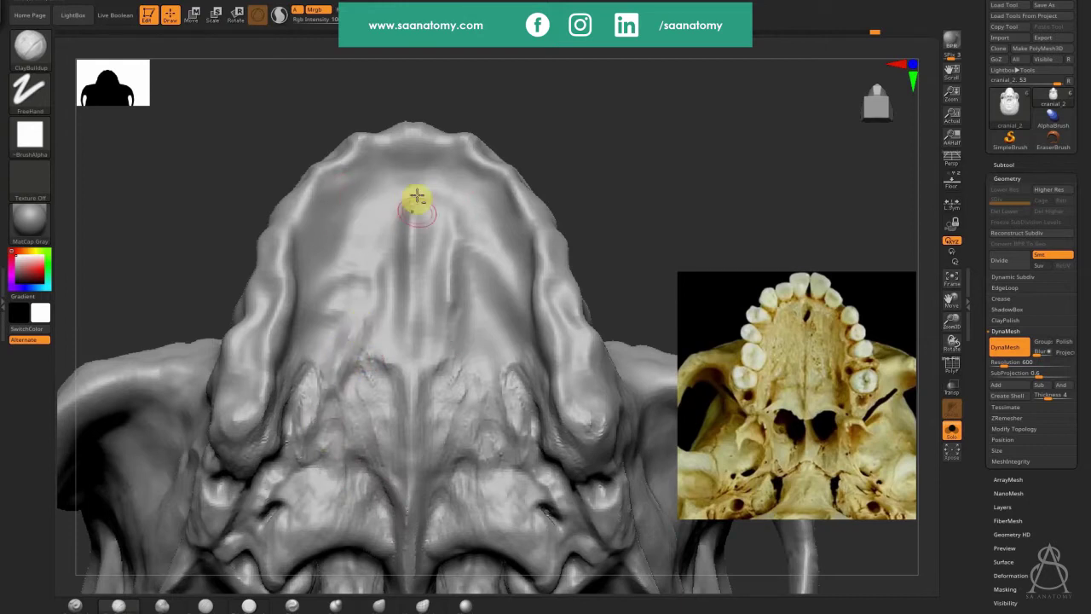
# Step: Carve an elongated incisive foramen on the front midline of the palate with a resized ClayBuildup brush, update the DynaMesh, and roughen its rim
pyautogui.press('s')
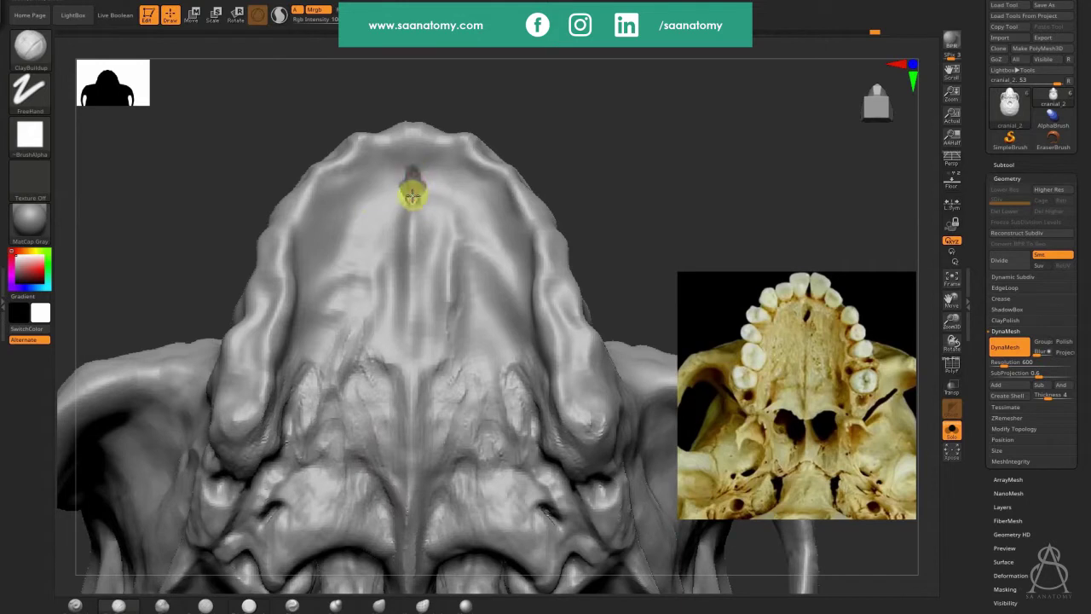
pyautogui.keyDown('alt'); pyautogui.moveTo(419, 180); pyautogui.dragTo(409, 220); pyautogui.keyUp('alt')
pyautogui.keyDown('ctrl'); pyautogui.moveTo(659, 111); pyautogui.dragTo(657, 142); pyautogui.keyUp('ctrl')
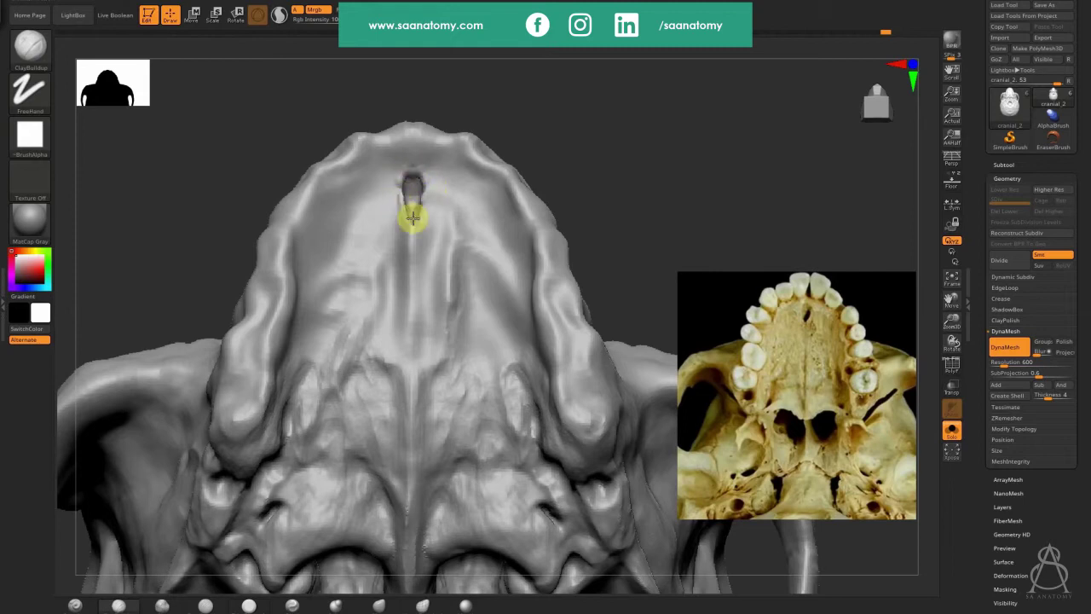
pyautogui.keyDown('shift'); pyautogui.moveTo(412, 219); pyautogui.dragTo(412, 191); pyautogui.keyUp('shift')
pyautogui.keyDown('ctrl'); pyautogui.moveTo(665, 107); pyautogui.dragTo(653, 149); pyautogui.keyUp('ctrl')
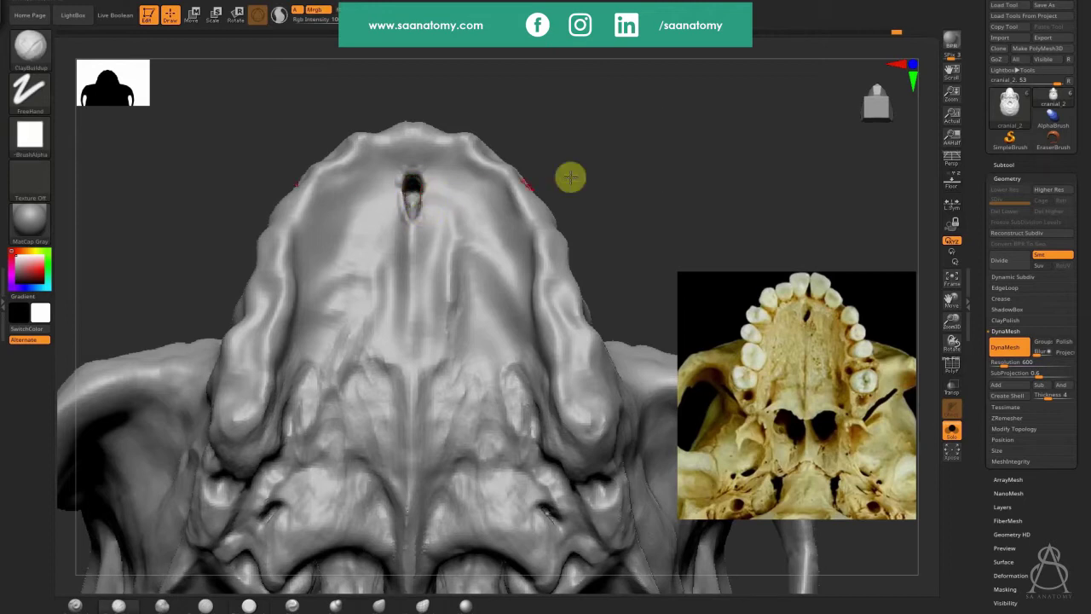
pyautogui.press('ctrl')
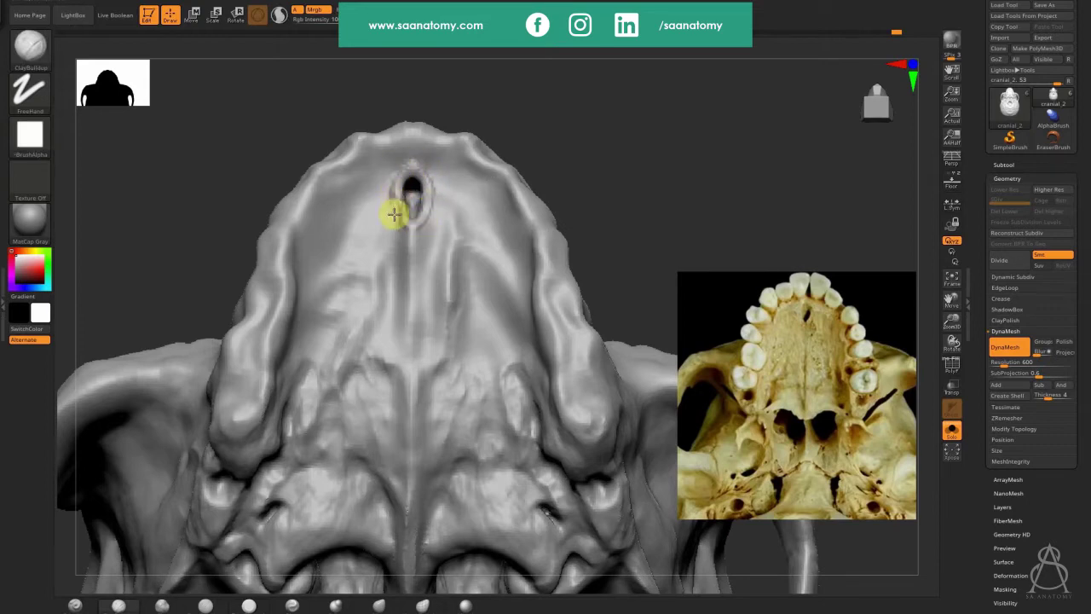
pyautogui.moveTo(427, 194)
pyautogui.mouseDown()
pyautogui.moveTo(421, 233)
pyautogui.moveTo(458, 217)
pyautogui.moveTo(441, 200)
pyautogui.moveTo(384, 224)
pyautogui.moveTo(386, 213)
pyautogui.moveTo(409, 171)
pyautogui.moveTo(420, 236)
pyautogui.mouseUp()
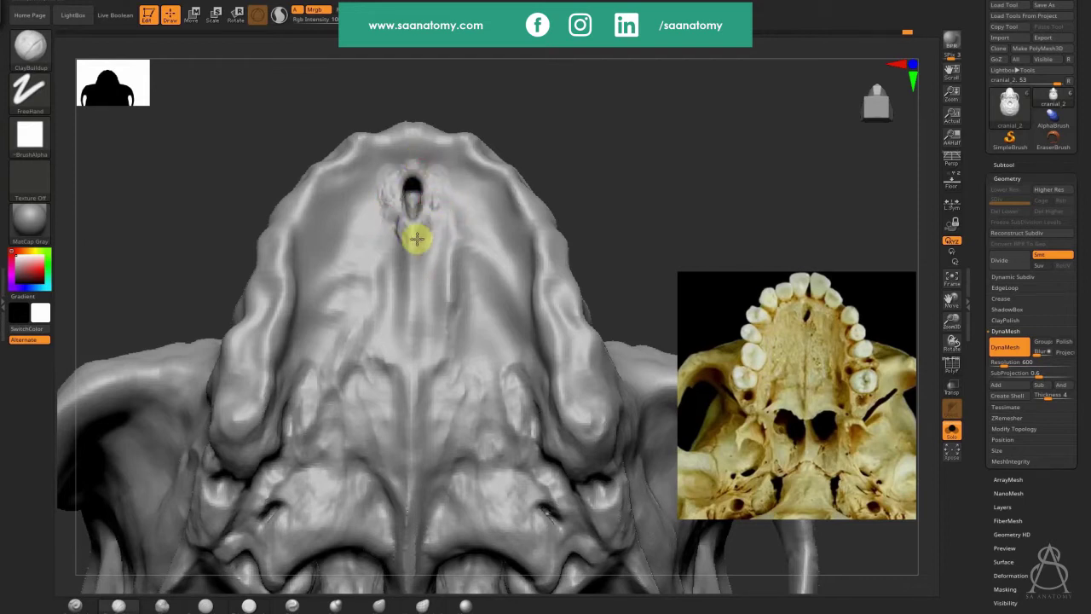
# Step: Continue the bone texture along the palate and build up the rounded bone inside the cheekbone arches with ClayBuildup
pyautogui.moveTo(585, 205)
pyautogui.keyDown('alt'); pyautogui.mouseDown()
pyautogui.moveTo(583, 170)
pyautogui.moveTo(401, 317)
pyautogui.moveTo(402, 300)
pyautogui.moveTo(384, 304)
pyautogui.moveTo(392, 261)
pyautogui.moveTo(382, 267)
pyautogui.moveTo(365, 317)
pyautogui.moveTo(412, 278)
pyautogui.moveTo(409, 261)
pyautogui.moveTo(421, 332)
pyautogui.moveTo(440, 236)
pyautogui.moveTo(427, 271)
pyautogui.moveTo(450, 298)
pyautogui.moveTo(398, 288)
pyautogui.moveTo(369, 297)
pyautogui.moveTo(397, 289)
pyautogui.mouseUp(); pyautogui.keyUp('alt')
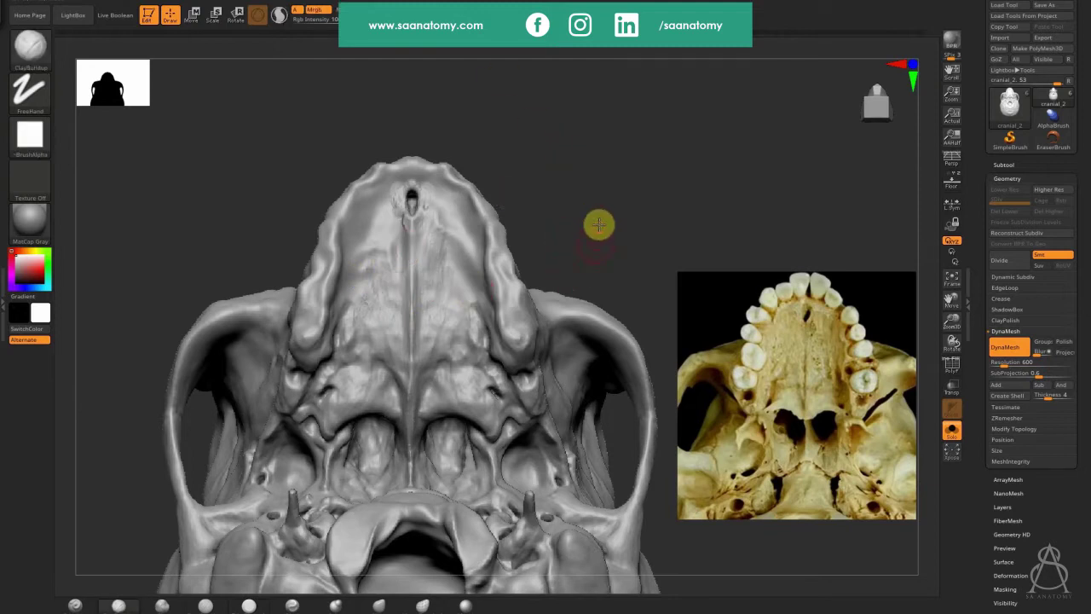
pyautogui.moveTo(603, 181); pyautogui.dragTo(602, 95)
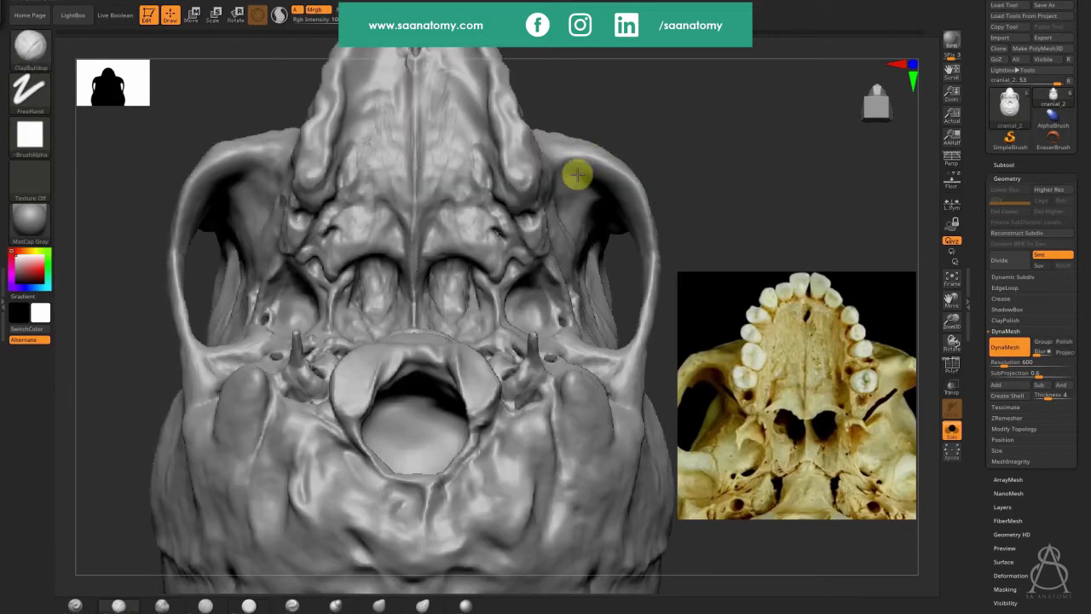
pyautogui.click(260, 177)
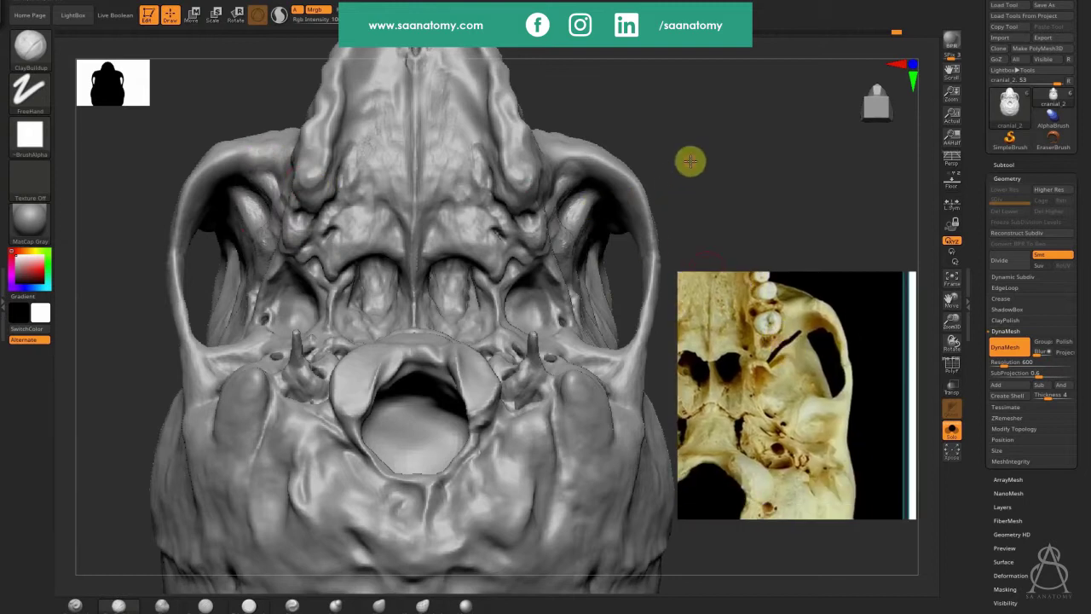
# Step: Carve a pair of small foramina behind the condyles, beside the foramen magnum, with ClayBuildup following the reference, and update the DynaMesh
pyautogui.moveTo(730, 178); pyautogui.dragTo(568, 346)
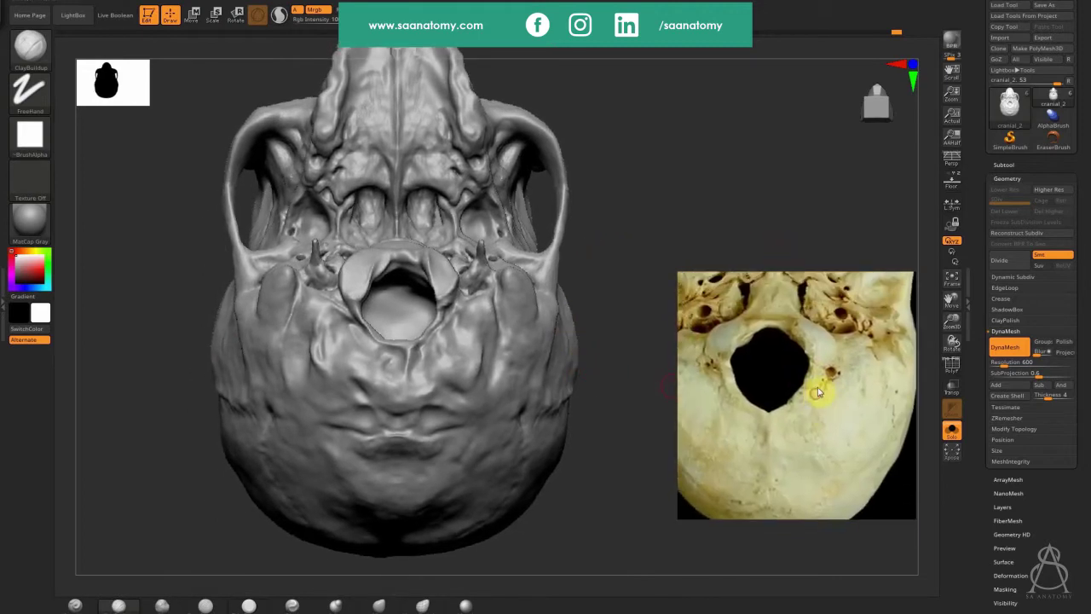
pyautogui.moveTo(617, 318); pyautogui.dragTo(384, 134)
pyautogui.moveTo(626, 378); pyautogui.dragTo(614, 368)
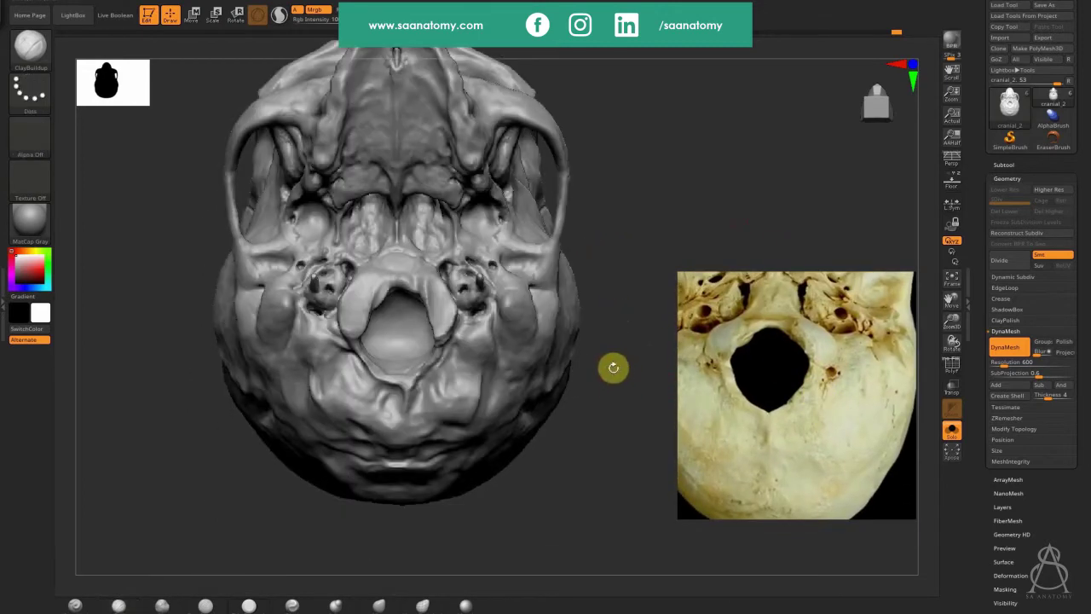
pyautogui.keyDown('ctrl'); pyautogui.moveTo(540, 338); pyautogui.dragTo(511, 247, button='right'); pyautogui.keyUp('ctrl')
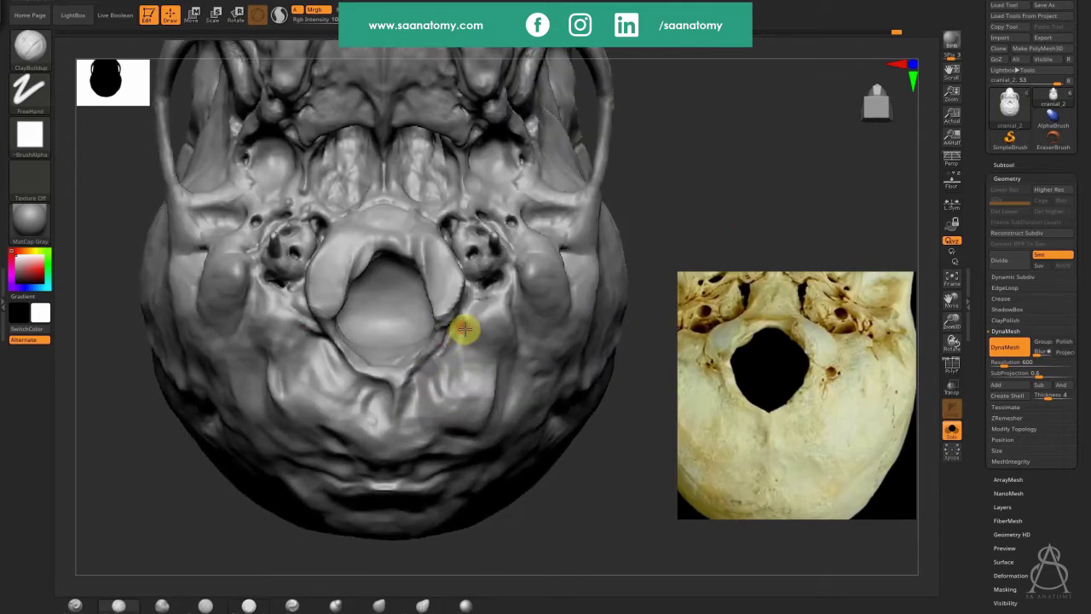
pyautogui.moveTo(474, 324)
pyautogui.mouseDown(button='right')
pyautogui.moveTo(470, 370)
pyautogui.moveTo(473, 324)
pyautogui.moveTo(465, 339)
pyautogui.mouseUp(button='right')
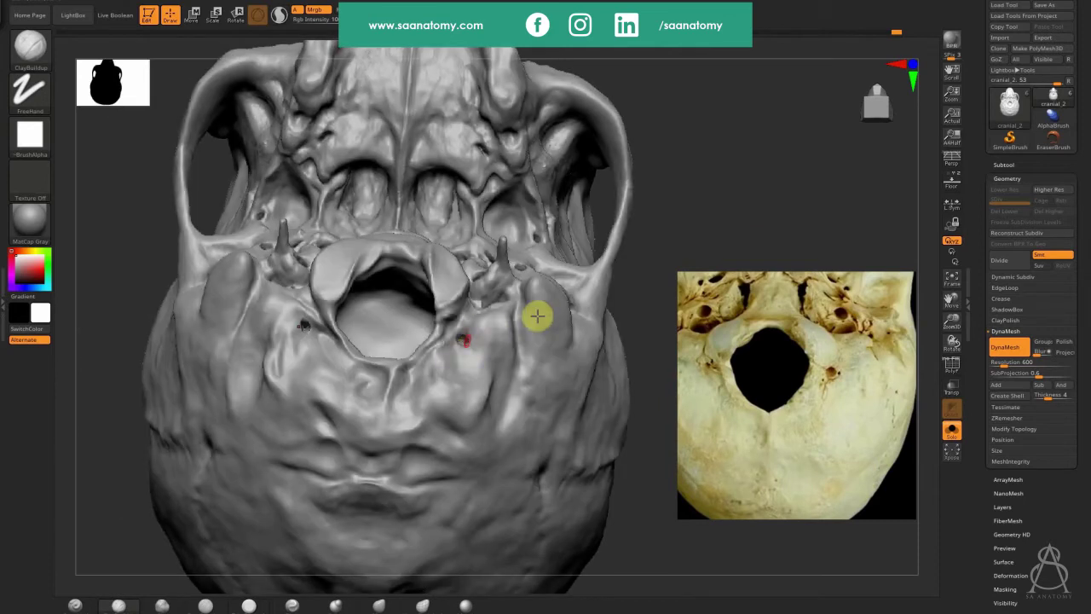
pyautogui.keyDown('ctrl'); pyautogui.moveTo(557, 310); pyautogui.dragTo(459, 338, button='right'); pyautogui.keyUp('ctrl')
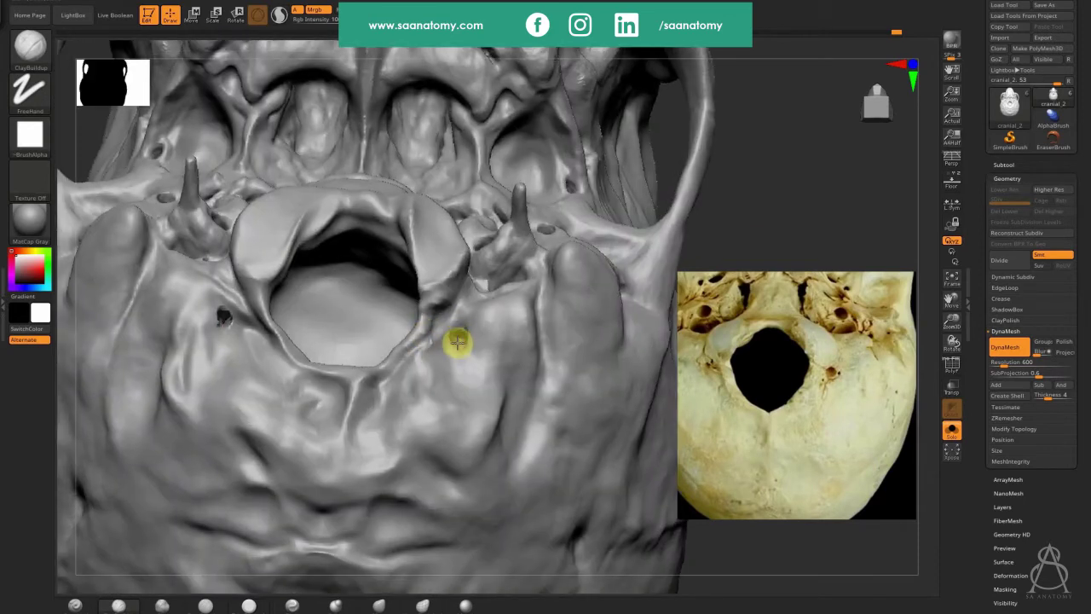
pyautogui.keyDown('ctrl'); pyautogui.moveTo(754, 167); pyautogui.dragTo(760, 197); pyautogui.keyUp('ctrl')
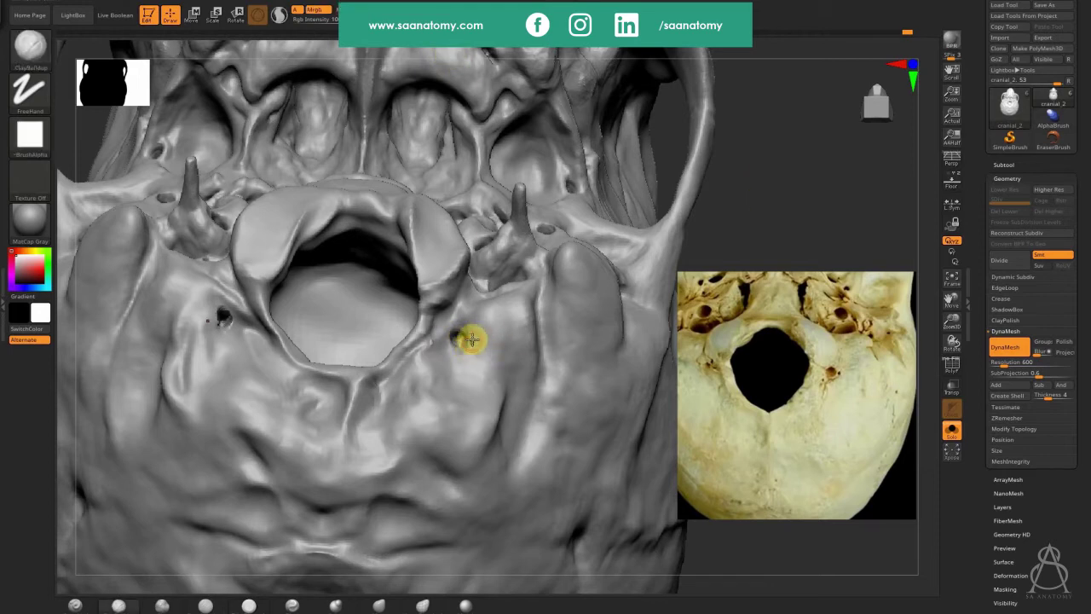
# Step: Update the DynaMesh after carving the foramina beside the foramen magnum, resize the ClayBuildup brush, and roughen the bone behind them
pyautogui.press('ctrl')
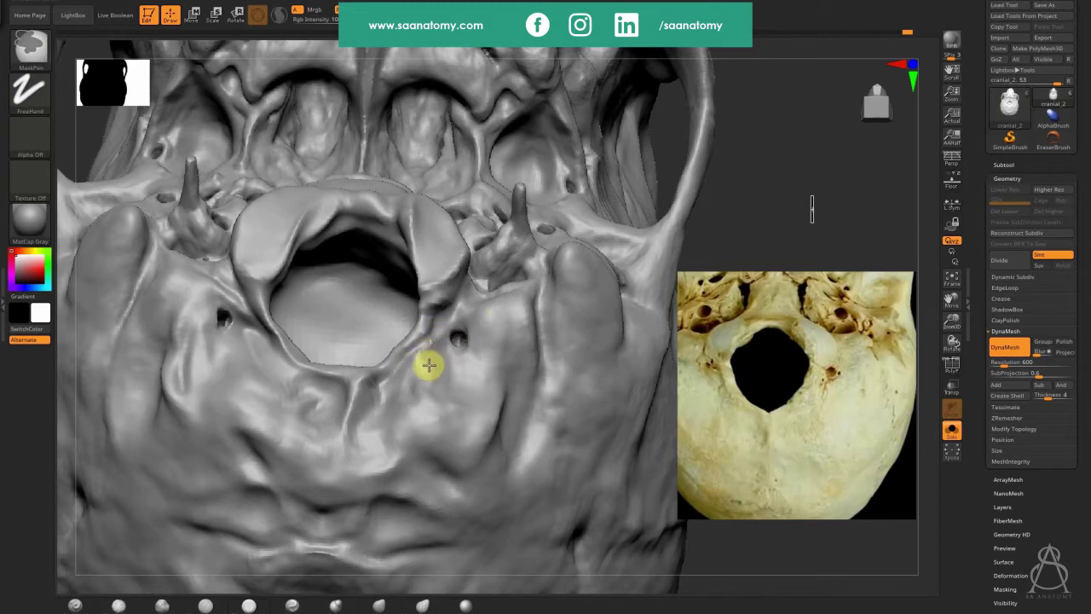
pyautogui.press('s')
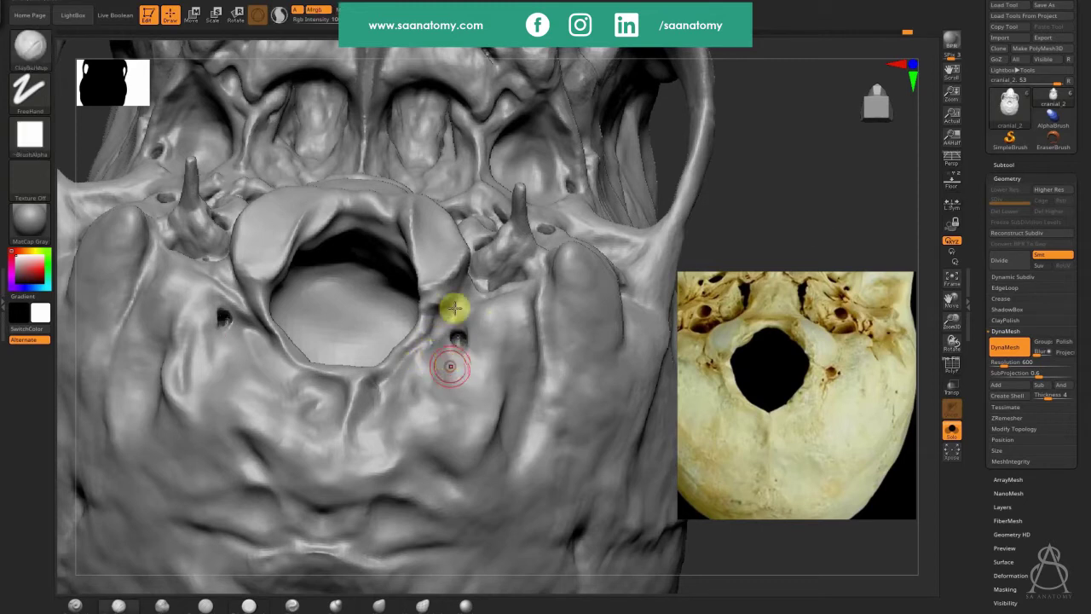
pyautogui.press('s')
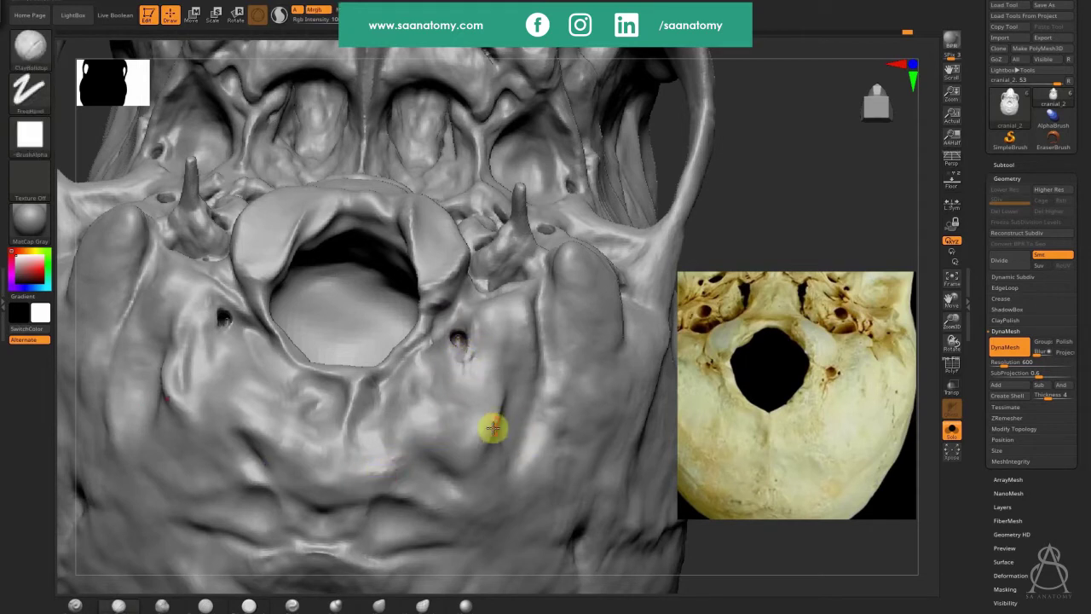
pyautogui.moveTo(505, 401)
pyautogui.mouseDown()
pyautogui.moveTo(504, 426)
pyautogui.moveTo(501, 414)
pyautogui.moveTo(494, 423)
pyautogui.moveTo(502, 394)
pyautogui.moveTo(512, 424)
pyautogui.mouseUp()
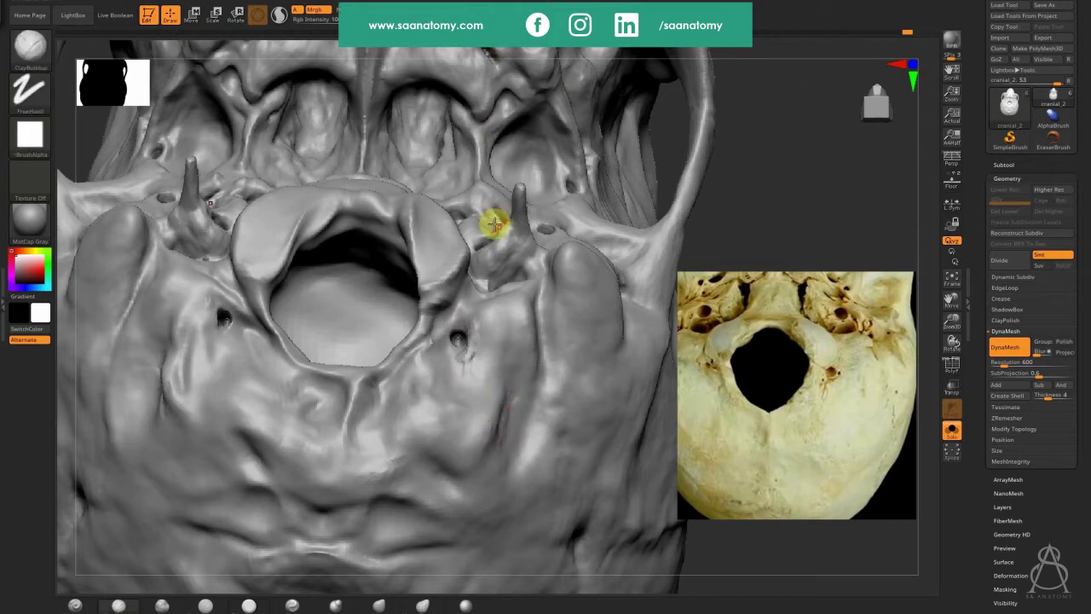
# Step: Detail the groove between the condyle and the mastoid process, behind the styloid process, with ClayBuildup strokes
pyautogui.moveTo(532, 328)
pyautogui.mouseDown(button='right')
pyautogui.moveTo(485, 316)
pyautogui.moveTo(493, 322)
pyautogui.mouseUp(button='right')
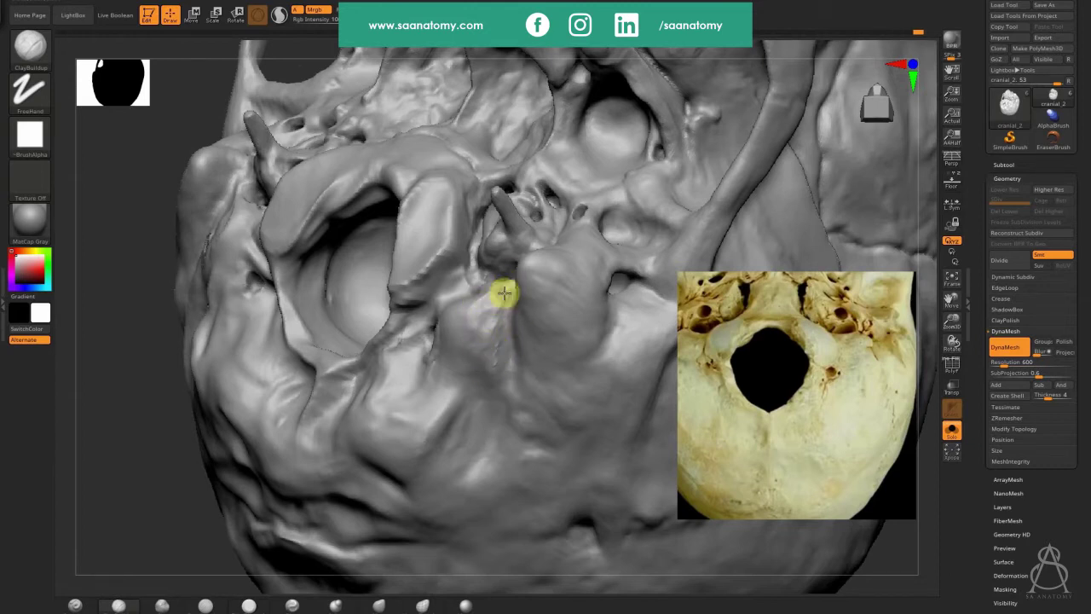
pyautogui.moveTo(507, 351); pyautogui.dragTo(488, 300, button='right')
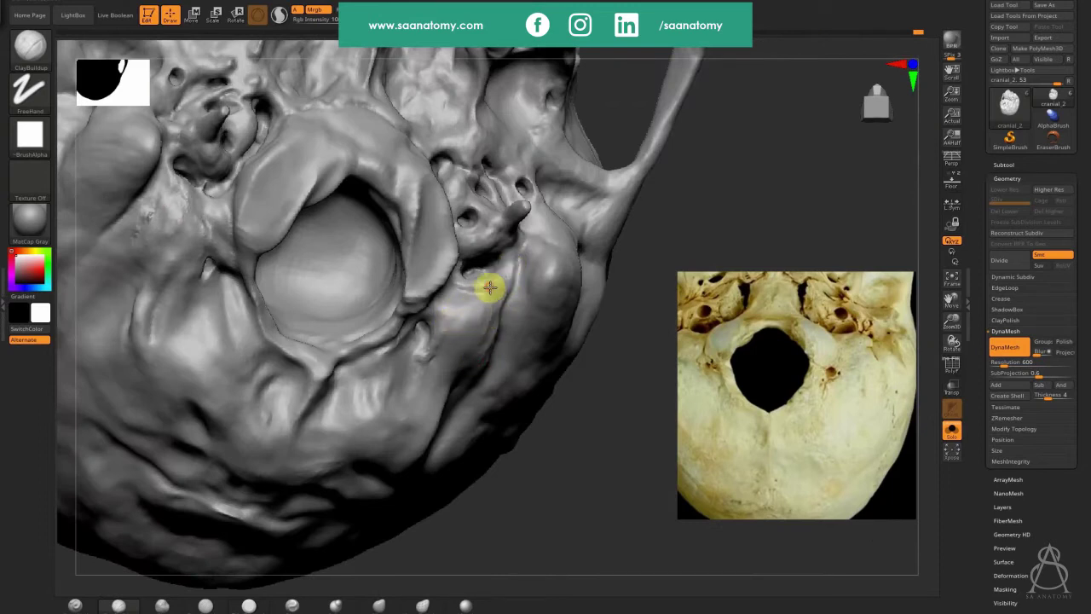
pyautogui.moveTo(471, 295); pyautogui.dragTo(489, 260, button='right')
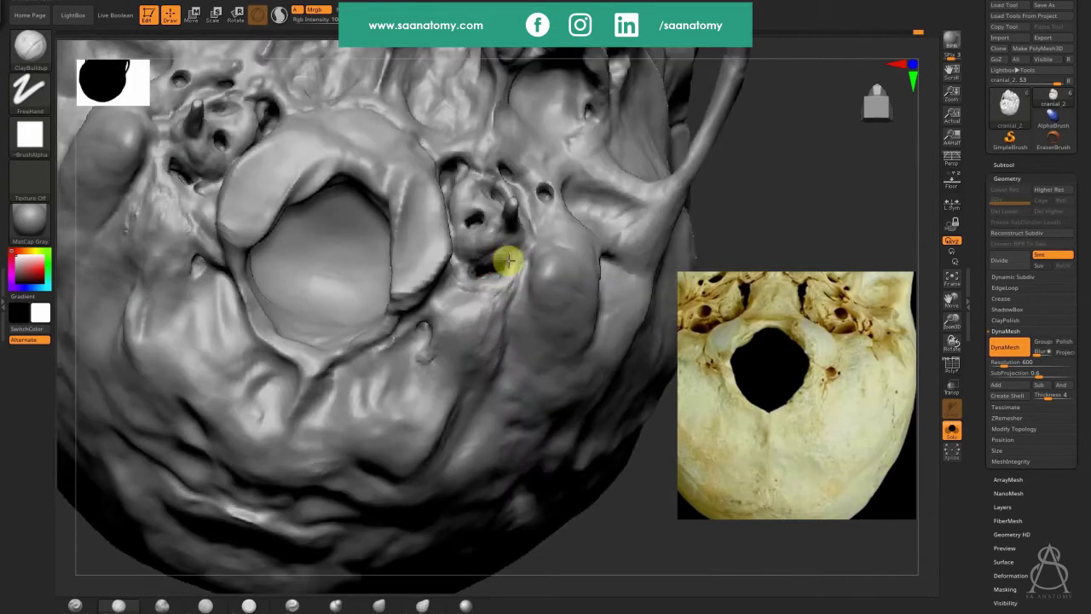
pyautogui.moveTo(510, 259); pyautogui.dragTo(512, 275)
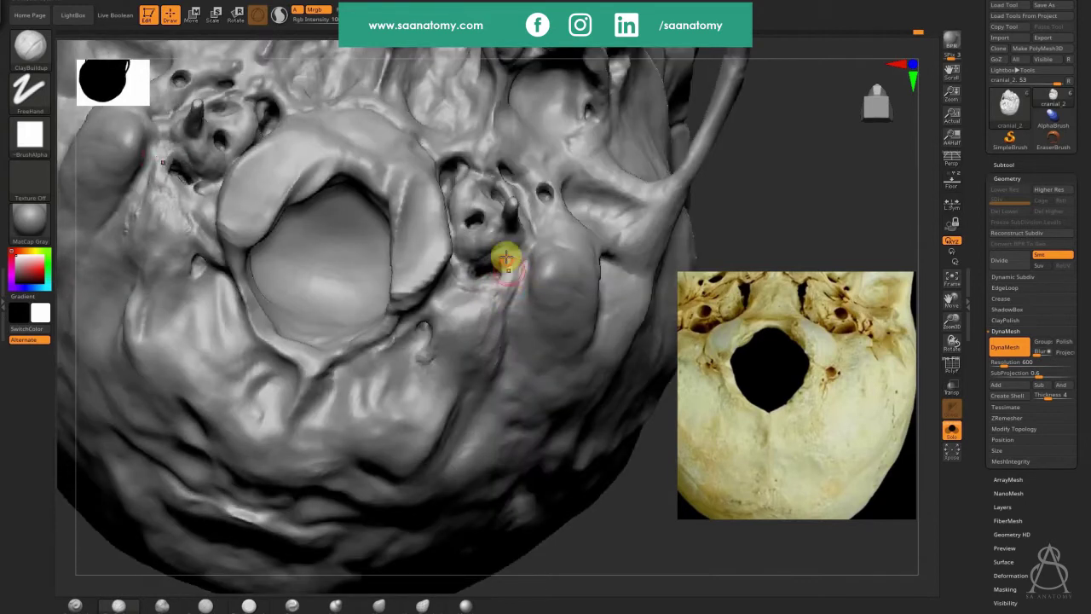
pyautogui.moveTo(543, 221)
pyautogui.mouseDown()
pyautogui.moveTo(521, 252)
pyautogui.moveTo(516, 298)
pyautogui.mouseUp()
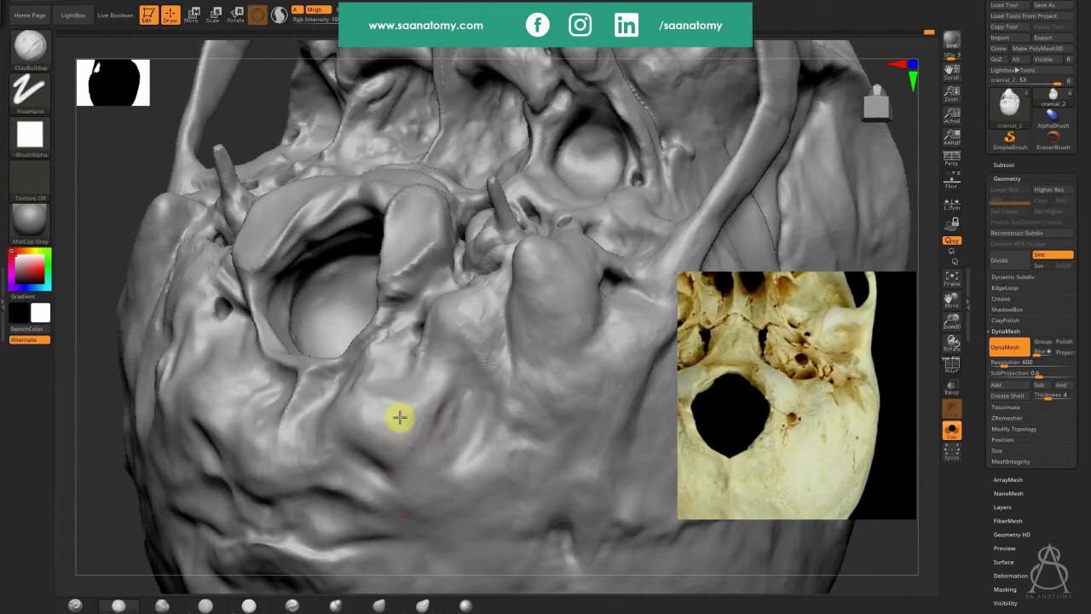
# Step: Roughen the occipital surface behind and beside the mastoid process with ClayBuildup strokes
pyautogui.moveTo(443, 391)
pyautogui.mouseDown()
pyautogui.moveTo(451, 460)
pyautogui.moveTo(480, 431)
pyautogui.moveTo(481, 452)
pyautogui.mouseUp()
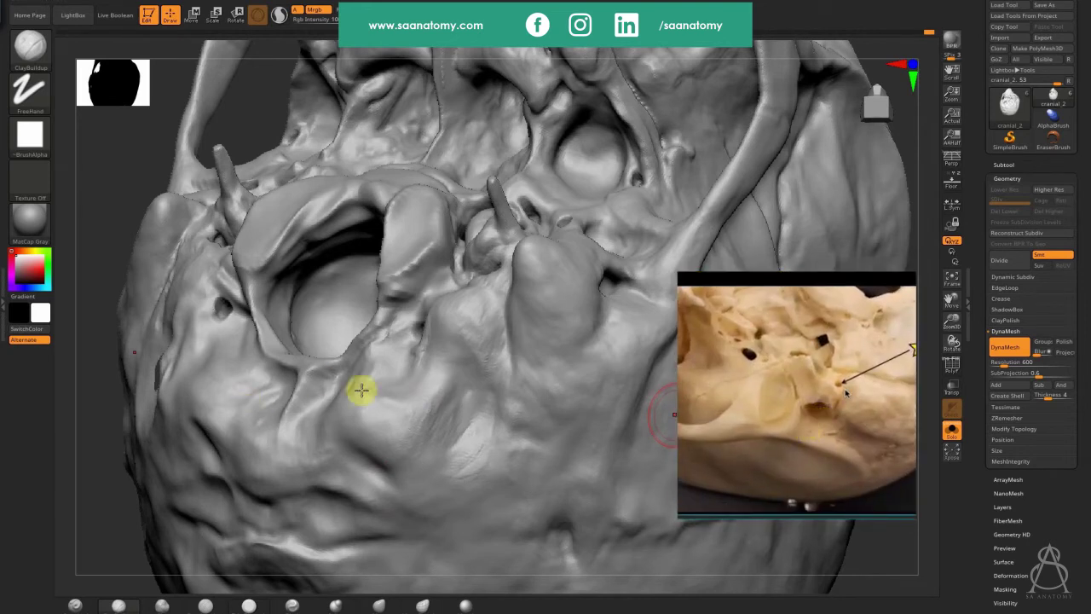
pyautogui.moveTo(454, 379); pyautogui.dragTo(429, 427, button='right')
pyautogui.moveTo(410, 464)
pyautogui.mouseDown(button='right')
pyautogui.moveTo(464, 439)
pyautogui.moveTo(358, 427)
pyautogui.moveTo(367, 446)
pyautogui.moveTo(282, 448)
pyautogui.moveTo(457, 540)
pyautogui.mouseUp(button='right')
pyautogui.moveTo(426, 430); pyautogui.dragTo(407, 506, button='right')
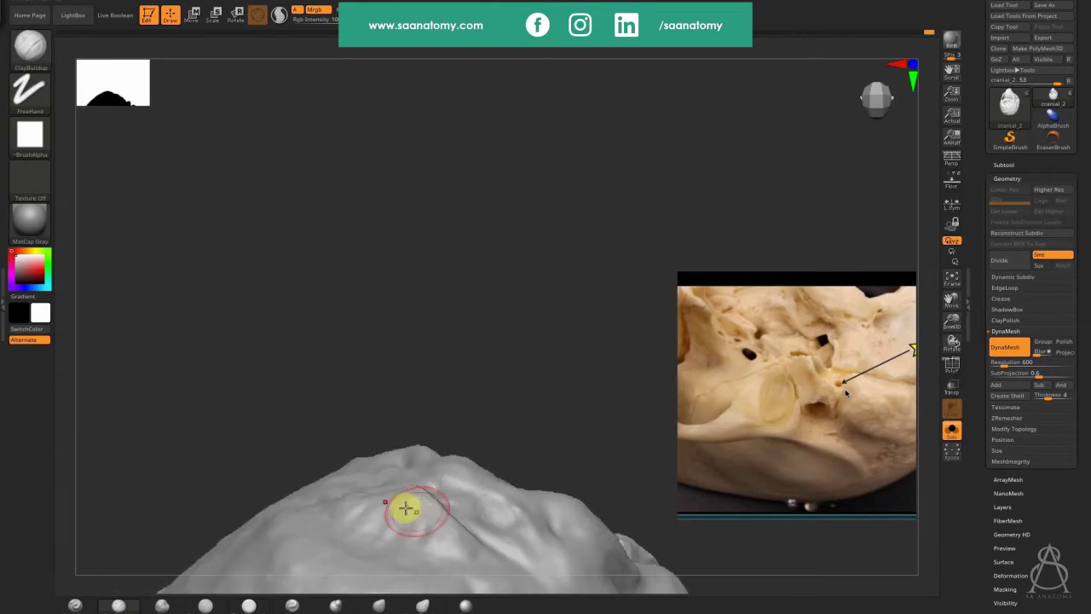
pyautogui.moveTo(465, 529); pyautogui.dragTo(387, 532, button='right')
pyautogui.moveTo(407, 473)
pyautogui.mouseDown(button='right')
pyautogui.moveTo(404, 490)
pyautogui.moveTo(386, 463)
pyautogui.moveTo(391, 485)
pyautogui.mouseUp(button='right')
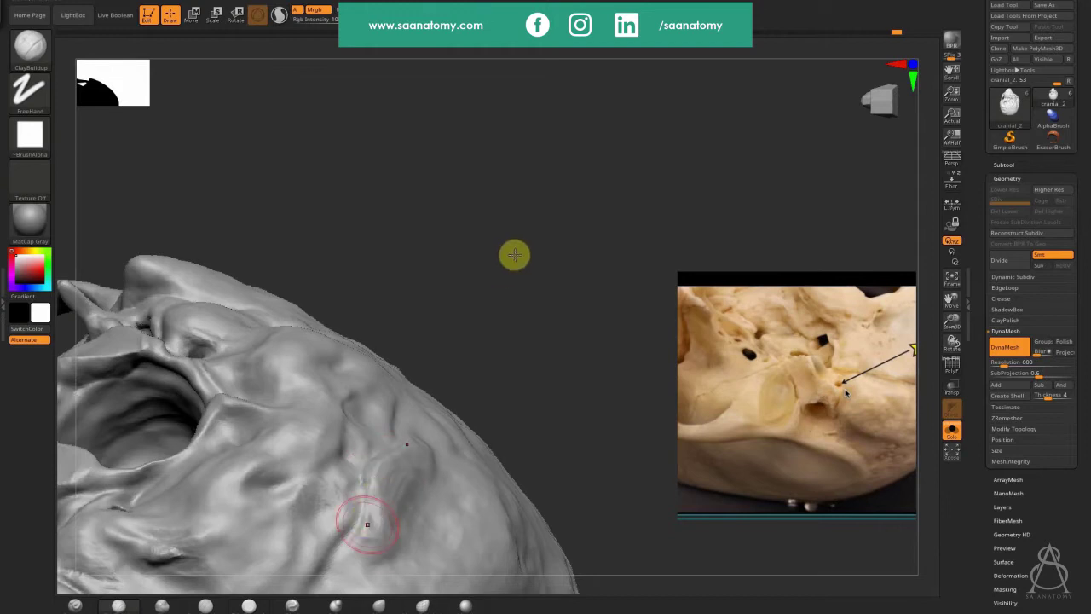
pyautogui.moveTo(514, 244)
pyautogui.mouseDown(button='right')
pyautogui.moveTo(346, 268)
pyautogui.moveTo(333, 294)
pyautogui.mouseUp(button='right')
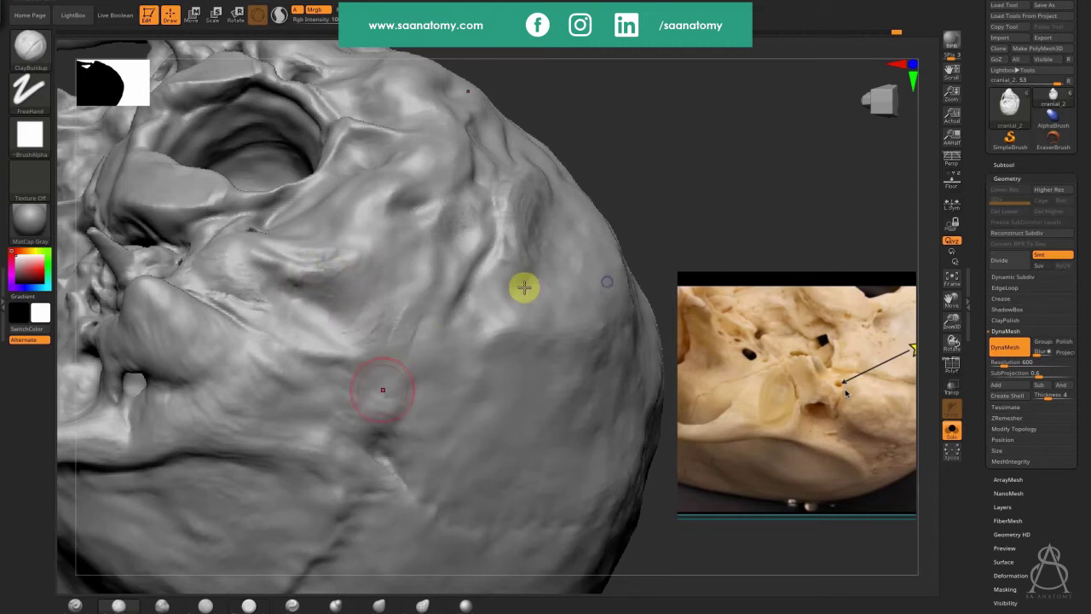
pyautogui.keyDown('alt'); pyautogui.moveTo(382, 389); pyautogui.dragTo(607, 282, button='right'); pyautogui.keyUp('alt')
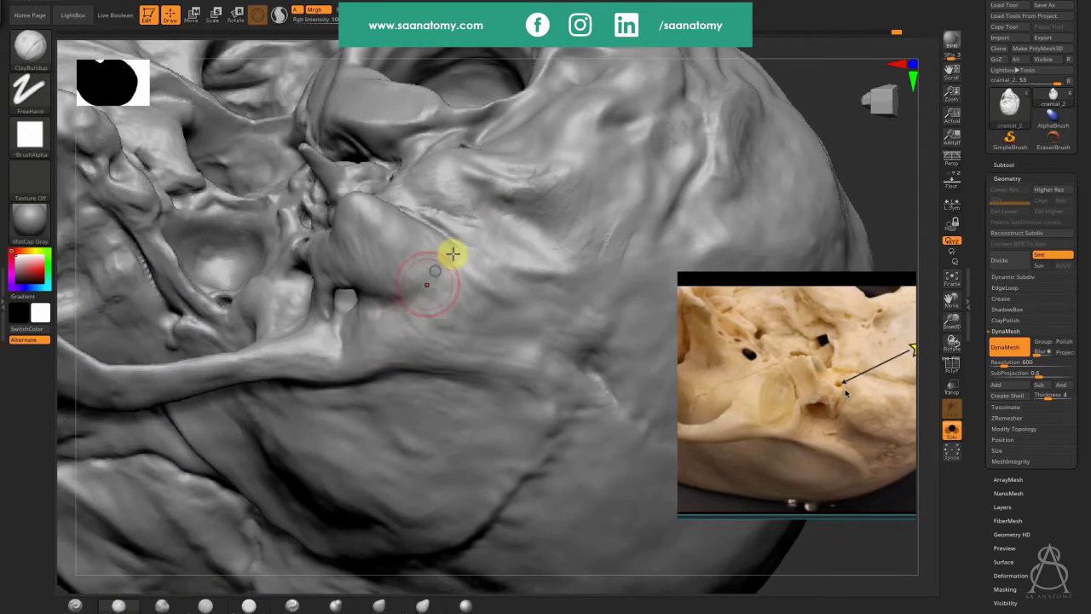
# Step: Sculpt fine ridged bone texture along the outer side of the mastoid process with ClayBuildup, following the side reference
pyautogui.moveTo(452, 254)
pyautogui.mouseDown(button='right')
pyautogui.moveTo(443, 264)
pyautogui.moveTo(355, 248)
pyautogui.moveTo(371, 247)
pyautogui.moveTo(371, 233)
pyautogui.moveTo(387, 246)
pyautogui.mouseUp(button='right')
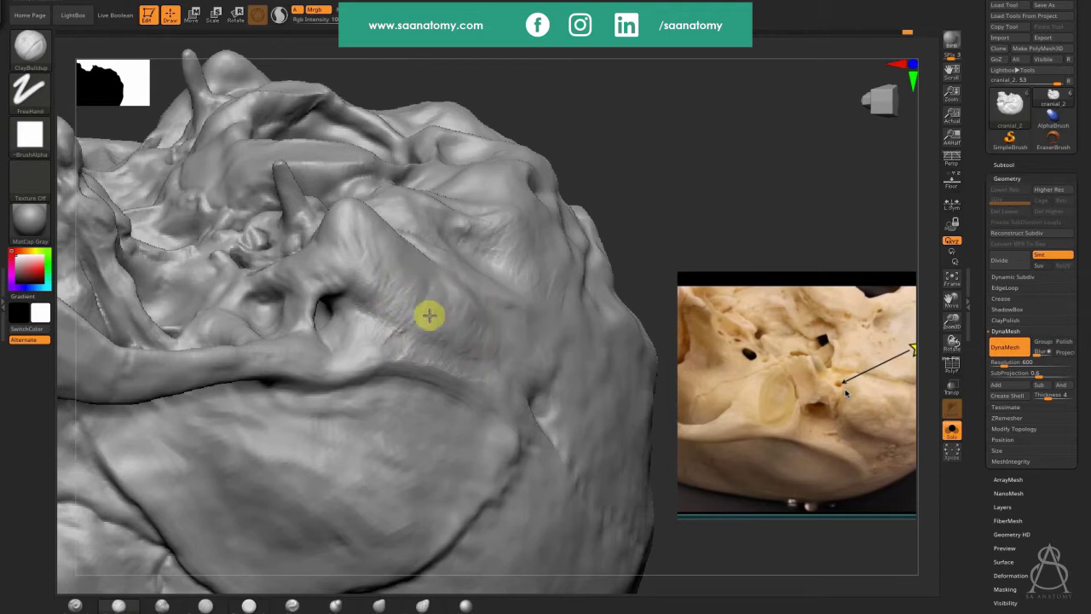
pyautogui.click(516, 341)
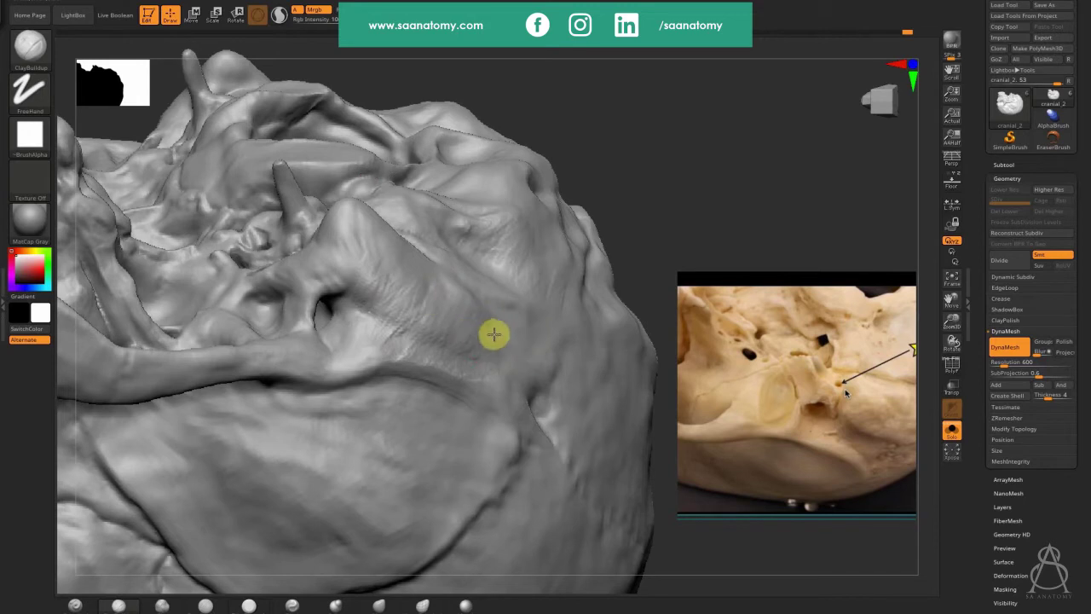
pyautogui.click(341, 276)
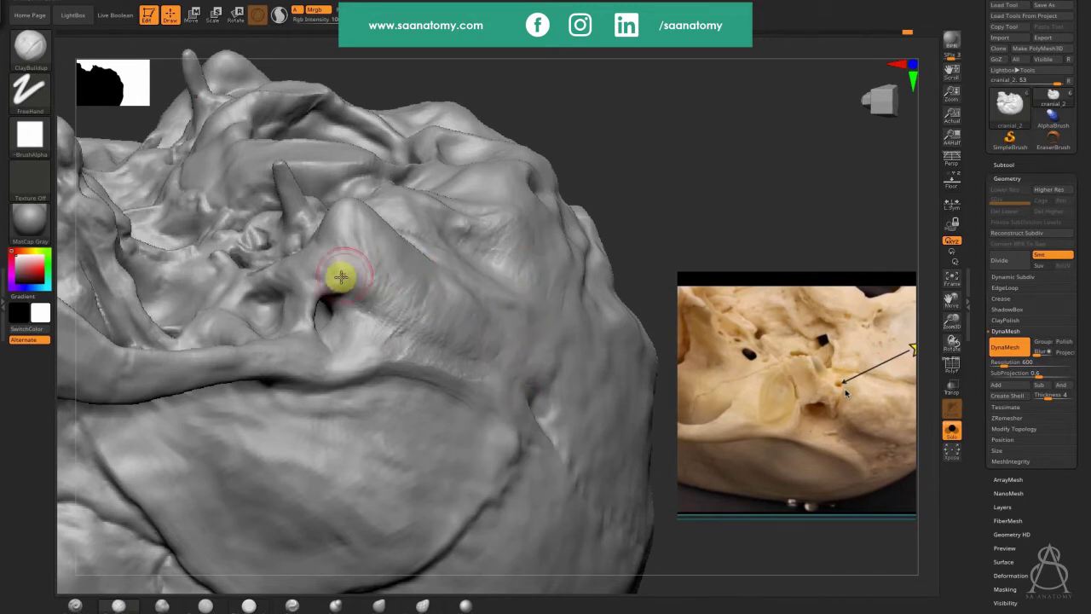
pyautogui.moveTo(361, 310); pyautogui.dragTo(370, 312, button='right')
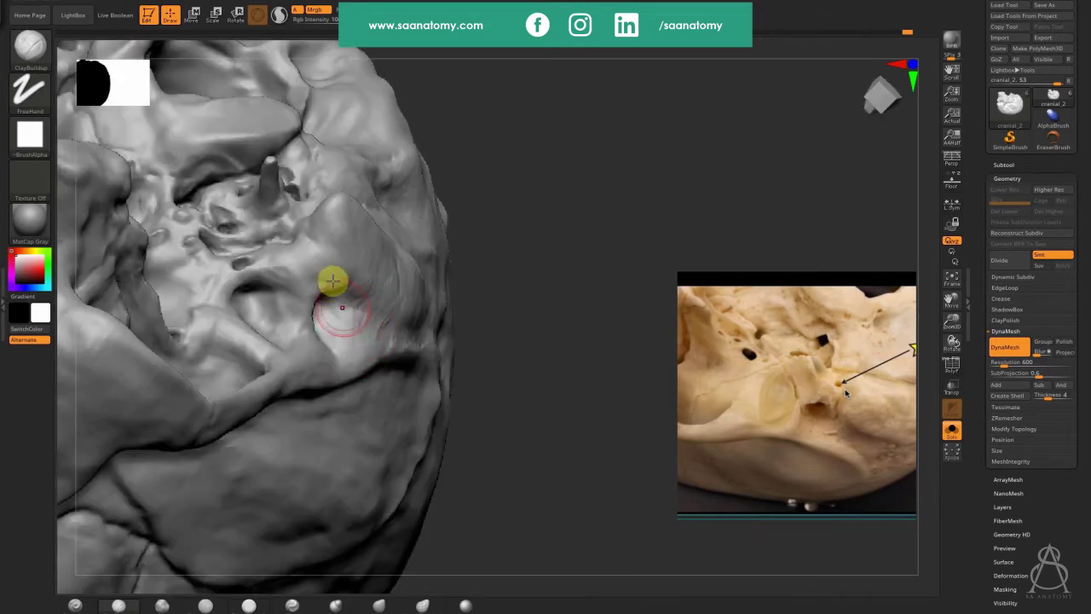
pyautogui.moveTo(333, 281)
pyautogui.mouseDown(button='right')
pyautogui.moveTo(305, 213)
pyautogui.moveTo(297, 224)
pyautogui.moveTo(324, 272)
pyautogui.mouseUp(button='right')
pyautogui.moveTo(340, 316); pyautogui.dragTo(293, 267, button='right')
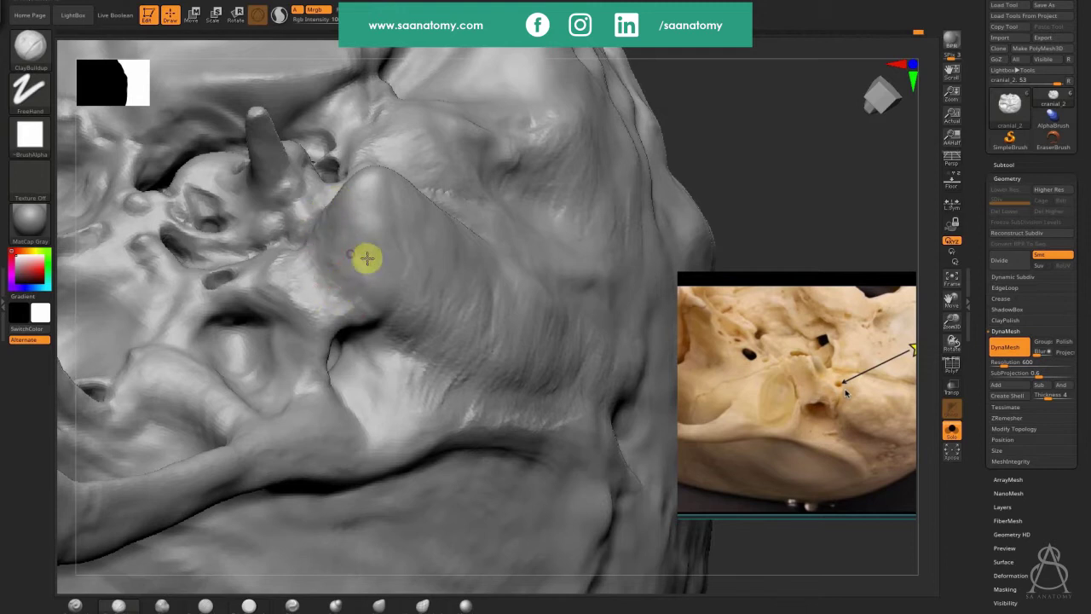
# Step: Build up and roughen the bone between the ear canal opening and the mastoid process with ClayBuildup
pyautogui.moveTo(385, 294)
pyautogui.mouseDown()
pyautogui.moveTo(357, 316)
pyautogui.moveTo(399, 320)
pyautogui.moveTo(390, 296)
pyautogui.moveTo(392, 346)
pyautogui.mouseUp()
pyautogui.moveTo(392, 346); pyautogui.dragTo(367, 335, button='right')
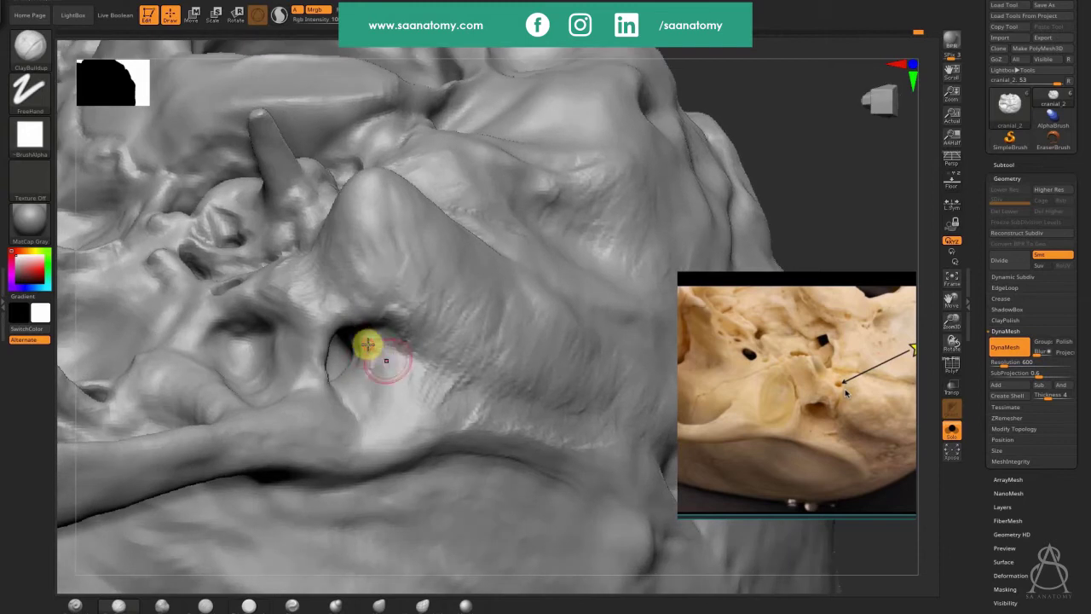
pyautogui.moveTo(363, 342); pyautogui.dragTo(403, 379)
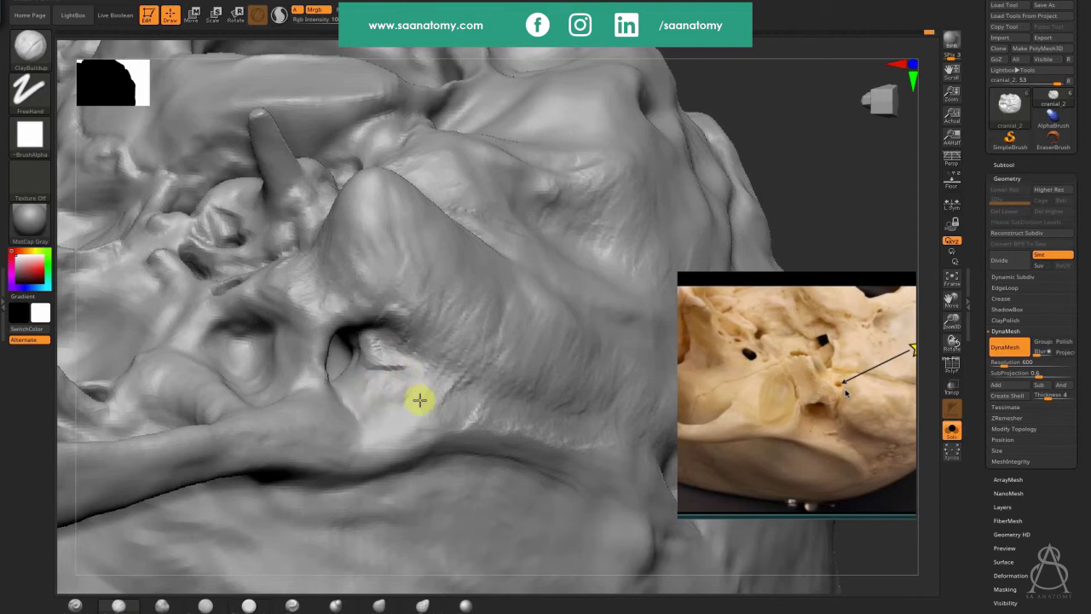
pyautogui.moveTo(402, 316)
pyautogui.mouseDown()
pyautogui.moveTo(429, 358)
pyautogui.moveTo(436, 331)
pyautogui.moveTo(454, 372)
pyautogui.moveTo(500, 375)
pyautogui.moveTo(485, 332)
pyautogui.moveTo(486, 361)
pyautogui.moveTo(500, 321)
pyautogui.moveTo(465, 370)
pyautogui.moveTo(487, 380)
pyautogui.moveTo(534, 363)
pyautogui.moveTo(546, 392)
pyautogui.moveTo(560, 373)
pyautogui.moveTo(514, 329)
pyautogui.moveTo(441, 356)
pyautogui.moveTo(448, 370)
pyautogui.moveTo(485, 328)
pyautogui.moveTo(457, 370)
pyautogui.moveTo(513, 341)
pyautogui.moveTo(494, 329)
pyautogui.moveTo(489, 361)
pyautogui.moveTo(475, 277)
pyautogui.moveTo(394, 364)
pyautogui.mouseUp()
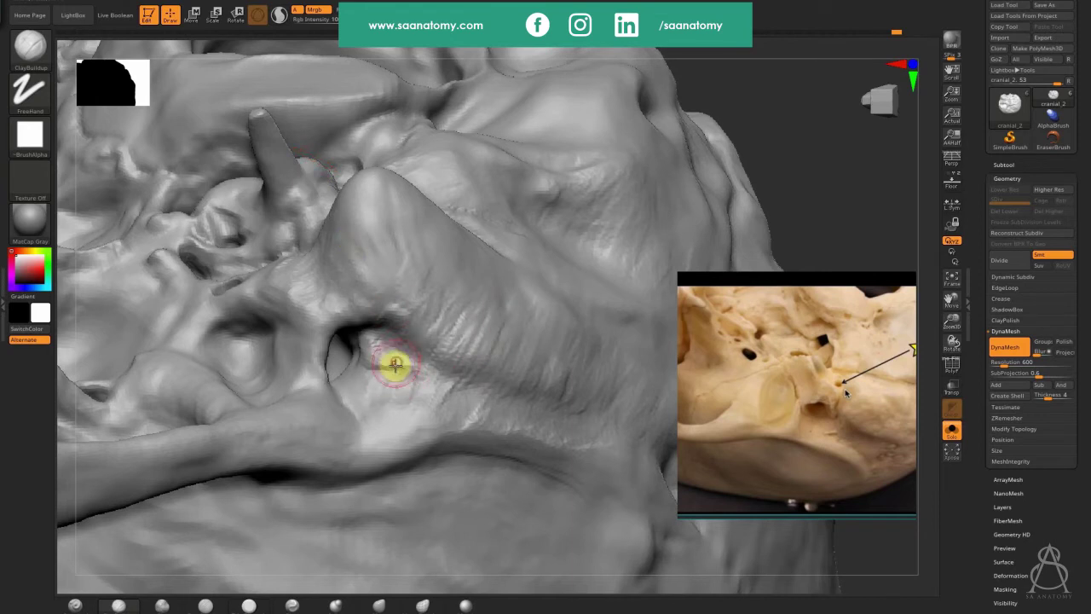
pyautogui.click(350, 307)
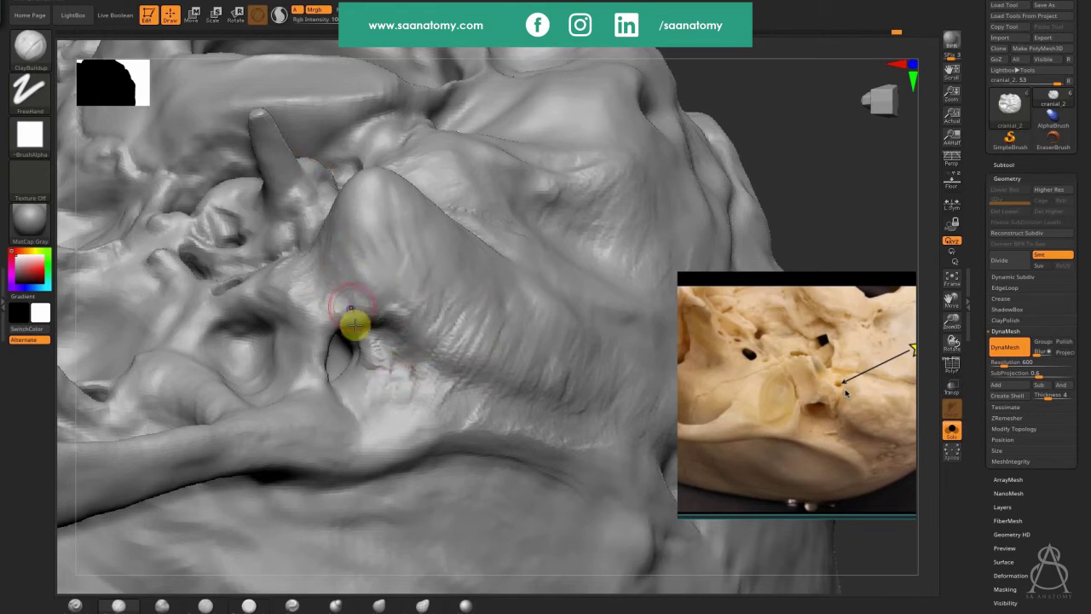
# Step: Carve a small round foramen between the styloid and mastoid processes with a resized ClayBuildup brush and update the DynaMesh
pyautogui.moveTo(364, 205); pyautogui.dragTo(378, 241, button='right')
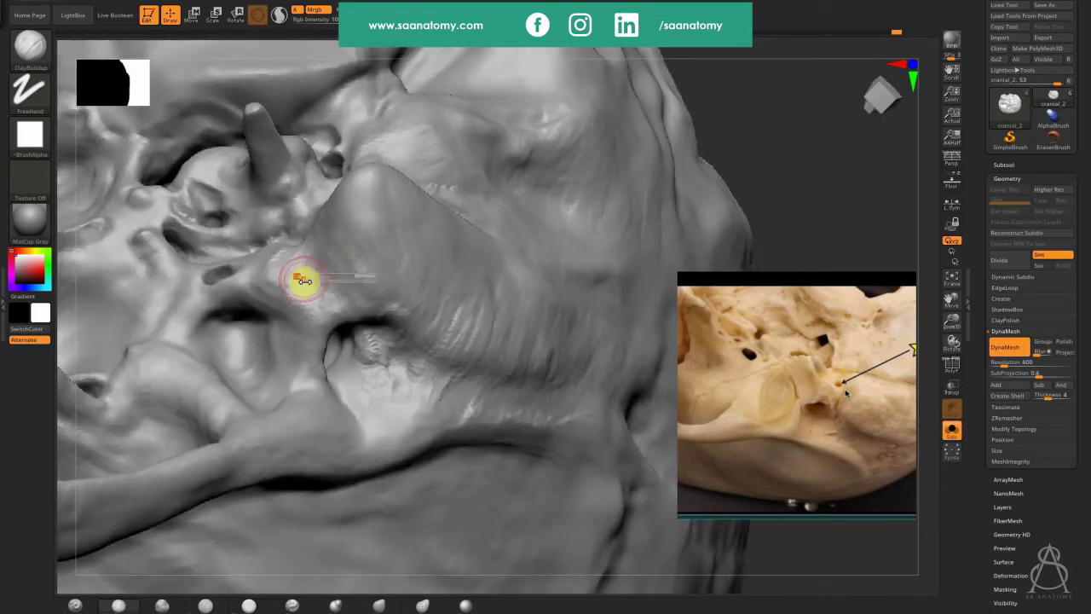
pyautogui.press('ctrl')
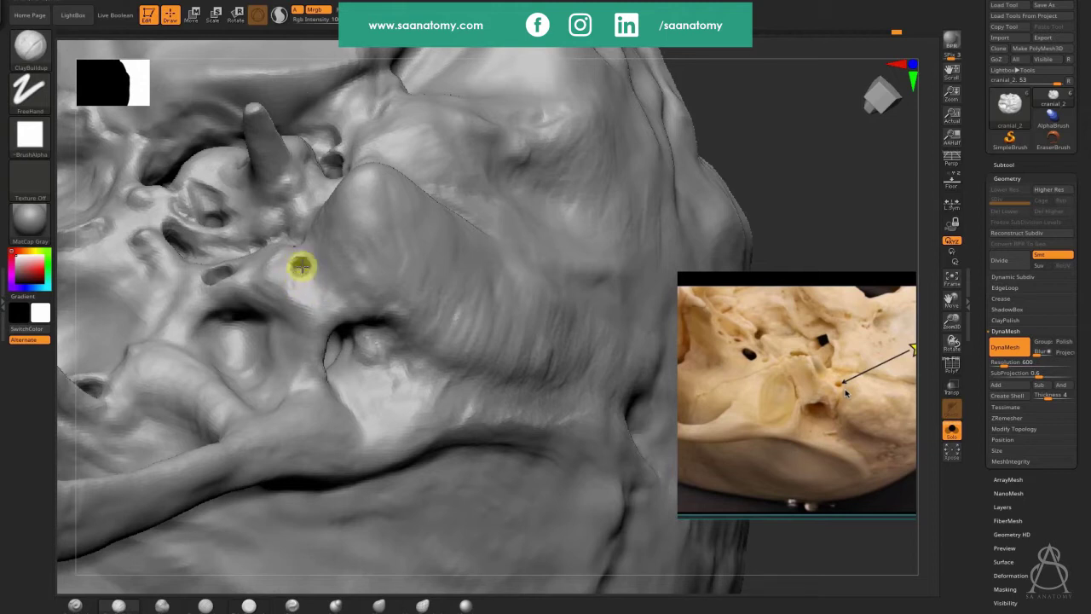
pyautogui.press('ctrl')
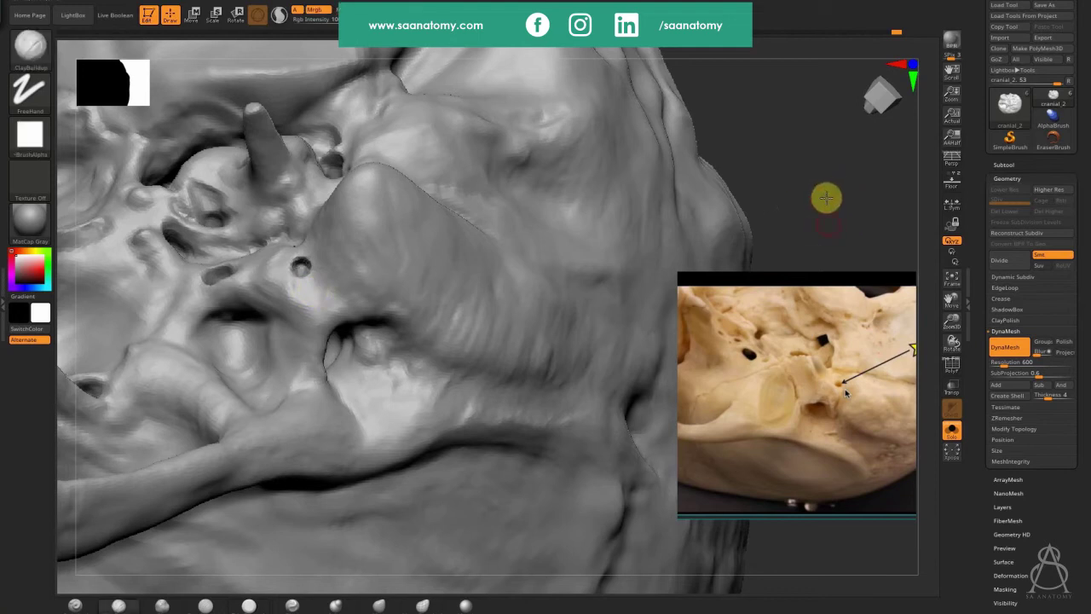
pyautogui.keyDown('alt'); pyautogui.moveTo(828, 223); pyautogui.dragTo(826, 198); pyautogui.keyUp('alt')
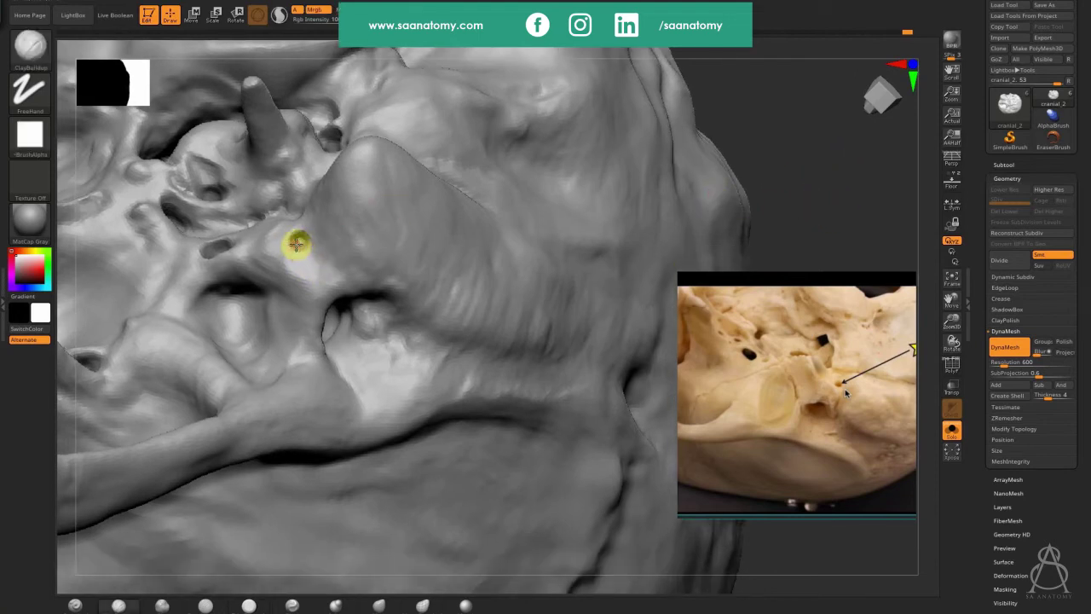
pyautogui.press('ctrl')
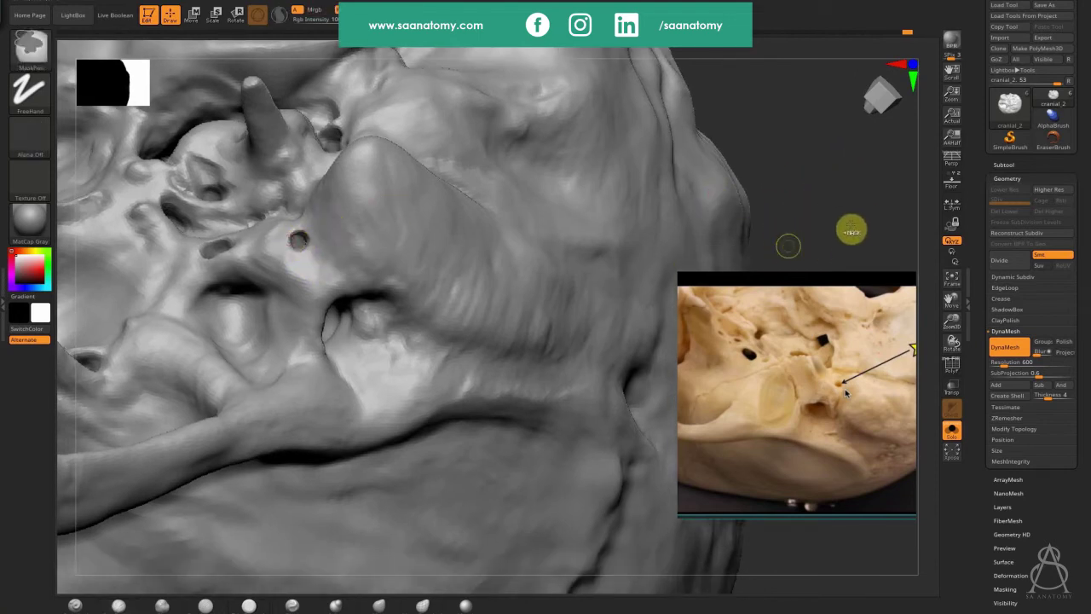
# Step: Examine the underside and back of the skull against the occipital bone reference, focusing on the area beside the foramen magnum
pyautogui.keyDown('ctrl'); pyautogui.moveTo(585, 235); pyautogui.dragTo(602, 185, button='right'); pyautogui.keyUp('ctrl')
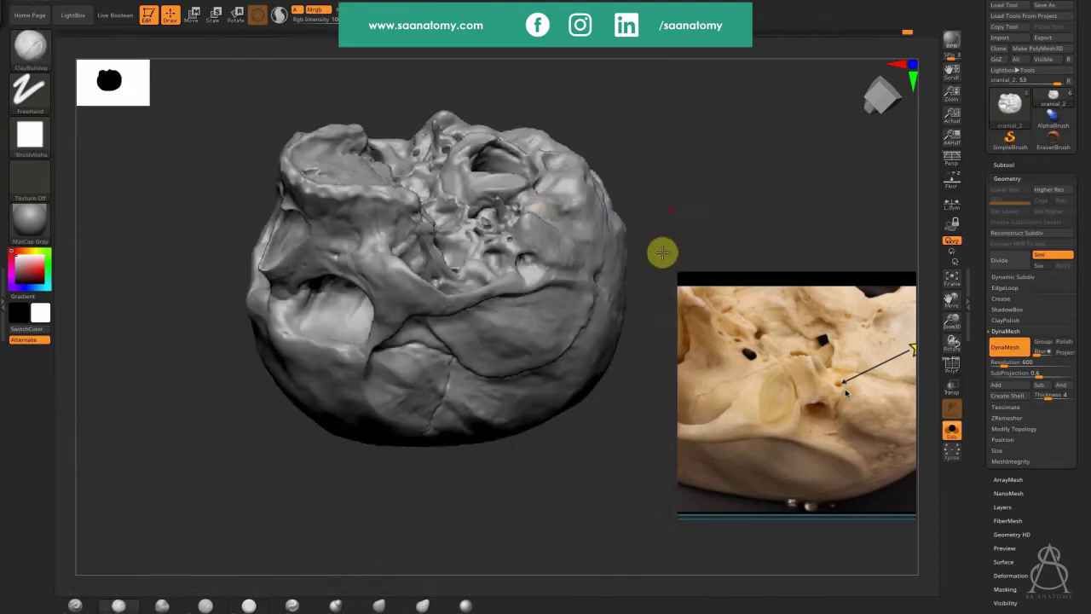
pyautogui.moveTo(662, 248); pyautogui.dragTo(731, 175)
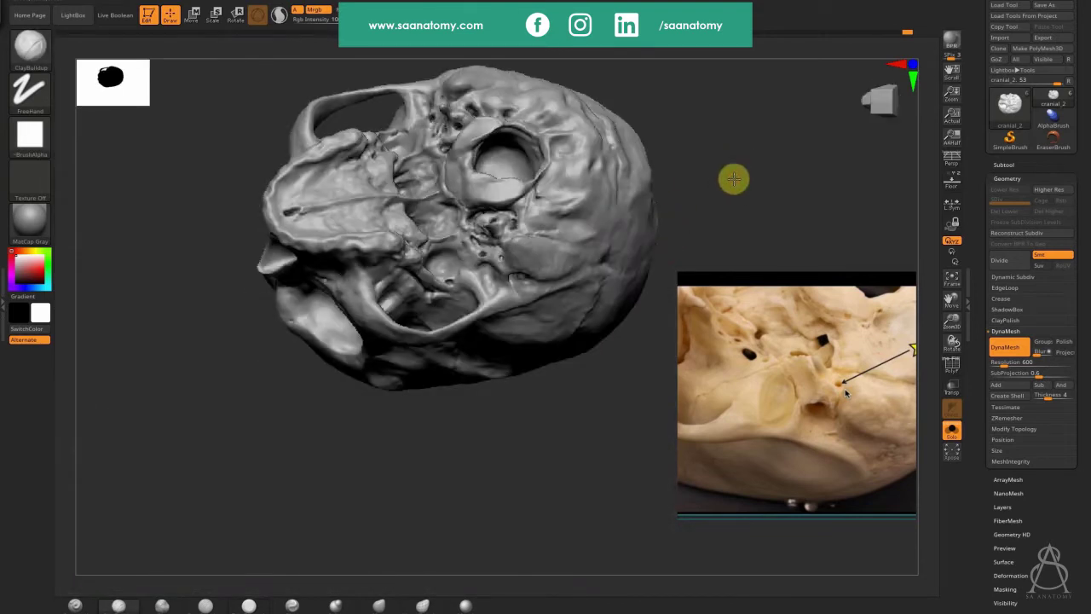
pyautogui.moveTo(740, 212); pyautogui.dragTo(789, 168)
pyautogui.moveTo(784, 112); pyautogui.dragTo(806, 429)
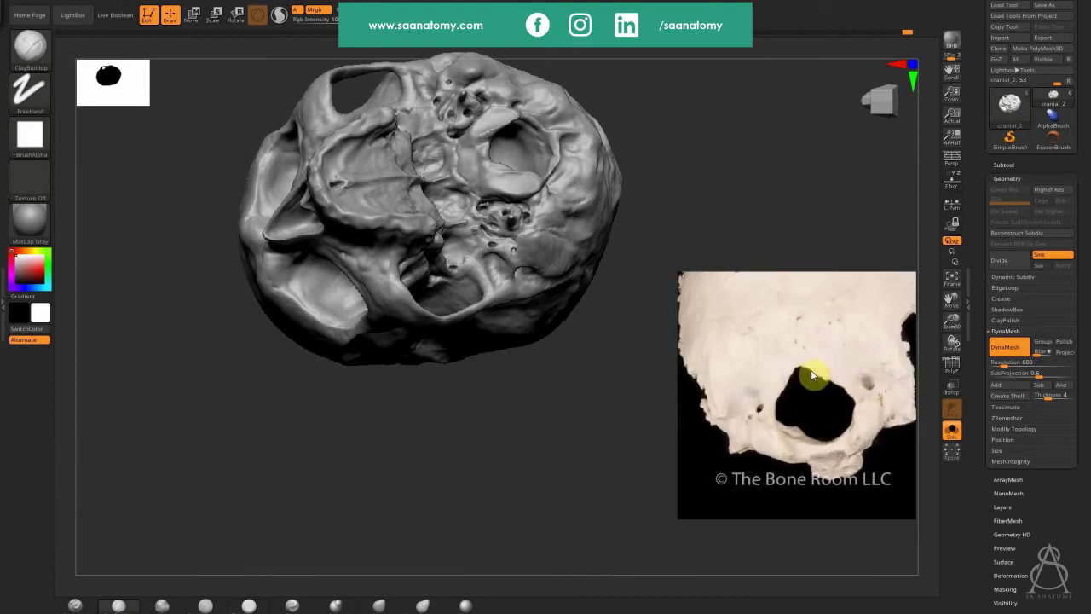
pyautogui.moveTo(336, 446); pyautogui.dragTo(735, 390)
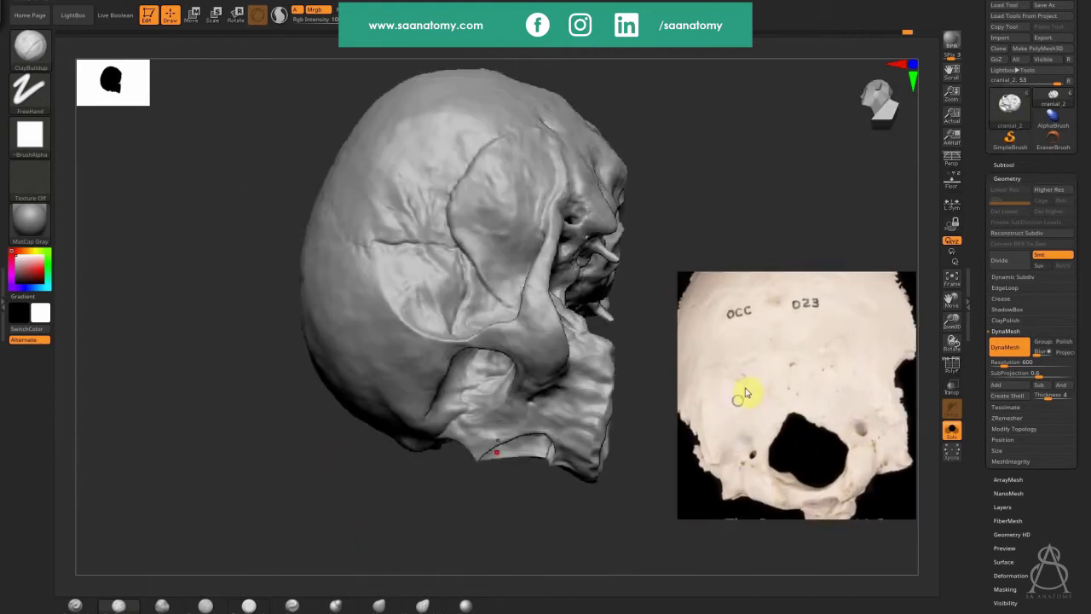
pyautogui.moveTo(687, 204); pyautogui.dragTo(628, 350)
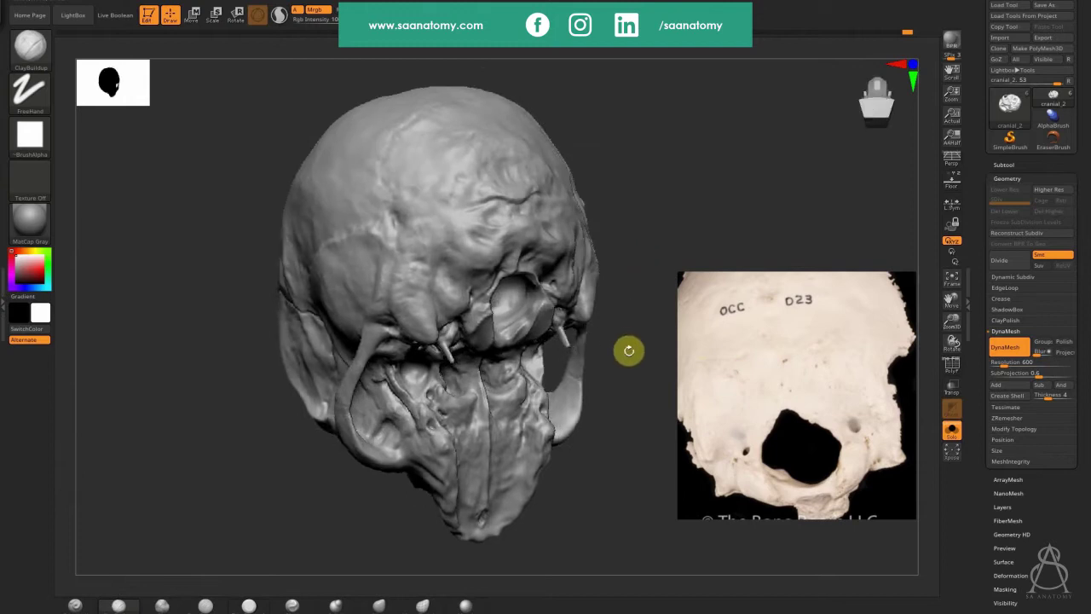
pyautogui.moveTo(614, 492); pyautogui.dragTo(517, 358)
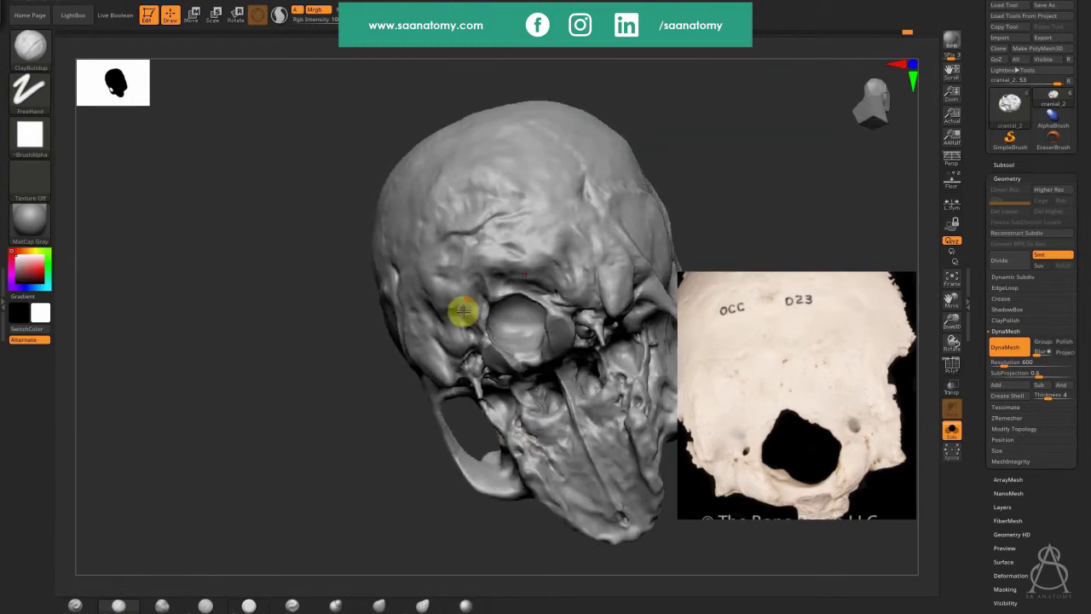
pyautogui.keyDown('ctrl'); pyautogui.moveTo(794, 223); pyautogui.dragTo(840, 207, button='right'); pyautogui.keyUp('ctrl')
pyautogui.keyDown('ctrl'); pyautogui.moveTo(645, 340); pyautogui.dragTo(496, 409, button='right'); pyautogui.keyUp('ctrl')
pyautogui.moveTo(467, 307); pyautogui.dragTo(482, 383, button='right')
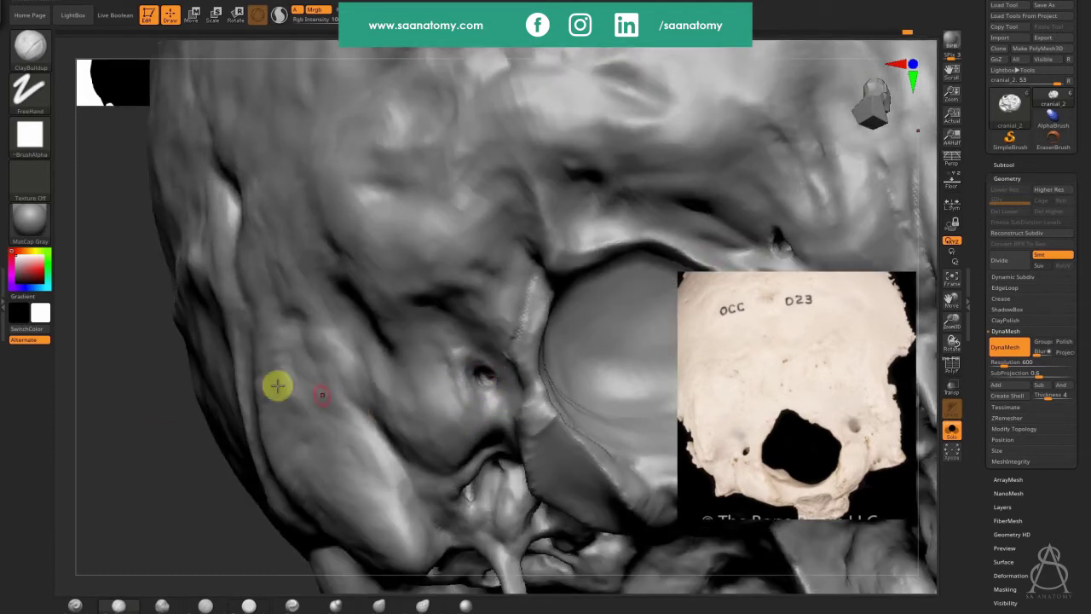
# Step: Deepen and clean up the small round foramen beside the foramen magnum with ClayBuildup, following the occipital reference, and update the DynaMesh
pyautogui.moveTo(190, 414)
pyautogui.keyDown('ctrl'); pyautogui.mouseDown()
pyautogui.moveTo(161, 392)
pyautogui.moveTo(148, 449)
pyautogui.mouseUp(); pyautogui.keyUp('ctrl')
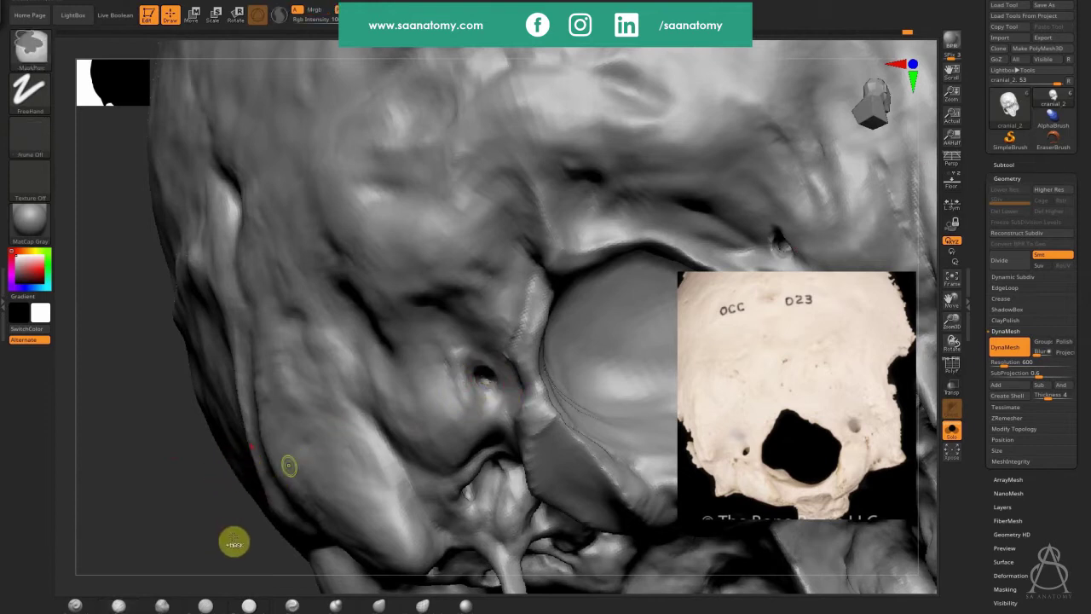
pyautogui.keyDown('ctrl'); pyautogui.moveTo(234, 543); pyautogui.dragTo(238, 539); pyautogui.keyUp('ctrl')
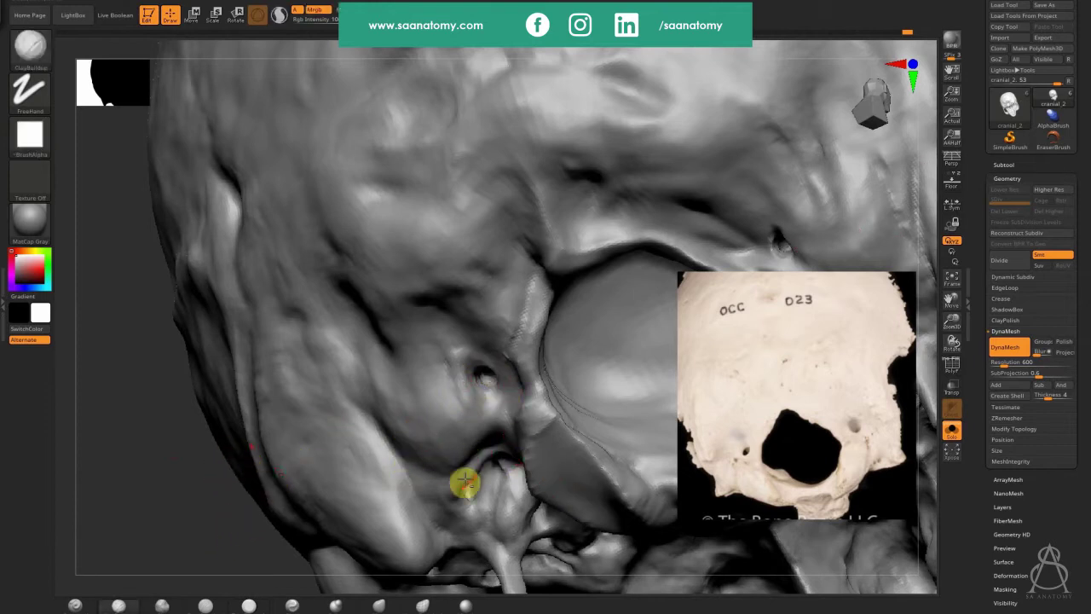
pyautogui.moveTo(476, 334); pyautogui.dragTo(485, 372, button='right')
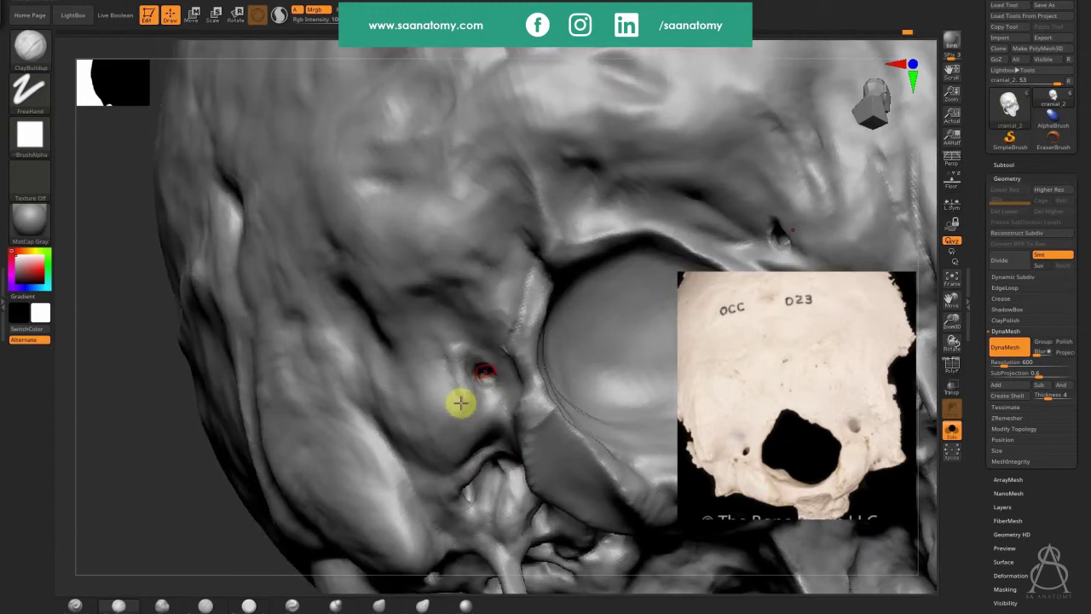
pyautogui.keyDown('ctrl'); pyautogui.moveTo(460, 402); pyautogui.dragTo(487, 380, button='right'); pyautogui.keyUp('ctrl')
pyautogui.moveTo(486, 380); pyautogui.dragTo(501, 360)
pyautogui.moveTo(494, 348); pyautogui.dragTo(486, 363, button='right')
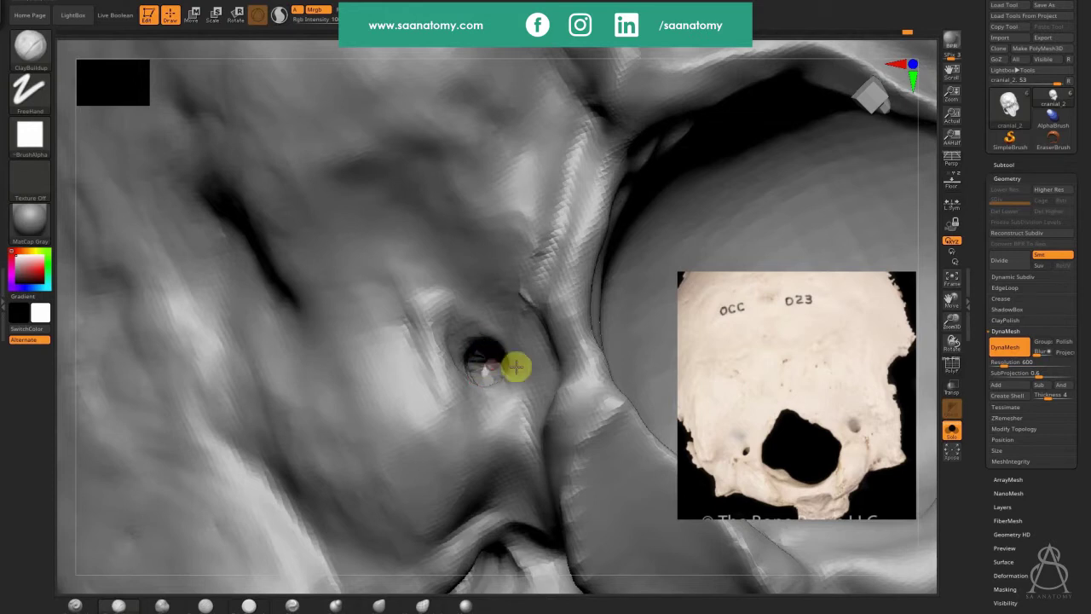
pyautogui.keyDown('ctrl'); pyautogui.moveTo(224, 369); pyautogui.dragTo(212, 368, button='right'); pyautogui.keyUp('ctrl')
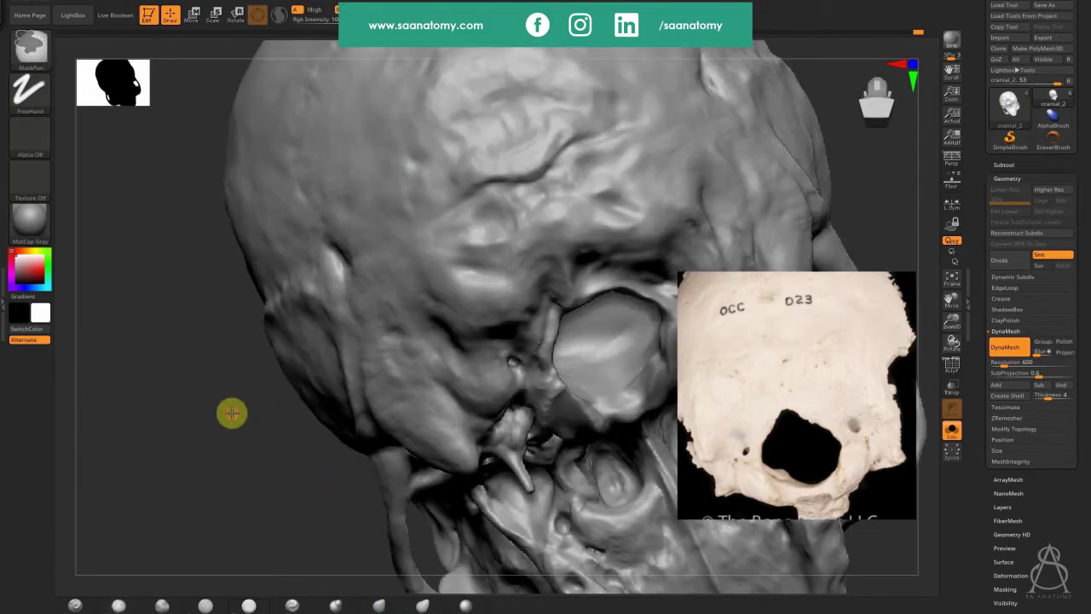
pyautogui.keyDown('ctrl'); pyautogui.moveTo(232, 414); pyautogui.dragTo(244, 474); pyautogui.keyUp('ctrl')
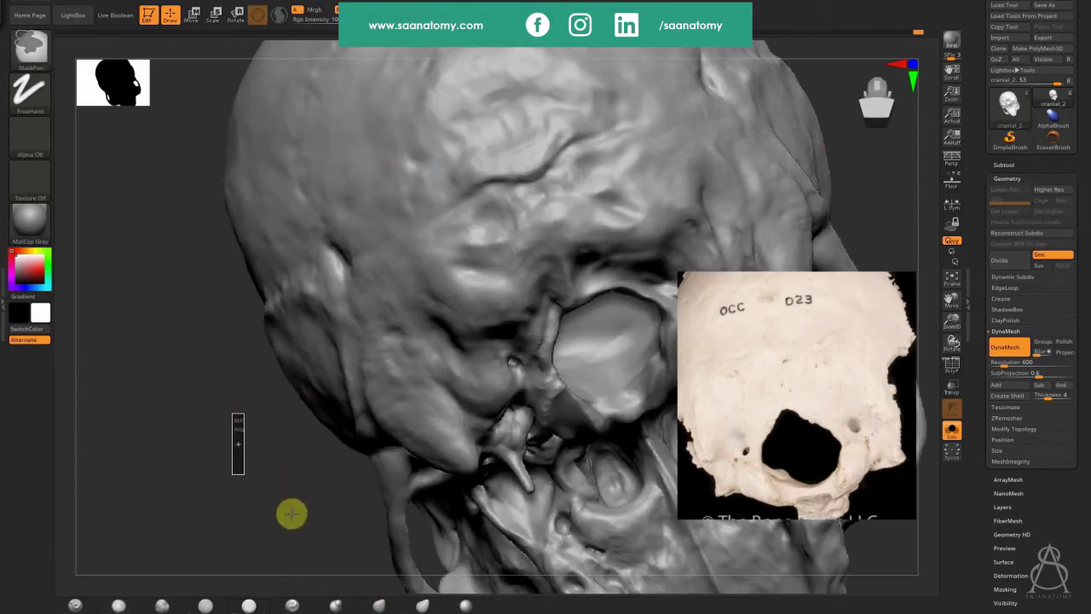
pyautogui.press('ctrl')
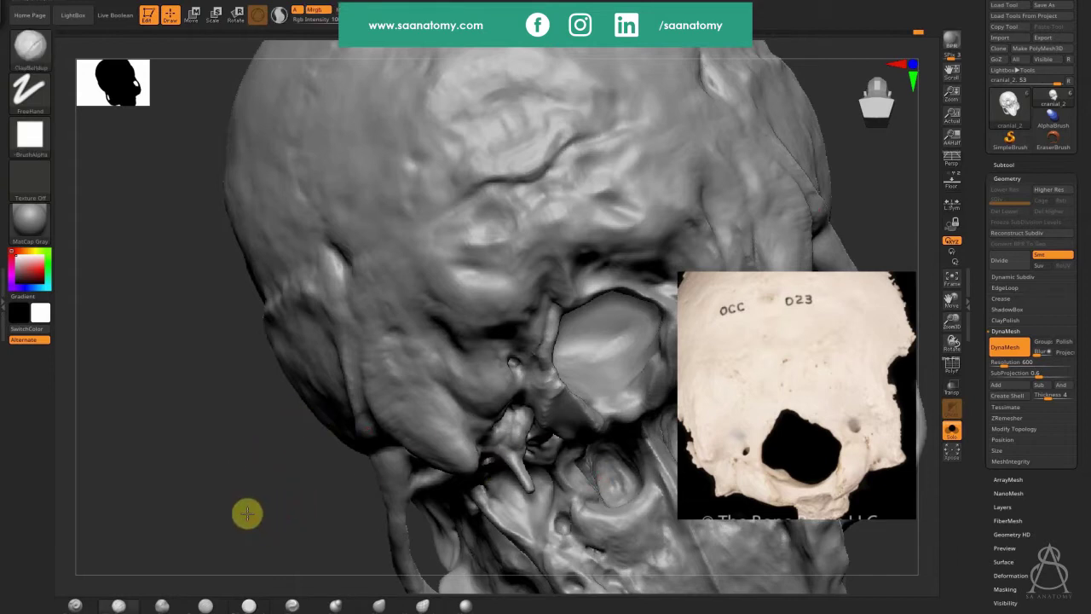
# Step: Check the skull's proportions from the front and side, and adjust the mastoid process area with a resized Move Topological brush
pyautogui.moveTo(253, 449); pyautogui.dragTo(264, 483)
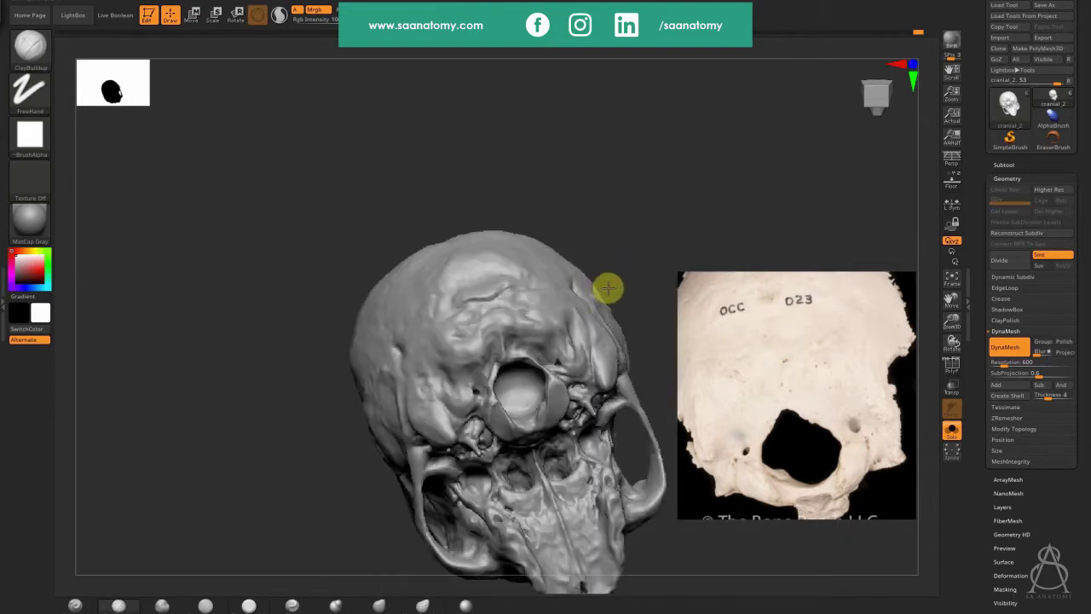
pyautogui.moveTo(608, 288); pyautogui.dragTo(715, 227)
pyautogui.moveTo(516, 529)
pyautogui.mouseDown()
pyautogui.moveTo(489, 483)
pyautogui.moveTo(506, 503)
pyautogui.mouseUp()
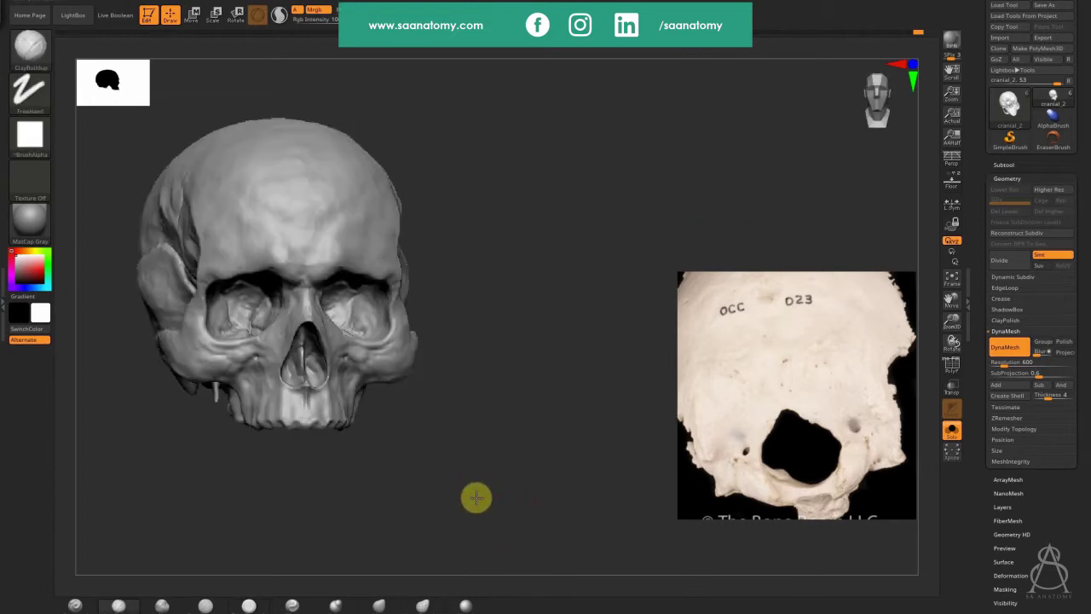
pyautogui.moveTo(475, 497); pyautogui.dragTo(490, 410)
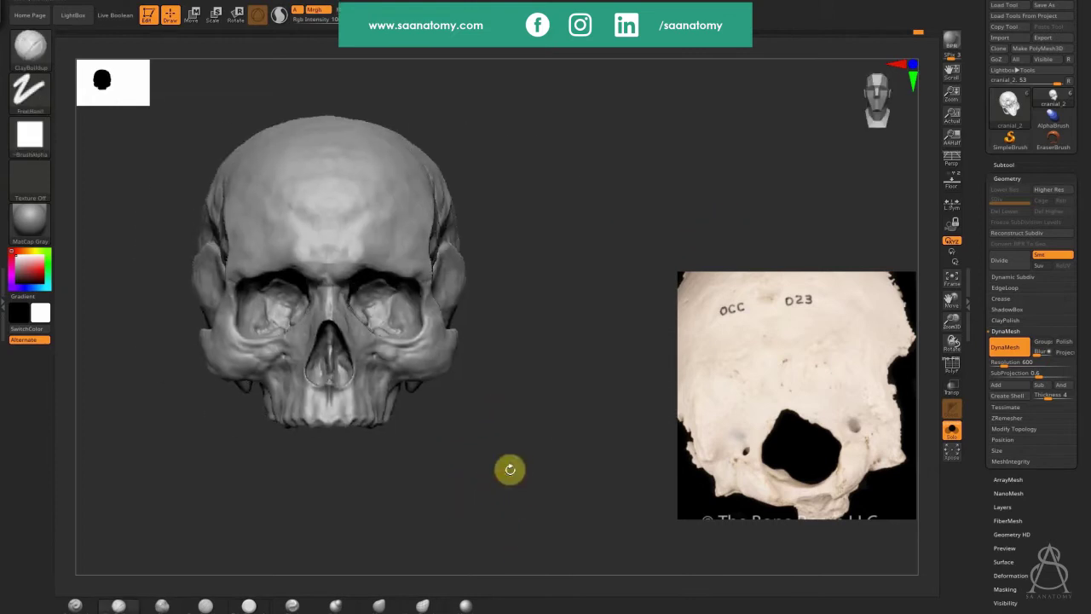
pyautogui.moveTo(477, 467); pyautogui.dragTo(439, 441)
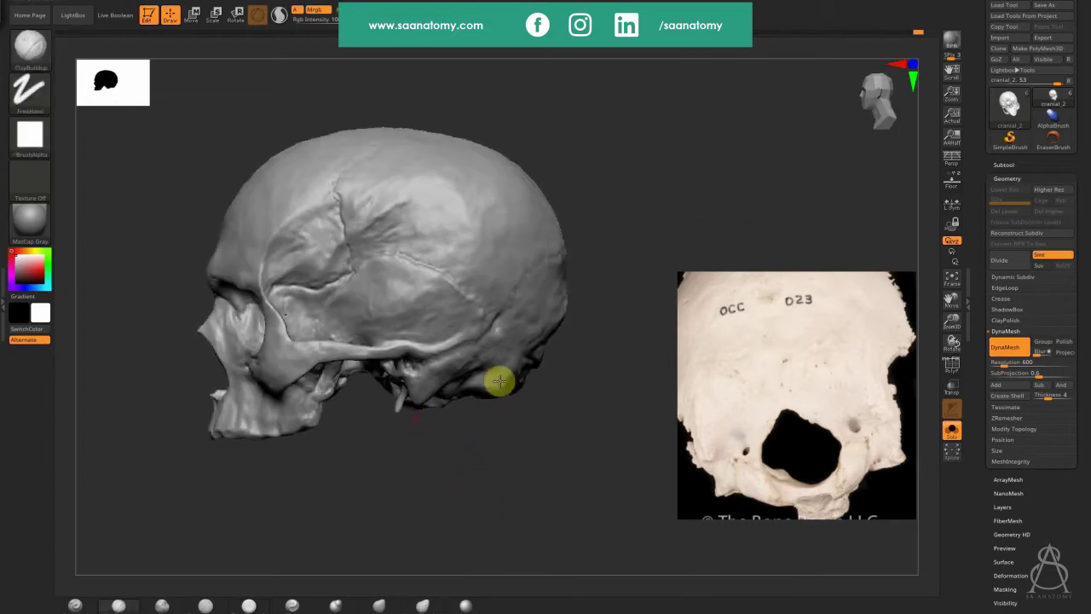
pyautogui.moveTo(499, 380); pyautogui.dragTo(646, 331)
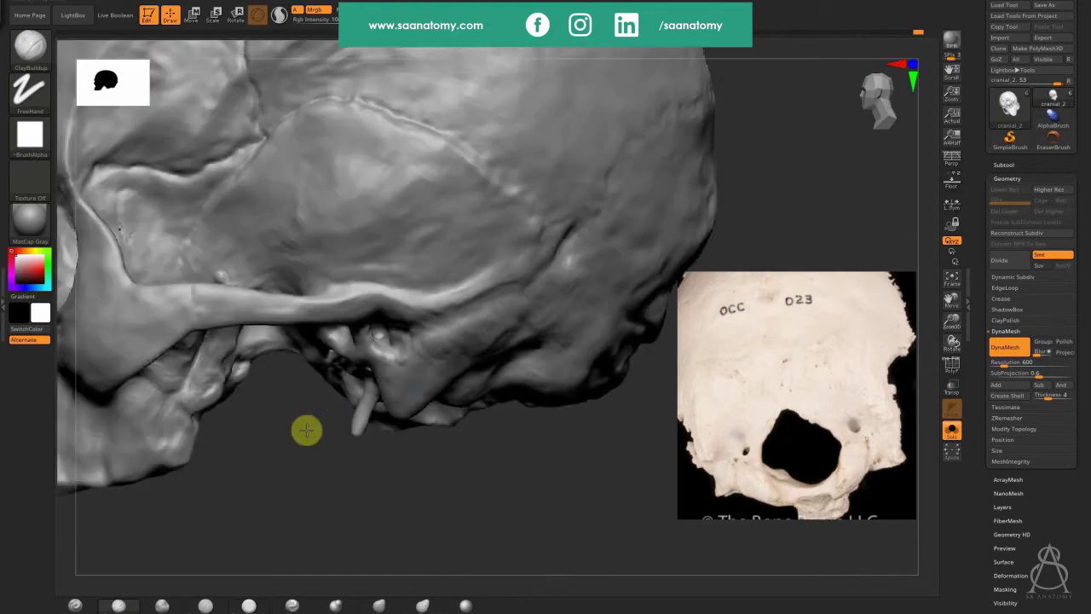
pyautogui.moveTo(304, 429); pyautogui.dragTo(414, 393)
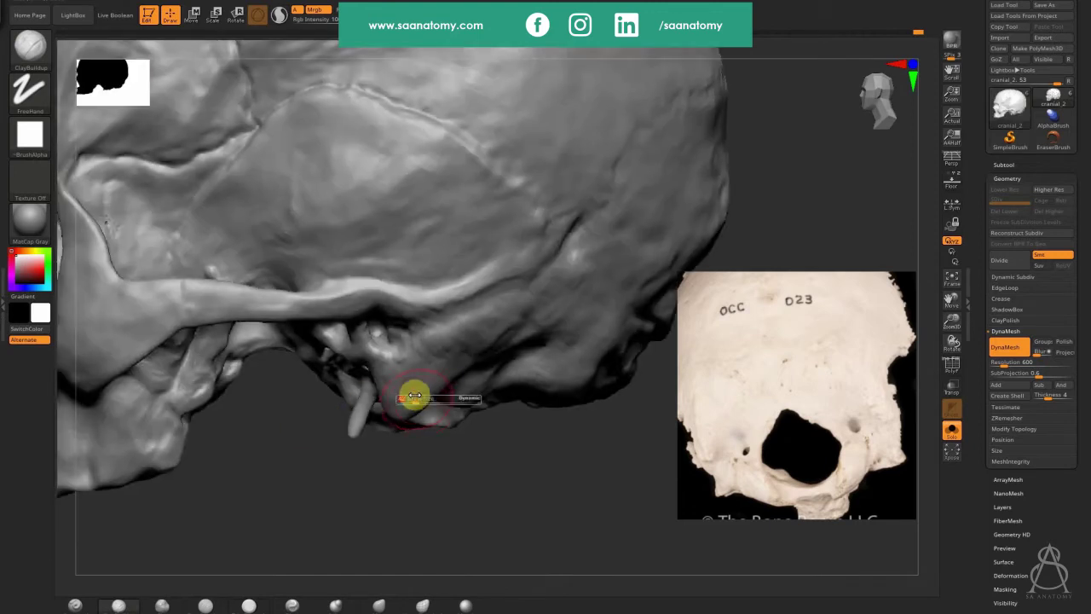
pyautogui.press('b')
pyautogui.press('m')
pyautogui.press('t')
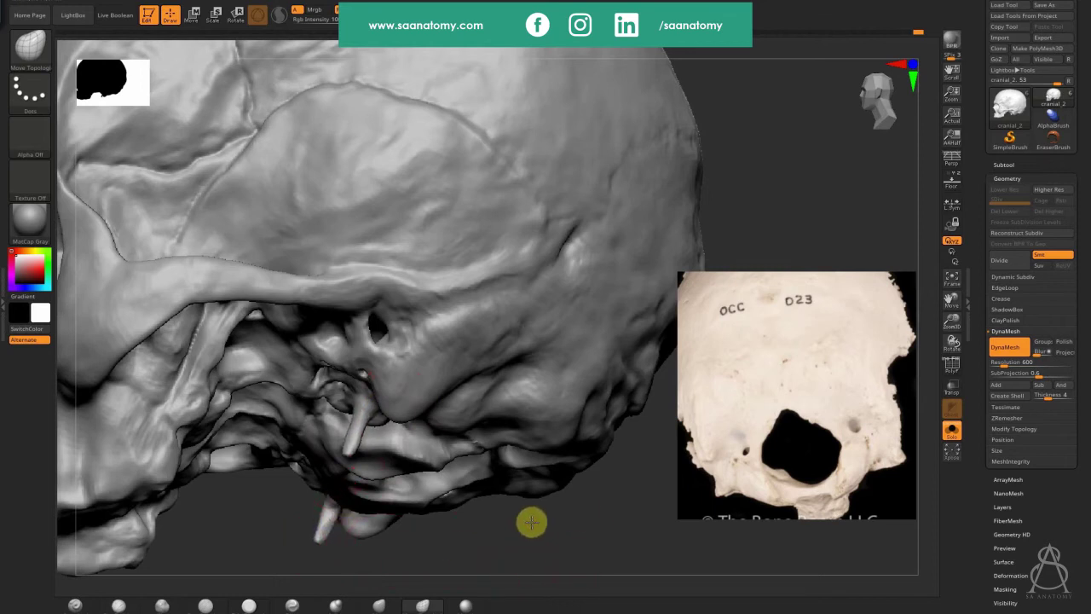
pyautogui.moveTo(531, 522); pyautogui.dragTo(610, 492)
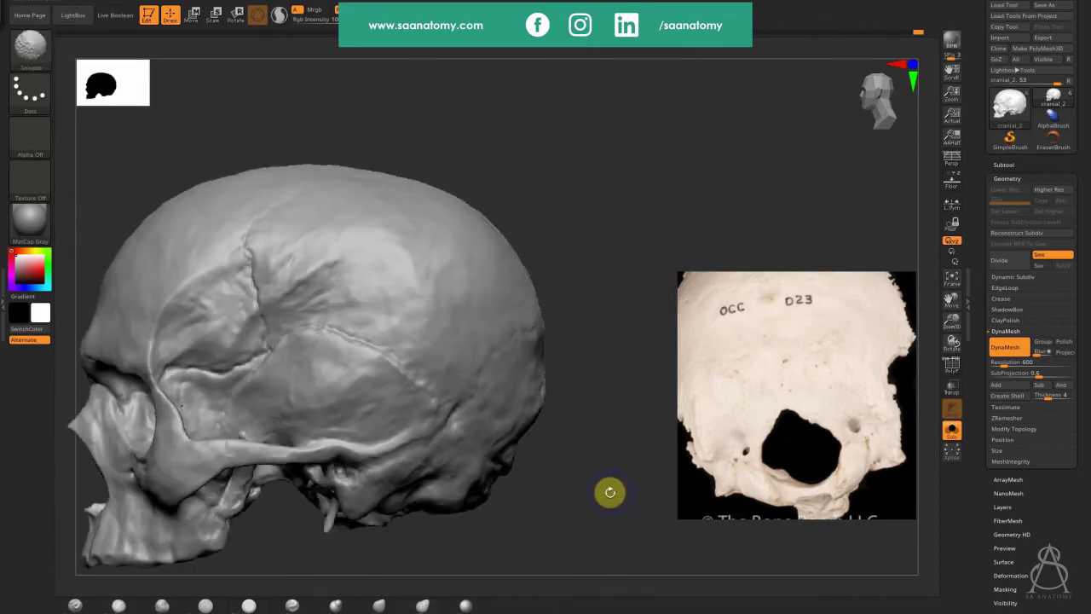
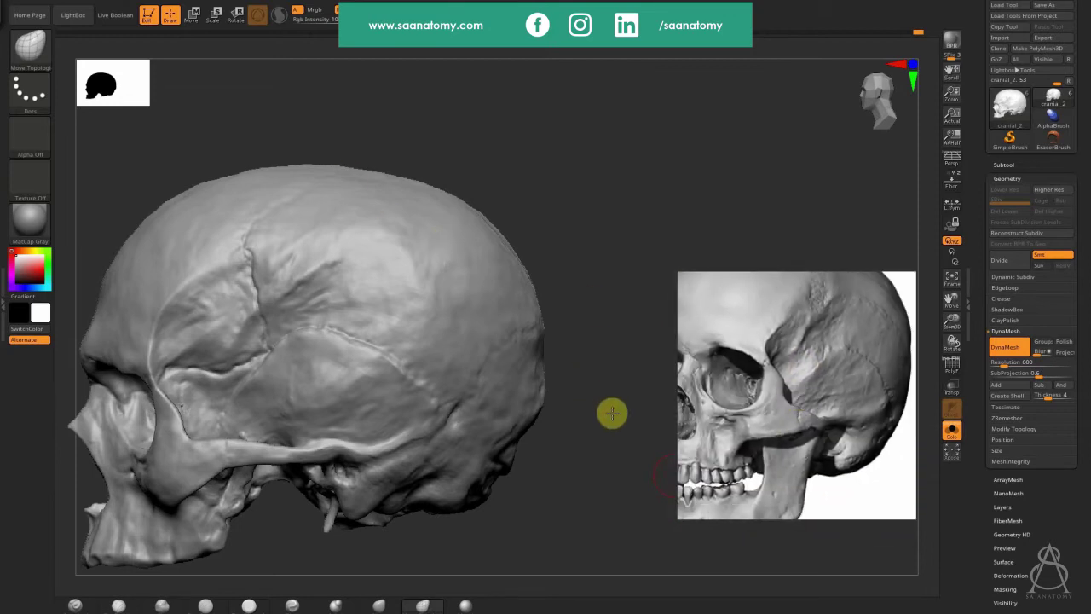
# Step: Compare the skull with the three-quarter reference and search the reference board for a close-up of the openings inside the eye socket
pyautogui.moveTo(611, 412); pyautogui.dragTo(509, 395)
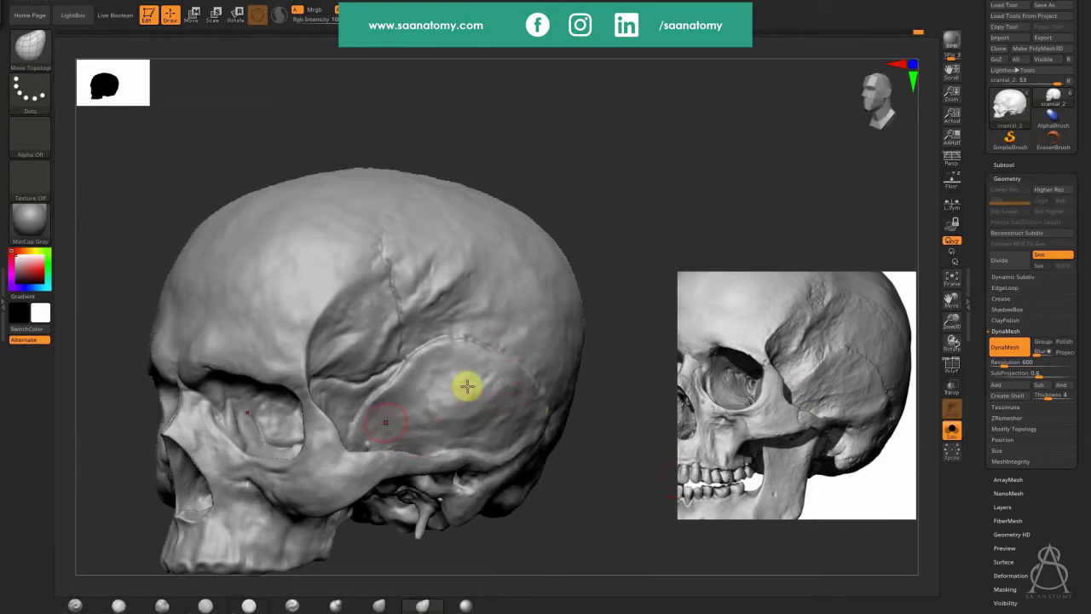
pyautogui.moveTo(331, 406); pyautogui.dragTo(343, 409, button='right')
pyautogui.moveTo(406, 359); pyautogui.dragTo(619, 409, button='right')
pyautogui.scroll(-8, 793, 378)
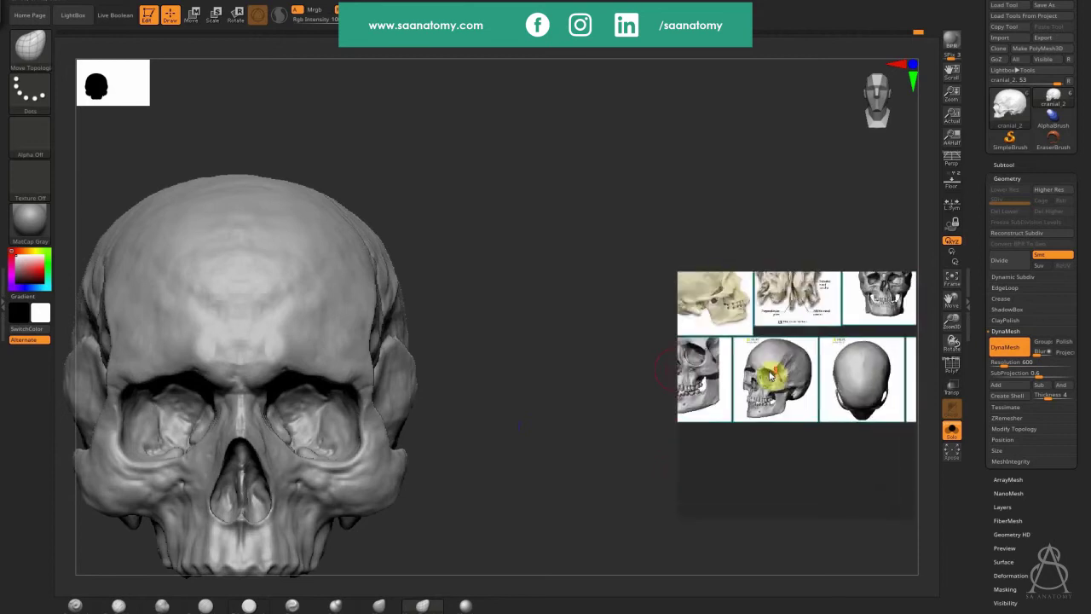
pyautogui.moveTo(736, 322); pyautogui.dragTo(825, 411, button='middle')
pyautogui.moveTo(795, 330); pyautogui.dragTo(732, 464, button='middle')
pyautogui.scroll(-3, 722, 380)
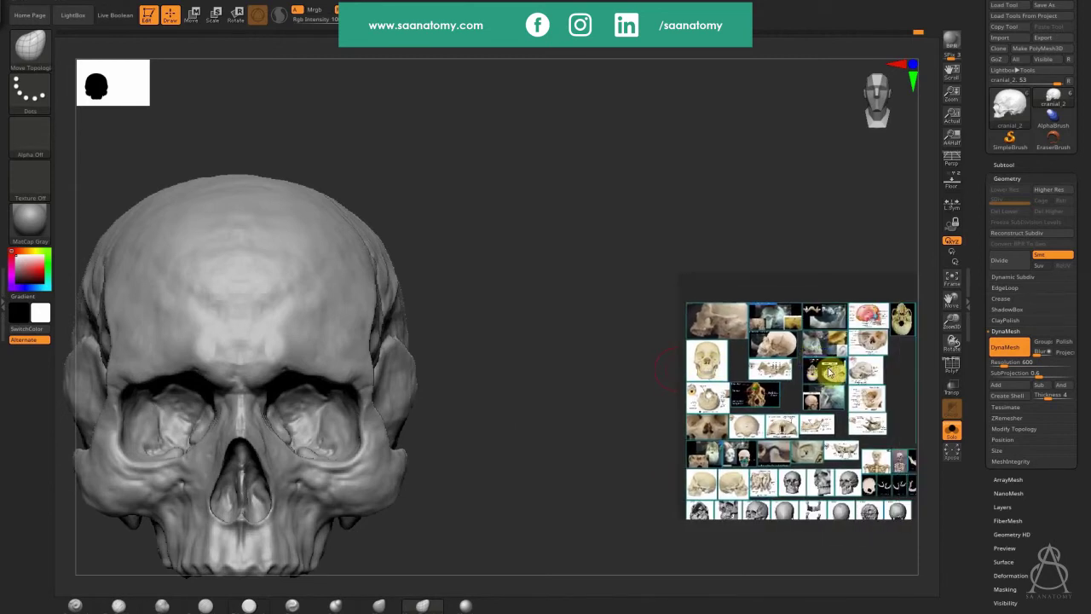
pyautogui.scroll(5, 844, 388)
pyautogui.moveTo(810, 409); pyautogui.dragTo(900, 418, button='middle')
pyautogui.scroll(-3, 900, 418)
pyautogui.moveTo(767, 426); pyautogui.dragTo(834, 422)
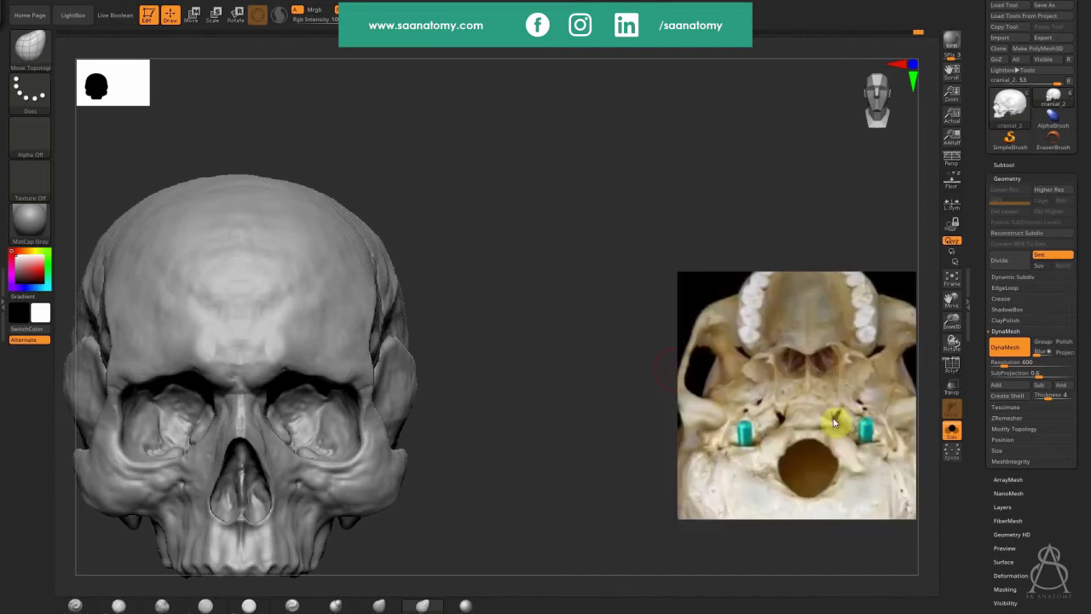
pyautogui.scroll(-5, 834, 422)
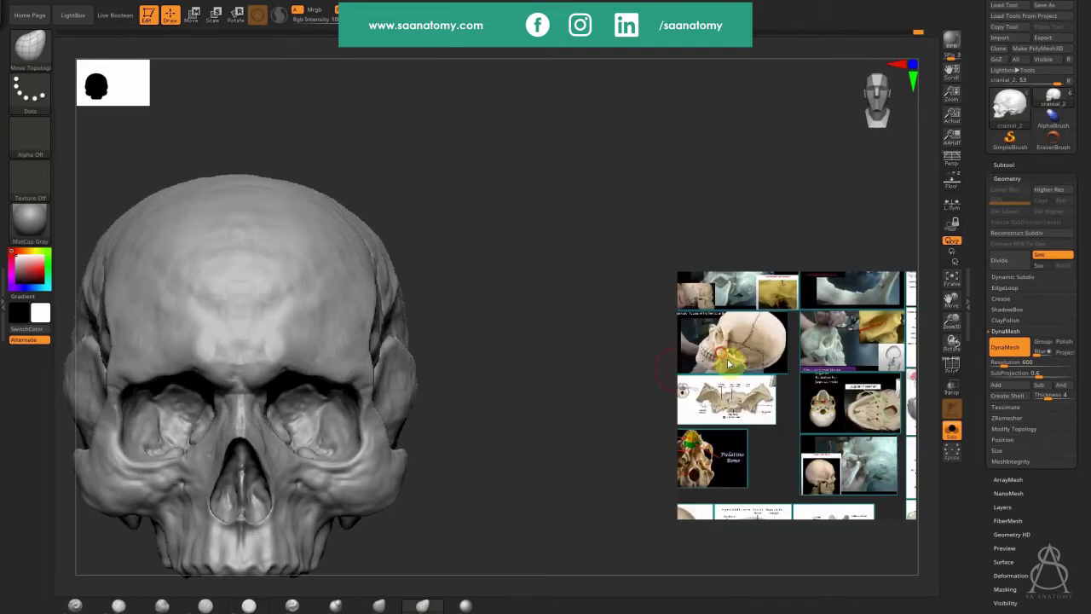
pyautogui.moveTo(728, 364); pyautogui.dragTo(848, 346, button='middle')
pyautogui.scroll(-1, 859, 366)
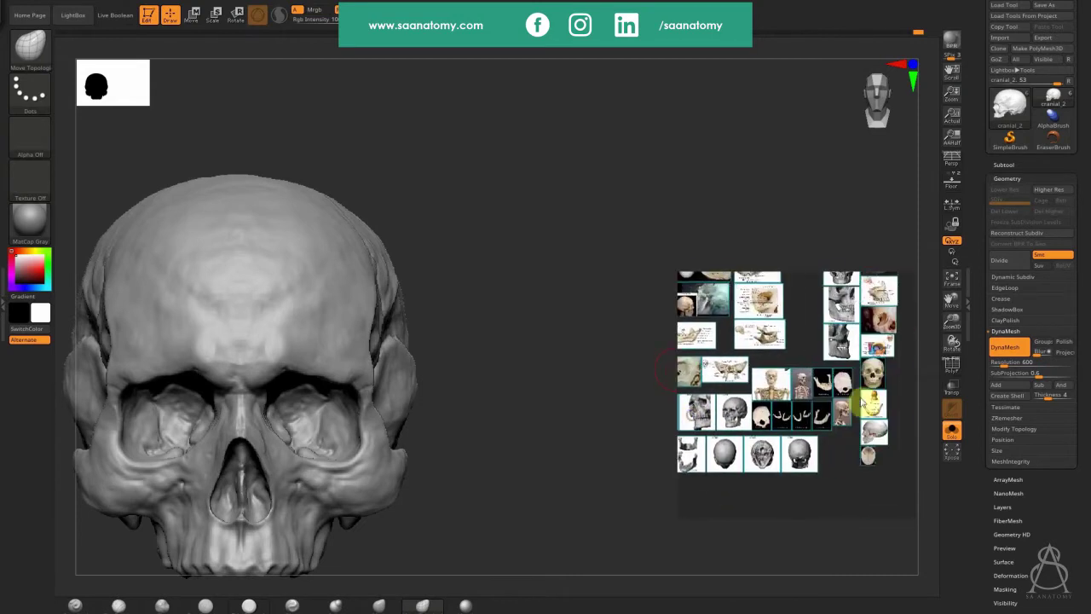
pyautogui.scroll(5, 892, 407)
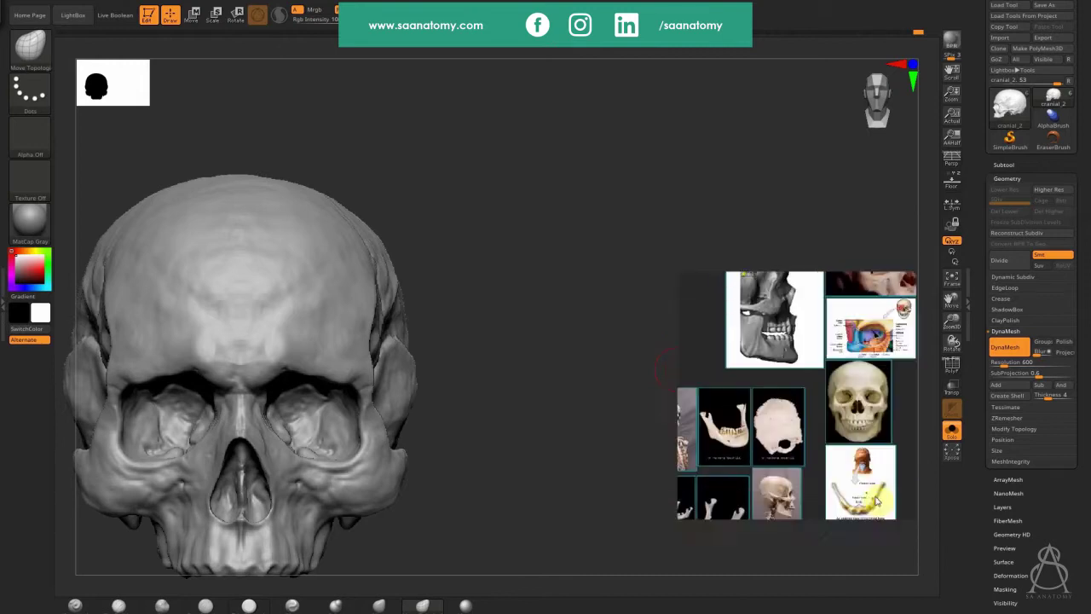
pyautogui.scroll(8, 881, 359)
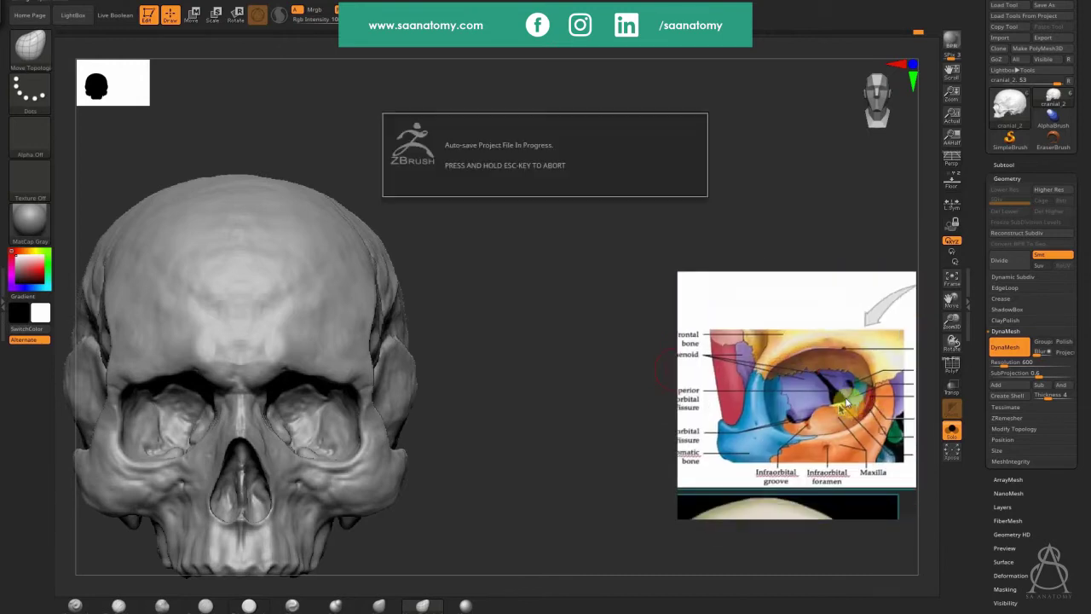
pyautogui.scroll(3, 811, 418)
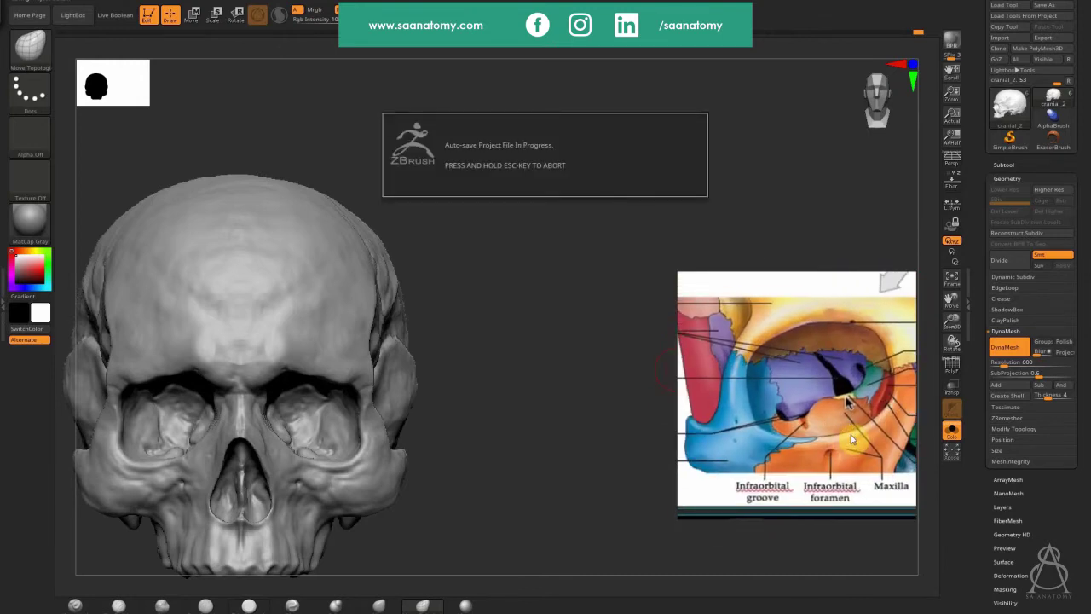
pyautogui.moveTo(880, 301); pyautogui.dragTo(810, 550, button='middle')
pyautogui.moveTo(814, 399); pyautogui.dragTo(808, 529, button='middle')
pyautogui.moveTo(837, 387); pyautogui.dragTo(810, 484, button='middle')
# Step: Carve the superior orbital fissure into the back wall of the eye socket with ClayBuildup, following the orbit close-up reference
pyautogui.moveTo(476, 501)
pyautogui.mouseDown()
pyautogui.moveTo(497, 500)
pyautogui.moveTo(469, 482)
pyautogui.mouseUp()
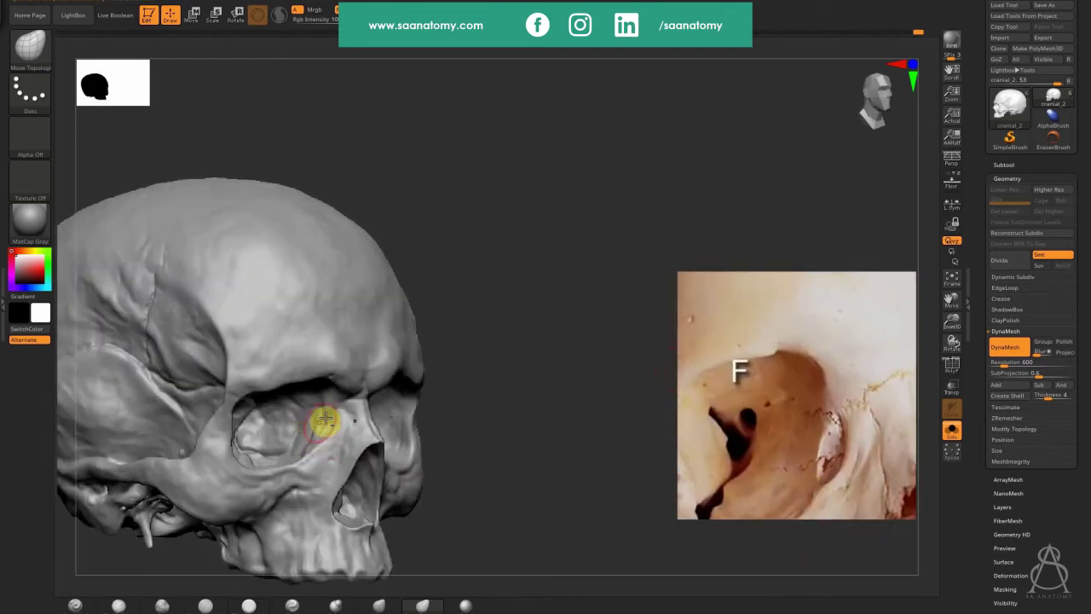
pyautogui.keyDown('alt'); pyautogui.moveTo(479, 362); pyautogui.dragTo(456, 380); pyautogui.keyUp('alt')
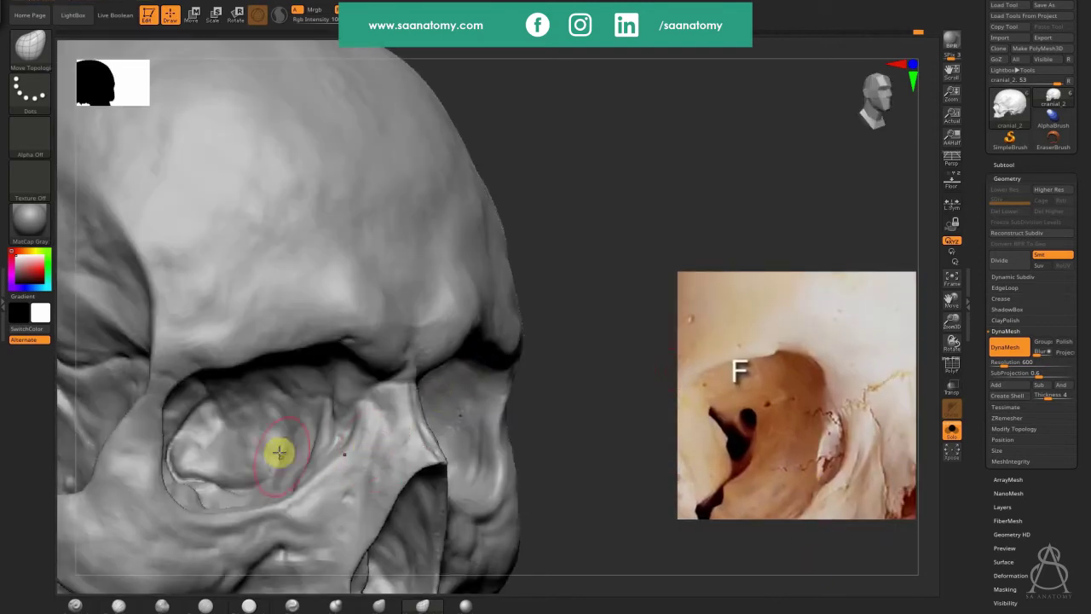
pyautogui.keyDown('alt'); pyautogui.moveTo(171, 441); pyautogui.dragTo(312, 404, button='right'); pyautogui.keyUp('alt')
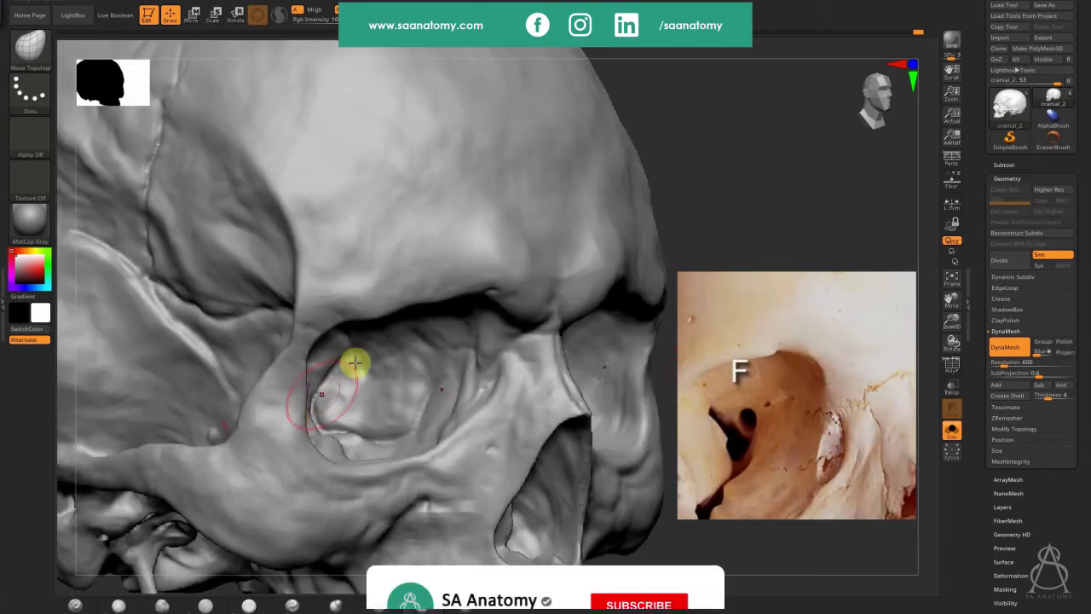
pyautogui.moveTo(405, 389); pyautogui.dragTo(293, 367, button='right')
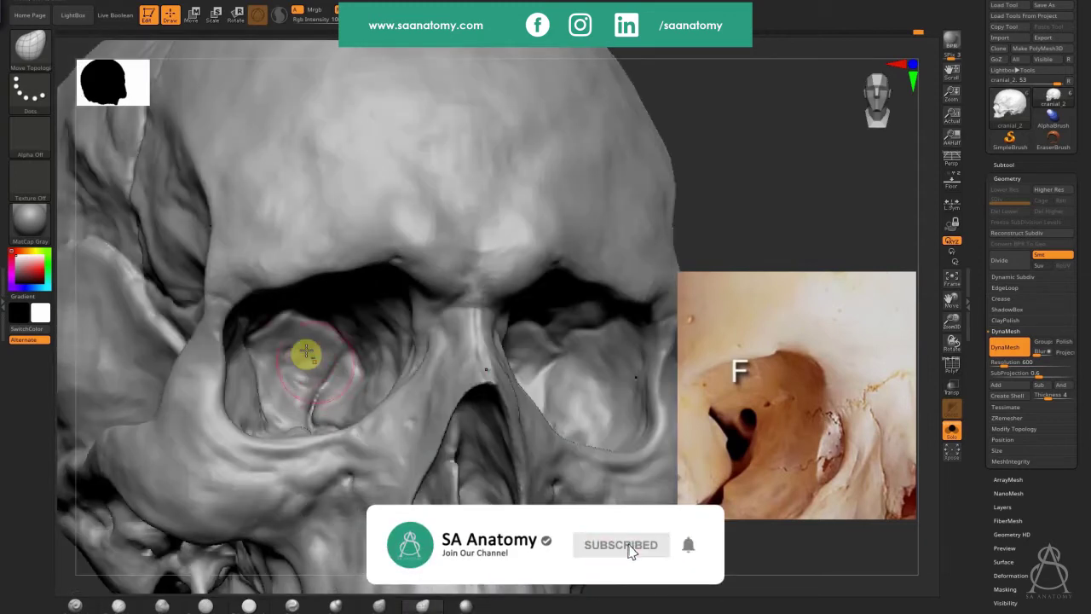
pyautogui.keyDown('ctrl'); pyautogui.moveTo(363, 326); pyautogui.dragTo(324, 385, button='right'); pyautogui.keyUp('ctrl')
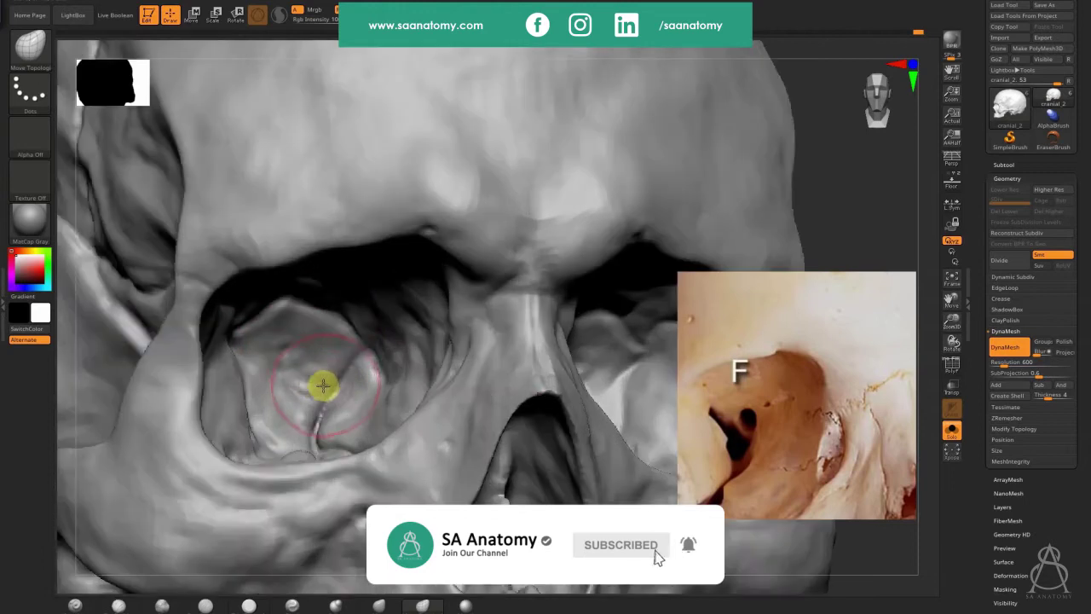
pyautogui.click(131, 607)
pyautogui.moveTo(304, 361)
pyautogui.keyDown('alt'); pyautogui.mouseDown()
pyautogui.moveTo(300, 385)
pyautogui.moveTo(323, 381)
pyautogui.mouseUp(); pyautogui.keyUp('alt')
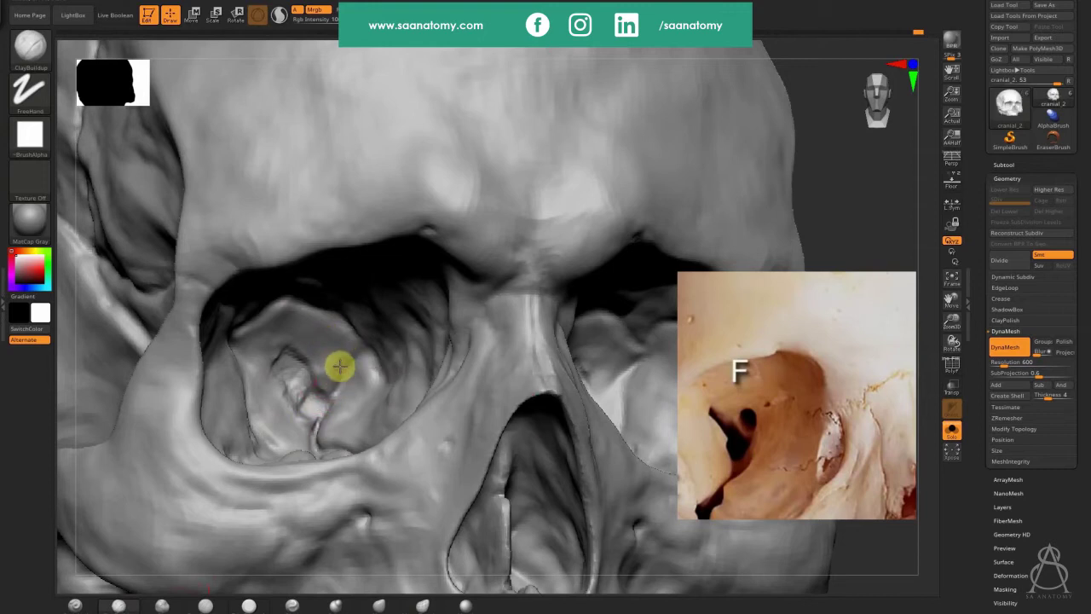
# Step: Carve the round optic canal into the back of the eye socket, medial to the superior orbital fissure, using a resized ClayBuildup brush
pyautogui.press('ctrl')
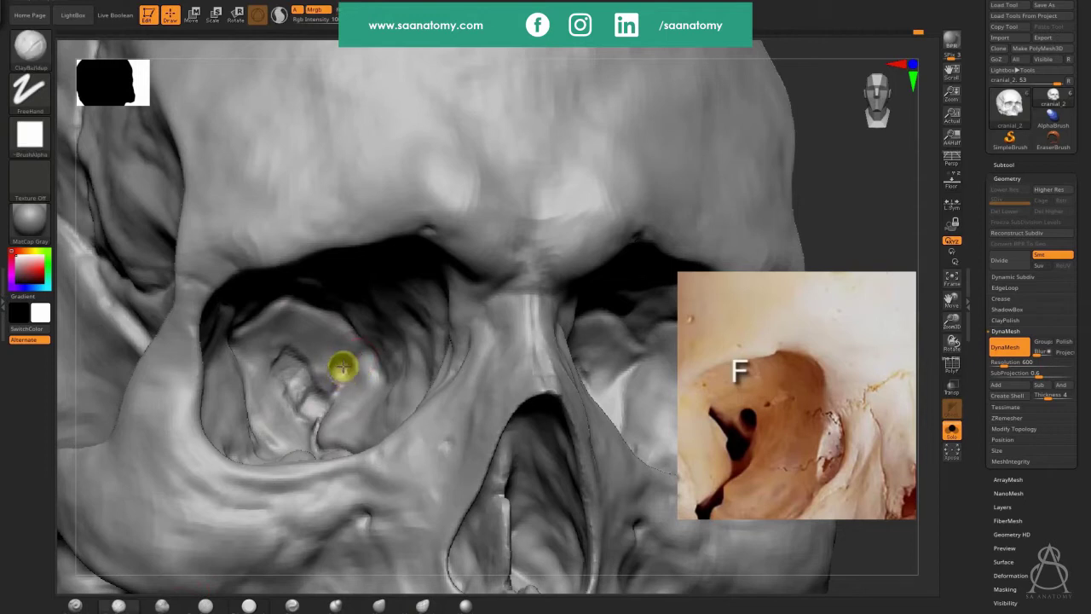
pyautogui.press('ctrl')
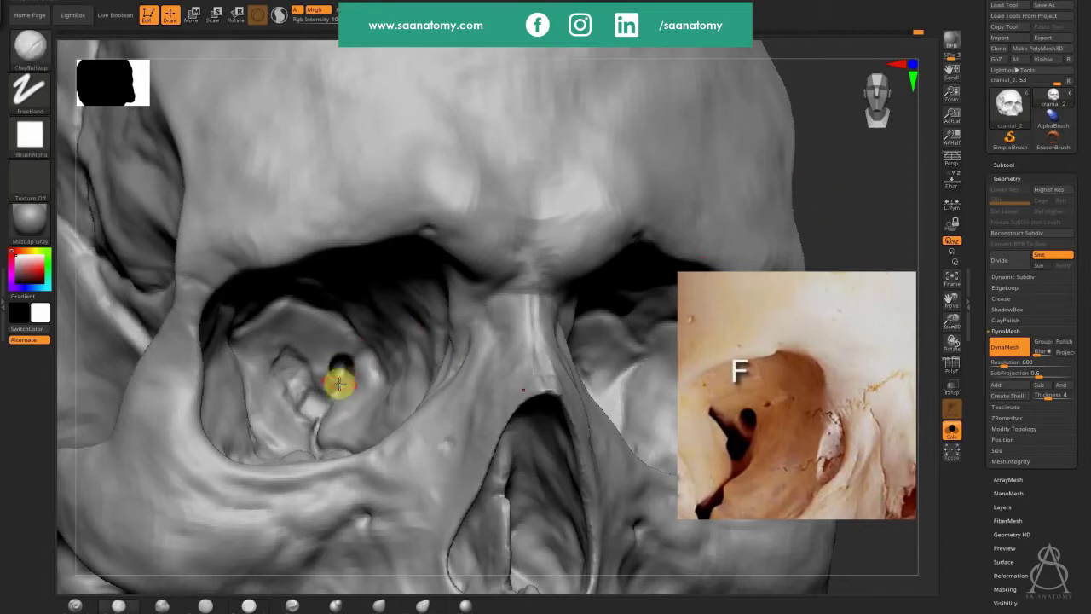
pyautogui.moveTo(583, 287)
pyautogui.mouseDown(button='right')
pyautogui.moveTo(287, 388)
pyautogui.moveTo(268, 367)
pyautogui.moveTo(281, 355)
pyautogui.moveTo(278, 389)
pyautogui.moveTo(259, 375)
pyautogui.mouseUp(button='right')
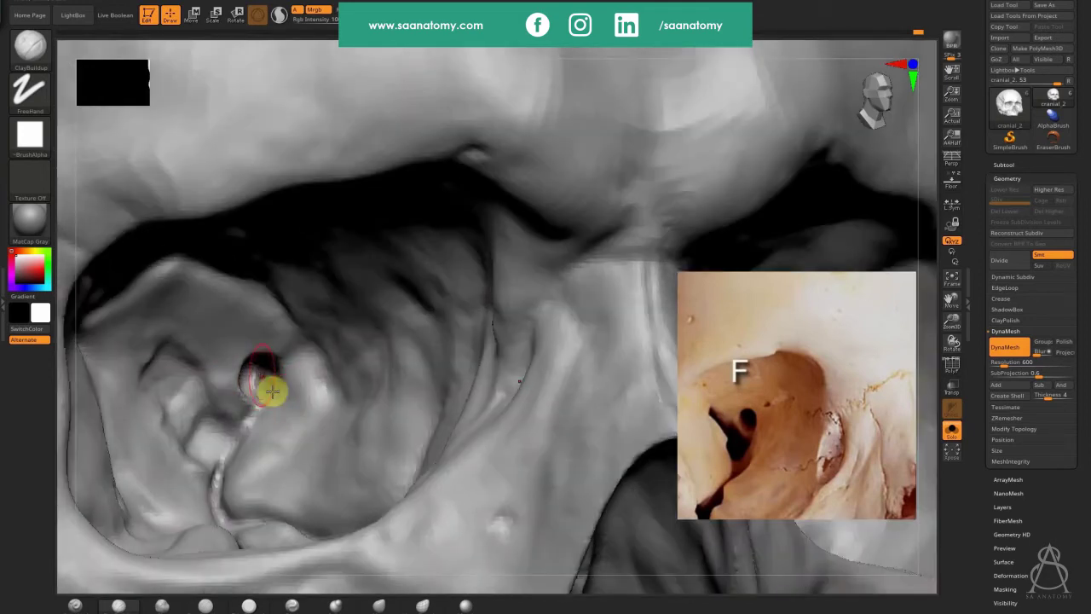
pyautogui.press('s')
pyautogui.moveTo(262, 397); pyautogui.dragTo(260, 397)
pyautogui.press('s')
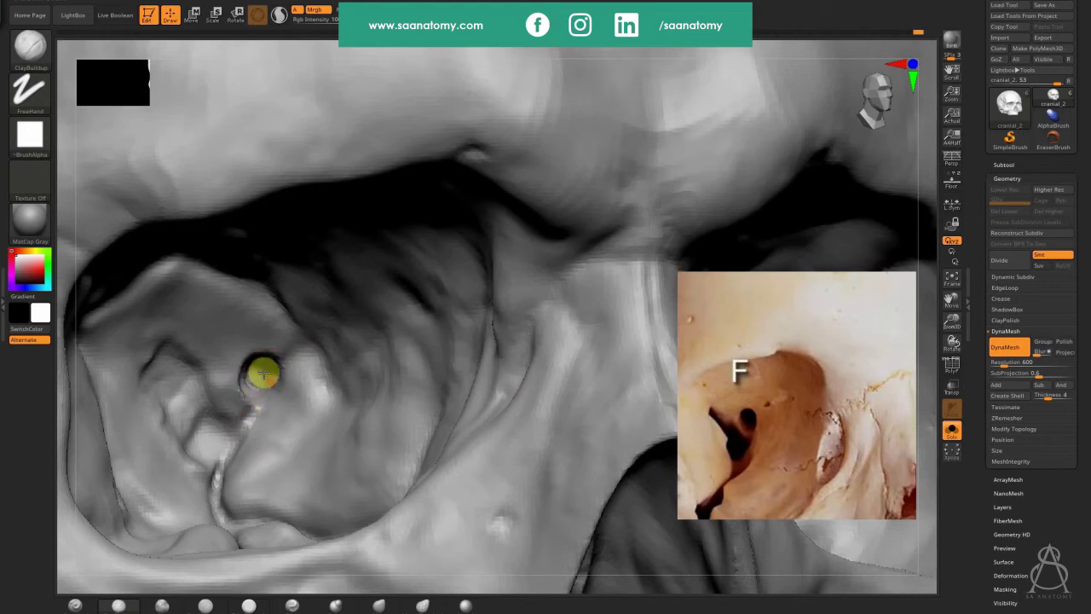
pyautogui.click(558, 444)
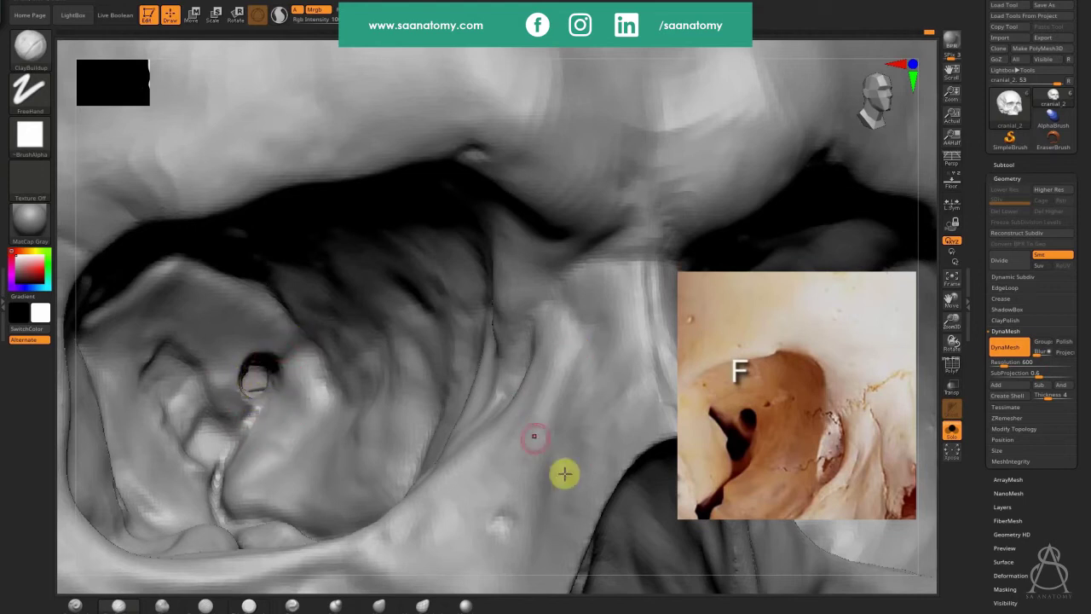
# Step: Check the new optic canal against the orbit reference from several angles and update the DynaMesh
pyautogui.keyDown('ctrl'); pyautogui.moveTo(392, 392); pyautogui.dragTo(820, 181, button='right'); pyautogui.keyUp('ctrl')
pyautogui.press('ctrl')
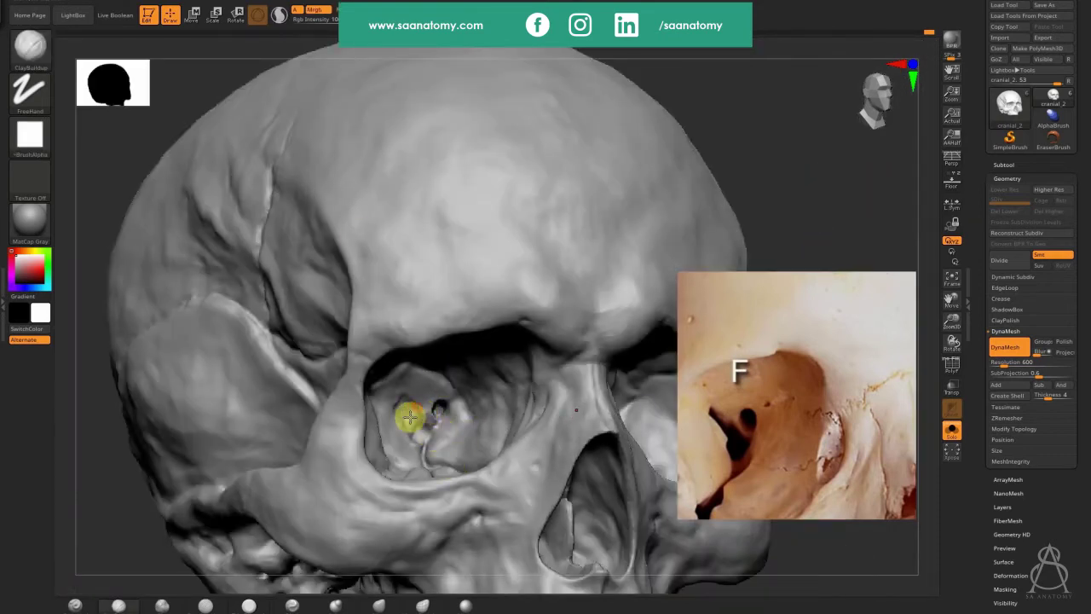
pyautogui.keyDown('ctrl'); pyautogui.moveTo(479, 381); pyautogui.dragTo(538, 342, button='right'); pyautogui.keyUp('ctrl')
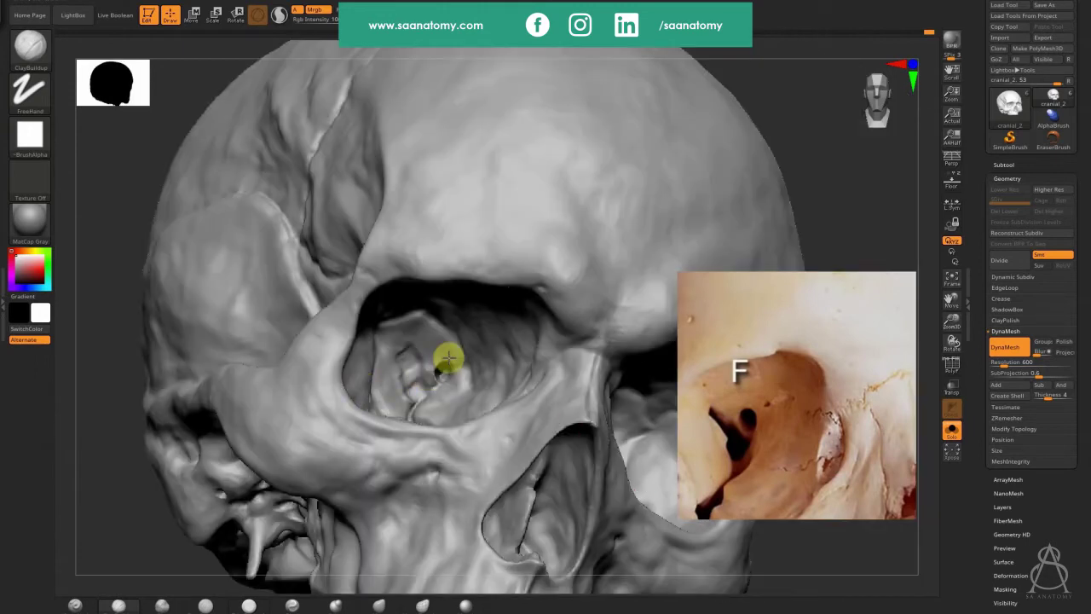
pyautogui.keyDown('ctrl'); pyautogui.moveTo(499, 321); pyautogui.dragTo(459, 433, button='right'); pyautogui.keyUp('ctrl')
pyautogui.moveTo(448, 370); pyautogui.dragTo(452, 374, button='right')
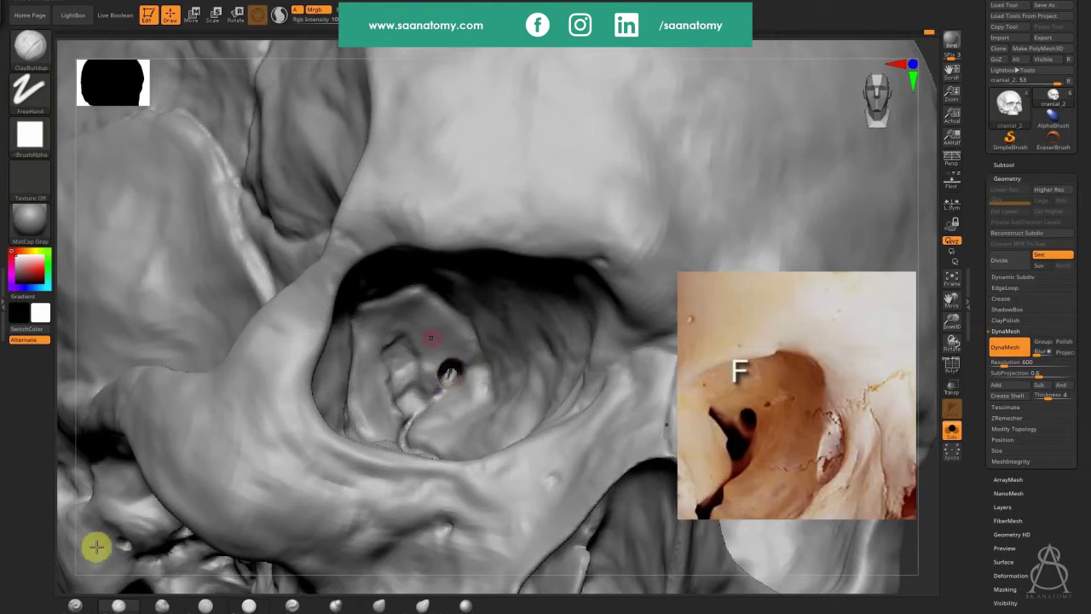
pyautogui.press('ctrl')
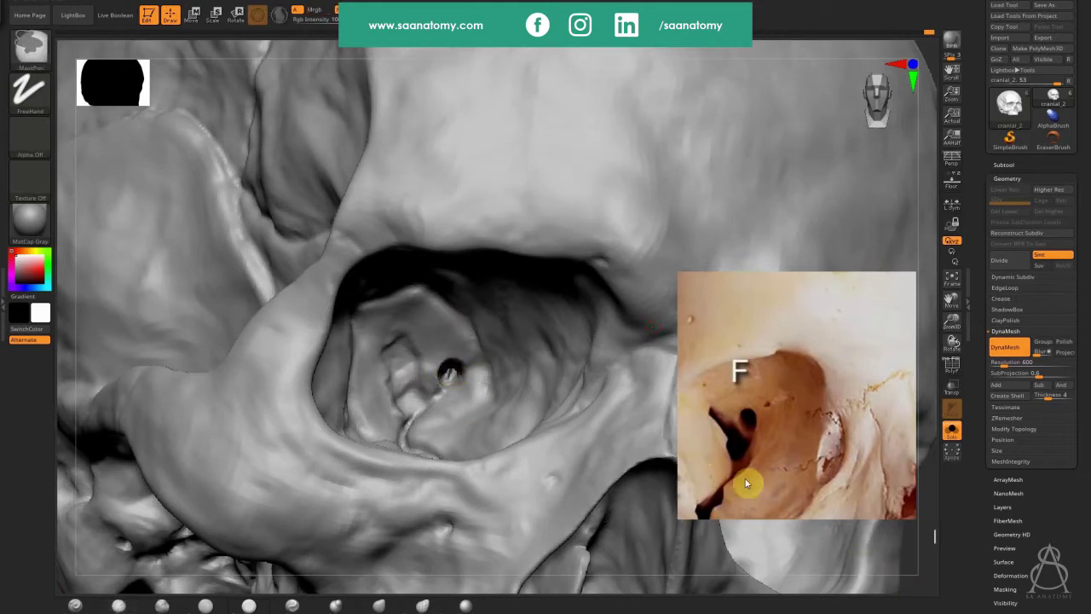
# Step: Deepen the superior orbital fissure with ClayBuildup into an elongated opening like the reference, updating the DynaMesh between passes
pyautogui.click(402, 376)
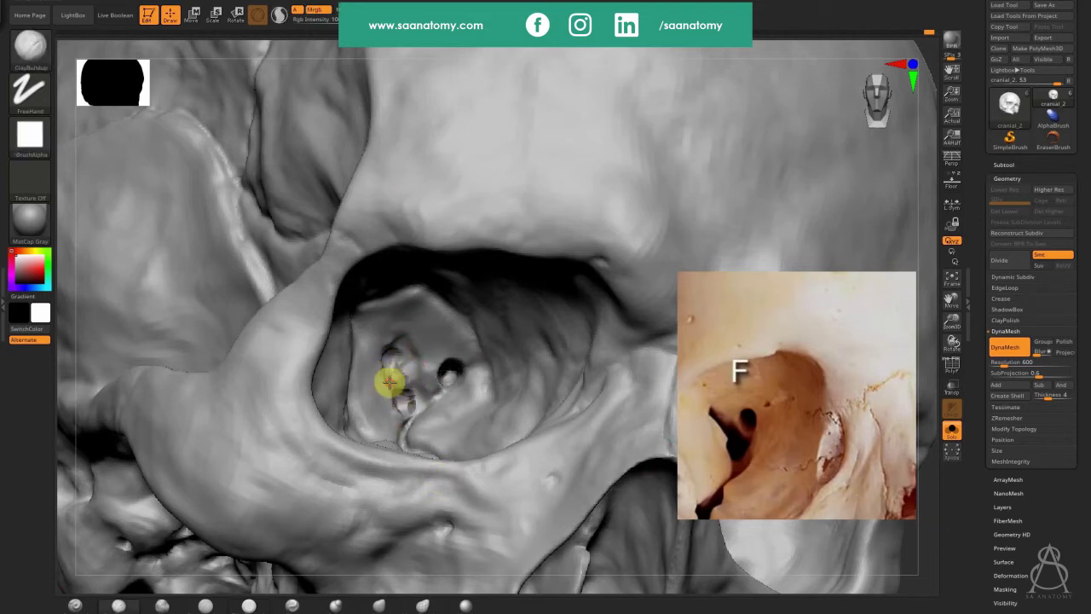
pyautogui.press('ctrl')
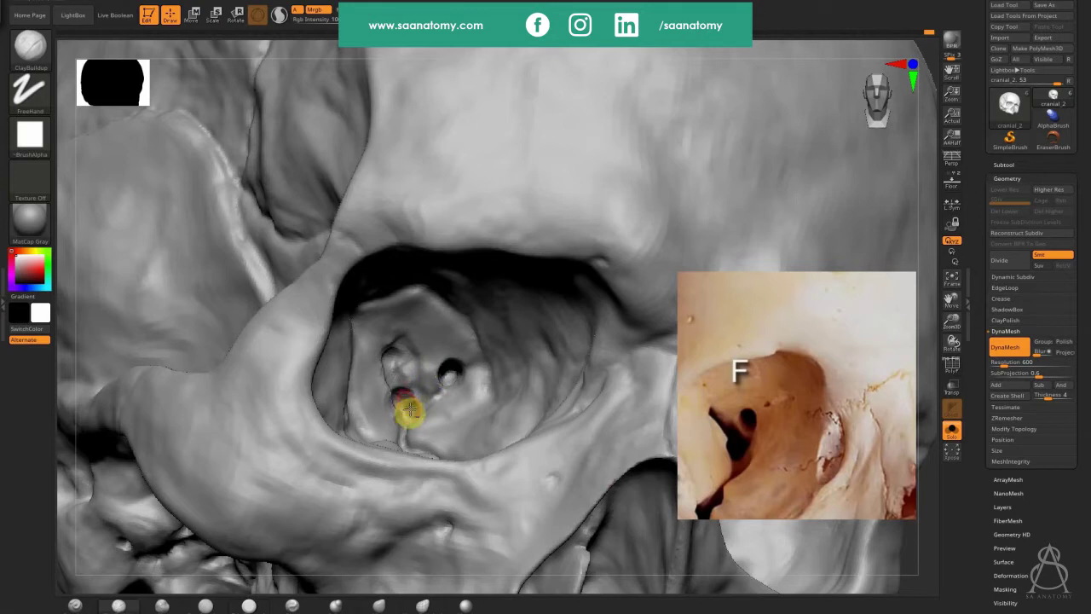
pyautogui.press('ctrl')
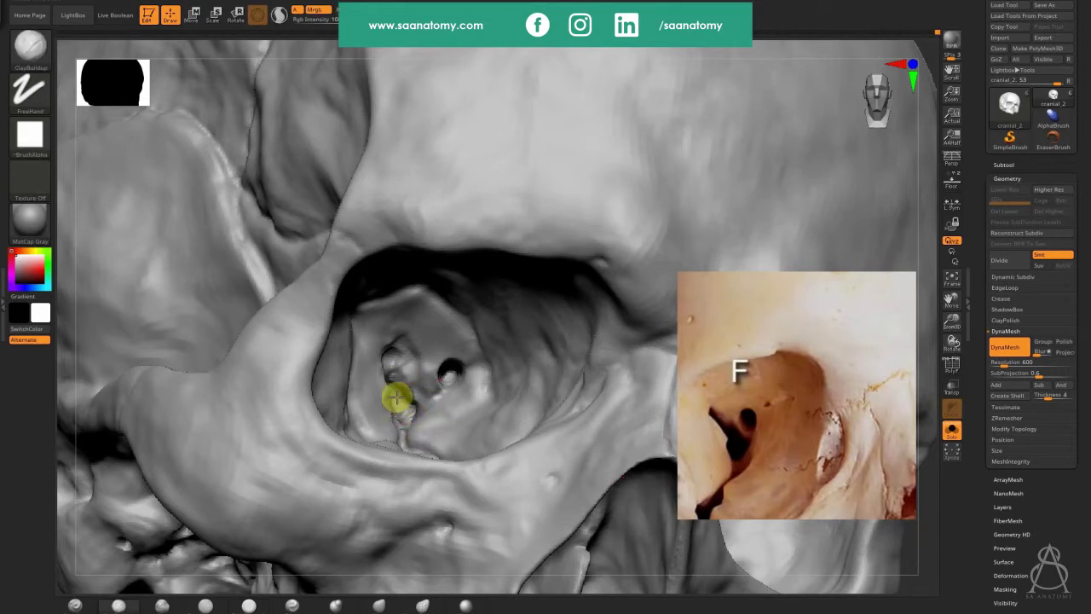
pyautogui.keyDown('ctrl'); pyautogui.moveTo(913, 542); pyautogui.dragTo(911, 557); pyautogui.keyUp('ctrl')
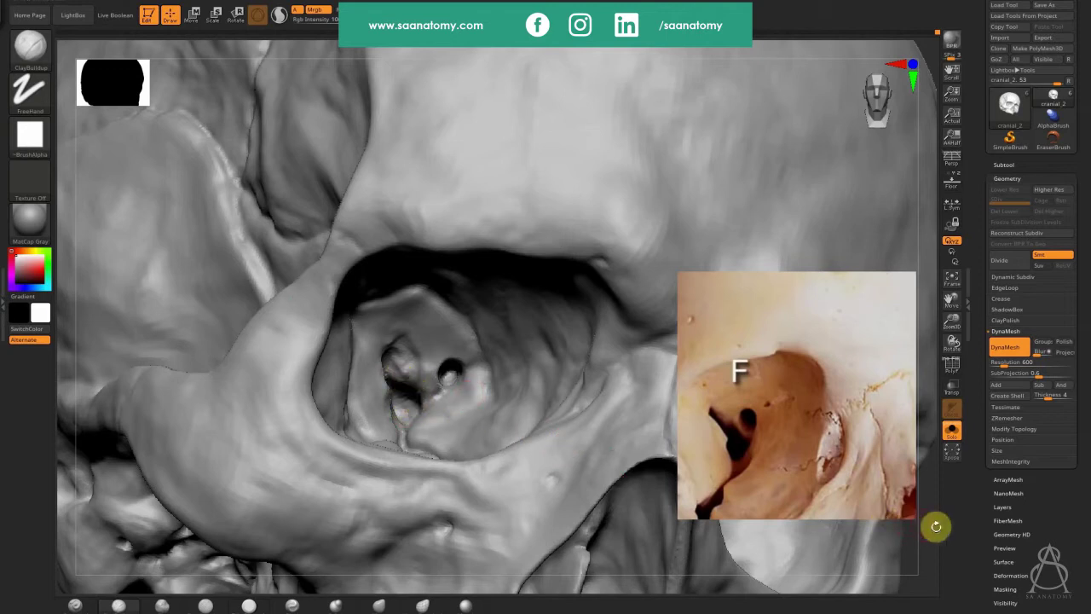
pyautogui.press('ctrl')
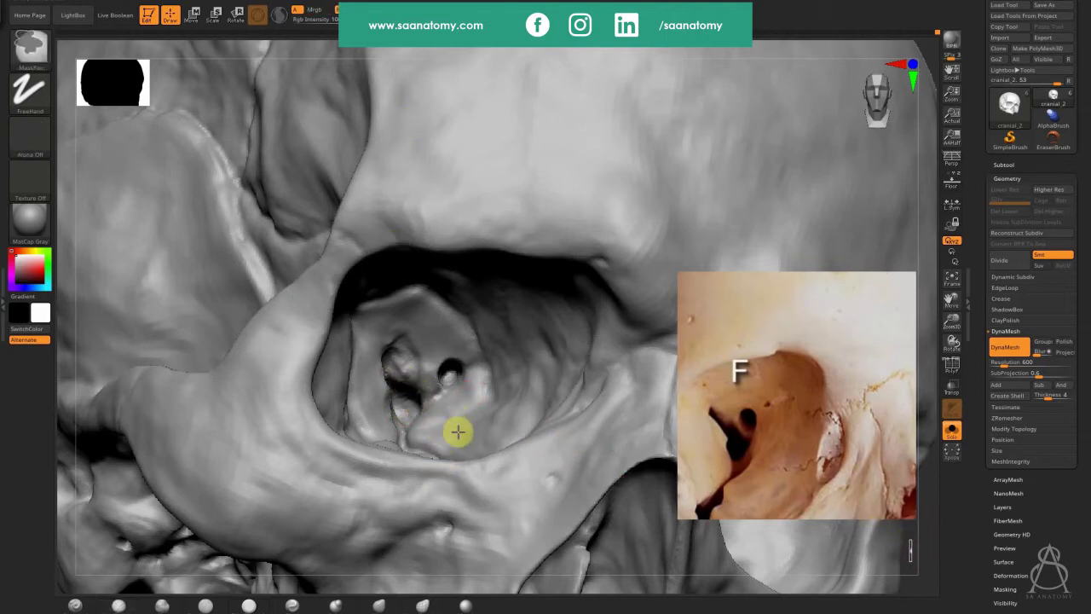
pyautogui.moveTo(400, 379)
pyautogui.keyDown('alt'); pyautogui.mouseDown()
pyautogui.moveTo(404, 412)
pyautogui.moveTo(407, 388)
pyautogui.mouseUp(); pyautogui.keyUp('alt')
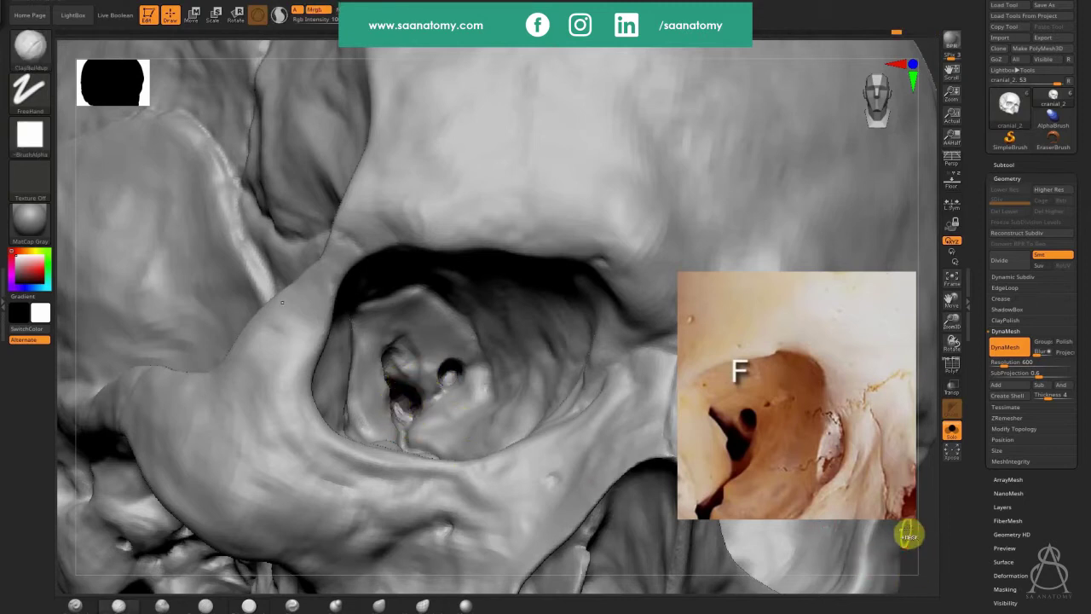
pyautogui.keyDown('ctrl'); pyautogui.moveTo(907, 534); pyautogui.dragTo(918, 550); pyautogui.keyUp('ctrl')
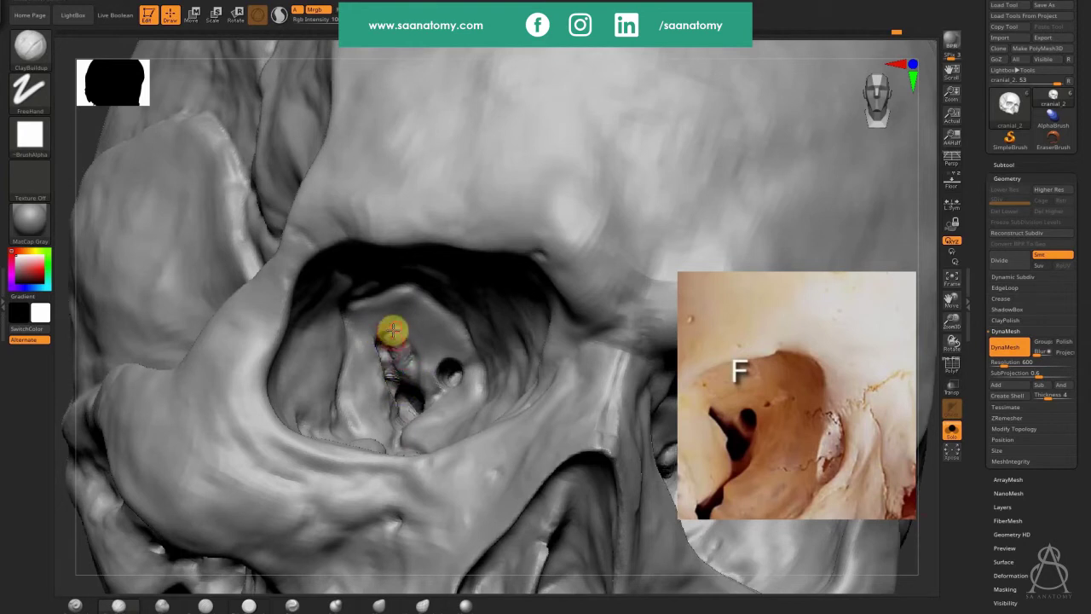
# Step: Hollow out the lower end of the superior orbital fissure, deepen the optic canal, and update the DynaMesh
pyautogui.press('ctrl')
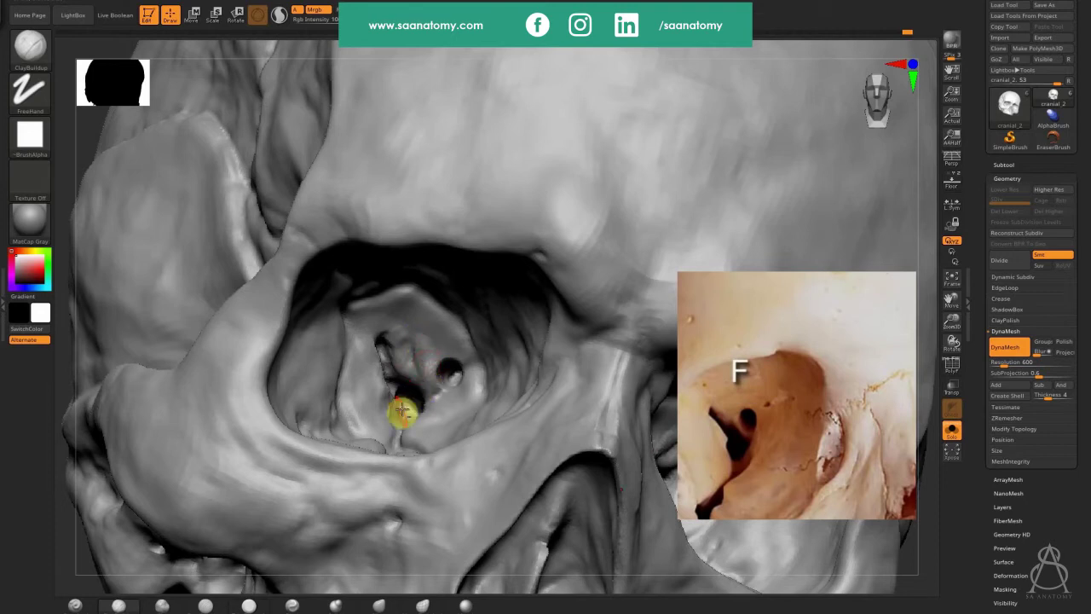
pyautogui.moveTo(395, 415); pyautogui.dragTo(394, 395)
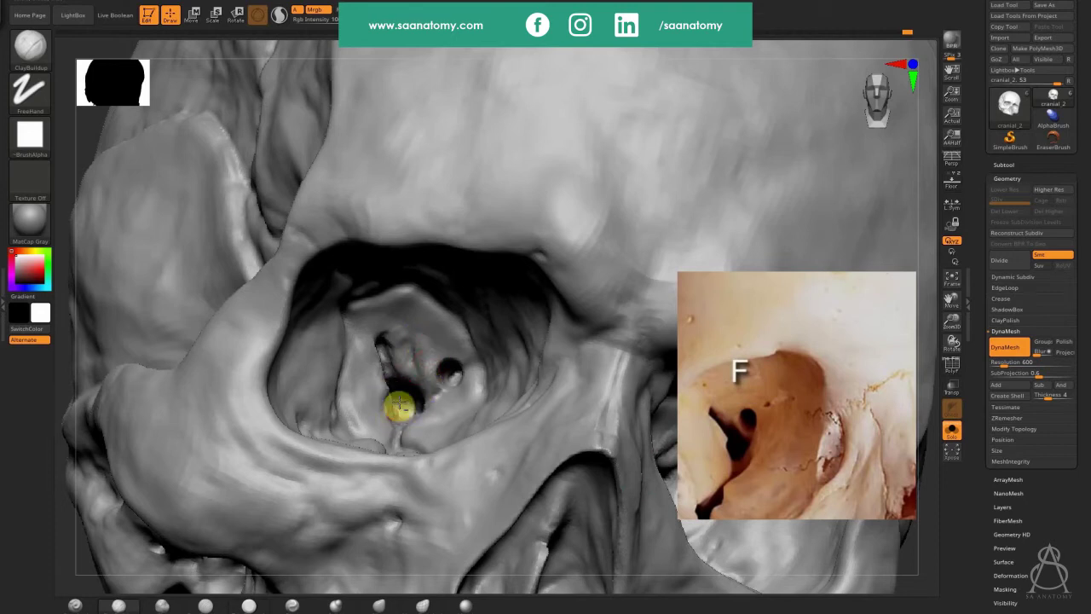
pyautogui.press('ctrl')
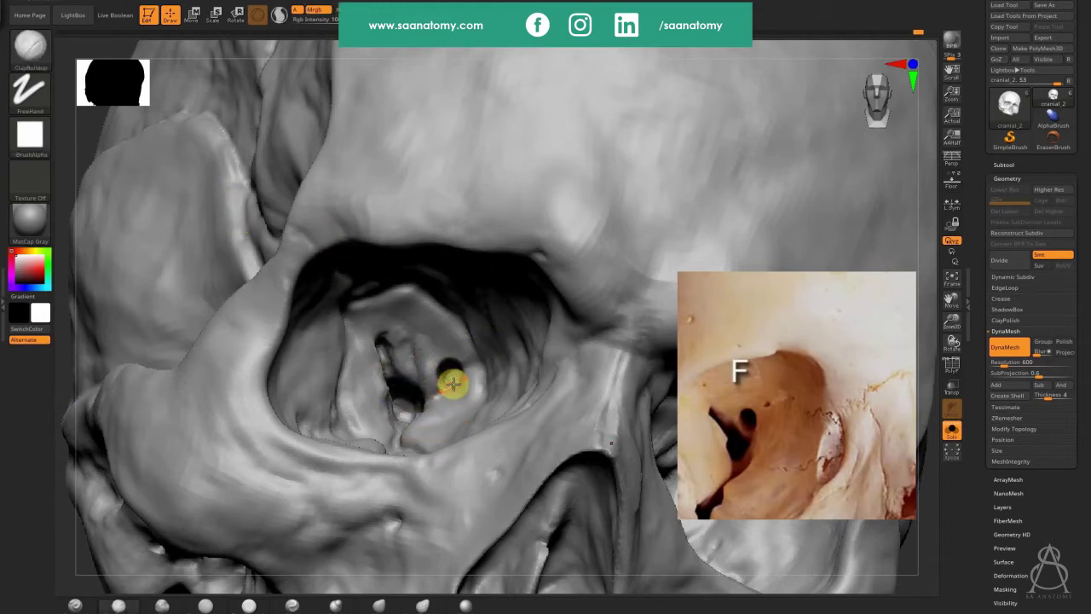
pyautogui.keyDown('alt'); pyautogui.moveTo(443, 371); pyautogui.dragTo(452, 369); pyautogui.keyUp('alt')
pyautogui.keyDown('ctrl'); pyautogui.moveTo(63, 342); pyautogui.dragTo(65, 373); pyautogui.keyUp('ctrl')
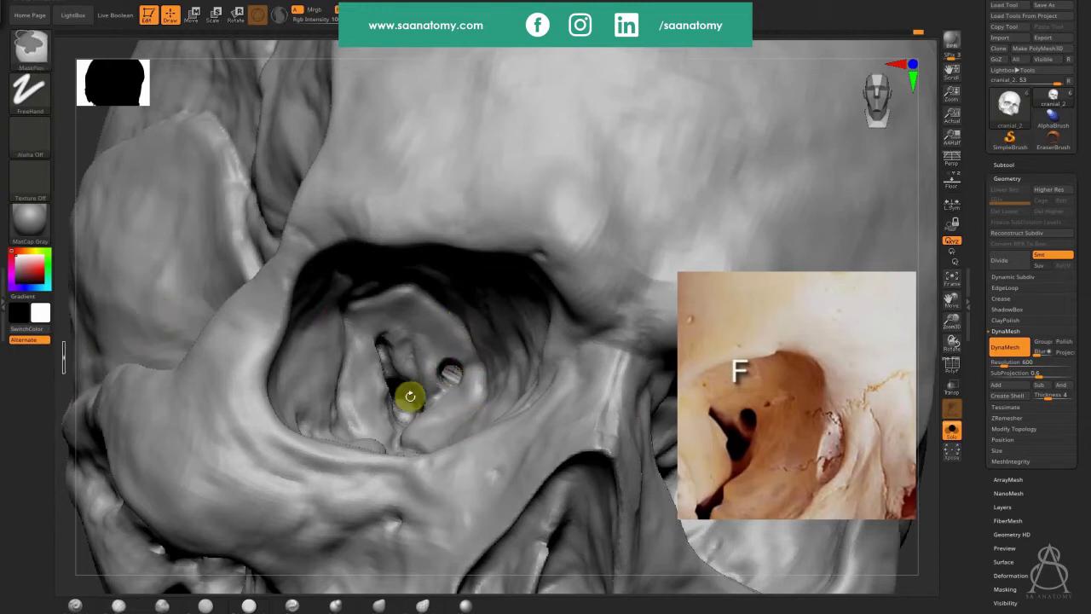
pyautogui.press('ctrl')
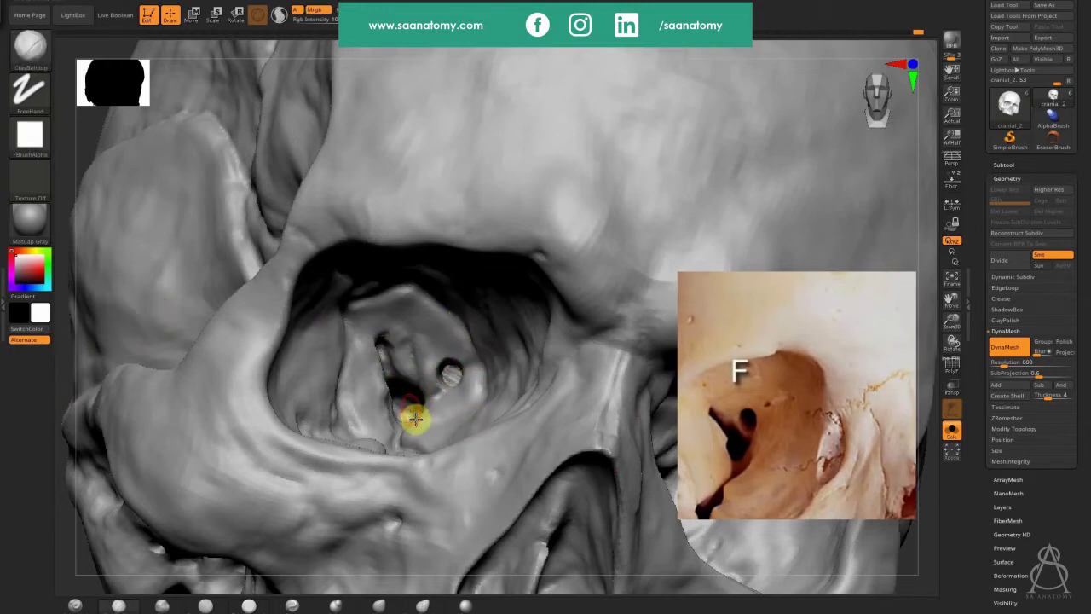
# Step: Refine the bone edge between the optic canal and the fissure's lower end with ClayBuildup, updating the DynaMesh
pyautogui.moveTo(341, 256); pyautogui.dragTo(368, 286, button='right')
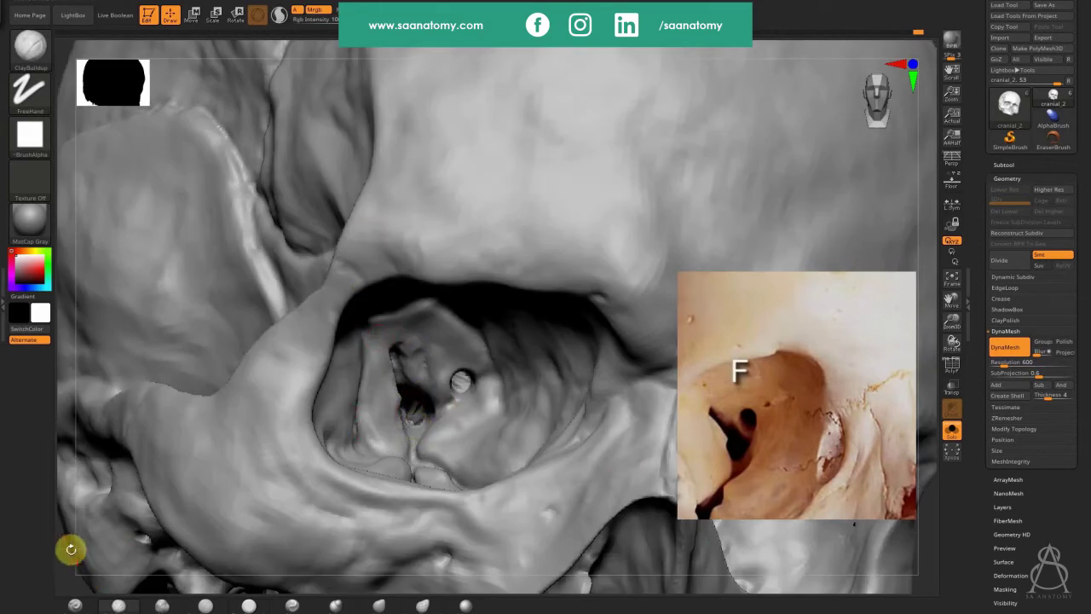
pyautogui.press('ctrl')
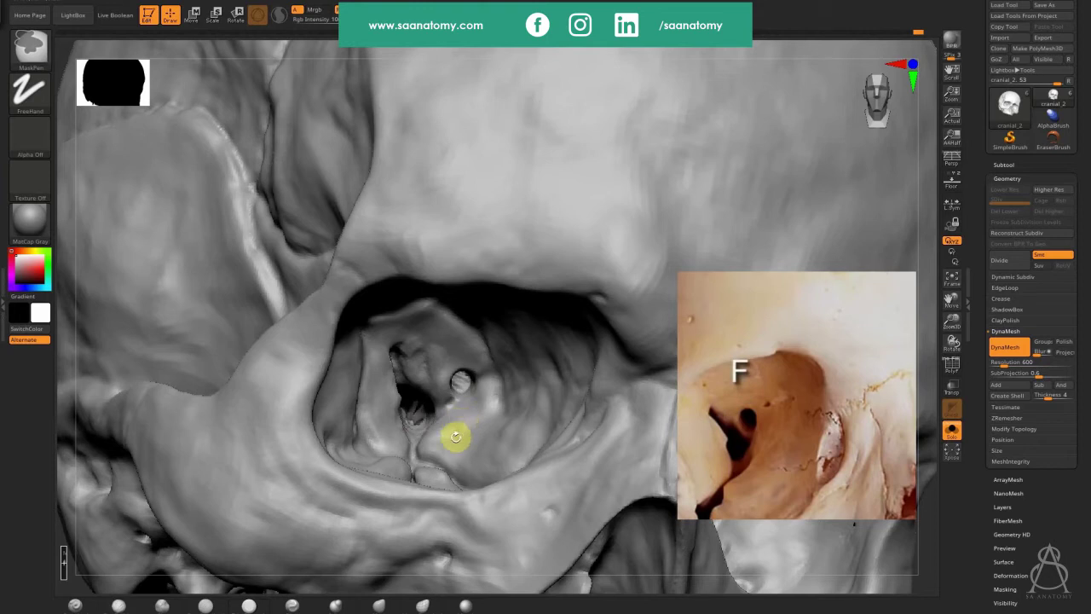
pyautogui.press('ctrl')
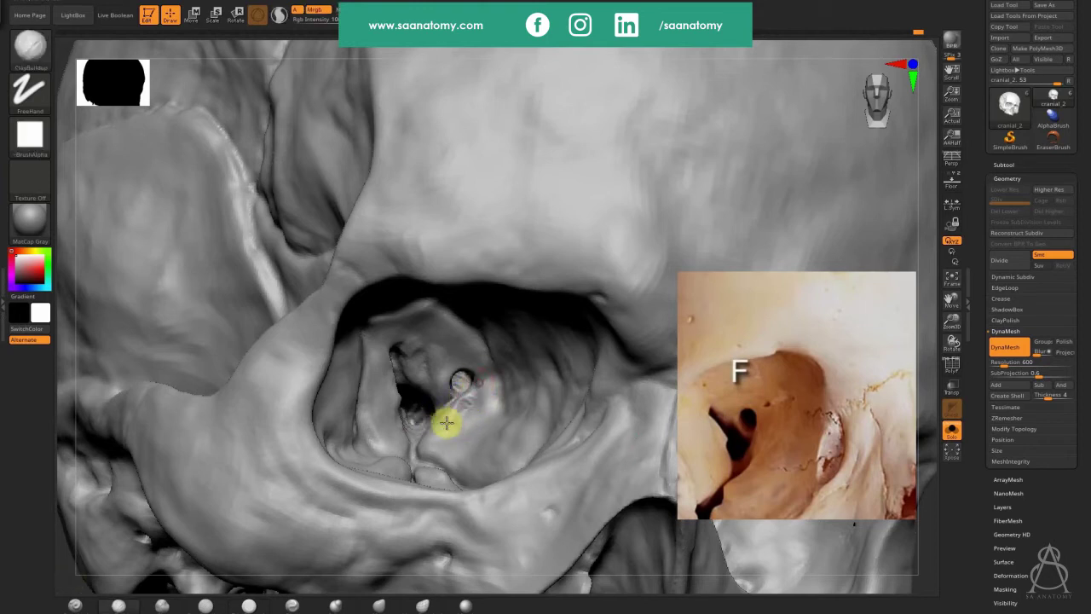
pyautogui.press('ctrl')
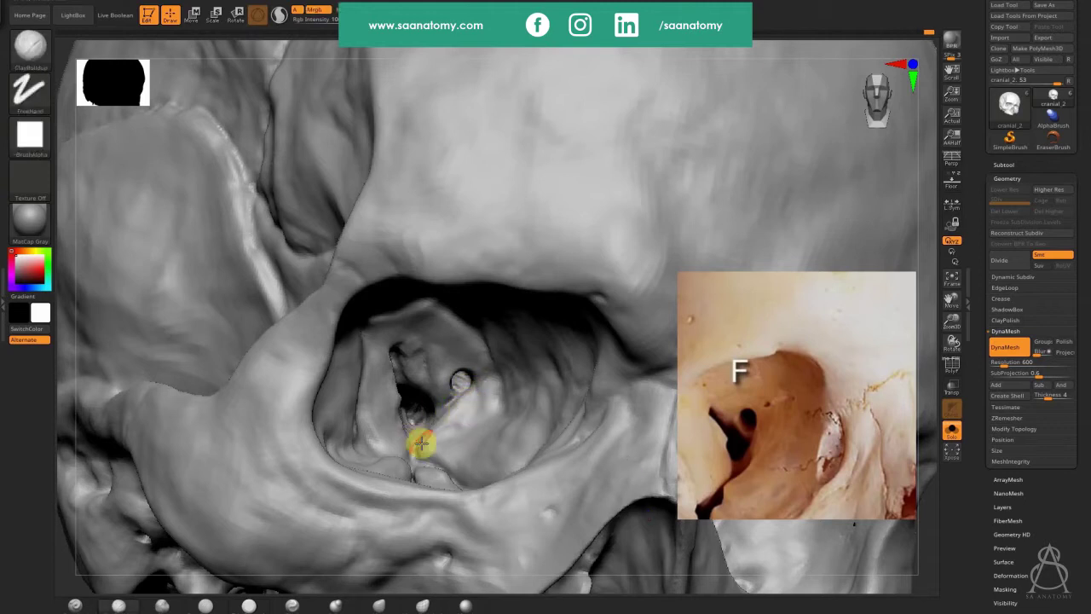
pyautogui.moveTo(406, 433); pyautogui.dragTo(424, 429, button='right')
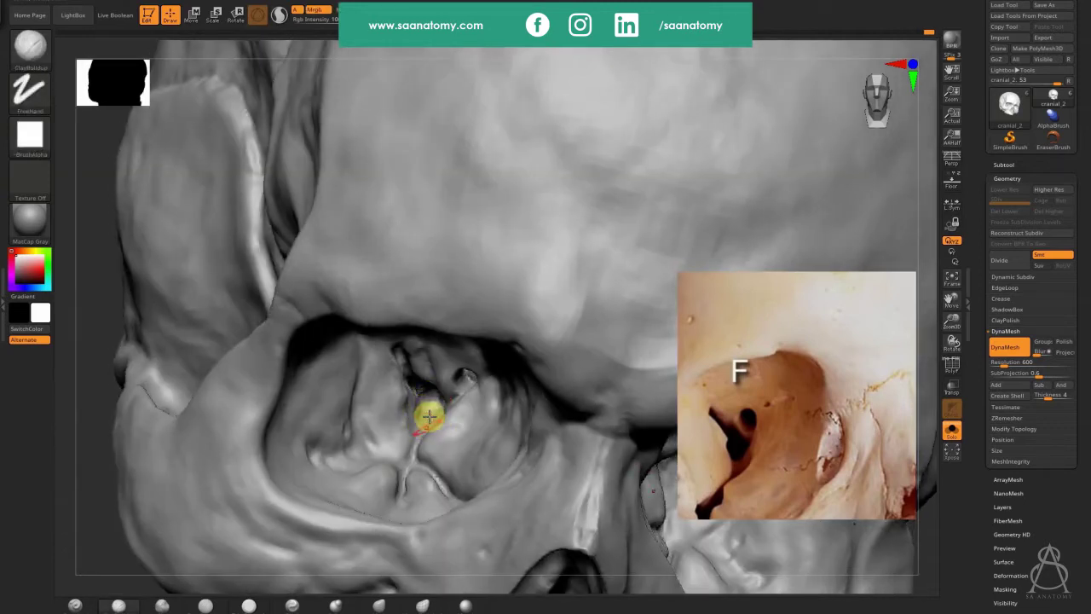
pyautogui.keyDown('ctrl'); pyautogui.moveTo(94, 411); pyautogui.dragTo(96, 468); pyautogui.keyUp('ctrl')
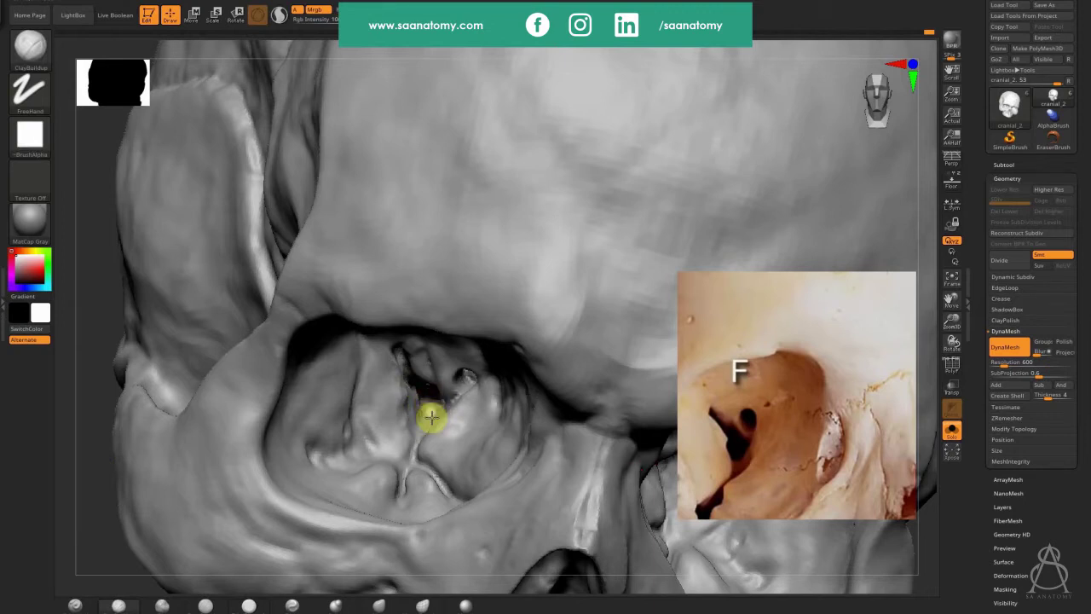
pyautogui.press('ctrl')
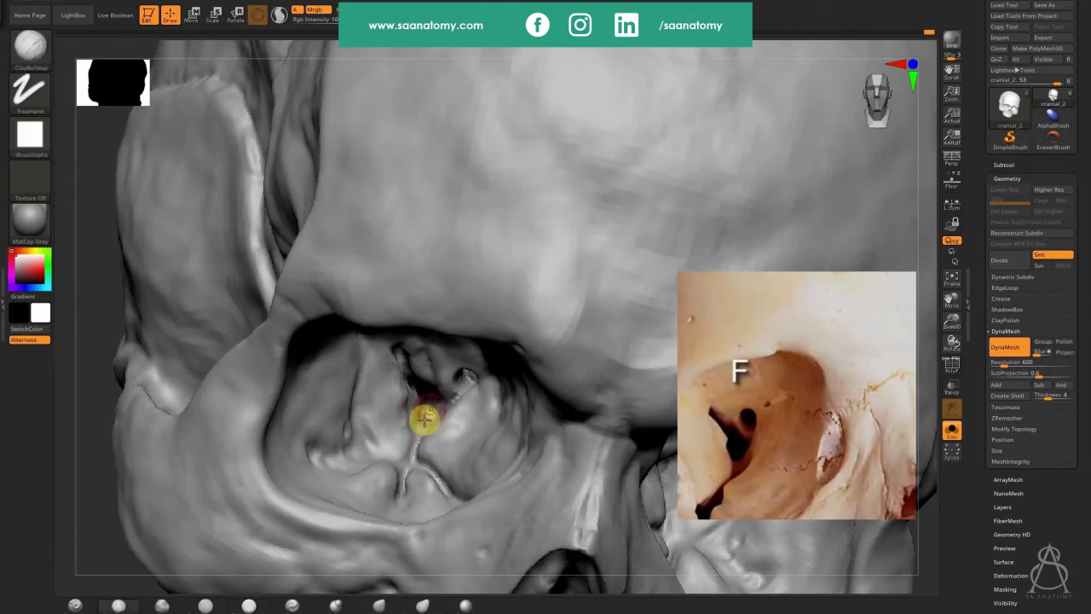
pyautogui.press('ctrl')
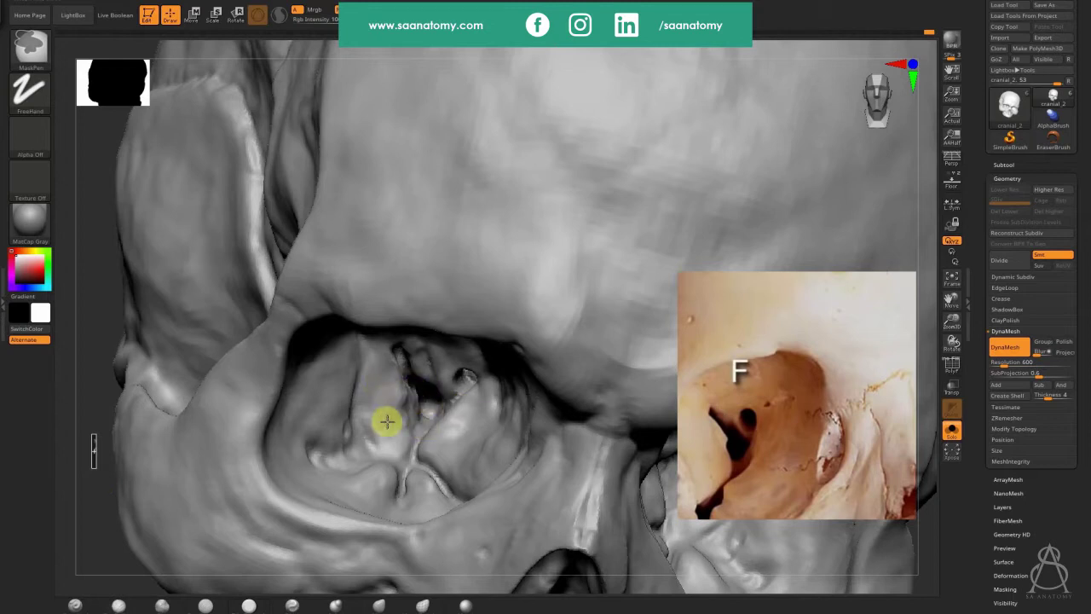
# Step: Build up and carve the bone around the lower end of the superior orbital fissure and adjoining orbital floor with ClayBuildup
pyautogui.press('shift')
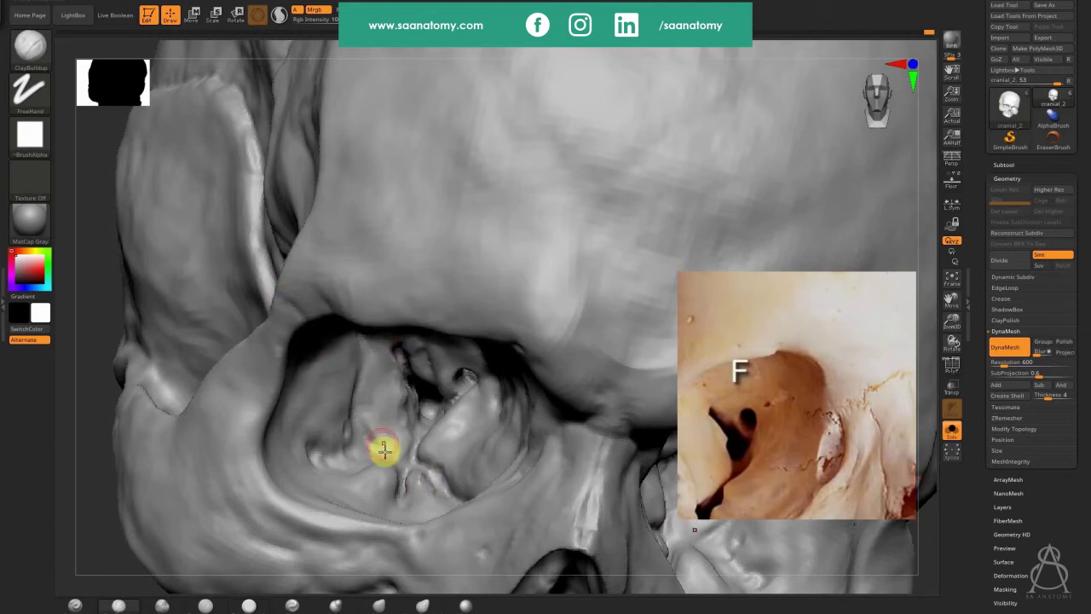
pyautogui.moveTo(422, 468)
pyautogui.mouseDown()
pyautogui.moveTo(436, 478)
pyautogui.moveTo(424, 472)
pyautogui.mouseUp()
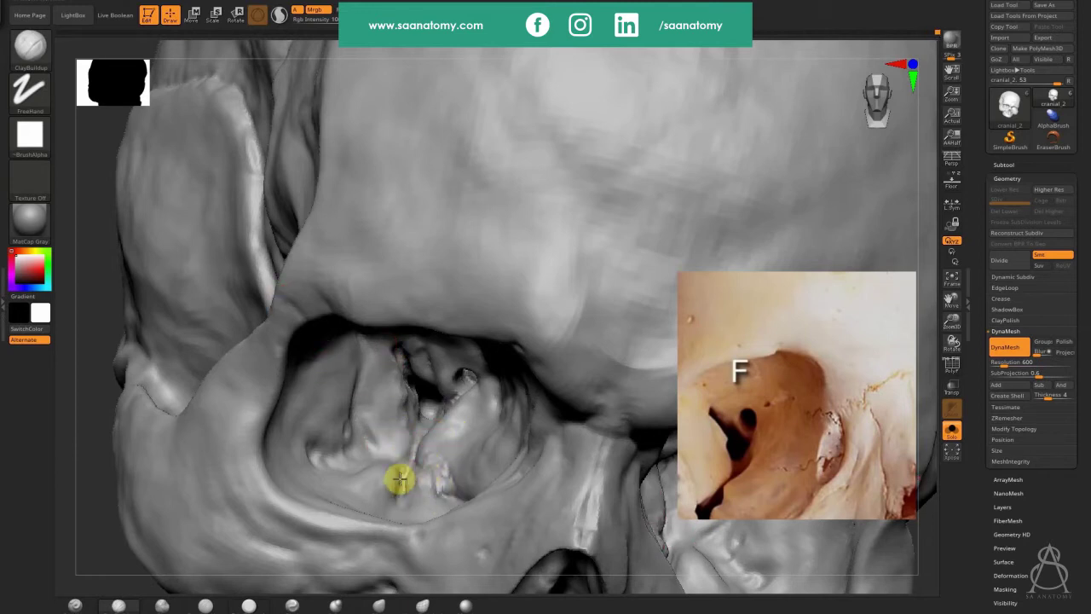
pyautogui.moveTo(392, 471)
pyautogui.keyDown('alt'); pyautogui.mouseDown()
pyautogui.moveTo(380, 479)
pyautogui.moveTo(386, 494)
pyautogui.moveTo(405, 459)
pyautogui.mouseUp(); pyautogui.keyUp('alt')
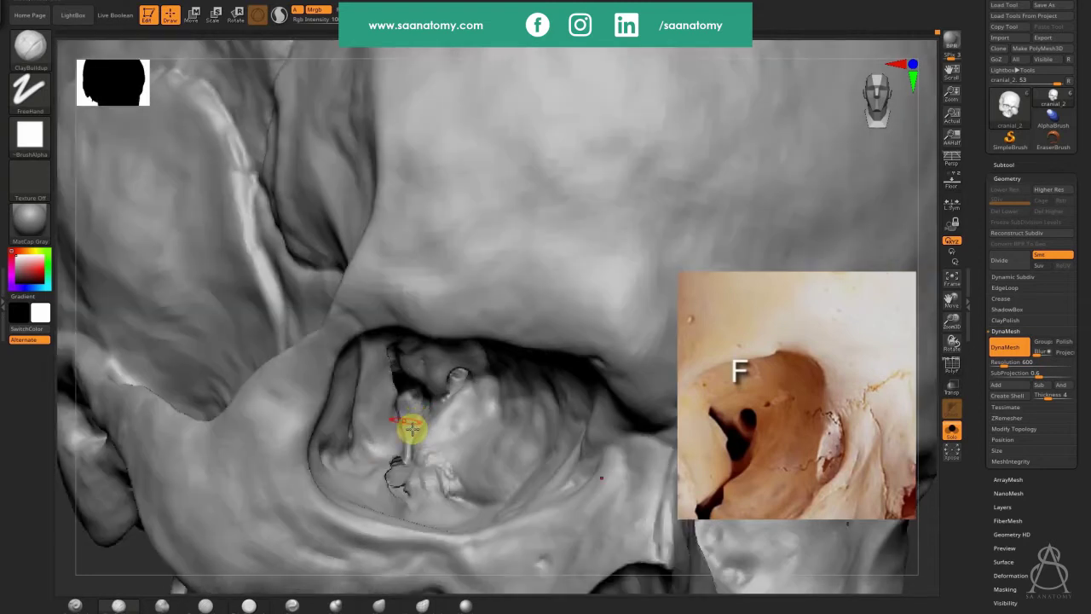
pyautogui.moveTo(449, 389); pyautogui.dragTo(426, 414, button='right')
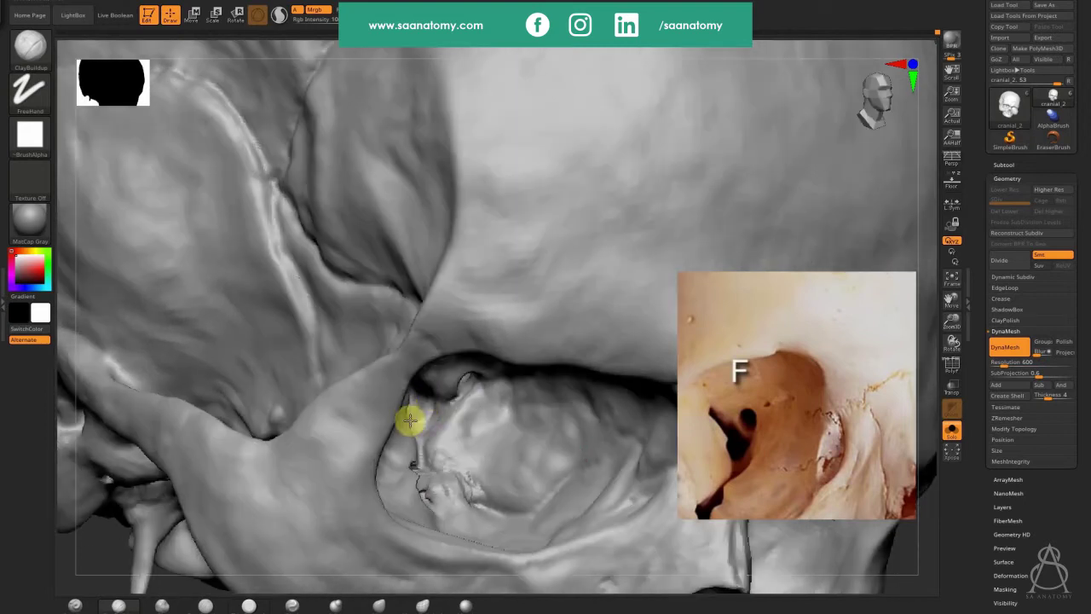
pyautogui.moveTo(410, 420)
pyautogui.mouseDown()
pyautogui.moveTo(426, 404)
pyautogui.moveTo(420, 418)
pyautogui.mouseUp()
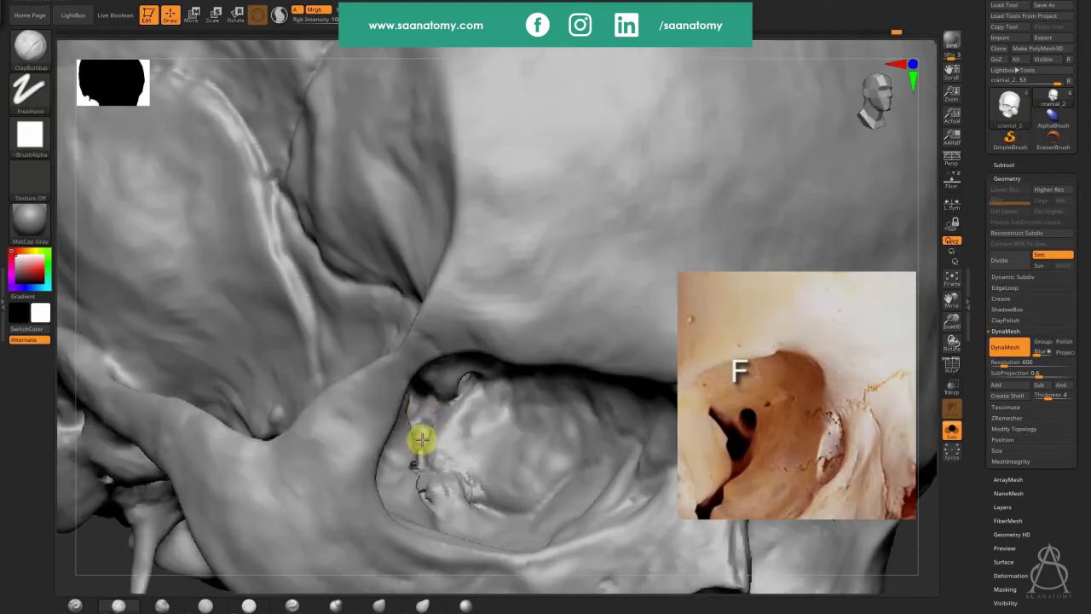
# Step: Update the DynaMesh and define the temporal line on the side of the skull
pyautogui.press('ctrl')
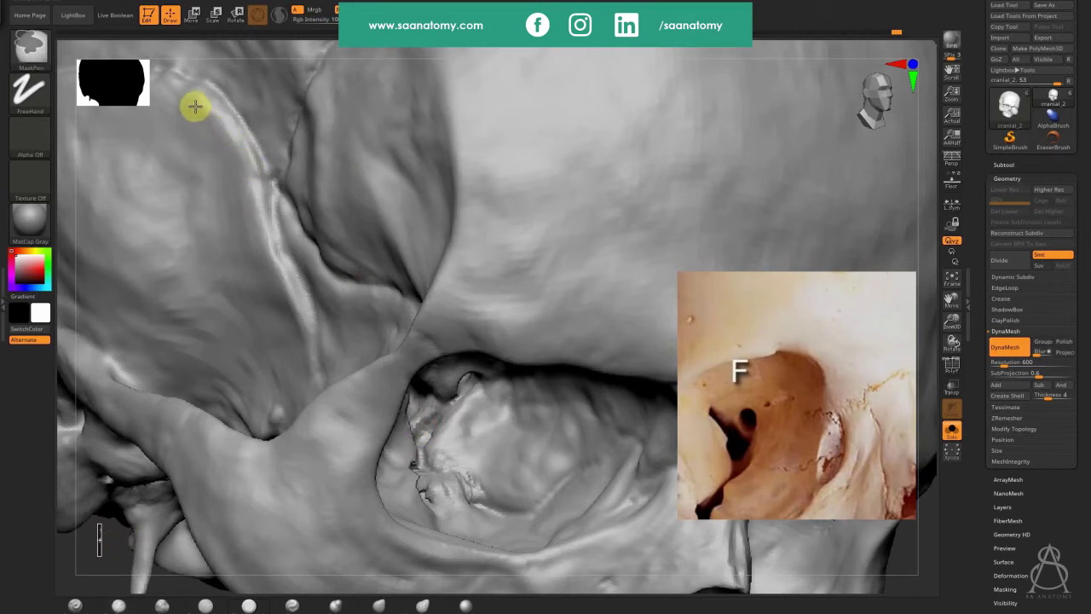
pyautogui.moveTo(210, 116)
pyautogui.mouseDown()
pyautogui.moveTo(190, 88)
pyautogui.moveTo(241, 151)
pyautogui.moveTo(216, 117)
pyautogui.moveTo(245, 172)
pyautogui.moveTo(240, 151)
pyautogui.moveTo(246, 214)
pyautogui.moveTo(290, 307)
pyautogui.moveTo(245, 227)
pyautogui.moveTo(221, 144)
pyautogui.moveTo(199, 126)
pyautogui.moveTo(205, 105)
pyautogui.moveTo(182, 95)
pyautogui.moveTo(192, 144)
pyautogui.moveTo(210, 125)
pyautogui.moveTo(263, 247)
pyautogui.moveTo(254, 256)
pyautogui.moveTo(293, 321)
pyautogui.moveTo(195, 103)
pyautogui.moveTo(252, 181)
pyautogui.mouseUp()
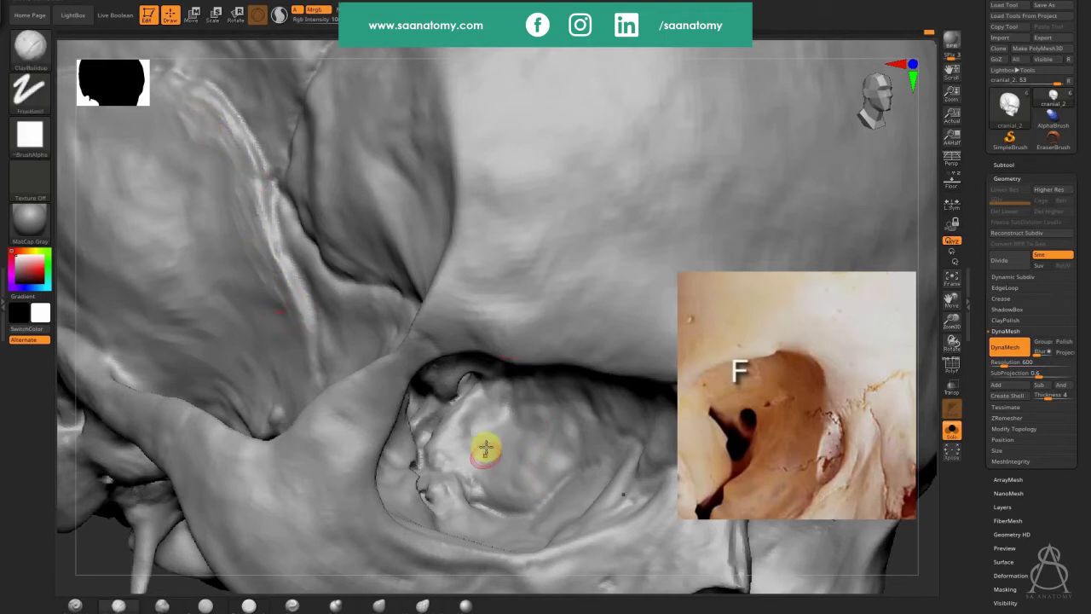
# Step: Adjust the ClayBuildup brush size and even out the medial wall of the orbit with repeated strokes
pyautogui.moveTo(485, 446); pyautogui.dragTo(496, 496, button='right')
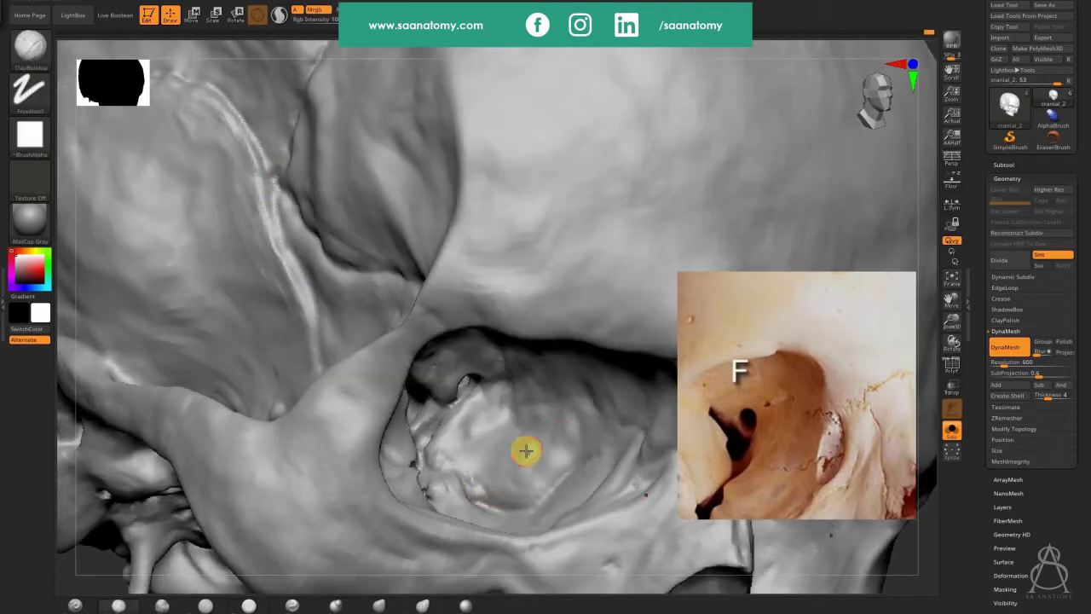
pyautogui.press('s')
pyautogui.moveTo(530, 455); pyautogui.dragTo(537, 454)
pyautogui.moveTo(538, 389)
pyautogui.mouseDown()
pyautogui.moveTo(517, 417)
pyautogui.moveTo(517, 385)
pyautogui.moveTo(498, 422)
pyautogui.moveTo(490, 409)
pyautogui.moveTo(465, 441)
pyautogui.moveTo(463, 429)
pyautogui.moveTo(483, 461)
pyautogui.moveTo(558, 486)
pyautogui.moveTo(562, 465)
pyautogui.mouseUp()
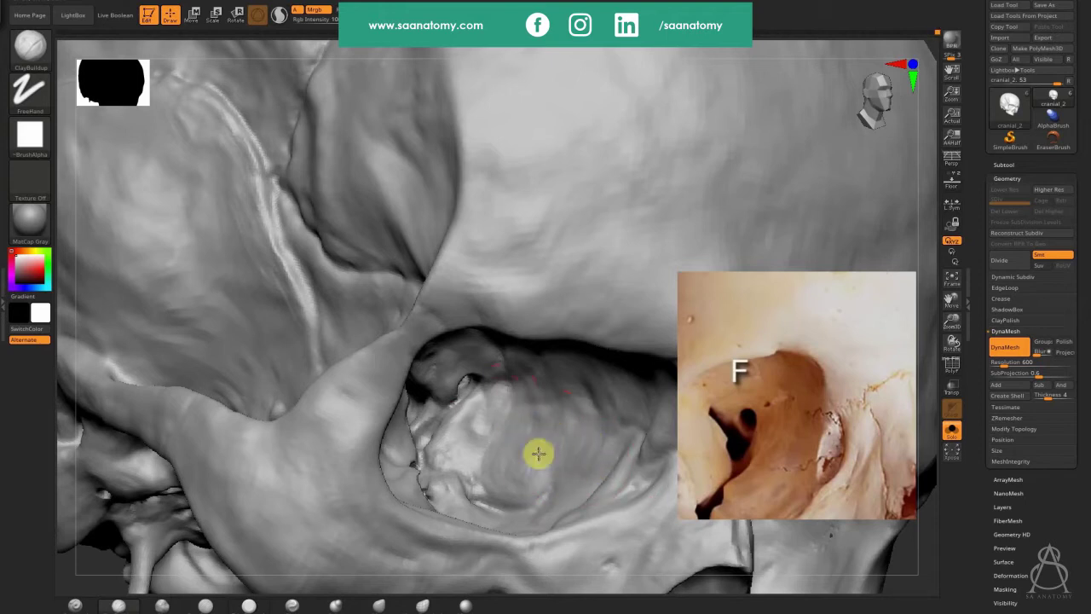
pyautogui.moveTo(536, 448)
pyautogui.mouseDown()
pyautogui.moveTo(519, 463)
pyautogui.moveTo(533, 475)
pyautogui.mouseUp()
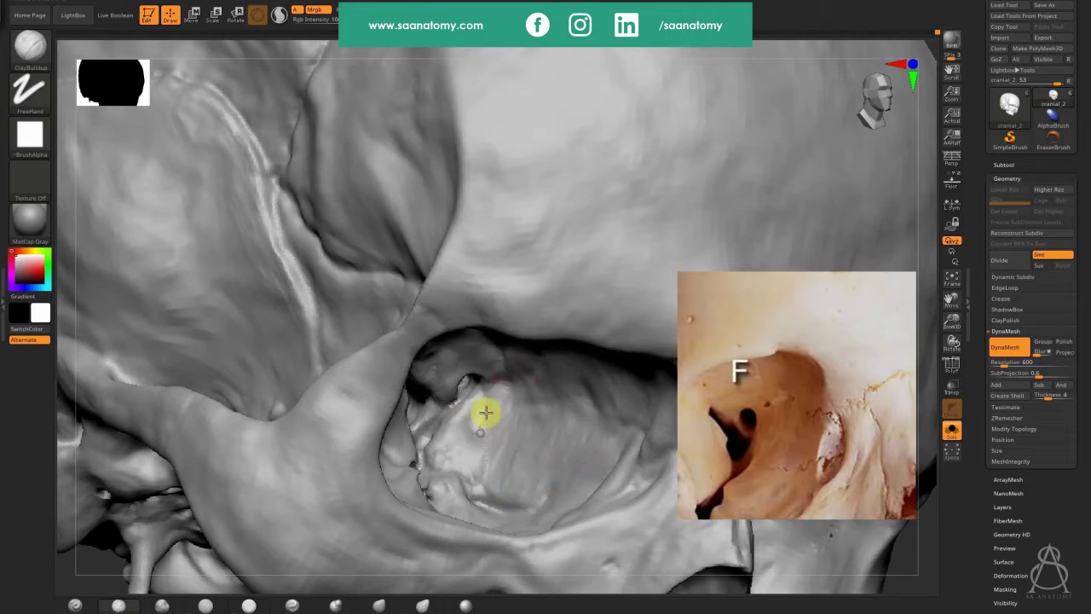
pyautogui.moveTo(536, 451); pyautogui.dragTo(526, 455)
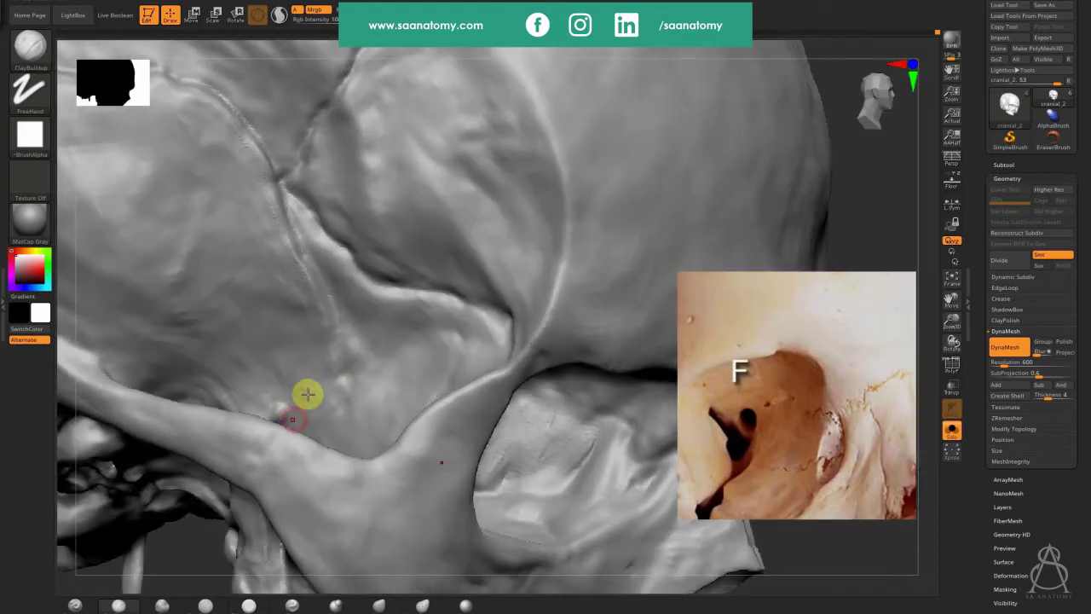
# Step: Build up the temple surface just above the zygomatic arch with ClayBuildup and smooth it
pyautogui.moveTo(307, 392); pyautogui.dragTo(337, 376)
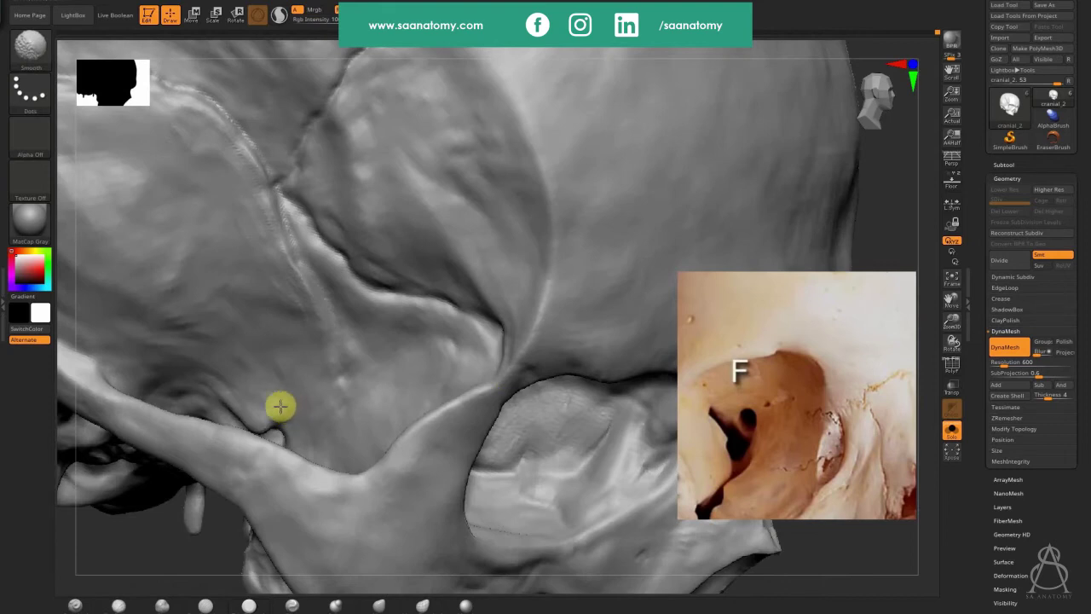
pyautogui.moveTo(279, 411)
pyautogui.keyDown('shift'); pyautogui.mouseDown()
pyautogui.moveTo(304, 377)
pyautogui.moveTo(281, 378)
pyautogui.mouseUp(); pyautogui.keyUp('shift')
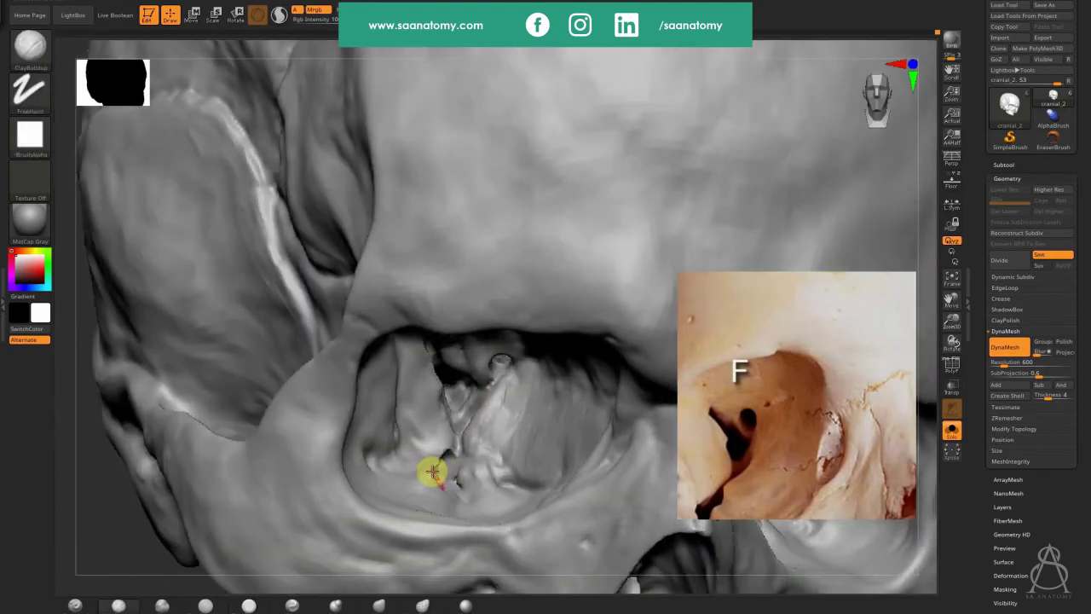
# Step: Carve the inferior orbital fissure as an elongated groove across the orbital floor, smoothing its edge and updating the DynaMesh between passes
pyautogui.moveTo(434, 470); pyautogui.dragTo(473, 460)
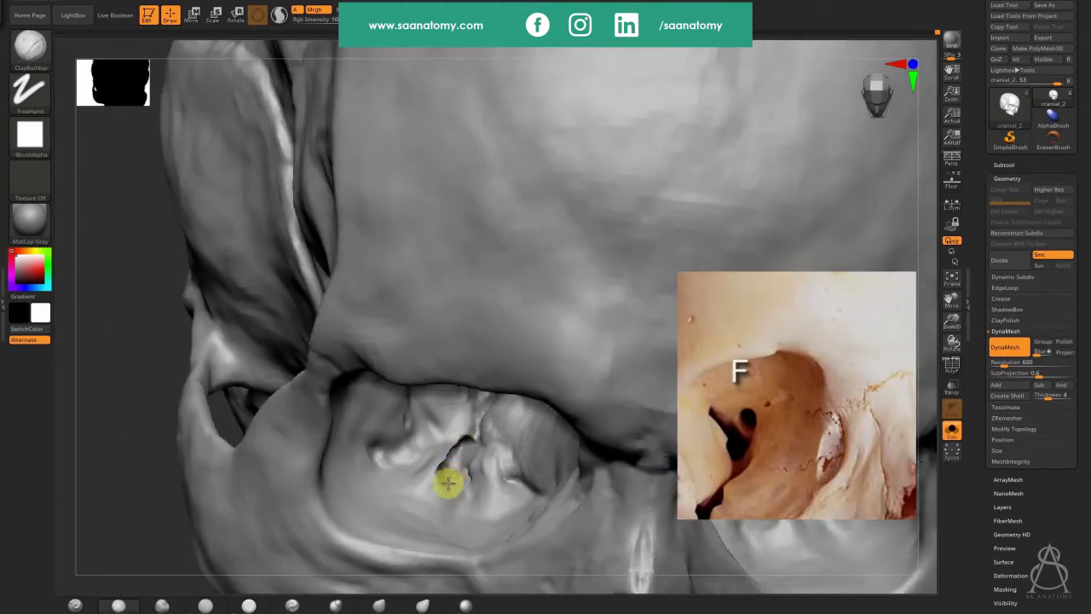
pyautogui.moveTo(458, 445)
pyautogui.keyDown('shift'); pyautogui.mouseDown()
pyautogui.moveTo(448, 458)
pyautogui.moveTo(458, 438)
pyautogui.mouseUp(); pyautogui.keyUp('shift')
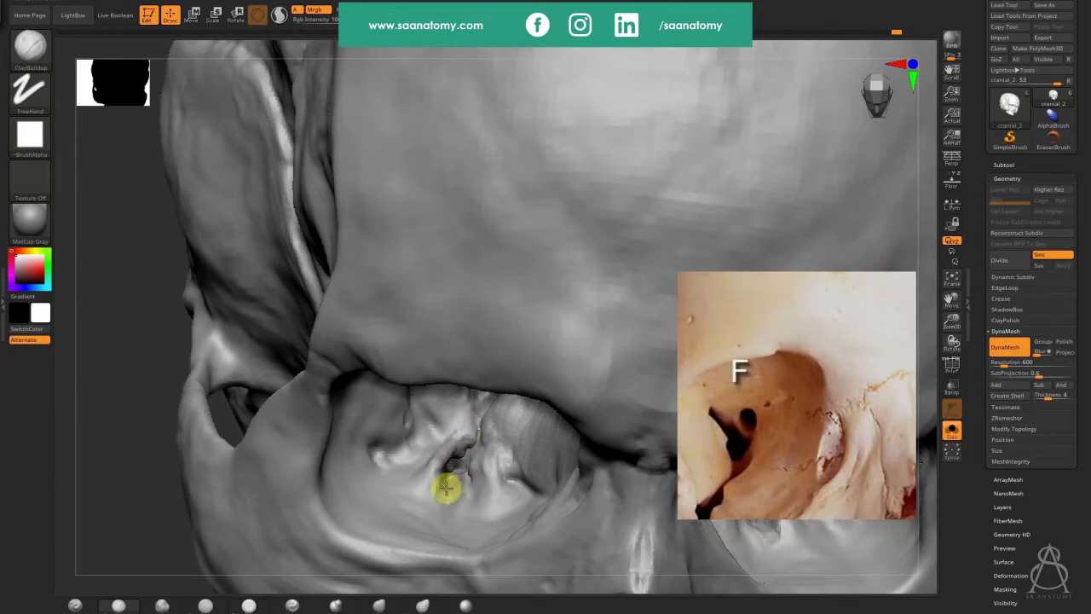
pyautogui.press('ctrl')
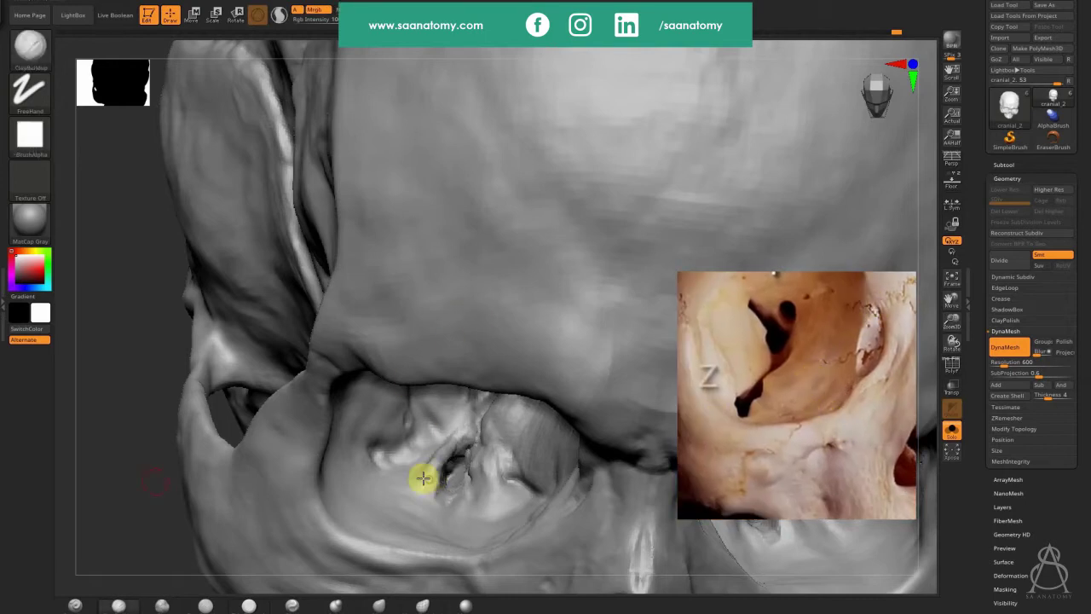
pyautogui.moveTo(432, 490)
pyautogui.keyDown('alt'); pyautogui.mouseDown()
pyautogui.moveTo(409, 511)
pyautogui.moveTo(439, 492)
pyautogui.moveTo(412, 512)
pyautogui.moveTo(432, 501)
pyautogui.mouseUp(); pyautogui.keyUp('alt')
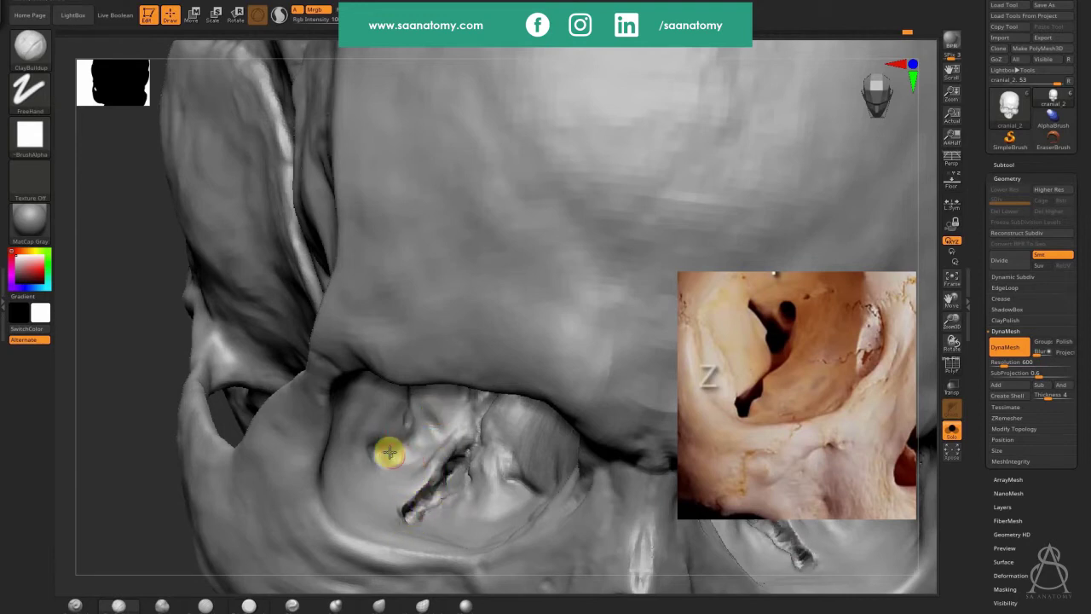
# Step: Resize the ClayBuildup brush and fill the hollow in the lateral orbital wall above the inferior orbital fissure
pyautogui.press('s')
pyautogui.moveTo(387, 450)
pyautogui.mouseDown()
pyautogui.moveTo(407, 443)
pyautogui.moveTo(416, 471)
pyautogui.moveTo(387, 457)
pyautogui.mouseUp()
# Step: Open the Surface settings of the ClayBuildup brush
pyautogui.click(53, 9)
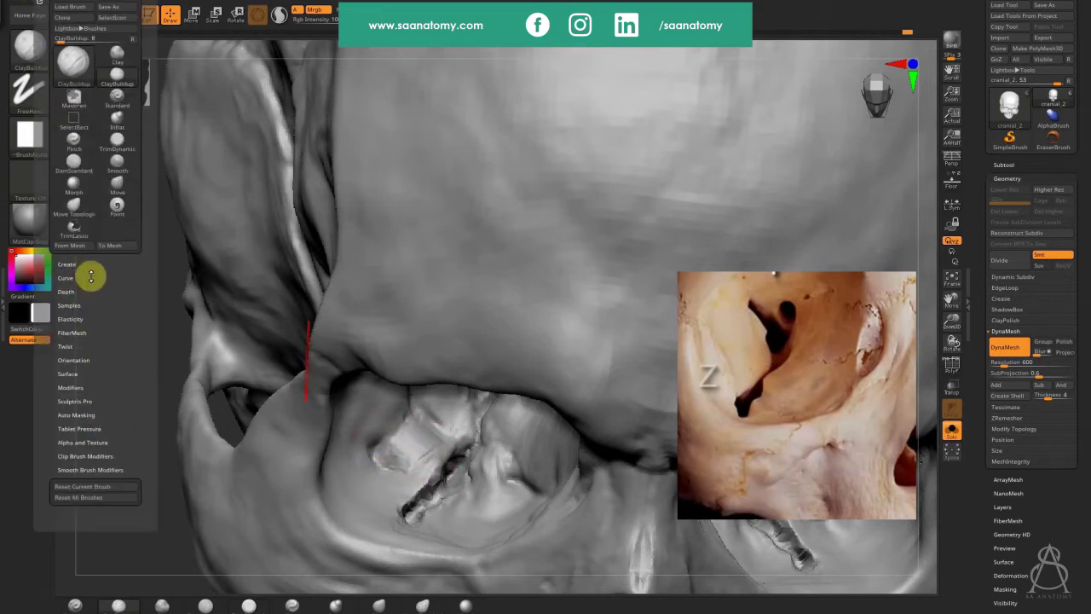
pyautogui.click(93, 374)
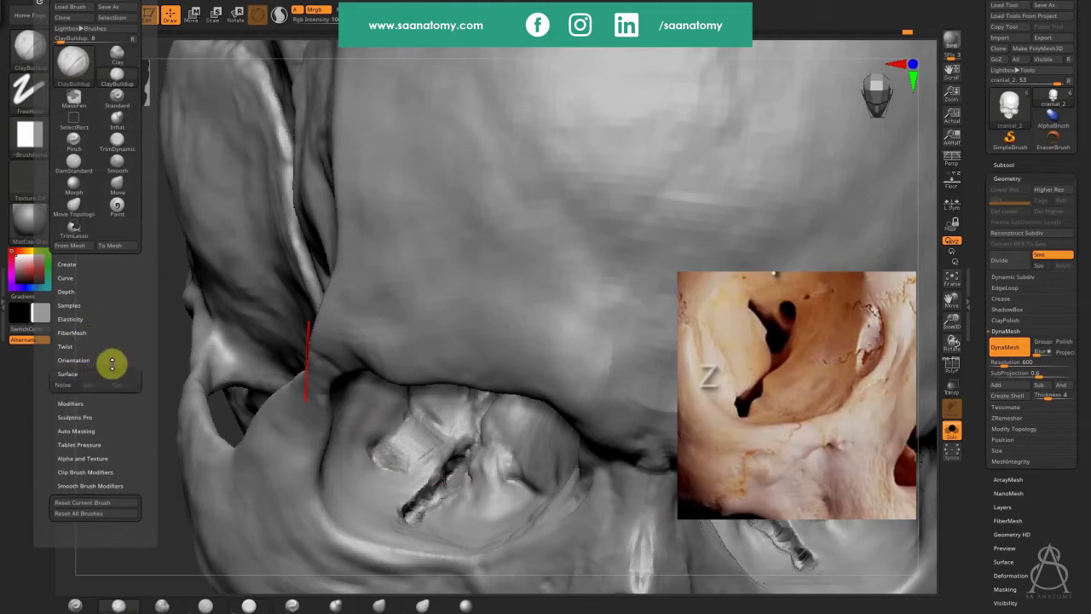
# Step: Look through the ClayBuildup brush's modifier and auto-masking settings
pyautogui.click(100, 374)
pyautogui.click(106, 386)
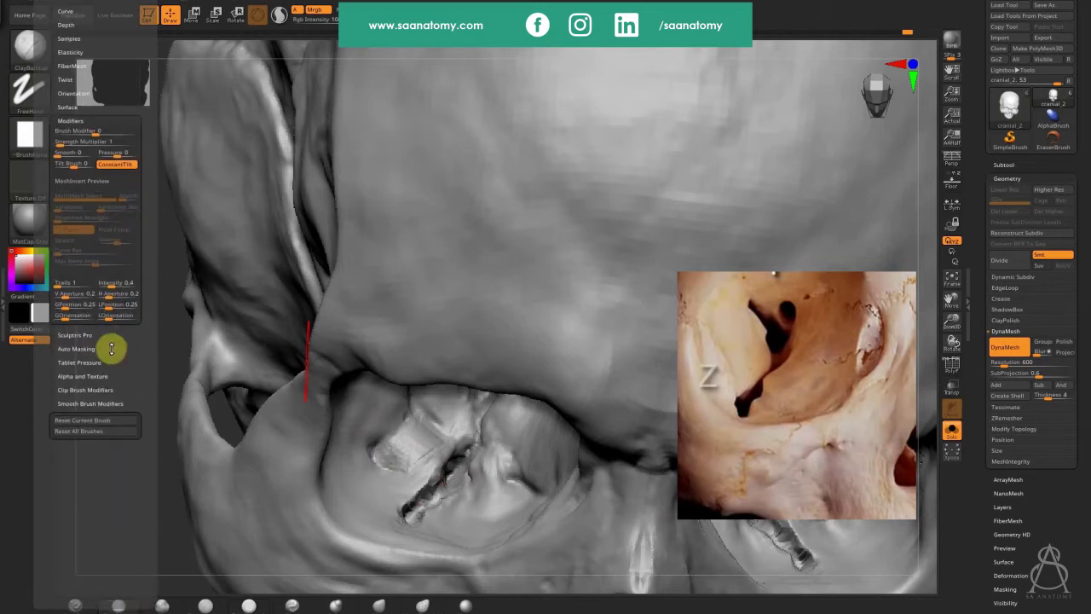
pyautogui.click(100, 347)
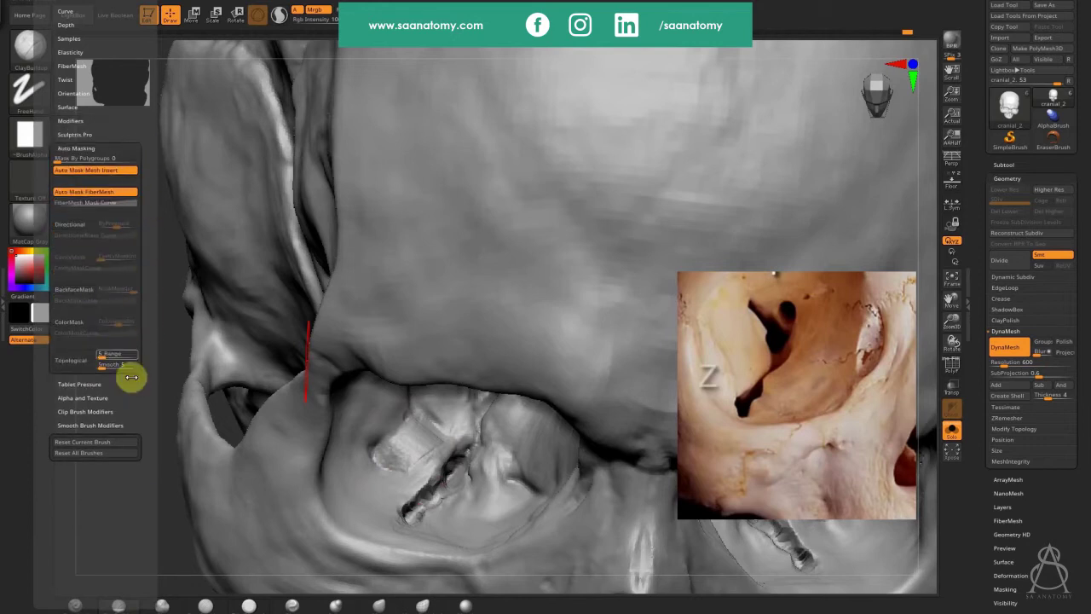
pyautogui.moveTo(131, 399); pyautogui.dragTo(119, 375)
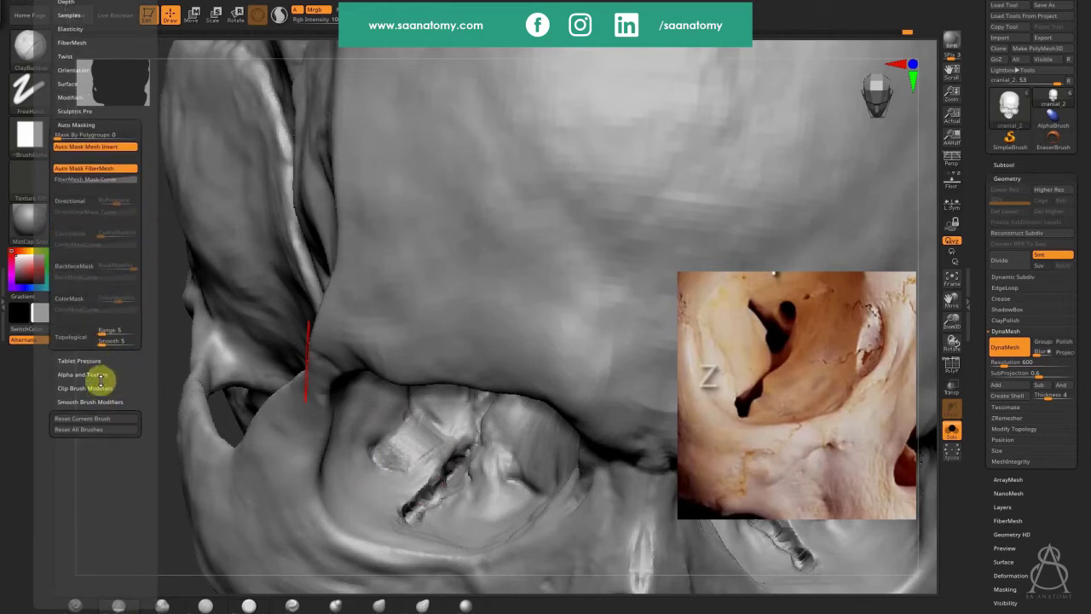
pyautogui.press('Escape')
pyautogui.click(50, 1)
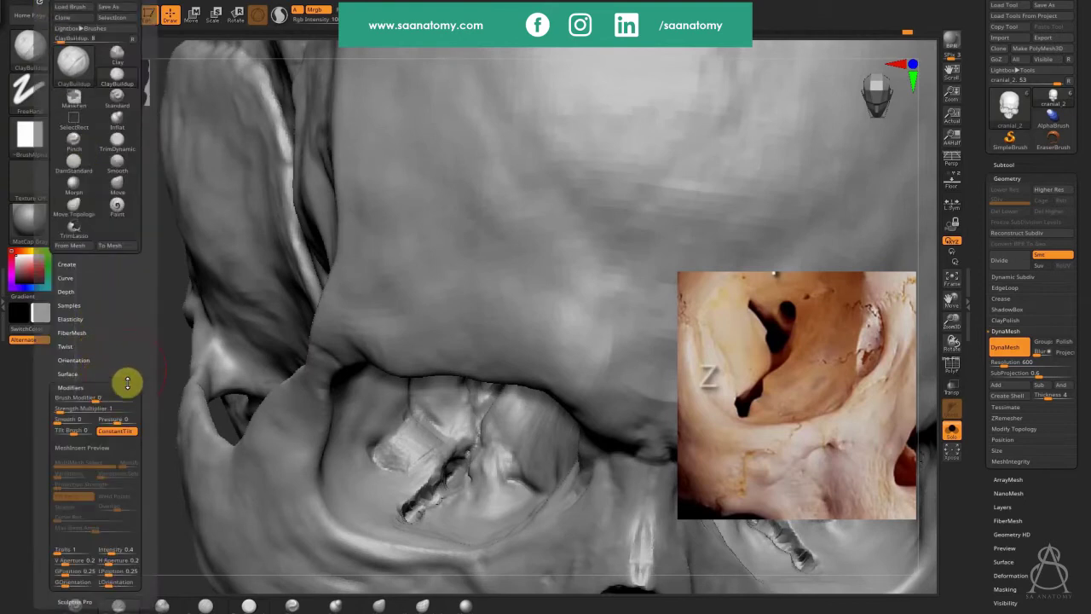
pyautogui.click(122, 385)
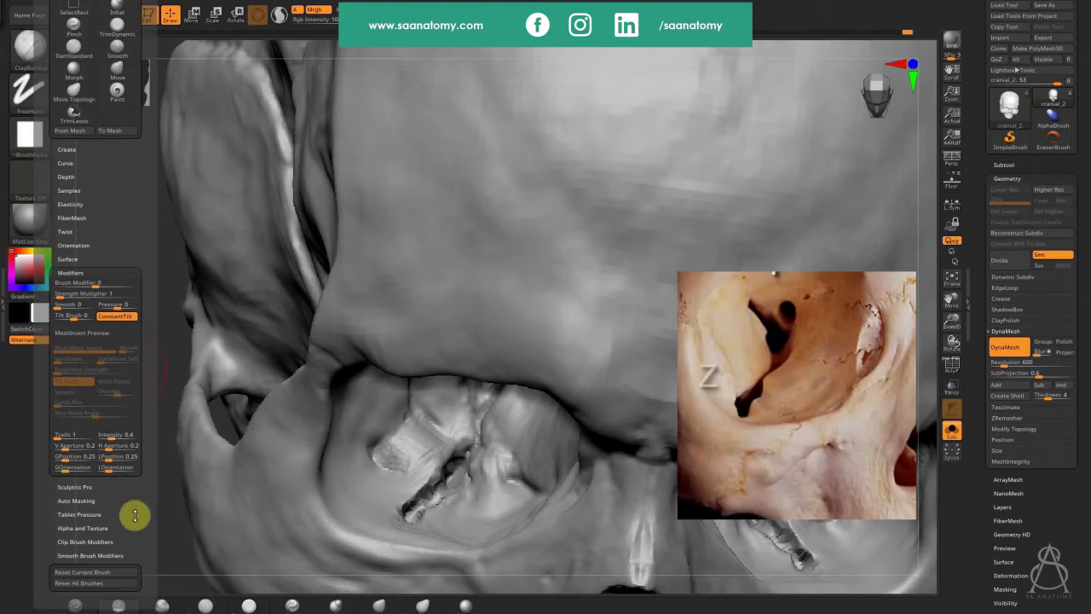
pyautogui.moveTo(142, 452); pyautogui.dragTo(145, 346)
pyautogui.click(54, 2)
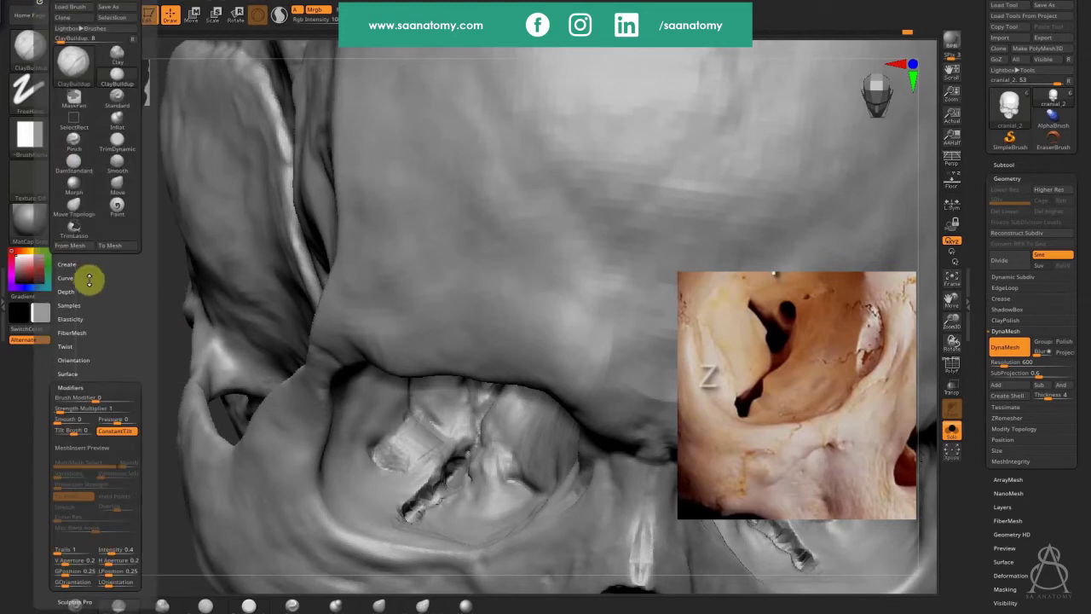
pyautogui.click(113, 387)
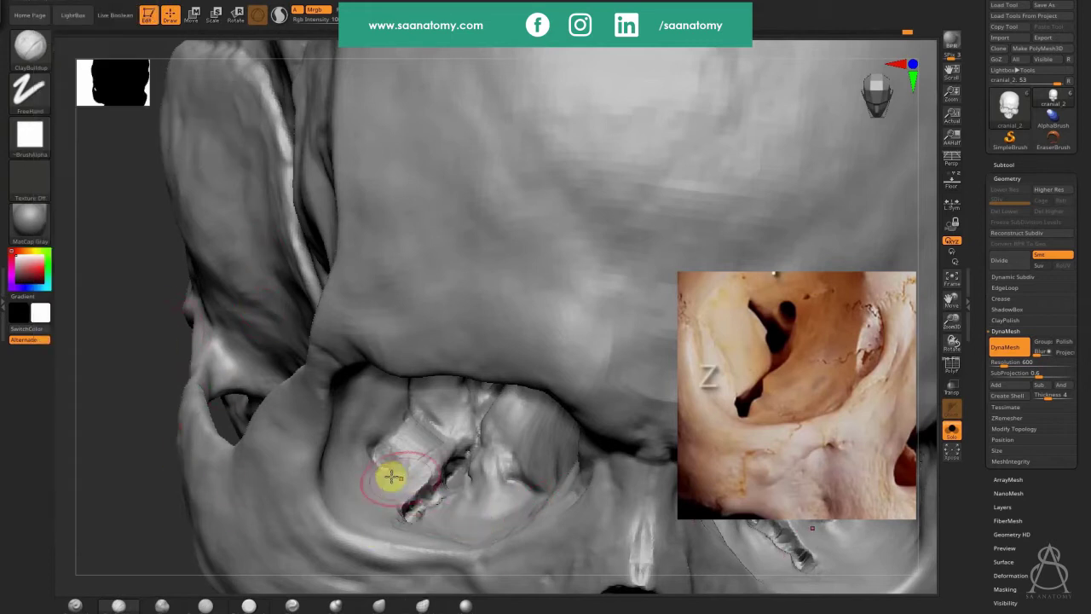
# Step: Adjust the ClayBuildup brush size and build up the lateral wall inside the orbit, beside the inferior orbital fissure
pyautogui.press('s')
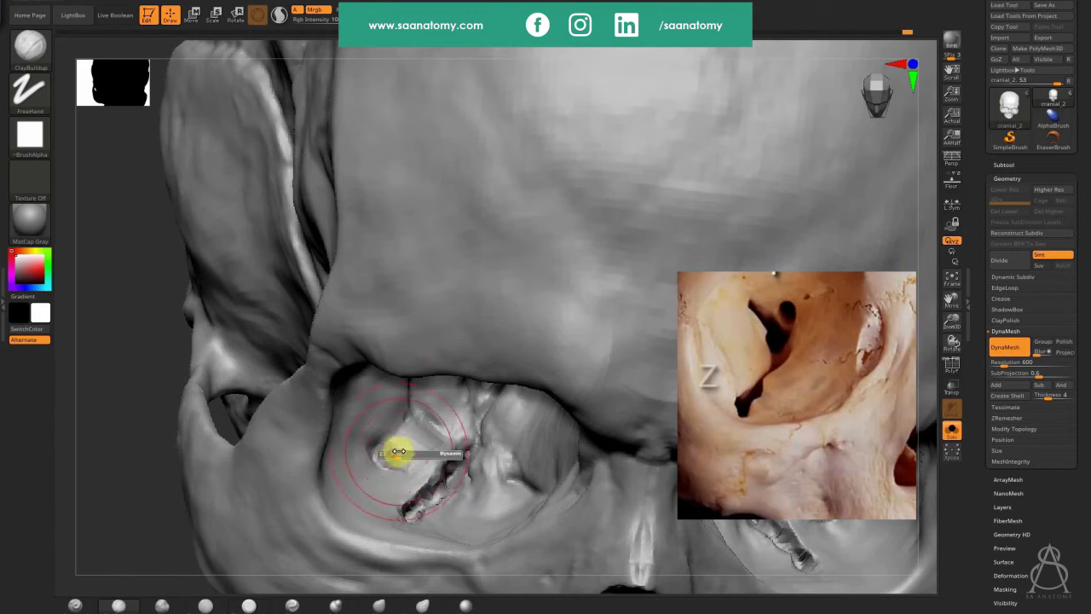
pyautogui.moveTo(397, 452); pyautogui.dragTo(394, 452)
pyautogui.moveTo(373, 452)
pyautogui.mouseDown()
pyautogui.moveTo(409, 446)
pyautogui.moveTo(421, 462)
pyautogui.moveTo(415, 439)
pyautogui.moveTo(392, 475)
pyautogui.moveTo(368, 480)
pyautogui.moveTo(393, 467)
pyautogui.mouseUp()
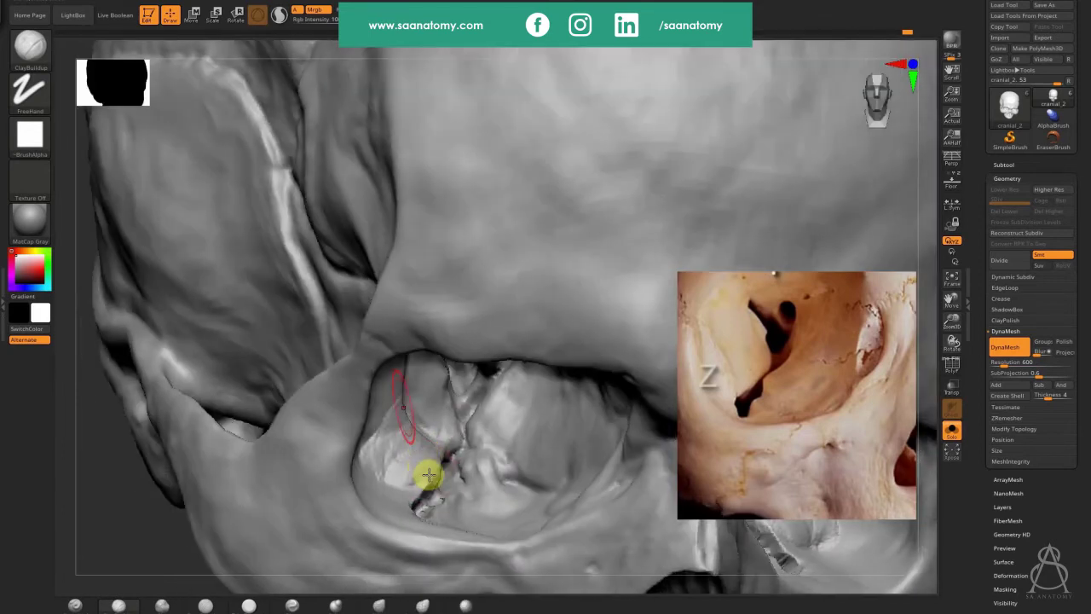
pyautogui.moveTo(426, 469)
pyautogui.mouseDown()
pyautogui.moveTo(414, 453)
pyautogui.moveTo(429, 489)
pyautogui.mouseUp()
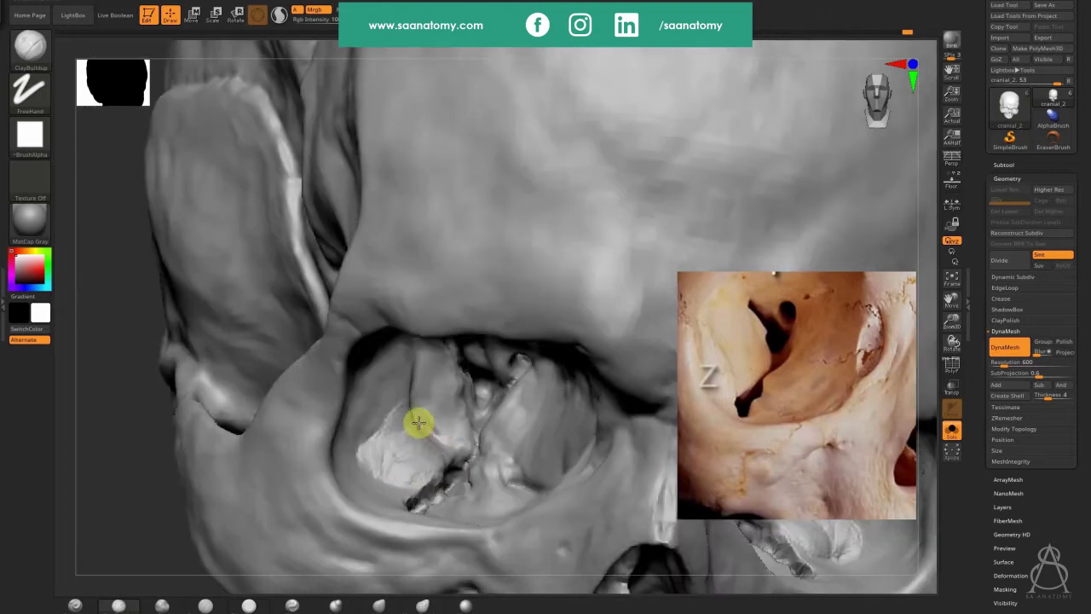
pyautogui.moveTo(418, 422); pyautogui.dragTo(415, 433, button='right')
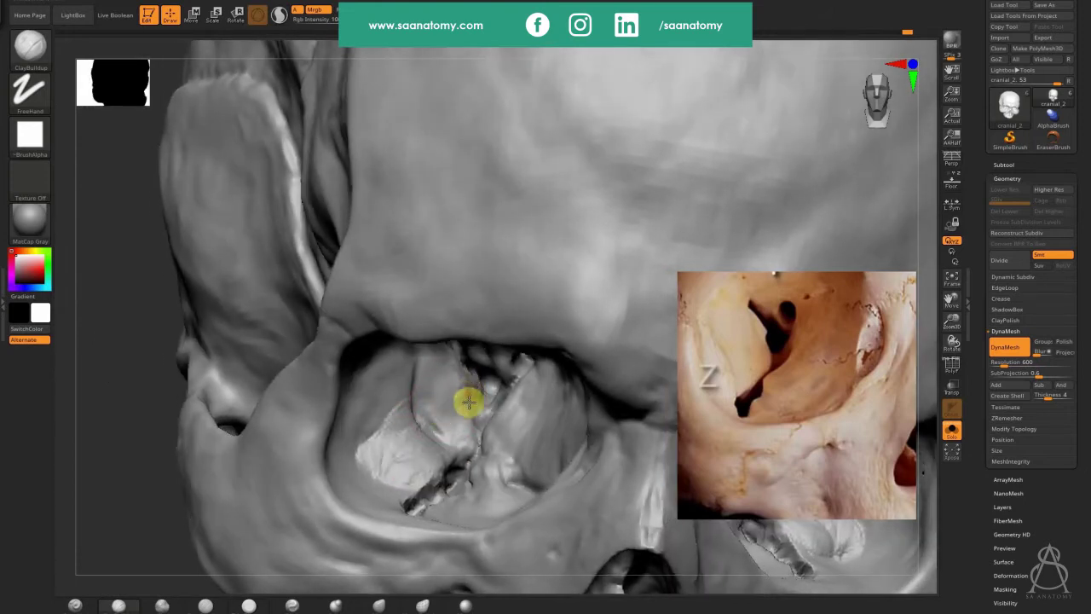
# Step: Sculpt the deep bone edges around the fissures at the back of the orbit and remesh the skull with DynaMesh
pyautogui.moveTo(466, 371); pyautogui.dragTo(468, 405)
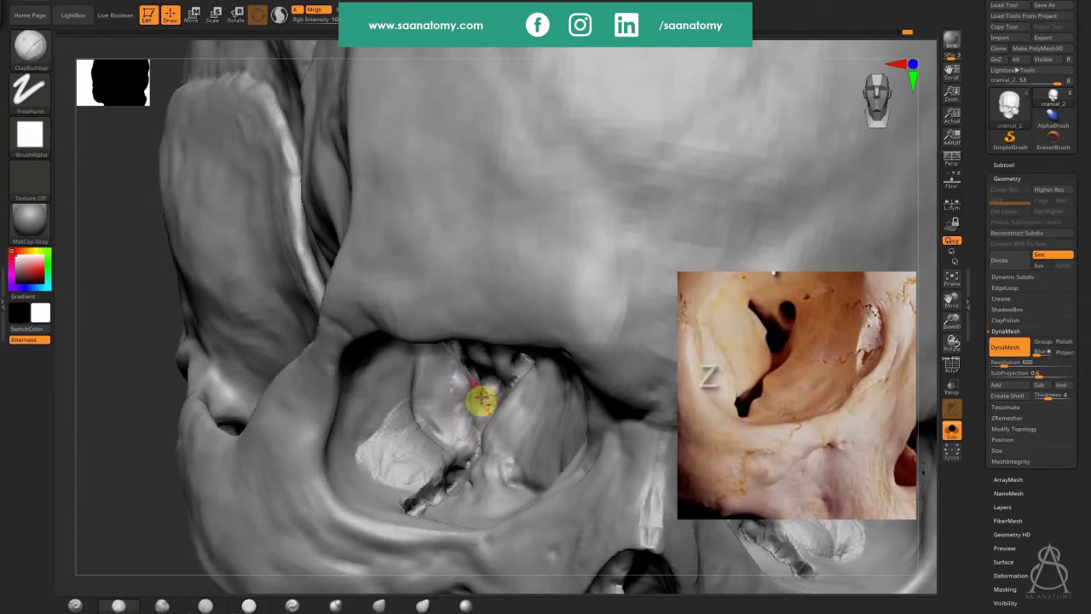
pyautogui.click(484, 395)
pyautogui.moveTo(478, 392); pyautogui.dragTo(420, 410, button='right')
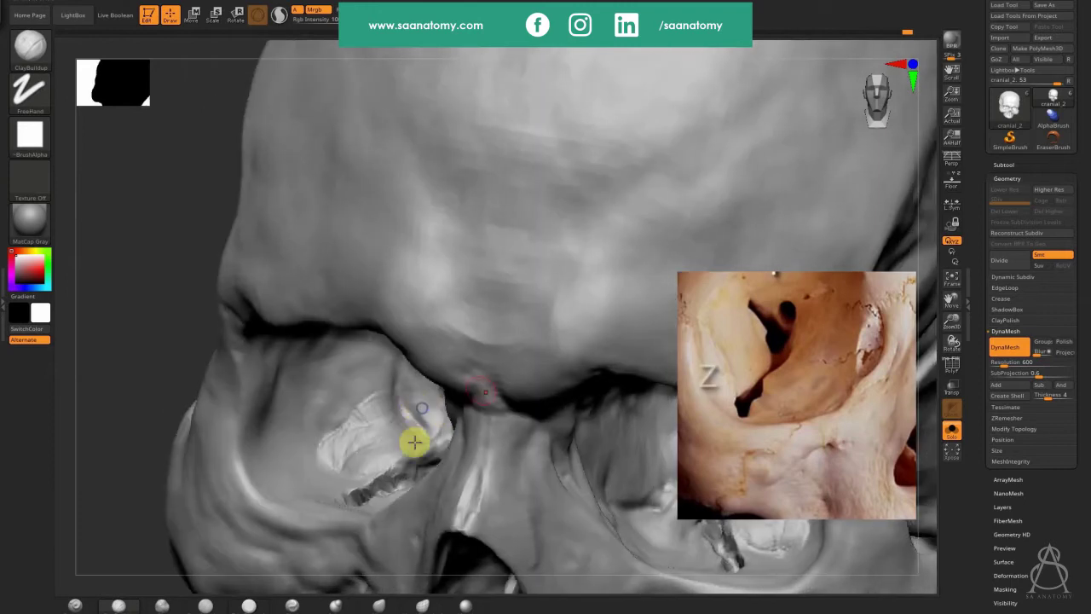
pyautogui.moveTo(415, 441)
pyautogui.mouseDown()
pyautogui.moveTo(463, 397)
pyautogui.moveTo(428, 394)
pyautogui.moveTo(463, 409)
pyautogui.moveTo(427, 396)
pyautogui.moveTo(439, 404)
pyautogui.mouseUp()
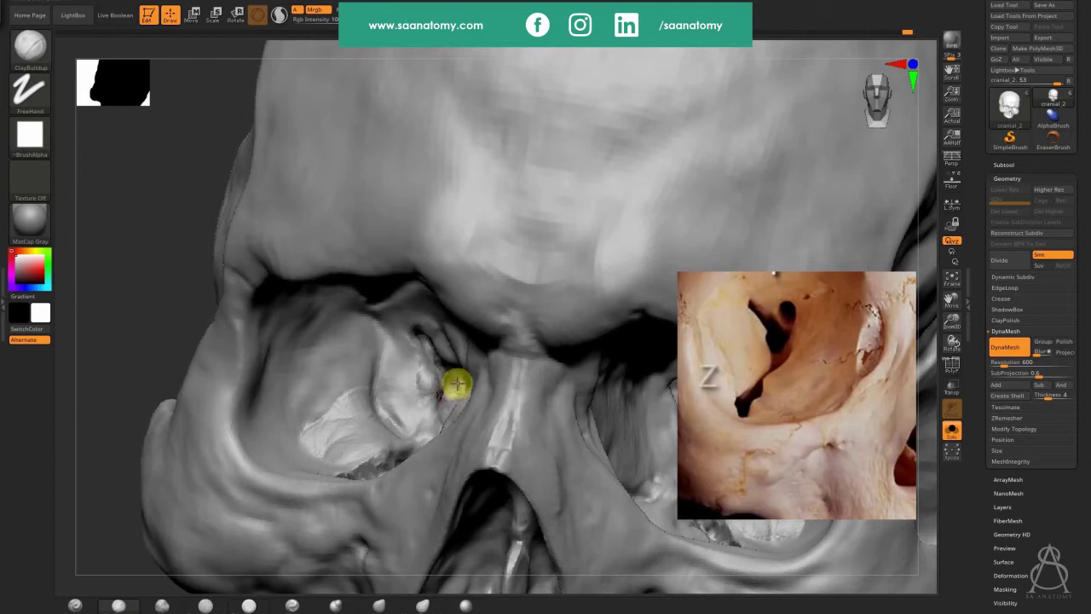
pyautogui.keyDown('ctrl'); pyautogui.moveTo(162, 248); pyautogui.dragTo(161, 294); pyautogui.keyUp('ctrl')
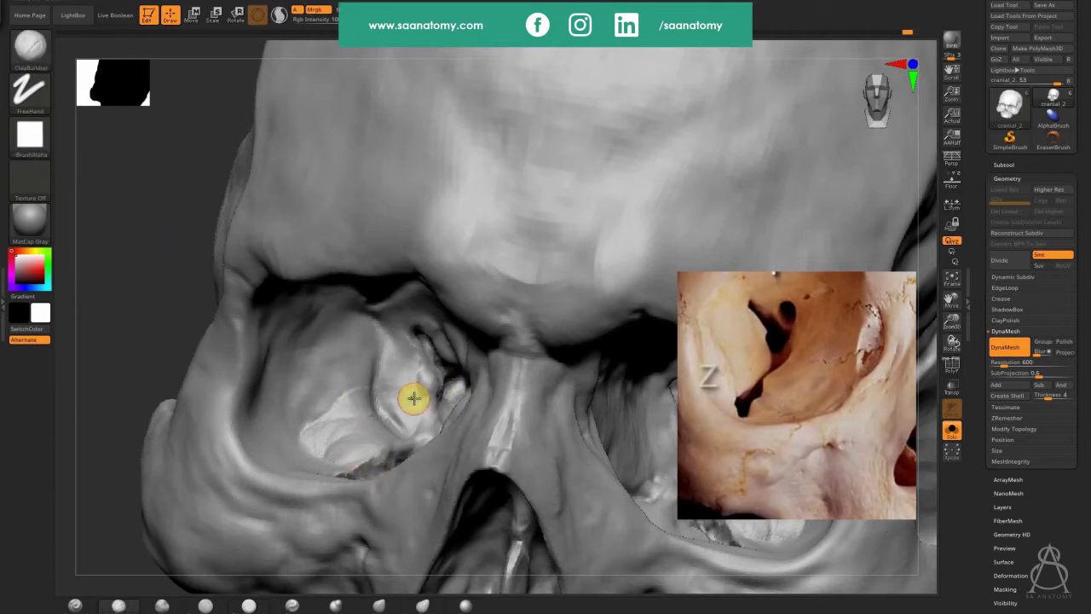
# Step: Sculpt and smooth the bone surfaces deep inside the orbit along the edges of the fissures
pyautogui.moveTo(422, 479)
pyautogui.mouseDown()
pyautogui.moveTo(396, 463)
pyautogui.moveTo(414, 470)
pyautogui.moveTo(400, 506)
pyautogui.moveTo(366, 428)
pyautogui.moveTo(410, 492)
pyautogui.mouseUp()
pyautogui.moveTo(410, 492); pyautogui.dragTo(407, 481, button='right')
pyautogui.moveTo(407, 481)
pyautogui.keyDown('shift'); pyautogui.mouseDown()
pyautogui.moveTo(438, 468)
pyautogui.moveTo(430, 441)
pyautogui.mouseUp(); pyautogui.keyUp('shift')
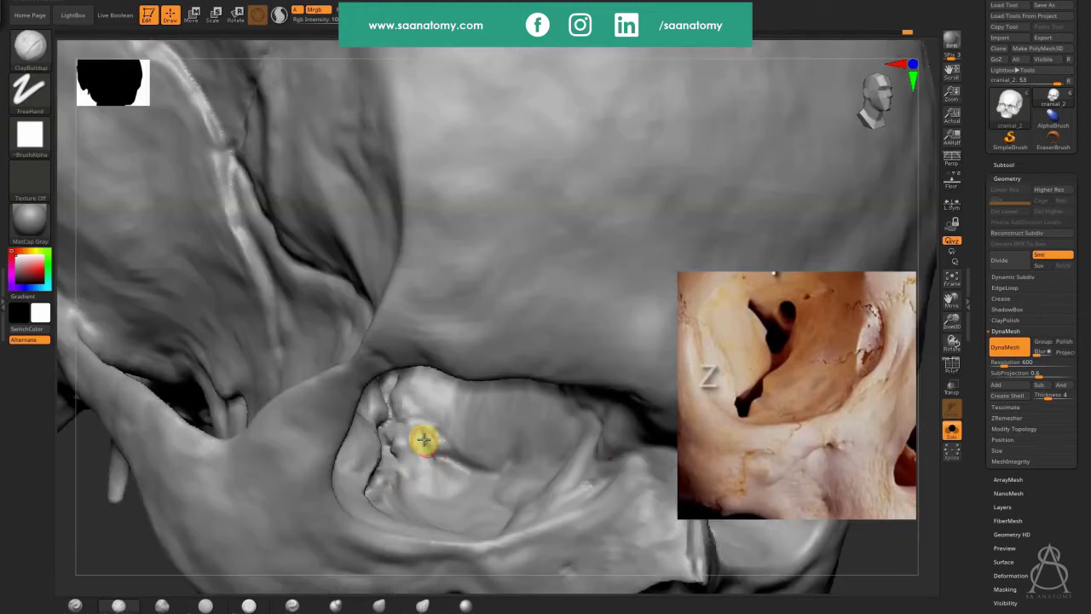
pyautogui.moveTo(430, 453); pyautogui.dragTo(438, 433, button='right')
pyautogui.keyDown('shift'); pyautogui.moveTo(437, 433); pyautogui.dragTo(419, 419); pyautogui.keyUp('shift')
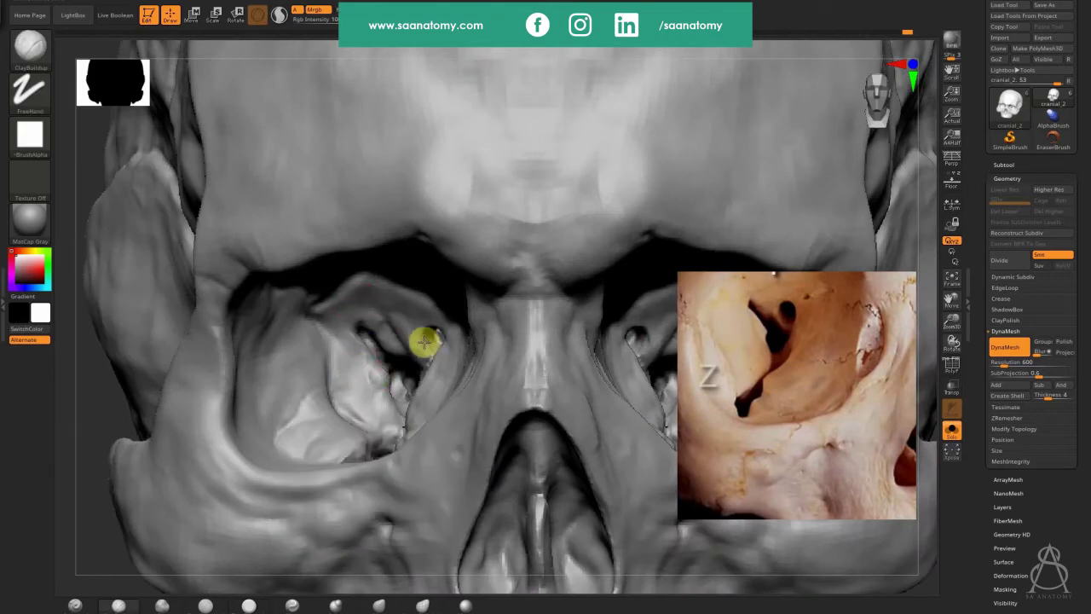
# Step: Shape the orbit's back wall between the superior orbital fissure and the optic canal, and update the DynaMesh
pyautogui.moveTo(424, 341)
pyautogui.mouseDown()
pyautogui.moveTo(428, 352)
pyautogui.moveTo(415, 301)
pyautogui.mouseUp()
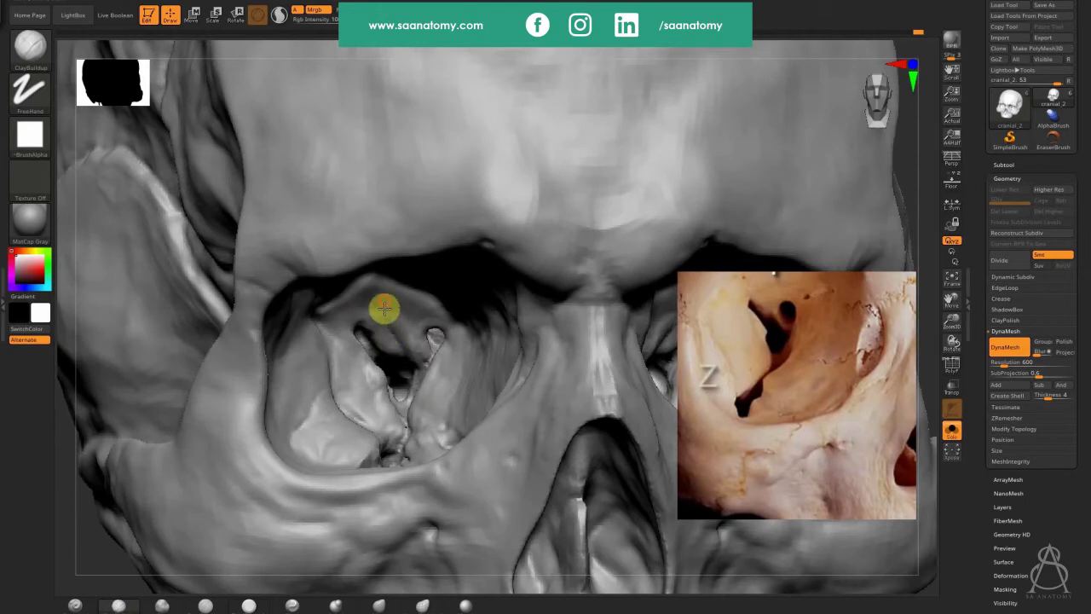
pyautogui.moveTo(384, 308); pyautogui.dragTo(399, 354)
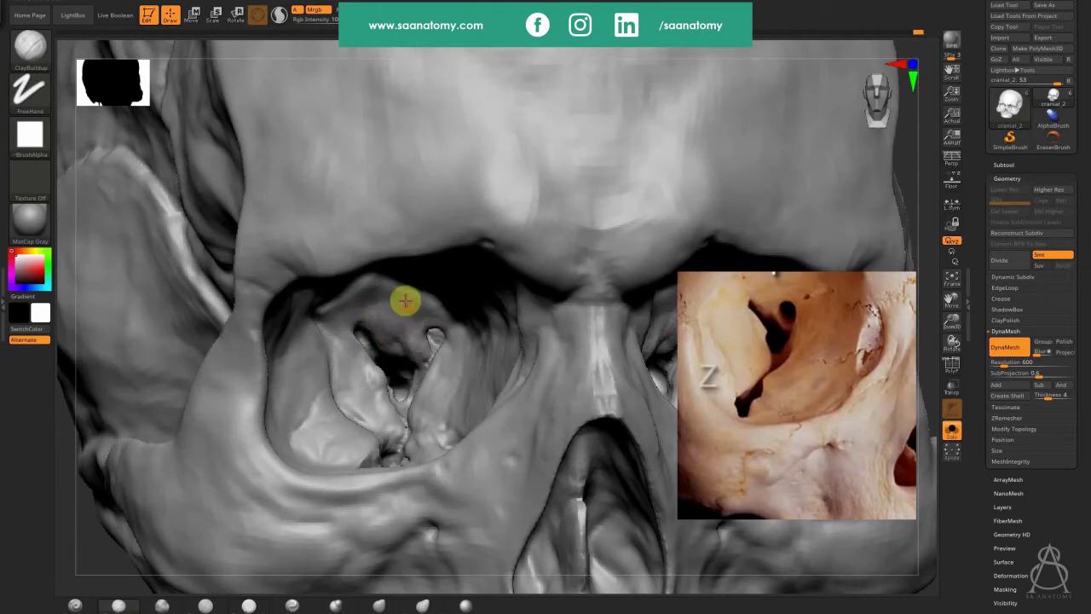
pyautogui.moveTo(390, 302)
pyautogui.mouseDown()
pyautogui.moveTo(452, 301)
pyautogui.moveTo(392, 322)
pyautogui.moveTo(424, 361)
pyautogui.moveTo(428, 343)
pyautogui.mouseUp()
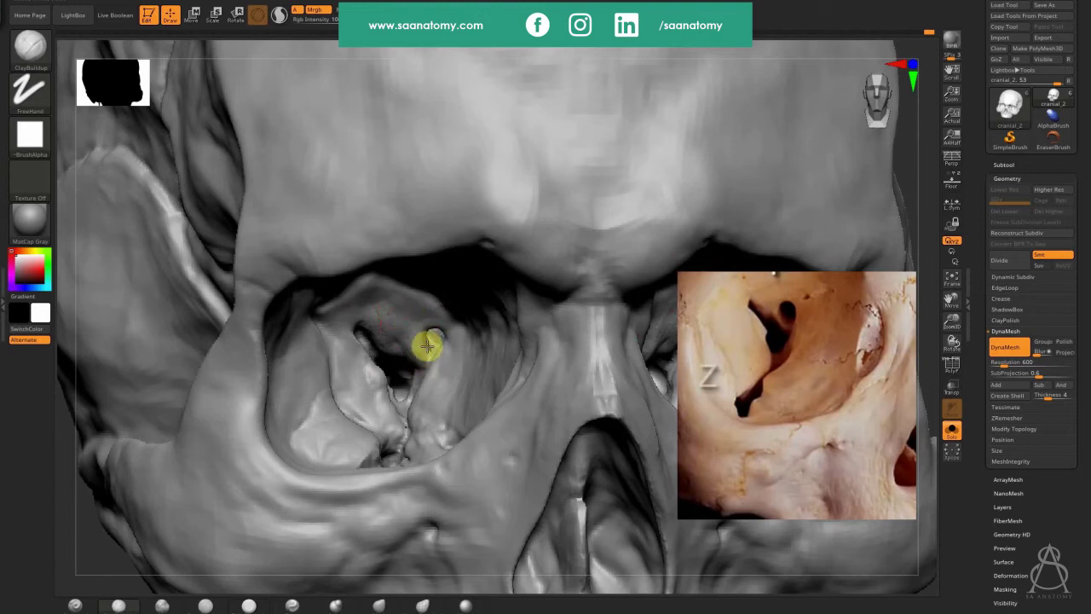
pyautogui.keyDown('ctrl'); pyautogui.moveTo(83, 527); pyautogui.dragTo(97, 563); pyautogui.keyUp('ctrl')
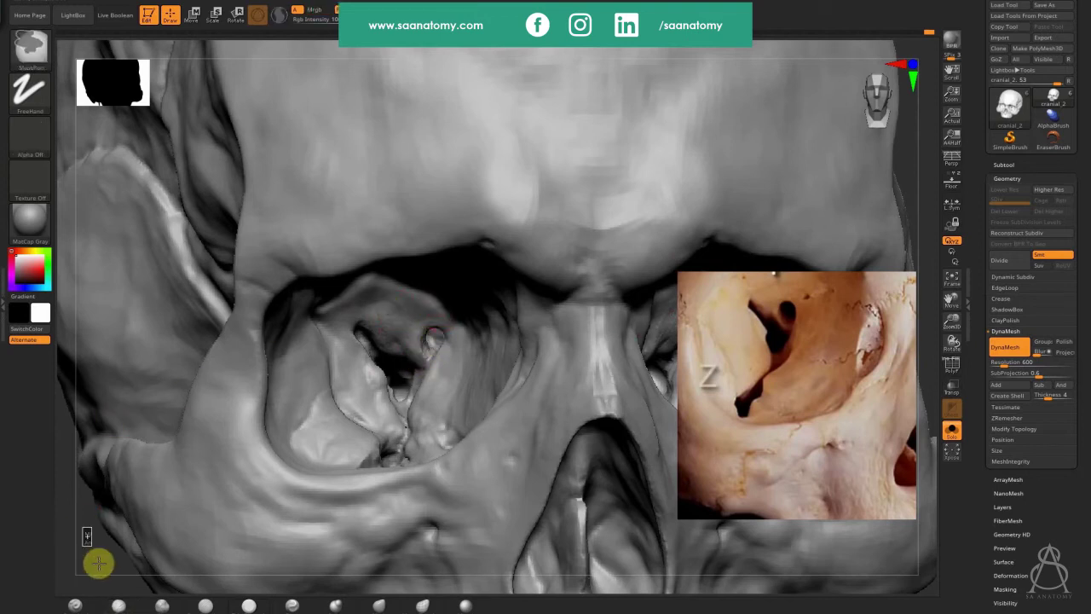
# Step: Build up the orbit's lateral wall between the superior and inferior fissures, down to the inferior fissure's edge
pyautogui.keyDown('ctrl'); pyautogui.moveTo(410, 375); pyautogui.dragTo(433, 397); pyautogui.keyUp('ctrl')
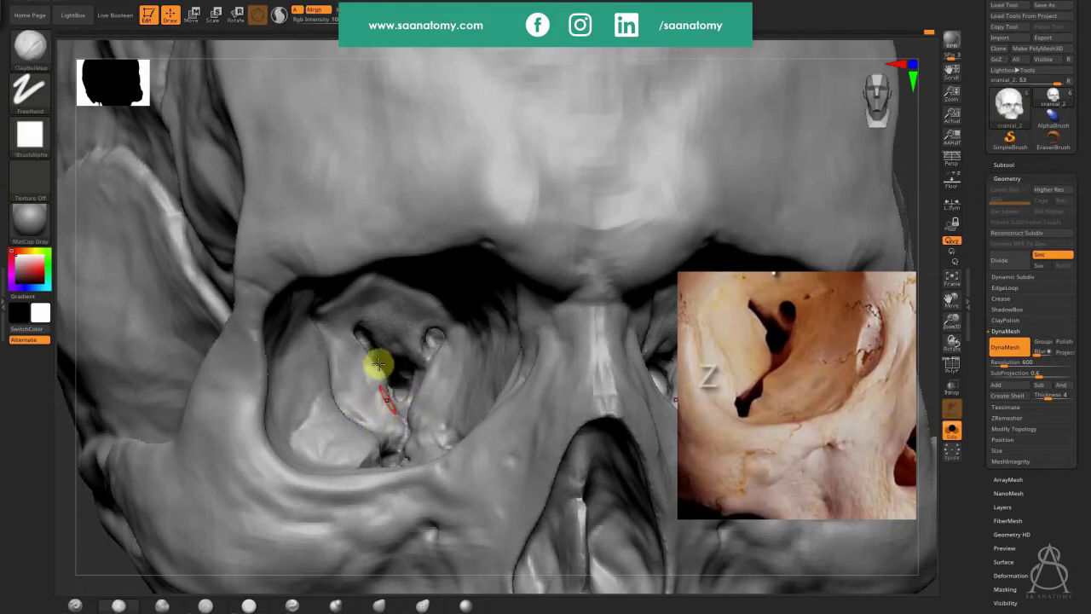
pyautogui.moveTo(371, 386); pyautogui.dragTo(375, 411, button='right')
pyautogui.moveTo(358, 362); pyautogui.dragTo(365, 376, button='right')
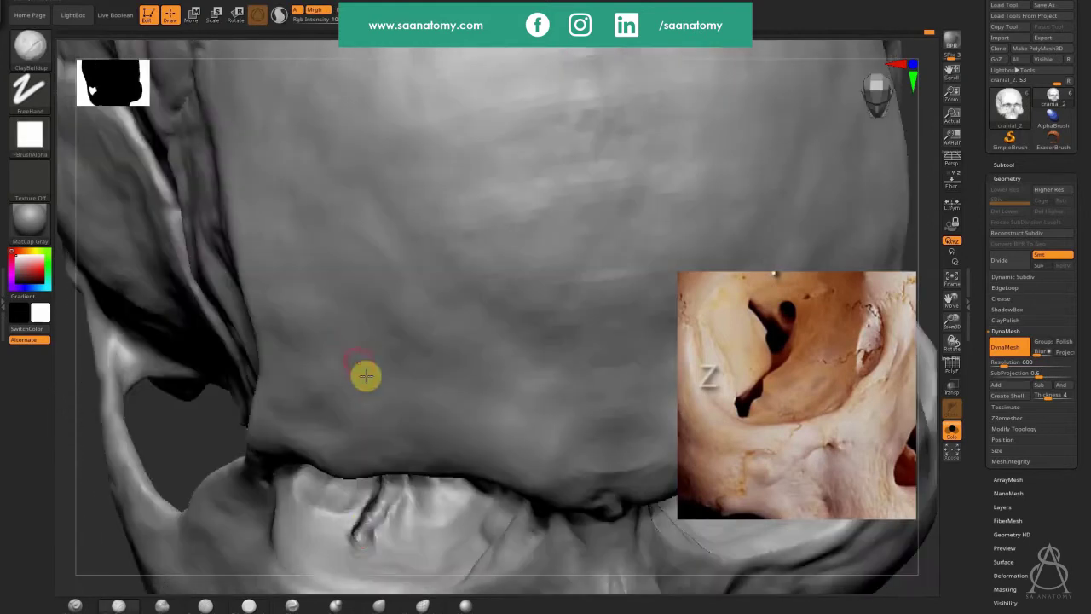
pyautogui.moveTo(366, 529); pyautogui.dragTo(385, 489, button='right')
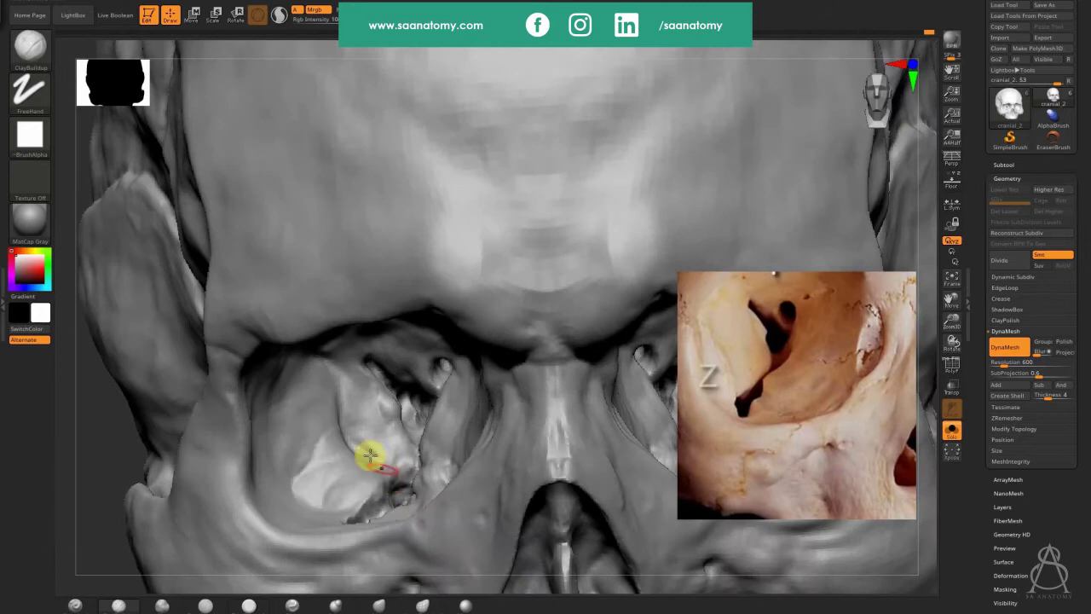
pyautogui.moveTo(369, 456)
pyautogui.mouseDown()
pyautogui.moveTo(341, 432)
pyautogui.moveTo(355, 404)
pyautogui.moveTo(345, 415)
pyautogui.moveTo(355, 442)
pyautogui.moveTo(384, 446)
pyautogui.moveTo(366, 458)
pyautogui.moveTo(384, 445)
pyautogui.moveTo(346, 438)
pyautogui.moveTo(389, 494)
pyautogui.moveTo(375, 507)
pyautogui.moveTo(369, 488)
pyautogui.mouseUp()
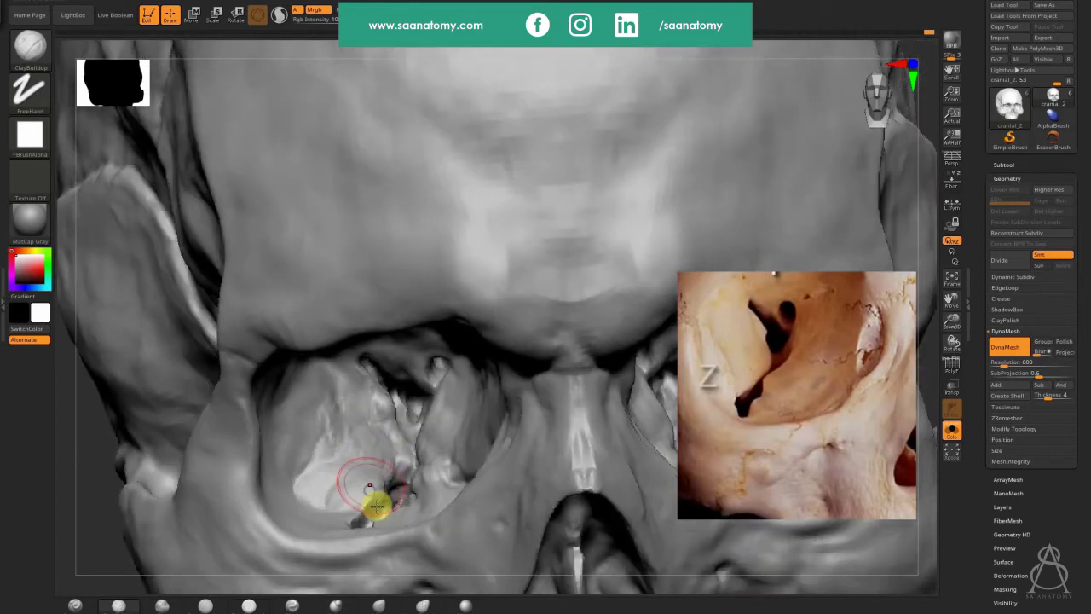
pyautogui.moveTo(377, 507); pyautogui.dragTo(377, 512, button='right')
pyautogui.moveTo(378, 511); pyautogui.dragTo(373, 503)
pyautogui.press('s')
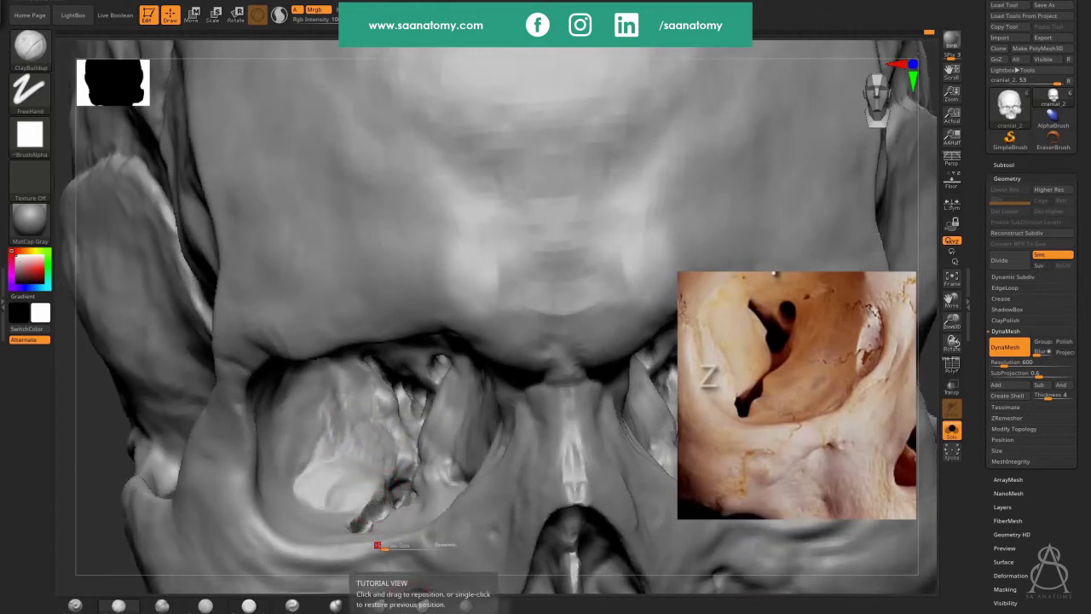
# Step: Switch to Windows Task Manager, examine the running processes and their CPU usage, and minimize it
pyautogui.click(436, 609)
pyautogui.doubleClick(578, 201)
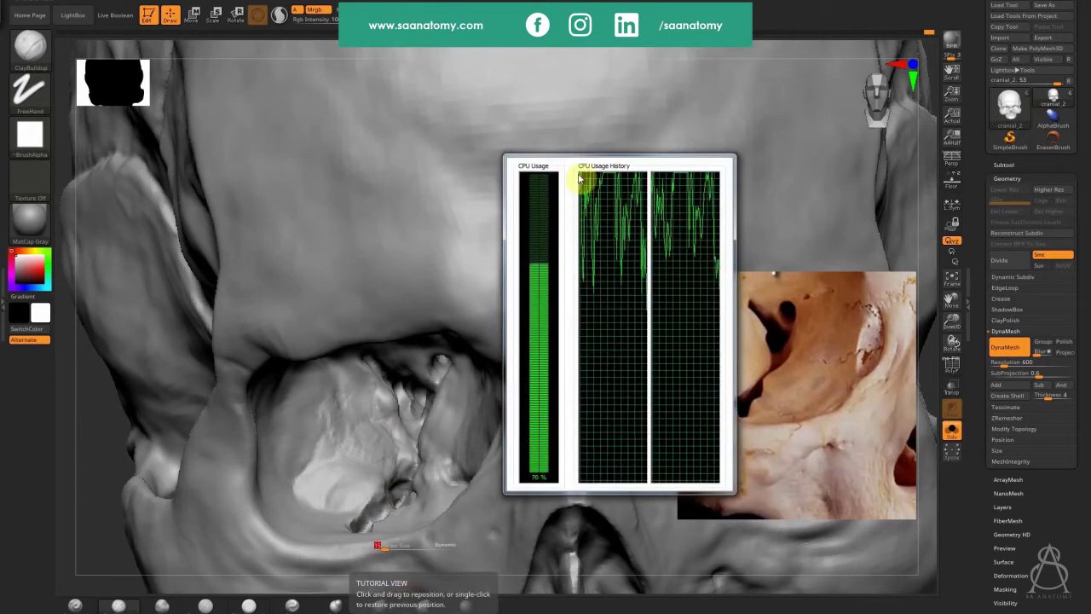
pyautogui.doubleClick(578, 177)
pyautogui.click(566, 191)
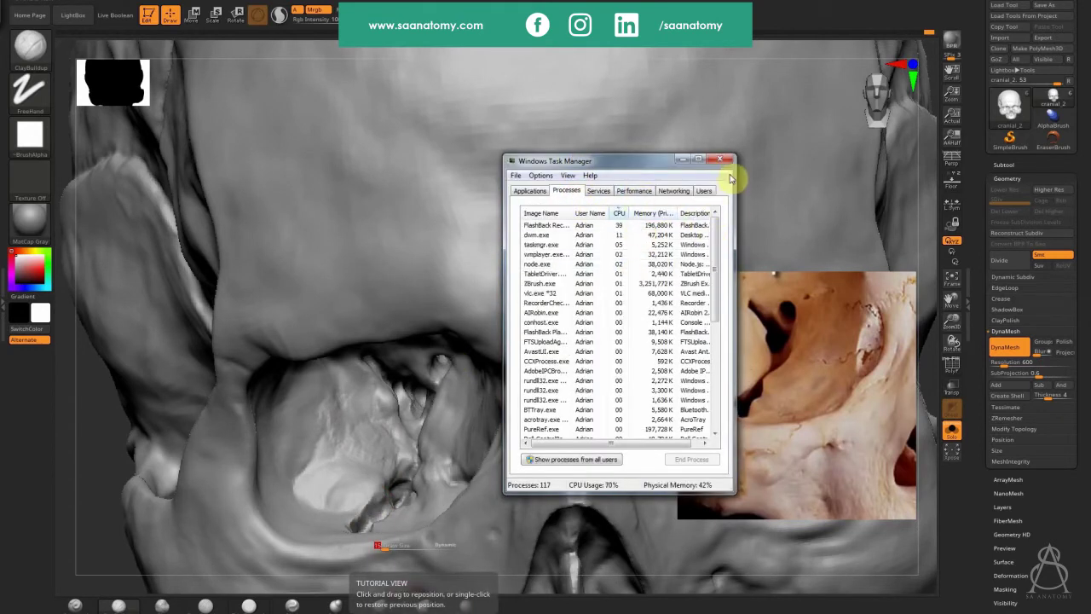
pyautogui.click(681, 160)
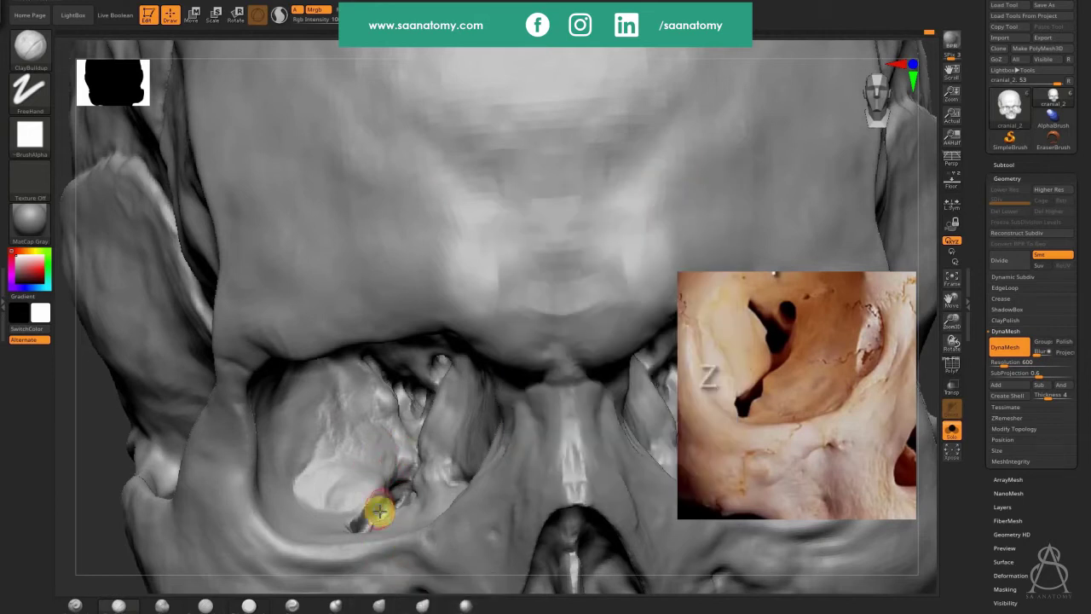
# Step: Resize the brush and carve the inferior orbital fissure as a continuous slot along the orbital floor
pyautogui.moveTo(379, 531); pyautogui.dragTo(397, 534, button='right')
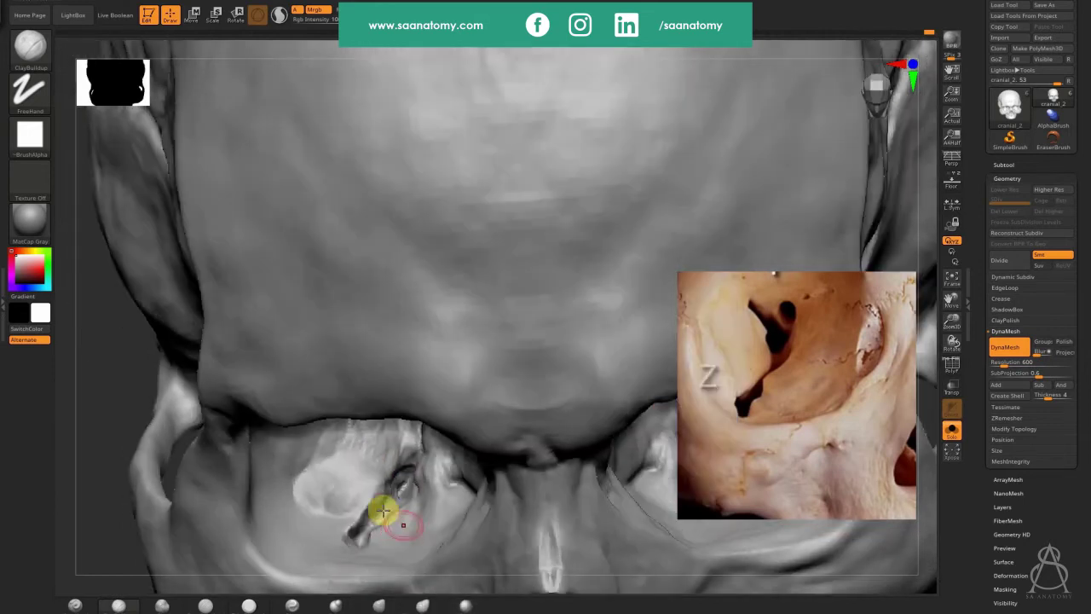
pyautogui.press('s')
pyautogui.moveTo(368, 513); pyautogui.dragTo(378, 514)
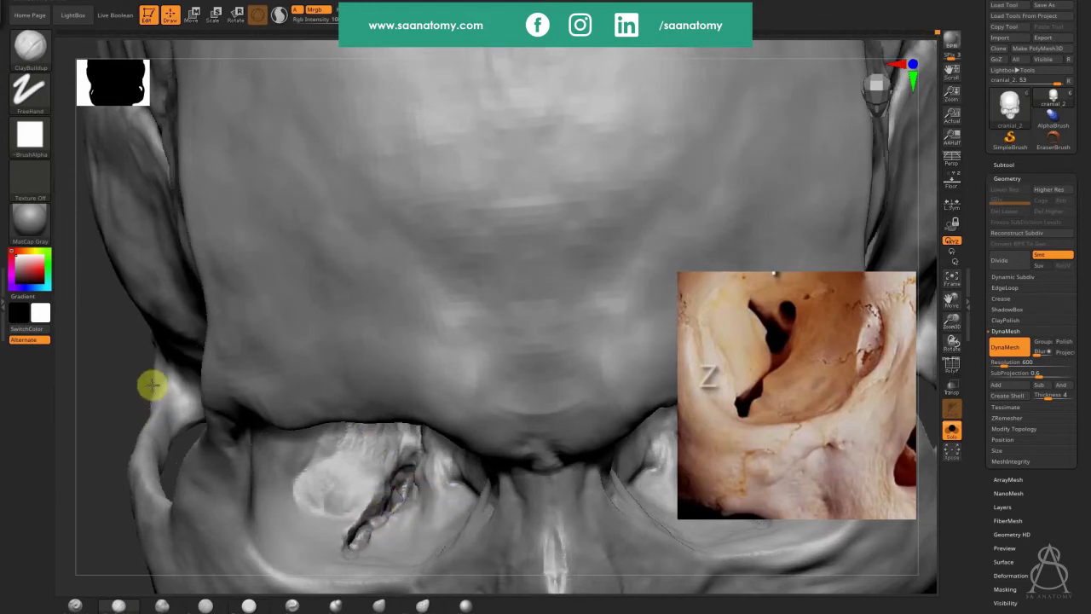
pyautogui.moveTo(152, 386); pyautogui.dragTo(129, 345)
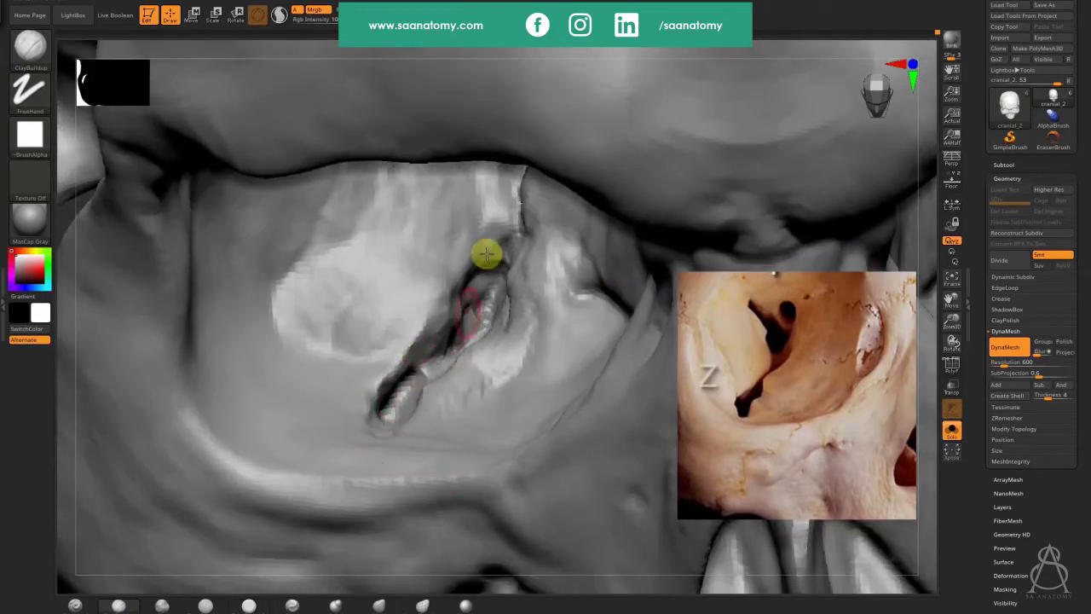
# Step: Clean up the inferior orbital fissure's edges and sculpt the raised bone patch on the lateral wall beside it
pyautogui.moveTo(418, 376)
pyautogui.mouseDown()
pyautogui.moveTo(445, 358)
pyautogui.moveTo(397, 404)
pyautogui.moveTo(396, 421)
pyautogui.moveTo(378, 407)
pyautogui.moveTo(450, 360)
pyautogui.moveTo(442, 316)
pyautogui.moveTo(451, 299)
pyautogui.moveTo(438, 343)
pyautogui.moveTo(419, 356)
pyautogui.moveTo(468, 295)
pyautogui.moveTo(494, 310)
pyautogui.moveTo(465, 360)
pyautogui.moveTo(442, 373)
pyautogui.moveTo(469, 404)
pyautogui.moveTo(452, 397)
pyautogui.moveTo(488, 384)
pyautogui.moveTo(495, 370)
pyautogui.moveTo(438, 378)
pyautogui.moveTo(492, 395)
pyautogui.moveTo(455, 380)
pyautogui.moveTo(528, 375)
pyautogui.moveTo(462, 405)
pyautogui.moveTo(410, 399)
pyautogui.mouseUp()
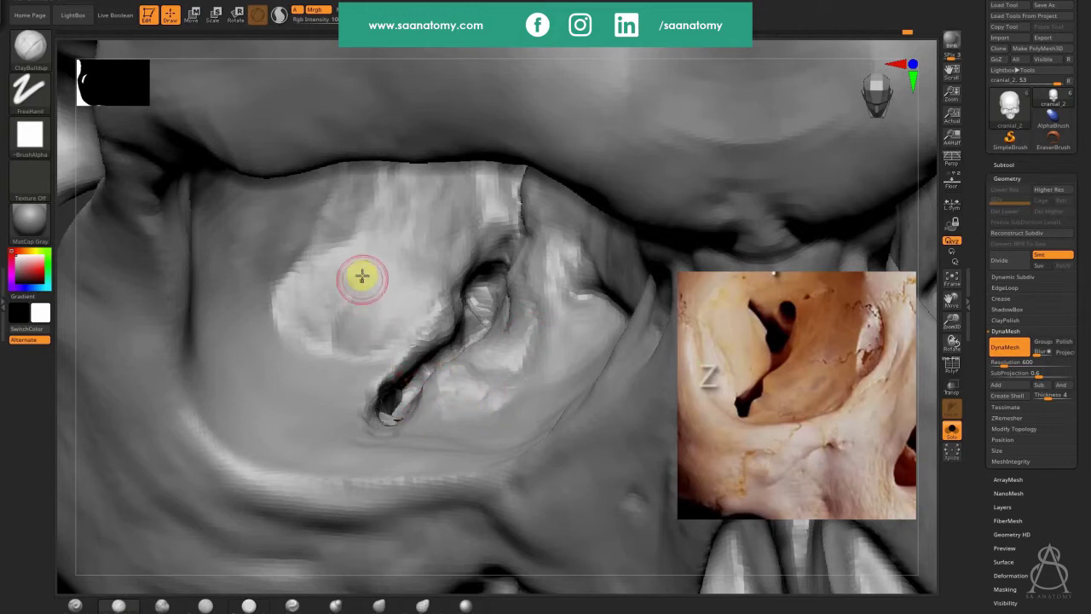
pyautogui.moveTo(428, 278)
pyautogui.mouseDown()
pyautogui.moveTo(366, 339)
pyautogui.moveTo(389, 302)
pyautogui.moveTo(370, 316)
pyautogui.moveTo(445, 316)
pyautogui.moveTo(449, 287)
pyautogui.moveTo(372, 324)
pyautogui.mouseUp()
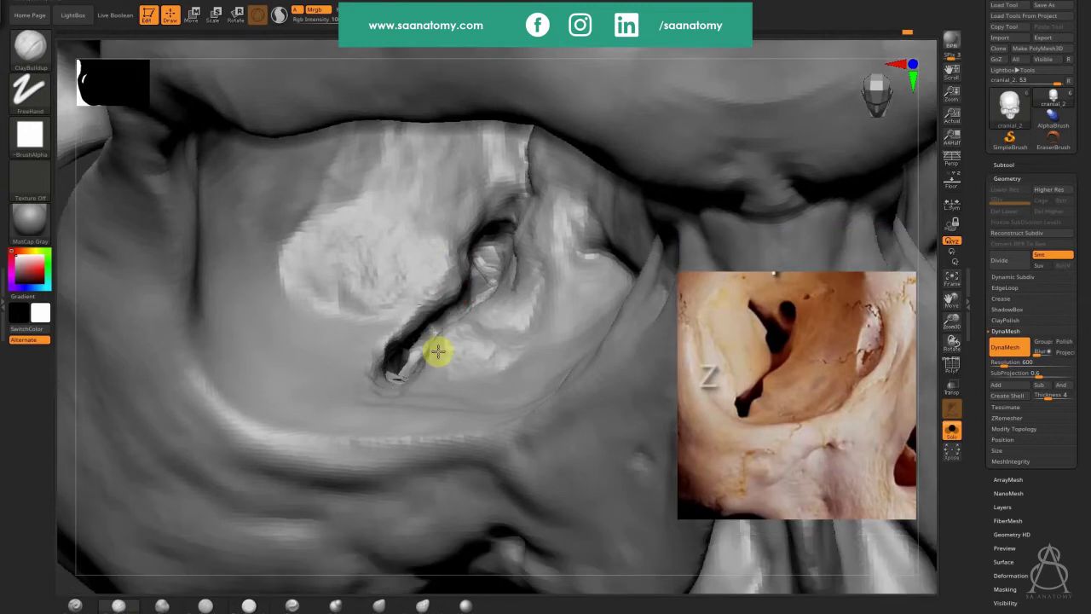
pyautogui.moveTo(438, 350); pyautogui.dragTo(463, 324)
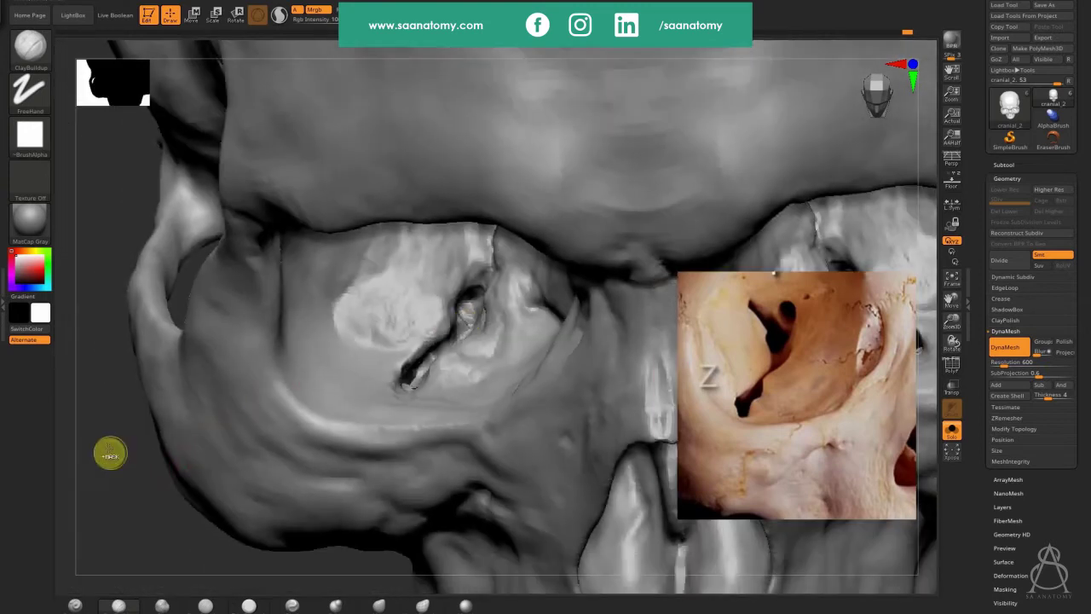
# Step: Update the skull's DynaMesh and sculpt the front end of the inferior orbital fissure with the ClayBuildup brush
pyautogui.press('ctrl')
pyautogui.keyDown('ctrl'); pyautogui.moveTo(427, 370); pyautogui.dragTo(455, 322); pyautogui.keyUp('ctrl')
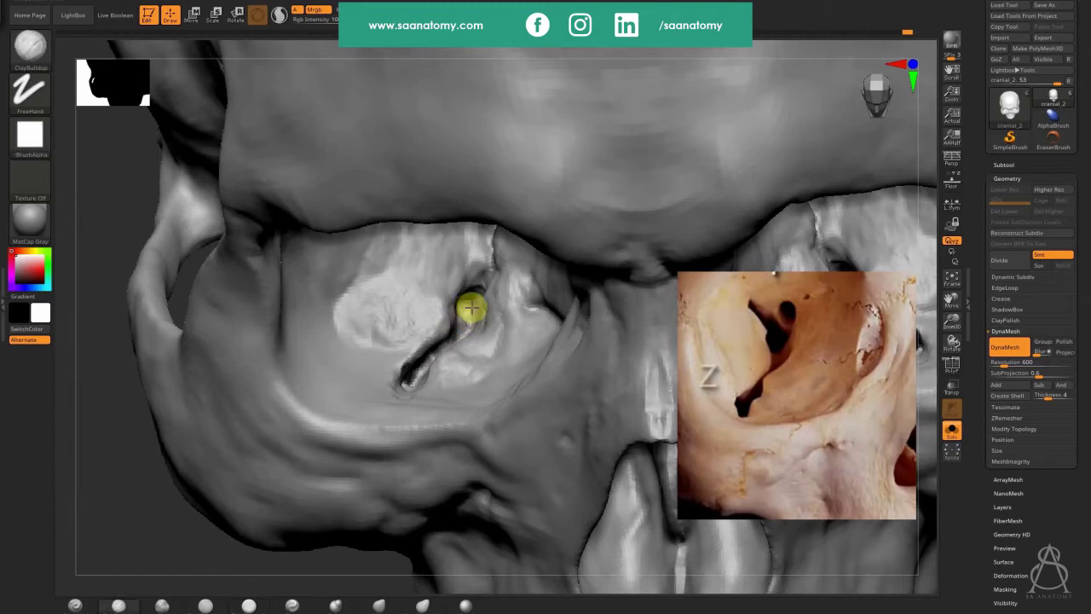
pyautogui.keyDown('ctrl'); pyautogui.moveTo(109, 423); pyautogui.dragTo(122, 467); pyautogui.keyUp('ctrl')
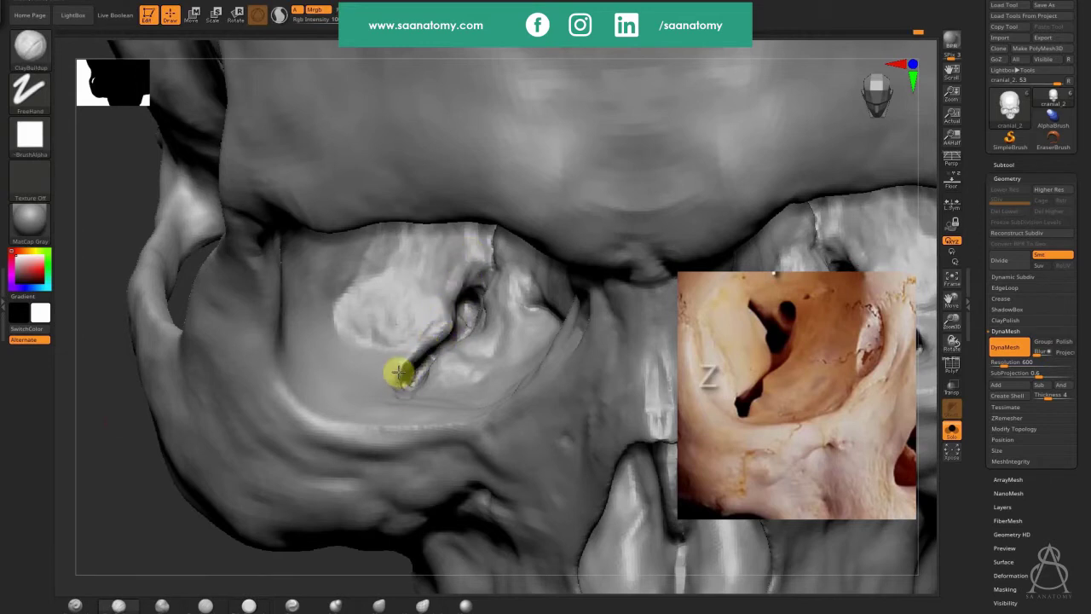
pyautogui.moveTo(399, 372); pyautogui.dragTo(409, 397)
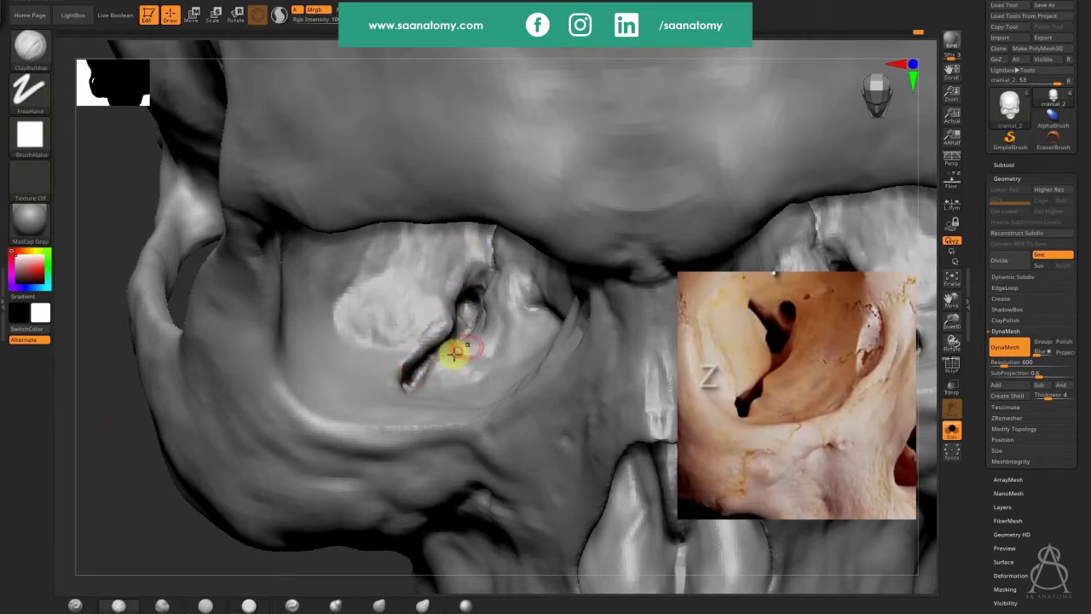
pyautogui.moveTo(465, 370); pyautogui.dragTo(471, 348, button='right')
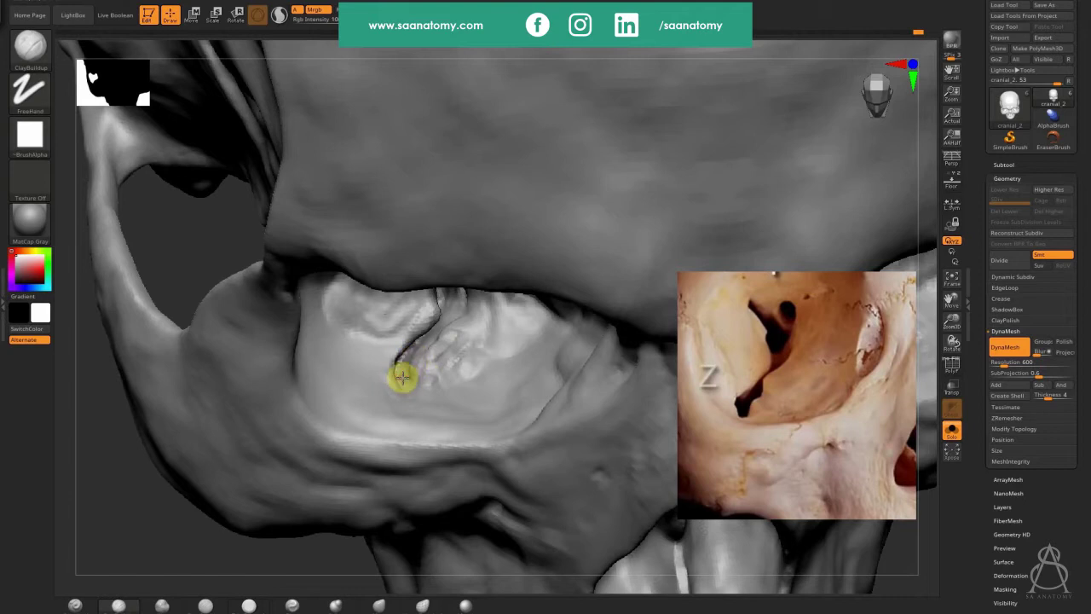
# Step: Deepen the inferior fissure's front tip, remesh the skull, and build up the orbital floor on its medial side
pyautogui.moveTo(402, 377); pyautogui.dragTo(405, 382)
pyautogui.keyDown('ctrl'); pyautogui.moveTo(130, 505); pyautogui.dragTo(158, 534); pyautogui.keyUp('ctrl')
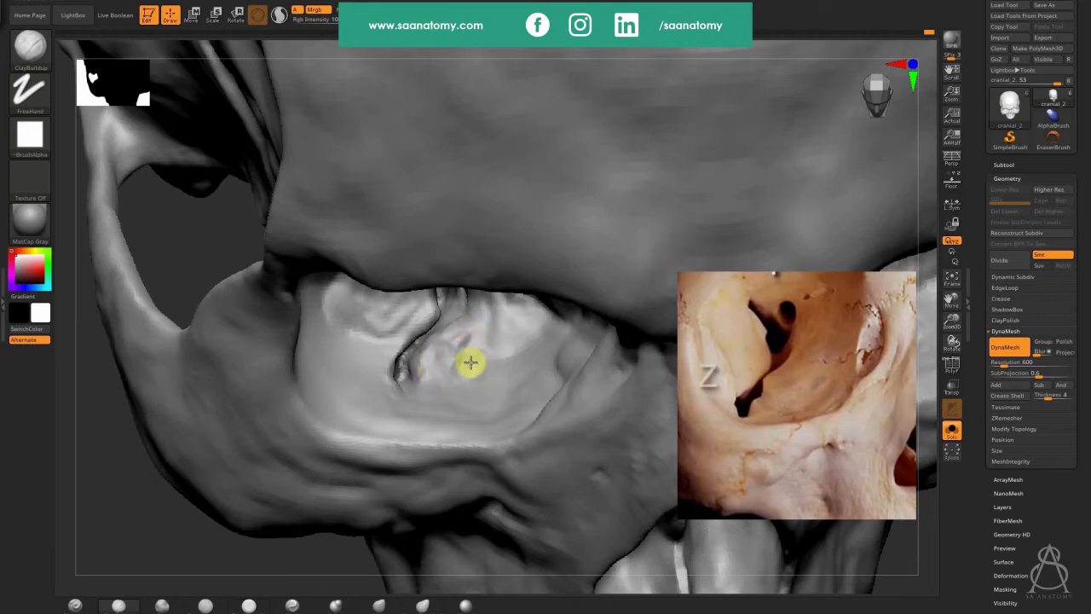
pyautogui.moveTo(490, 346)
pyautogui.mouseDown()
pyautogui.moveTo(469, 367)
pyautogui.moveTo(482, 361)
pyautogui.mouseUp()
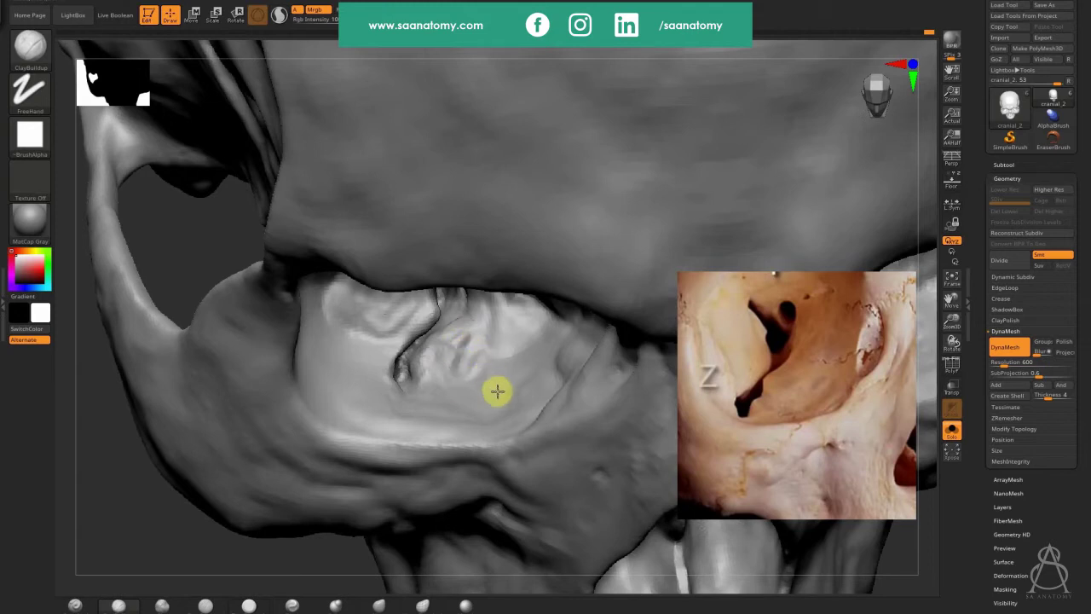
pyautogui.moveTo(487, 295)
pyautogui.mouseDown(button='right')
pyautogui.moveTo(495, 281)
pyautogui.moveTo(480, 341)
pyautogui.moveTo(445, 178)
pyautogui.moveTo(458, 196)
pyautogui.mouseUp(button='right')
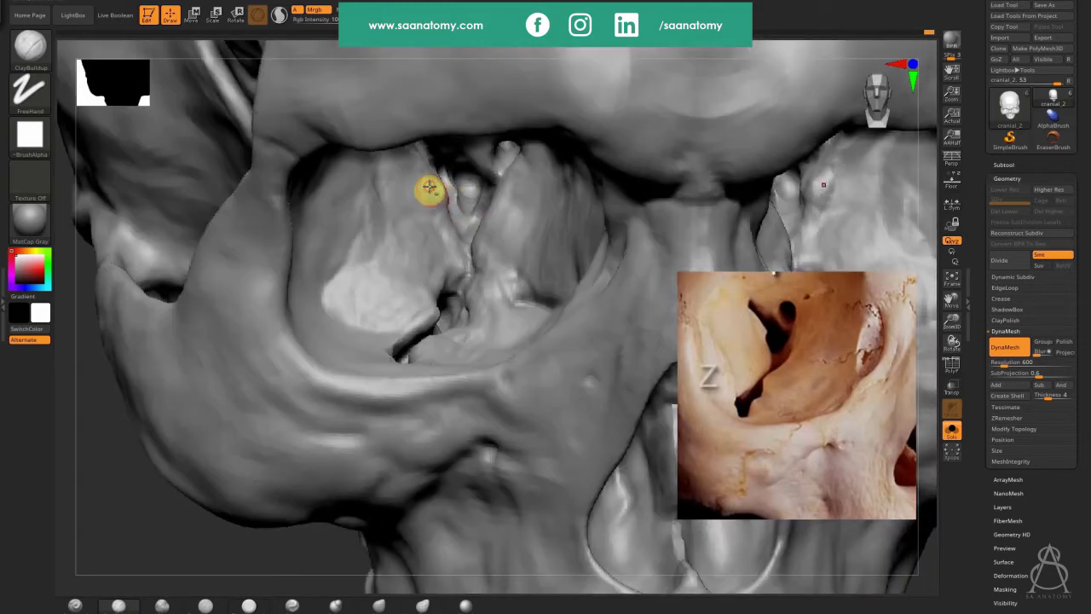
# Step: Carve the lateral wall's edge along the superior orbital fissure, comparing both orbits with the labelled orbit diagram
pyautogui.keyDown('alt'); pyautogui.moveTo(426, 181); pyautogui.dragTo(457, 233); pyautogui.keyUp('alt')
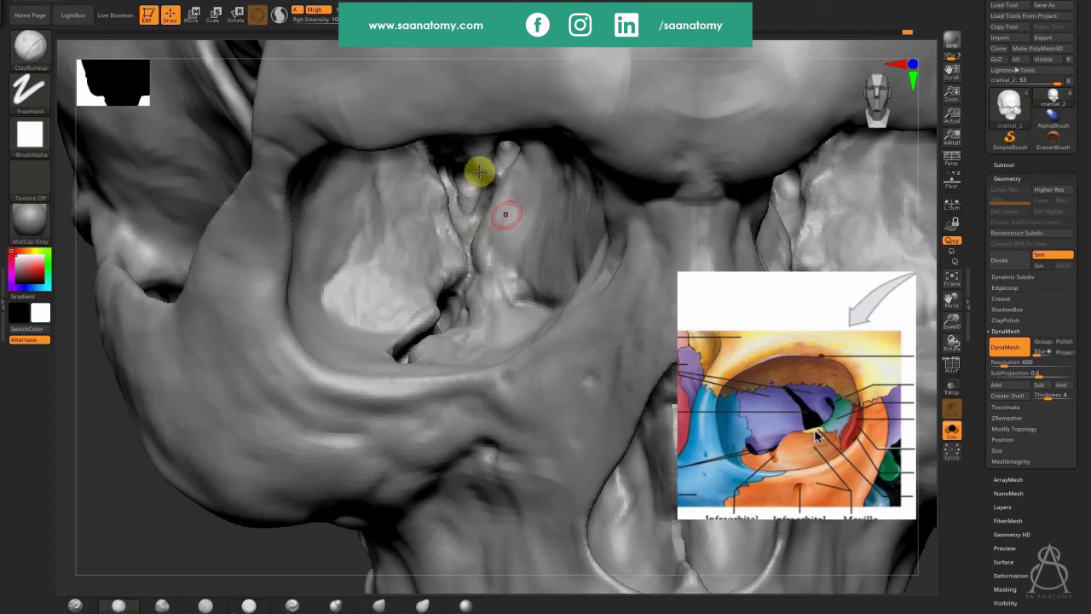
pyautogui.moveTo(496, 257); pyautogui.dragTo(446, 236, button='right')
pyautogui.moveTo(457, 191); pyautogui.dragTo(397, 305, button='right')
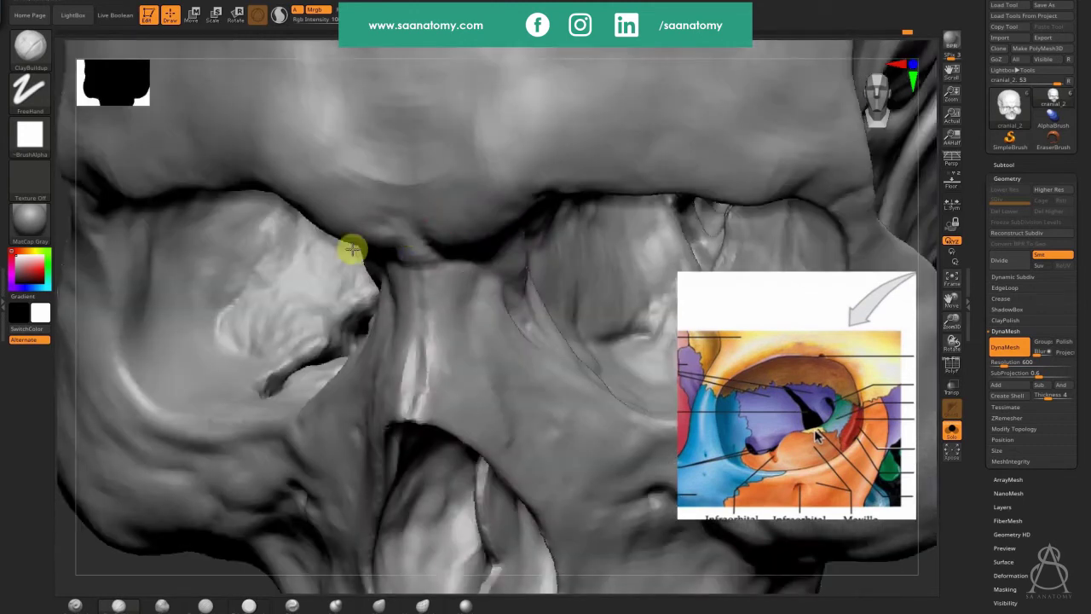
pyautogui.moveTo(352, 248); pyautogui.dragTo(192, 328, button='right')
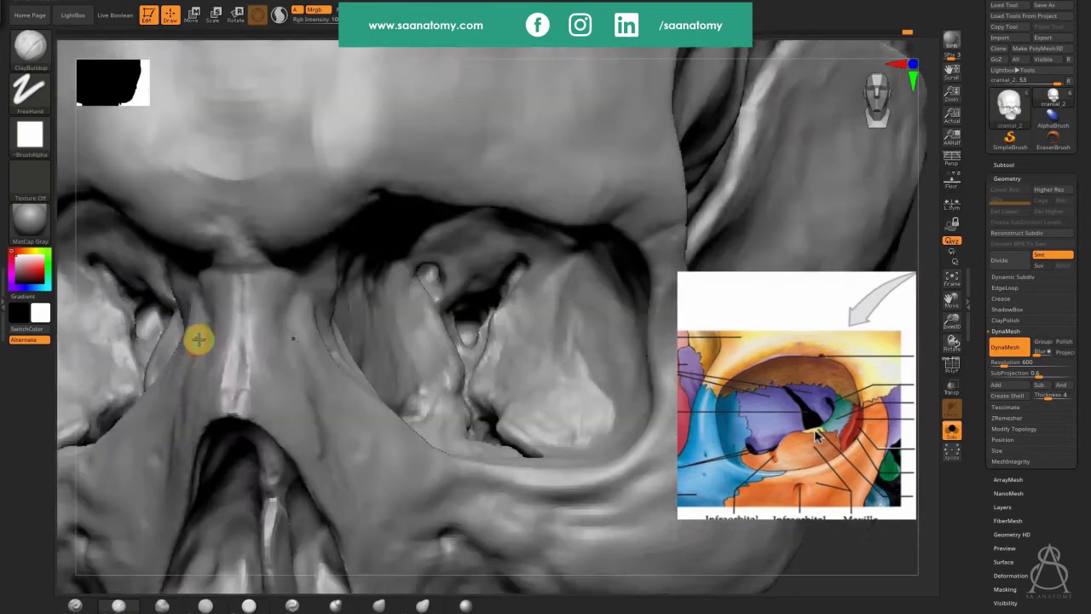
pyautogui.moveTo(426, 253); pyautogui.dragTo(355, 280, button='right')
pyautogui.moveTo(372, 370); pyautogui.dragTo(399, 264, button='right')
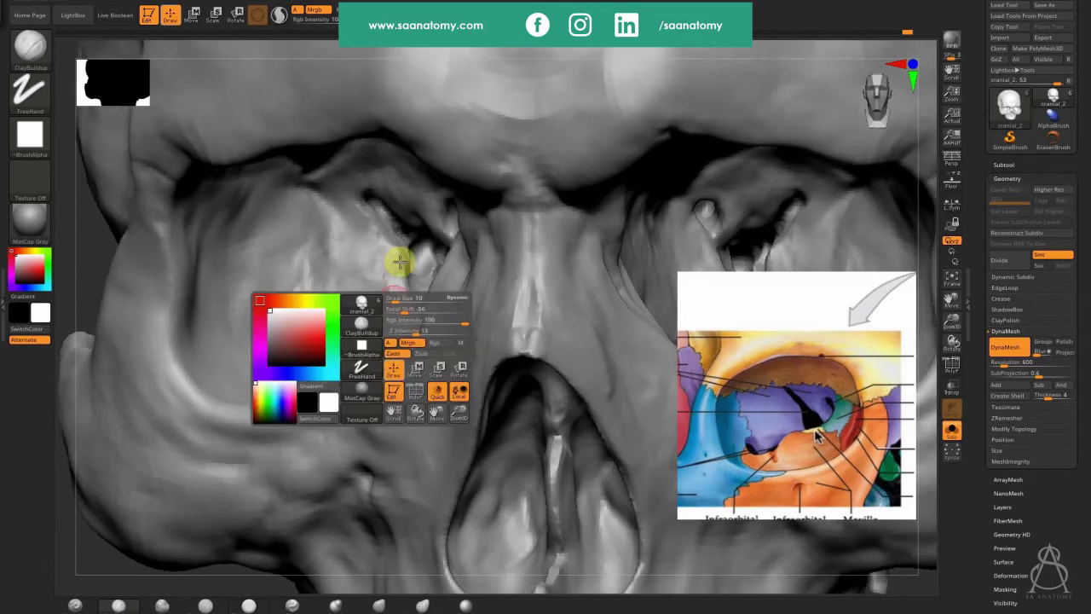
pyautogui.moveTo(369, 312); pyautogui.dragTo(426, 283, button='right')
pyautogui.moveTo(407, 242); pyautogui.dragTo(417, 262, button='right')
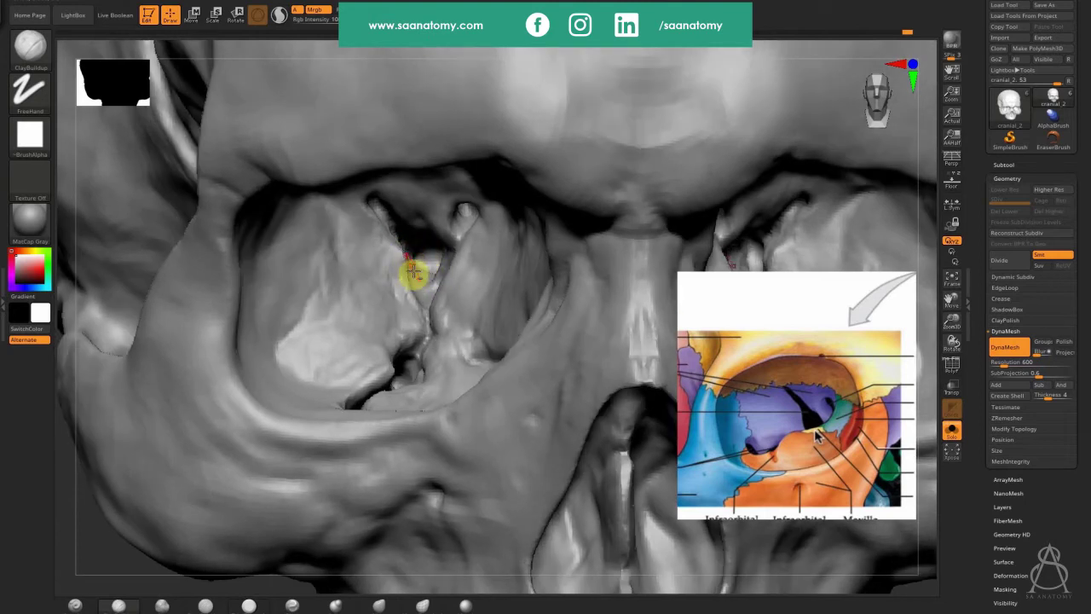
# Step: Refine the inferior fissure's front opening, then smooth and build up the orbital floor beside it
pyautogui.press('ctrl')
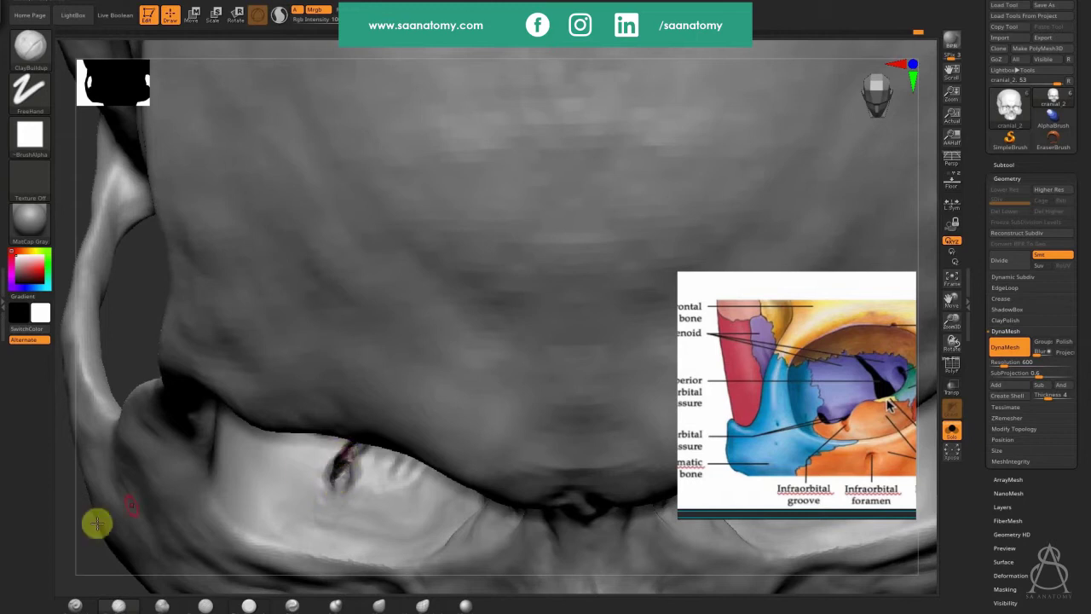
pyautogui.press('ctrl')
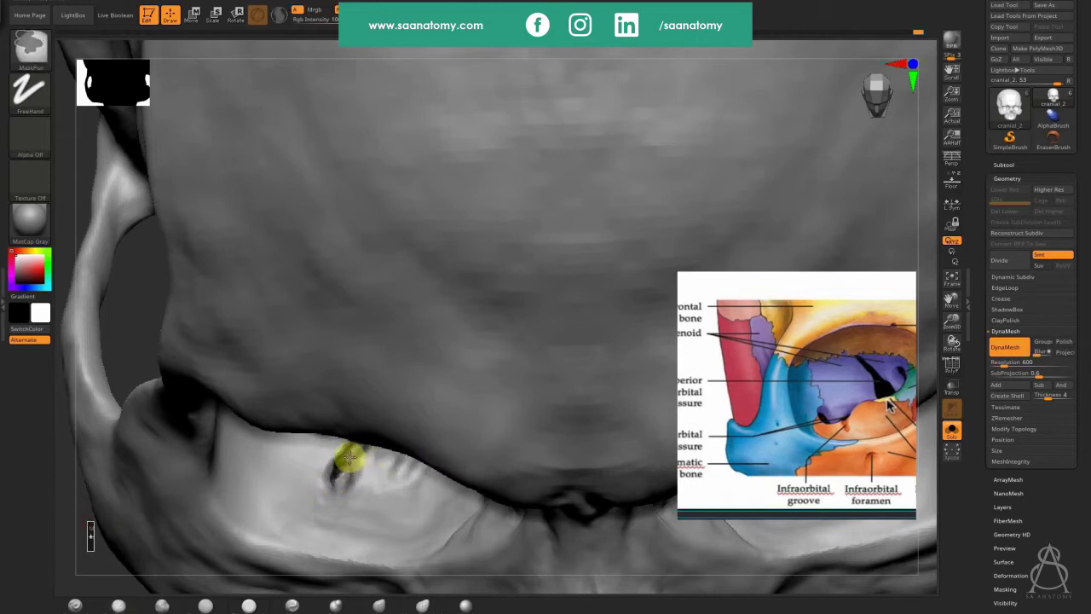
pyautogui.keyDown('ctrl'); pyautogui.moveTo(348, 465); pyautogui.dragTo(348, 457); pyautogui.keyUp('ctrl')
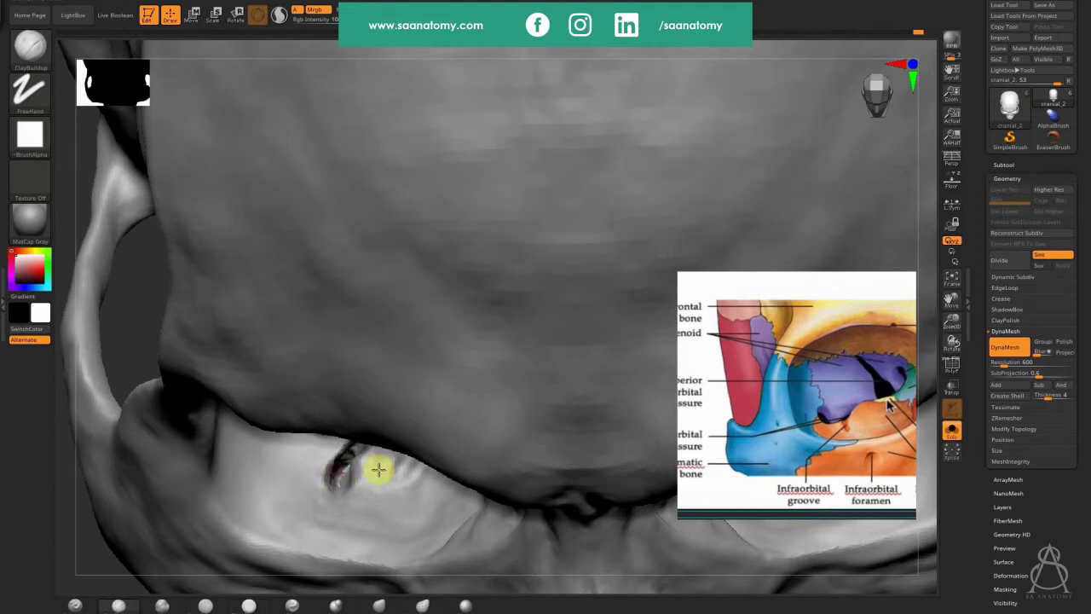
pyautogui.press('ctrl')
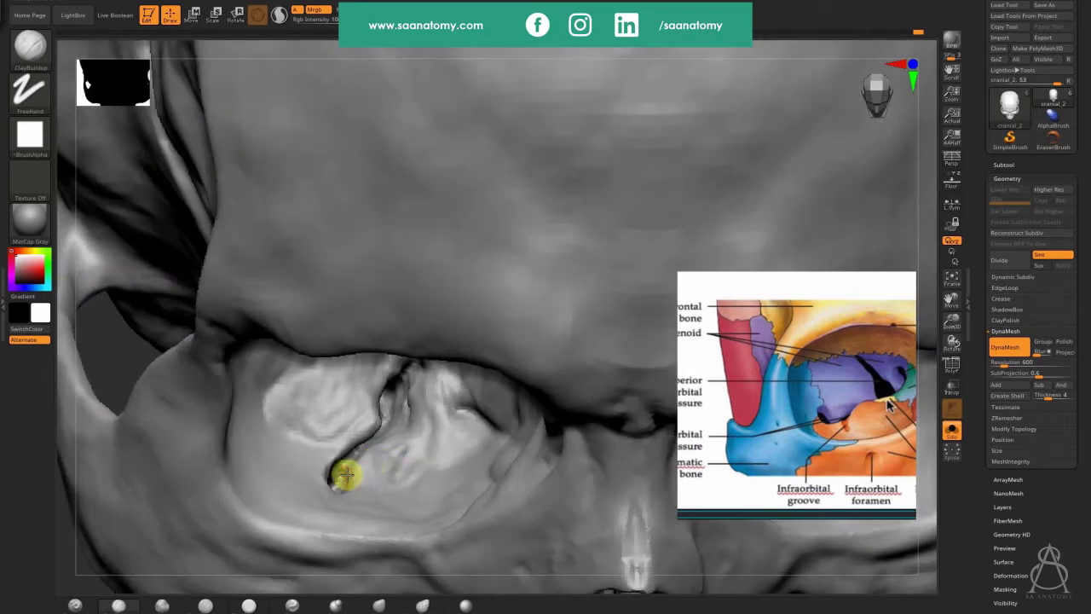
pyautogui.moveTo(347, 474)
pyautogui.mouseDown()
pyautogui.moveTo(319, 468)
pyautogui.moveTo(324, 489)
pyautogui.moveTo(333, 455)
pyautogui.moveTo(346, 465)
pyautogui.mouseUp()
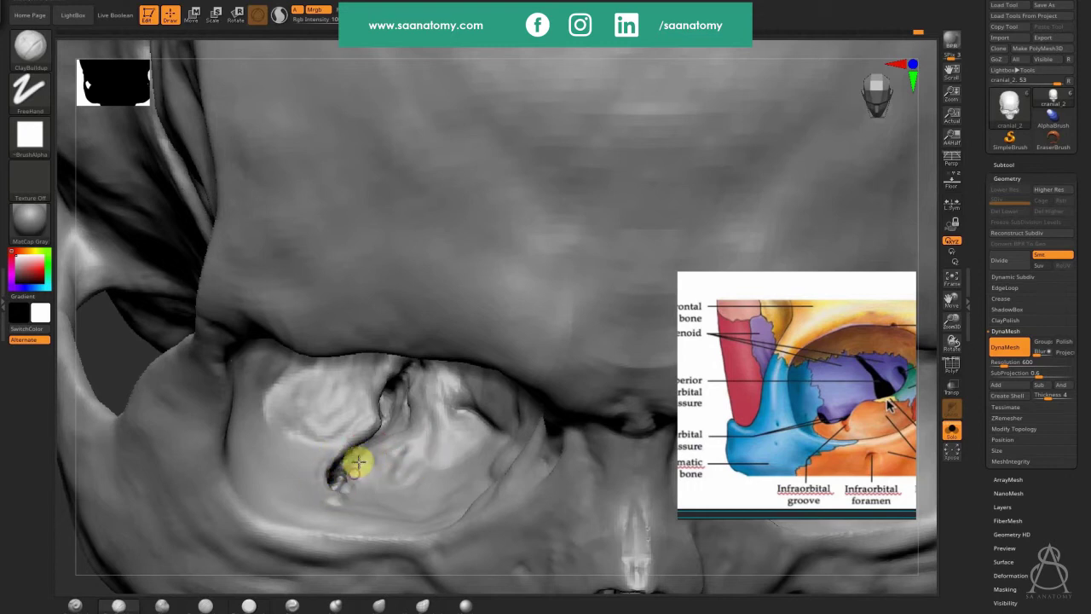
pyautogui.moveTo(358, 480)
pyautogui.keyDown('shift'); pyautogui.mouseDown()
pyautogui.moveTo(348, 486)
pyautogui.moveTo(376, 455)
pyautogui.moveTo(426, 451)
pyautogui.moveTo(381, 476)
pyautogui.moveTo(431, 443)
pyautogui.moveTo(395, 428)
pyautogui.moveTo(408, 448)
pyautogui.mouseUp(); pyautogui.keyUp('shift')
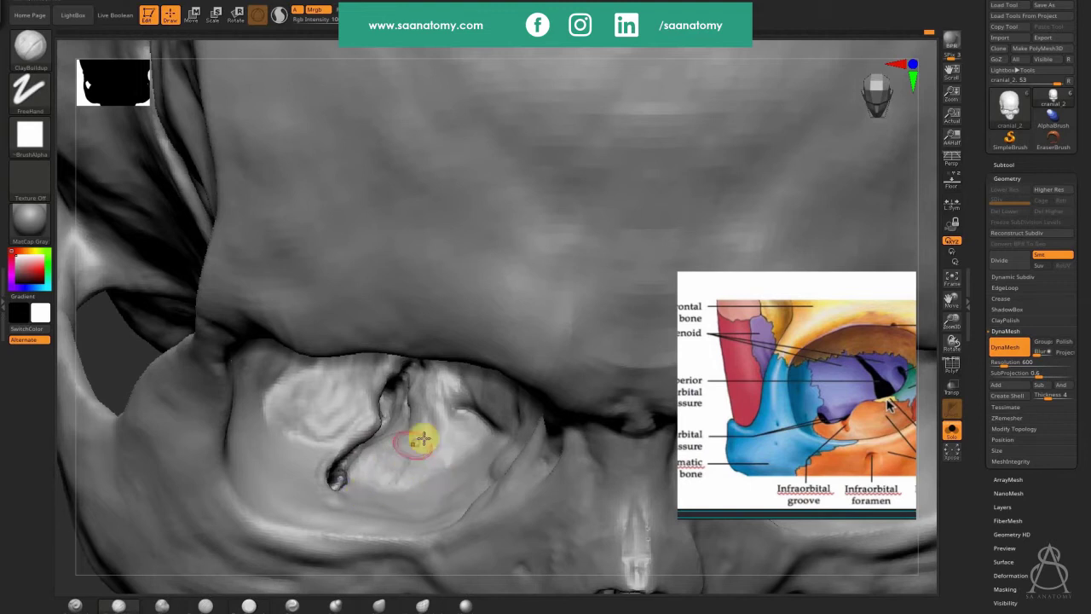
pyautogui.moveTo(423, 438); pyautogui.dragTo(434, 484)
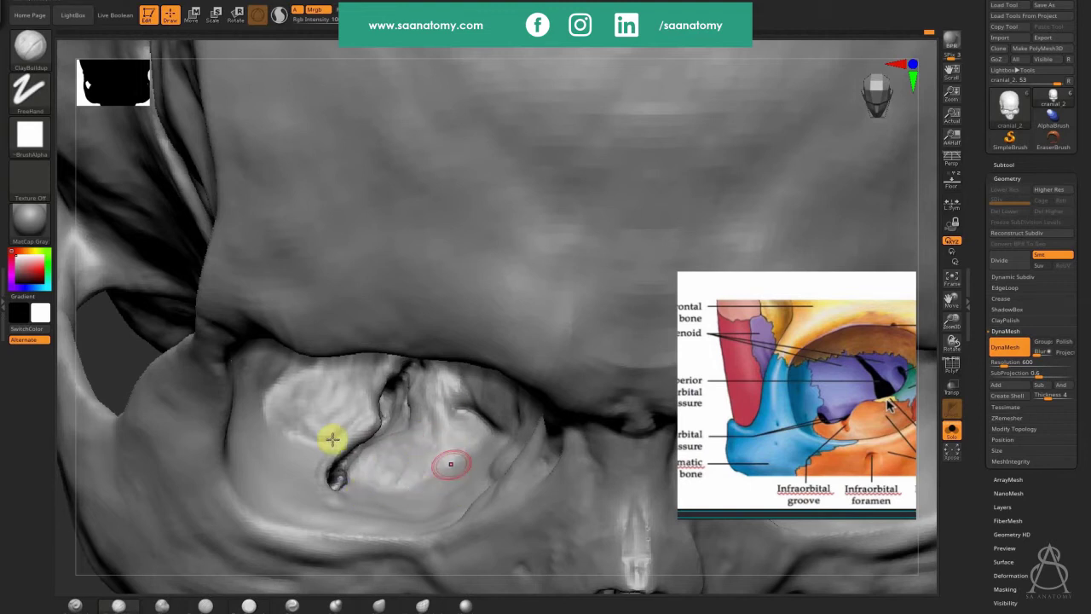
# Step: Reshape the inferior orbital fissure and the adjoining lateral wall and floor with a resized Move Topological brush
pyautogui.moveTo(269, 448)
pyautogui.keyDown('ctrl'); pyautogui.mouseDown(button='right')
pyautogui.moveTo(249, 494)
pyautogui.moveTo(231, 489)
pyautogui.moveTo(213, 528)
pyautogui.moveTo(234, 489)
pyautogui.moveTo(275, 539)
pyautogui.mouseUp(button='right'); pyautogui.keyUp('ctrl')
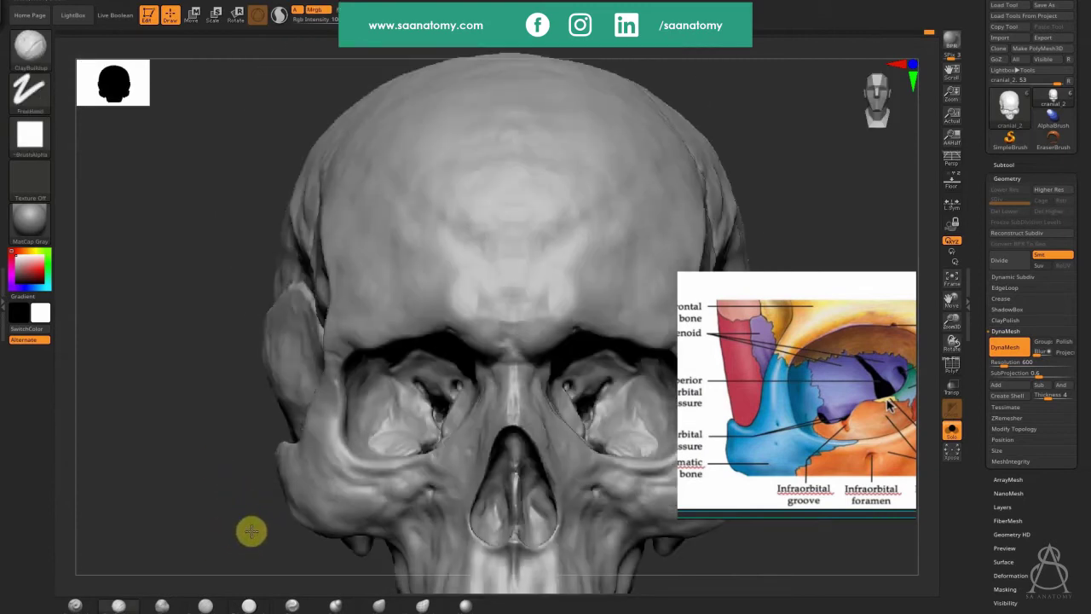
pyautogui.moveTo(425, 491); pyautogui.dragTo(448, 463, button='right')
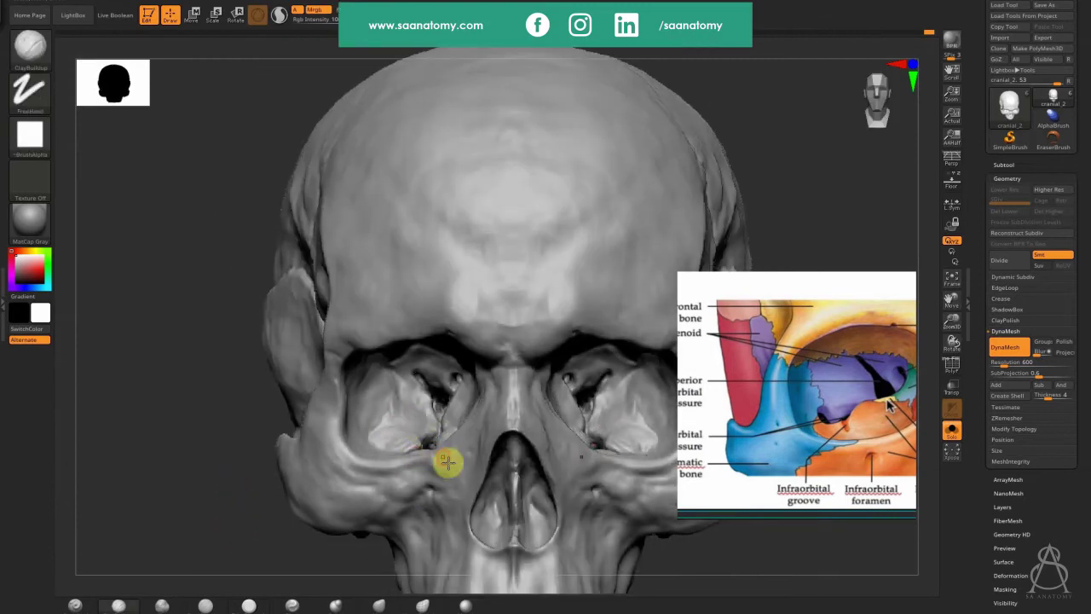
pyautogui.moveTo(400, 440); pyautogui.dragTo(421, 438)
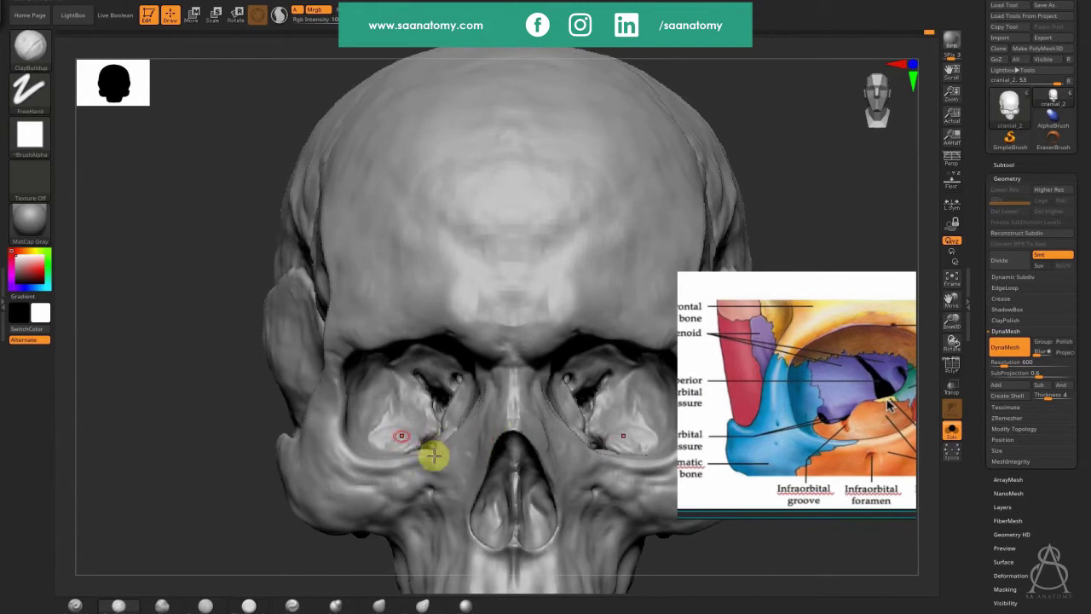
pyautogui.moveTo(434, 456); pyautogui.dragTo(451, 415, button='right')
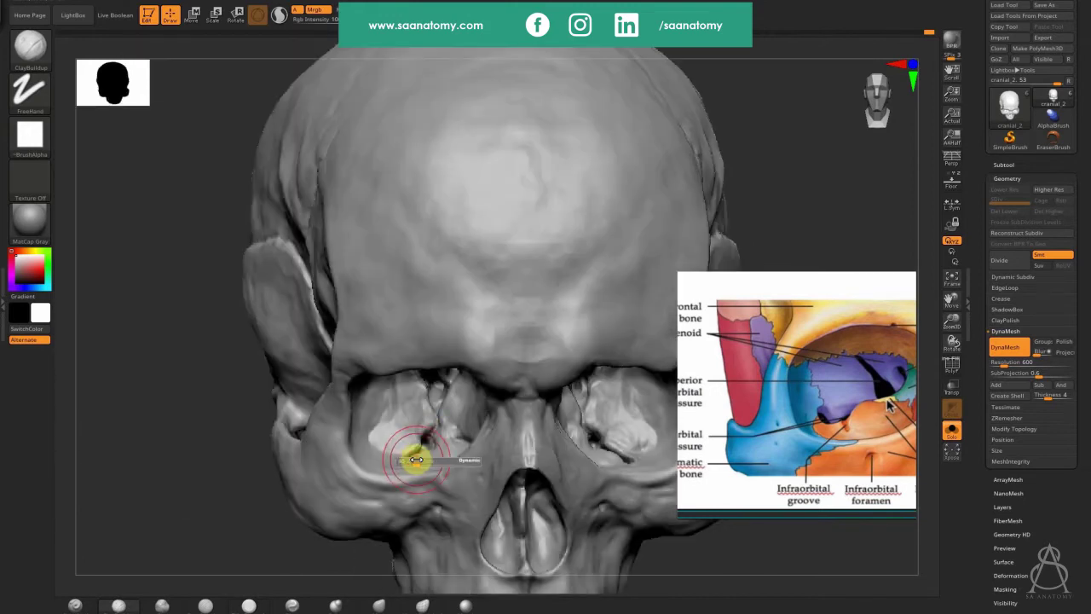
pyautogui.click(422, 604)
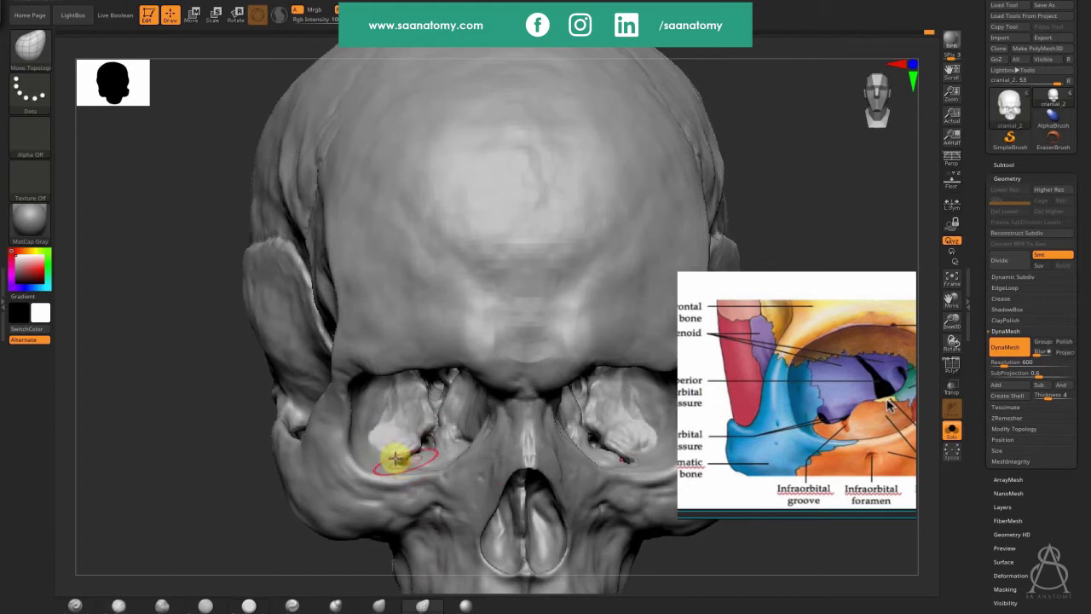
pyautogui.moveTo(396, 458); pyautogui.dragTo(395, 463)
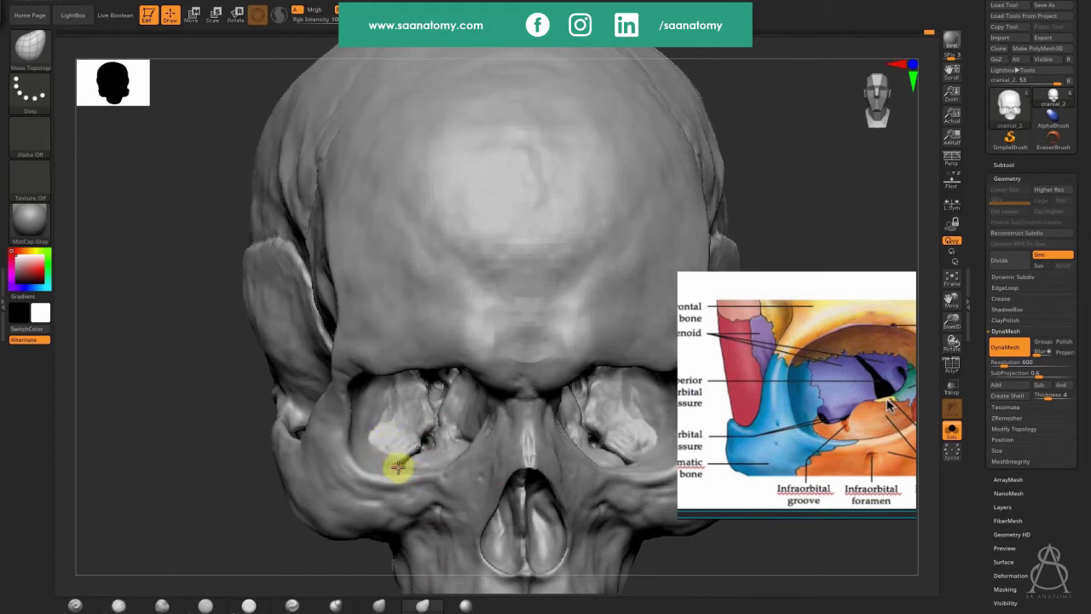
pyautogui.press('ctrl')
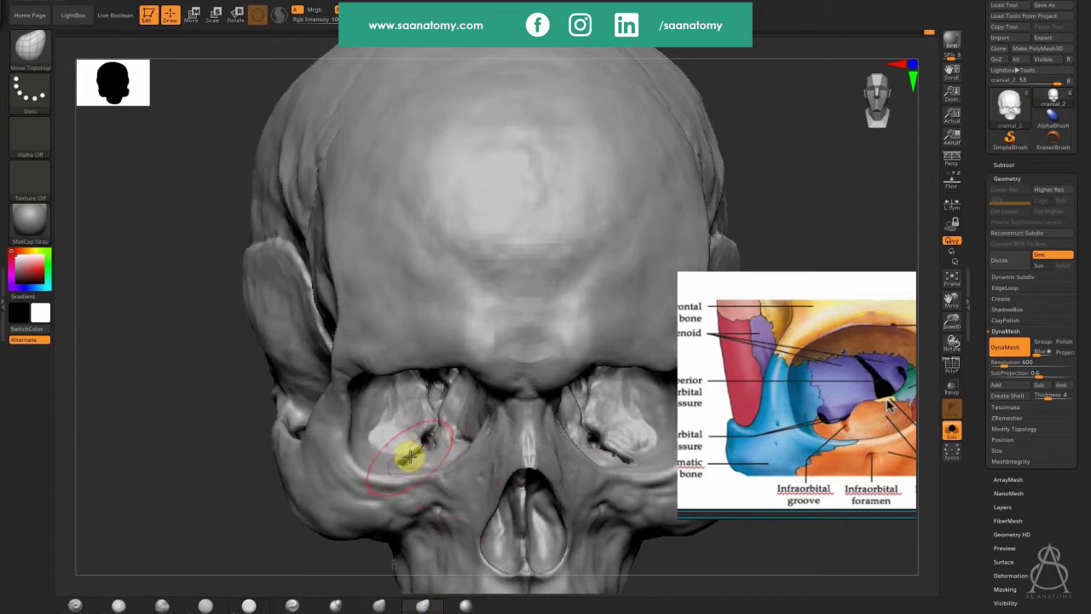
pyautogui.moveTo(394, 456); pyautogui.dragTo(365, 455)
pyautogui.moveTo(378, 407); pyautogui.dragTo(365, 407)
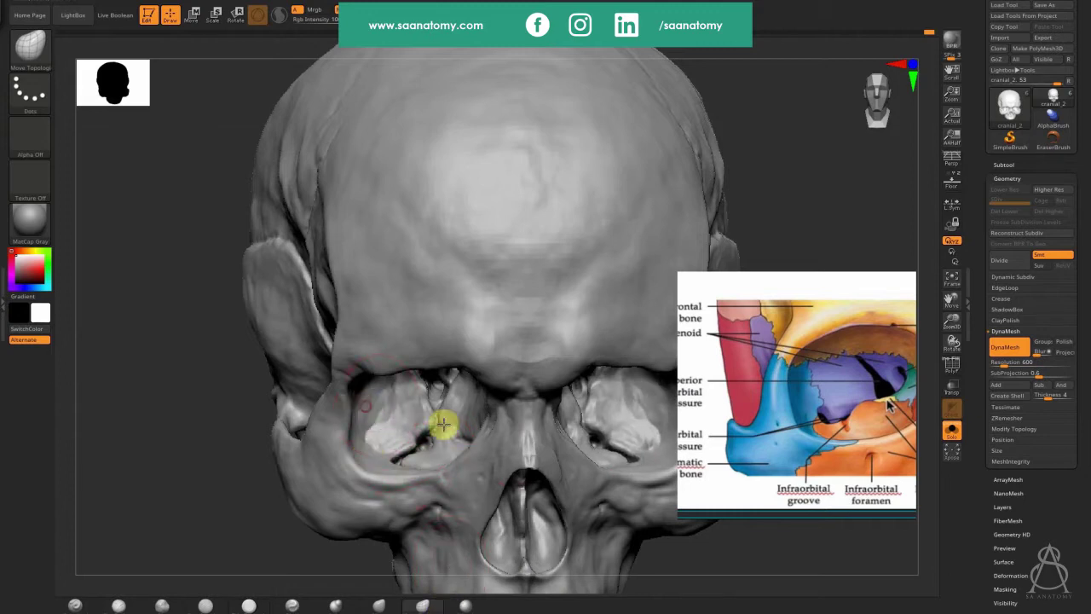
# Step: Examine the orbit and infraorbital region from front and three-quarter views against the skull reference photo
pyautogui.keyDown('shift'); pyautogui.moveTo(462, 368); pyautogui.dragTo(493, 411, button='right'); pyautogui.keyUp('shift')
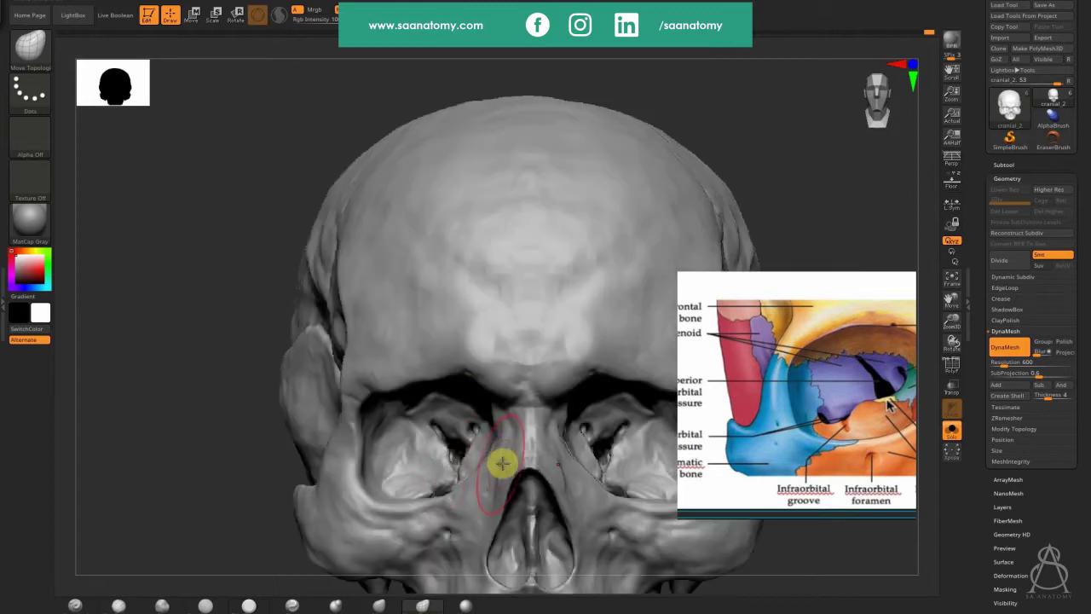
pyautogui.moveTo(502, 463); pyautogui.dragTo(504, 434, button='right')
pyautogui.moveTo(485, 480); pyautogui.dragTo(653, 437, button='right')
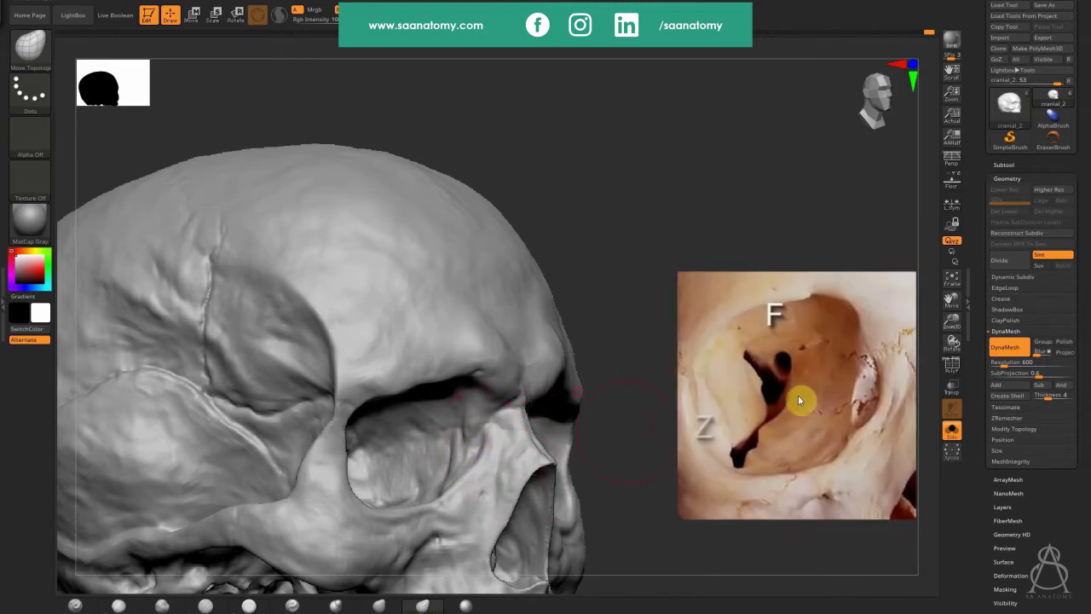
pyautogui.moveTo(553, 471); pyautogui.dragTo(619, 488)
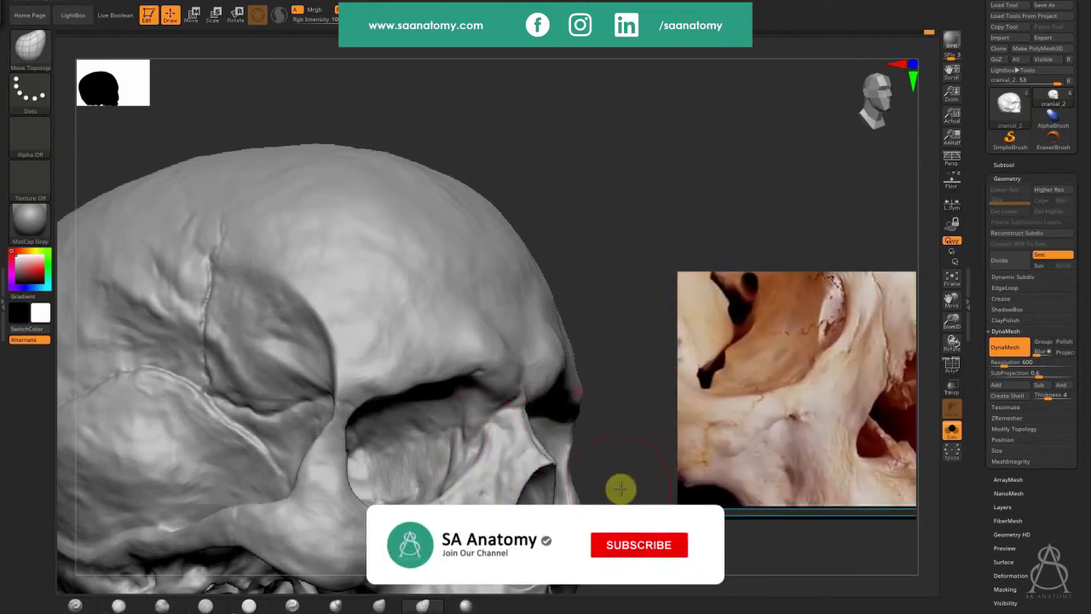
pyautogui.moveTo(857, 431); pyautogui.dragTo(758, 437)
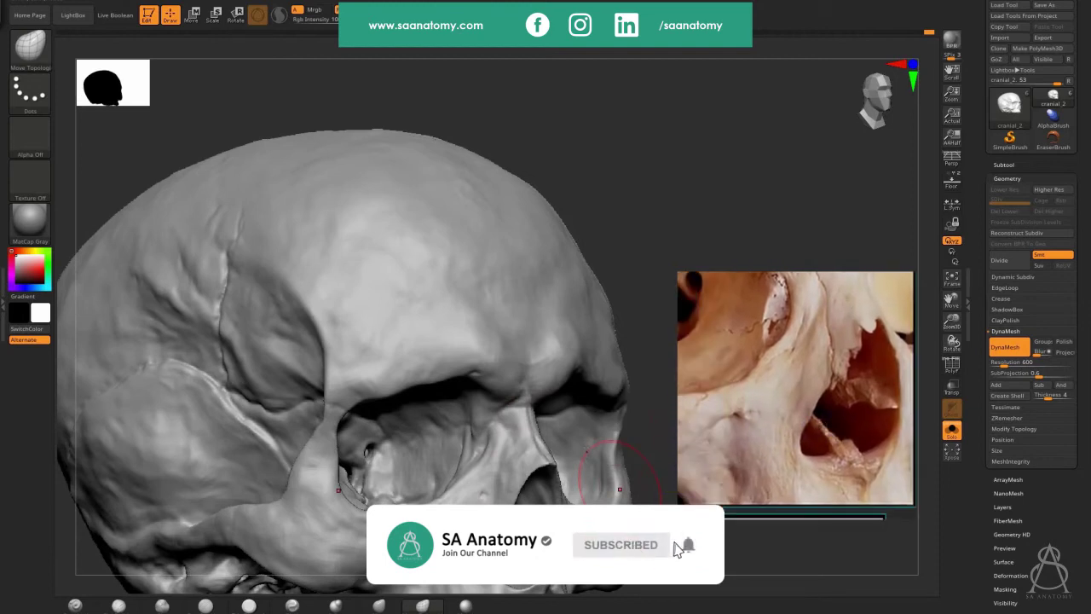
pyautogui.moveTo(546, 340); pyautogui.dragTo(495, 385, button='right')
pyautogui.keyDown('alt'); pyautogui.moveTo(710, 258); pyautogui.dragTo(626, 310); pyautogui.keyUp('alt')
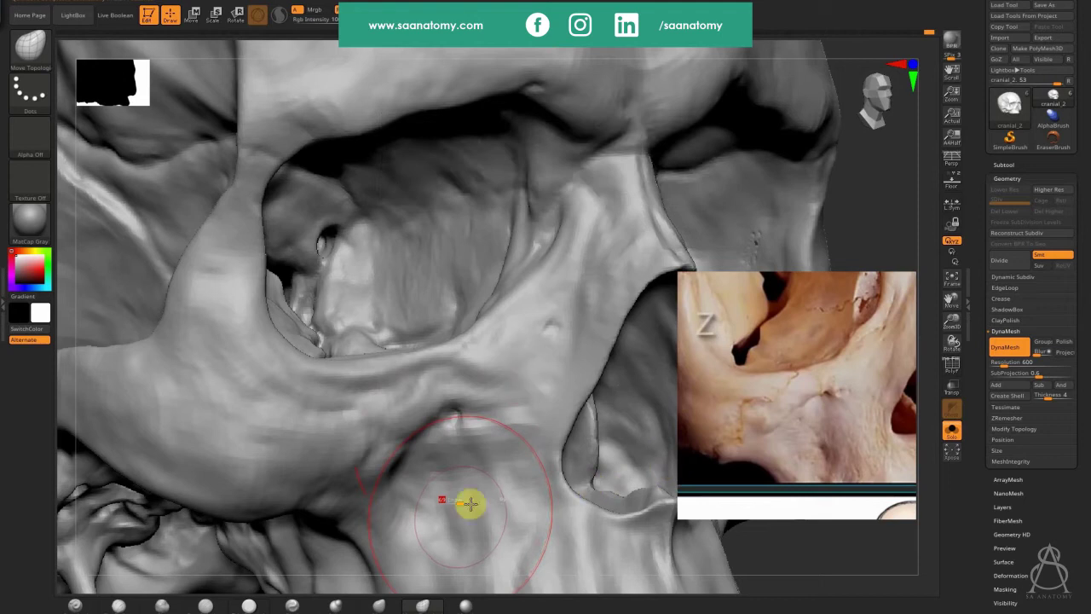
# Step: Switch to Windows Task Manager, examine the computer's performance graphs, and minimize it
pyautogui.click(459, 494)
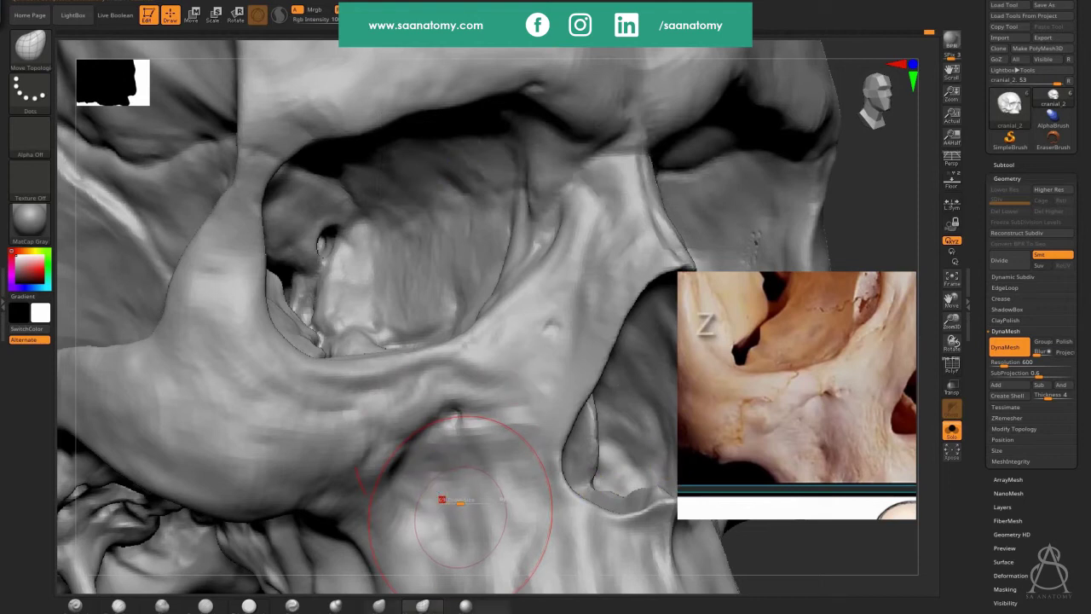
pyautogui.click(439, 611)
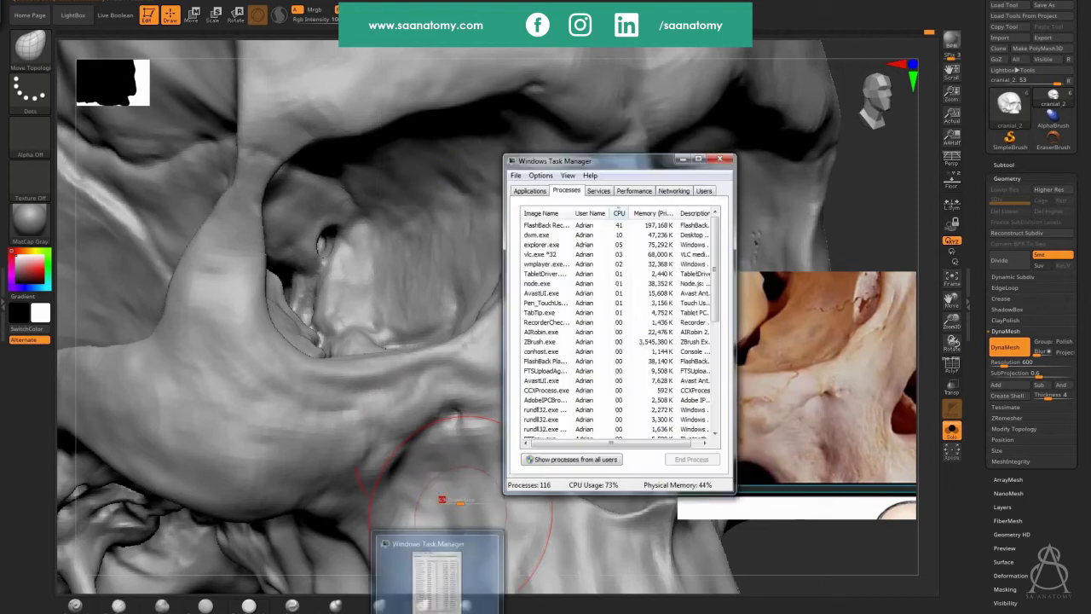
pyautogui.click(633, 191)
pyautogui.click(685, 159)
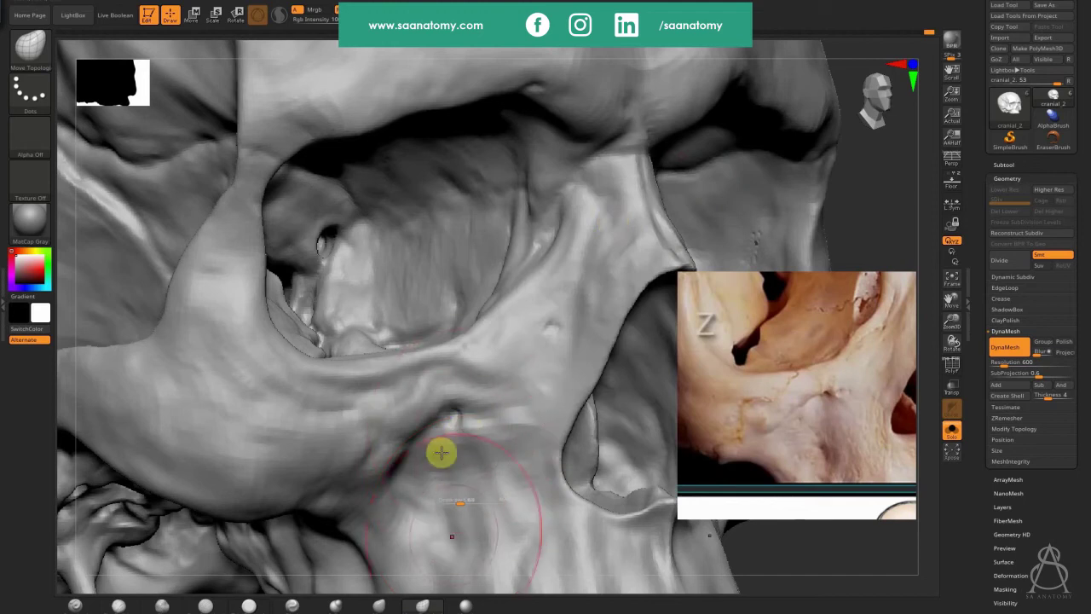
# Step: Sculpt the bone around the infraorbital foramen below the orbital rim with a resized ClayBuildup brush
pyautogui.press('s')
pyautogui.moveTo(467, 467); pyautogui.dragTo(455, 467)
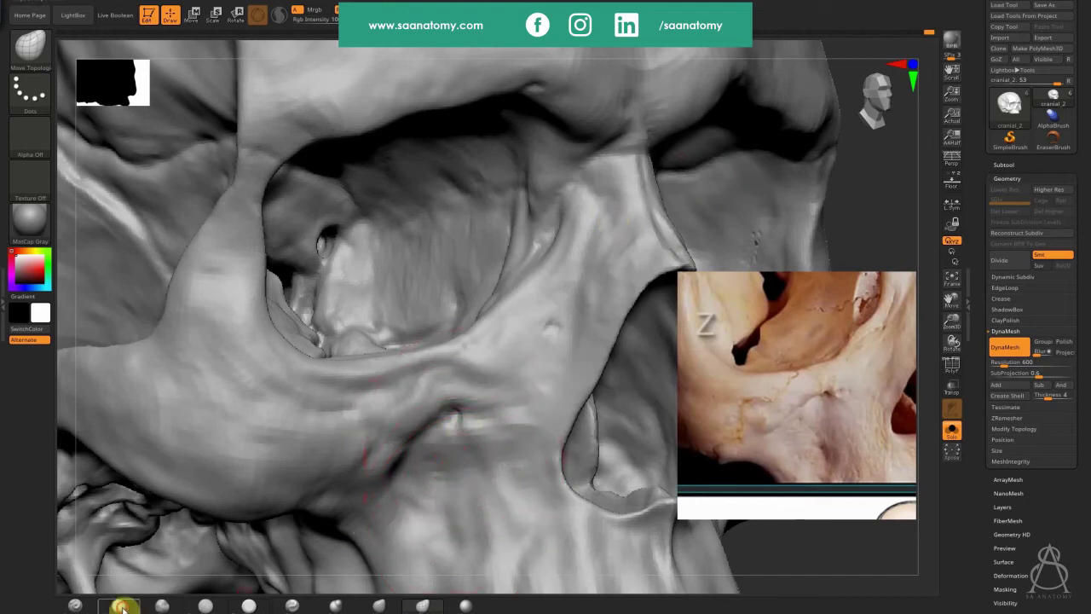
pyautogui.click(121, 607)
pyautogui.press('s')
pyautogui.press('s')
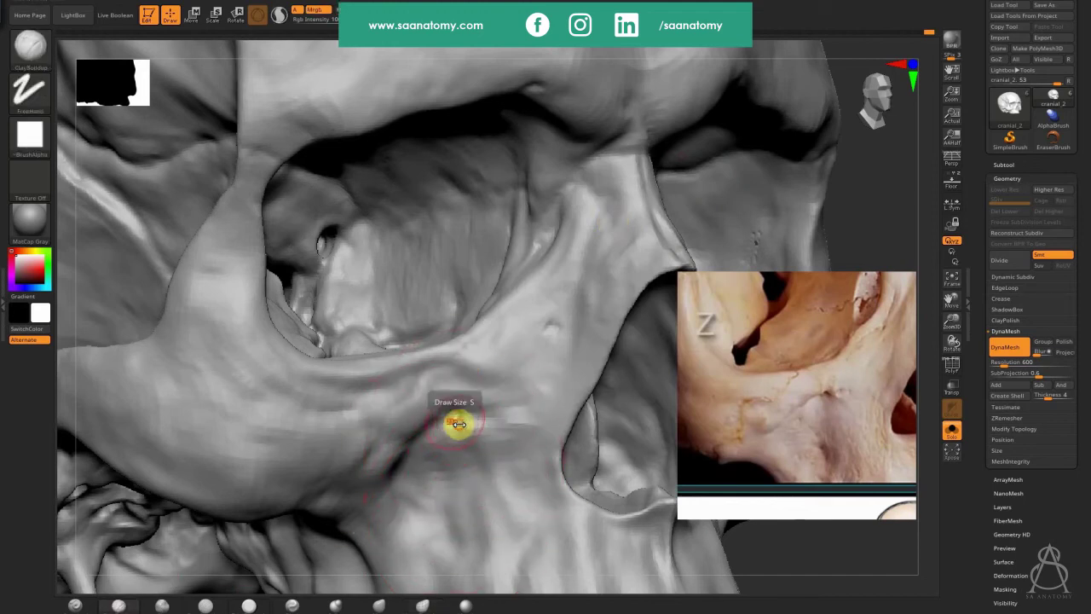
pyautogui.moveTo(459, 424); pyautogui.dragTo(455, 423)
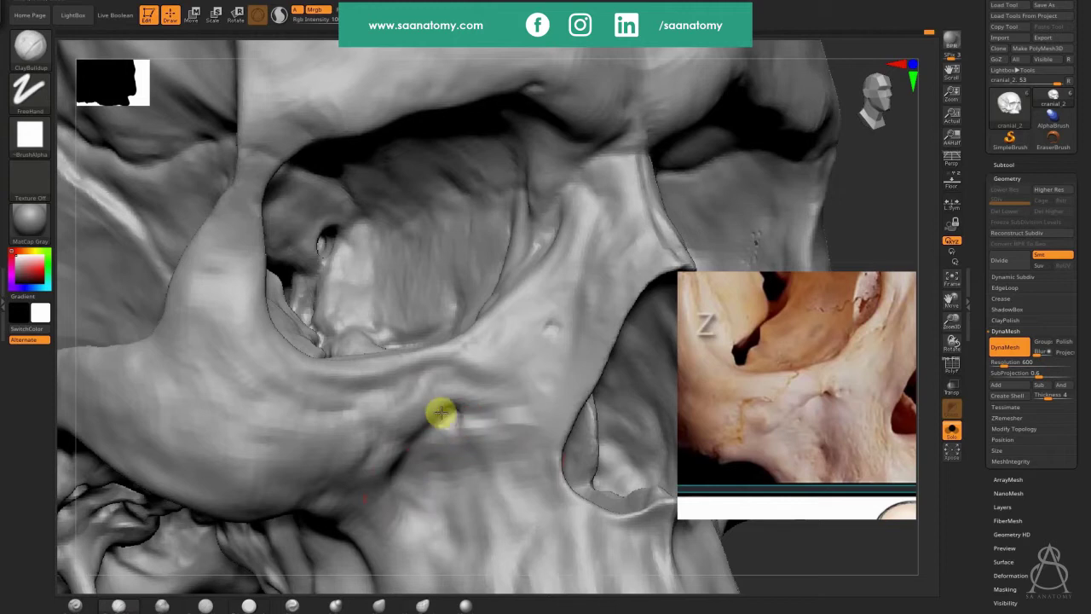
pyautogui.press('ctrl')
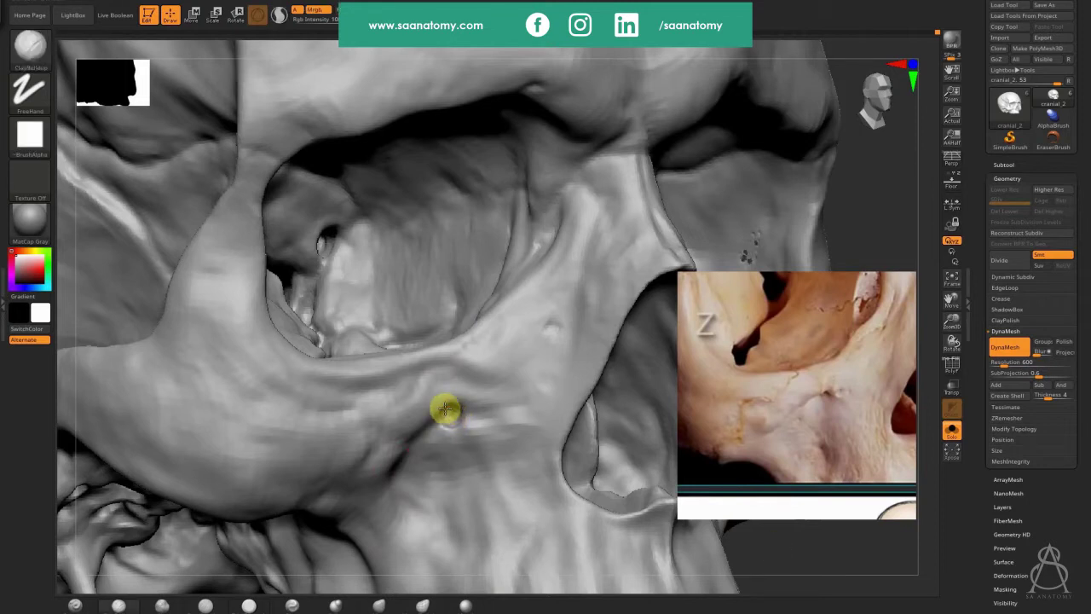
# Step: Carve out the infraorbital foramen, remesh the skull, and build up and smooth the bone around the opening
pyautogui.moveTo(449, 375); pyautogui.dragTo(427, 358, button='right')
pyautogui.moveTo(463, 417); pyautogui.dragTo(450, 410, button='right')
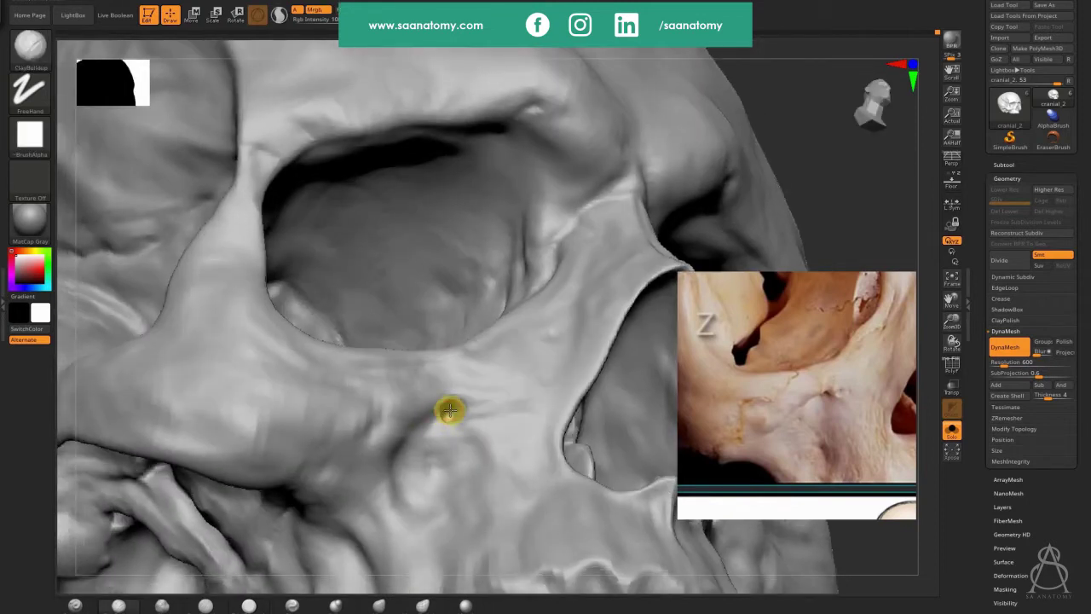
pyautogui.press('ctrl')
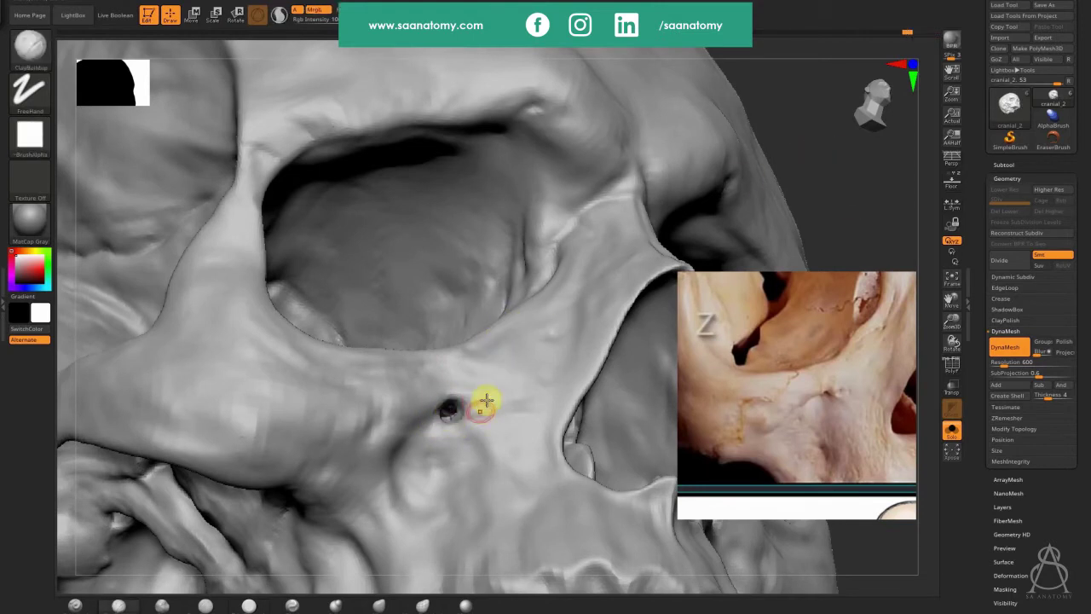
pyautogui.press('ctrl')
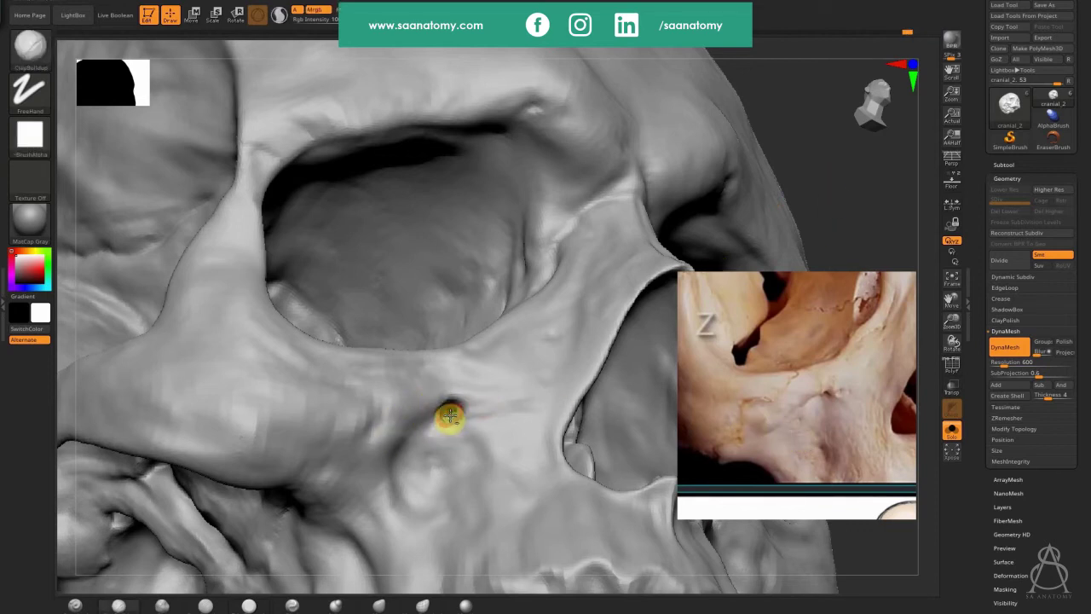
pyautogui.press('ctrl')
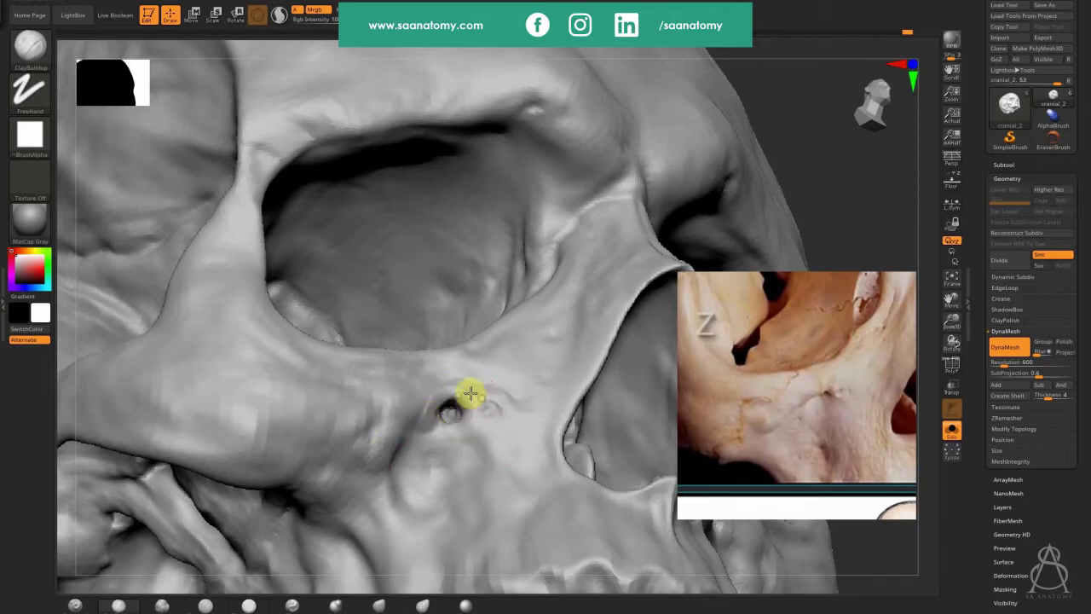
pyautogui.moveTo(516, 389)
pyautogui.keyDown('shift'); pyautogui.mouseDown()
pyautogui.moveTo(497, 389)
pyautogui.moveTo(497, 372)
pyautogui.moveTo(453, 410)
pyautogui.mouseUp(); pyautogui.keyUp('shift')
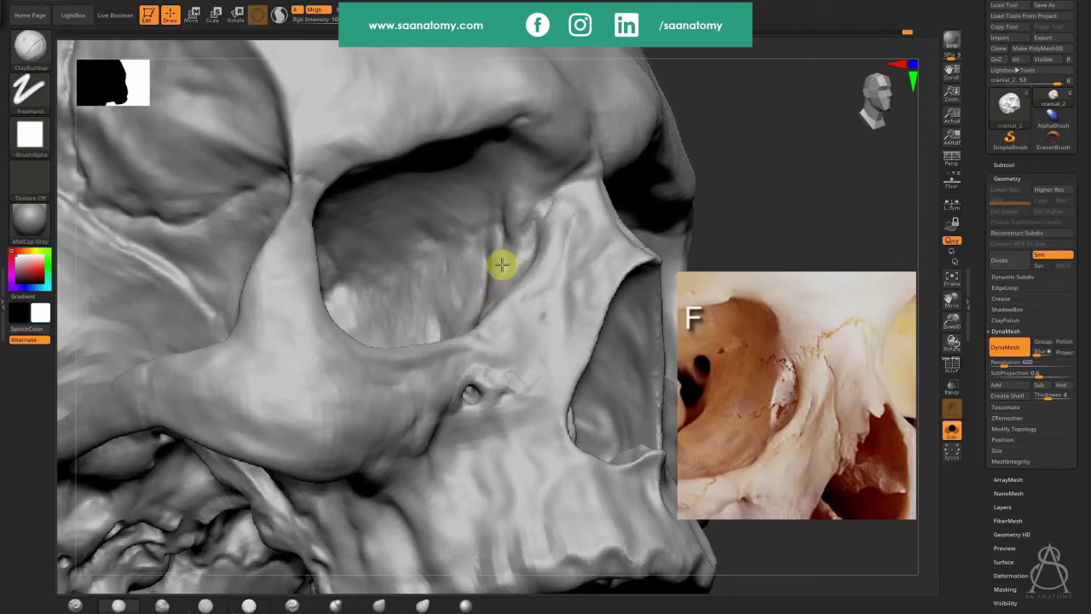
# Step: Carve the nasolacrimal canal opening into the lacrimal fossa on the medial orbital wall, remeshing the skull with DynaMesh
pyautogui.moveTo(502, 263); pyautogui.dragTo(521, 294, button='right')
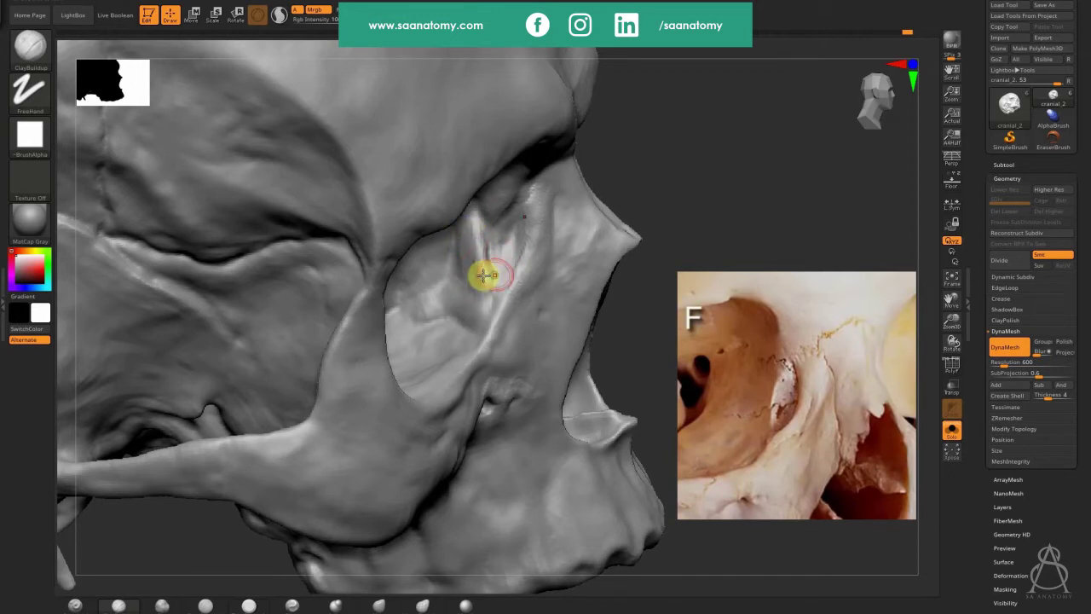
pyautogui.moveTo(483, 276); pyautogui.dragTo(473, 276, button='right')
pyautogui.keyDown('ctrl'); pyautogui.moveTo(750, 174); pyautogui.dragTo(755, 194); pyautogui.keyUp('ctrl')
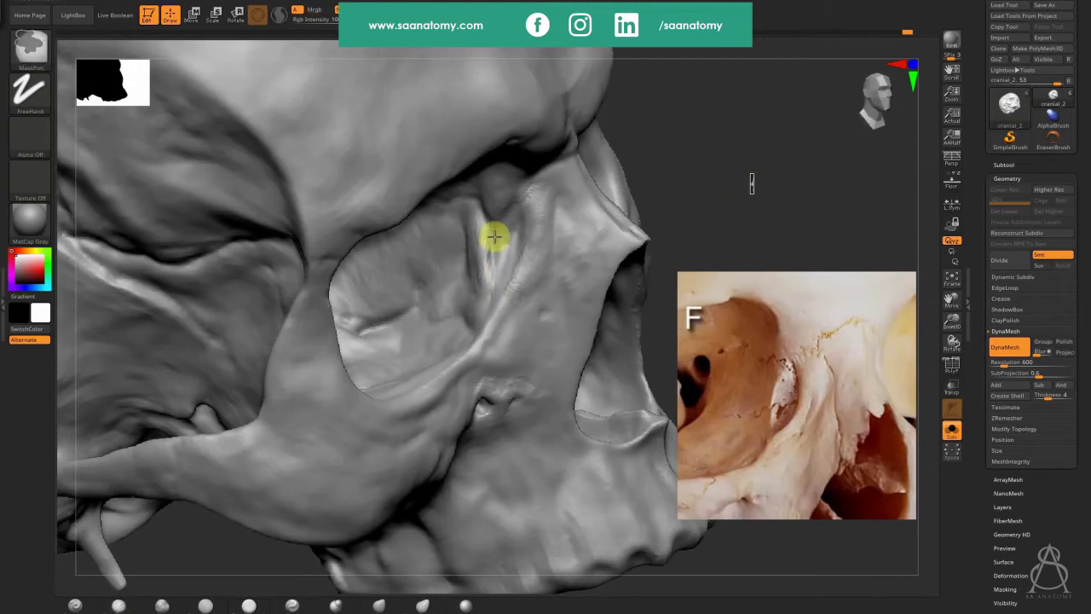
pyautogui.press('ctrl')
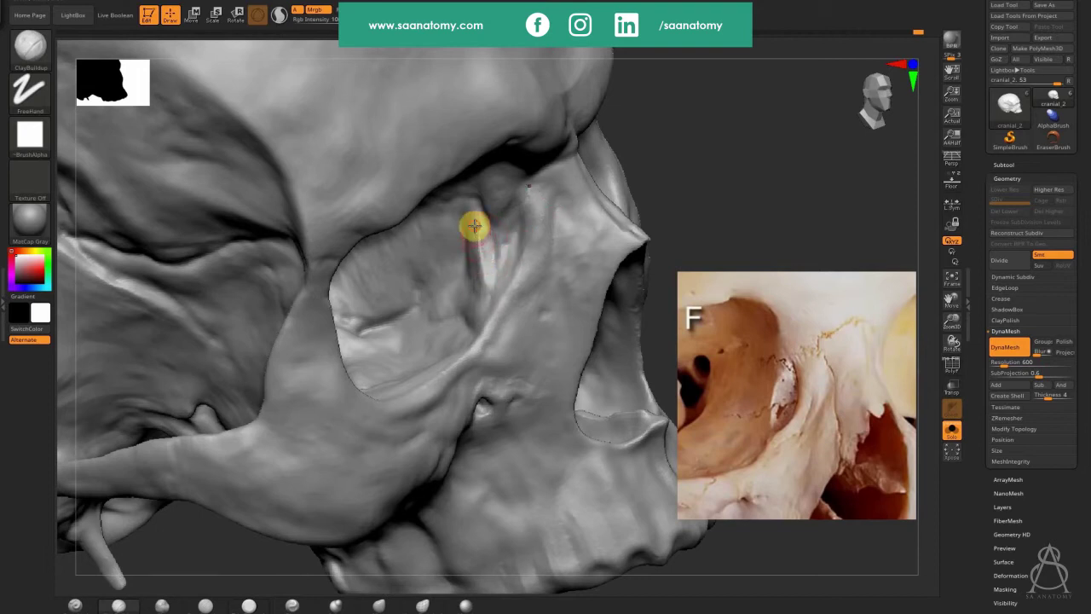
pyautogui.moveTo(494, 232); pyautogui.dragTo(496, 252)
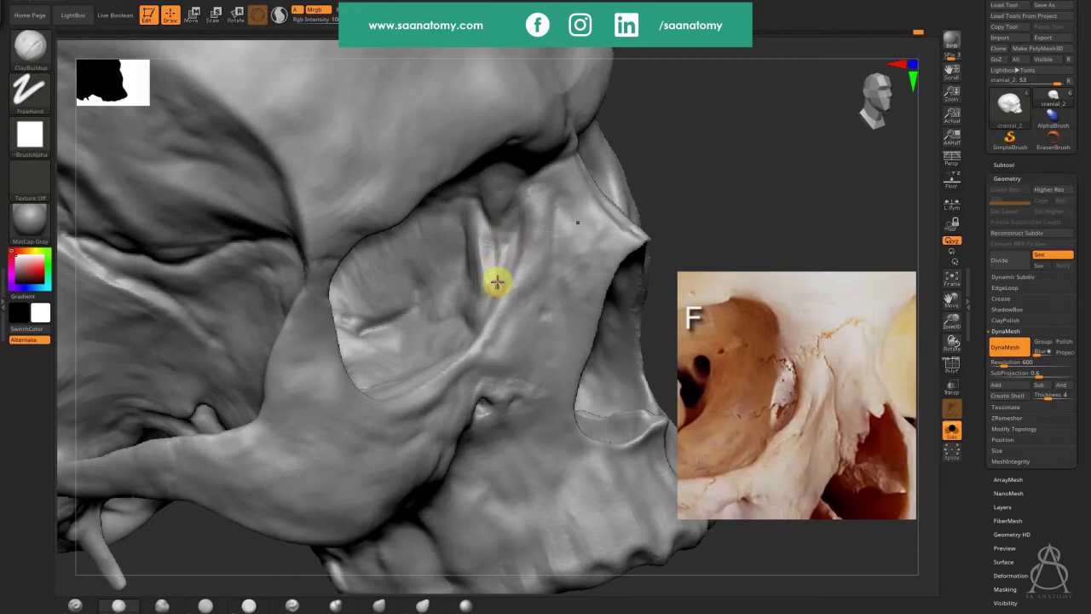
pyautogui.press('ctrl')
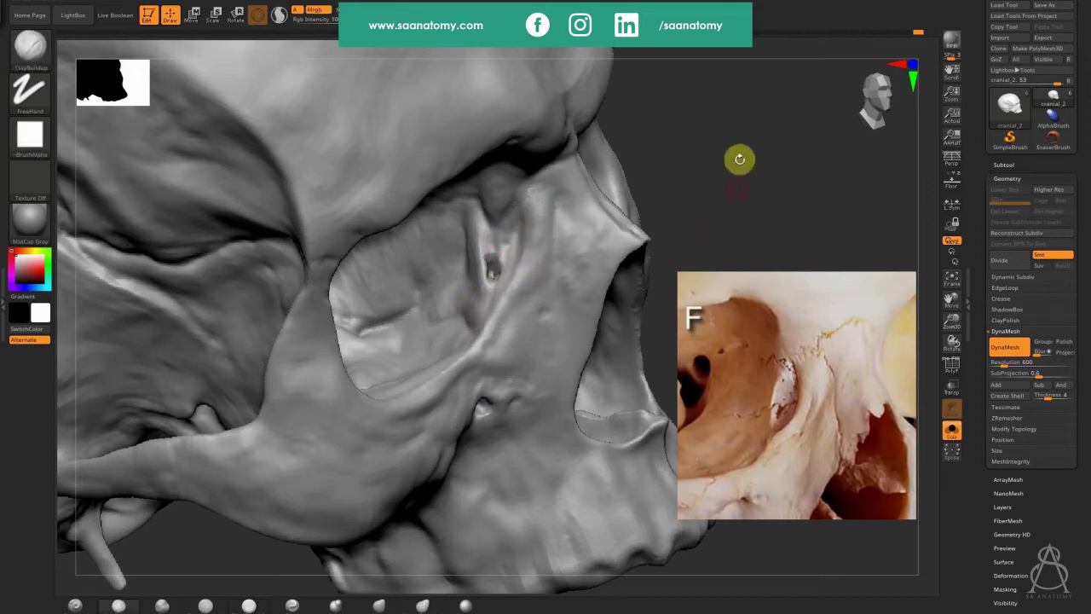
pyautogui.press('ctrl')
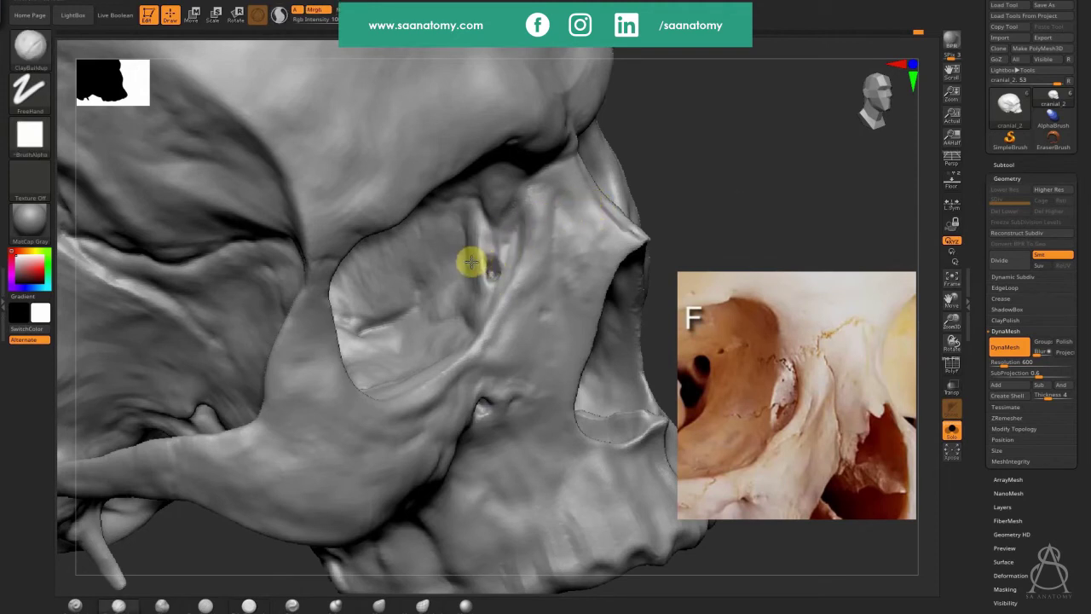
# Step: Deepen the lacrimal fossa opening, smooth the crest in front of it, and remesh the skull
pyautogui.moveTo(503, 263); pyautogui.dragTo(489, 265, button='right')
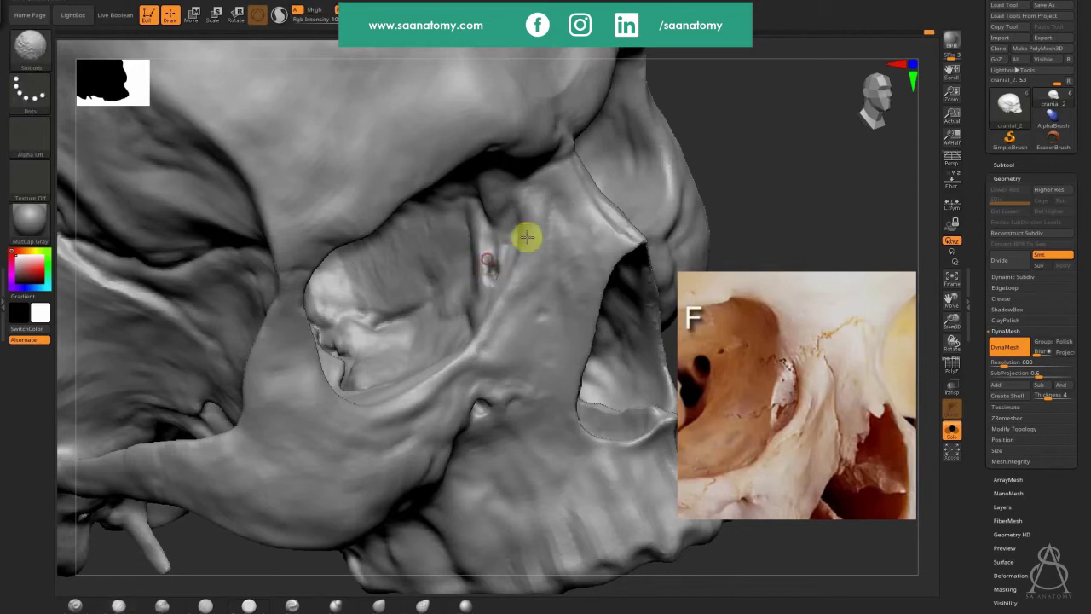
pyautogui.keyDown('alt'); pyautogui.moveTo(497, 262); pyautogui.dragTo(487, 272); pyautogui.keyUp('alt')
pyautogui.keyDown('shift'); pyautogui.moveTo(527, 220); pyautogui.dragTo(531, 277); pyautogui.keyUp('shift')
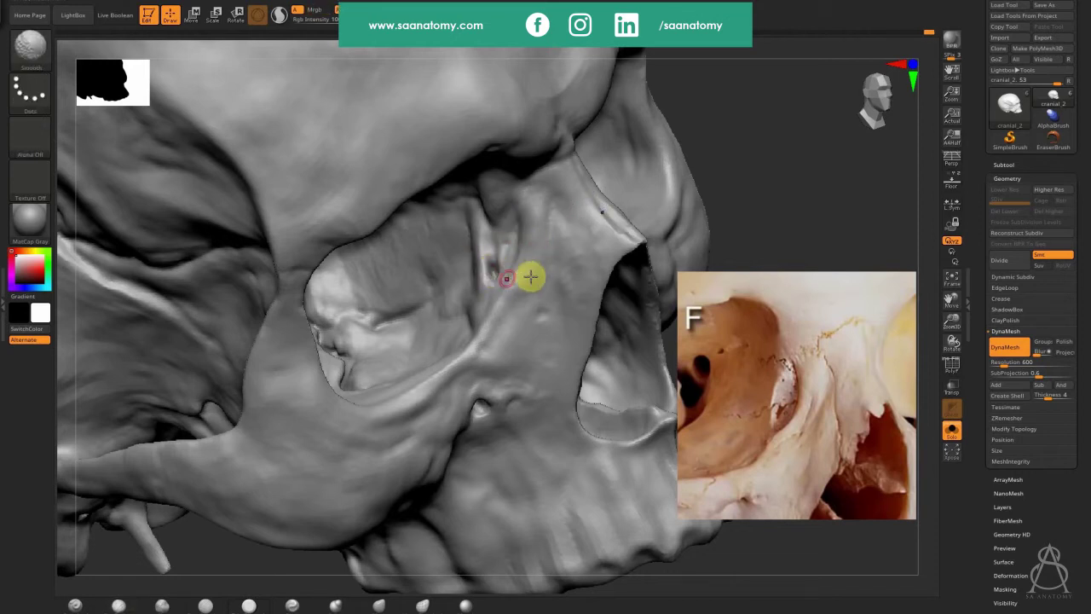
pyautogui.moveTo(499, 248); pyautogui.dragTo(500, 265, button='right')
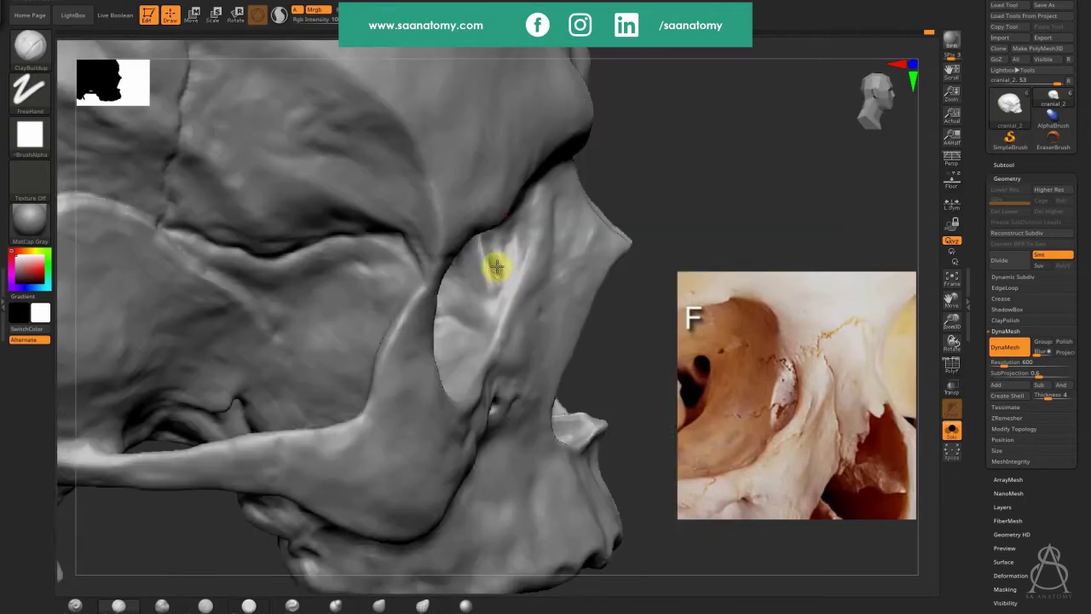
pyautogui.keyDown('alt'); pyautogui.moveTo(490, 256); pyautogui.dragTo(499, 271); pyautogui.keyUp('alt')
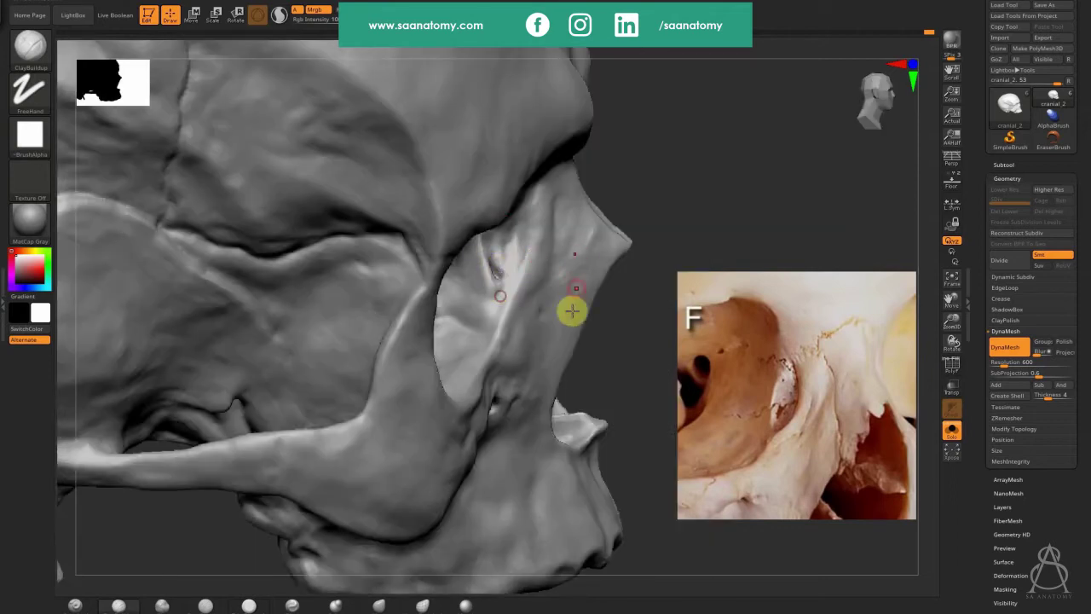
pyautogui.keyDown('ctrl'); pyautogui.moveTo(734, 156); pyautogui.dragTo(740, 197); pyautogui.keyUp('ctrl')
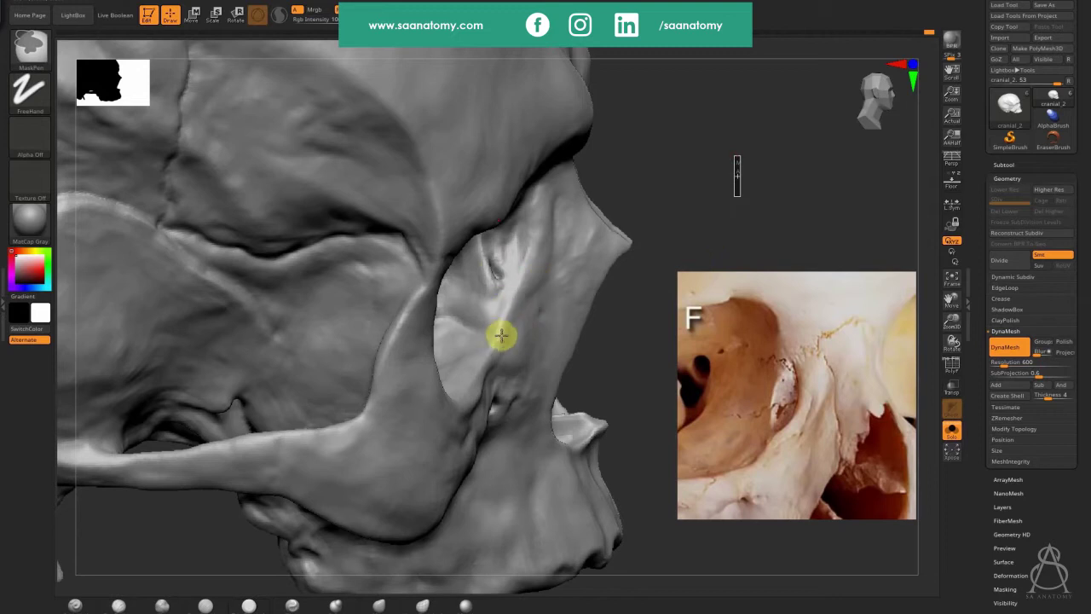
# Step: Refine the lower edge of the lacrimal fossa with a resized ClayBuildup brush
pyautogui.press('s')
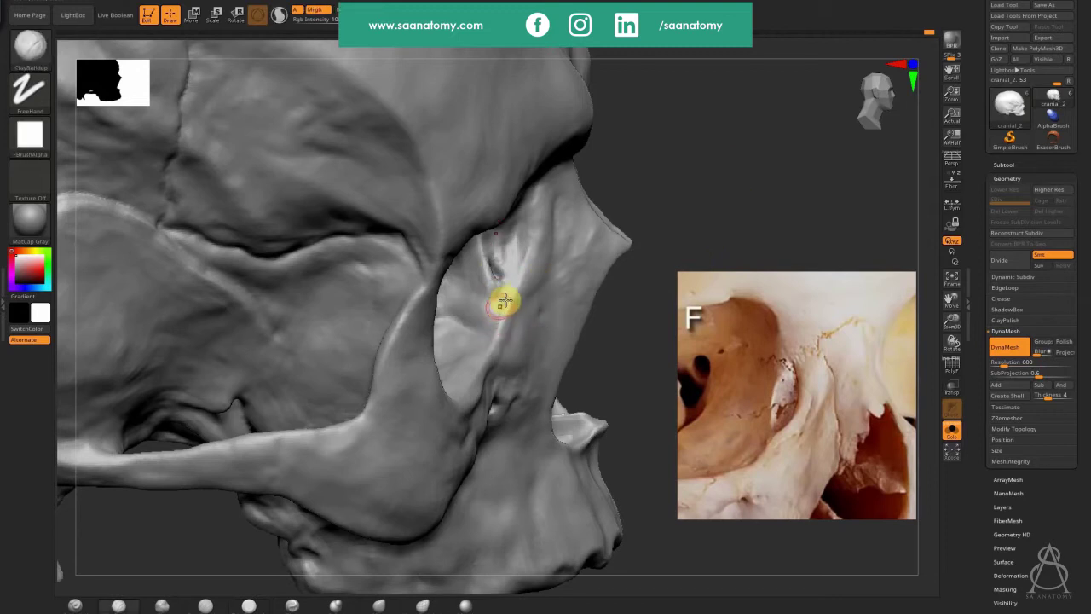
pyautogui.moveTo(517, 296)
pyautogui.mouseDown()
pyautogui.moveTo(508, 332)
pyautogui.moveTo(491, 295)
pyautogui.mouseUp()
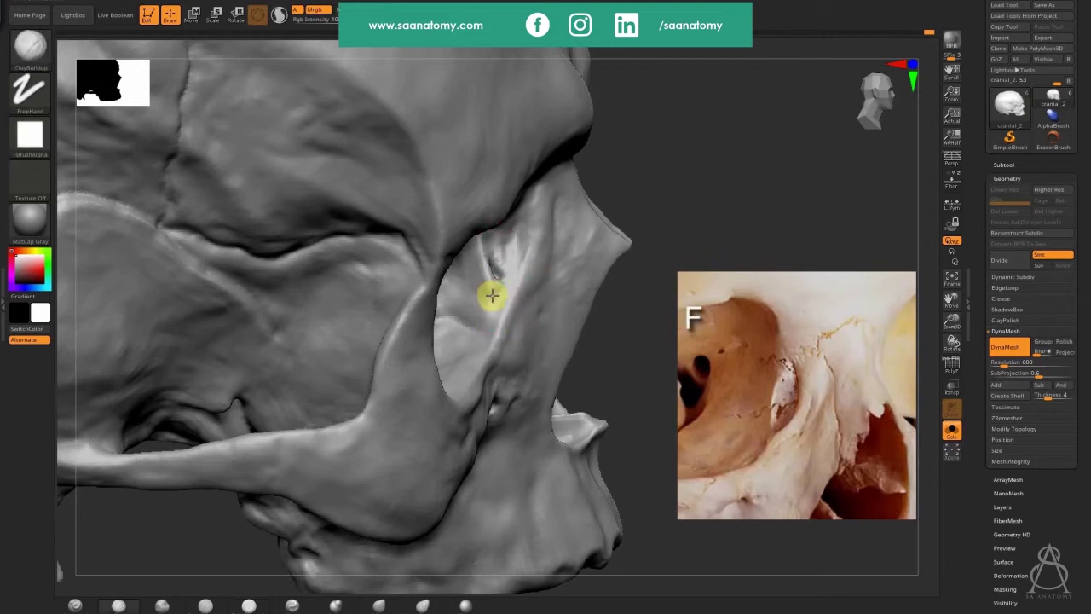
pyautogui.moveTo(685, 188); pyautogui.dragTo(706, 220)
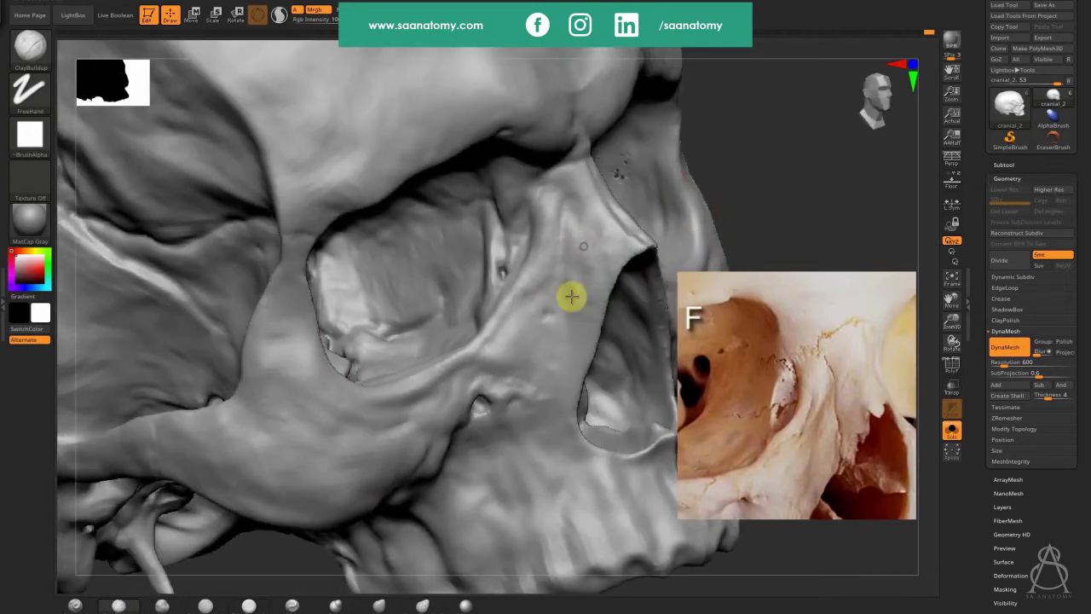
# Step: Sculpt and smooth the maxilla's frontal process along the edge of the nasal aperture, adjusting the ClayBuildup brush size
pyautogui.moveTo(579, 270)
pyautogui.mouseDown()
pyautogui.moveTo(571, 231)
pyautogui.moveTo(580, 321)
pyautogui.moveTo(565, 344)
pyautogui.moveTo(567, 329)
pyautogui.mouseUp()
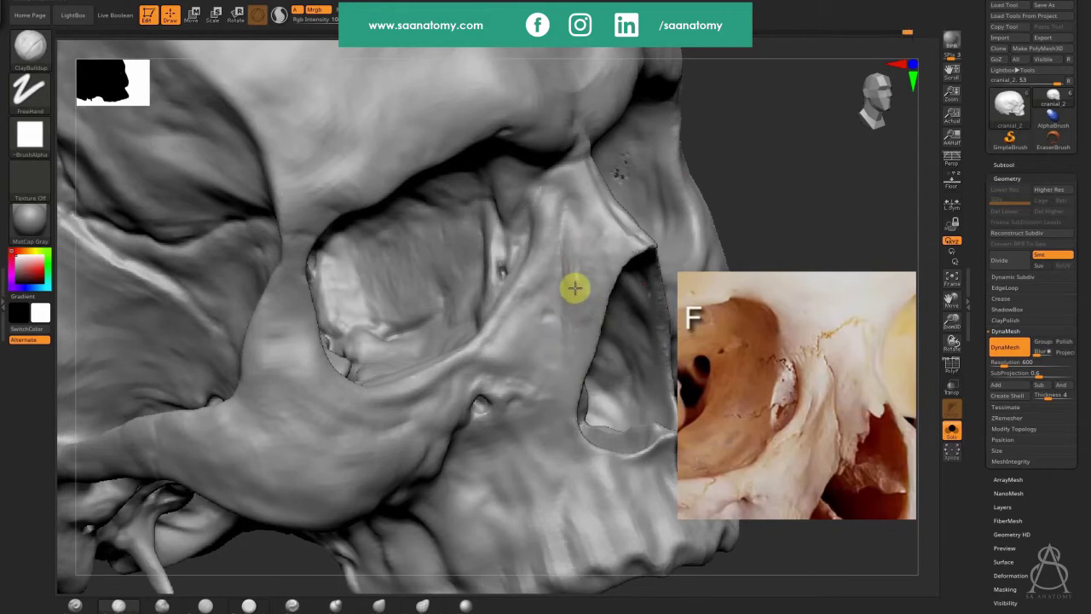
pyautogui.press('s')
pyautogui.moveTo(577, 293); pyautogui.dragTo(582, 295)
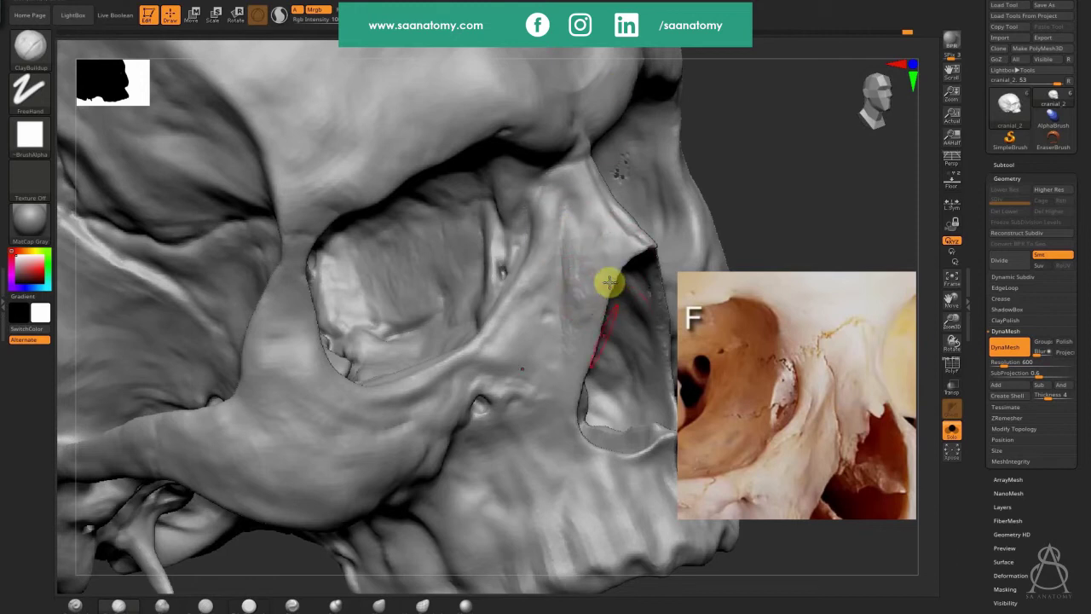
pyautogui.press('s')
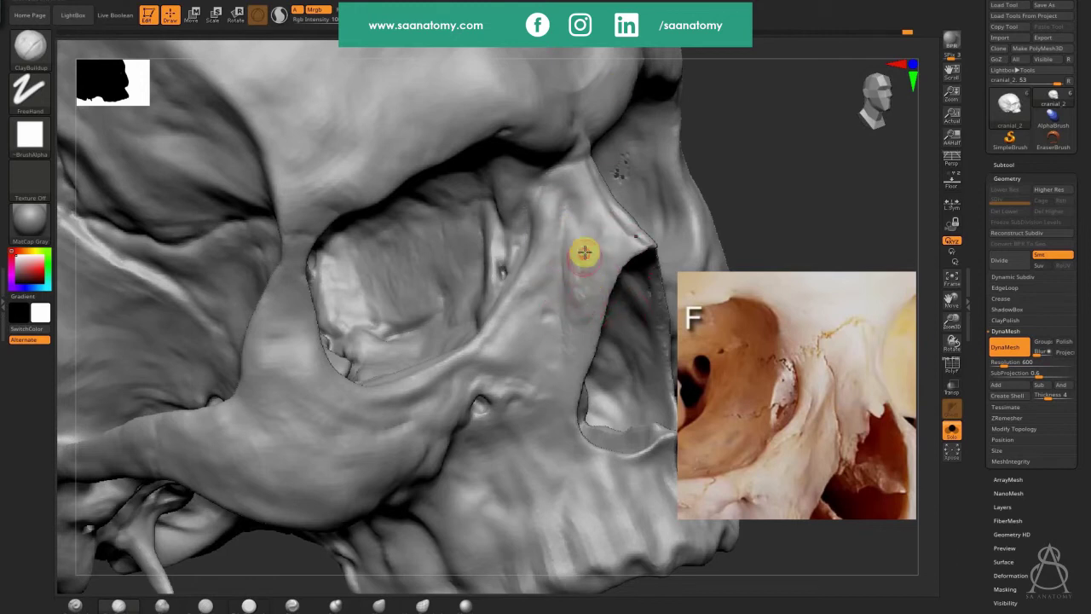
pyautogui.moveTo(584, 253)
pyautogui.mouseDown()
pyautogui.moveTo(582, 185)
pyautogui.moveTo(625, 253)
pyautogui.moveTo(576, 232)
pyautogui.mouseUp()
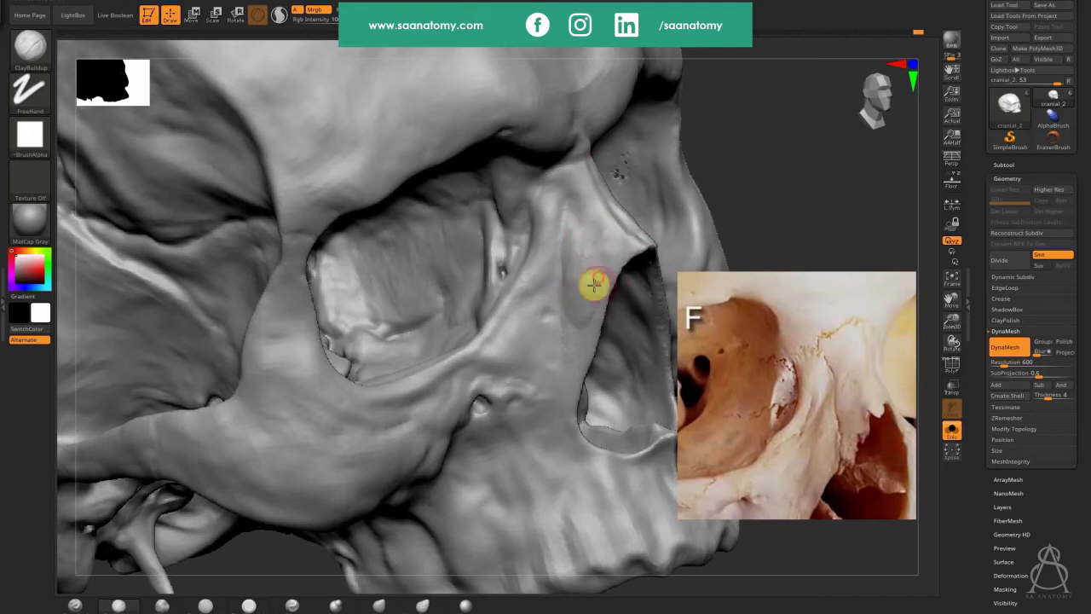
pyautogui.moveTo(585, 273)
pyautogui.mouseDown()
pyautogui.moveTo(565, 319)
pyautogui.moveTo(563, 389)
pyautogui.mouseUp()
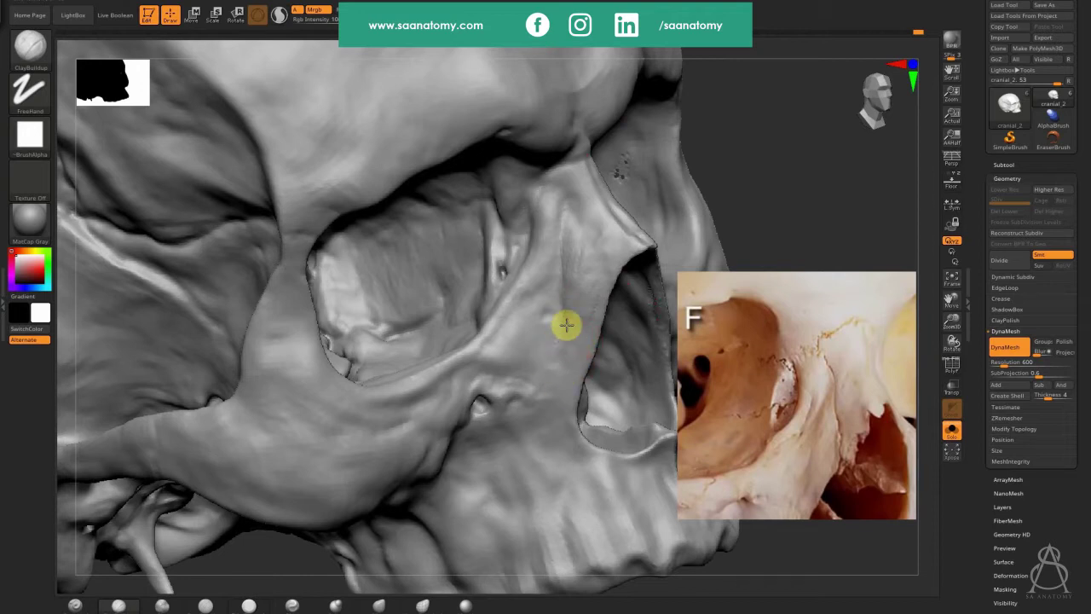
pyautogui.moveTo(590, 241); pyautogui.dragTo(584, 259)
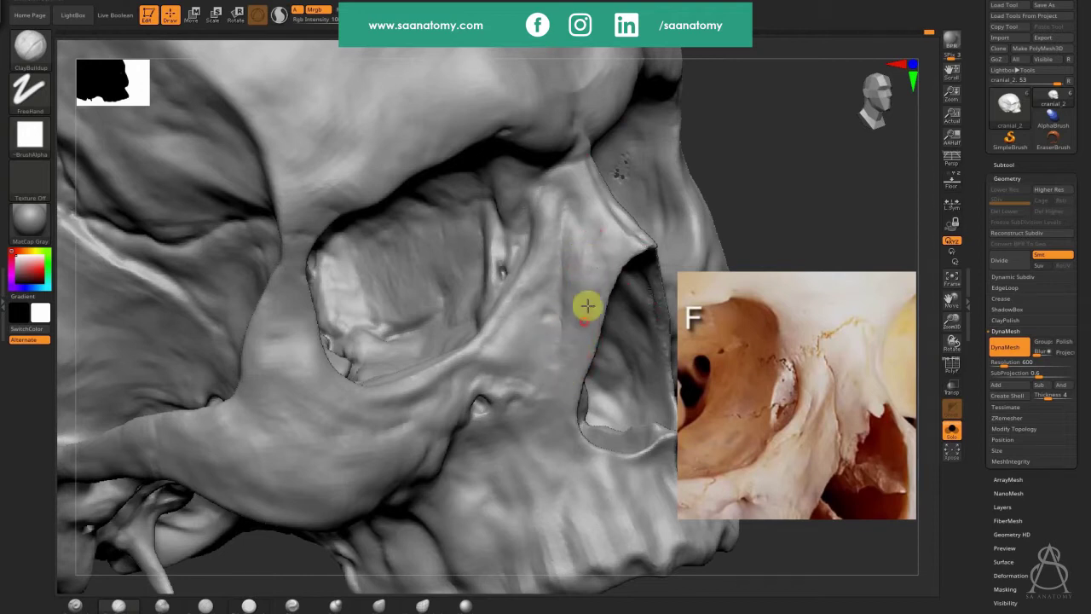
pyautogui.moveTo(600, 225)
pyautogui.mouseDown()
pyautogui.moveTo(607, 273)
pyautogui.moveTo(613, 246)
pyautogui.moveTo(608, 268)
pyautogui.mouseUp()
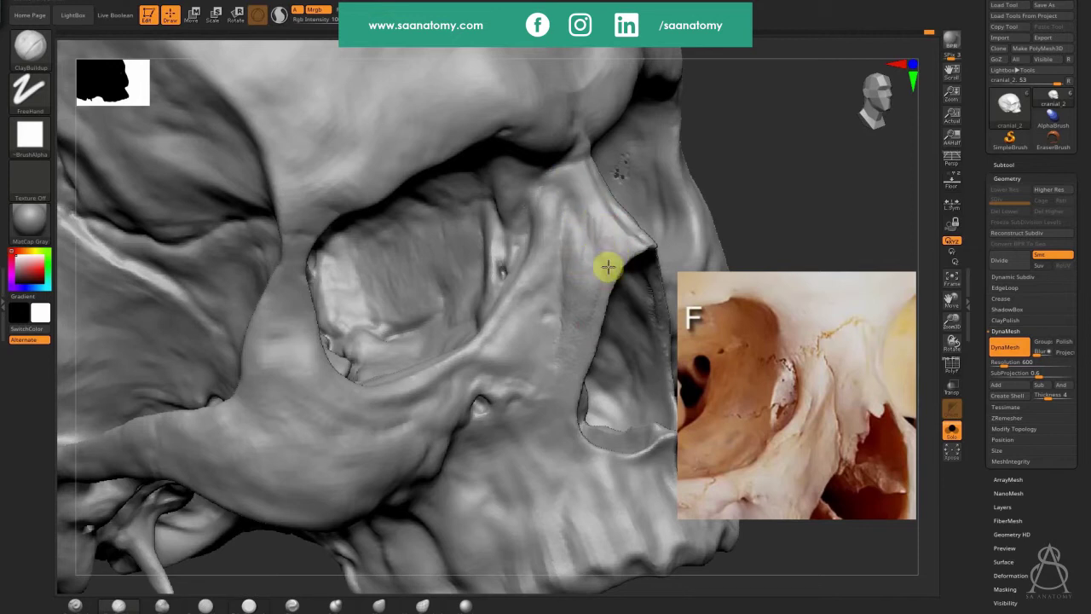
pyautogui.press('shift')
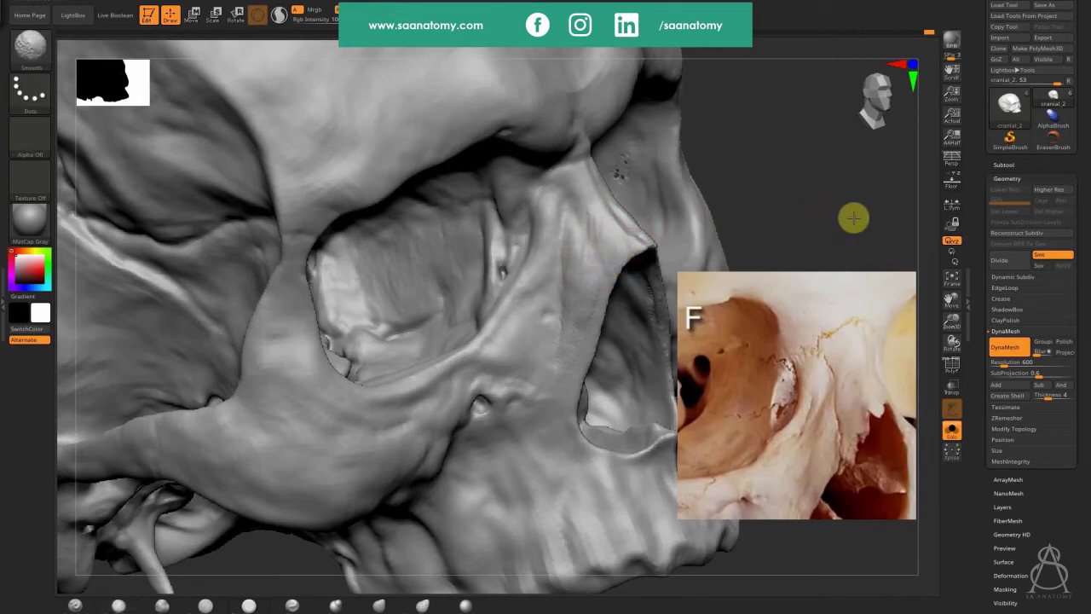
# Step: Define the lower rim of the nasal aperture around the anterior nasal spine using the ClayBuildup and Pinch brushes
pyautogui.moveTo(854, 218)
pyautogui.keyDown('shift'); pyautogui.mouseDown()
pyautogui.moveTo(772, 229)
pyautogui.moveTo(810, 214)
pyautogui.mouseUp(); pyautogui.keyUp('shift')
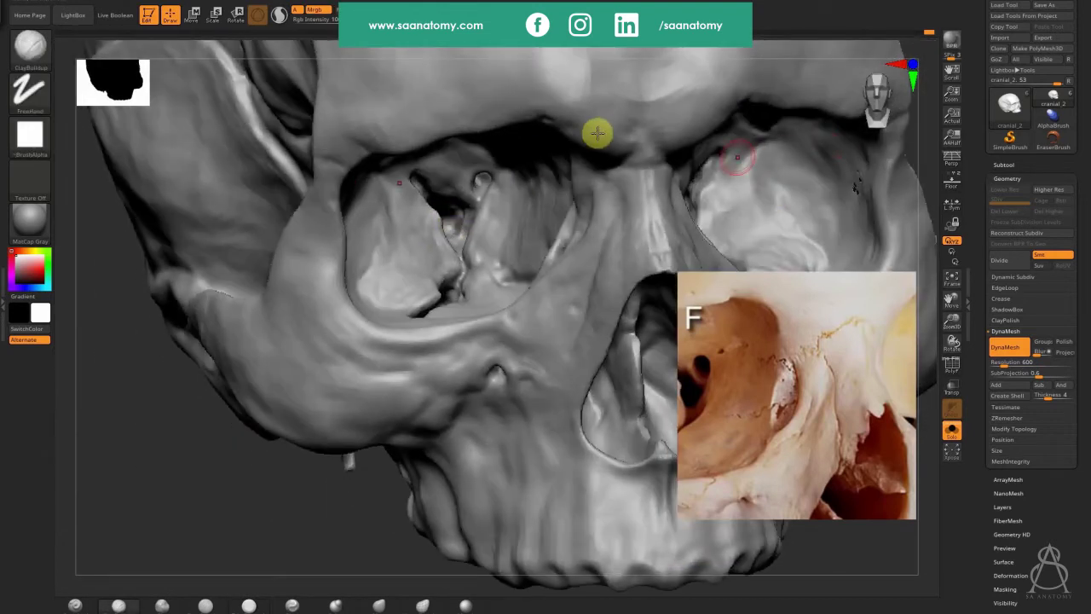
pyautogui.keyDown('alt'); pyautogui.moveTo(567, 83); pyautogui.dragTo(393, 52, button='right'); pyautogui.keyUp('alt')
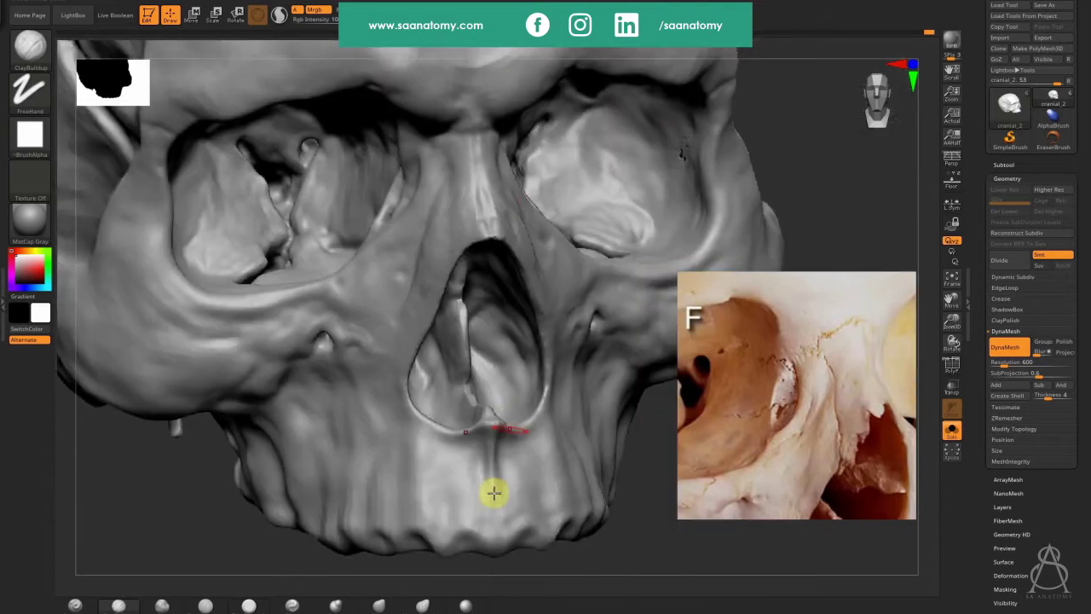
pyautogui.click(292, 605)
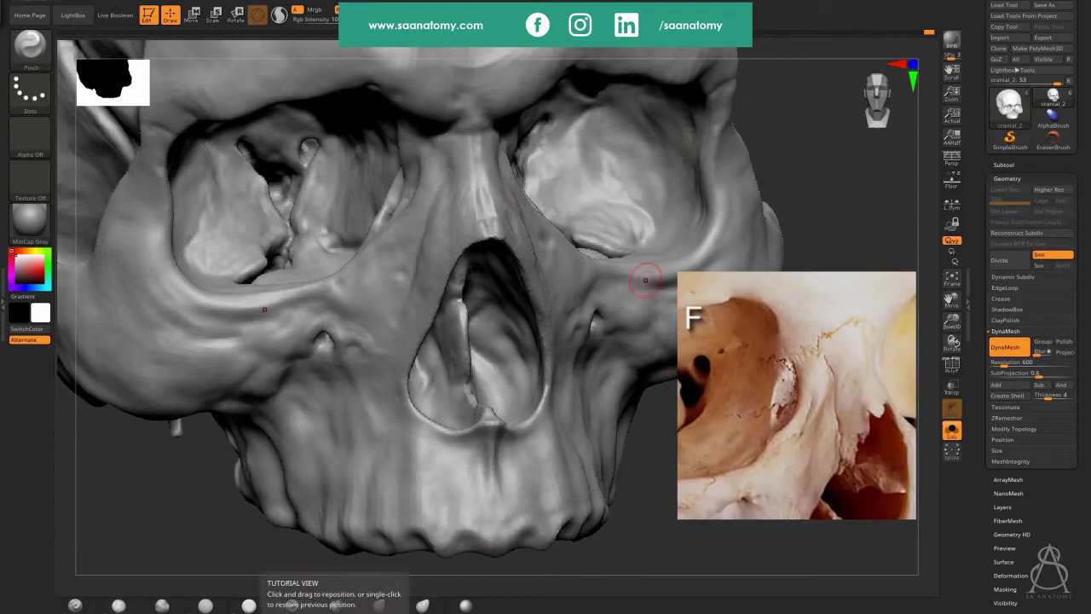
# Step: Fill the pitted spots on the outer orbital wall with the Inflat brush, remesh with DynaMesh, and smooth the area
pyautogui.click(335, 605)
pyautogui.moveTo(832, 173); pyautogui.dragTo(689, 144)
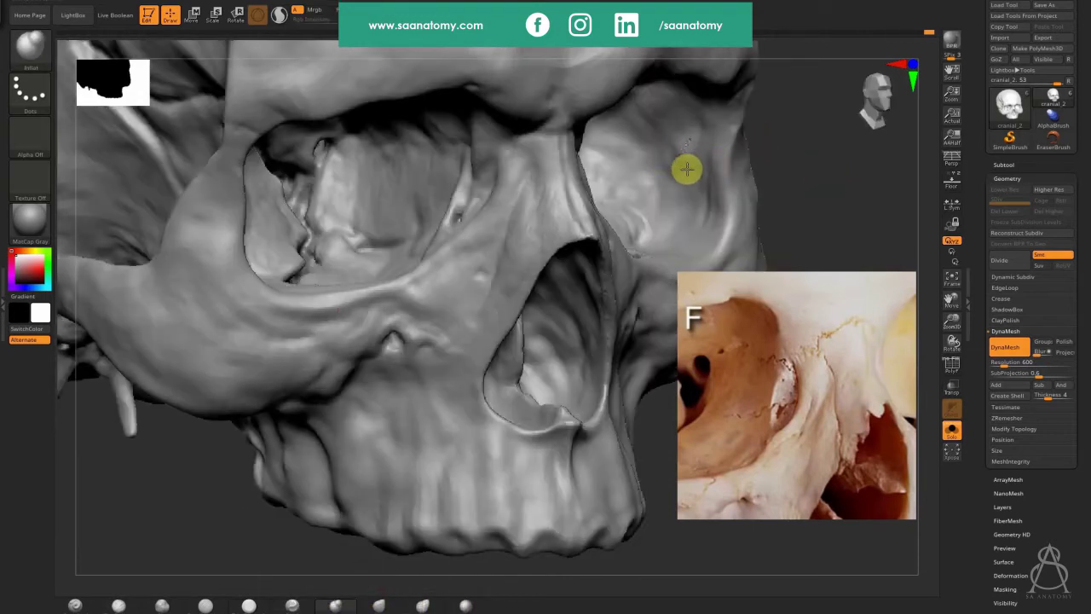
pyautogui.press('ctrl')
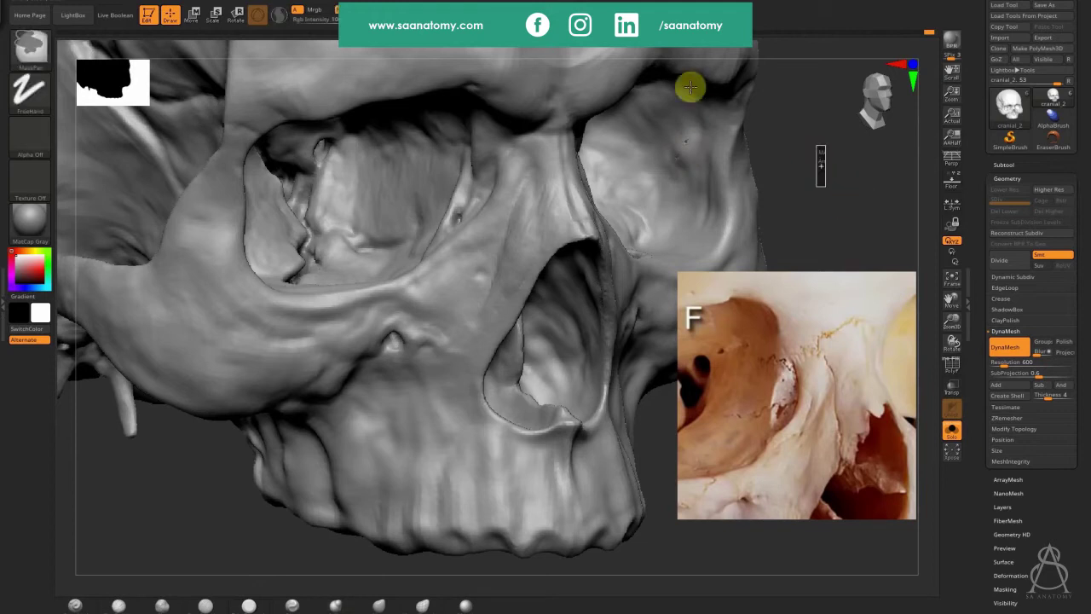
pyautogui.click(684, 159)
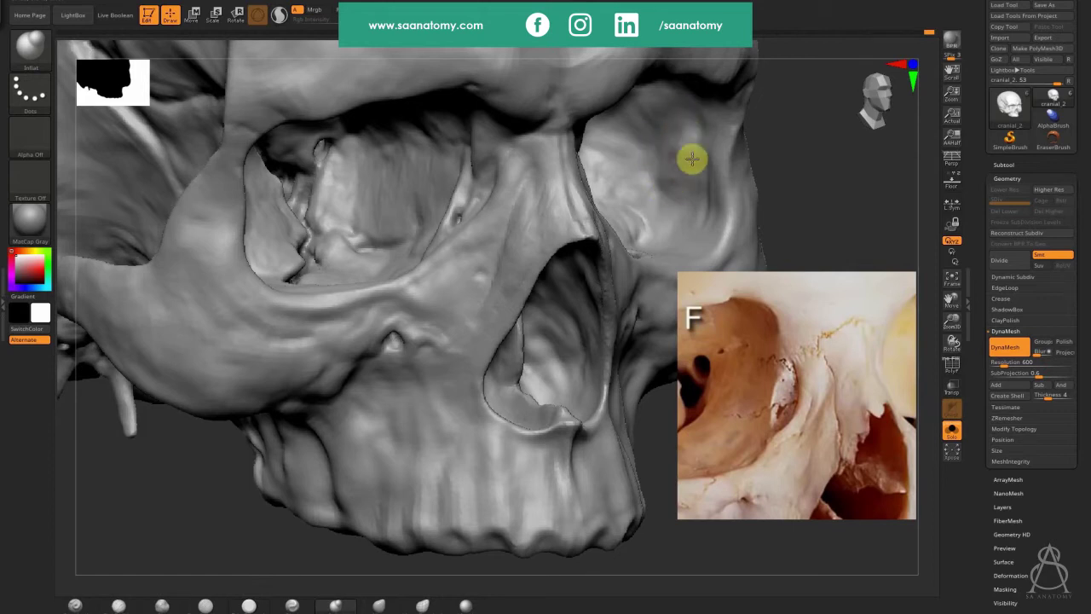
pyautogui.press('ctrl')
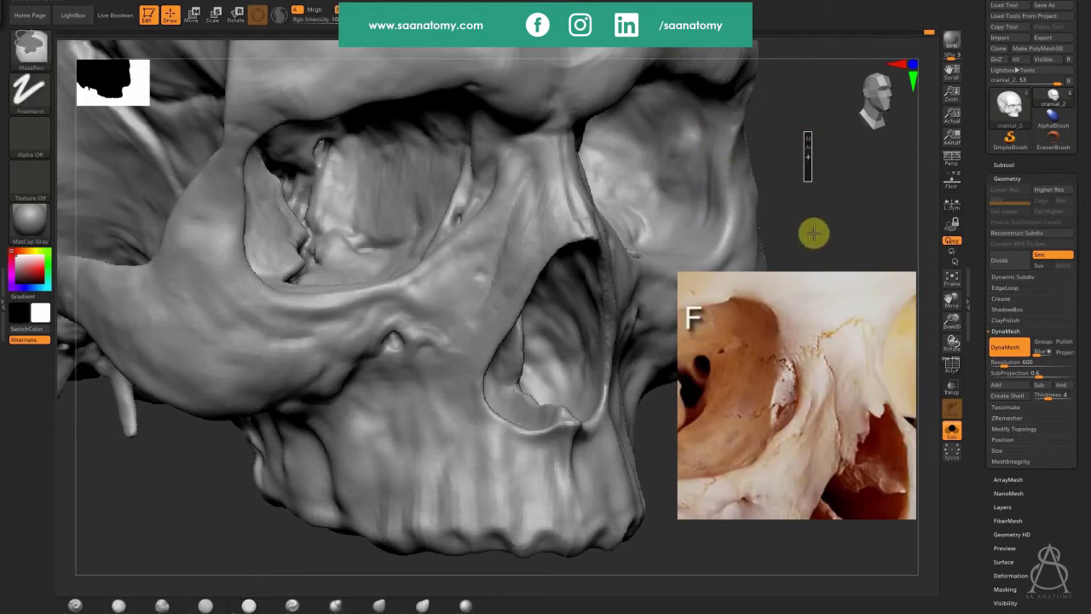
pyautogui.keyDown('ctrl'); pyautogui.moveTo(828, 218); pyautogui.dragTo(828, 208); pyautogui.keyUp('ctrl')
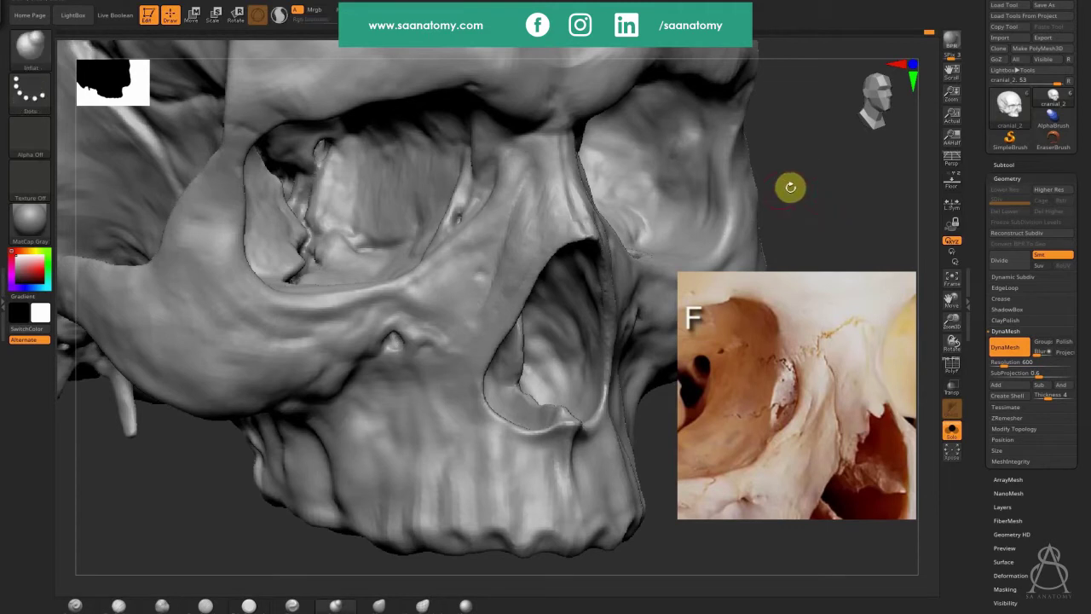
pyautogui.moveTo(689, 157)
pyautogui.keyDown('shift'); pyautogui.mouseDown()
pyautogui.moveTo(672, 146)
pyautogui.moveTo(672, 176)
pyautogui.moveTo(720, 172)
pyautogui.mouseUp(); pyautogui.keyUp('shift')
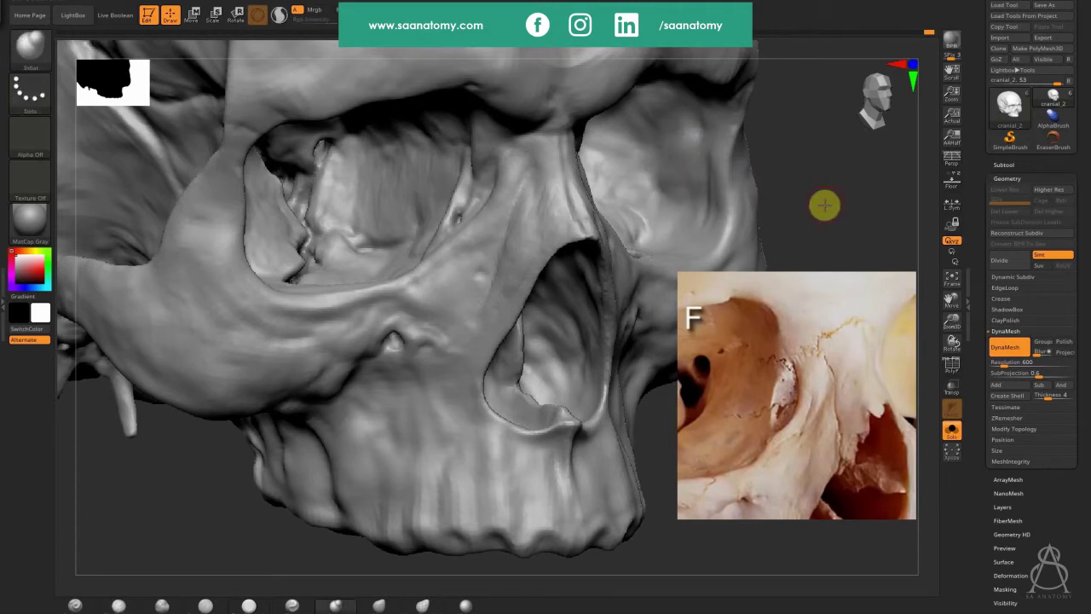
# Step: Examine the whole skull from the front and compare its maxilla and nasal aperture with the reference photo
pyautogui.moveTo(823, 207)
pyautogui.keyDown('shift'); pyautogui.mouseDown()
pyautogui.moveTo(819, 226)
pyautogui.moveTo(835, 212)
pyautogui.mouseUp(); pyautogui.keyUp('shift')
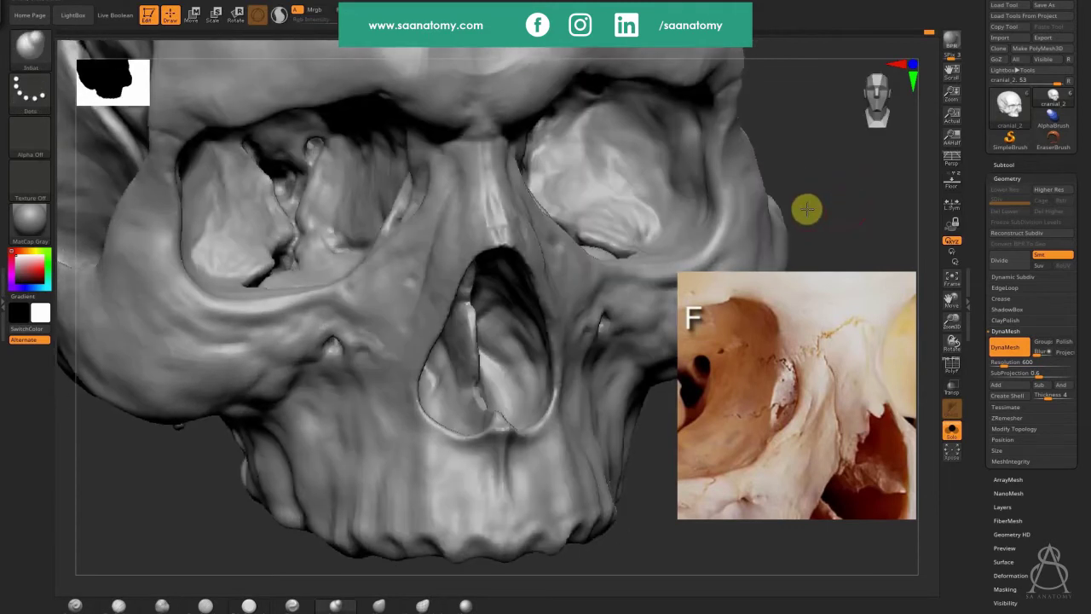
pyautogui.keyDown('ctrl'); pyautogui.moveTo(709, 221); pyautogui.dragTo(789, 218, button='right'); pyautogui.keyUp('ctrl')
pyautogui.keyDown('shift'); pyautogui.moveTo(844, 228); pyautogui.dragTo(832, 225); pyautogui.keyUp('shift')
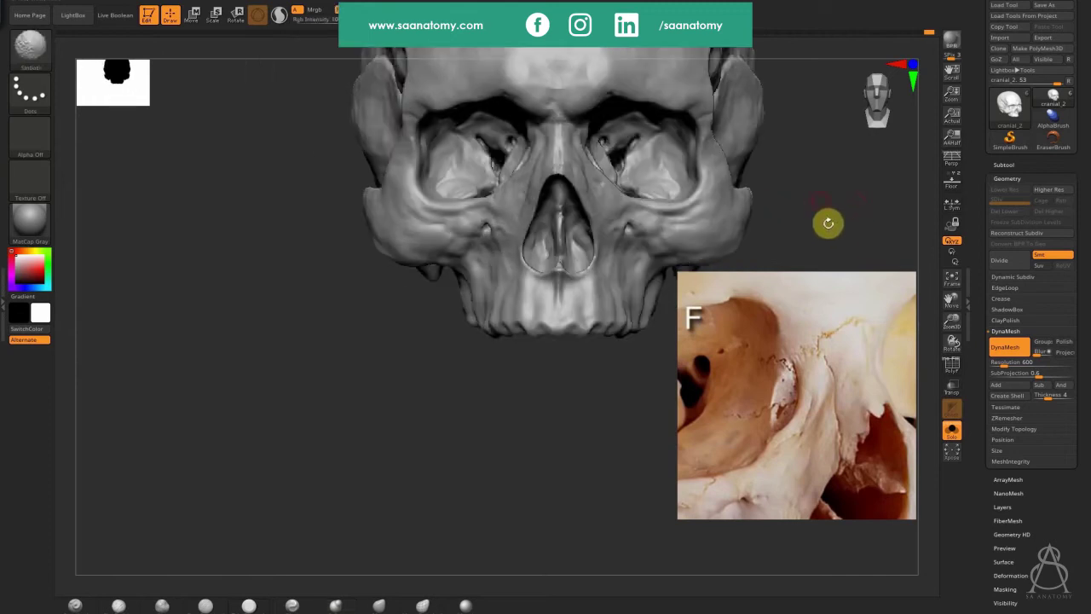
pyautogui.keyDown('ctrl'); pyautogui.moveTo(738, 228); pyautogui.dragTo(797, 207, button='right'); pyautogui.keyUp('ctrl')
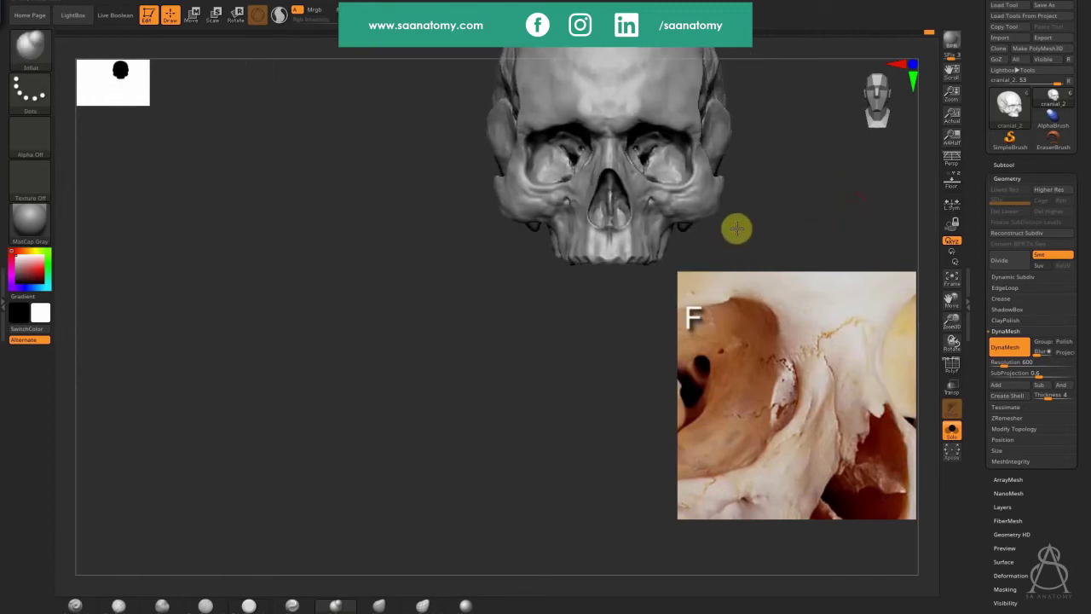
pyautogui.keyDown('alt'); pyautogui.moveTo(682, 90); pyautogui.dragTo(590, 142, button='right'); pyautogui.keyUp('alt')
pyautogui.moveTo(866, 487); pyautogui.dragTo(849, 379, button='middle')
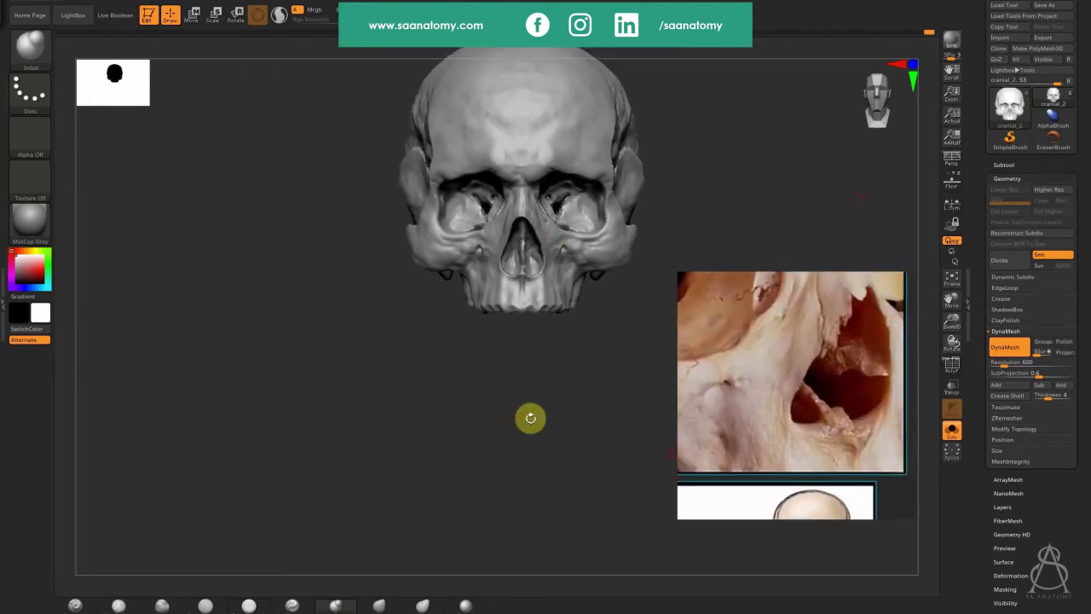
pyautogui.moveTo(528, 417); pyautogui.dragTo(523, 360)
pyautogui.moveTo(577, 295); pyautogui.dragTo(507, 324)
pyautogui.keyDown('ctrl'); pyautogui.moveTo(939, 257); pyautogui.dragTo(993, 248, button='right'); pyautogui.keyUp('ctrl')
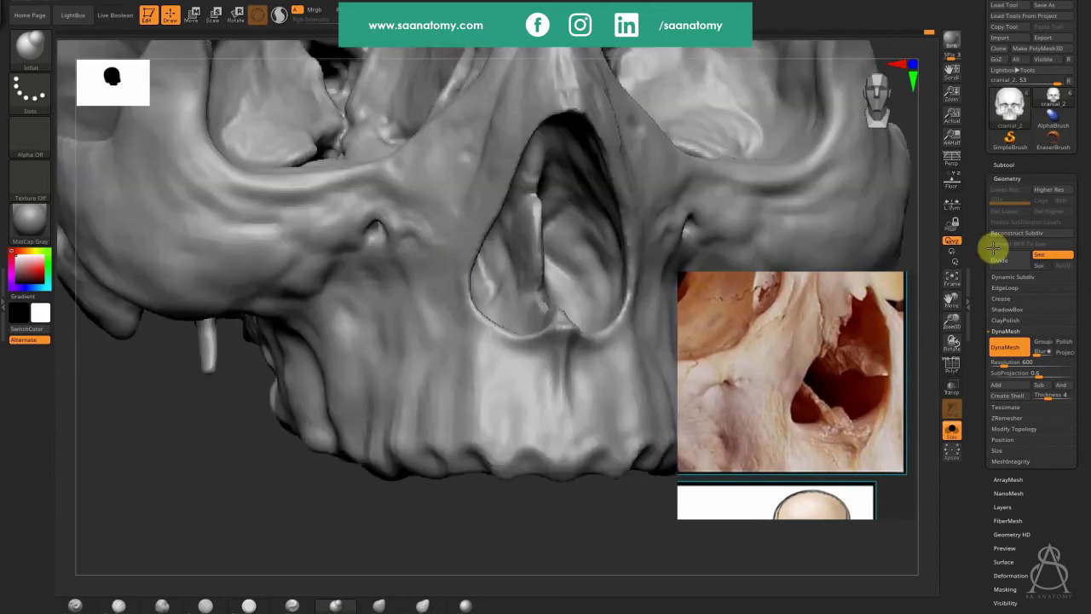
# Step: Sculpt the canine fossa and the ridge beside it on the maxilla below the infraorbital foramen with ClayBuildup
pyautogui.moveTo(454, 268); pyautogui.dragTo(456, 325, button='right')
pyautogui.click(118, 605)
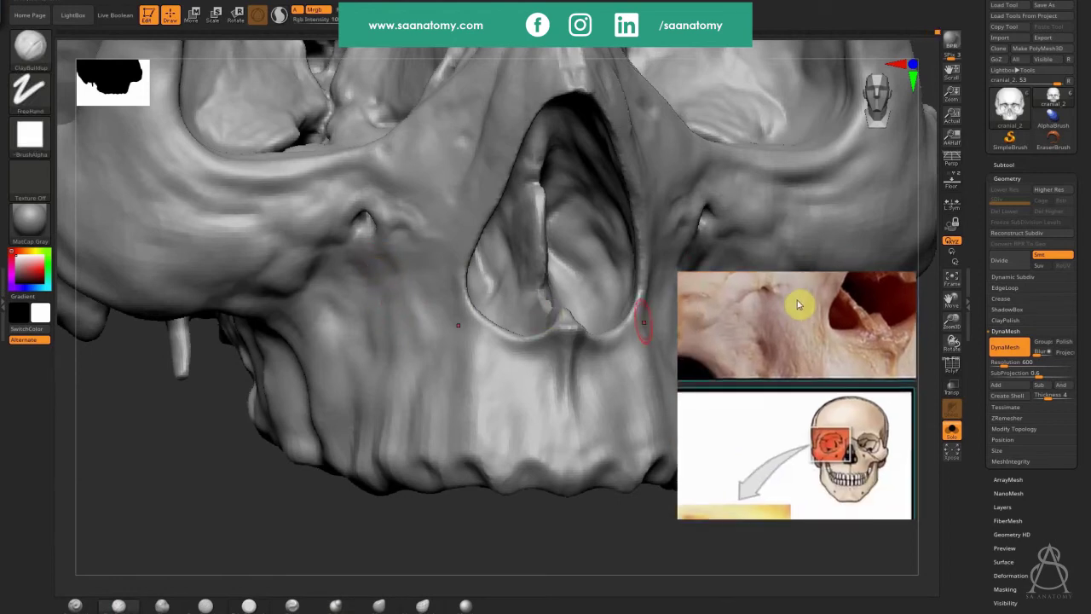
pyautogui.click(383, 273)
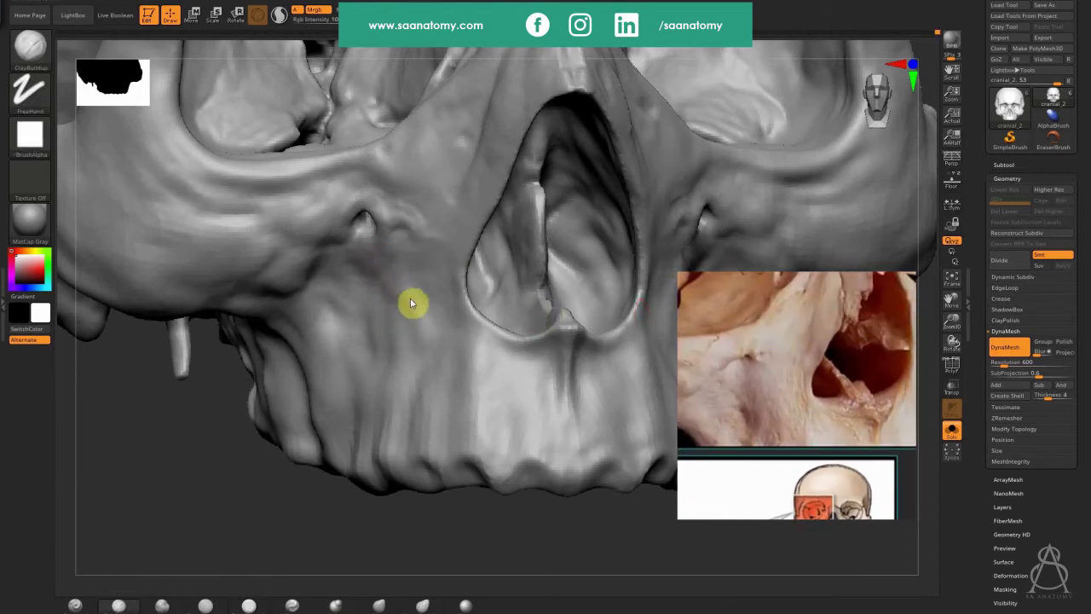
pyautogui.moveTo(410, 302); pyautogui.dragTo(416, 332)
pyautogui.moveTo(388, 267); pyautogui.dragTo(415, 355)
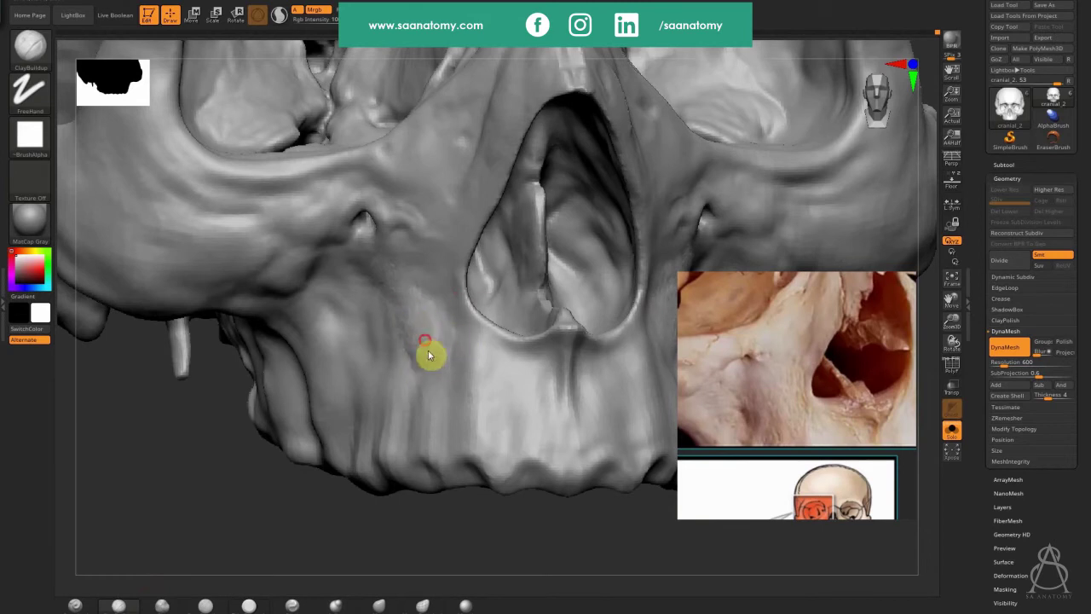
pyautogui.click(418, 313)
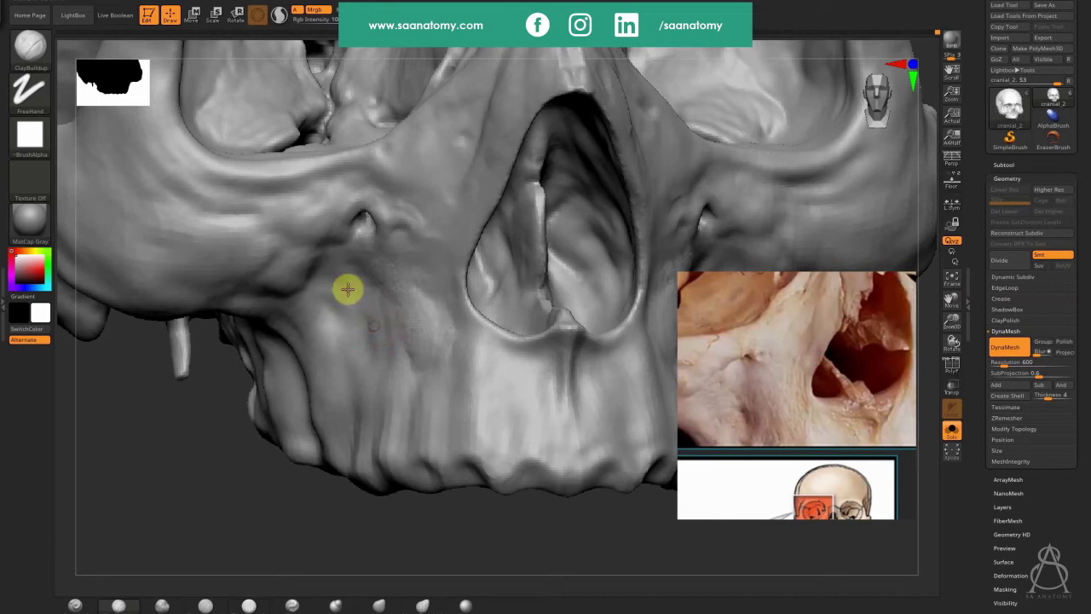
# Step: Enable BackfaceMask in the ClayBuildup brush's auto masking settings
pyautogui.moveTo(378, 307); pyautogui.dragTo(538, 258, button='right')
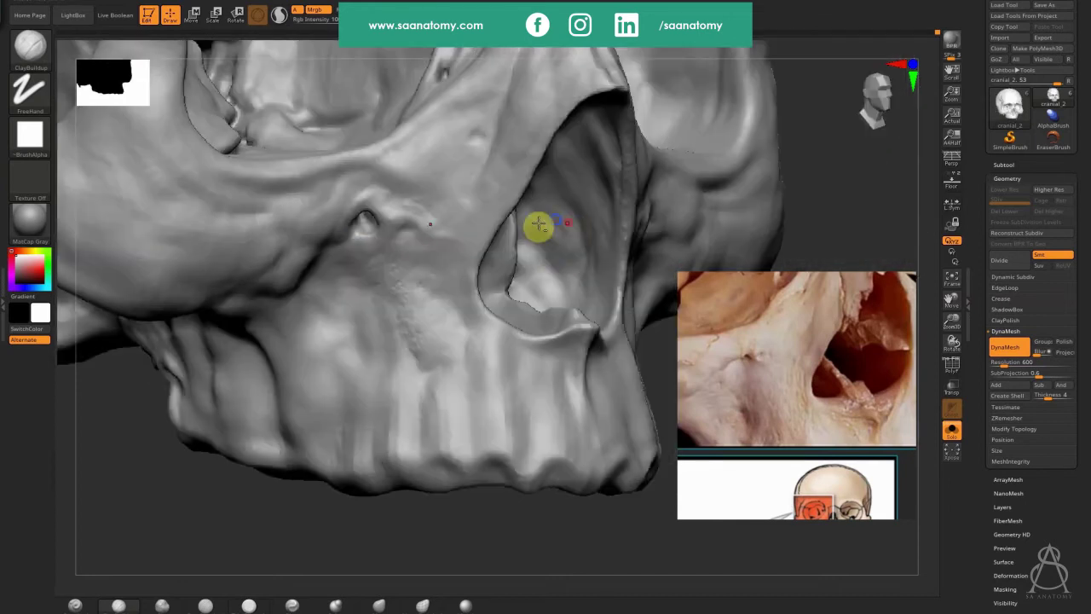
pyautogui.moveTo(404, 277); pyautogui.dragTo(435, 293, button='right')
pyautogui.click(30, 137)
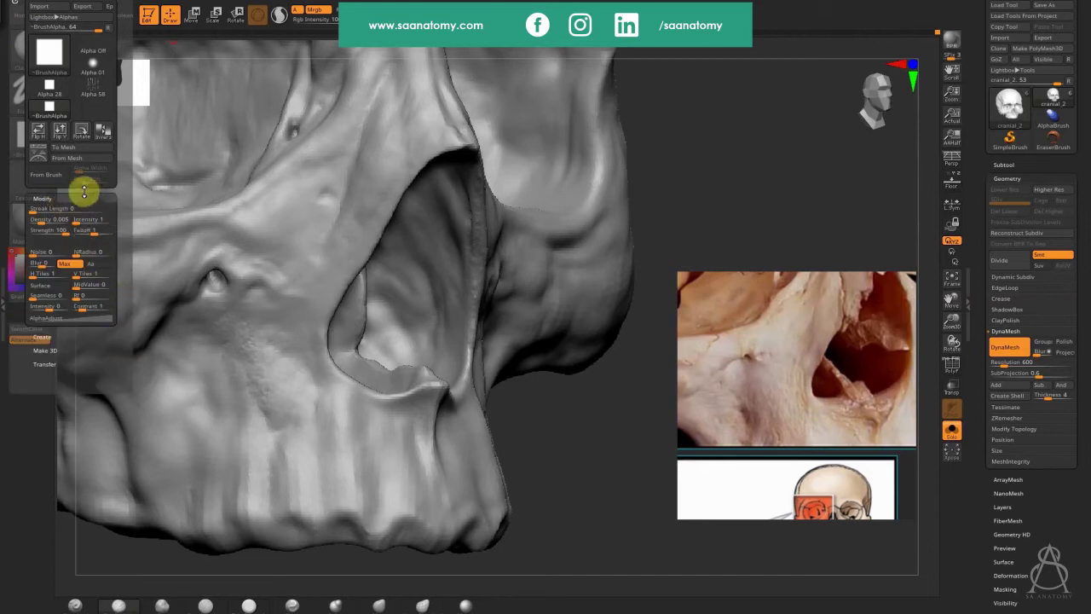
pyautogui.click(44, 1)
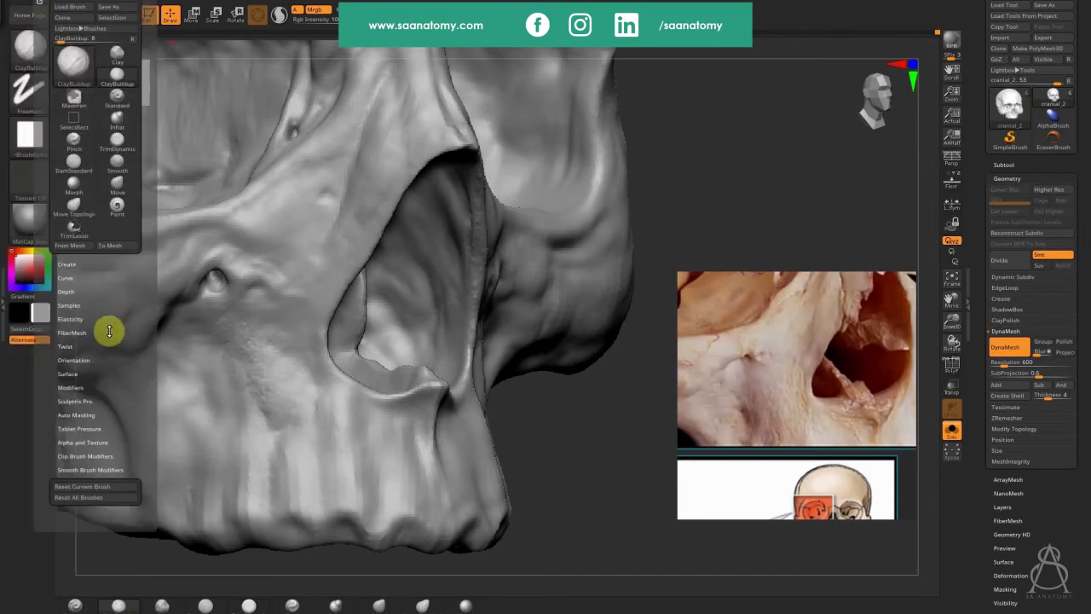
pyautogui.scroll(-1, 120, 358)
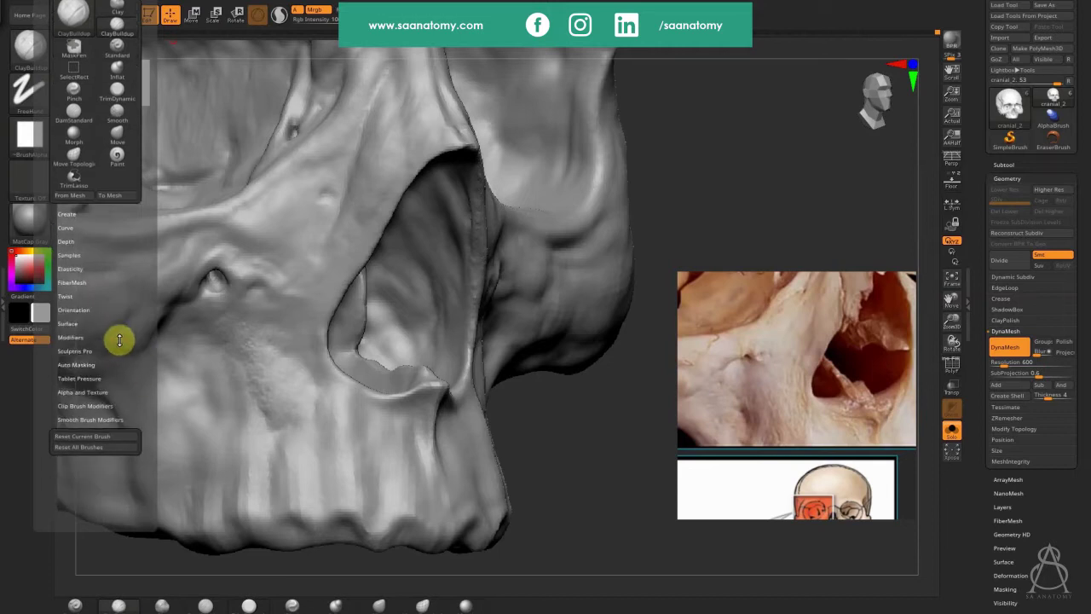
pyautogui.click(100, 392)
pyautogui.click(99, 392)
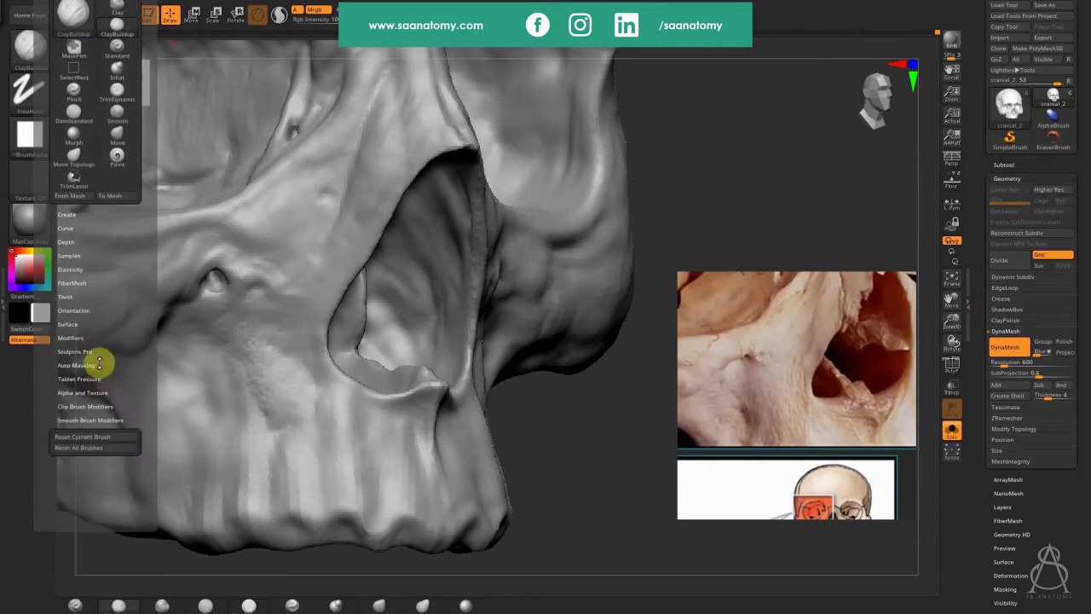
pyautogui.click(101, 364)
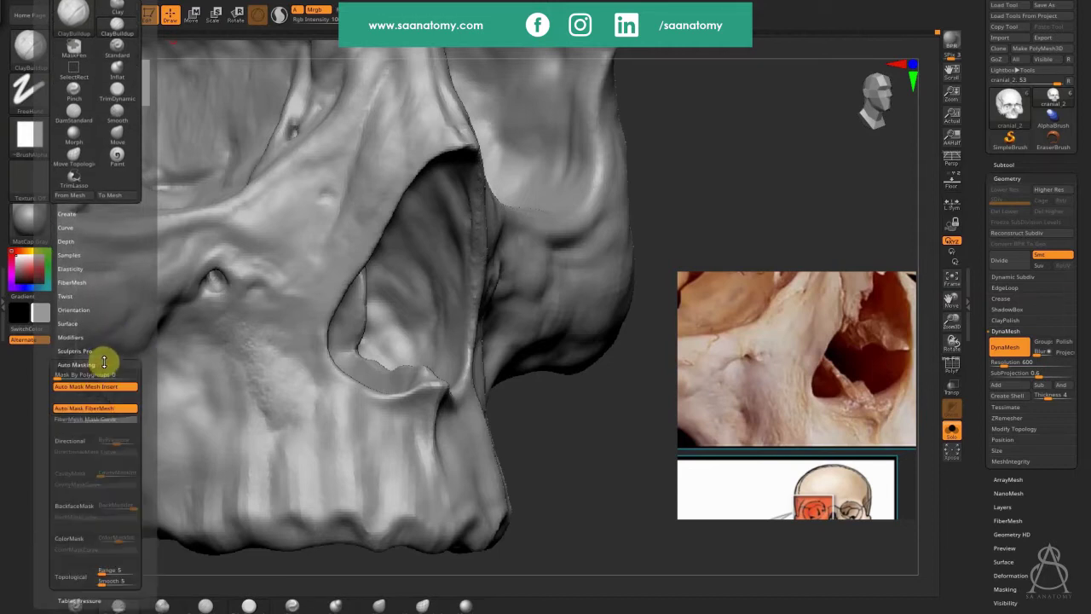
pyautogui.click(85, 506)
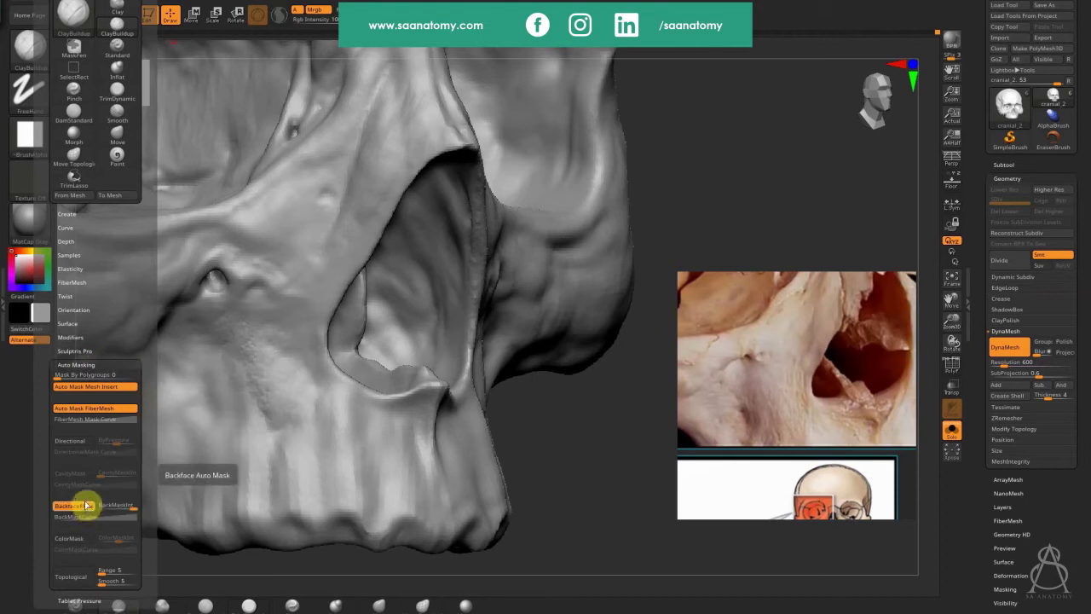
pyautogui.click(86, 506)
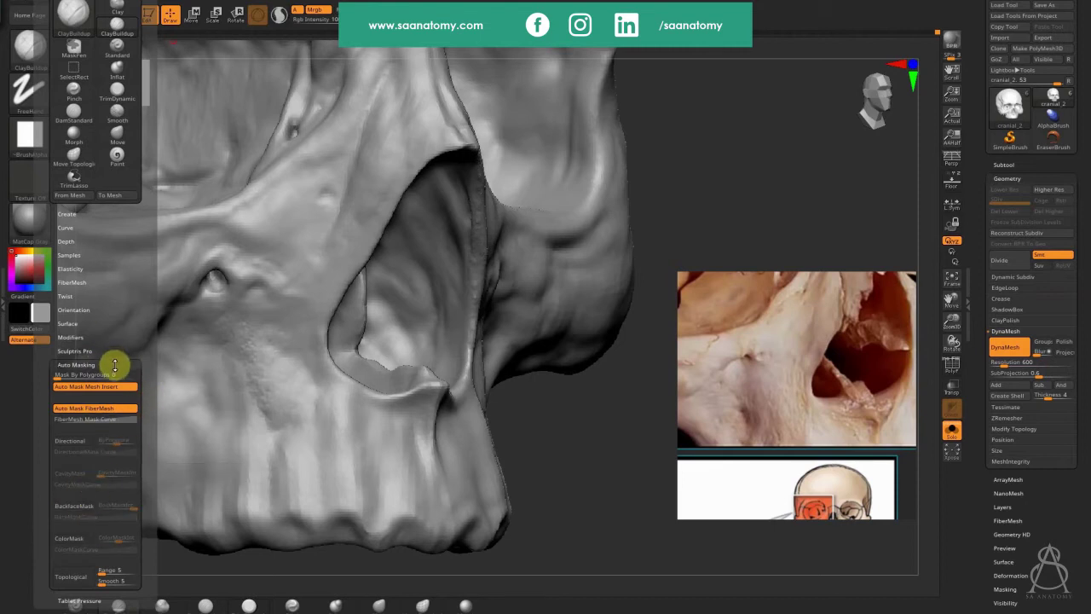
pyautogui.click(85, 506)
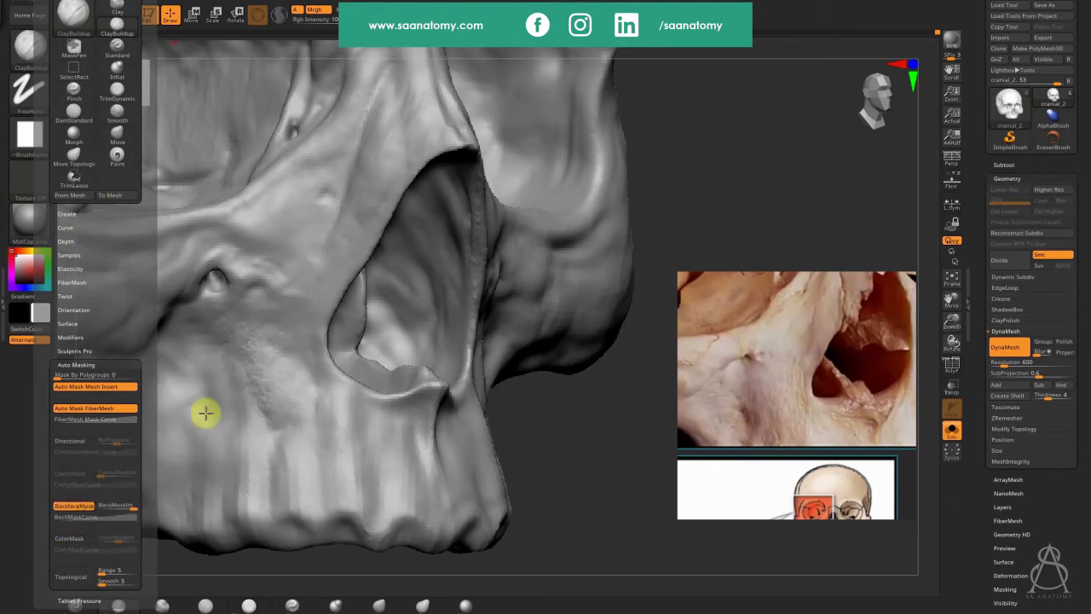
# Step: Build up the inferior nasal concha on the inner wall of the nasal cavity with a resized ClayBuildup brush
pyautogui.press('s')
pyautogui.moveTo(419, 309); pyautogui.dragTo(406, 309)
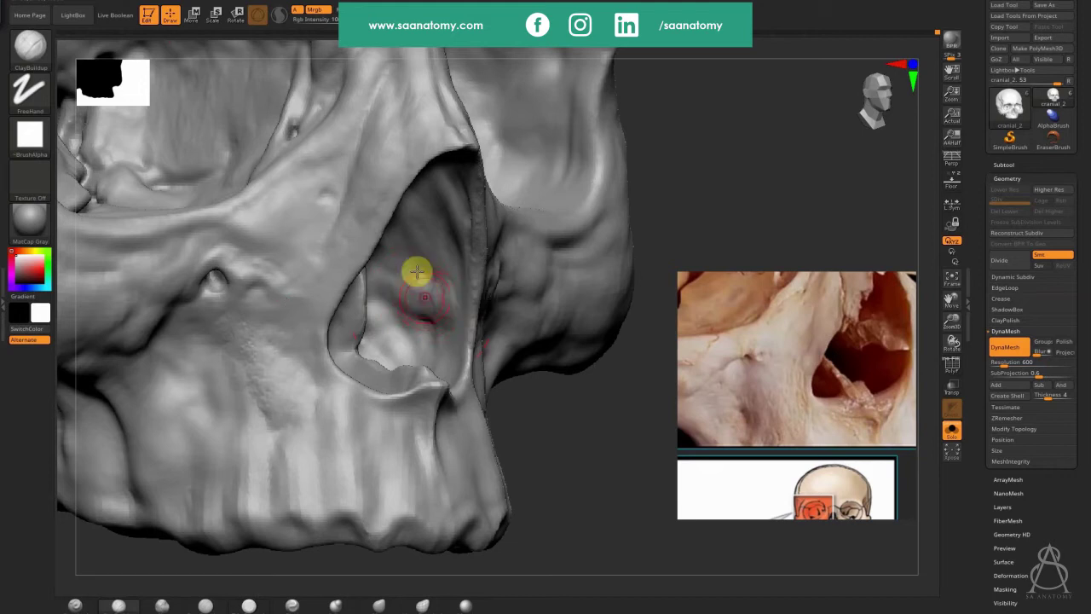
pyautogui.moveTo(417, 271)
pyautogui.mouseDown()
pyautogui.moveTo(378, 293)
pyautogui.moveTo(421, 275)
pyautogui.moveTo(443, 295)
pyautogui.moveTo(380, 292)
pyautogui.moveTo(436, 295)
pyautogui.moveTo(381, 283)
pyautogui.moveTo(451, 319)
pyautogui.moveTo(423, 325)
pyautogui.moveTo(404, 274)
pyautogui.moveTo(451, 283)
pyautogui.moveTo(379, 284)
pyautogui.mouseUp()
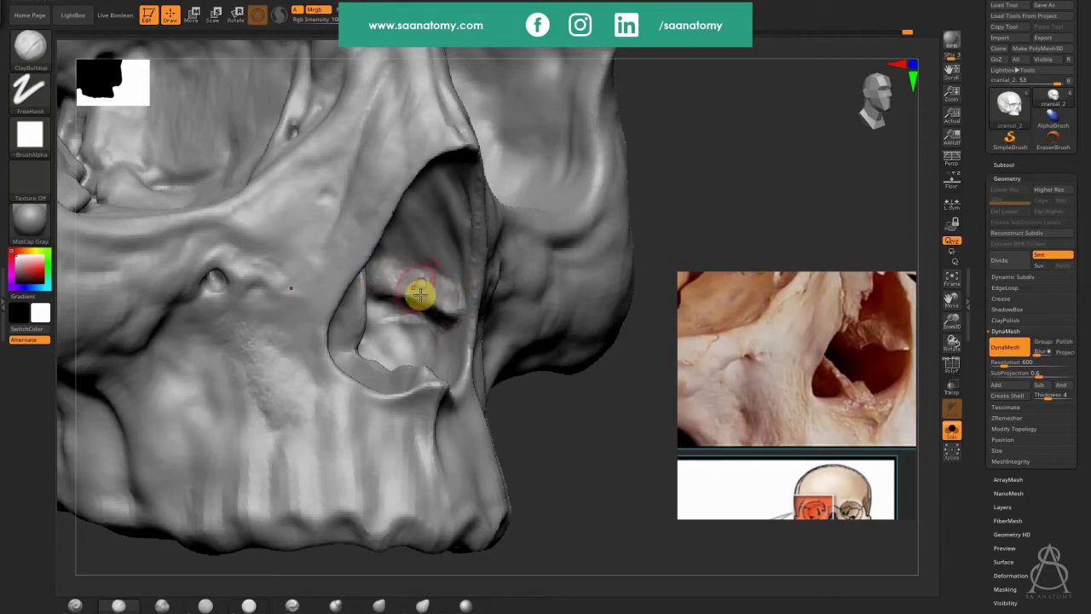
pyautogui.moveTo(594, 445); pyautogui.dragTo(580, 420)
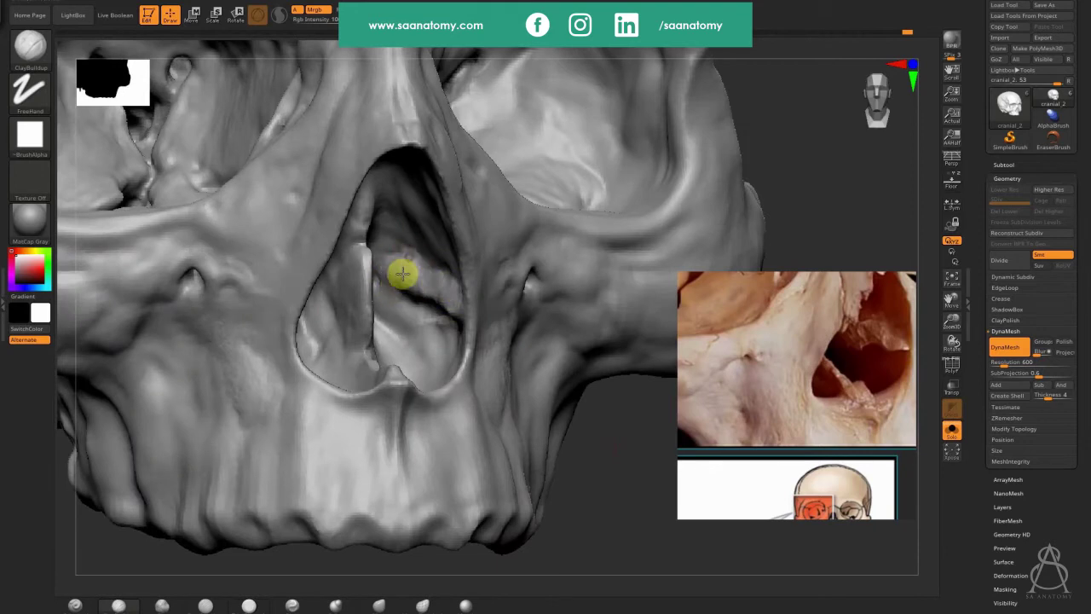
pyautogui.moveTo(409, 329); pyautogui.dragTo(366, 378, button='right')
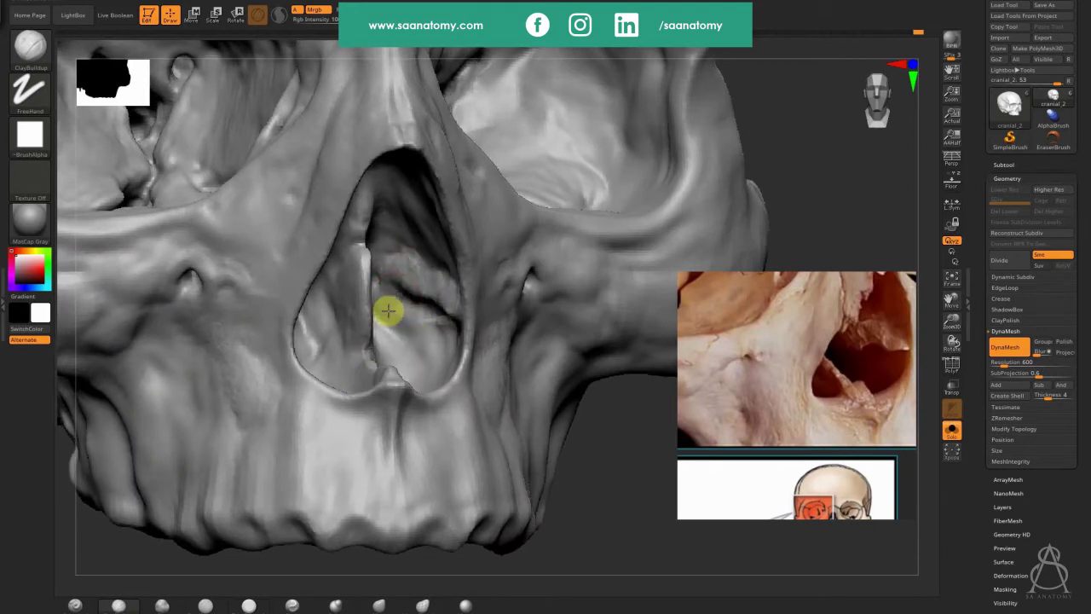
# Step: Refine the maxilla surface between the infraorbital foramen and the nasal aperture, including the frontal process
pyautogui.moveTo(356, 239); pyautogui.dragTo(407, 240)
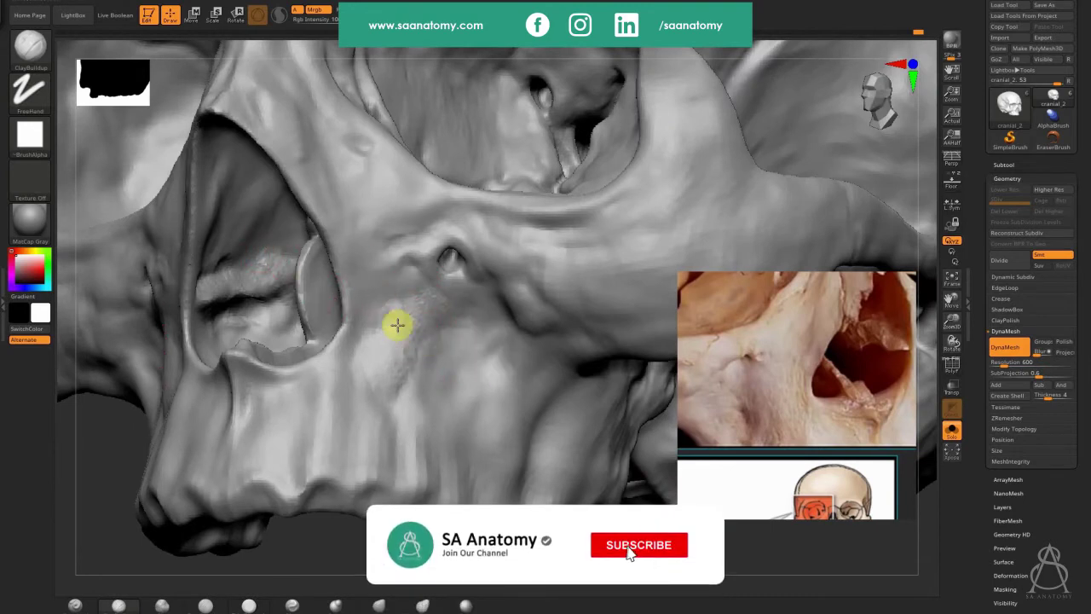
pyautogui.moveTo(430, 333); pyautogui.dragTo(397, 359)
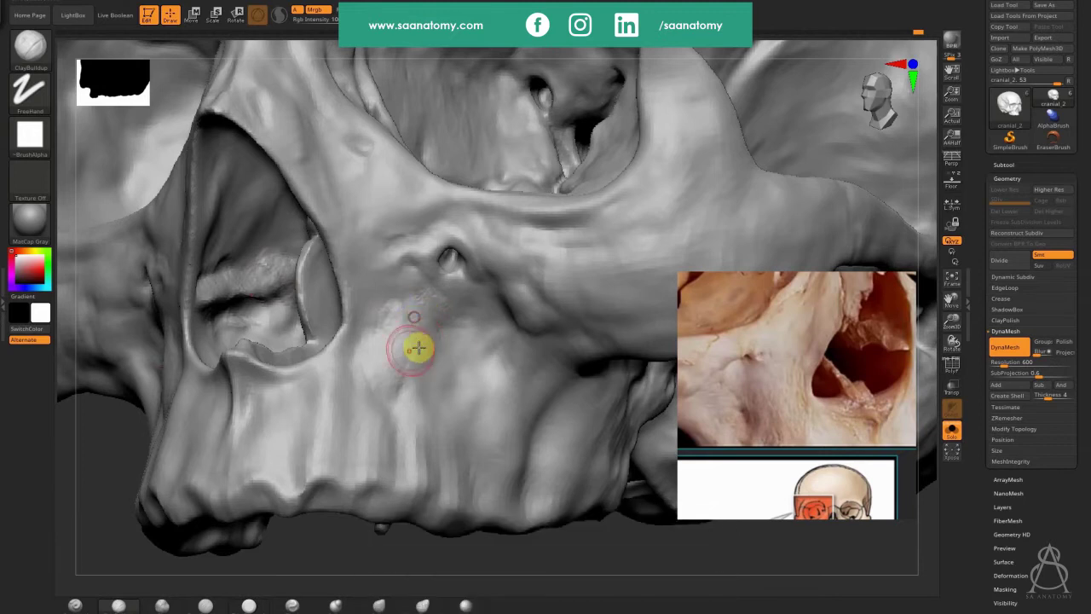
pyautogui.click(359, 139)
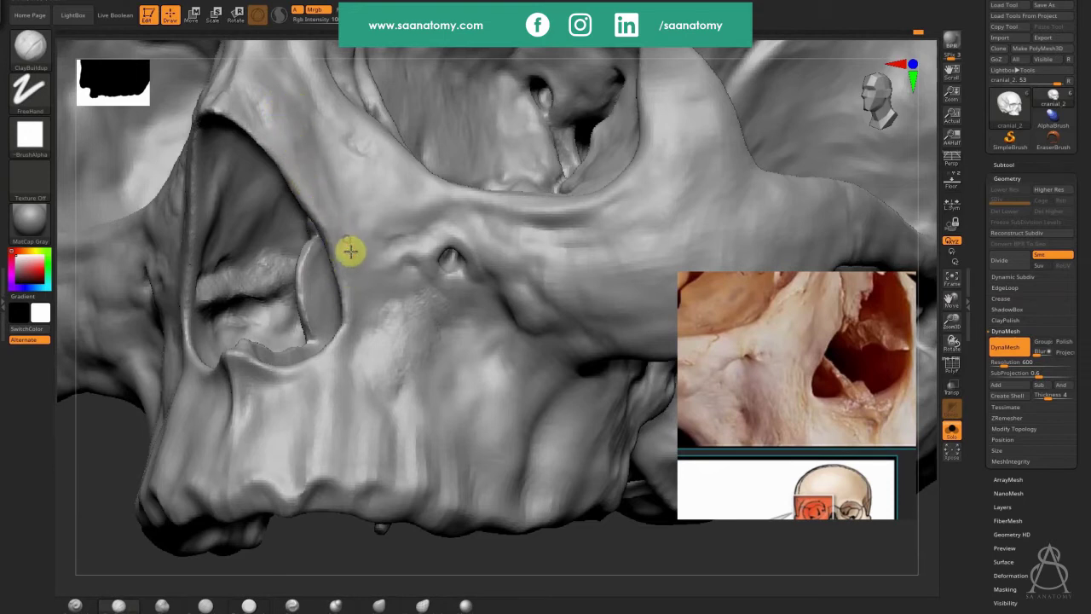
# Step: Sculpt the edge of the thin bony plate inside the nasal aperture with ClayBuildup
pyautogui.click(308, 277)
pyautogui.moveTo(325, 274)
pyautogui.mouseDown(button='right')
pyautogui.moveTo(303, 274)
pyautogui.moveTo(314, 269)
pyautogui.mouseUp(button='right')
pyautogui.moveTo(306, 258)
pyautogui.mouseDown()
pyautogui.moveTo(332, 295)
pyautogui.moveTo(321, 269)
pyautogui.mouseUp()
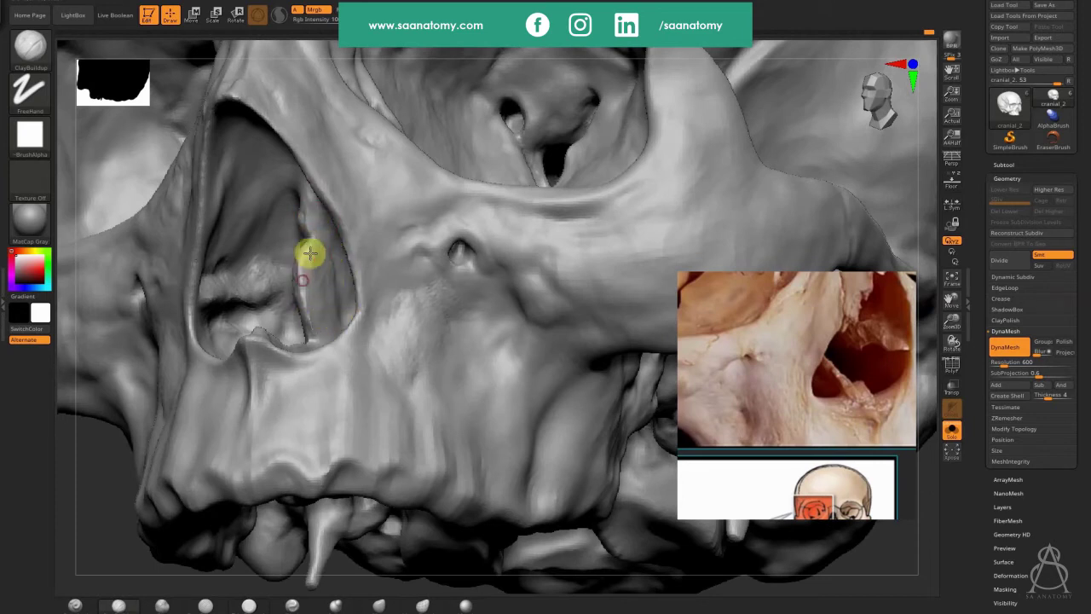
# Step: Finish the edge of the thin bony plate inside the nasal aperture with ClayBuildup and save the project
pyautogui.moveTo(310, 253)
pyautogui.mouseDown()
pyautogui.moveTo(315, 329)
pyautogui.moveTo(316, 182)
pyautogui.mouseUp()
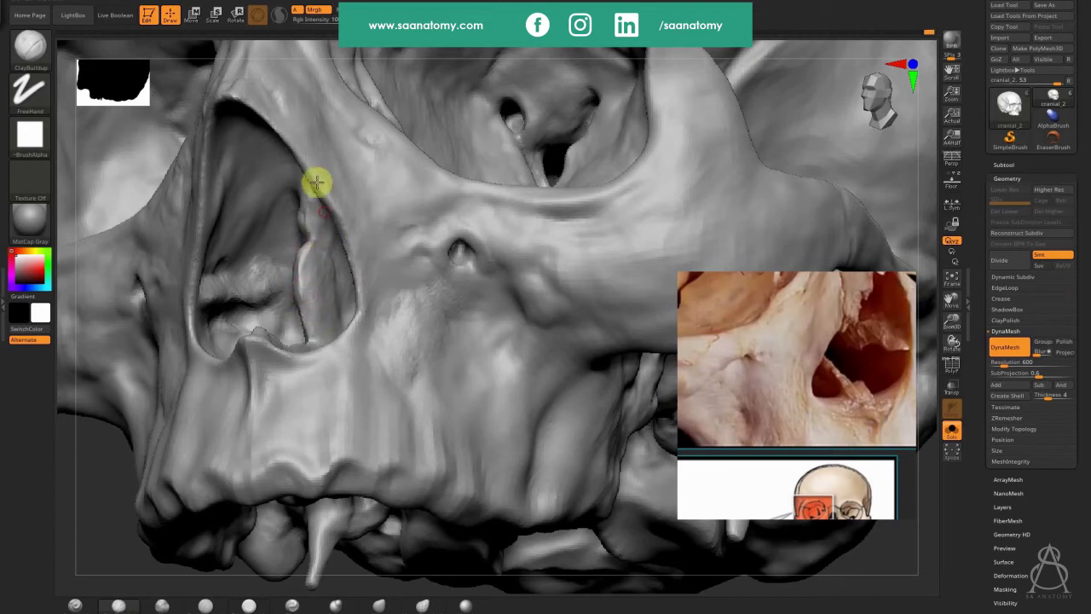
pyautogui.keyDown('ctrl'); pyautogui.moveTo(165, 303); pyautogui.dragTo(411, 468, button='right'); pyautogui.keyUp('ctrl')
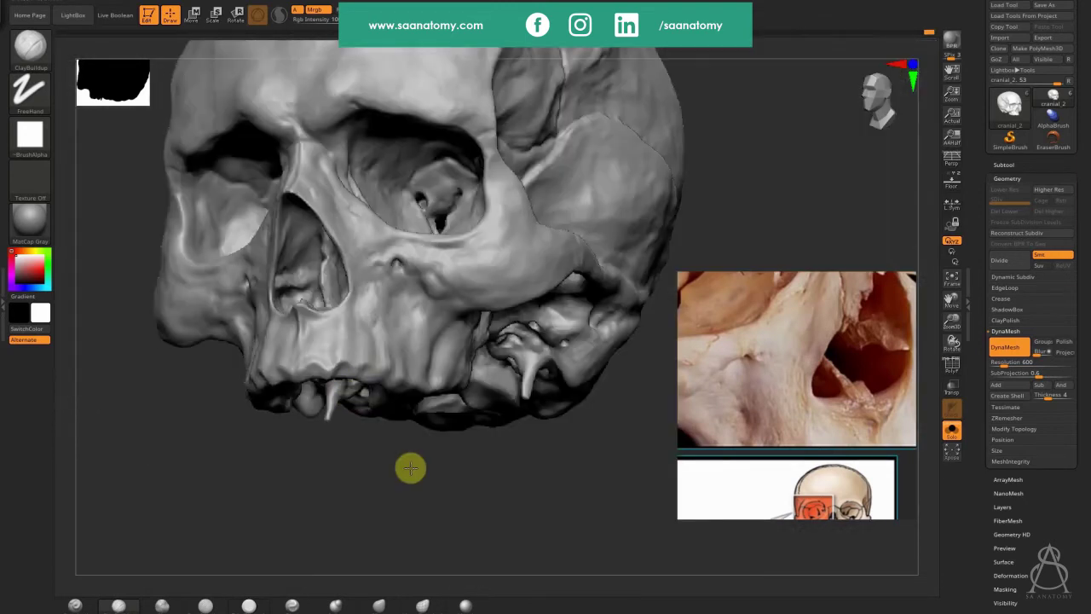
pyautogui.keyDown('shift'); pyautogui.moveTo(410, 467); pyautogui.dragTo(426, 407); pyautogui.keyUp('shift')
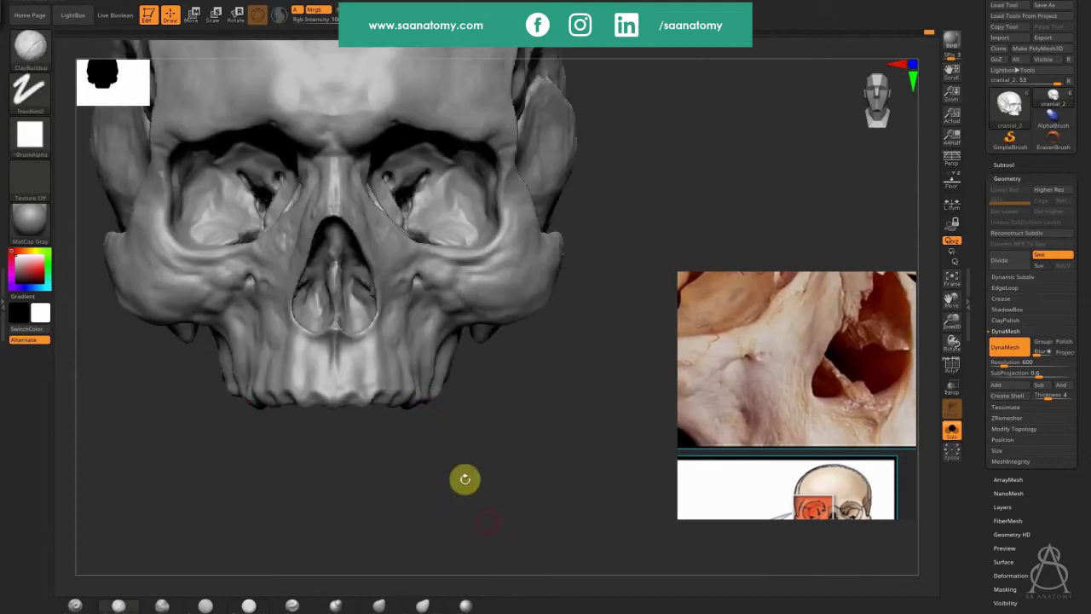
pyautogui.hotkey('ctrl', 's')
pyautogui.press('Return')
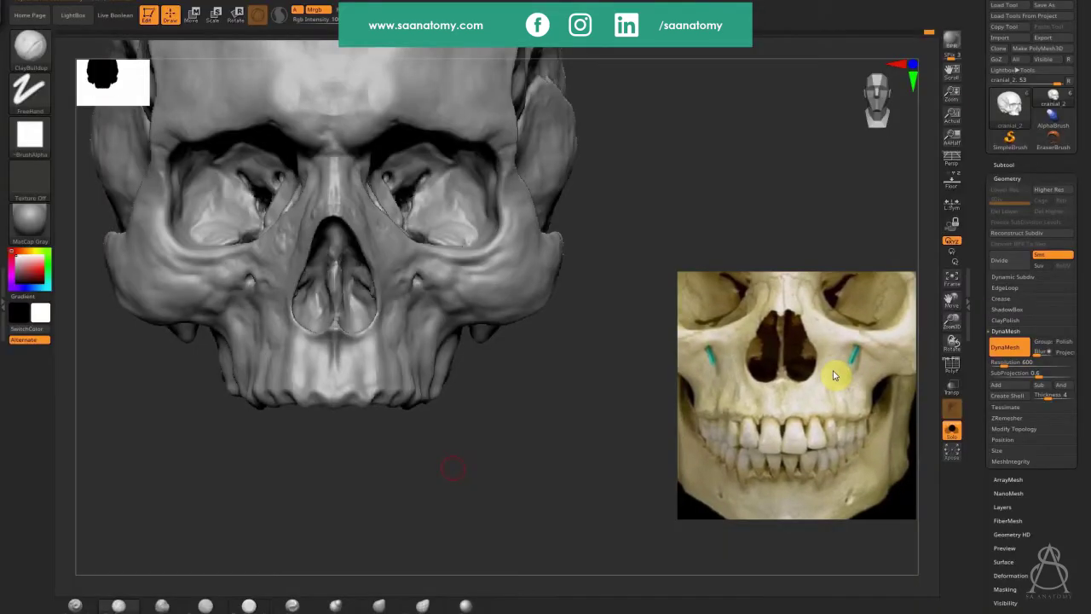
# Step: Build up the inferior nasal conchae on both sides of the septum and remesh the skull with DynaMesh
pyautogui.keyDown('alt'); pyautogui.moveTo(531, 485); pyautogui.dragTo(556, 517); pyautogui.keyUp('alt')
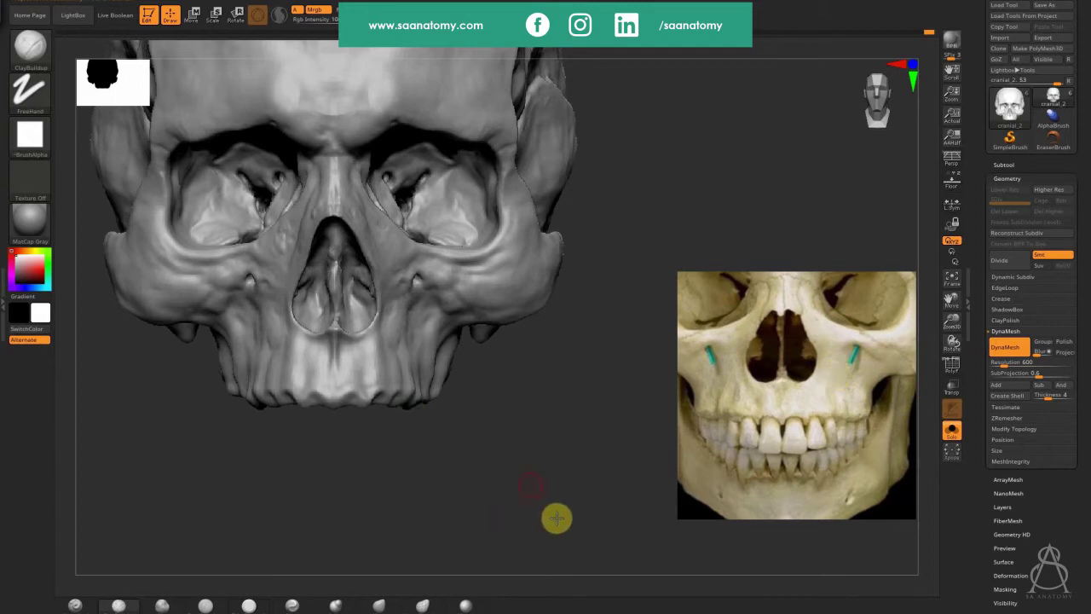
pyautogui.keyDown('ctrl'); pyautogui.moveTo(343, 336); pyautogui.dragTo(487, 167, button='right'); pyautogui.keyUp('ctrl')
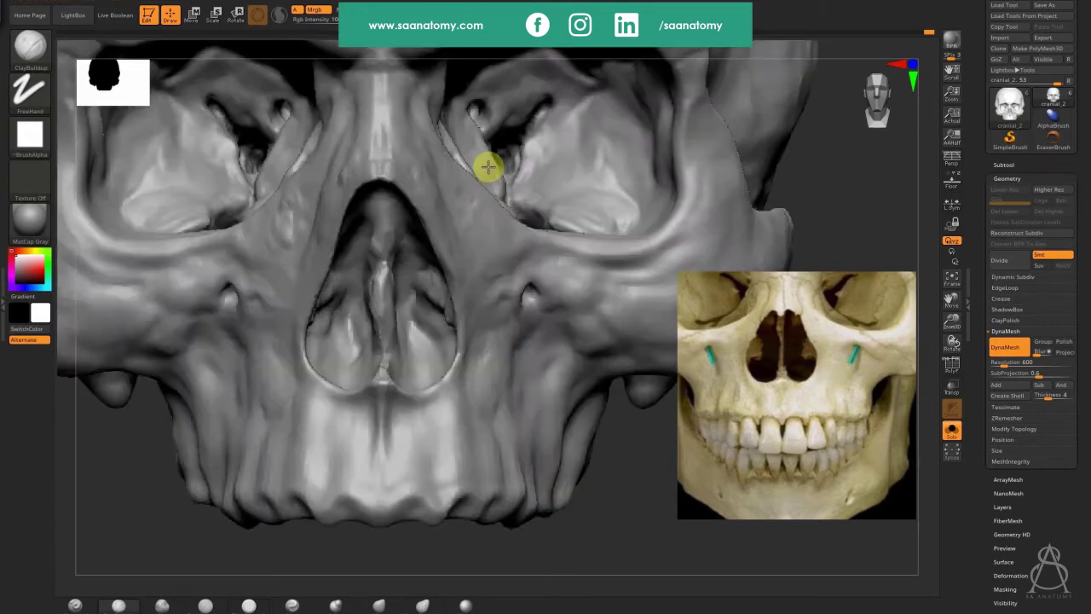
pyautogui.moveTo(359, 339)
pyautogui.mouseDown()
pyautogui.moveTo(333, 318)
pyautogui.moveTo(329, 346)
pyautogui.moveTo(339, 329)
pyautogui.moveTo(354, 355)
pyautogui.moveTo(395, 298)
pyautogui.mouseUp()
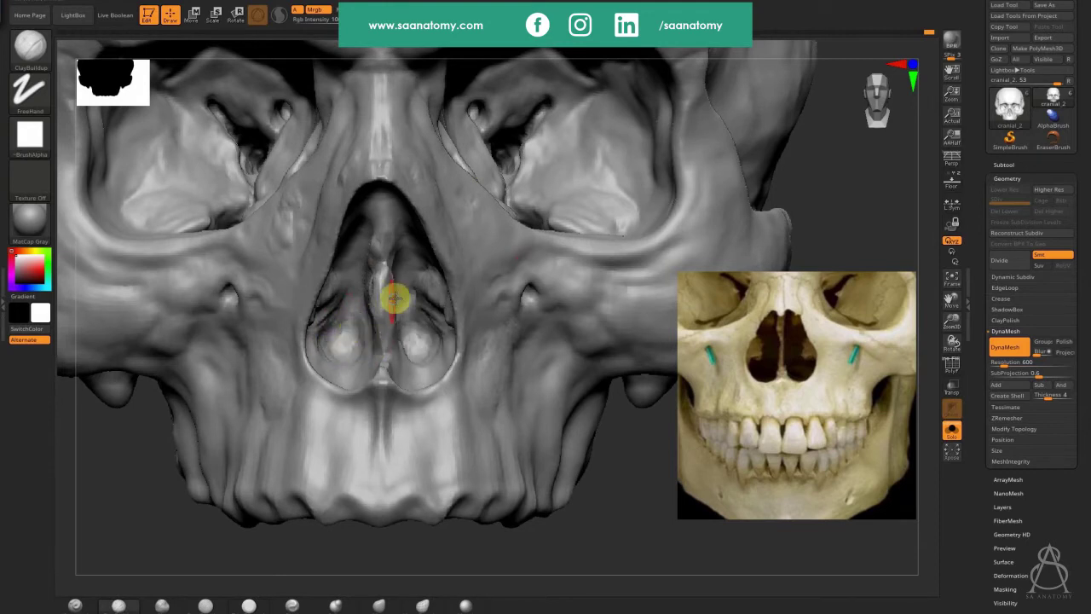
pyautogui.moveTo(369, 333); pyautogui.dragTo(420, 331, button='right')
pyautogui.moveTo(375, 299)
pyautogui.mouseDown()
pyautogui.moveTo(385, 327)
pyautogui.moveTo(386, 278)
pyautogui.moveTo(349, 349)
pyautogui.moveTo(362, 343)
pyautogui.mouseUp()
pyautogui.keyDown('ctrl'); pyautogui.moveTo(783, 140); pyautogui.dragTo(785, 201); pyautogui.keyUp('ctrl')
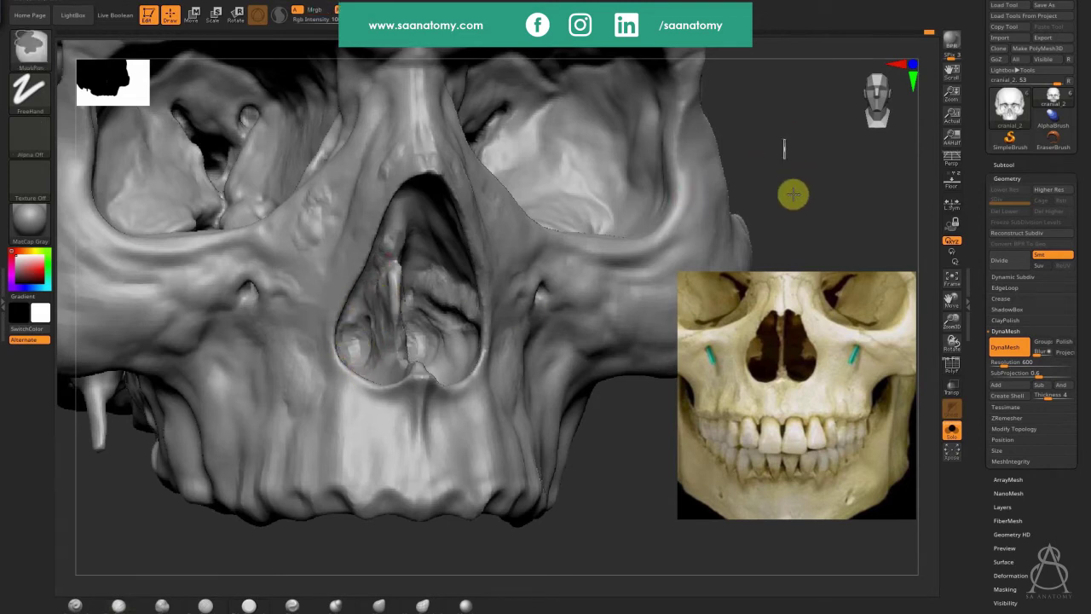
# Step: Resize the ClayBuildup brush and refine the surface of the lateral orbital wall
pyautogui.press('s')
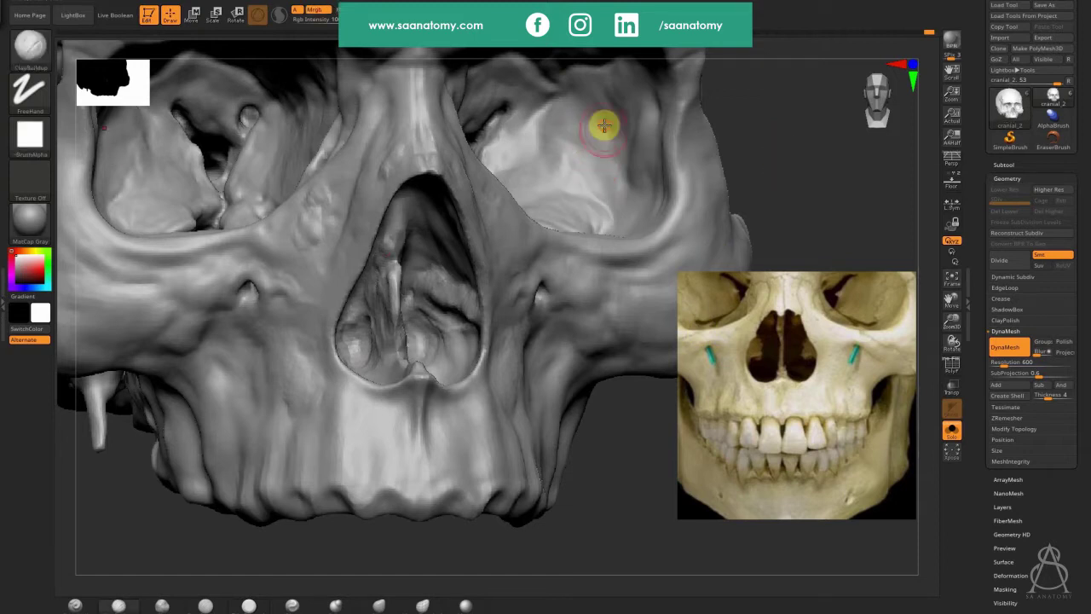
pyautogui.moveTo(622, 176)
pyautogui.mouseDown()
pyautogui.moveTo(639, 114)
pyautogui.moveTo(614, 139)
pyautogui.moveTo(616, 170)
pyautogui.mouseUp()
pyautogui.moveTo(596, 134)
pyautogui.mouseDown()
pyautogui.moveTo(599, 178)
pyautogui.moveTo(637, 177)
pyautogui.mouseUp()
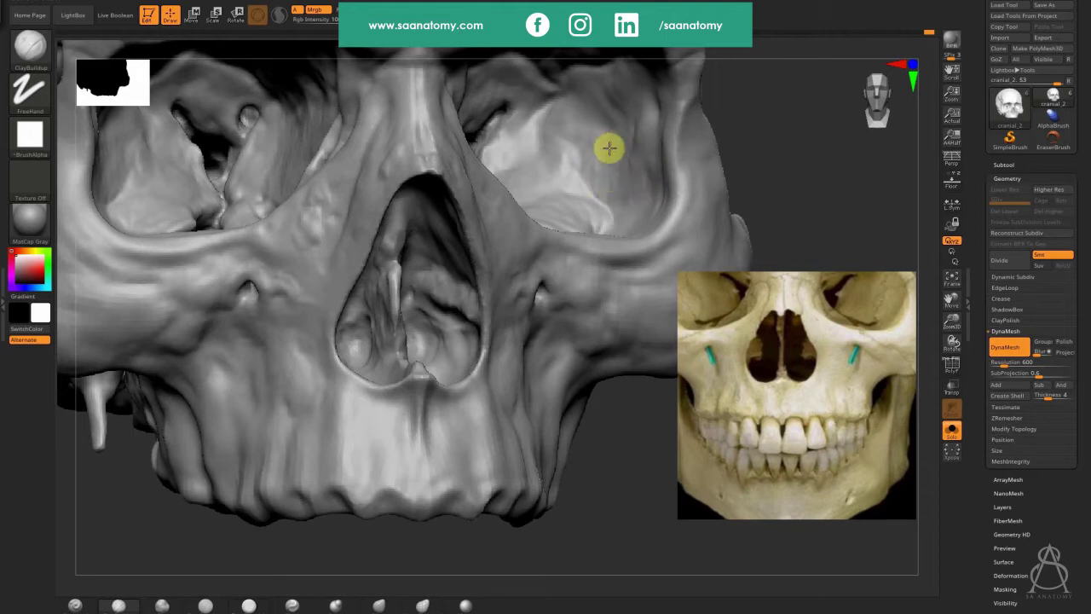
pyautogui.moveTo(640, 133)
pyautogui.mouseDown()
pyautogui.moveTo(644, 120)
pyautogui.moveTo(641, 183)
pyautogui.moveTo(617, 131)
pyautogui.mouseUp()
pyautogui.moveTo(611, 180)
pyautogui.mouseDown()
pyautogui.moveTo(636, 142)
pyautogui.moveTo(623, 171)
pyautogui.moveTo(618, 152)
pyautogui.moveTo(580, 154)
pyautogui.mouseUp()
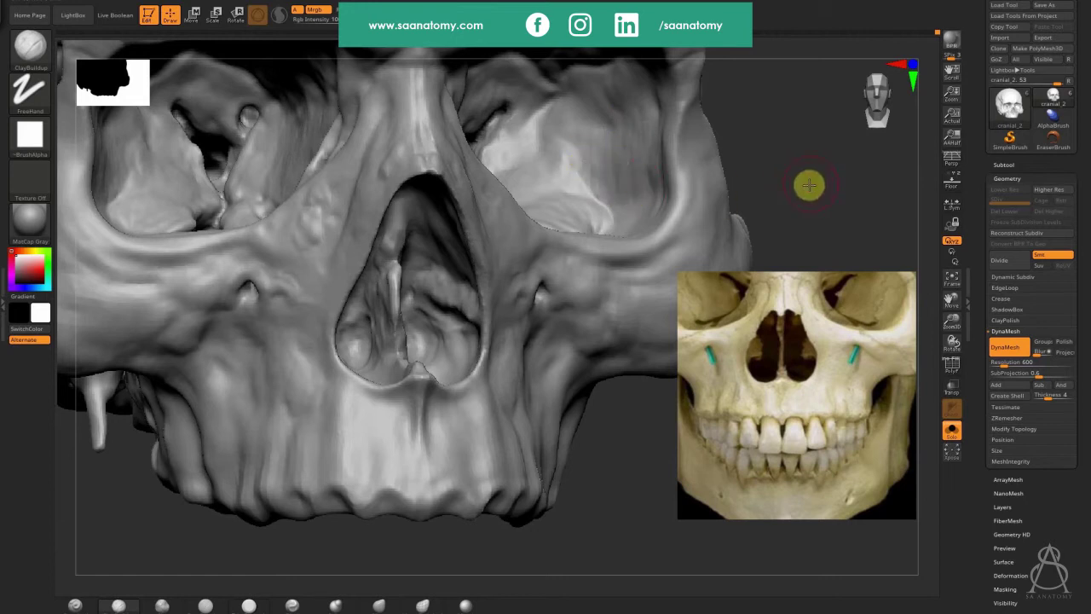
# Step: Sculpt the middle nasal conchae above the inferior ones inside the nasal aperture and update the DynaMesh
pyautogui.moveTo(787, 188); pyautogui.dragTo(776, 181)
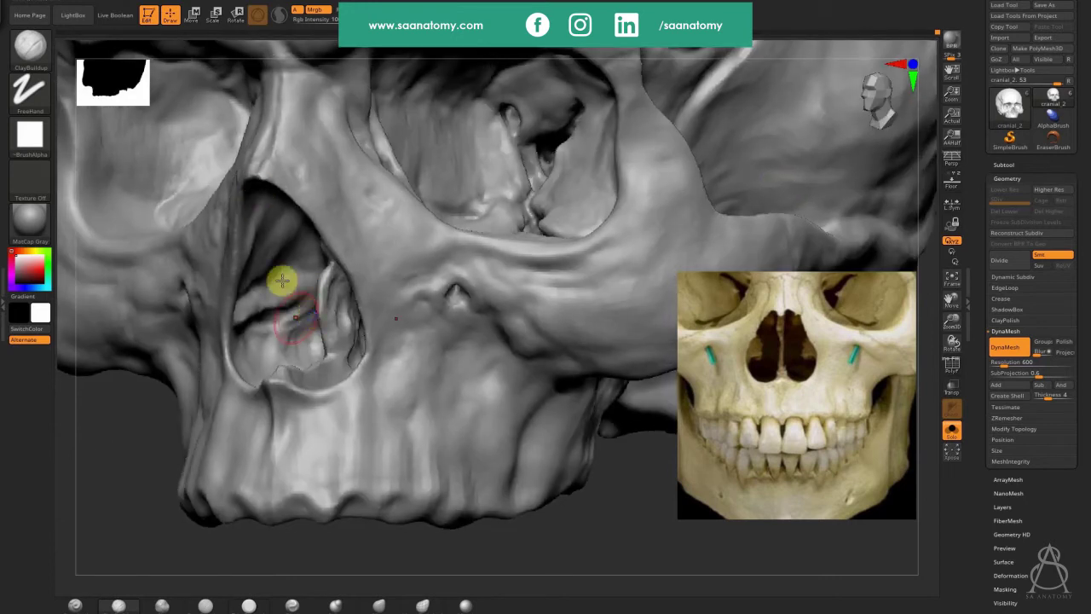
pyautogui.moveTo(281, 280); pyautogui.dragTo(330, 322, button='right')
pyautogui.moveTo(330, 322)
pyautogui.mouseDown()
pyautogui.moveTo(316, 350)
pyautogui.moveTo(322, 319)
pyautogui.moveTo(295, 348)
pyautogui.moveTo(337, 334)
pyautogui.moveTo(315, 298)
pyautogui.moveTo(312, 316)
pyautogui.moveTo(322, 297)
pyautogui.mouseUp()
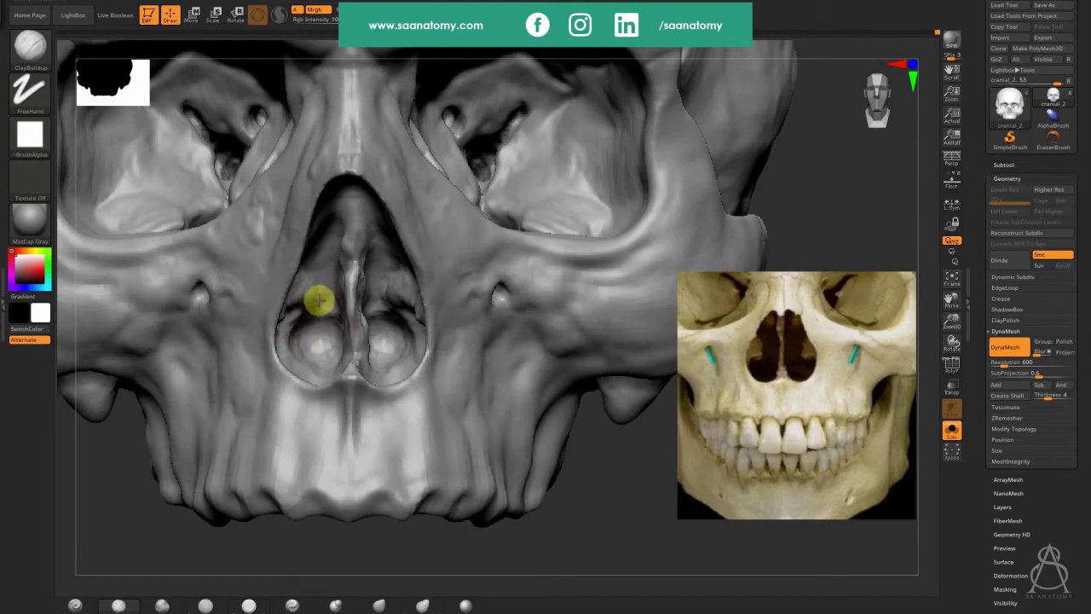
pyautogui.moveTo(320, 291)
pyautogui.mouseDown()
pyautogui.moveTo(324, 270)
pyautogui.moveTo(314, 270)
pyautogui.moveTo(324, 267)
pyautogui.moveTo(324, 349)
pyautogui.mouseUp()
pyautogui.press('ctrl')
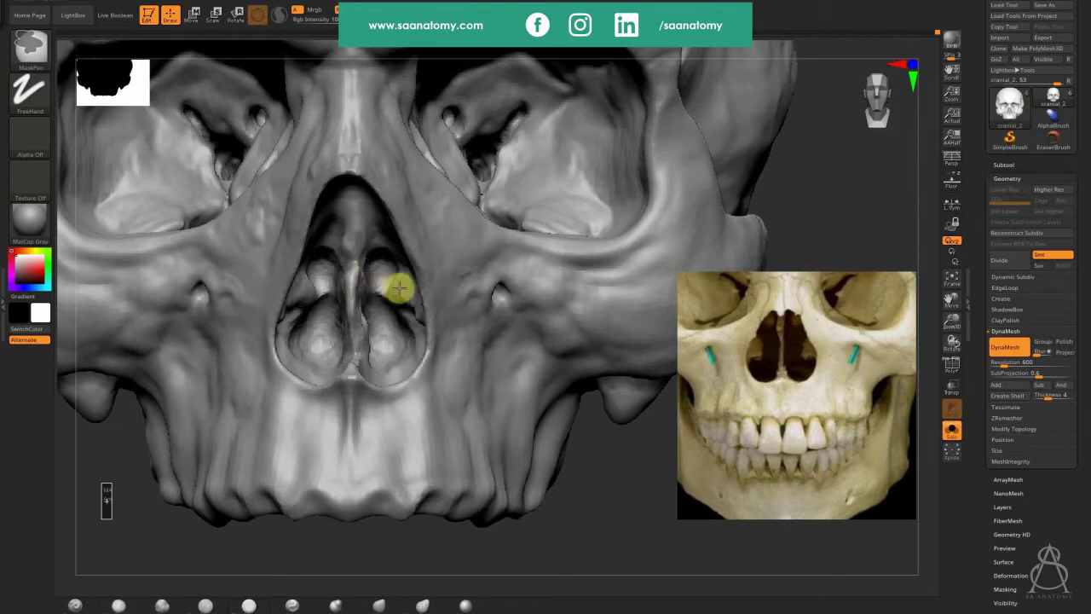
# Step: Sculpt the roof and upper side walls of the nasal cavity with resized ClayBuildup strokes, then recalculate the DynaMesh
pyautogui.moveTo(397, 199); pyautogui.dragTo(348, 161, button='right')
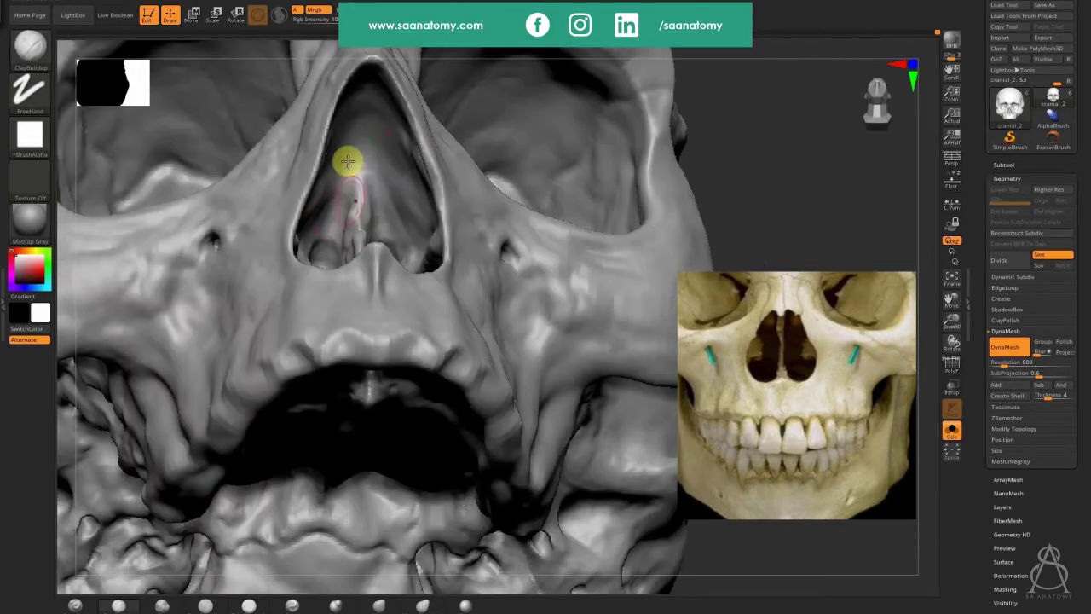
pyautogui.press('s')
pyautogui.moveTo(380, 200)
pyautogui.mouseDown()
pyautogui.moveTo(394, 200)
pyautogui.moveTo(361, 174)
pyautogui.moveTo(373, 122)
pyautogui.mouseUp()
pyautogui.press('s')
pyautogui.moveTo(345, 157)
pyautogui.mouseDown()
pyautogui.moveTo(349, 170)
pyautogui.moveTo(329, 198)
pyautogui.mouseUp()
pyautogui.moveTo(318, 238); pyautogui.dragTo(336, 219, button='right')
pyautogui.moveTo(318, 233); pyautogui.dragTo(323, 218)
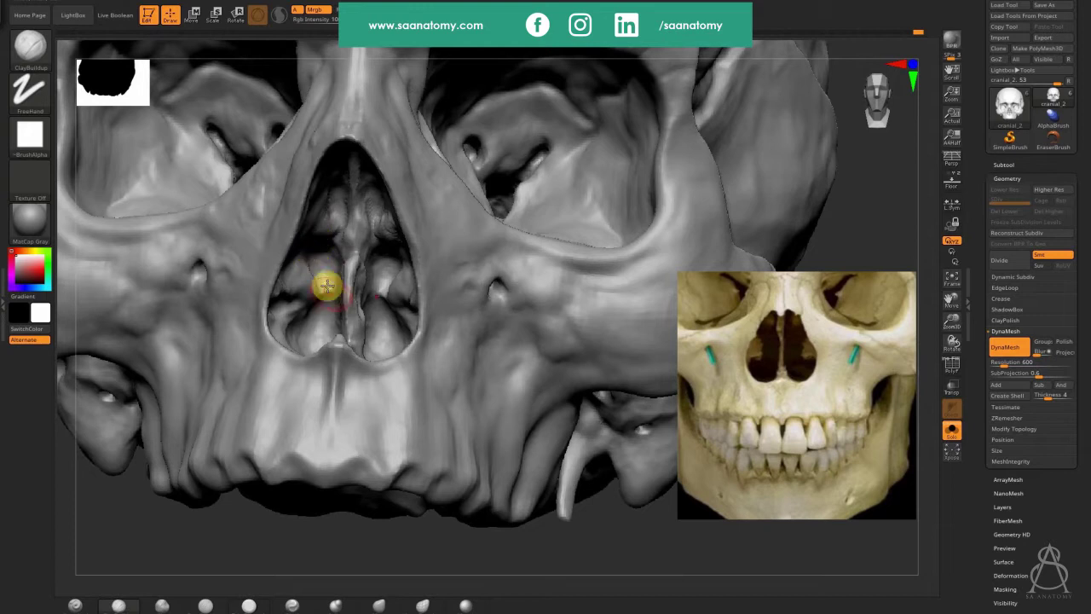
pyautogui.moveTo(327, 286); pyautogui.dragTo(321, 284)
pyautogui.keyDown('ctrl'); pyautogui.moveTo(145, 526); pyautogui.dragTo(191, 562); pyautogui.keyUp('ctrl')
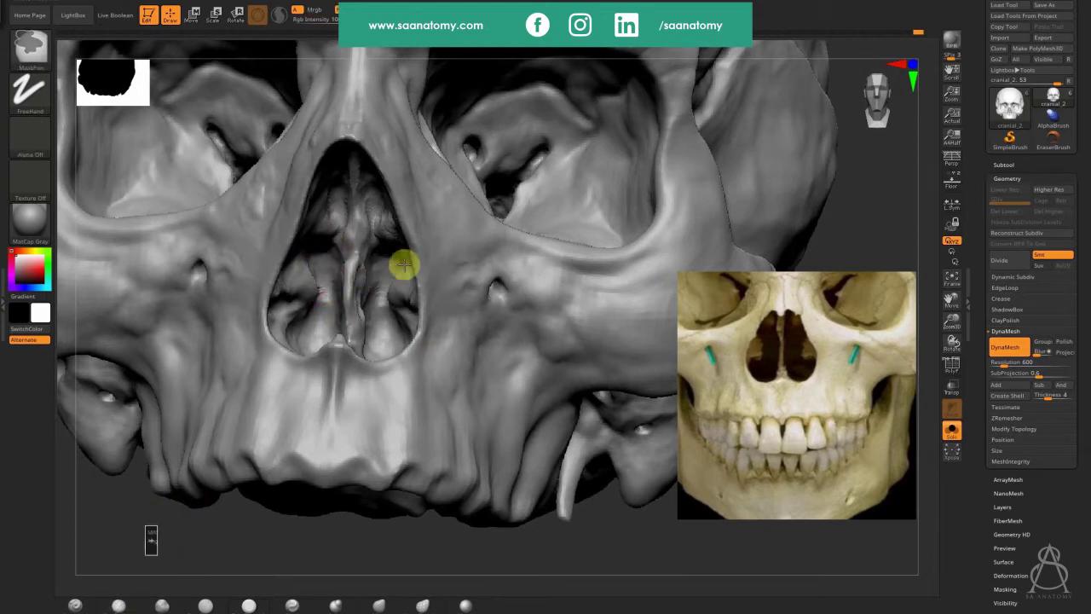
# Step: Refine the upper septum and the hollows around the middle conchae, then remesh the skull
pyautogui.click(381, 238)
pyautogui.moveTo(355, 223); pyautogui.dragTo(330, 250, button='right')
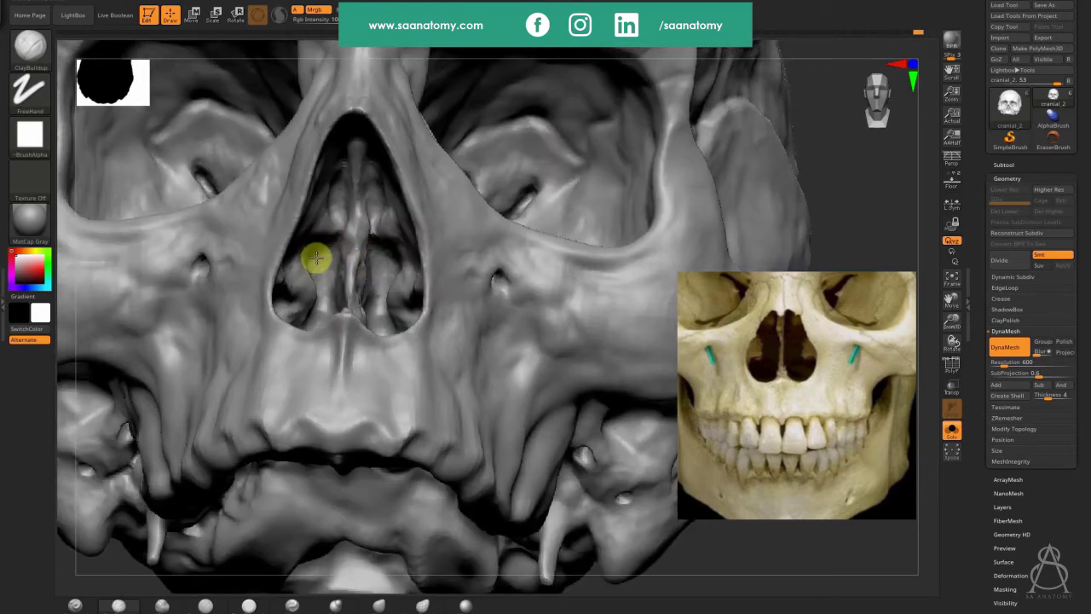
pyautogui.moveTo(372, 242); pyautogui.dragTo(367, 216)
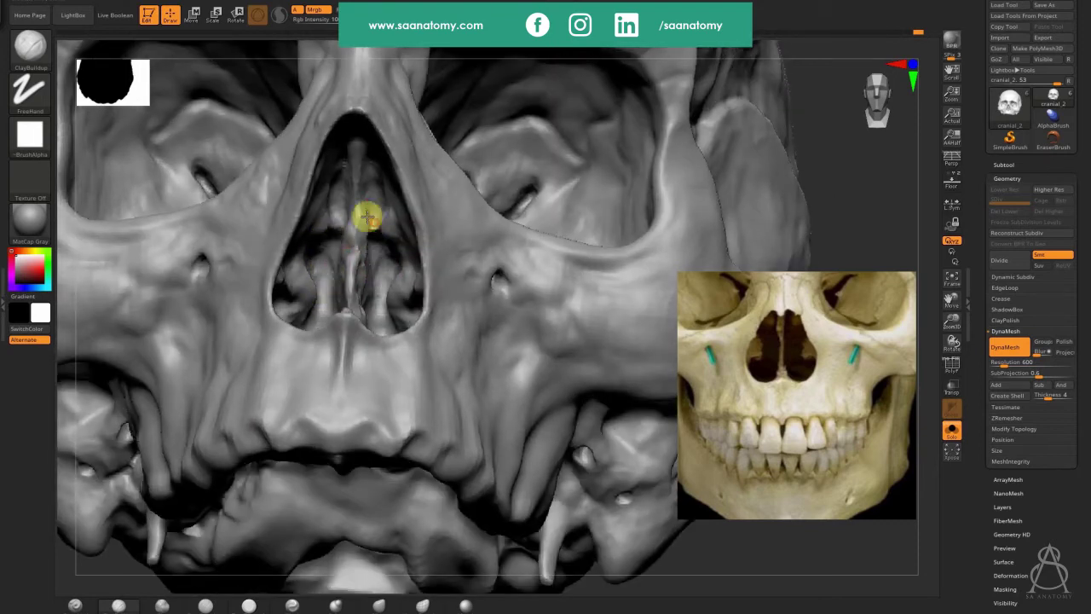
pyautogui.press('ctrl')
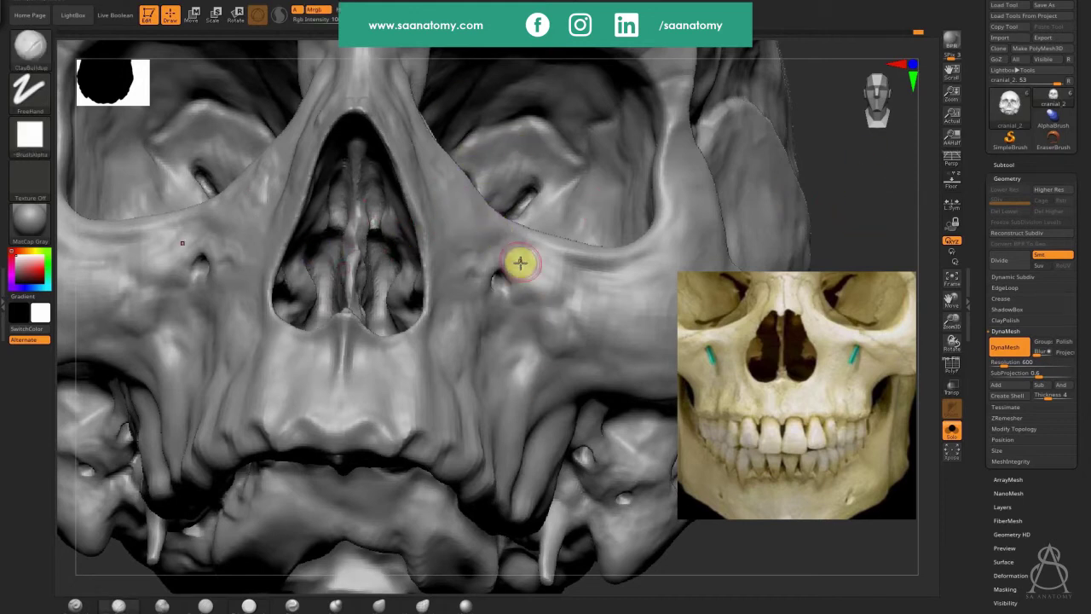
pyautogui.click(402, 208)
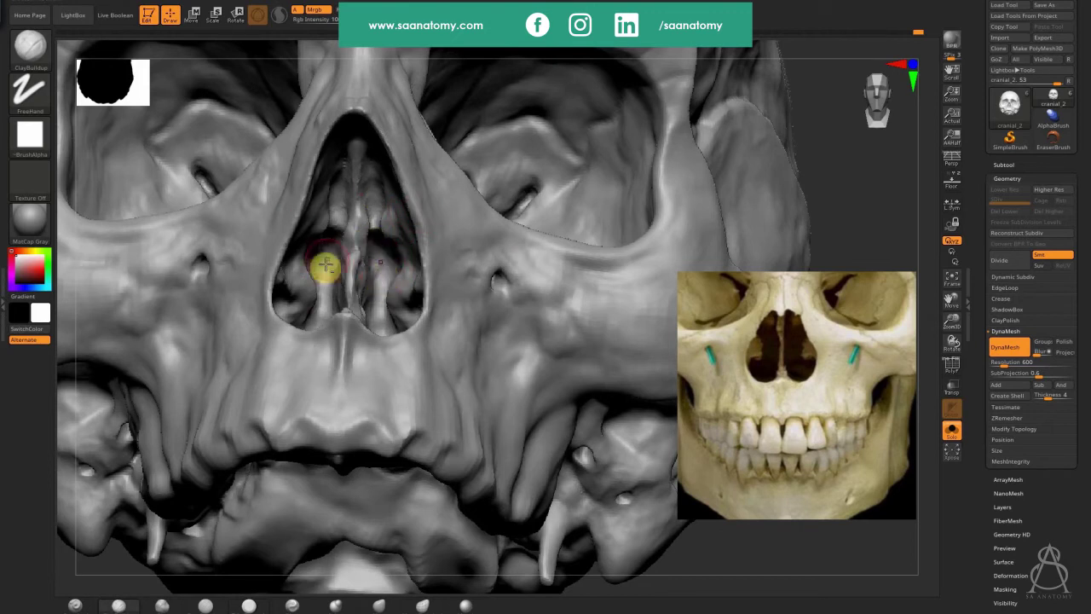
pyautogui.press('ctrl')
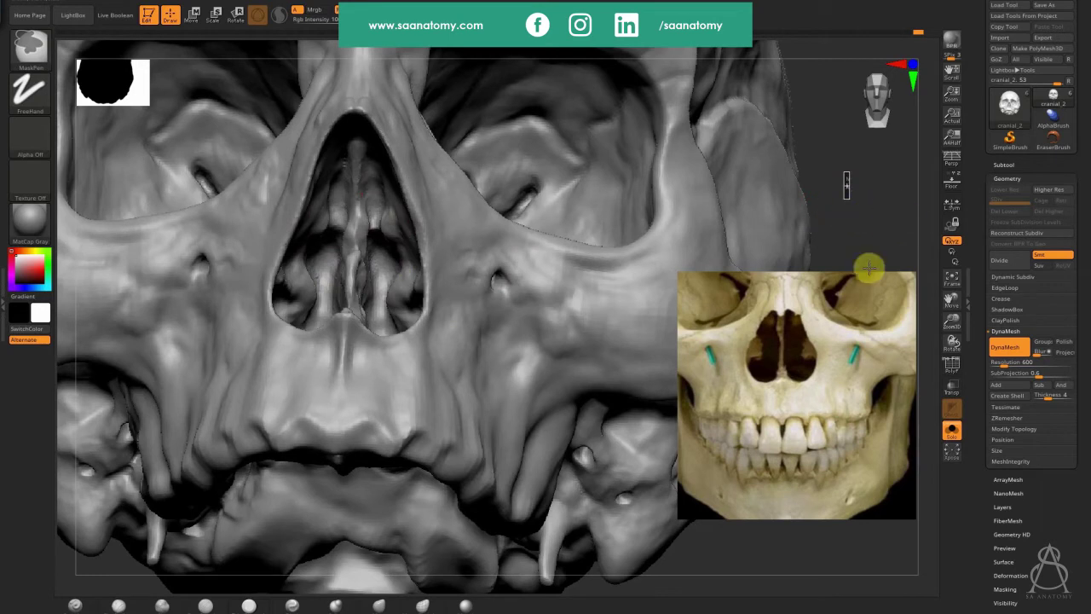
# Step: Deepen the passages between the inferior and middle conchae and smooth the inner wall of the upper nasal cavity
pyautogui.moveTo(883, 190); pyautogui.dragTo(608, 552)
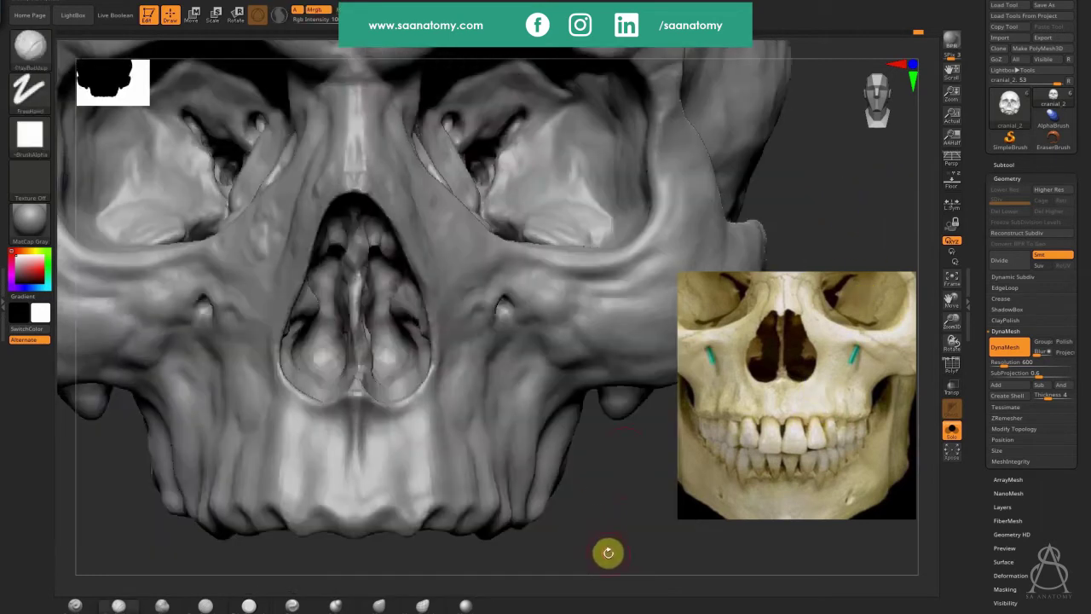
pyautogui.keyDown('alt'); pyautogui.moveTo(556, 526); pyautogui.dragTo(555, 510); pyautogui.keyUp('alt')
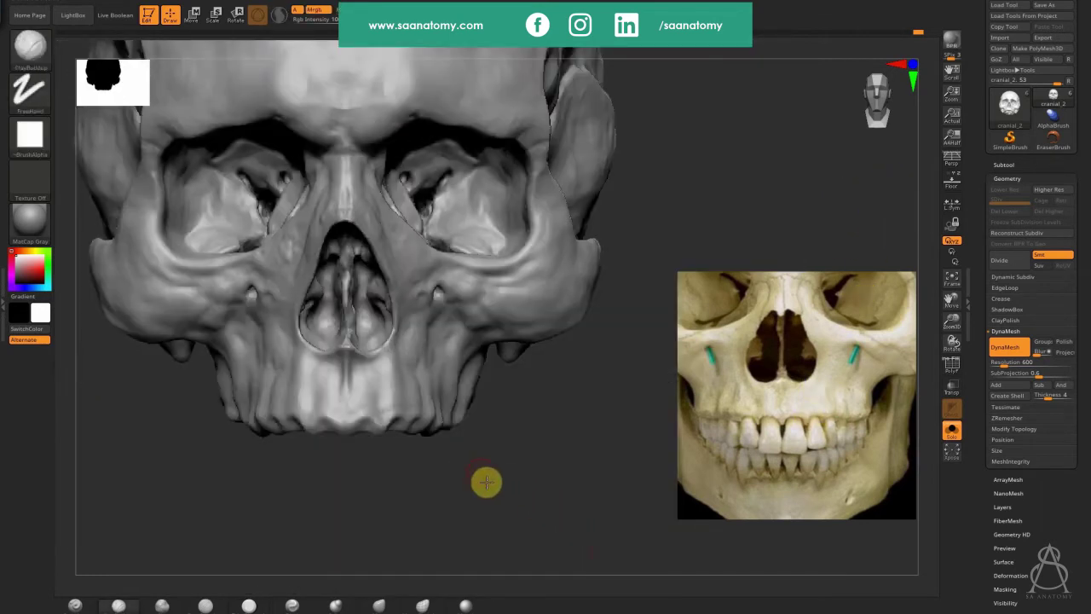
pyautogui.keyDown('alt'); pyautogui.moveTo(486, 482); pyautogui.dragTo(513, 549); pyautogui.keyUp('alt')
pyautogui.moveTo(426, 563); pyautogui.dragTo(503, 562)
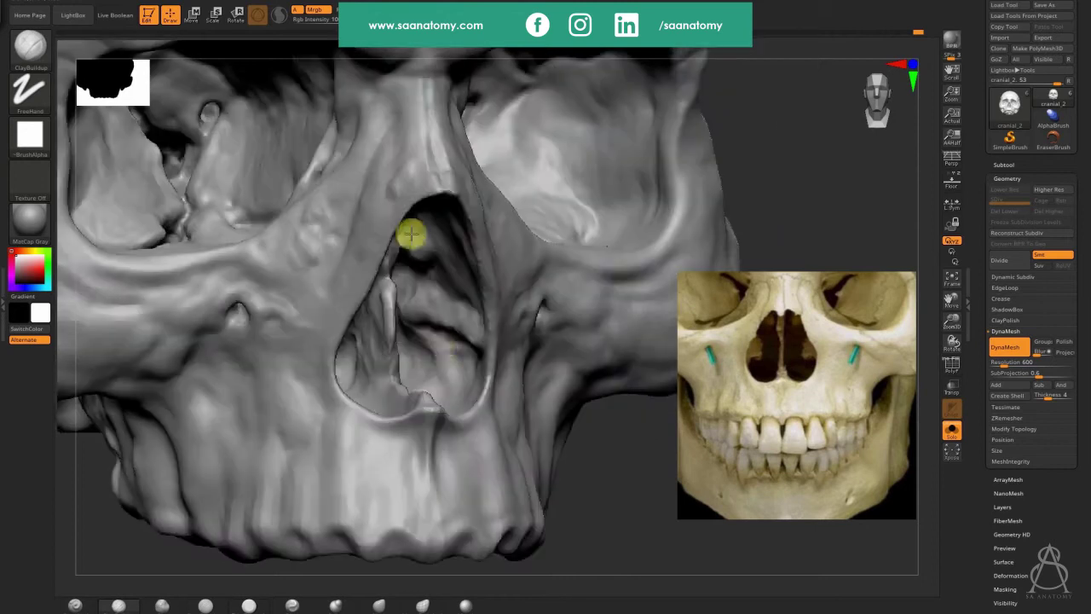
pyautogui.moveTo(451, 352)
pyautogui.mouseDown()
pyautogui.moveTo(433, 372)
pyautogui.moveTo(463, 384)
pyautogui.moveTo(417, 338)
pyautogui.moveTo(451, 373)
pyautogui.moveTo(412, 369)
pyautogui.moveTo(461, 372)
pyautogui.moveTo(422, 370)
pyautogui.moveTo(416, 358)
pyautogui.mouseUp()
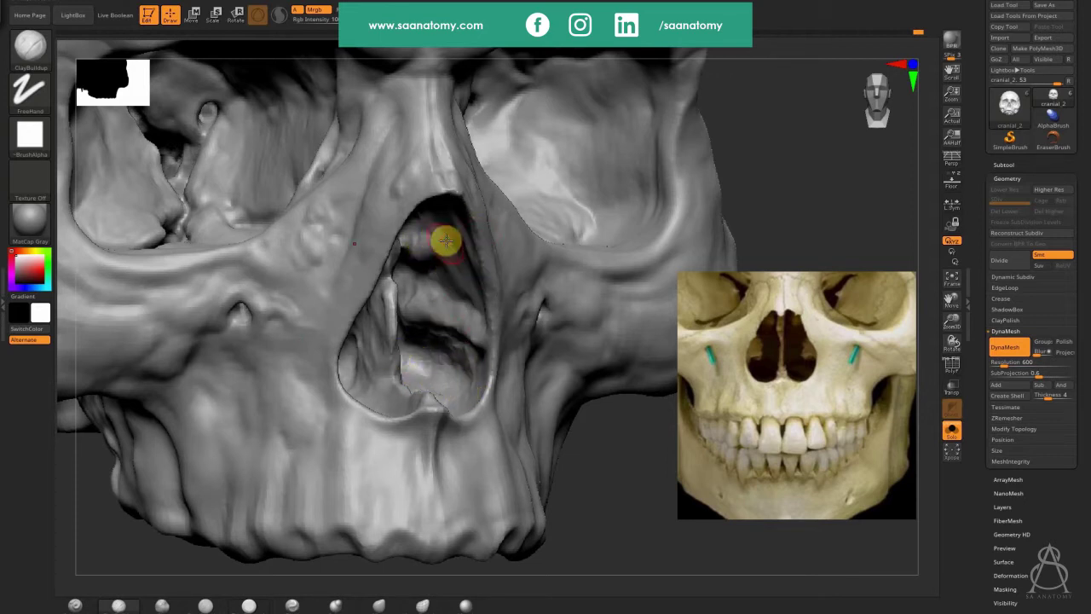
pyautogui.moveTo(446, 242)
pyautogui.mouseDown()
pyautogui.moveTo(468, 290)
pyautogui.moveTo(440, 247)
pyautogui.moveTo(435, 279)
pyautogui.mouseUp()
pyautogui.moveTo(434, 243)
pyautogui.mouseDown(button='right')
pyautogui.moveTo(445, 155)
pyautogui.moveTo(422, 157)
pyautogui.mouseUp(button='right')
pyautogui.moveTo(419, 112)
pyautogui.keyDown('shift'); pyautogui.mouseDown()
pyautogui.moveTo(371, 206)
pyautogui.moveTo(414, 110)
pyautogui.mouseUp(); pyautogui.keyUp('shift')
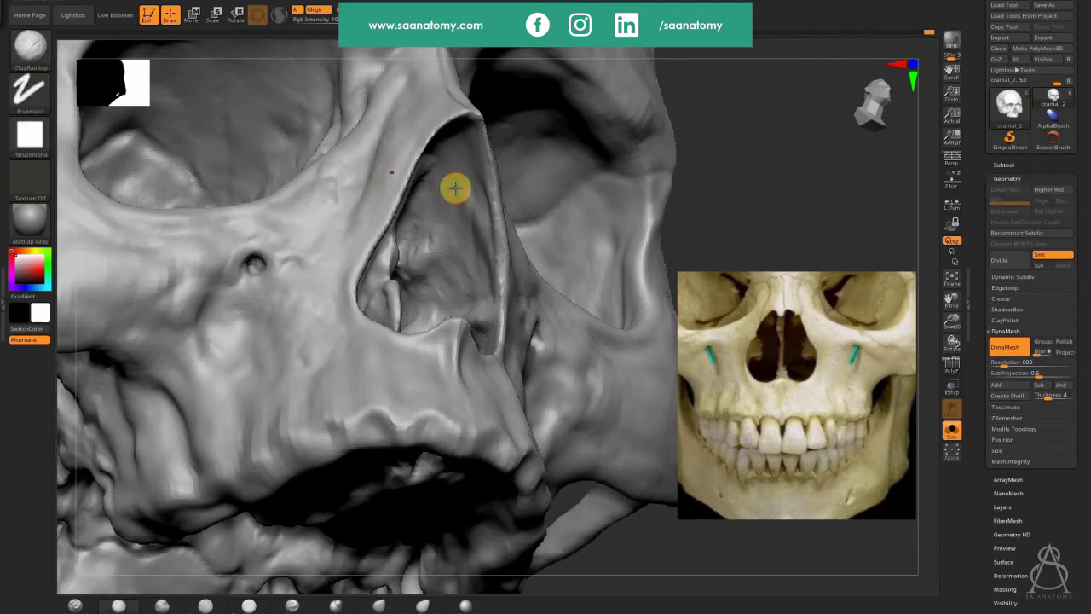
pyautogui.moveTo(456, 198)
pyautogui.mouseDown(button='right')
pyautogui.moveTo(463, 347)
pyautogui.moveTo(442, 308)
pyautogui.mouseUp(button='right')
pyautogui.moveTo(408, 262)
pyautogui.mouseDown()
pyautogui.moveTo(404, 283)
pyautogui.moveTo(417, 224)
pyautogui.moveTo(463, 246)
pyautogui.moveTo(421, 224)
pyautogui.moveTo(428, 258)
pyautogui.moveTo(416, 268)
pyautogui.moveTo(440, 307)
pyautogui.moveTo(438, 275)
pyautogui.mouseUp()
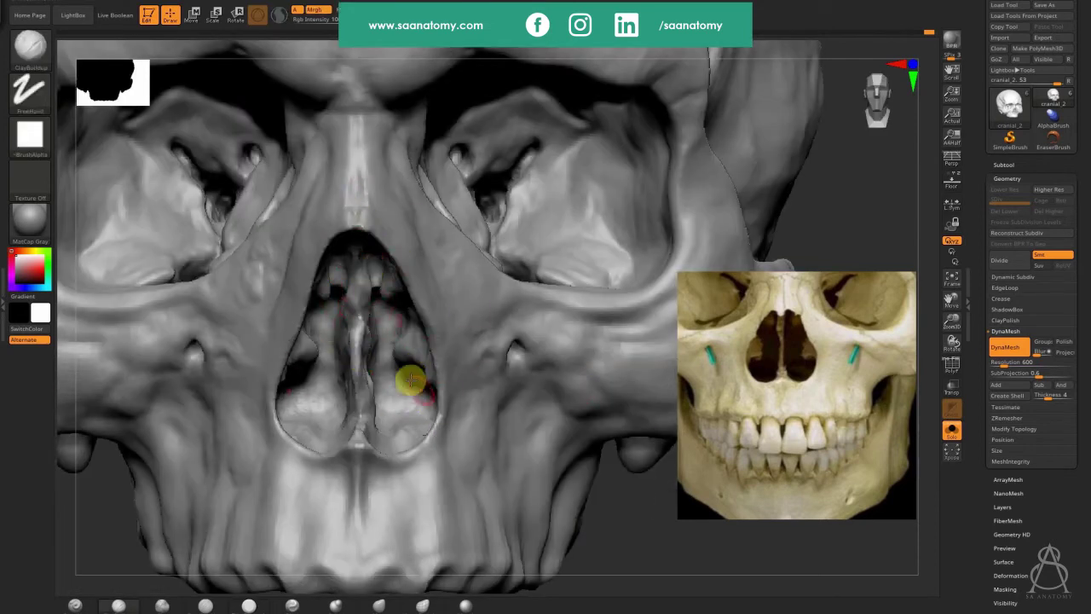
# Step: Reshape the nasal septum and the adjoining conchae with a resized Move Topological brush
pyautogui.click(422, 605)
pyautogui.press('s')
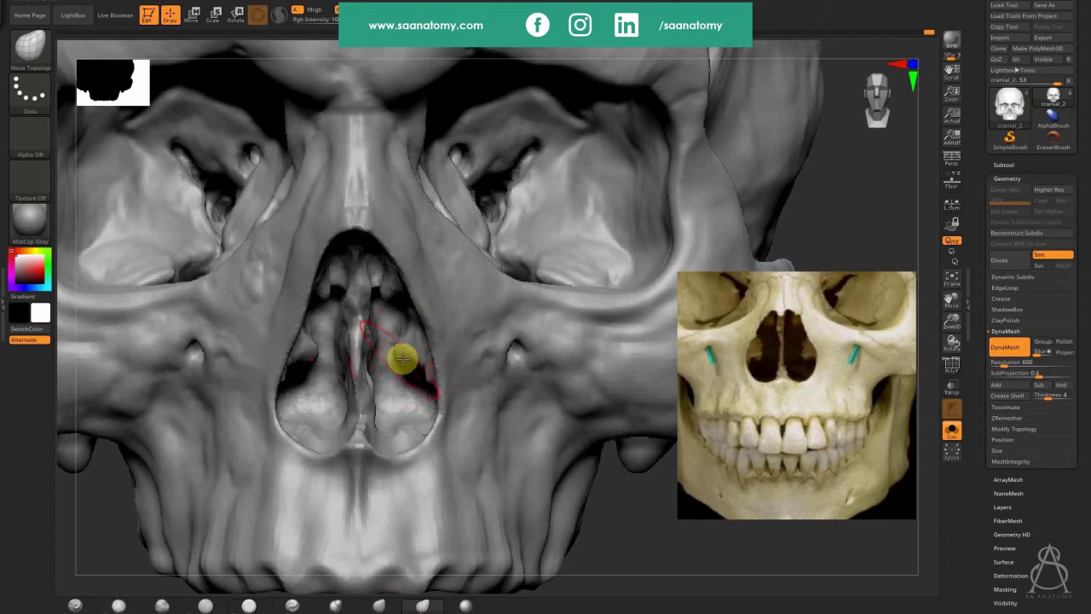
pyautogui.moveTo(376, 370)
pyautogui.mouseDown()
pyautogui.moveTo(449, 390)
pyautogui.moveTo(423, 367)
pyautogui.moveTo(446, 352)
pyautogui.moveTo(389, 366)
pyautogui.moveTo(402, 353)
pyautogui.moveTo(393, 358)
pyautogui.moveTo(393, 286)
pyautogui.moveTo(332, 282)
pyautogui.moveTo(339, 229)
pyautogui.moveTo(347, 349)
pyautogui.moveTo(336, 316)
pyautogui.moveTo(332, 331)
pyautogui.moveTo(346, 384)
pyautogui.moveTo(337, 332)
pyautogui.mouseUp()
pyautogui.moveTo(350, 339); pyautogui.dragTo(351, 423)
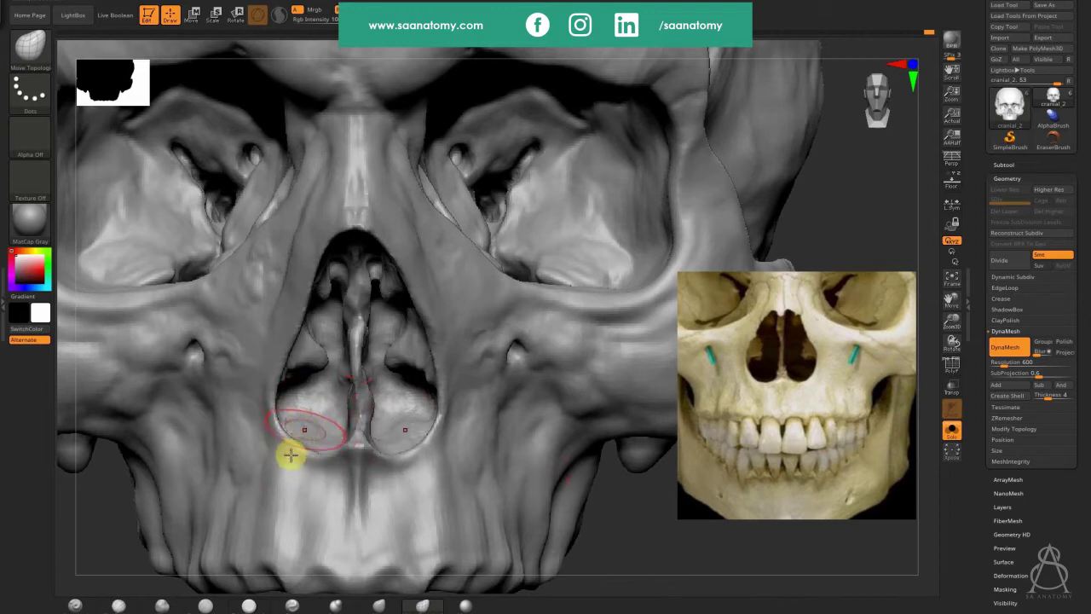
# Step: Adjust the lower rim and floor of the nasal aperture with the Move Topological brush and review the whole skull
pyautogui.moveTo(290, 454)
pyautogui.mouseDown()
pyautogui.moveTo(301, 314)
pyautogui.moveTo(329, 409)
pyautogui.moveTo(297, 434)
pyautogui.moveTo(289, 462)
pyautogui.moveTo(306, 412)
pyautogui.moveTo(410, 433)
pyautogui.moveTo(352, 500)
pyautogui.moveTo(397, 434)
pyautogui.moveTo(380, 485)
pyautogui.mouseUp()
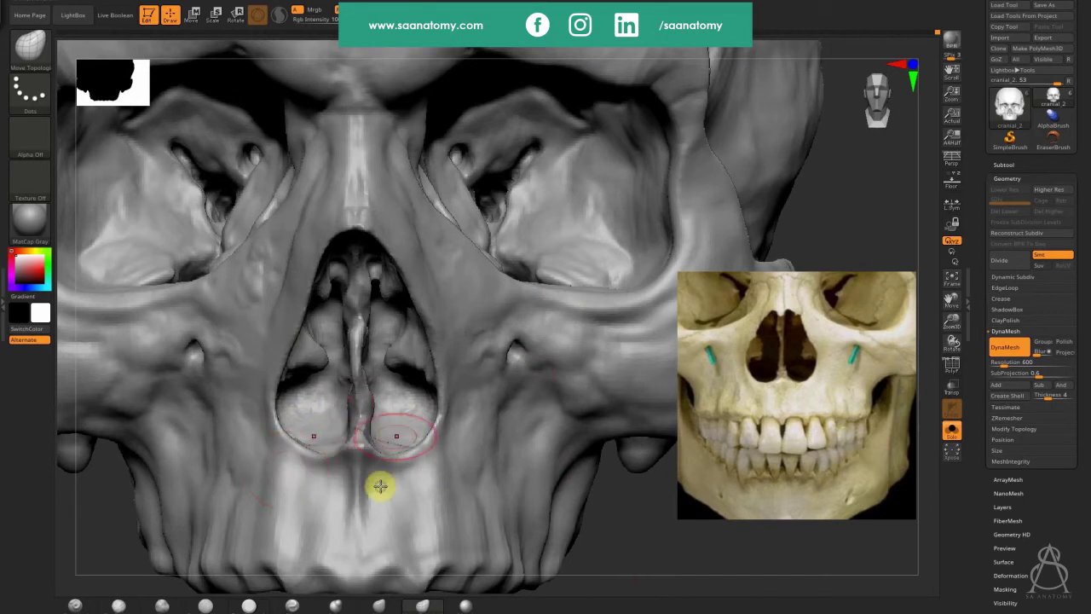
pyautogui.moveTo(380, 485)
pyautogui.mouseDown(button='right')
pyautogui.moveTo(395, 480)
pyautogui.moveTo(393, 461)
pyautogui.moveTo(379, 489)
pyautogui.moveTo(375, 474)
pyautogui.mouseUp(button='right')
pyautogui.moveTo(367, 467)
pyautogui.mouseDown()
pyautogui.moveTo(358, 503)
pyautogui.moveTo(367, 475)
pyautogui.mouseUp()
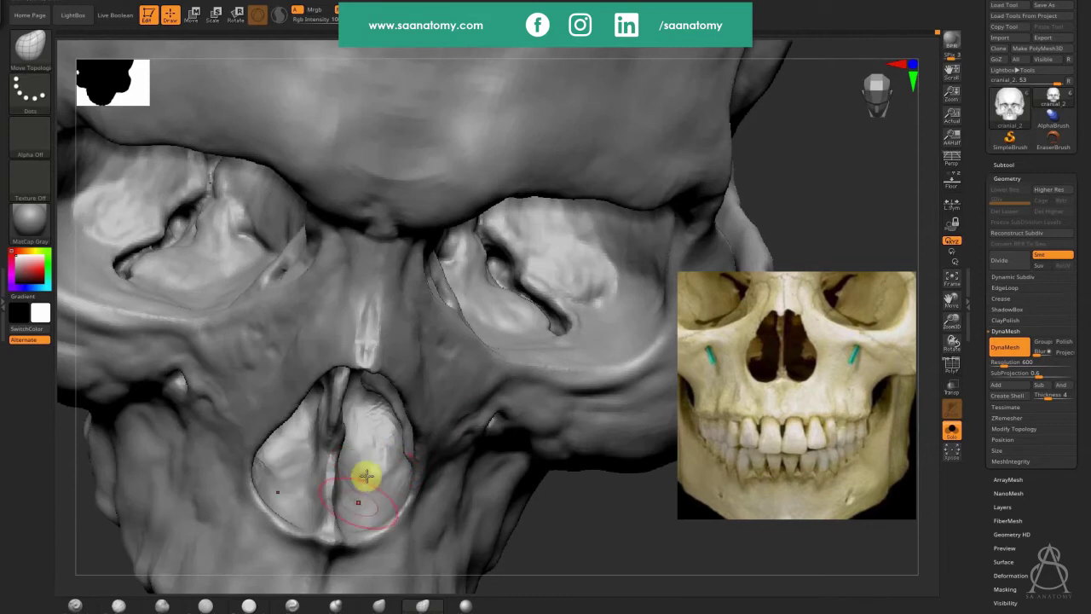
pyautogui.keyDown('shift'); pyautogui.moveTo(636, 545); pyautogui.dragTo(636, 536); pyautogui.keyUp('shift')
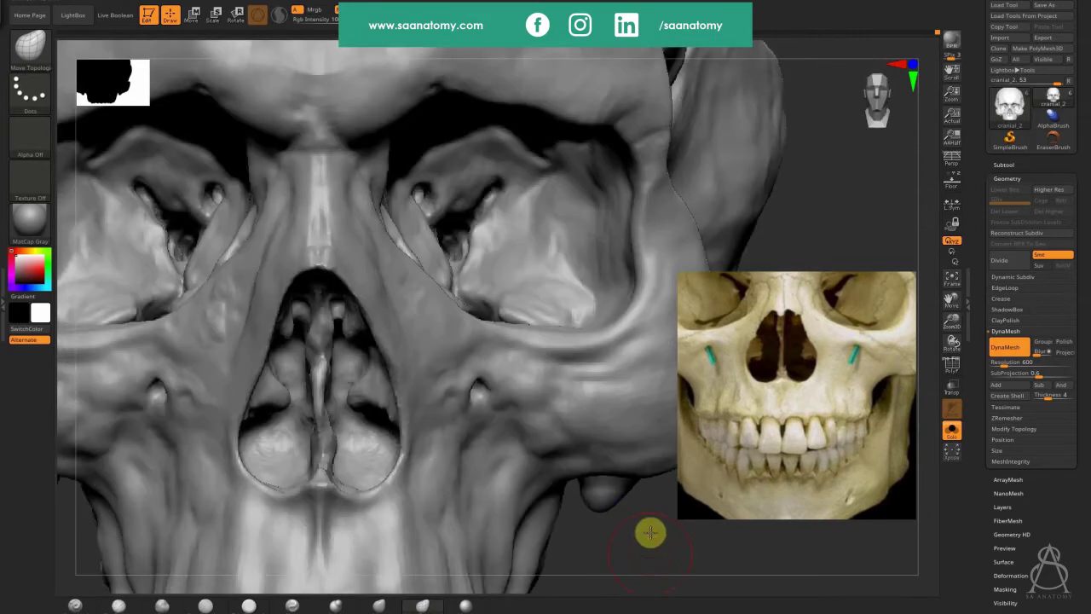
pyautogui.press('f')
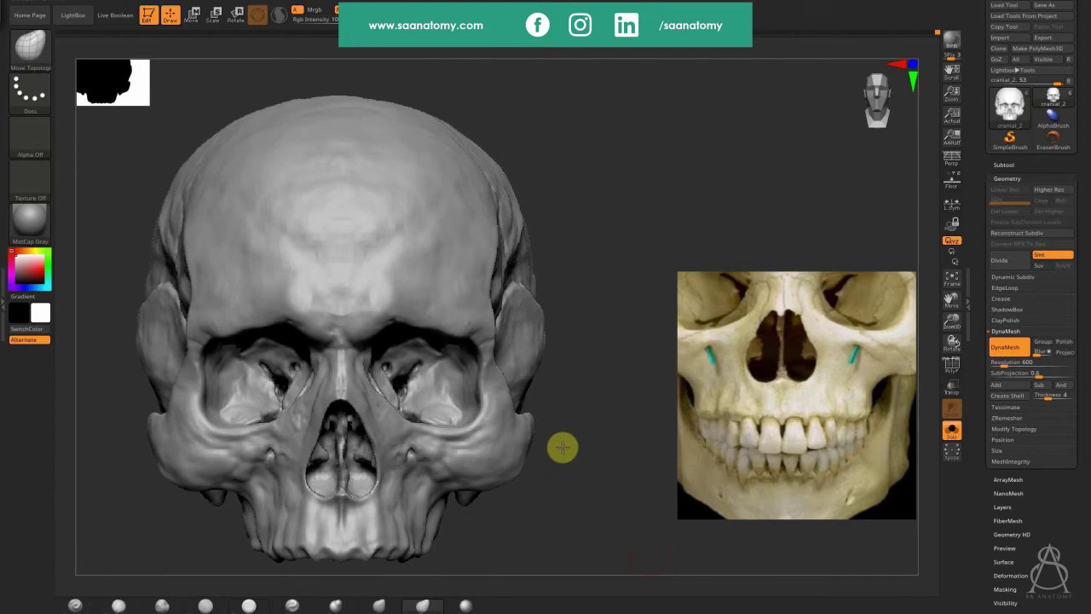
pyautogui.keyDown('alt'); pyautogui.moveTo(563, 446); pyautogui.dragTo(709, 426); pyautogui.keyUp('alt')
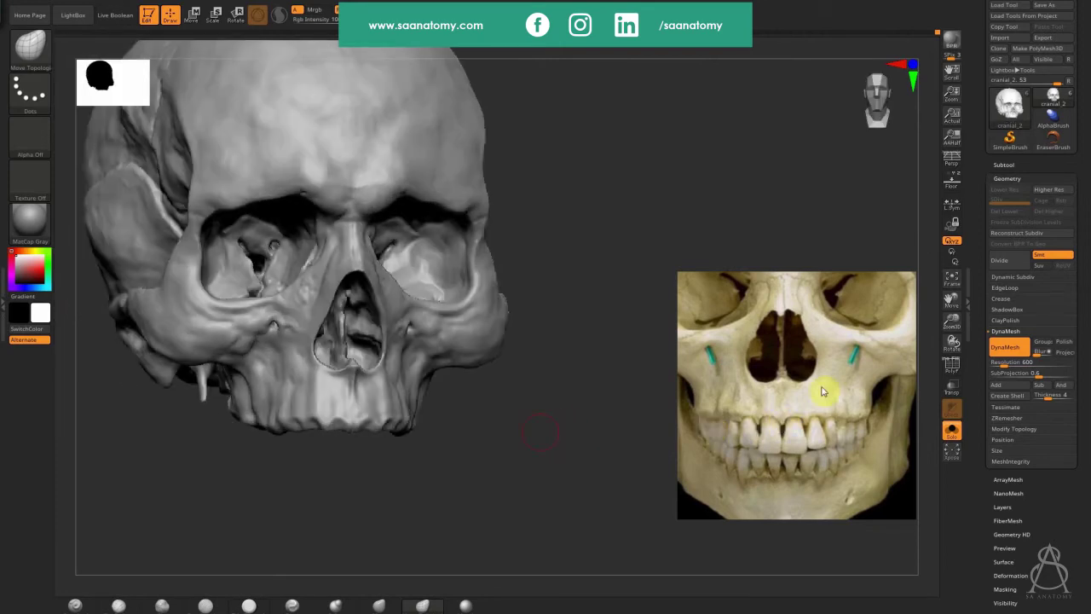
# Step: Bring up the side-view skull reference and reshape the styloid process with the Move Topological brush
pyautogui.scroll(-5, 823, 389)
pyautogui.scroll(-2, 782, 380)
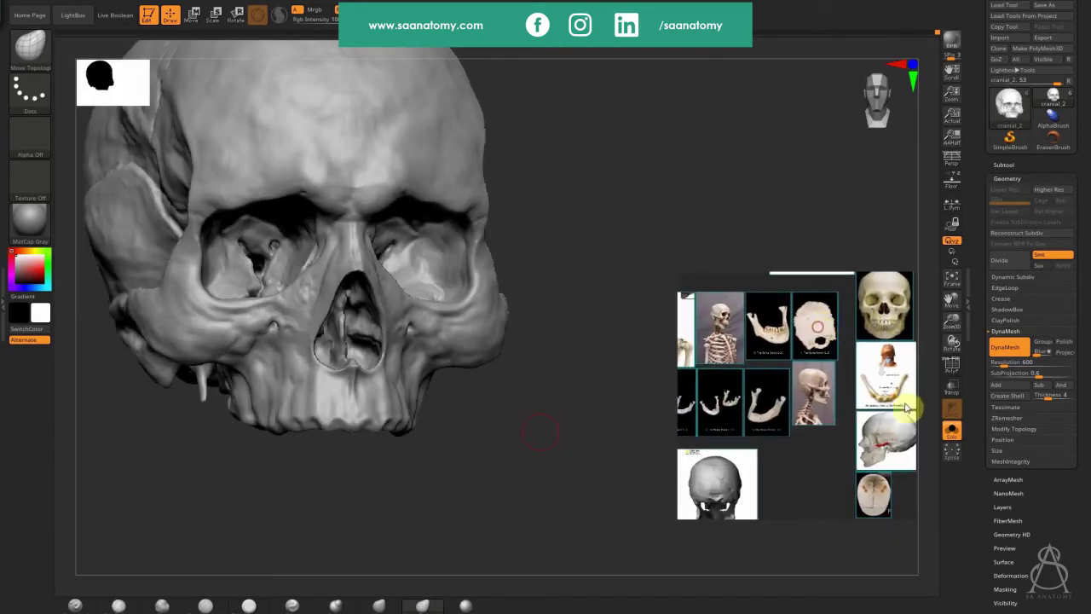
pyautogui.scroll(8, 823, 423)
pyautogui.scroll(-1, 854, 439)
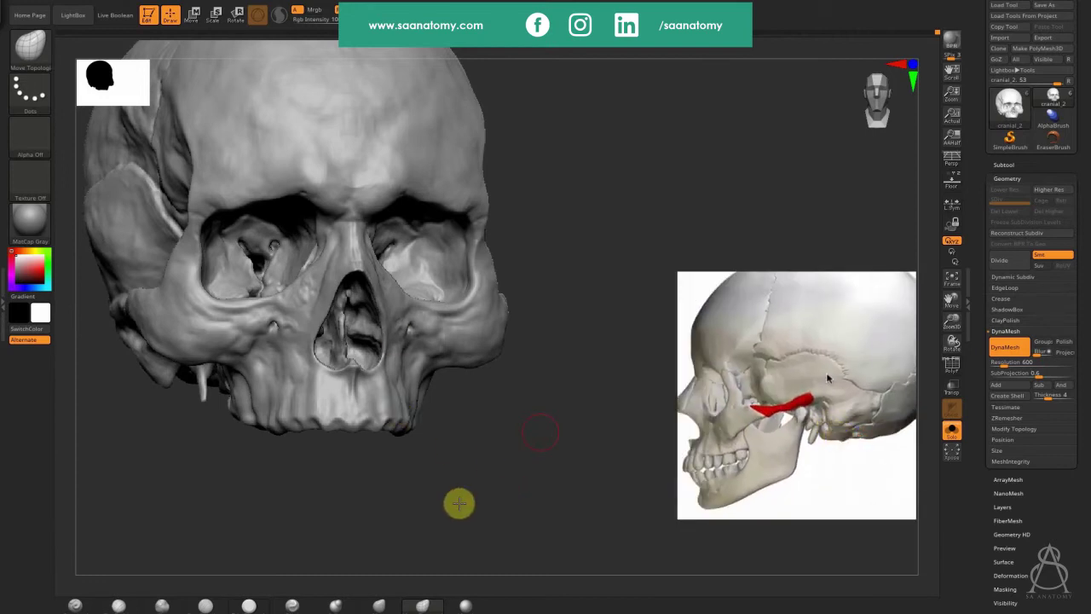
pyautogui.moveTo(457, 504)
pyautogui.mouseDown()
pyautogui.moveTo(451, 496)
pyautogui.moveTo(585, 475)
pyautogui.moveTo(454, 502)
pyautogui.mouseUp()
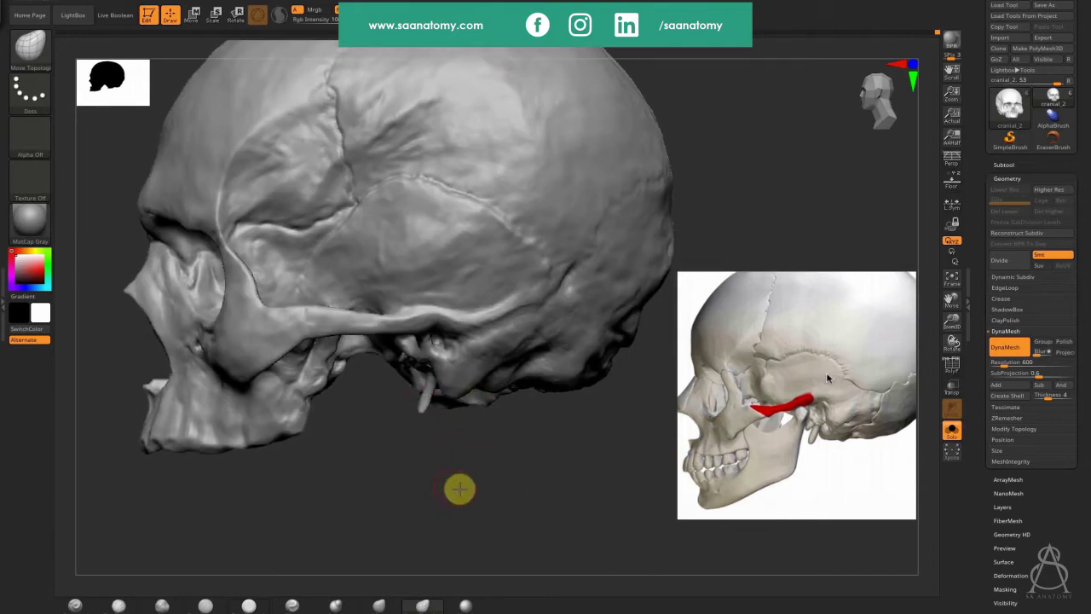
pyautogui.press('s')
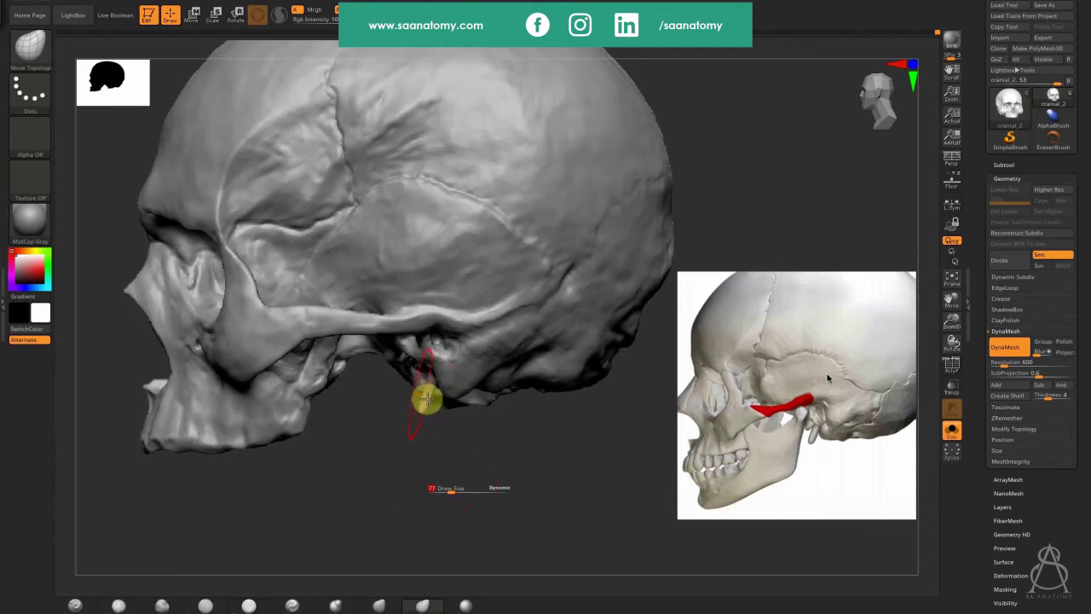
pyautogui.moveTo(419, 388); pyautogui.dragTo(428, 403)
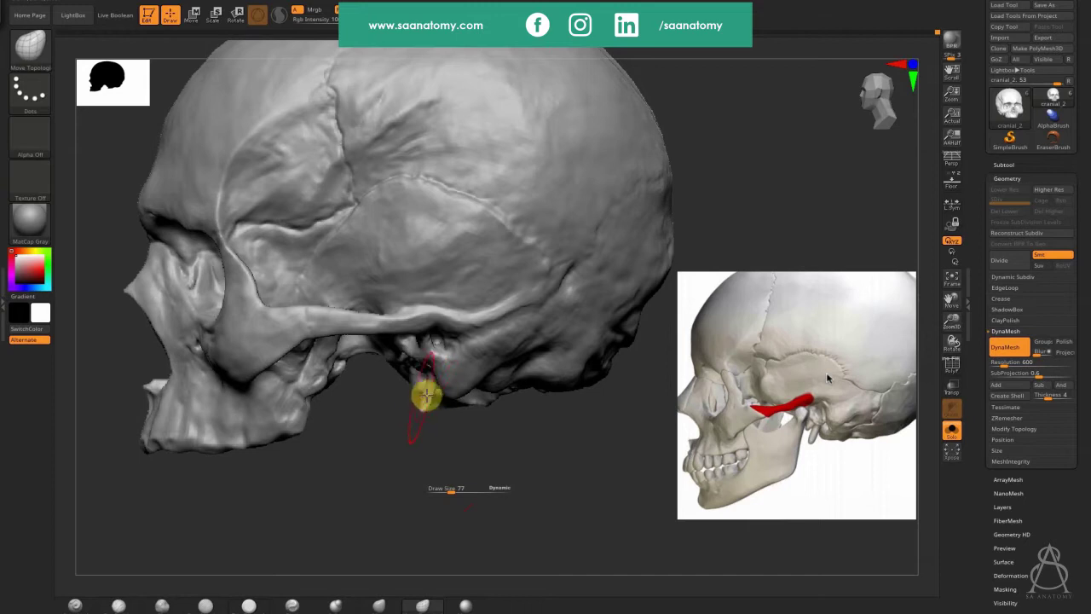
pyautogui.moveTo(426, 394); pyautogui.dragTo(428, 397)
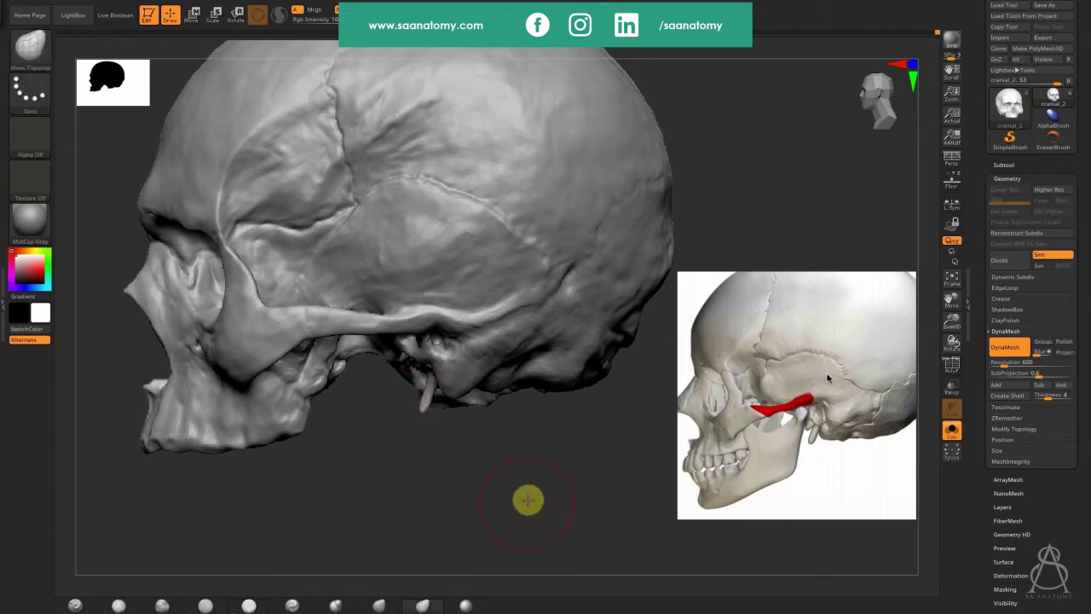
# Step: Refine the rear root of the zygomatic arch and the mastoid area around the ear opening with the ClayBuildup brush
pyautogui.press('f')
pyautogui.keyDown('alt'); pyautogui.moveTo(442, 457); pyautogui.dragTo(489, 454); pyautogui.keyUp('alt')
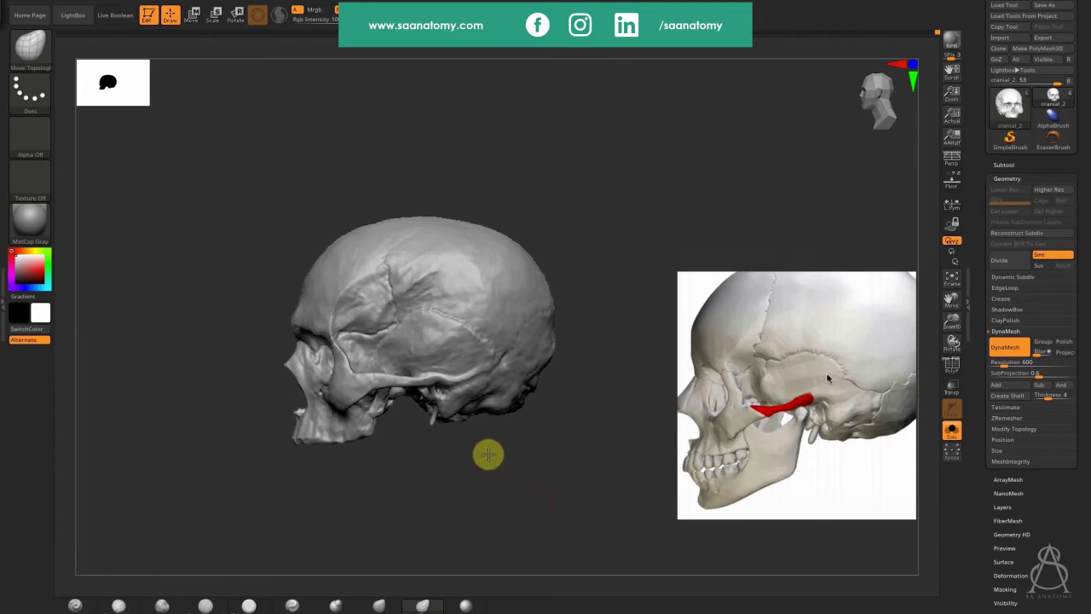
pyautogui.scroll(4, 553, 446)
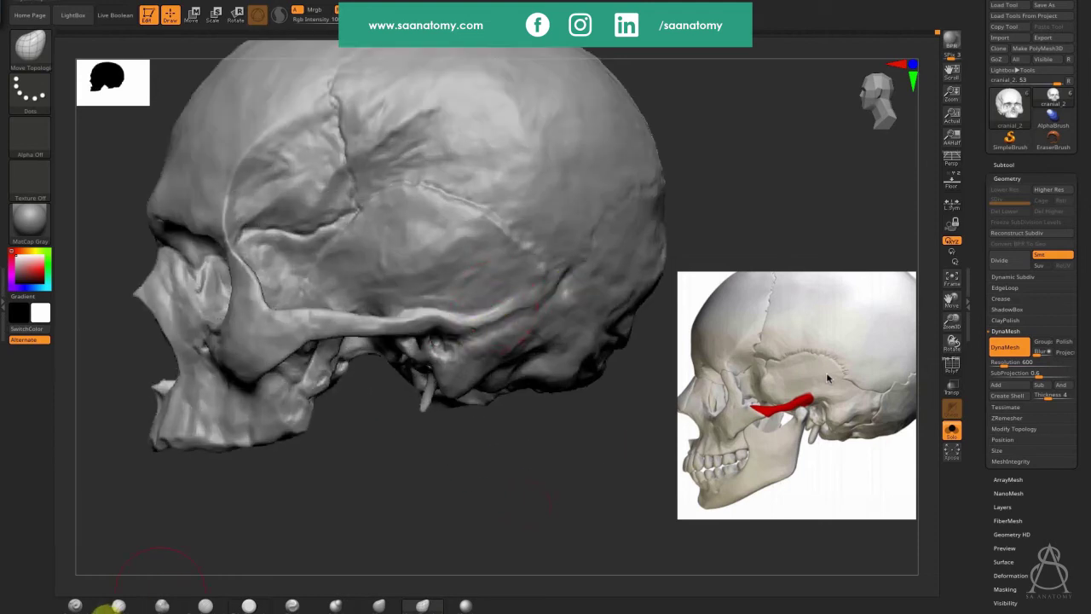
pyautogui.click(113, 605)
pyautogui.press('s')
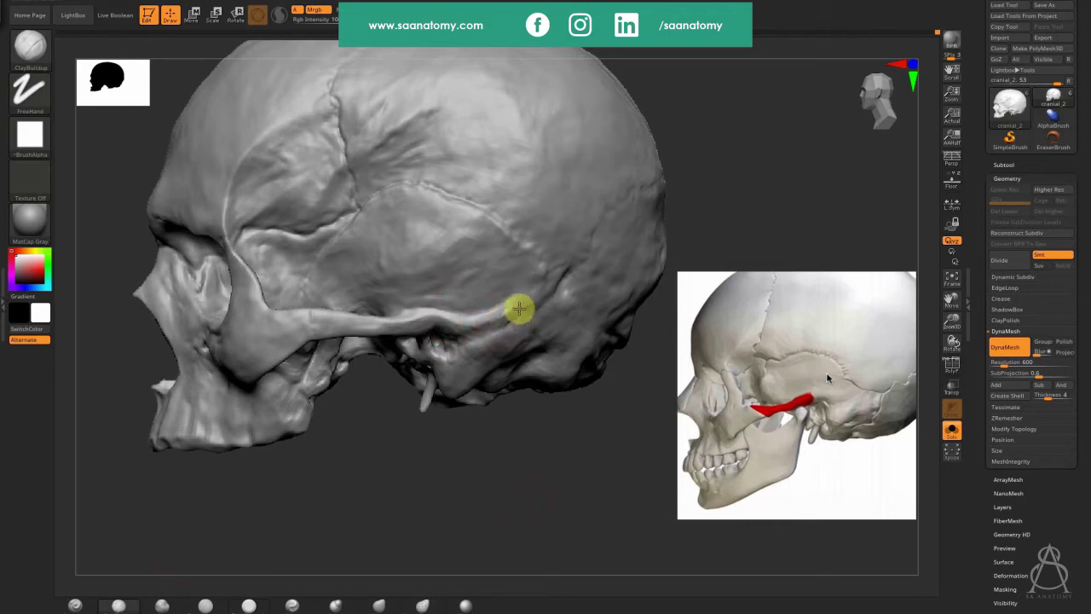
pyautogui.moveTo(518, 332)
pyautogui.mouseDown()
pyautogui.moveTo(562, 279)
pyautogui.moveTo(517, 315)
pyautogui.mouseUp()
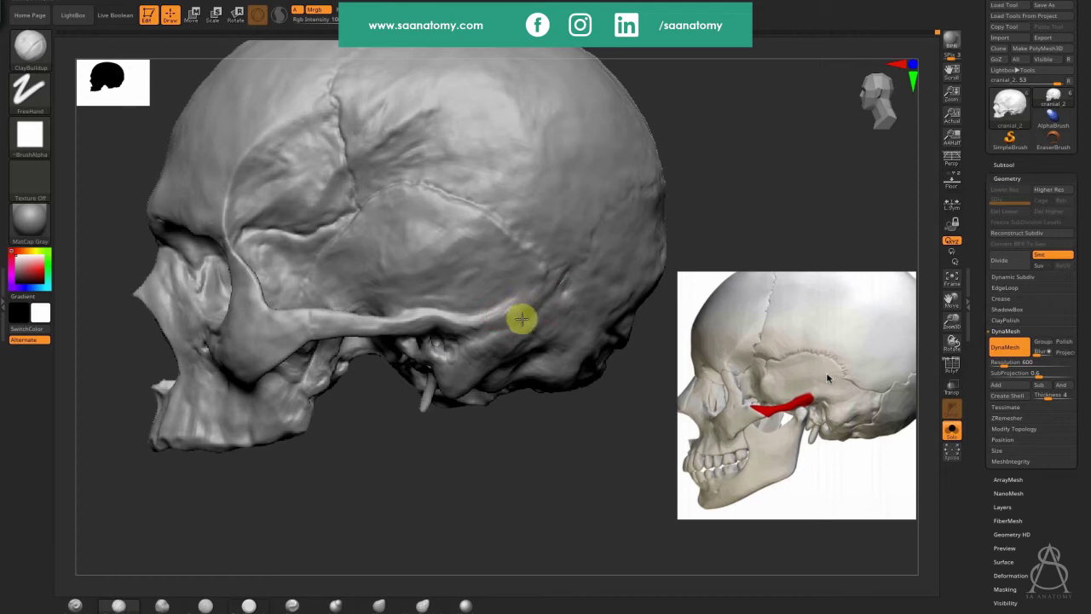
pyautogui.moveTo(522, 325)
pyautogui.mouseDown()
pyautogui.moveTo(446, 378)
pyautogui.moveTo(448, 397)
pyautogui.moveTo(482, 371)
pyautogui.moveTo(460, 374)
pyautogui.mouseUp()
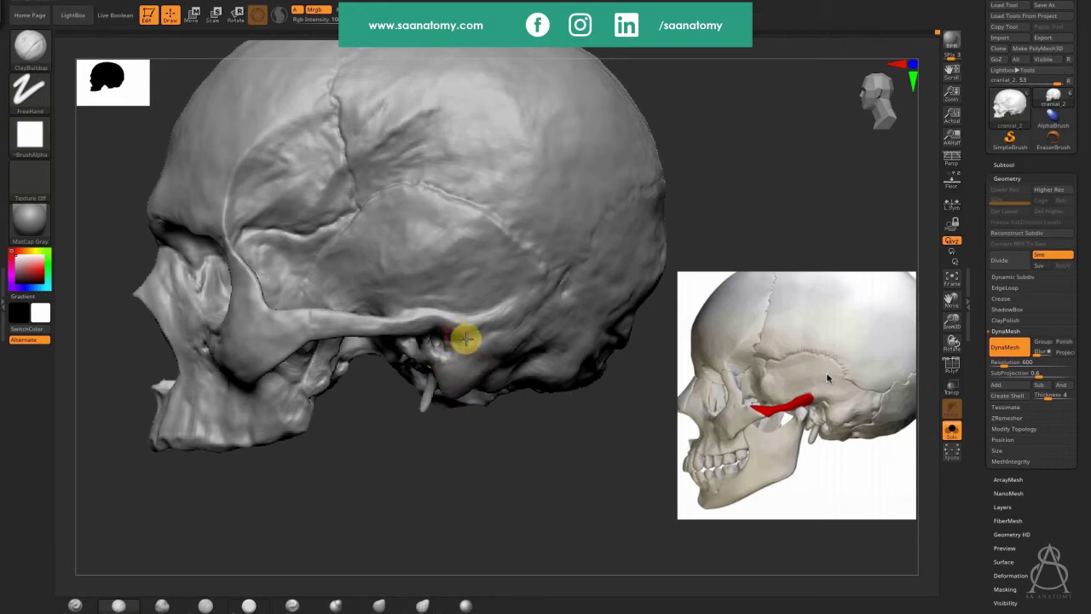
pyautogui.moveTo(443, 375)
pyautogui.mouseDown()
pyautogui.moveTo(460, 361)
pyautogui.moveTo(451, 379)
pyautogui.mouseUp()
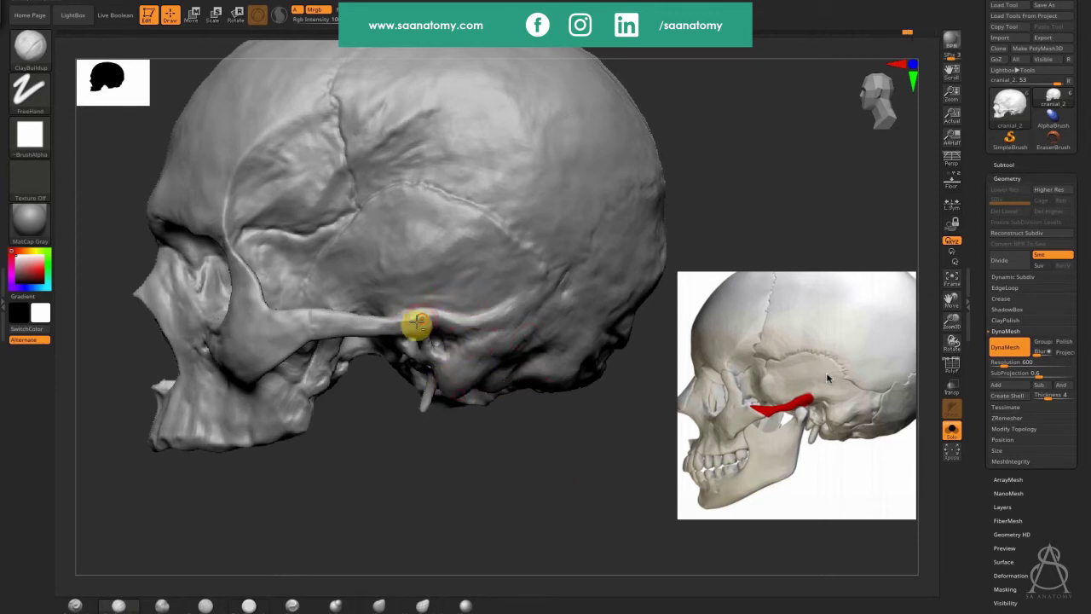
pyautogui.moveTo(404, 321)
pyautogui.mouseDown()
pyautogui.moveTo(428, 315)
pyautogui.moveTo(404, 310)
pyautogui.moveTo(468, 308)
pyautogui.moveTo(399, 321)
pyautogui.moveTo(412, 317)
pyautogui.mouseUp()
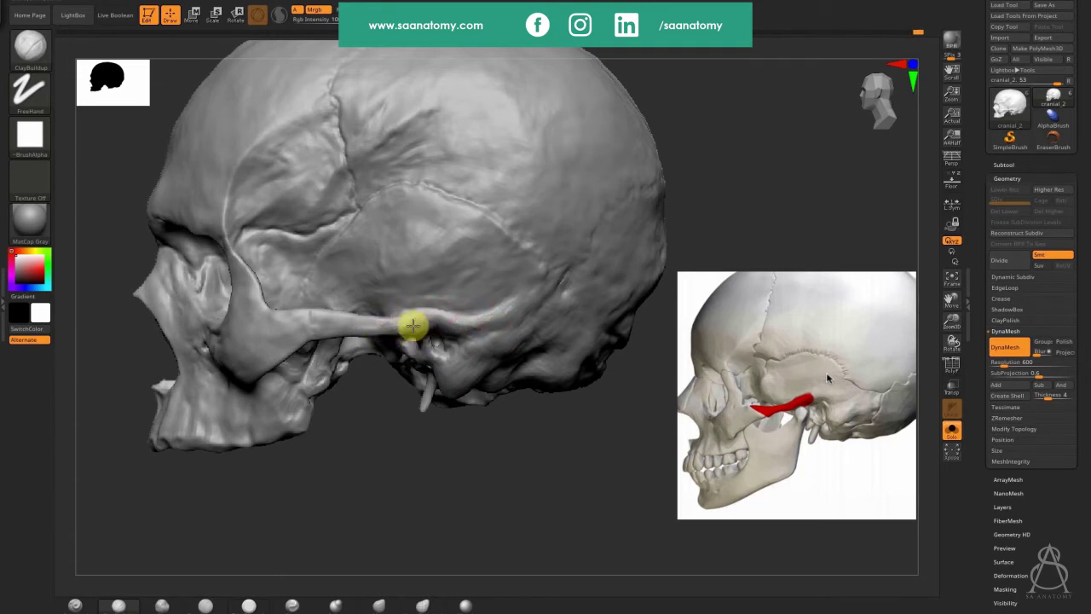
pyautogui.moveTo(520, 394); pyautogui.dragTo(443, 329)
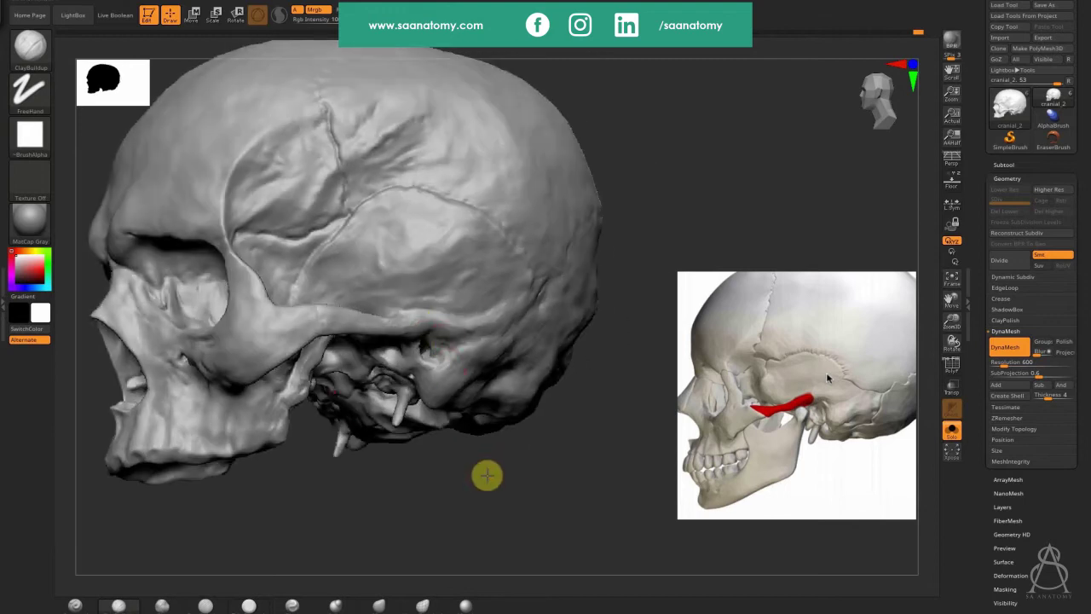
# Step: Refine the edge of the ear canal opening beneath the zygomatic root with the DamStandard brush, and return to ClayBuildup
pyautogui.moveTo(486, 474); pyautogui.dragTo(483, 463)
pyautogui.click(206, 604)
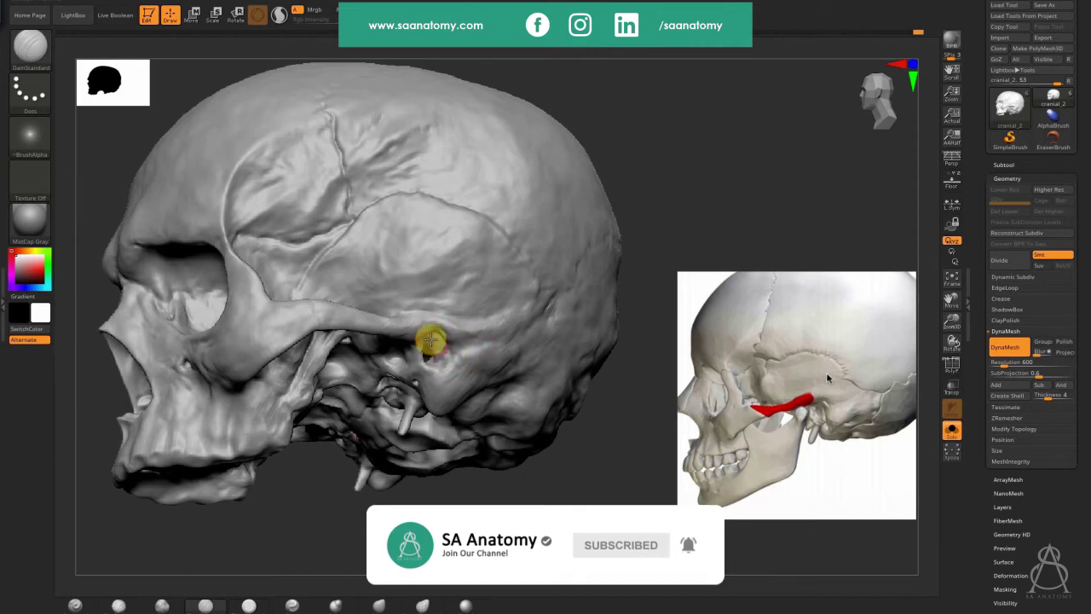
pyautogui.click(118, 604)
pyautogui.moveTo(545, 511); pyautogui.dragTo(553, 468)
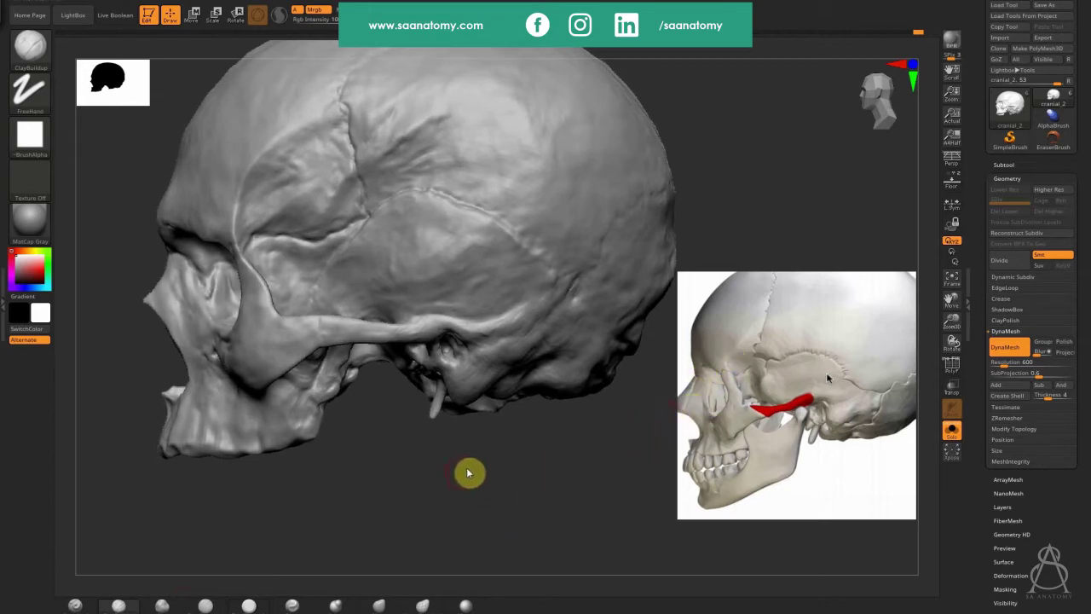
# Step: Examine the whole skull from the front against the grey front-view skull reference
pyautogui.keyDown('alt'); pyautogui.moveTo(413, 507); pyautogui.dragTo(369, 476); pyautogui.keyUp('alt')
pyautogui.keyDown('alt'); pyautogui.moveTo(458, 501); pyautogui.dragTo(522, 465); pyautogui.keyUp('alt')
pyautogui.moveTo(827, 378); pyautogui.dragTo(884, 418, button='middle')
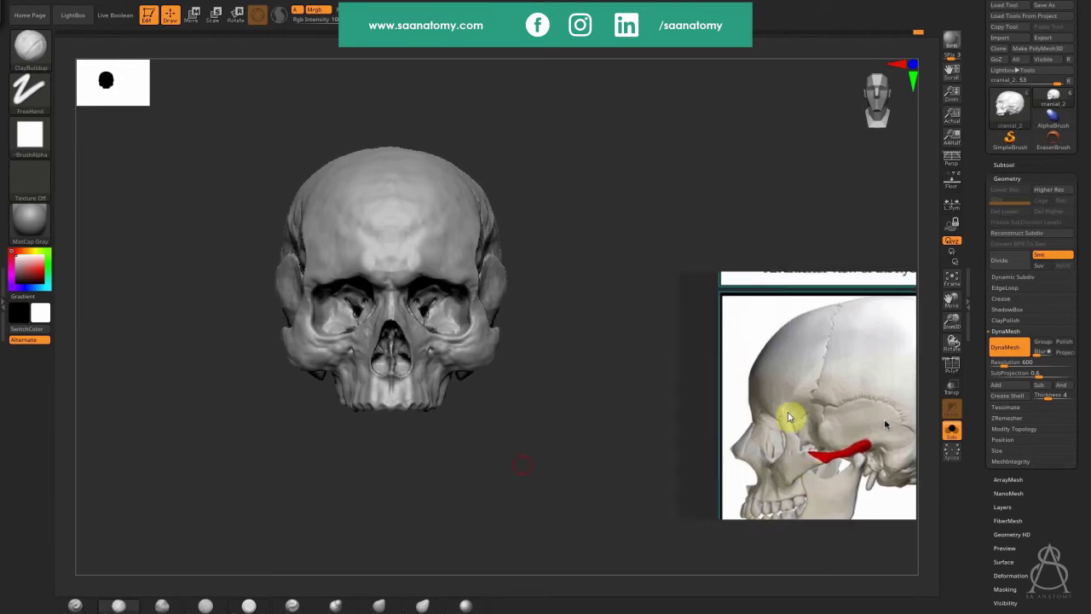
pyautogui.scroll(-7, 878, 409)
pyautogui.scroll(-3, 878, 409)
pyautogui.scroll(-4, 751, 386)
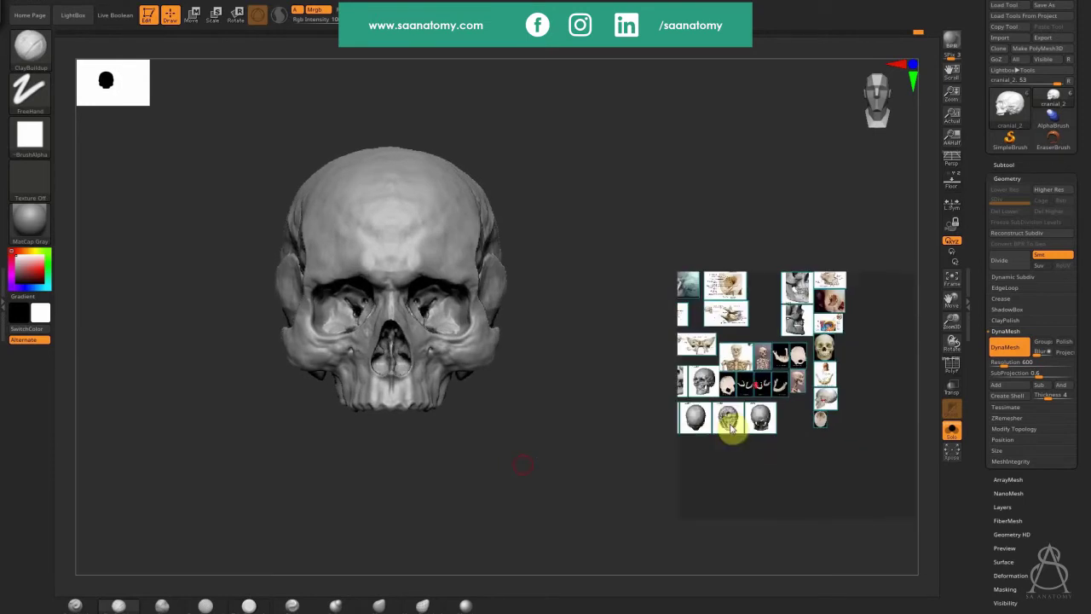
pyautogui.moveTo(732, 421); pyautogui.dragTo(863, 417, button='middle')
pyautogui.scroll(6, 774, 381)
pyautogui.scroll(7, 774, 381)
pyautogui.moveTo(739, 448); pyautogui.dragTo(841, 446, button='middle')
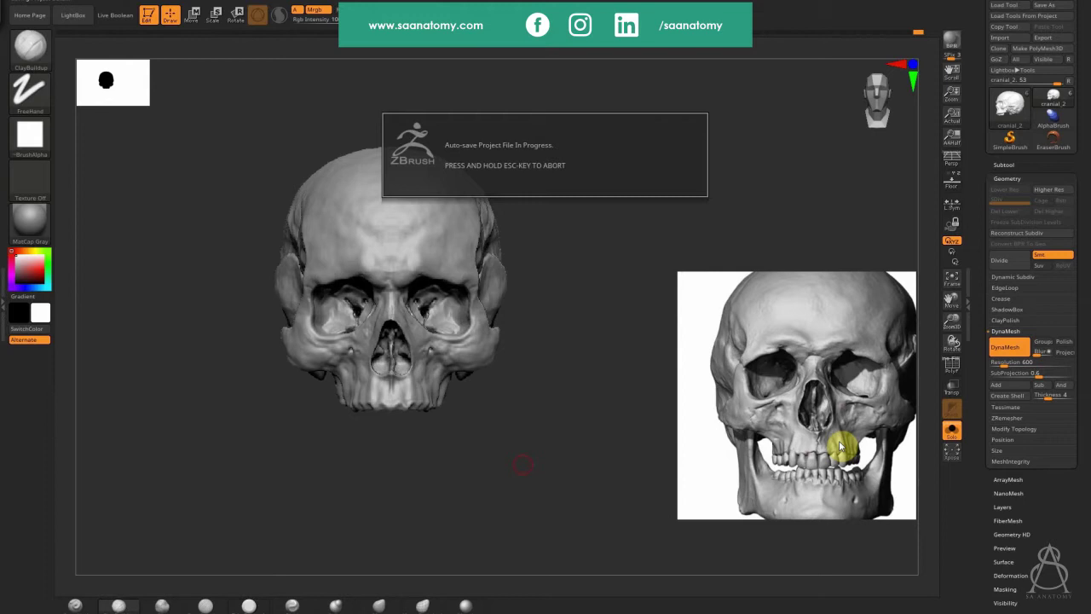
# Step: Sculpt the roof and upper inner wall of the orbits from below with the ClayBuildup brush
pyautogui.moveTo(461, 465); pyautogui.dragTo(471, 464)
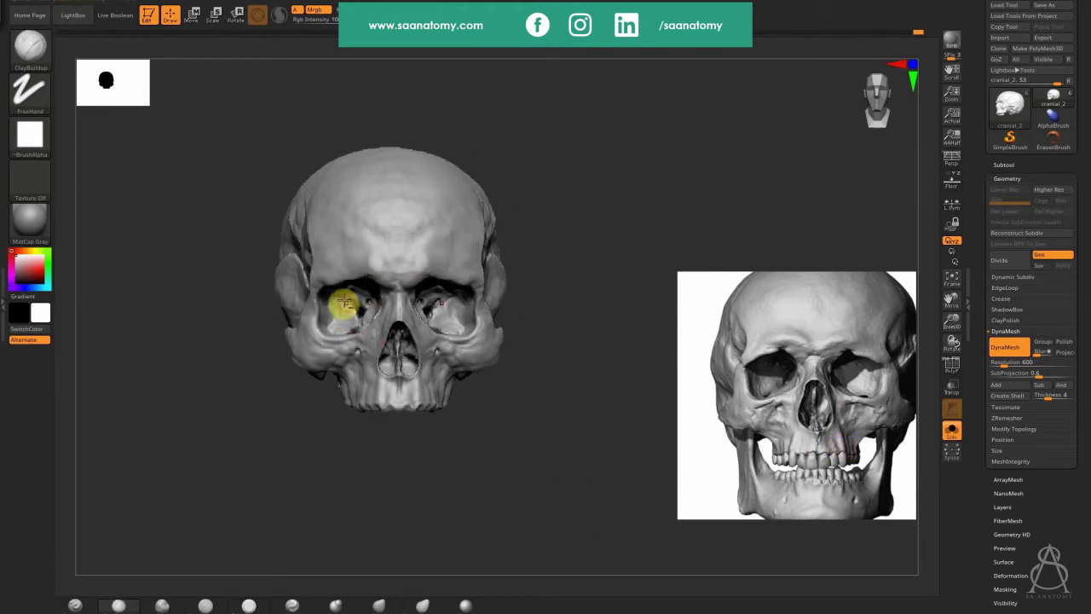
pyautogui.keyDown('shift'); pyautogui.moveTo(563, 207); pyautogui.dragTo(624, 205); pyautogui.keyUp('shift')
pyautogui.keyDown('alt'); pyautogui.moveTo(703, 228); pyautogui.dragTo(425, 378); pyautogui.keyUp('alt')
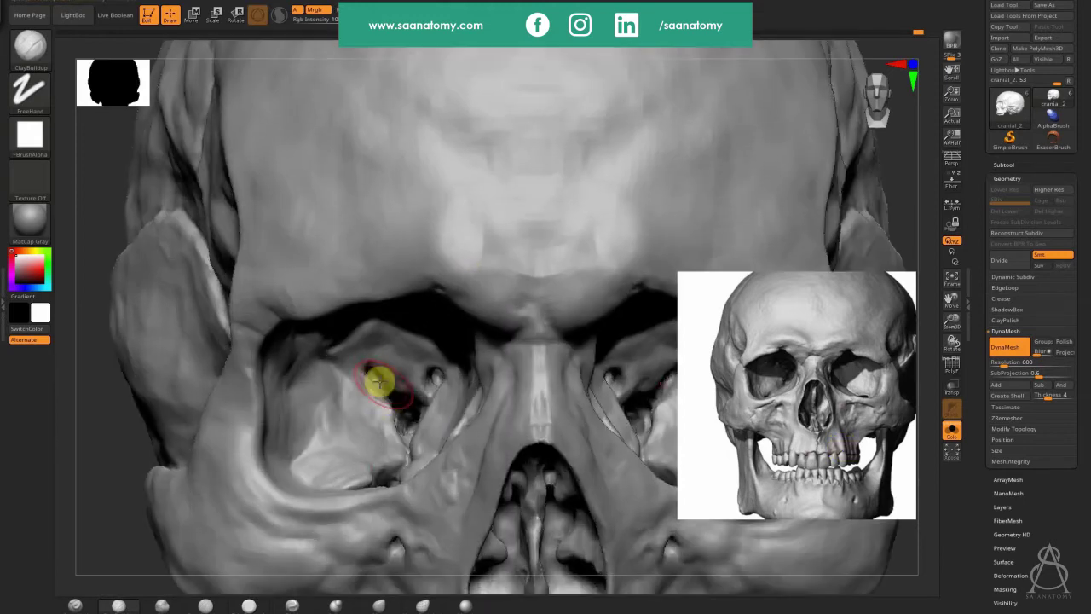
pyautogui.scroll(-3, 462, 260)
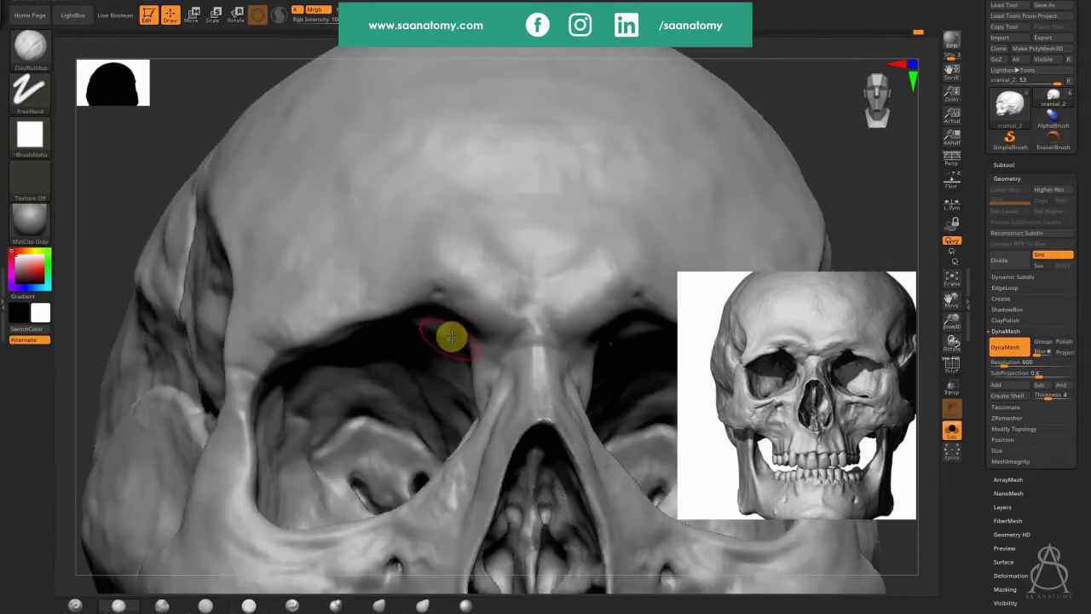
pyautogui.moveTo(455, 343); pyautogui.dragTo(492, 324, button='right')
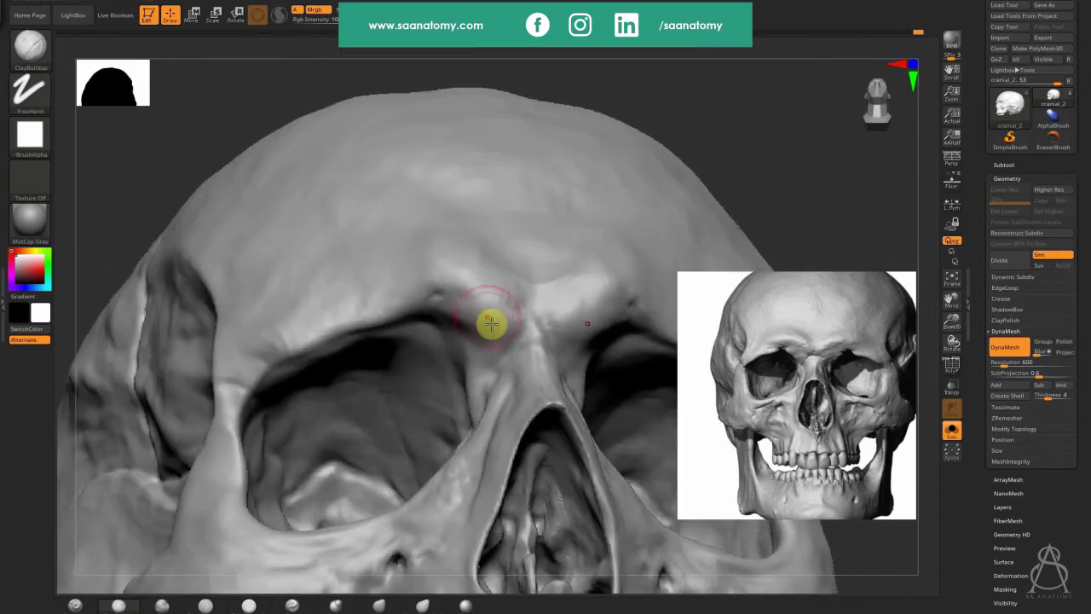
pyautogui.moveTo(398, 338); pyautogui.dragTo(330, 356, button='right')
pyautogui.moveTo(373, 312); pyautogui.dragTo(332, 338, button='right')
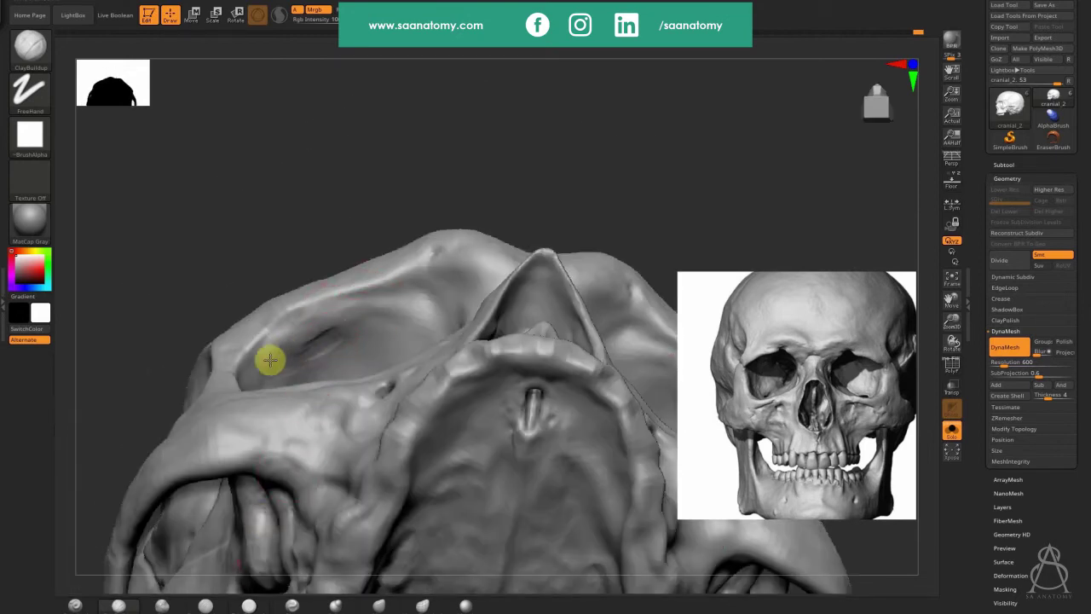
pyautogui.moveTo(327, 346)
pyautogui.mouseDown()
pyautogui.moveTo(298, 367)
pyautogui.moveTo(283, 356)
pyautogui.moveTo(307, 338)
pyautogui.moveTo(278, 370)
pyautogui.moveTo(419, 321)
pyautogui.moveTo(353, 312)
pyautogui.moveTo(293, 326)
pyautogui.moveTo(270, 367)
pyautogui.moveTo(358, 360)
pyautogui.moveTo(391, 306)
pyautogui.moveTo(428, 307)
pyautogui.moveTo(390, 292)
pyautogui.moveTo(360, 341)
pyautogui.moveTo(426, 335)
pyautogui.moveTo(509, 283)
pyautogui.mouseUp()
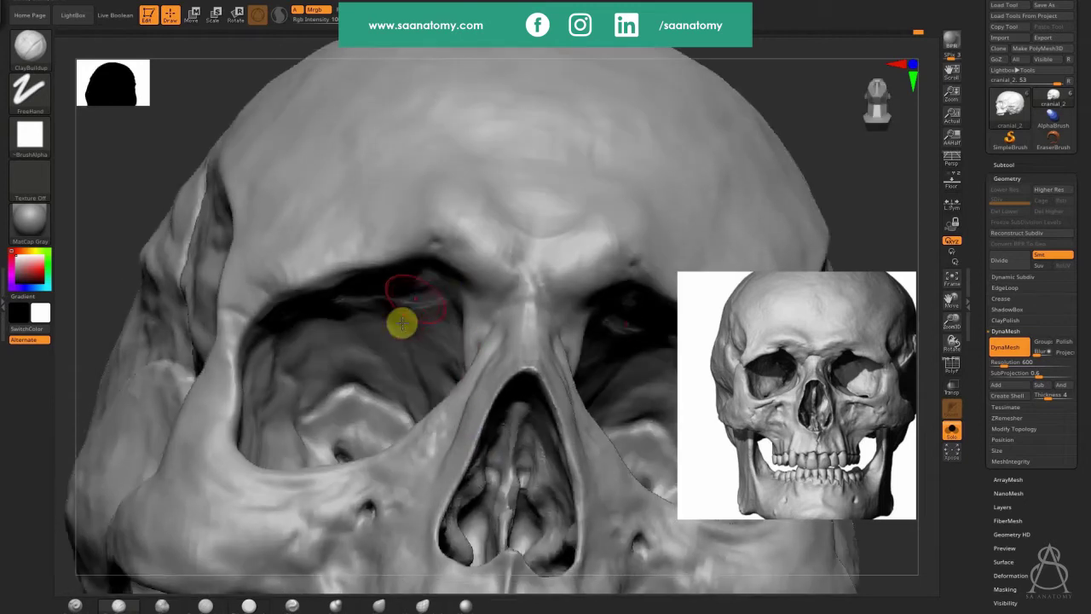
pyautogui.moveTo(407, 304)
pyautogui.mouseDown()
pyautogui.moveTo(358, 305)
pyautogui.moveTo(446, 291)
pyautogui.moveTo(431, 287)
pyautogui.moveTo(409, 324)
pyautogui.moveTo(426, 310)
pyautogui.moveTo(414, 297)
pyautogui.moveTo(404, 310)
pyautogui.moveTo(404, 261)
pyautogui.moveTo(382, 314)
pyautogui.mouseUp()
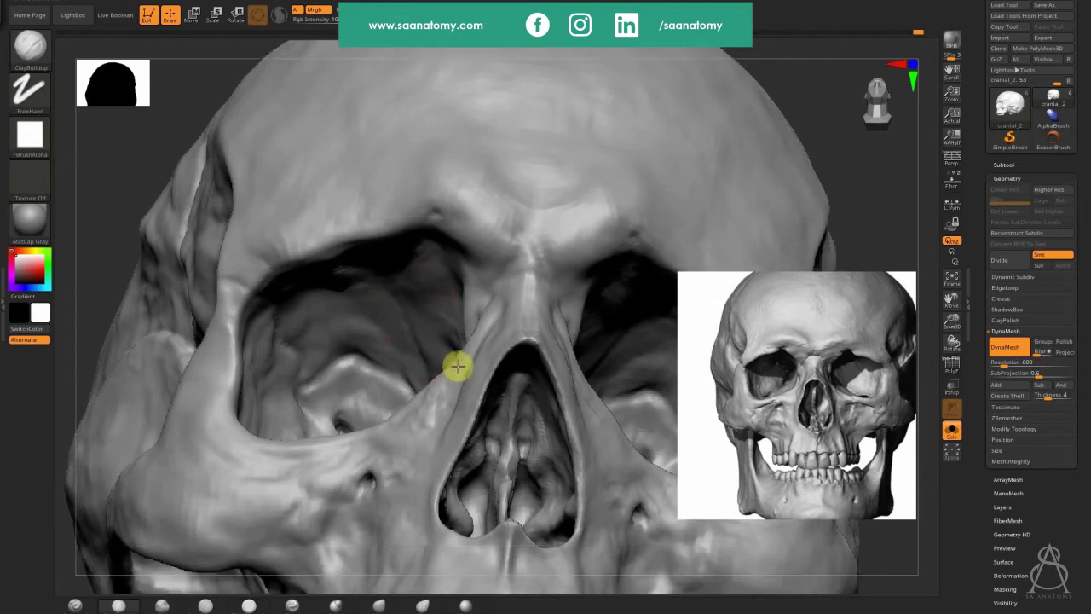
pyautogui.moveTo(455, 366)
pyautogui.mouseDown()
pyautogui.moveTo(492, 346)
pyautogui.moveTo(506, 383)
pyautogui.mouseUp()
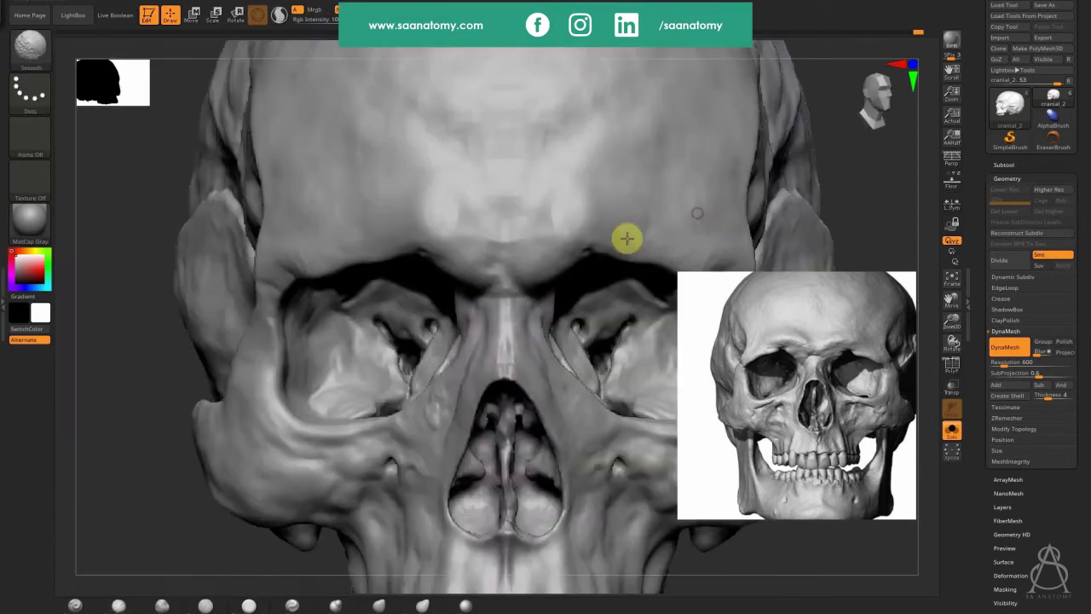
# Step: Refine the lateral walls inside the orbits with the ClayBuildup brush and compare them with the close-up orbit photo
pyautogui.moveTo(458, 305)
pyautogui.mouseDown()
pyautogui.moveTo(484, 305)
pyautogui.moveTo(448, 351)
pyautogui.moveTo(362, 345)
pyautogui.moveTo(358, 355)
pyautogui.mouseUp()
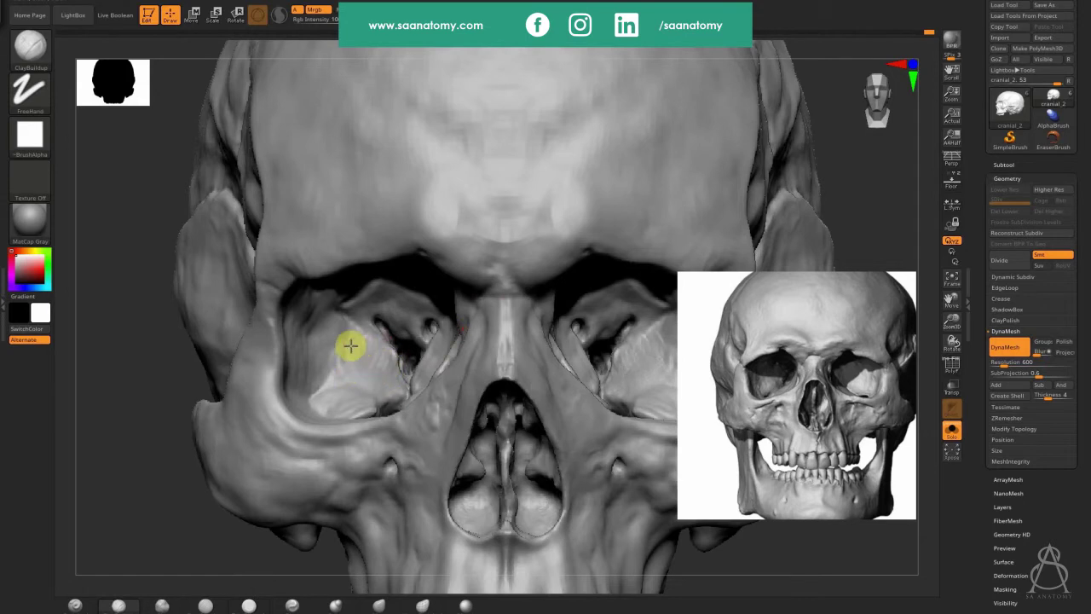
pyautogui.moveTo(359, 354)
pyautogui.mouseDown()
pyautogui.moveTo(392, 383)
pyautogui.moveTo(355, 394)
pyautogui.moveTo(333, 384)
pyautogui.moveTo(336, 342)
pyautogui.moveTo(370, 382)
pyautogui.moveTo(355, 381)
pyautogui.moveTo(358, 402)
pyautogui.moveTo(323, 348)
pyautogui.moveTo(368, 343)
pyautogui.moveTo(336, 354)
pyautogui.mouseUp()
pyautogui.moveTo(495, 506)
pyautogui.keyDown('alt'); pyautogui.mouseDown(button='right')
pyautogui.moveTo(480, 467)
pyautogui.moveTo(468, 487)
pyautogui.mouseUp(button='right'); pyautogui.keyUp('alt')
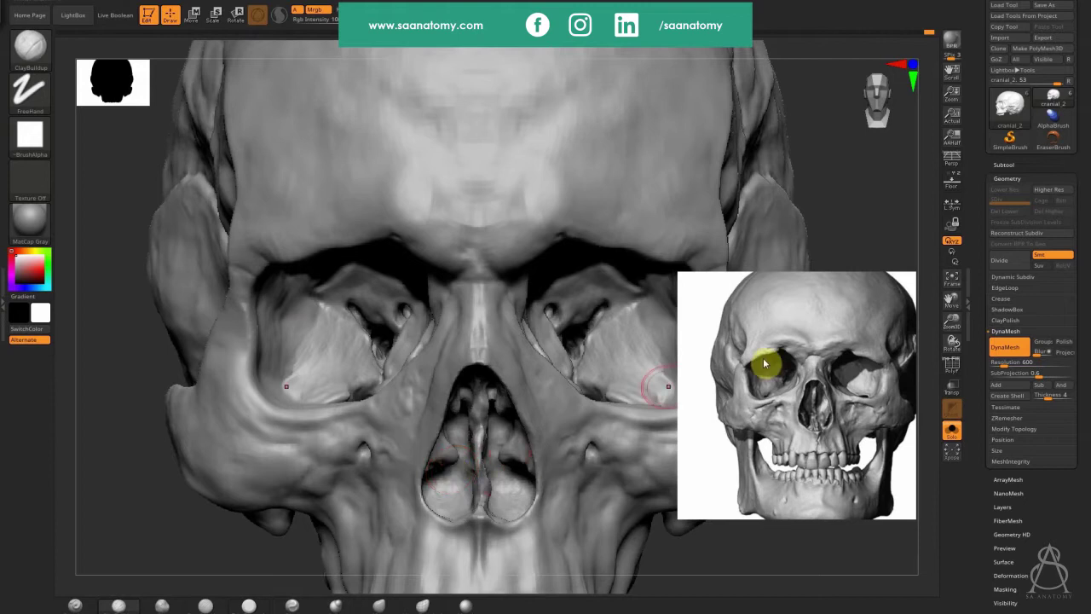
pyautogui.scroll(-8, 827, 392)
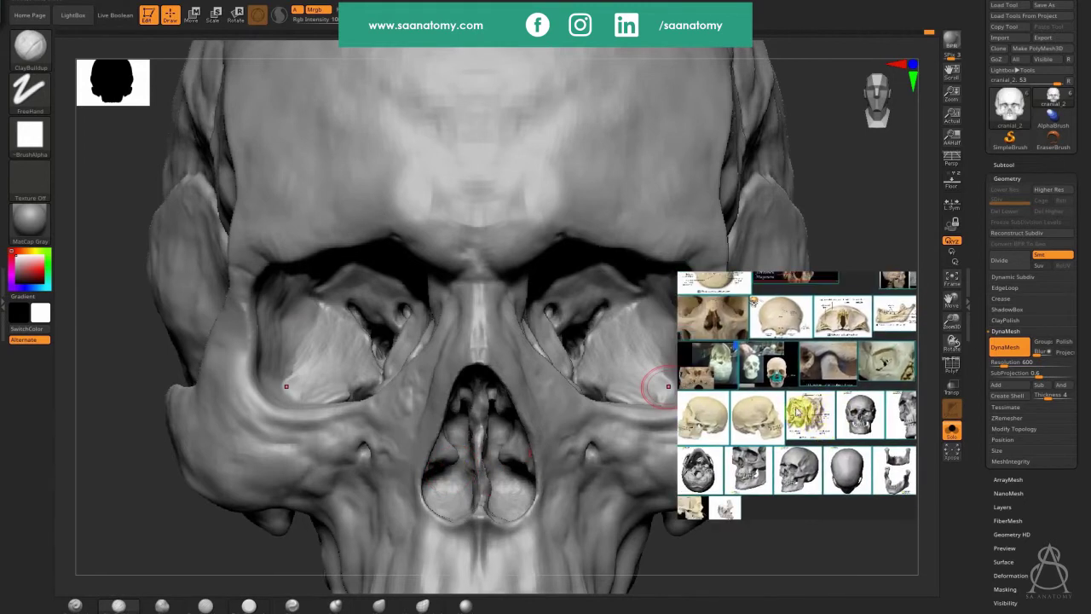
pyautogui.scroll(5, 852, 349)
pyautogui.scroll(2, 815, 349)
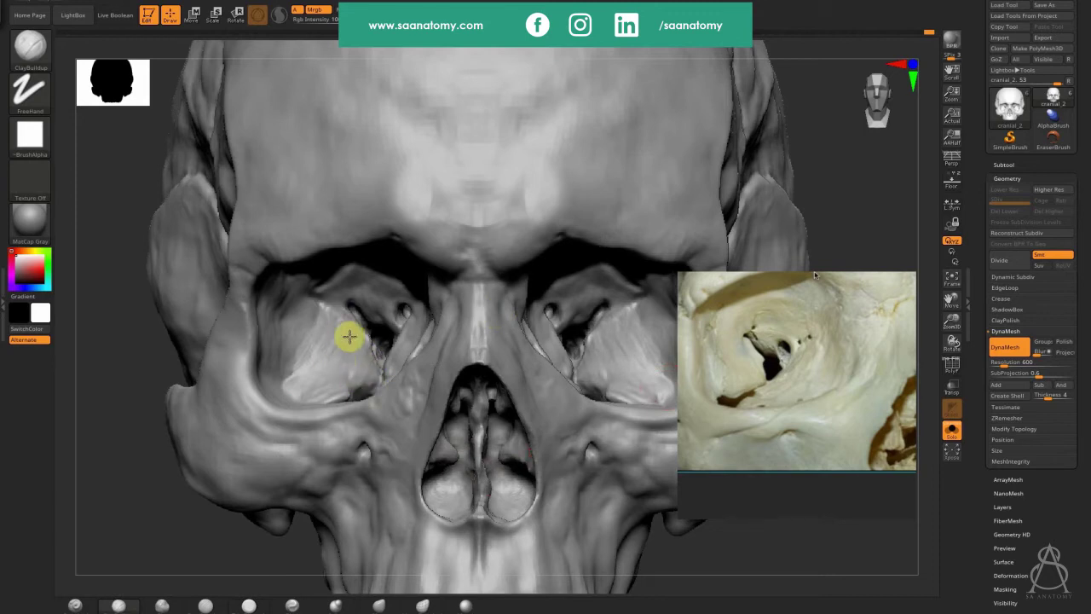
pyautogui.moveTo(478, 471); pyautogui.dragTo(492, 418)
pyautogui.moveTo(328, 487); pyautogui.dragTo(419, 539)
pyautogui.keyDown('alt'); pyautogui.moveTo(617, 535); pyautogui.dragTo(591, 506); pyautogui.keyUp('alt')
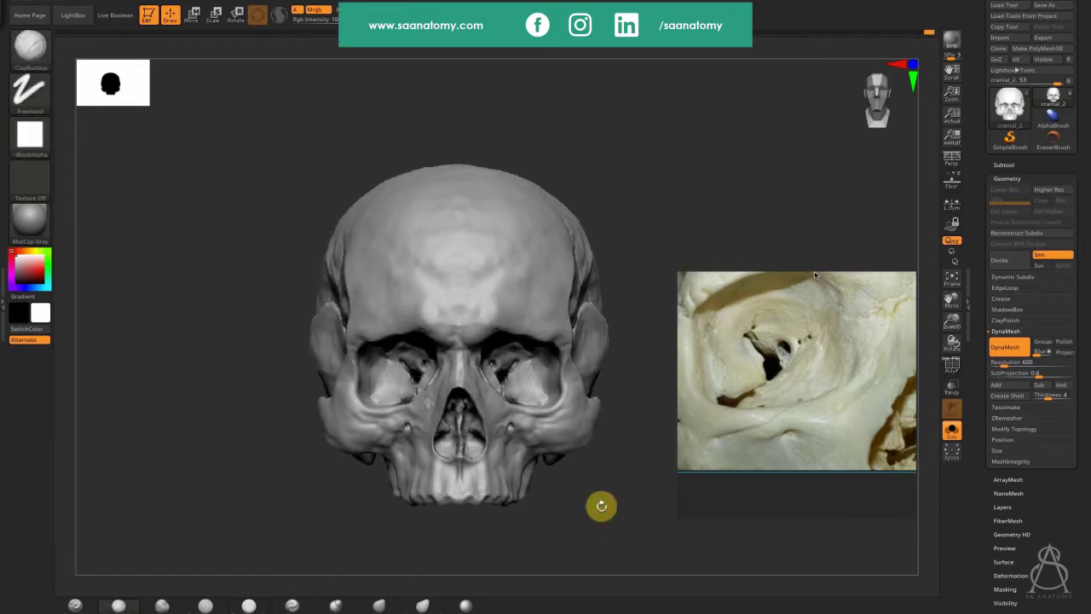
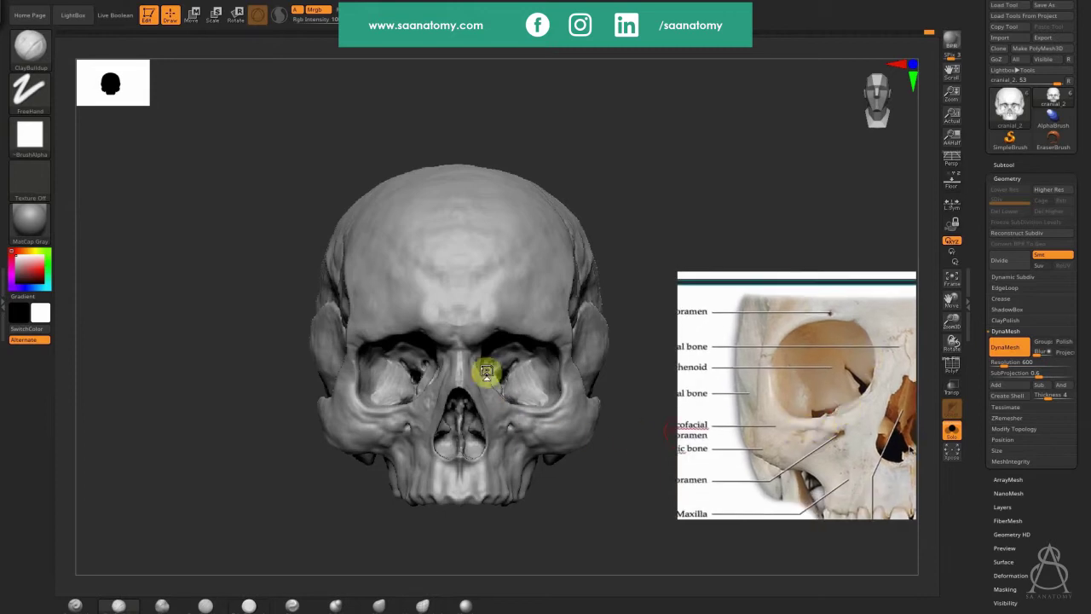
# Step: Sculpt and smooth the brow ridge and glabella above the orbits with the ClayBuildup brush
pyautogui.press('shift')
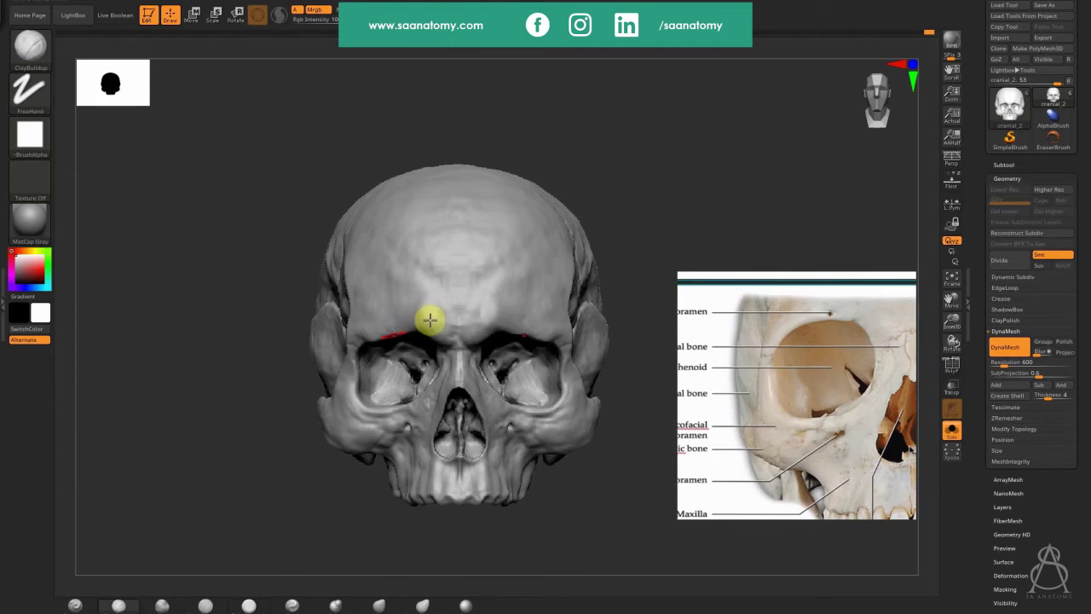
pyautogui.moveTo(653, 284)
pyautogui.keyDown('alt'); pyautogui.mouseDown()
pyautogui.moveTo(682, 280)
pyautogui.moveTo(667, 295)
pyautogui.mouseUp(); pyautogui.keyUp('alt')
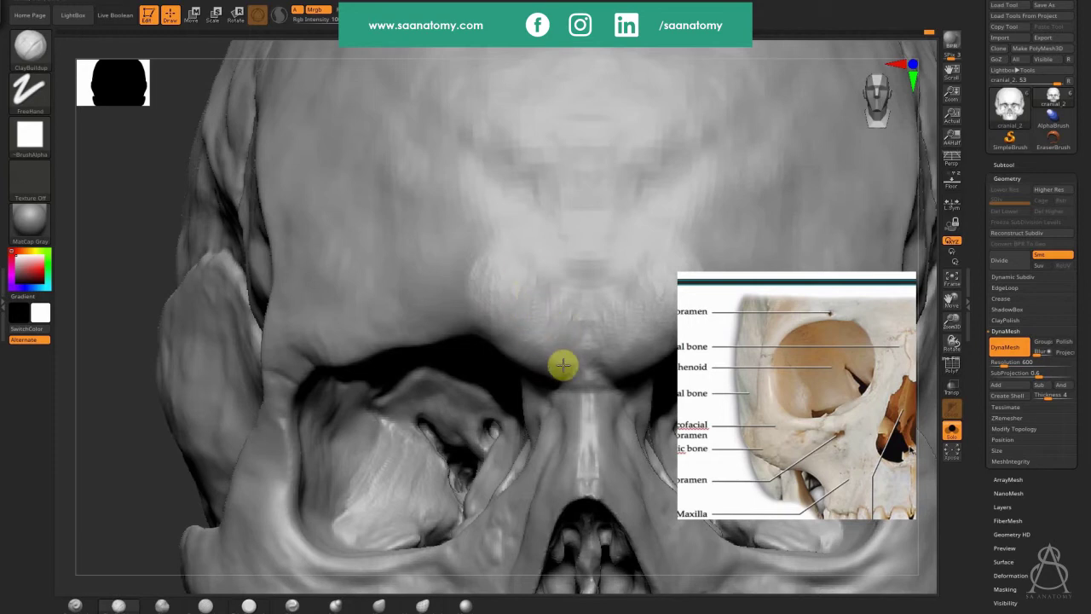
pyautogui.click(536, 306)
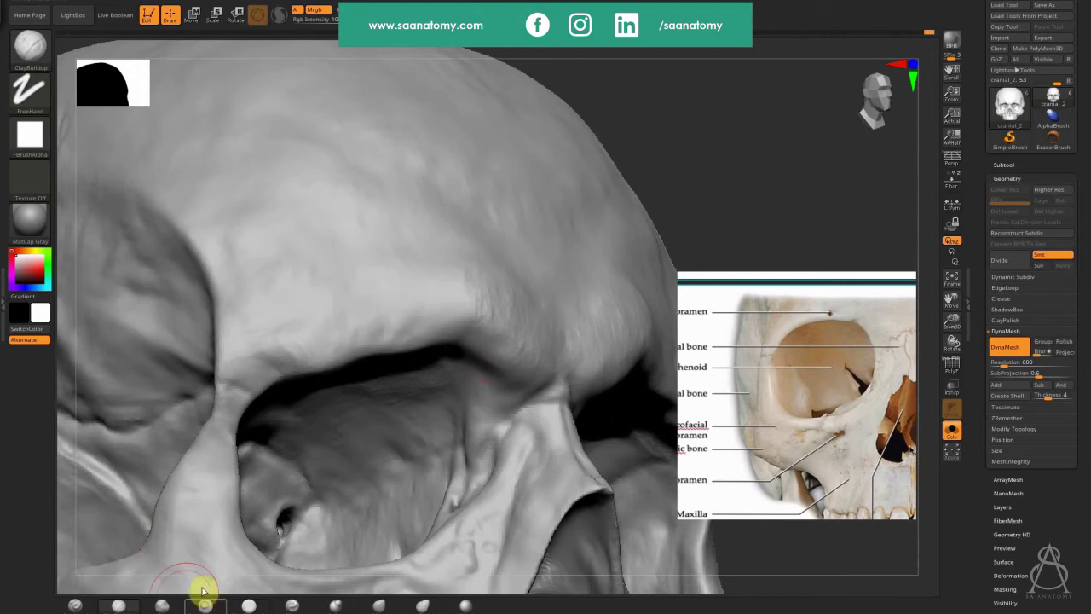
# Step: Carve creases along the upper inner rim of the orbits with the DamStandard brush and smooth them into the inner wall
pyautogui.click(204, 601)
pyautogui.moveTo(454, 349); pyautogui.dragTo(479, 304)
pyautogui.moveTo(484, 341); pyautogui.dragTo(509, 304)
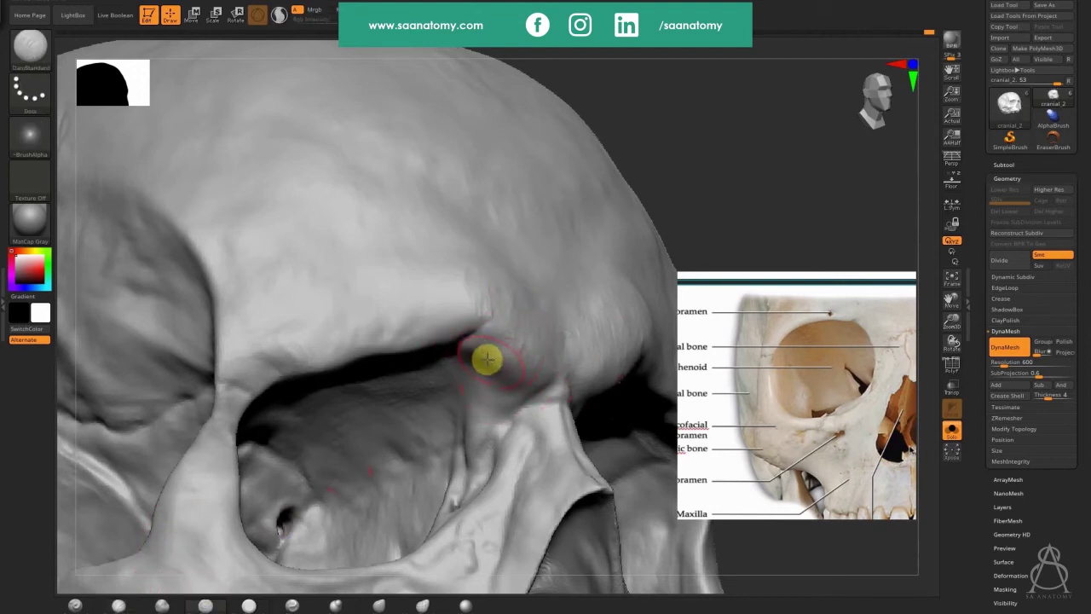
pyautogui.moveTo(464, 358); pyautogui.dragTo(497, 418)
pyautogui.moveTo(472, 355); pyautogui.dragTo(489, 433)
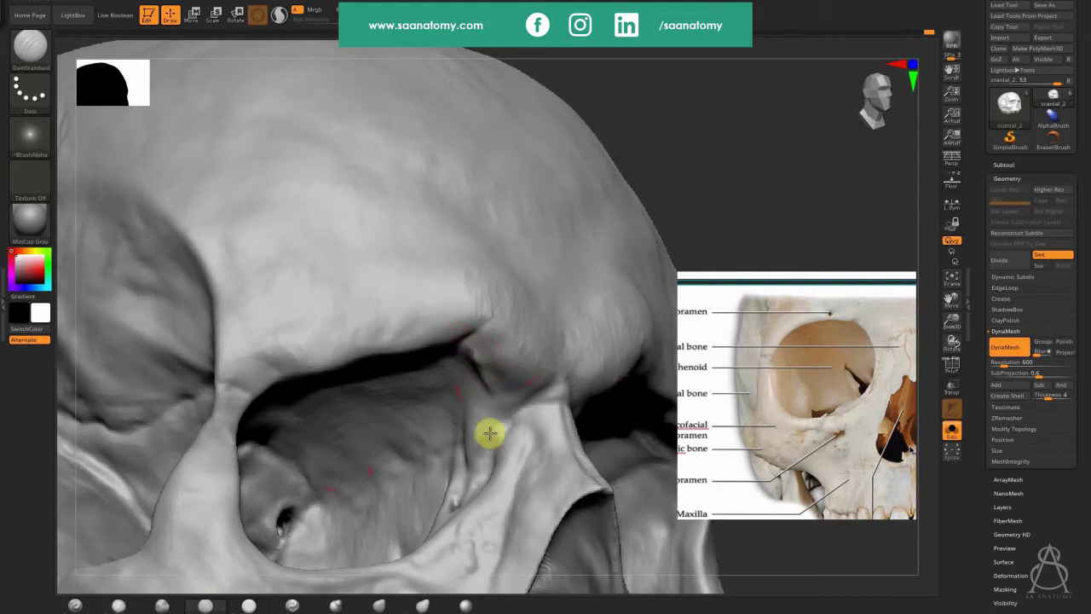
pyautogui.moveTo(480, 358)
pyautogui.keyDown('shift'); pyautogui.mouseDown()
pyautogui.moveTo(478, 394)
pyautogui.moveTo(518, 403)
pyautogui.moveTo(477, 373)
pyautogui.moveTo(487, 441)
pyautogui.moveTo(485, 390)
pyautogui.moveTo(482, 400)
pyautogui.moveTo(526, 371)
pyautogui.mouseUp(); pyautogui.keyUp('shift')
pyautogui.keyDown('shift'); pyautogui.moveTo(492, 415); pyautogui.dragTo(517, 400); pyautogui.keyUp('shift')
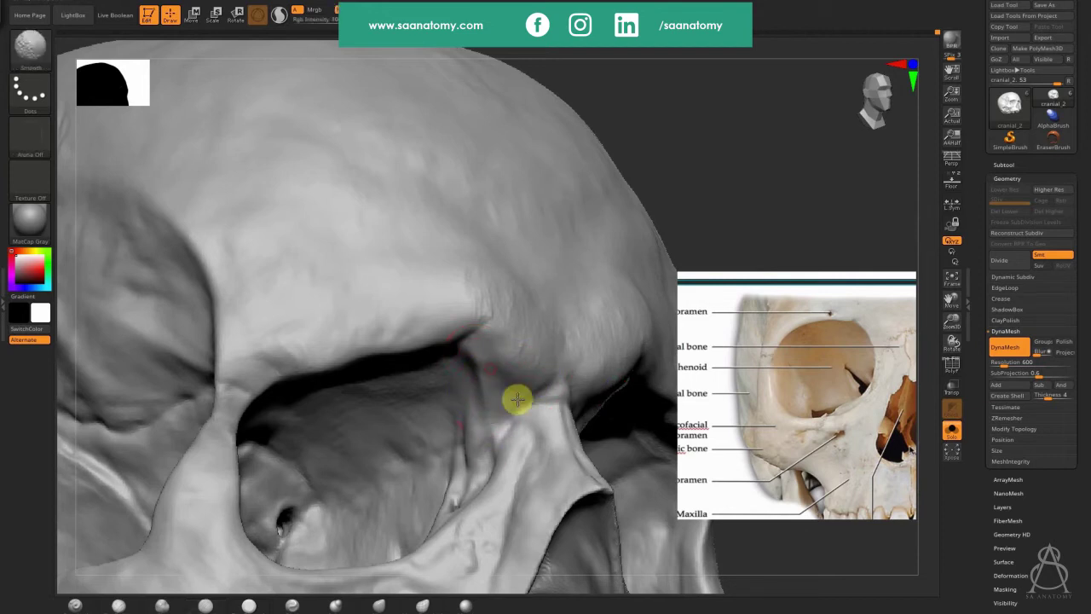
# Step: Carve a small supraorbital foramen above the orbital rim with a reduced ClayBuildup brush, and refine the rim's inner corner
pyautogui.click(119, 605)
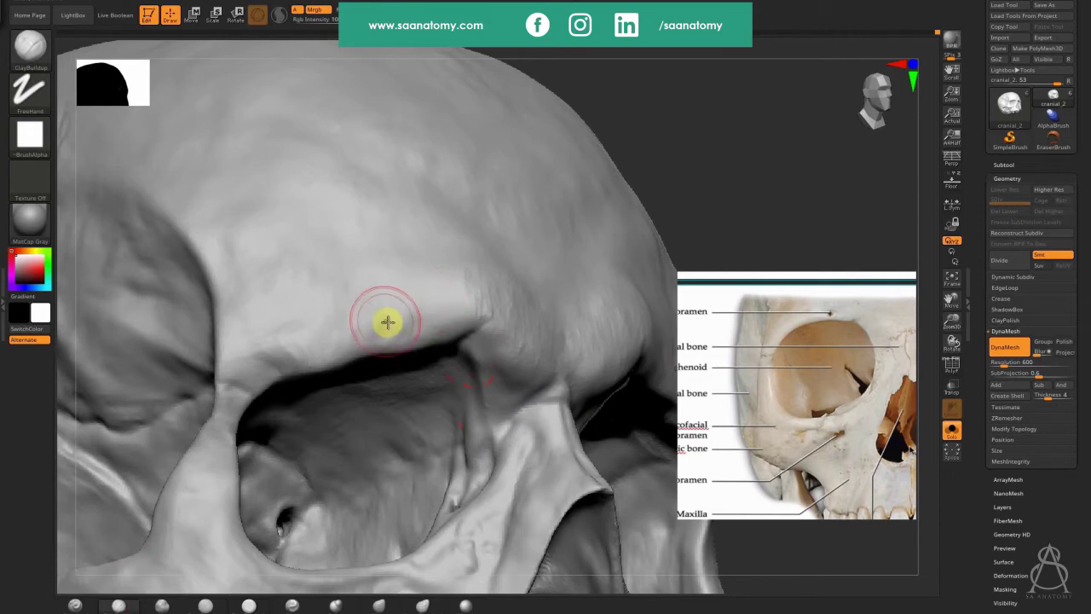
pyautogui.press('s')
pyautogui.moveTo(384, 328); pyautogui.dragTo(380, 330)
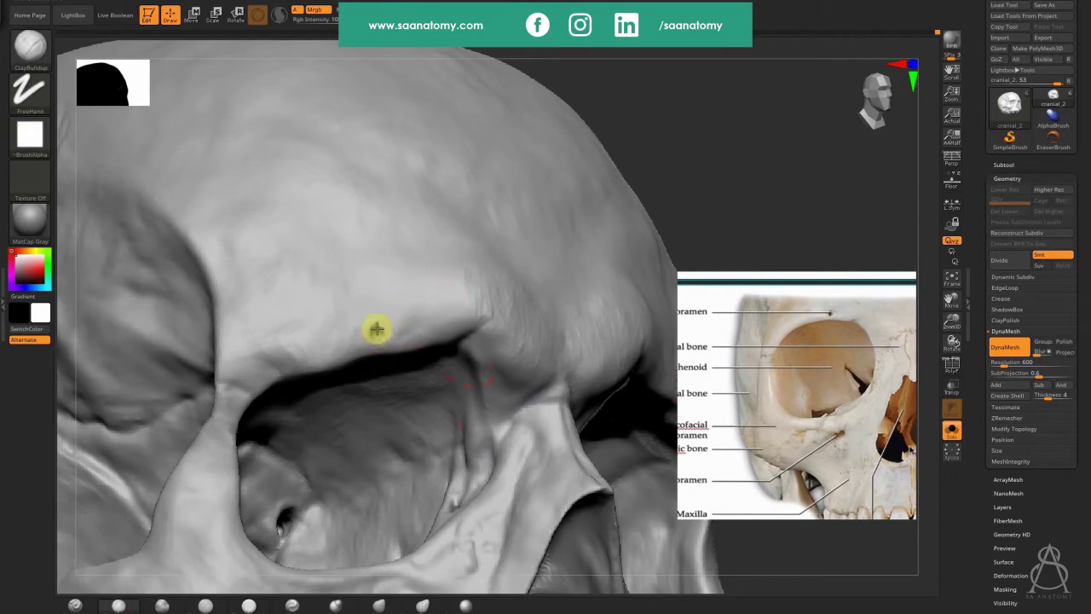
pyautogui.moveTo(403, 284); pyautogui.dragTo(440, 364, button='right')
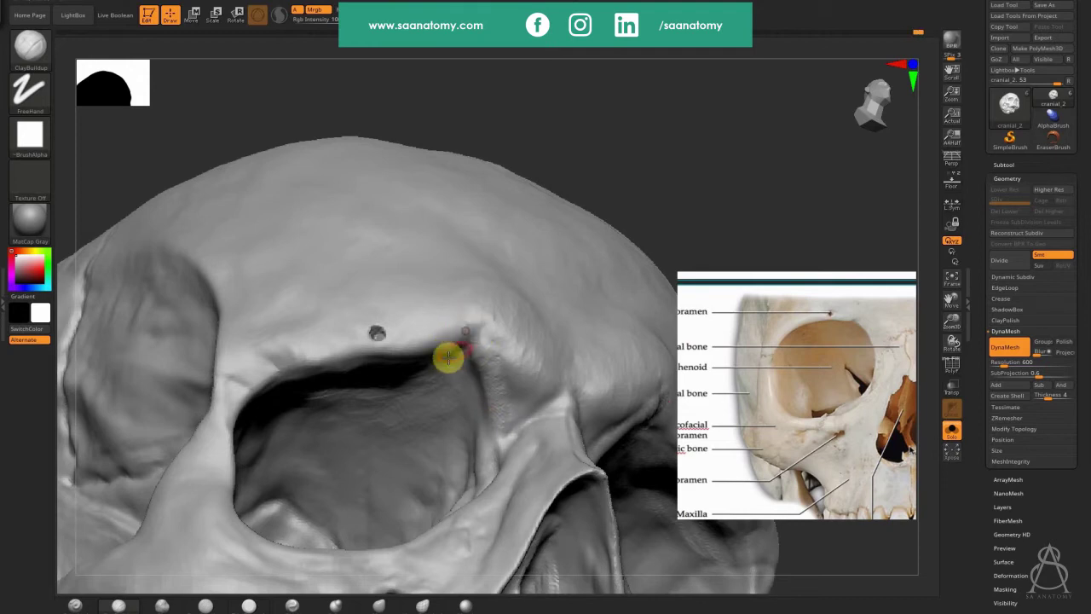
pyautogui.press('shift')
pyautogui.moveTo(376, 383); pyautogui.dragTo(382, 323, button='right')
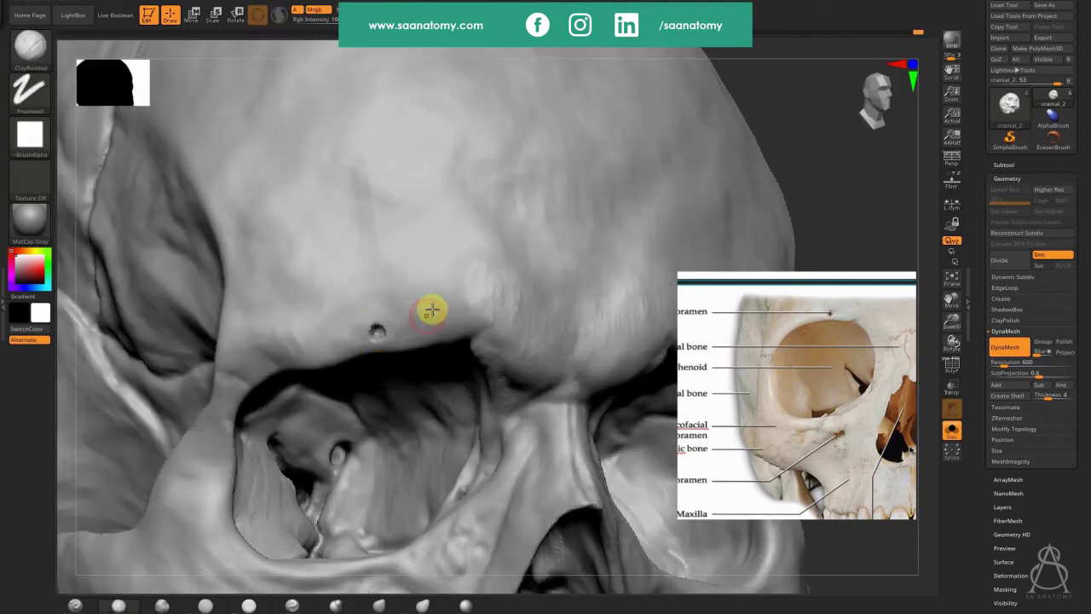
# Step: Rework the supraorbital foramen into a small, clean hole using a very small ClayBuildup brush
pyautogui.press('ctrl')
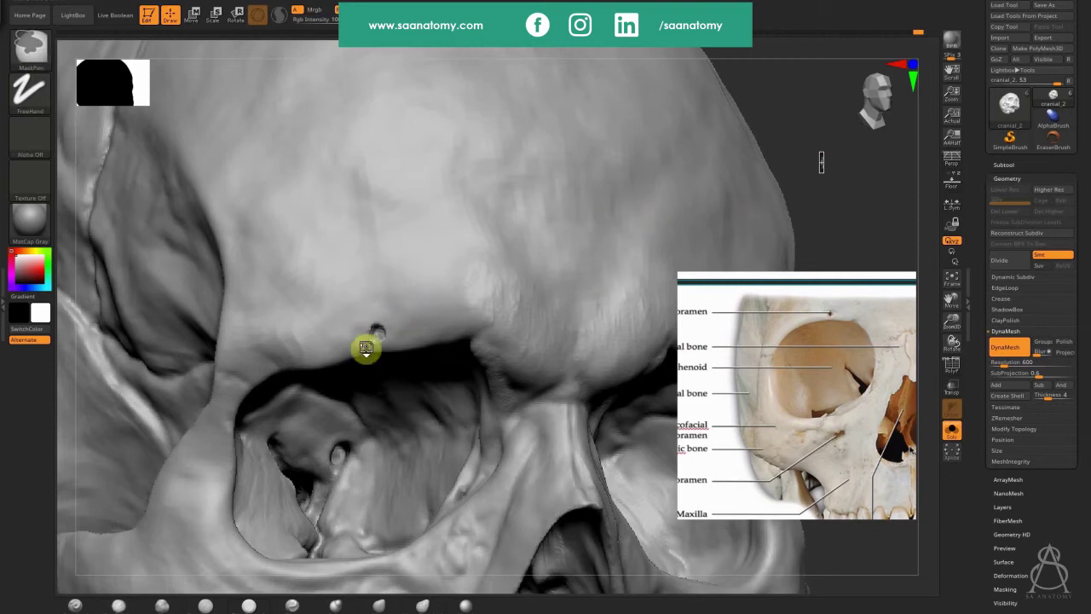
pyautogui.press('ctrl')
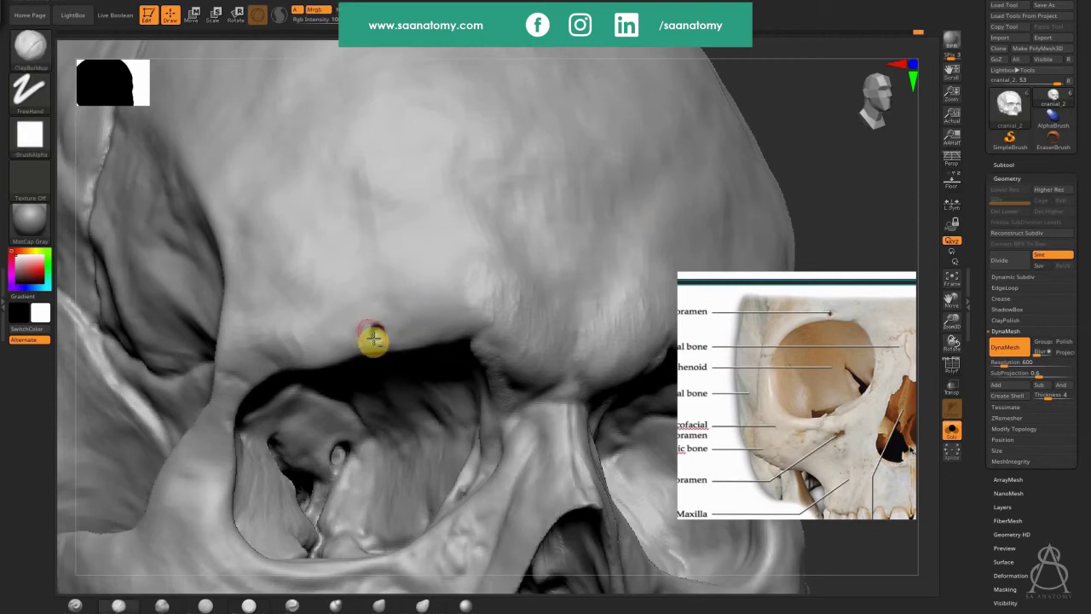
pyautogui.moveTo(379, 353); pyautogui.dragTo(380, 364, button='right')
pyautogui.keyDown('ctrl'); pyautogui.moveTo(617, 226); pyautogui.dragTo(596, 230, button='right'); pyautogui.keyUp('ctrl')
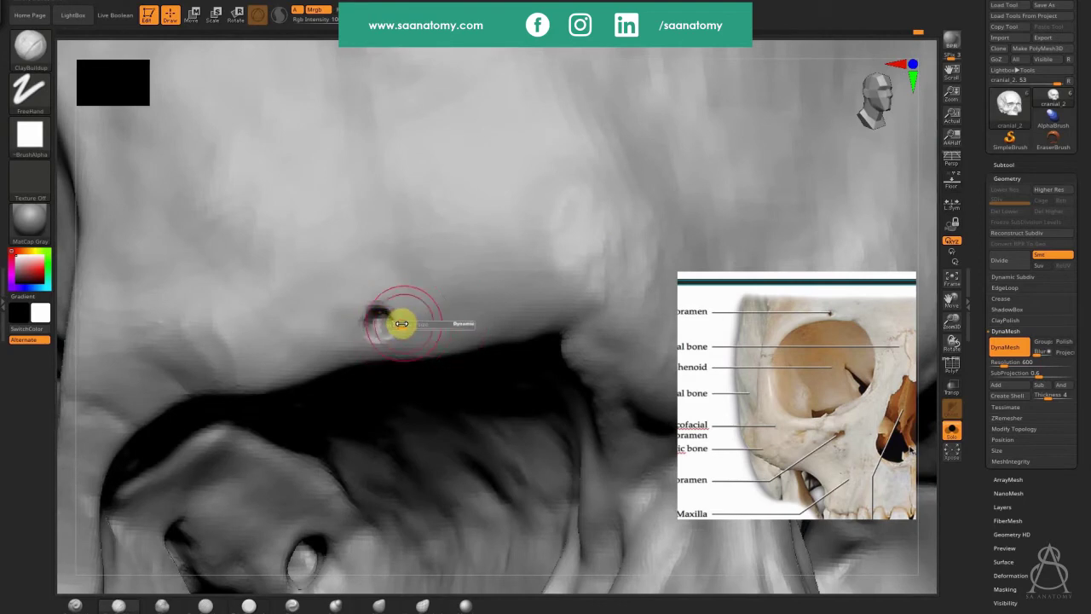
pyautogui.press('s')
pyautogui.moveTo(410, 324); pyautogui.dragTo(384, 327)
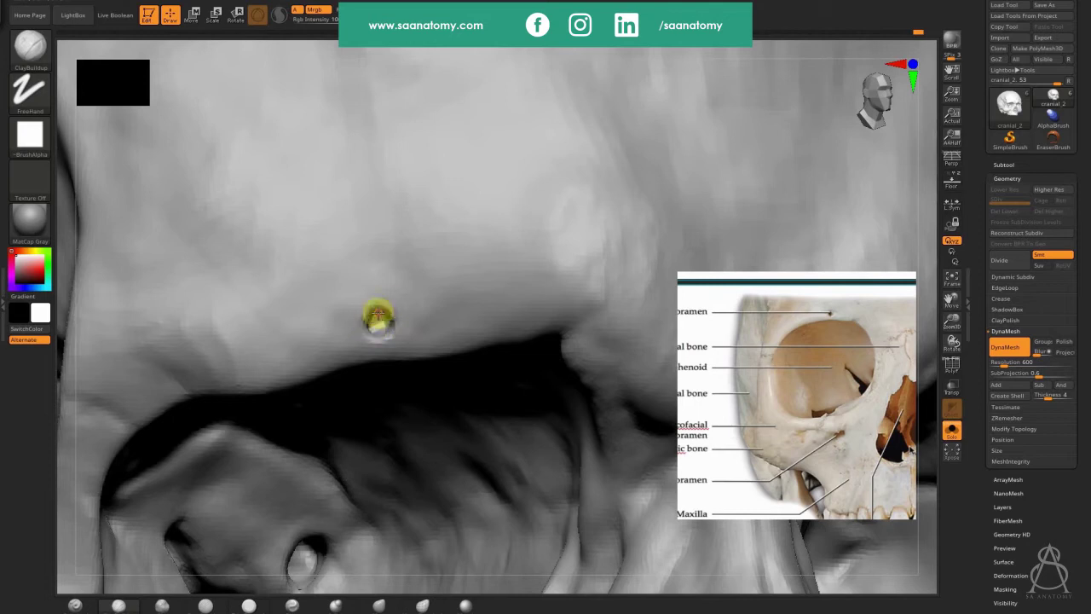
pyautogui.click(482, 335)
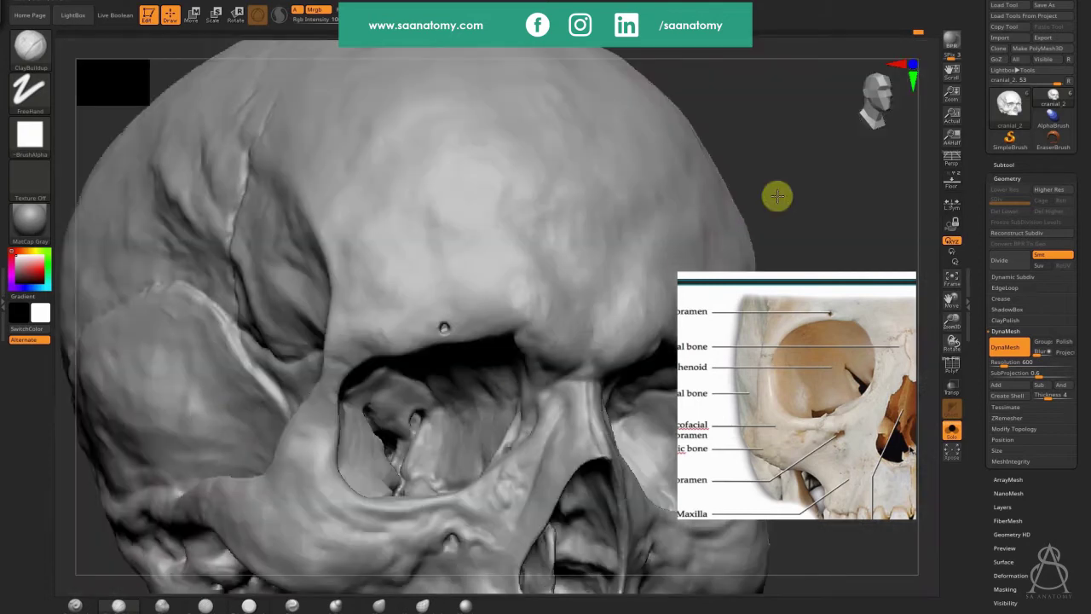
pyautogui.press('ctrl')
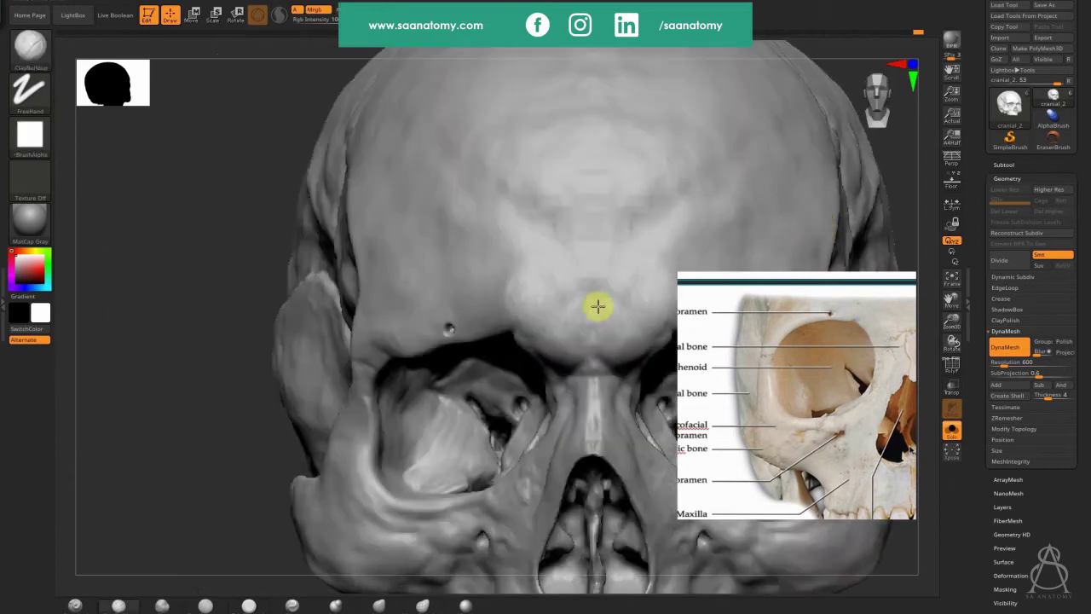
pyautogui.press('ctrl')
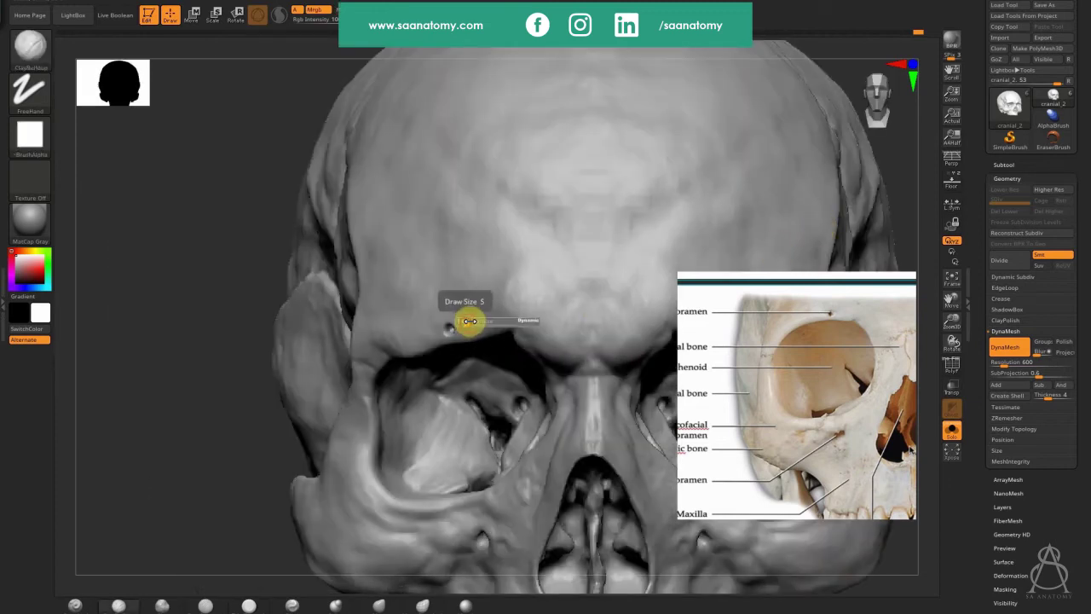
# Step: Adjust the upper orbital rim and the area around the supraorbital foramen with the Move Topological brush
pyautogui.click(423, 605)
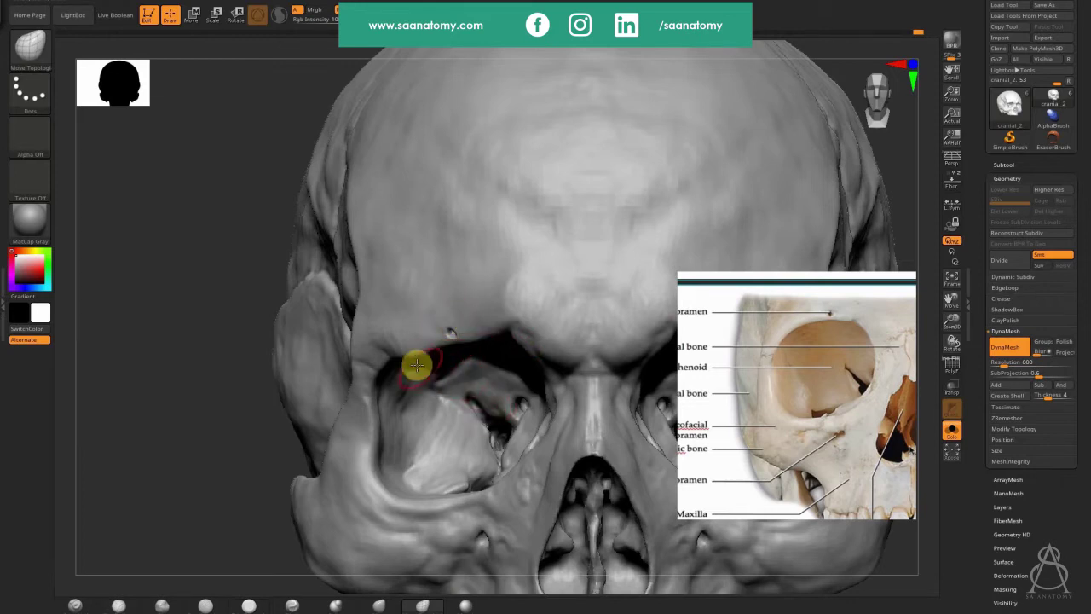
pyautogui.press('s')
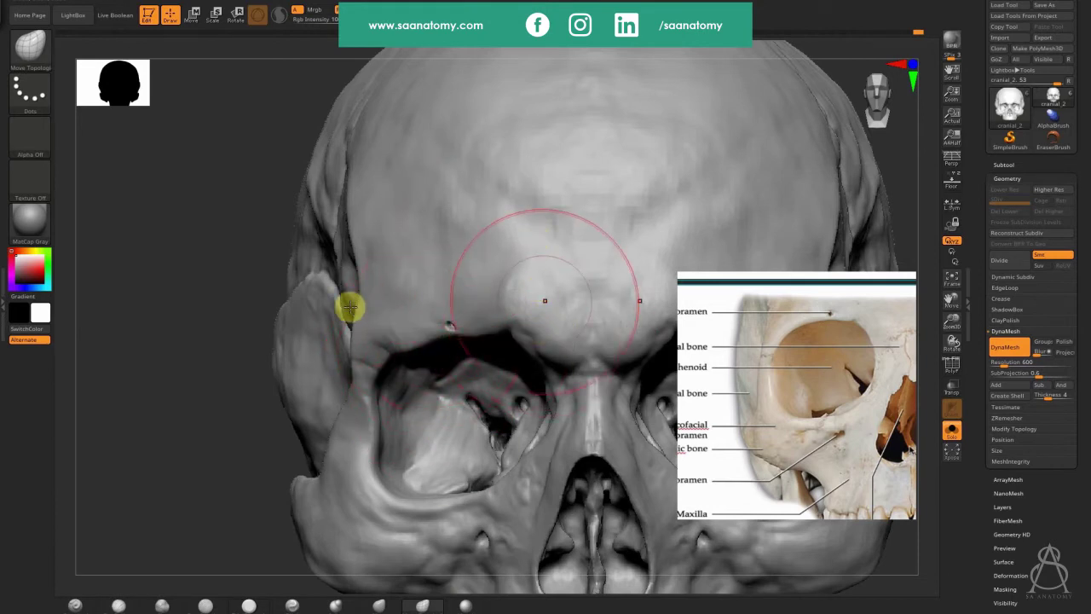
pyautogui.keyDown('alt'); pyautogui.moveTo(349, 307); pyautogui.dragTo(376, 548, button='right'); pyautogui.keyUp('alt')
pyautogui.keyDown('alt'); pyautogui.moveTo(371, 489); pyautogui.dragTo(318, 470, button='right'); pyautogui.keyUp('alt')
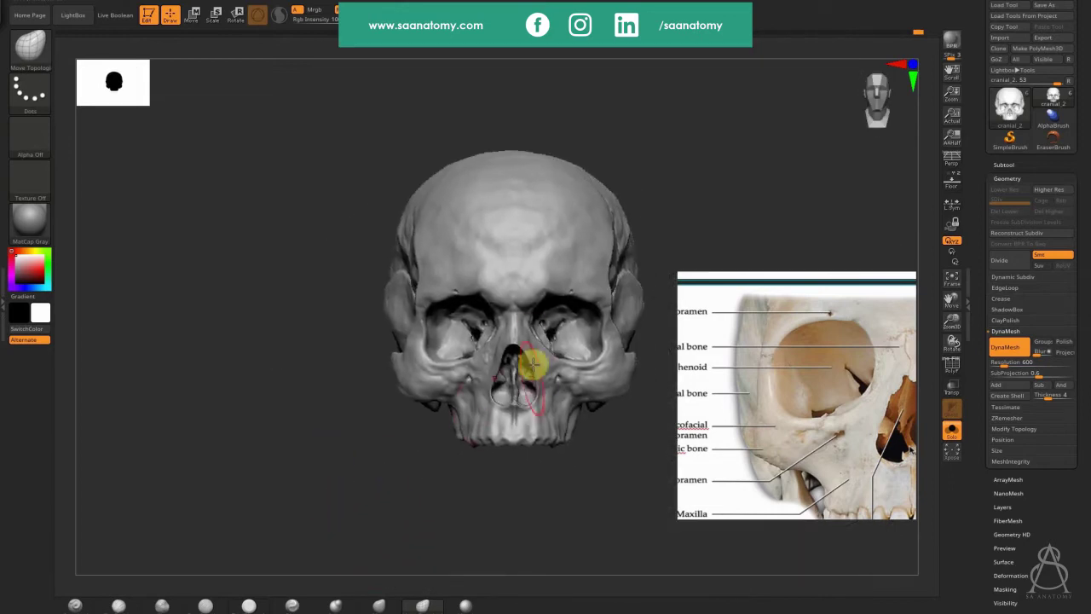
# Step: Build up and smooth the forehead with the ClayBuildup brush, and bring the reference photo to the nasal and orbital area
pyautogui.keyDown('shift'); pyautogui.moveTo(474, 231); pyautogui.dragTo(508, 200); pyautogui.keyUp('shift')
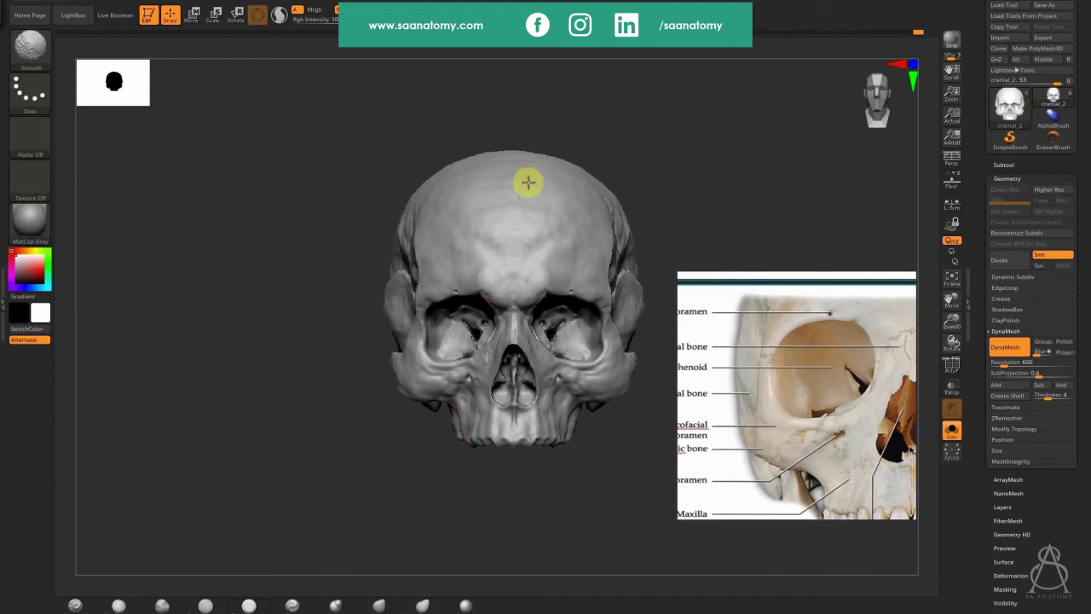
pyautogui.click(119, 605)
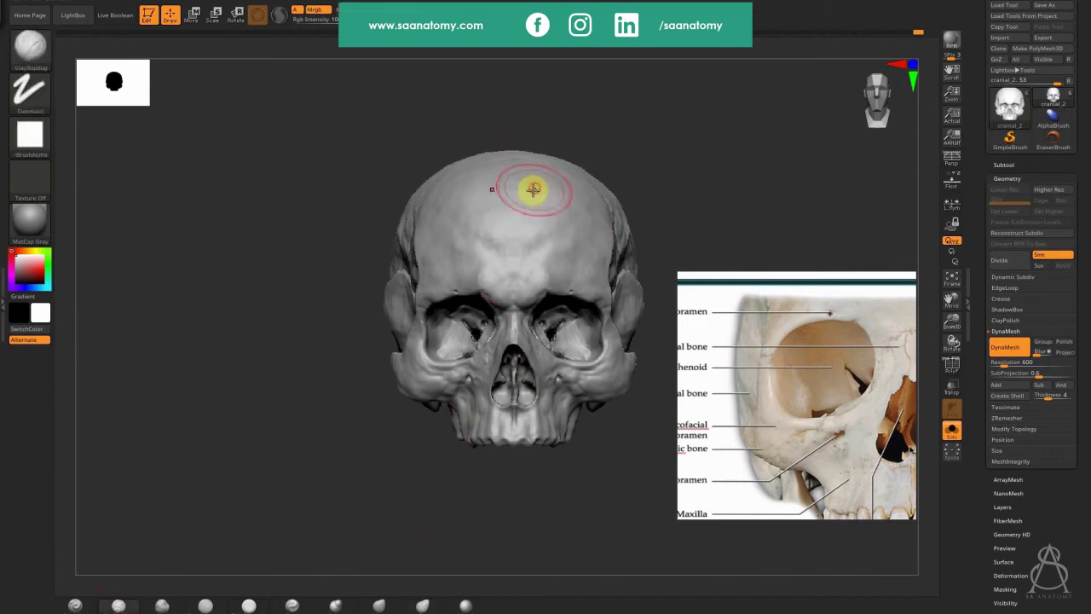
pyautogui.moveTo(549, 201)
pyautogui.mouseDown()
pyautogui.moveTo(577, 204)
pyautogui.moveTo(528, 196)
pyautogui.moveTo(537, 176)
pyautogui.moveTo(563, 218)
pyautogui.moveTo(543, 187)
pyautogui.mouseUp()
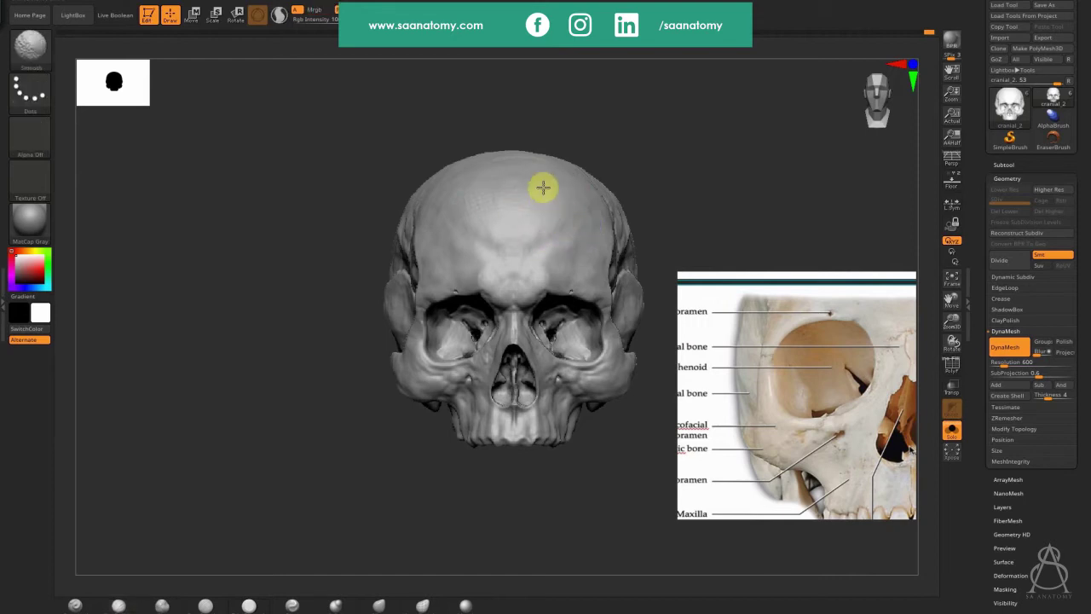
pyautogui.keyDown('shift'); pyautogui.moveTo(509, 235); pyautogui.dragTo(606, 224); pyautogui.keyUp('shift')
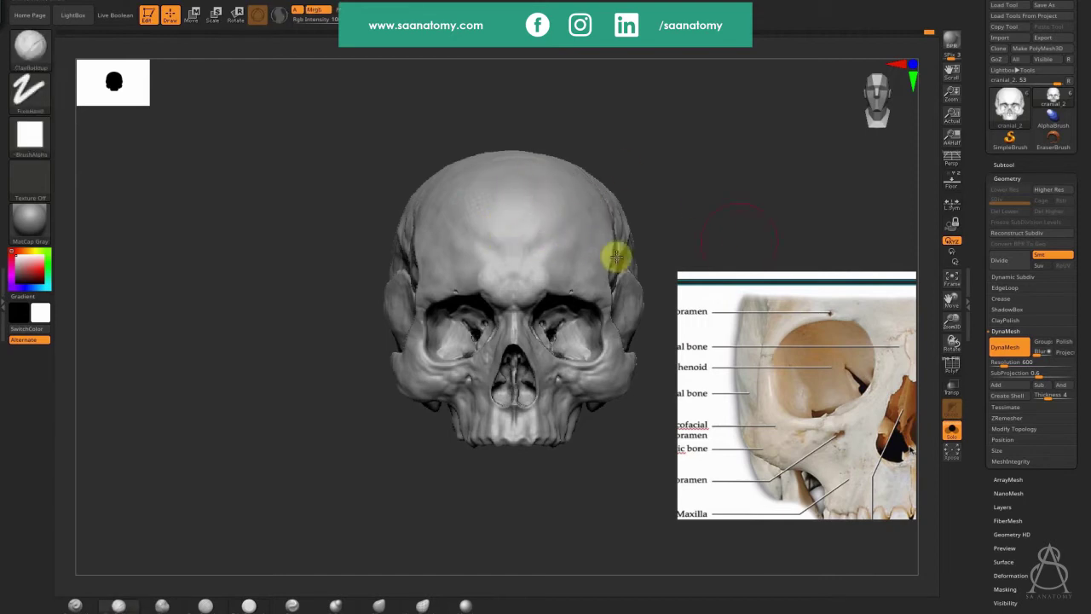
pyautogui.moveTo(872, 446); pyautogui.dragTo(753, 410, button='middle')
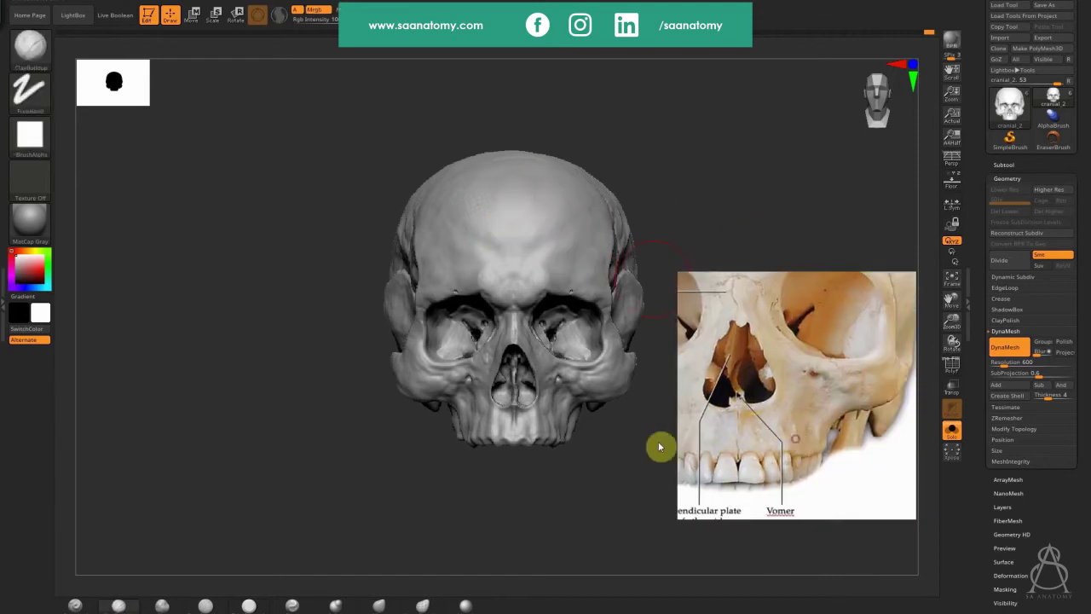
# Step: Try sculpting strokes across the upper side of the forehead from above, and undo them
pyautogui.moveTo(589, 475); pyautogui.dragTo(485, 178)
pyautogui.moveTo(592, 432)
pyautogui.mouseDown()
pyautogui.moveTo(475, 146)
pyautogui.moveTo(451, 144)
pyautogui.mouseUp()
pyautogui.moveTo(434, 187)
pyautogui.mouseDown()
pyautogui.moveTo(450, 174)
pyautogui.moveTo(440, 163)
pyautogui.mouseUp()
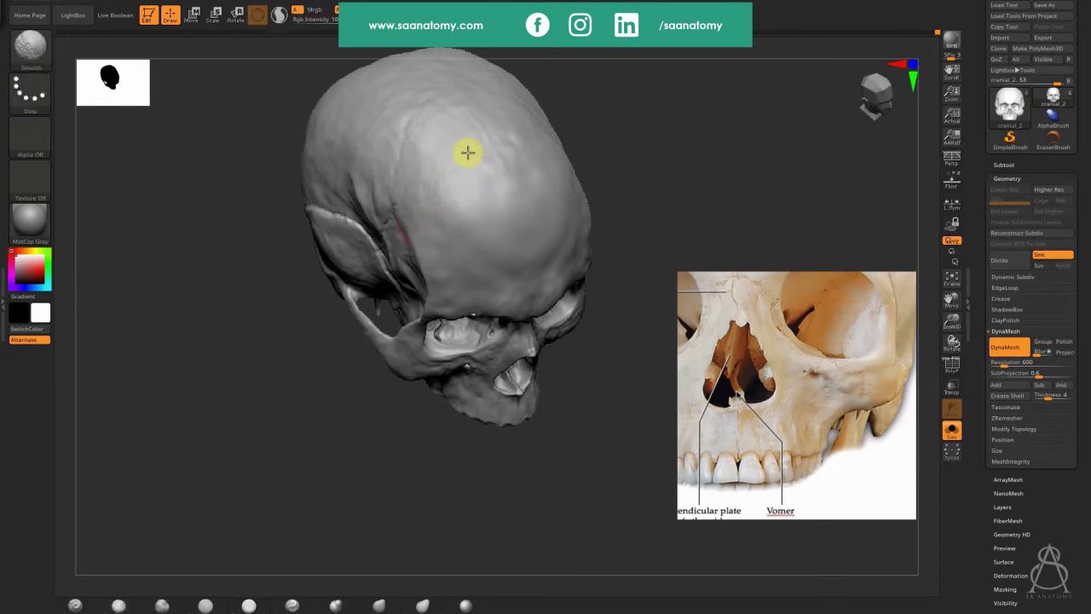
pyautogui.moveTo(532, 178)
pyautogui.keyDown('shift'); pyautogui.mouseDown()
pyautogui.moveTo(499, 142)
pyautogui.moveTo(523, 173)
pyautogui.mouseUp(); pyautogui.keyUp('shift')
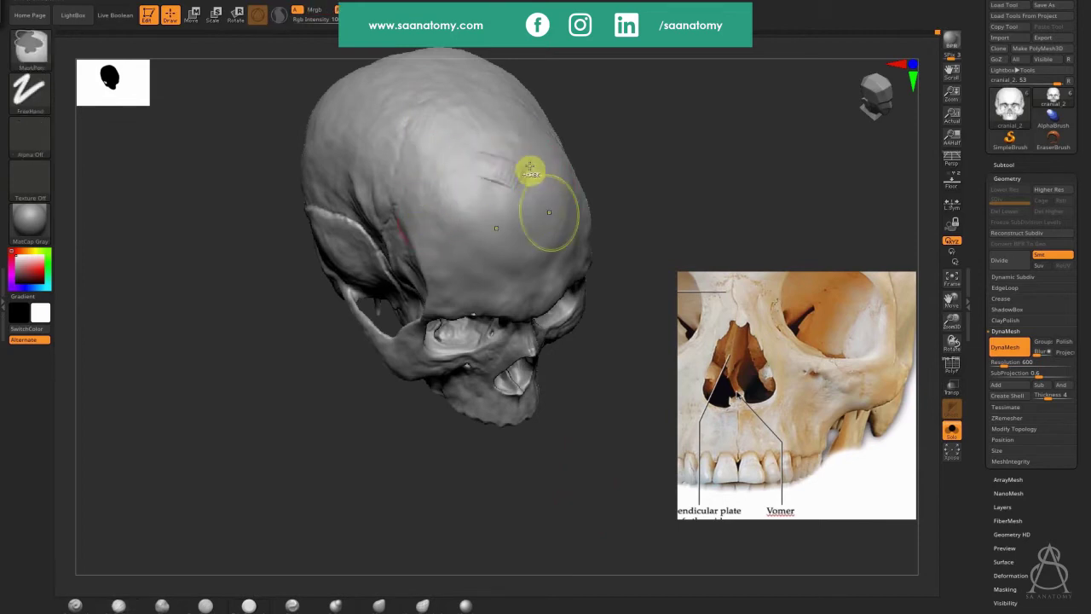
pyautogui.hotkey('ctrl', 'z')
pyautogui.hotkey('ctrl', 'z')
pyautogui.hotkey('ctrl', 'z')
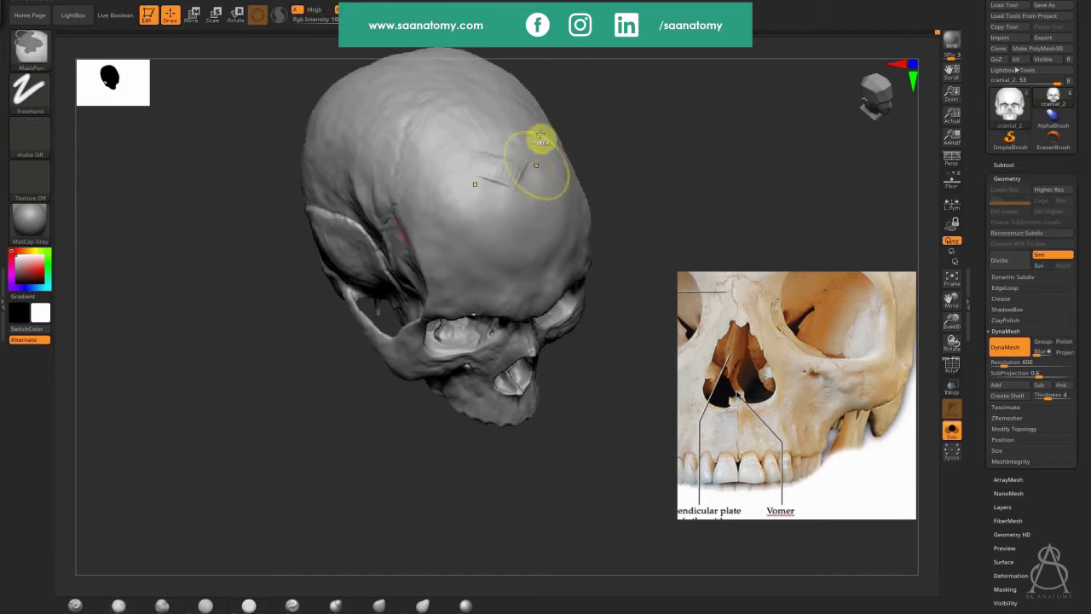
pyautogui.hotkey('ctrl', 'z')
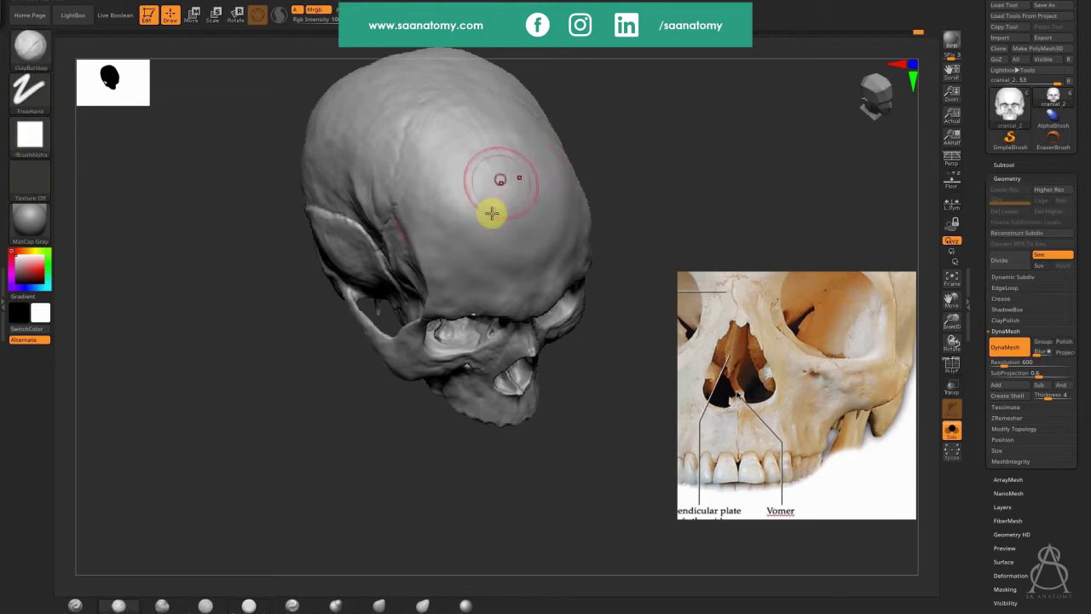
# Step: Build up and smooth the frontal bone down to the brow with ClayBuildup, checking the form from the side
pyautogui.press('shift')
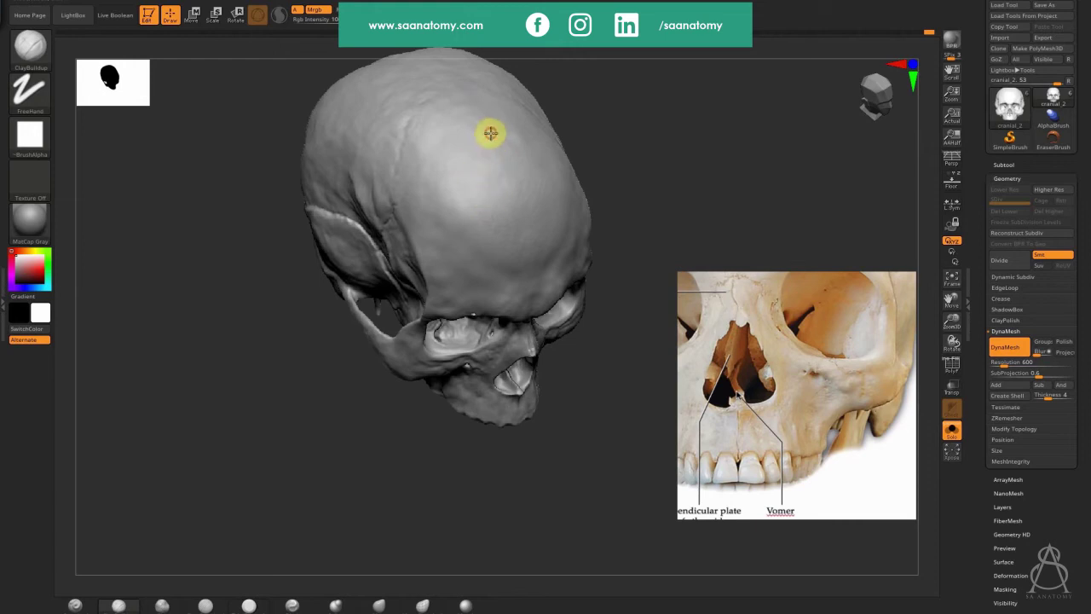
pyautogui.press('shift')
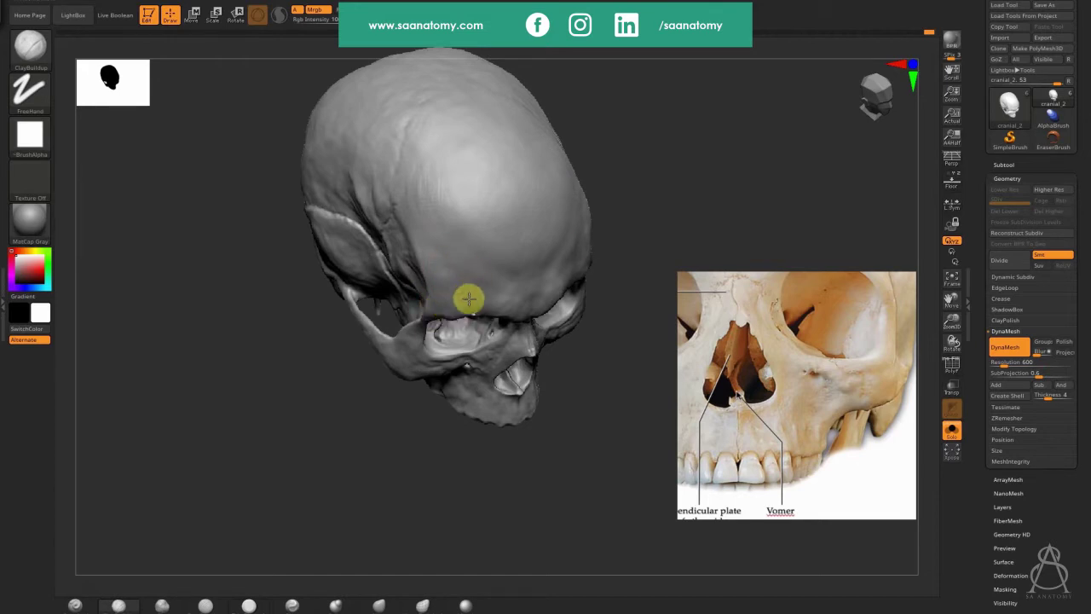
pyautogui.click(443, 262)
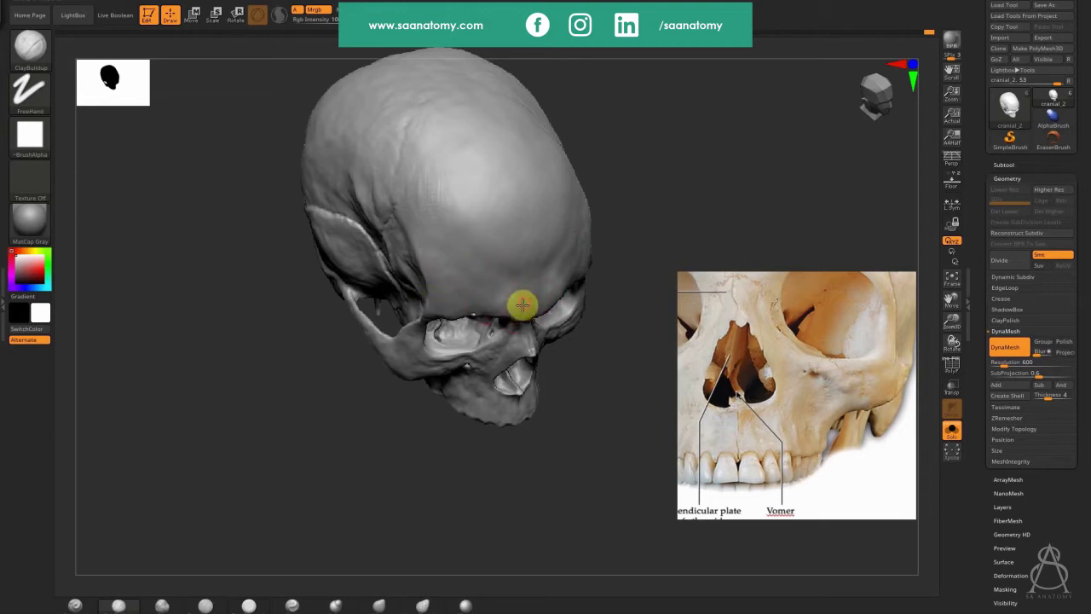
pyautogui.press('shift')
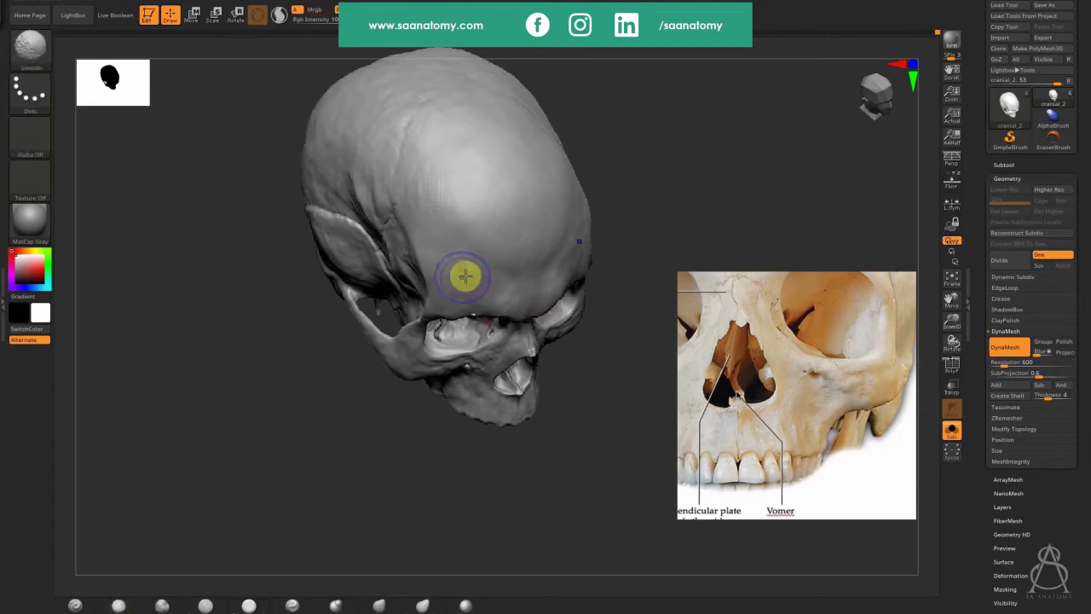
pyautogui.moveTo(754, 145)
pyautogui.mouseDown()
pyautogui.moveTo(774, 221)
pyautogui.moveTo(595, 273)
pyautogui.mouseUp()
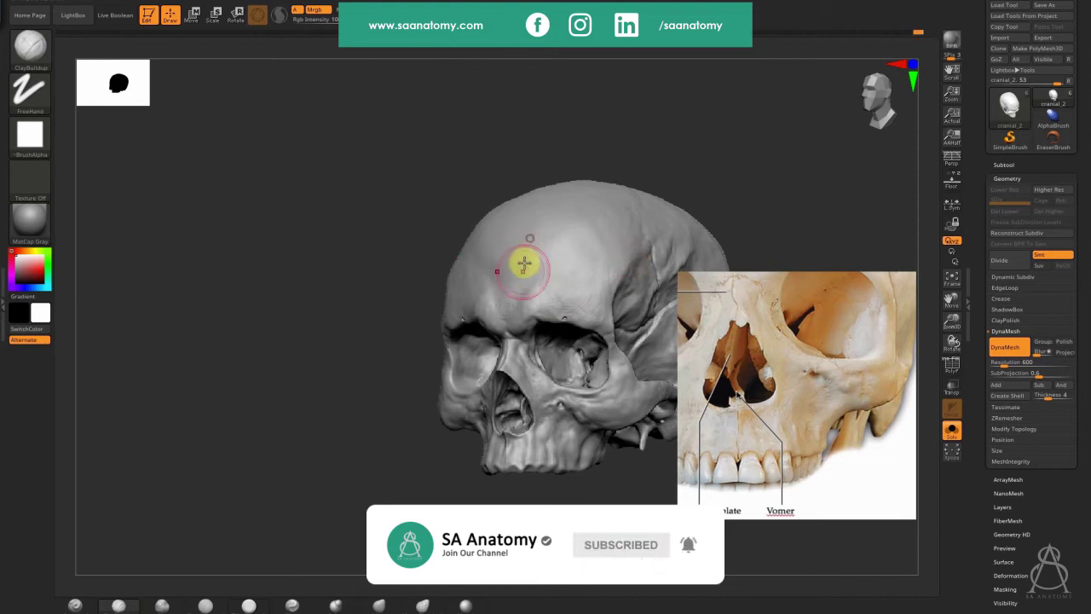
pyautogui.moveTo(417, 281); pyautogui.dragTo(316, 372)
pyautogui.keyDown('alt'); pyautogui.moveTo(346, 458); pyautogui.dragTo(261, 384); pyautogui.keyUp('alt')
pyautogui.moveTo(366, 483); pyautogui.dragTo(412, 494)
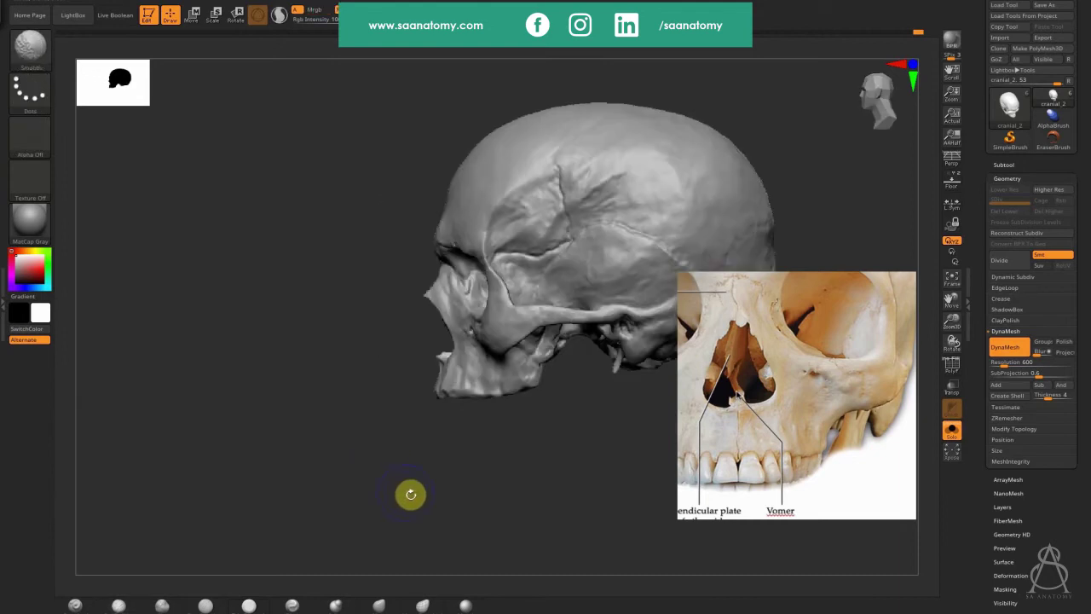
# Step: Build up the temporal bone surface on the side of the skull with the ClayBuildup brush
pyautogui.moveTo(348, 463); pyautogui.dragTo(359, 470)
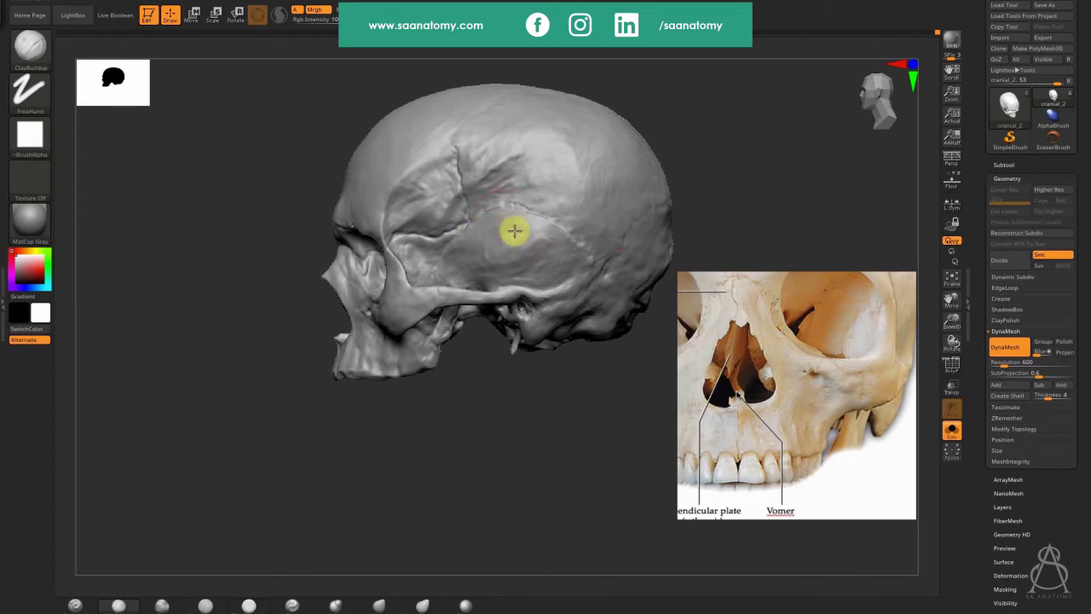
pyautogui.moveTo(501, 229); pyautogui.dragTo(530, 233)
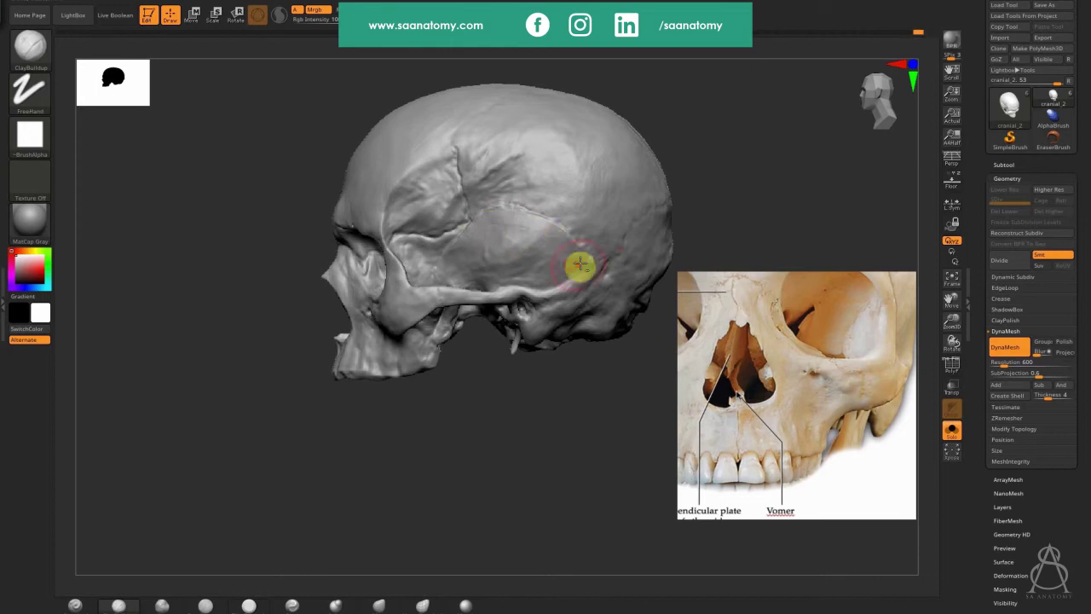
pyautogui.moveTo(775, 207)
pyautogui.mouseDown()
pyautogui.moveTo(784, 236)
pyautogui.moveTo(740, 222)
pyautogui.mouseUp()
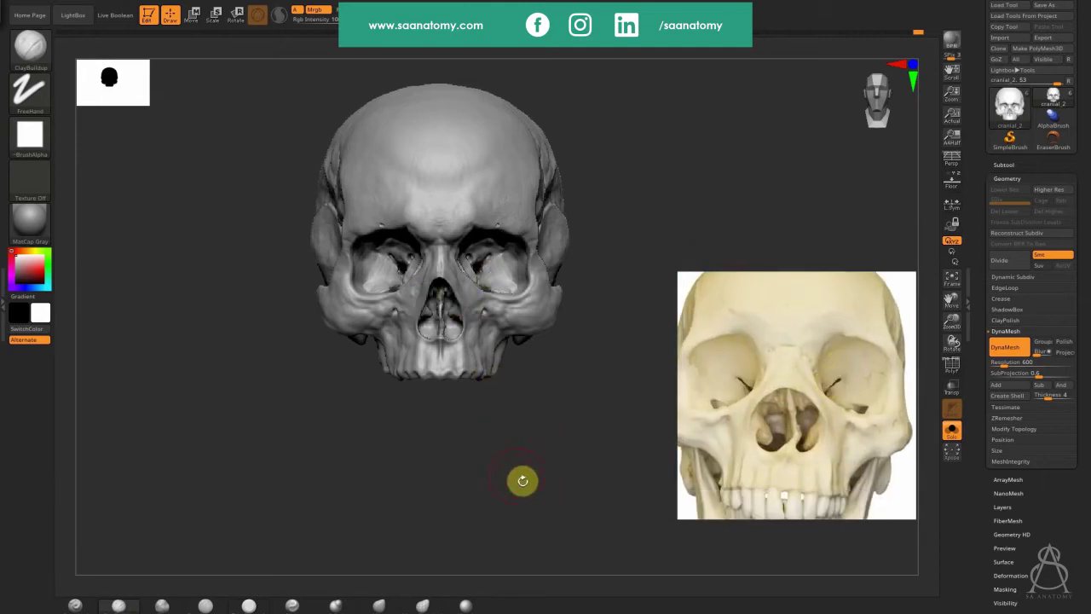
# Step: Sculpt the inner walls of the nasal cavity with ClayBuildup, comparing them with the frontal reference photo
pyautogui.moveTo(520, 445); pyautogui.dragTo(455, 319)
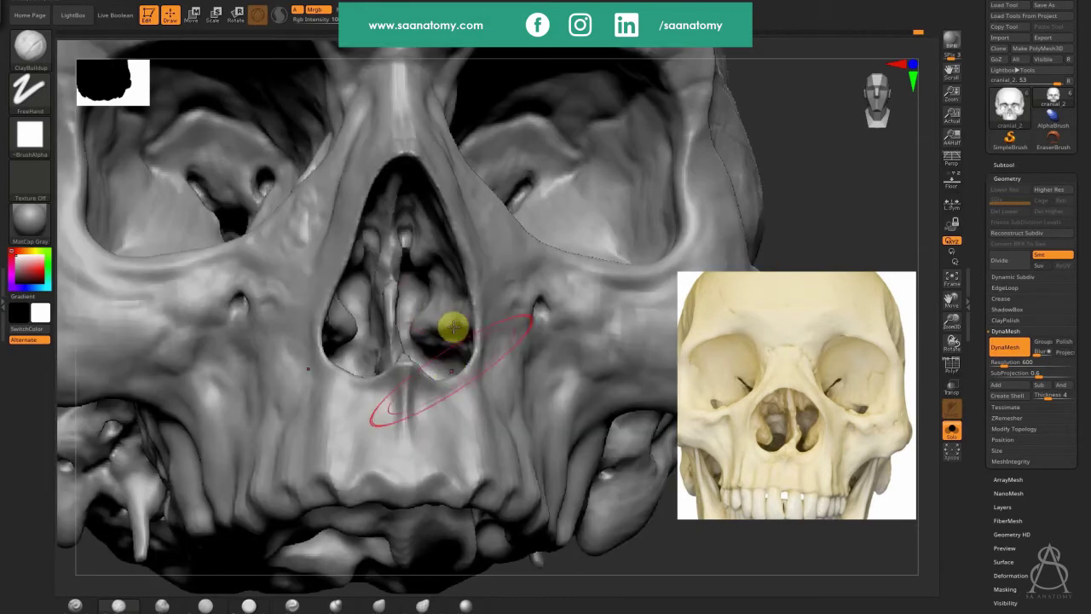
pyautogui.press('s')
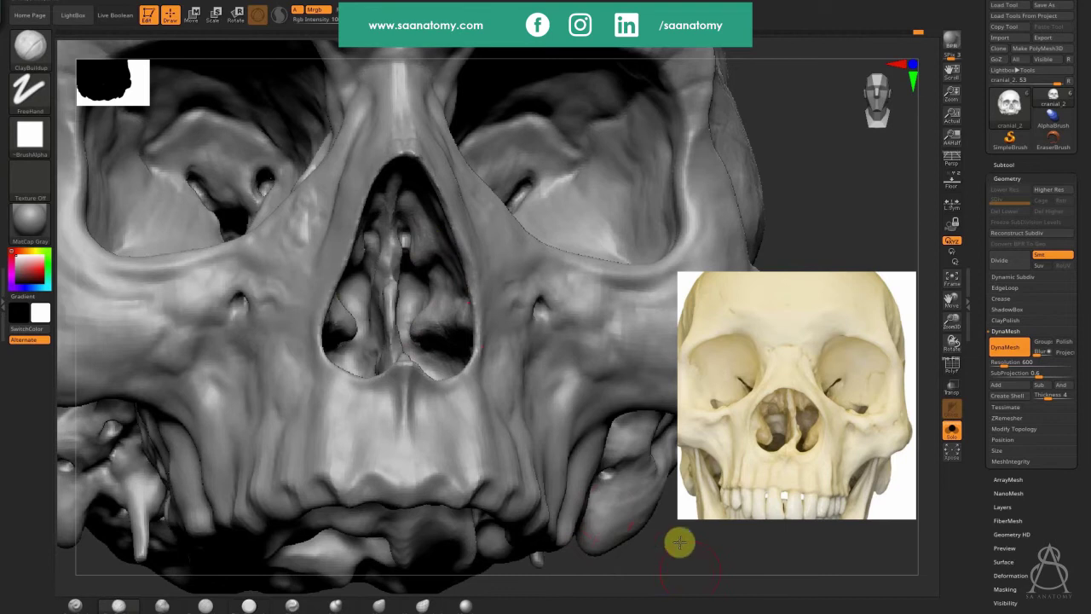
pyautogui.moveTo(543, 523)
pyautogui.keyDown('ctrl'); pyautogui.mouseDown(button='right')
pyautogui.moveTo(495, 460)
pyautogui.moveTo(536, 532)
pyautogui.mouseUp(button='right'); pyautogui.keyUp('ctrl')
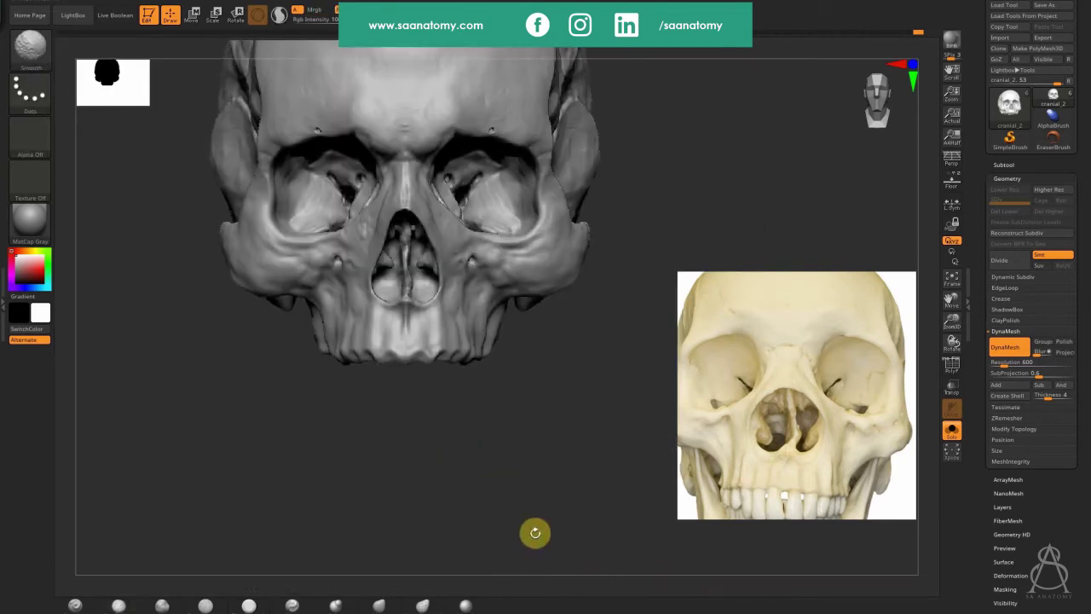
# Step: Save the project, overwriting the existing file
pyautogui.hotkey('ctrl', 's')
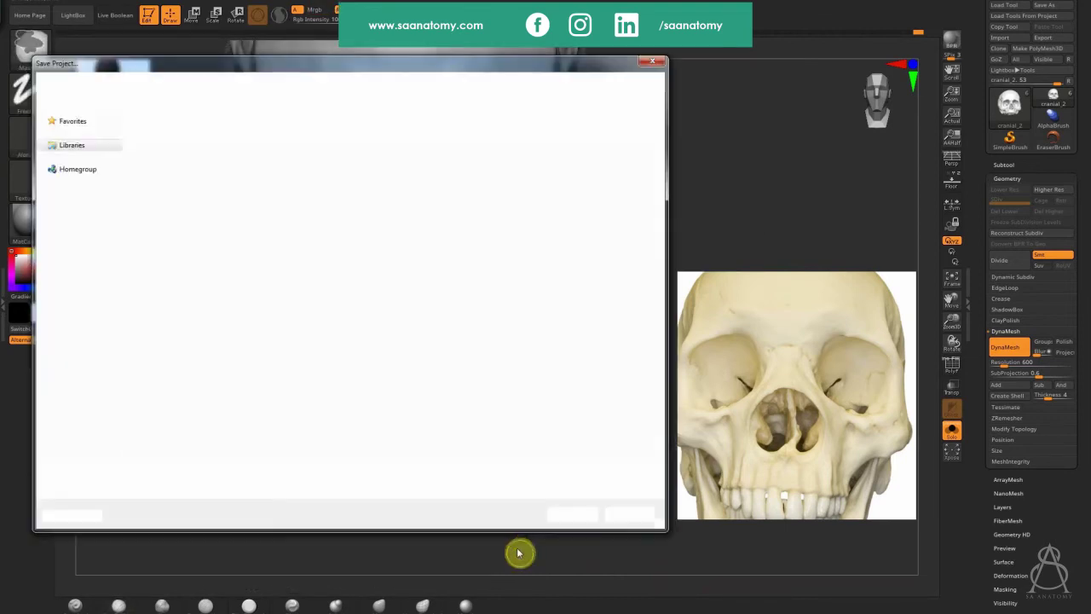
pyautogui.press('Return')
pyautogui.press('Left')
pyautogui.press('Return')
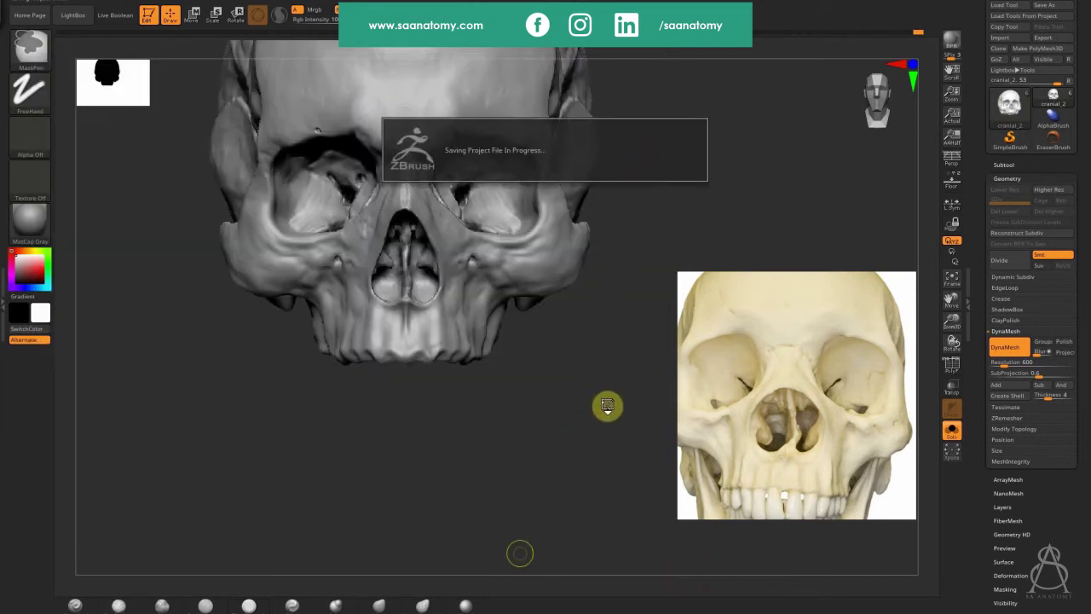
# Step: Build up the floor and inner wall of the eye socket with ClayBuildup, declining Dynamic Subdiv activation
pyautogui.moveTo(599, 414)
pyautogui.keyDown('alt'); pyautogui.mouseDown()
pyautogui.moveTo(590, 483)
pyautogui.moveTo(601, 498)
pyautogui.mouseUp(); pyautogui.keyUp('alt')
pyautogui.moveTo(855, 430); pyautogui.dragTo(590, 503)
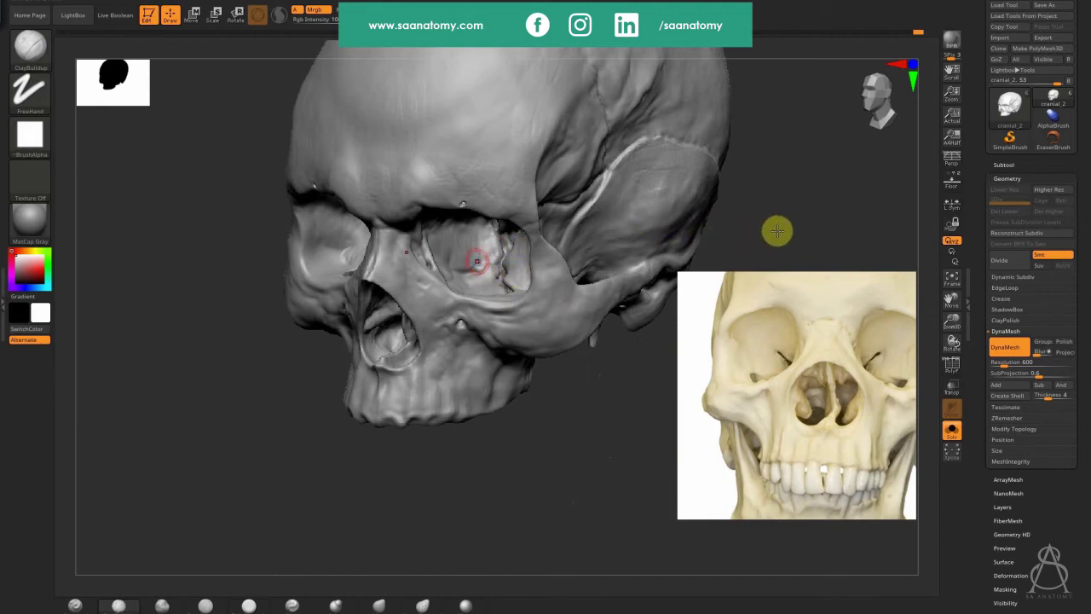
pyautogui.keyDown('ctrl'); pyautogui.moveTo(559, 268); pyautogui.dragTo(455, 321, button='right'); pyautogui.keyUp('ctrl')
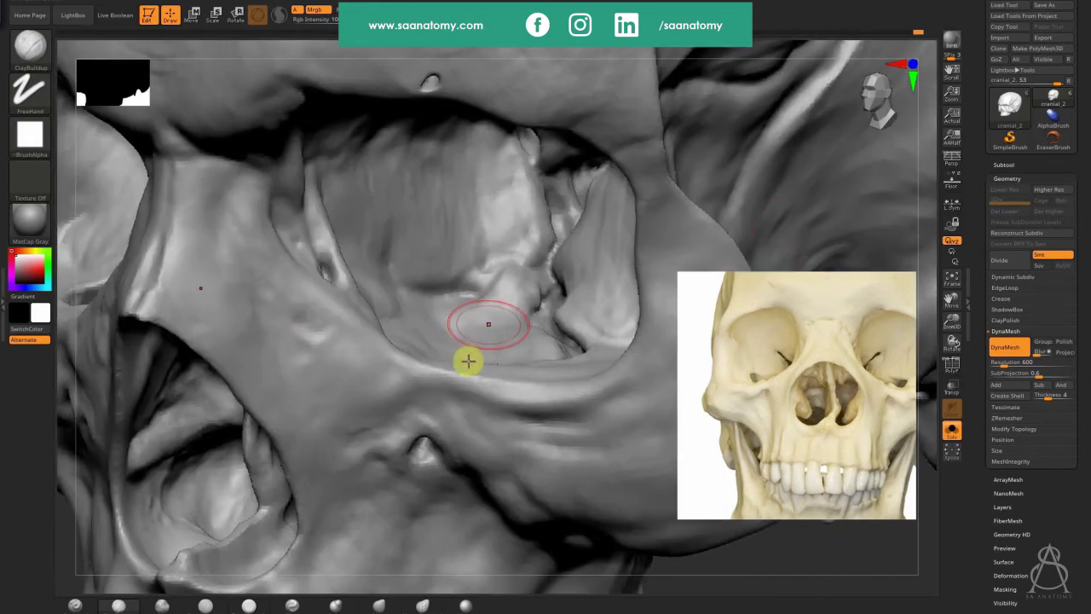
pyautogui.moveTo(468, 361); pyautogui.dragTo(483, 384, button='right')
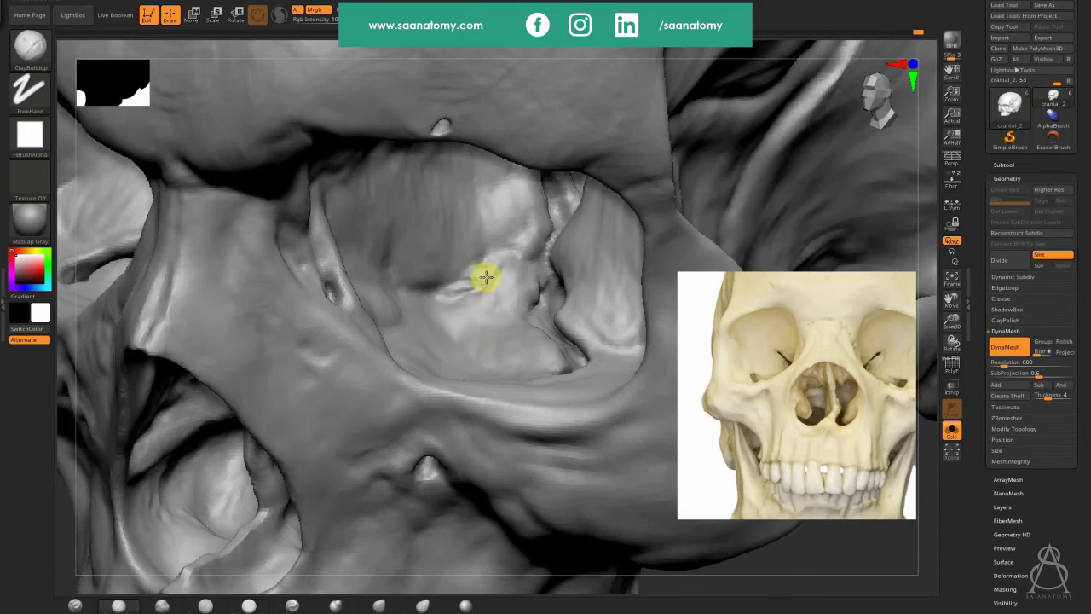
pyautogui.moveTo(485, 276); pyautogui.dragTo(434, 305)
pyautogui.moveTo(511, 290); pyautogui.dragTo(521, 321)
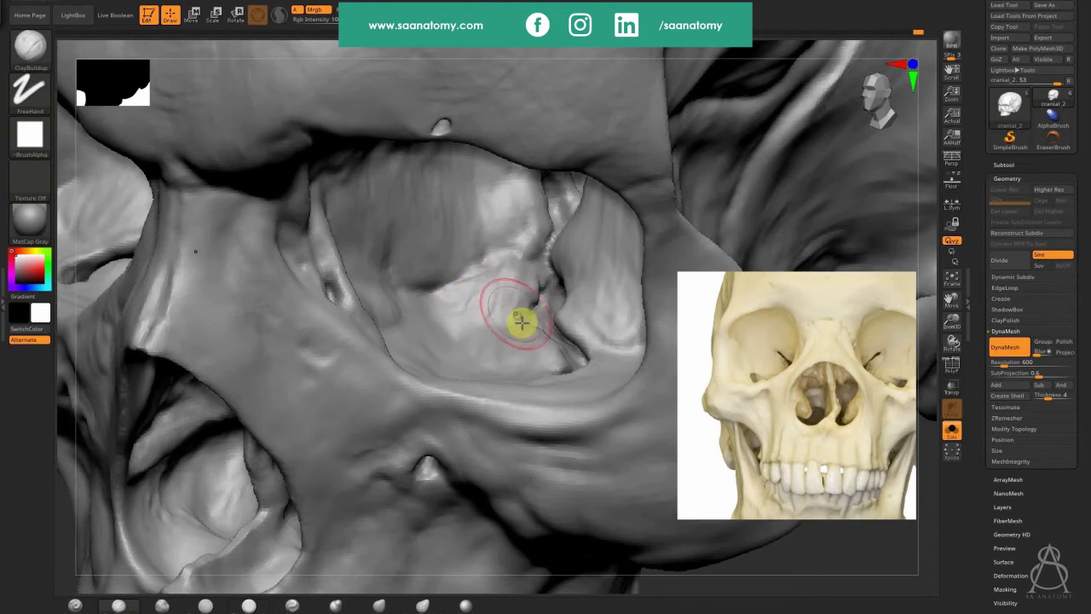
pyautogui.moveTo(511, 331); pyautogui.dragTo(528, 321, button='right')
pyautogui.press('d')
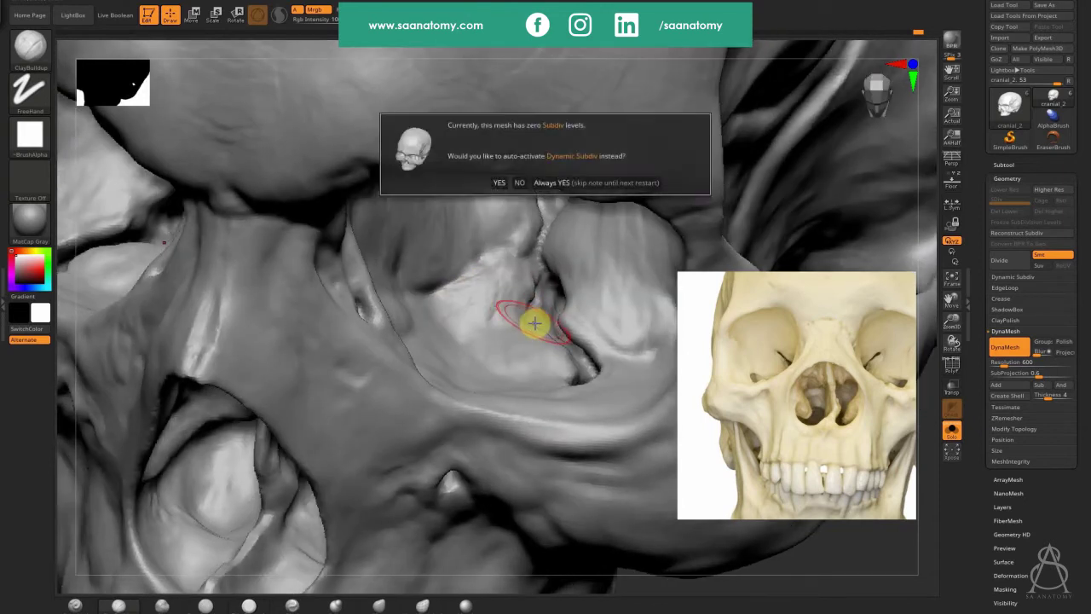
pyautogui.click(518, 182)
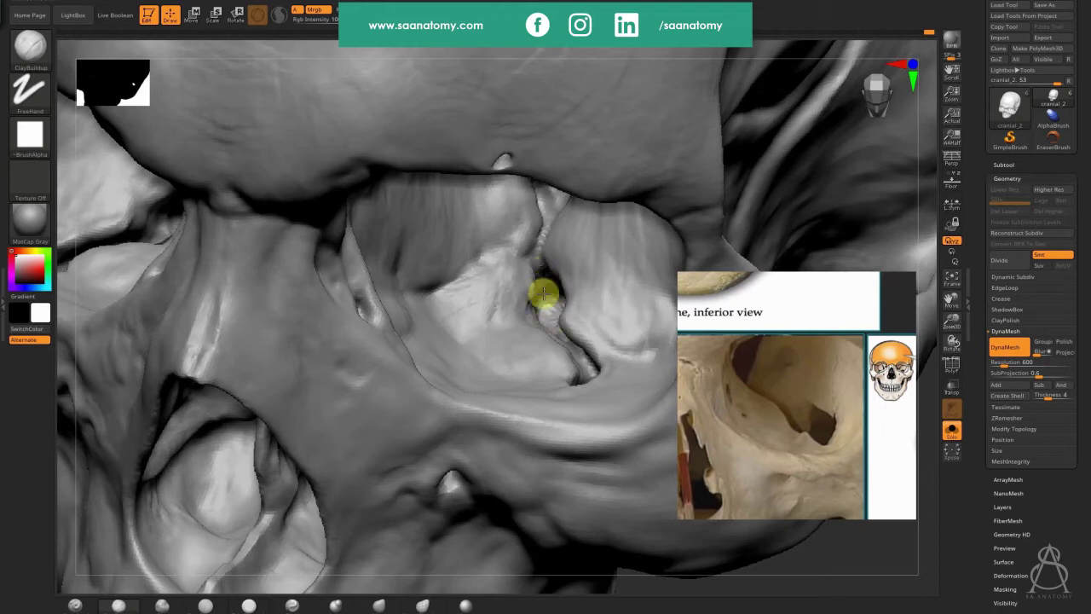
# Step: Sculpt the edge of the fissure deep inside the eye socket to match the close-up orbit reference photo
pyautogui.press('ctrl')
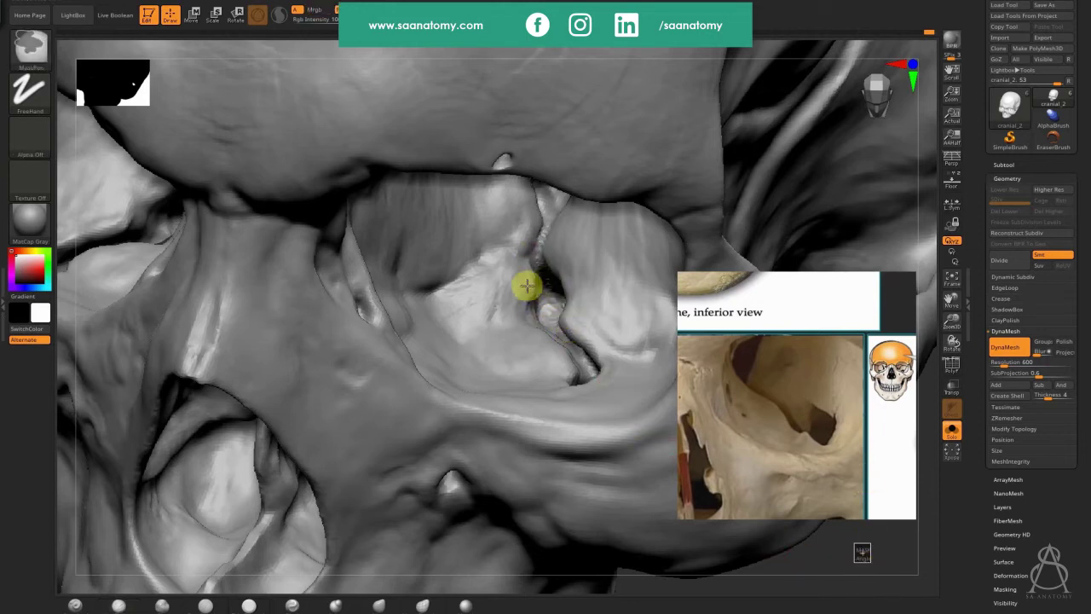
pyautogui.keyDown('ctrl'); pyautogui.click(534, 218); pyautogui.keyUp('ctrl')
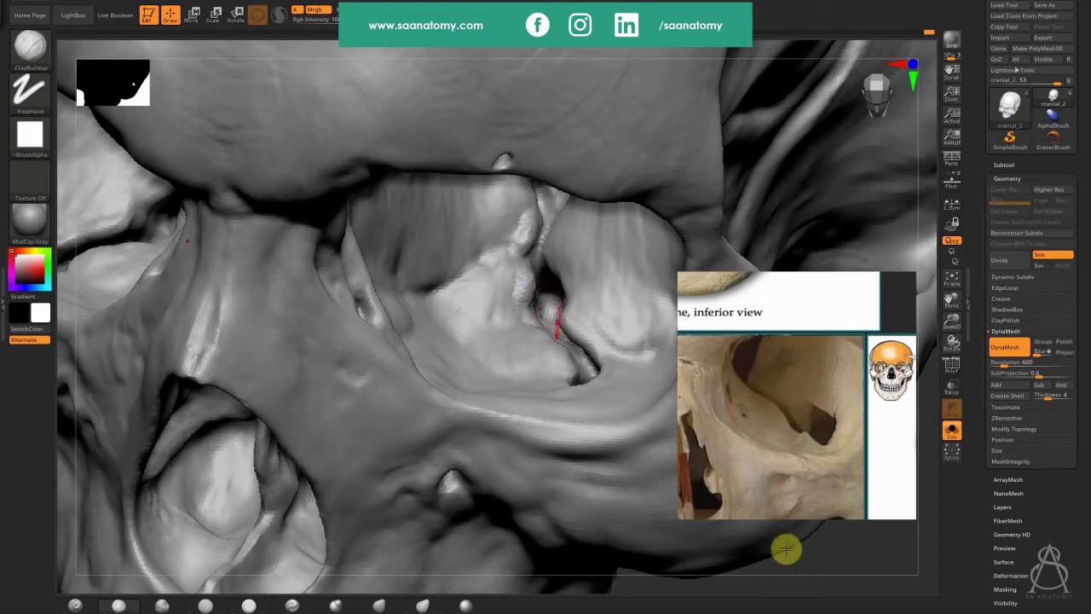
pyautogui.press('ctrl')
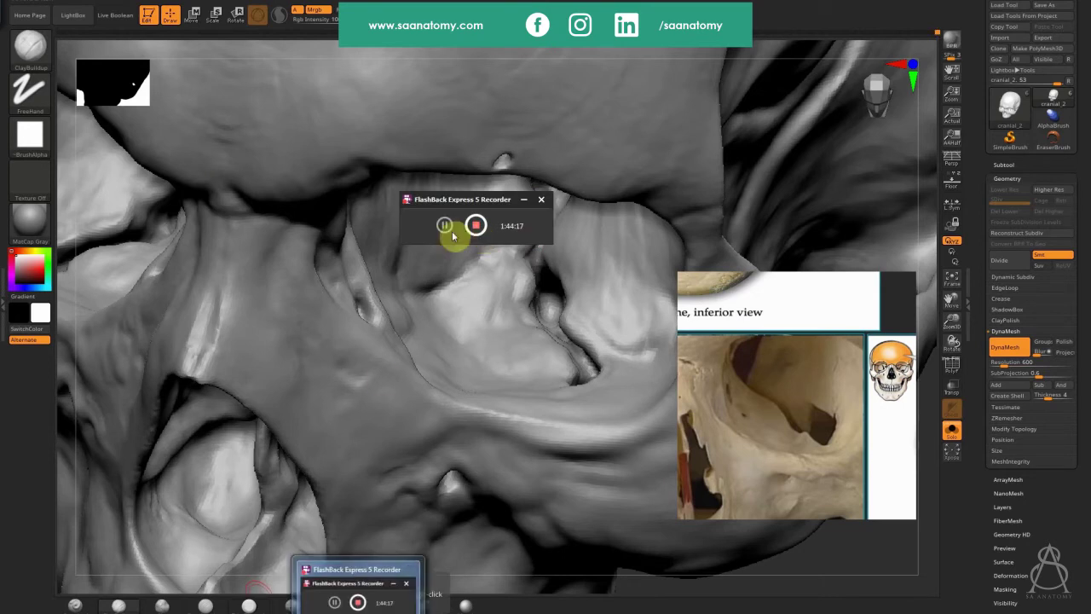
pyautogui.click(451, 232)
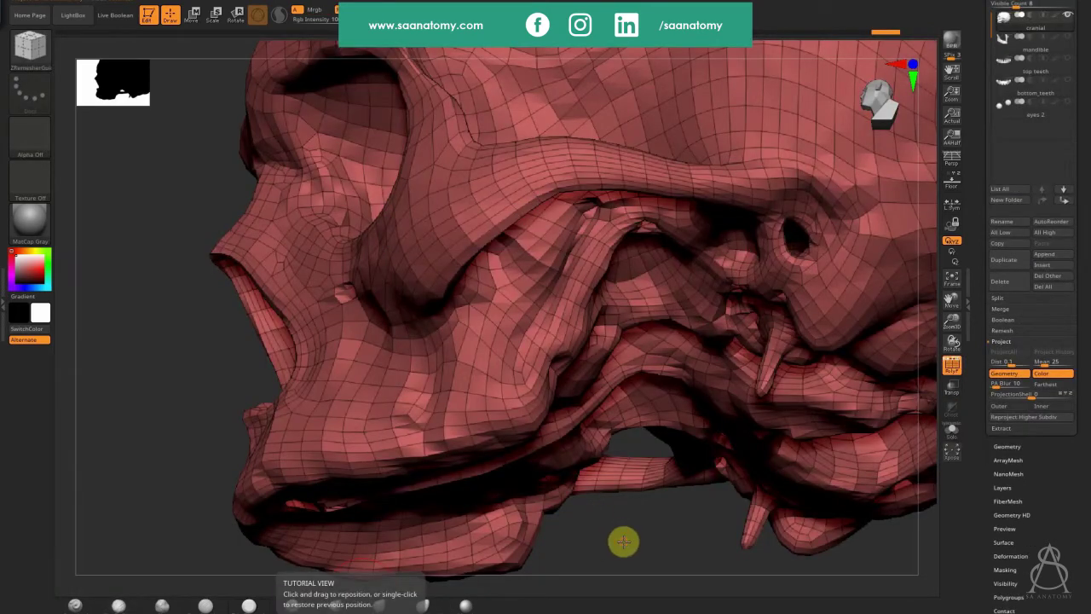
# Step: Hide the wireframe on the low-poly cranial mesh and raise its subdivision level to check the face and orbits
pyautogui.moveTo(623, 542); pyautogui.dragTo(538, 405)
pyautogui.moveTo(633, 546); pyautogui.dragTo(639, 514)
pyautogui.hotkey('shift', 'f')
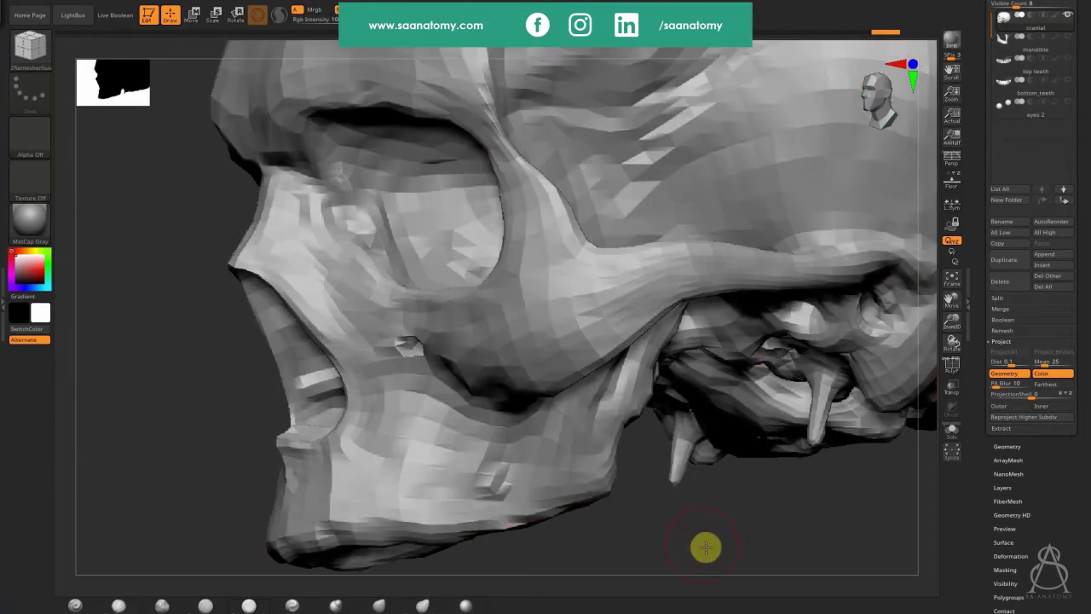
pyautogui.moveTo(704, 545); pyautogui.dragTo(674, 491)
pyautogui.press('d')
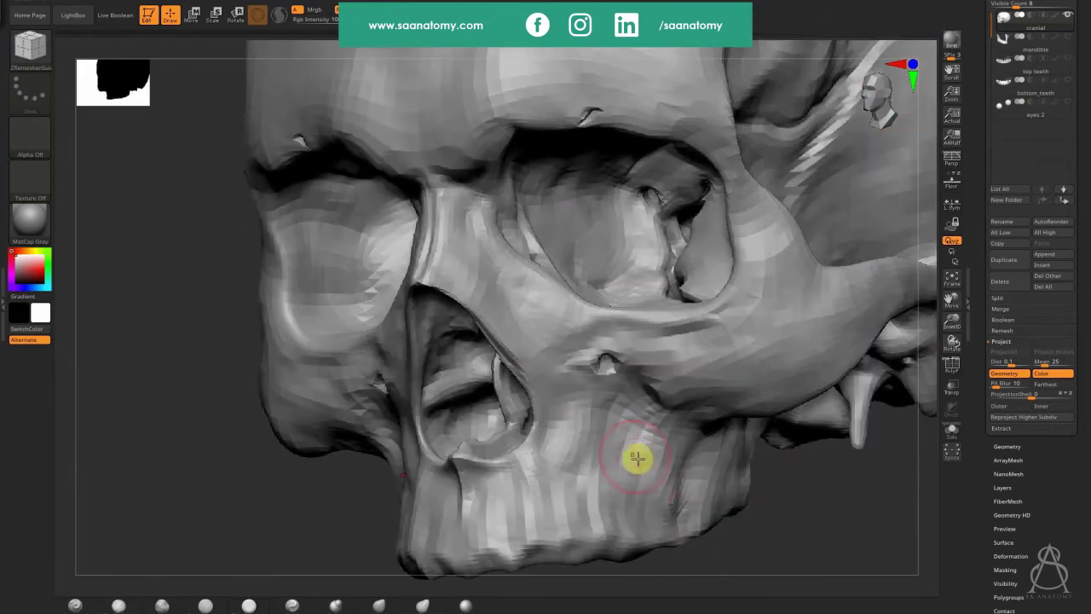
pyautogui.keyDown('shift'); pyautogui.moveTo(837, 533); pyautogui.dragTo(832, 526); pyautogui.keyUp('shift')
pyautogui.keyDown('alt'); pyautogui.moveTo(327, 509); pyautogui.dragTo(307, 518); pyautogui.keyUp('alt')
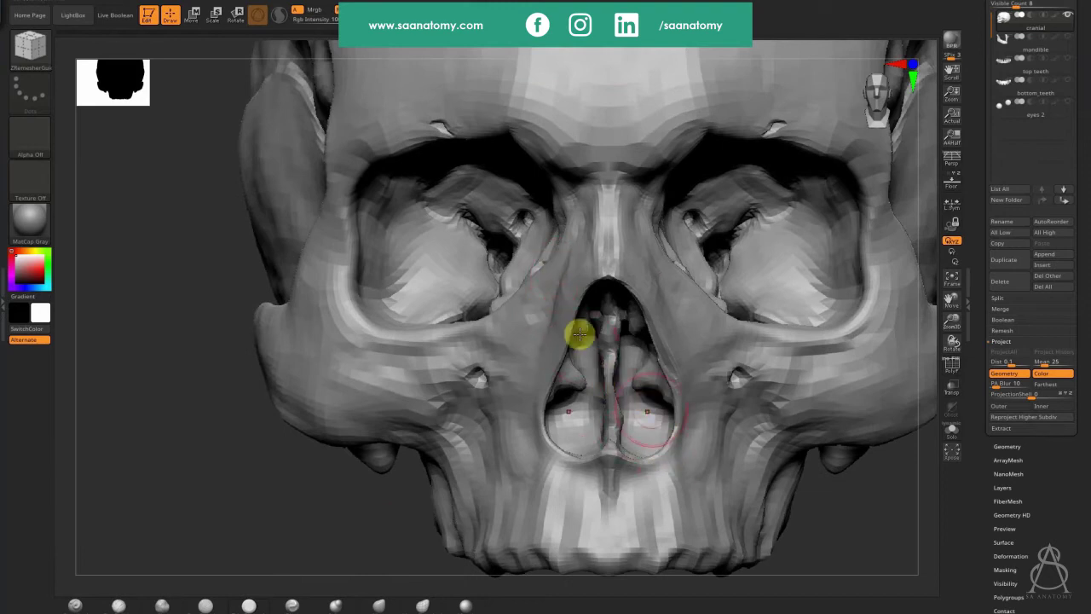
# Step: Frame the whole skull from the side, lower its subdivision level, and check the UV Map settings
pyautogui.press('f')
pyautogui.press('f')
pyautogui.moveTo(798, 309); pyautogui.dragTo(572, 440)
pyautogui.hotkey('shift', 'd')
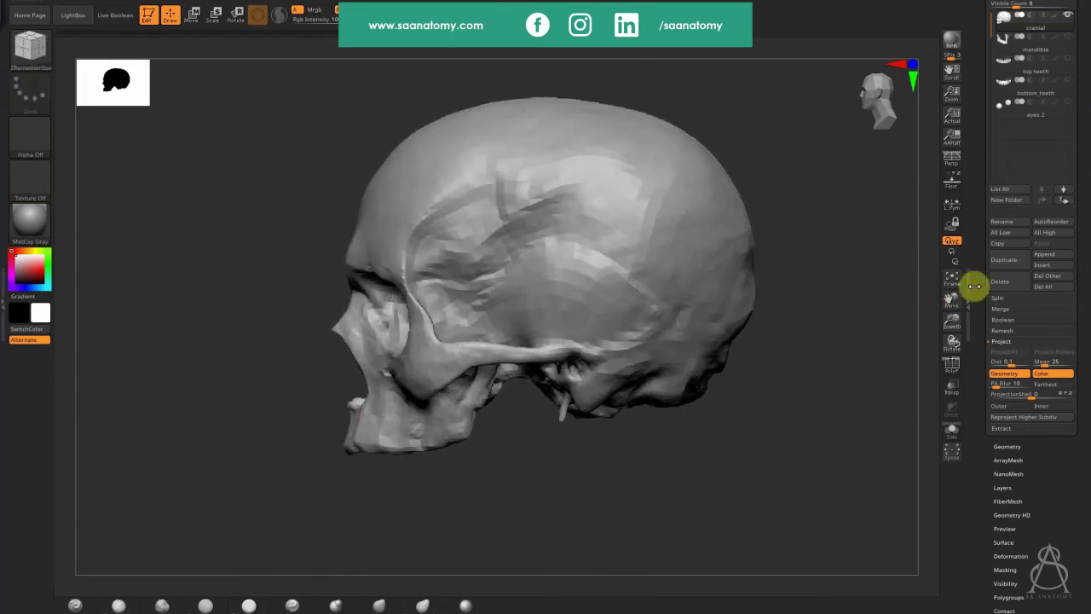
pyautogui.moveTo(1080, 482); pyautogui.dragTo(1079, 404)
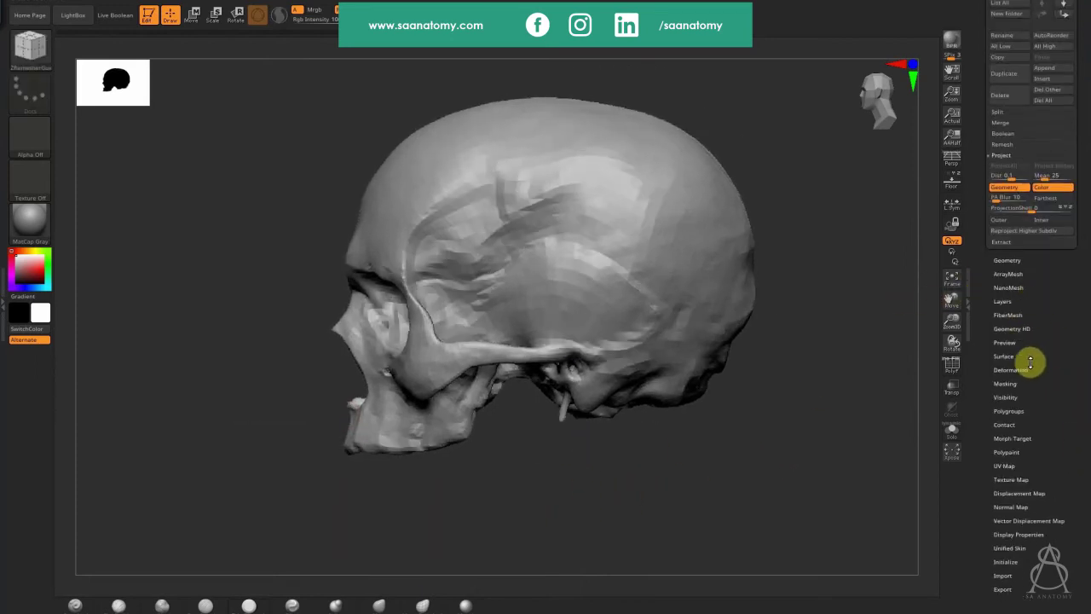
pyautogui.click(1035, 465)
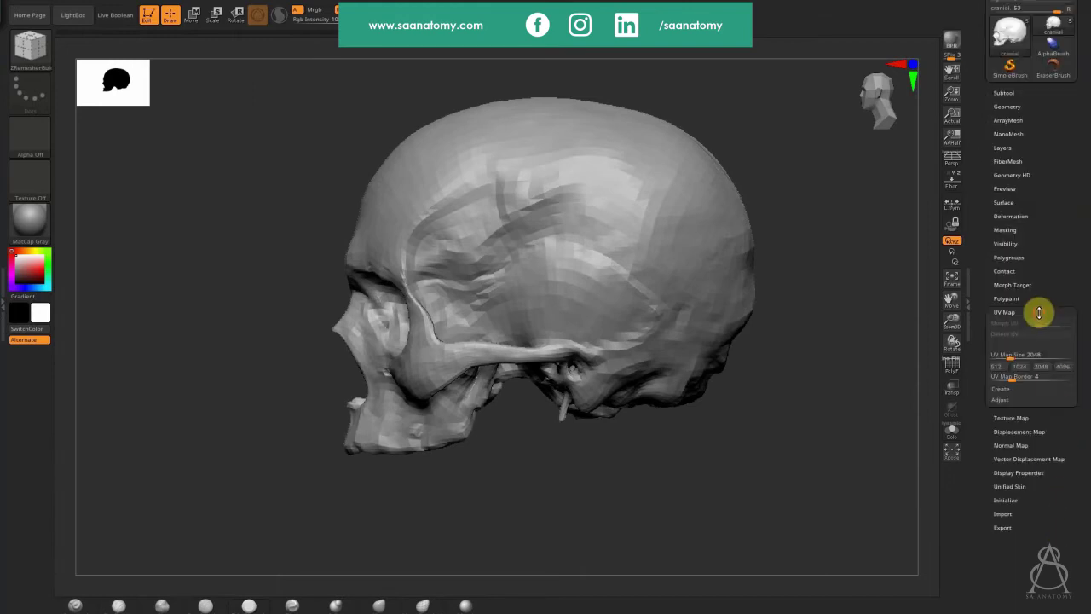
pyautogui.click(1037, 312)
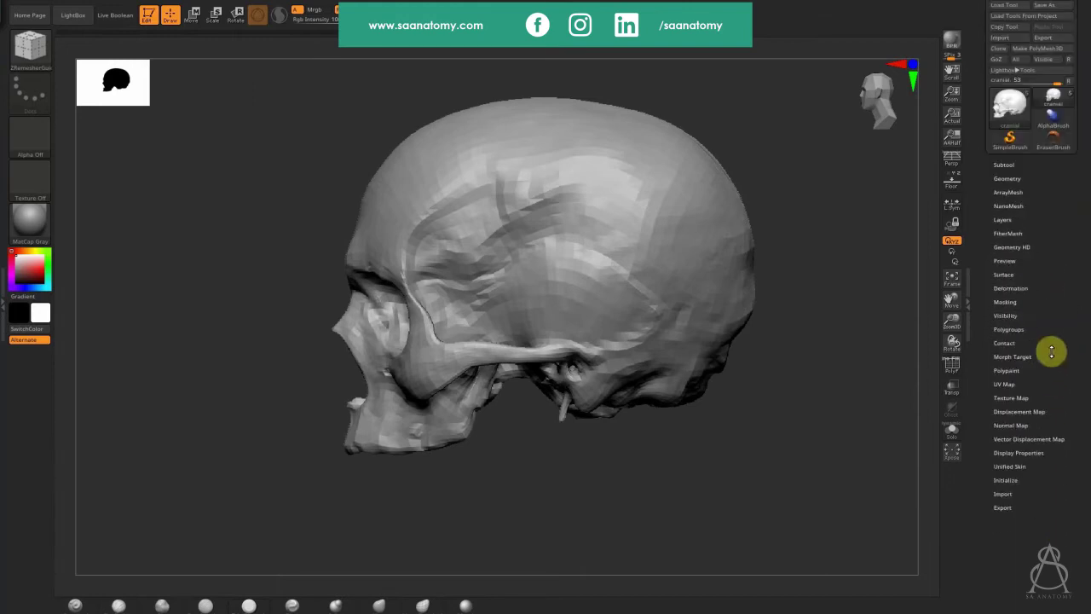
# Step: Create a working clone of the cranial mesh with UV Master and enable control painting on it
pyautogui.click(7, 217)
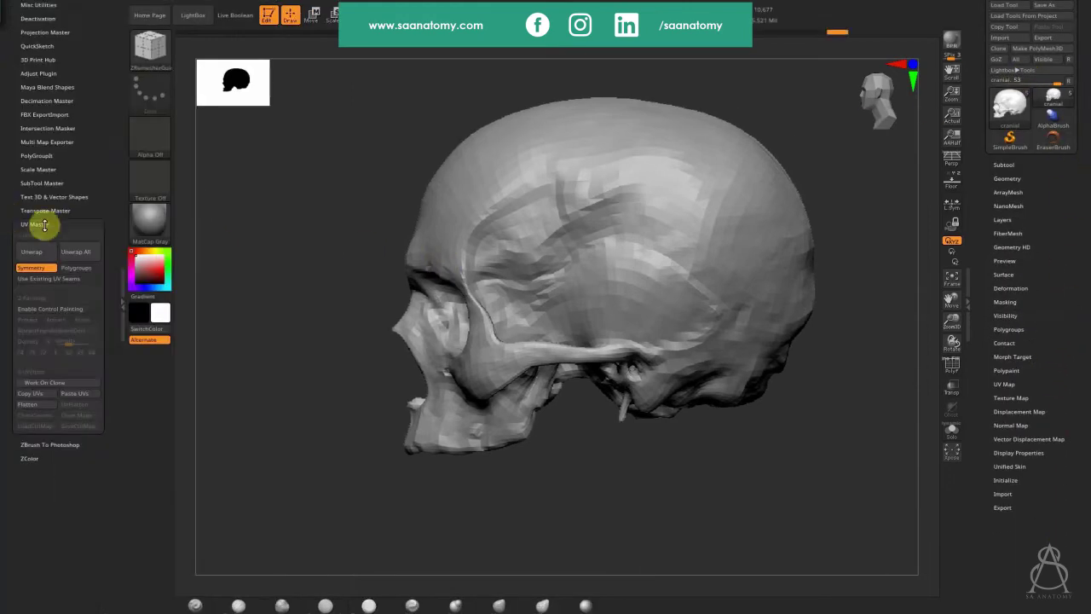
pyautogui.click(106, 381)
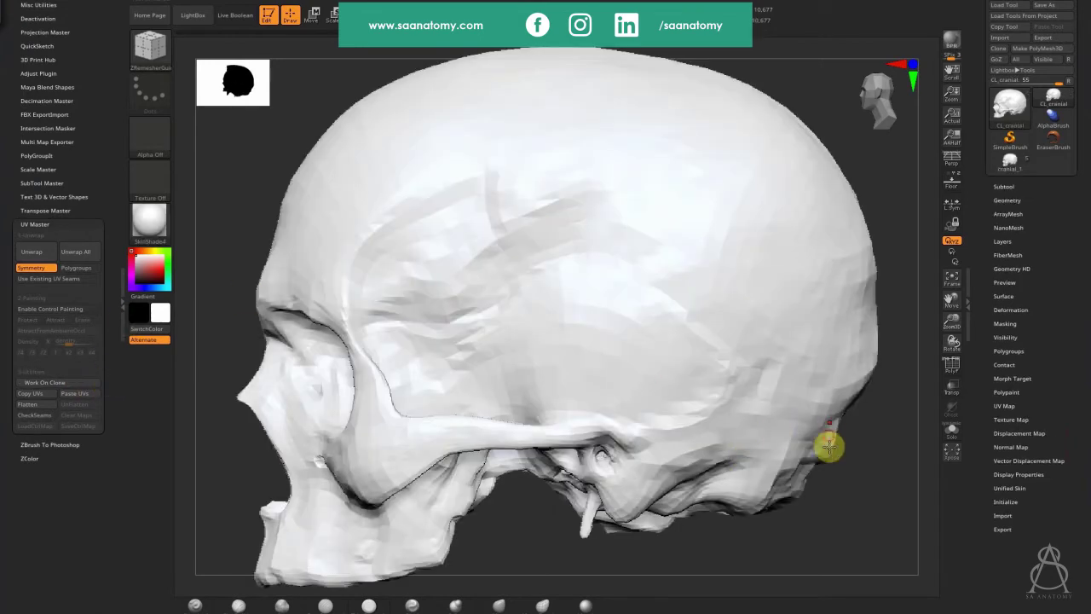
pyautogui.click(912, 66)
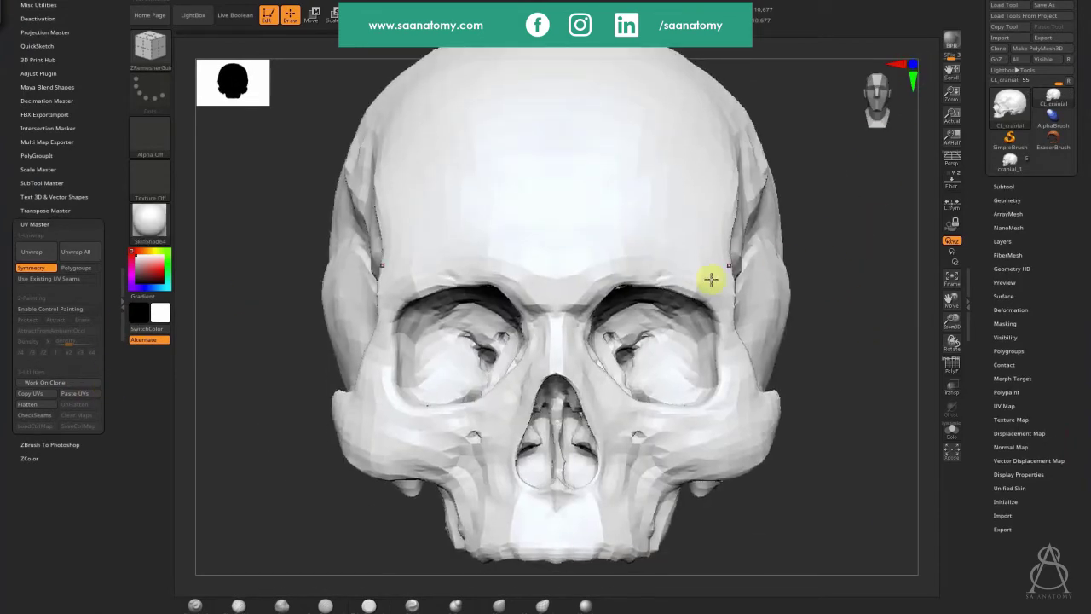
pyautogui.moveTo(802, 303); pyautogui.dragTo(814, 325)
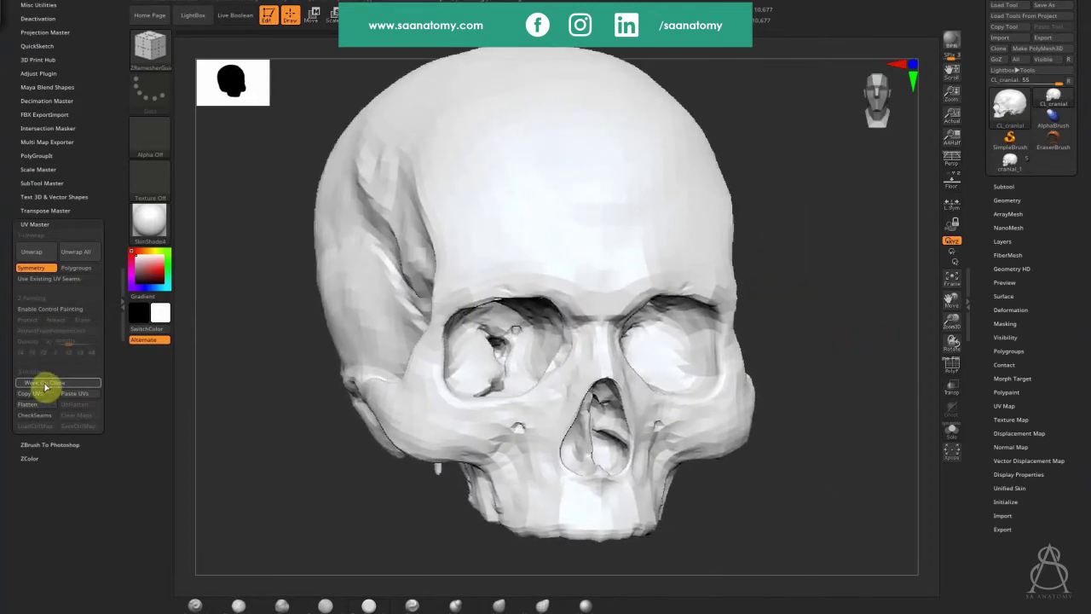
pyautogui.click(37, 310)
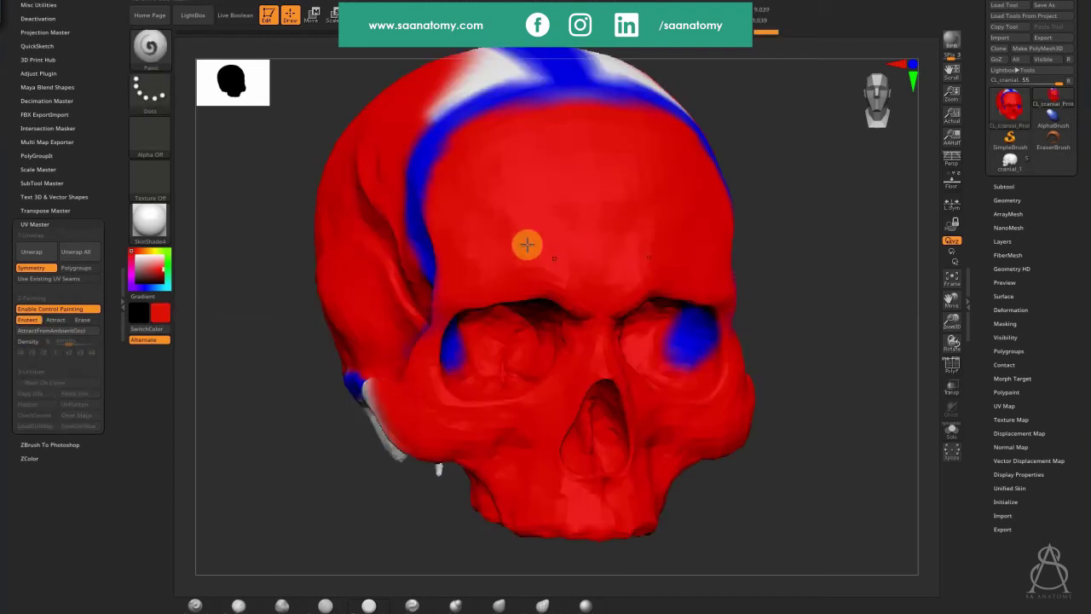
# Step: Erase the red protection paint from the side and back of the cranium with the control painting Erase mode
pyautogui.moveTo(822, 292)
pyautogui.mouseDown()
pyautogui.moveTo(819, 278)
pyautogui.moveTo(446, 270)
pyautogui.mouseUp()
pyautogui.click(94, 324)
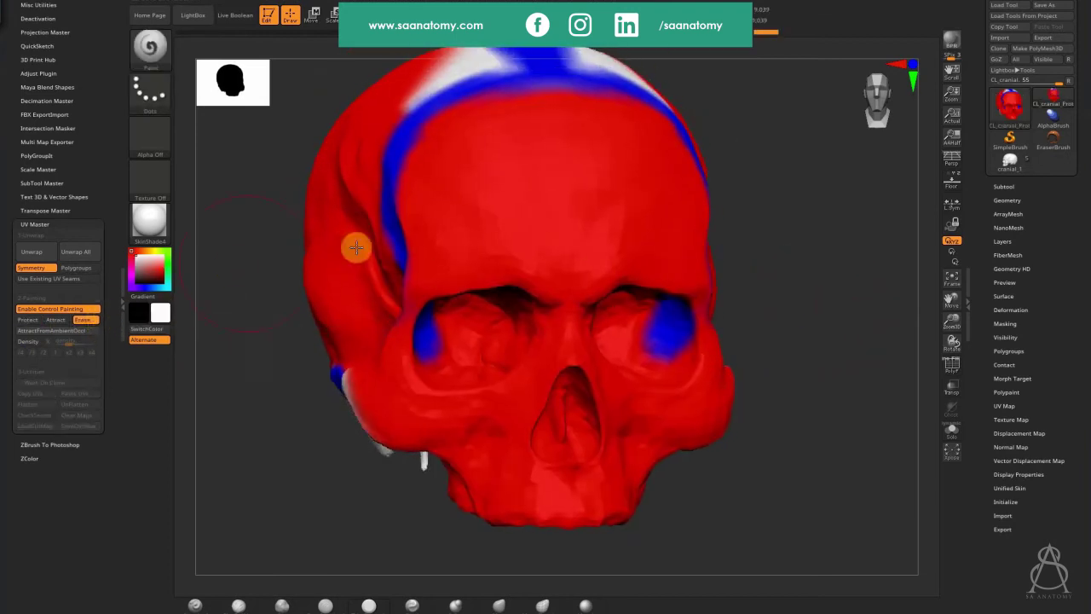
pyautogui.moveTo(811, 226)
pyautogui.mouseDown()
pyautogui.moveTo(776, 241)
pyautogui.moveTo(768, 205)
pyautogui.mouseUp()
pyautogui.moveTo(766, 287); pyautogui.dragTo(886, 281)
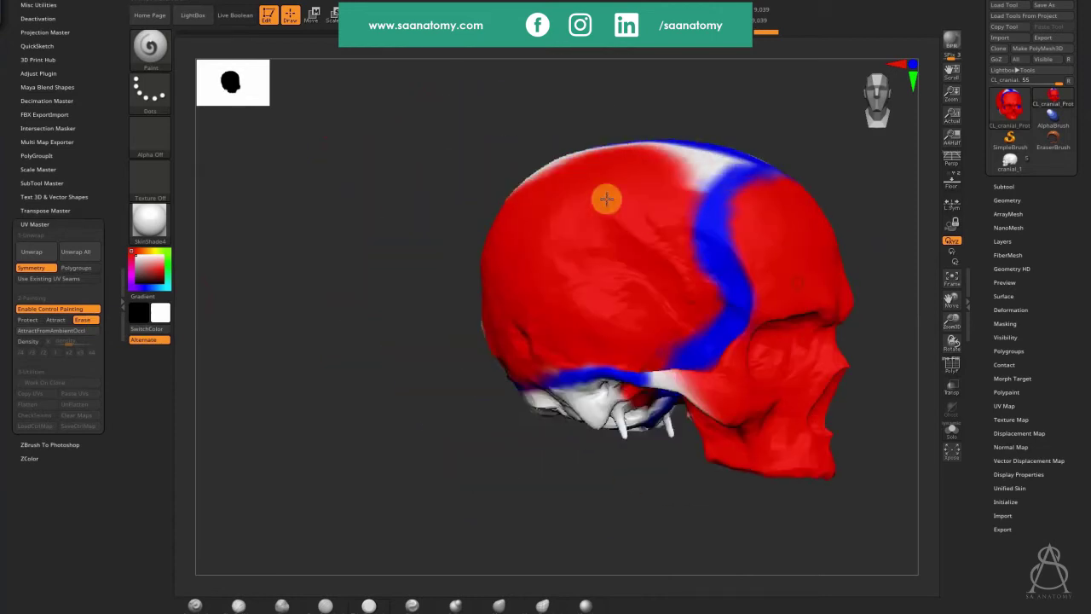
pyautogui.moveTo(619, 204)
pyautogui.mouseDown()
pyautogui.moveTo(652, 209)
pyautogui.moveTo(645, 339)
pyautogui.moveTo(616, 188)
pyautogui.moveTo(541, 182)
pyautogui.moveTo(496, 343)
pyautogui.mouseUp()
pyautogui.moveTo(303, 401); pyautogui.dragTo(396, 456)
pyautogui.moveTo(545, 200)
pyautogui.mouseDown()
pyautogui.moveTo(494, 237)
pyautogui.moveTo(476, 213)
pyautogui.moveTo(488, 319)
pyautogui.moveTo(443, 338)
pyautogui.mouseUp()
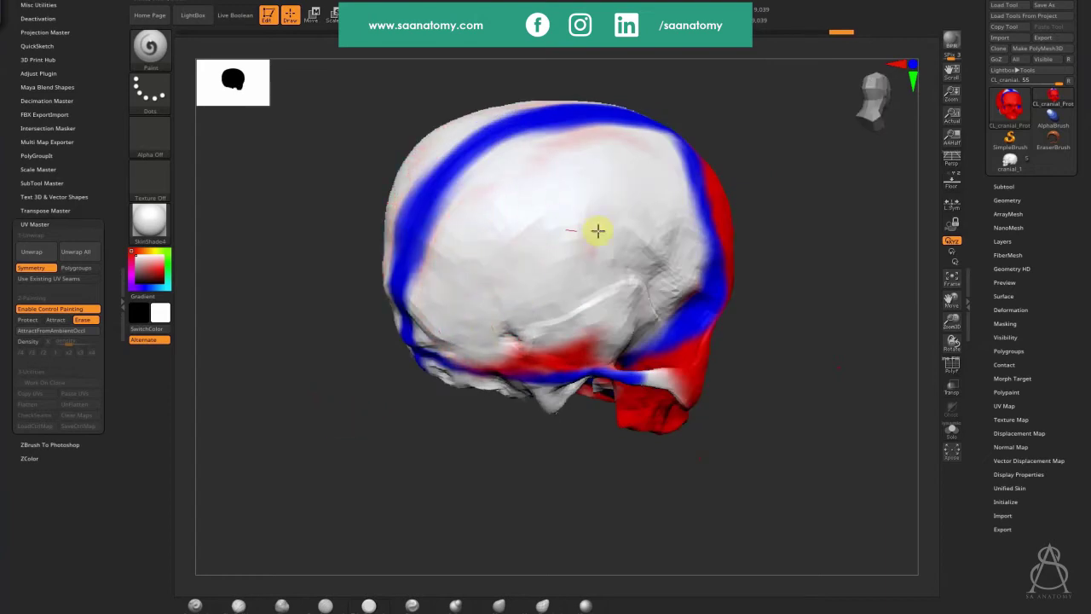
pyautogui.moveTo(588, 298)
pyautogui.mouseDown()
pyautogui.moveTo(514, 358)
pyautogui.moveTo(616, 329)
pyautogui.moveTo(687, 284)
pyautogui.moveTo(668, 226)
pyautogui.mouseUp()
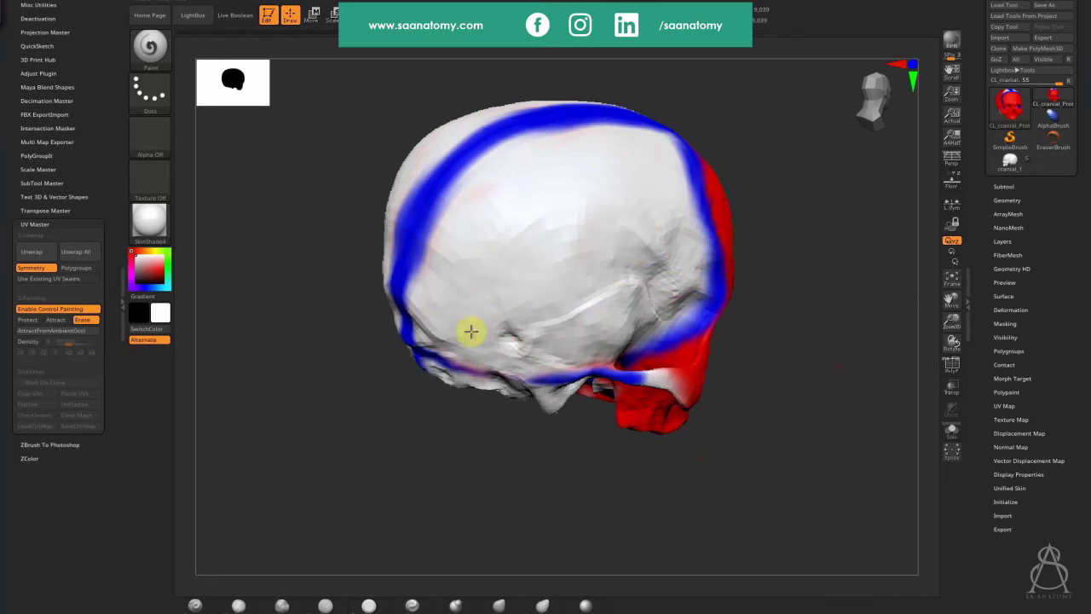
# Step: Switch control painting to Attract and paint blue across the gap in the seam line along the lower back of the cranium
pyautogui.moveTo(806, 401); pyautogui.dragTo(813, 333)
pyautogui.click(55, 319)
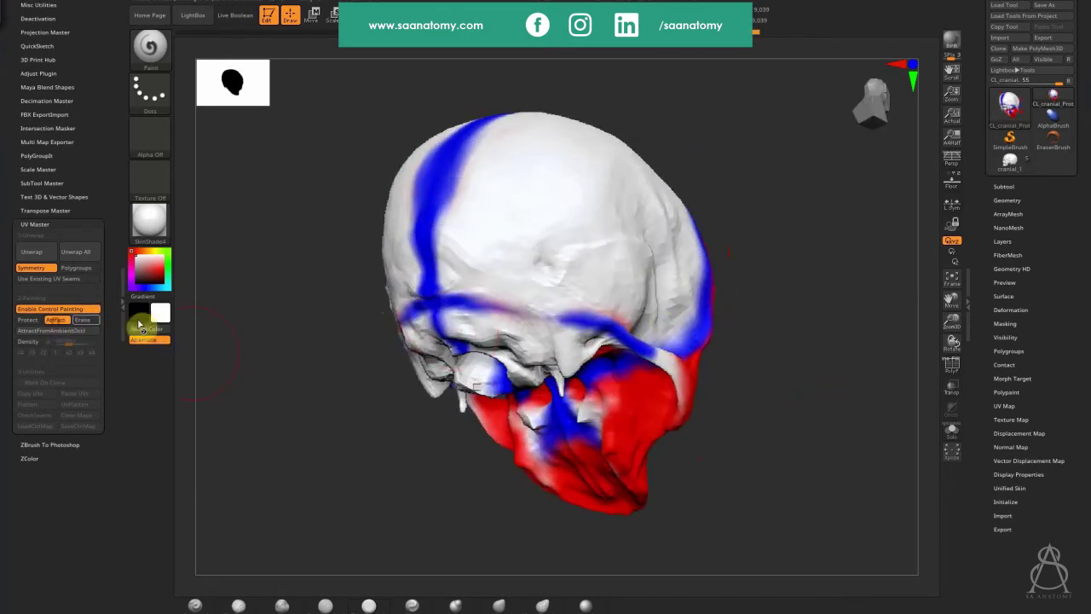
pyautogui.press('s')
pyautogui.moveTo(497, 303)
pyautogui.mouseDown()
pyautogui.moveTo(474, 312)
pyautogui.moveTo(524, 299)
pyautogui.moveTo(557, 314)
pyautogui.mouseUp()
pyautogui.press('s')
pyautogui.press('s')
pyautogui.moveTo(826, 306); pyautogui.dragTo(811, 415)
pyautogui.moveTo(886, 438); pyautogui.dragTo(600, 300)
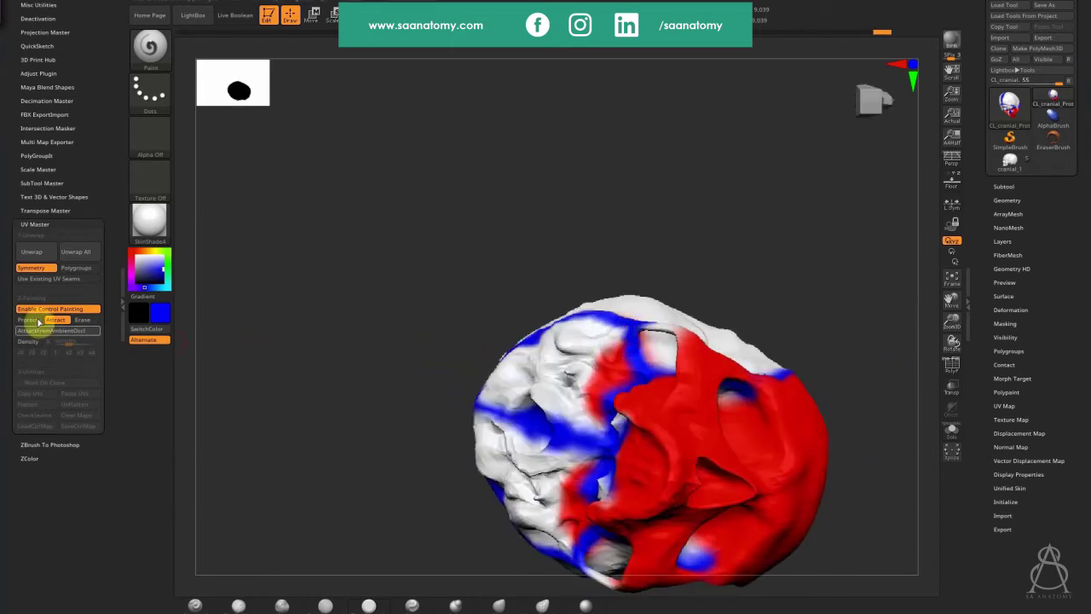
# Step: Erase the remaining red protection paint from the skull base beside the central blue Attract line
pyautogui.click(82, 320)
pyautogui.moveTo(568, 438)
pyautogui.mouseDown()
pyautogui.moveTo(584, 360)
pyautogui.moveTo(585, 401)
pyautogui.moveTo(616, 365)
pyautogui.mouseUp()
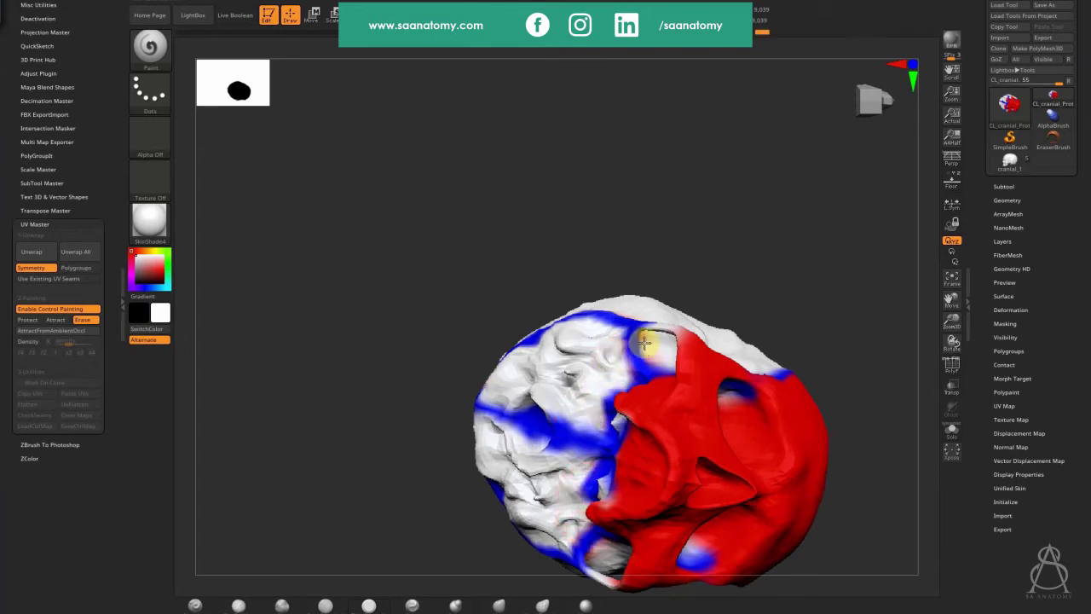
pyautogui.moveTo(830, 277)
pyautogui.mouseDown()
pyautogui.moveTo(867, 355)
pyautogui.moveTo(843, 295)
pyautogui.moveTo(860, 508)
pyautogui.moveTo(740, 445)
pyautogui.moveTo(725, 268)
pyautogui.moveTo(864, 332)
pyautogui.moveTo(870, 433)
pyautogui.moveTo(841, 372)
pyautogui.mouseUp()
pyautogui.moveTo(858, 394); pyautogui.dragTo(628, 349)
# Step: Cover the blue inside the eye sockets with Protect paint and continue the Attract line down behind the outer orbital rim
pyautogui.click(28, 320)
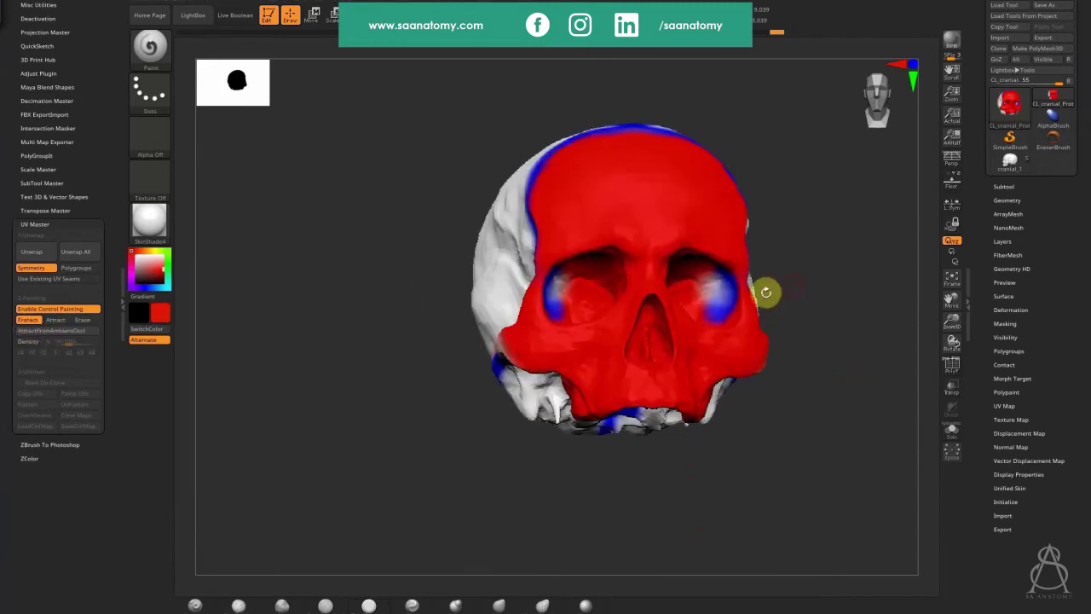
pyautogui.moveTo(750, 291)
pyautogui.mouseDown()
pyautogui.moveTo(707, 312)
pyautogui.moveTo(722, 283)
pyautogui.mouseUp()
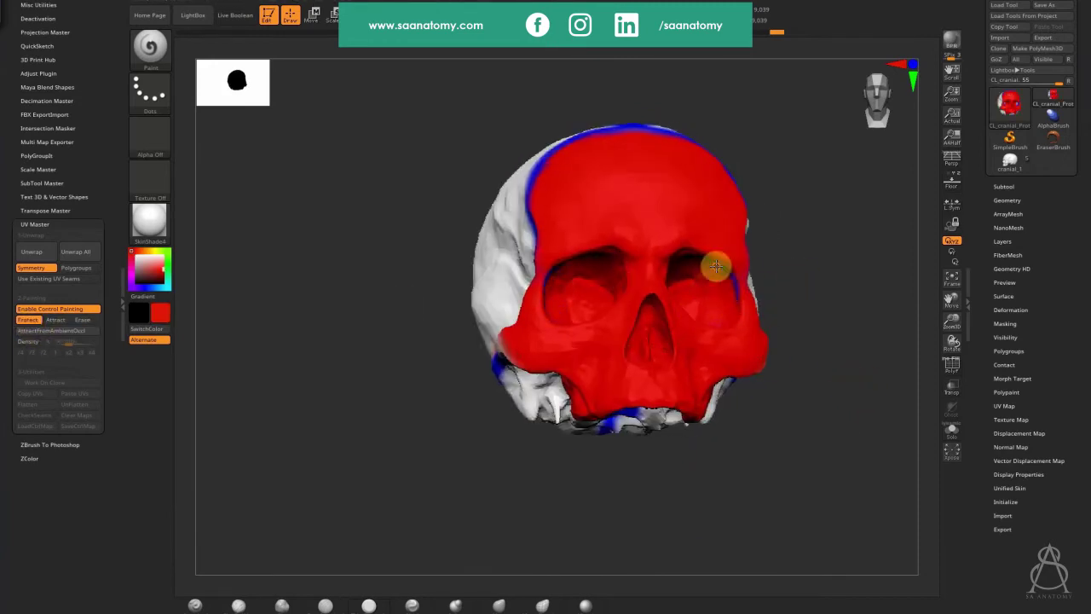
pyautogui.moveTo(716, 266)
pyautogui.mouseDown(button='right')
pyautogui.moveTo(796, 336)
pyautogui.moveTo(731, 295)
pyautogui.mouseUp(button='right')
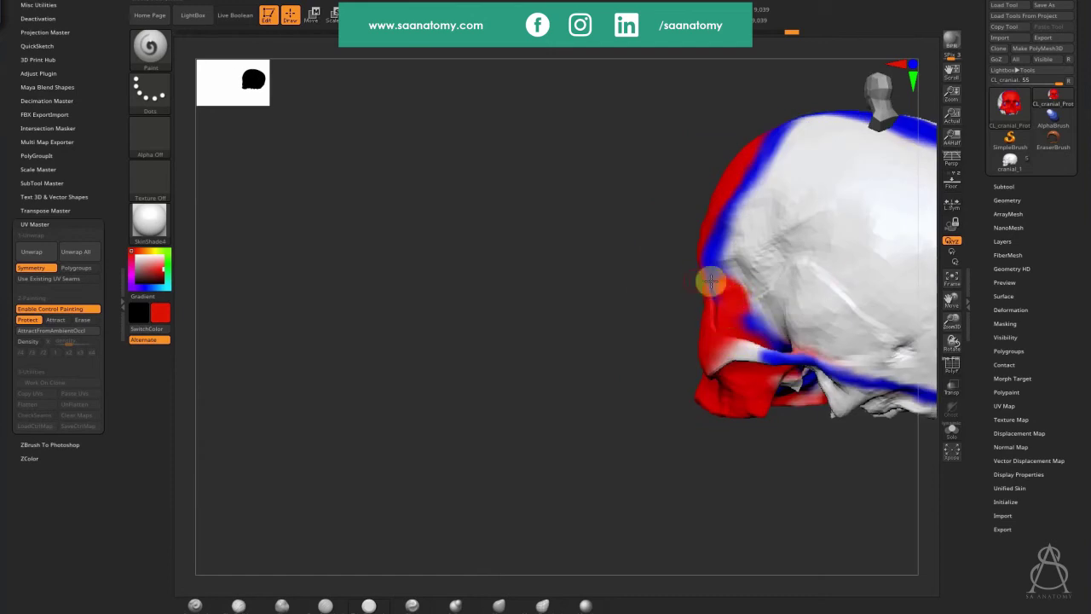
pyautogui.moveTo(528, 428); pyautogui.dragTo(520, 401)
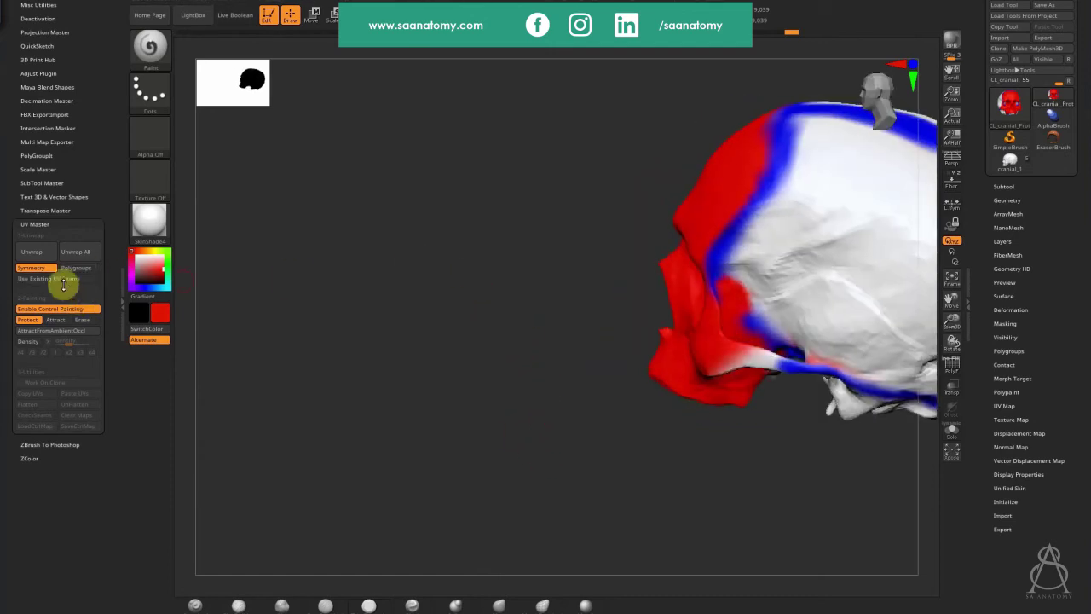
pyautogui.click(56, 319)
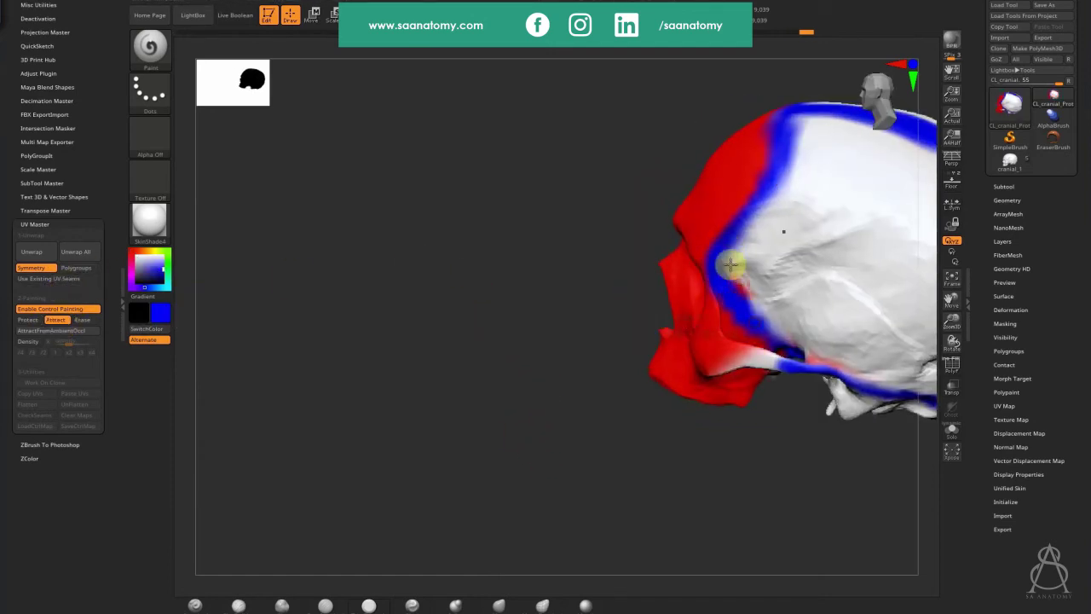
pyautogui.moveTo(502, 458); pyautogui.dragTo(477, 426)
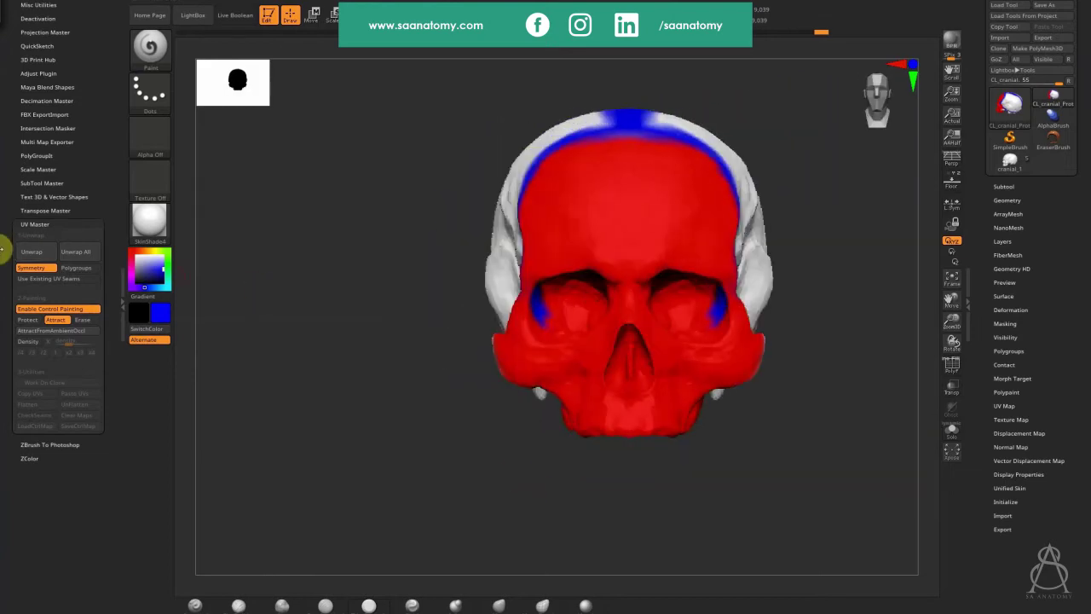
# Step: Unwrap the cranial clone with symmetry and check its flattened UV layout and seams
pyautogui.click(37, 257)
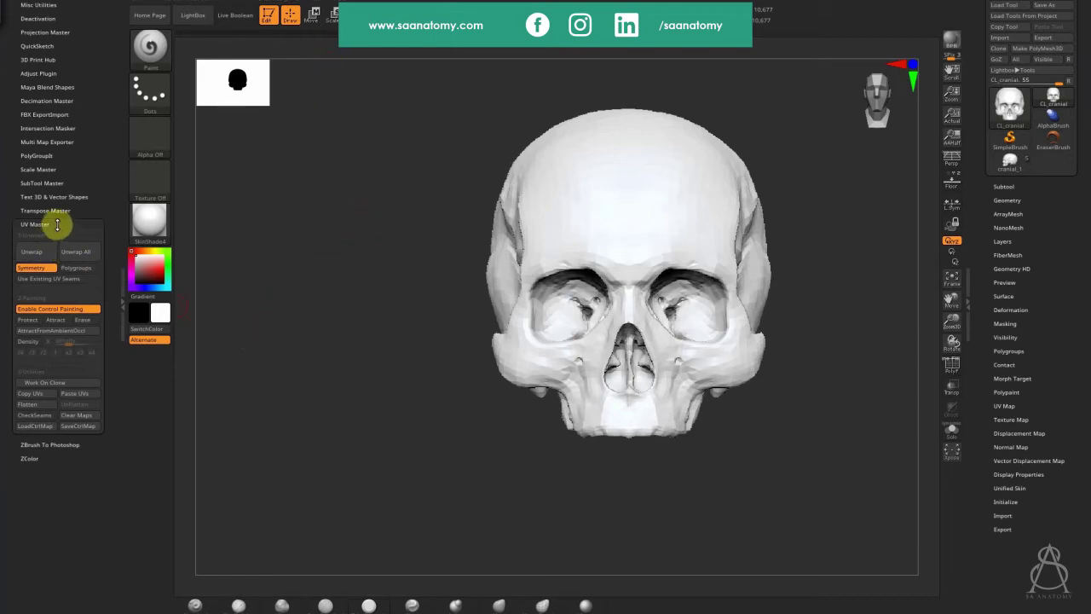
pyautogui.click(56, 404)
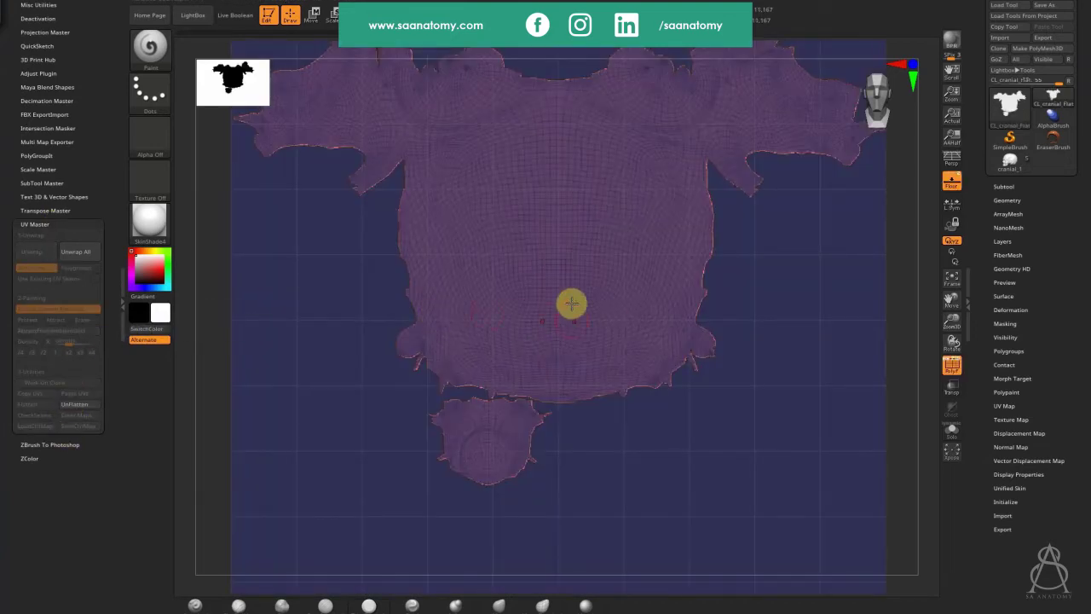
pyautogui.keyDown('alt'); pyautogui.moveTo(590, 214); pyautogui.dragTo(586, 174, button='right'); pyautogui.keyUp('alt')
pyautogui.moveTo(585, 175); pyautogui.dragTo(647, 187)
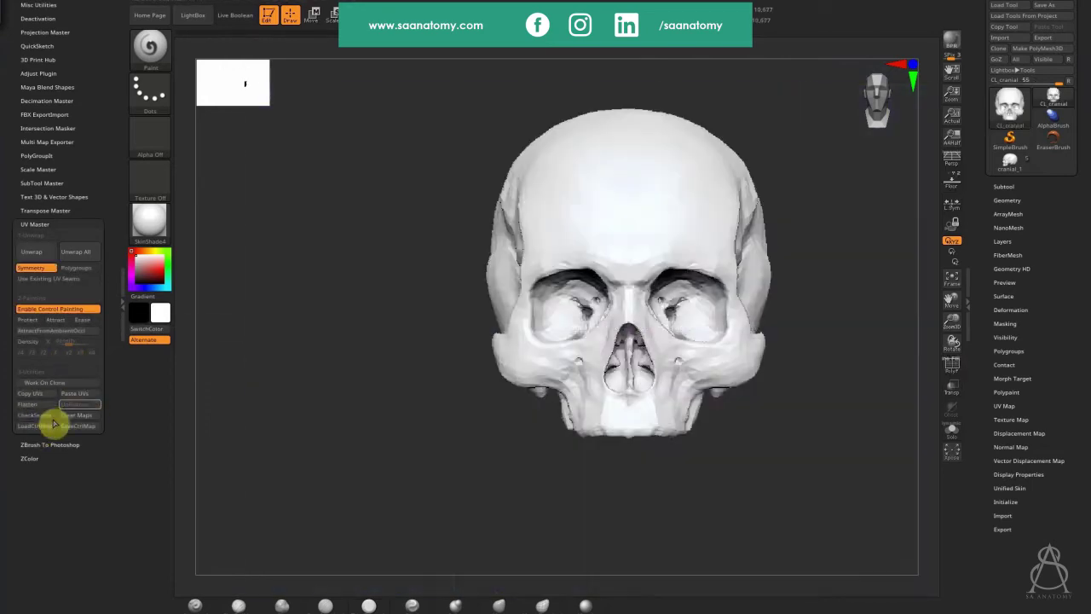
pyautogui.click(47, 417)
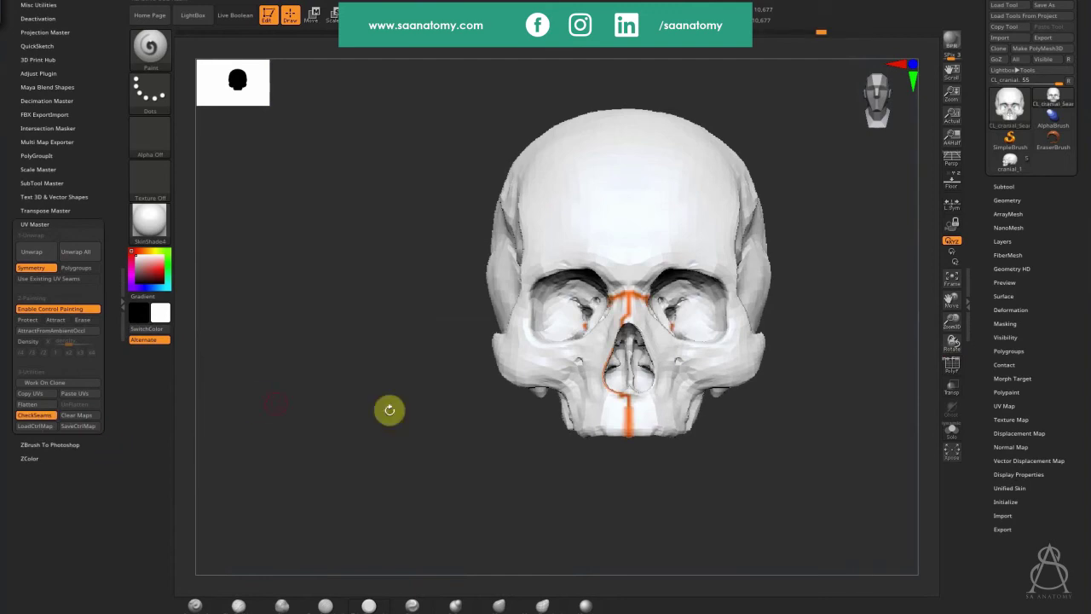
pyautogui.moveTo(389, 409); pyautogui.dragTo(419, 423)
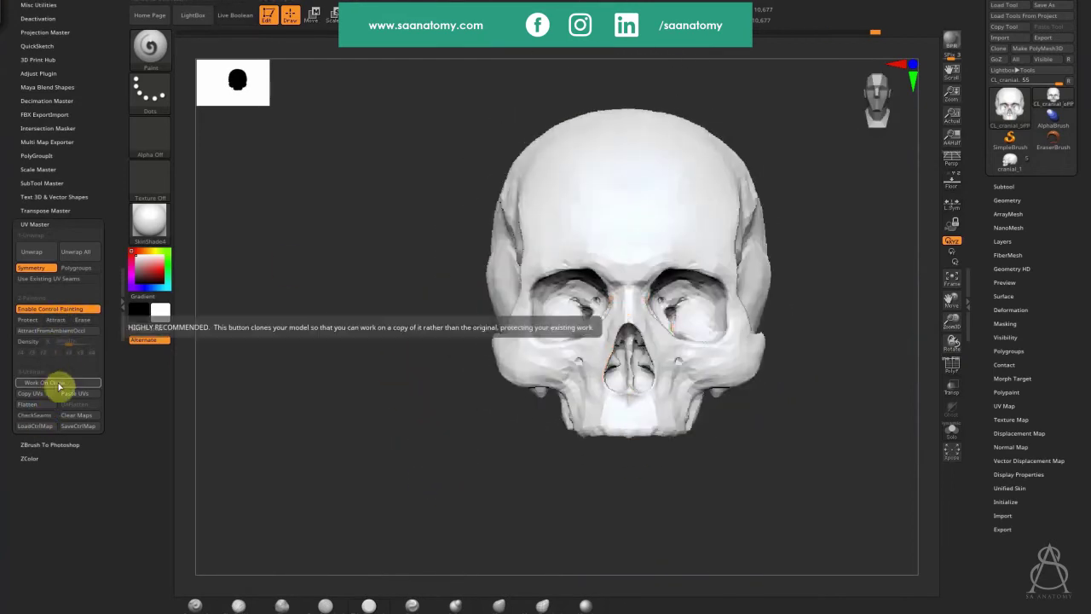
# Step: Paint an Attract line down the middle of the forehead from the crown to just above the nose
pyautogui.click(54, 319)
pyautogui.moveTo(350, 304); pyautogui.dragTo(280, 328)
pyautogui.moveTo(826, 274)
pyautogui.mouseDown()
pyautogui.moveTo(828, 290)
pyautogui.moveTo(915, 246)
pyautogui.moveTo(802, 210)
pyautogui.mouseUp()
pyautogui.moveTo(558, 209)
pyautogui.mouseDown()
pyautogui.moveTo(556, 137)
pyautogui.moveTo(553, 285)
pyautogui.mouseUp()
pyautogui.moveTo(732, 304); pyautogui.dragTo(739, 255)
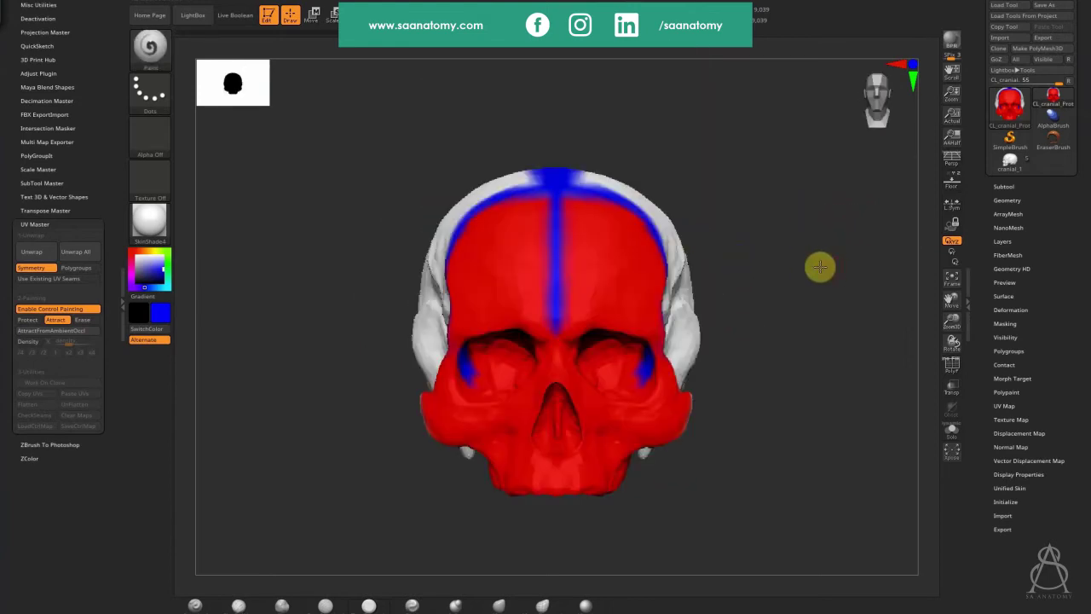
pyautogui.moveTo(819, 265); pyautogui.dragTo(567, 293)
pyautogui.keyDown('shift'); pyautogui.moveTo(640, 401); pyautogui.dragTo(533, 487); pyautogui.keyUp('shift')
# Step: Unwrap the cranial clone again with the new control paint and inspect the flattened UV layout
pyautogui.click(34, 254)
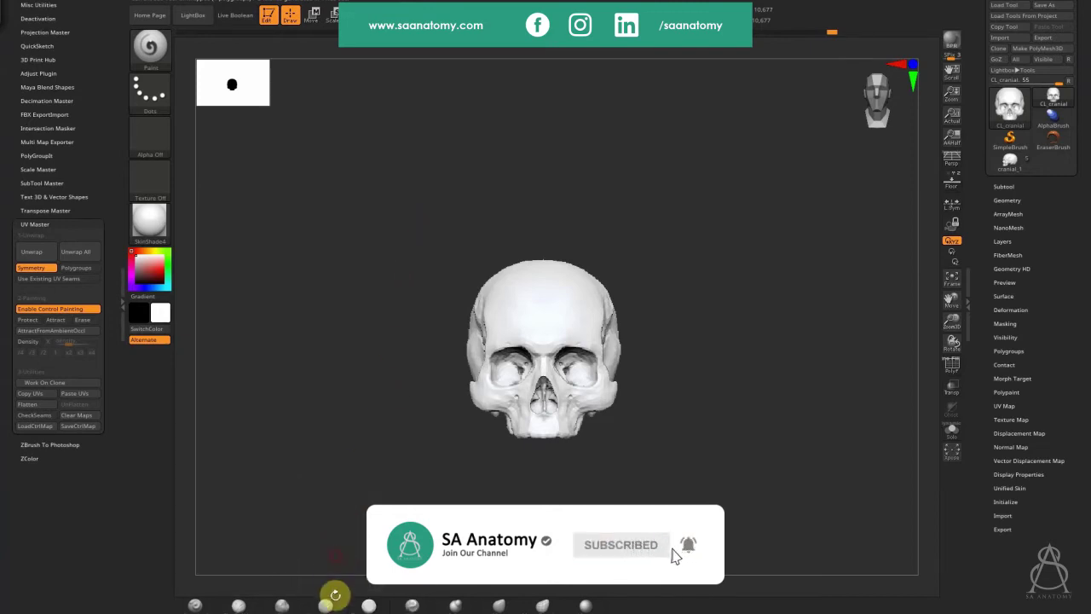
pyautogui.click(46, 406)
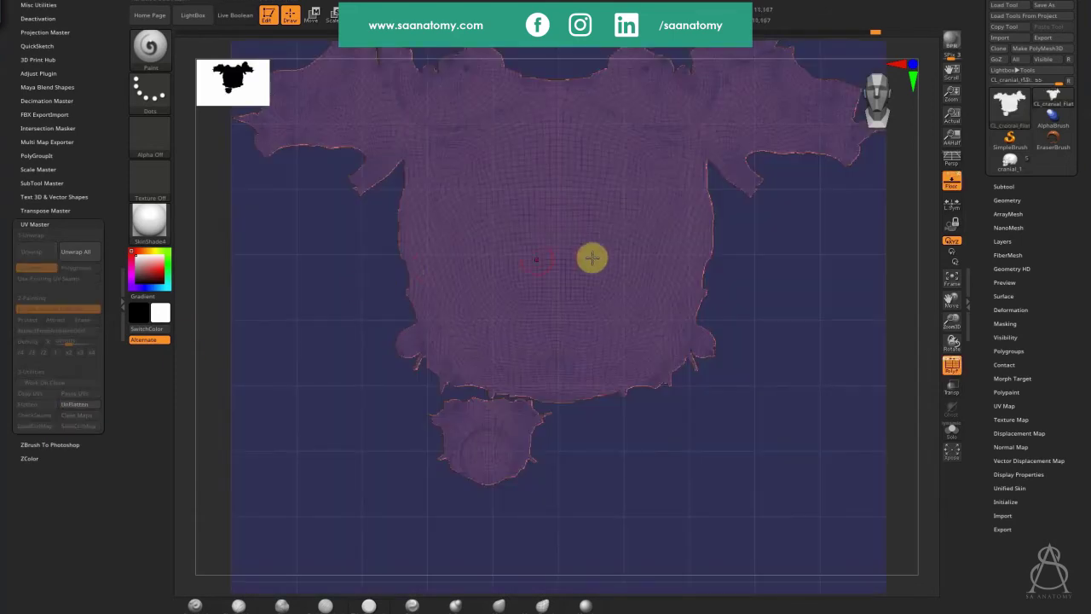
pyautogui.keyDown('alt'); pyautogui.moveTo(626, 230); pyautogui.dragTo(595, 237, button='right'); pyautogui.keyUp('alt')
pyautogui.moveTo(546, 171); pyautogui.dragTo(371, 245, button='right')
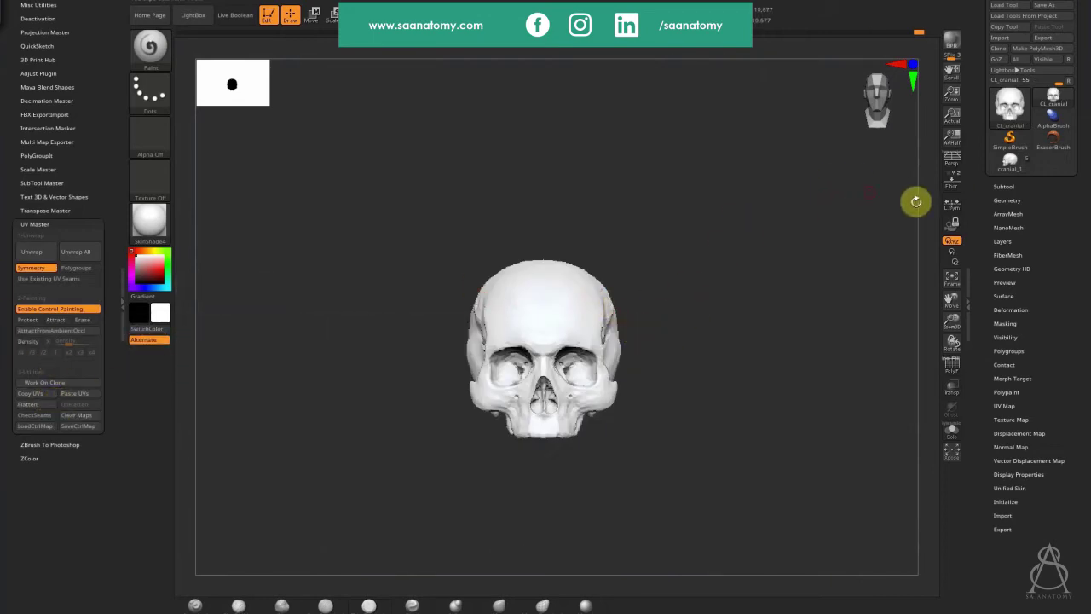
# Step: Switch back to the original cranial_1 mesh, paste the unwrapped UVs onto it and show its subtool list
pyautogui.click(1010, 162)
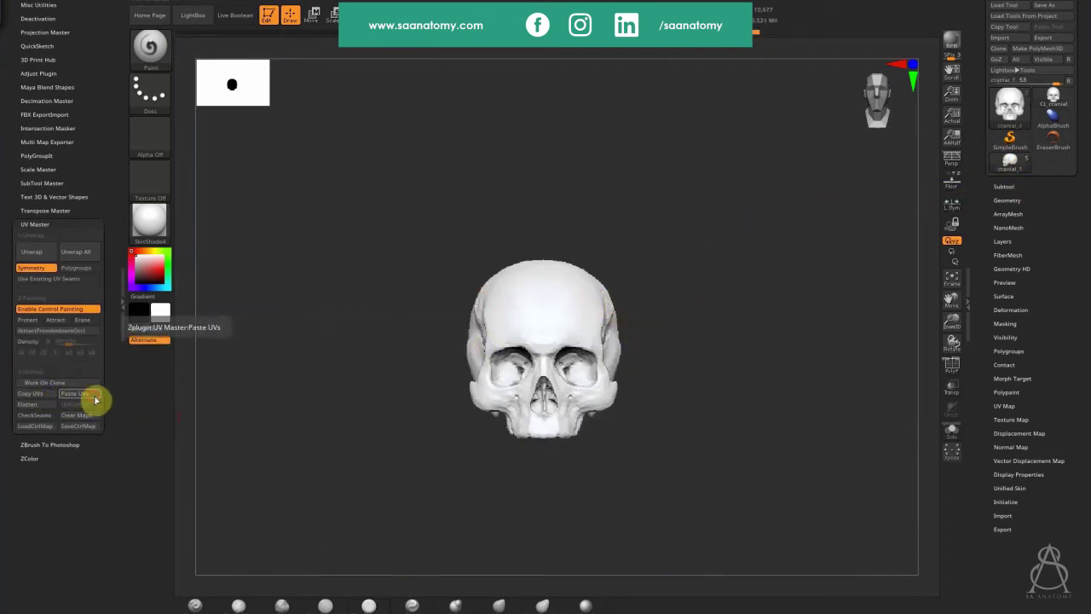
pyautogui.click(75, 225)
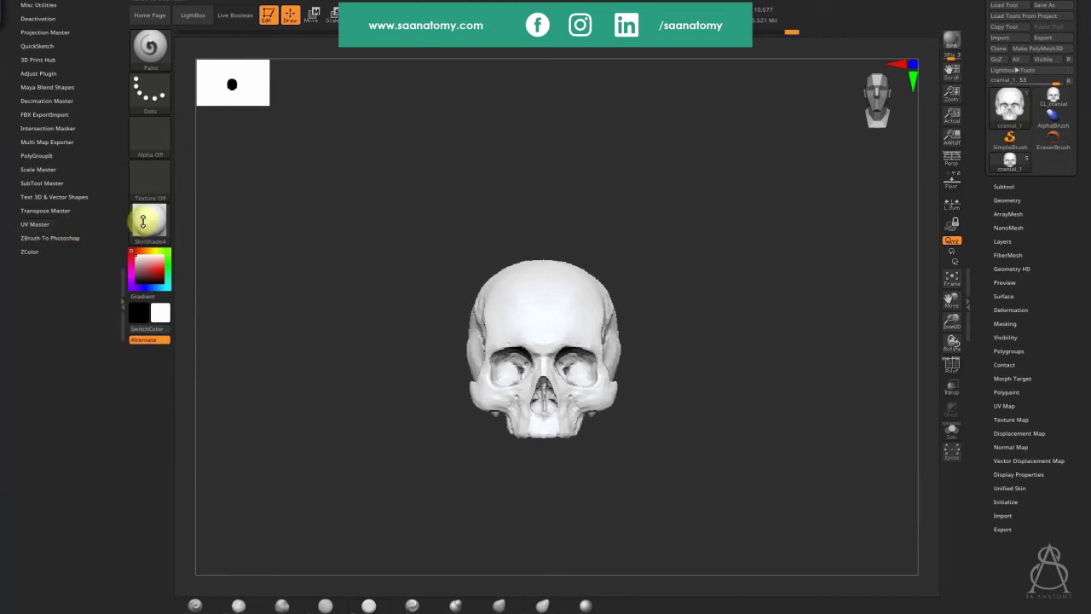
pyautogui.click(1042, 186)
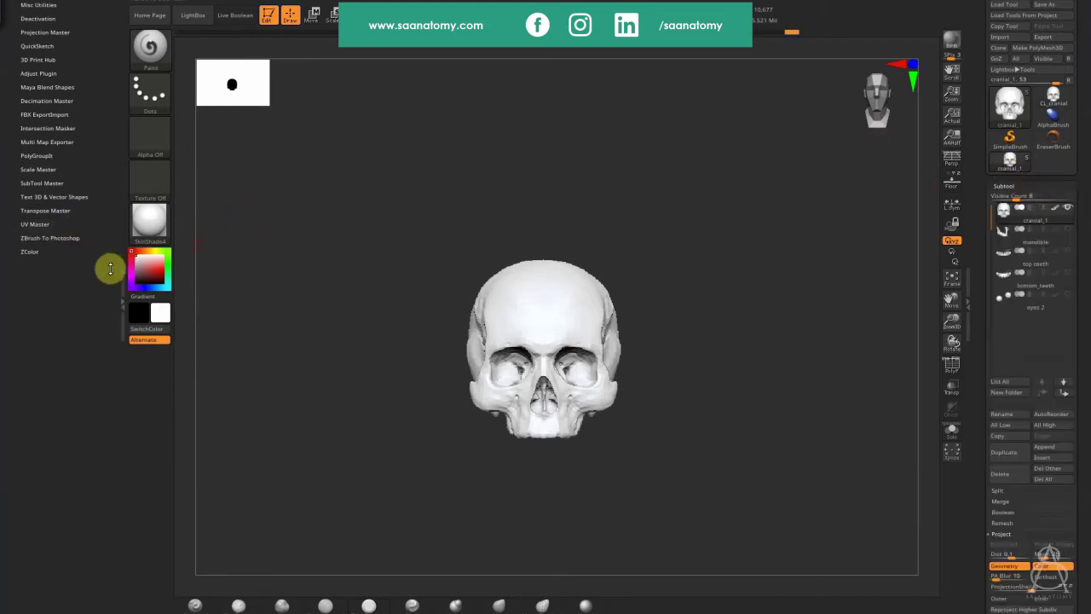
# Step: Try the Flat Color material on the skull, and settle on MatCap Gray as its display material
pyautogui.click(120, 287)
pyautogui.click(42, 234)
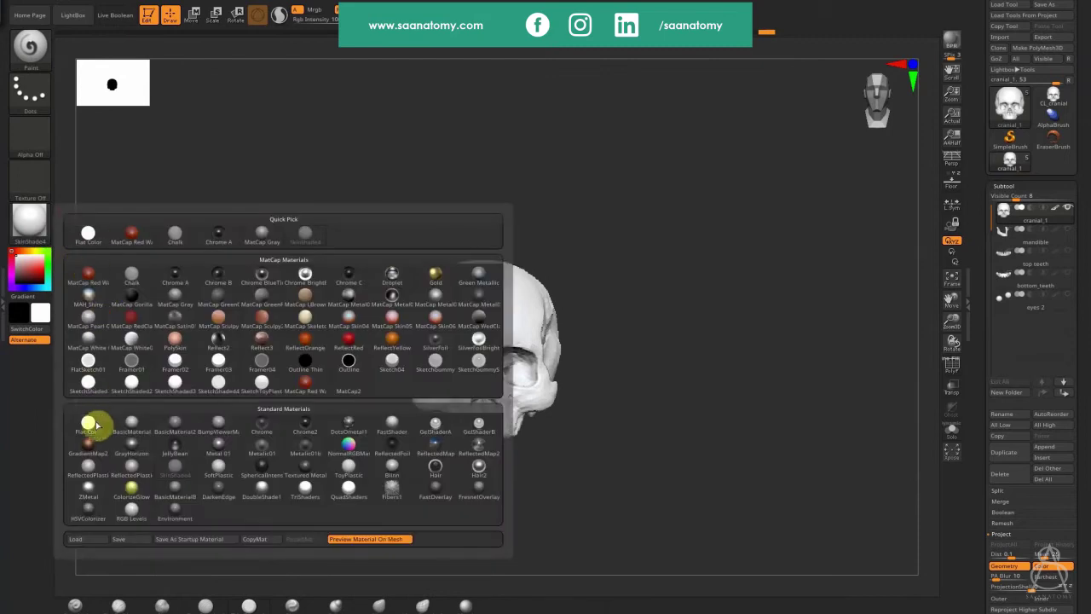
pyautogui.click(109, 376)
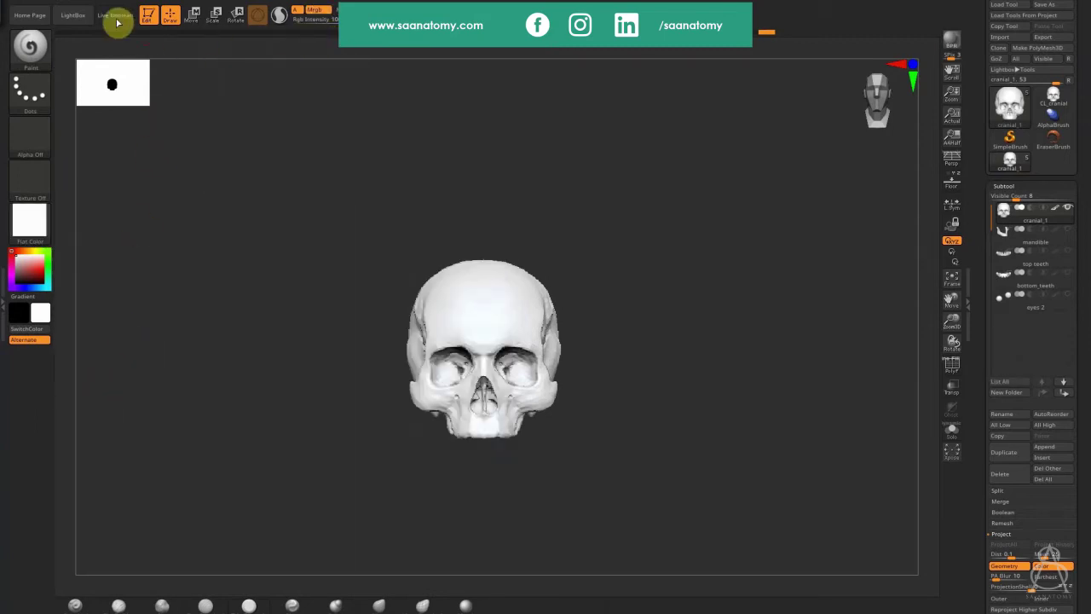
pyautogui.click(70, 4)
pyautogui.click(122, 202)
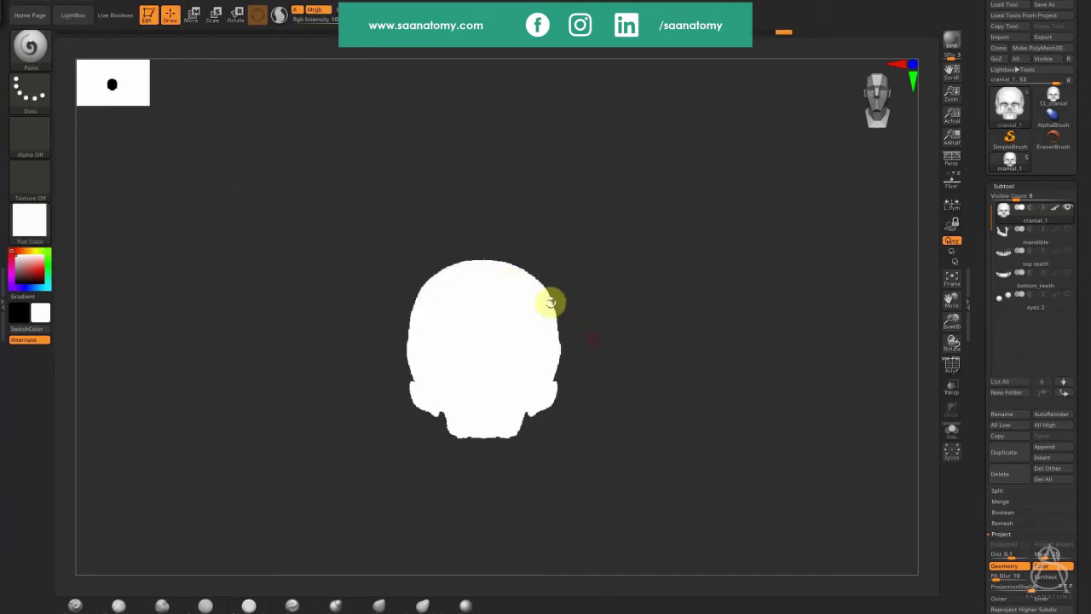
pyautogui.click(40, 228)
pyautogui.click(224, 236)
pyautogui.moveTo(713, 300)
pyautogui.mouseDown()
pyautogui.moveTo(1062, 202)
pyautogui.moveTo(1014, 197)
pyautogui.mouseUp()
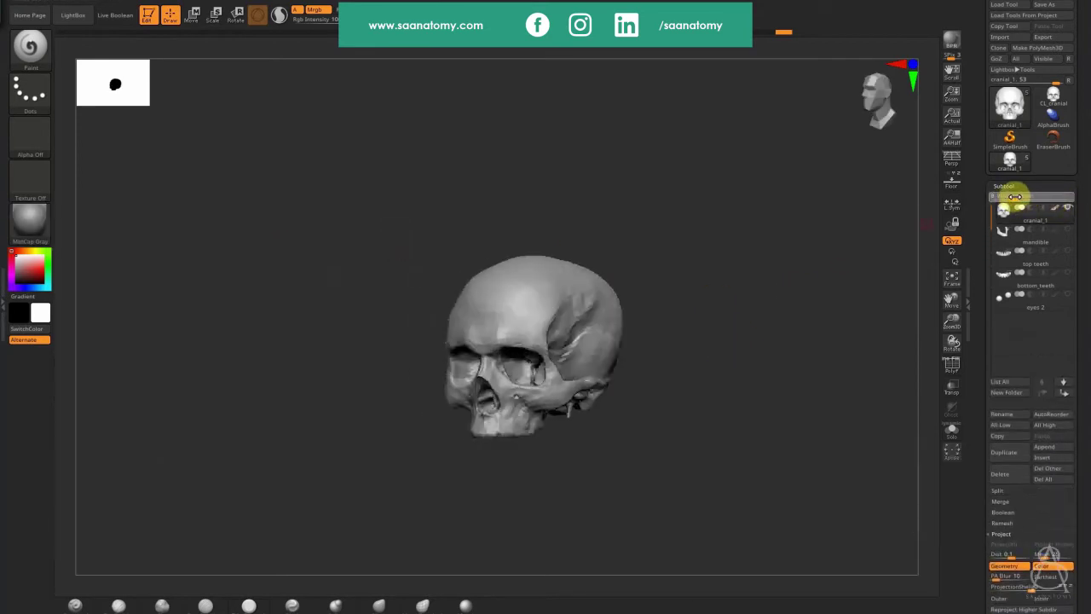
pyautogui.moveTo(694, 398); pyautogui.dragTo(761, 150)
pyautogui.moveTo(810, 329); pyautogui.dragTo(840, 321)
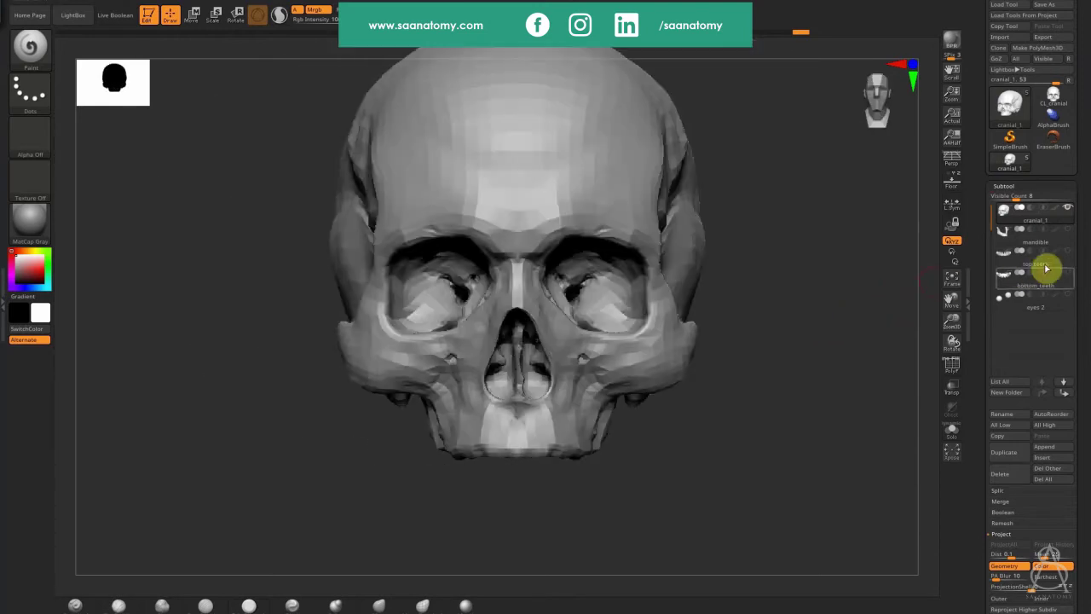
# Step: Make the mandible subtool visible, select it and isolate it from the cranium
pyautogui.click(1068, 228)
pyautogui.moveTo(904, 448)
pyautogui.mouseDown()
pyautogui.moveTo(877, 463)
pyautogui.moveTo(886, 460)
pyautogui.mouseUp()
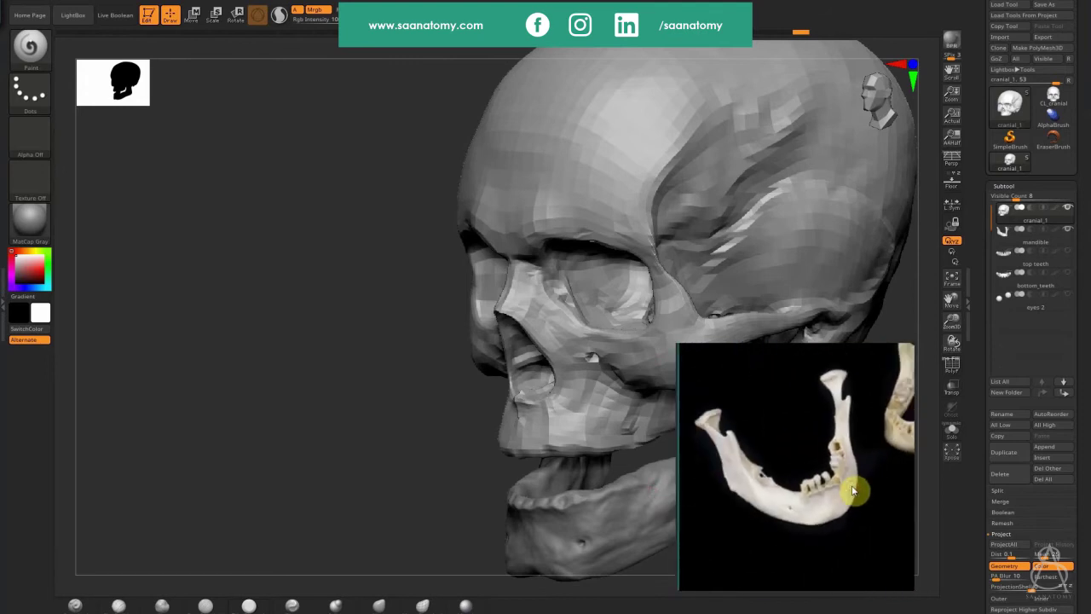
pyautogui.moveTo(385, 397); pyautogui.dragTo(436, 418)
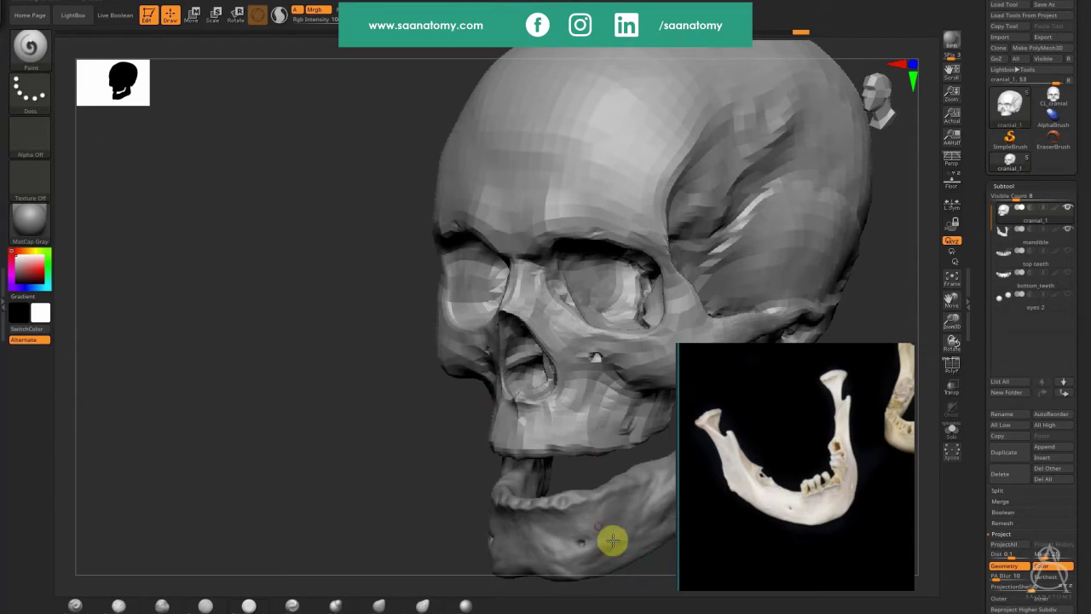
pyautogui.keyDown('alt'); pyautogui.click(568, 538); pyautogui.keyUp('alt')
pyautogui.hotkey('shift', 's')
pyautogui.keyDown('alt'); pyautogui.moveTo(672, 232); pyautogui.dragTo(468, 152); pyautogui.keyUp('alt')
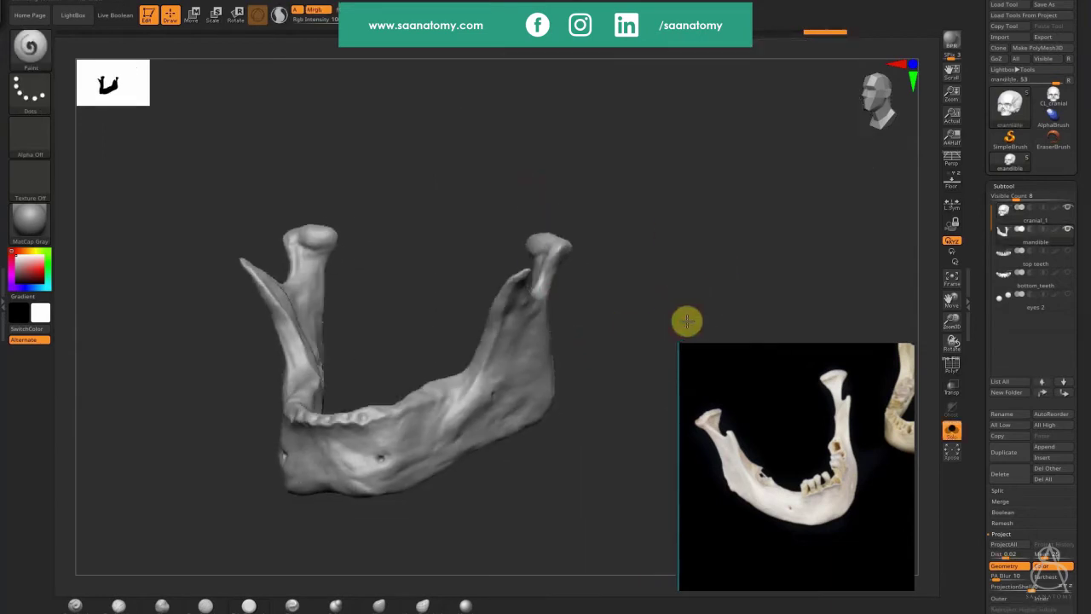
# Step: Examine the outer surface of the mandible and its mental foramen up close against the reference photo
pyautogui.moveTo(687, 321); pyautogui.dragTo(625, 421)
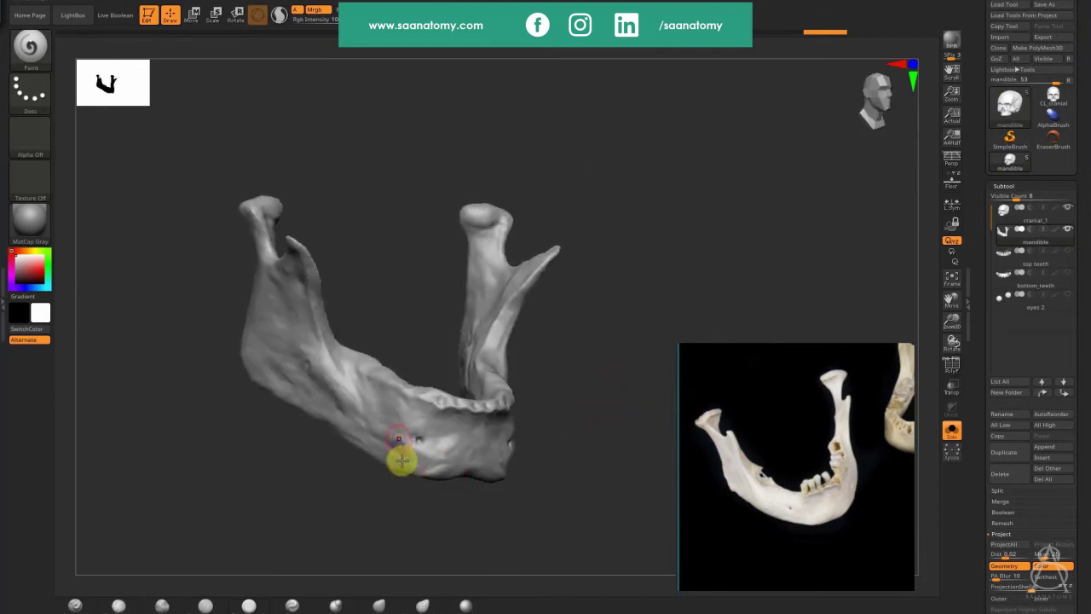
pyautogui.keyDown('alt'); pyautogui.moveTo(628, 305); pyautogui.dragTo(641, 343); pyautogui.keyUp('alt')
pyautogui.rightClick(440, 485)
pyautogui.moveTo(545, 443); pyautogui.dragTo(594, 475)
pyautogui.moveTo(515, 400)
pyautogui.keyDown('alt'); pyautogui.mouseDown()
pyautogui.moveTo(519, 416)
pyautogui.moveTo(718, 345)
pyautogui.mouseUp(); pyautogui.keyUp('alt')
pyautogui.keyDown('alt'); pyautogui.moveTo(653, 349); pyautogui.dragTo(725, 345); pyautogui.keyUp('alt')
pyautogui.press('s')
pyautogui.moveTo(414, 497); pyautogui.dragTo(409, 492)
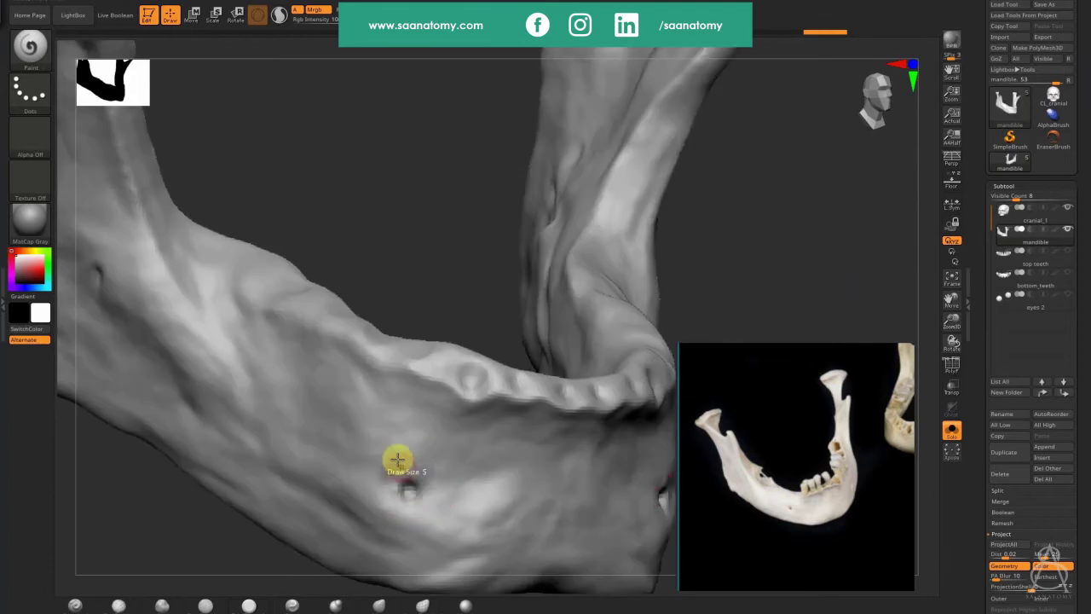
# Step: Review the mandible's geometry and ZRemesher settings
pyautogui.moveTo(1086, 401); pyautogui.dragTo(1082, 325)
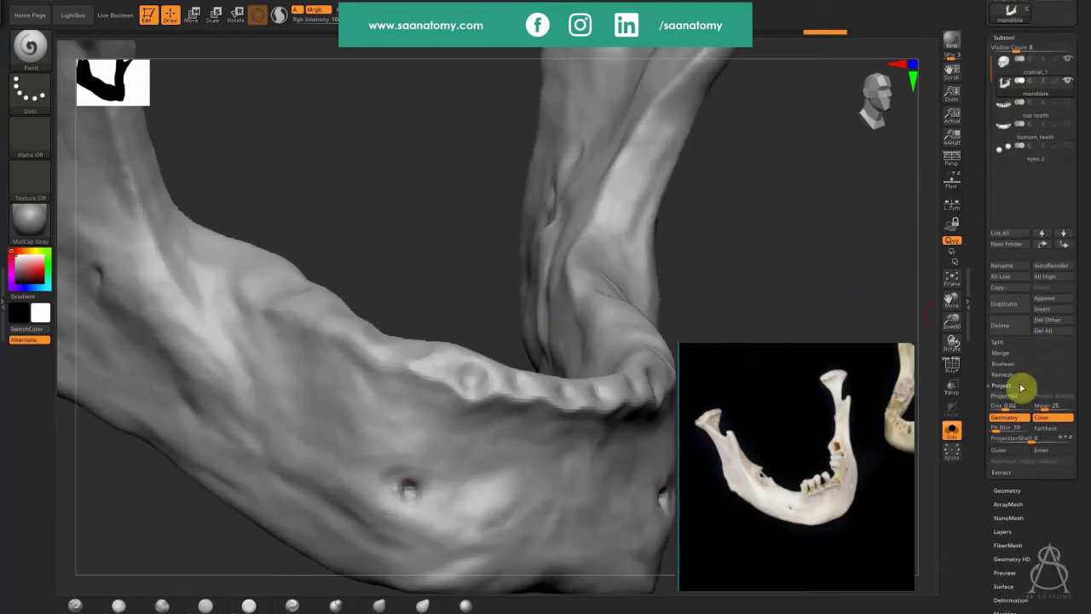
pyautogui.click(1021, 386)
pyautogui.click(1049, 413)
pyautogui.moveTo(1077, 285); pyautogui.dragTo(1071, 395)
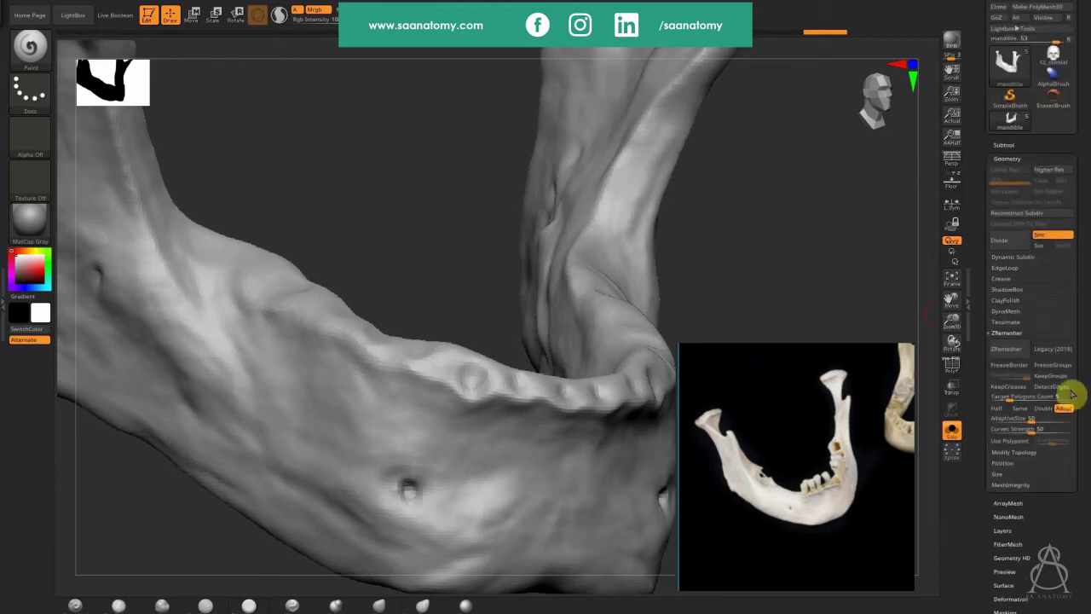
pyautogui.click(1048, 158)
pyautogui.click(1045, 159)
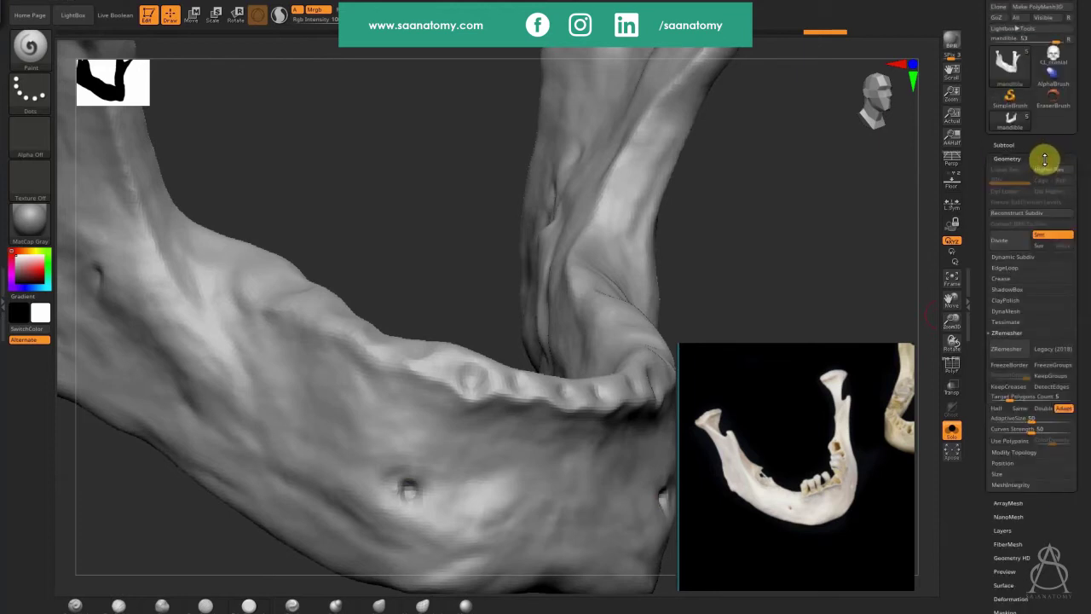
pyautogui.click(1042, 158)
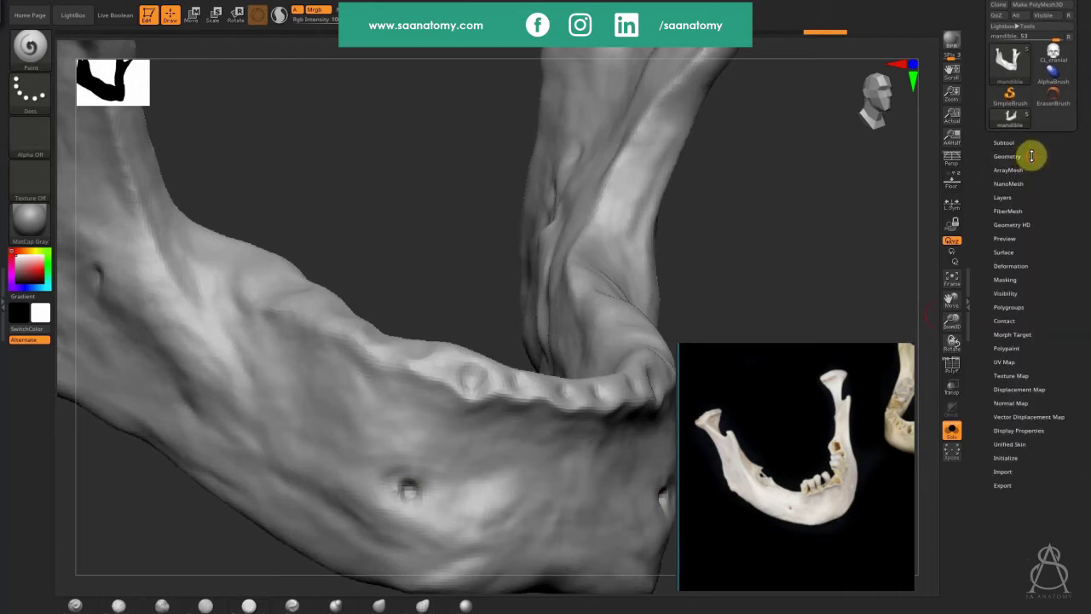
# Step: Open the mandible's DynaMesh settings
pyautogui.click(1029, 158)
pyautogui.click(1008, 307)
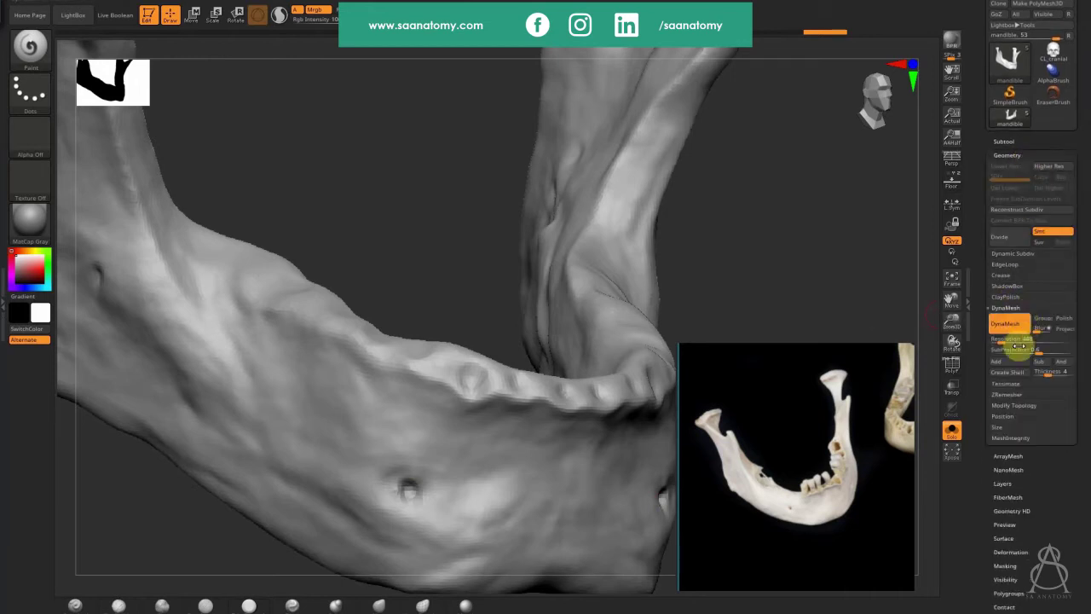
pyautogui.moveTo(864, 281); pyautogui.dragTo(793, 202)
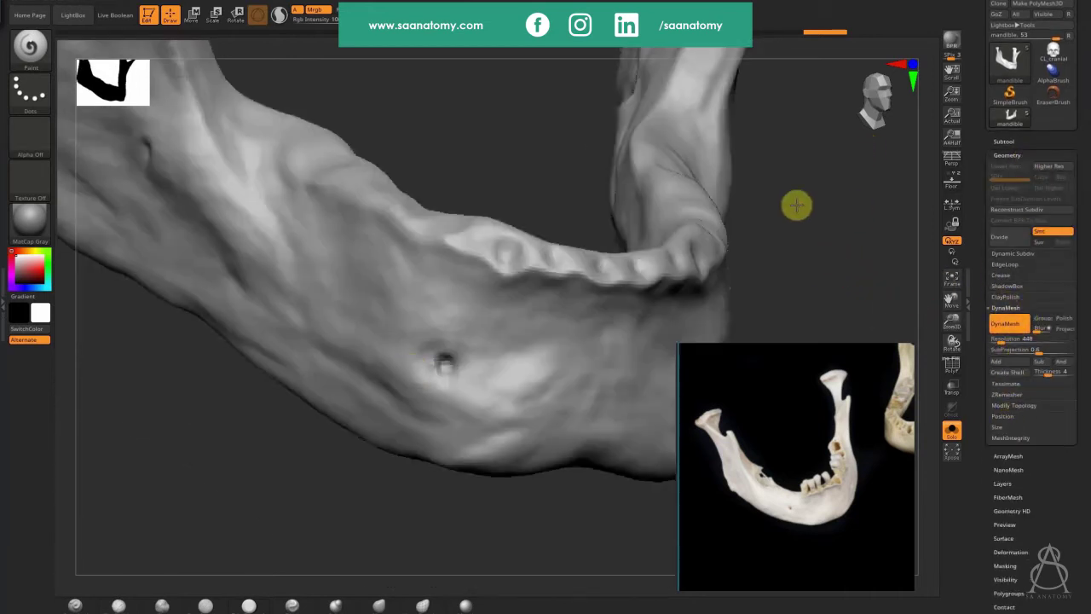
# Step: Carve the mental foramen deeper with a small ClayBuildup brush, giving the hole a cleaner, rounder opening
pyautogui.click(124, 605)
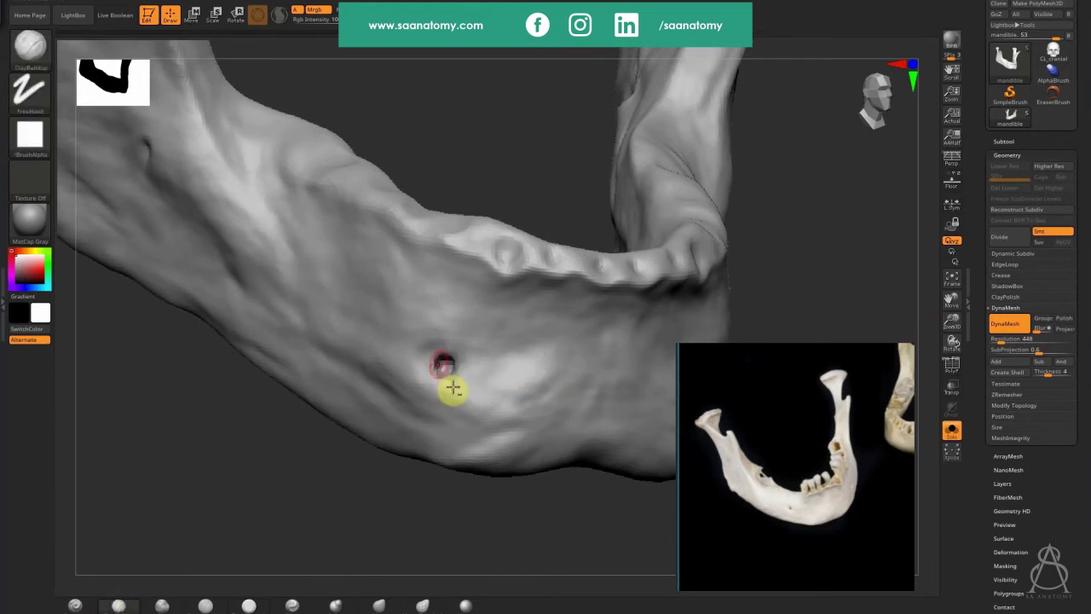
pyautogui.click(443, 366)
pyautogui.press('ctrl')
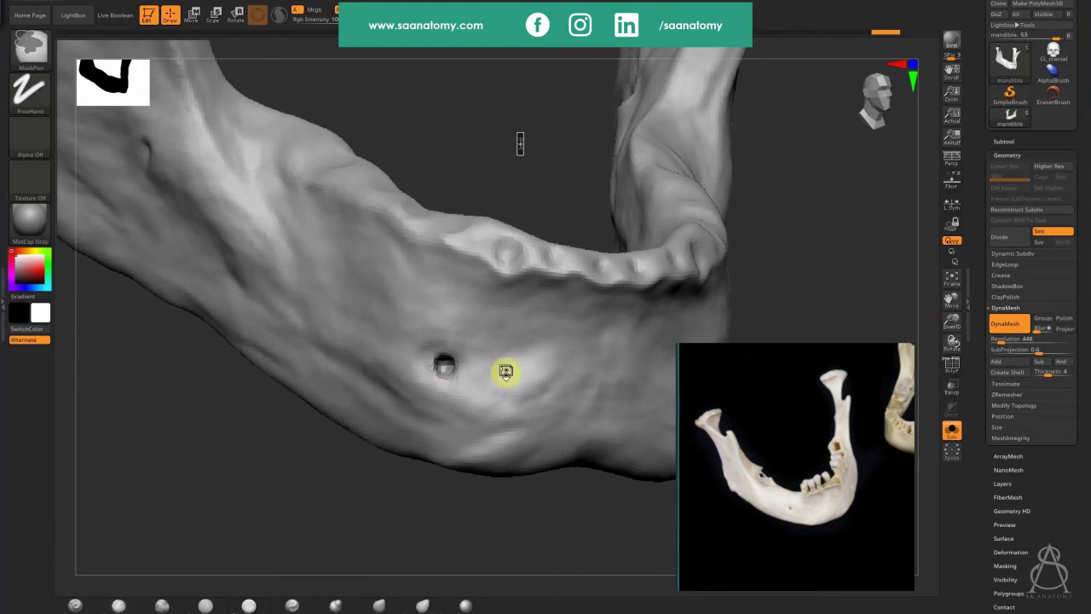
pyautogui.hotkey('ctrl', 'z')
pyautogui.moveTo(454, 362)
pyautogui.keyDown('ctrl'); pyautogui.mouseDown(button='right')
pyautogui.moveTo(448, 370)
pyautogui.moveTo(472, 384)
pyautogui.mouseUp(button='right'); pyautogui.keyUp('ctrl')
pyautogui.press('s')
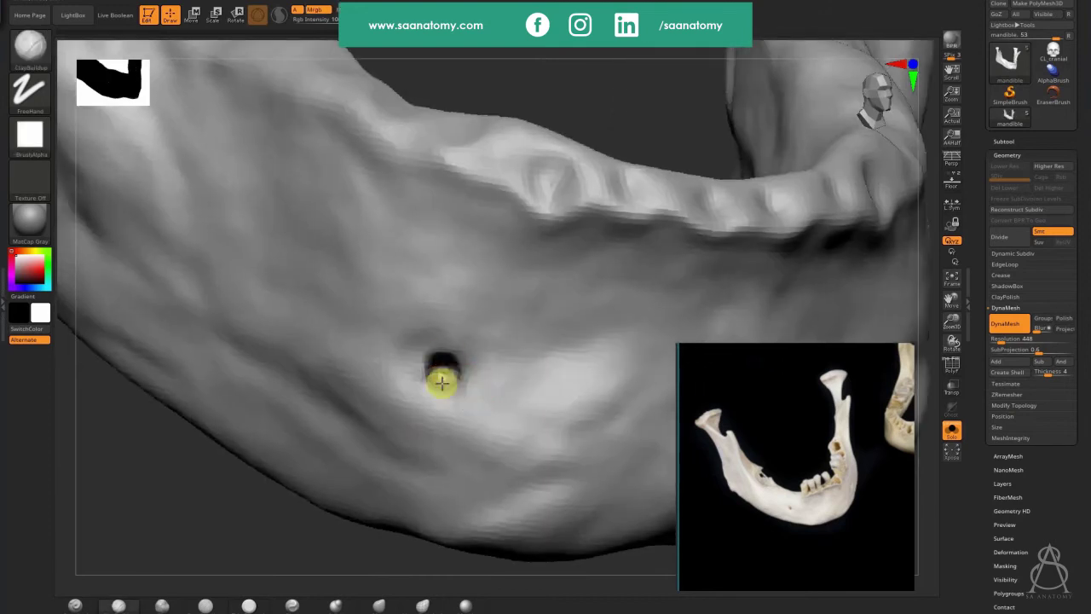
pyautogui.press('ctrl')
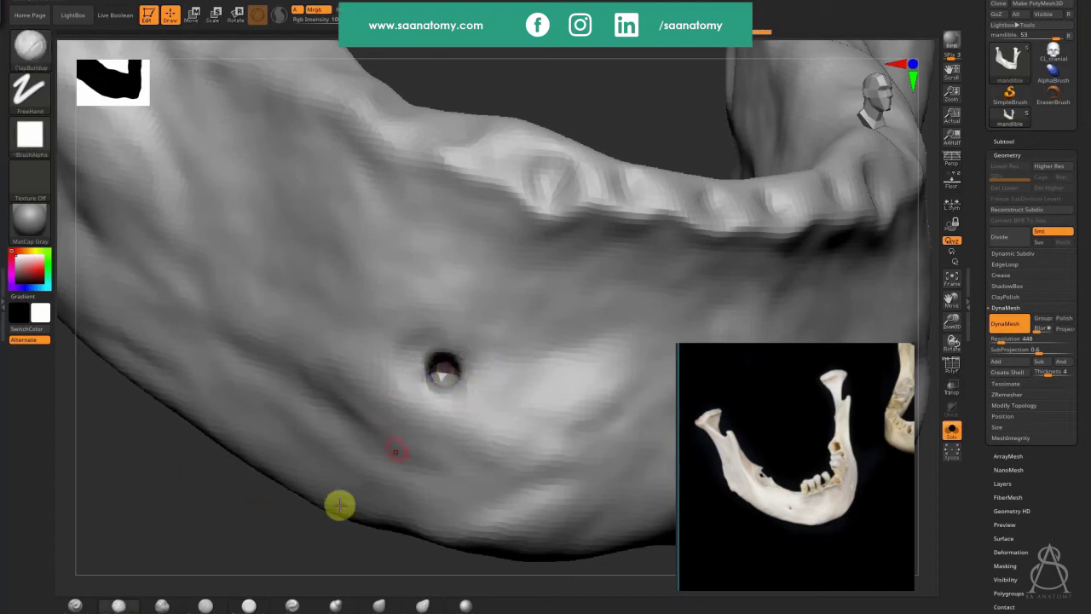
pyautogui.press('b')
pyautogui.press('m')
pyautogui.press('f')
pyautogui.press('b')
pyautogui.press('c')
pyautogui.press('b')
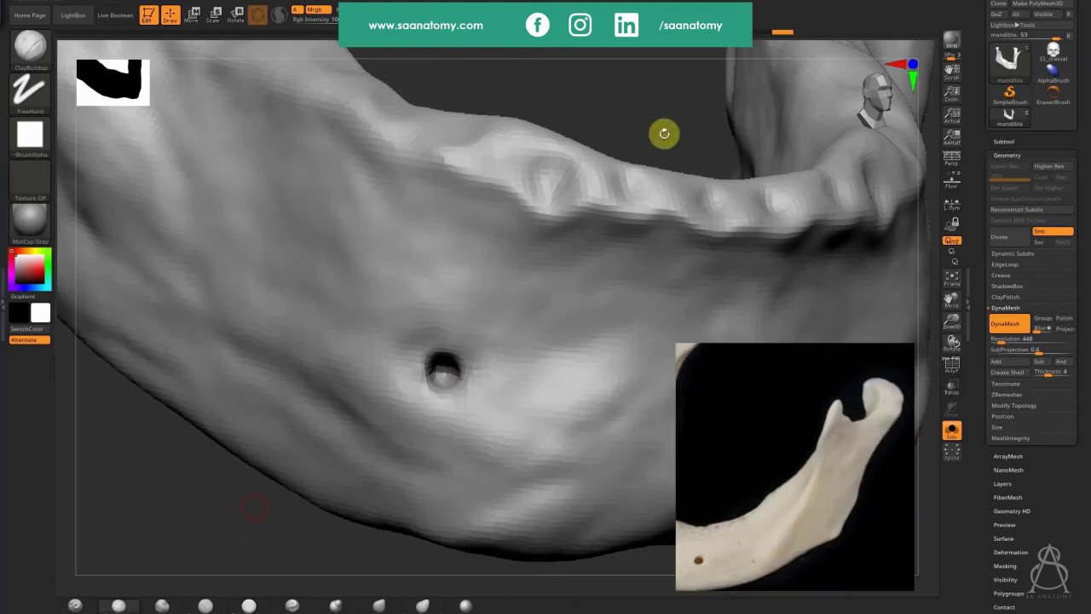
# Step: Reshape the coronoid process and the outer surface of the ramus with a larger Move Topological brush, following the reference photo
pyautogui.moveTo(662, 131)
pyautogui.mouseDown()
pyautogui.moveTo(702, 141)
pyautogui.moveTo(558, 146)
pyautogui.moveTo(580, 171)
pyautogui.moveTo(492, 353)
pyautogui.moveTo(528, 495)
pyautogui.moveTo(591, 504)
pyautogui.moveTo(533, 540)
pyautogui.moveTo(580, 493)
pyautogui.moveTo(574, 511)
pyautogui.moveTo(577, 494)
pyautogui.moveTo(609, 523)
pyautogui.moveTo(526, 426)
pyautogui.moveTo(555, 424)
pyautogui.moveTo(540, 394)
pyautogui.mouseUp()
pyautogui.press('s')
pyautogui.click(422, 605)
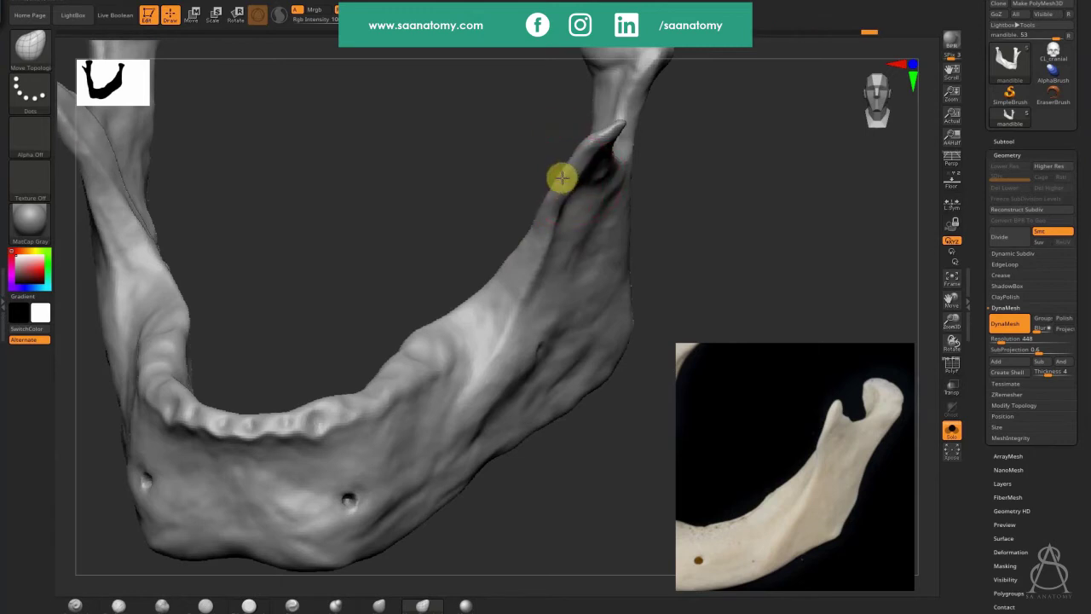
pyautogui.moveTo(698, 210); pyautogui.dragTo(581, 221)
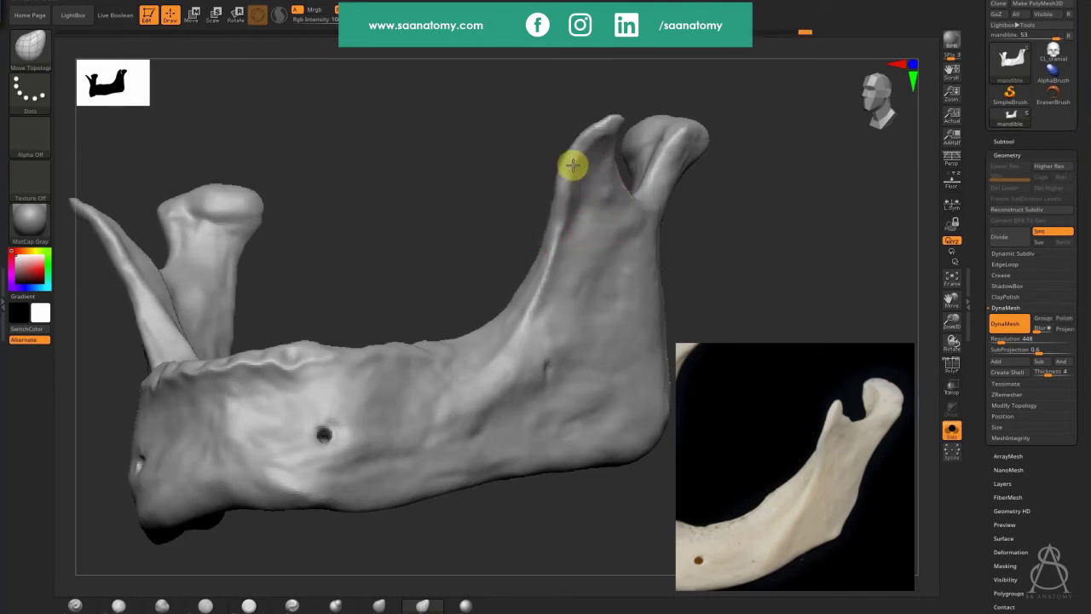
pyautogui.moveTo(572, 166); pyautogui.dragTo(584, 170)
pyautogui.moveTo(725, 255); pyautogui.dragTo(623, 189)
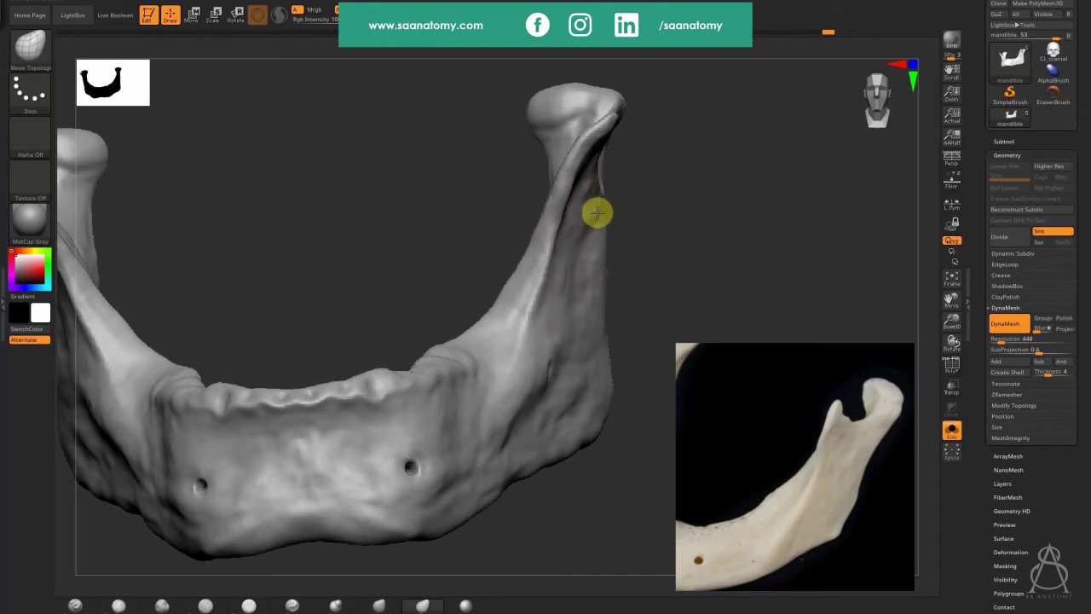
pyautogui.moveTo(598, 213); pyautogui.dragTo(604, 239)
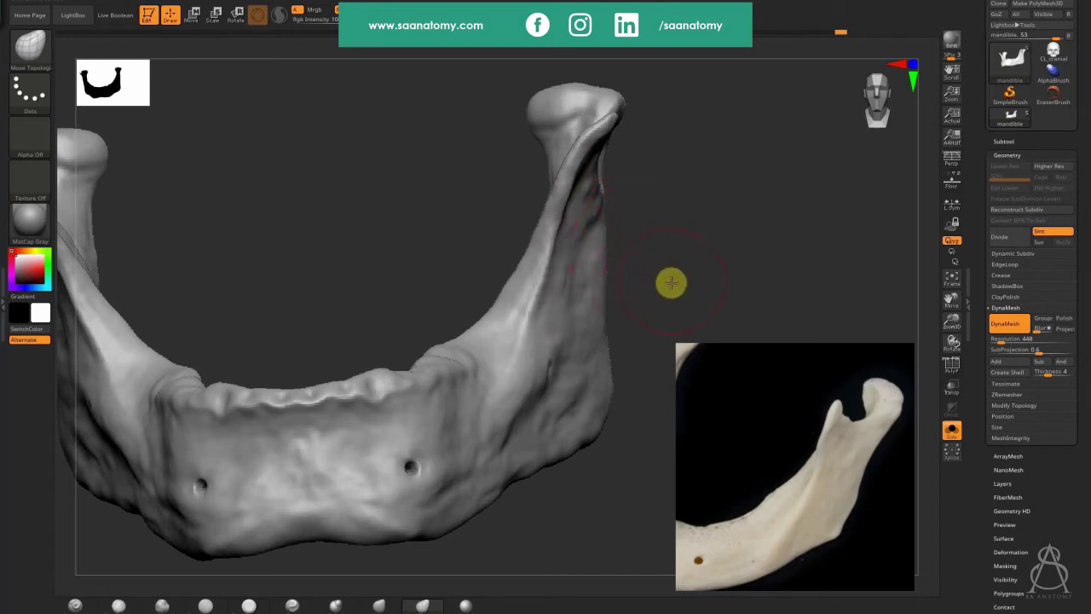
# Step: Shift the reference photo to the opposite ramus and adjust the front edge below the coronoid process with Move Topological
pyautogui.moveTo(671, 283); pyautogui.dragTo(739, 265)
pyautogui.keyDown('alt'); pyautogui.moveTo(730, 224); pyautogui.dragTo(730, 260); pyautogui.keyUp('alt')
pyautogui.moveTo(820, 461); pyautogui.dragTo(869, 541)
pyautogui.moveTo(738, 178)
pyautogui.mouseDown()
pyautogui.moveTo(724, 239)
pyautogui.moveTo(684, 239)
pyautogui.moveTo(731, 243)
pyautogui.moveTo(585, 222)
pyautogui.moveTo(568, 287)
pyautogui.mouseUp()
pyautogui.moveTo(582, 249); pyautogui.dragTo(607, 240)
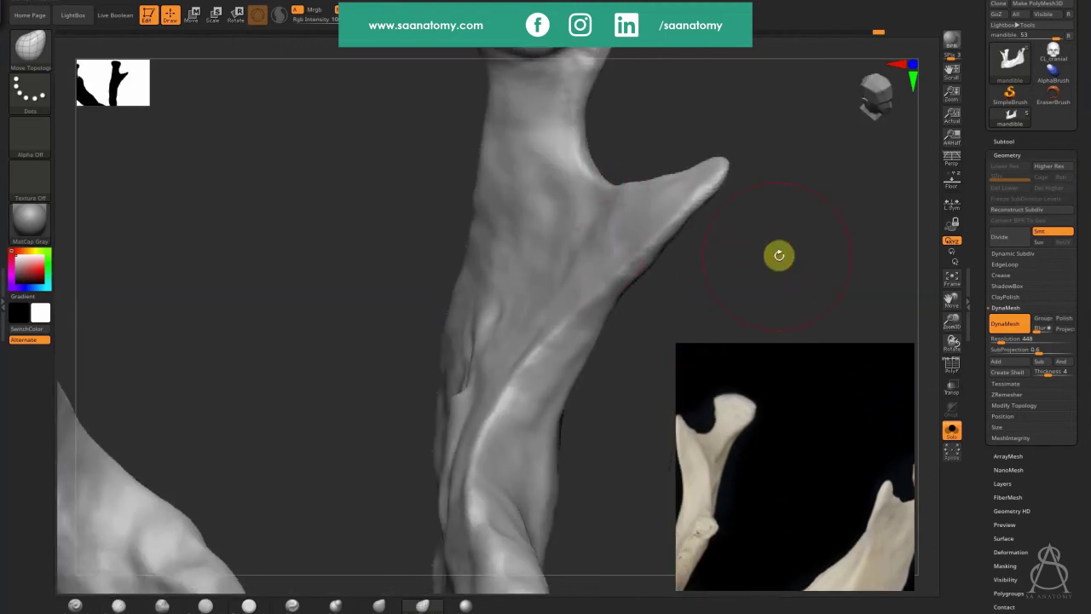
pyautogui.moveTo(779, 256); pyautogui.dragTo(780, 279)
pyautogui.keyDown('alt'); pyautogui.moveTo(789, 234); pyautogui.dragTo(762, 282); pyautogui.keyUp('alt')
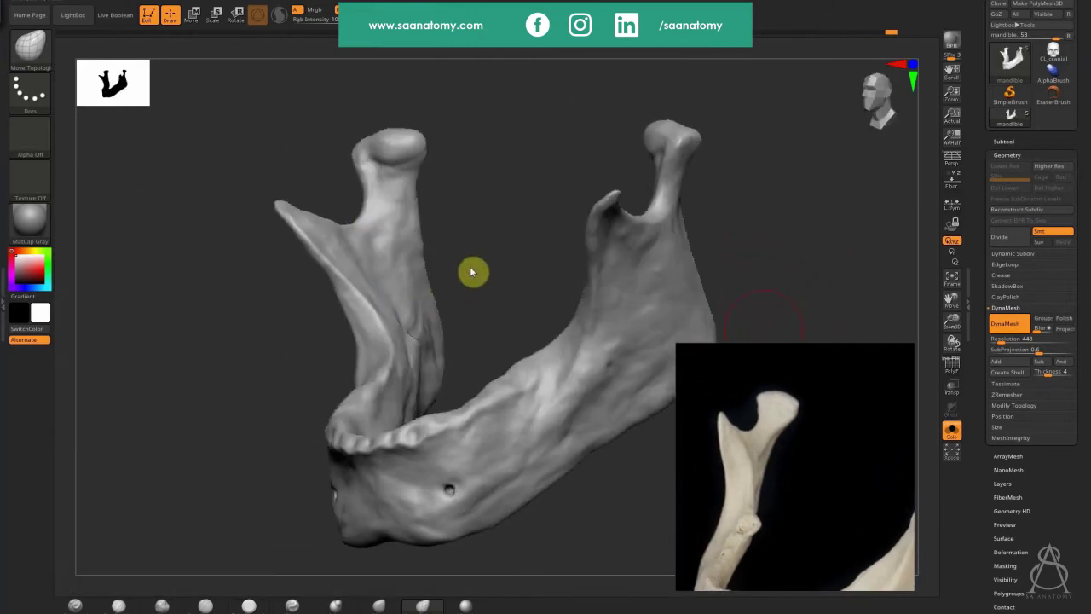
pyautogui.moveTo(471, 271)
pyautogui.mouseDown()
pyautogui.moveTo(528, 210)
pyautogui.moveTo(432, 275)
pyautogui.mouseUp()
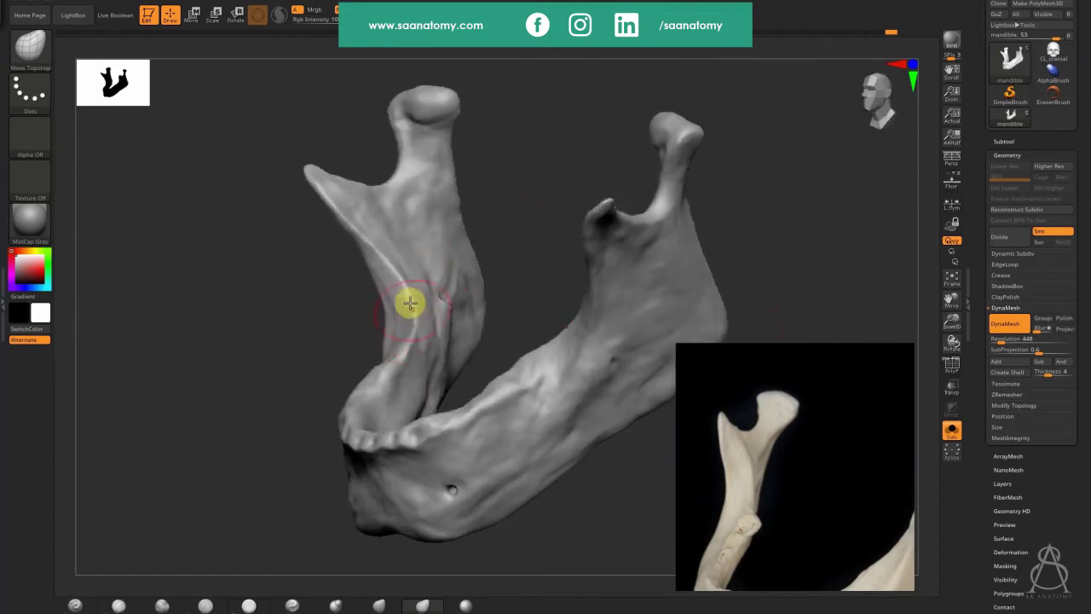
# Step: Build up a vertical ridge on the inner ramus below the condyle with the ClayBuildup brush and smooth it
pyautogui.moveTo(474, 170); pyautogui.dragTo(408, 174)
pyautogui.click(119, 605)
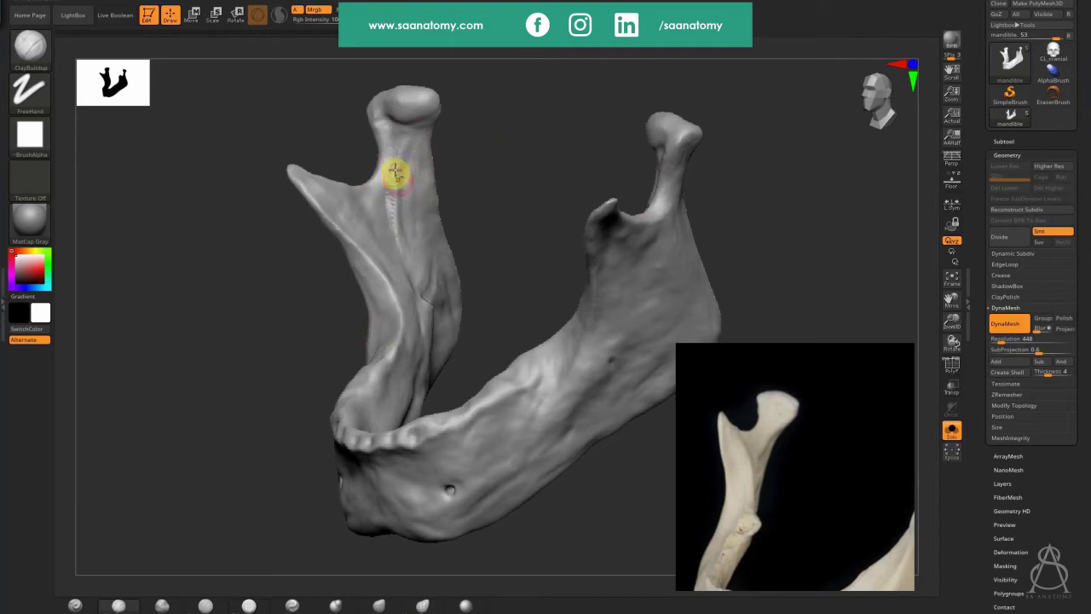
pyautogui.press('shift')
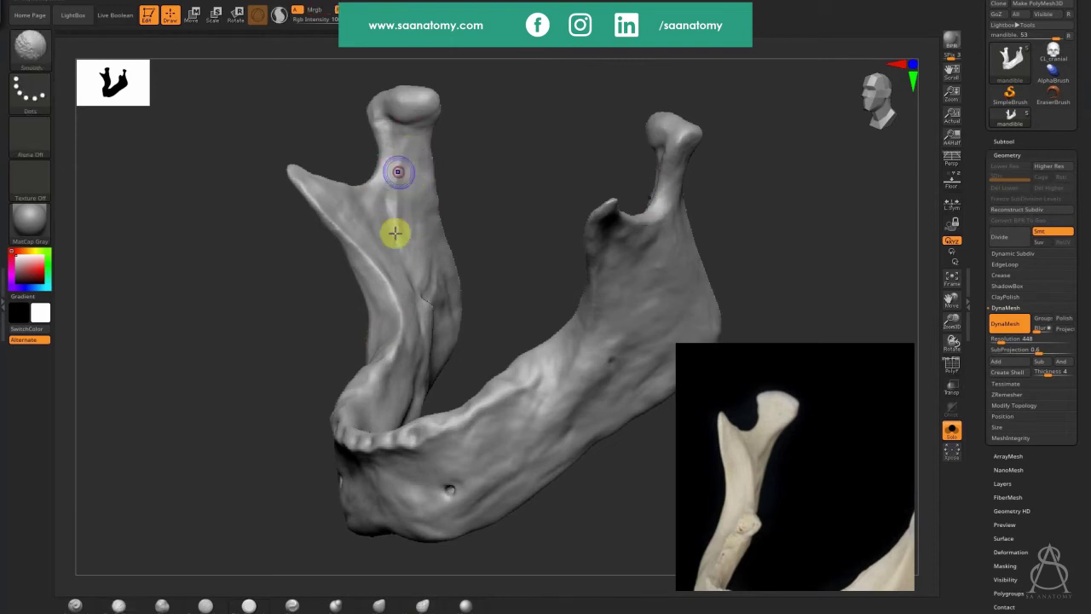
# Step: Add clay to the retromolar area where the inner ramus meets the alveolar ridge
pyautogui.moveTo(496, 158)
pyautogui.mouseDown()
pyautogui.moveTo(514, 144)
pyautogui.moveTo(499, 173)
pyautogui.moveTo(538, 193)
pyautogui.moveTo(492, 207)
pyautogui.moveTo(466, 185)
pyautogui.moveTo(628, 224)
pyautogui.moveTo(587, 207)
pyautogui.mouseUp()
pyautogui.moveTo(798, 230); pyautogui.dragTo(748, 246)
pyautogui.moveTo(429, 207); pyautogui.dragTo(383, 233)
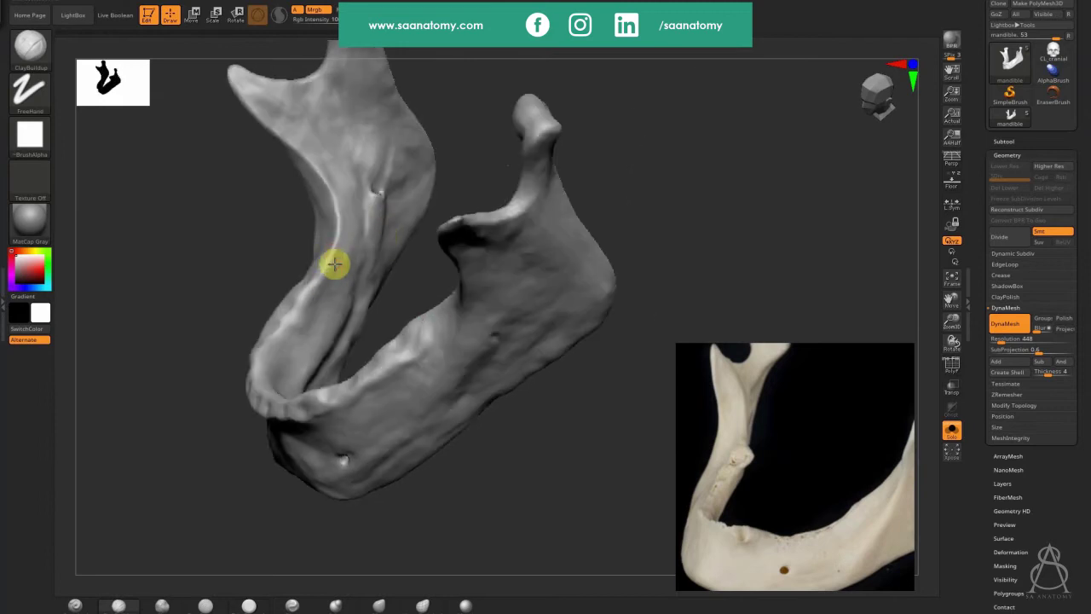
pyautogui.moveTo(338, 253); pyautogui.dragTo(327, 274)
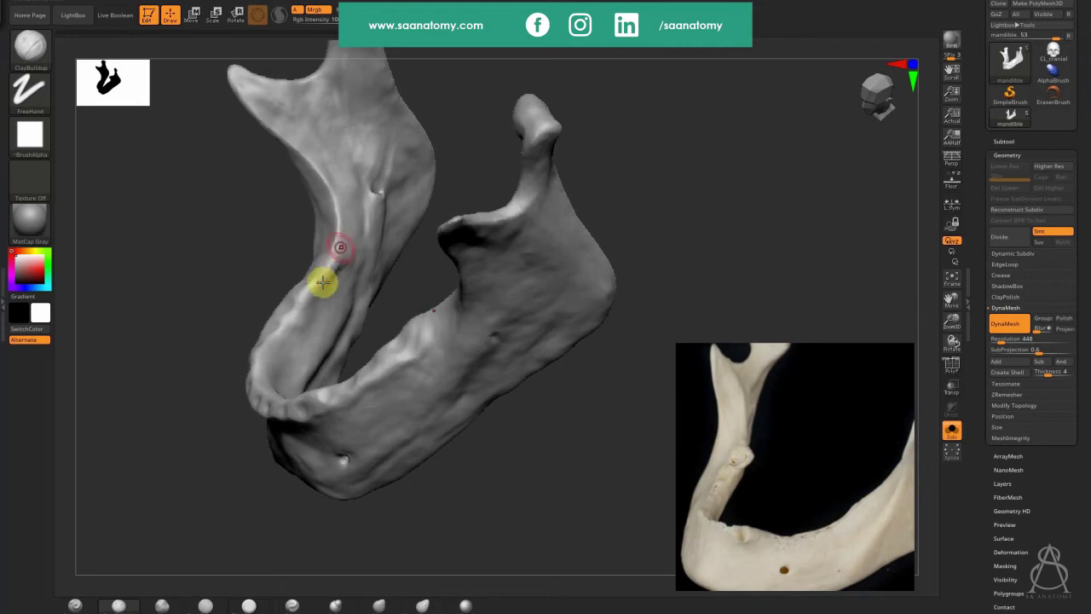
# Step: Build up the back edge of the mandible's angle with ClayBuildup
pyautogui.moveTo(682, 239); pyautogui.dragTo(563, 256)
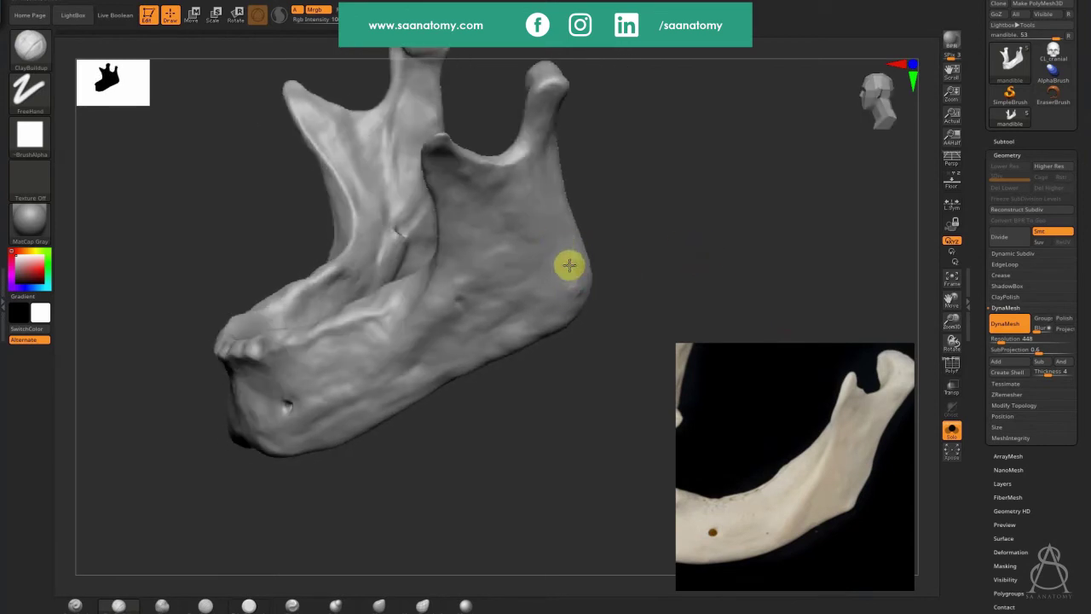
pyautogui.moveTo(569, 294)
pyautogui.mouseDown()
pyautogui.moveTo(582, 271)
pyautogui.moveTo(584, 283)
pyautogui.moveTo(578, 262)
pyautogui.mouseUp()
pyautogui.moveTo(694, 246)
pyautogui.mouseDown()
pyautogui.moveTo(680, 236)
pyautogui.moveTo(555, 247)
pyautogui.moveTo(758, 298)
pyautogui.moveTo(745, 298)
pyautogui.moveTo(741, 156)
pyautogui.moveTo(731, 152)
pyautogui.mouseUp()
pyautogui.moveTo(777, 261); pyautogui.dragTo(809, 292)
# Step: Build up and smooth the lower border at the mandible's angle, using the toothed three-quarter mandible photo as reference
pyautogui.moveTo(778, 451)
pyautogui.mouseDown(button='middle')
pyautogui.moveTo(821, 472)
pyautogui.moveTo(699, 459)
pyautogui.mouseUp(button='middle')
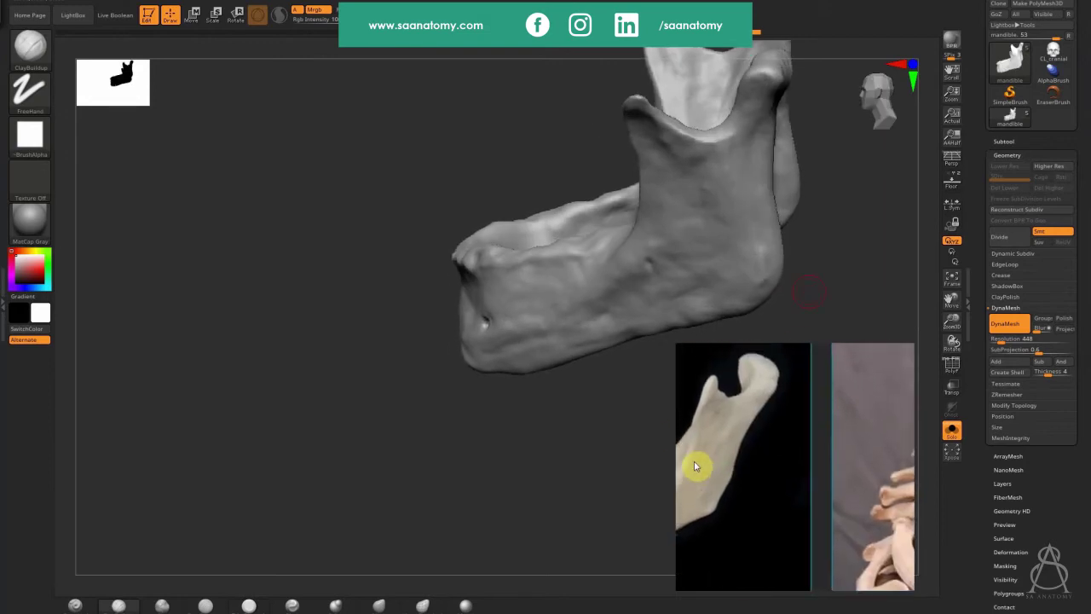
pyautogui.scroll(-7, 740, 482)
pyautogui.scroll(7, 731, 389)
pyautogui.moveTo(734, 391); pyautogui.dragTo(831, 536, button='middle')
pyautogui.moveTo(389, 387); pyautogui.dragTo(494, 193)
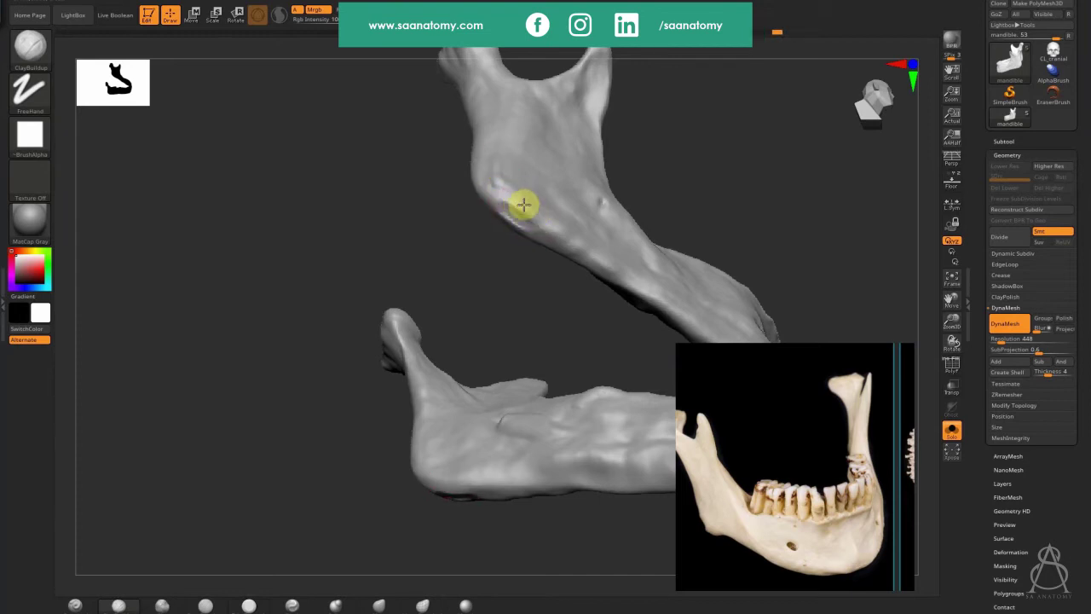
pyautogui.press('shift')
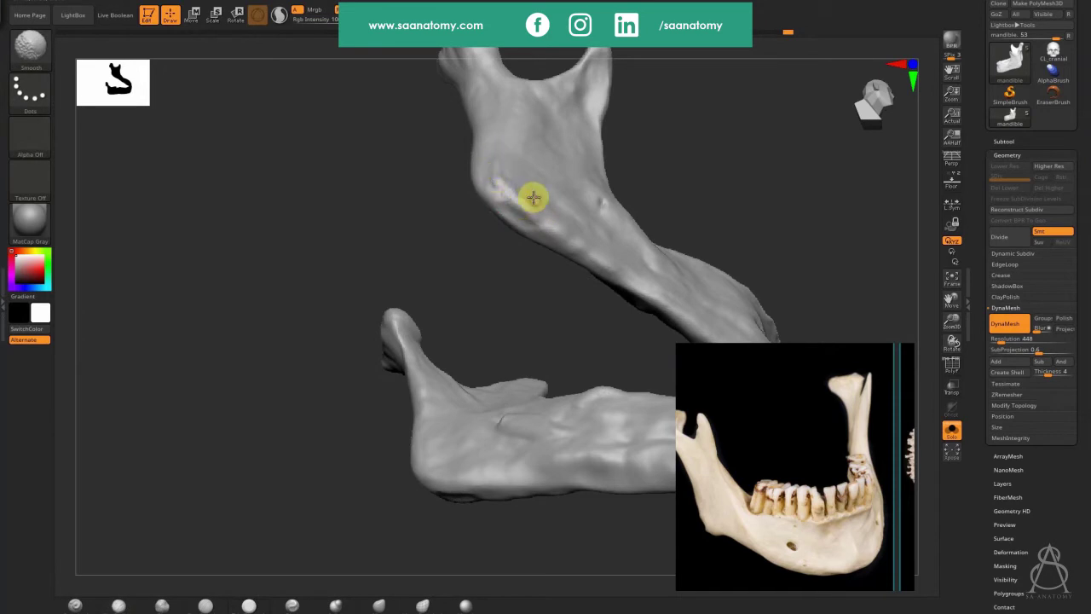
pyautogui.moveTo(577, 266); pyautogui.dragTo(537, 200)
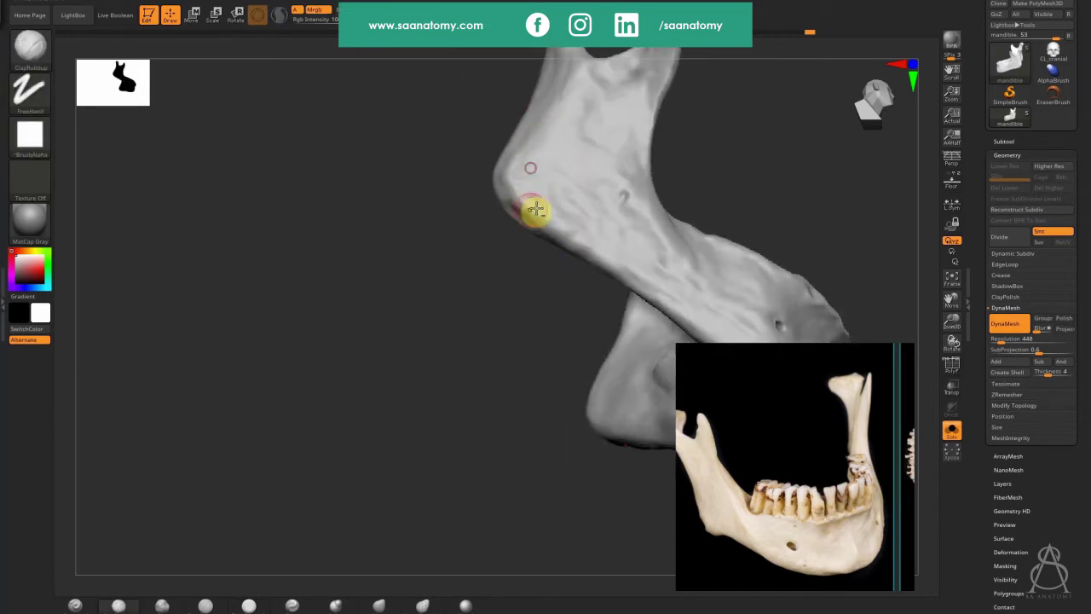
pyautogui.moveTo(551, 219)
pyautogui.keyDown('shift'); pyautogui.mouseDown(button='right')
pyautogui.moveTo(512, 373)
pyautogui.moveTo(529, 338)
pyautogui.moveTo(434, 417)
pyautogui.moveTo(497, 424)
pyautogui.moveTo(482, 411)
pyautogui.moveTo(519, 397)
pyautogui.moveTo(460, 414)
pyautogui.moveTo(494, 470)
pyautogui.mouseUp(button='right'); pyautogui.keyUp('shift')
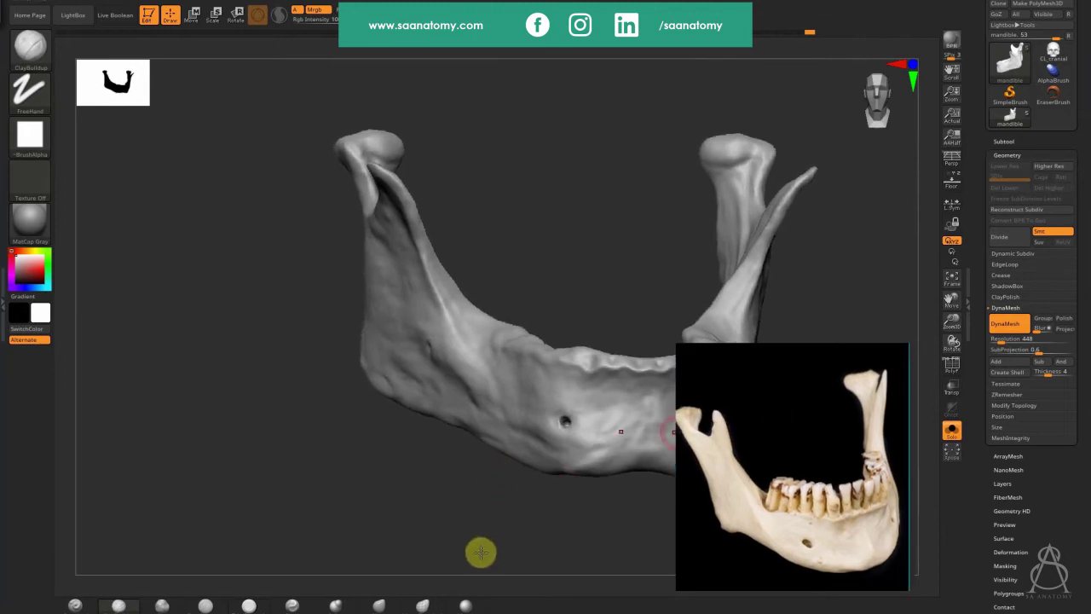
# Step: Show the cranium together with the mandible and adjust the coronoid process under the cheekbone with Move Topological
pyautogui.moveTo(457, 534)
pyautogui.mouseDown(button='right')
pyautogui.moveTo(395, 509)
pyautogui.moveTo(520, 511)
pyautogui.moveTo(195, 468)
pyautogui.moveTo(673, 244)
pyautogui.moveTo(730, 253)
pyautogui.moveTo(697, 229)
pyautogui.moveTo(693, 174)
pyautogui.moveTo(708, 207)
pyautogui.moveTo(665, 234)
pyautogui.moveTo(730, 276)
pyautogui.moveTo(664, 260)
pyautogui.mouseUp(button='right')
pyautogui.hotkey('ctrl', 's')
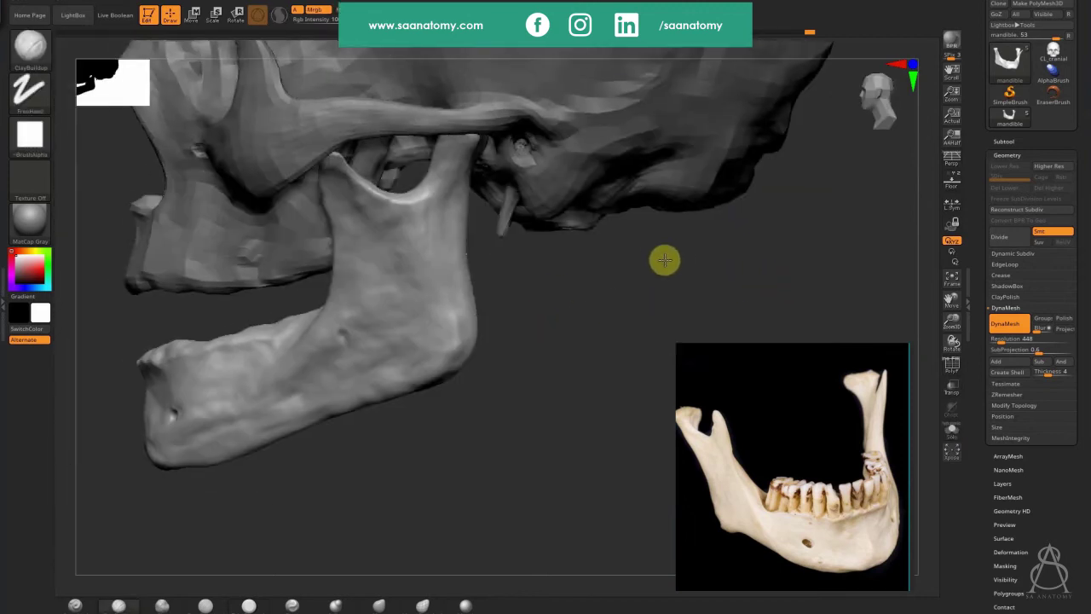
pyautogui.click(422, 605)
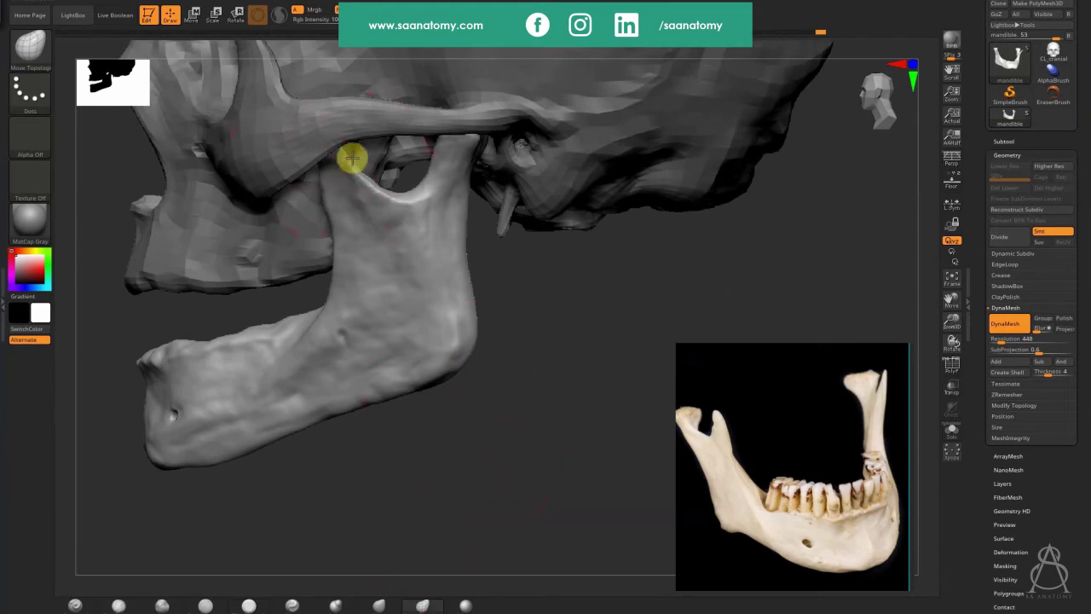
pyautogui.moveTo(392, 239); pyautogui.dragTo(339, 206, button='right')
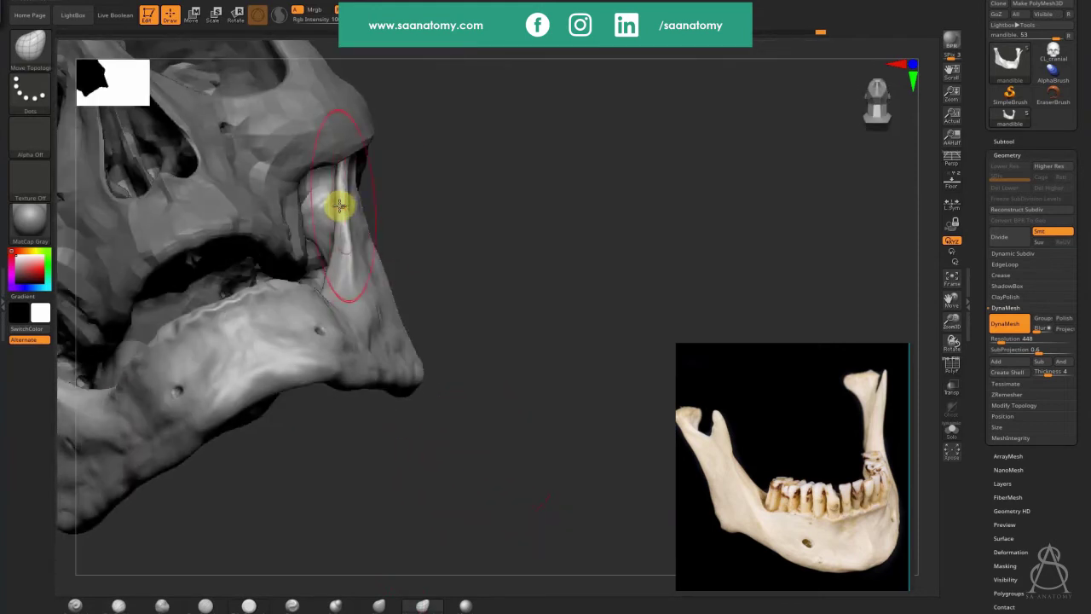
pyautogui.moveTo(430, 262)
pyautogui.mouseDown(button='right')
pyautogui.moveTo(486, 497)
pyautogui.moveTo(278, 475)
pyautogui.mouseUp(button='right')
# Step: Build up the outer surface of the ramus below the coronoid process with a resized ClayBuildup brush
pyautogui.click(128, 601)
pyautogui.press('s')
pyautogui.moveTo(372, 270); pyautogui.dragTo(360, 261)
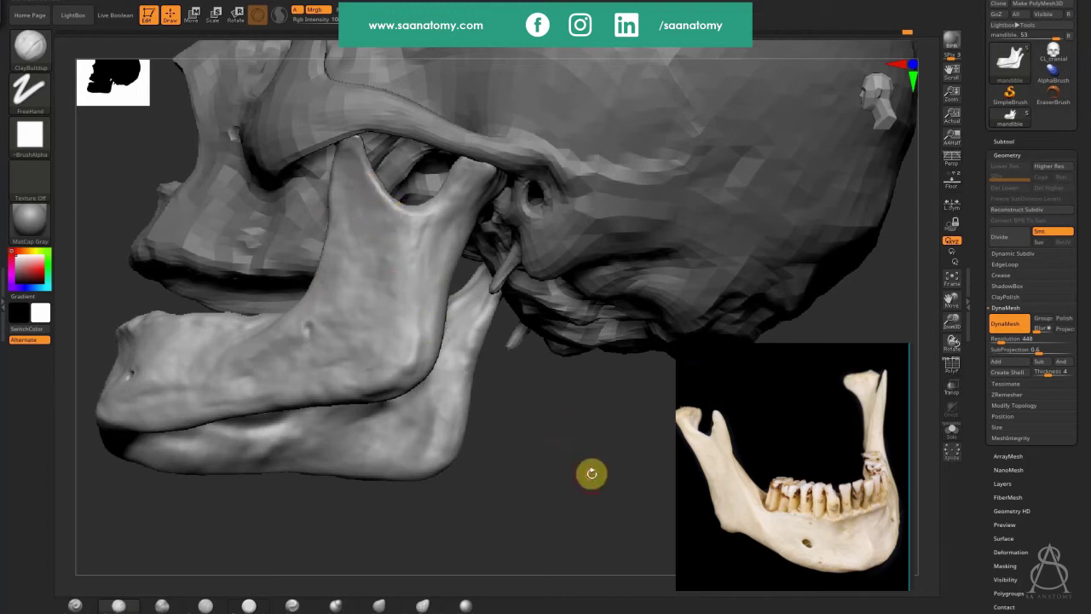
pyautogui.moveTo(624, 493); pyautogui.dragTo(370, 183)
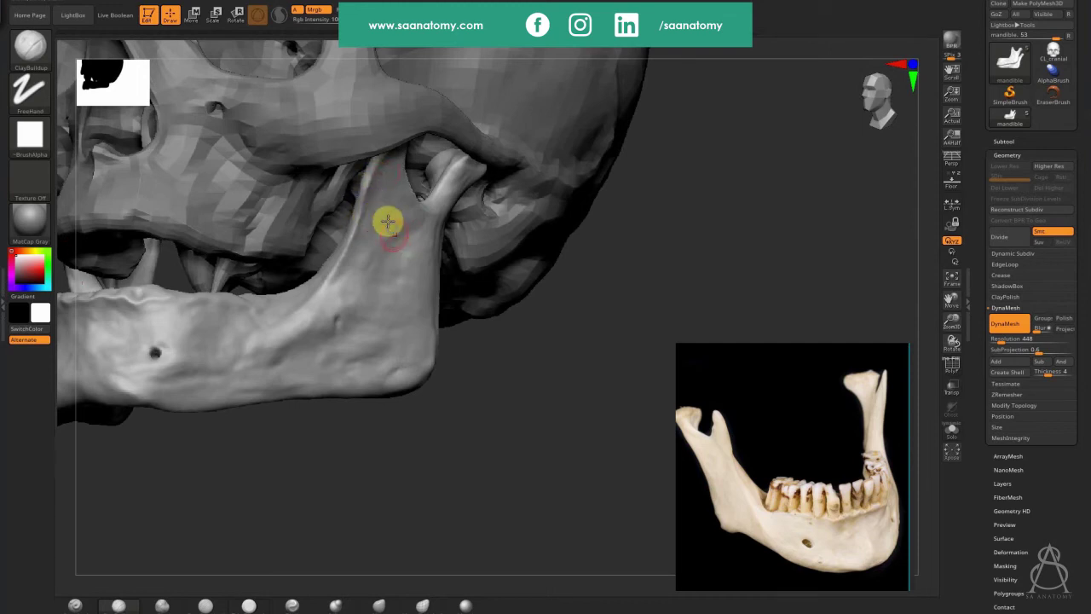
pyautogui.moveTo(387, 222); pyautogui.dragTo(353, 227)
# Step: Bring up the TEN 24 three-quarter mandible image on the reference board and isolate the mandible model
pyautogui.moveTo(497, 529); pyautogui.dragTo(533, 477)
pyautogui.scroll(-4, 792, 443)
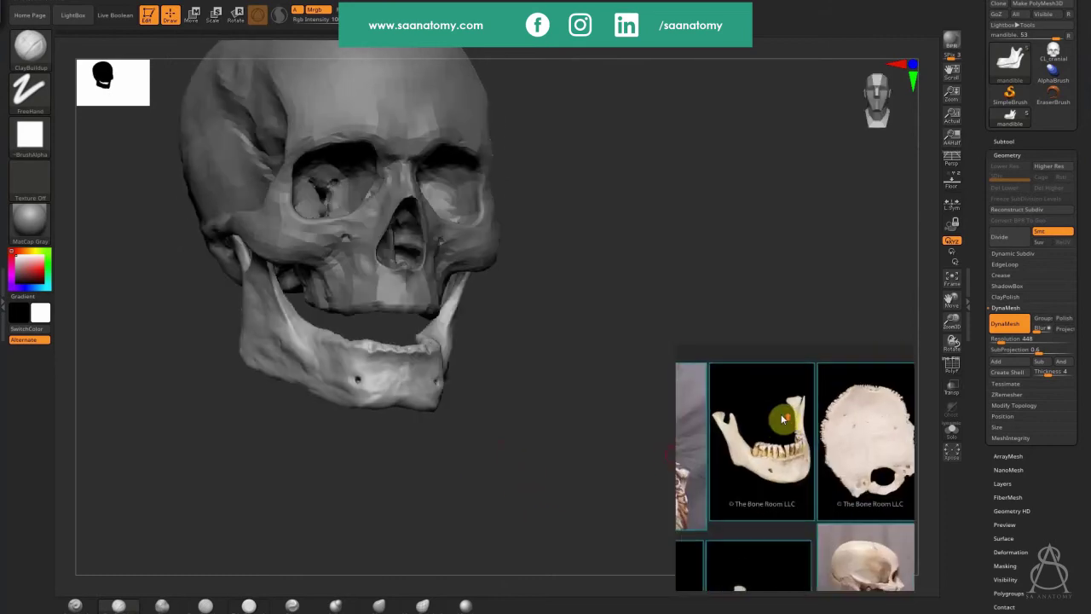
pyautogui.scroll(-3, 782, 417)
pyautogui.scroll(5, 718, 478)
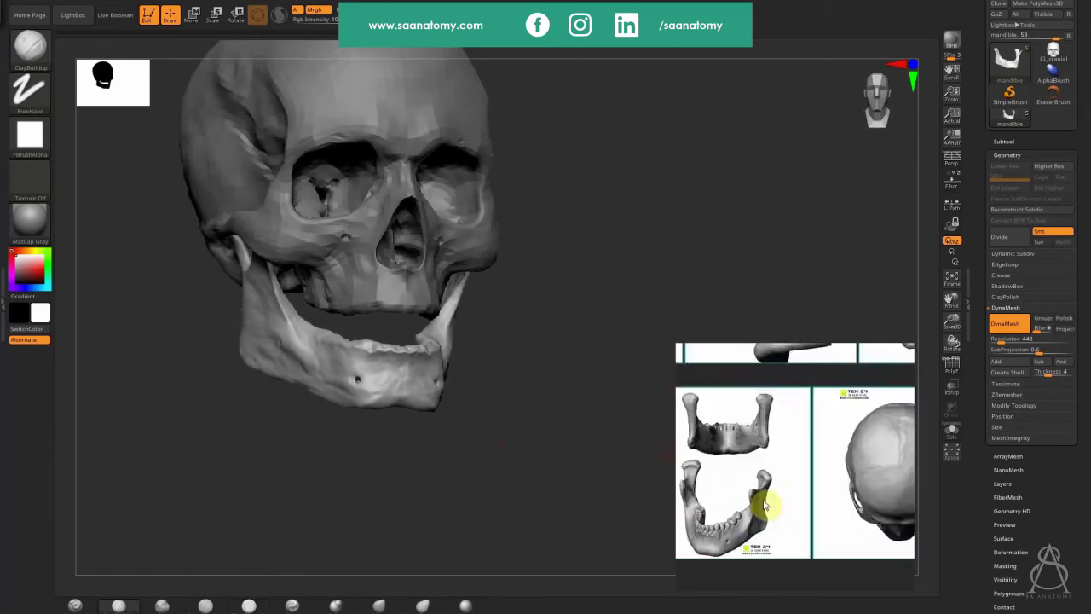
pyautogui.scroll(5, 765, 505)
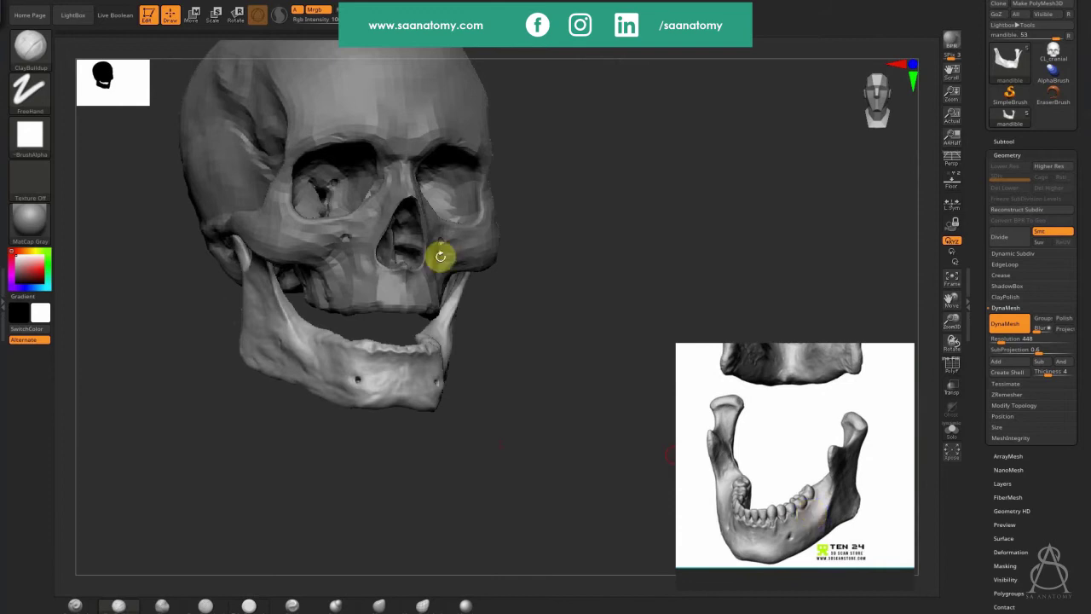
pyautogui.moveTo(521, 482); pyautogui.dragTo(597, 375)
pyautogui.hotkey('shift', 's')
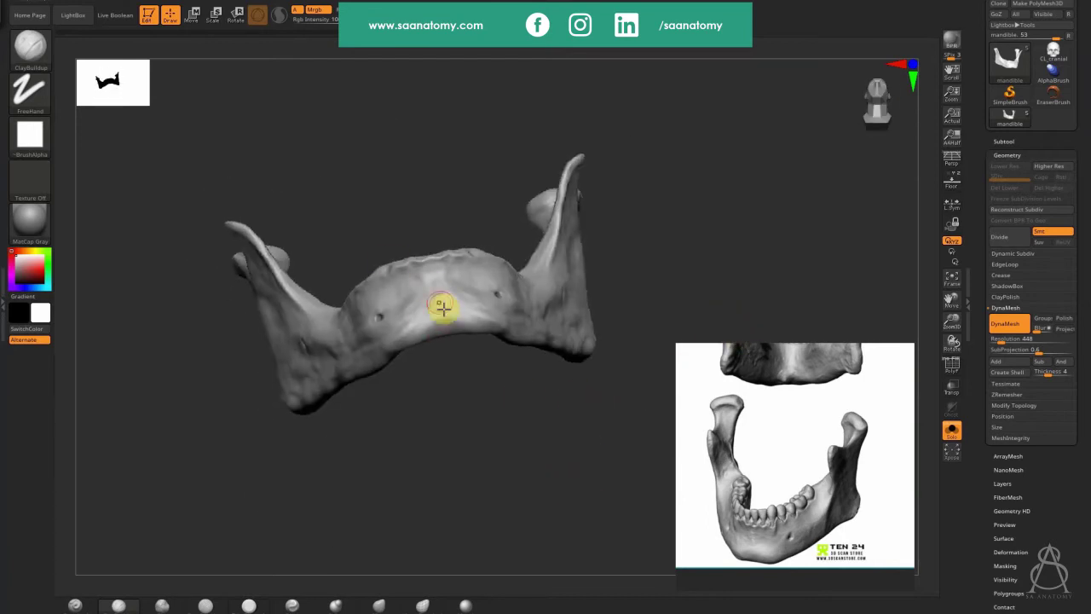
# Step: Reshape the coronoid process with Move Topological to match the TEN 24 reference
pyautogui.moveTo(486, 411)
pyautogui.mouseDown()
pyautogui.moveTo(506, 487)
pyautogui.moveTo(499, 496)
pyautogui.mouseUp()
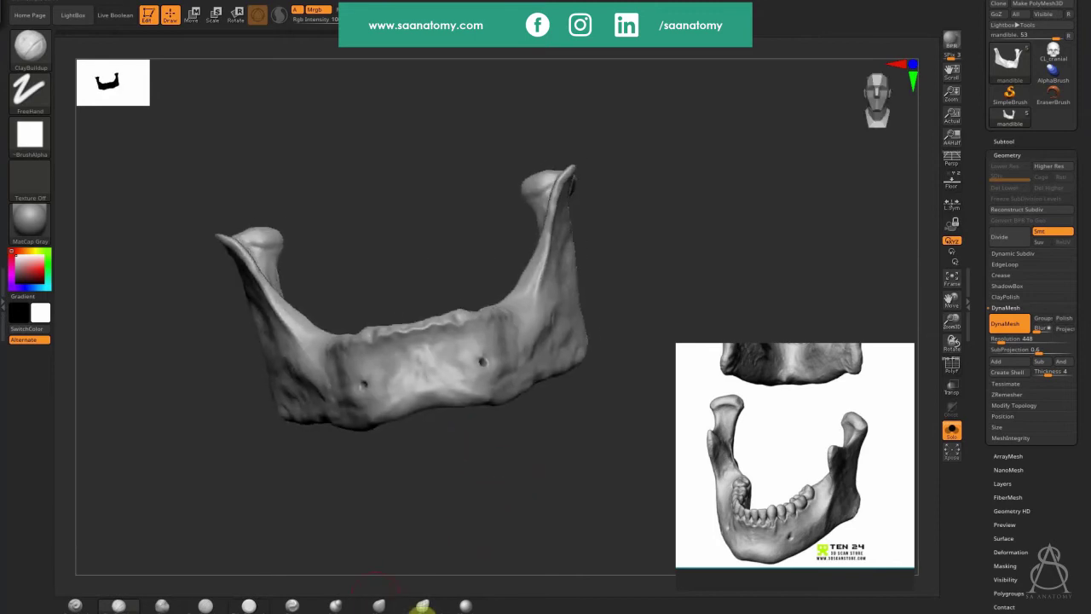
pyautogui.click(423, 603)
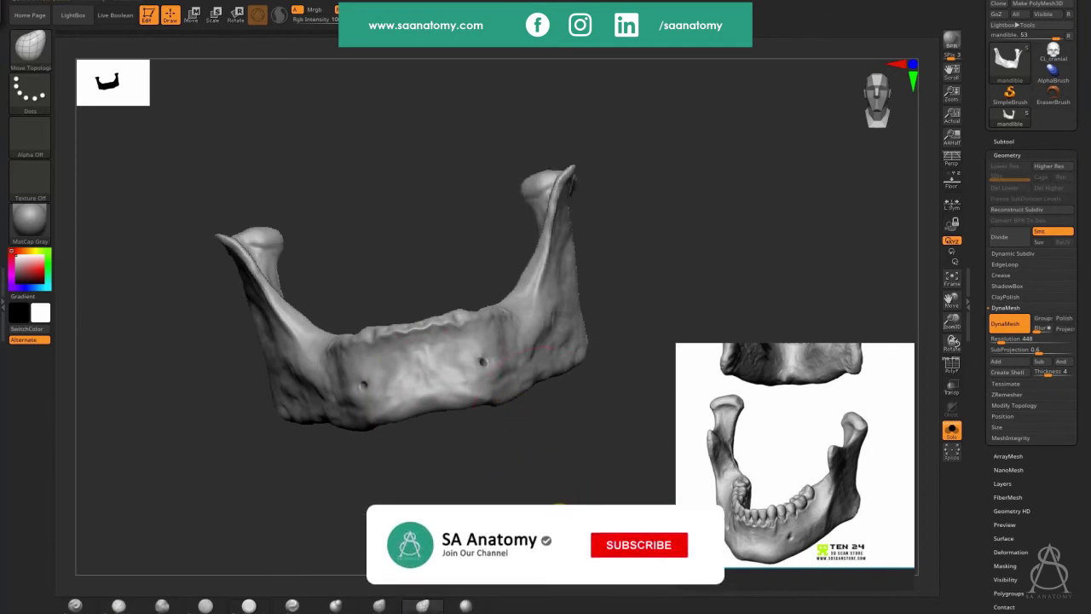
pyautogui.moveTo(559, 518); pyautogui.dragTo(546, 537)
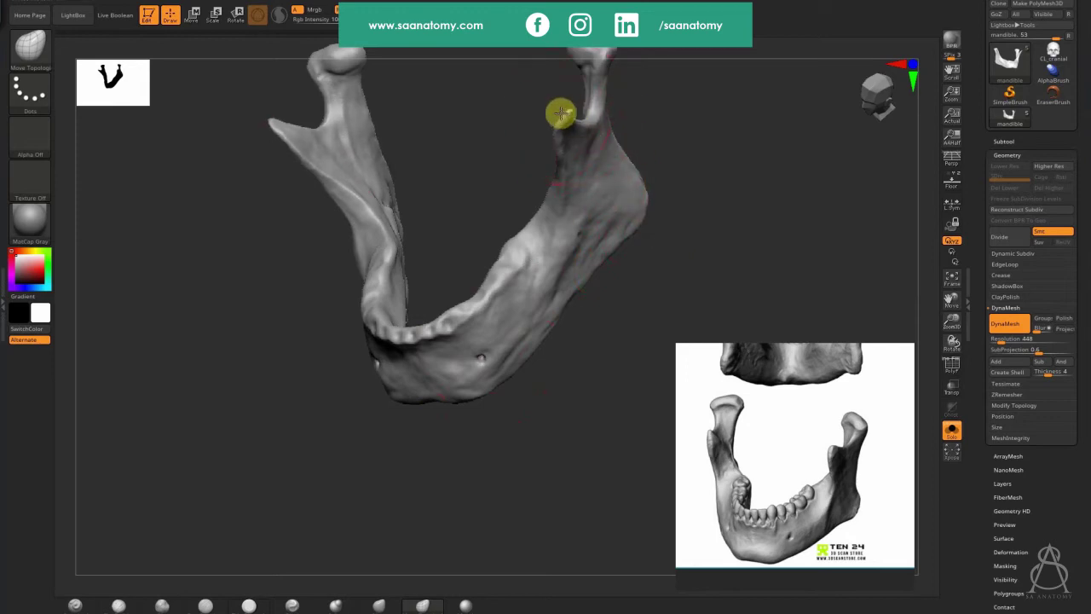
pyautogui.moveTo(661, 128); pyautogui.dragTo(571, 87)
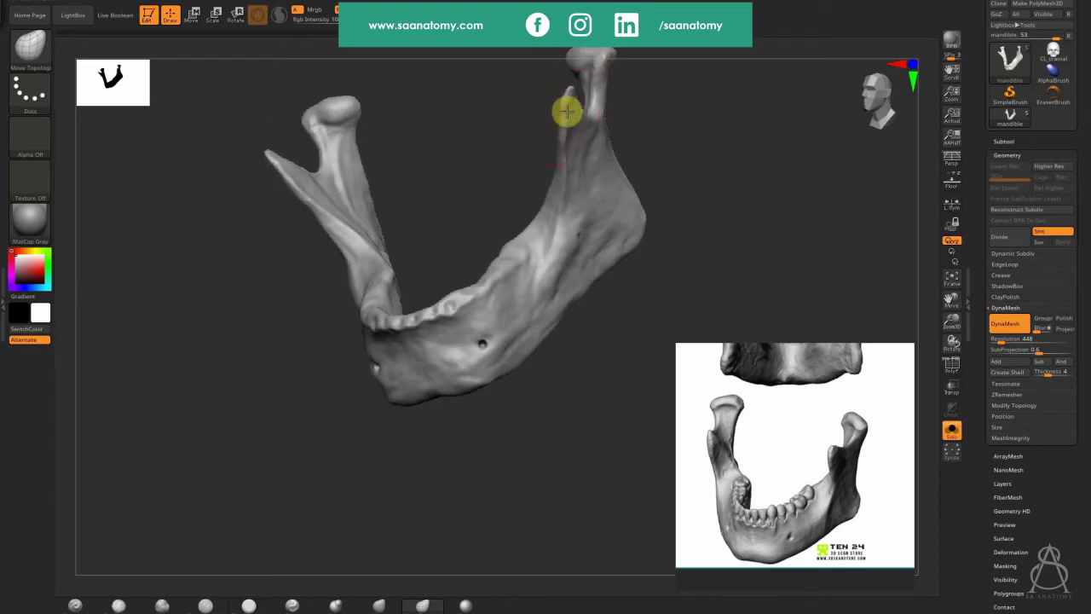
pyautogui.keyDown('alt'); pyautogui.moveTo(626, 141); pyautogui.dragTo(793, 88); pyautogui.keyUp('alt')
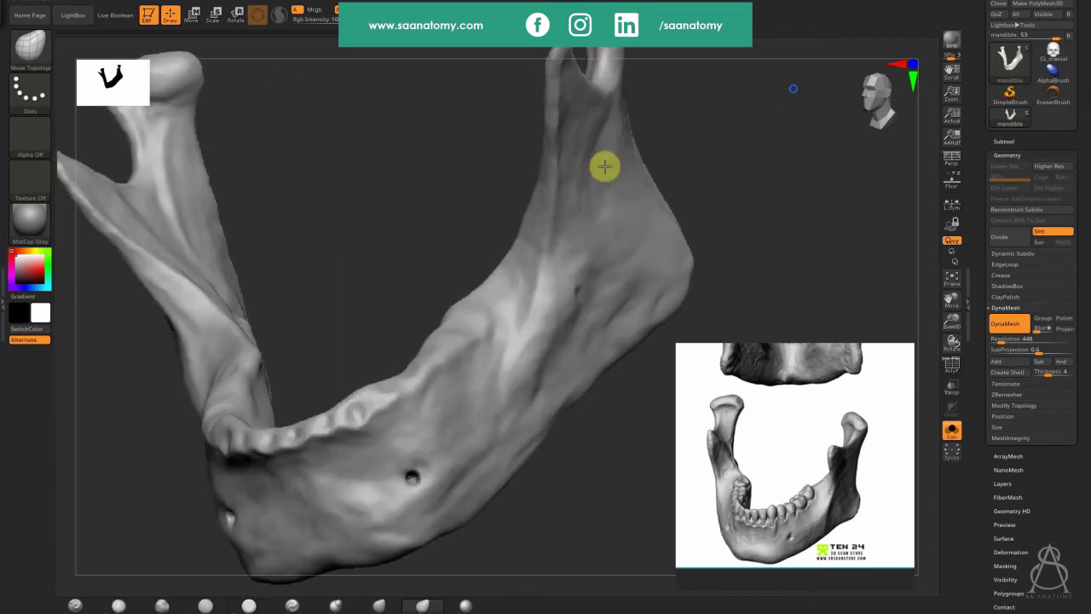
# Step: Pull the front edge of the ramus below the coronoid process slightly outward with Move Topological
pyautogui.moveTo(694, 200); pyautogui.dragTo(553, 136)
pyautogui.scroll(2, 582, 172)
pyautogui.scroll(5, 583, 238)
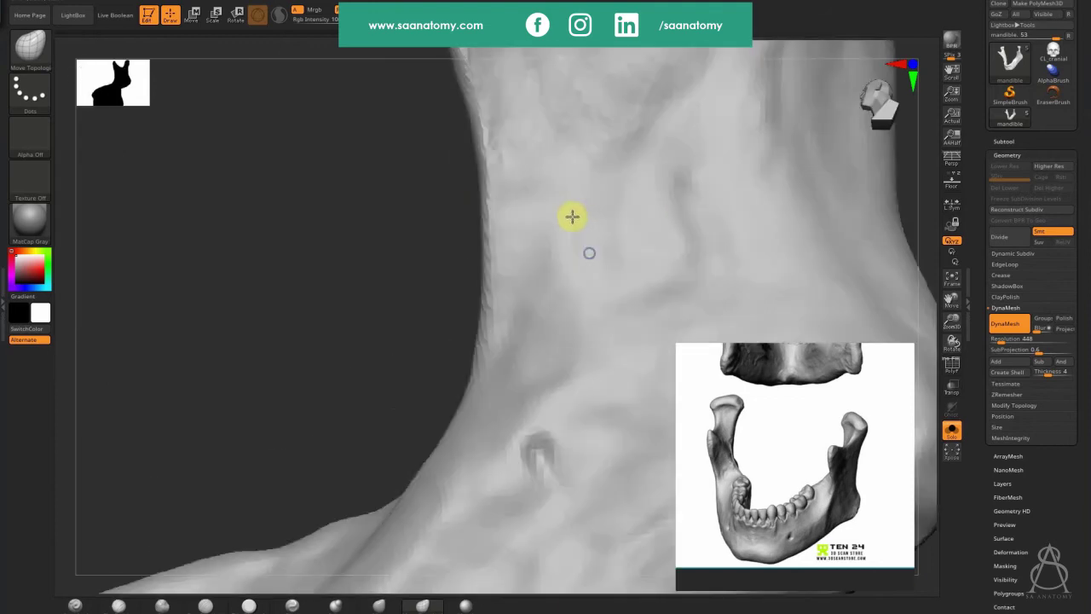
pyautogui.scroll(-5, 621, 382)
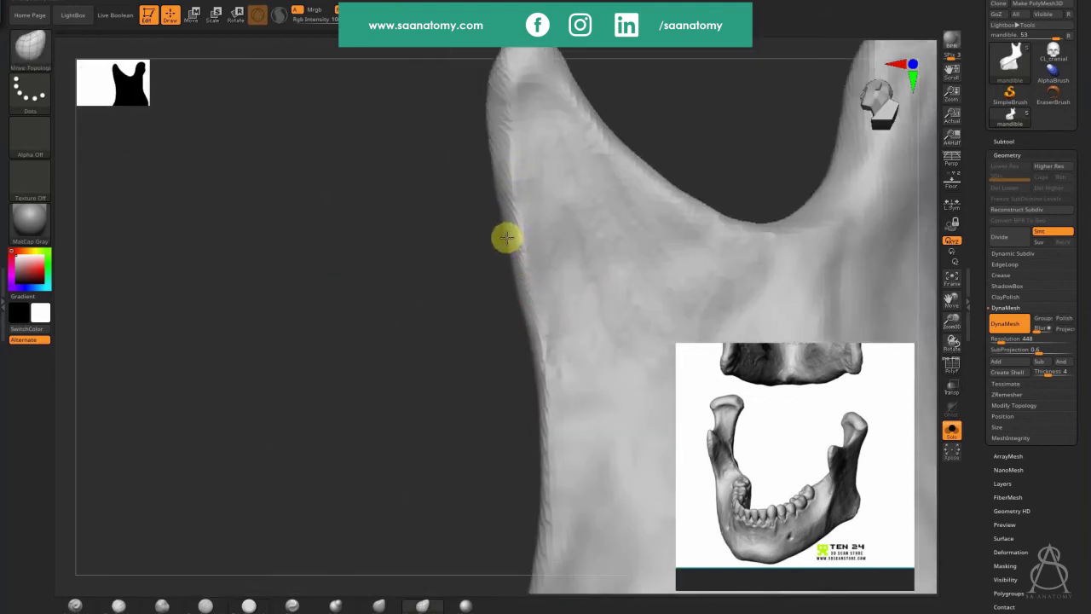
pyautogui.moveTo(527, 305); pyautogui.dragTo(519, 304)
pyautogui.moveTo(559, 316)
pyautogui.keyDown('alt'); pyautogui.mouseDown(button='right')
pyautogui.moveTo(540, 228)
pyautogui.moveTo(482, 222)
pyautogui.mouseUp(button='right'); pyautogui.keyUp('alt')
pyautogui.moveTo(483, 221); pyautogui.dragTo(464, 223)
# Step: Reshape the rim of the mandibular foramen with Move Topological and deepen the opening with a resized ClayBuildup brush
pyautogui.moveTo(606, 428); pyautogui.dragTo(572, 410, button='right')
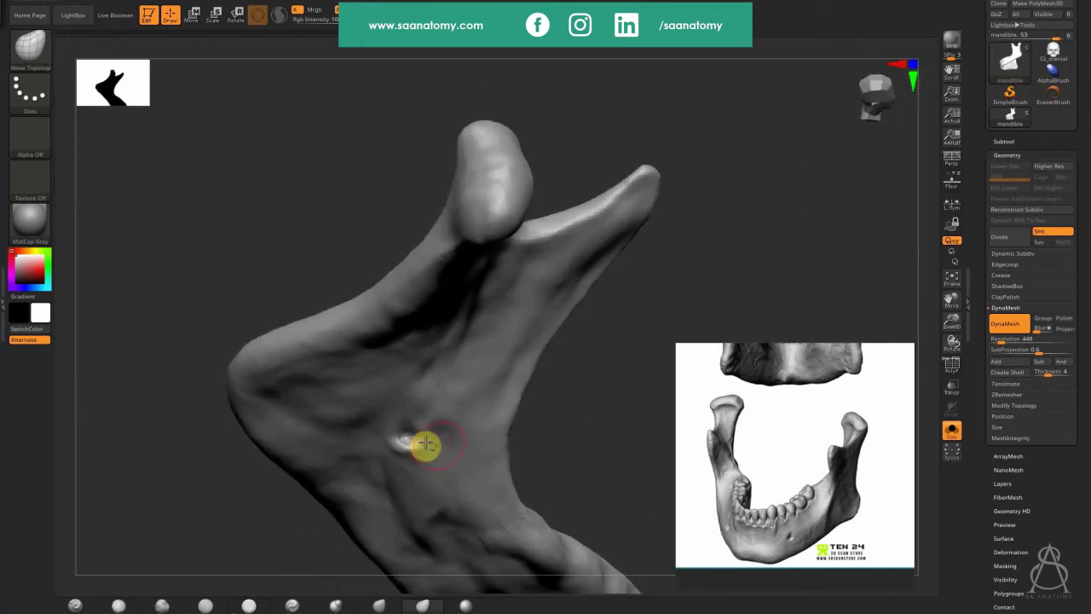
pyautogui.moveTo(426, 444); pyautogui.dragTo(411, 435)
pyautogui.keyDown('ctrl'); pyautogui.moveTo(611, 317); pyautogui.dragTo(611, 379, button='right'); pyautogui.keyUp('ctrl')
pyautogui.click(121, 606)
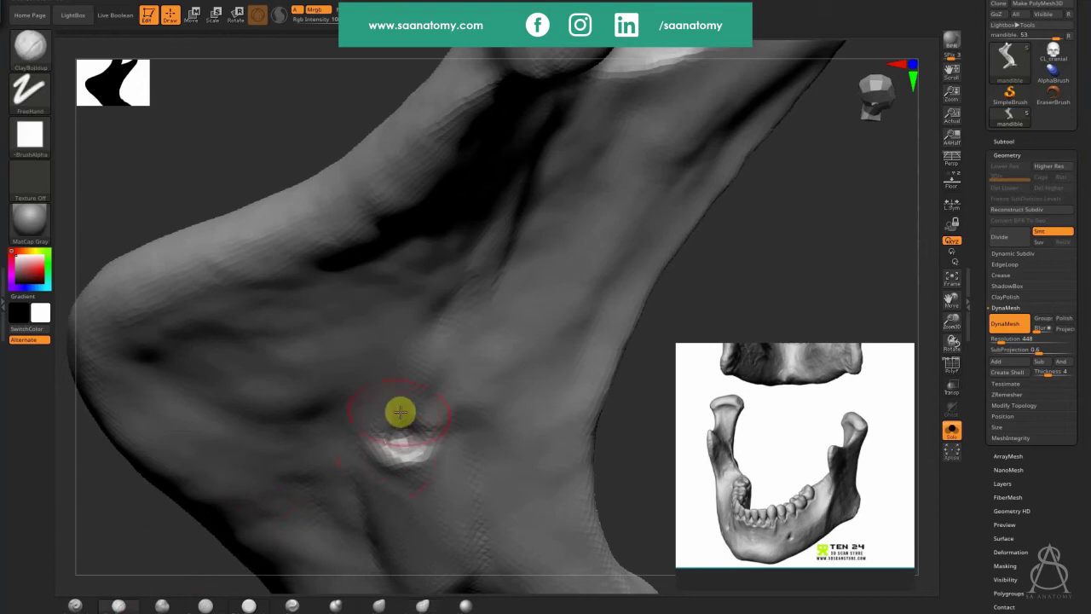
pyautogui.moveTo(411, 437)
pyautogui.mouseDown()
pyautogui.moveTo(402, 441)
pyautogui.moveTo(420, 443)
pyautogui.moveTo(402, 441)
pyautogui.mouseUp()
pyautogui.press('s')
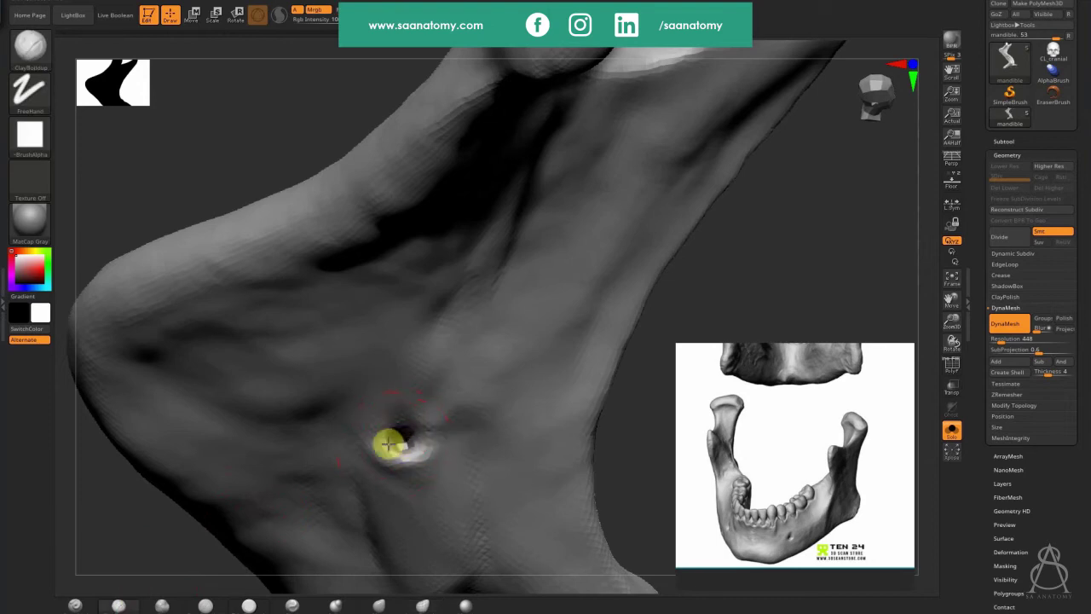
pyautogui.moveTo(270, 158); pyautogui.dragTo(282, 257)
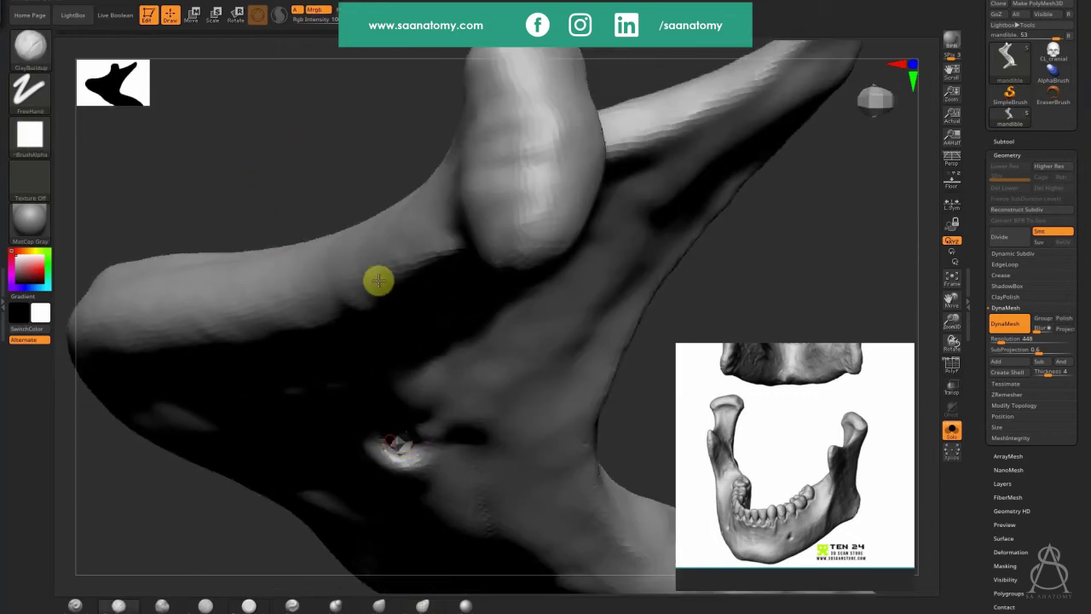
# Step: Turn the mandible to an underside view and search the reference board for a matching view of the bone
pyautogui.moveTo(541, 363)
pyautogui.keyDown('alt'); pyautogui.mouseDown()
pyautogui.moveTo(278, 382)
pyautogui.moveTo(591, 390)
pyautogui.moveTo(470, 505)
pyautogui.moveTo(335, 420)
pyautogui.moveTo(523, 528)
pyautogui.moveTo(565, 579)
pyautogui.moveTo(536, 543)
pyautogui.moveTo(611, 352)
pyautogui.mouseUp(); pyautogui.keyUp('alt')
pyautogui.scroll(-5, 811, 450)
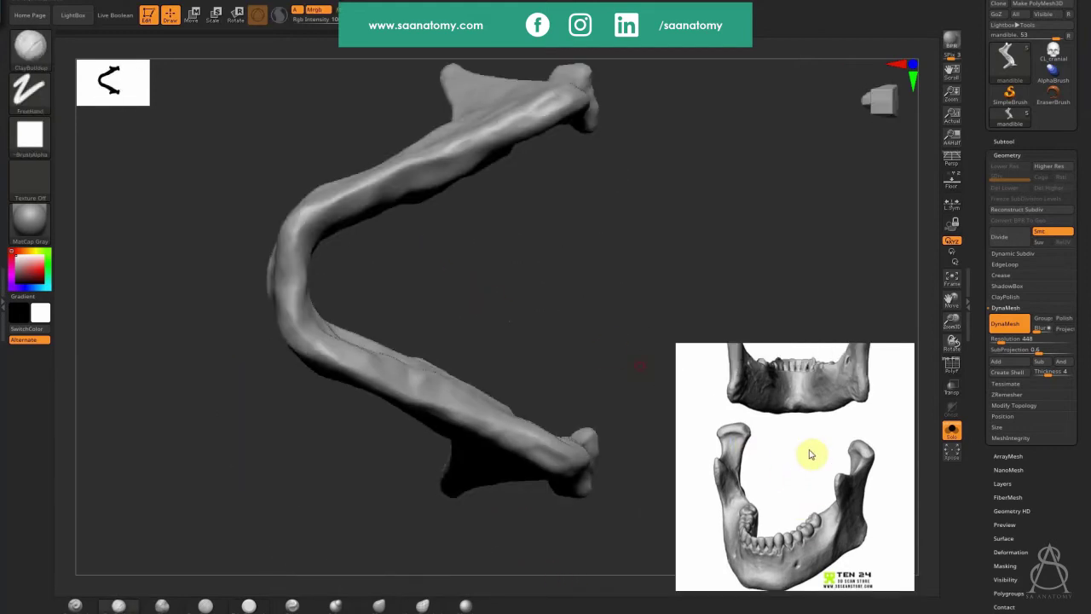
pyautogui.scroll(-1, 831, 438)
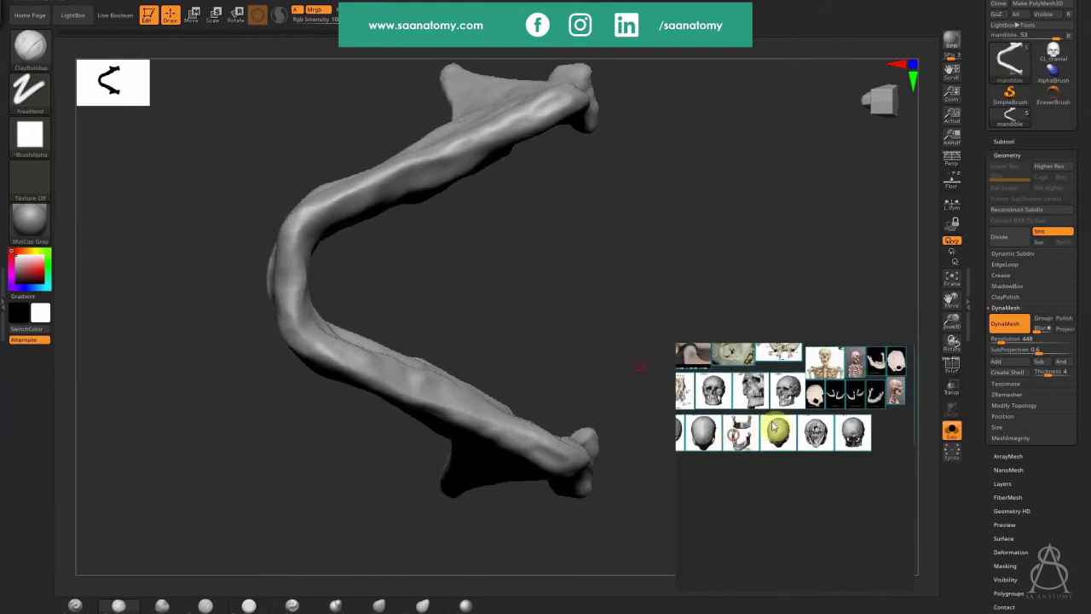
pyautogui.scroll(5, 789, 443)
pyautogui.scroll(-6, 797, 438)
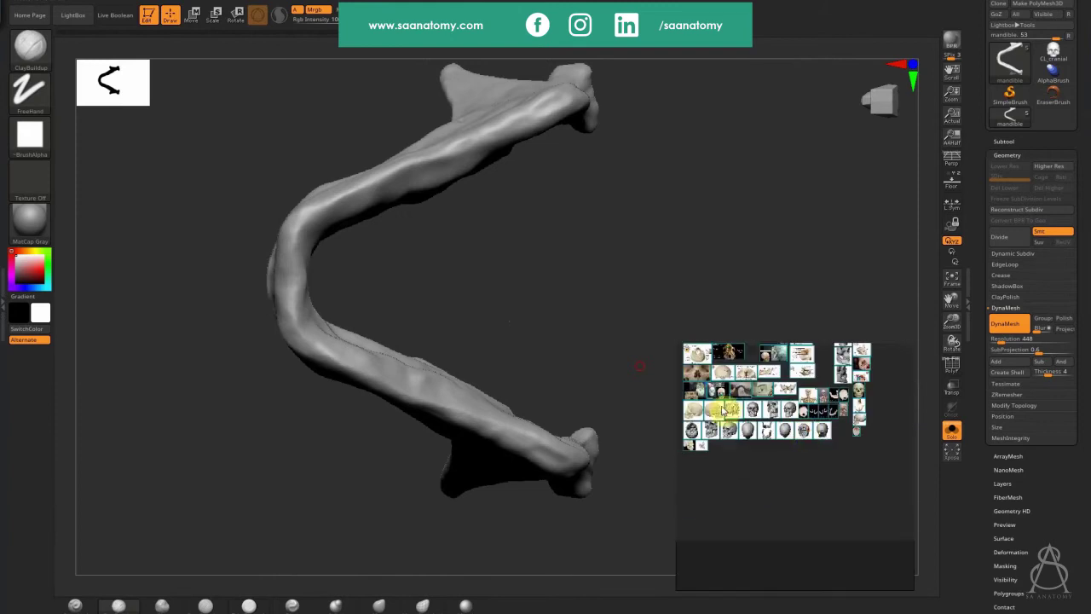
pyautogui.scroll(4, 797, 439)
pyautogui.scroll(4, 765, 487)
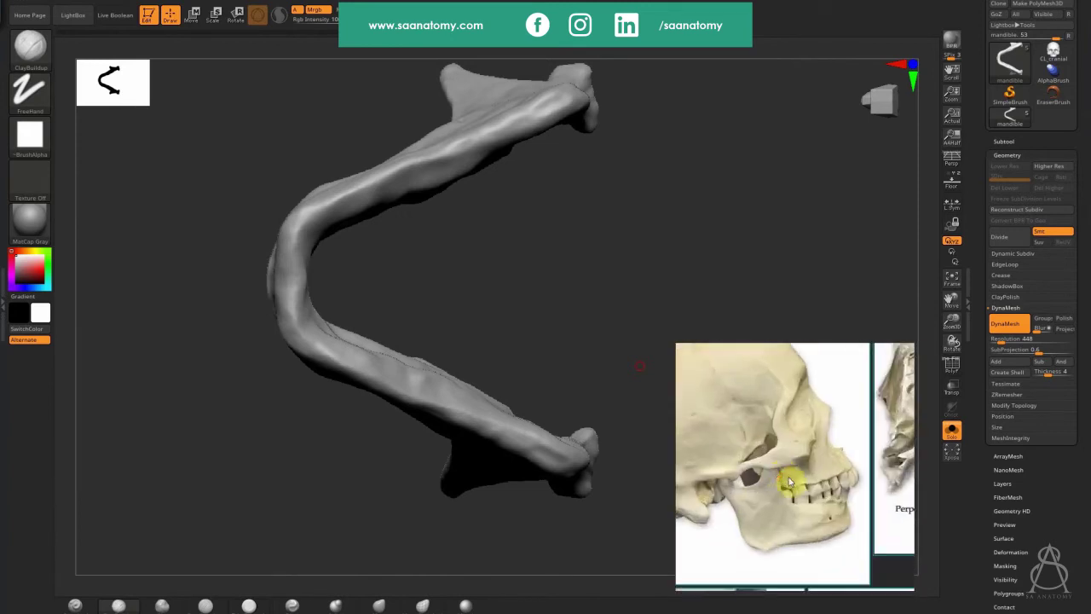
pyautogui.scroll(-3, 730, 512)
pyautogui.scroll(-4, 783, 521)
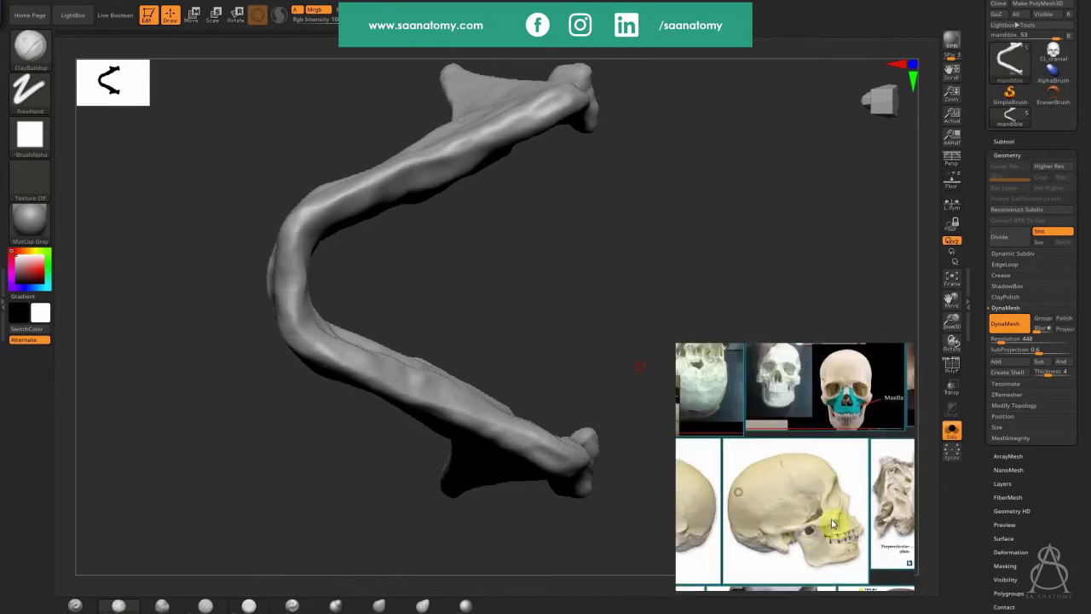
pyautogui.moveTo(905, 418); pyautogui.dragTo(853, 468, button='middle')
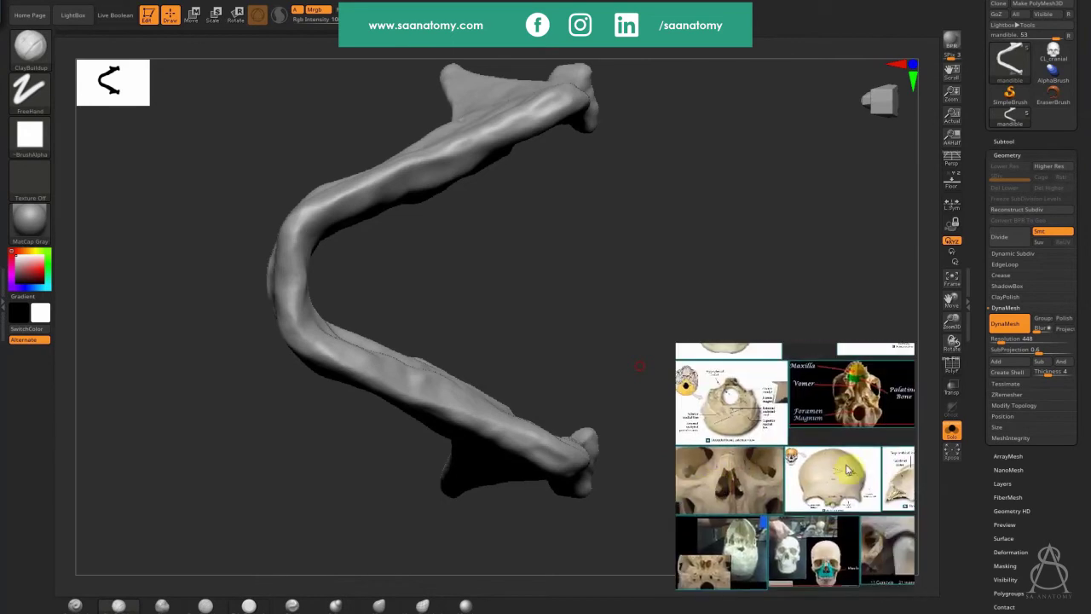
pyautogui.moveTo(907, 493); pyautogui.dragTo(832, 520, button='middle')
pyautogui.scroll(5, 689, 421)
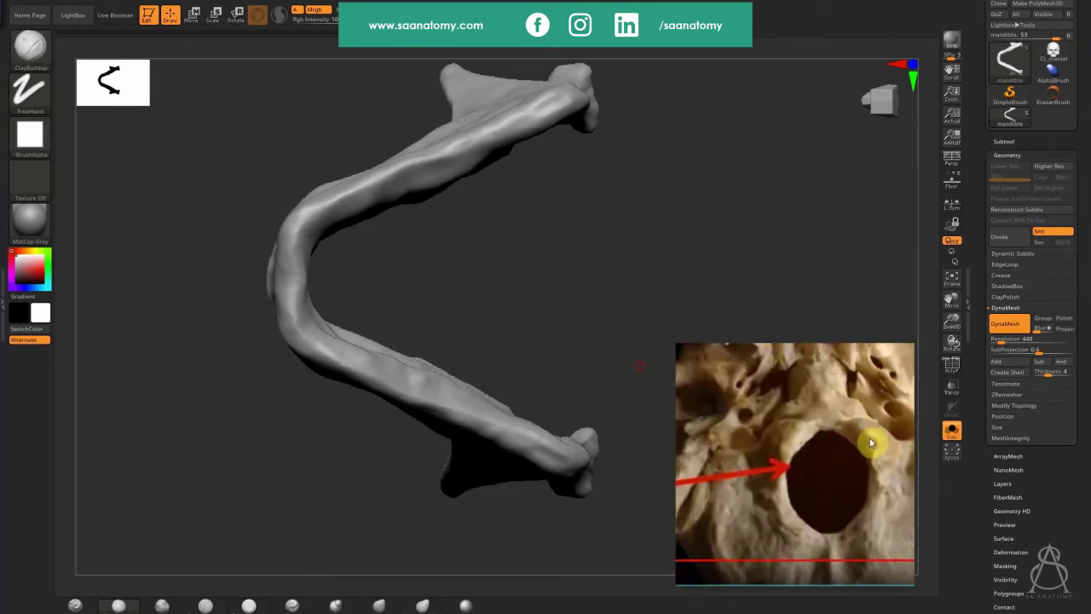
pyautogui.scroll(-3, 846, 449)
pyautogui.moveTo(852, 579); pyautogui.dragTo(724, 455, button='middle')
pyautogui.moveTo(891, 487); pyautogui.dragTo(775, 507, button='middle')
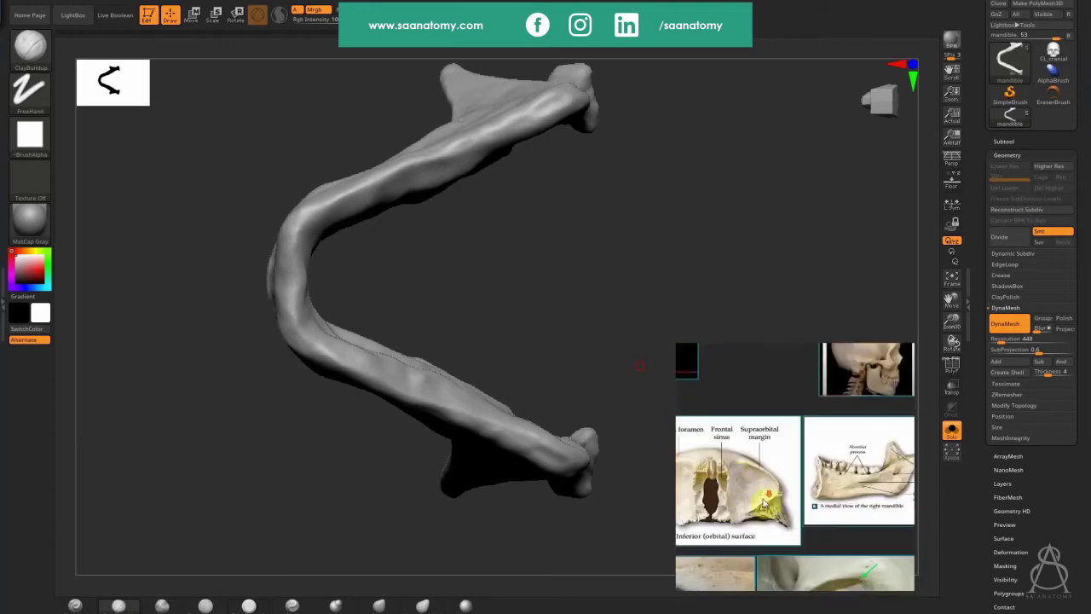
pyautogui.moveTo(905, 505); pyautogui.dragTo(787, 551, button='middle')
pyautogui.scroll(-3, 787, 551)
pyautogui.moveTo(785, 493); pyautogui.dragTo(803, 560, button='middle')
pyautogui.moveTo(695, 413); pyautogui.dragTo(832, 496, button='middle')
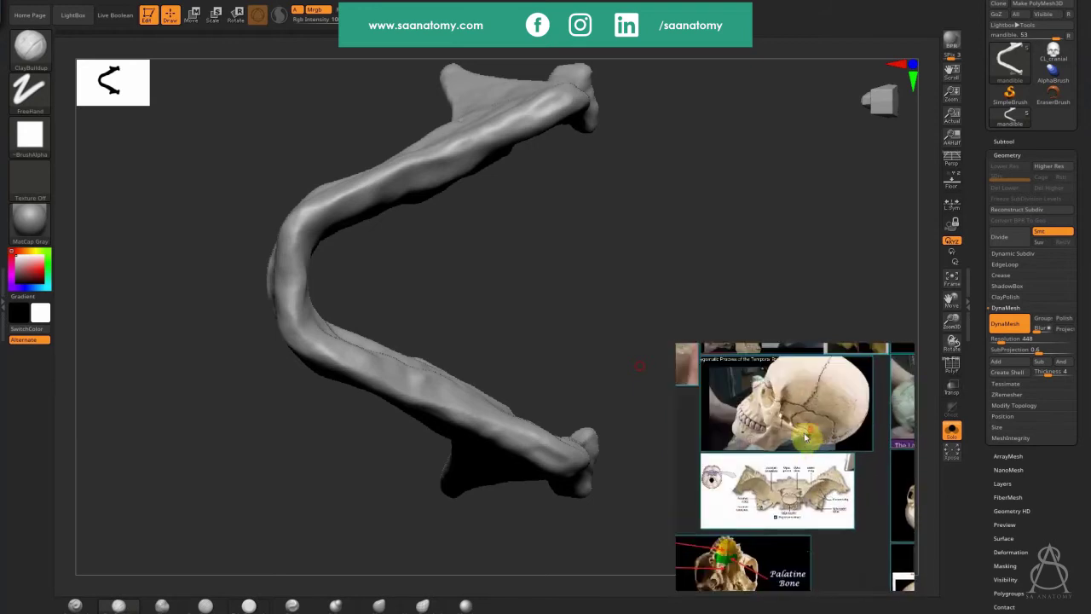
pyautogui.moveTo(807, 437); pyautogui.dragTo(835, 517, button='middle')
pyautogui.scroll(-3, 835, 516)
pyautogui.moveTo(908, 518); pyautogui.dragTo(828, 480, button='middle')
pyautogui.scroll(6, 826, 476)
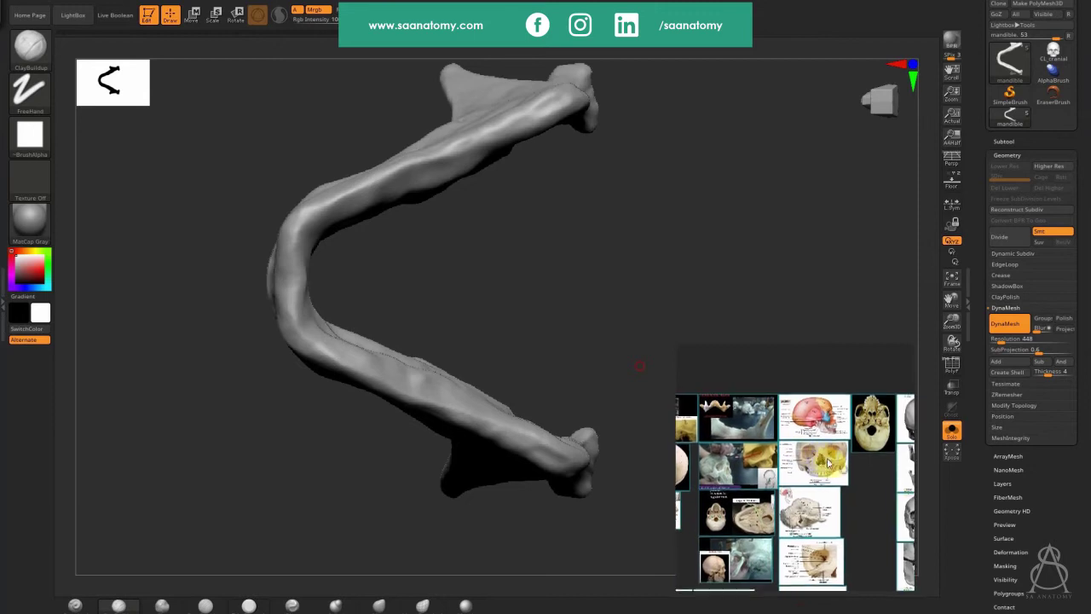
pyautogui.moveTo(860, 426); pyautogui.dragTo(776, 428, button='middle')
pyautogui.scroll(-3, 850, 443)
pyautogui.scroll(5, 775, 427)
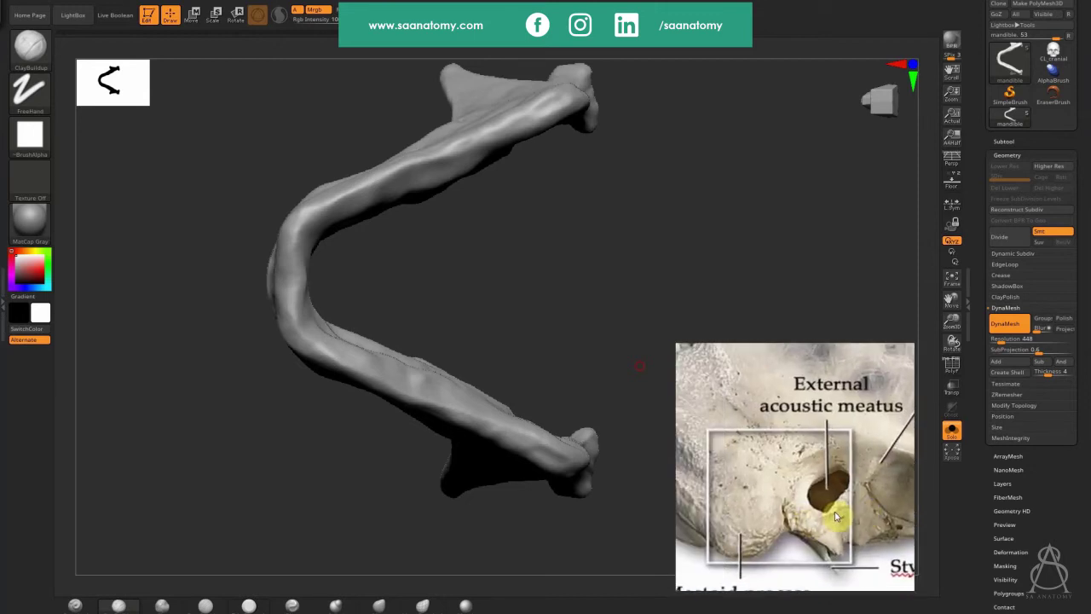
pyautogui.scroll(-5, 827, 481)
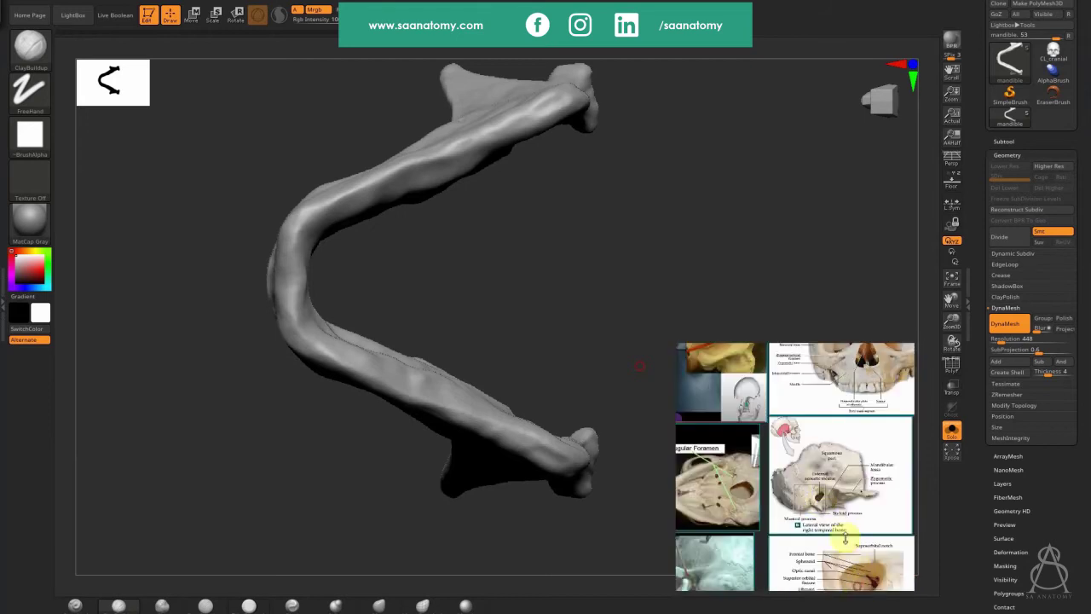
# Step: Examine the labelled medial view of the right mandible on the reference board
pyautogui.scroll(-2, 852, 510)
pyautogui.moveTo(840, 561); pyautogui.dragTo(899, 402, button='middle')
pyautogui.scroll(-2, 871, 465)
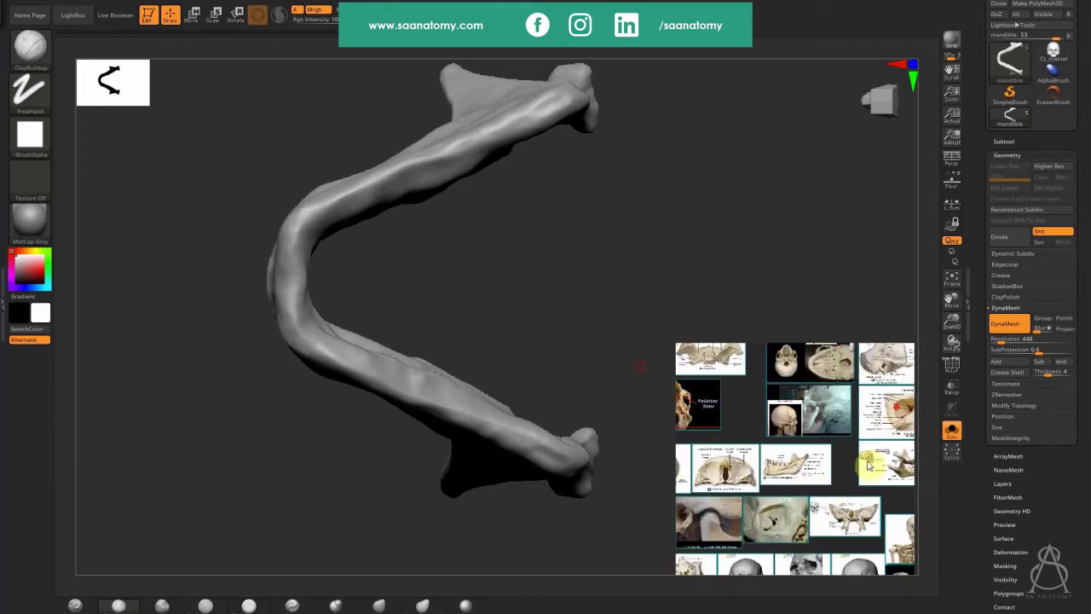
pyautogui.scroll(4, 775, 468)
pyautogui.scroll(5, 818, 460)
pyautogui.scroll(-2, 824, 470)
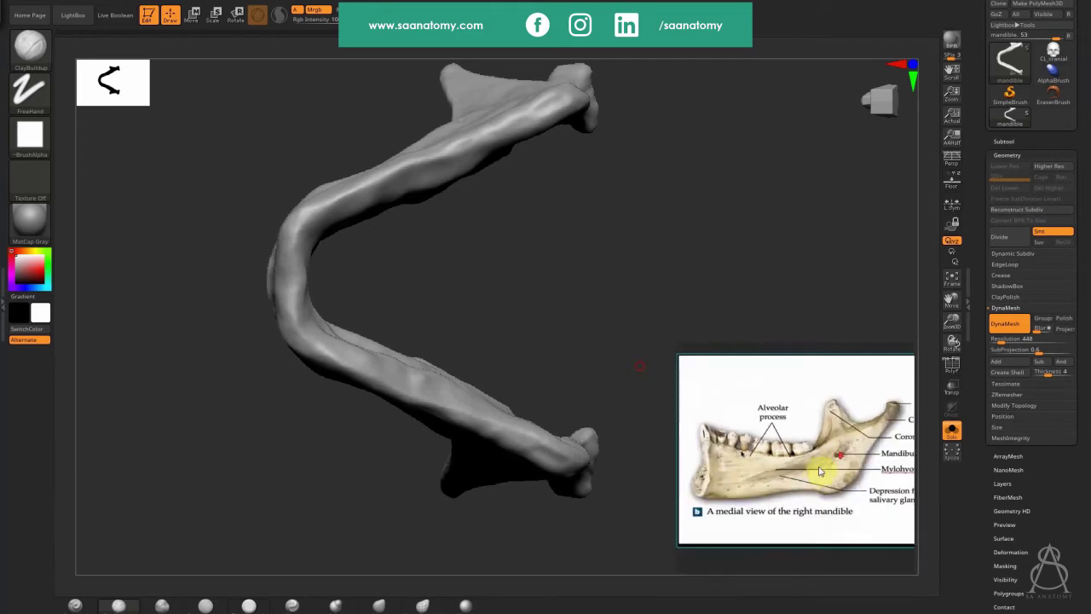
pyautogui.scroll(3, 841, 494)
pyautogui.scroll(-5, 841, 494)
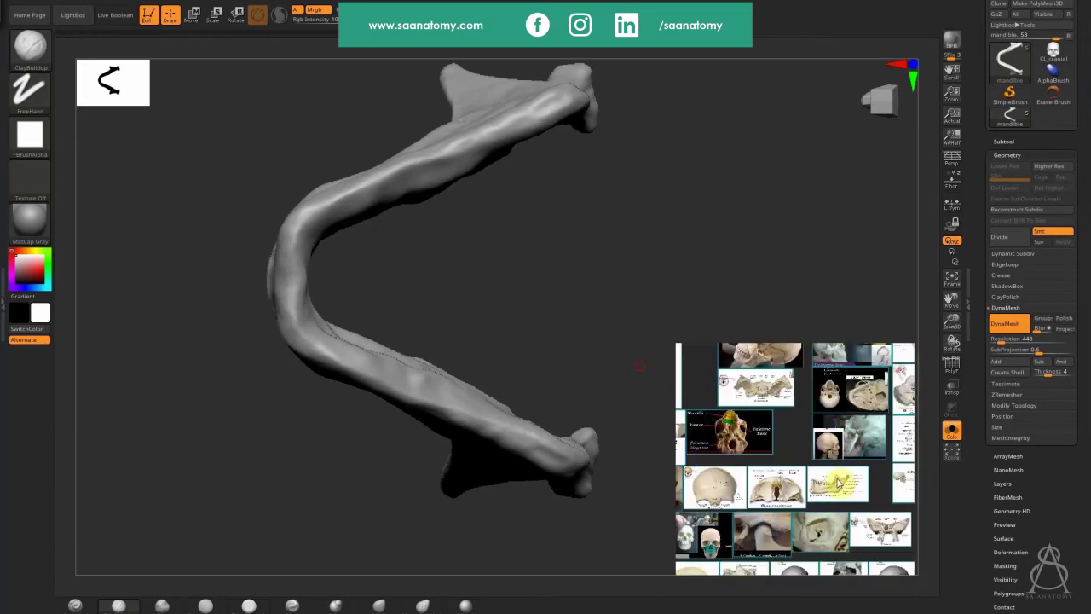
# Step: Bring up the grey skull scan seen from below on the reference board
pyautogui.scroll(5, 827, 486)
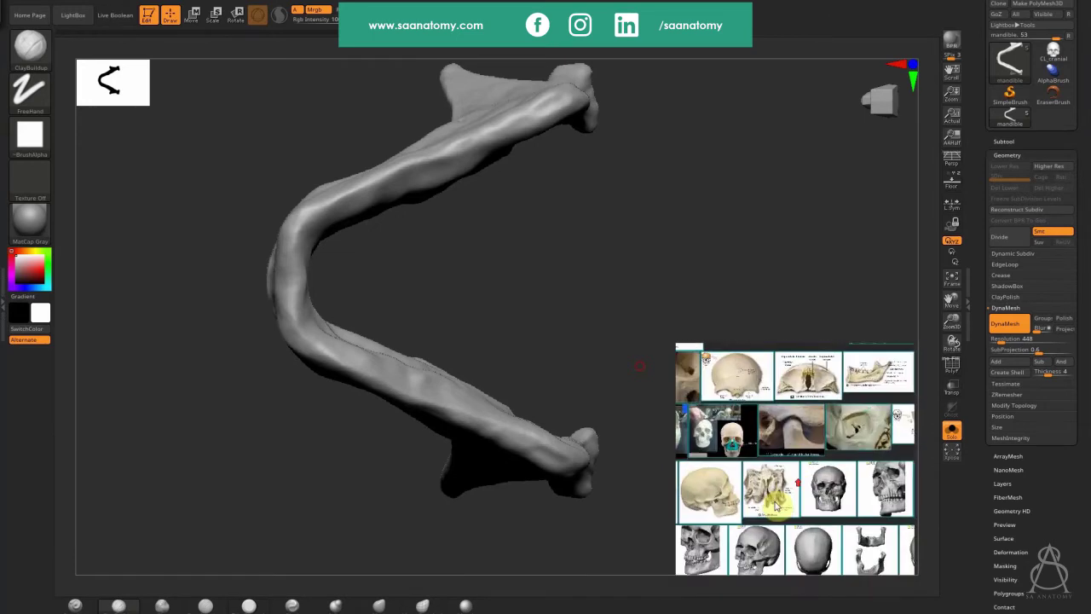
pyautogui.scroll(6, 763, 516)
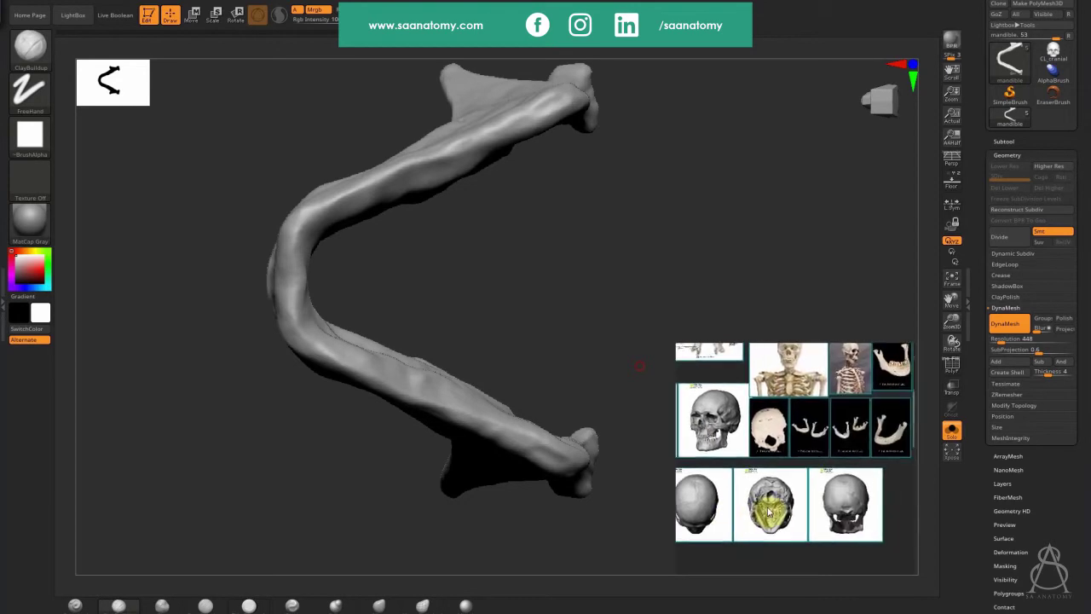
pyautogui.moveTo(779, 546); pyautogui.dragTo(765, 493)
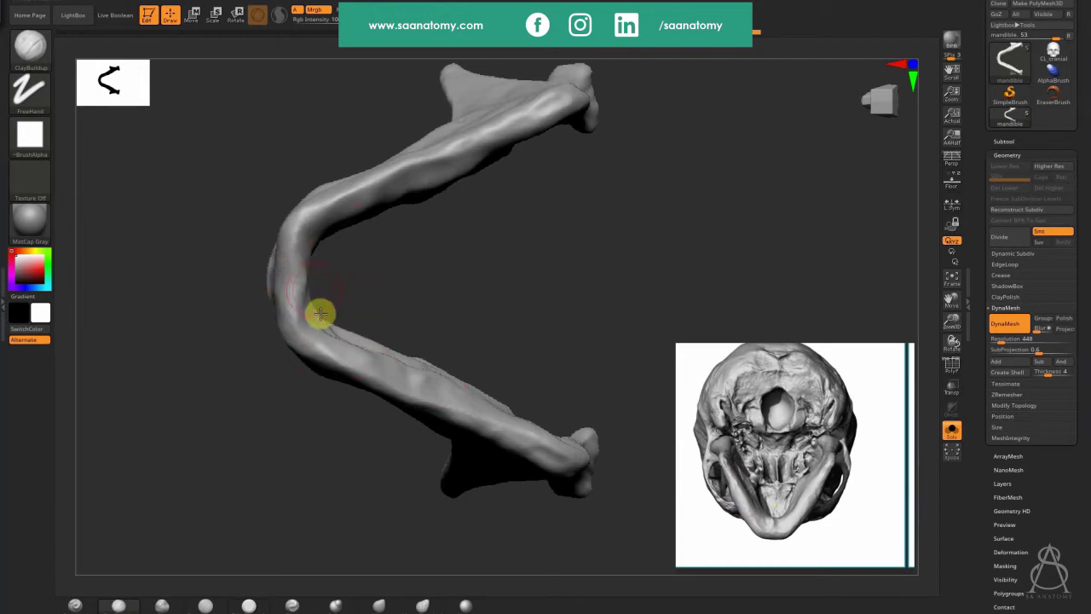
# Step: Build up the lower border of the mandible with ClayBuildup and smooth the inner surface of the body near the chin
pyautogui.moveTo(307, 345)
pyautogui.mouseDown()
pyautogui.moveTo(315, 359)
pyautogui.moveTo(386, 389)
pyautogui.mouseUp()
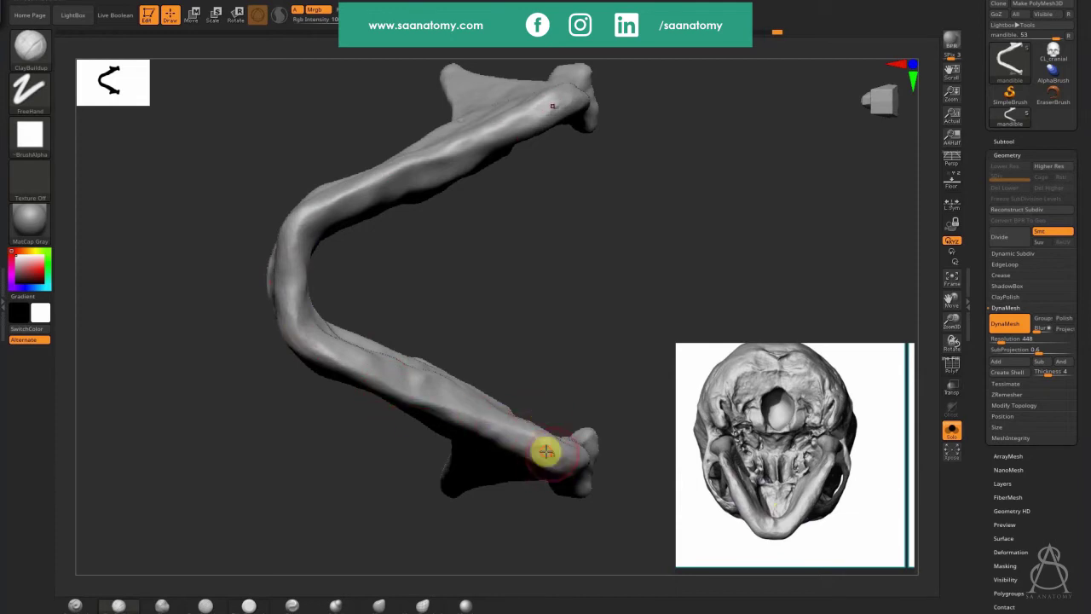
pyautogui.moveTo(601, 327); pyautogui.dragTo(614, 268)
pyautogui.keyDown('alt'); pyautogui.moveTo(606, 480); pyautogui.dragTo(428, 373); pyautogui.keyUp('alt')
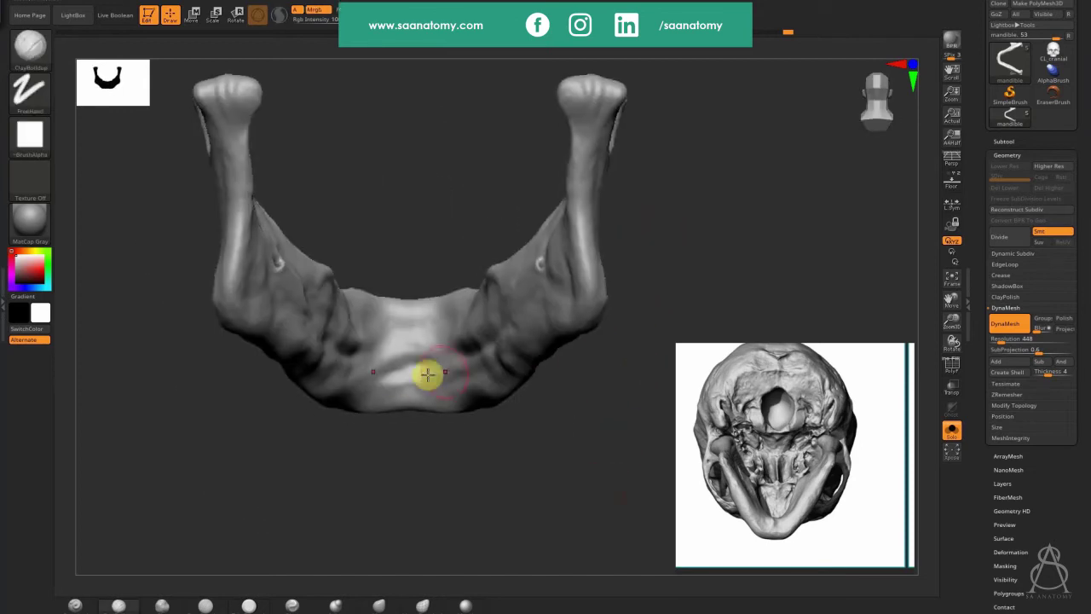
pyautogui.moveTo(420, 486); pyautogui.dragTo(280, 341)
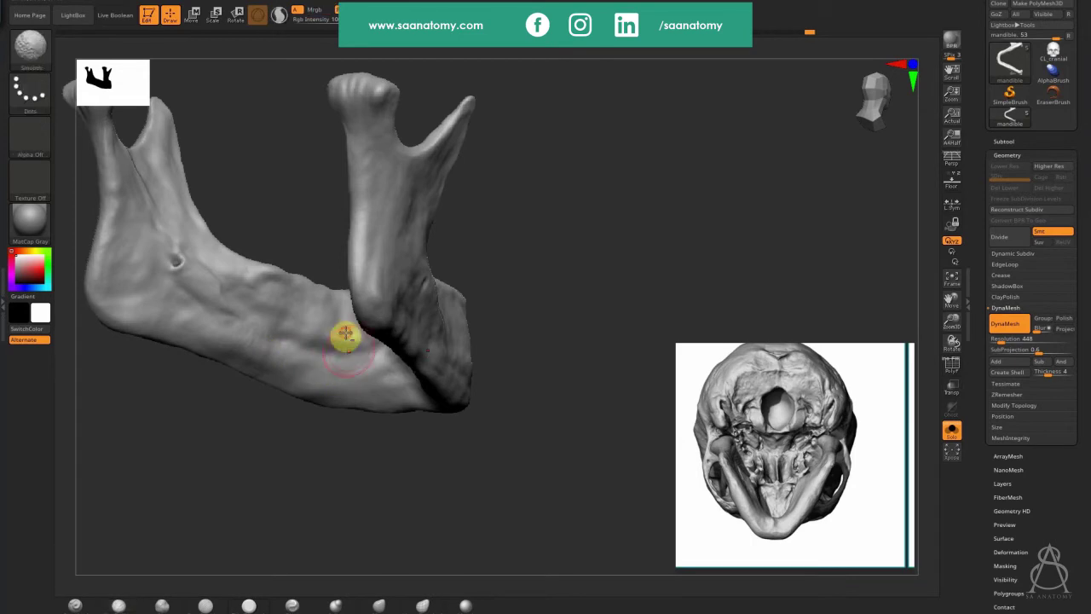
pyautogui.moveTo(331, 430); pyautogui.dragTo(384, 475)
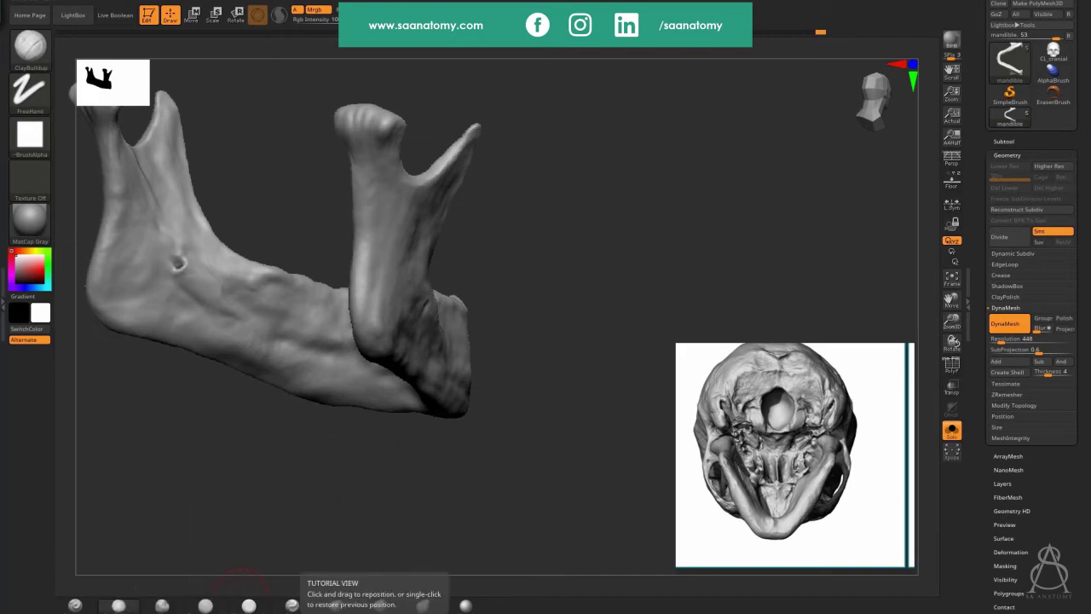
pyautogui.moveTo(340, 611)
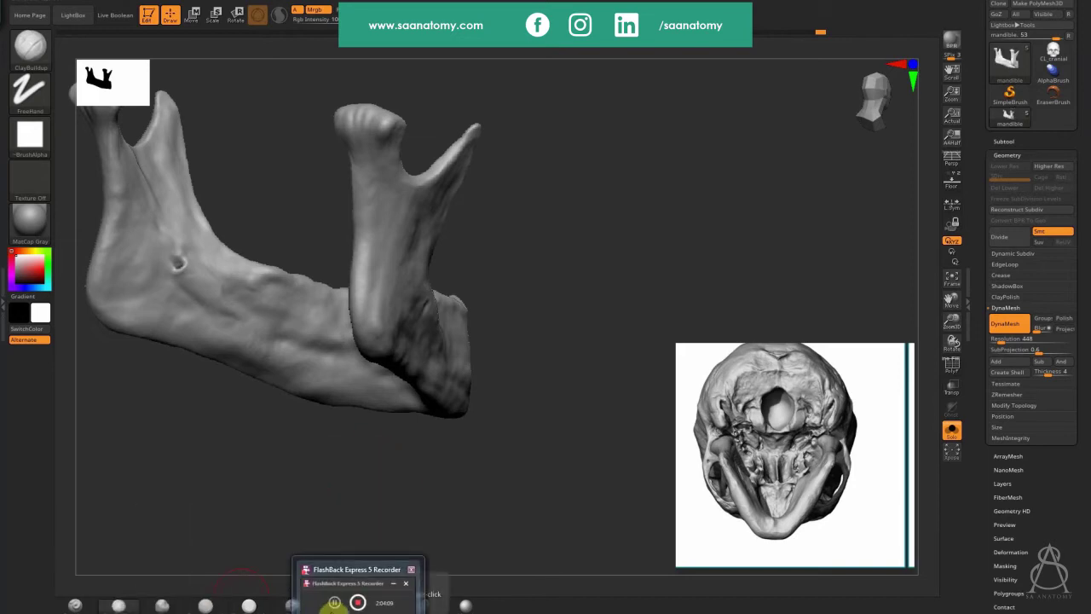
pyautogui.click(325, 593)
pyautogui.moveTo(426, 208); pyautogui.dragTo(458, 217)
pyautogui.click(457, 236)
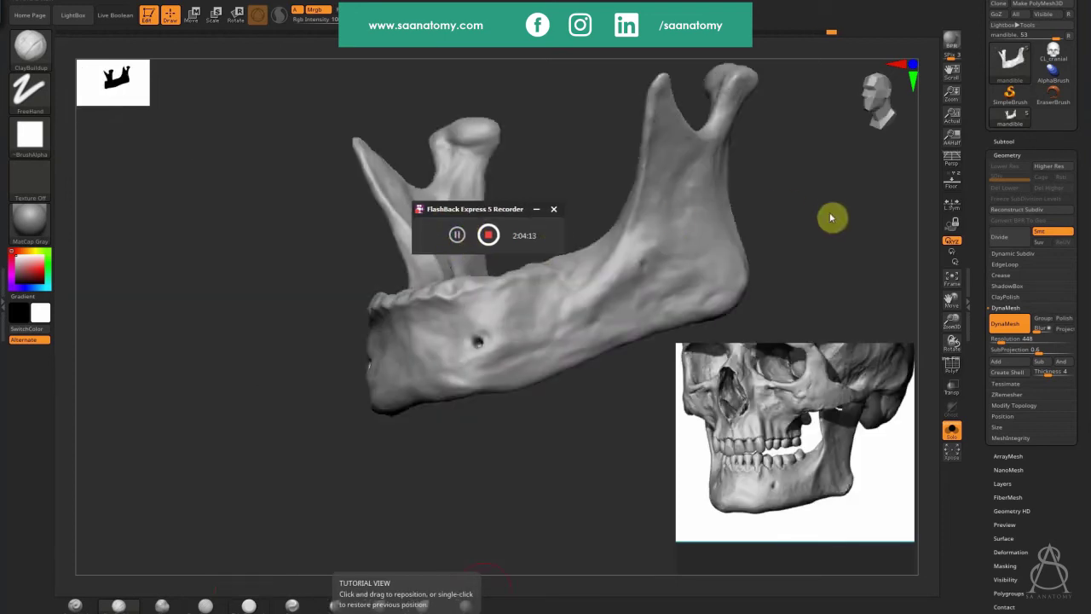
# Step: Flatten the outer face and front edge of the coronoid process up to its tip with a small TrimDynamic brush
pyautogui.moveTo(833, 254); pyautogui.dragTo(839, 254, button='right')
pyautogui.keyDown('ctrl'); pyautogui.moveTo(675, 237); pyautogui.dragTo(670, 358, button='right'); pyautogui.keyUp('ctrl')
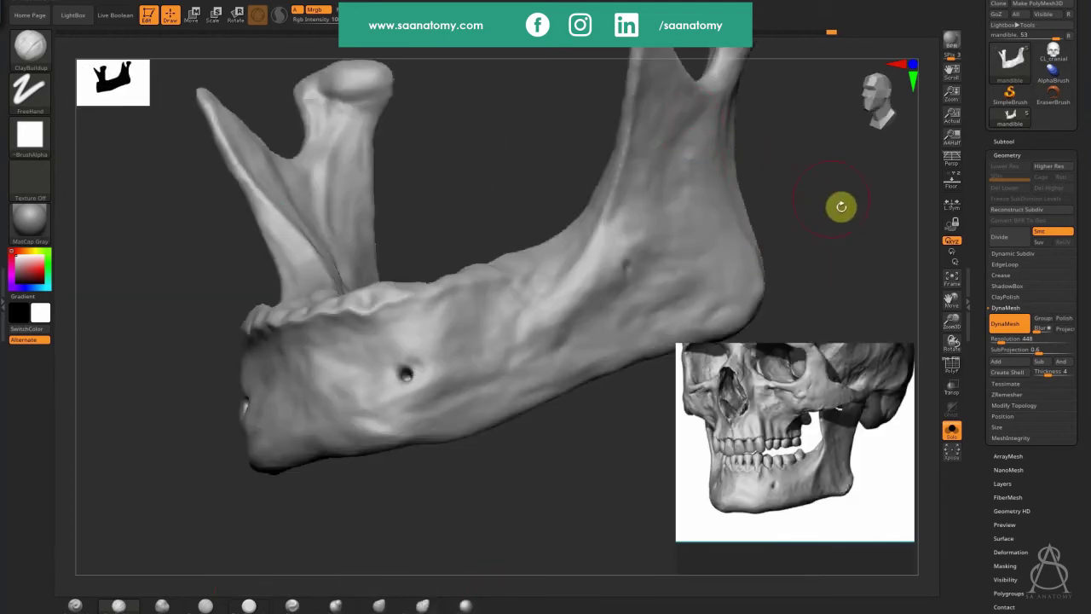
pyautogui.click(248, 605)
pyautogui.moveTo(816, 219)
pyautogui.mouseDown()
pyautogui.moveTo(621, 158)
pyautogui.moveTo(582, 165)
pyautogui.mouseUp()
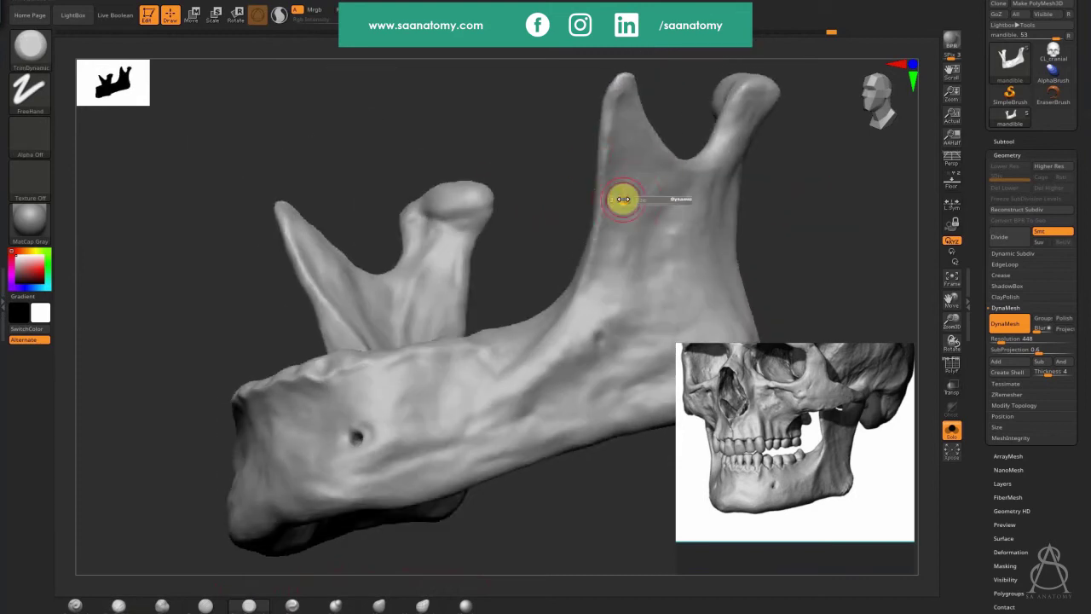
pyautogui.moveTo(612, 112); pyautogui.dragTo(612, 119)
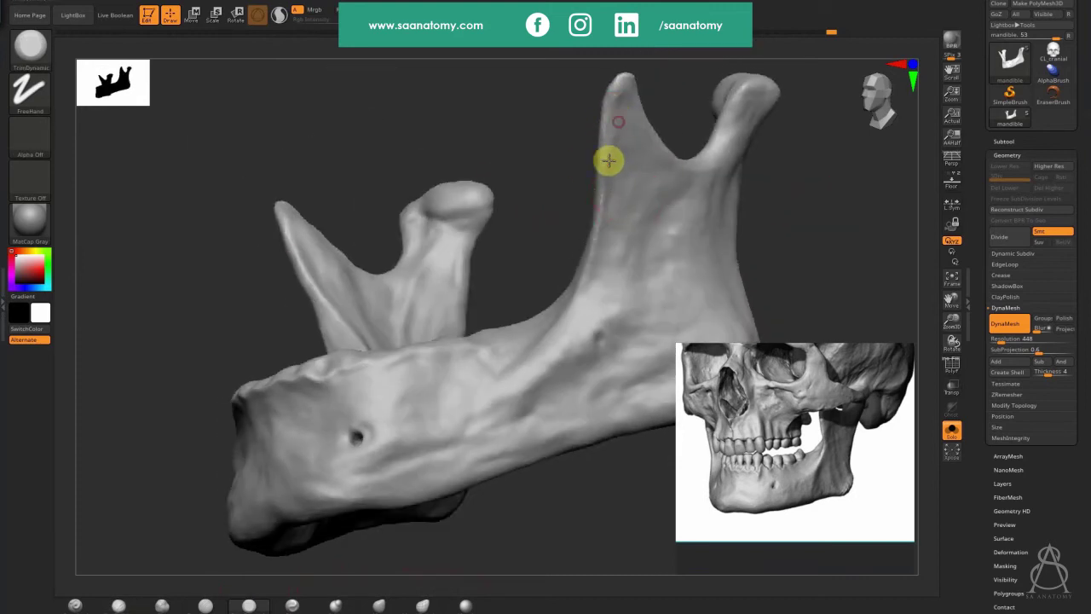
pyautogui.moveTo(609, 161)
pyautogui.mouseDown()
pyautogui.moveTo(594, 241)
pyautogui.moveTo(605, 167)
pyautogui.mouseUp()
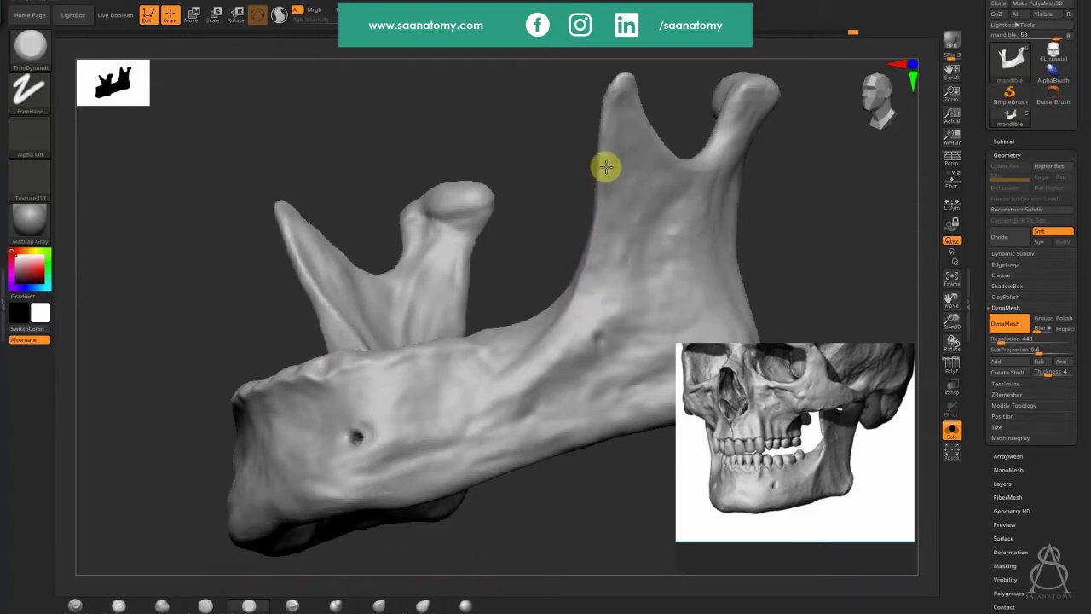
pyautogui.moveTo(621, 85)
pyautogui.mouseDown()
pyautogui.moveTo(642, 142)
pyautogui.moveTo(618, 83)
pyautogui.mouseUp()
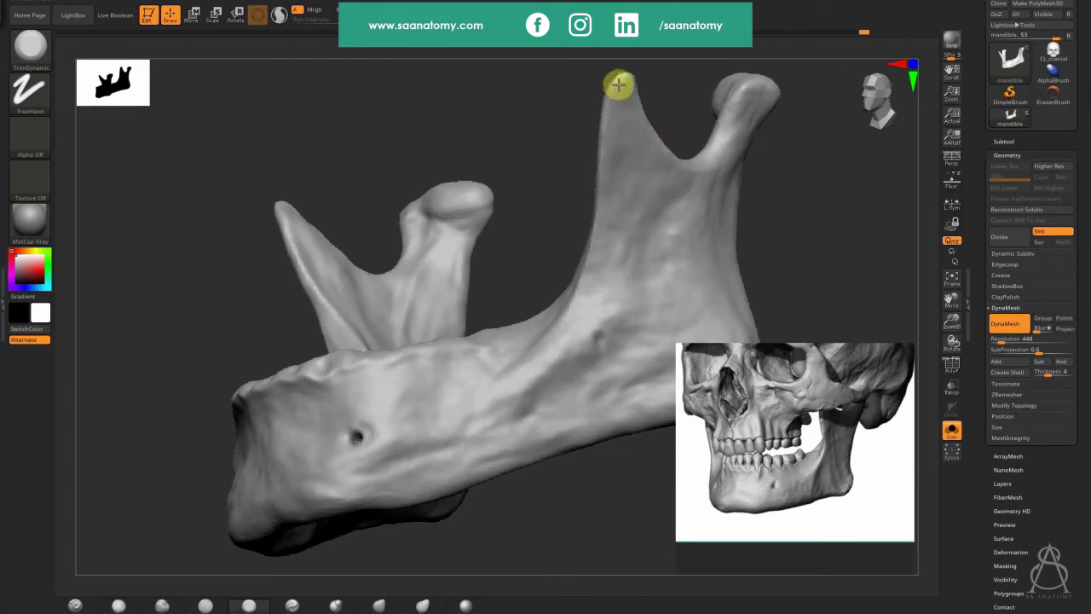
# Step: Trim the front edge of the ramus below the coronoid process with TrimDynamic, checking the shape from the side and front
pyautogui.moveTo(409, 338); pyautogui.dragTo(404, 452, button='right')
pyautogui.keyDown('alt'); pyautogui.moveTo(433, 243); pyautogui.dragTo(477, 468, button='right'); pyautogui.keyUp('alt')
pyautogui.moveTo(386, 292); pyautogui.dragTo(379, 251, button='right')
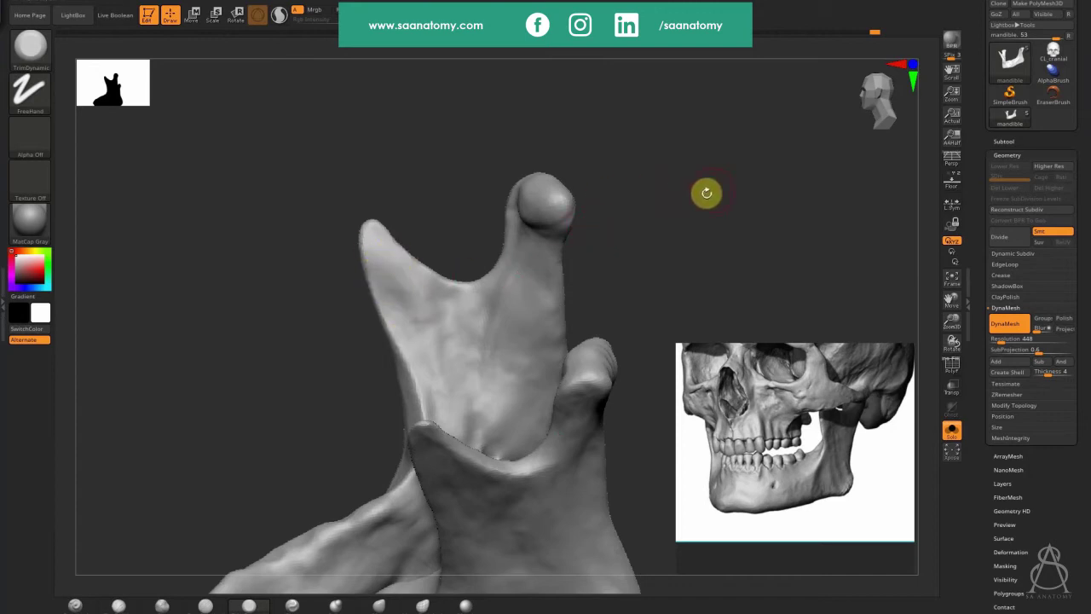
pyautogui.moveTo(706, 190); pyautogui.dragTo(392, 200, button='right')
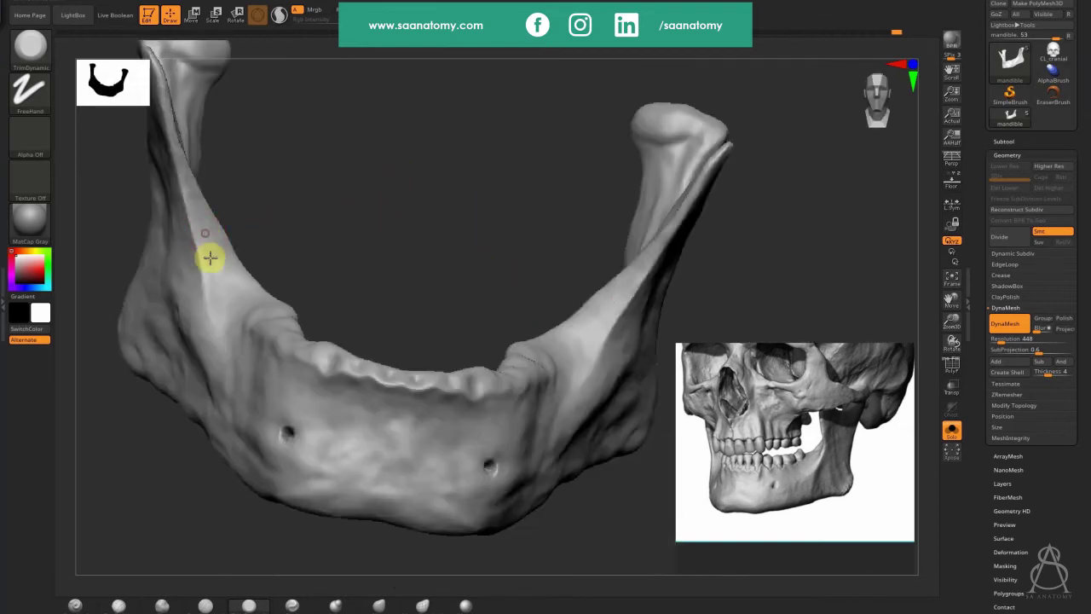
pyautogui.moveTo(411, 210); pyautogui.dragTo(714, 262, button='right')
pyautogui.moveTo(713, 261)
pyautogui.mouseDown(button='right')
pyautogui.moveTo(725, 258)
pyautogui.moveTo(693, 258)
pyautogui.moveTo(712, 271)
pyautogui.mouseUp(button='right')
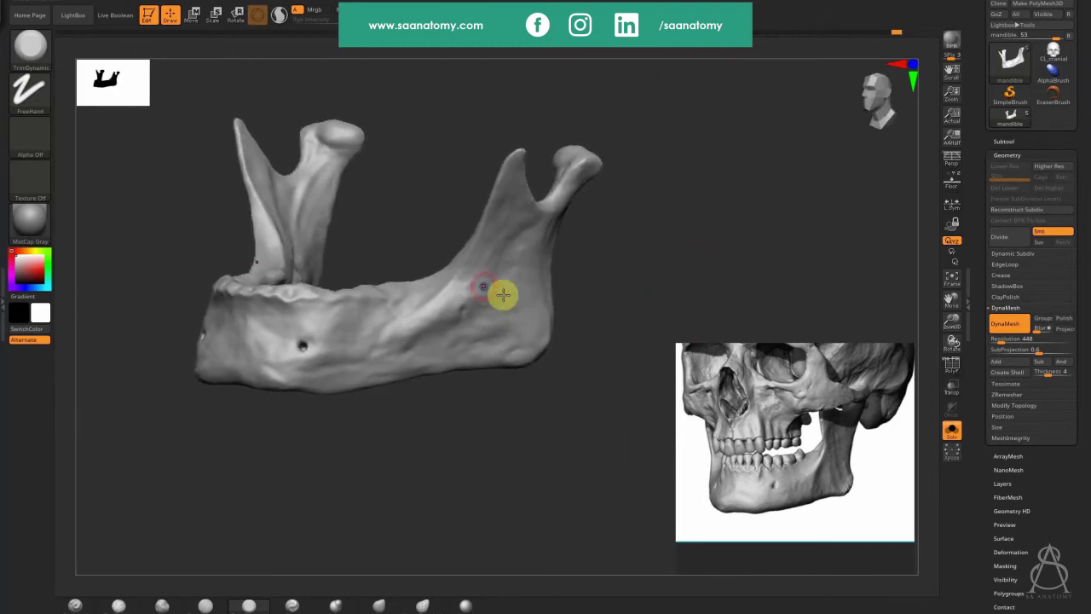
# Step: Build up the oblique line along the front edge of the ramus with ClayBuildup and smooth it into the body
pyautogui.keyDown('ctrl'); pyautogui.moveTo(503, 294); pyautogui.dragTo(297, 387, button='right'); pyautogui.keyUp('ctrl')
pyautogui.click(117, 604)
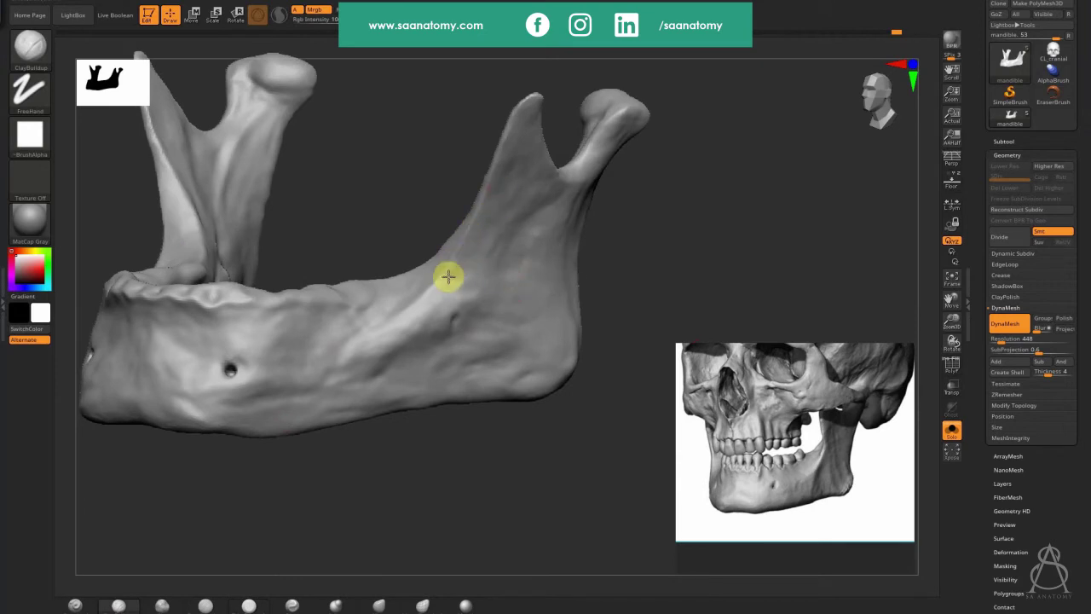
pyautogui.moveTo(449, 277); pyautogui.dragTo(469, 258)
pyautogui.moveTo(470, 258)
pyautogui.mouseDown(button='right')
pyautogui.moveTo(622, 185)
pyautogui.moveTo(505, 204)
pyautogui.moveTo(493, 273)
pyautogui.mouseUp(button='right')
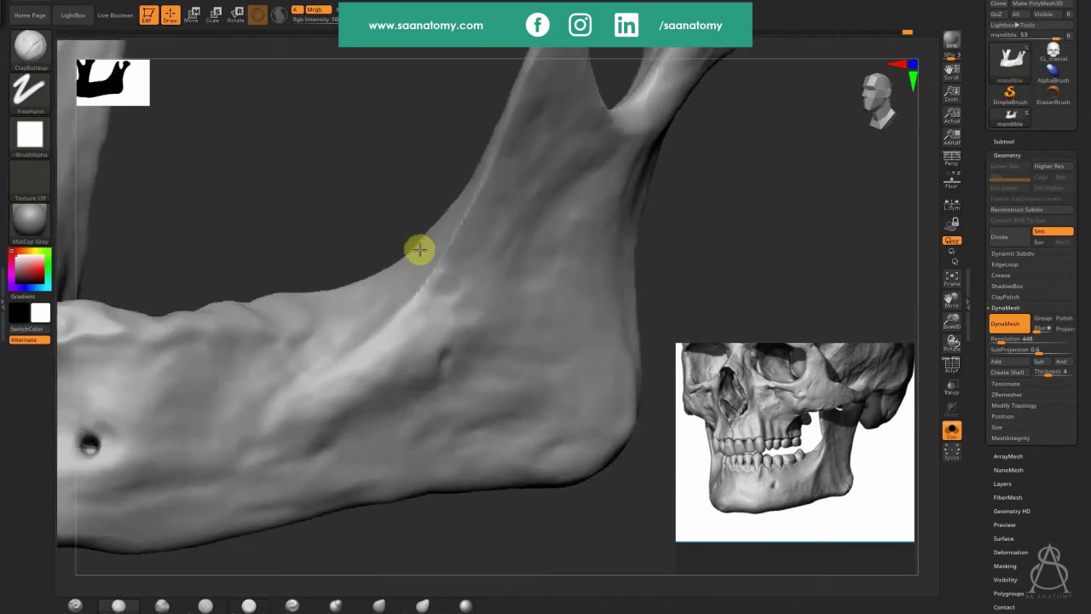
pyautogui.moveTo(419, 248); pyautogui.dragTo(437, 257, button='right')
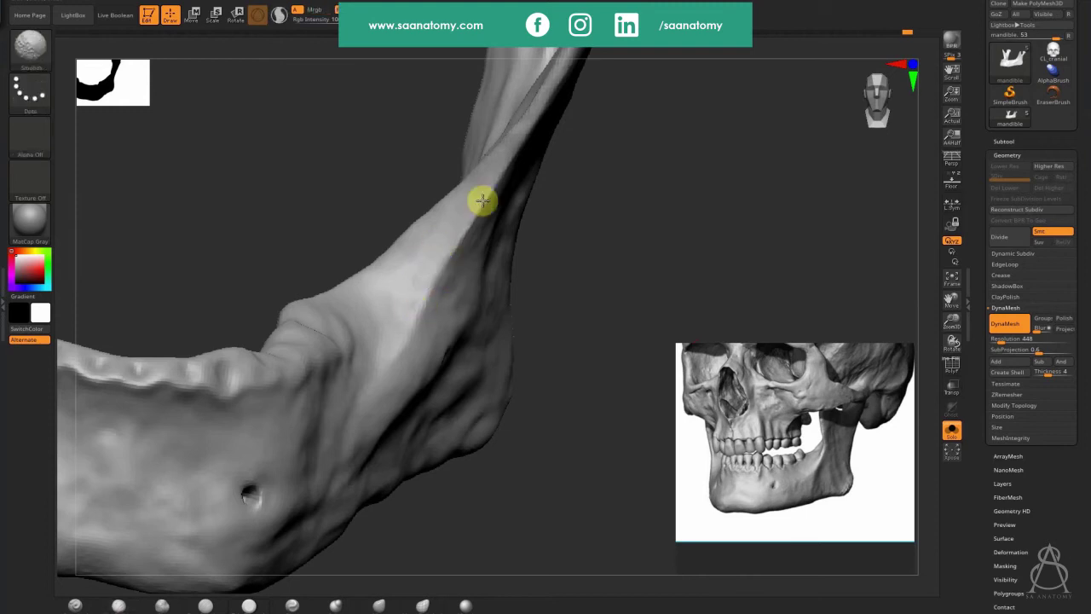
pyautogui.moveTo(579, 213); pyautogui.dragTo(464, 258, button='right')
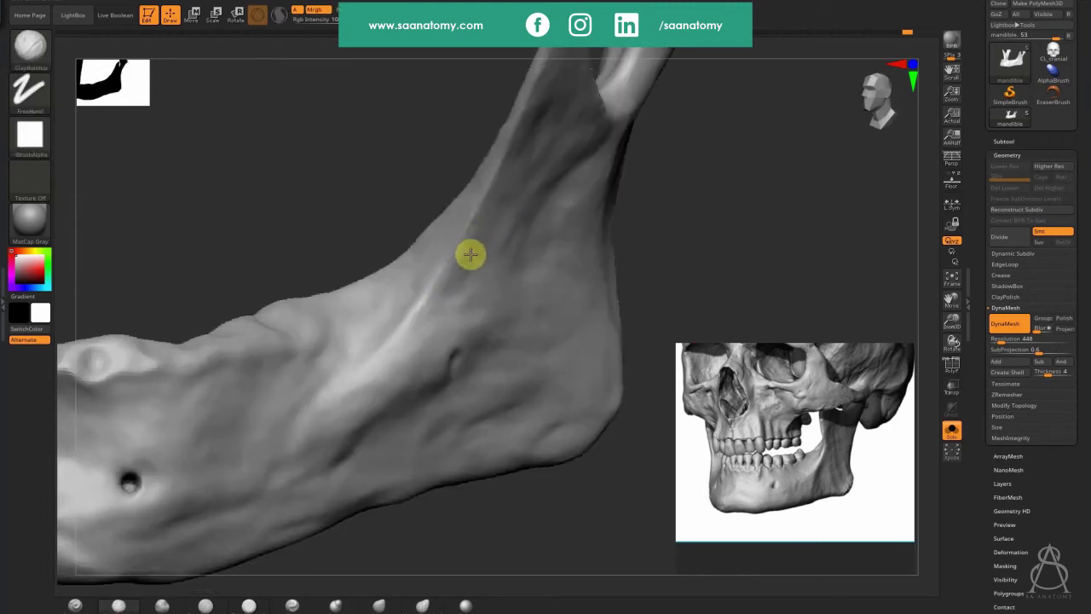
# Step: Show the cranium and the lower teeth together with the mandible and compare the jaw with the skull reference
pyautogui.click(1048, 142)
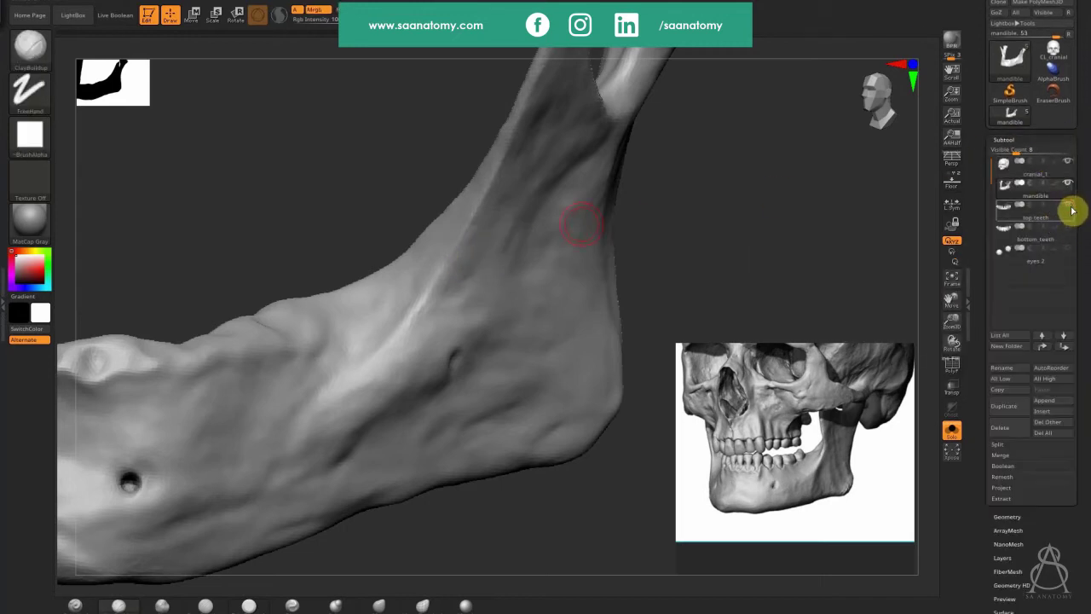
pyautogui.moveTo(1073, 210)
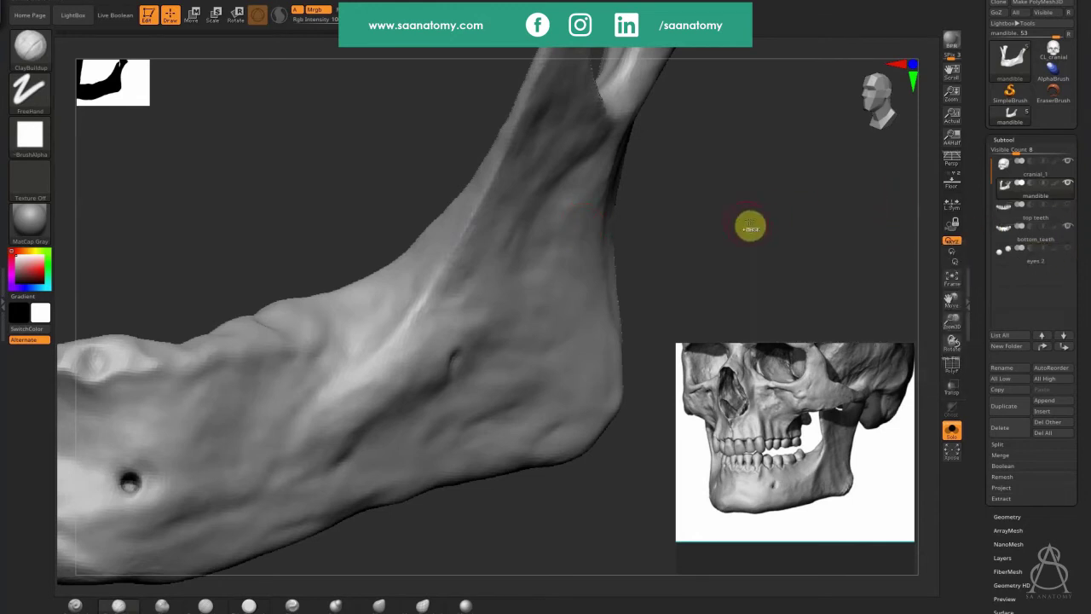
pyautogui.hotkey('ctrl', 's')
pyautogui.moveTo(816, 222)
pyautogui.mouseDown()
pyautogui.moveTo(755, 239)
pyautogui.moveTo(741, 230)
pyautogui.moveTo(782, 245)
pyautogui.mouseUp()
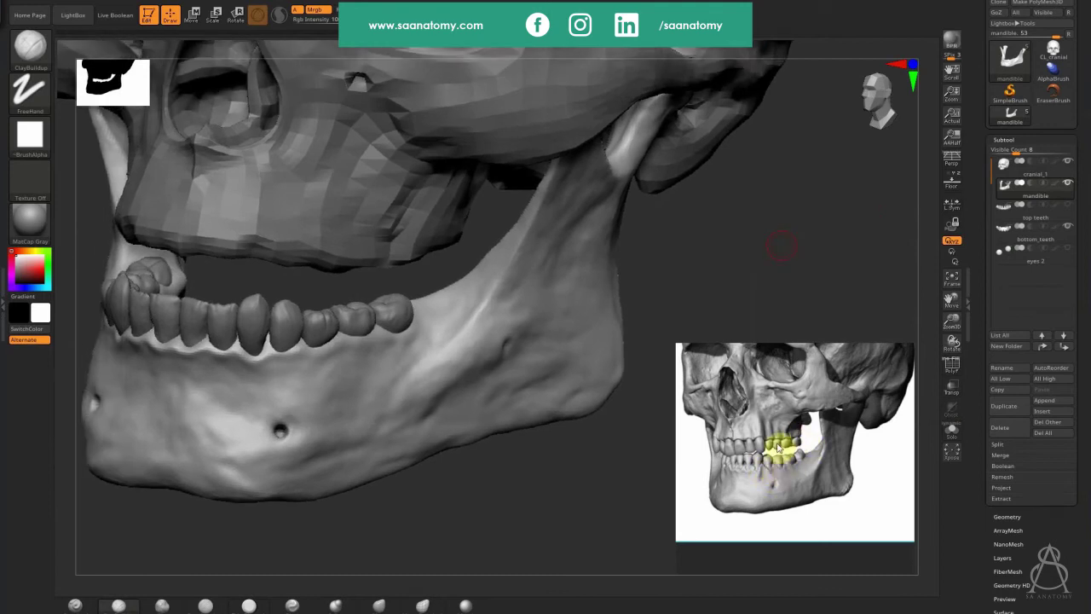
pyautogui.moveTo(836, 244); pyautogui.dragTo(815, 317)
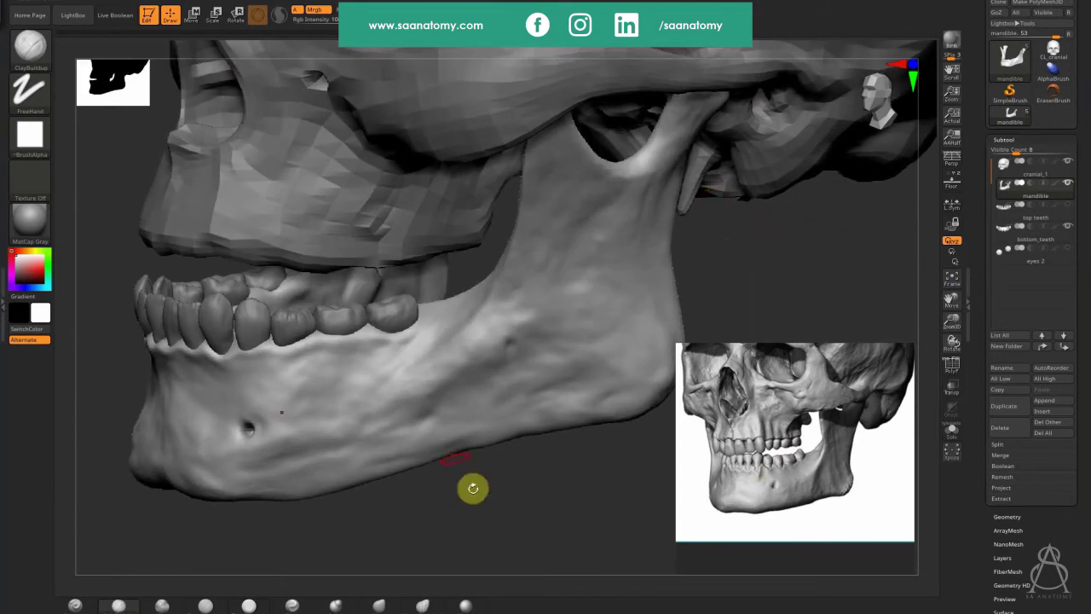
# Step: Carve shallow hollows into the alveolar bone beneath the lower molars with ClayBuildup and smooth the surface
pyautogui.keyDown('alt'); pyautogui.moveTo(735, 243); pyautogui.dragTo(738, 307); pyautogui.keyUp('alt')
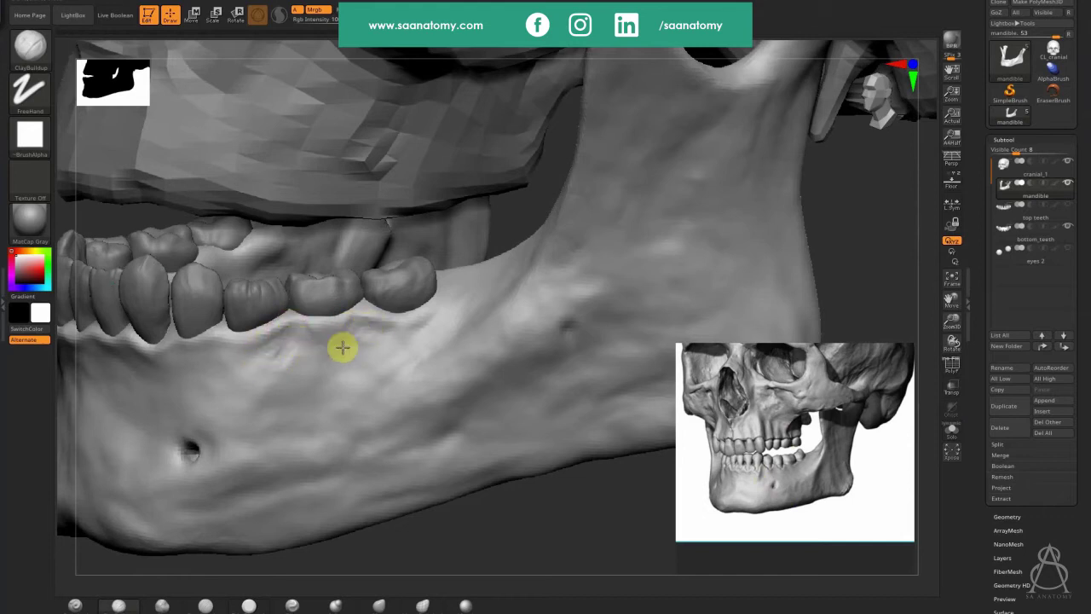
pyautogui.keyDown('alt'); pyautogui.moveTo(371, 323); pyautogui.dragTo(402, 331); pyautogui.keyUp('alt')
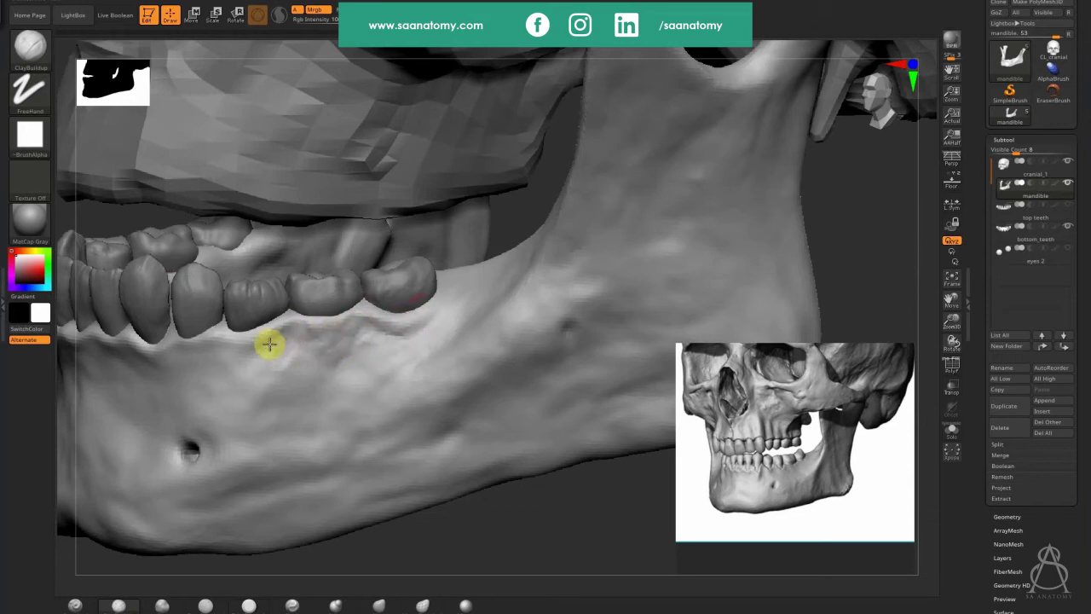
pyautogui.moveTo(296, 346)
pyautogui.keyDown('shift'); pyautogui.mouseDown()
pyautogui.moveTo(279, 353)
pyautogui.moveTo(324, 358)
pyautogui.mouseUp(); pyautogui.keyUp('shift')
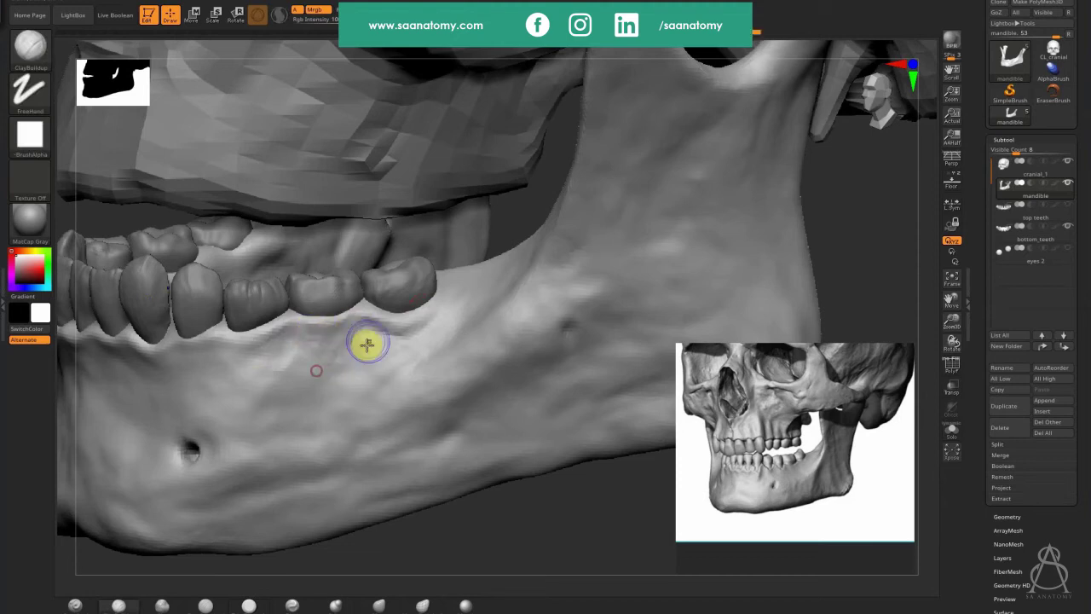
pyautogui.moveTo(368, 343)
pyautogui.keyDown('shift'); pyautogui.mouseDown()
pyautogui.moveTo(304, 327)
pyautogui.moveTo(354, 336)
pyautogui.mouseUp(); pyautogui.keyUp('shift')
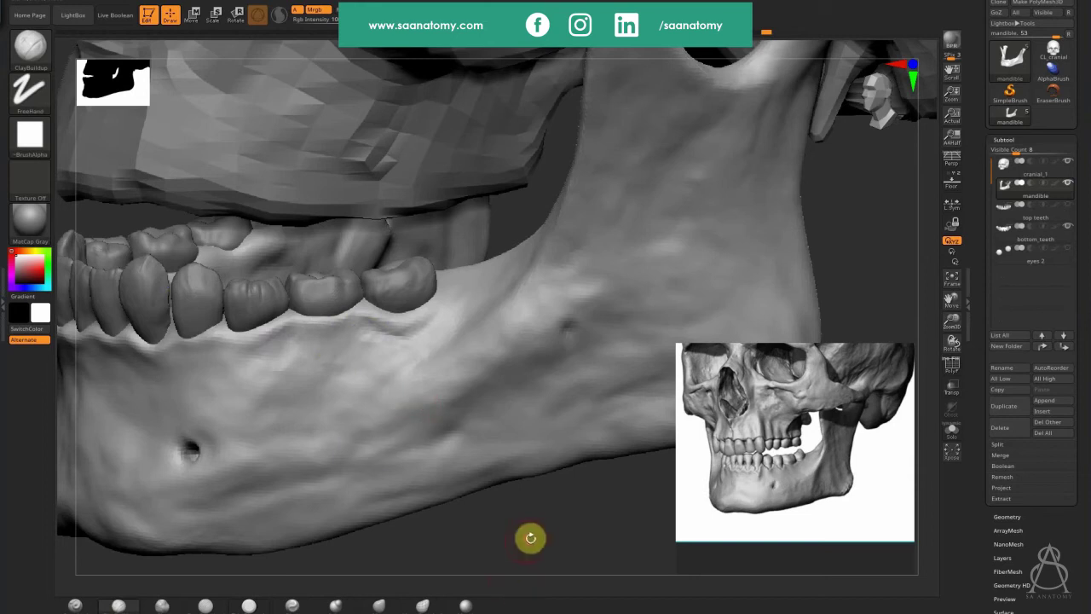
pyautogui.moveTo(557, 531); pyautogui.dragTo(570, 530)
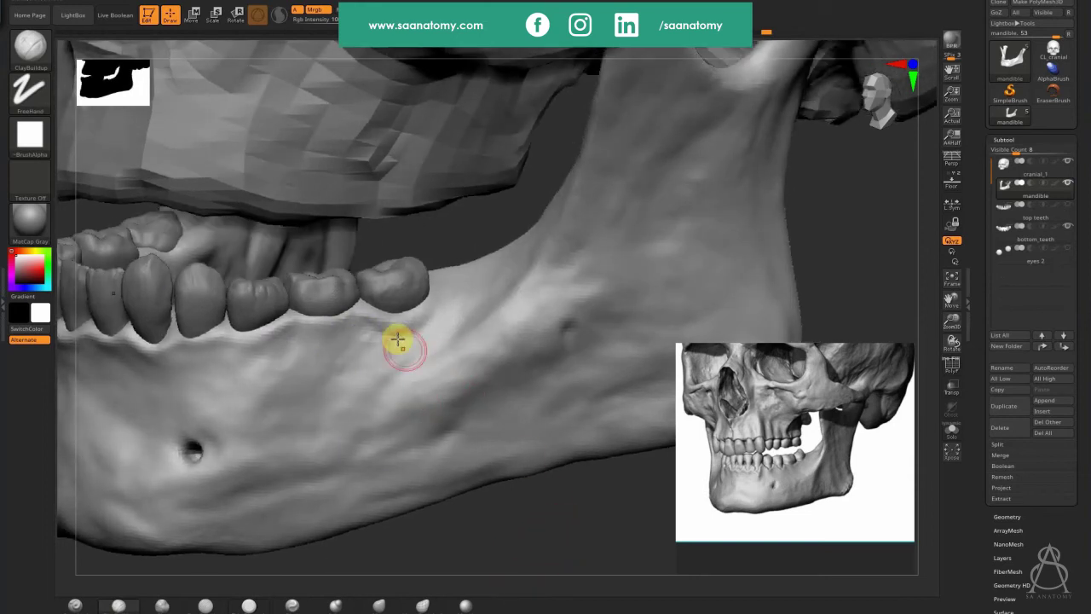
pyautogui.keyDown('shift'); pyautogui.moveTo(398, 338); pyautogui.dragTo(368, 328); pyautogui.keyUp('shift')
pyautogui.moveTo(539, 524)
pyautogui.mouseDown()
pyautogui.moveTo(561, 527)
pyautogui.moveTo(537, 461)
pyautogui.mouseUp()
pyautogui.moveTo(590, 538); pyautogui.dragTo(529, 494)
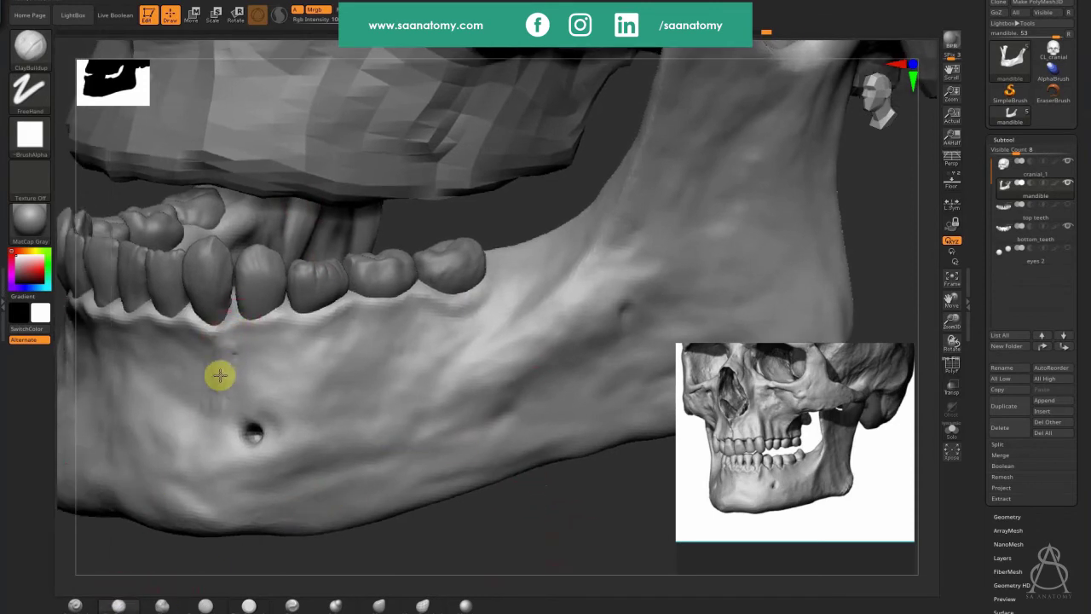
# Step: Refine the mental foramen with the Standard brush, and sculpt and smooth the bone beneath the canine and premolars with ClayBuildup
pyautogui.click(75, 605)
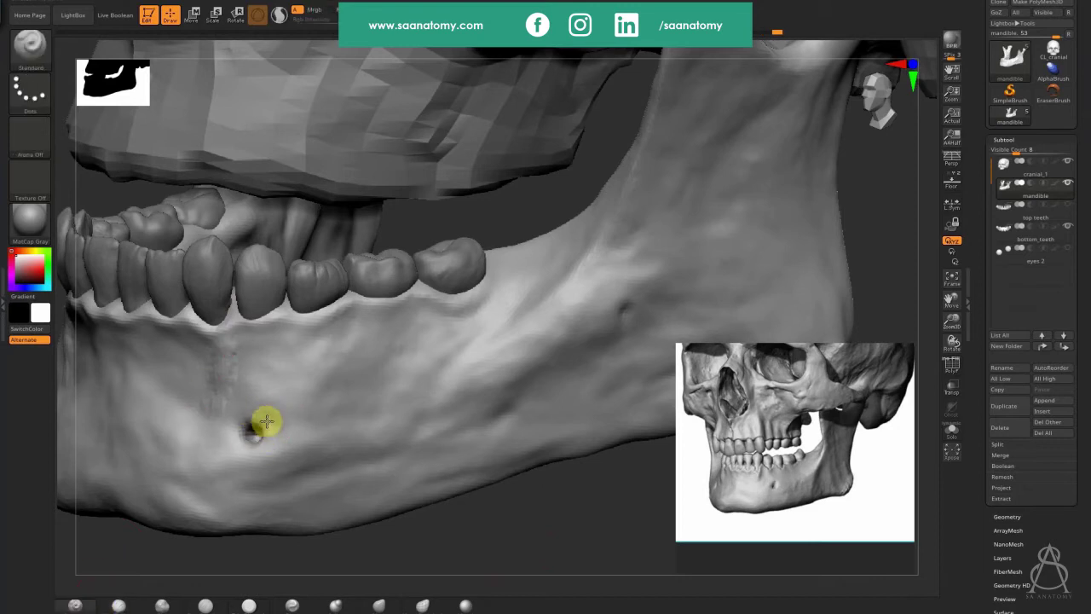
pyautogui.moveTo(267, 421)
pyautogui.mouseDown()
pyautogui.moveTo(248, 418)
pyautogui.moveTo(255, 436)
pyautogui.moveTo(266, 431)
pyautogui.mouseUp()
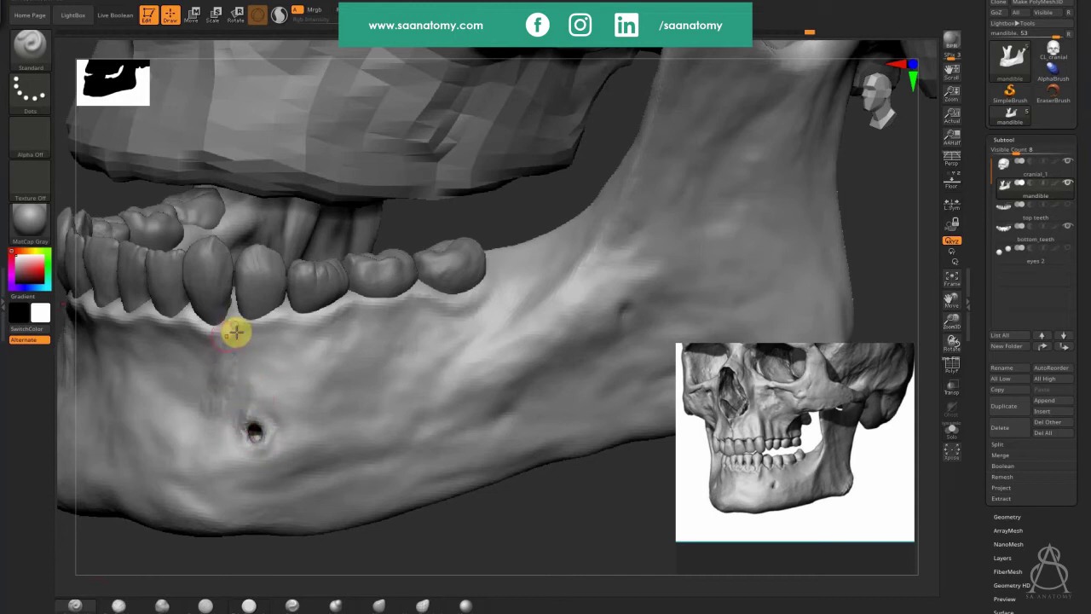
pyautogui.click(118, 604)
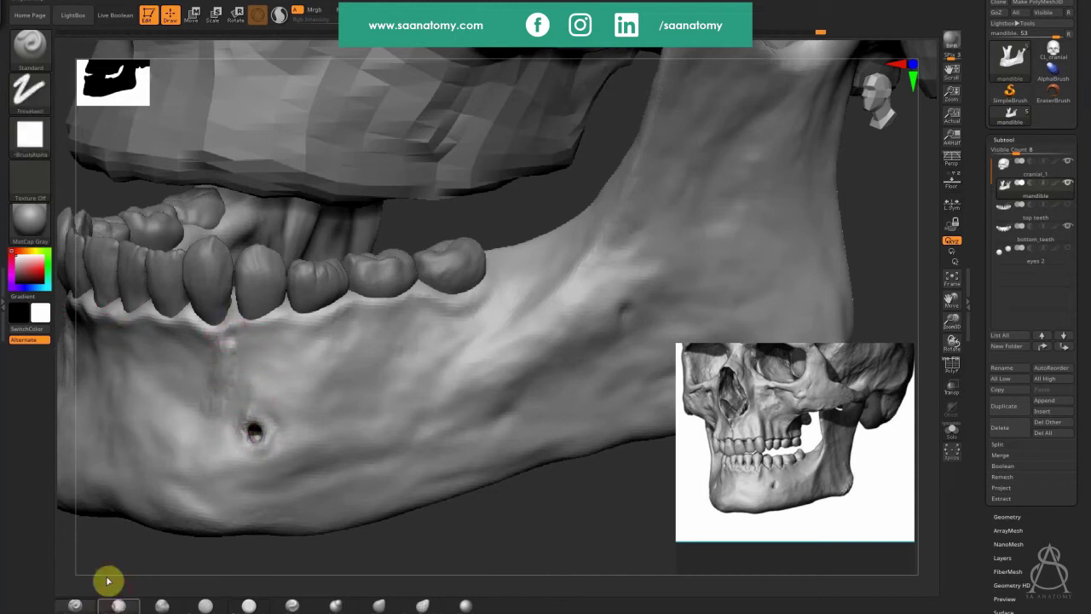
pyautogui.moveTo(233, 331)
pyautogui.mouseDown()
pyautogui.moveTo(219, 357)
pyautogui.moveTo(284, 335)
pyautogui.moveTo(244, 330)
pyautogui.moveTo(239, 353)
pyautogui.moveTo(298, 358)
pyautogui.mouseUp()
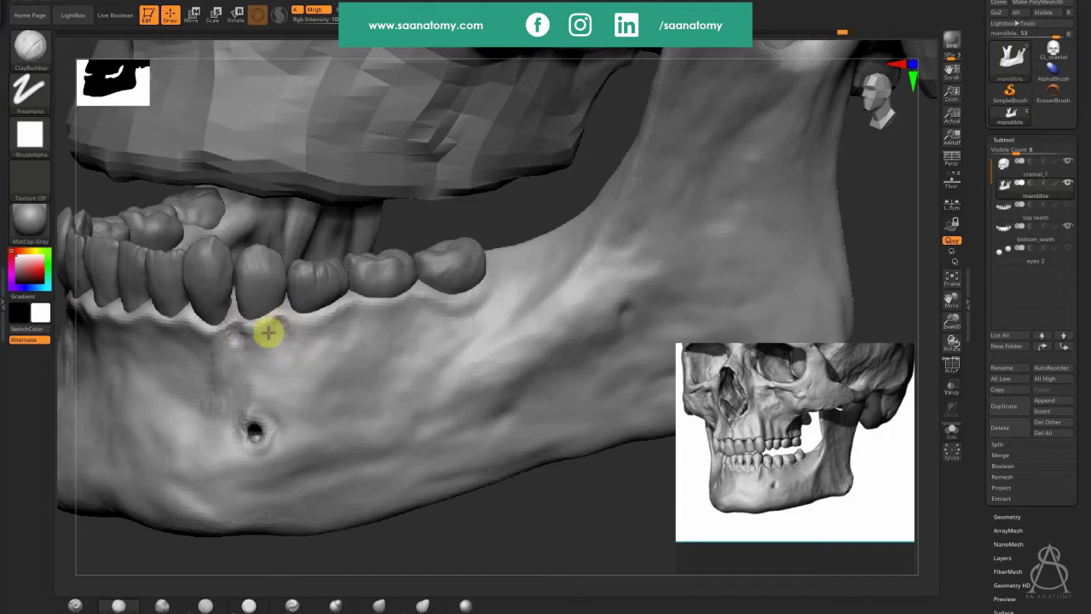
pyautogui.press('shift')
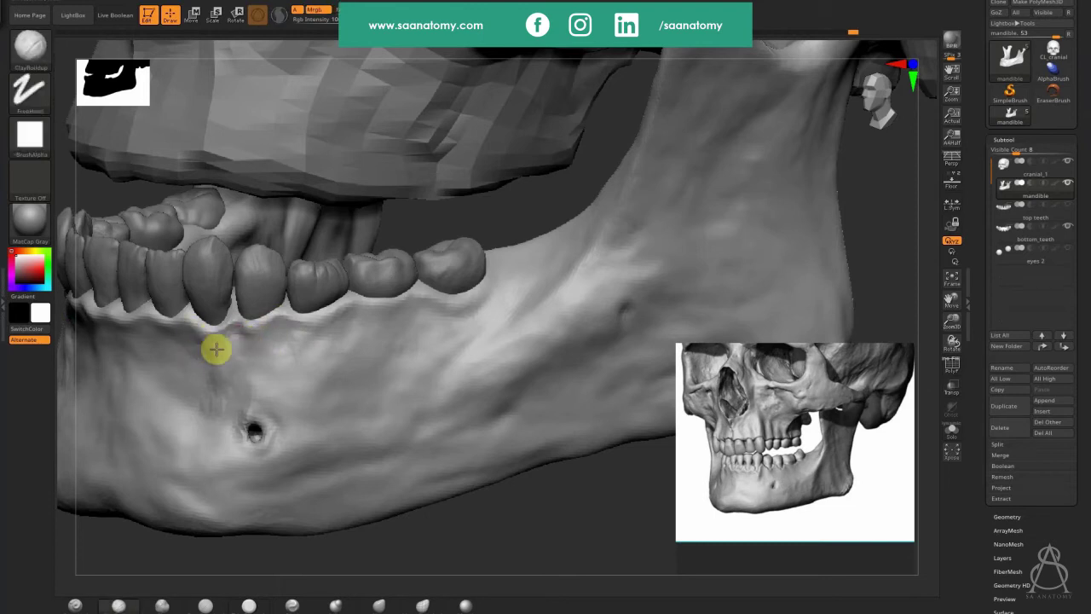
pyautogui.keyDown('alt'); pyautogui.moveTo(227, 356); pyautogui.dragTo(237, 335); pyautogui.keyUp('alt')
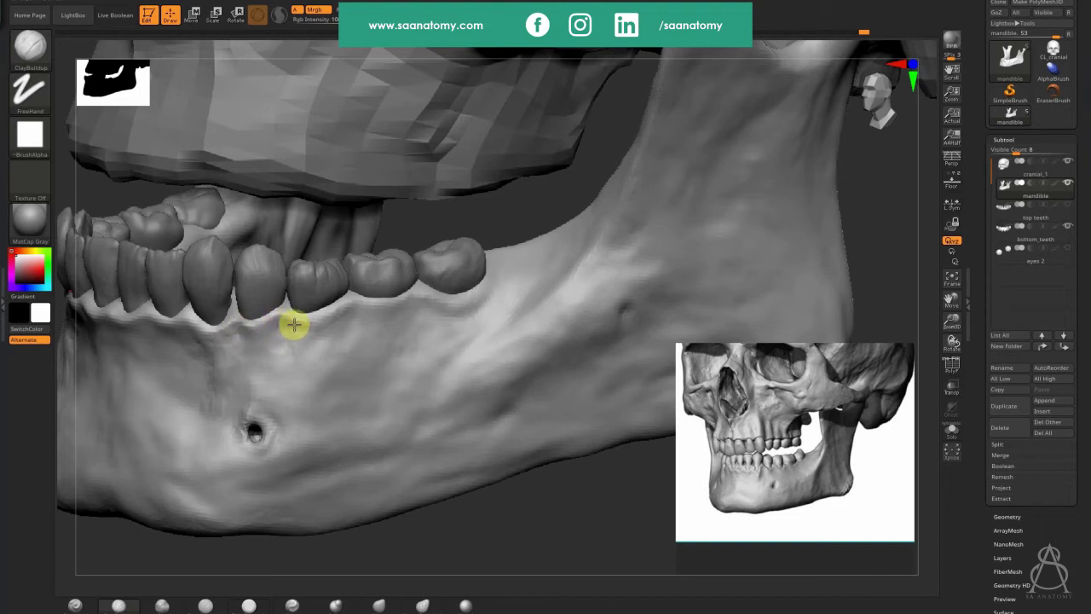
pyautogui.moveTo(298, 352)
pyautogui.keyDown('shift'); pyautogui.mouseDown()
pyautogui.moveTo(351, 330)
pyautogui.moveTo(301, 333)
pyautogui.moveTo(273, 367)
pyautogui.mouseUp(); pyautogui.keyUp('shift')
pyautogui.keyDown('alt'); pyautogui.moveTo(460, 542); pyautogui.dragTo(383, 545); pyautogui.keyUp('alt')
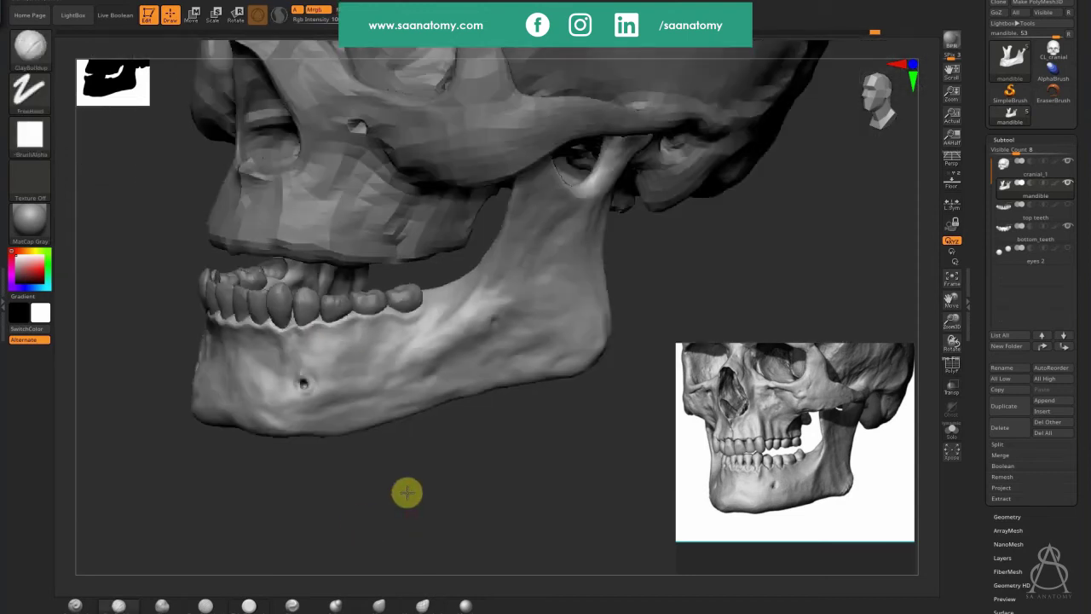
# Step: Turn on transparency, hide the cranium, and view the lower teeth over the mandible from above
pyautogui.keyDown('shift'); pyautogui.moveTo(455, 485); pyautogui.dragTo(475, 345); pyautogui.keyUp('shift')
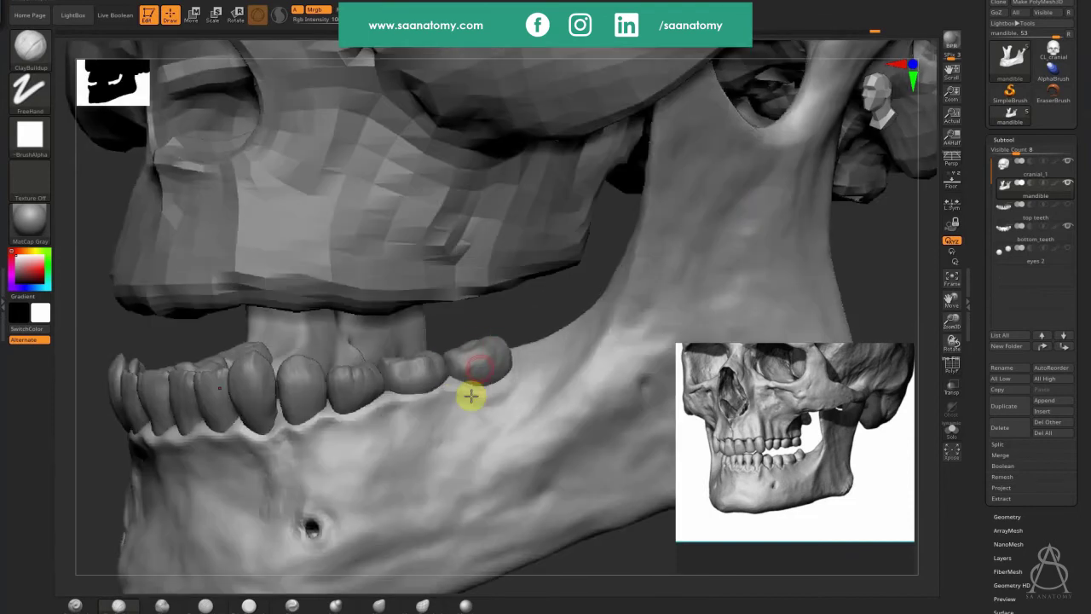
pyautogui.moveTo(470, 395); pyautogui.dragTo(932, 418)
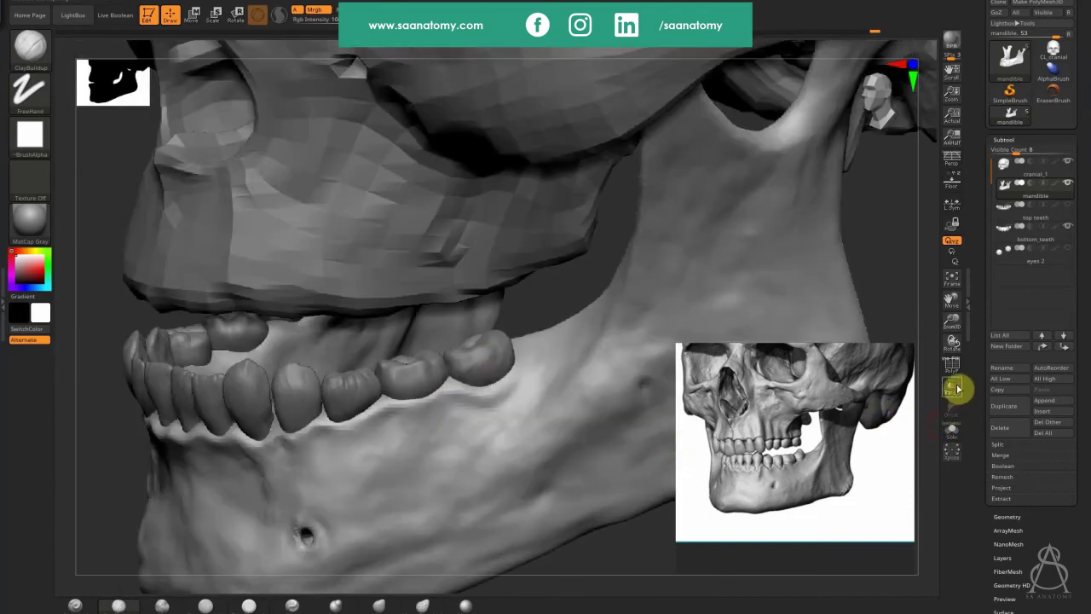
pyautogui.click(954, 388)
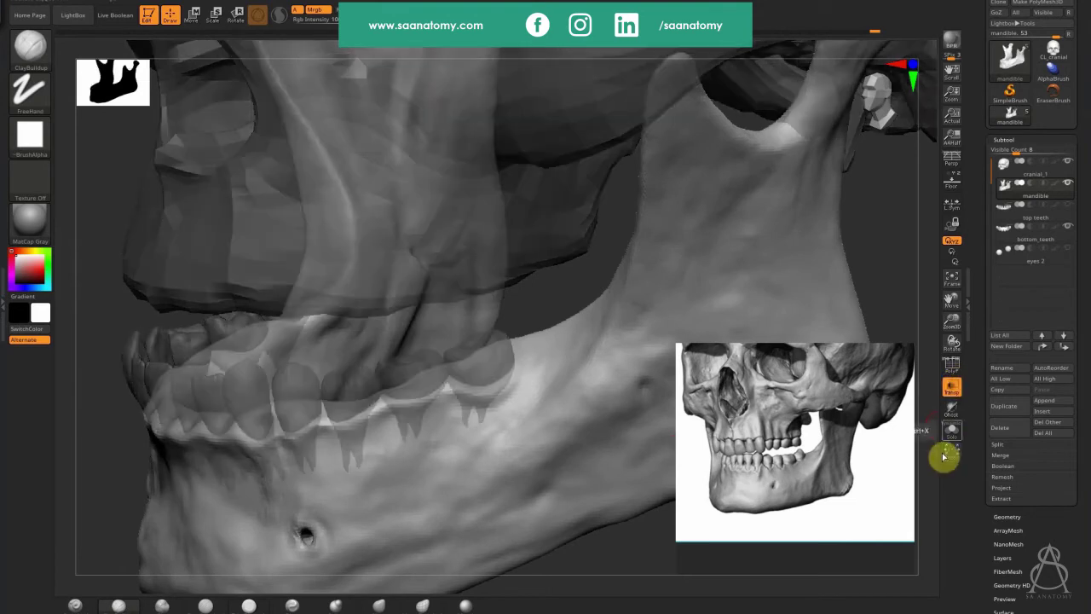
pyautogui.click(1068, 162)
pyautogui.moveTo(534, 434); pyautogui.dragTo(493, 394)
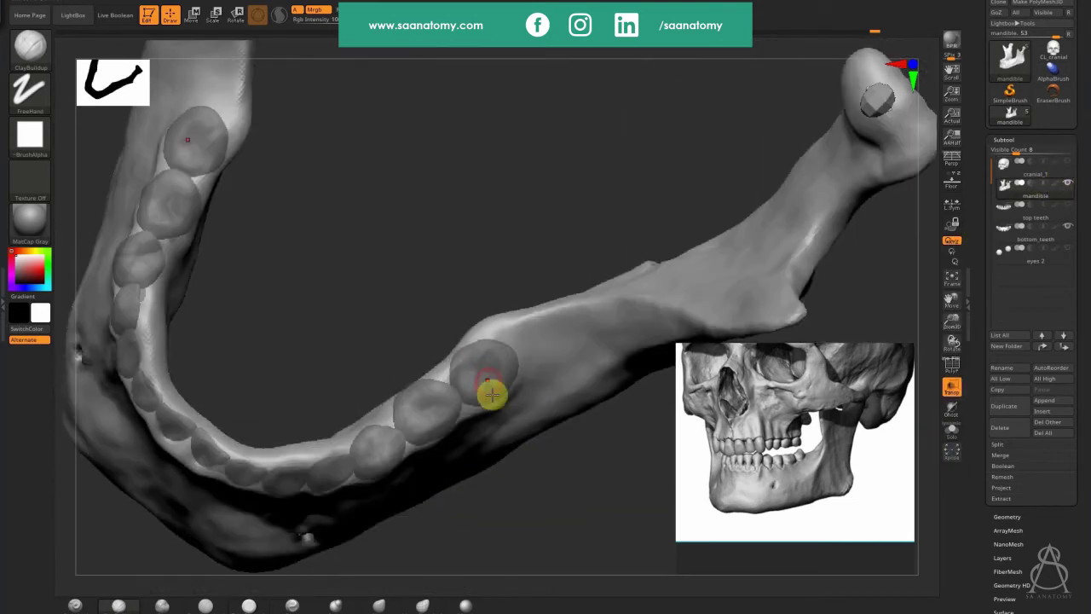
pyautogui.moveTo(491, 395)
pyautogui.keyDown('ctrl'); pyautogui.mouseDown(button='right')
pyautogui.moveTo(702, 250)
pyautogui.moveTo(557, 271)
pyautogui.mouseUp(button='right'); pyautogui.keyUp('ctrl')
# Step: Carve a socket for the rearmost molar into the mandible with the Standard brush, checking its position against the tooth
pyautogui.click(75, 604)
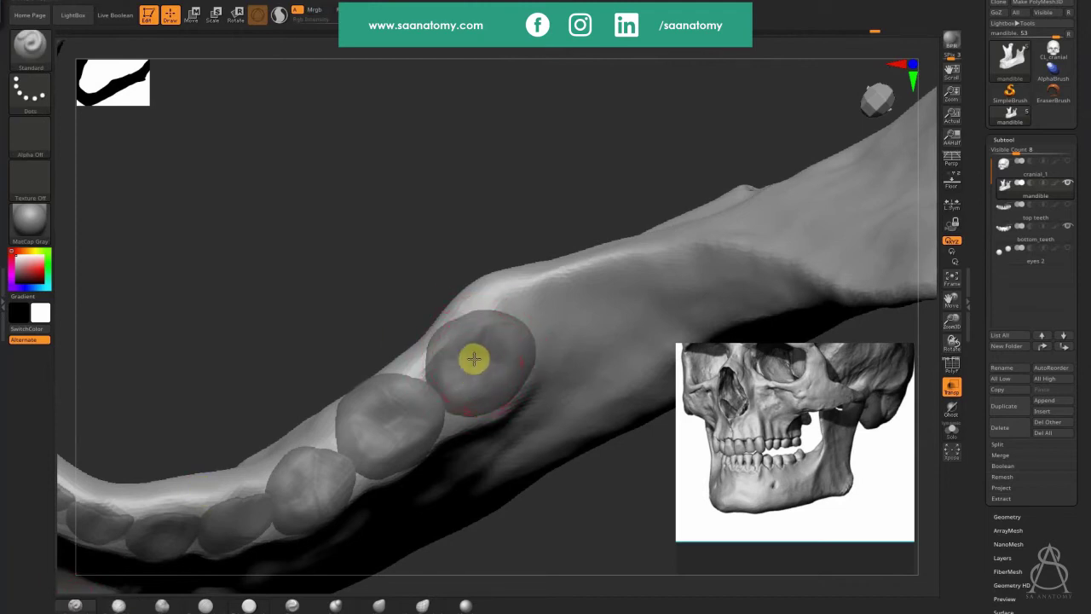
pyautogui.hotkey('ctrl', 'shift', 's')
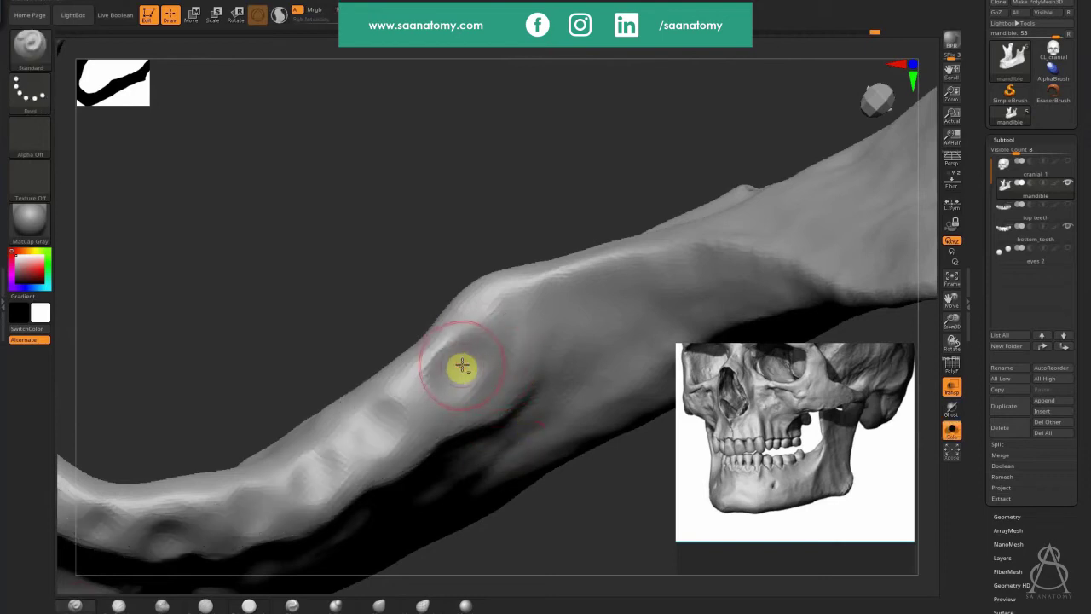
pyautogui.moveTo(461, 366); pyautogui.dragTo(452, 375)
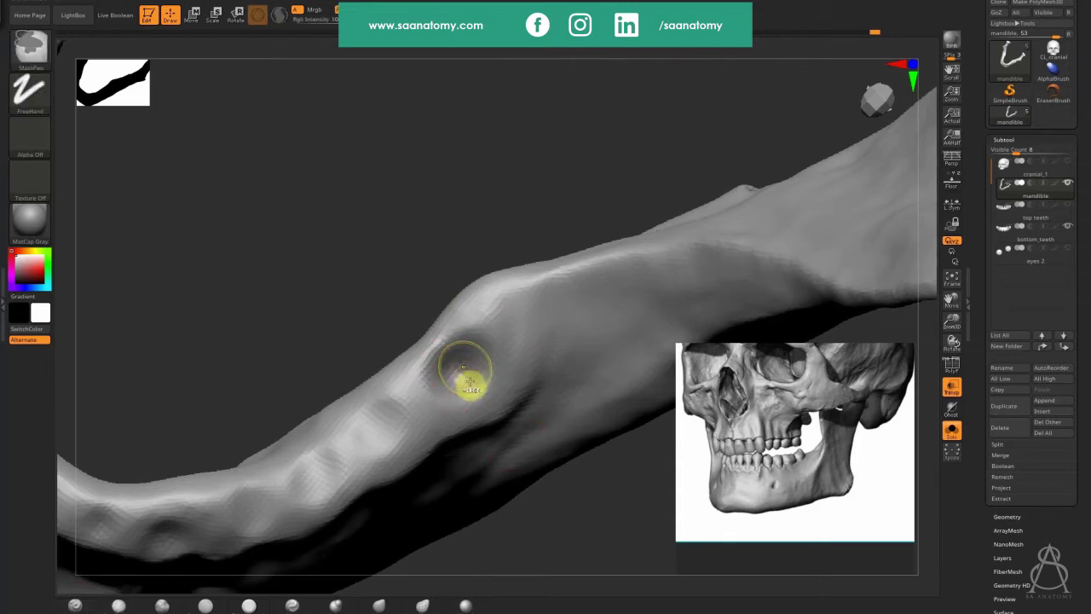
pyautogui.hotkey('shift', 's')
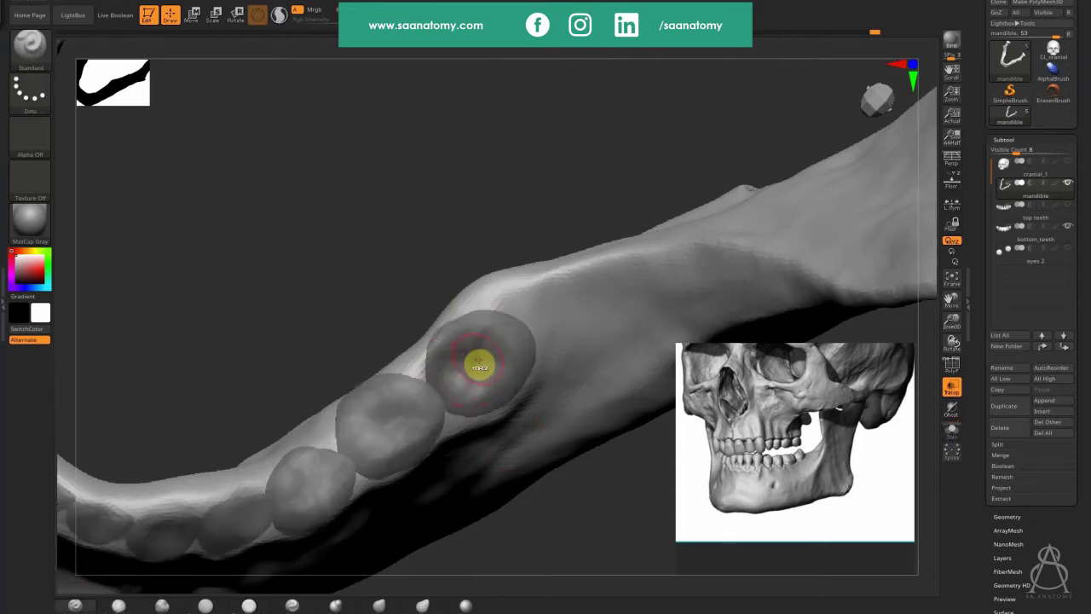
pyautogui.hotkey('shift', 's')
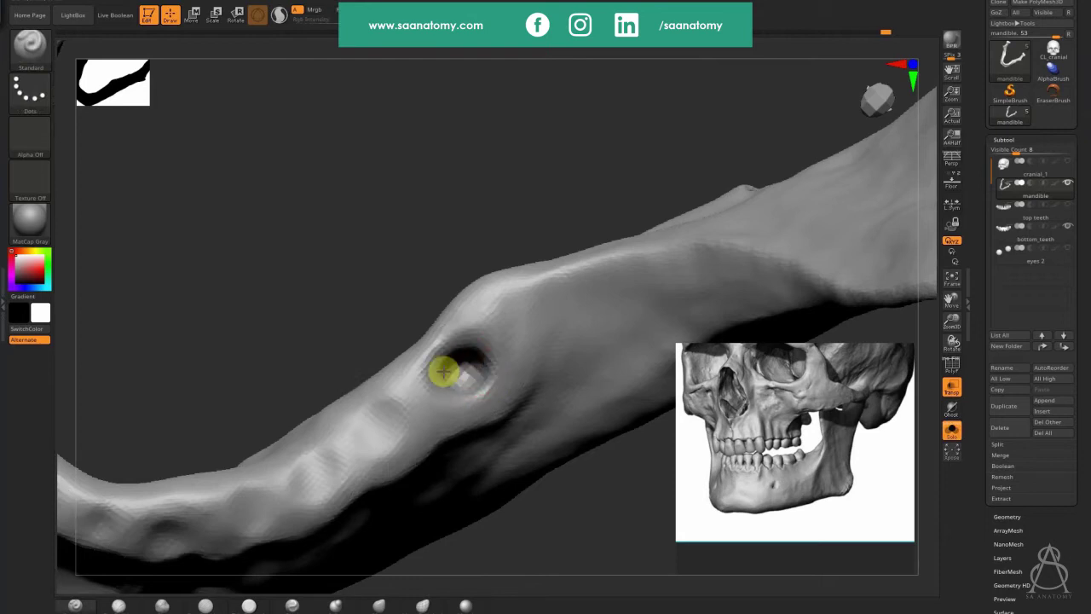
pyautogui.hotkey('ctrl', 'z')
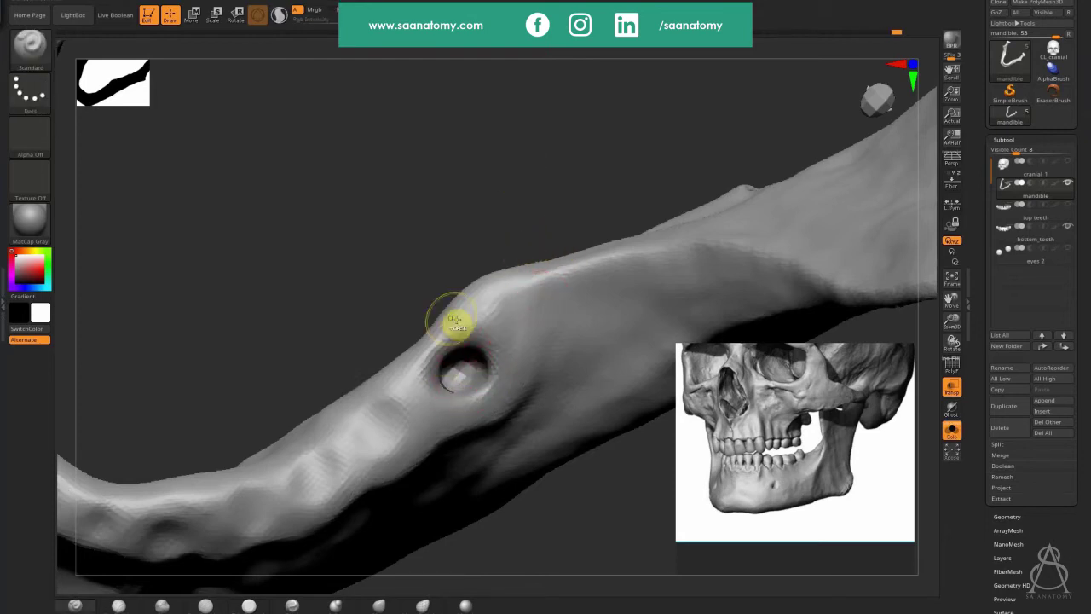
pyautogui.hotkey('shift', 's')
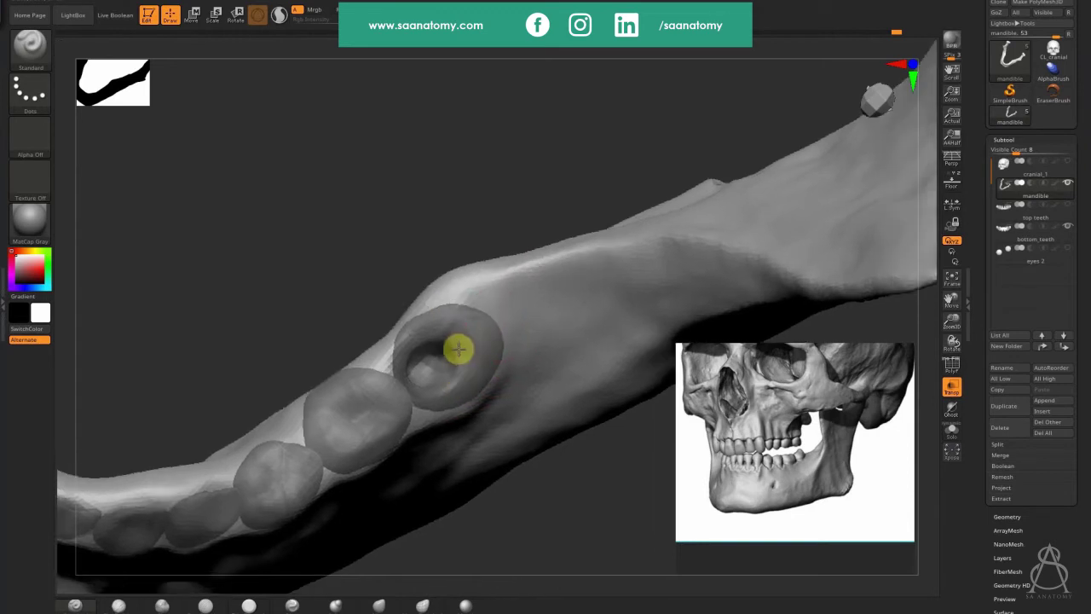
pyautogui.press('ctrl')
pyautogui.hotkey('shift', 's')
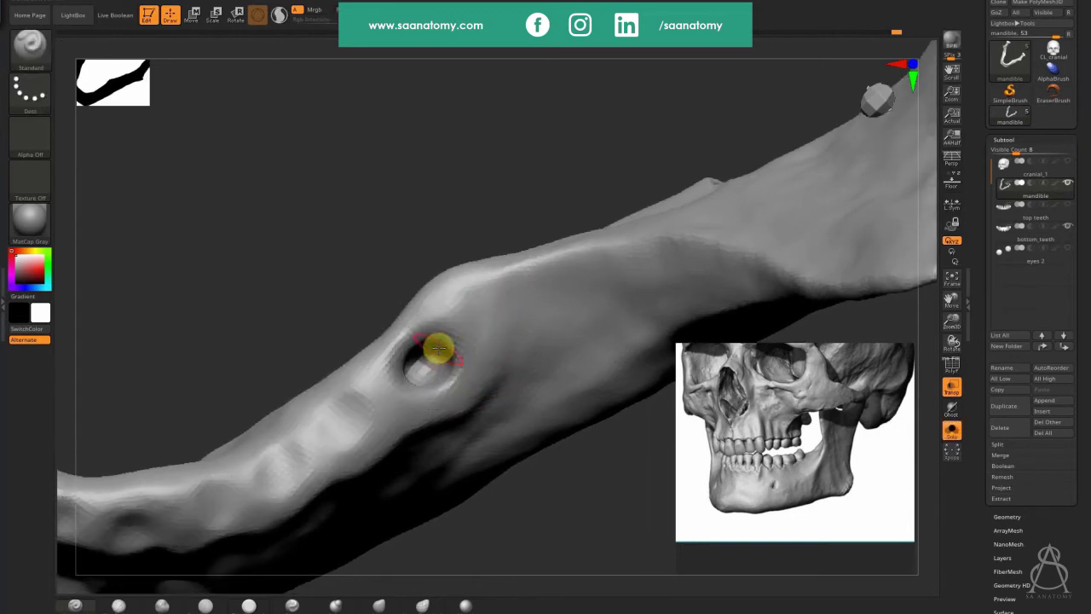
# Step: Reshape the rim of the rearmost molar socket with the Move Topological brush and compare it with the tooth outline
pyautogui.click(422, 604)
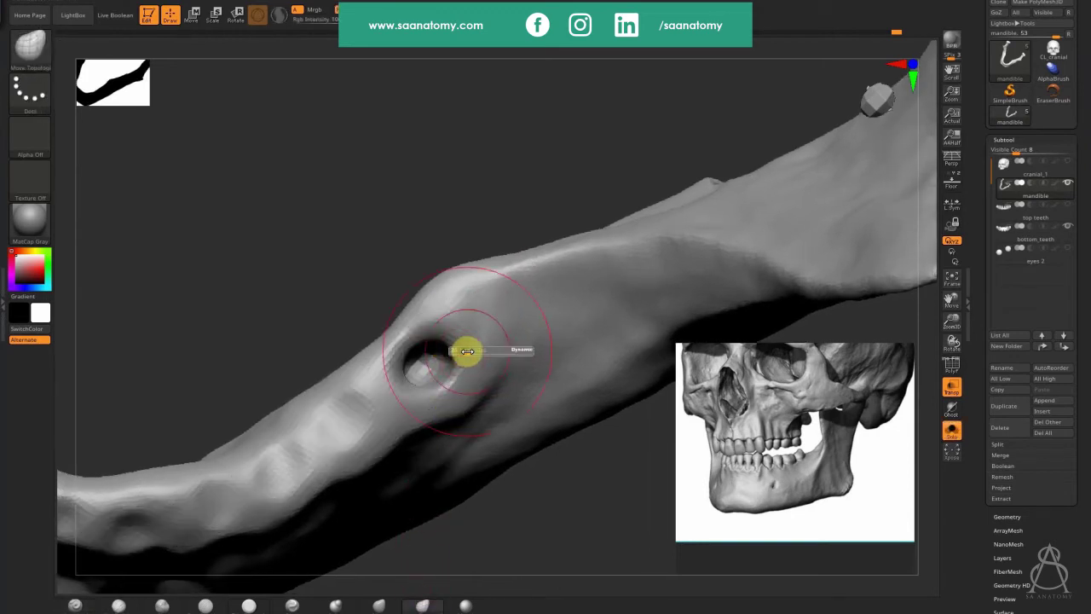
pyautogui.moveTo(433, 348)
pyautogui.mouseDown()
pyautogui.moveTo(446, 319)
pyautogui.moveTo(465, 338)
pyautogui.moveTo(437, 339)
pyautogui.mouseUp()
pyautogui.hotkey('shift', 's')
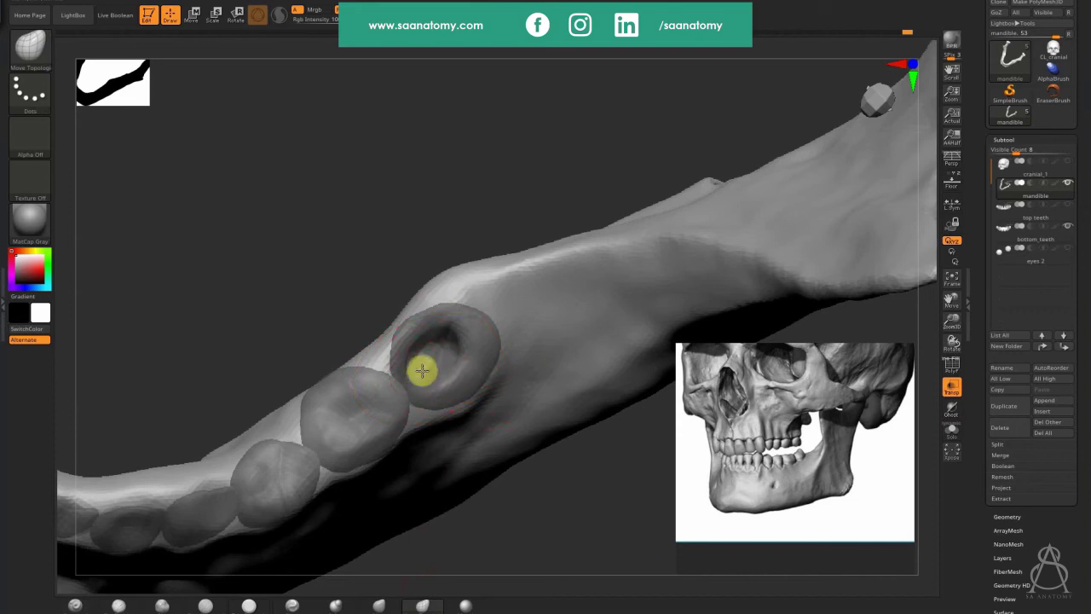
# Step: Turn on ghost transparency and refine the rearmost molar socket with the Move Topological brush against the tooth outline
pyautogui.hotkey('shift', 's')
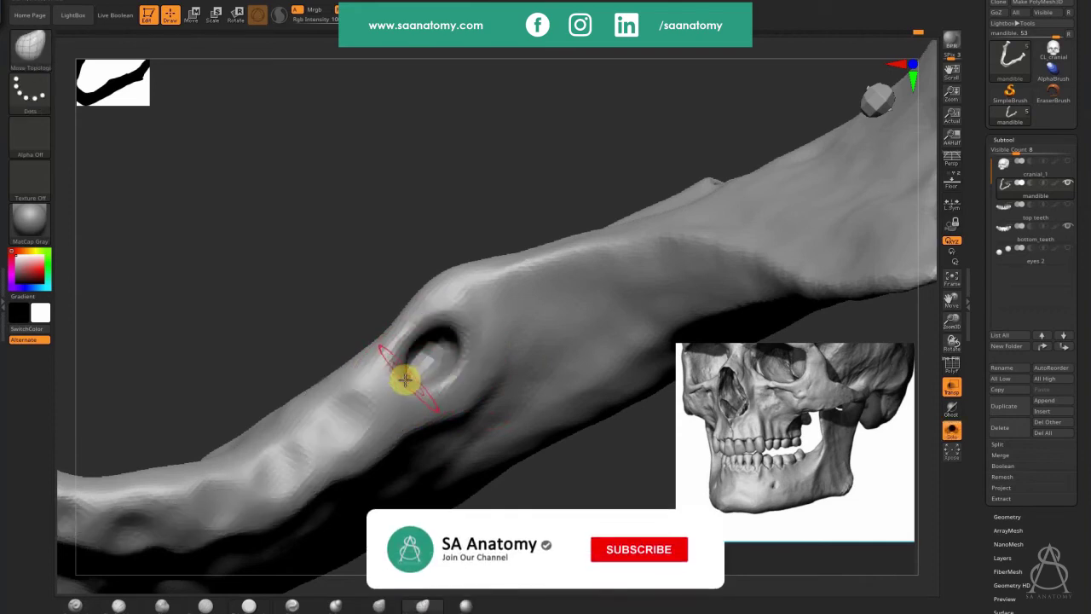
pyautogui.hotkey('shift', 's')
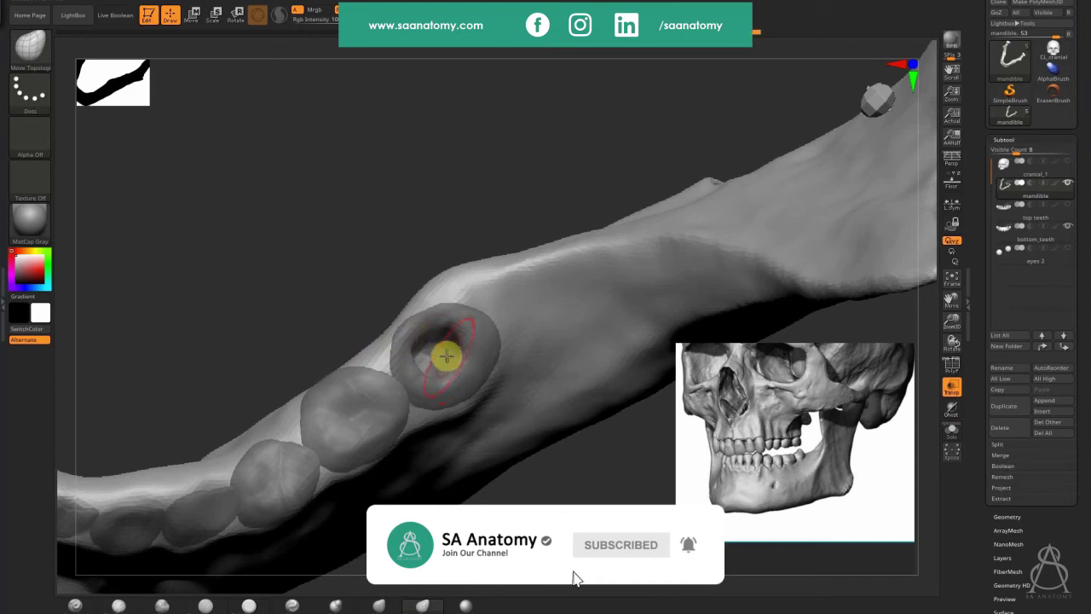
pyautogui.click(950, 412)
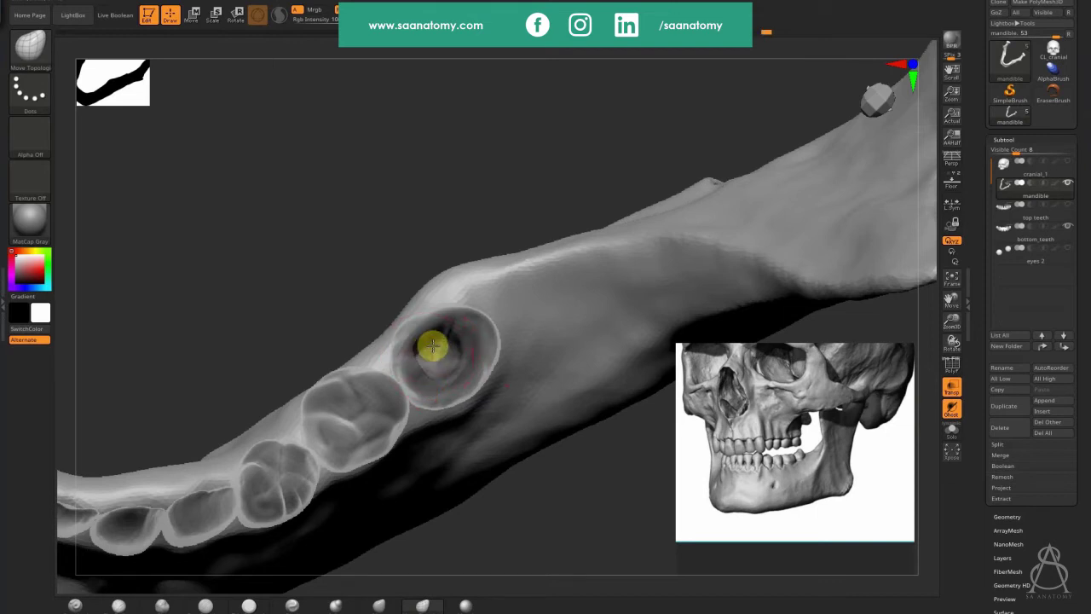
pyautogui.moveTo(469, 341)
pyautogui.mouseDown()
pyautogui.moveTo(431, 346)
pyautogui.moveTo(426, 359)
pyautogui.mouseUp()
pyautogui.moveTo(450, 246); pyautogui.dragTo(443, 235)
pyautogui.moveTo(448, 160)
pyautogui.keyDown('ctrl'); pyautogui.mouseDown()
pyautogui.moveTo(464, 243)
pyautogui.moveTo(455, 214)
pyautogui.mouseUp(); pyautogui.keyUp('ctrl')
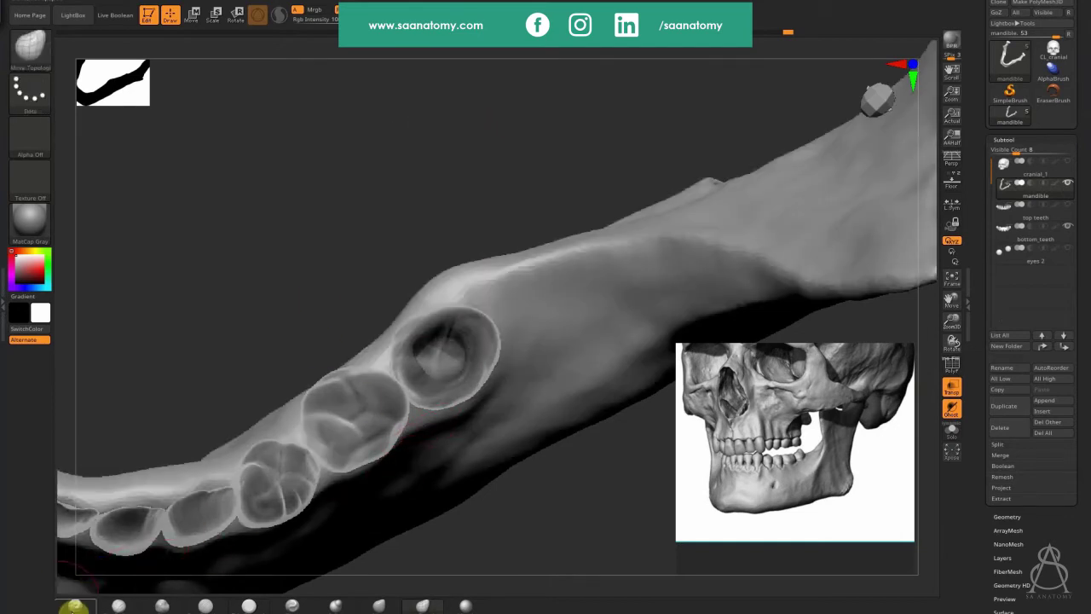
# Step: Resize the Standard brush and deepen and round the inside of the rearmost molar socket
pyautogui.press('s')
pyautogui.moveTo(450, 352); pyautogui.dragTo(439, 360)
pyautogui.press('s')
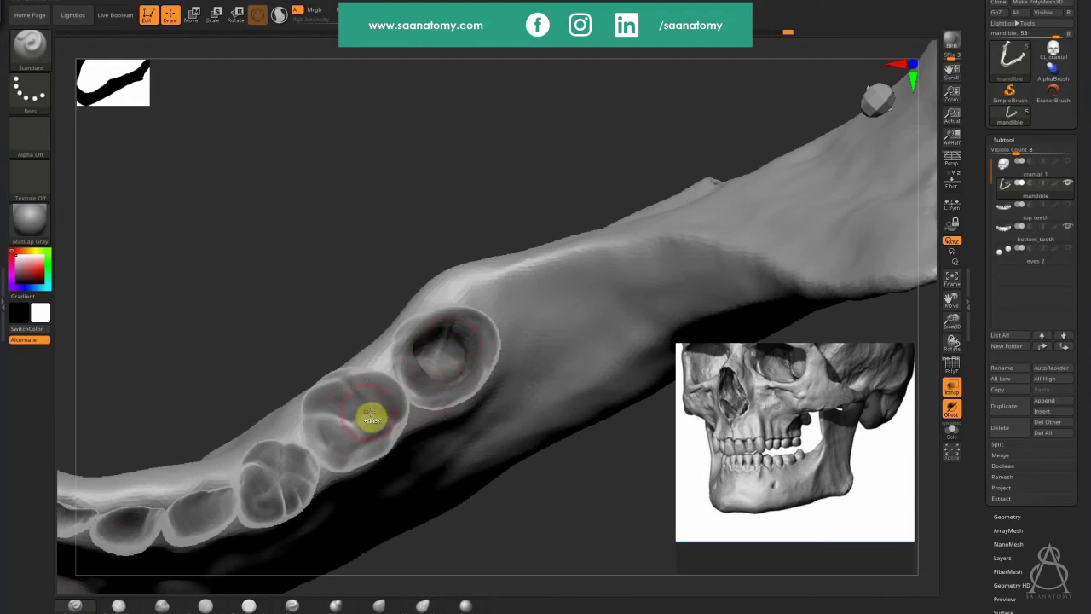
# Step: Carve a socket for the second tooth from the back with the Standard brush, checking it with and without the teeth
pyautogui.hotkey('shift', 's')
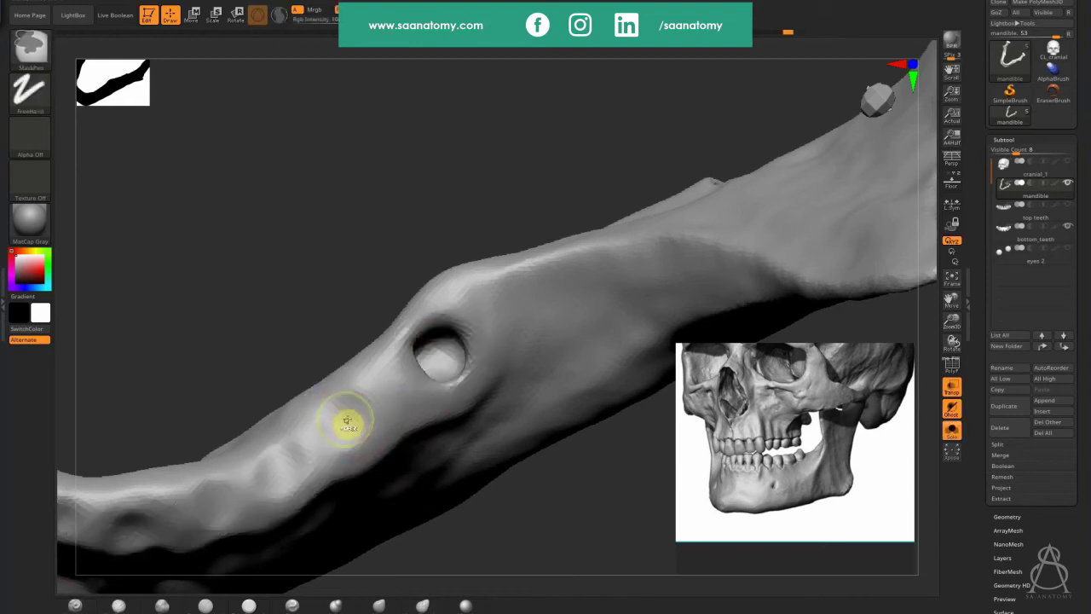
pyautogui.hotkey('ctrl', 'shift', 'f')
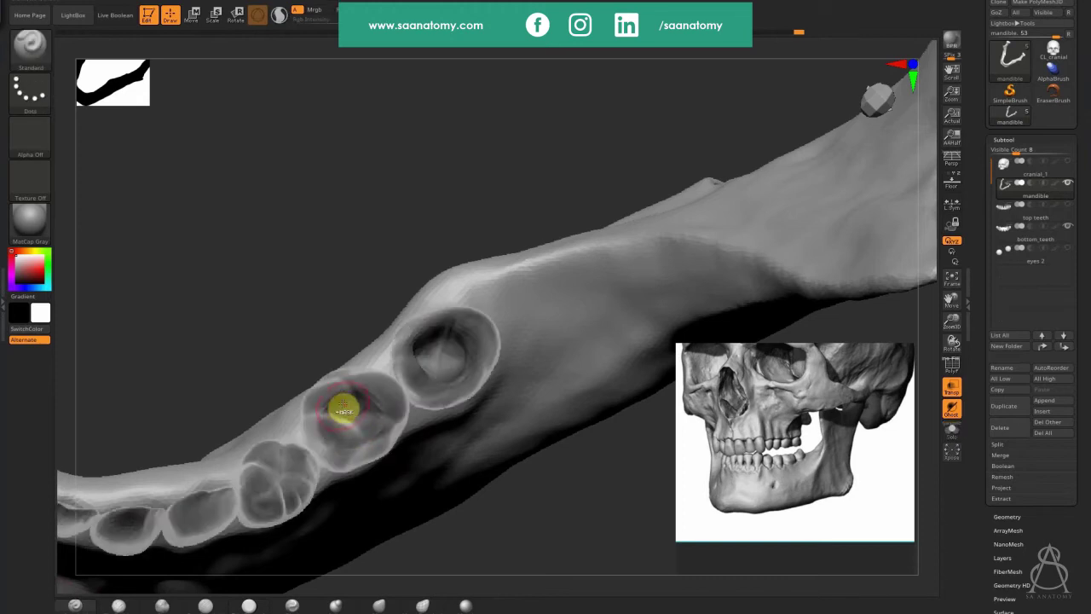
pyautogui.hotkey('ctrl', 'shift', 'f')
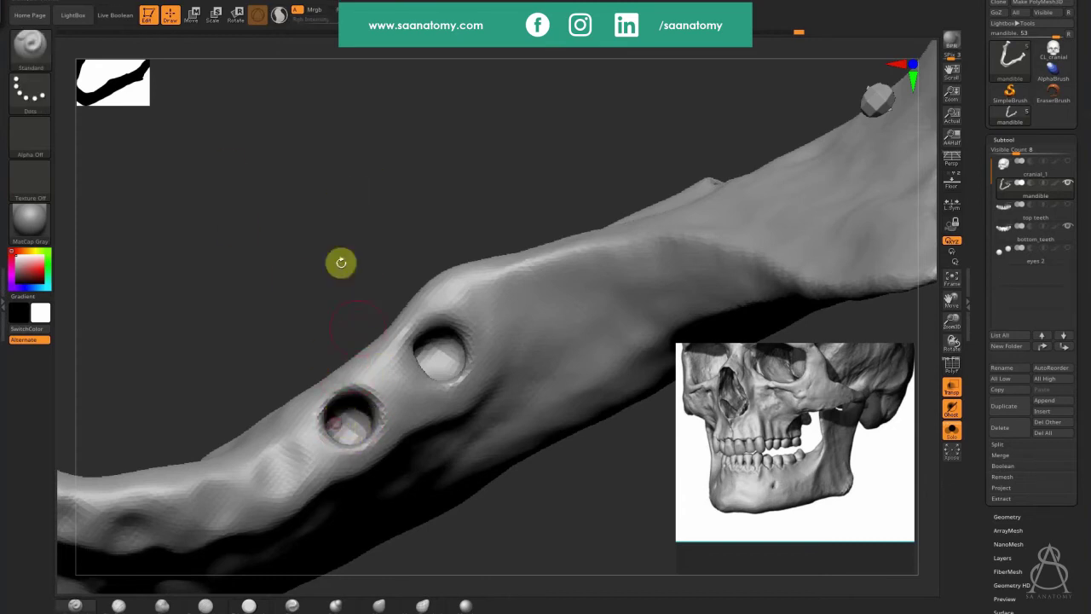
pyautogui.press('ctrl')
pyautogui.press('ctrl')
pyautogui.hotkey('ctrl', 'shift', 'f')
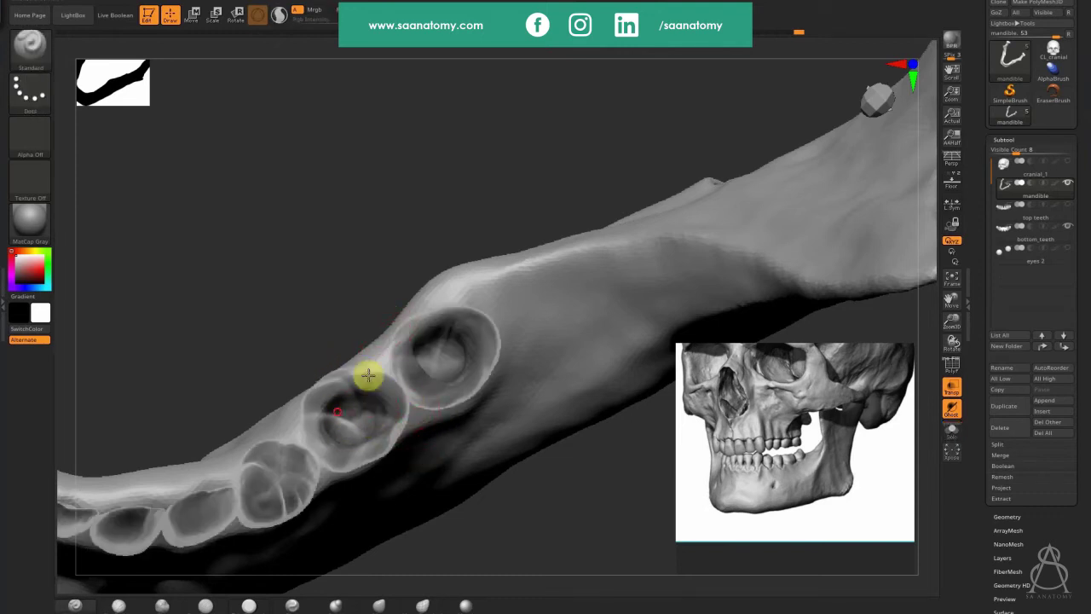
pyautogui.hotkey('ctrl', 'shift', 'f')
# Step: Carve a round socket under the third tooth from the back and compare it with the tooth outline
pyautogui.moveTo(377, 306)
pyautogui.mouseDown()
pyautogui.moveTo(434, 180)
pyautogui.moveTo(353, 378)
pyautogui.mouseUp()
pyautogui.hotkey('ctrl', 'shift', 'f')
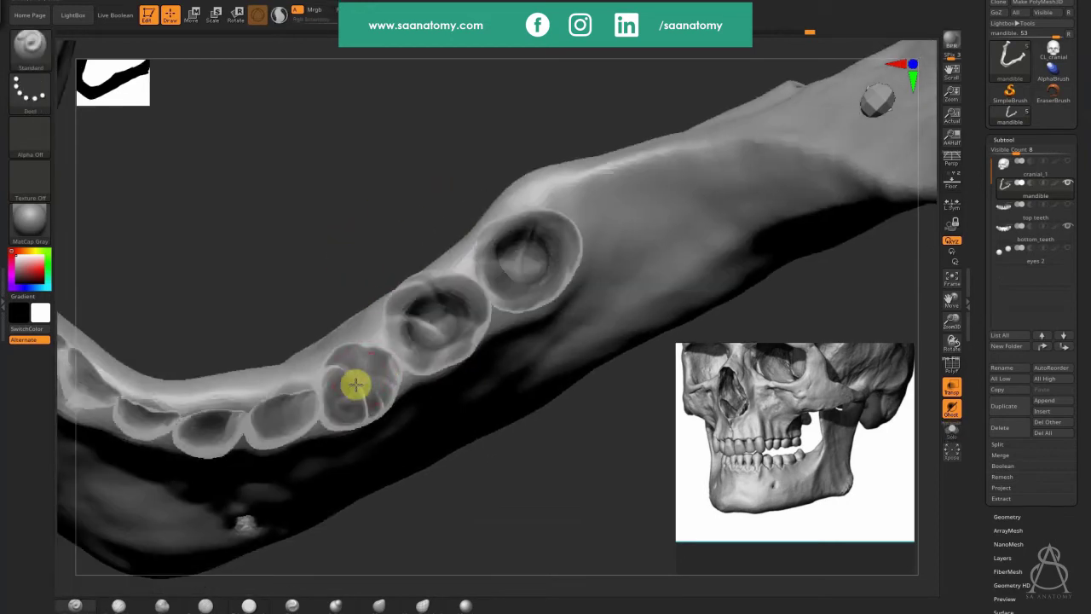
pyautogui.hotkey('ctrl', 'shift', 'f')
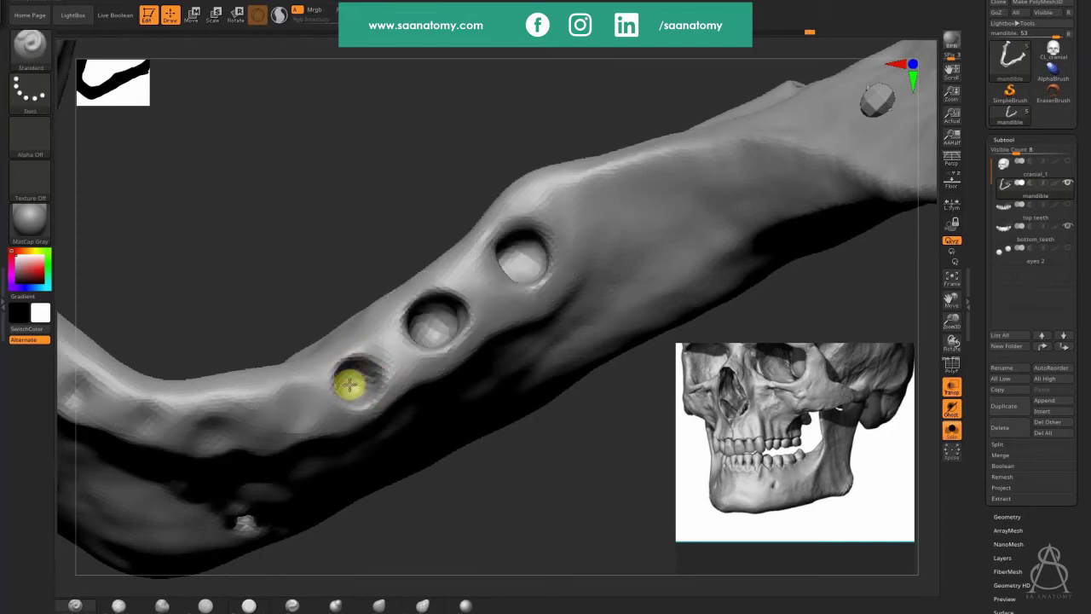
pyautogui.keyDown('ctrl'); pyautogui.moveTo(333, 241); pyautogui.dragTo(349, 196); pyautogui.keyUp('ctrl')
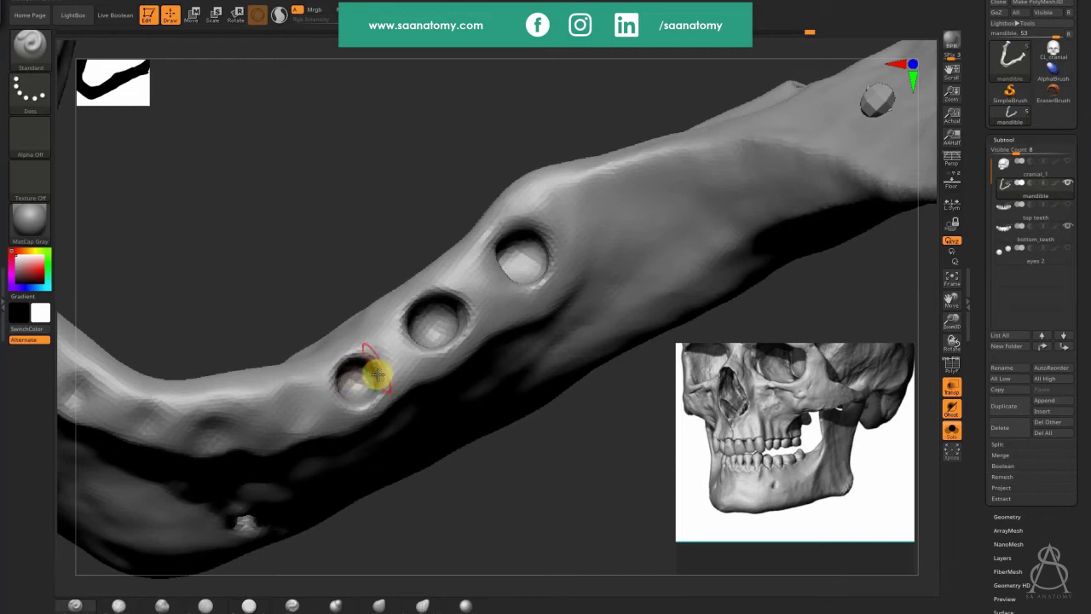
pyautogui.hotkey('ctrl', 'shift', 'f')
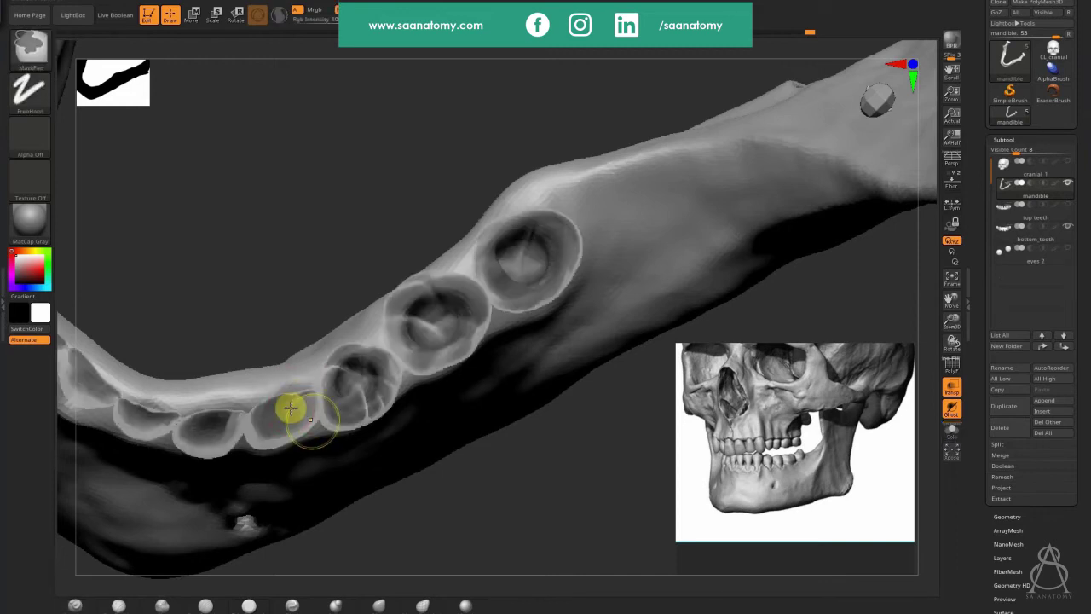
# Step: Carve a socket for the fourth tooth from the back with the Standard brush and check its alignment with the tooth
pyautogui.moveTo(301, 410); pyautogui.dragTo(299, 362, button='right')
pyautogui.moveTo(289, 295)
pyautogui.mouseDown(button='right')
pyautogui.moveTo(319, 356)
pyautogui.moveTo(323, 399)
pyautogui.moveTo(302, 417)
pyautogui.moveTo(301, 401)
pyautogui.moveTo(304, 449)
pyautogui.moveTo(269, 398)
pyautogui.mouseUp(button='right')
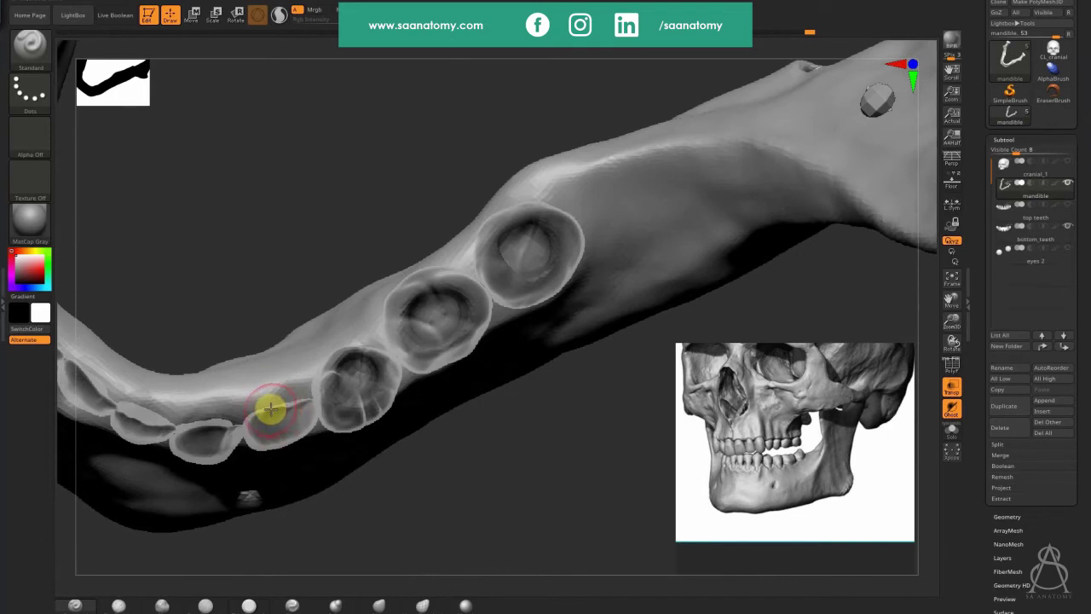
pyautogui.hotkey('ctrl', 'alt', 's')
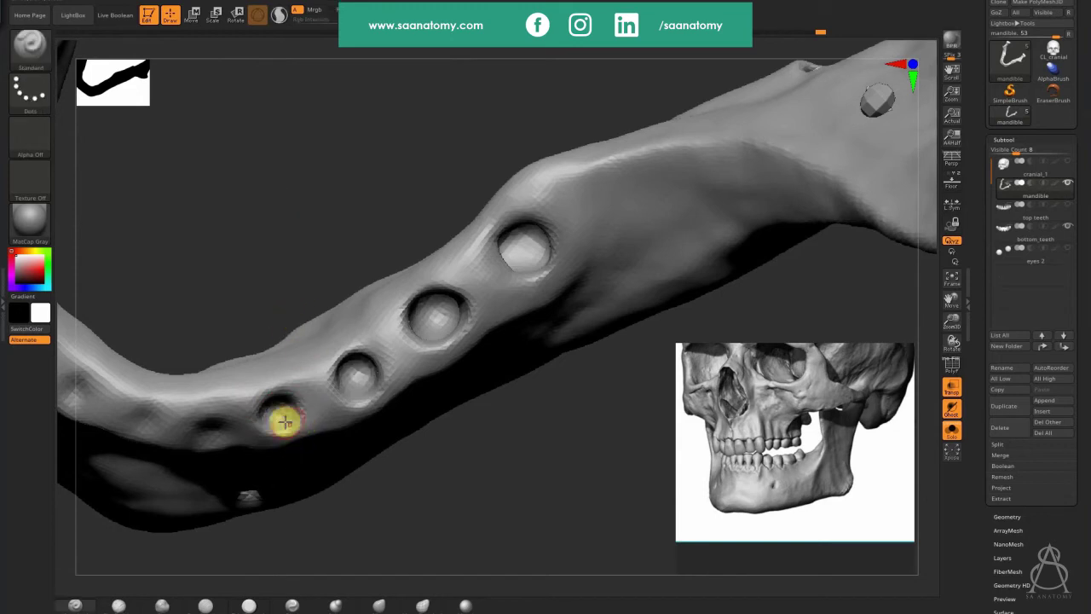
pyautogui.hotkey('alt', 's')
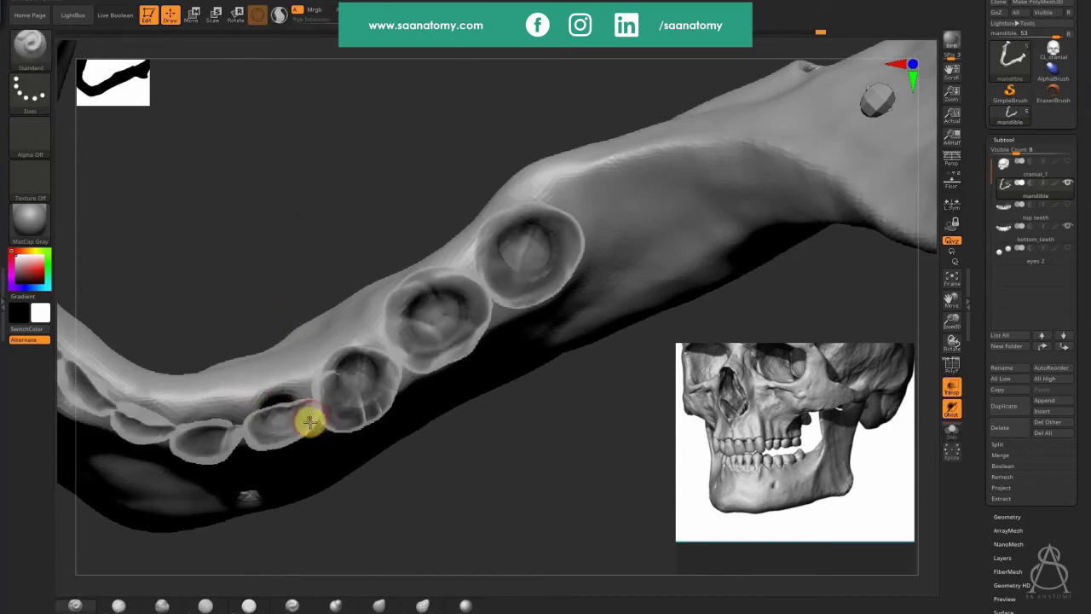
pyautogui.moveTo(308, 423); pyautogui.dragTo(331, 520, button='right')
# Step: Shift and reshape the fourth socket from the back with the Move Topological brush to match its tooth, then inspect the isolated mandible
pyautogui.click(416, 608)
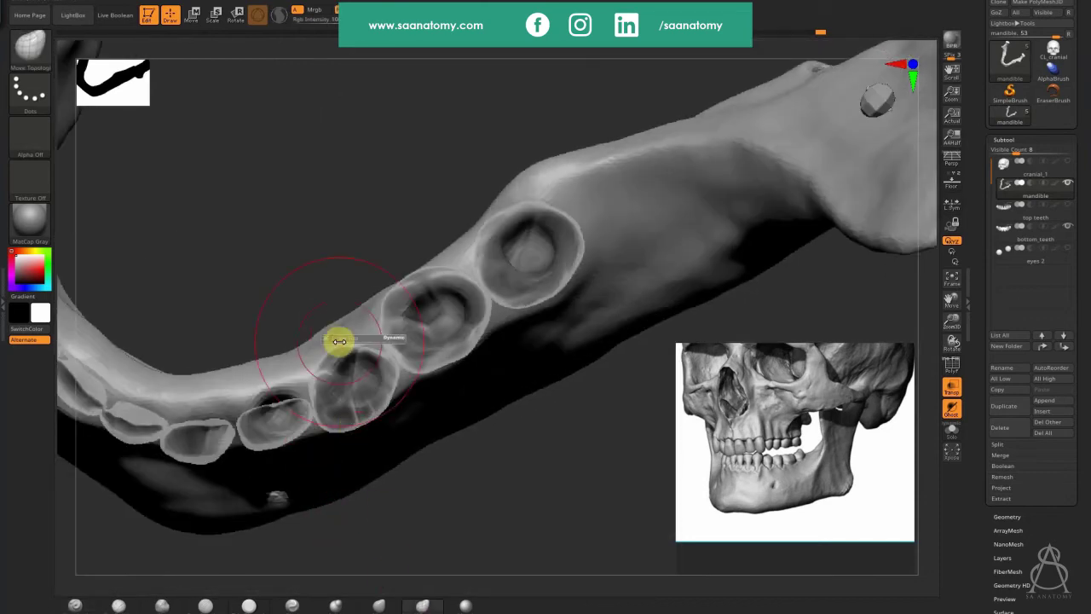
pyautogui.keyDown('alt'); pyautogui.moveTo(254, 245); pyautogui.dragTo(343, 302); pyautogui.keyUp('alt')
pyautogui.moveTo(343, 301); pyautogui.dragTo(365, 469, button='right')
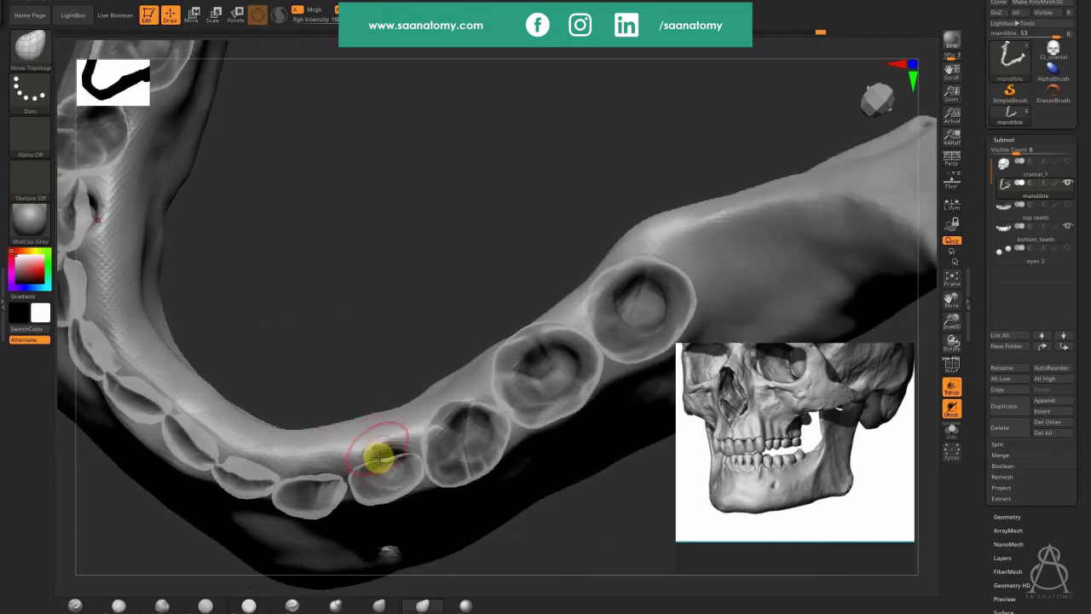
pyautogui.moveTo(406, 500); pyautogui.dragTo(366, 475, button='right')
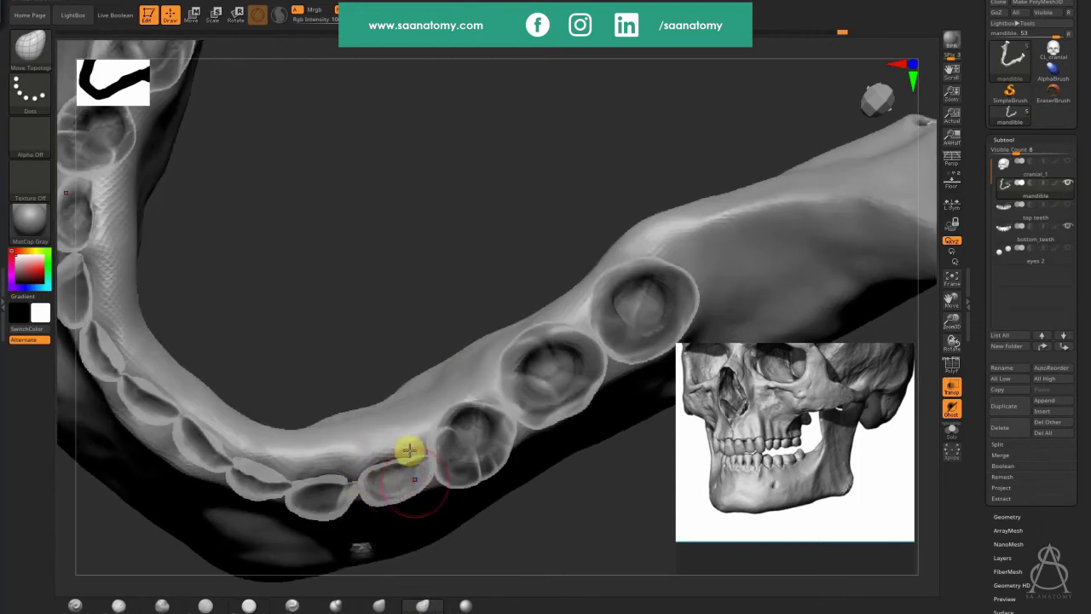
pyautogui.moveTo(409, 450); pyautogui.dragTo(401, 486, button='right')
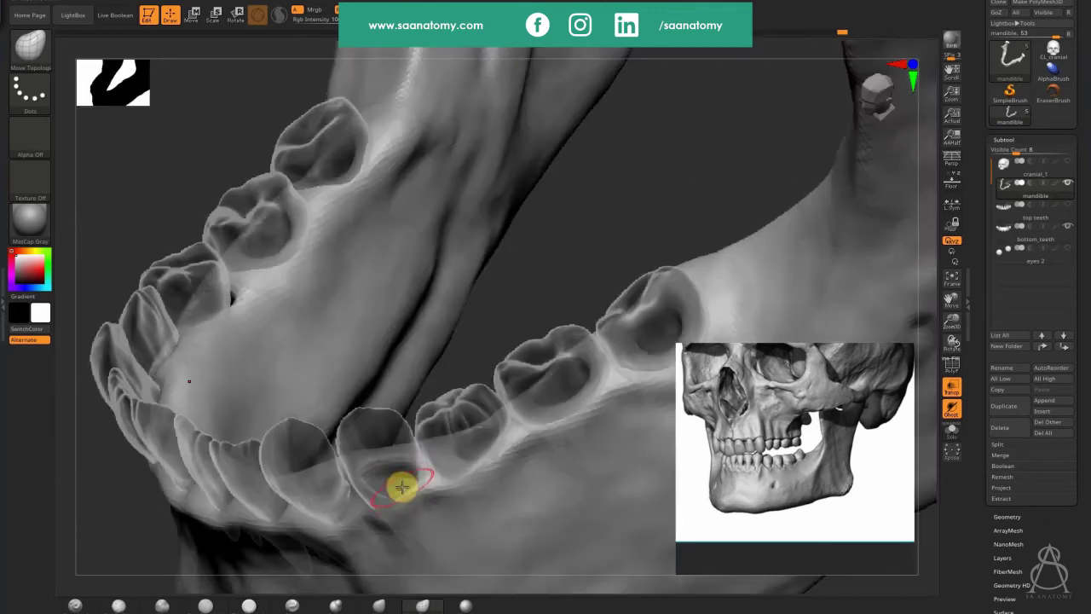
pyautogui.keyDown('shift'); pyautogui.moveTo(385, 496); pyautogui.dragTo(401, 491); pyautogui.keyUp('shift')
pyautogui.moveTo(401, 492); pyautogui.dragTo(395, 485, button='right')
pyautogui.moveTo(388, 481); pyautogui.dragTo(408, 485)
pyautogui.moveTo(443, 316); pyautogui.dragTo(371, 343)
pyautogui.moveTo(410, 312)
pyautogui.mouseDown()
pyautogui.moveTo(407, 295)
pyautogui.moveTo(431, 290)
pyautogui.moveTo(429, 353)
pyautogui.moveTo(465, 354)
pyautogui.moveTo(426, 384)
pyautogui.mouseUp()
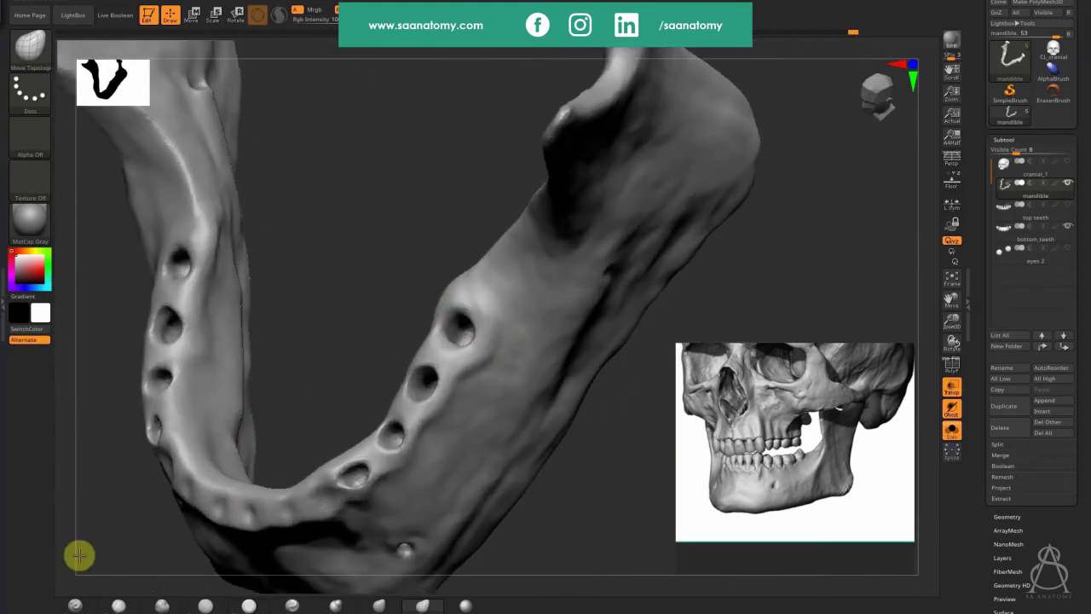
# Step: Detail the bone bridge between the two rearmost sockets with the DamStandard and Standard brushes
pyautogui.click(203, 605)
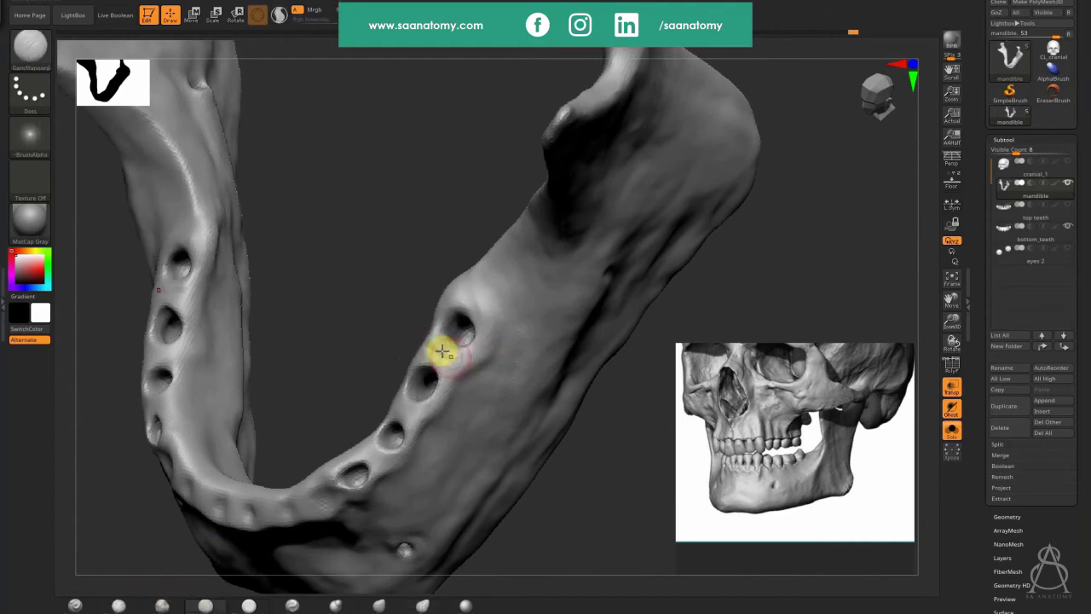
pyautogui.press('shift')
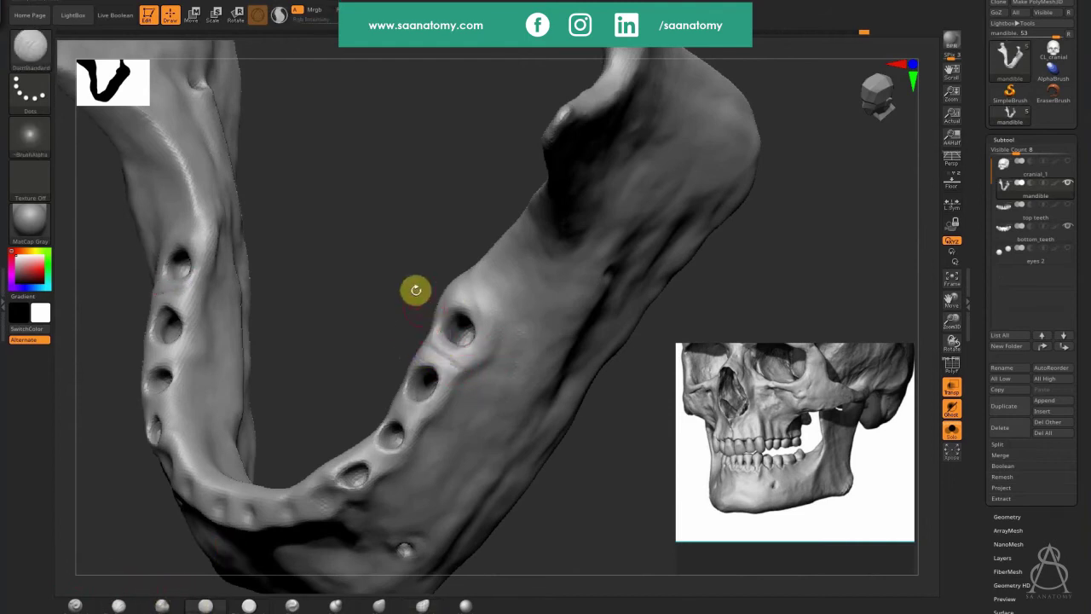
pyautogui.click(75, 605)
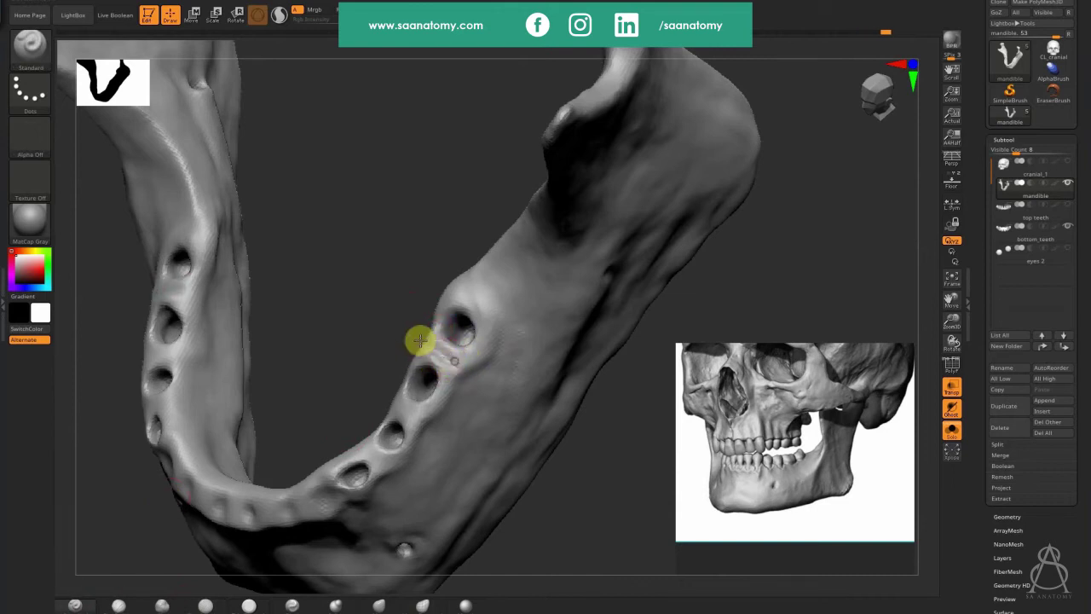
pyautogui.press('ctrl')
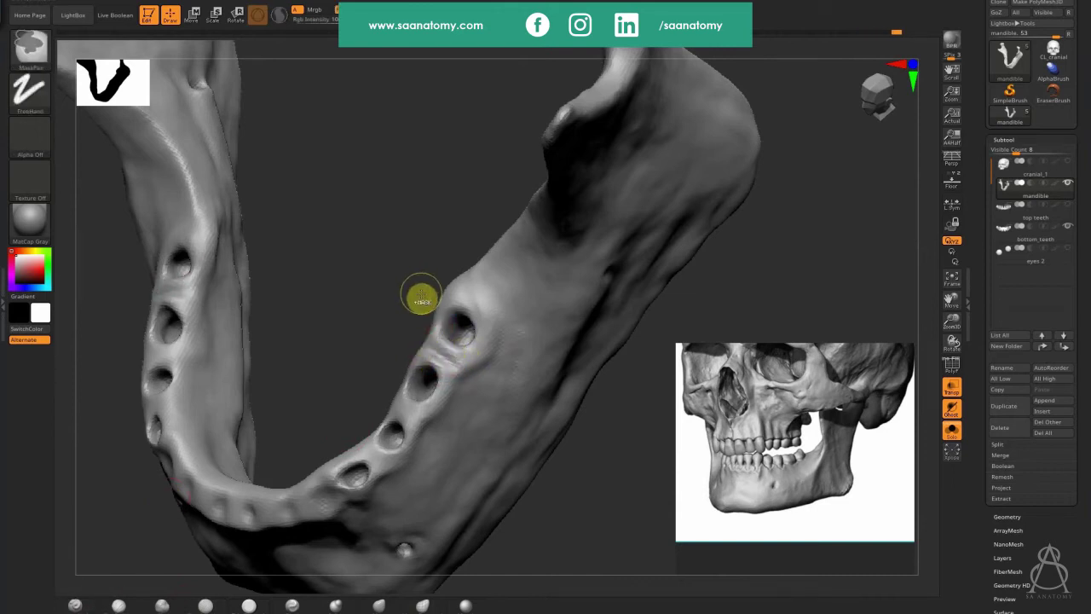
pyautogui.hotkey('ctrl', 's')
# Step: Start carving a socket for the fifth tooth from the back with the Standard brush, comparing it with the transparent tooth outlines
pyautogui.moveTo(577, 496); pyautogui.dragTo(580, 452)
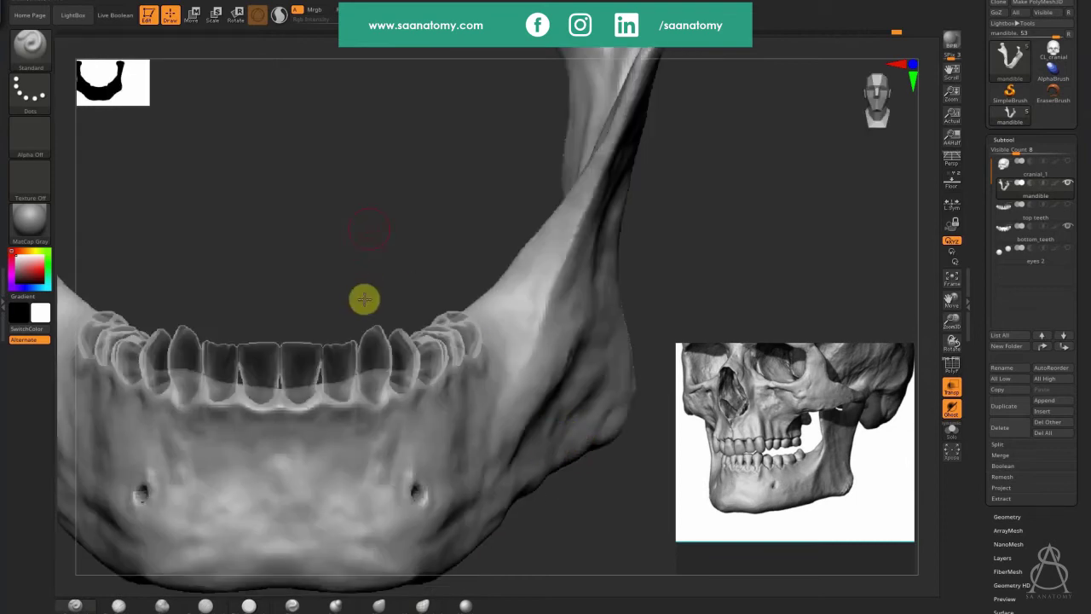
pyautogui.moveTo(364, 298); pyautogui.dragTo(368, 192)
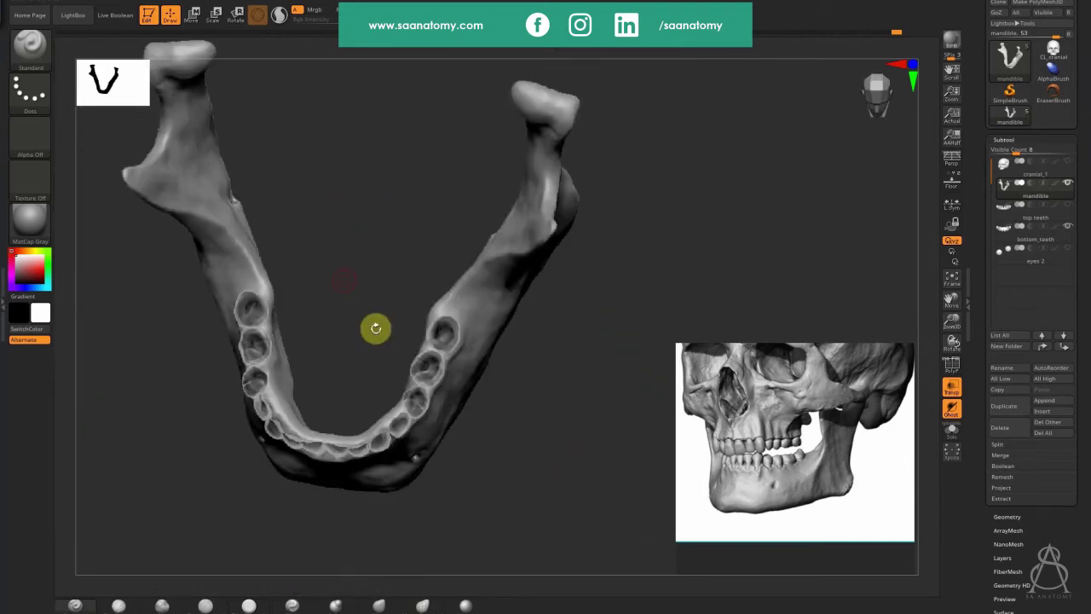
pyautogui.keyDown('alt'); pyautogui.moveTo(340, 337); pyautogui.dragTo(367, 261); pyautogui.keyUp('alt')
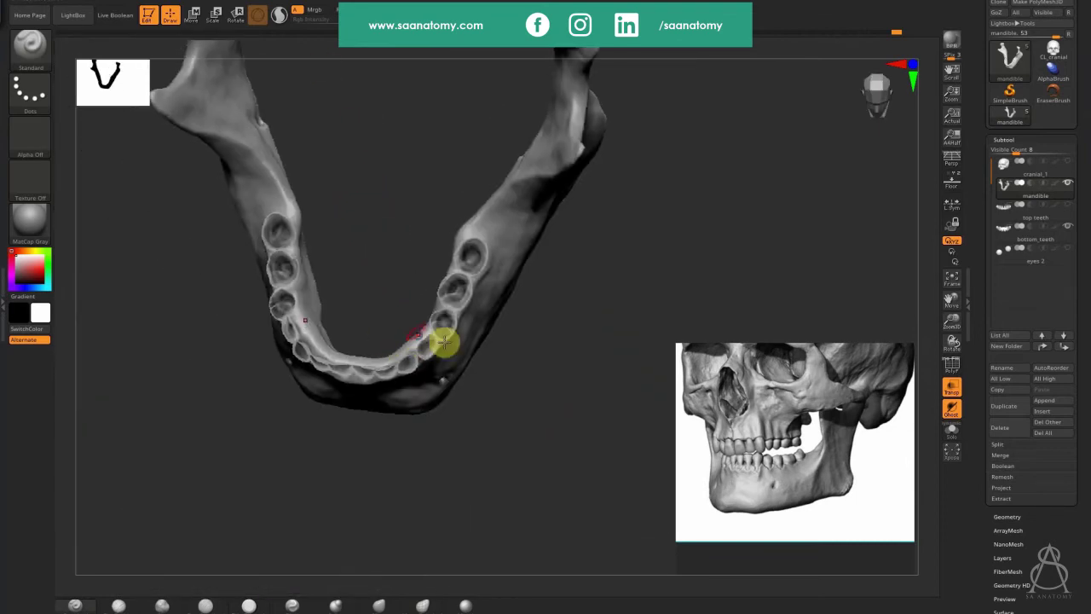
pyautogui.moveTo(538, 335); pyautogui.dragTo(564, 279)
pyautogui.keyDown('alt'); pyautogui.moveTo(426, 290); pyautogui.dragTo(430, 409); pyautogui.keyUp('alt')
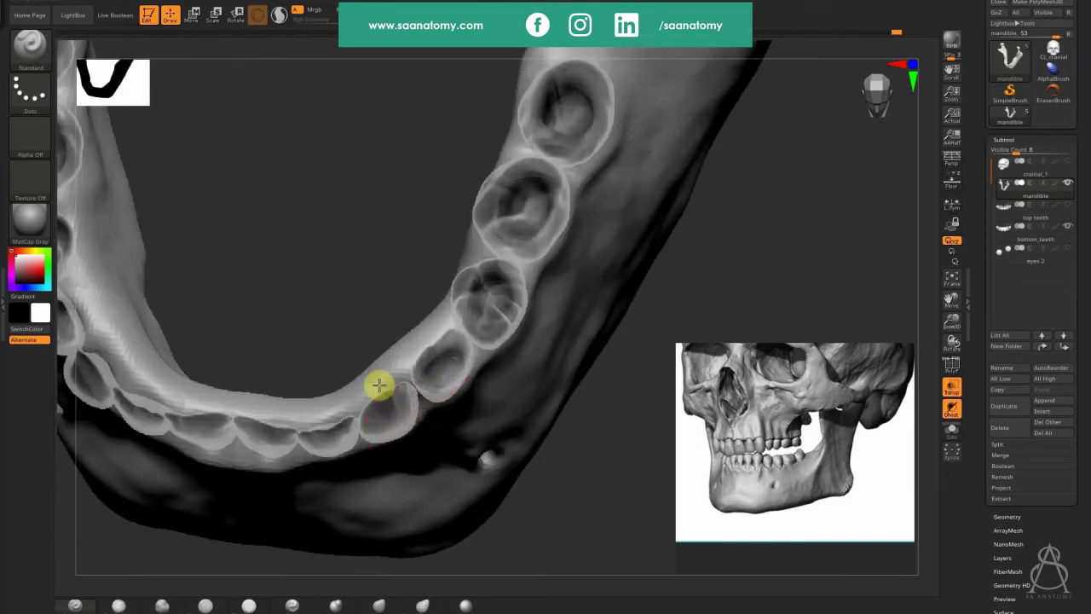
pyautogui.moveTo(376, 384)
pyautogui.mouseDown(button='right')
pyautogui.moveTo(390, 351)
pyautogui.moveTo(393, 383)
pyautogui.mouseUp(button='right')
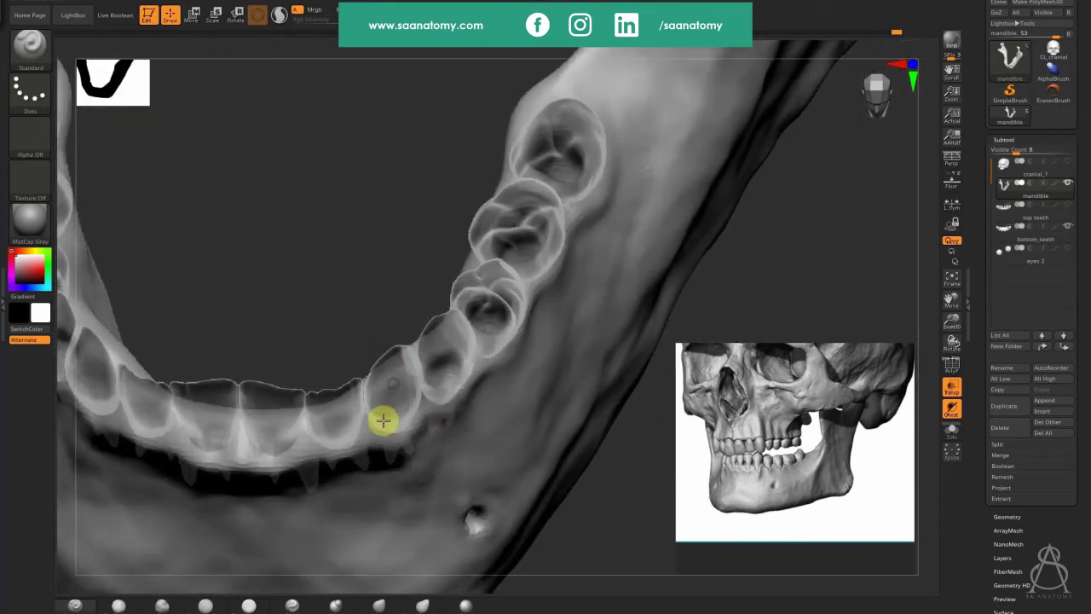
pyautogui.moveTo(383, 419); pyautogui.dragTo(385, 420, button='right')
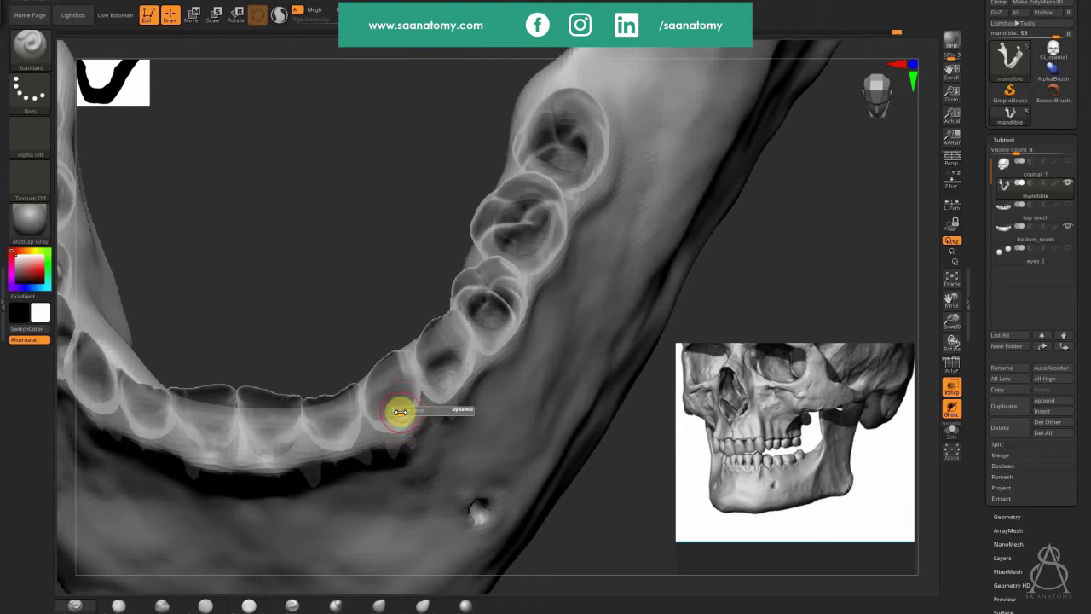
pyautogui.rightClick(390, 421)
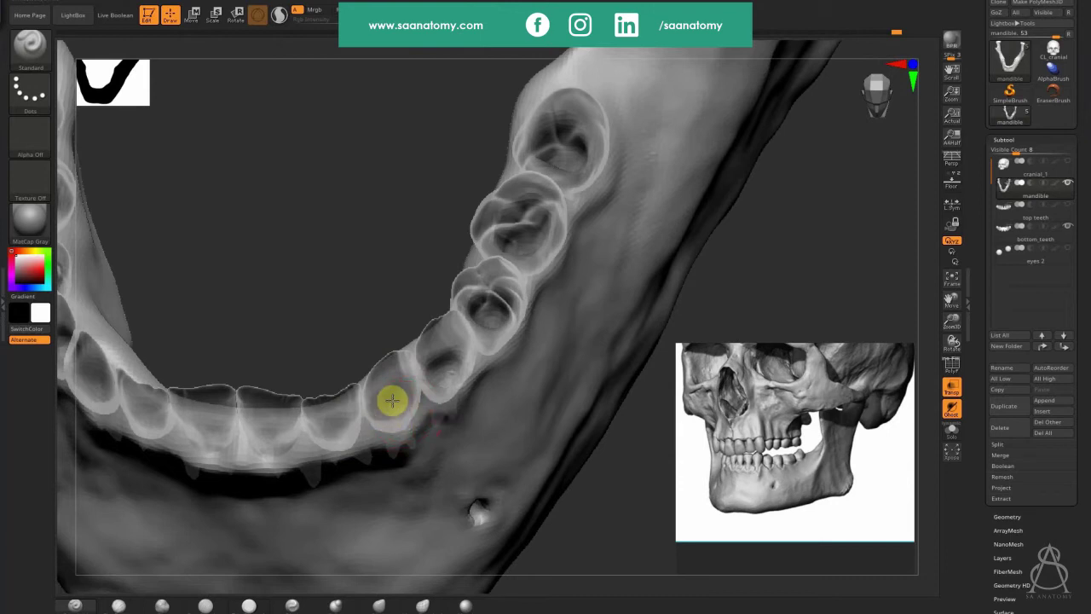
pyautogui.hotkey('shift', 's')
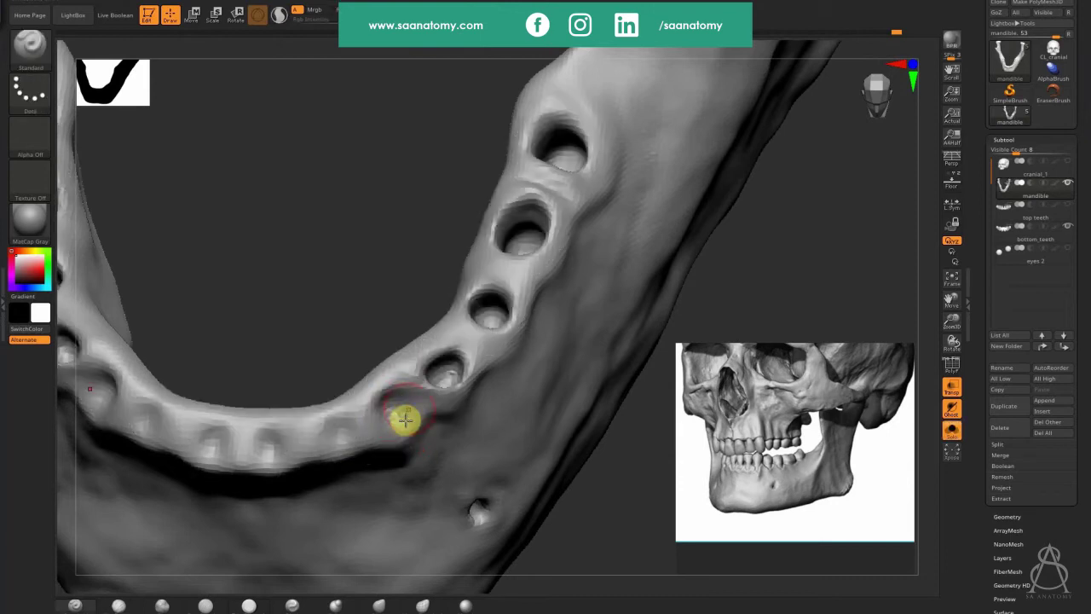
pyautogui.moveTo(405, 418); pyautogui.dragTo(391, 403, button='right')
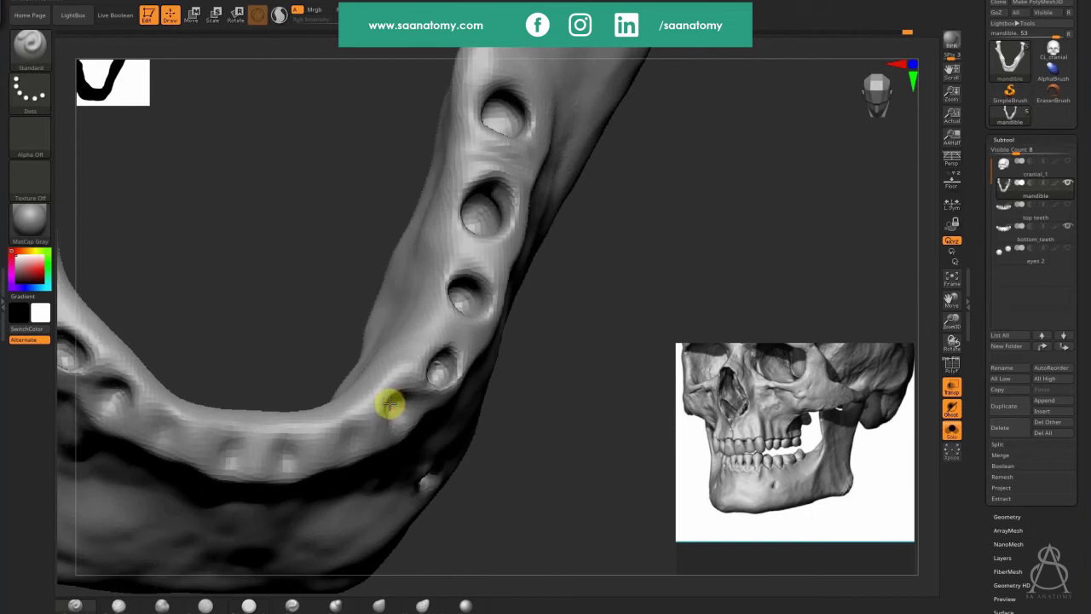
pyautogui.keyDown('alt'); pyautogui.moveTo(393, 398); pyautogui.dragTo(394, 394); pyautogui.keyUp('alt')
pyautogui.hotkey('shift', 's')
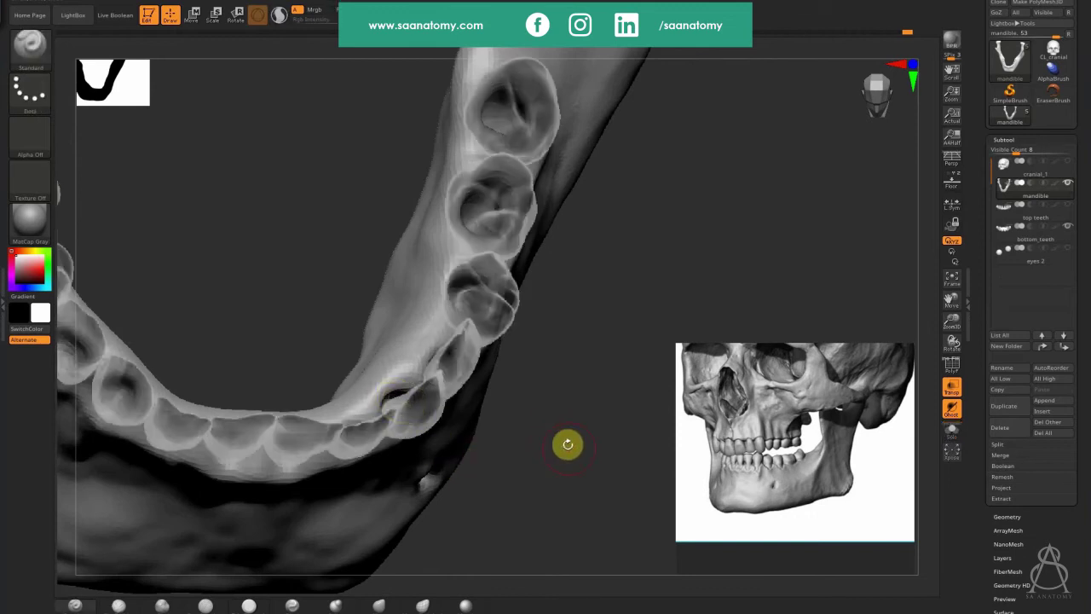
# Step: Reshape the bone around the fifth socket from the back with the Move Topological brush to match its tooth
pyautogui.moveTo(563, 437)
pyautogui.mouseDown(button='right')
pyautogui.moveTo(544, 395)
pyautogui.moveTo(367, 395)
pyautogui.moveTo(405, 395)
pyautogui.moveTo(373, 377)
pyautogui.moveTo(395, 428)
pyautogui.mouseUp(button='right')
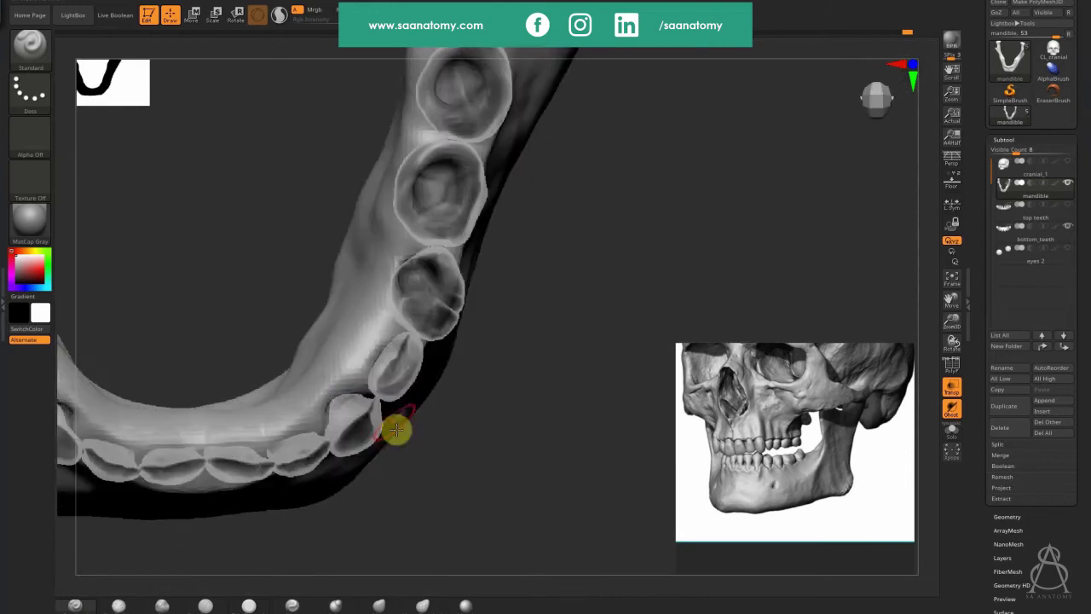
pyautogui.click(426, 604)
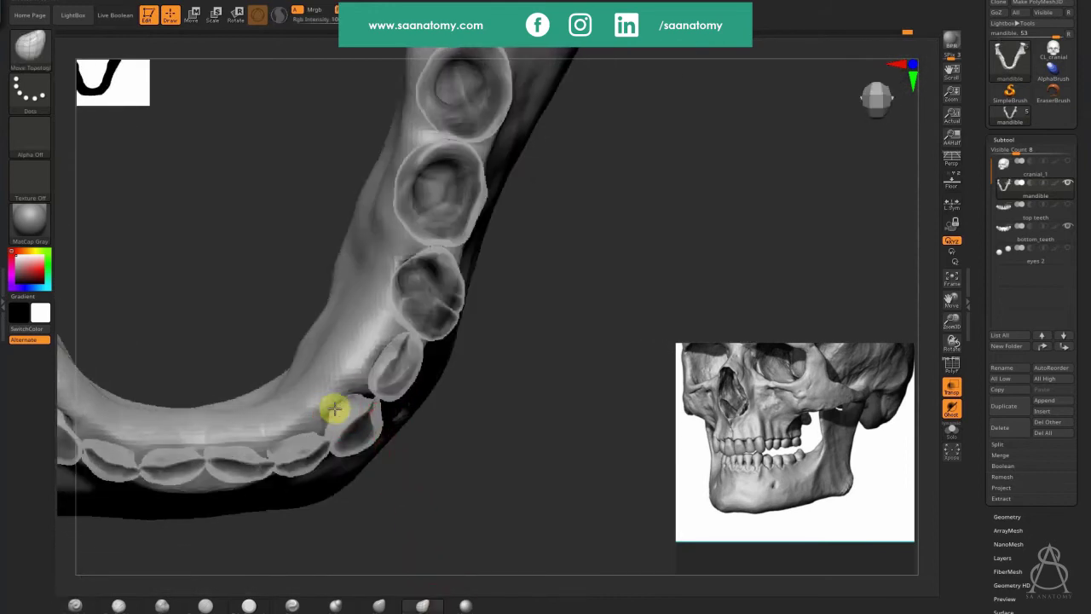
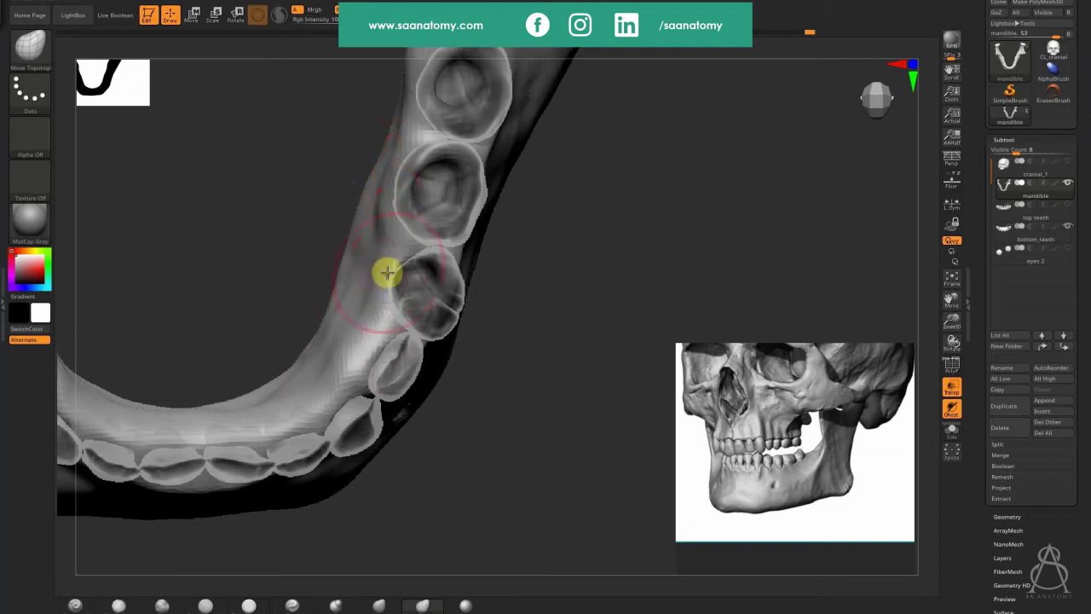
pyautogui.moveTo(463, 449); pyautogui.dragTo(455, 421)
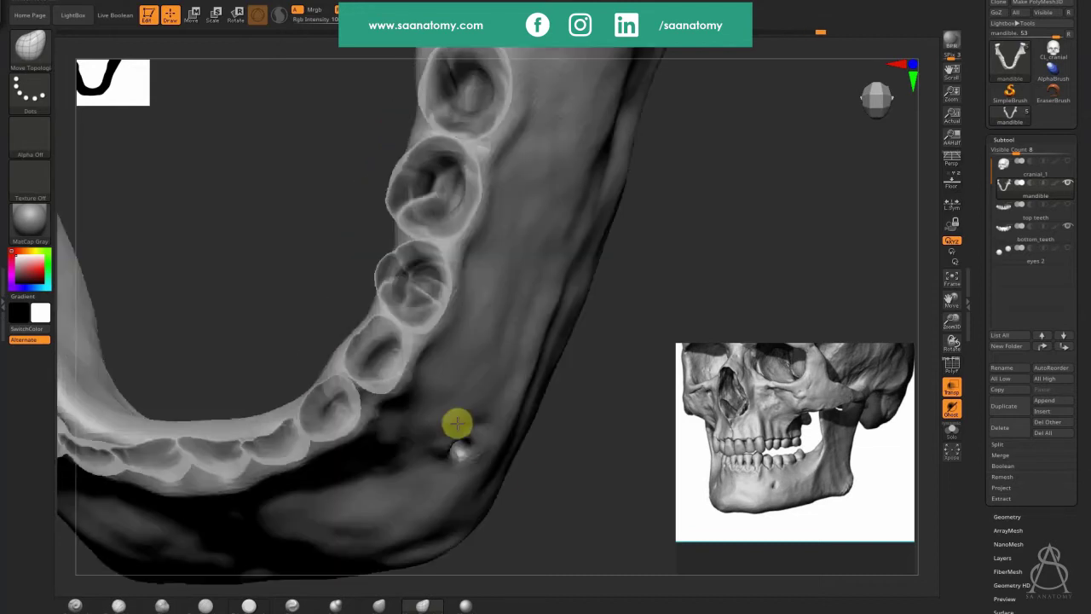
pyautogui.moveTo(360, 342); pyautogui.dragTo(346, 373, button='right')
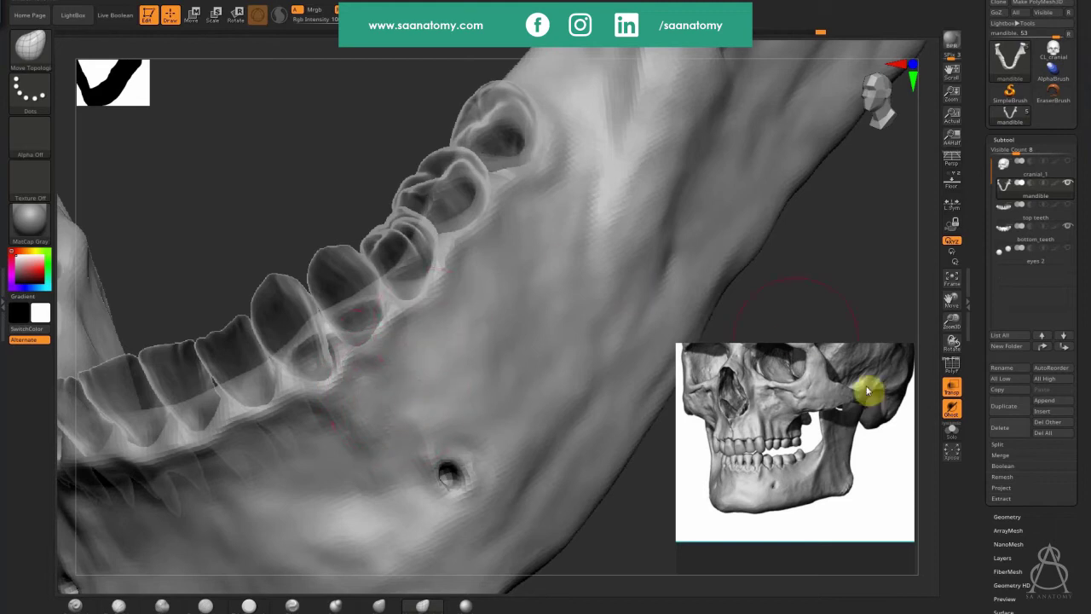
# Step: Turn off transparency to check the fifth tooth's bone margin, then isolate the mandible and refine the socket with the Standard brush
pyautogui.click(951, 390)
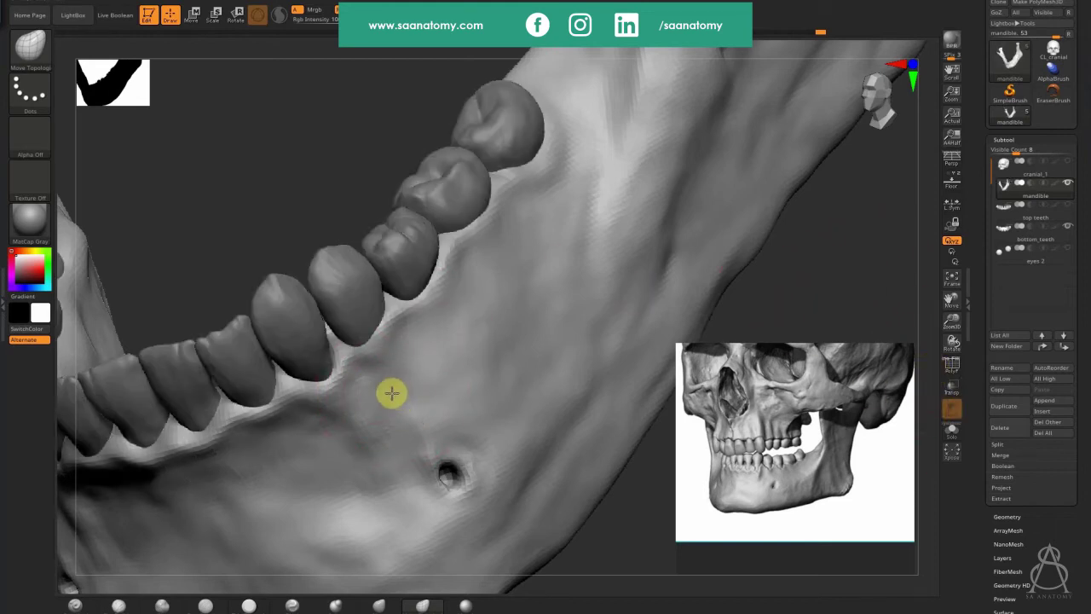
pyautogui.moveTo(389, 392); pyautogui.dragTo(351, 412, button='right')
pyautogui.moveTo(428, 389); pyautogui.dragTo(421, 355, button='right')
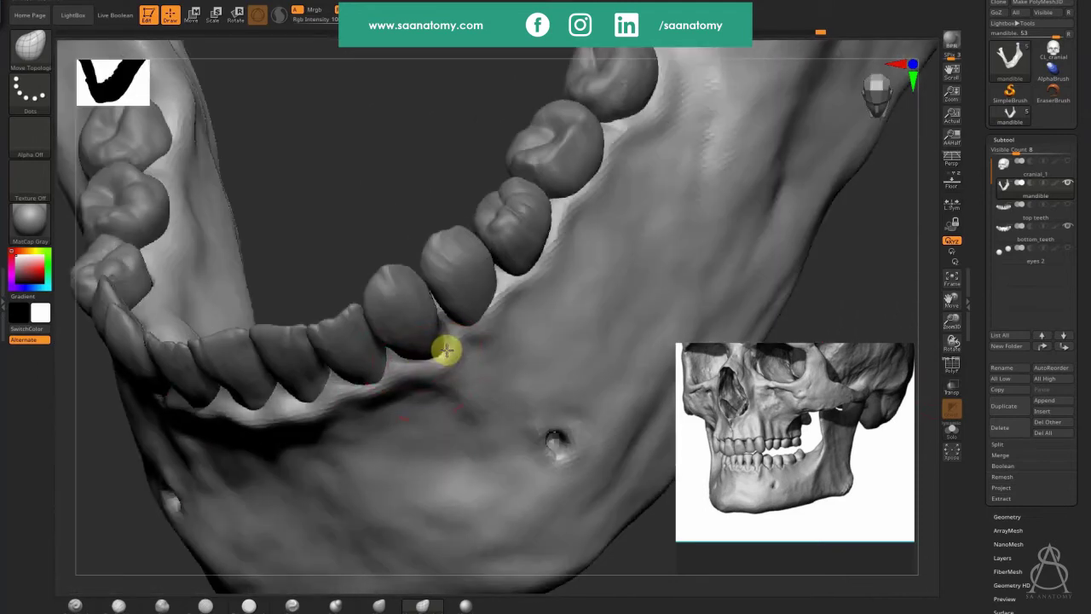
pyautogui.hotkey('ctrl', 's')
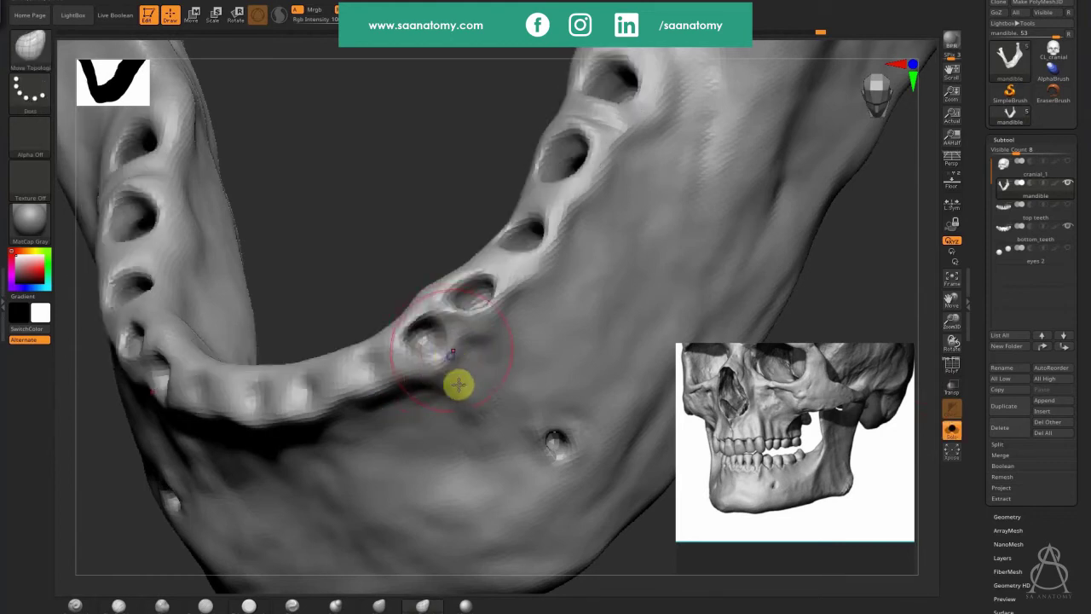
pyautogui.moveTo(458, 382); pyautogui.dragTo(430, 349, button='right')
pyautogui.click(75, 606)
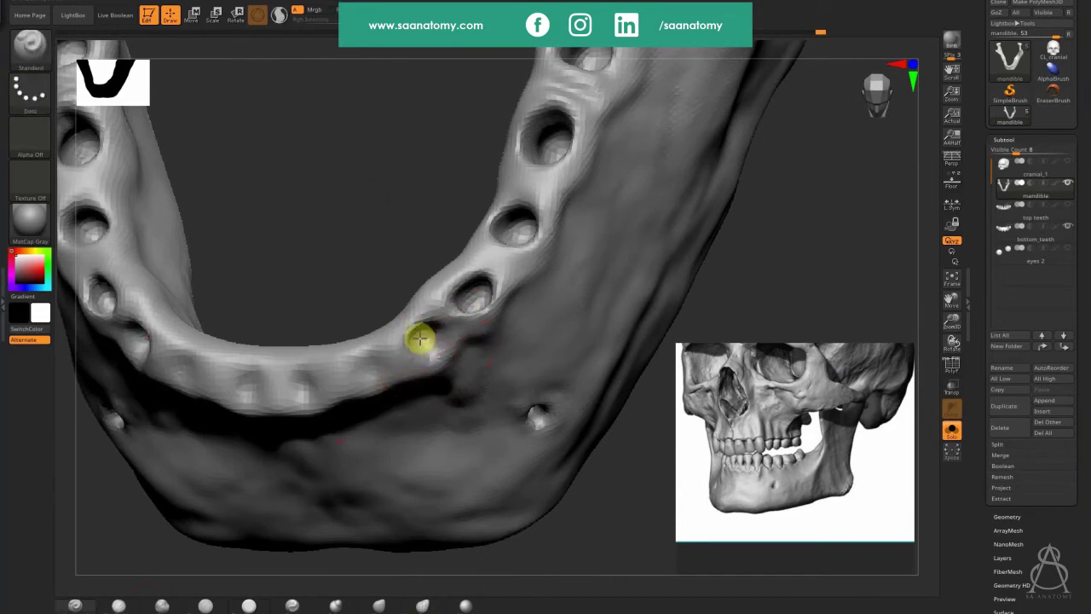
# Step: Round the rim and walls of the fifth socket from the back with the Move Topological brush, checking it from several angles
pyautogui.click(426, 605)
pyautogui.keyDown('ctrl'); pyautogui.moveTo(460, 363); pyautogui.dragTo(601, 260, button='right'); pyautogui.keyUp('ctrl')
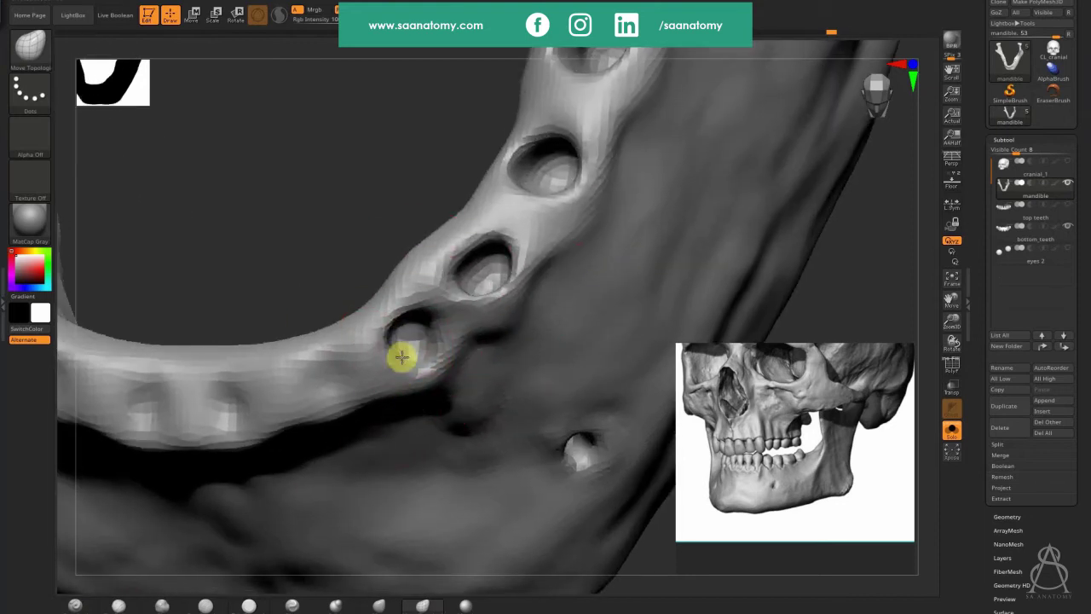
pyautogui.moveTo(441, 301); pyautogui.dragTo(408, 318, button='right')
pyautogui.moveTo(414, 317); pyautogui.dragTo(419, 316)
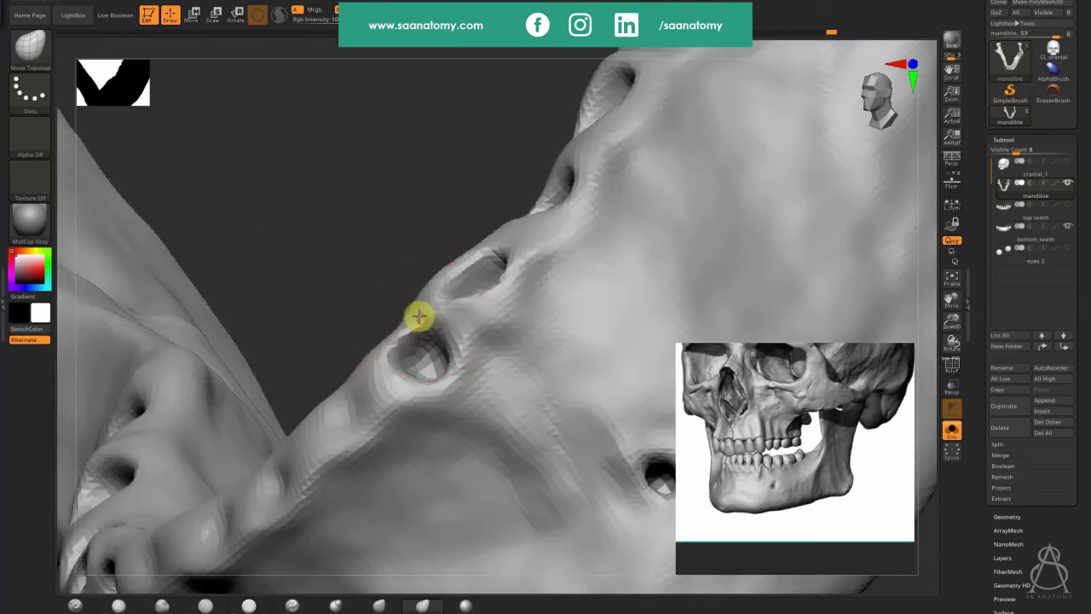
pyautogui.moveTo(449, 377); pyautogui.dragTo(423, 361, button='right')
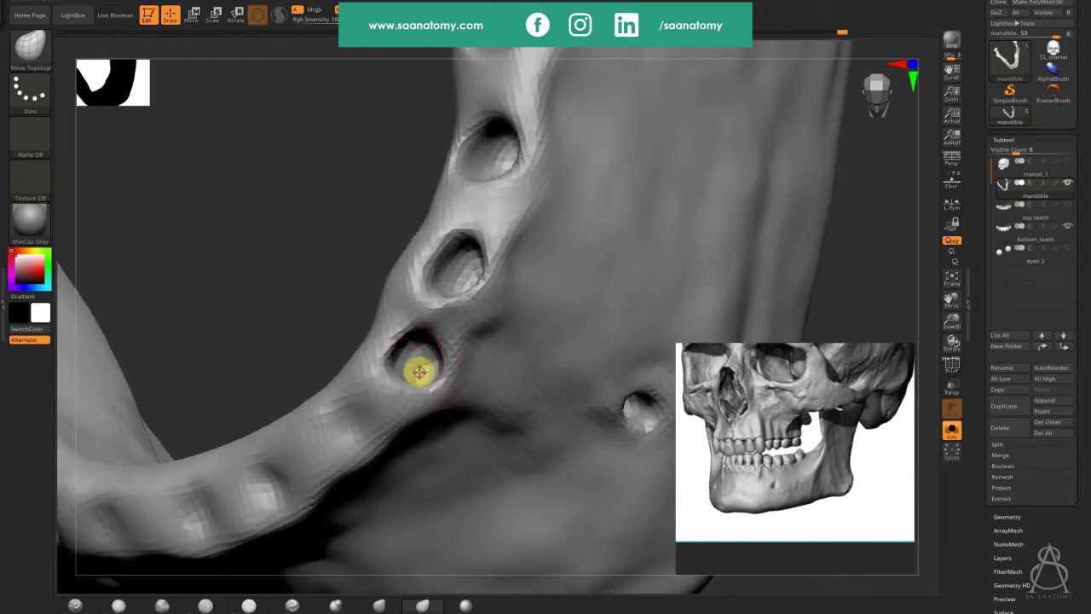
pyautogui.keyDown('ctrl'); pyautogui.moveTo(314, 220); pyautogui.dragTo(317, 230); pyautogui.keyUp('ctrl')
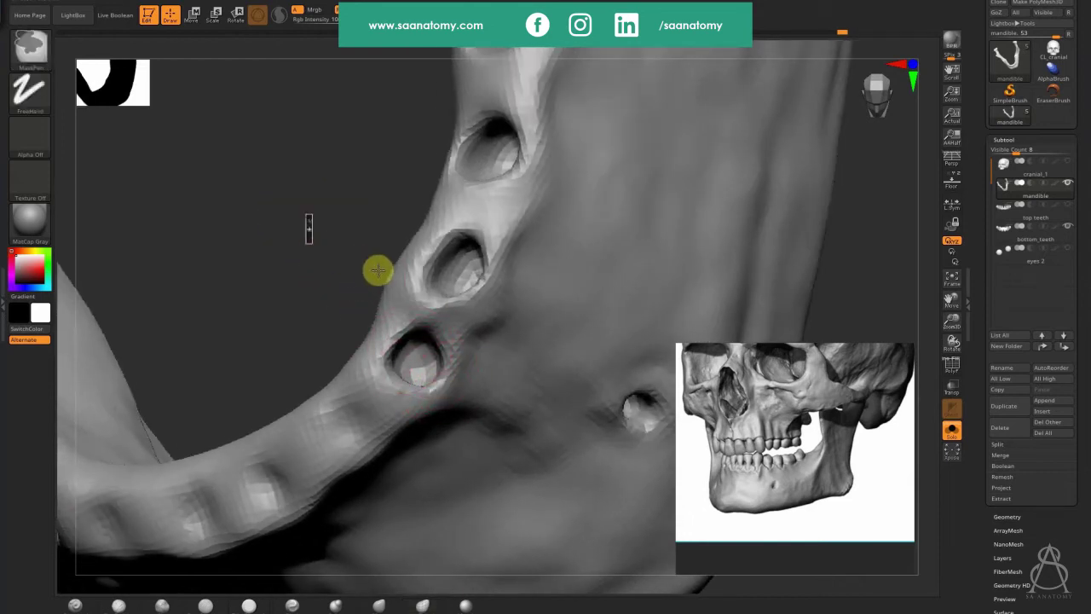
pyautogui.moveTo(324, 250); pyautogui.dragTo(370, 281, button='right')
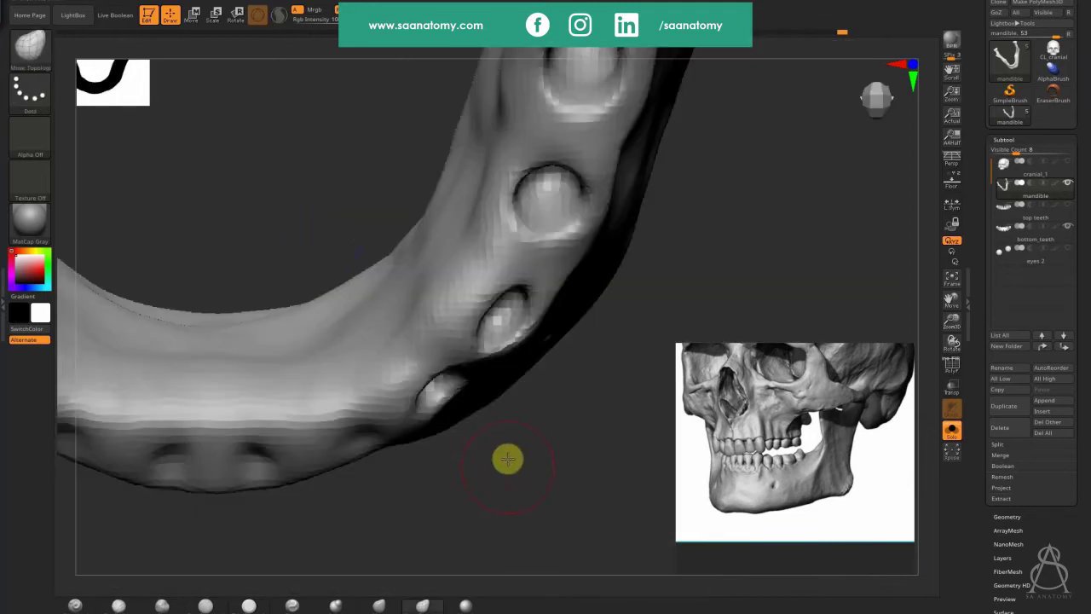
pyautogui.moveTo(506, 456); pyautogui.dragTo(509, 334, button='right')
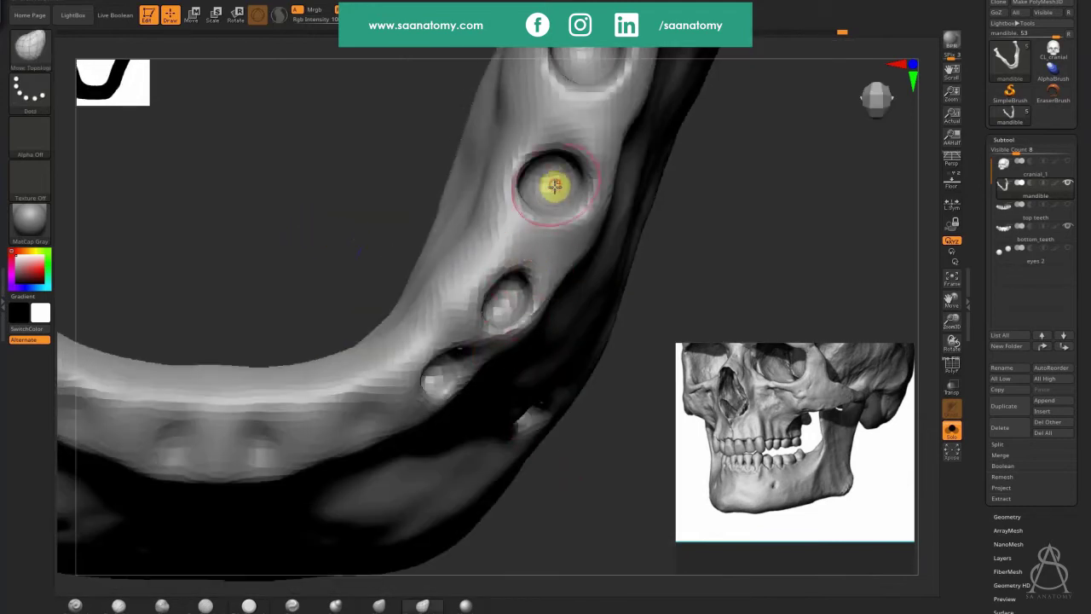
pyautogui.moveTo(721, 234); pyautogui.dragTo(704, 168, button='right')
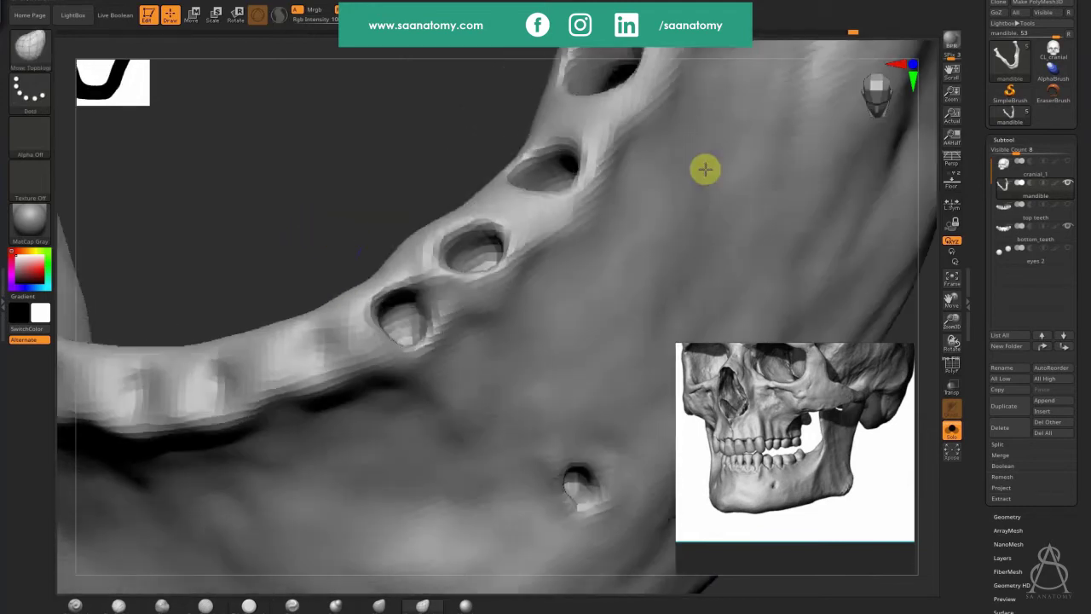
pyautogui.moveTo(441, 356); pyautogui.dragTo(469, 406, button='right')
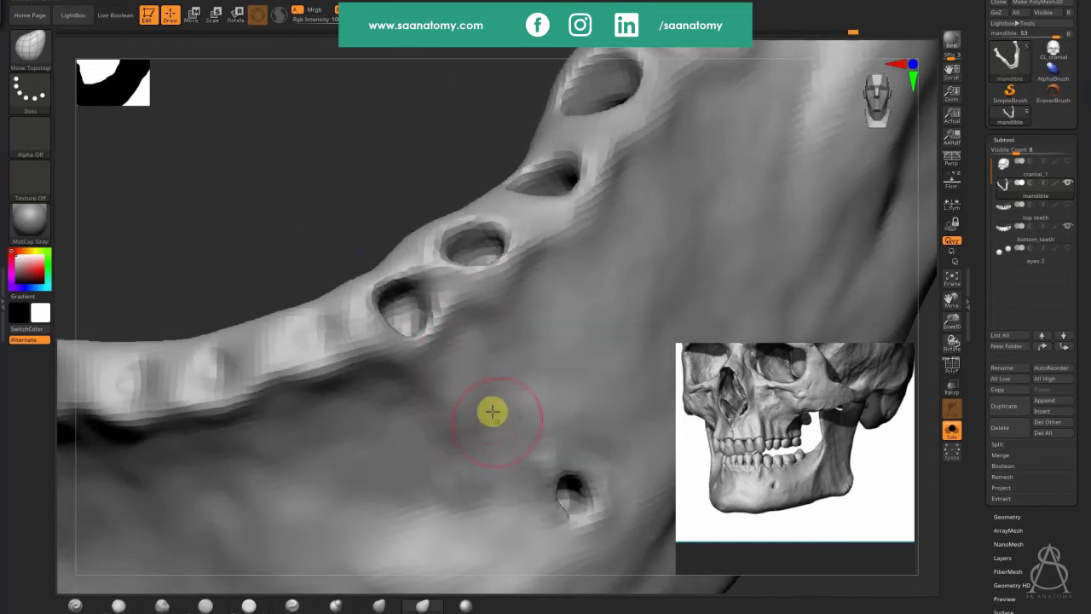
# Step: Show the lower teeth and contour the bone margin beneath the fourth tooth from the back with Move Topological, following the reference
pyautogui.moveTo(418, 344); pyautogui.dragTo(605, 467, button='right')
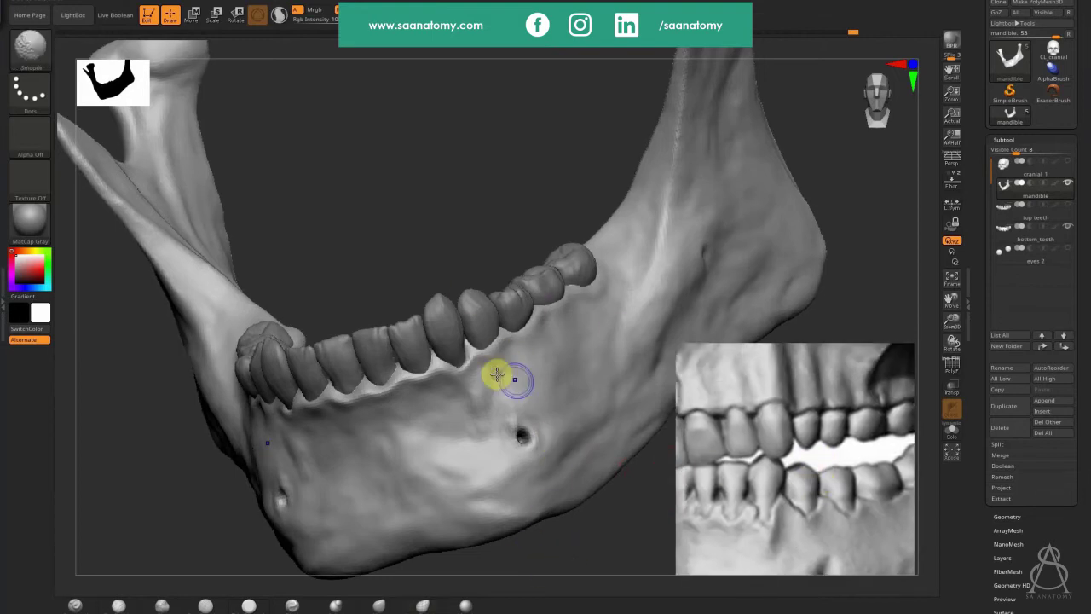
pyautogui.moveTo(497, 375); pyautogui.dragTo(516, 407, button='right')
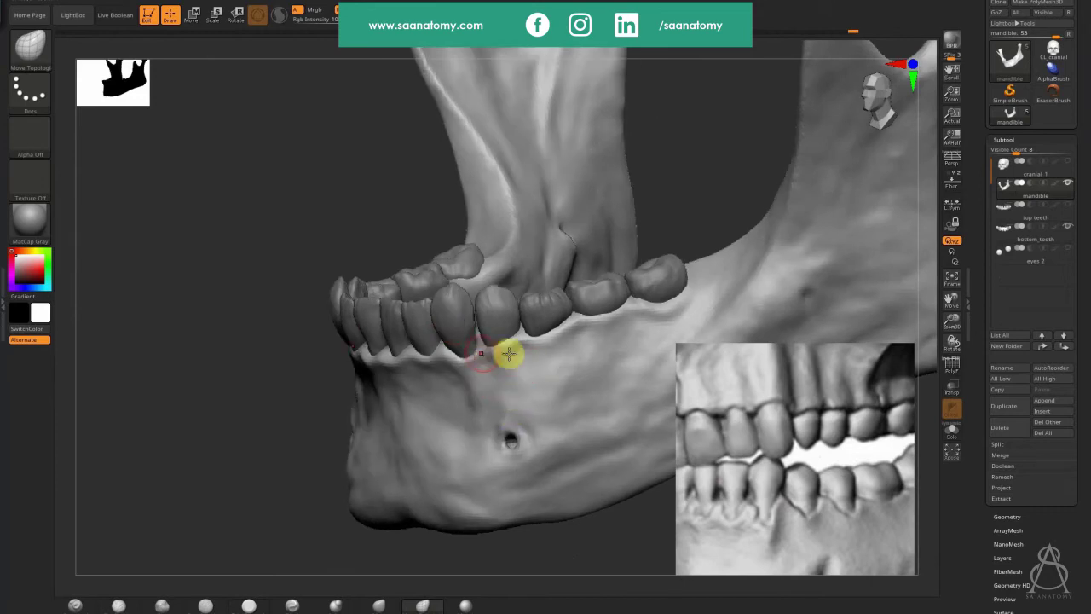
pyautogui.keyDown('ctrl'); pyautogui.moveTo(509, 353); pyautogui.dragTo(500, 343, button='right'); pyautogui.keyUp('ctrl')
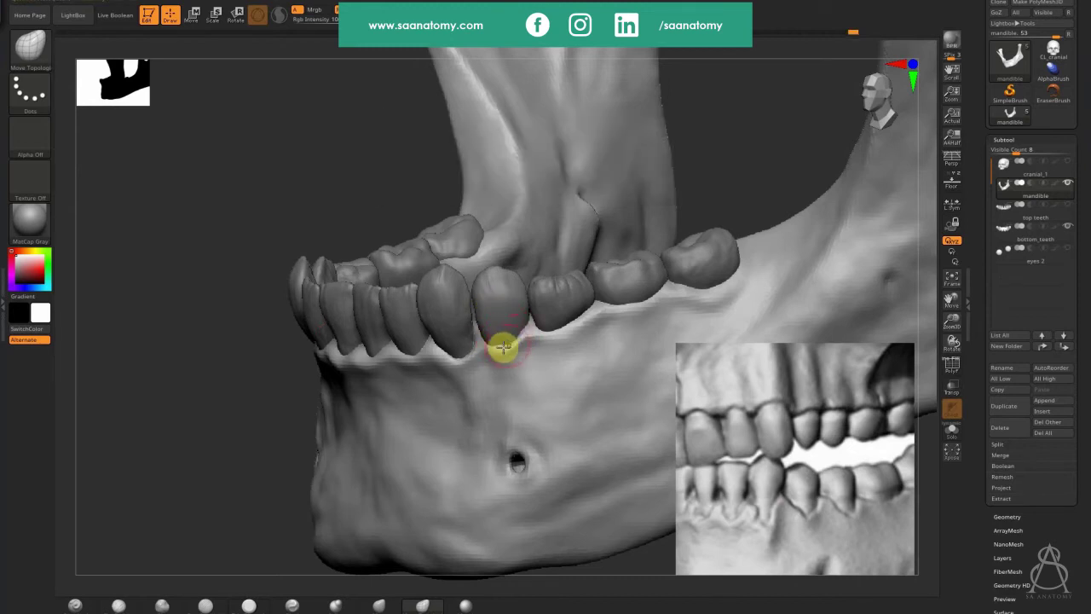
pyautogui.moveTo(520, 373); pyautogui.dragTo(499, 338, button='right')
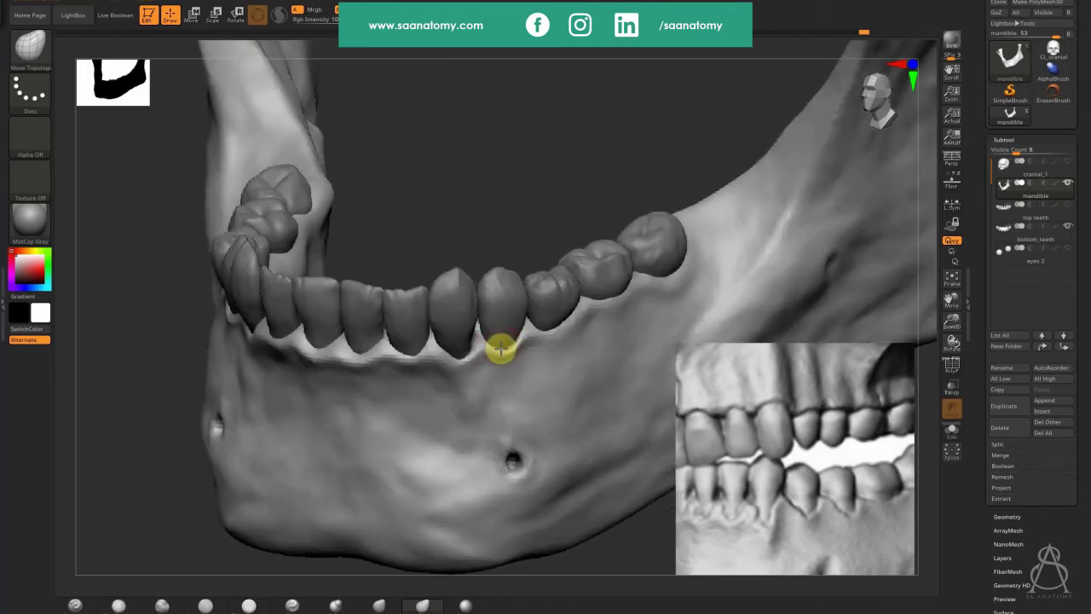
pyautogui.moveTo(520, 330)
pyautogui.mouseDown()
pyautogui.moveTo(555, 358)
pyautogui.moveTo(555, 324)
pyautogui.moveTo(608, 296)
pyautogui.moveTo(660, 287)
pyautogui.moveTo(645, 268)
pyautogui.moveTo(675, 289)
pyautogui.moveTo(680, 263)
pyautogui.mouseUp()
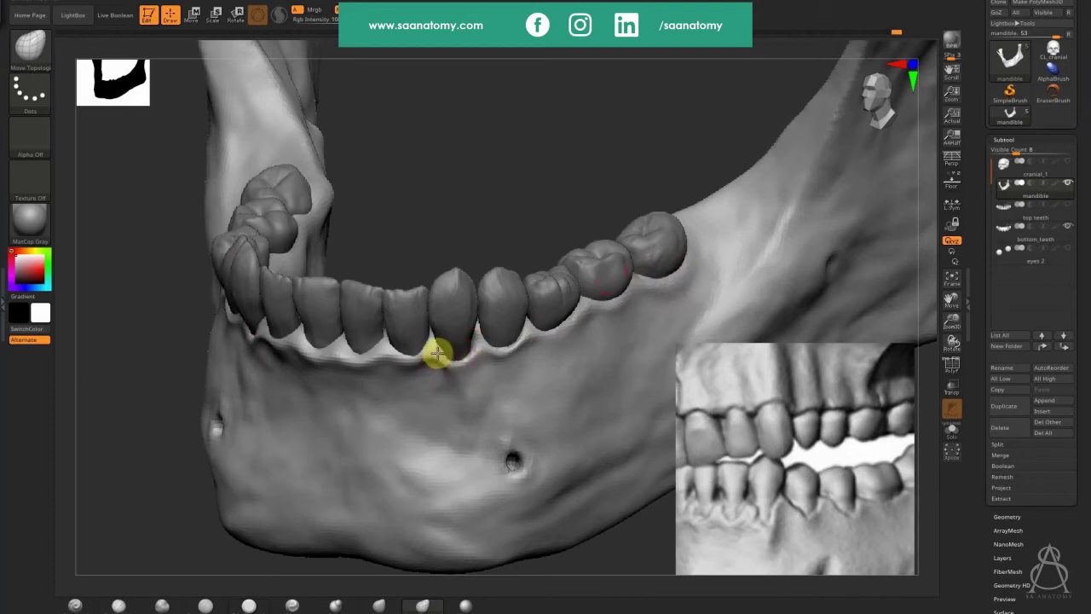
# Step: Shape and smooth the scalloped bone margin around the base of the fifth tooth from the back
pyautogui.keyDown('shift'); pyautogui.moveTo(447, 382); pyautogui.dragTo(434, 365); pyautogui.keyUp('shift')
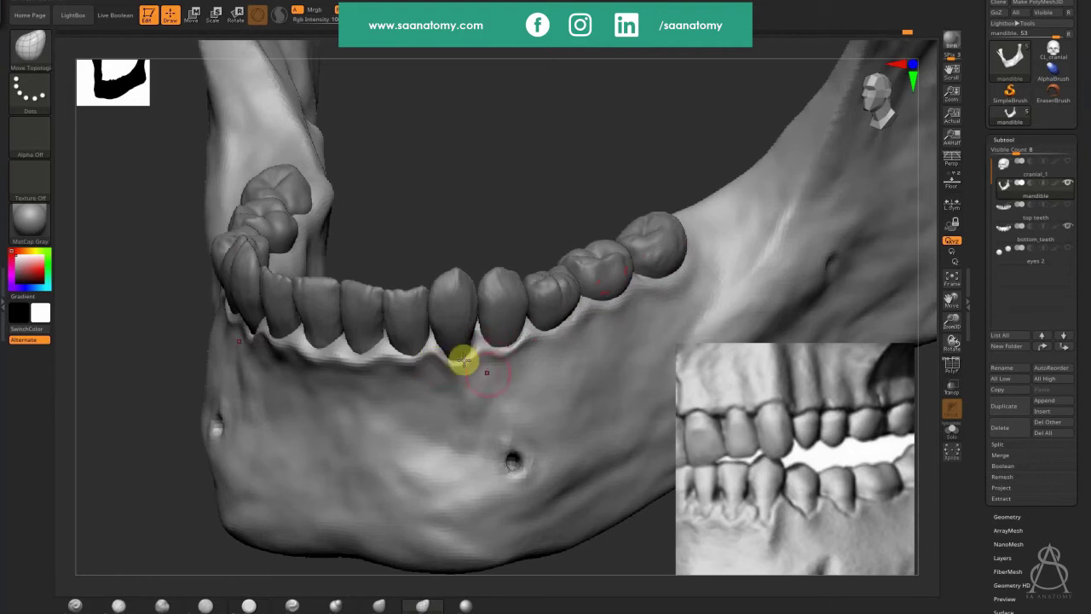
pyautogui.moveTo(464, 360); pyautogui.dragTo(468, 365)
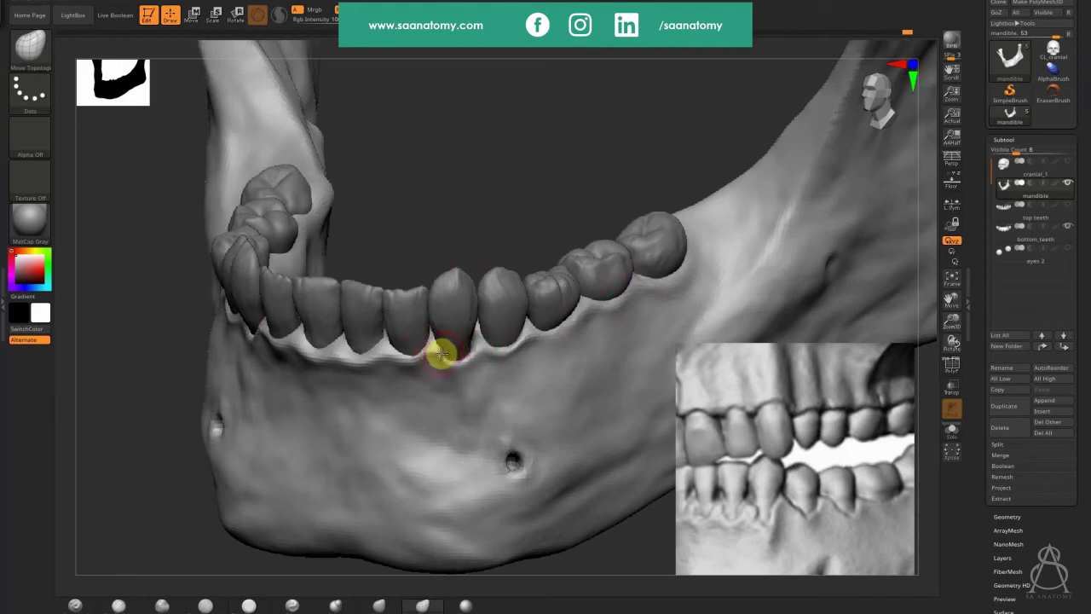
pyautogui.moveTo(441, 353); pyautogui.dragTo(431, 333)
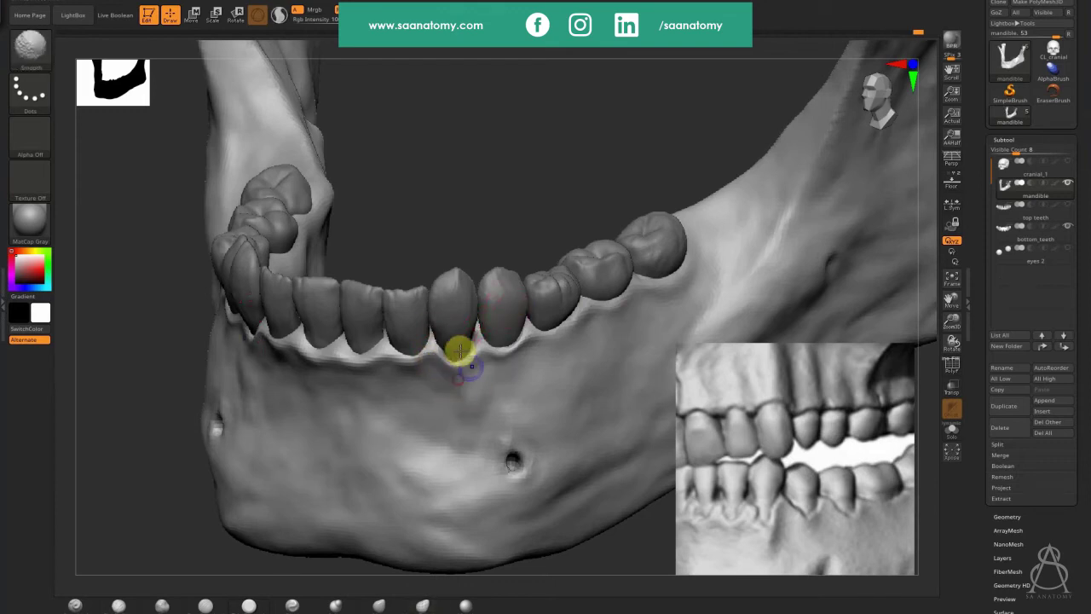
# Step: Carve the sixth tooth's socket from the back with the Standard brush, using transparency for placement and then isolating the mandible
pyautogui.moveTo(475, 429)
pyautogui.mouseDown(button='right')
pyautogui.moveTo(440, 316)
pyautogui.moveTo(439, 403)
pyautogui.moveTo(414, 397)
pyautogui.moveTo(406, 360)
pyautogui.moveTo(408, 406)
pyautogui.moveTo(395, 350)
pyautogui.moveTo(404, 355)
pyautogui.mouseUp(button='right')
pyautogui.press('ctrl')
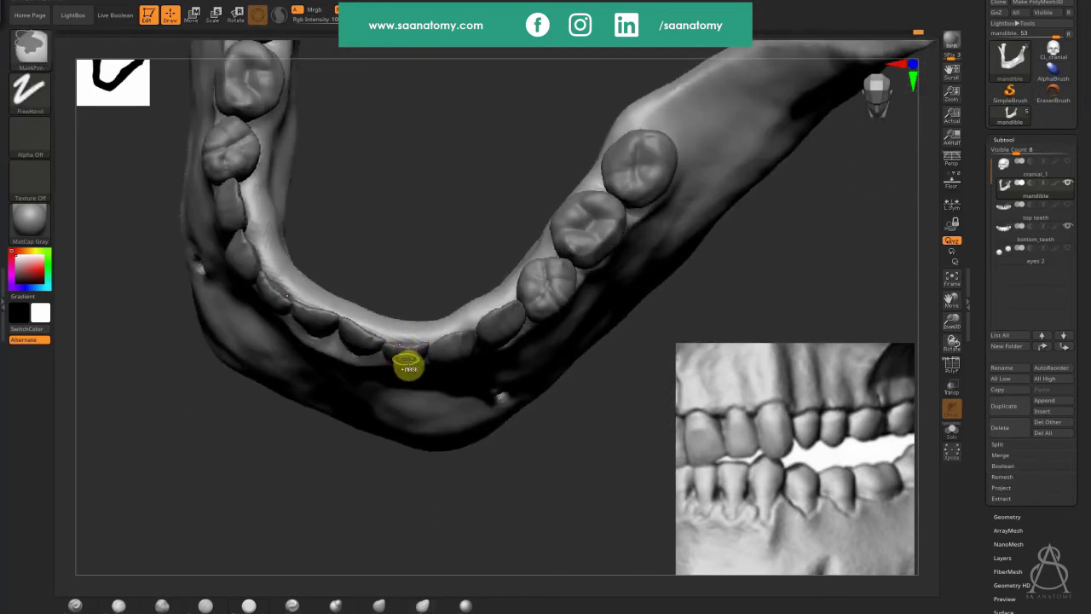
pyautogui.click(951, 386)
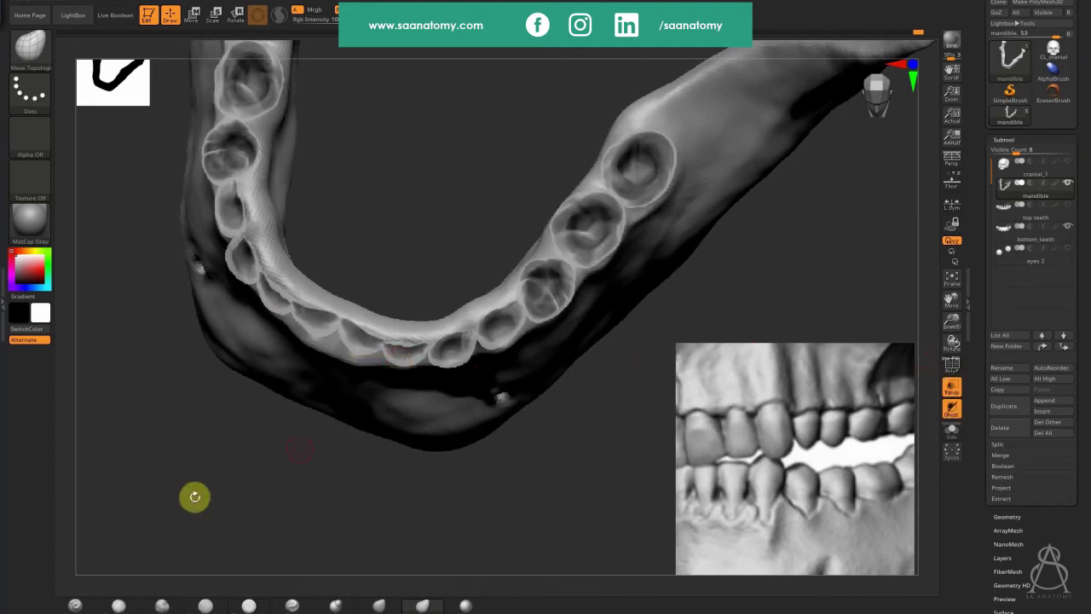
pyautogui.click(75, 606)
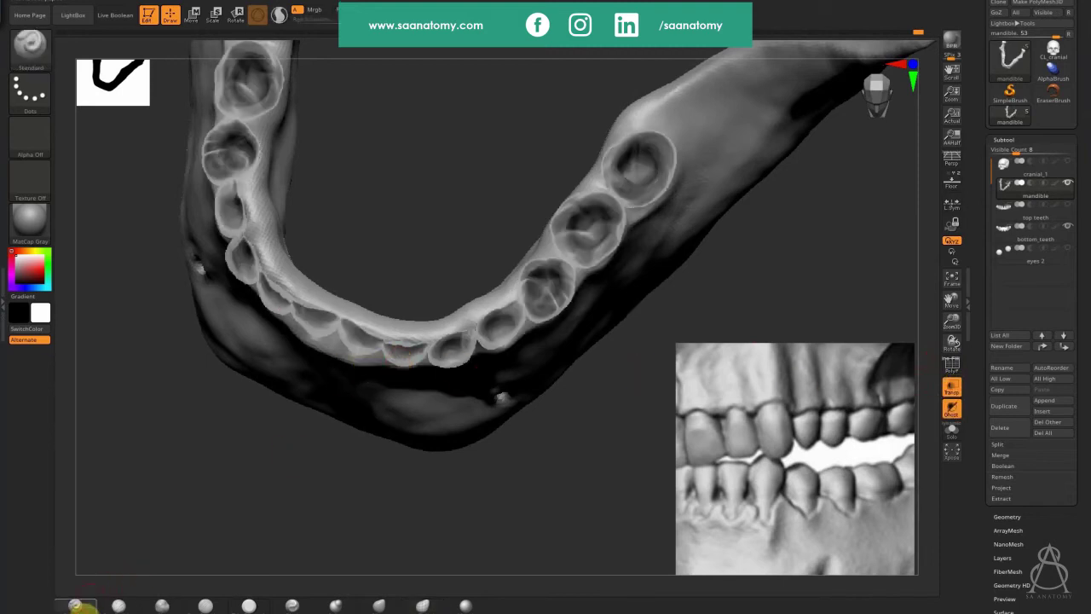
pyautogui.click(408, 360)
pyautogui.keyDown('alt'); pyautogui.moveTo(436, 338); pyautogui.dragTo(574, 278, button='right'); pyautogui.keyUp('alt')
pyautogui.press('s')
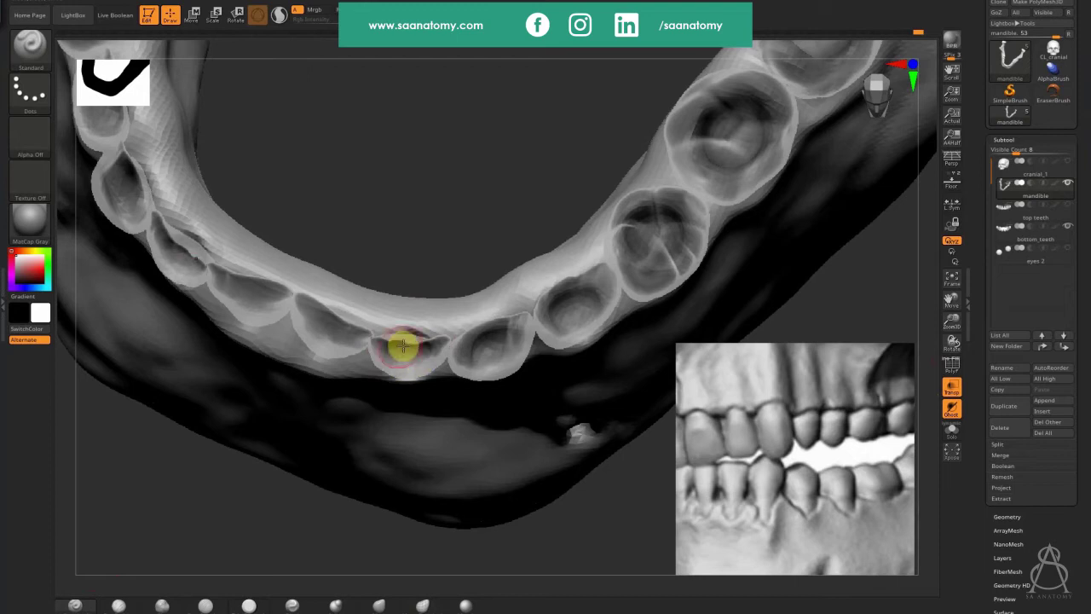
pyautogui.hotkey('ctrl', '1')
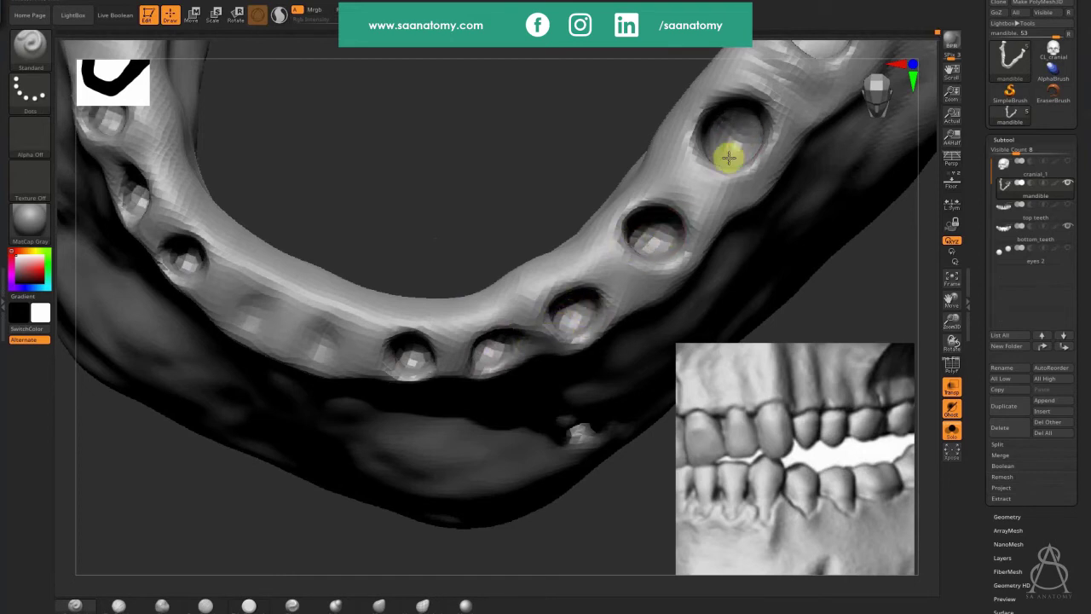
pyautogui.moveTo(539, 175)
pyautogui.mouseDown()
pyautogui.moveTo(487, 246)
pyautogui.moveTo(779, 88)
pyautogui.moveTo(775, 114)
pyautogui.moveTo(780, 97)
pyautogui.moveTo(753, 113)
pyautogui.mouseUp()
pyautogui.moveTo(460, 292)
pyautogui.mouseDown()
pyautogui.moveTo(506, 226)
pyautogui.moveTo(444, 199)
pyautogui.mouseUp()
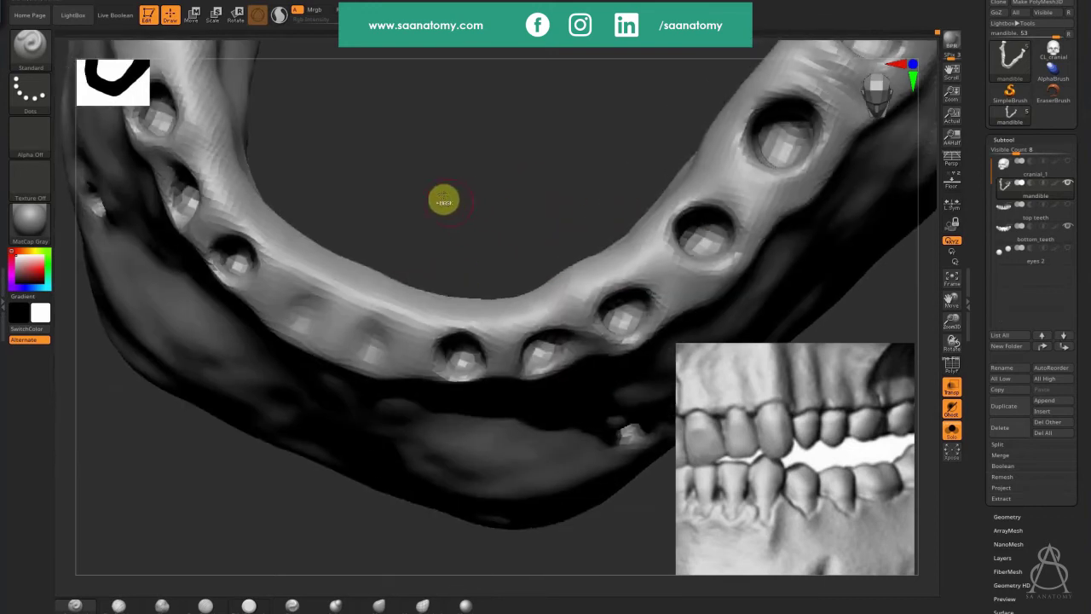
# Step: Compare the sockets with the lower teeth, then isolate the mandible and refine the second through sixth sockets from the back with Standard
pyautogui.press('ctrl')
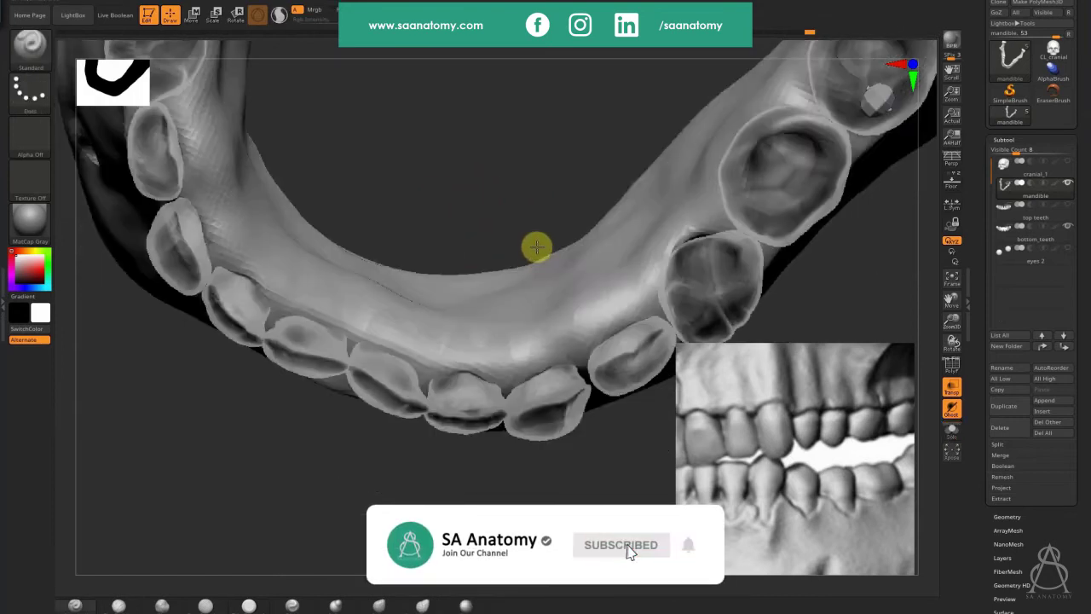
pyautogui.moveTo(536, 247)
pyautogui.mouseDown()
pyautogui.moveTo(483, 214)
pyautogui.moveTo(483, 250)
pyautogui.moveTo(482, 210)
pyautogui.mouseUp()
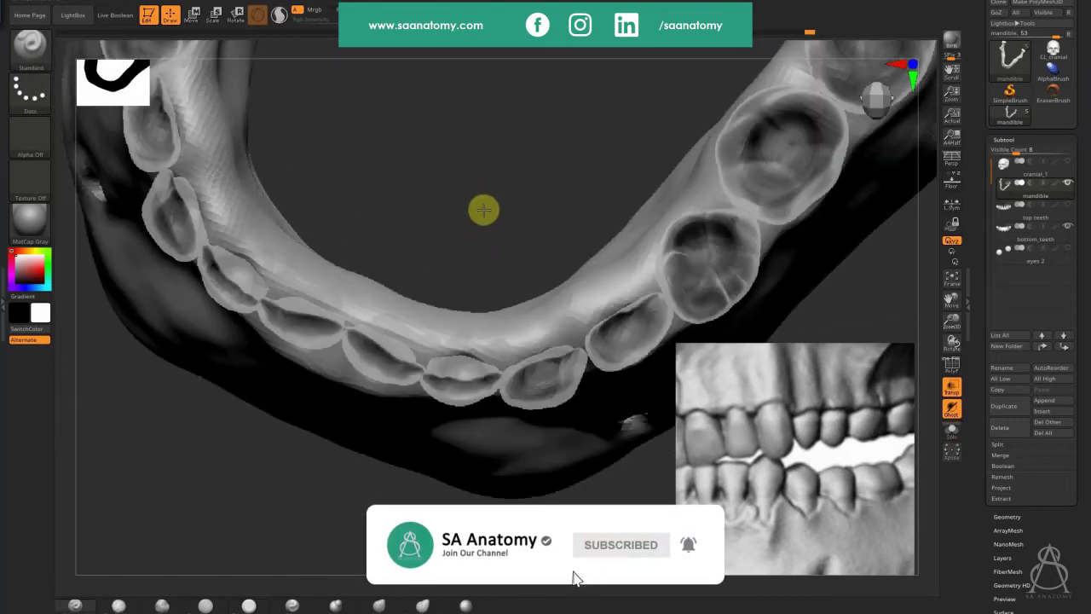
pyautogui.press('ctrl')
pyautogui.hotkey('ctrl', 's')
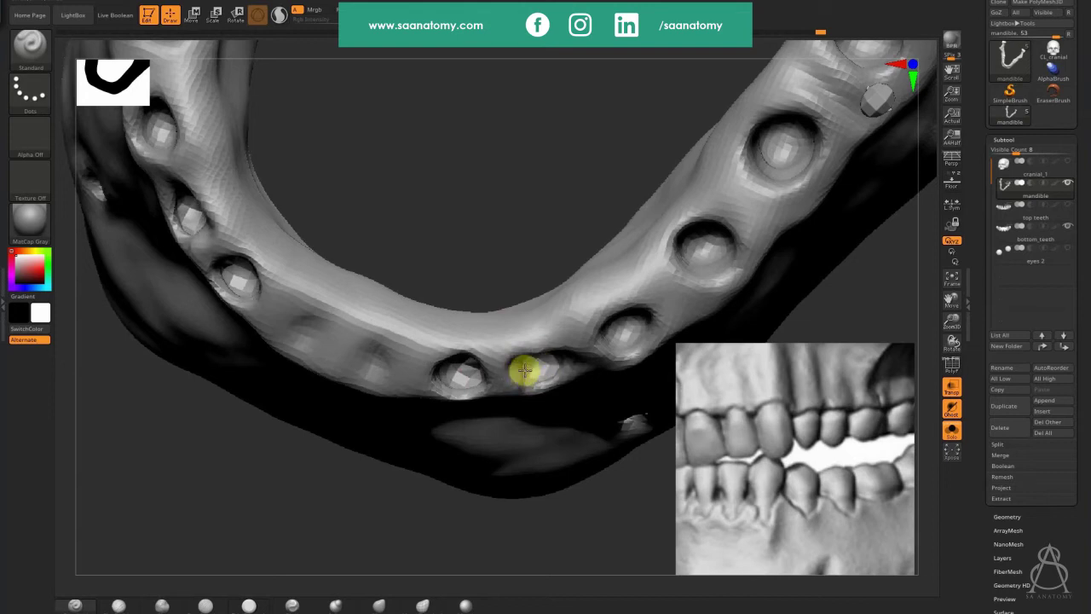
pyautogui.press('ctrl')
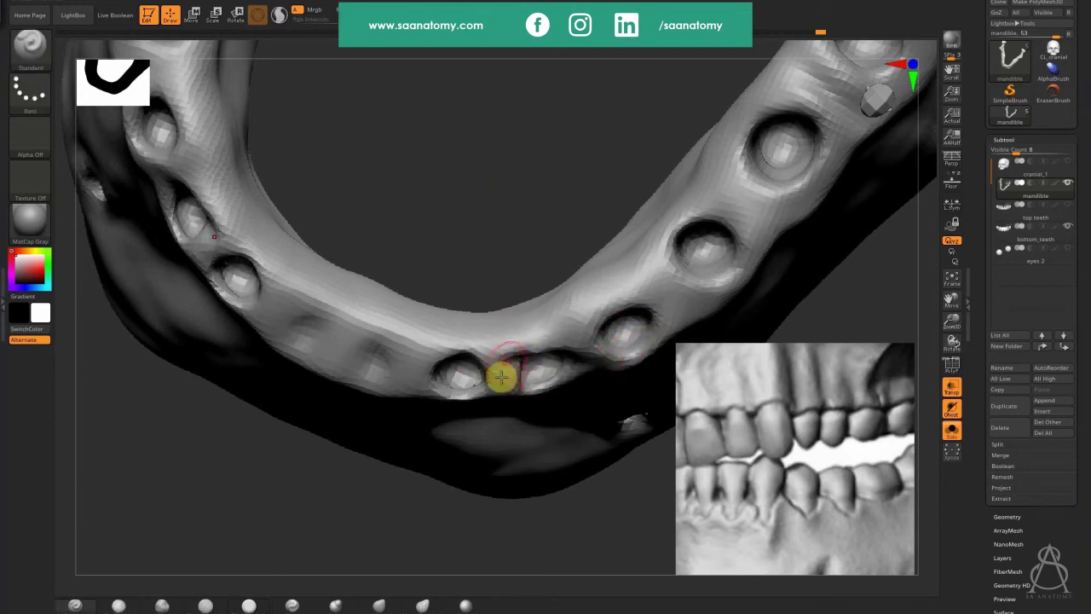
pyautogui.click(638, 322)
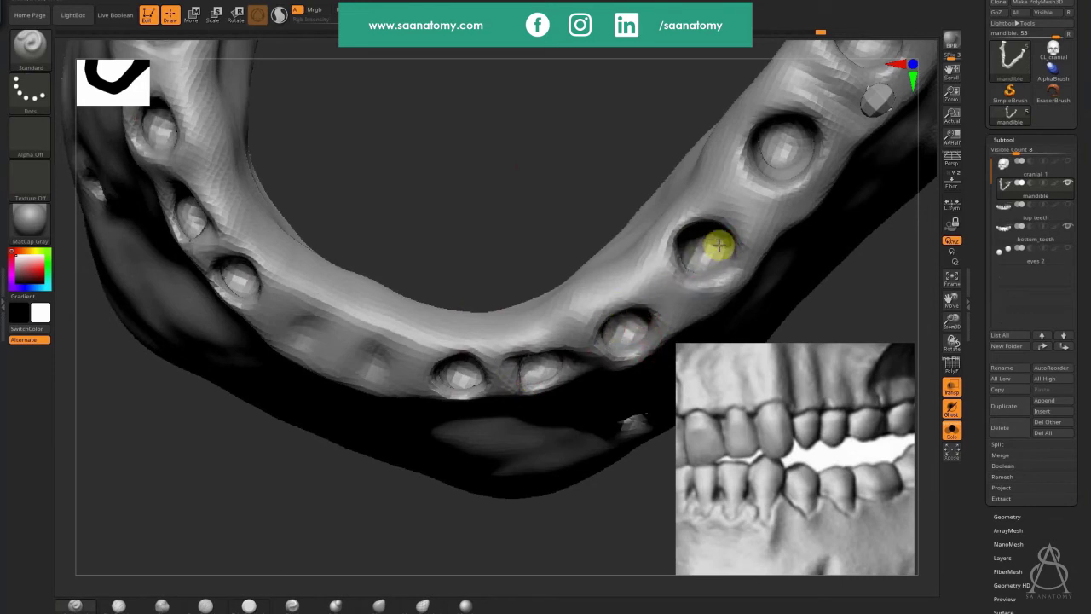
pyautogui.click(795, 138)
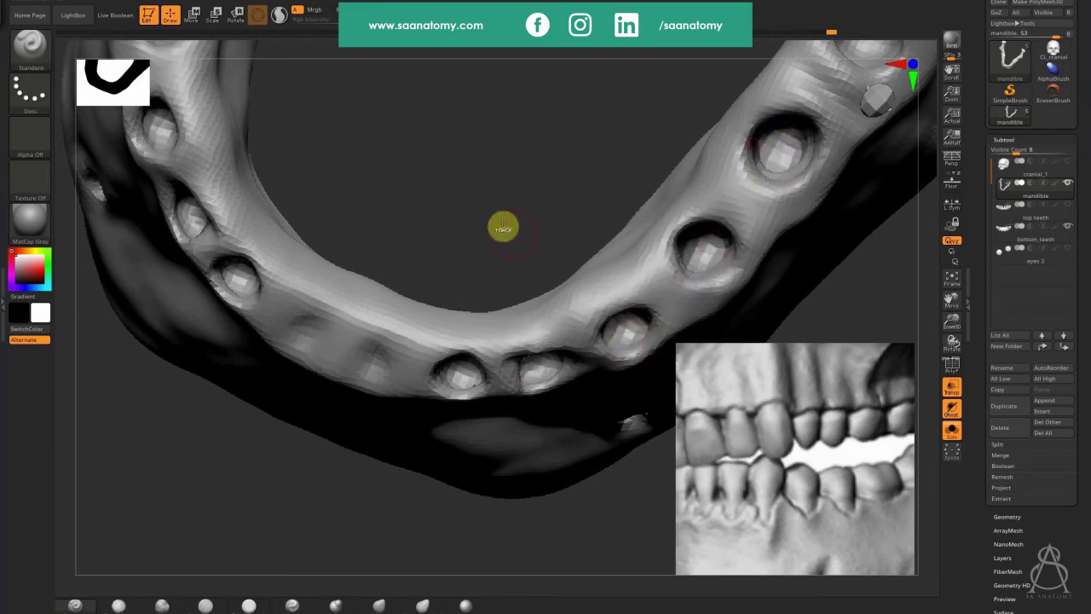
pyautogui.press('ctrl')
pyautogui.keyDown('ctrl'); pyautogui.moveTo(537, 248); pyautogui.dragTo(536, 242); pyautogui.keyUp('ctrl')
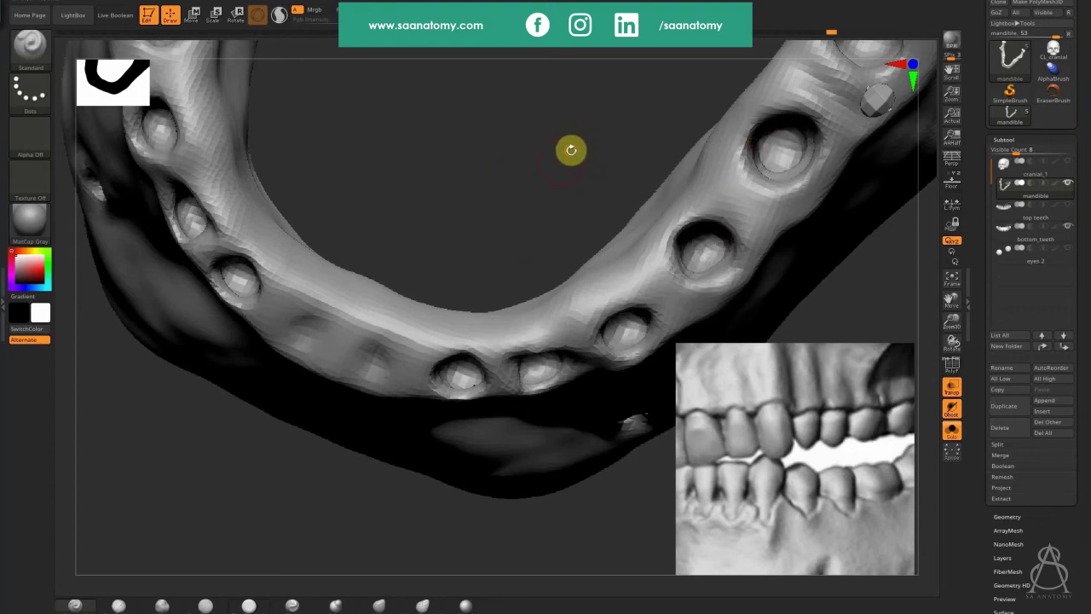
pyautogui.keyDown('alt'); pyautogui.moveTo(572, 151); pyautogui.dragTo(467, 218); pyautogui.keyUp('alt')
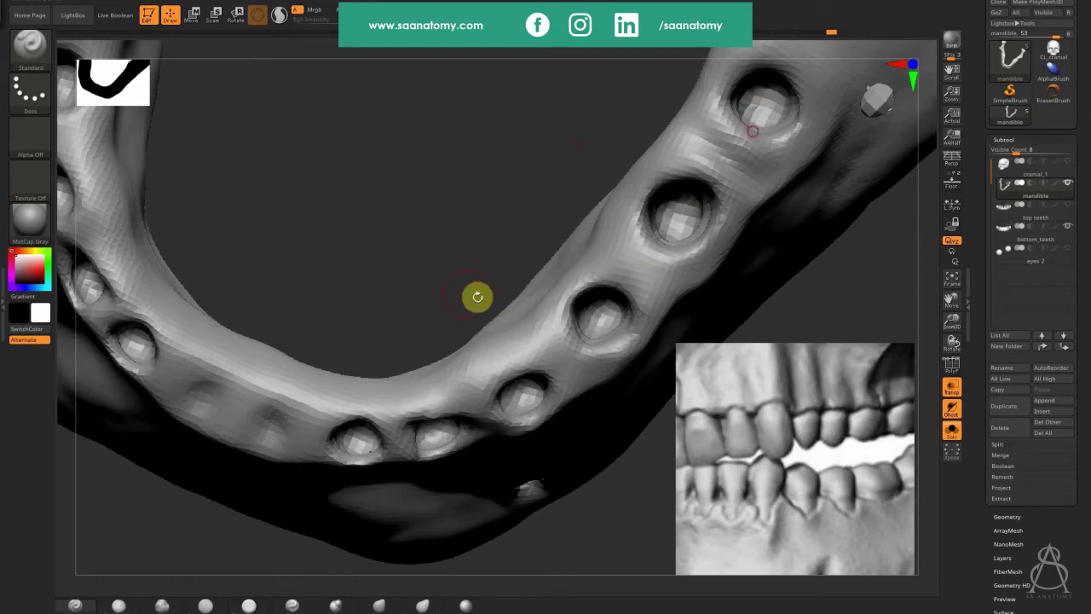
# Step: Show the lower teeth and fit the bone margins around the second and third teeth from the back with the Move Topological brush
pyautogui.moveTo(477, 295)
pyautogui.mouseDown()
pyautogui.moveTo(517, 219)
pyautogui.moveTo(451, 523)
pyautogui.moveTo(469, 521)
pyautogui.mouseUp()
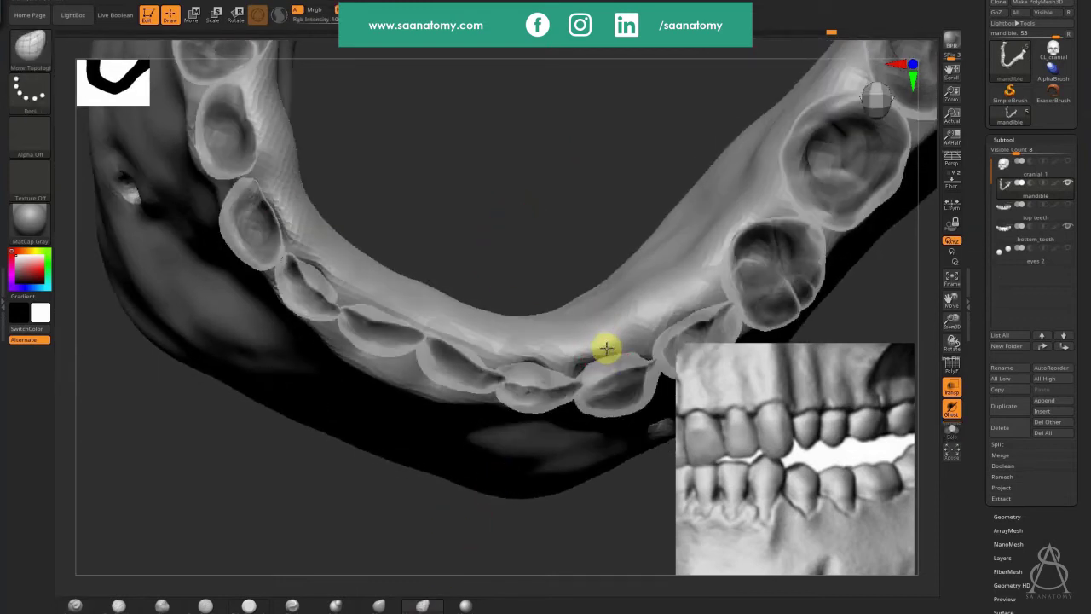
pyautogui.moveTo(531, 265); pyautogui.dragTo(543, 371)
pyautogui.moveTo(555, 208)
pyautogui.mouseDown()
pyautogui.moveTo(681, 243)
pyautogui.moveTo(707, 233)
pyautogui.moveTo(687, 284)
pyautogui.mouseUp()
pyautogui.moveTo(538, 135); pyautogui.dragTo(547, 142)
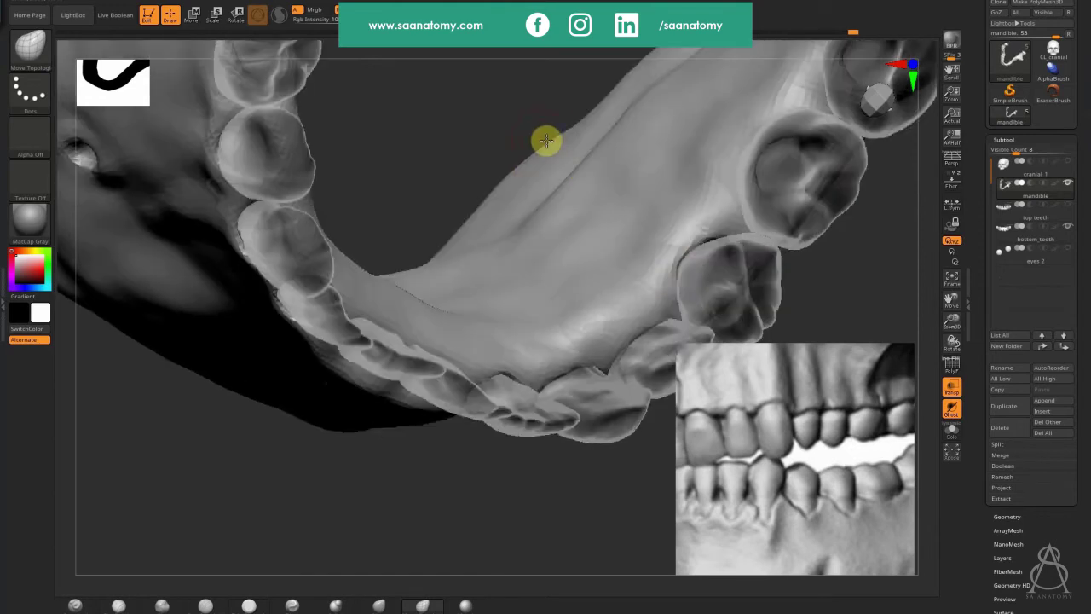
pyautogui.moveTo(671, 292); pyautogui.dragTo(666, 297)
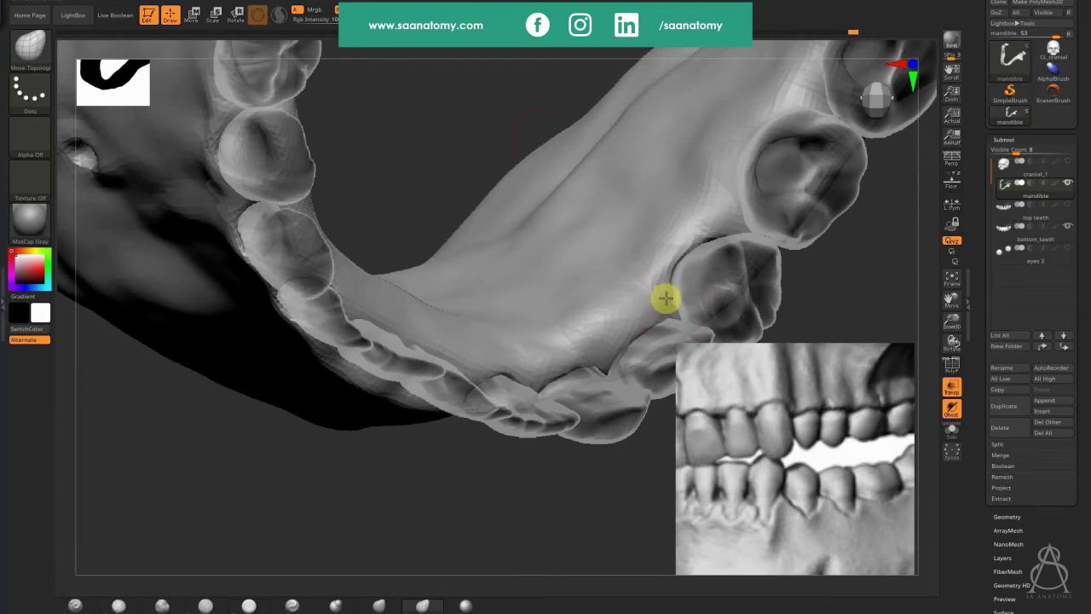
pyautogui.moveTo(713, 235)
pyautogui.mouseDown()
pyautogui.moveTo(704, 239)
pyautogui.moveTo(712, 234)
pyautogui.mouseUp()
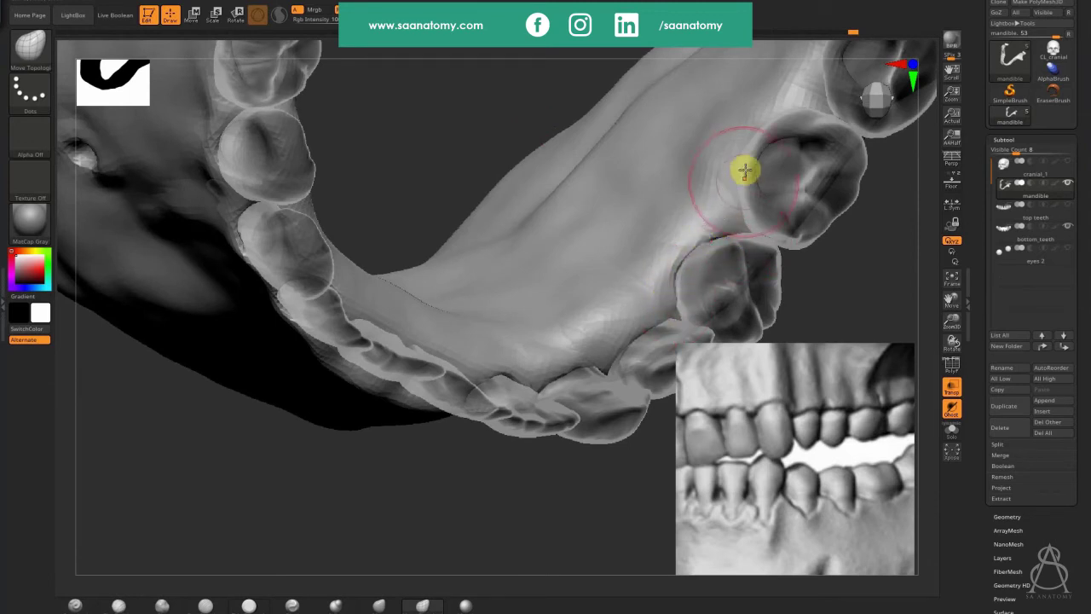
pyautogui.moveTo(745, 170)
pyautogui.mouseDown()
pyautogui.moveTo(724, 157)
pyautogui.moveTo(734, 174)
pyautogui.mouseUp()
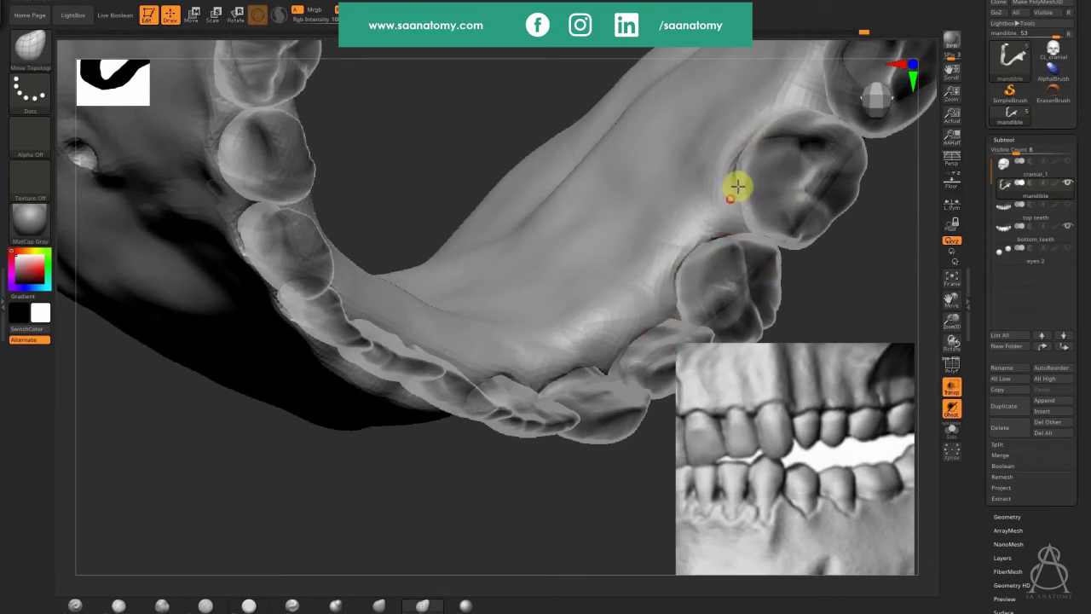
pyautogui.moveTo(794, 117); pyautogui.dragTo(759, 117)
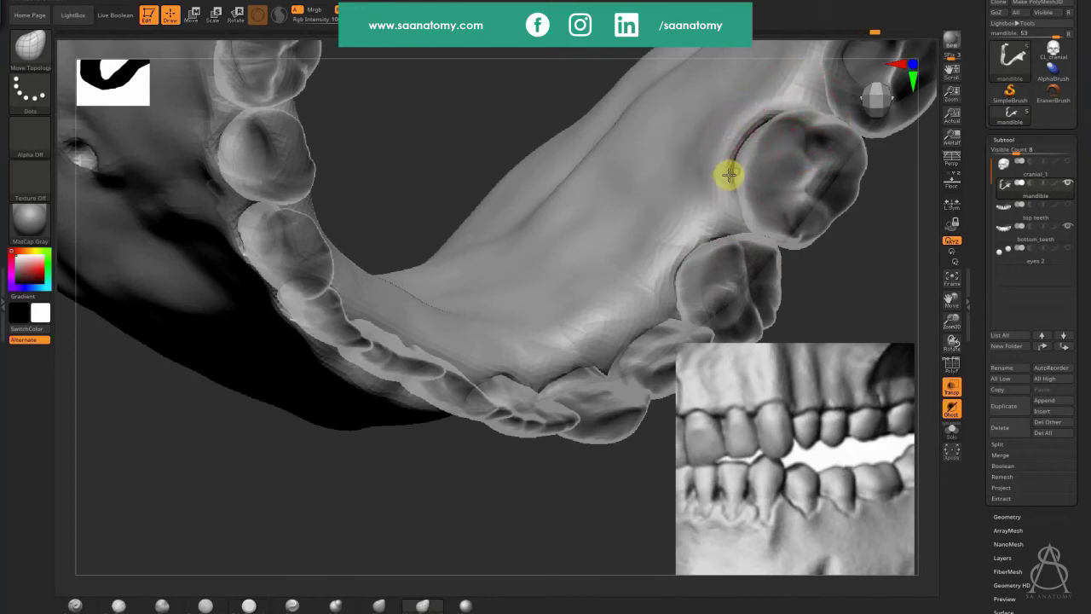
pyautogui.moveTo(752, 114); pyautogui.dragTo(772, 104)
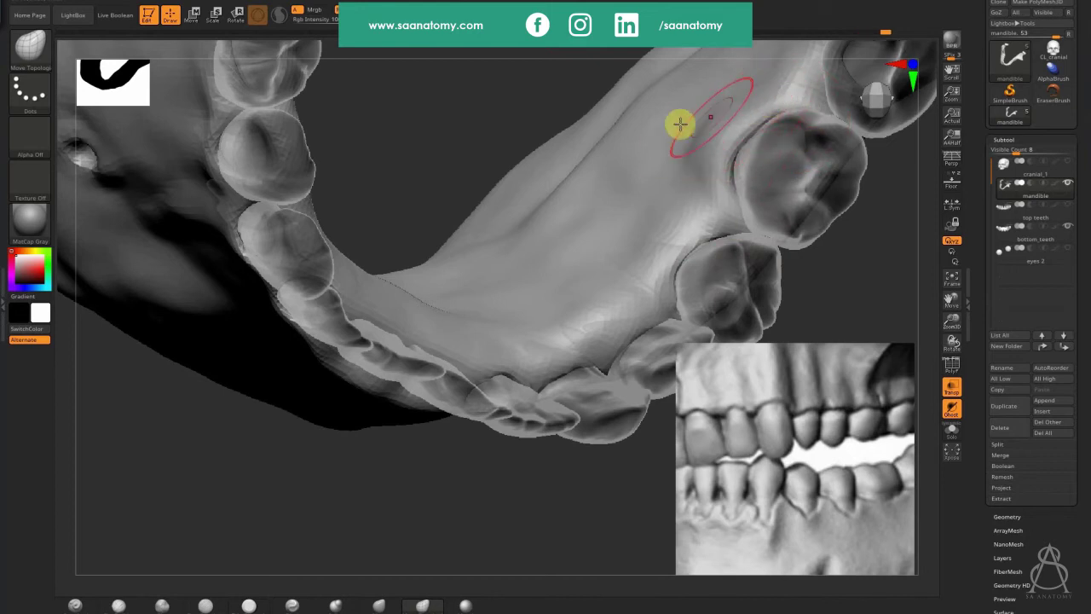
pyautogui.moveTo(434, 88); pyautogui.dragTo(803, 196)
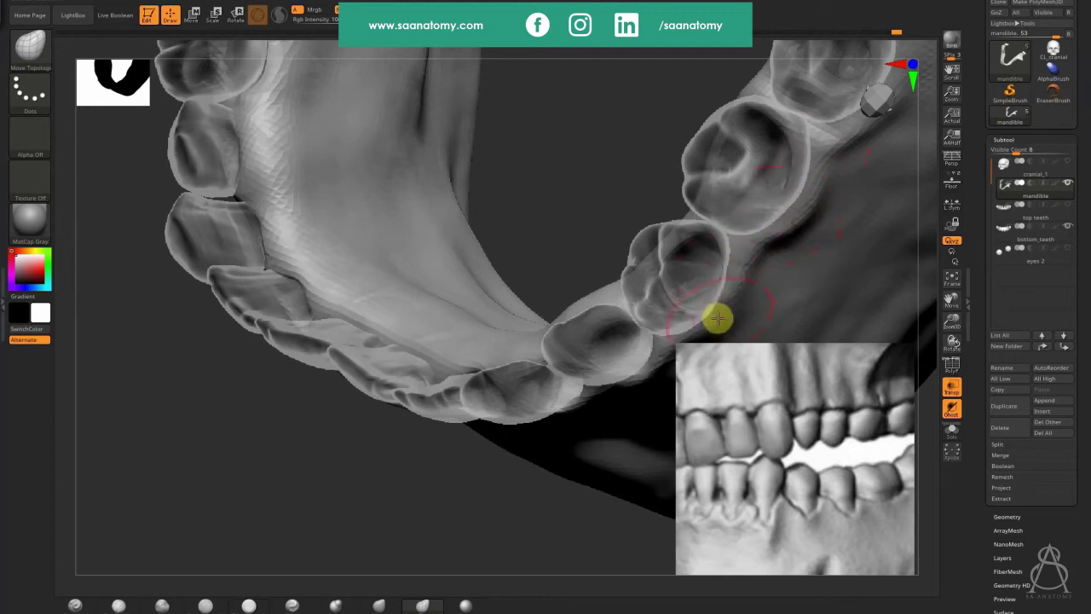
# Step: Check the front bone margin, then isolate the mandible and thicken the outer rims of the fourth to sixth sockets with the Inflat brush
pyautogui.moveTo(533, 193); pyautogui.dragTo(526, 151)
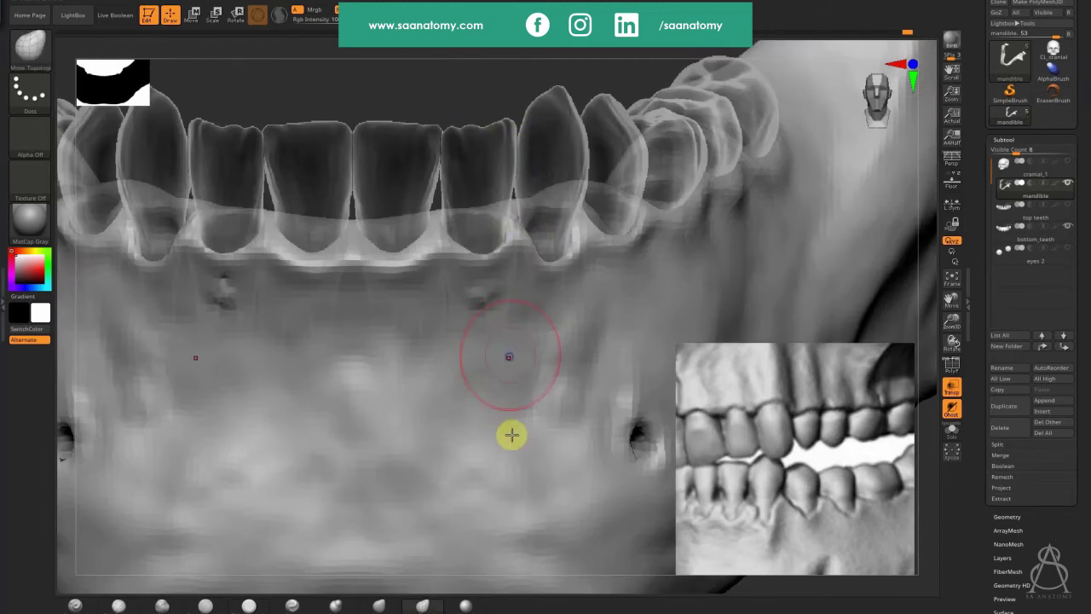
pyautogui.moveTo(511, 434); pyautogui.dragTo(500, 368)
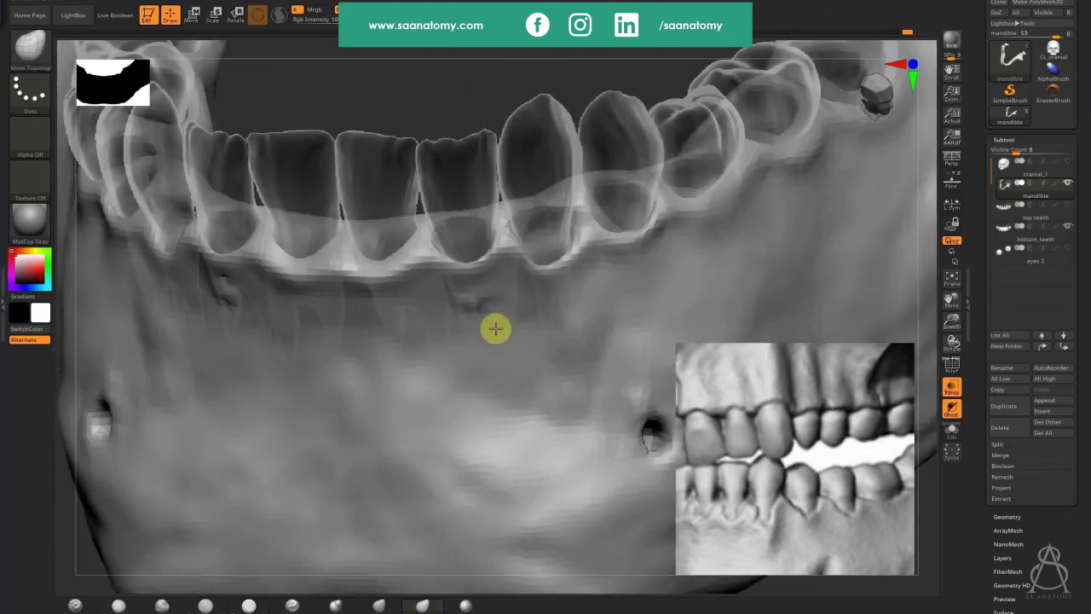
pyautogui.moveTo(495, 328); pyautogui.dragTo(514, 438, button='right')
pyautogui.hotkey('ctrl', 'alt', 's')
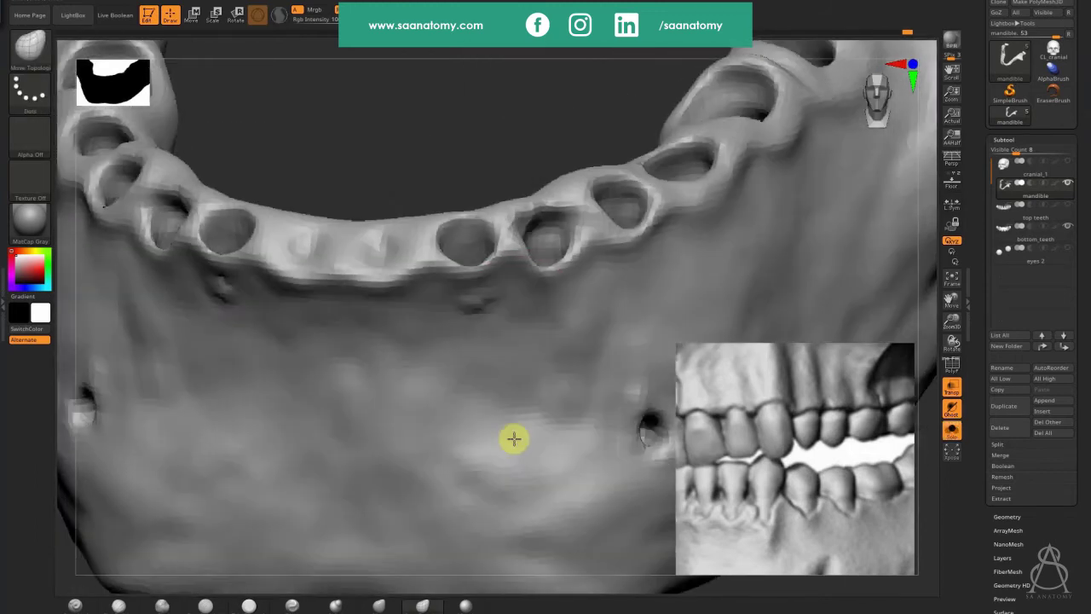
pyautogui.moveTo(514, 439)
pyautogui.mouseDown()
pyautogui.moveTo(523, 358)
pyautogui.moveTo(477, 234)
pyautogui.moveTo(411, 315)
pyautogui.moveTo(434, 290)
pyautogui.moveTo(408, 247)
pyautogui.moveTo(441, 269)
pyautogui.moveTo(429, 258)
pyautogui.mouseUp()
pyautogui.click(338, 605)
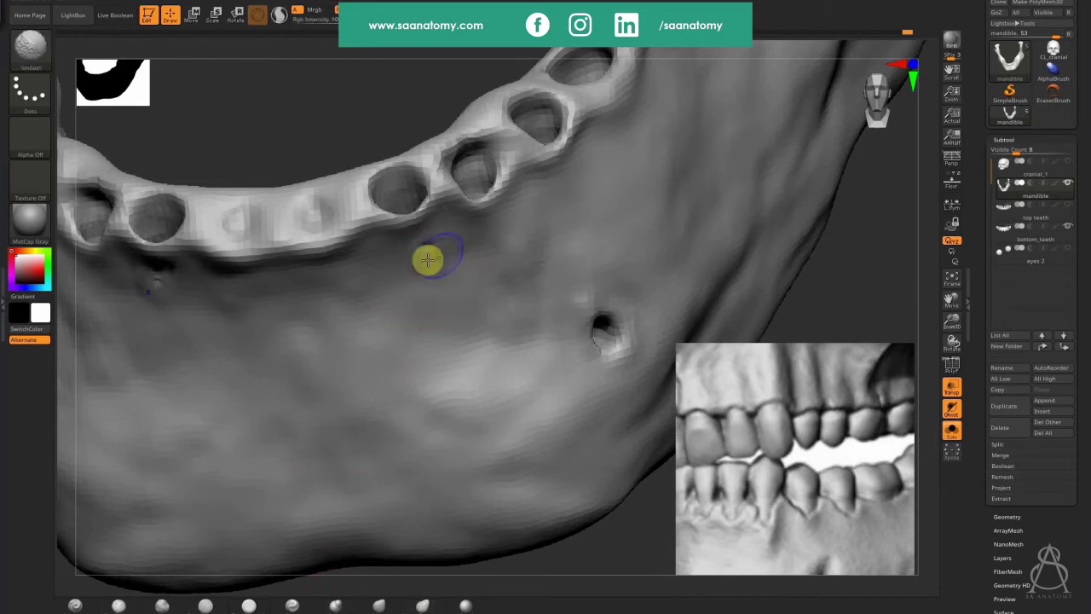
pyautogui.moveTo(446, 357)
pyautogui.mouseDown(button='right')
pyautogui.moveTo(458, 376)
pyautogui.moveTo(465, 246)
pyautogui.moveTo(421, 242)
pyautogui.mouseUp(button='right')
pyautogui.press('ctrl')
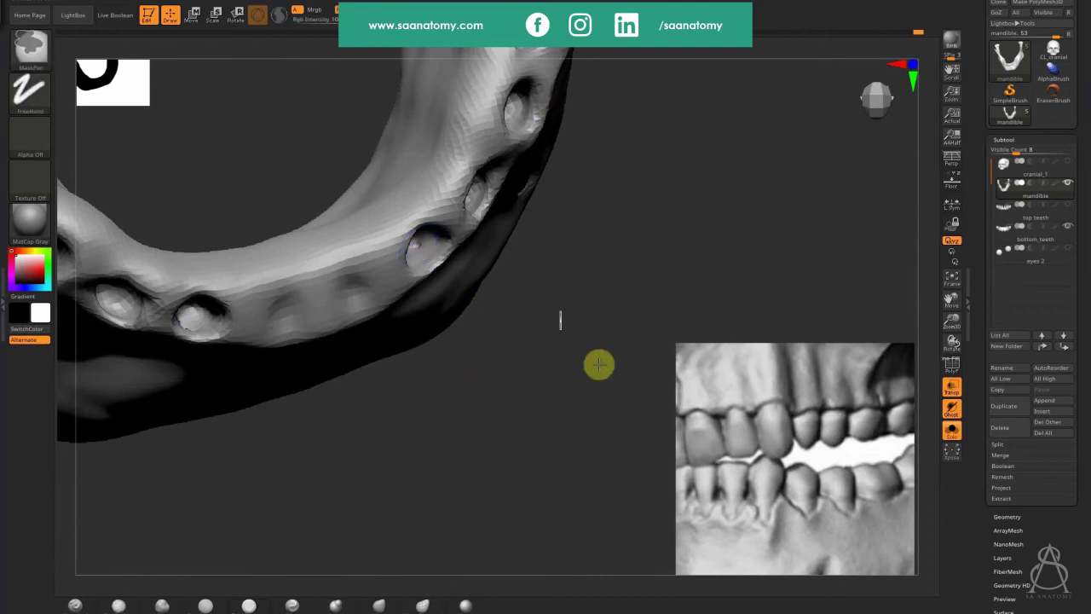
pyautogui.moveTo(569, 416); pyautogui.dragTo(558, 333, button='right')
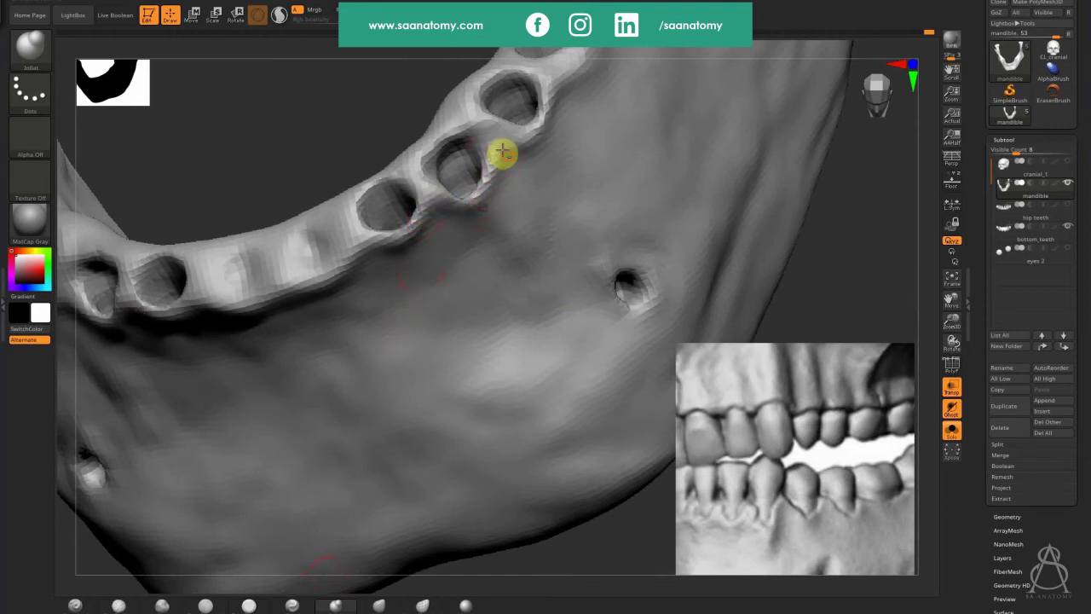
pyautogui.moveTo(512, 144); pyautogui.dragTo(524, 142)
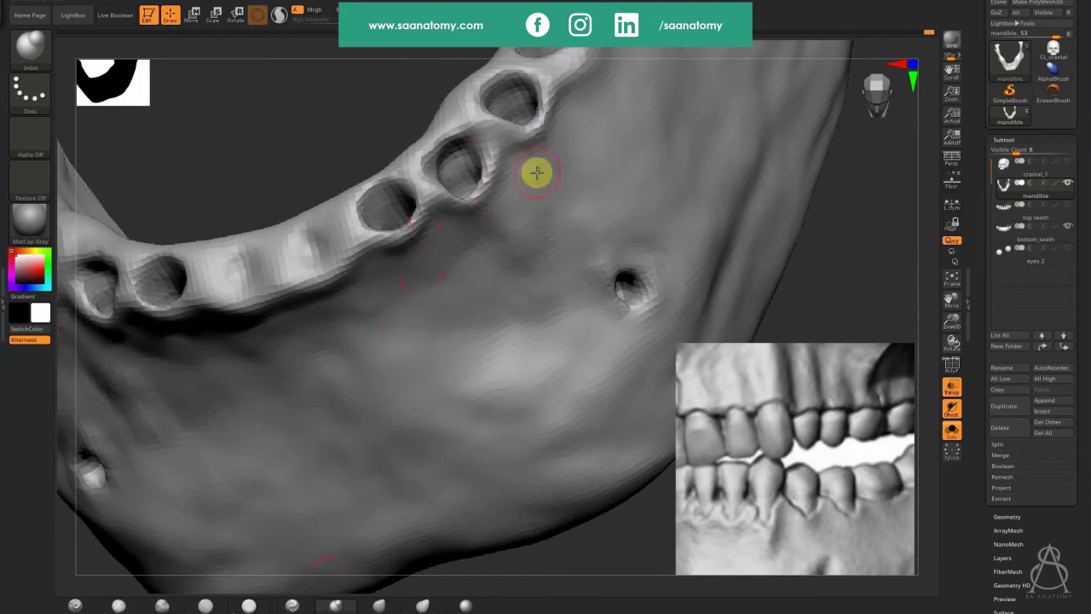
# Step: Build up the socket rims and the bone walls between the third and sixth teeth from the back with the Inflat brush
pyautogui.moveTo(877, 216); pyautogui.dragTo(840, 222)
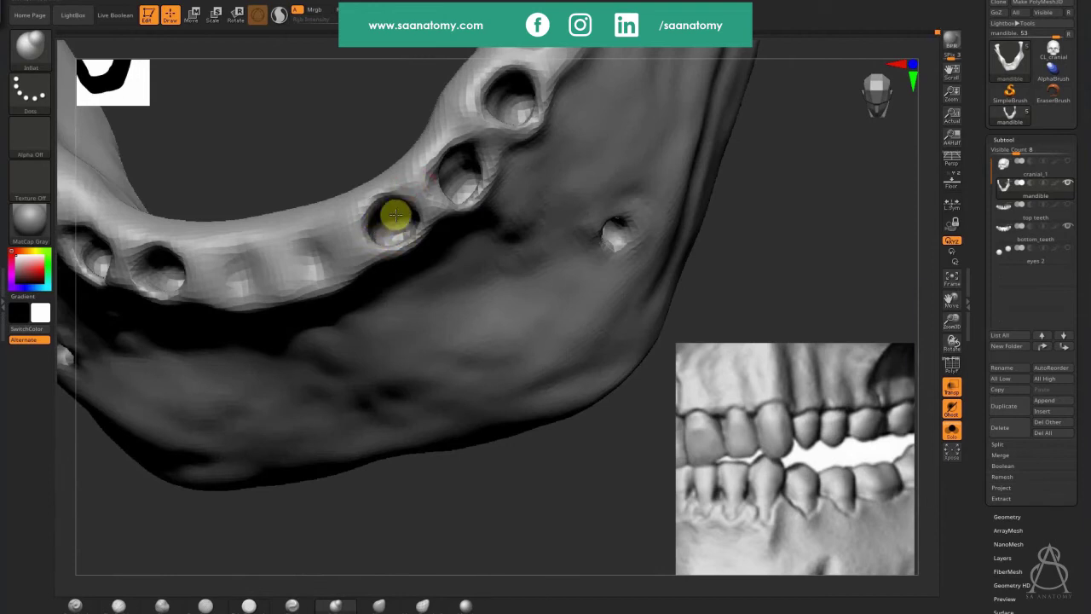
pyautogui.click(439, 185)
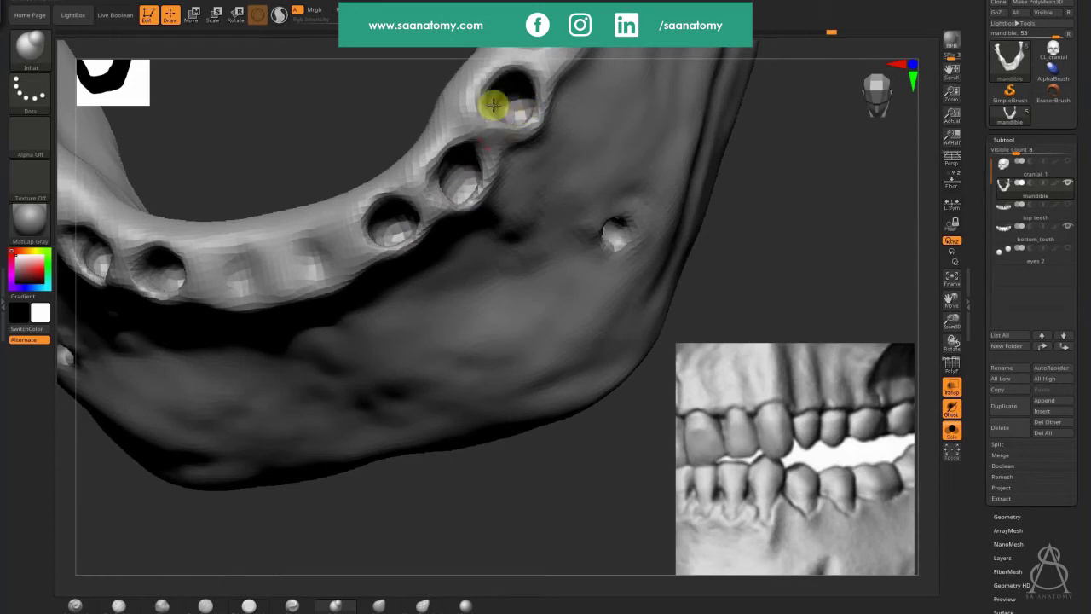
pyautogui.moveTo(781, 265)
pyautogui.mouseDown()
pyautogui.moveTo(545, 139)
pyautogui.moveTo(770, 205)
pyautogui.mouseUp()
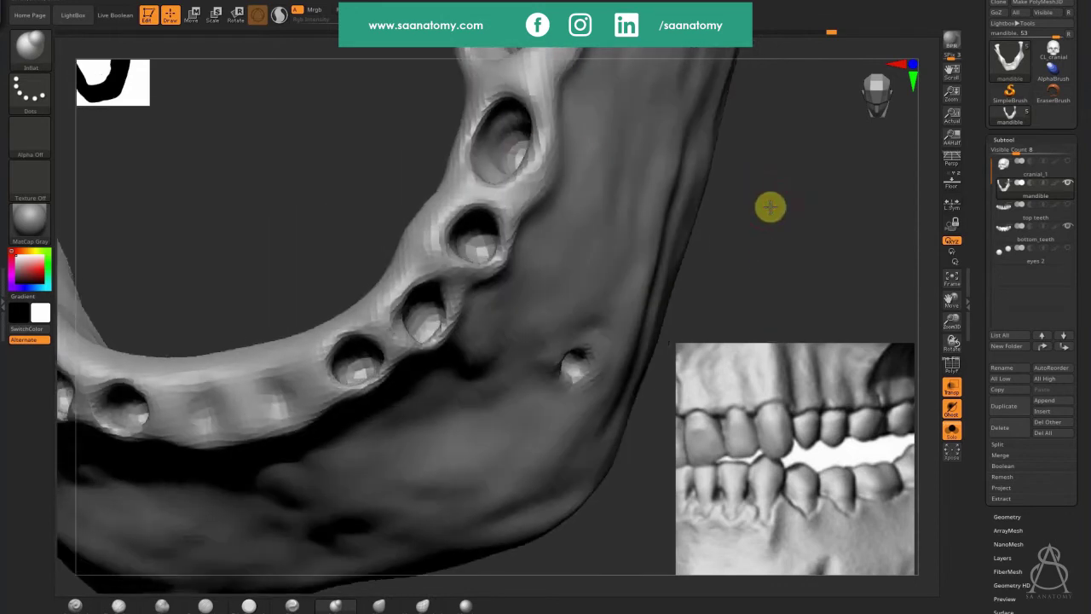
pyautogui.click(518, 145)
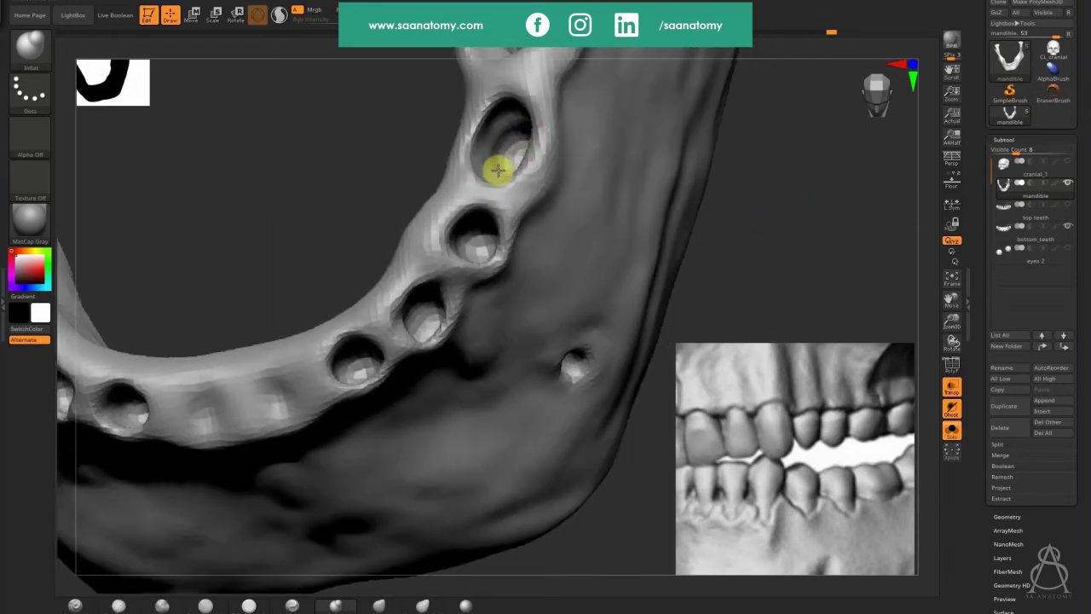
pyautogui.moveTo(801, 236); pyautogui.dragTo(724, 210)
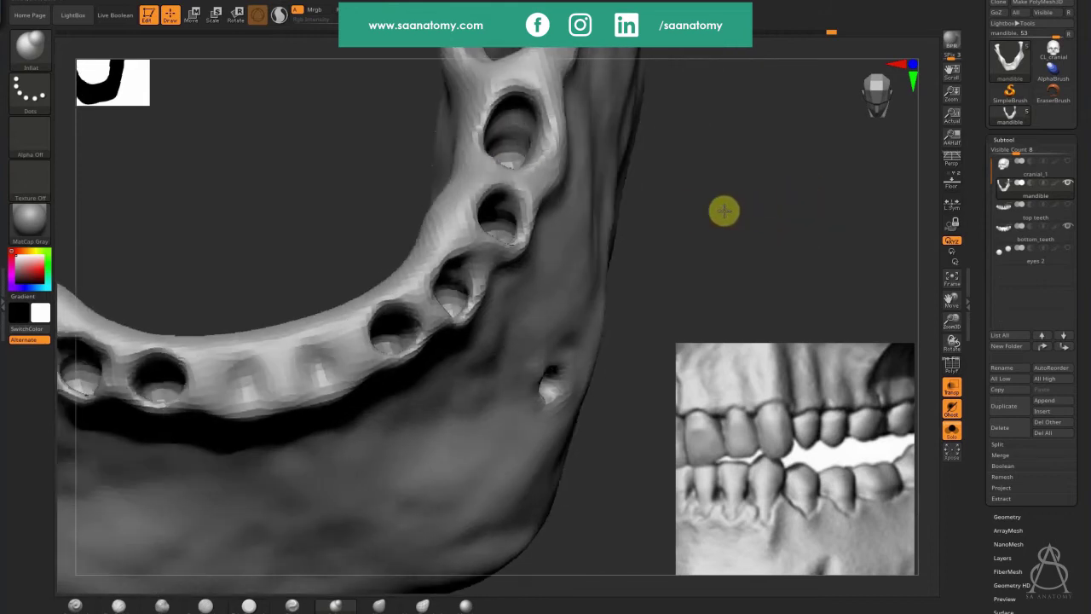
pyautogui.moveTo(757, 261); pyautogui.dragTo(756, 253)
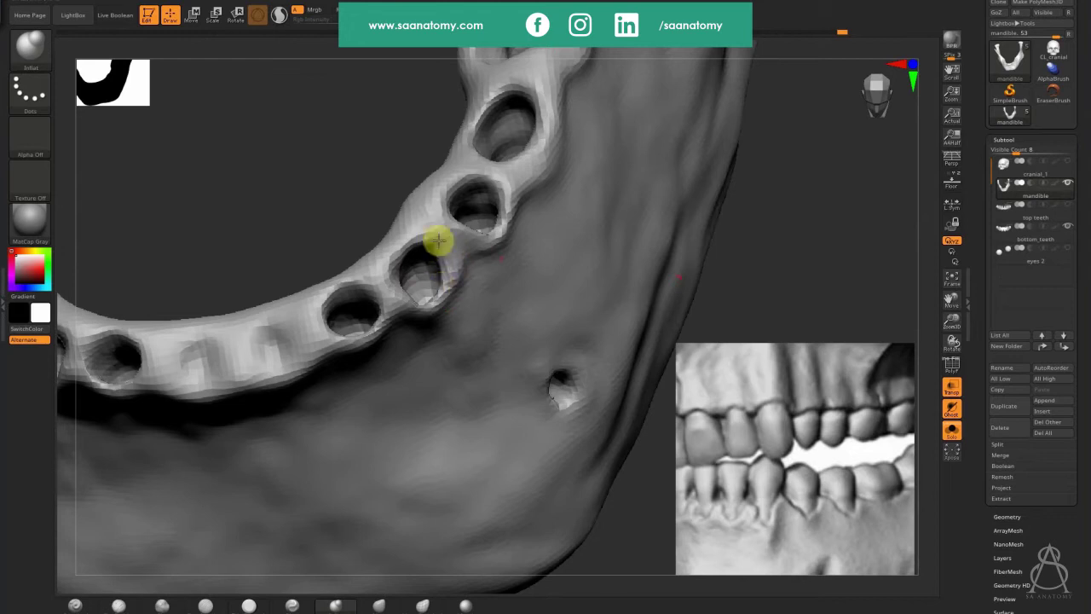
# Step: Check the front tooth sockets, then study the socket margins in the photo references of real mandibles seen from different angles
pyautogui.moveTo(853, 231); pyautogui.dragTo(852, 182)
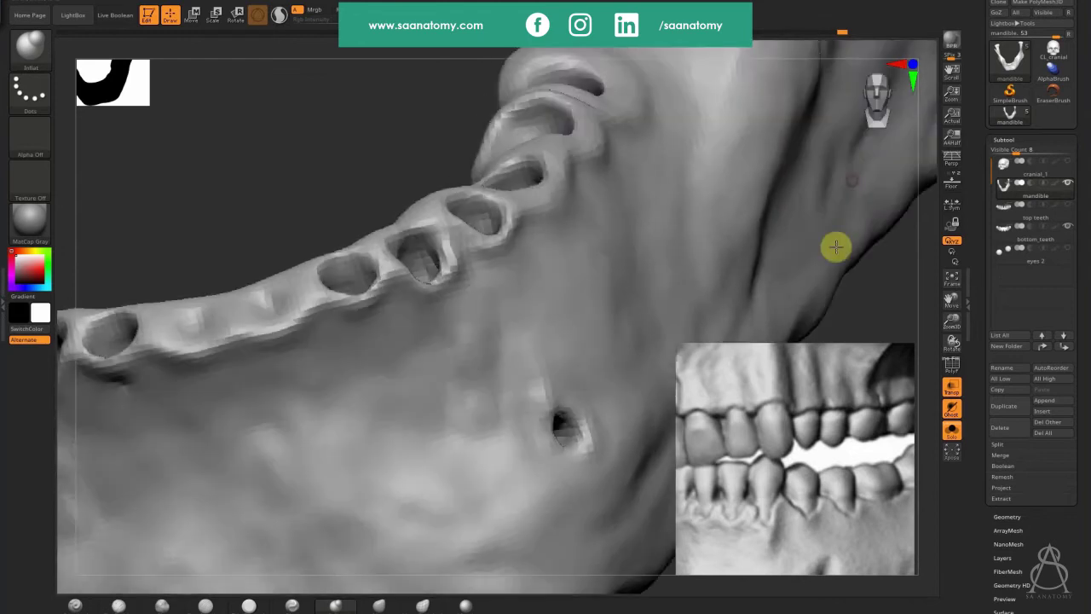
pyautogui.moveTo(294, 194); pyautogui.dragTo(410, 194)
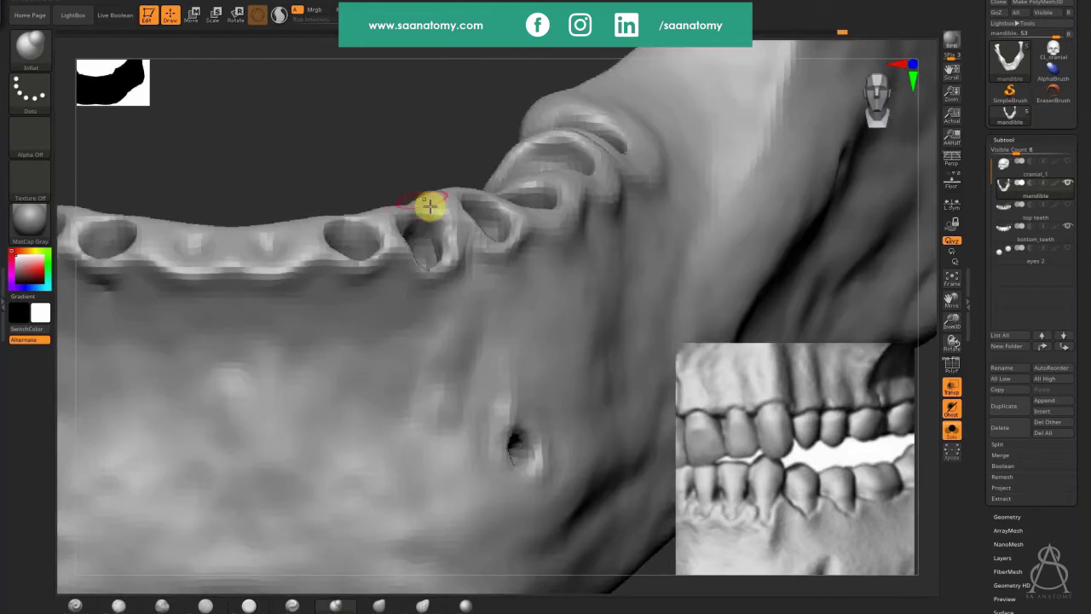
pyautogui.scroll(-10, 788, 439)
pyautogui.moveTo(793, 417); pyautogui.dragTo(681, 400, button='middle')
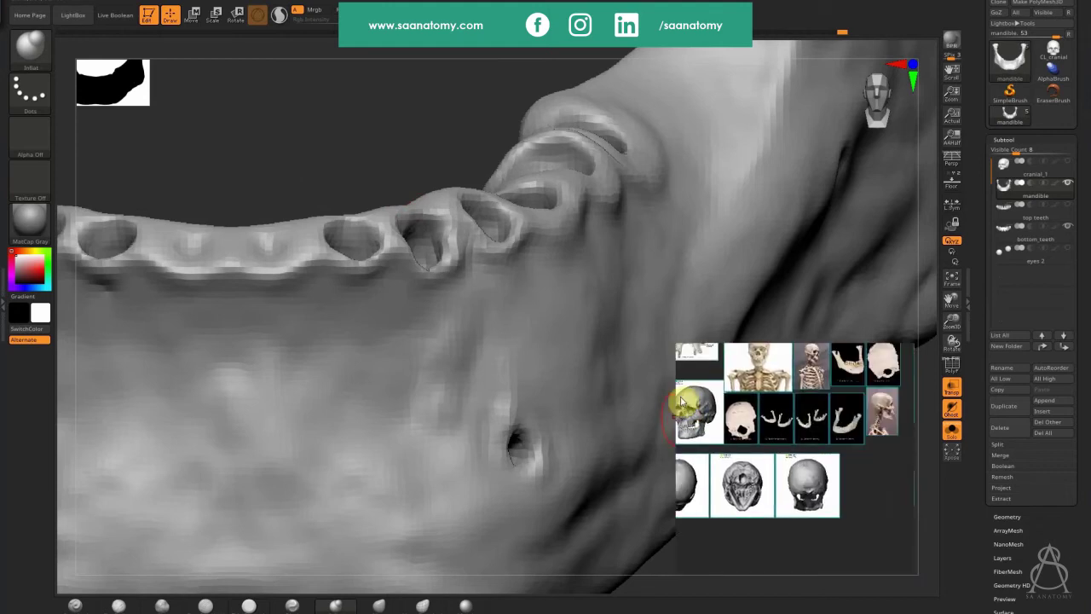
pyautogui.scroll(6, 823, 428)
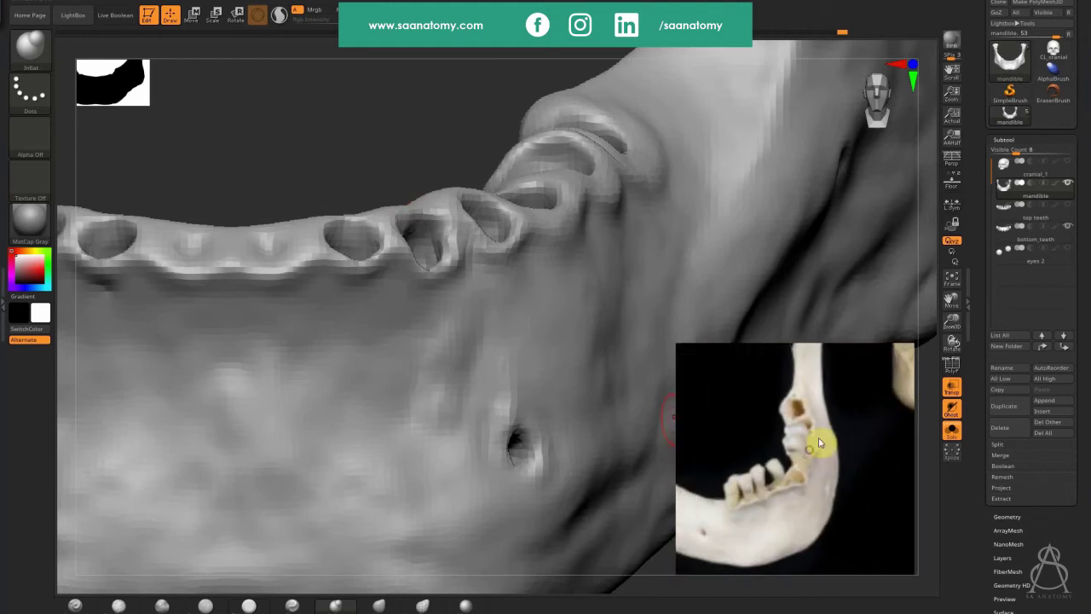
pyautogui.scroll(1, 825, 438)
pyautogui.scroll(-4, 829, 445)
pyautogui.scroll(4, 802, 424)
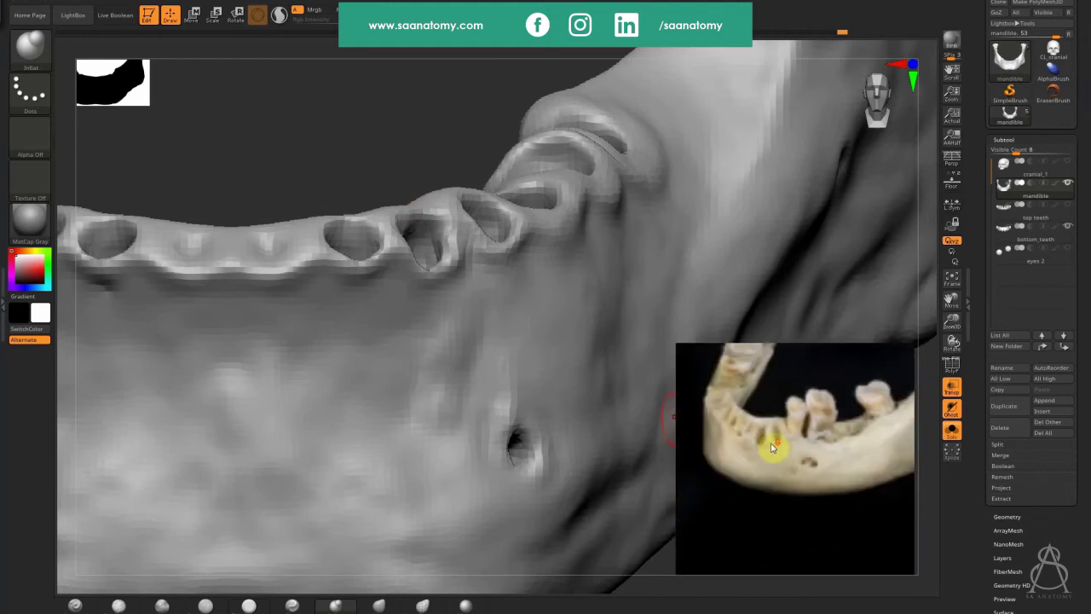
pyautogui.moveTo(771, 448); pyautogui.dragTo(829, 489)
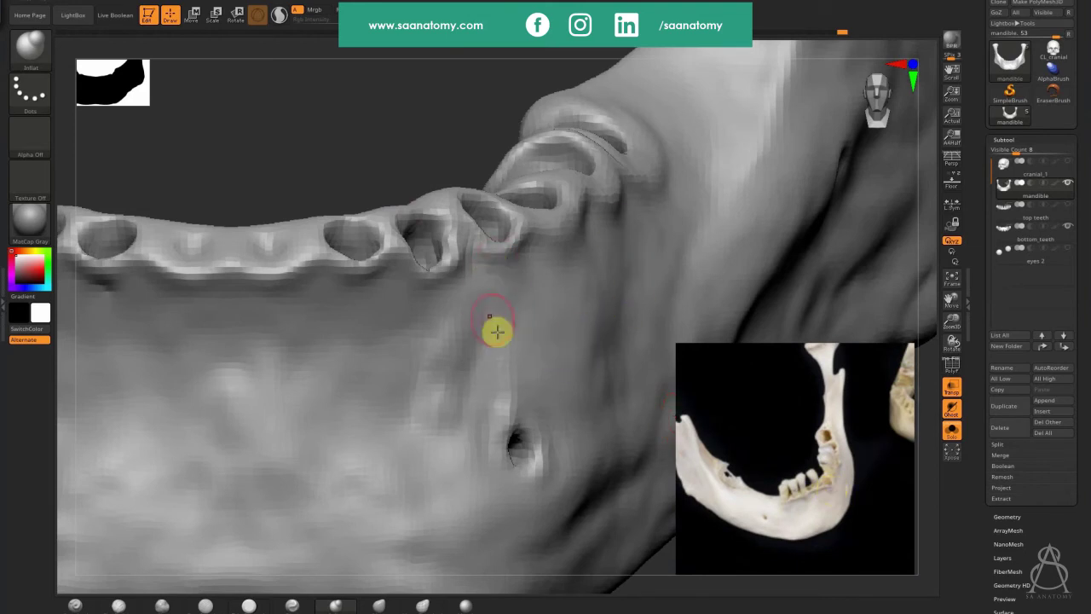
# Step: Deepen and widen the two rearmost molar sockets with the ClayBuildup brush
pyautogui.moveTo(463, 356); pyautogui.dragTo(460, 365, button='right')
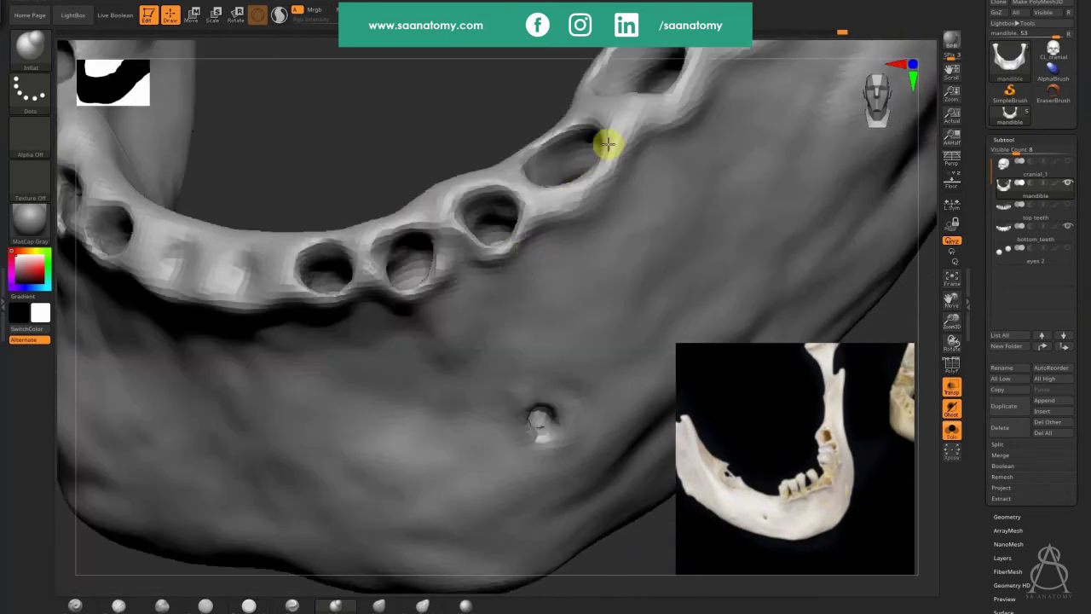
pyautogui.moveTo(541, 275); pyautogui.dragTo(639, 184, button='right')
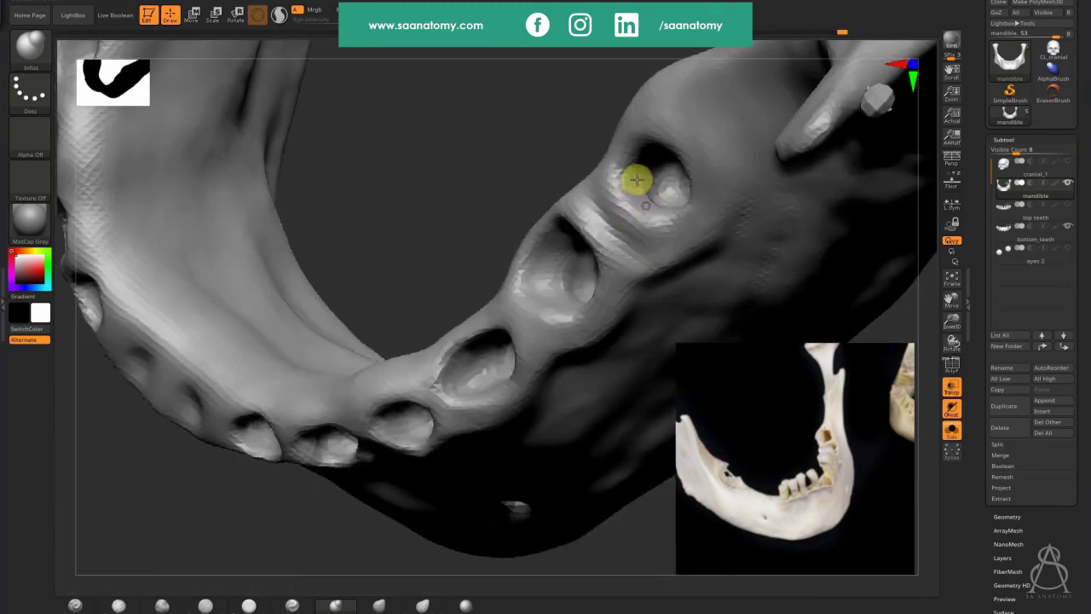
pyautogui.click(114, 605)
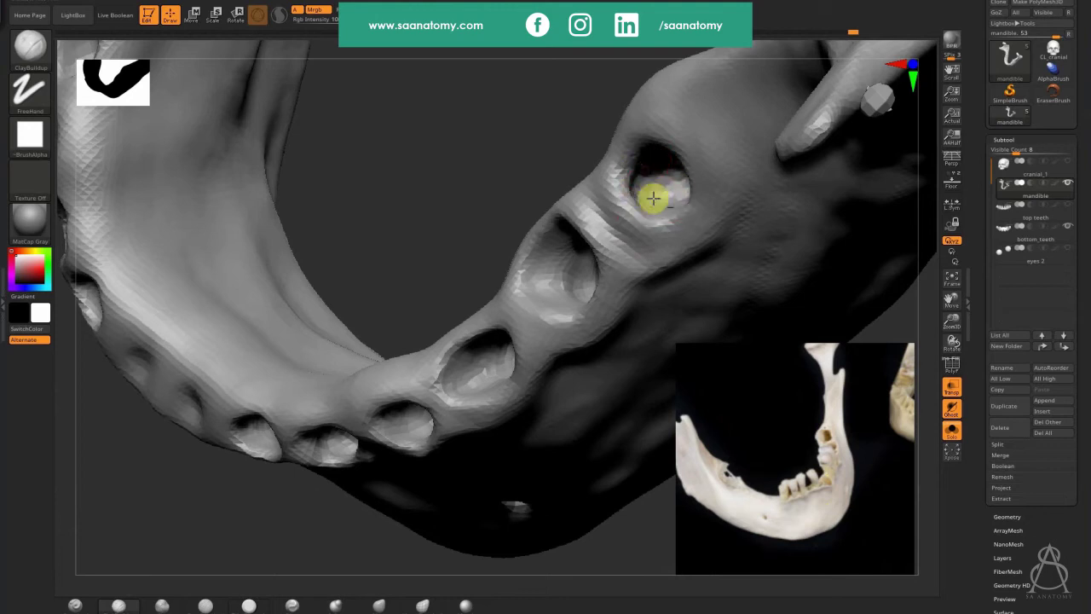
pyautogui.moveTo(576, 284)
pyautogui.keyDown('alt'); pyautogui.mouseDown()
pyautogui.moveTo(563, 271)
pyautogui.moveTo(556, 300)
pyautogui.mouseUp(); pyautogui.keyUp('alt')
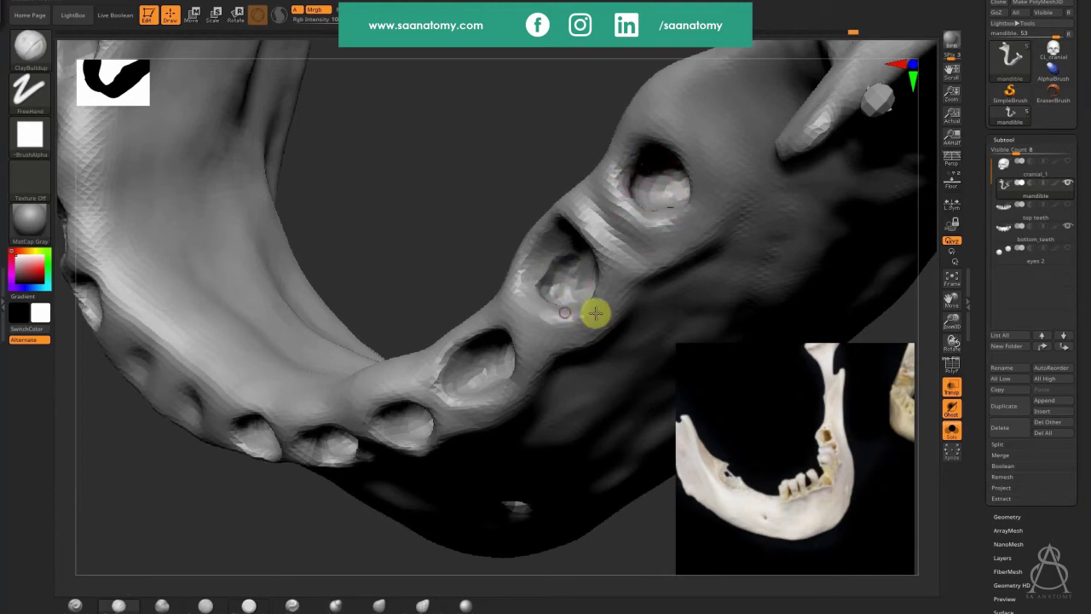
pyautogui.moveTo(610, 236)
pyautogui.mouseDown(button='right')
pyautogui.moveTo(649, 208)
pyautogui.moveTo(571, 275)
pyautogui.mouseUp(button='right')
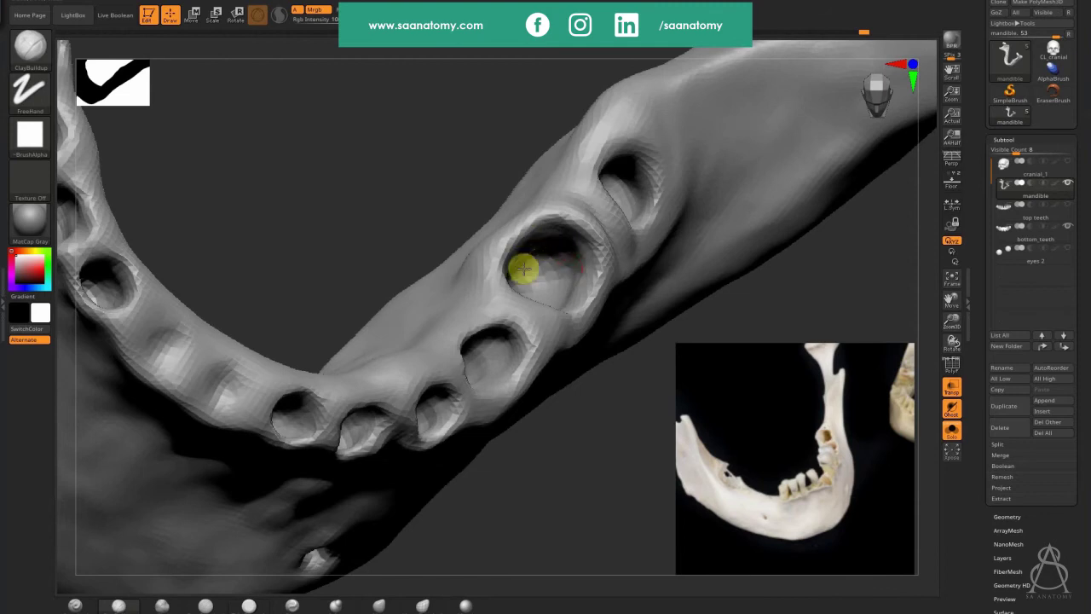
pyautogui.moveTo(568, 290)
pyautogui.keyDown('alt'); pyautogui.mouseDown()
pyautogui.moveTo(524, 253)
pyautogui.moveTo(528, 275)
pyautogui.mouseUp(); pyautogui.keyUp('alt')
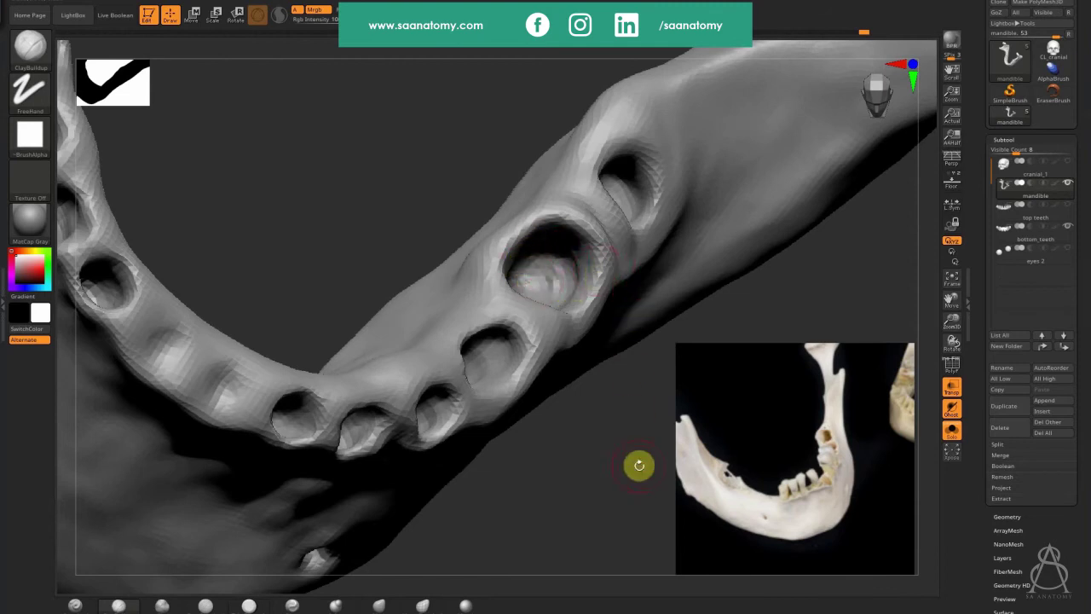
pyautogui.moveTo(635, 462); pyautogui.dragTo(618, 480, button='right')
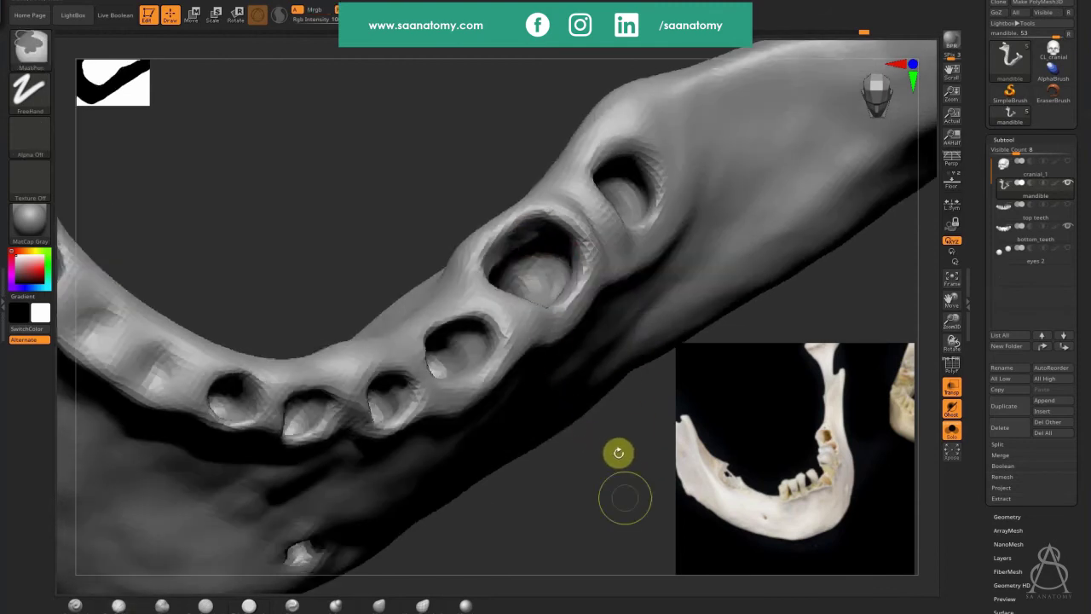
# Step: Show the lower teeth and check how they sit in the mandible from the side and from above
pyautogui.hotkey('ctrl', 'shift', 's')
pyautogui.moveTo(618, 532)
pyautogui.mouseDown(button='right')
pyautogui.moveTo(580, 434)
pyautogui.moveTo(563, 309)
pyautogui.moveTo(533, 292)
pyautogui.moveTo(552, 242)
pyautogui.moveTo(400, 361)
pyautogui.moveTo(391, 325)
pyautogui.mouseUp(button='right')
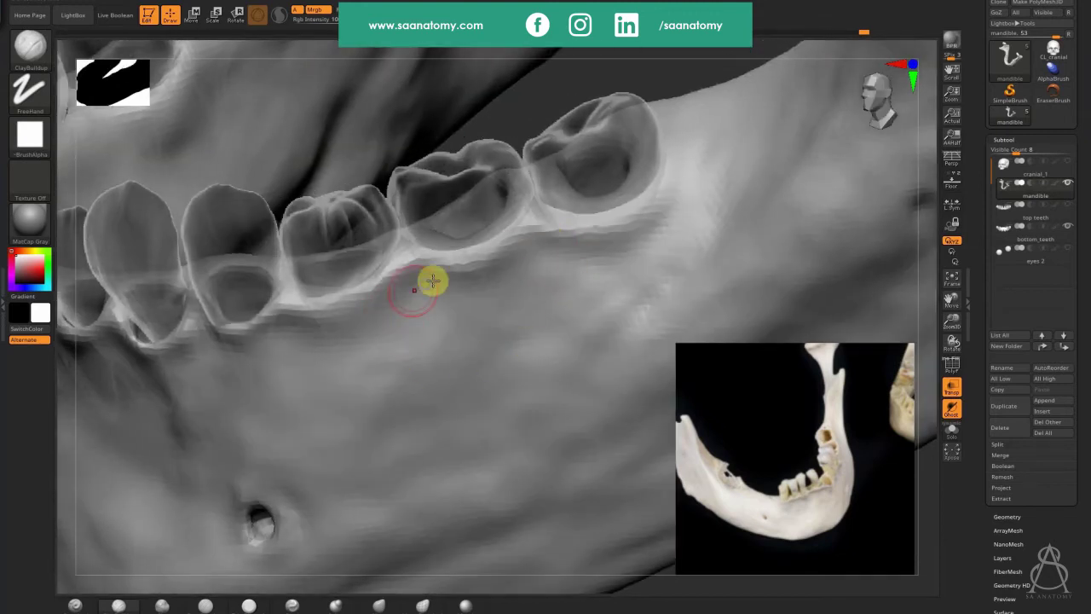
pyautogui.moveTo(666, 194); pyautogui.dragTo(487, 245, button='right')
pyautogui.moveTo(531, 303); pyautogui.dragTo(525, 410, button='right')
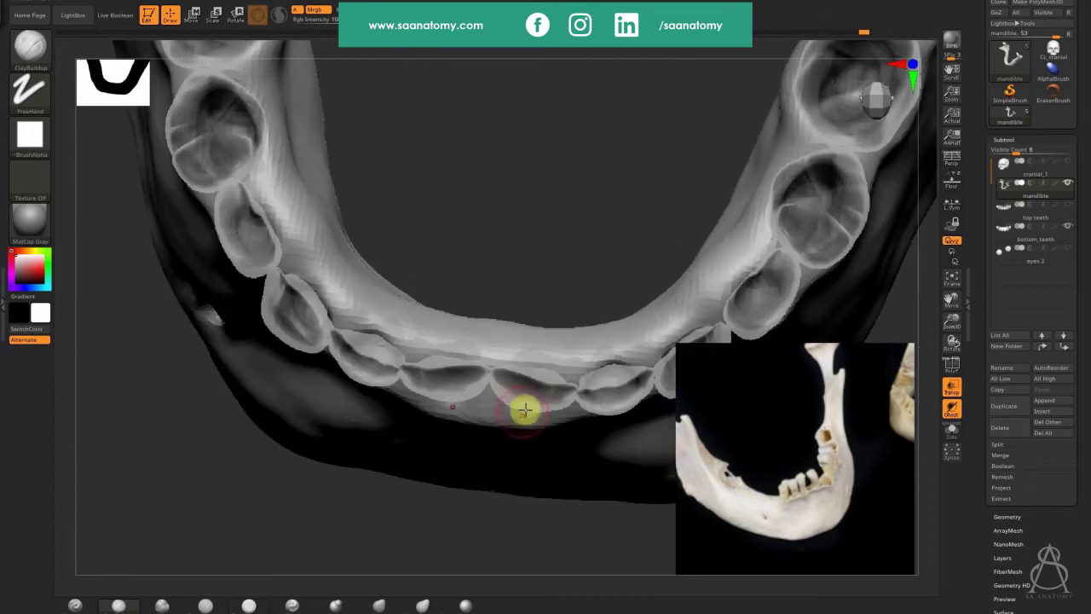
pyautogui.keyDown('alt'); pyautogui.click(534, 388); pyautogui.keyUp('alt')
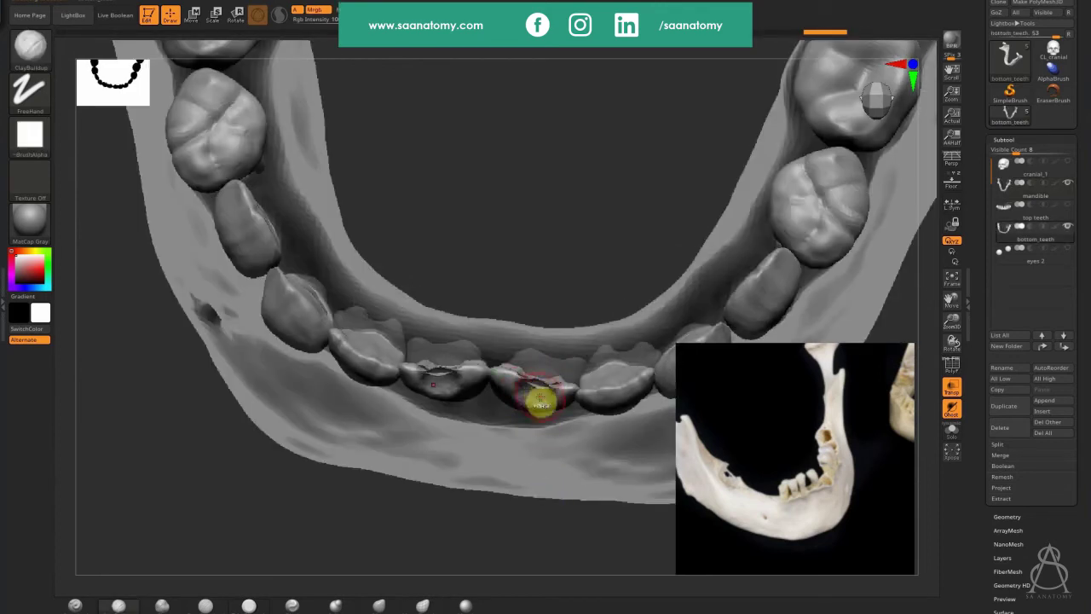
pyautogui.hotkey('ctrl', 'shift', 's')
pyautogui.keyDown('ctrl'); pyautogui.moveTo(546, 459); pyautogui.dragTo(559, 495); pyautogui.keyUp('ctrl')
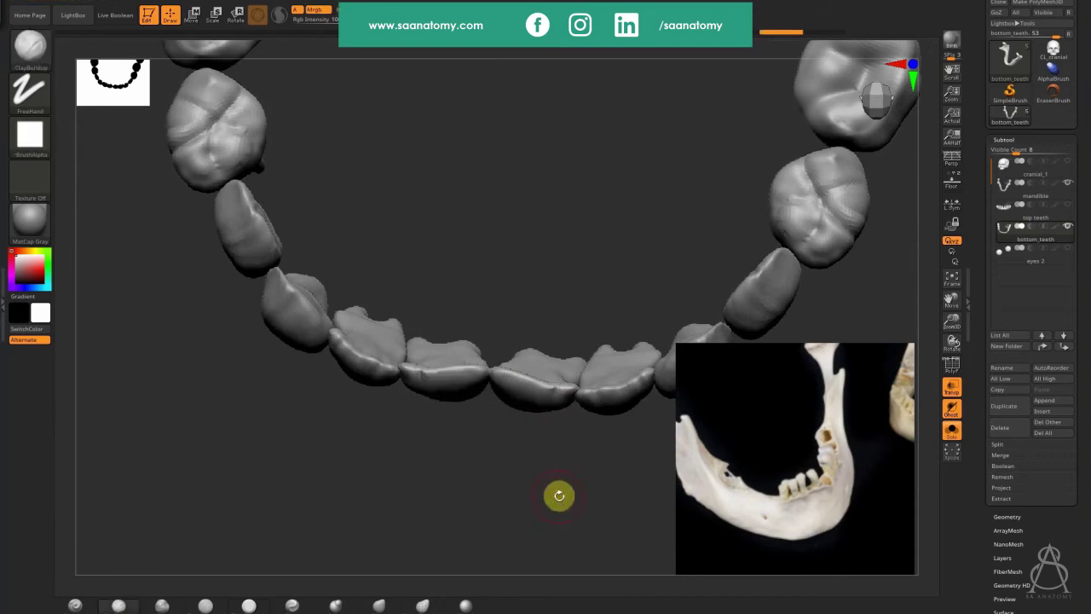
# Step: Carve the two central incisor sockets into the mandible with ClayBuildup, comparing their positions with the lower teeth
pyautogui.click(1054, 189)
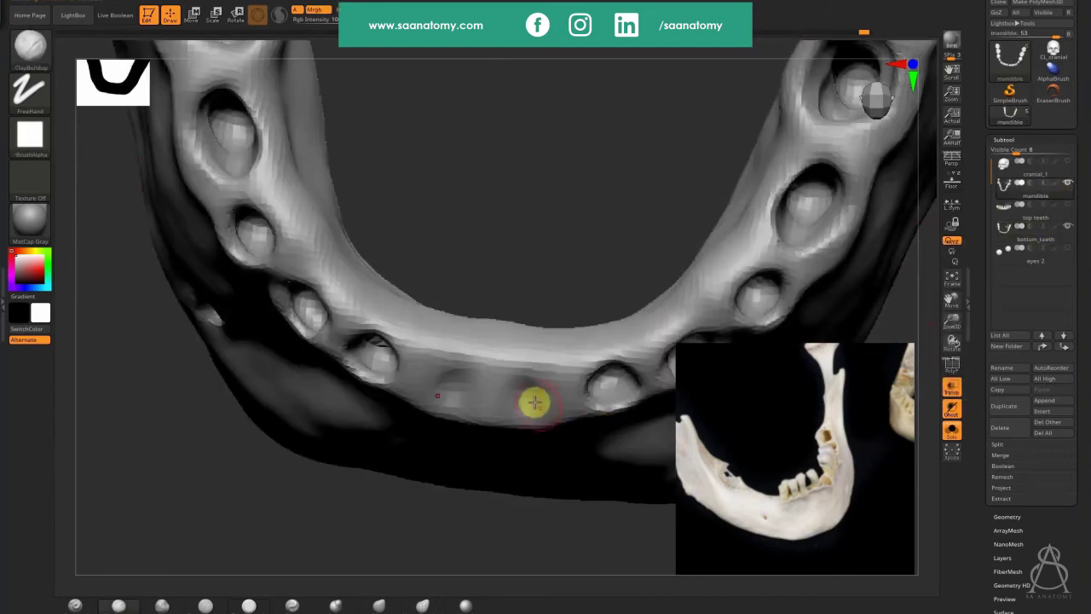
pyautogui.hotkey('ctrl', 'shift', 's')
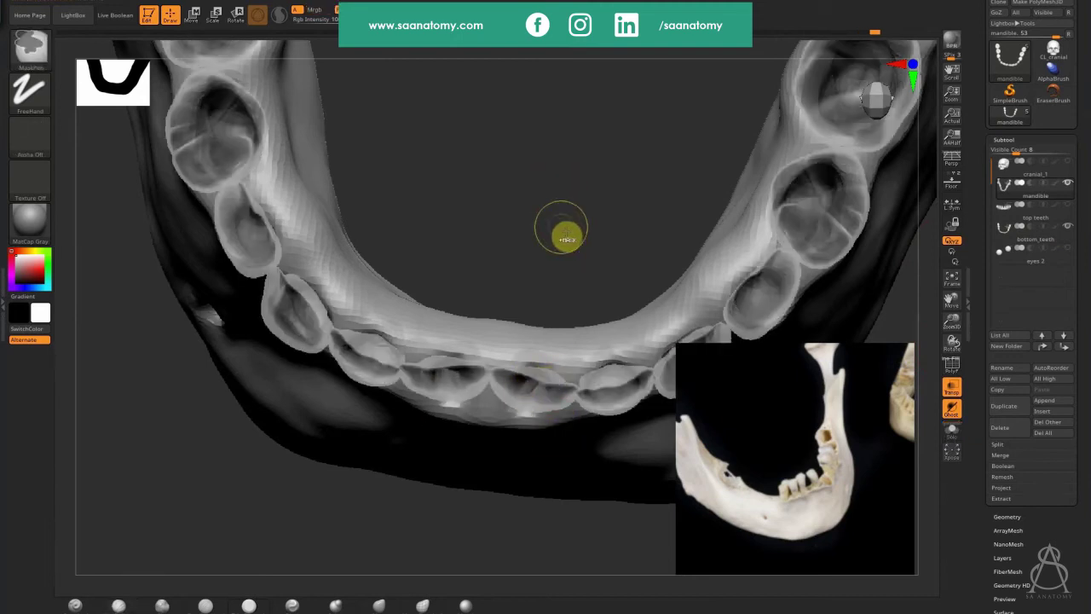
pyautogui.hotkey('ctrl', 'shift', 's')
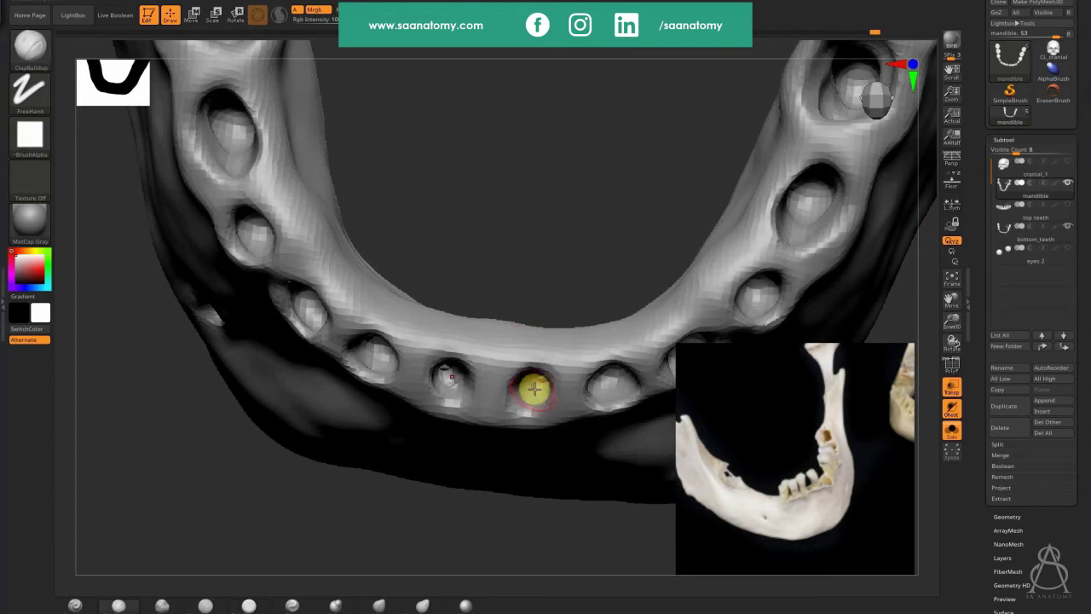
pyautogui.hotkey('ctrl', 'shift', 's')
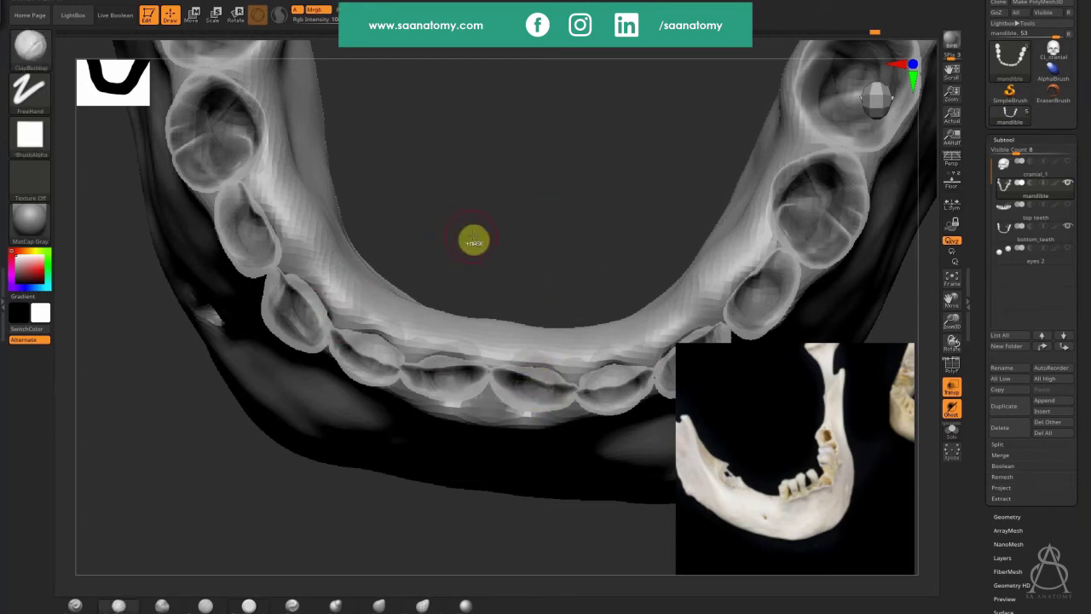
pyautogui.hotkey('ctrl', 'shift', 's')
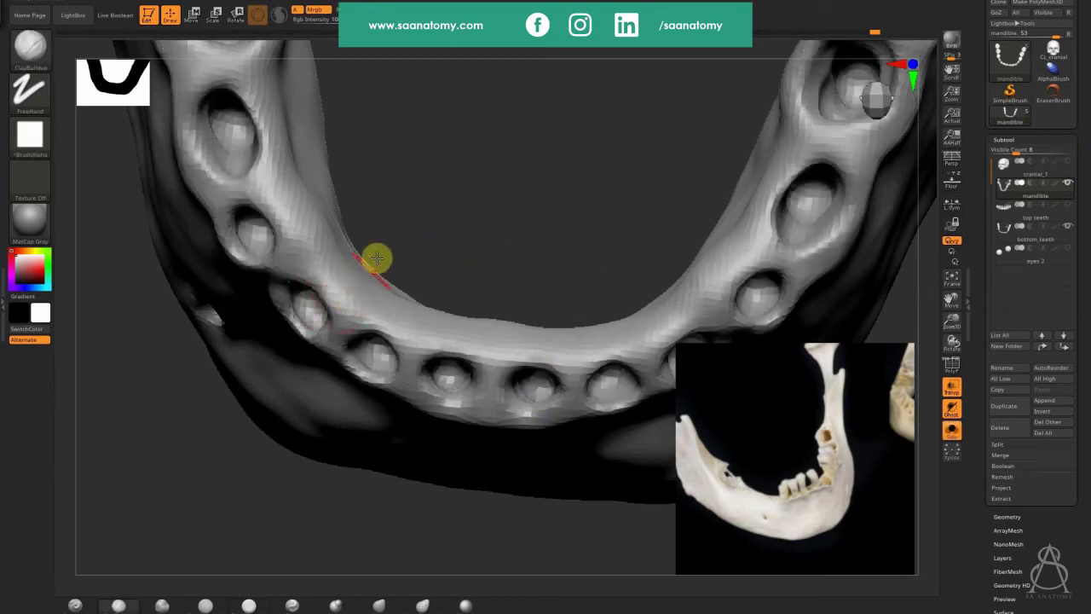
# Step: Reshape the canine and premolar socket rims of the isolated mandible with the Move Topological brush
pyautogui.click(397, 605)
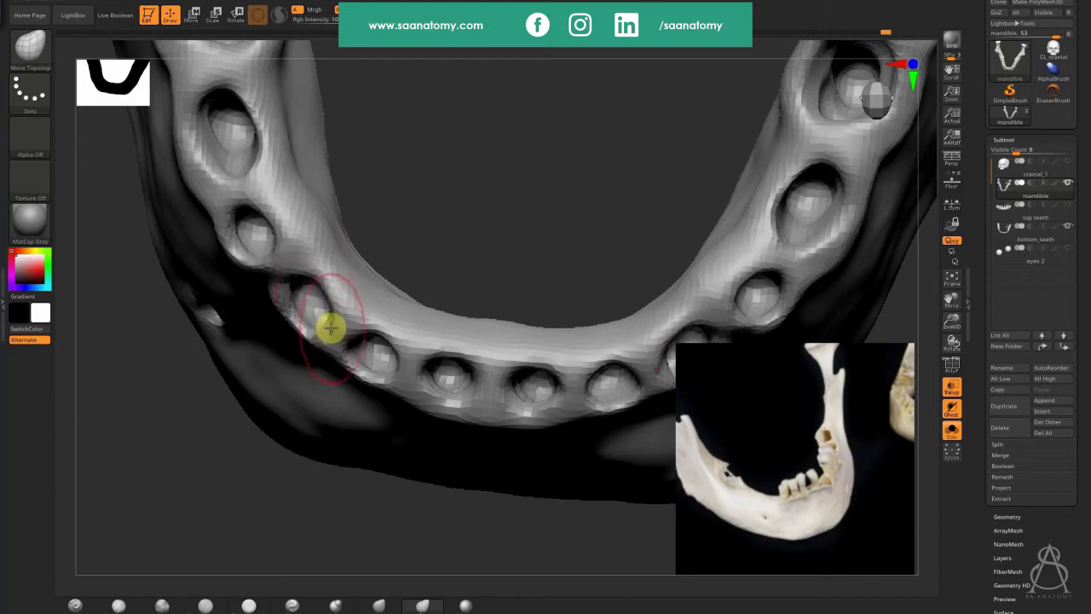
pyautogui.moveTo(331, 327); pyautogui.dragTo(365, 327)
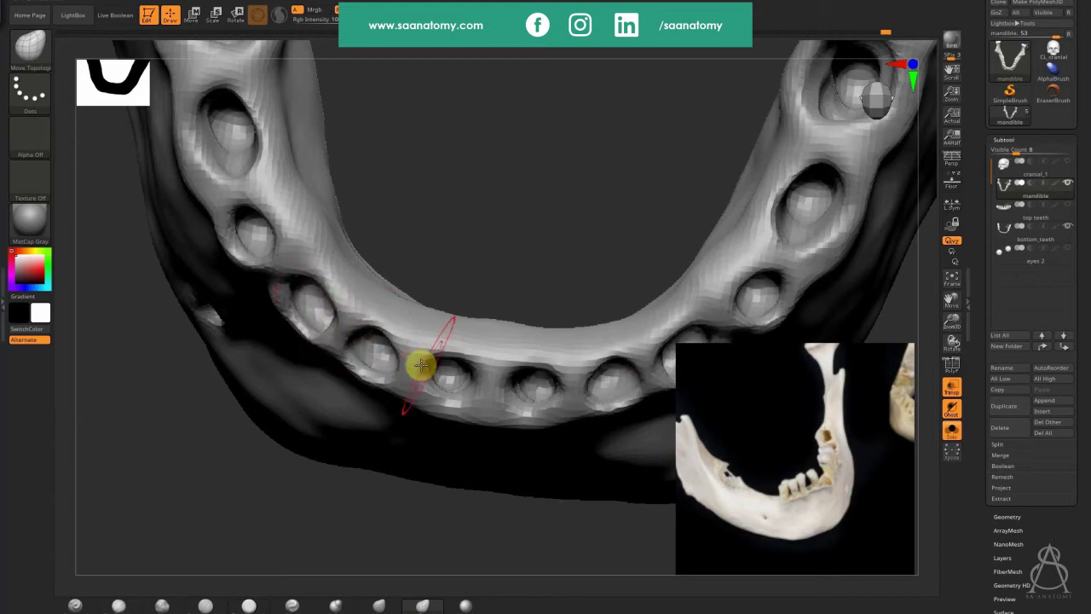
pyautogui.moveTo(205, 161)
pyautogui.mouseDown()
pyautogui.moveTo(200, 153)
pyautogui.moveTo(251, 158)
pyautogui.moveTo(238, 163)
pyautogui.mouseUp()
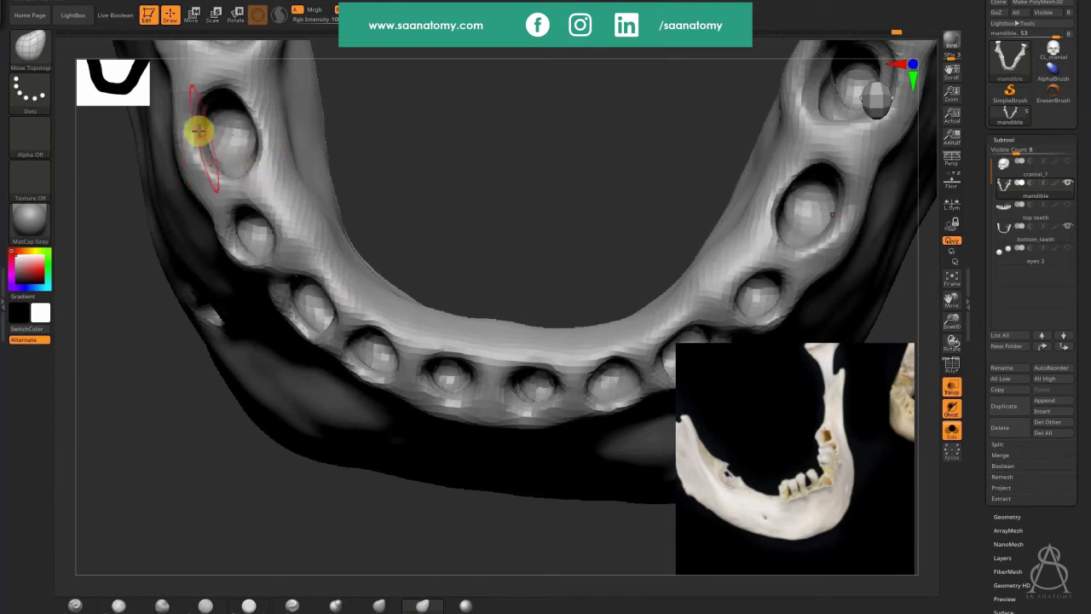
# Step: Show the lower teeth without transparency and fit the inner bone margin behind the canines and incisors with Move Topological
pyautogui.hotkey('ctrl', 's')
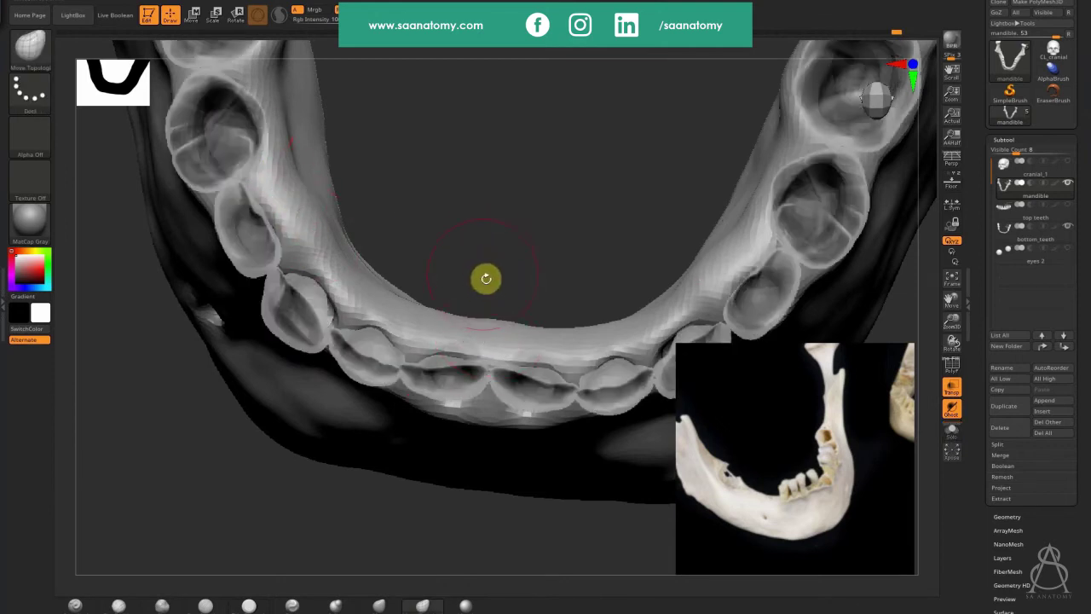
pyautogui.click(951, 385)
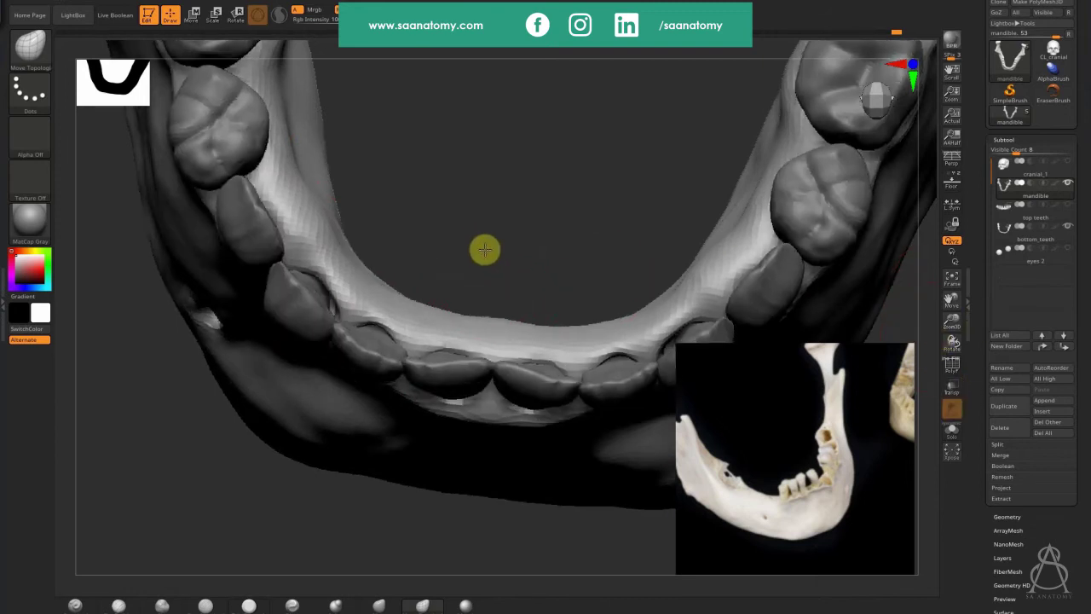
pyautogui.moveTo(484, 250); pyautogui.dragTo(402, 263)
pyautogui.moveTo(276, 246); pyautogui.dragTo(290, 243)
pyautogui.keyDown('alt'); pyautogui.moveTo(540, 160); pyautogui.dragTo(297, 304); pyautogui.keyUp('alt')
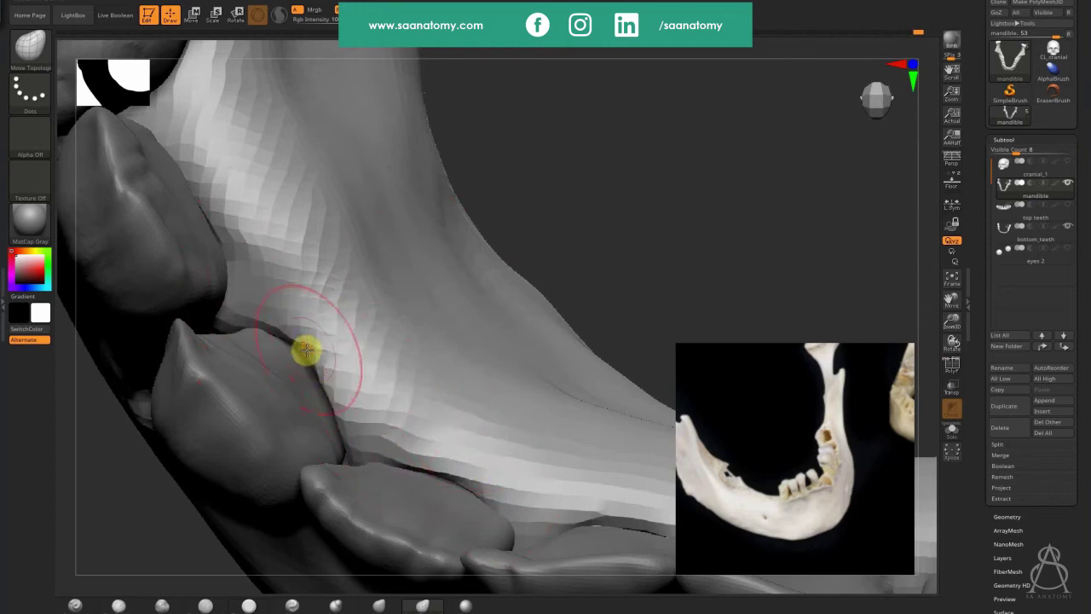
pyautogui.moveTo(616, 234); pyautogui.dragTo(540, 250)
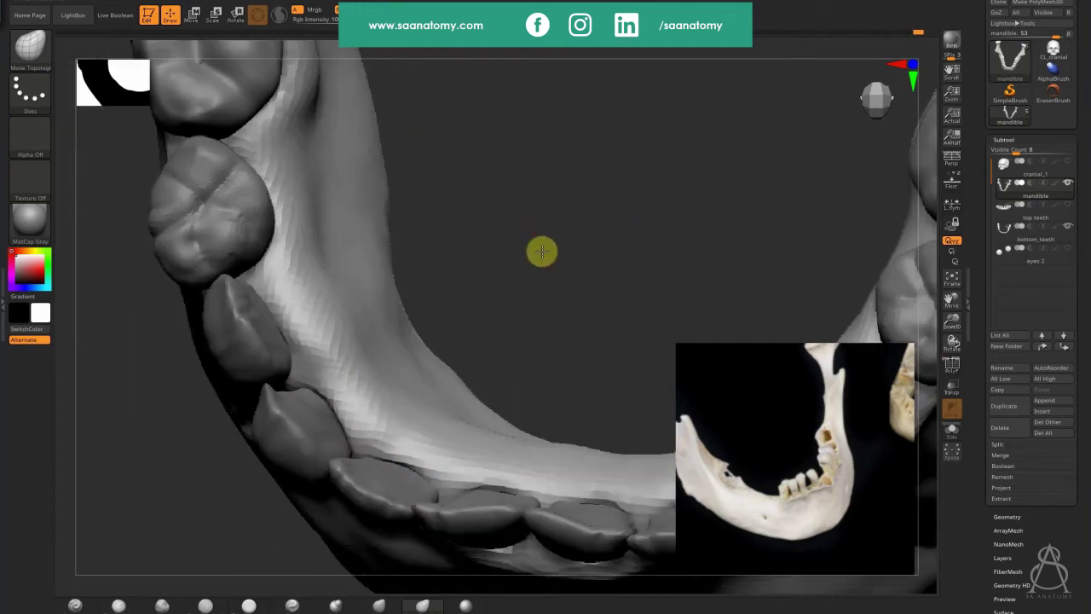
pyautogui.moveTo(502, 338); pyautogui.dragTo(421, 264)
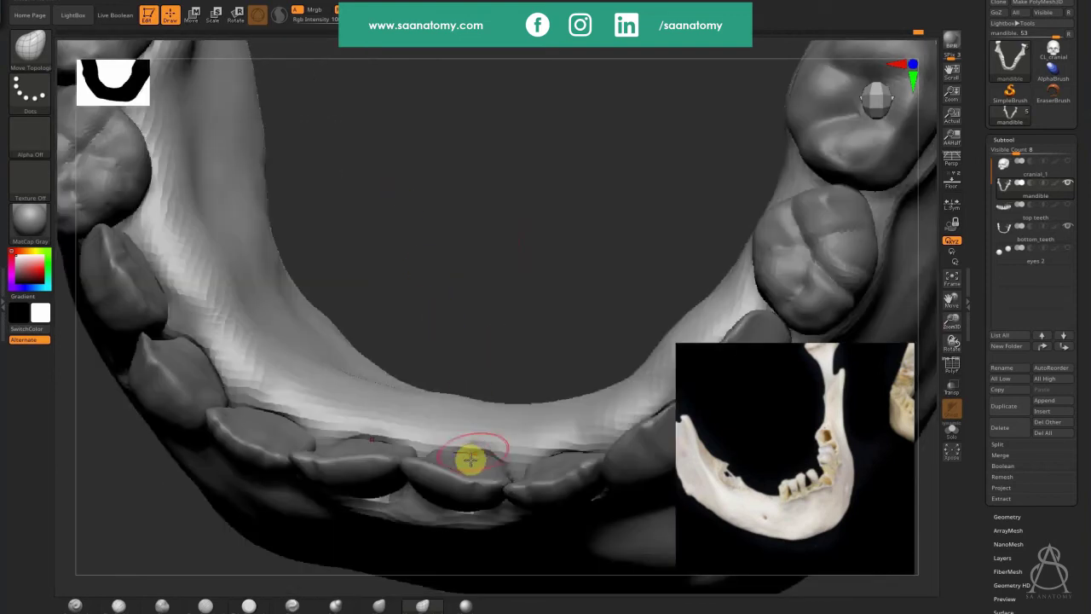
# Step: Shape the scalloped outer bone margin below the incisors, canines and premolars with the Move Topological brush
pyautogui.moveTo(504, 225); pyautogui.dragTo(469, 370)
pyautogui.moveTo(482, 487); pyautogui.dragTo(428, 343)
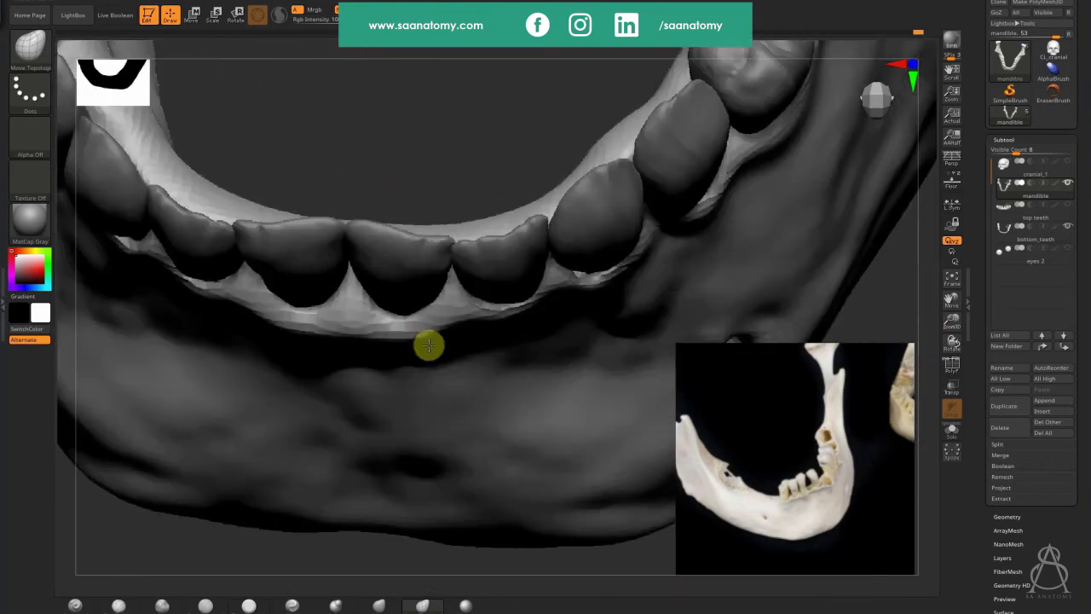
pyautogui.moveTo(370, 290)
pyautogui.mouseDown()
pyautogui.moveTo(363, 249)
pyautogui.moveTo(358, 346)
pyautogui.mouseUp()
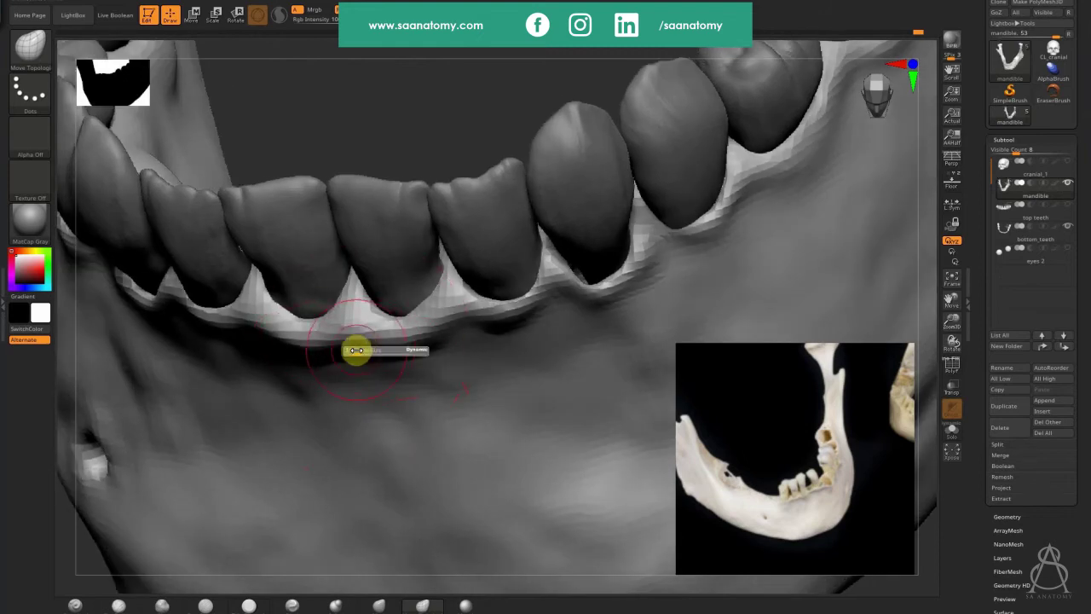
pyautogui.moveTo(356, 373); pyautogui.dragTo(349, 336)
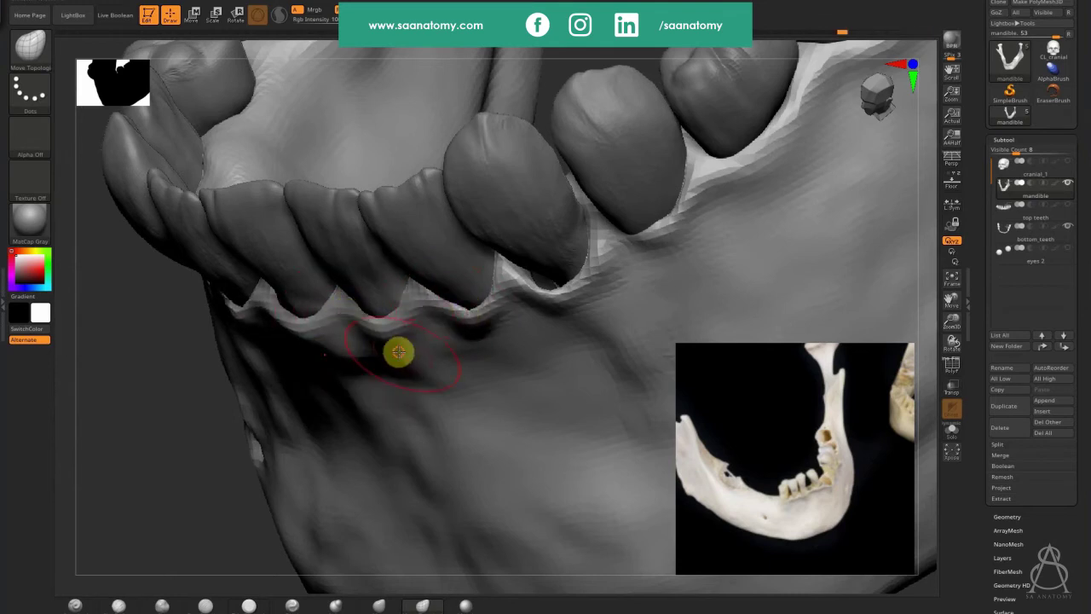
pyautogui.moveTo(381, 286); pyautogui.dragTo(397, 350, button='right')
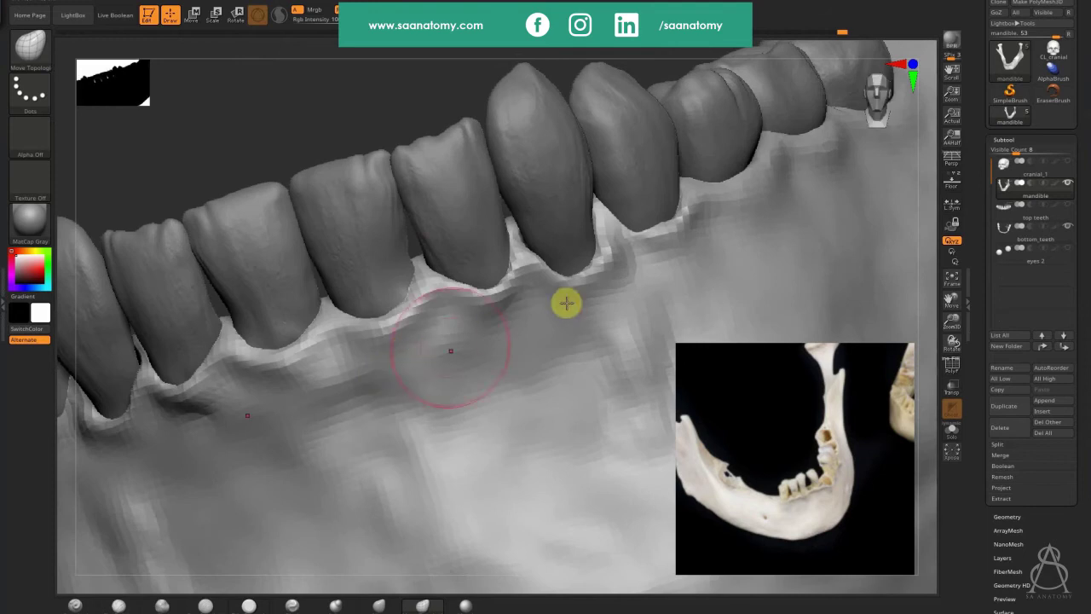
pyautogui.moveTo(549, 362); pyautogui.dragTo(586, 337, button='right')
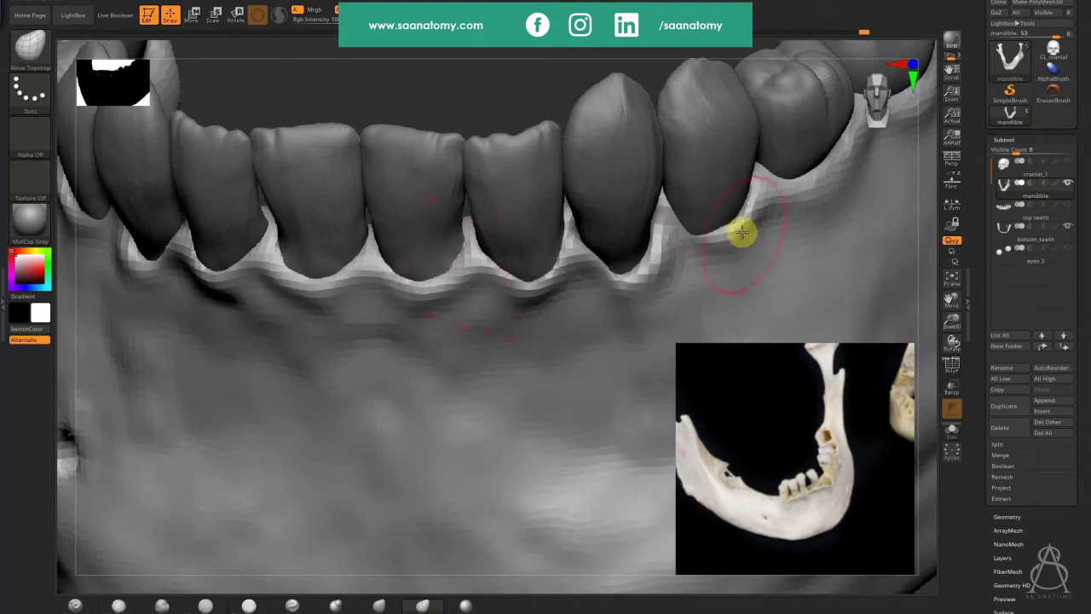
# Step: Save the project over the existing Skeleton file
pyautogui.moveTo(692, 247)
pyautogui.mouseDown(button='right')
pyautogui.moveTo(677, 249)
pyautogui.moveTo(685, 232)
pyautogui.mouseUp(button='right')
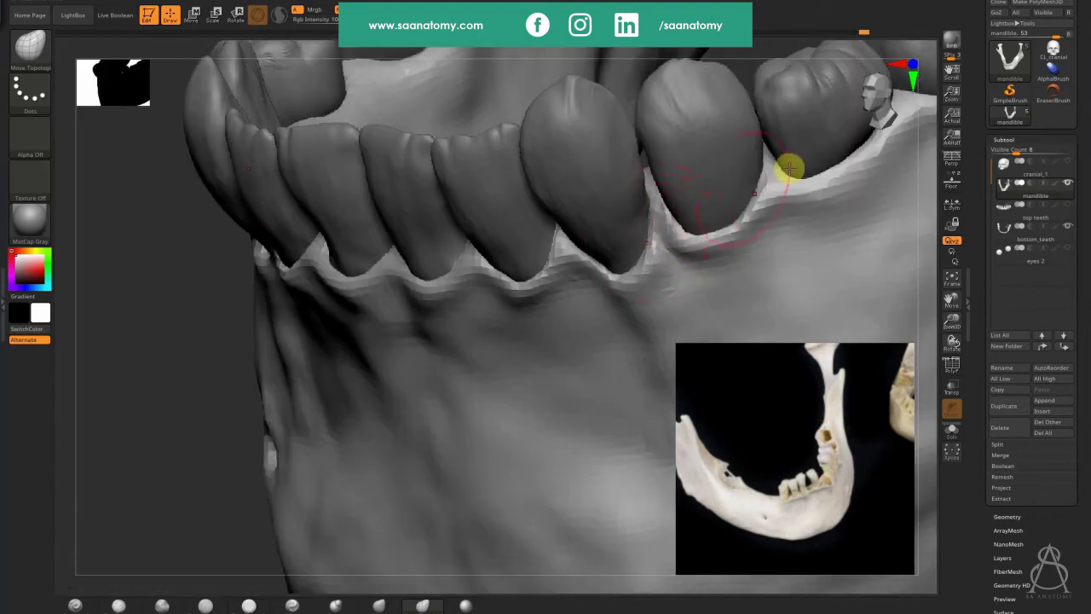
pyautogui.moveTo(721, 208); pyautogui.dragTo(458, 463, button='right')
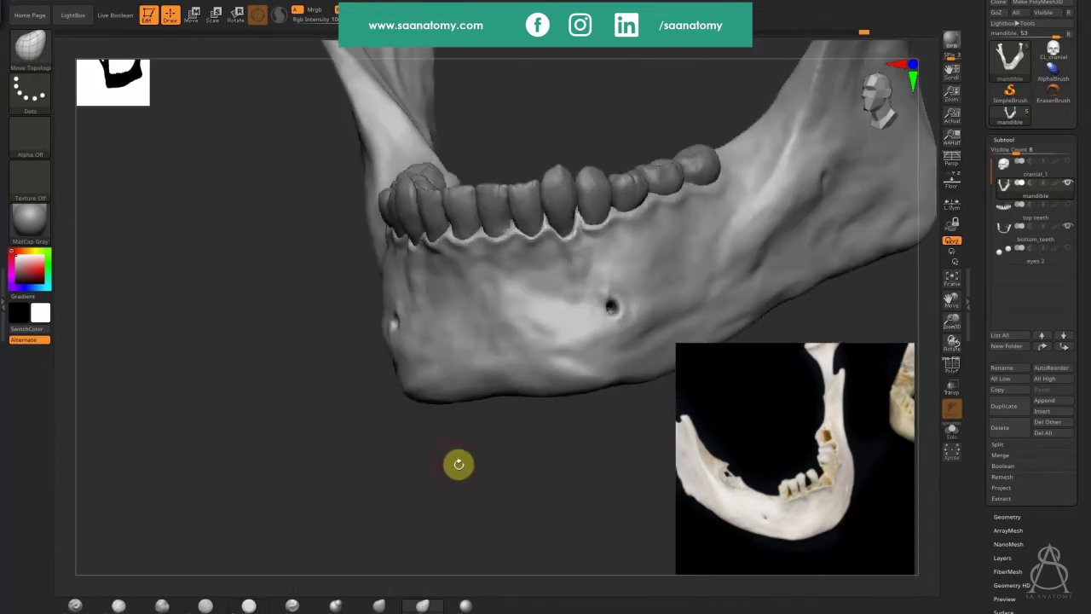
pyautogui.hotkey('ctrl', 's')
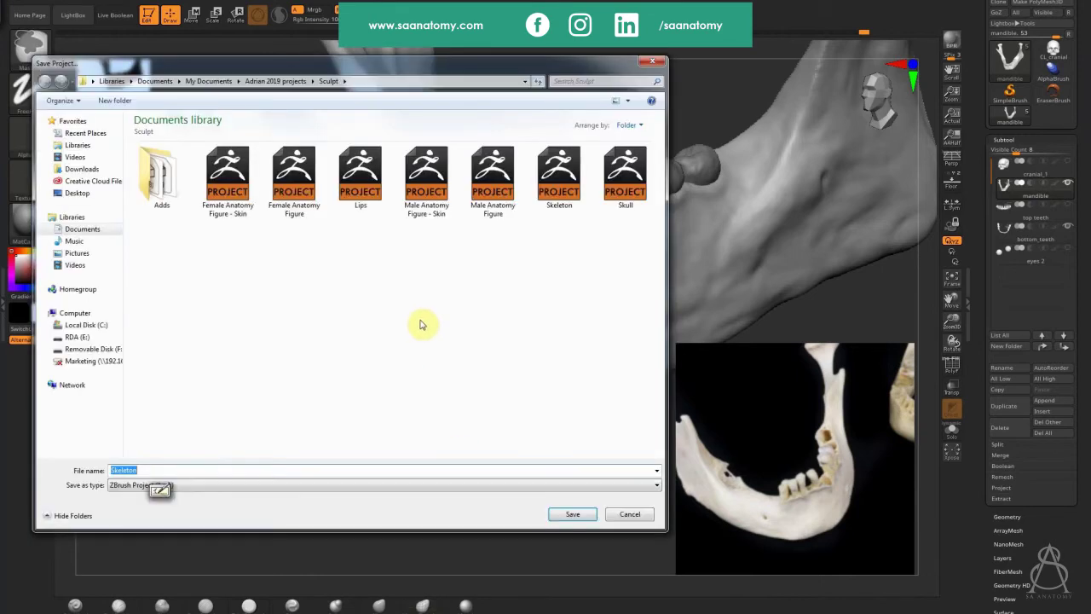
pyautogui.press('Return')
pyautogui.press('y')
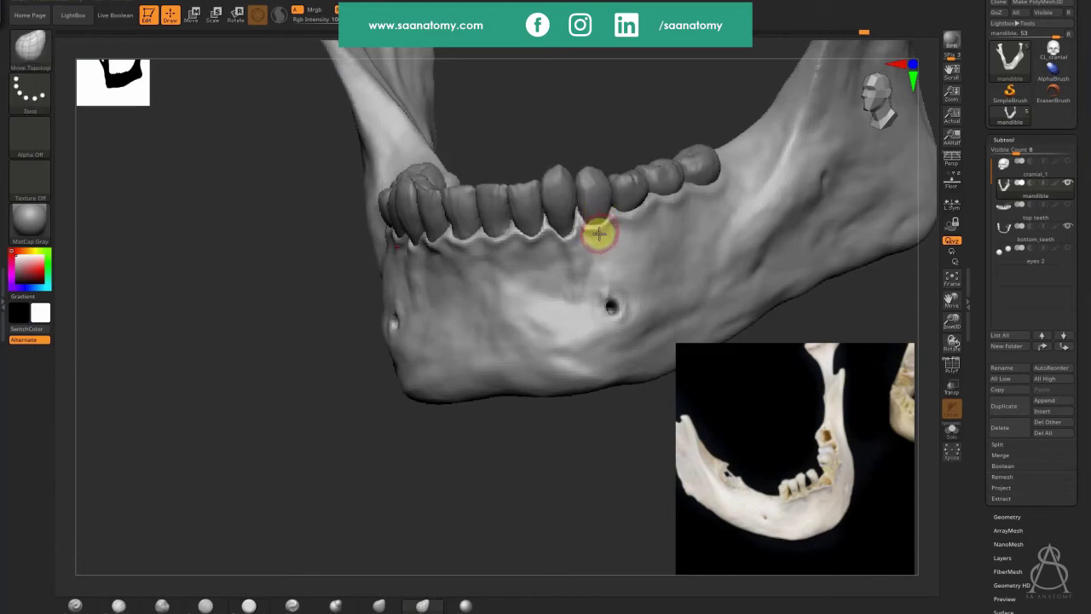
# Step: Select the lower teeth and refine the outer surface of the canine with ClayBuildup at a reduced brush size
pyautogui.keyDown('alt'); pyautogui.click(568, 196); pyautogui.keyUp('alt')
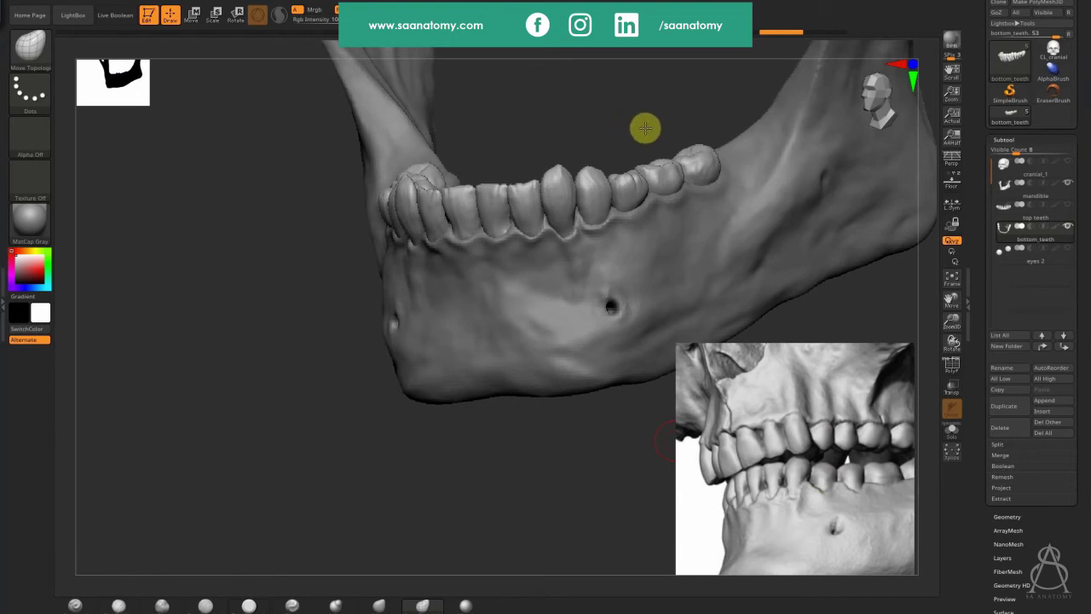
pyautogui.moveTo(646, 128); pyautogui.dragTo(636, 102)
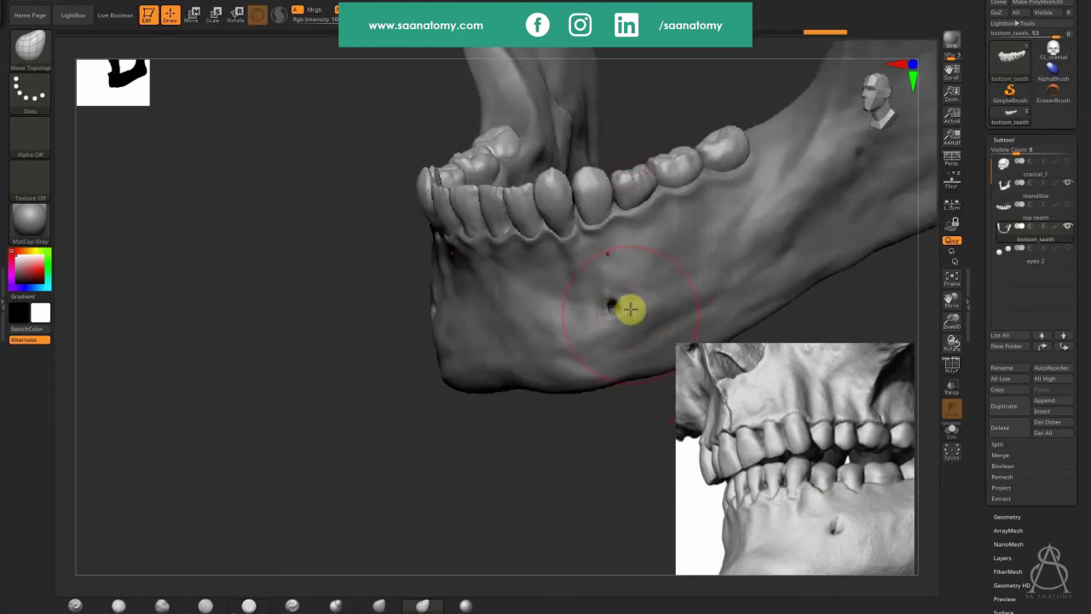
pyautogui.keyDown('alt'); pyautogui.moveTo(779, 100); pyautogui.dragTo(827, 111); pyautogui.keyUp('alt')
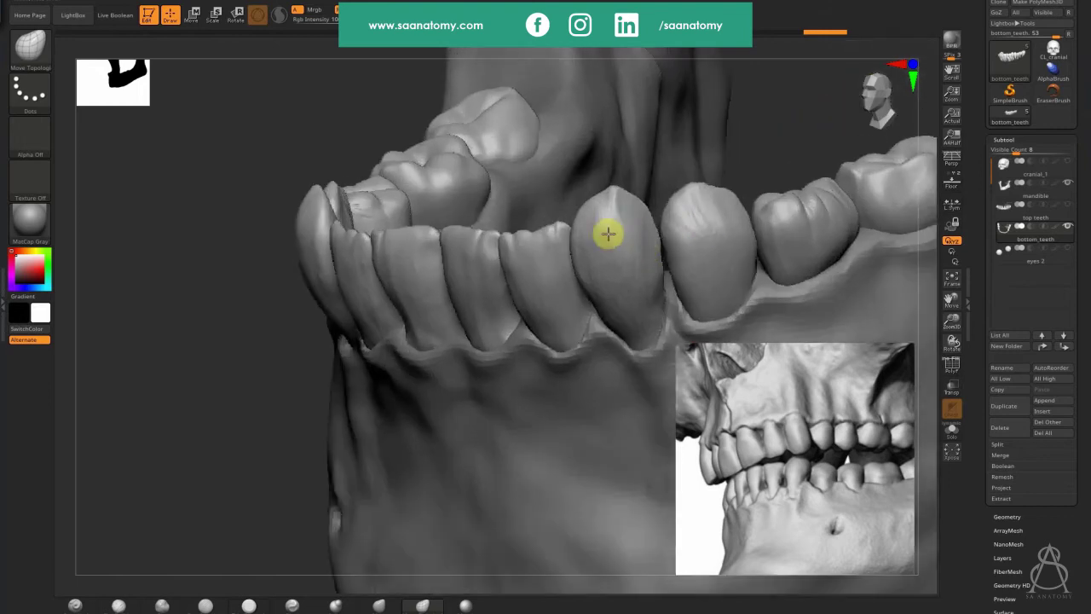
pyautogui.click(119, 605)
pyautogui.press('s')
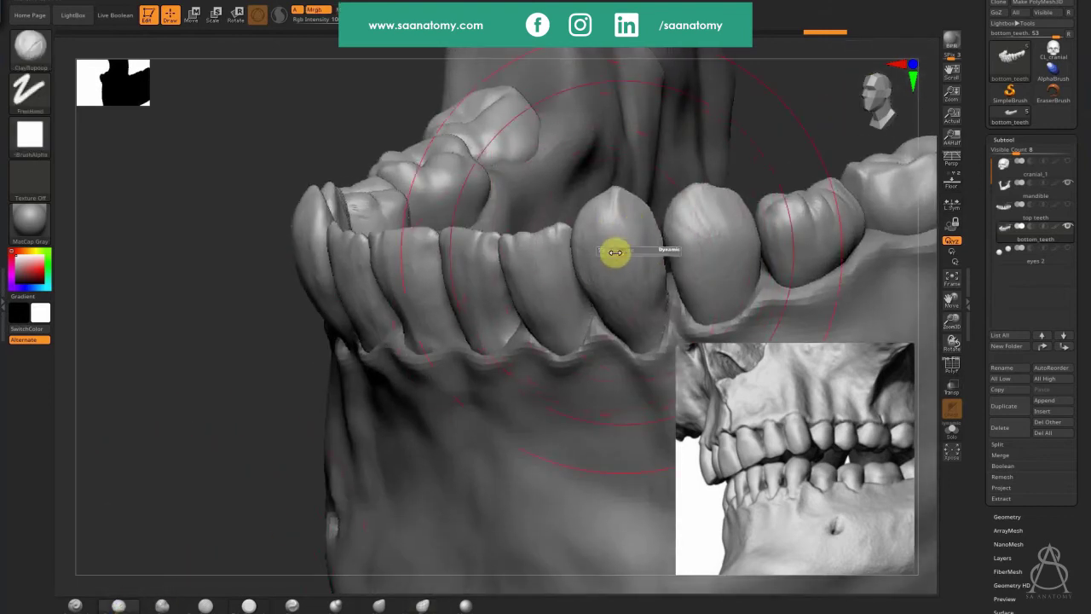
pyautogui.moveTo(609, 223); pyautogui.dragTo(626, 216)
pyautogui.moveTo(723, 164)
pyautogui.keyDown('alt'); pyautogui.mouseDown()
pyautogui.moveTo(684, 161)
pyautogui.moveTo(649, 209)
pyautogui.moveTo(643, 368)
pyautogui.mouseUp(); pyautogui.keyUp('alt')
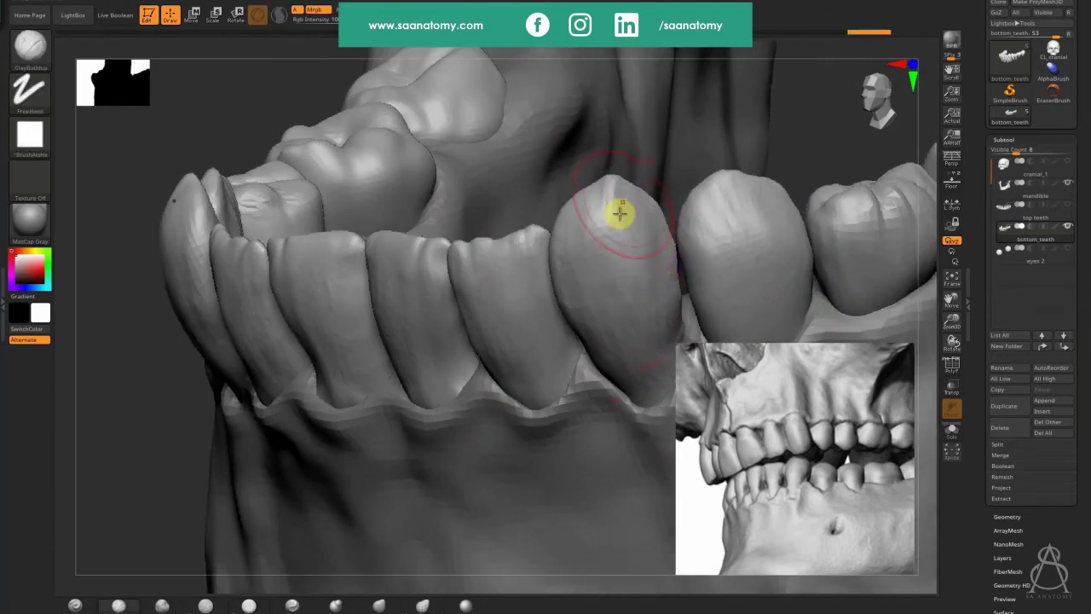
pyautogui.moveTo(619, 212); pyautogui.dragTo(613, 240)
pyautogui.moveTo(613, 239); pyautogui.dragTo(641, 223, button='right')
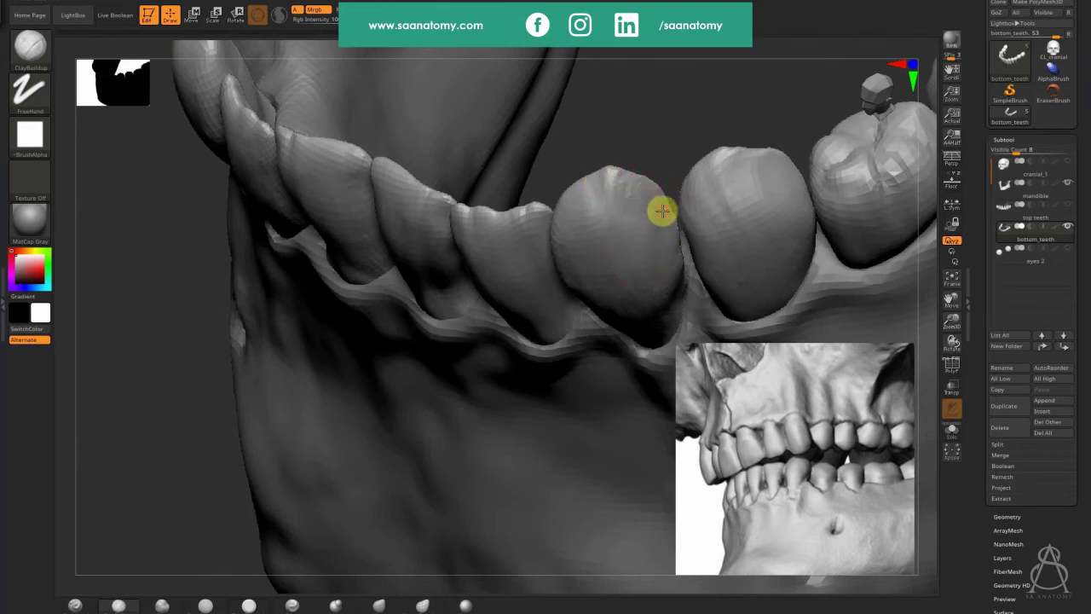
pyautogui.moveTo(671, 266); pyautogui.dragTo(675, 297)
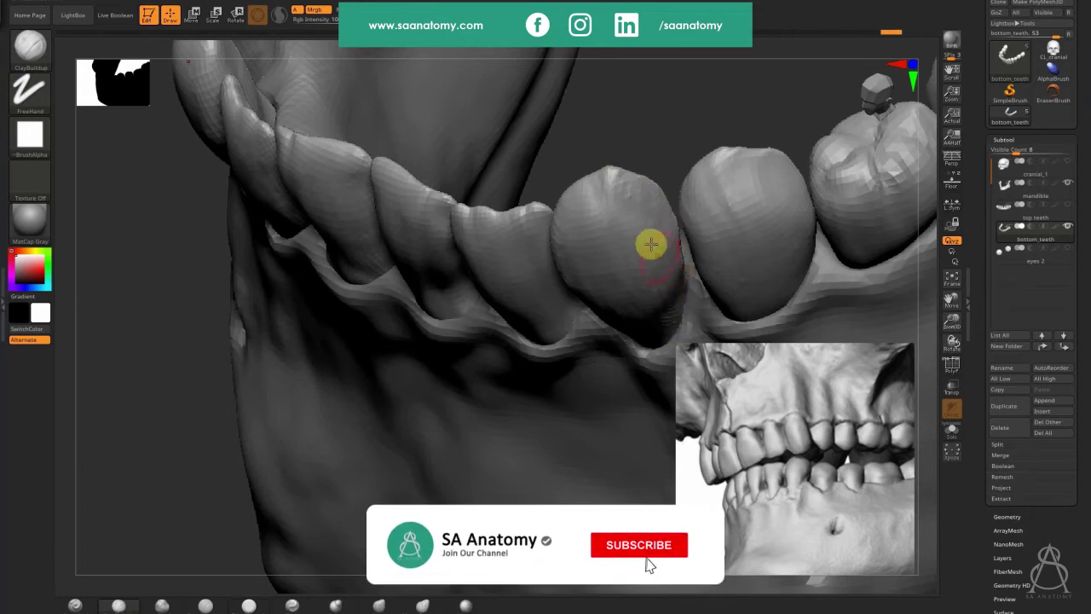
pyautogui.moveTo(649, 319); pyautogui.dragTo(659, 337, button='right')
# Step: Sculpt the inner surface of the lower canine with the ClayBuildup brush
pyautogui.moveTo(611, 195)
pyautogui.mouseDown(button='right')
pyautogui.moveTo(614, 241)
pyautogui.moveTo(572, 175)
pyautogui.mouseUp(button='right')
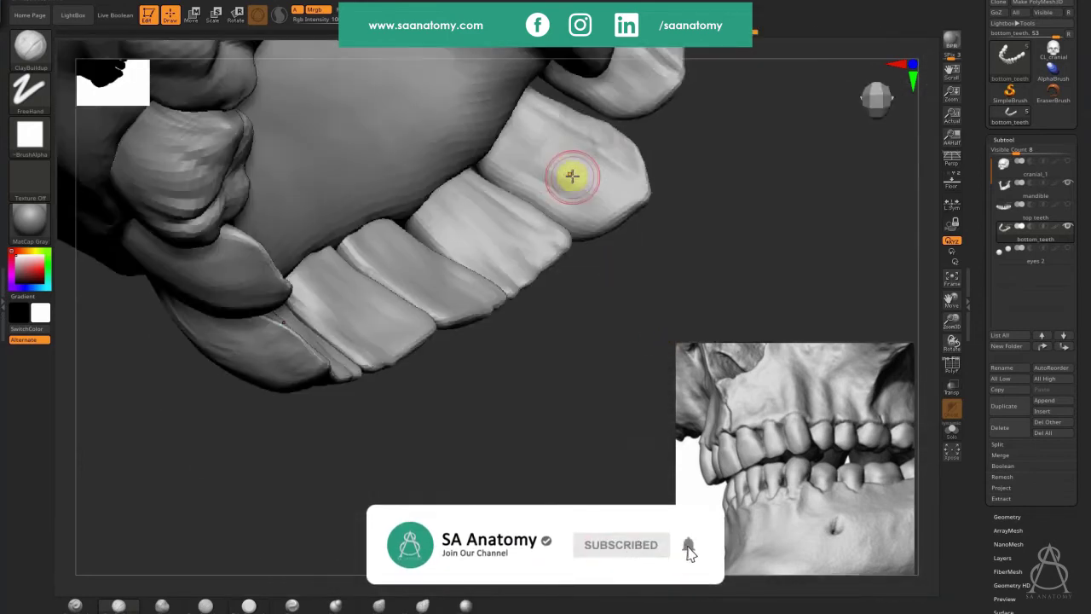
pyautogui.moveTo(572, 176); pyautogui.dragTo(540, 166)
pyautogui.moveTo(596, 365)
pyautogui.mouseDown()
pyautogui.moveTo(573, 384)
pyautogui.moveTo(707, 322)
pyautogui.moveTo(504, 360)
pyautogui.moveTo(480, 378)
pyautogui.moveTo(495, 381)
pyautogui.moveTo(431, 370)
pyautogui.moveTo(414, 178)
pyautogui.moveTo(452, 224)
pyautogui.moveTo(444, 204)
pyautogui.moveTo(417, 201)
pyautogui.moveTo(438, 224)
pyautogui.moveTo(438, 166)
pyautogui.moveTo(424, 236)
pyautogui.moveTo(445, 236)
pyautogui.moveTo(438, 162)
pyautogui.mouseUp()
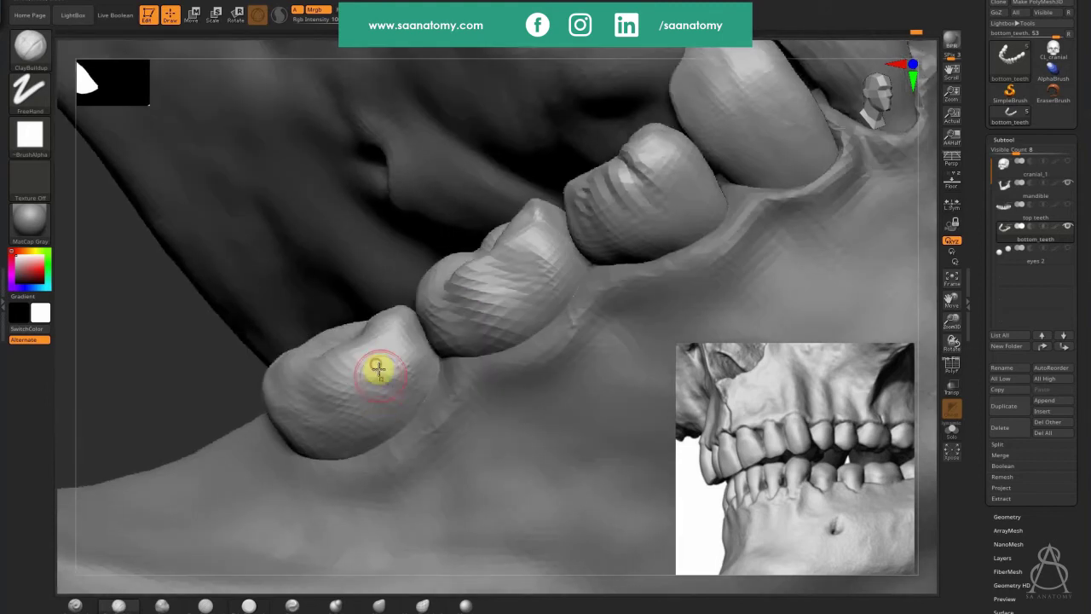
# Step: Build up the outer cusp surface of the rearmost lower molar with ClayBuildup and soften the grooves on the rear premolar
pyautogui.click(375, 350)
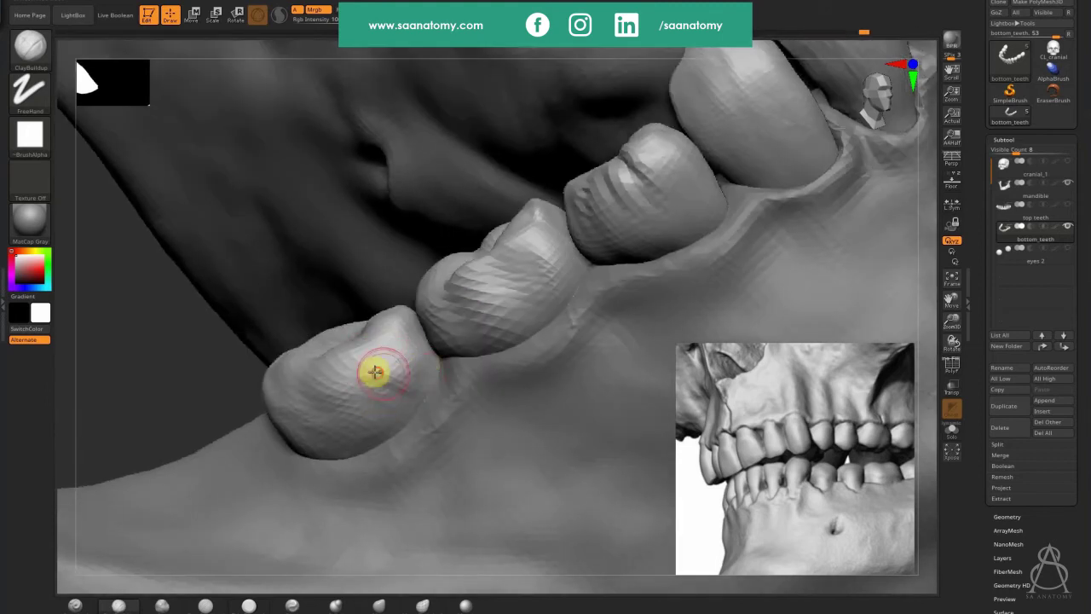
pyautogui.click(398, 356)
pyautogui.click(404, 374)
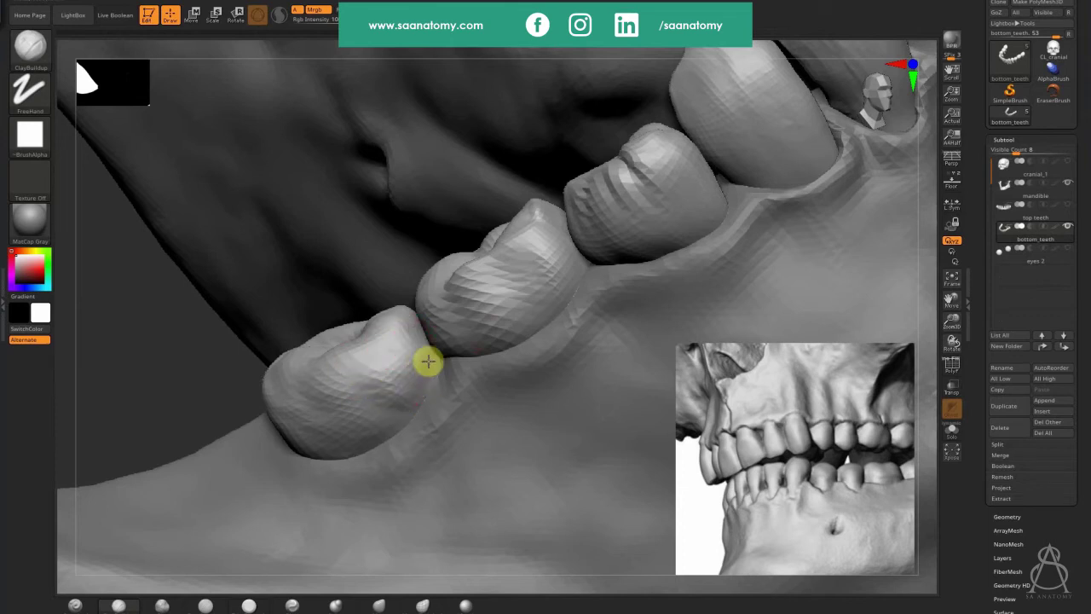
pyautogui.keyDown('shift'); pyautogui.moveTo(631, 165); pyautogui.dragTo(677, 151); pyautogui.keyUp('shift')
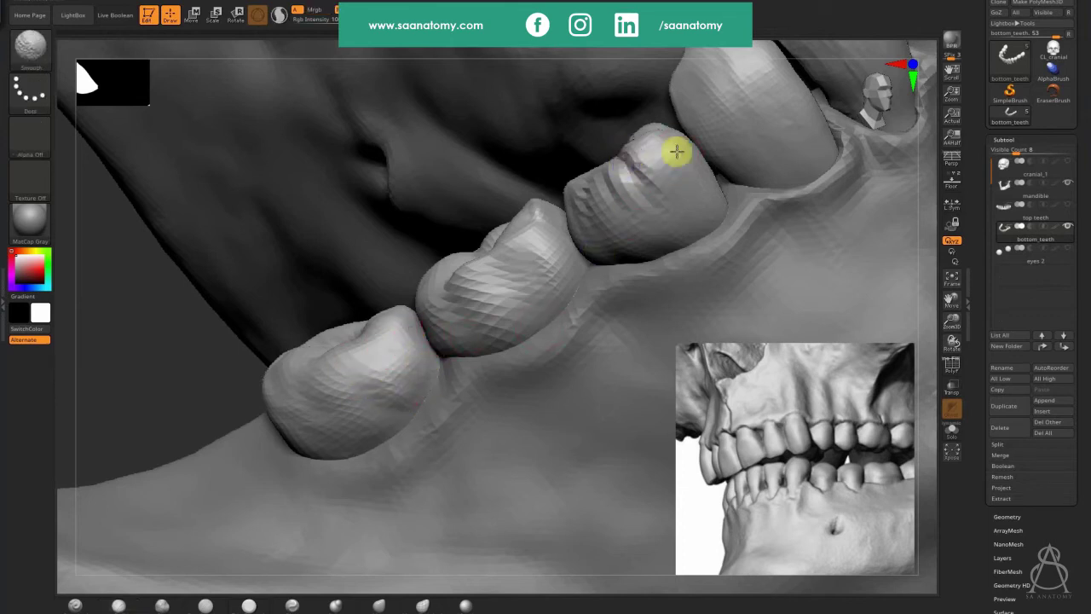
pyautogui.moveTo(661, 190); pyautogui.dragTo(651, 168)
pyautogui.moveTo(404, 308)
pyautogui.keyDown('ctrl'); pyautogui.mouseDown(button='right')
pyautogui.moveTo(379, 318)
pyautogui.moveTo(662, 312)
pyautogui.mouseUp(button='right'); pyautogui.keyUp('ctrl')
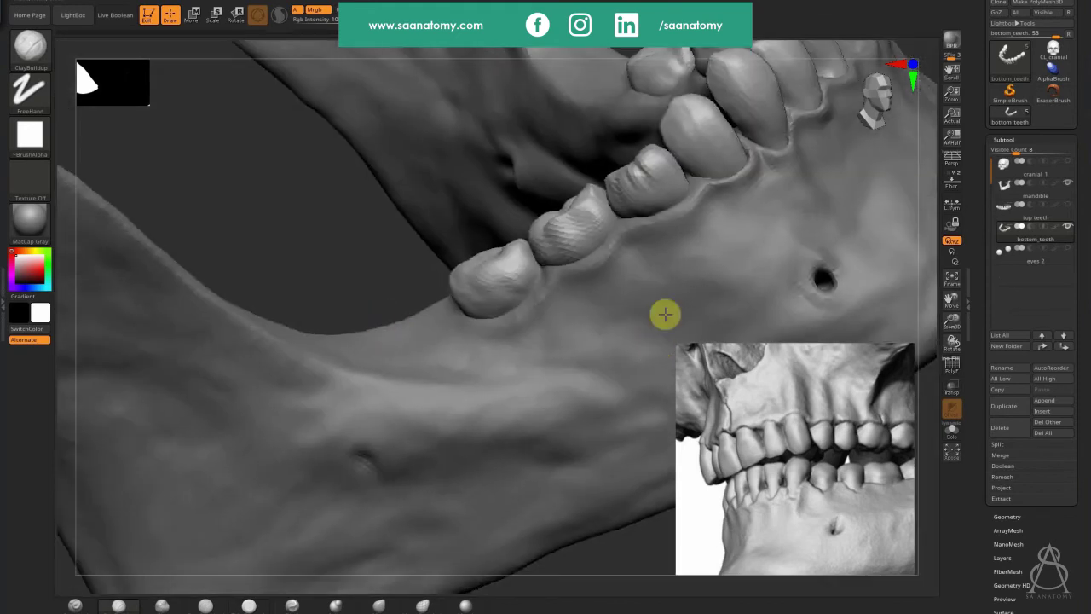
pyautogui.click(738, 206)
# Step: Bring up the frontal skull reference, select the mandible, and sculpt and smooth the front of the chin with ClayBuildup
pyautogui.moveTo(482, 351); pyautogui.dragTo(558, 390, button='right')
pyautogui.moveTo(833, 465); pyautogui.dragTo(949, 459, button='middle')
pyautogui.moveTo(793, 424); pyautogui.dragTo(916, 455, button='middle')
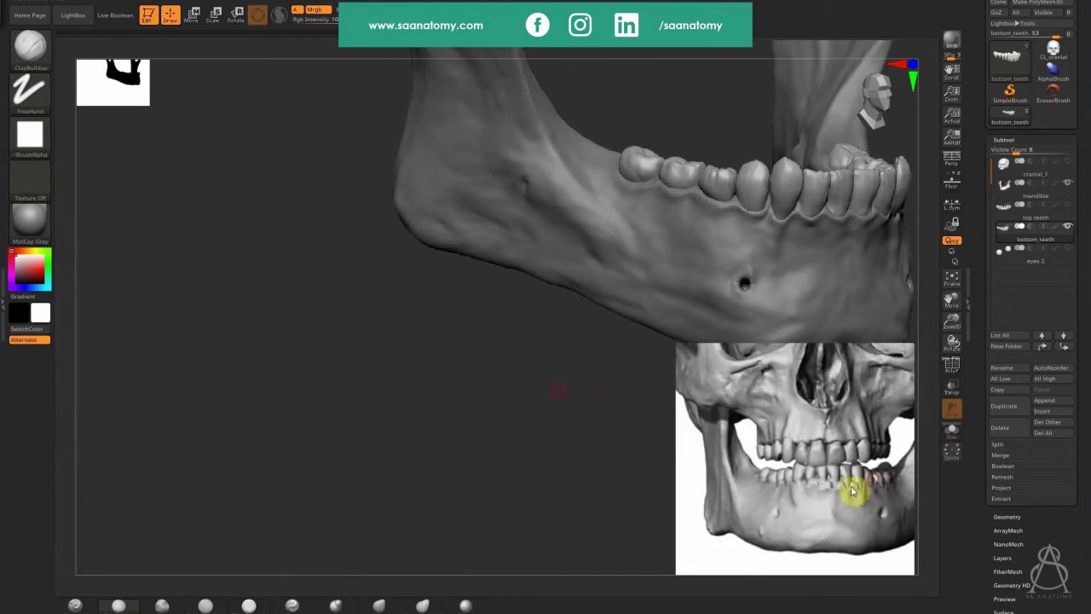
pyautogui.moveTo(441, 402)
pyautogui.keyDown('shift'); pyautogui.mouseDown(button='right')
pyautogui.moveTo(488, 442)
pyautogui.moveTo(390, 441)
pyautogui.moveTo(412, 448)
pyautogui.moveTo(392, 458)
pyautogui.moveTo(401, 478)
pyautogui.moveTo(451, 363)
pyautogui.mouseUp(button='right'); pyautogui.keyUp('shift')
pyautogui.keyDown('alt'); pyautogui.click(510, 358); pyautogui.keyUp('alt')
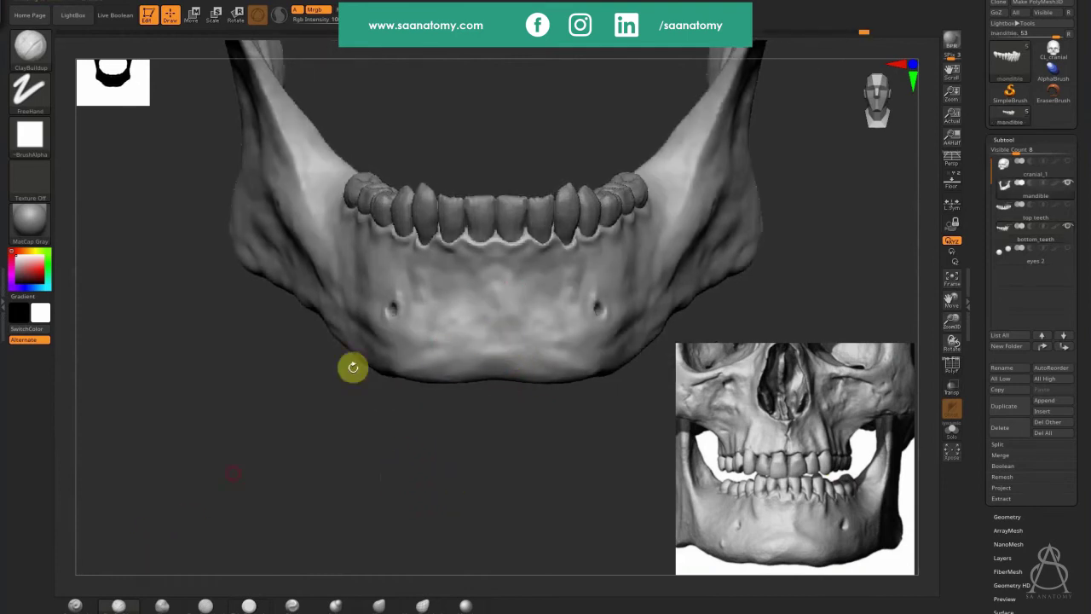
pyautogui.press('s')
pyautogui.moveTo(542, 318); pyautogui.dragTo(536, 311)
pyautogui.press('shift')
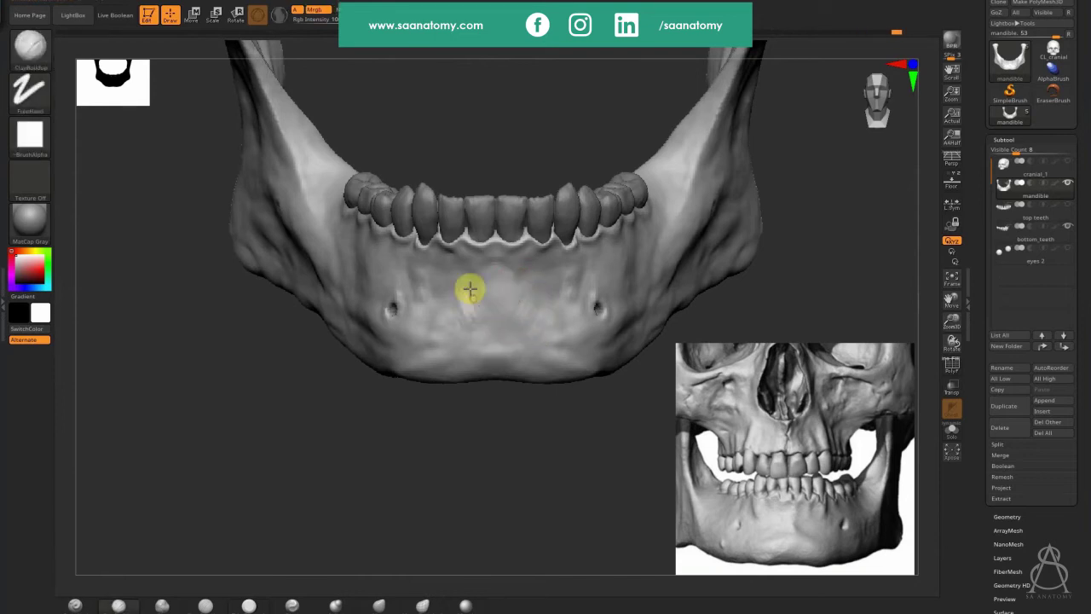
pyautogui.press('shift')
pyautogui.keyDown('shift'); pyautogui.moveTo(516, 334); pyautogui.dragTo(525, 352); pyautogui.keyUp('shift')
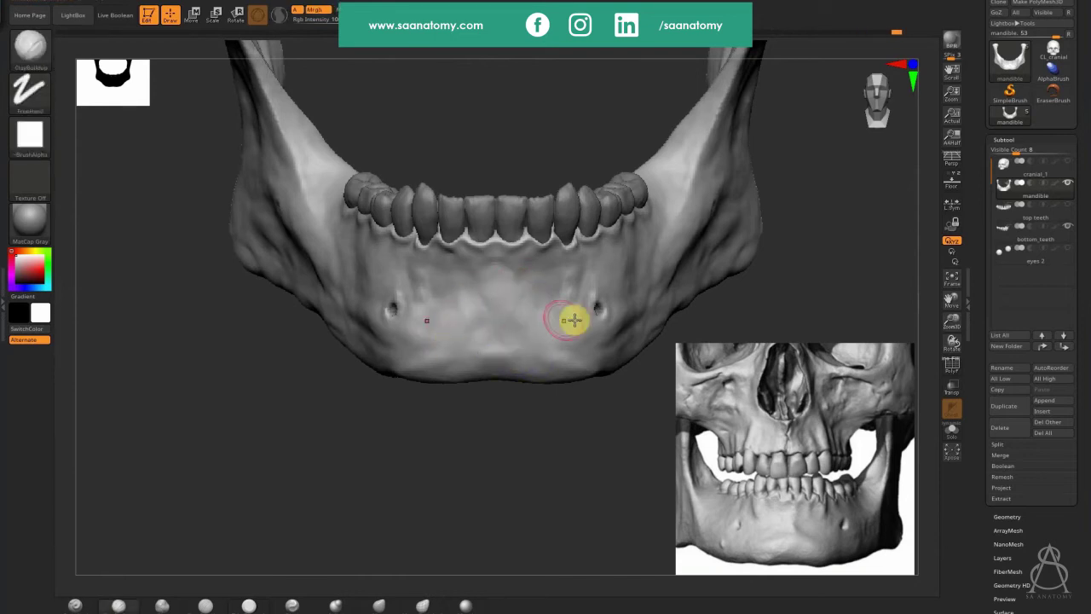
pyautogui.press('shift')
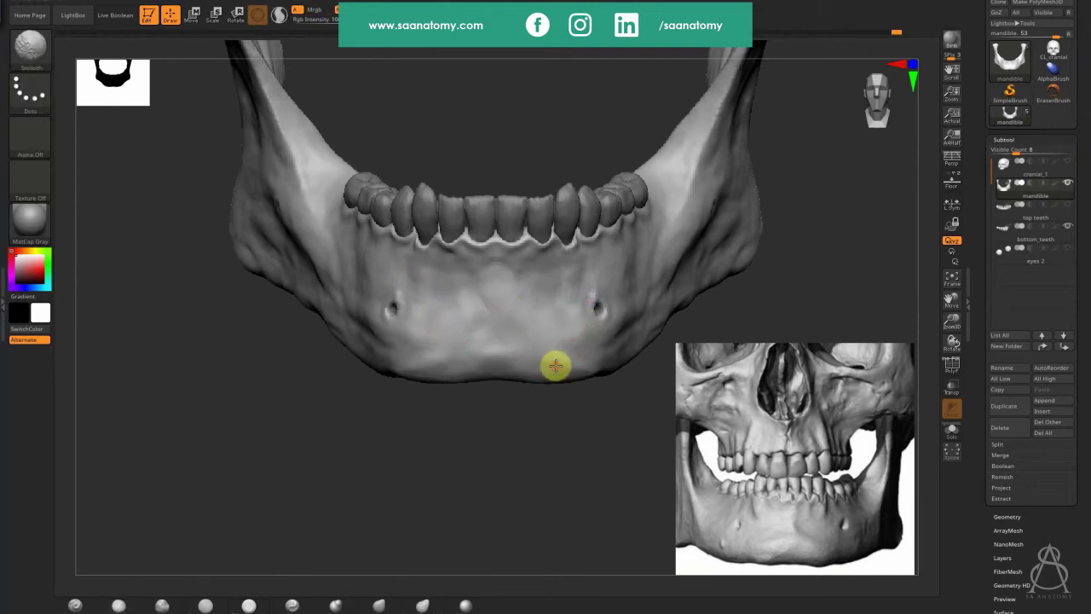
# Step: Fit the inner bone margin of the mandible around the molars, premolars and canines with the Move Topological brush
pyautogui.moveTo(572, 463)
pyautogui.mouseDown()
pyautogui.moveTo(577, 497)
pyautogui.moveTo(511, 375)
pyautogui.mouseUp()
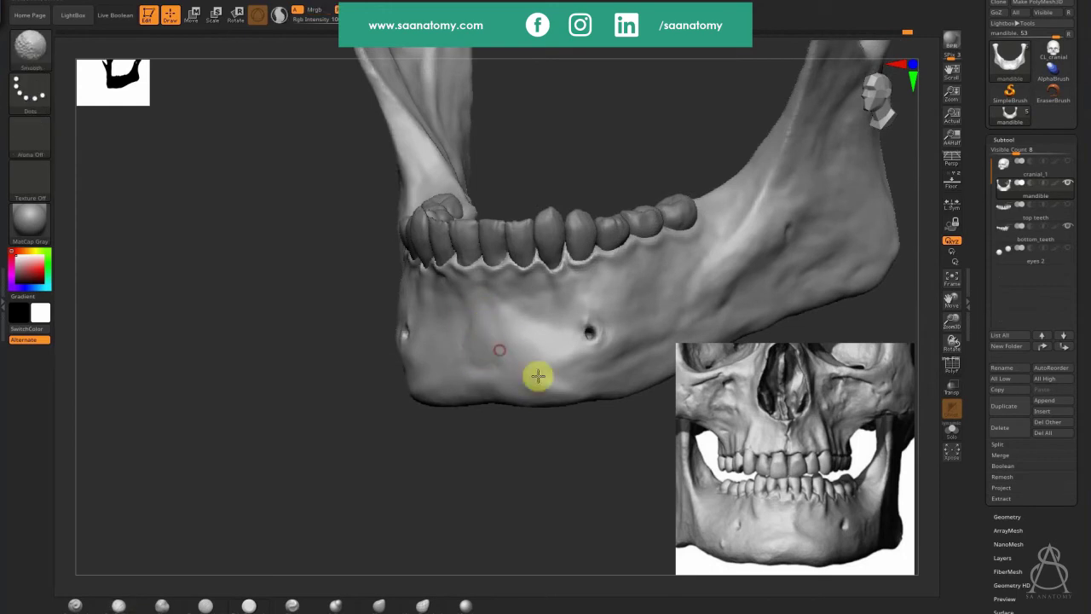
pyautogui.moveTo(550, 460); pyautogui.dragTo(679, 165)
pyautogui.moveTo(678, 165); pyautogui.dragTo(651, 179, button='right')
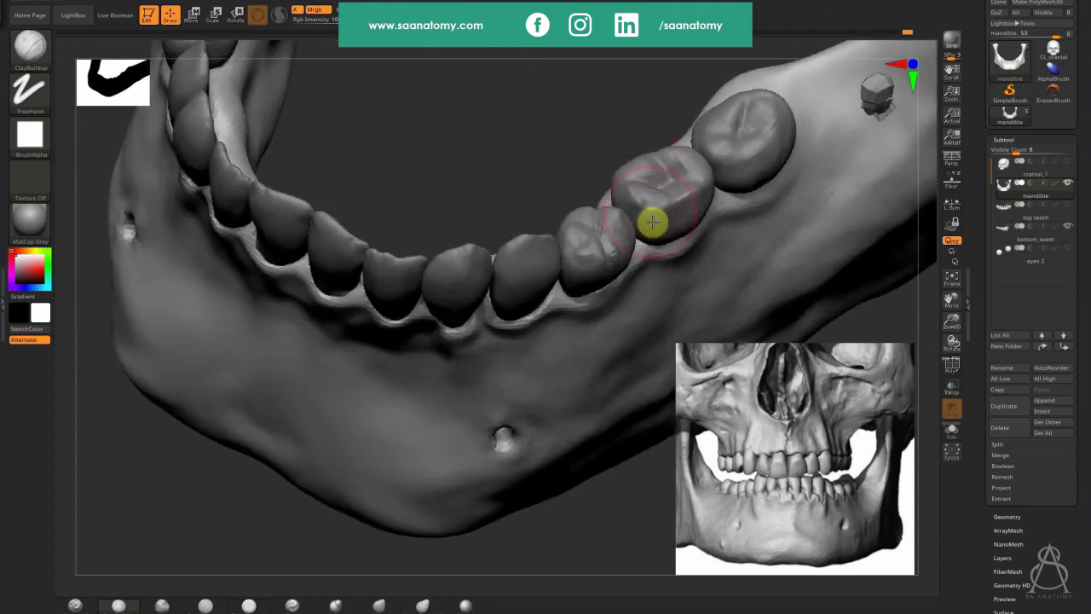
pyautogui.moveTo(671, 256)
pyautogui.mouseDown(button='right')
pyautogui.moveTo(681, 265)
pyautogui.moveTo(605, 198)
pyautogui.mouseUp(button='right')
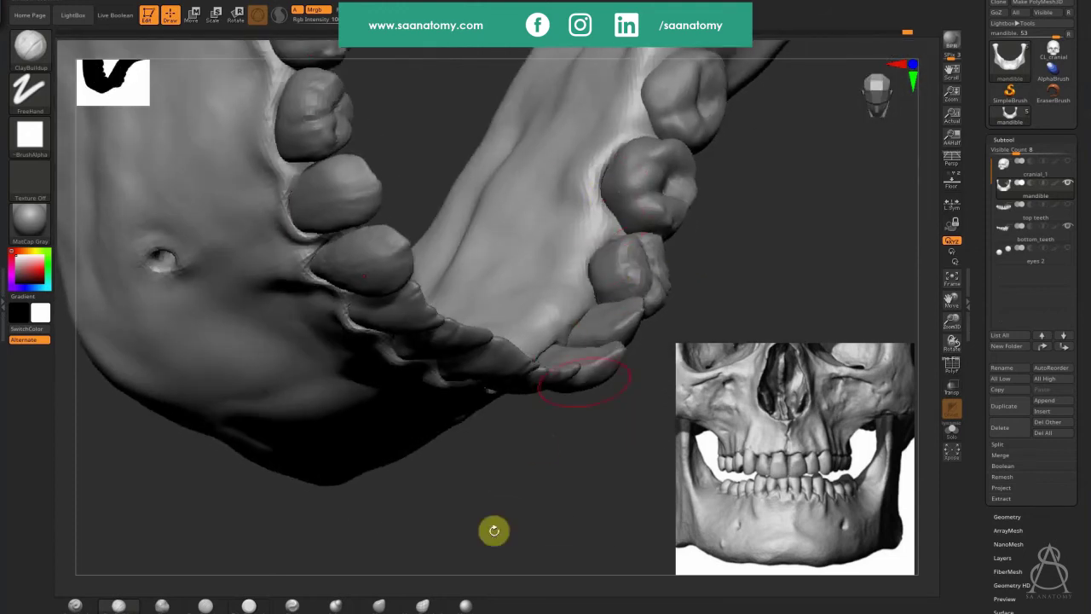
pyautogui.click(426, 603)
pyautogui.moveTo(578, 177)
pyautogui.mouseDown()
pyautogui.moveTo(594, 208)
pyautogui.moveTo(584, 234)
pyautogui.mouseUp()
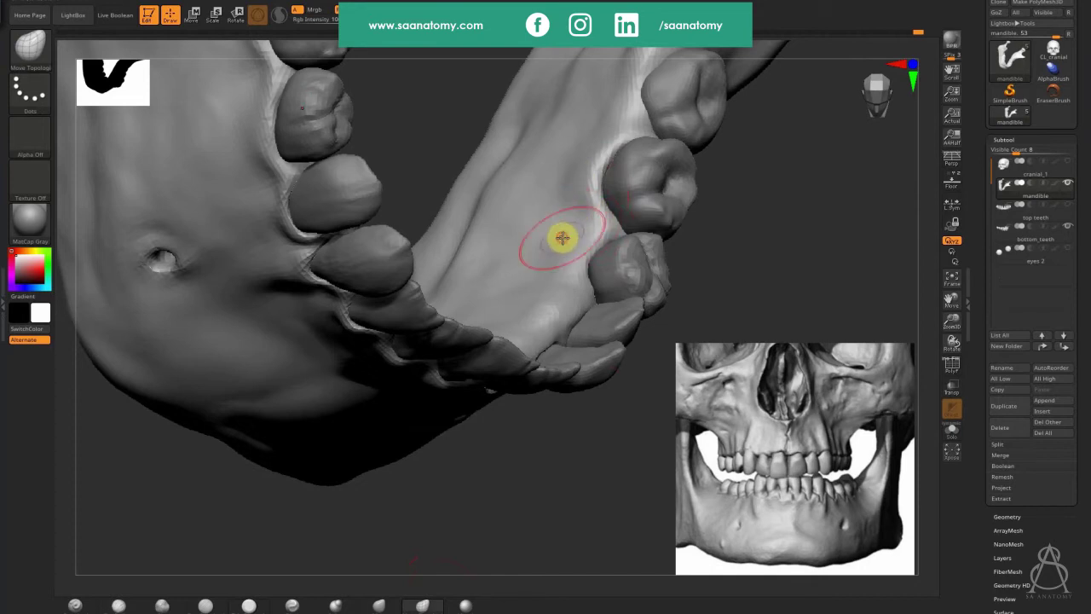
pyautogui.moveTo(537, 283)
pyautogui.mouseDown()
pyautogui.moveTo(558, 294)
pyautogui.moveTo(528, 293)
pyautogui.mouseUp()
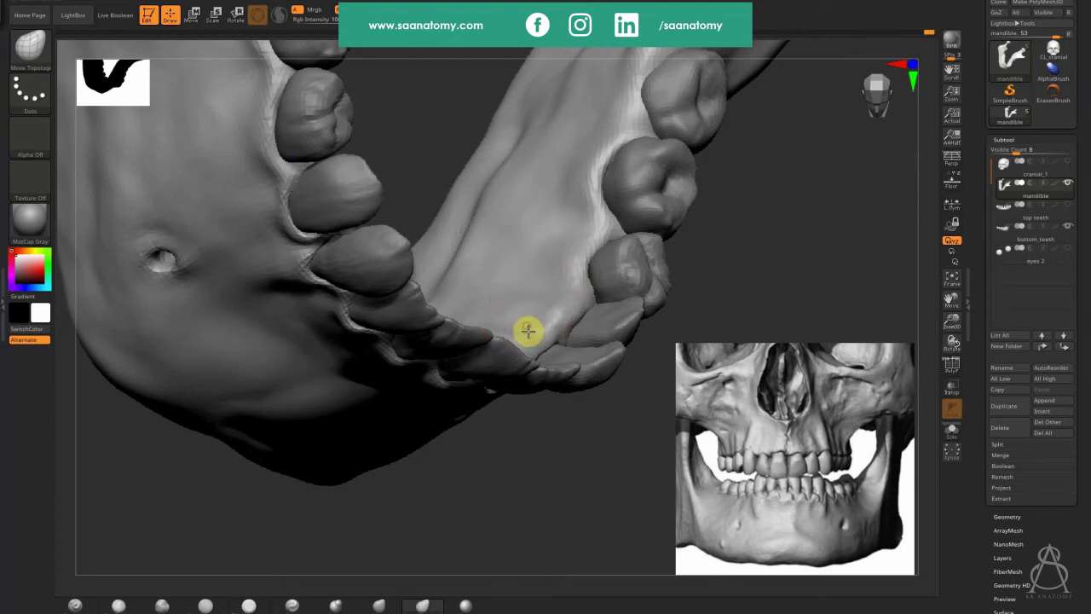
pyautogui.moveTo(529, 284); pyautogui.dragTo(509, 316, button='right')
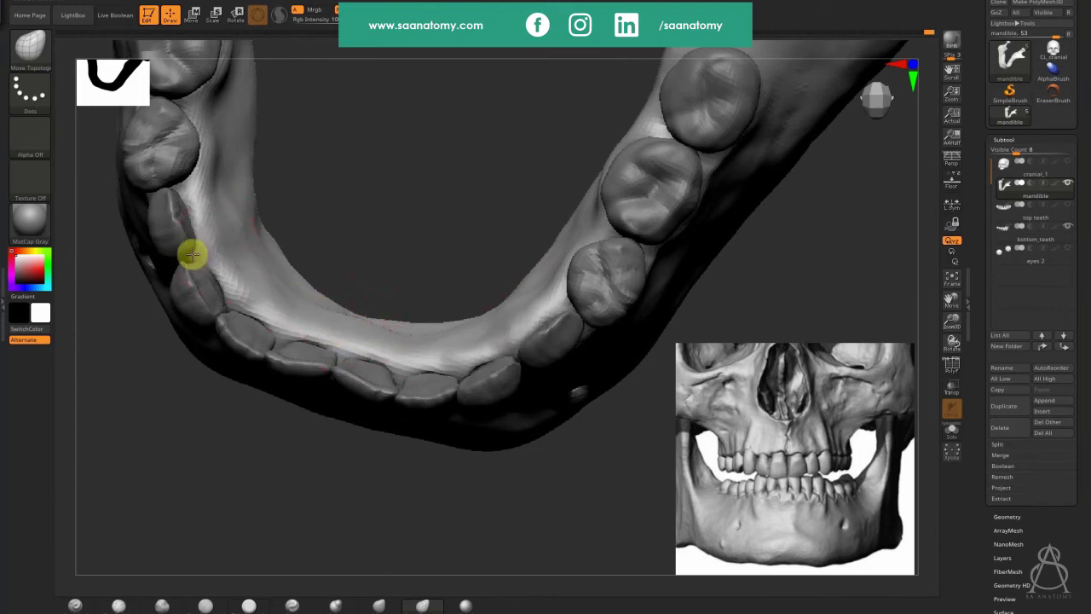
# Step: Show the cranium at a higher subdivision level together with the top teeth to compare them with the mandible
pyautogui.moveTo(434, 207)
pyautogui.mouseDown(button='right')
pyautogui.moveTo(314, 176)
pyautogui.moveTo(451, 397)
pyautogui.moveTo(458, 367)
pyautogui.moveTo(463, 378)
pyautogui.moveTo(426, 344)
pyautogui.moveTo(468, 309)
pyautogui.moveTo(570, 318)
pyautogui.moveTo(555, 378)
pyautogui.moveTo(589, 464)
pyautogui.moveTo(502, 314)
pyautogui.moveTo(726, 153)
pyautogui.moveTo(438, 302)
pyautogui.moveTo(550, 379)
pyautogui.moveTo(469, 409)
pyautogui.moveTo(455, 428)
pyautogui.moveTo(512, 456)
pyautogui.moveTo(485, 409)
pyautogui.moveTo(553, 421)
pyautogui.moveTo(588, 409)
pyautogui.mouseUp(button='right')
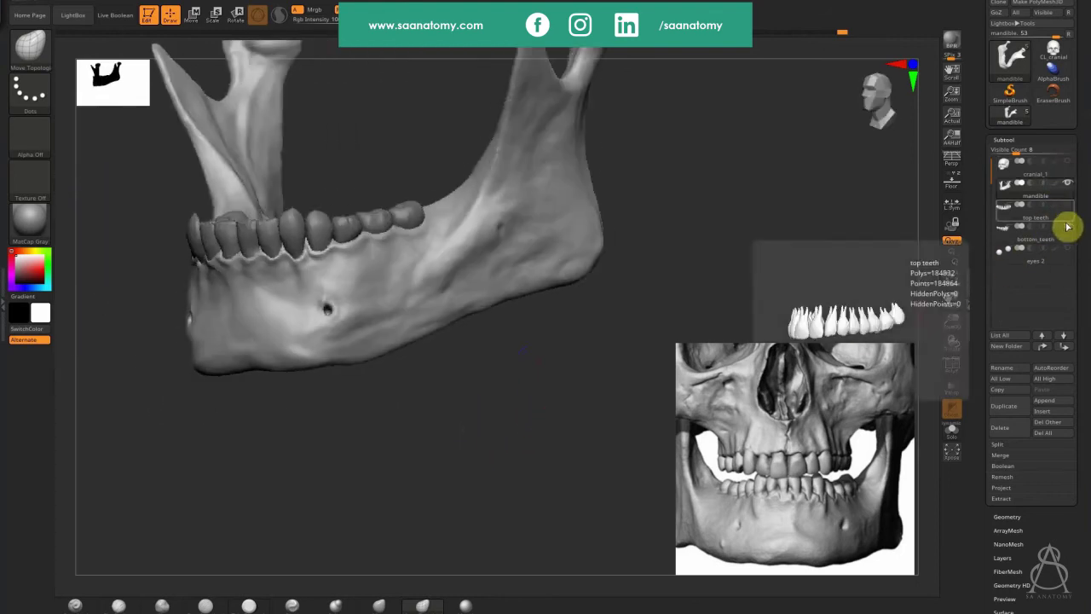
pyautogui.click(1068, 164)
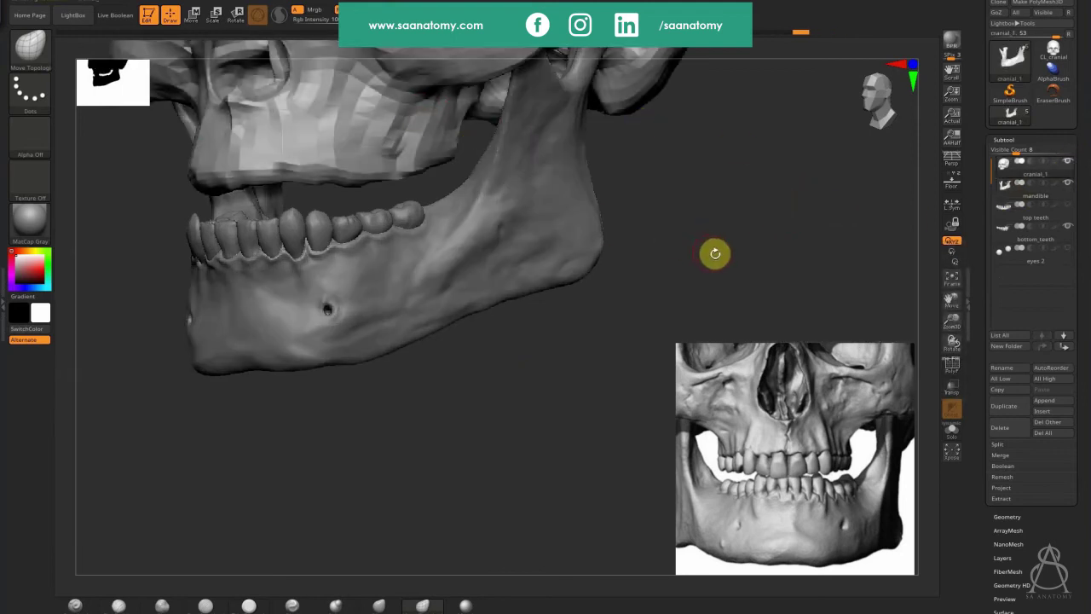
pyautogui.press('d')
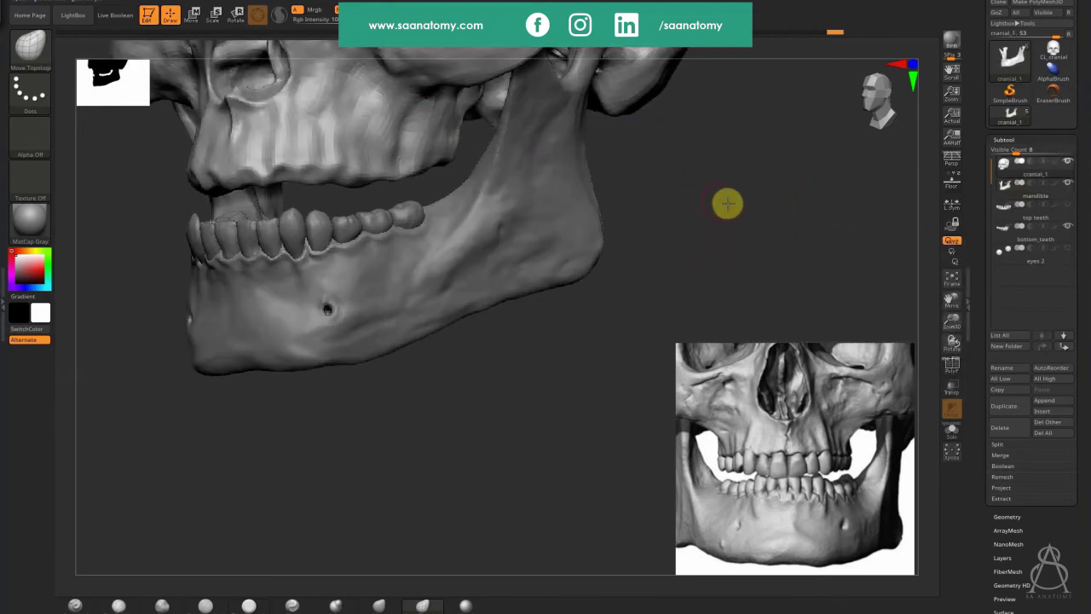
pyautogui.moveTo(727, 204); pyautogui.dragTo(702, 255)
pyautogui.moveTo(711, 178)
pyautogui.mouseDown()
pyautogui.moveTo(717, 155)
pyautogui.moveTo(719, 211)
pyautogui.moveTo(709, 191)
pyautogui.mouseUp()
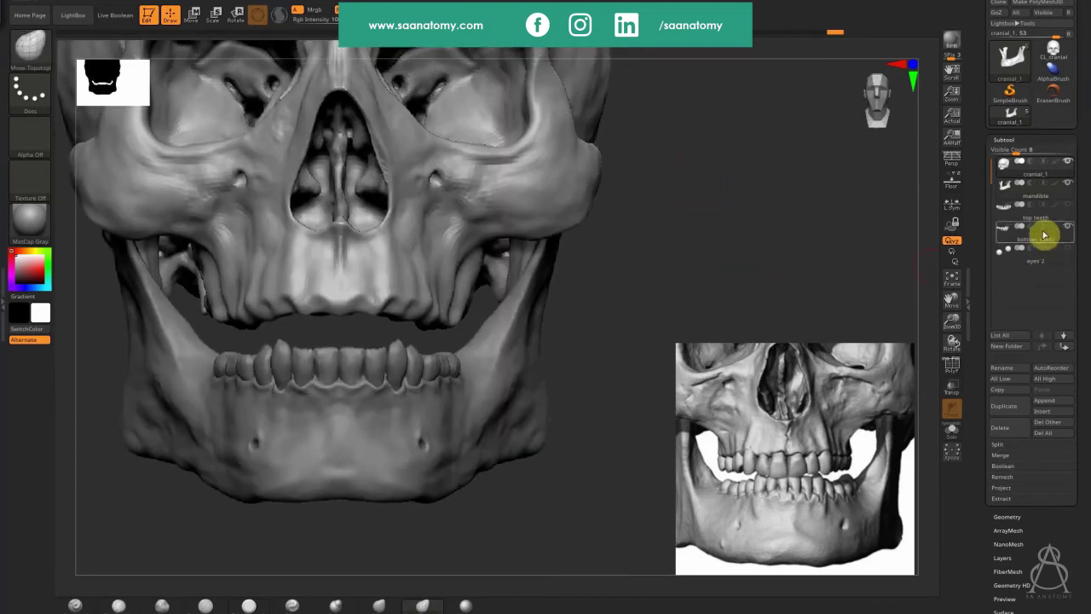
pyautogui.click(1068, 204)
pyautogui.keyDown('alt'); pyautogui.moveTo(756, 233); pyautogui.dragTo(782, 224); pyautogui.keyUp('alt')
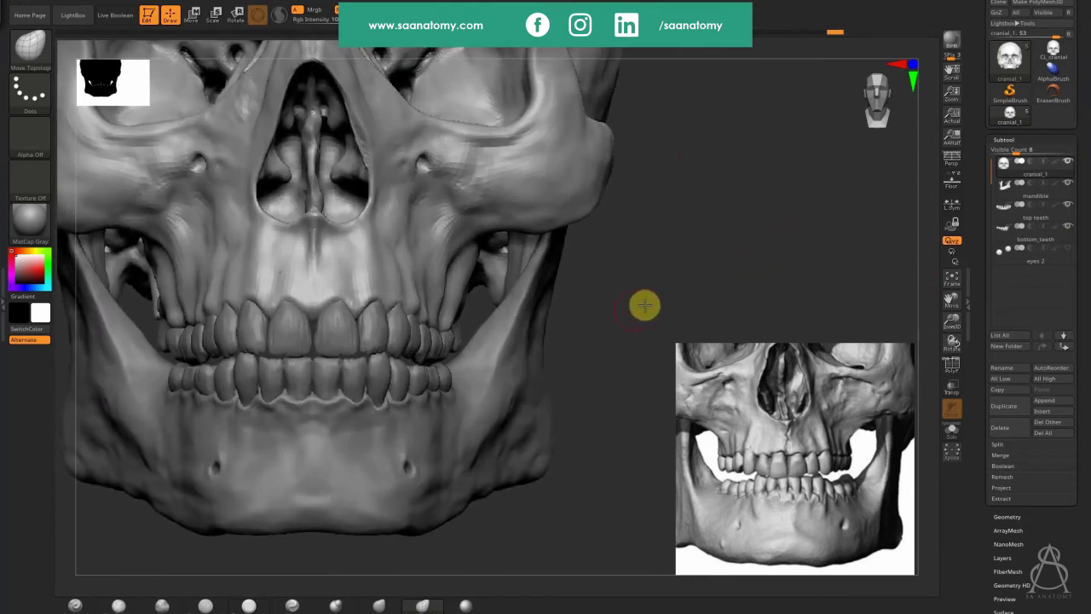
# Step: Isolate the cranium and show its upper jaw in a side view
pyautogui.moveTo(644, 305); pyautogui.dragTo(675, 249)
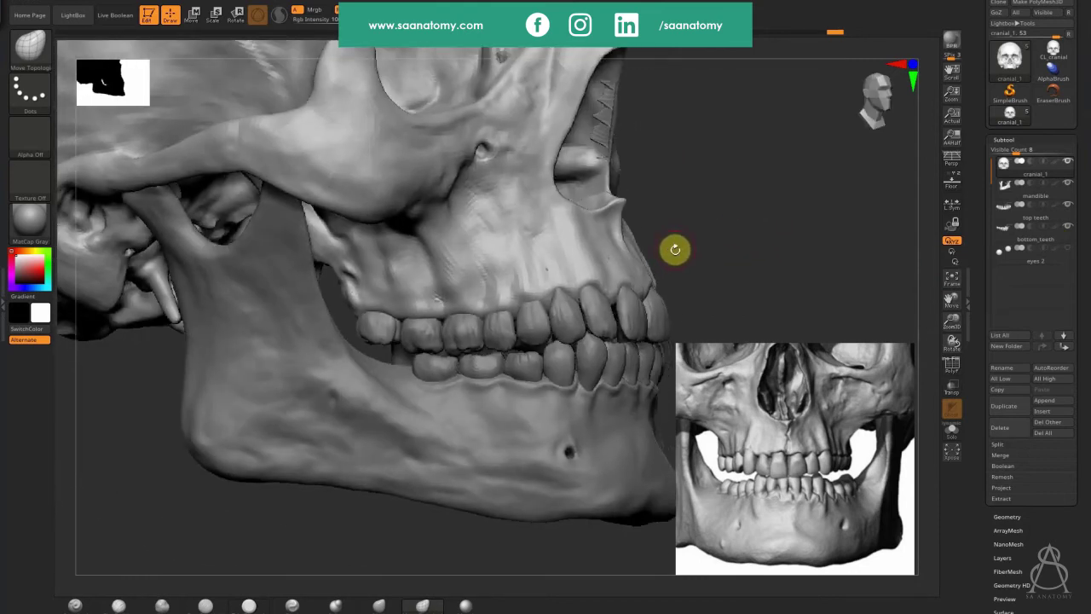
pyautogui.hotkey('shift', 's')
pyautogui.moveTo(767, 161); pyautogui.dragTo(749, 152)
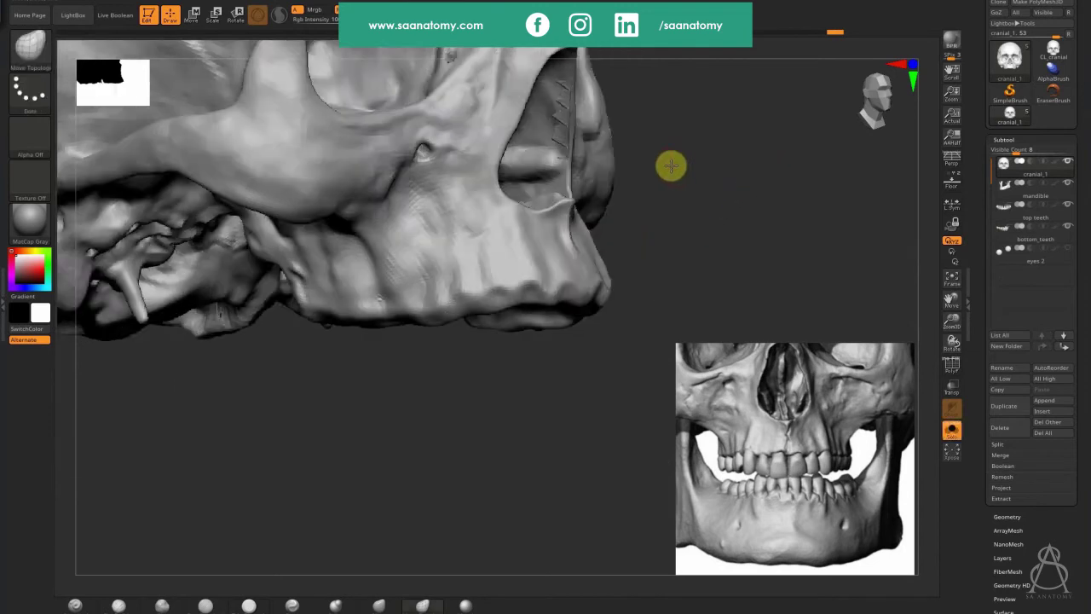
# Step: Lower the cranium's subdivision level and smooth the jagged edge of the nasal septum inside the nasal aperture
pyautogui.moveTo(671, 165); pyautogui.dragTo(684, 214)
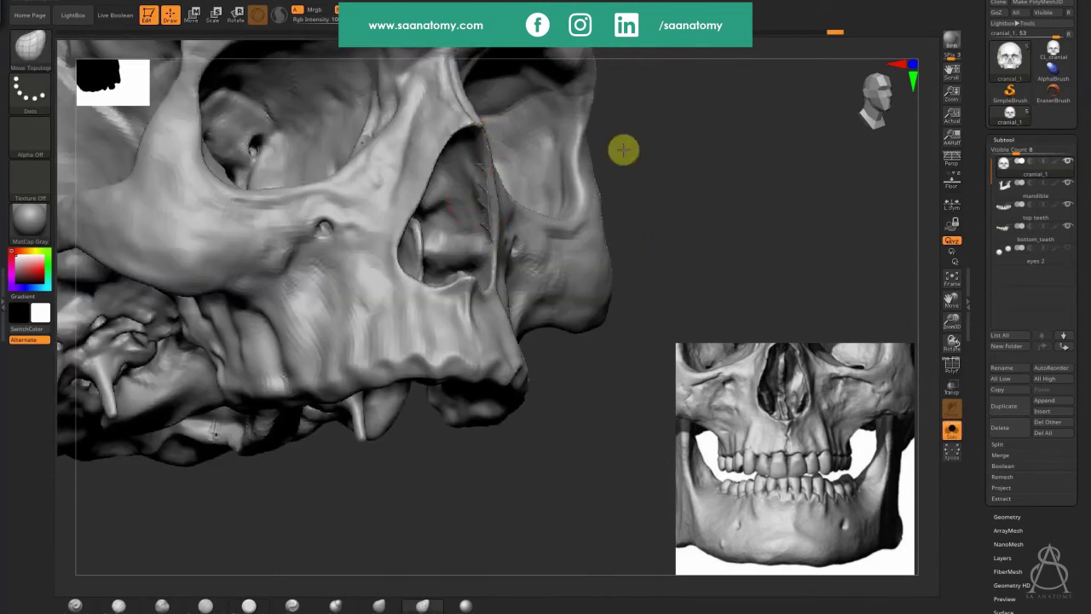
pyautogui.scroll(3, 500, 253)
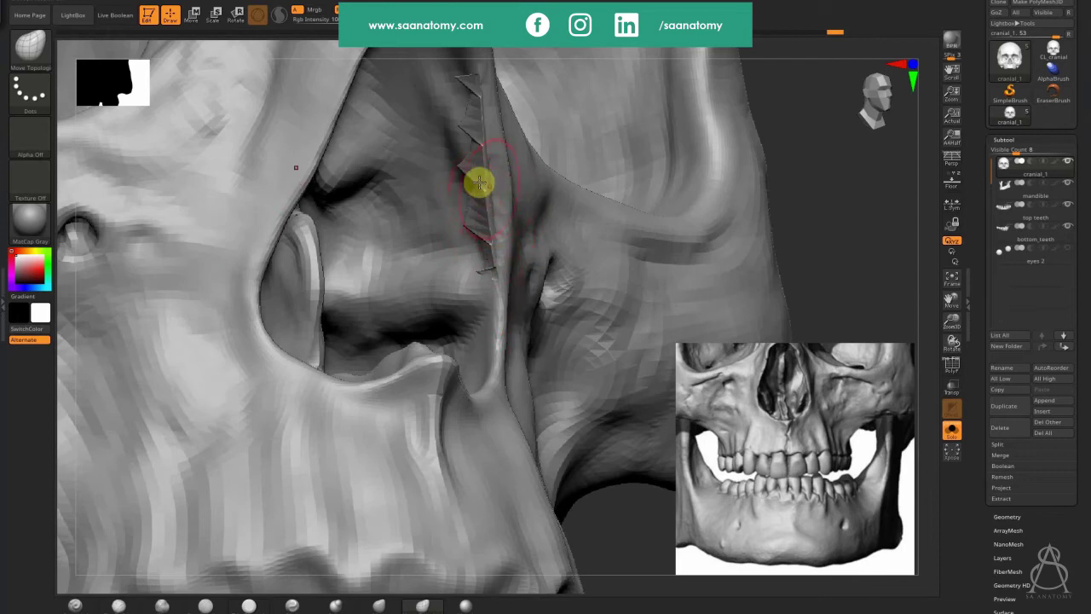
pyautogui.hotkey('shift', 'f')
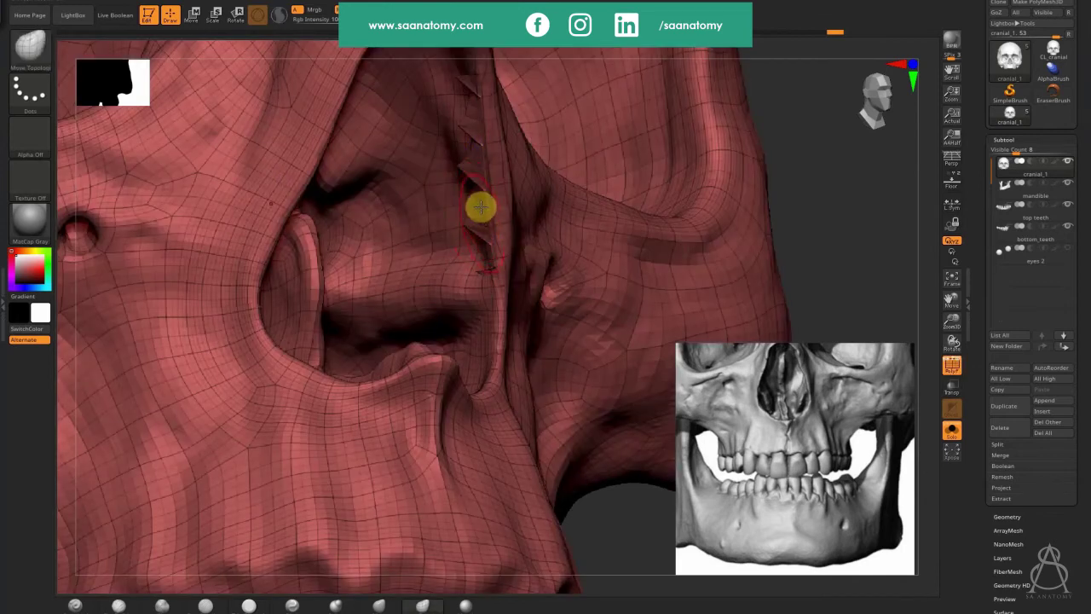
pyautogui.moveTo(507, 209); pyautogui.dragTo(474, 195, button='right')
pyautogui.hotkey('shift', 'f')
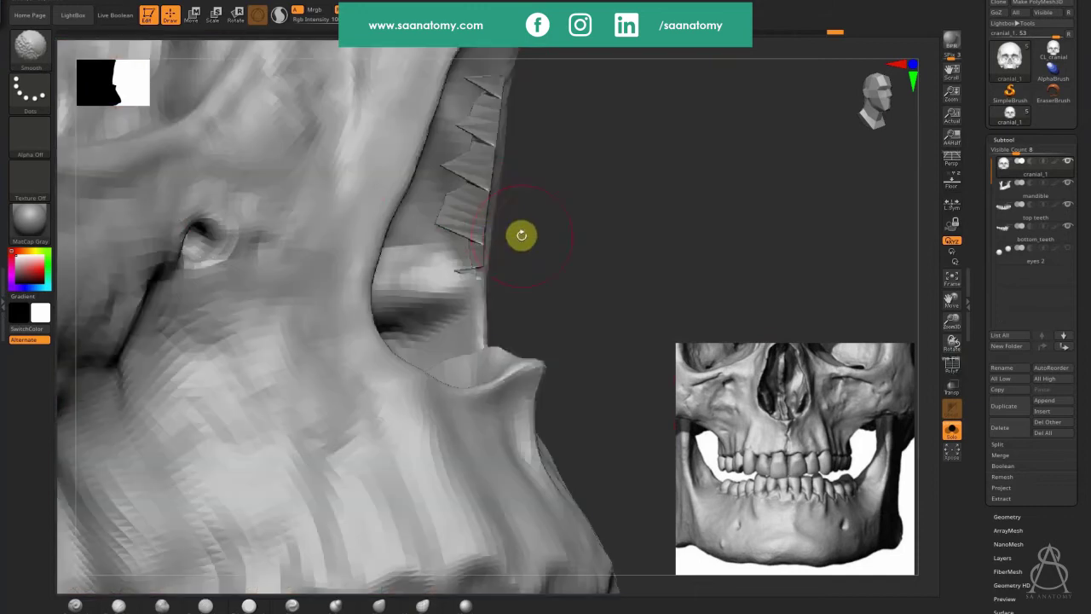
pyautogui.hotkey('shift', 'd')
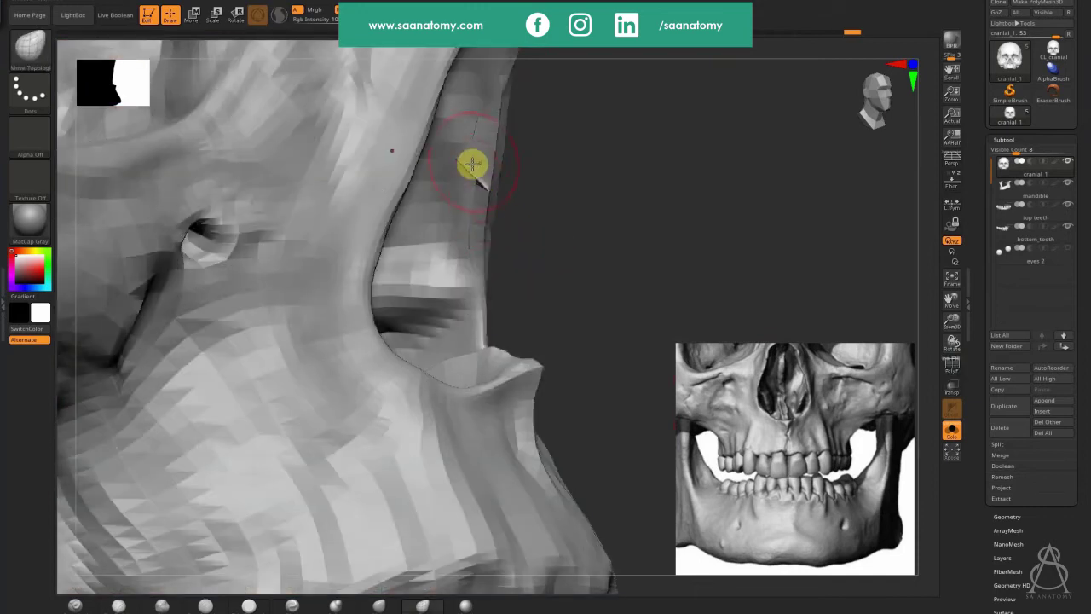
pyautogui.hotkey('shift', 'd')
pyautogui.press('d')
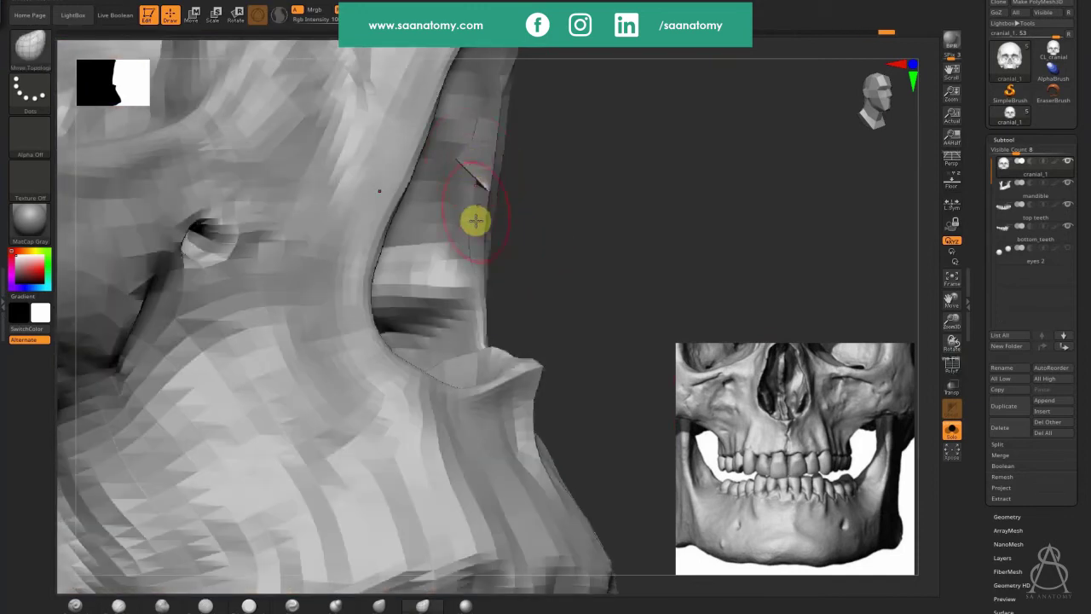
pyautogui.press('s')
pyautogui.keyDown('shift'); pyautogui.moveTo(477, 196); pyautogui.dragTo(477, 173); pyautogui.keyUp('shift')
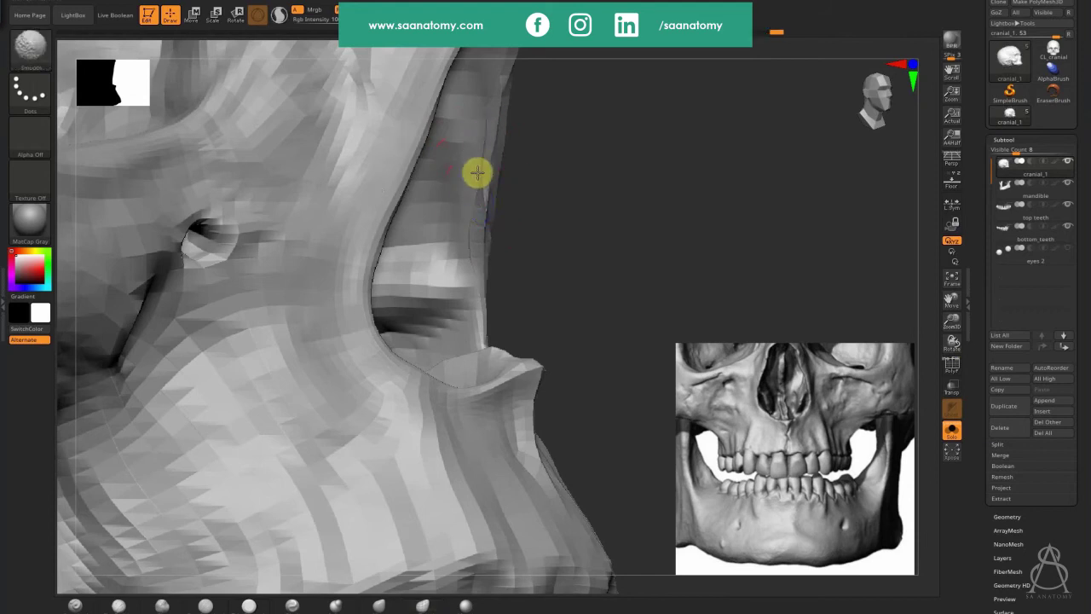
pyautogui.moveTo(565, 205); pyautogui.dragTo(480, 80)
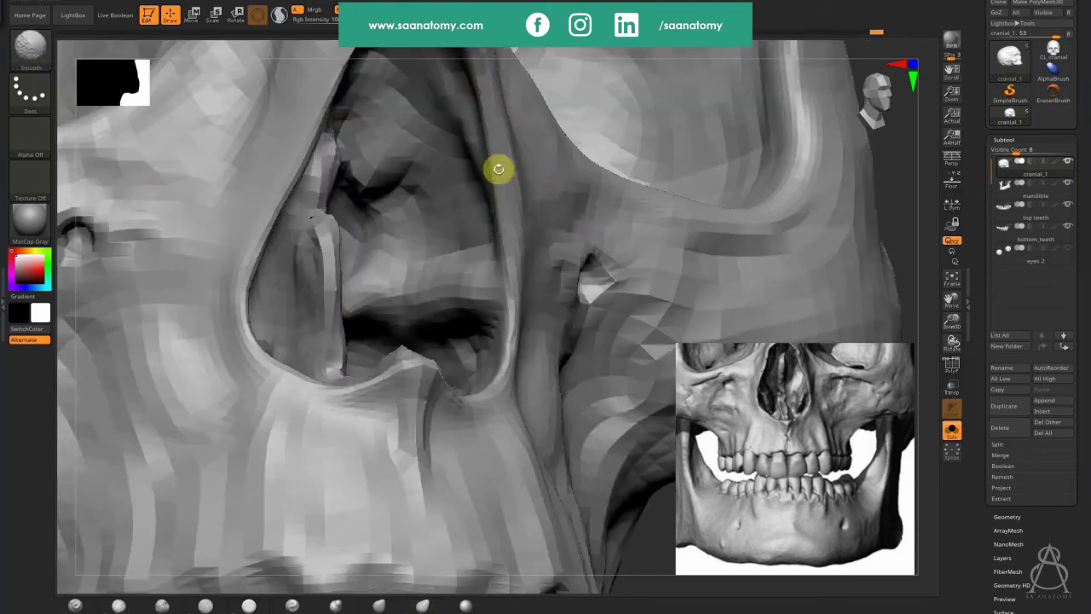
pyautogui.keyDown('shift'); pyautogui.moveTo(499, 169); pyautogui.dragTo(454, 202); pyautogui.keyUp('shift')
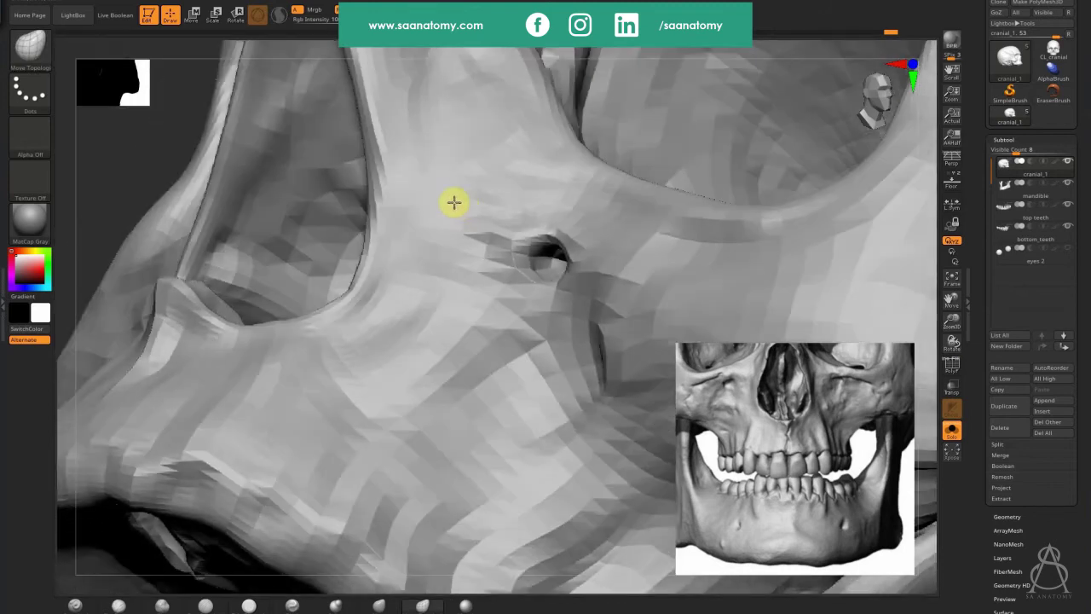
# Step: Raise the cranium's subdivision level and smooth the spikes along the upper part of the nasal septum
pyautogui.moveTo(453, 202); pyautogui.dragTo(474, 219, button='right')
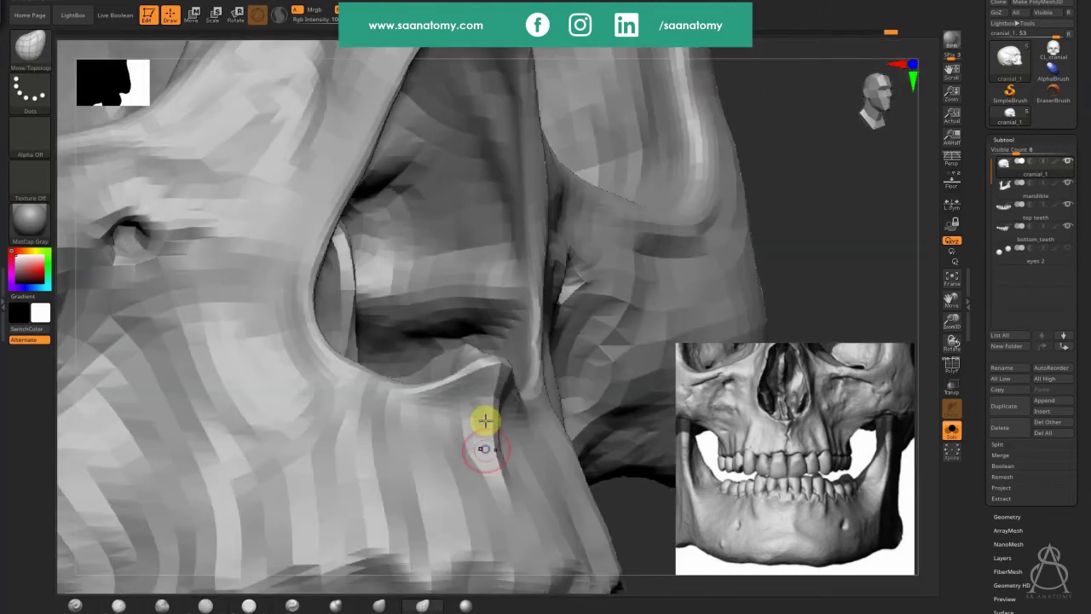
pyautogui.keyDown('alt'); pyautogui.moveTo(485, 420); pyautogui.dragTo(602, 142, button='right'); pyautogui.keyUp('alt')
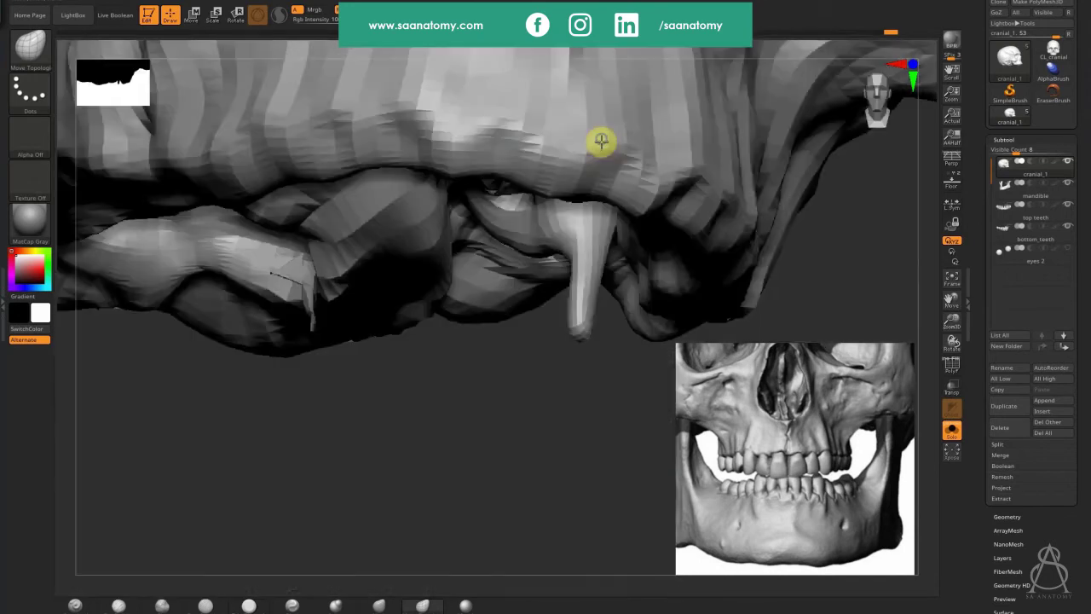
pyautogui.moveTo(601, 141); pyautogui.dragTo(563, 297)
pyautogui.moveTo(512, 492); pyautogui.dragTo(524, 173)
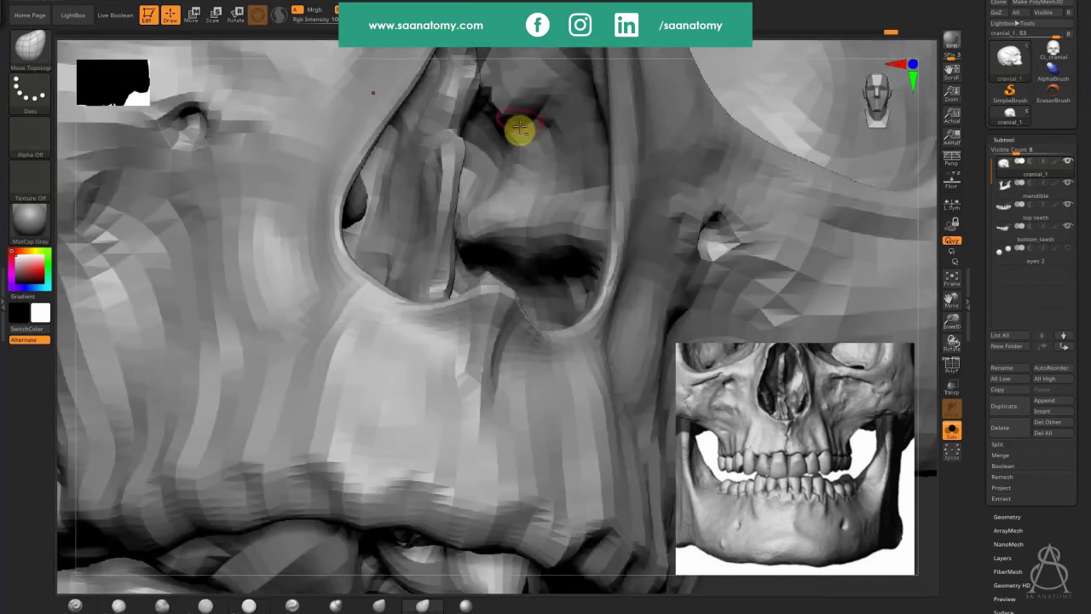
pyautogui.keyDown('alt'); pyautogui.moveTo(515, 177); pyautogui.dragTo(488, 335, button='right'); pyautogui.keyUp('alt')
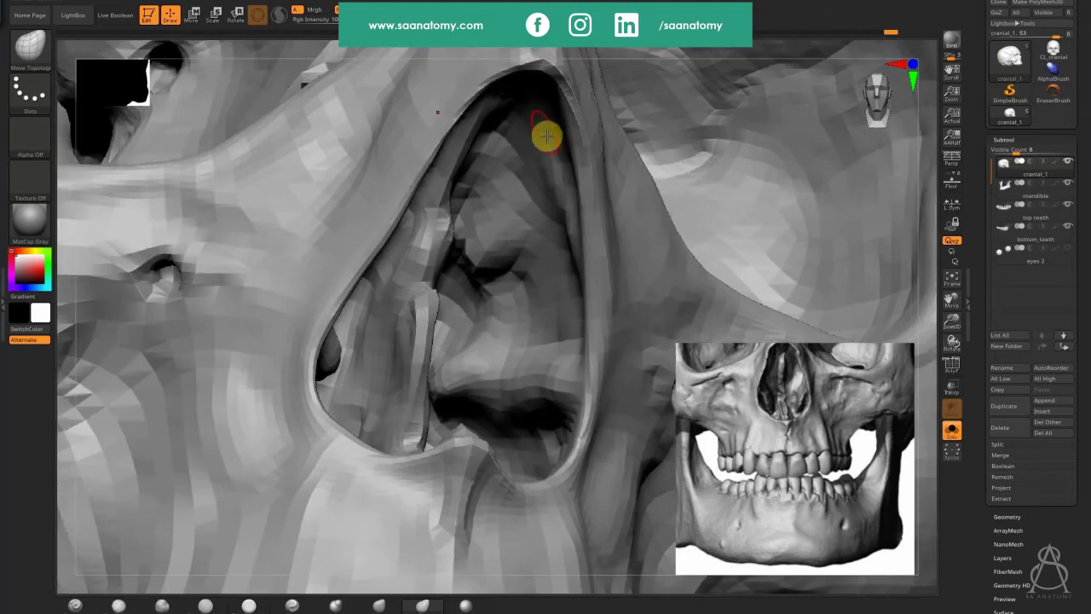
pyautogui.press('d')
pyautogui.moveTo(582, 277); pyautogui.dragTo(567, 236)
pyautogui.moveTo(501, 212)
pyautogui.mouseDown()
pyautogui.moveTo(499, 199)
pyautogui.moveTo(516, 192)
pyautogui.moveTo(585, 250)
pyautogui.moveTo(578, 311)
pyautogui.moveTo(595, 359)
pyautogui.mouseUp()
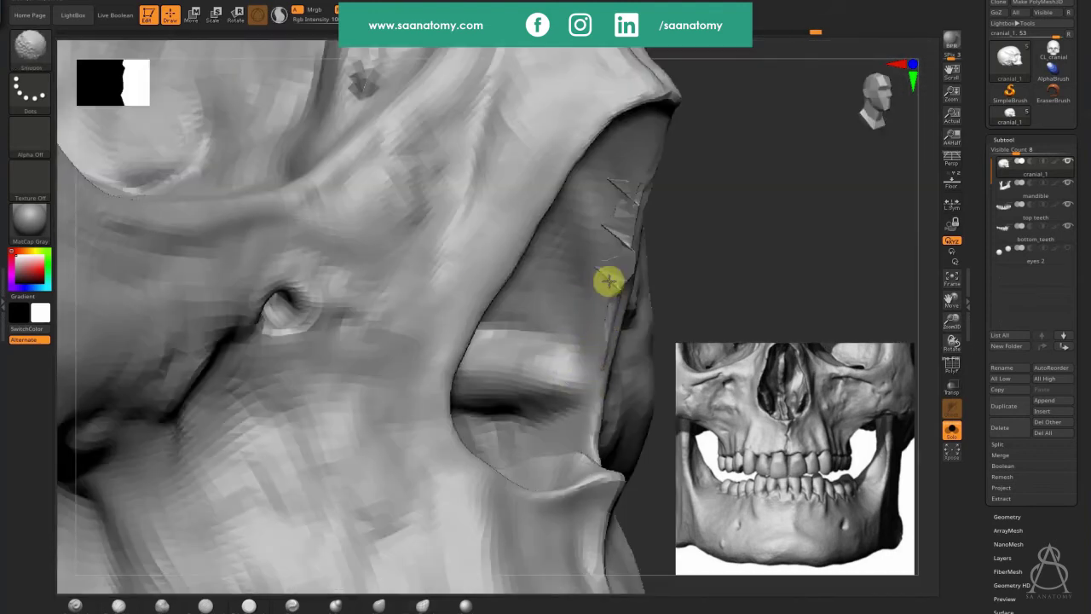
pyautogui.moveTo(613, 252)
pyautogui.keyDown('shift'); pyautogui.mouseDown()
pyautogui.moveTo(629, 221)
pyautogui.moveTo(604, 293)
pyautogui.moveTo(602, 380)
pyautogui.moveTo(604, 304)
pyautogui.mouseUp(); pyautogui.keyUp('shift')
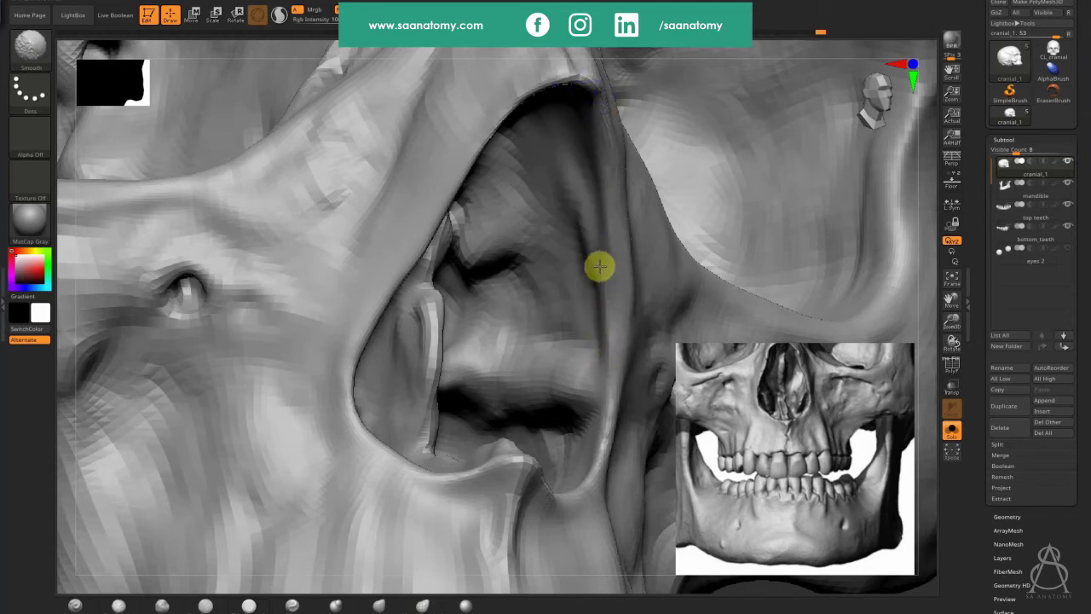
# Step: Switch to the Standard brush, raise the subdivision level again and smooth the septum's front edge into a clean profile
pyautogui.click(77, 605)
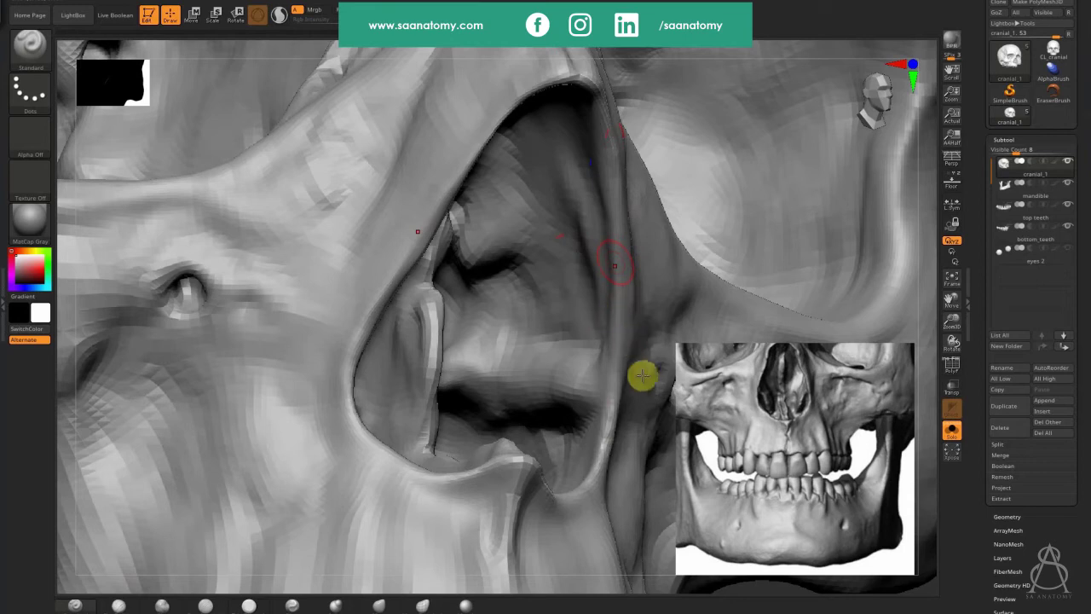
pyautogui.press('d')
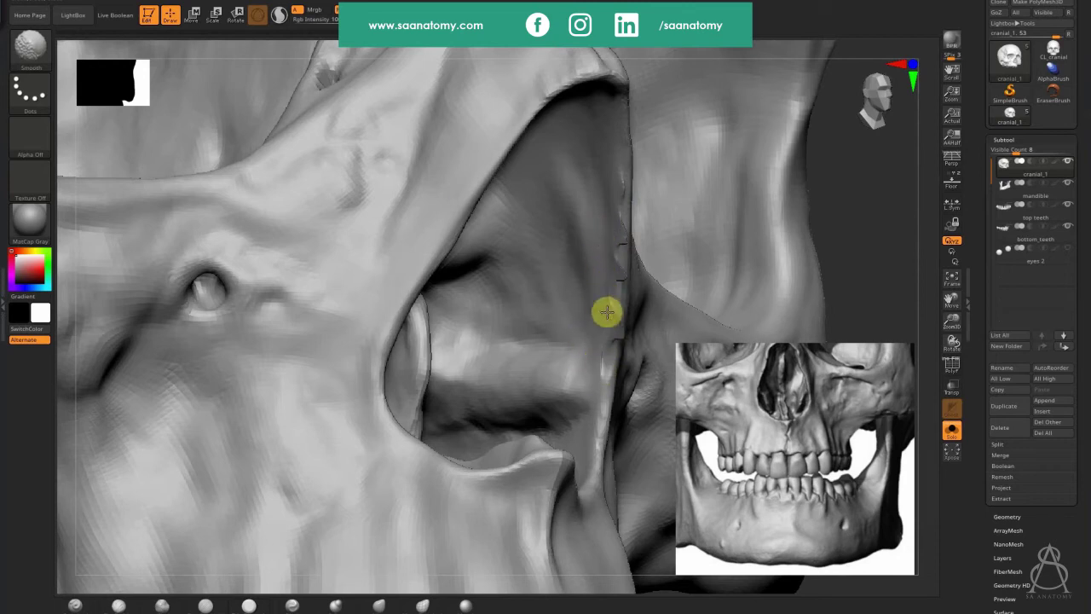
pyautogui.keyDown('shift'); pyautogui.moveTo(607, 311); pyautogui.dragTo(603, 295); pyautogui.keyUp('shift')
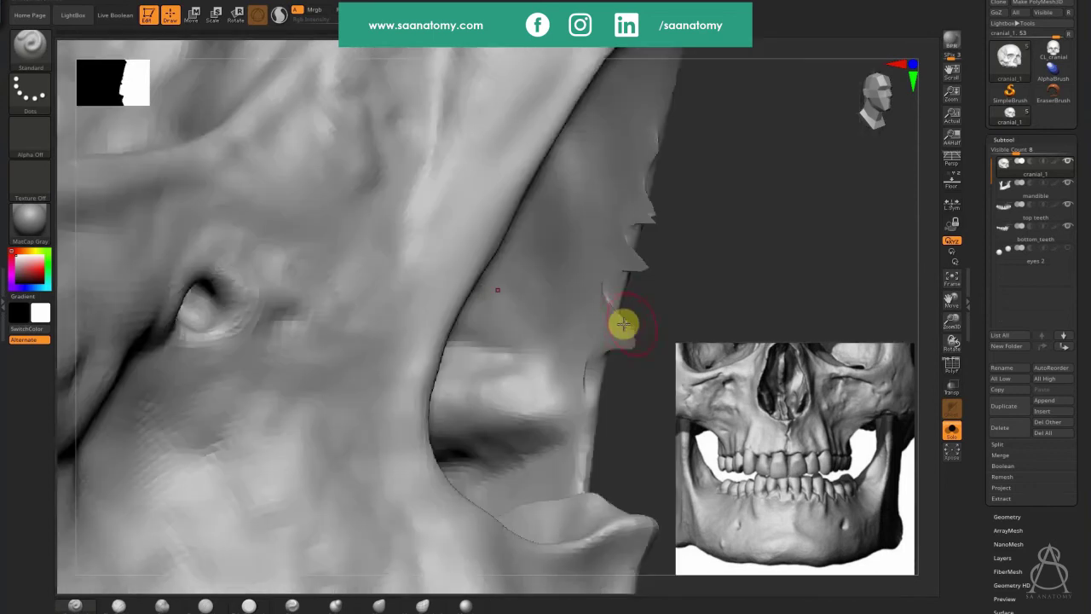
pyautogui.press('shift')
pyautogui.moveTo(614, 345)
pyautogui.keyDown('shift'); pyautogui.mouseDown()
pyautogui.moveTo(653, 259)
pyautogui.moveTo(645, 156)
pyautogui.moveTo(627, 271)
pyautogui.moveTo(580, 397)
pyautogui.mouseUp(); pyautogui.keyUp('shift')
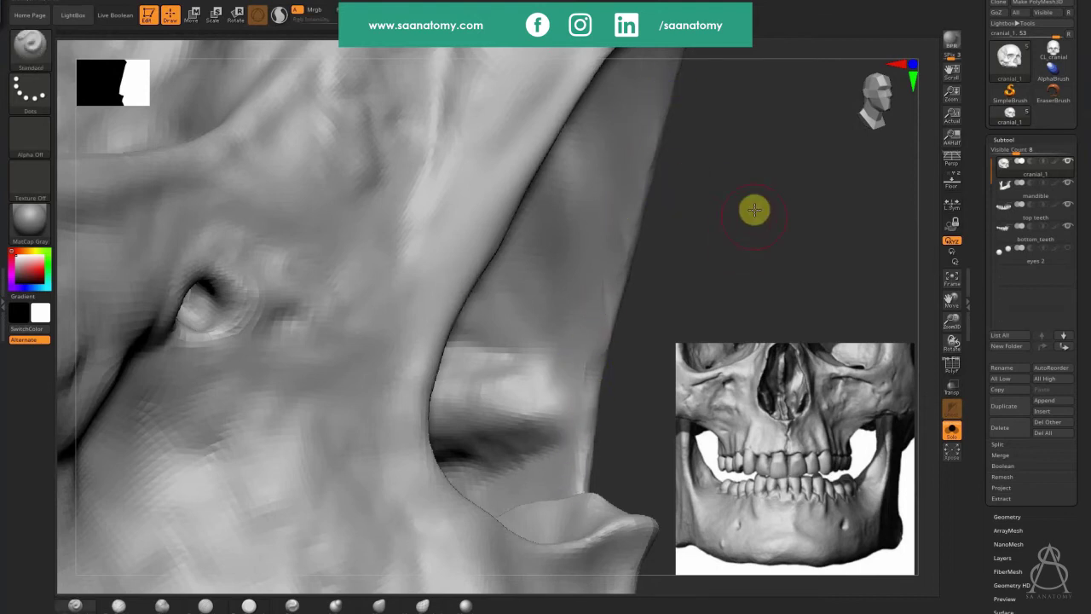
# Step: Smooth the creased bone along the rear rim of the foramen magnum at a lower subdivision level
pyautogui.moveTo(755, 209); pyautogui.dragTo(708, 207)
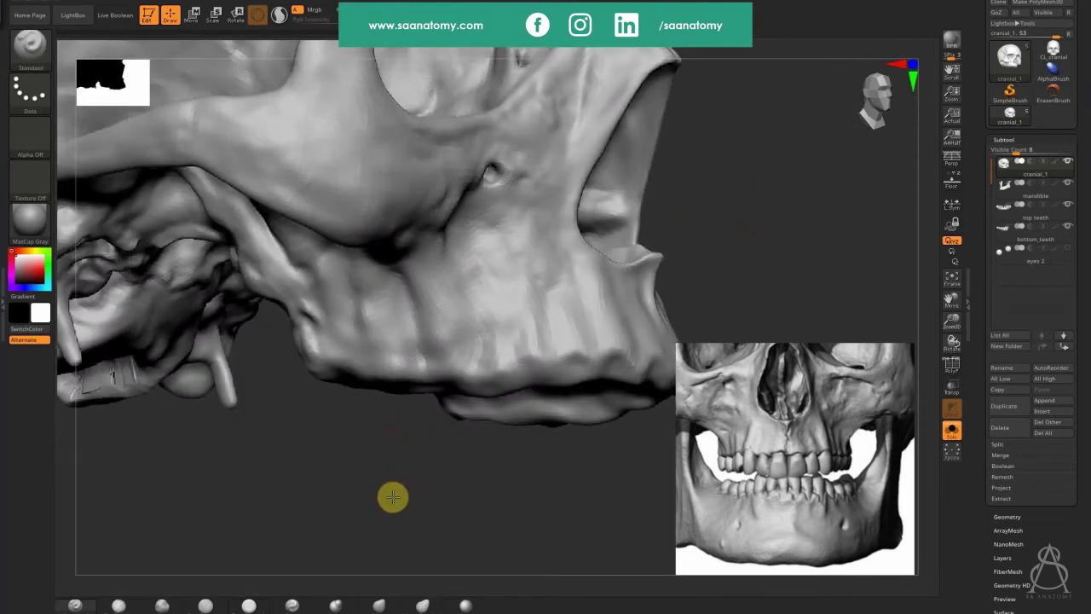
pyautogui.moveTo(390, 497); pyautogui.dragTo(321, 505)
pyautogui.keyDown('alt'); pyautogui.moveTo(143, 582); pyautogui.dragTo(448, 363); pyautogui.keyUp('alt')
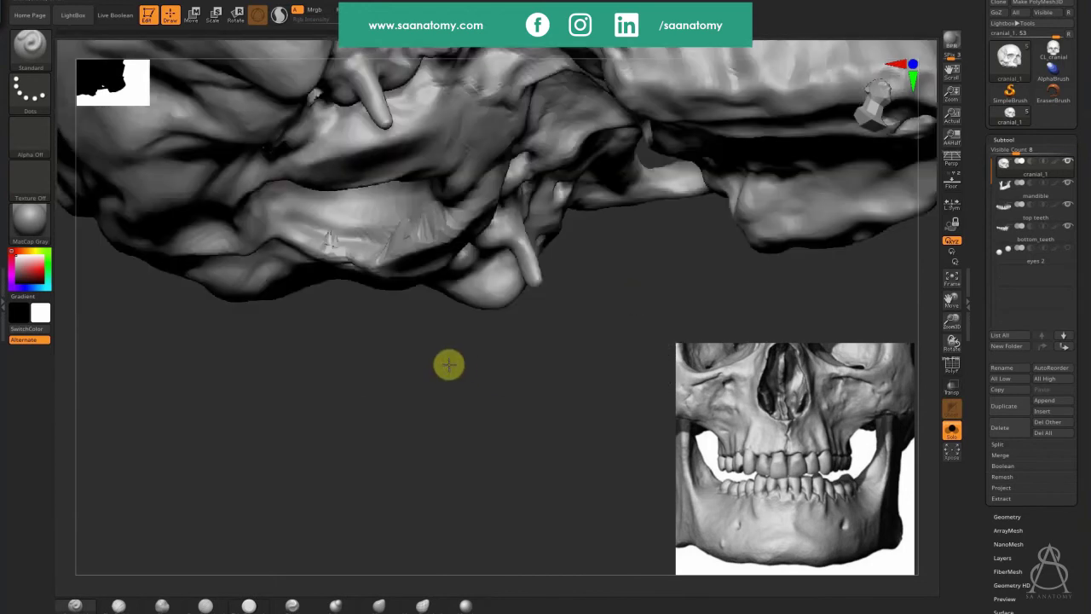
pyautogui.keyDown('alt'); pyautogui.moveTo(578, 116); pyautogui.dragTo(588, 119); pyautogui.keyUp('alt')
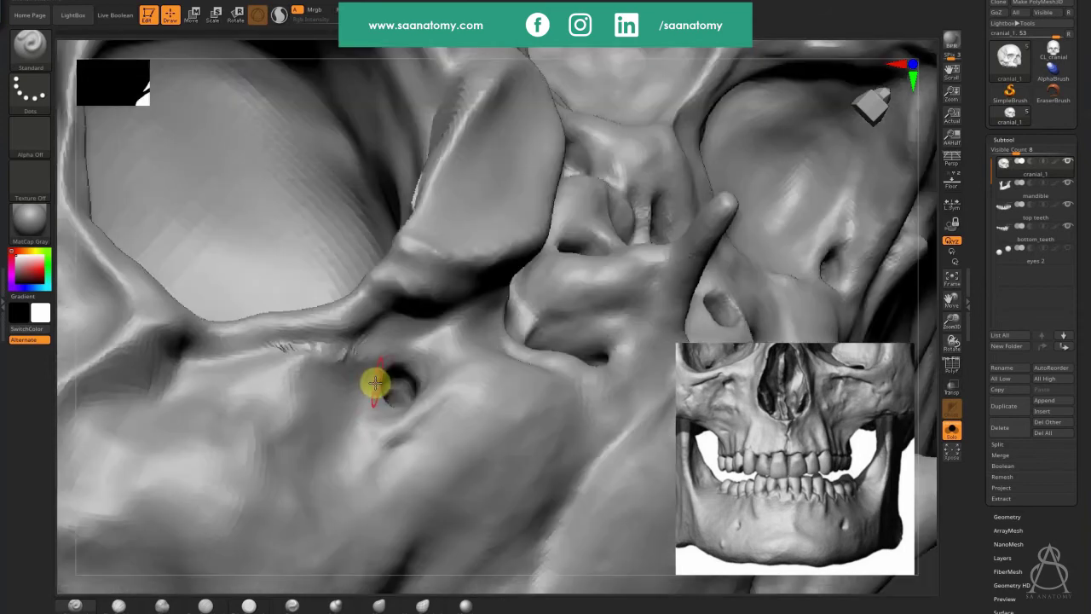
pyautogui.press('shift')
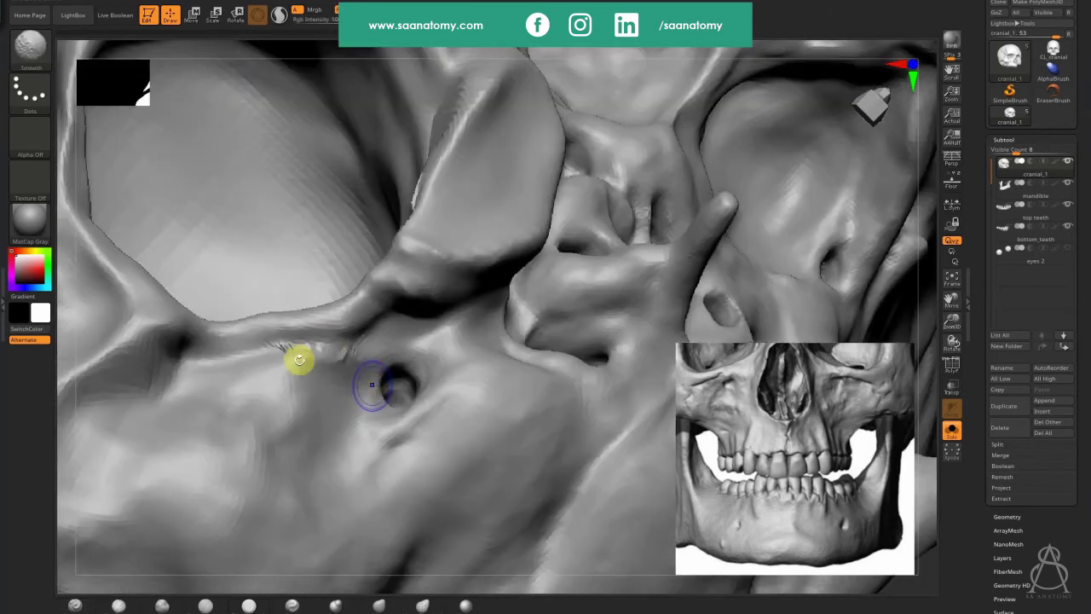
pyautogui.hotkey('shift', 'd')
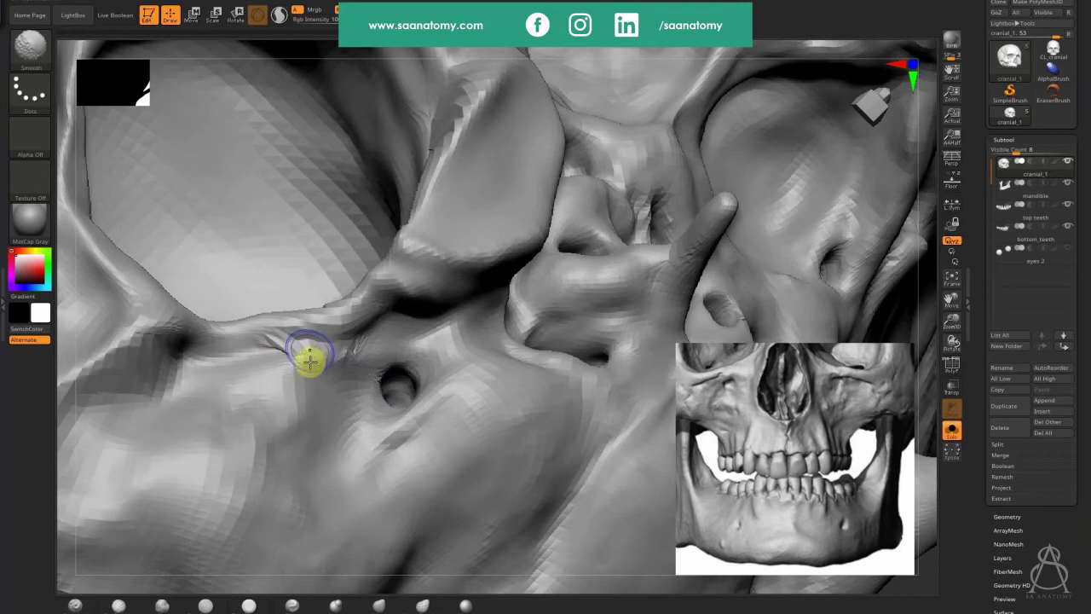
pyautogui.hotkey('shift', 'd')
pyautogui.moveTo(293, 362)
pyautogui.keyDown('shift'); pyautogui.mouseDown()
pyautogui.moveTo(361, 323)
pyautogui.moveTo(335, 366)
pyautogui.moveTo(303, 346)
pyautogui.mouseUp(); pyautogui.keyUp('shift')
pyautogui.moveTo(226, 334)
pyautogui.keyDown('shift'); pyautogui.mouseDown()
pyautogui.moveTo(146, 336)
pyautogui.moveTo(194, 346)
pyautogui.mouseUp(); pyautogui.keyUp('shift')
pyautogui.keyDown('alt'); pyautogui.moveTo(570, 478); pyautogui.dragTo(574, 514, button='right'); pyautogui.keyUp('alt')
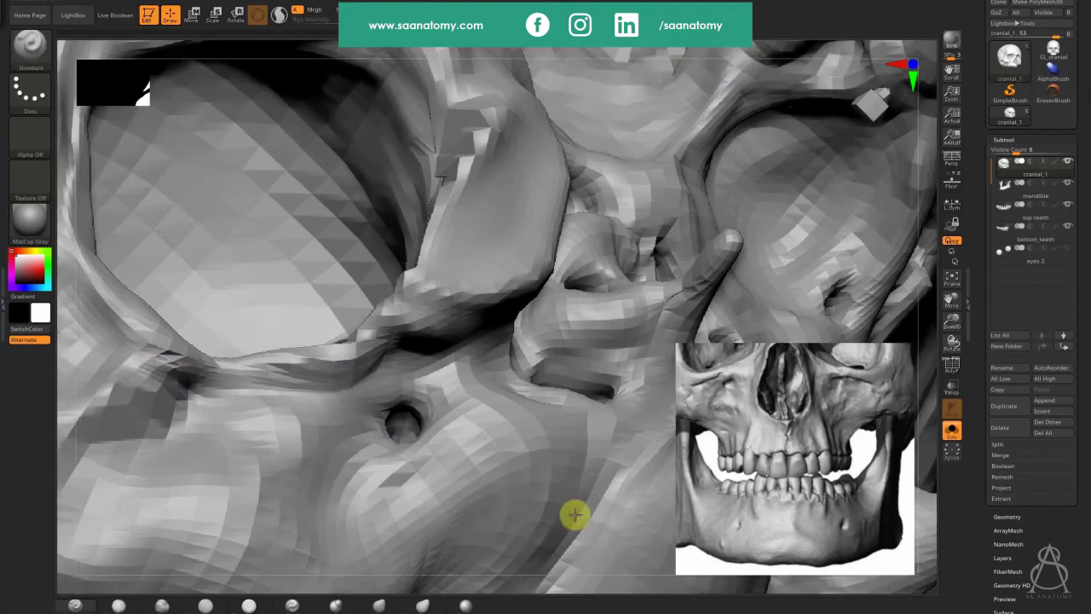
pyautogui.keyDown('alt'); pyautogui.moveTo(418, 183); pyautogui.dragTo(519, 433, button='right'); pyautogui.keyUp('alt')
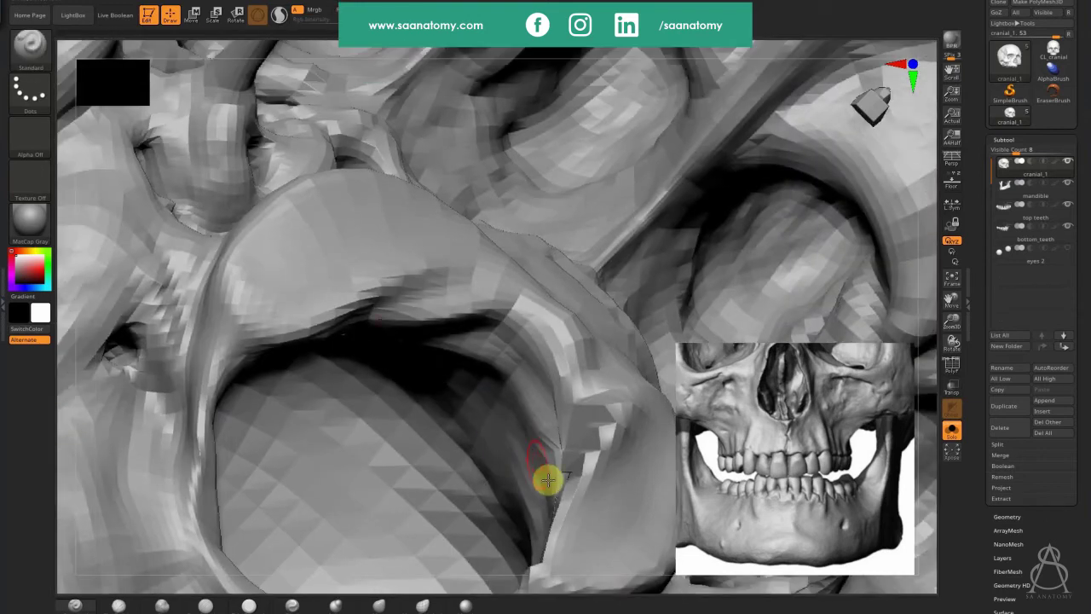
pyautogui.moveTo(547, 480); pyautogui.dragTo(531, 351, button='right')
pyautogui.moveTo(472, 278)
pyautogui.mouseDown(button='right')
pyautogui.moveTo(458, 251)
pyautogui.moveTo(480, 336)
pyautogui.moveTo(530, 390)
pyautogui.mouseUp(button='right')
# Step: Save the project under the file name Skeleton, overwriting the existing file
pyautogui.hotkey('ctrl', 's')
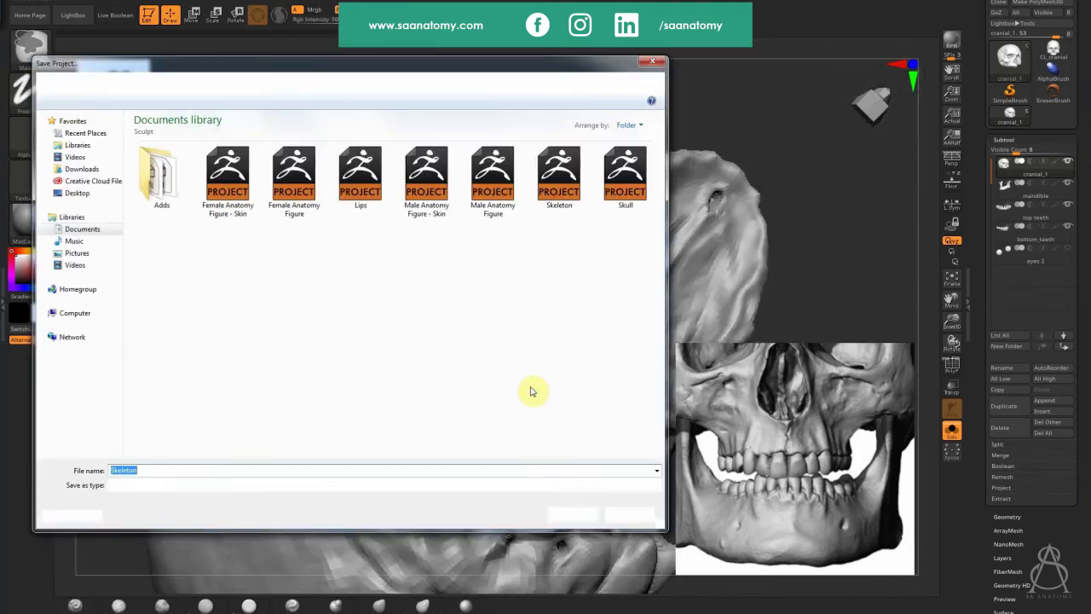
pyautogui.press('Return')
pyautogui.press('Return')
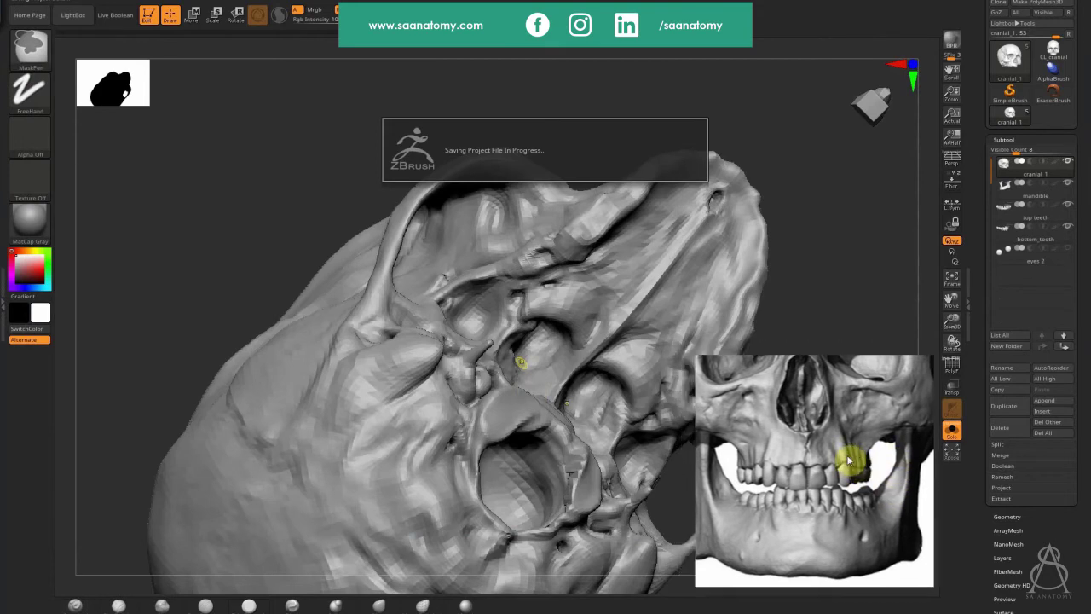
pyautogui.rightClick(852, 464)
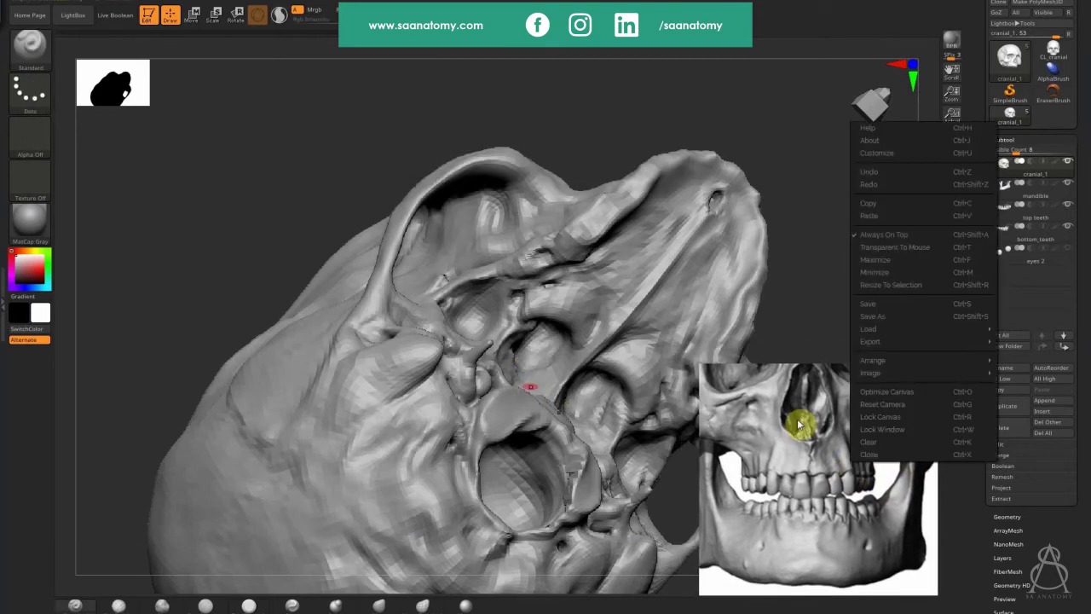
pyautogui.click(662, 94)
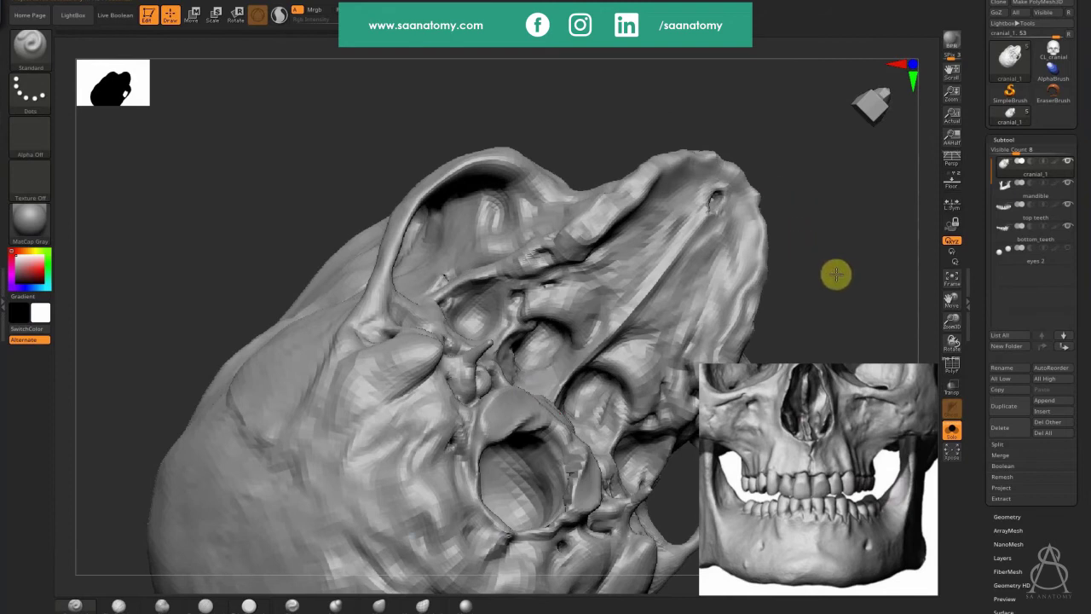
# Step: Smooth the jagged polygons on the inner side of the occipital condyle beside the foramen magnum at a low subdivision level
pyautogui.moveTo(835, 275); pyautogui.dragTo(807, 264)
pyautogui.moveTo(526, 408); pyautogui.dragTo(805, 220, button='right')
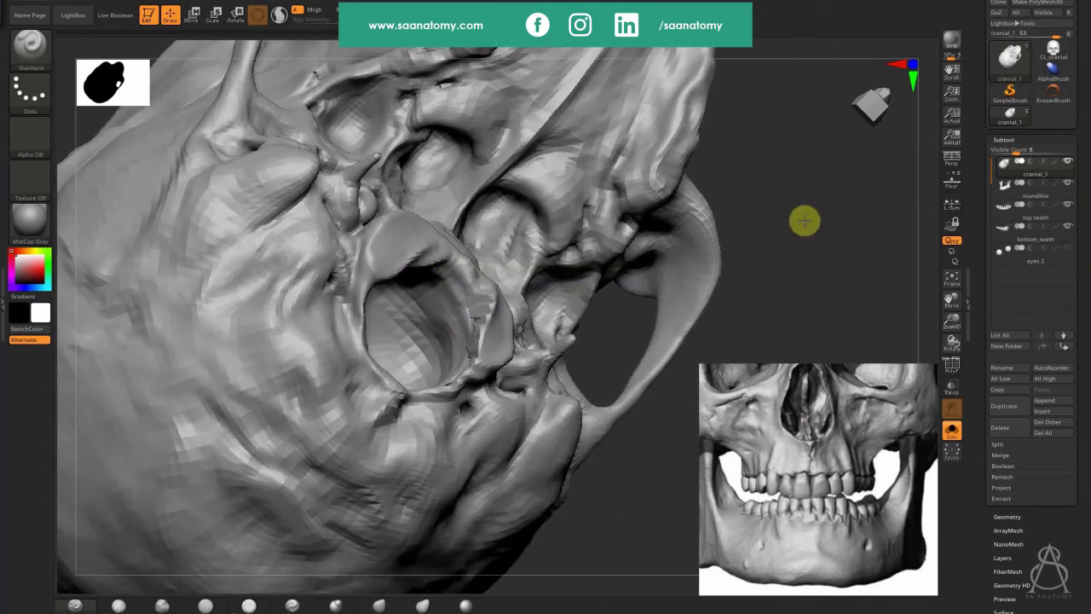
pyautogui.keyDown('ctrl'); pyautogui.moveTo(559, 348); pyautogui.dragTo(504, 347, button='right'); pyautogui.keyUp('ctrl')
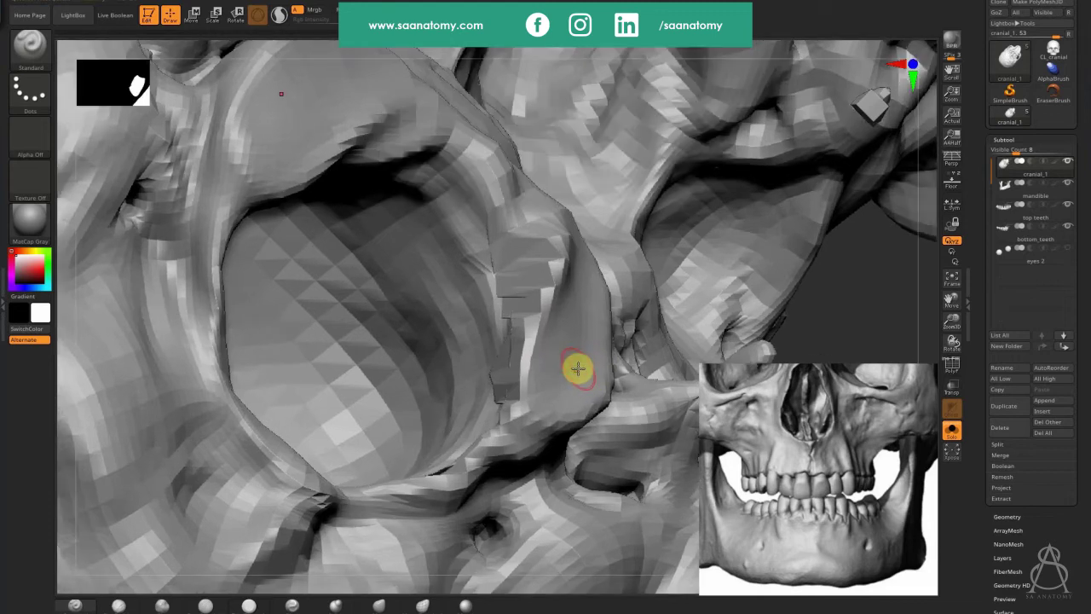
pyautogui.moveTo(507, 312); pyautogui.dragTo(546, 375, button='right')
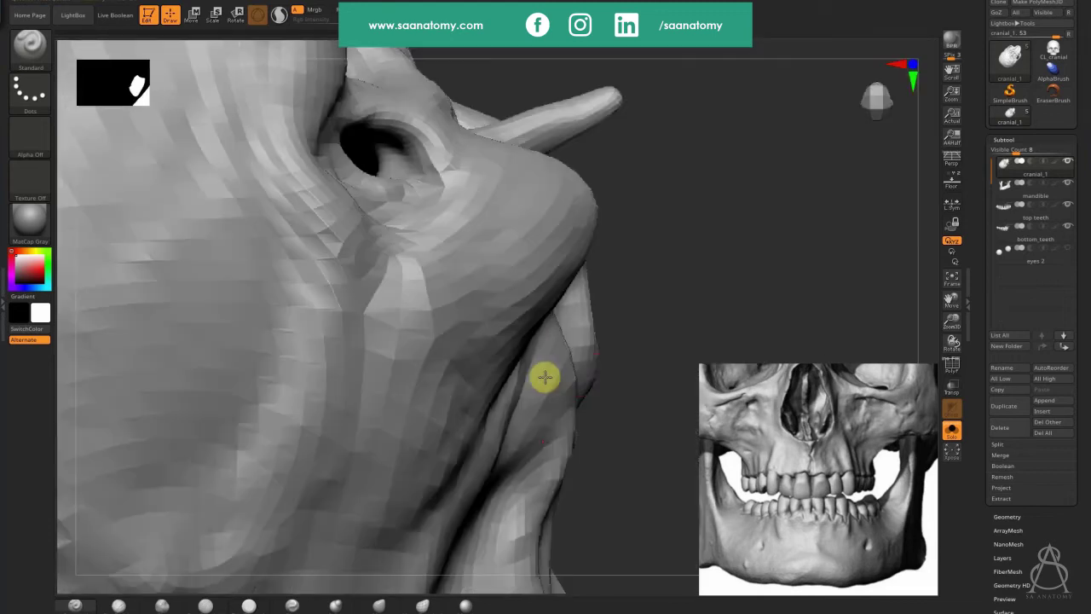
pyautogui.moveTo(636, 432); pyautogui.dragTo(524, 248, button='right')
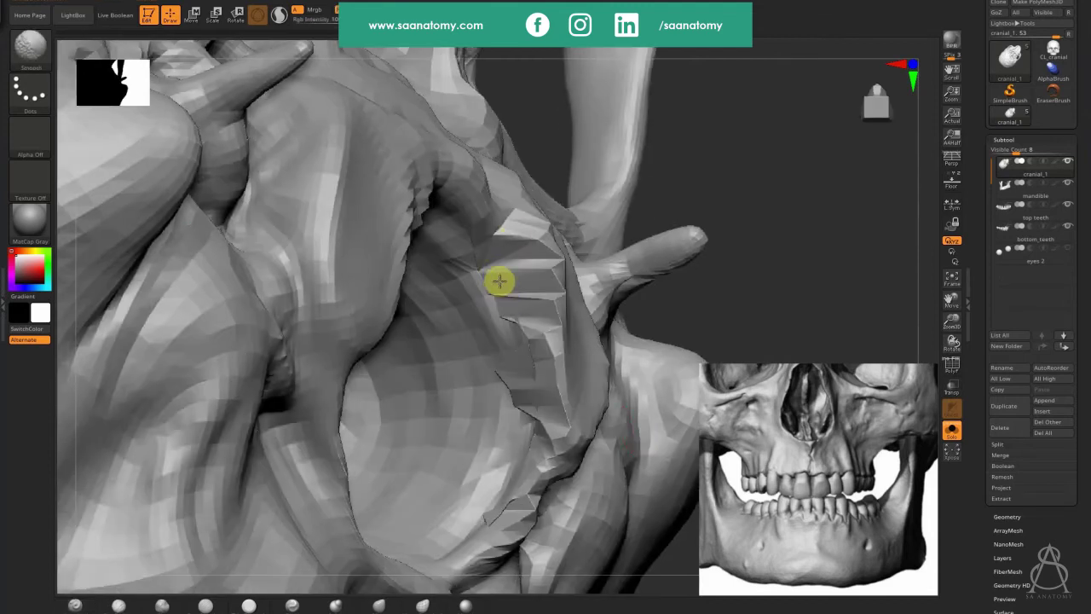
pyautogui.keyDown('shift'); pyautogui.moveTo(499, 282); pyautogui.dragTo(514, 268); pyautogui.keyUp('shift')
pyautogui.moveTo(518, 340)
pyautogui.keyDown('shift'); pyautogui.mouseDown()
pyautogui.moveTo(509, 370)
pyautogui.moveTo(528, 409)
pyautogui.moveTo(494, 293)
pyautogui.moveTo(507, 369)
pyautogui.moveTo(485, 521)
pyautogui.moveTo(489, 287)
pyautogui.moveTo(465, 247)
pyautogui.mouseUp(); pyautogui.keyUp('shift')
pyautogui.moveTo(502, 303)
pyautogui.mouseDown(button='right')
pyautogui.moveTo(459, 304)
pyautogui.moveTo(426, 151)
pyautogui.moveTo(497, 265)
pyautogui.mouseUp(button='right')
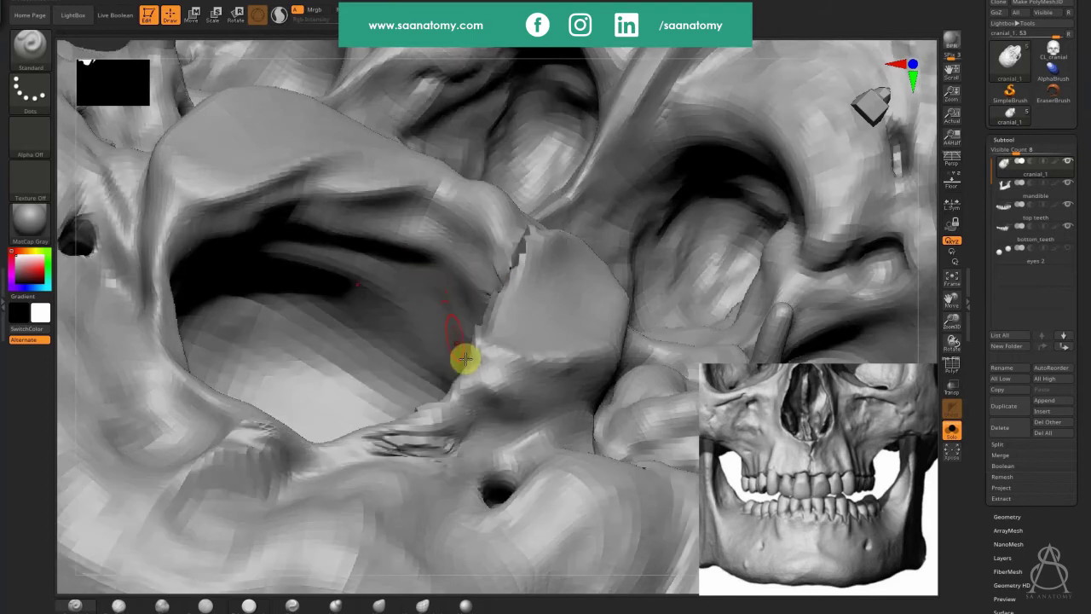
# Step: Raise the cranium's subdivision level and smooth the stepped artifacts along the occipital condyle's inner edge
pyautogui.moveTo(463, 358)
pyautogui.mouseDown(button='right')
pyautogui.moveTo(519, 438)
pyautogui.moveTo(587, 360)
pyautogui.mouseUp(button='right')
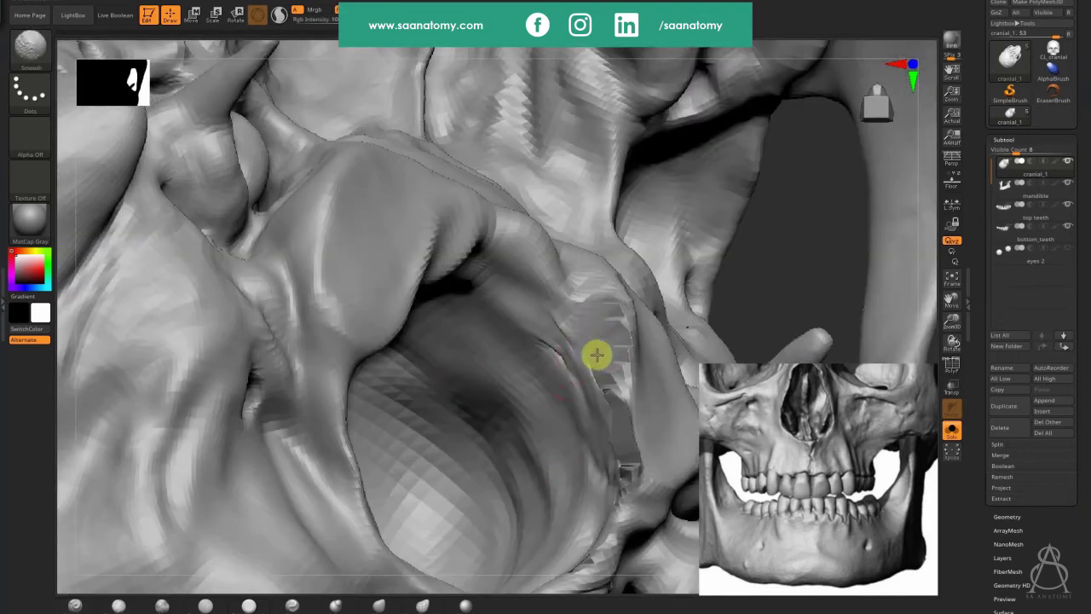
pyautogui.moveTo(593, 332)
pyautogui.keyDown('shift'); pyautogui.mouseDown()
pyautogui.moveTo(611, 307)
pyautogui.moveTo(614, 402)
pyautogui.moveTo(594, 389)
pyautogui.mouseUp(); pyautogui.keyUp('shift')
pyautogui.moveTo(611, 475)
pyautogui.keyDown('shift'); pyautogui.mouseDown()
pyautogui.moveTo(628, 383)
pyautogui.moveTo(626, 407)
pyautogui.moveTo(610, 399)
pyautogui.mouseUp(); pyautogui.keyUp('shift')
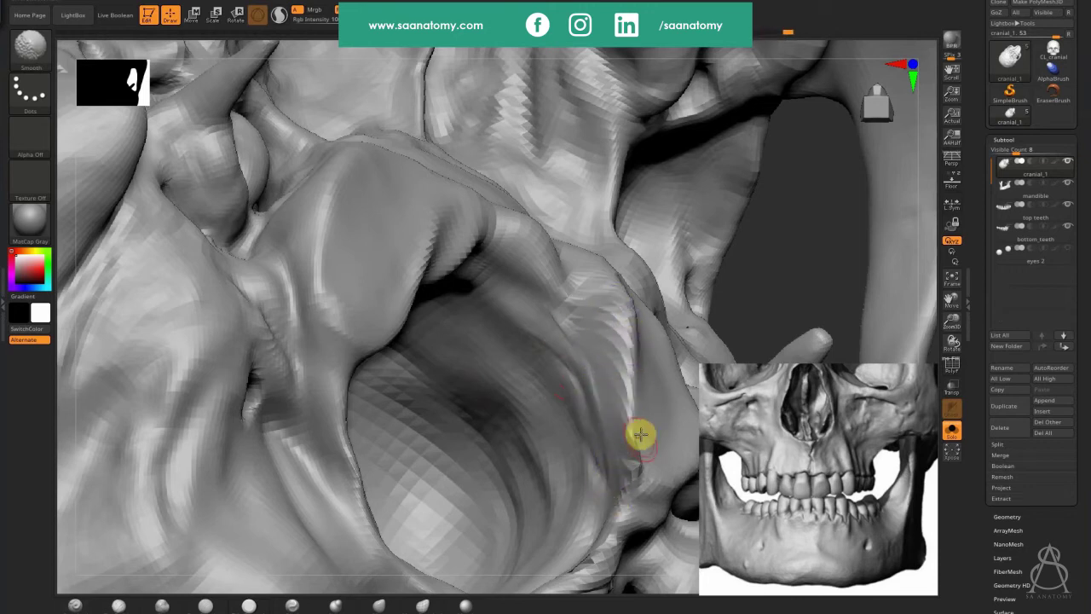
# Step: Smooth the cracked surface on the foramen magnum's rim behind the condyle and along the condyle's lower inner edge
pyautogui.keyDown('alt'); pyautogui.moveTo(629, 390); pyautogui.dragTo(629, 357, button='right'); pyautogui.keyUp('alt')
pyautogui.keyDown('ctrl'); pyautogui.moveTo(619, 271); pyautogui.dragTo(523, 419, button='right'); pyautogui.keyUp('ctrl')
pyautogui.keyDown('ctrl'); pyautogui.moveTo(737, 355); pyautogui.dragTo(750, 342, button='right'); pyautogui.keyUp('ctrl')
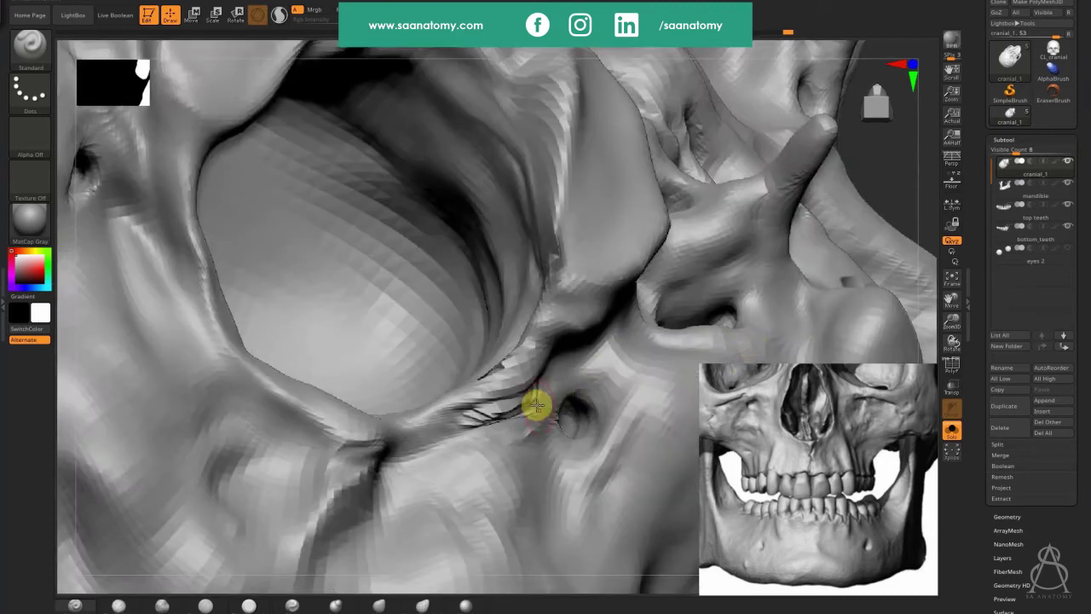
pyautogui.moveTo(515, 397)
pyautogui.keyDown('shift'); pyautogui.mouseDown()
pyautogui.moveTo(494, 414)
pyautogui.moveTo(525, 394)
pyautogui.moveTo(504, 344)
pyautogui.moveTo(529, 377)
pyautogui.moveTo(465, 424)
pyautogui.mouseUp(); pyautogui.keyUp('shift')
pyautogui.keyDown('shift'); pyautogui.moveTo(571, 262); pyautogui.dragTo(546, 210); pyautogui.keyUp('shift')
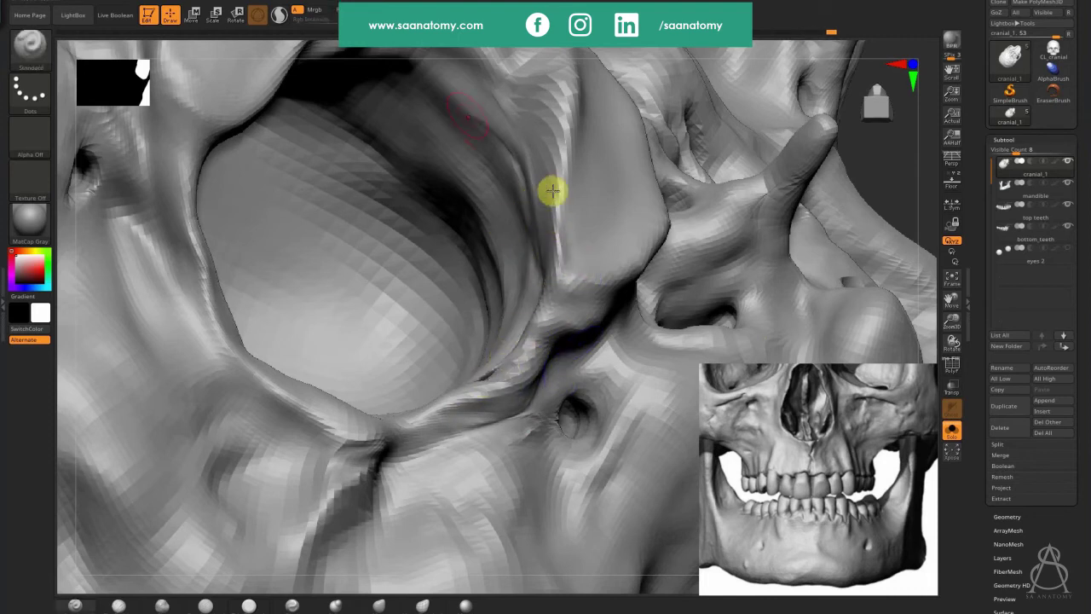
# Step: Raise the subdivision level again and smooth the torn polygons on the condyle's inner edge and the rim behind it
pyautogui.moveTo(555, 185); pyautogui.dragTo(534, 68, button='right')
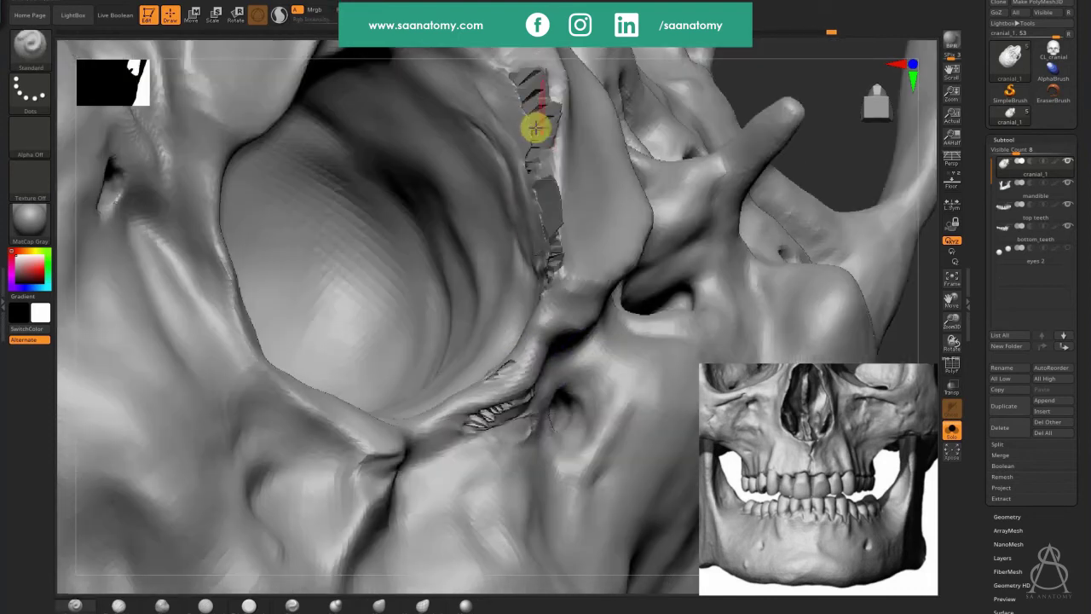
pyautogui.moveTo(536, 127)
pyautogui.keyDown('shift'); pyautogui.mouseDown()
pyautogui.moveTo(526, 92)
pyautogui.moveTo(541, 117)
pyautogui.moveTo(553, 219)
pyautogui.moveTo(528, 122)
pyautogui.moveTo(503, 82)
pyautogui.moveTo(545, 244)
pyautogui.moveTo(528, 180)
pyautogui.mouseUp(); pyautogui.keyUp('shift')
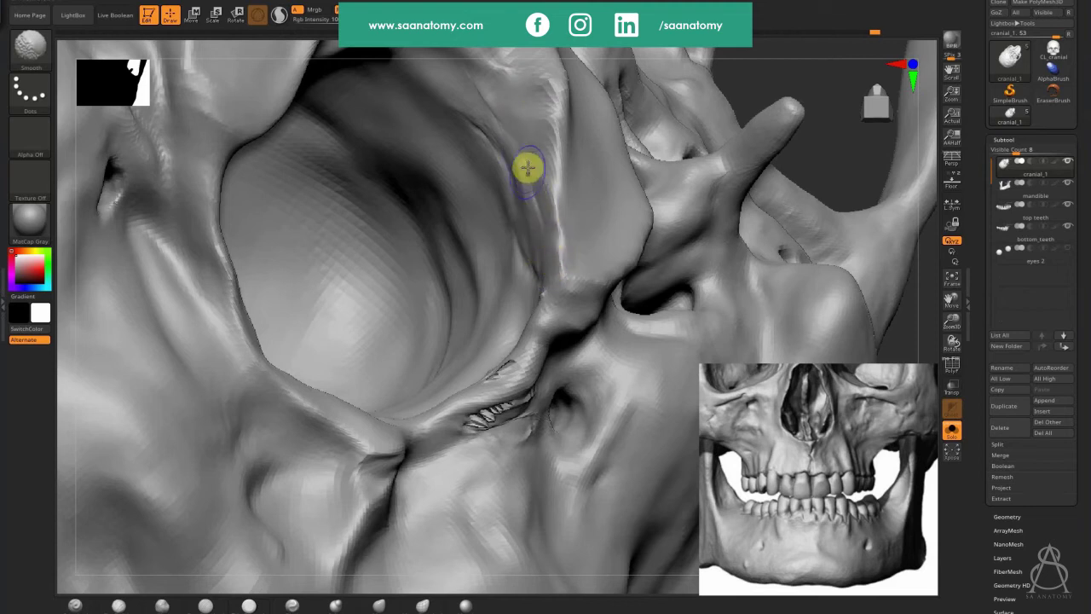
pyautogui.moveTo(509, 394)
pyautogui.keyDown('shift'); pyautogui.mouseDown()
pyautogui.moveTo(494, 421)
pyautogui.moveTo(521, 400)
pyautogui.moveTo(495, 377)
pyautogui.moveTo(523, 307)
pyautogui.moveTo(519, 251)
pyautogui.moveTo(477, 124)
pyautogui.moveTo(581, 256)
pyautogui.mouseUp(); pyautogui.keyUp('shift')
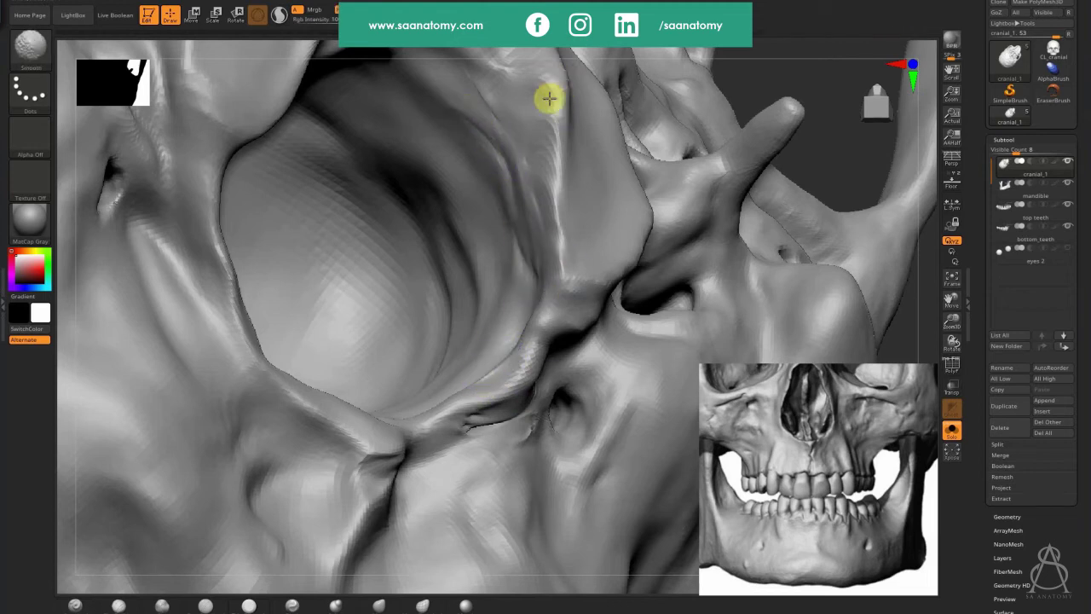
# Step: Smooth the narrow crevice between the foramen magnum's rim and the small canal opening behind the condyle
pyautogui.moveTo(515, 306); pyautogui.dragTo(501, 293, button='right')
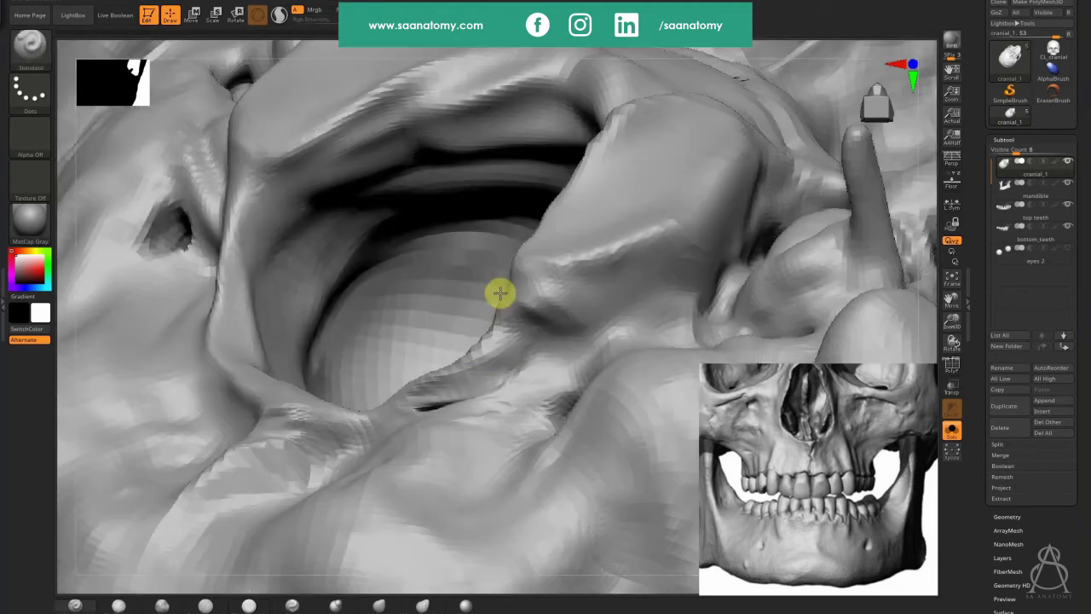
pyautogui.moveTo(507, 385); pyautogui.dragTo(497, 395, button='right')
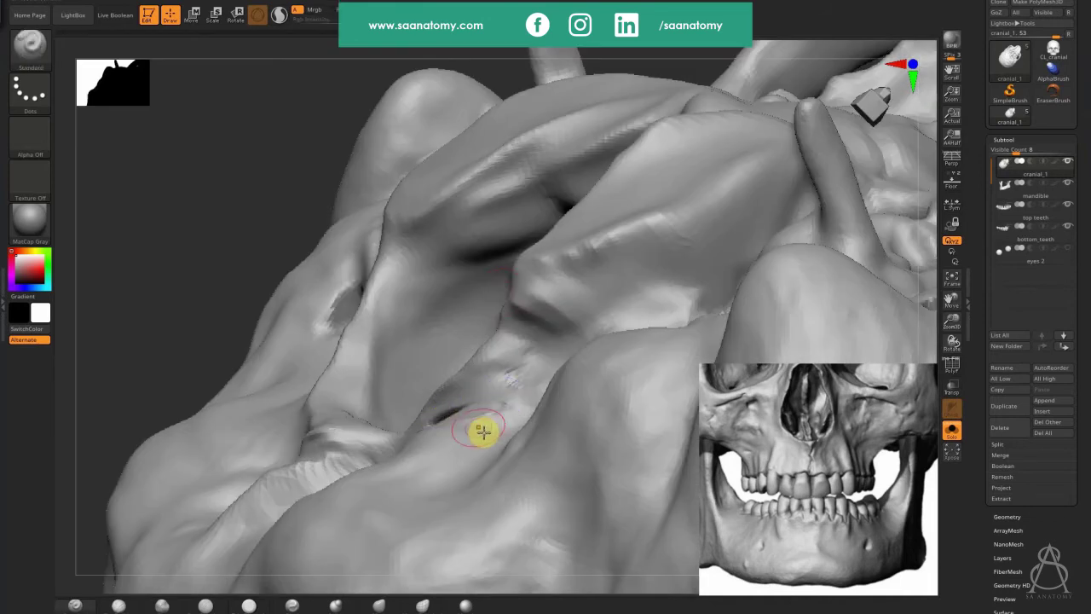
pyautogui.moveTo(519, 463)
pyautogui.mouseDown(button='right')
pyautogui.moveTo(558, 517)
pyautogui.moveTo(499, 414)
pyautogui.mouseUp(button='right')
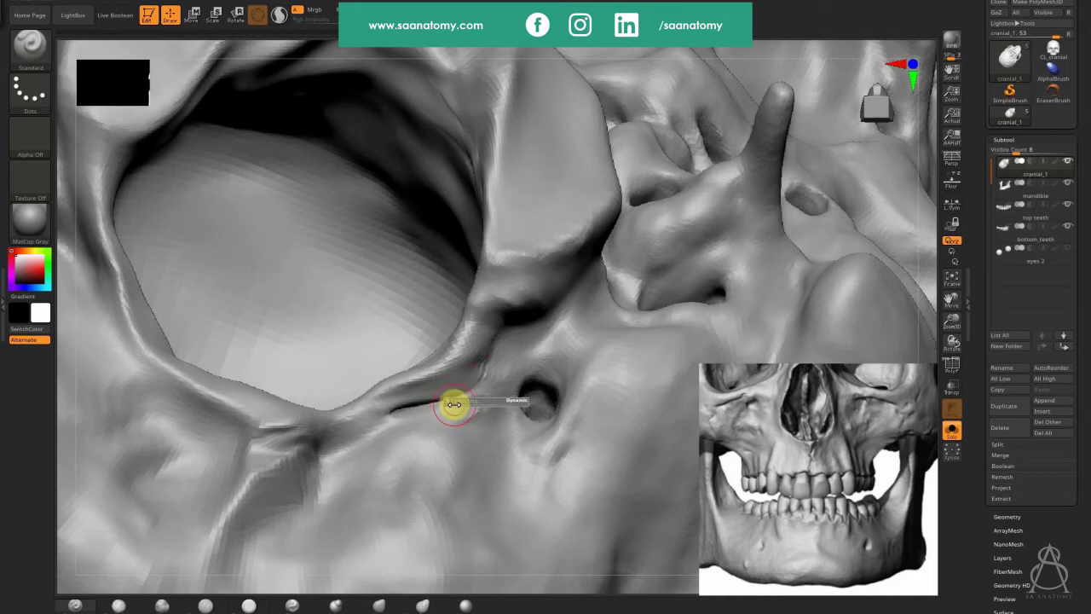
pyautogui.moveTo(459, 364); pyautogui.dragTo(447, 361, button='right')
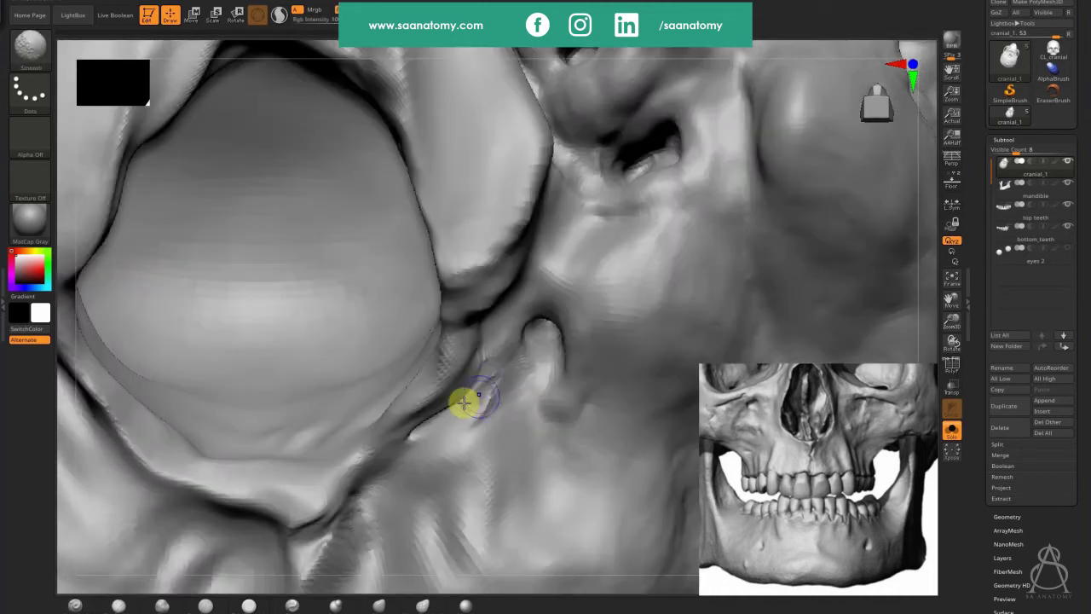
pyautogui.moveTo(463, 397)
pyautogui.keyDown('shift'); pyautogui.mouseDown()
pyautogui.moveTo(425, 430)
pyautogui.moveTo(419, 421)
pyautogui.mouseUp(); pyautogui.keyUp('shift')
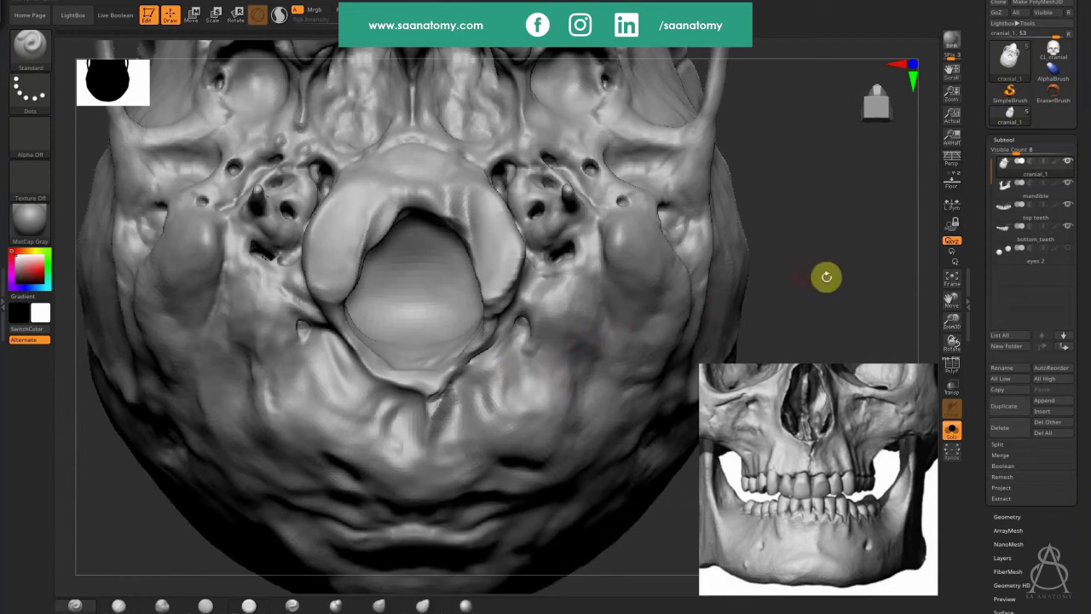
# Step: Smooth the raised ridges on the nasal bone just above the nasal opening
pyautogui.moveTo(844, 263); pyautogui.dragTo(820, 183)
pyautogui.moveTo(739, 109); pyautogui.dragTo(770, 261)
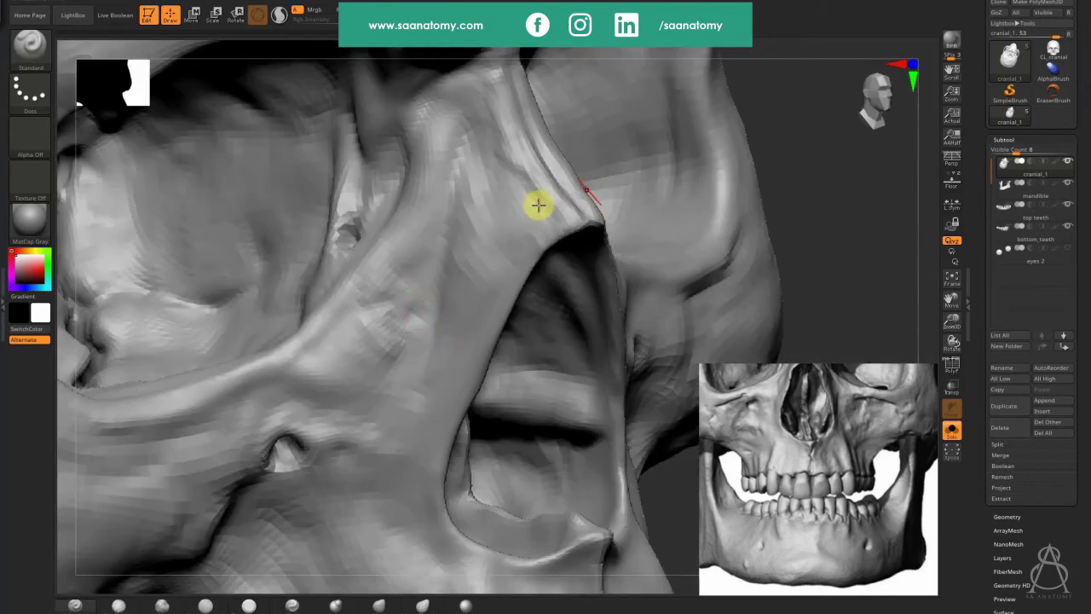
pyautogui.moveTo(538, 204); pyautogui.dragTo(570, 187, button='right')
pyautogui.press('shift')
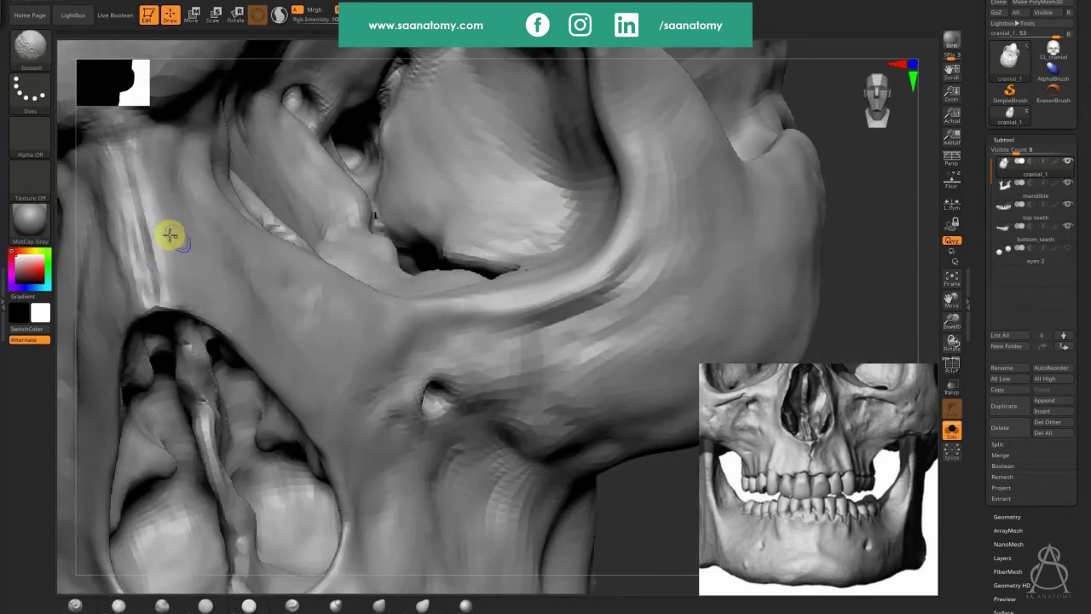
pyautogui.keyDown('shift'); pyautogui.moveTo(130, 261); pyautogui.dragTo(155, 216); pyautogui.keyUp('shift')
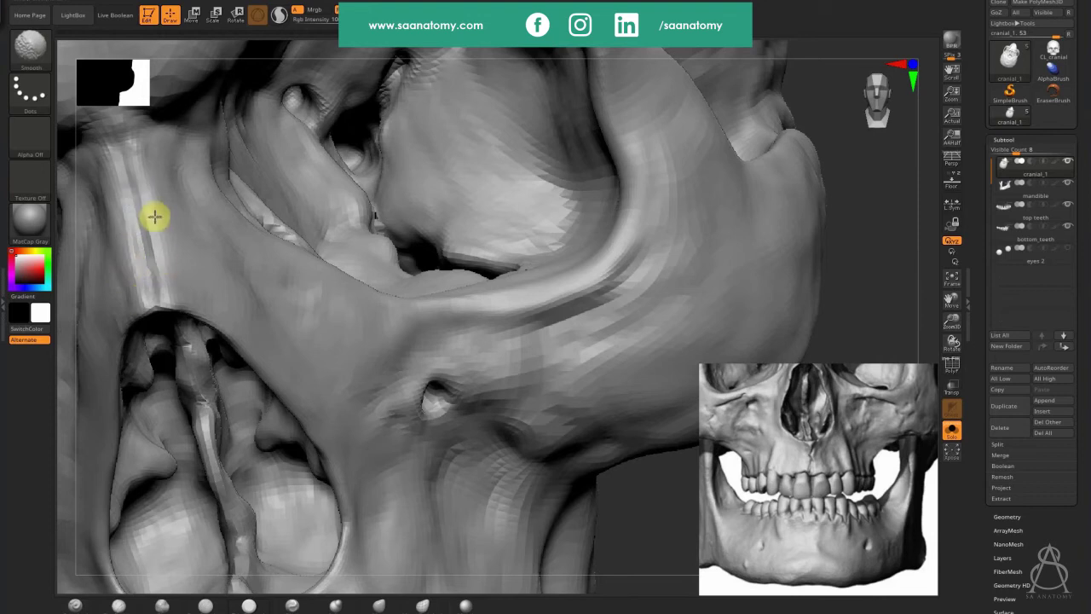
# Step: Switch to the TrimDynamic brush and flatten the ridges on the nasal bone and the front edge of the nasal septum
pyautogui.click(457, 509)
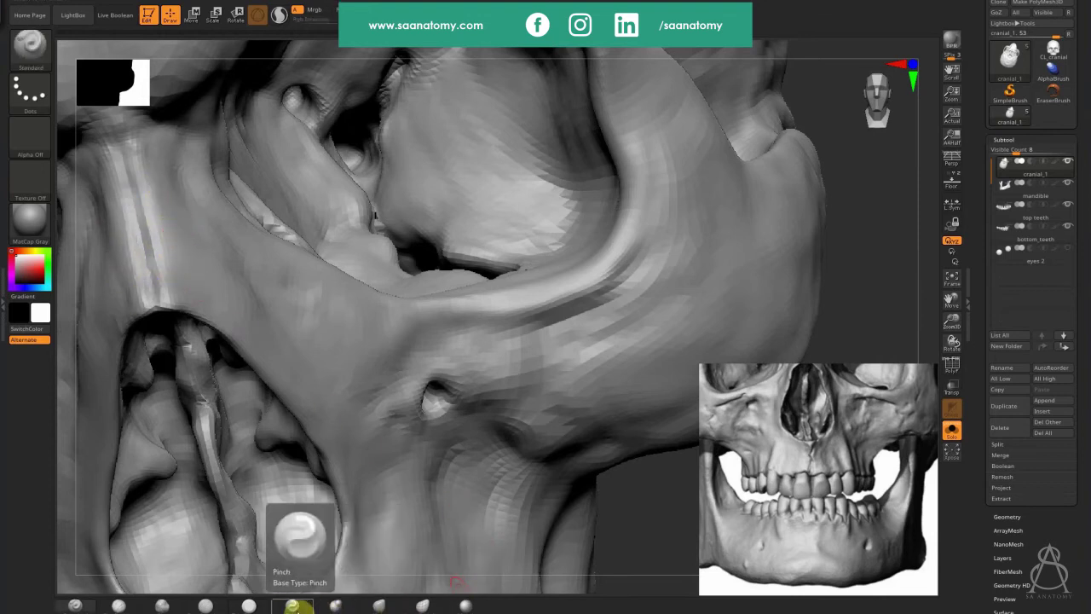
pyautogui.click(249, 606)
pyautogui.moveTo(171, 242); pyautogui.dragTo(159, 194)
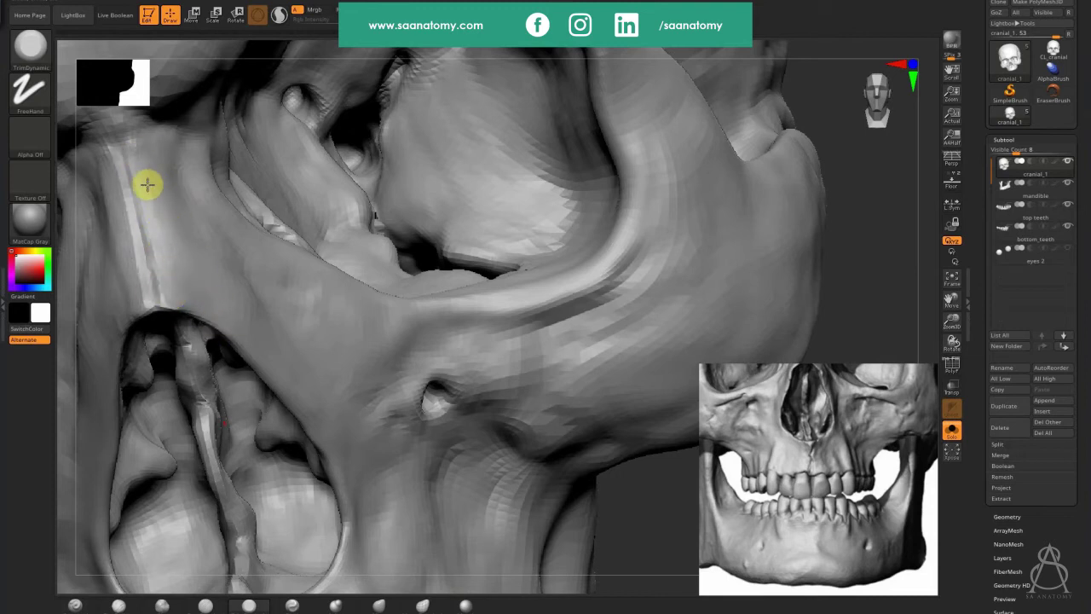
pyautogui.moveTo(280, 360); pyautogui.dragTo(216, 333, button='right')
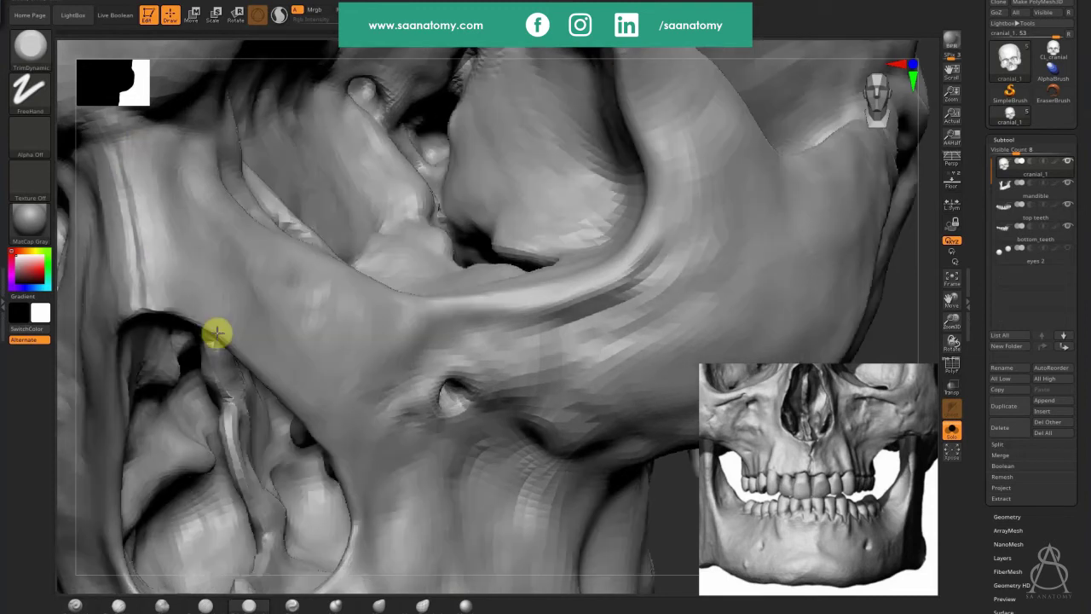
pyautogui.moveTo(180, 264); pyautogui.dragTo(169, 301)
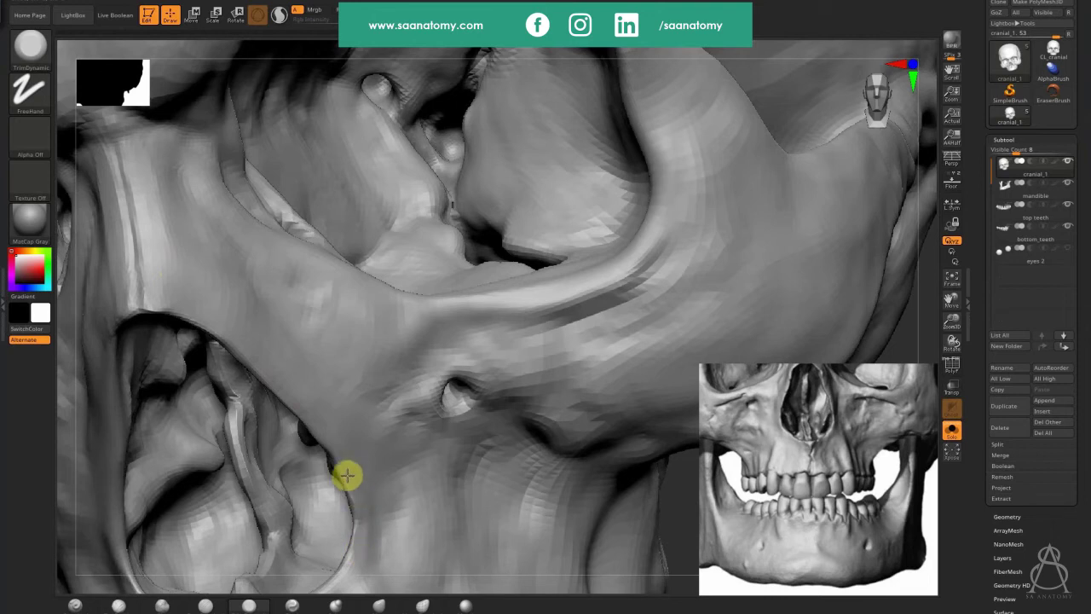
pyautogui.moveTo(237, 396); pyautogui.dragTo(280, 504)
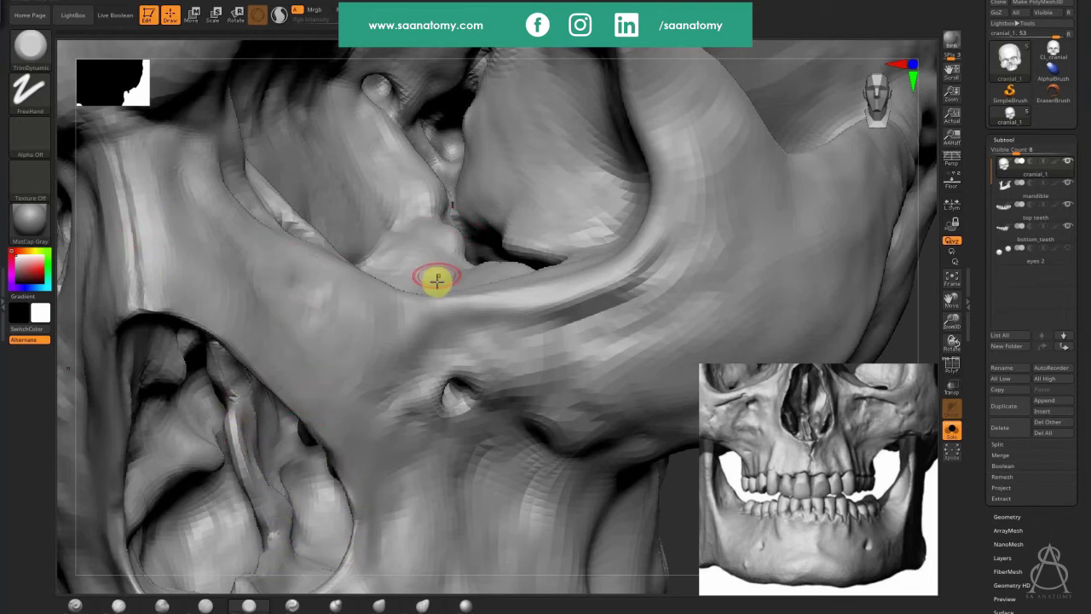
# Step: Smooth the bone edge beside the orbital fissure inside the eye socket and snap the skull to a straight front view
pyautogui.moveTo(427, 324)
pyautogui.mouseDown(button='right')
pyautogui.moveTo(430, 350)
pyautogui.moveTo(479, 270)
pyautogui.mouseUp(button='right')
pyautogui.moveTo(475, 225)
pyautogui.mouseDown(button='right')
pyautogui.moveTo(455, 207)
pyautogui.moveTo(464, 213)
pyautogui.mouseUp(button='right')
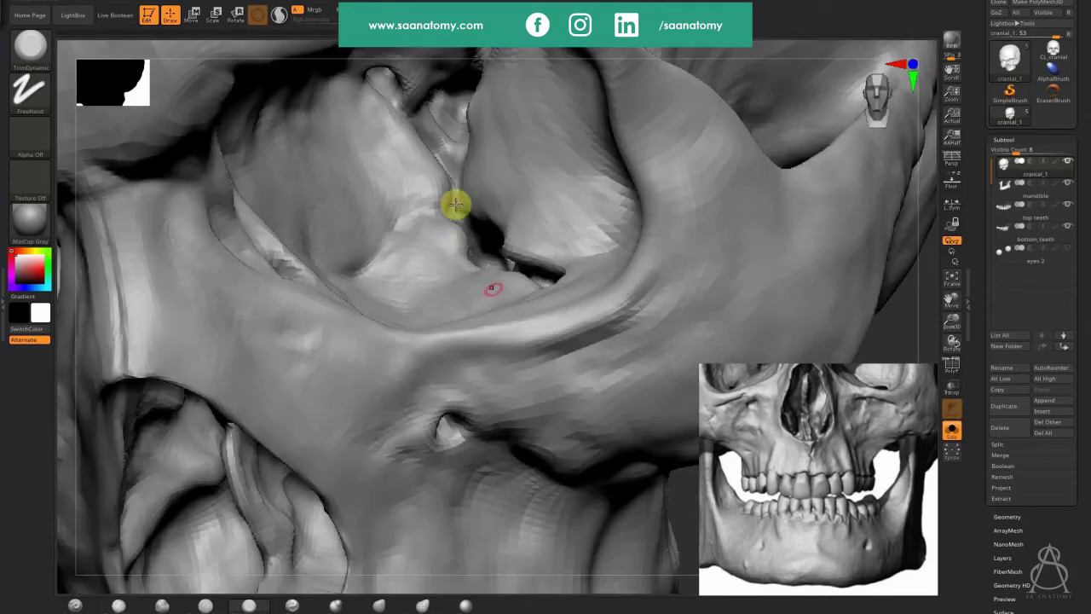
pyautogui.press('shift')
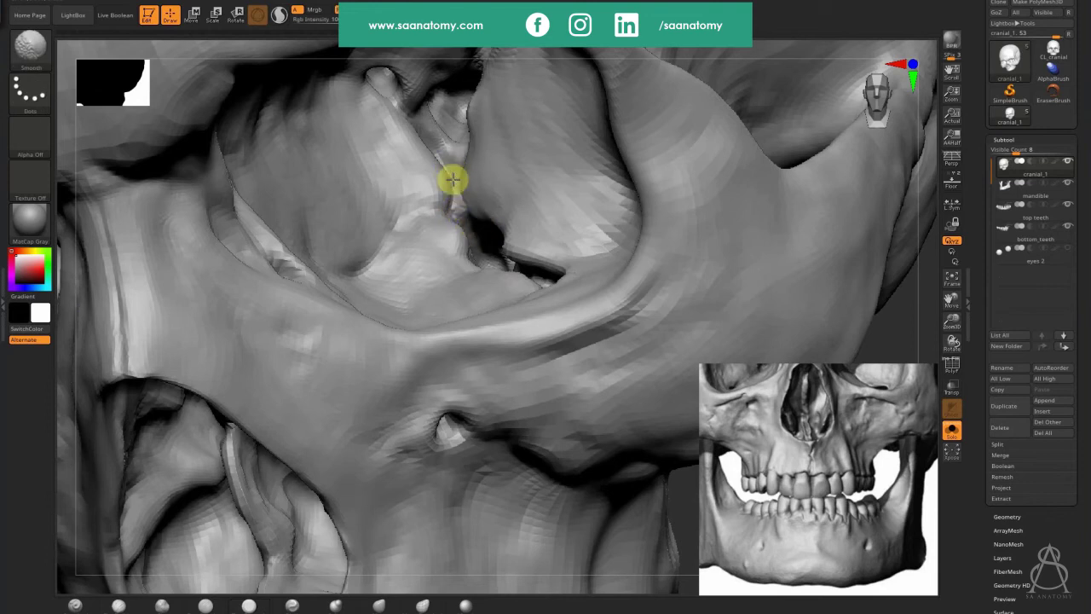
pyautogui.moveTo(448, 209); pyautogui.dragTo(485, 248, button='right')
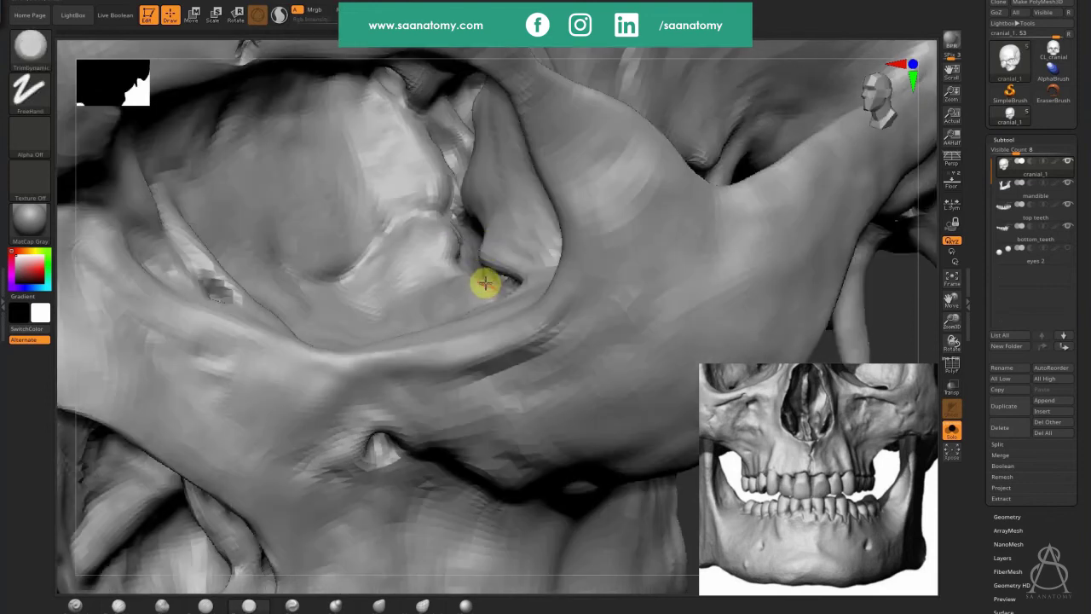
pyautogui.press('ctrl')
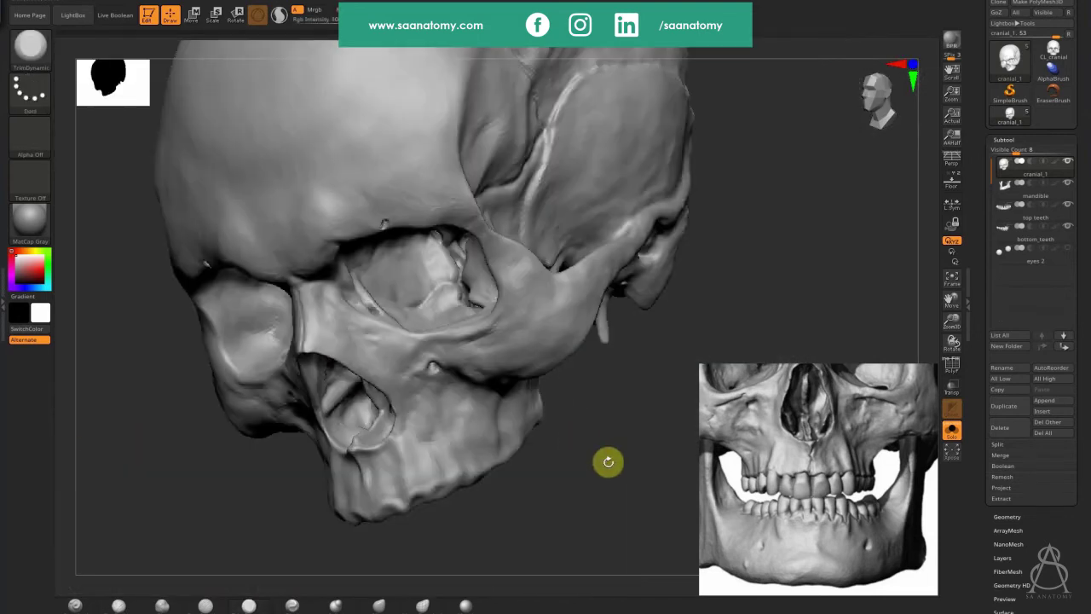
pyautogui.moveTo(606, 461)
pyautogui.keyDown('shift'); pyautogui.mouseDown(button='right')
pyautogui.moveTo(588, 499)
pyautogui.moveTo(604, 517)
pyautogui.moveTo(593, 518)
pyautogui.moveTo(591, 465)
pyautogui.mouseUp(button='right'); pyautogui.keyUp('shift')
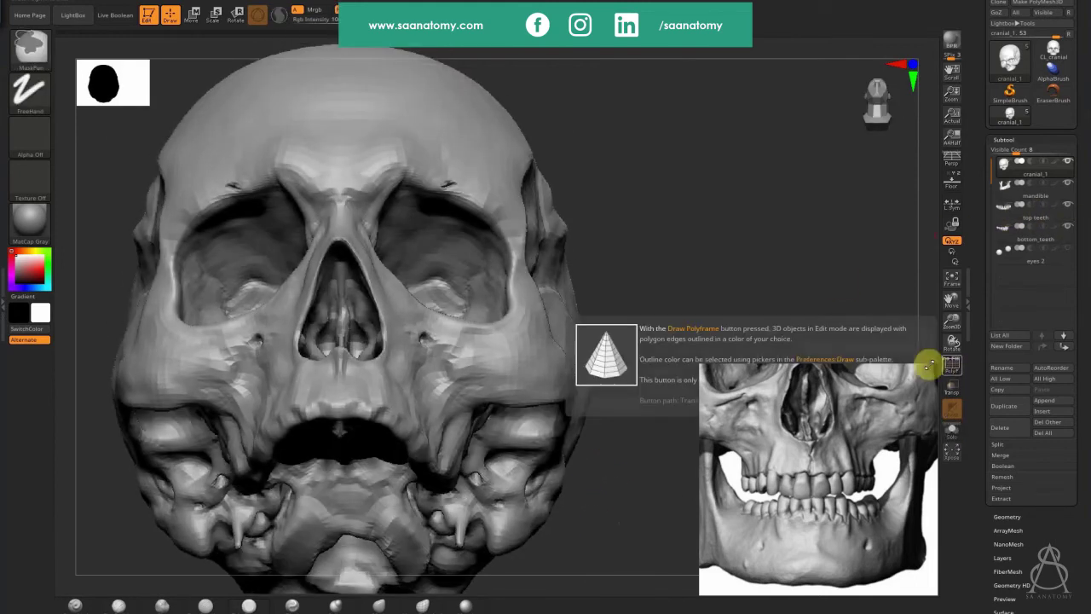
# Step: Hide the bottom_teeth and mandible subtools and turn the skull to expose the palate from below
pyautogui.moveTo(865, 272)
pyautogui.mouseDown(button='right')
pyautogui.moveTo(869, 255)
pyautogui.moveTo(901, 246)
pyautogui.moveTo(906, 214)
pyautogui.moveTo(956, 229)
pyautogui.mouseUp(button='right')
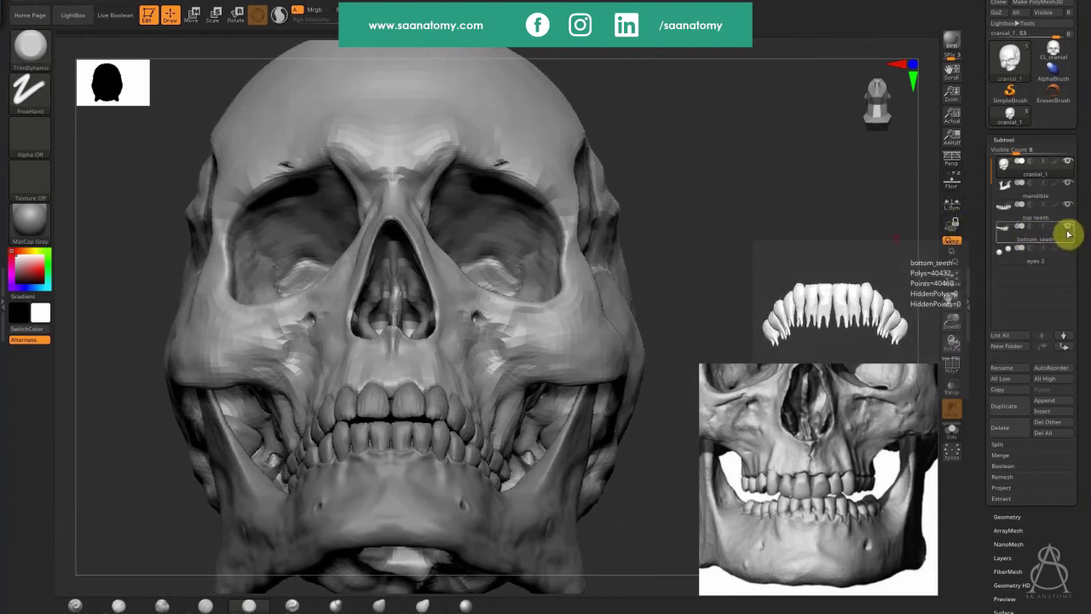
pyautogui.click(1070, 227)
pyautogui.click(1067, 185)
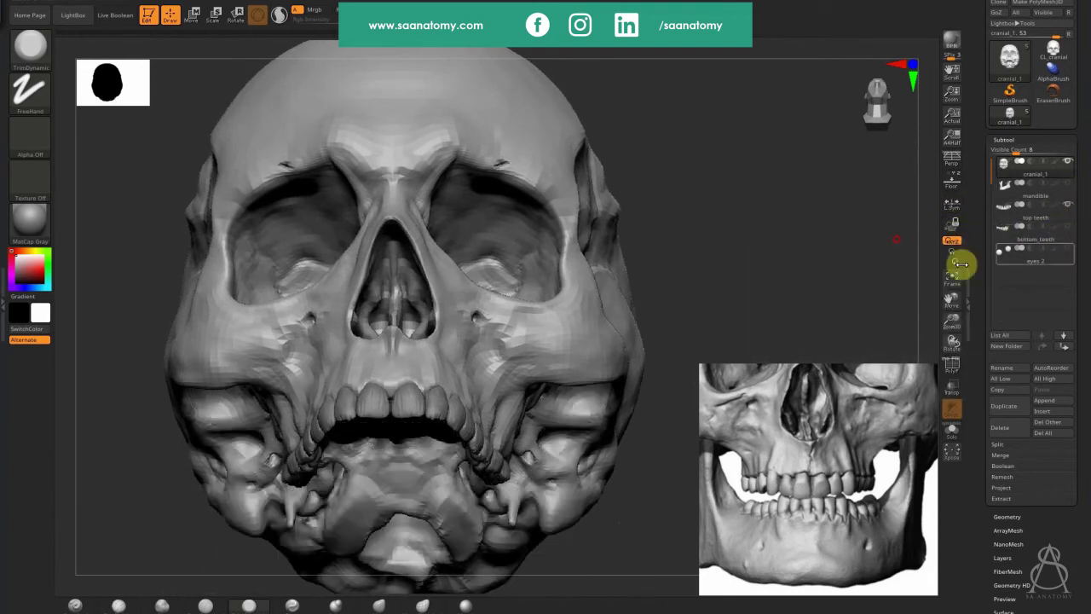
pyautogui.moveTo(751, 274); pyautogui.dragTo(519, 209, button='right')
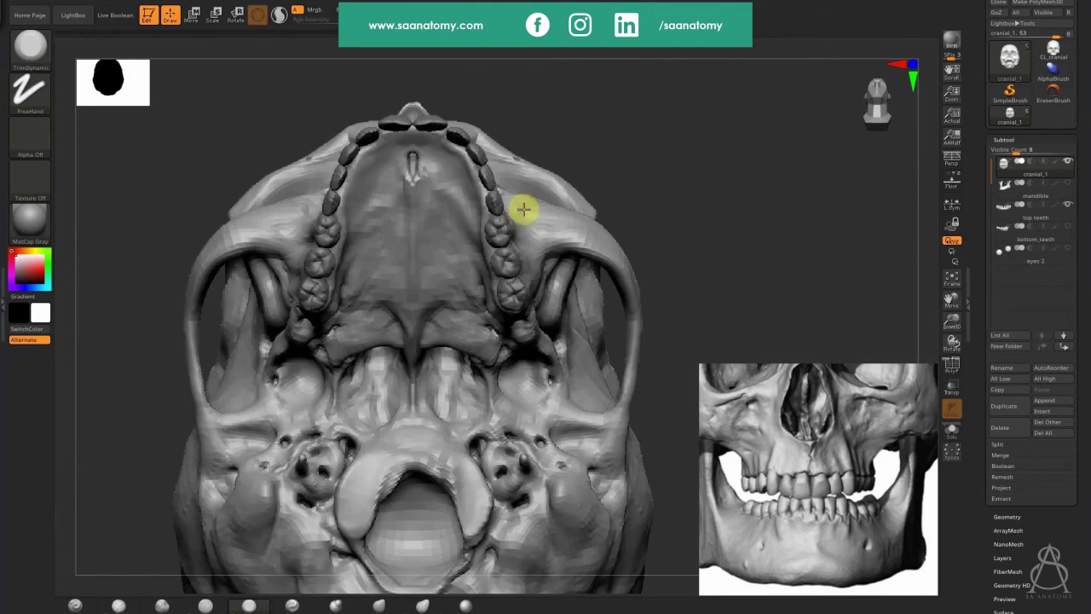
# Step: Find the reference photo of the hard palate with upper teeth seen from below and enlarge it
pyautogui.moveTo(805, 375); pyautogui.dragTo(814, 449)
pyautogui.scroll(-6, 848, 445)
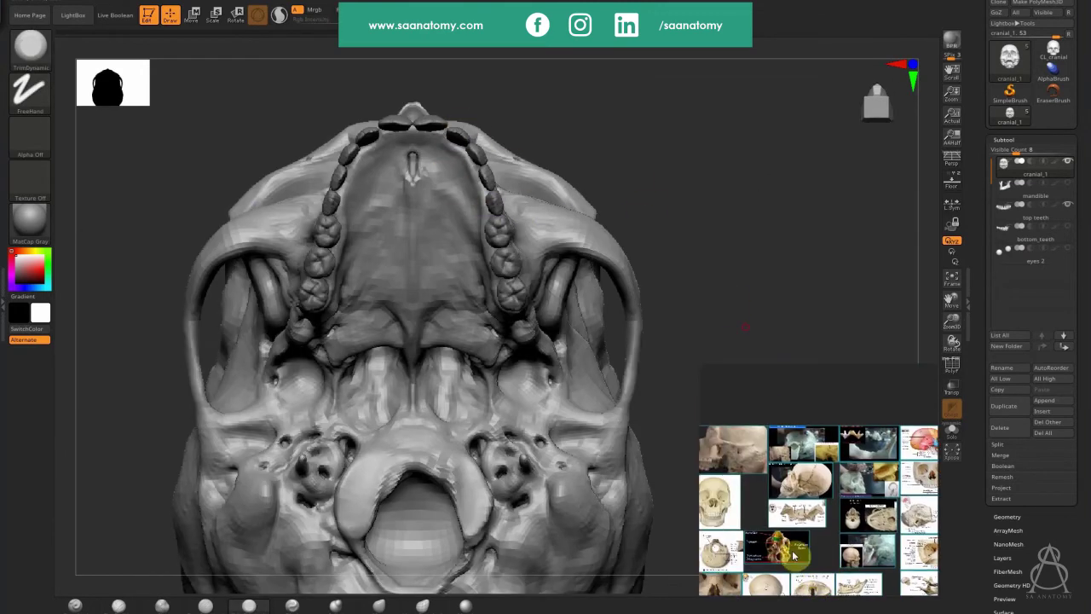
pyautogui.scroll(6, 747, 498)
pyautogui.scroll(4, 747, 494)
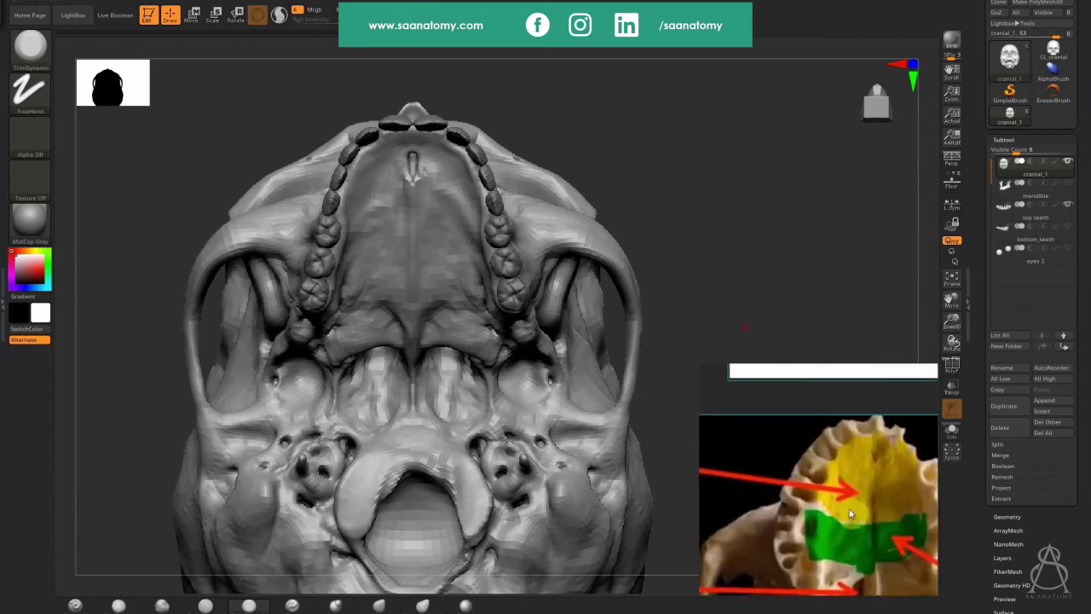
pyautogui.scroll(-8, 786, 435)
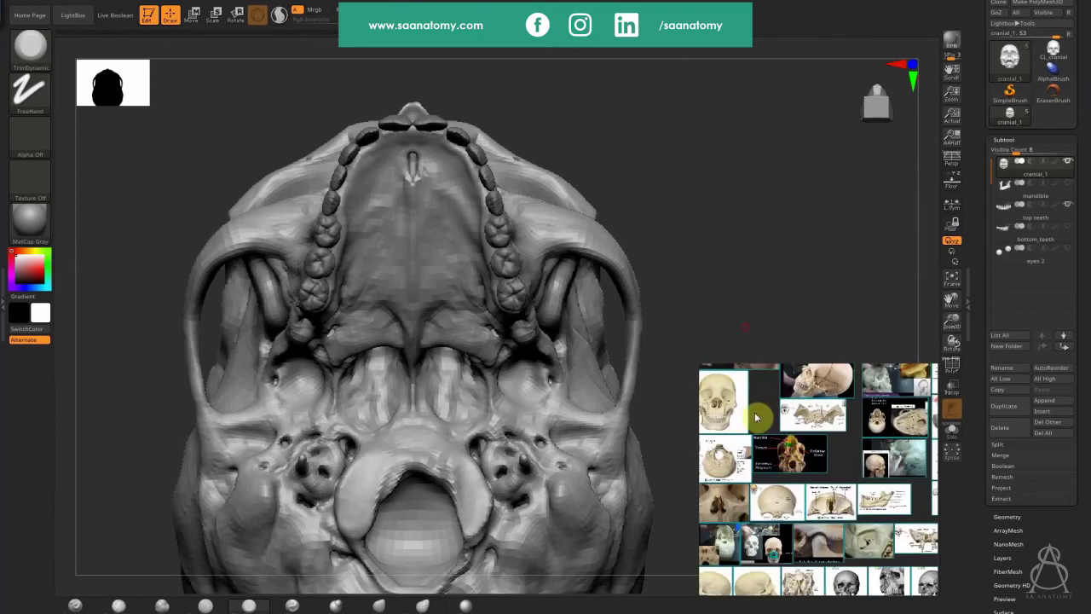
pyautogui.moveTo(666, 456); pyautogui.dragTo(651, 432, button='middle')
pyautogui.moveTo(912, 441); pyautogui.dragTo(833, 434, button='middle')
pyautogui.scroll(8, 833, 435)
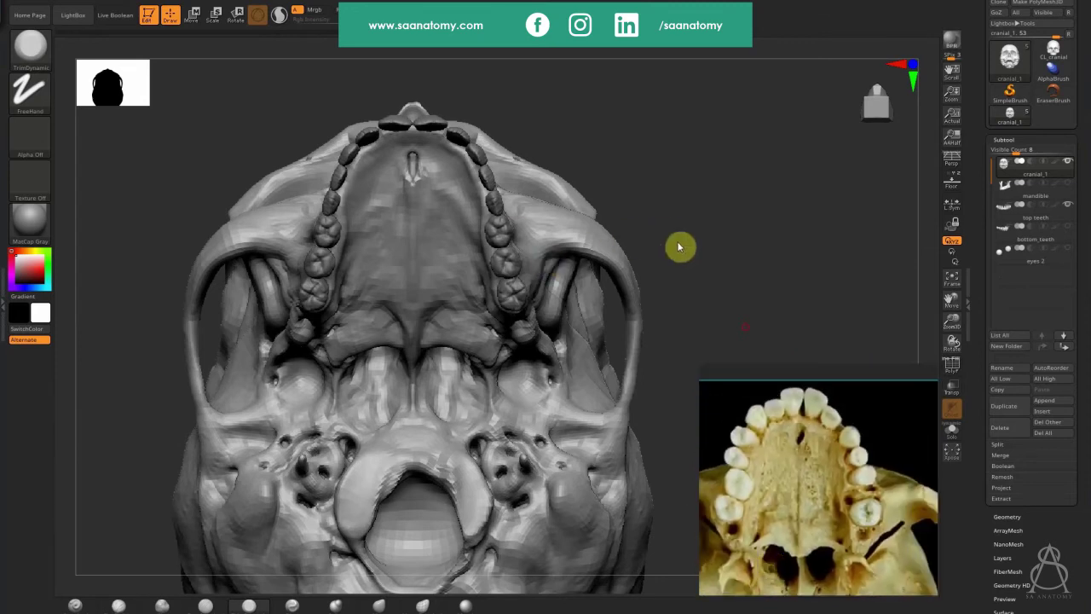
# Step: Sculpt one side of the hard palate beside the premolars and molars with the ClayBuildup brush
pyautogui.moveTo(679, 247); pyautogui.dragTo(528, 265)
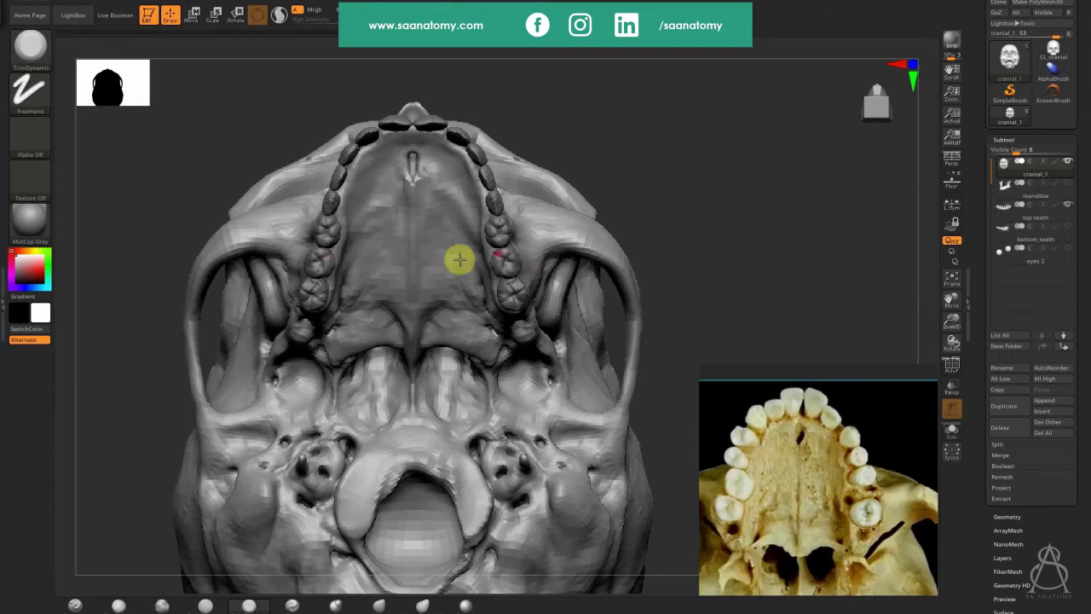
pyautogui.keyDown('alt'); pyautogui.moveTo(367, 228); pyautogui.dragTo(386, 280, button='right'); pyautogui.keyUp('alt')
pyautogui.keyDown('ctrl'); pyautogui.moveTo(618, 147); pyautogui.dragTo(531, 158, button='right'); pyautogui.keyUp('ctrl')
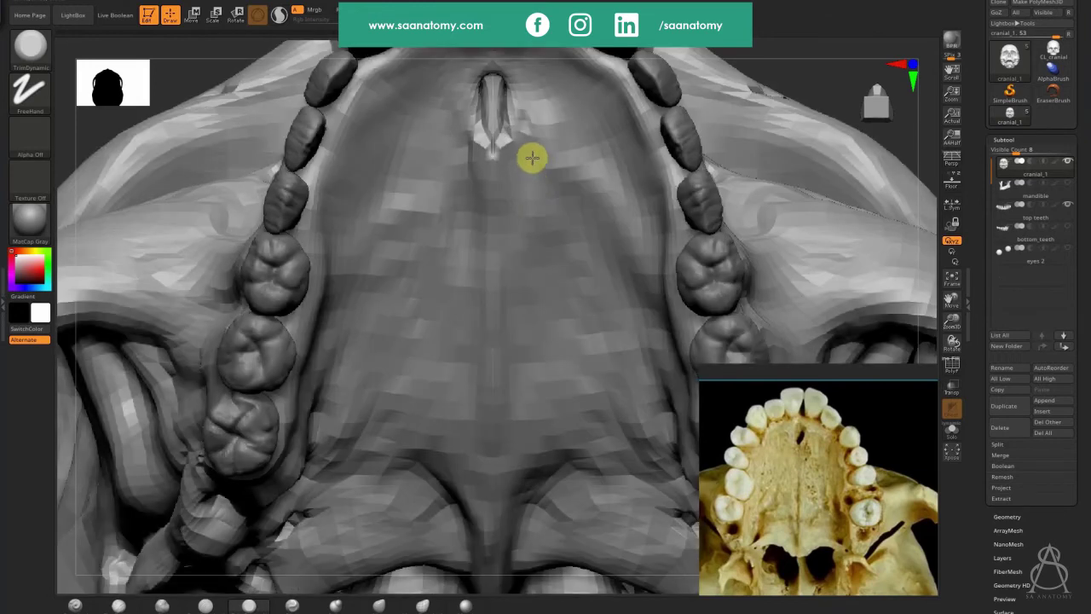
pyautogui.moveTo(560, 210)
pyautogui.mouseDown(button='right')
pyautogui.moveTo(575, 188)
pyautogui.moveTo(585, 220)
pyautogui.moveTo(574, 197)
pyautogui.mouseUp(button='right')
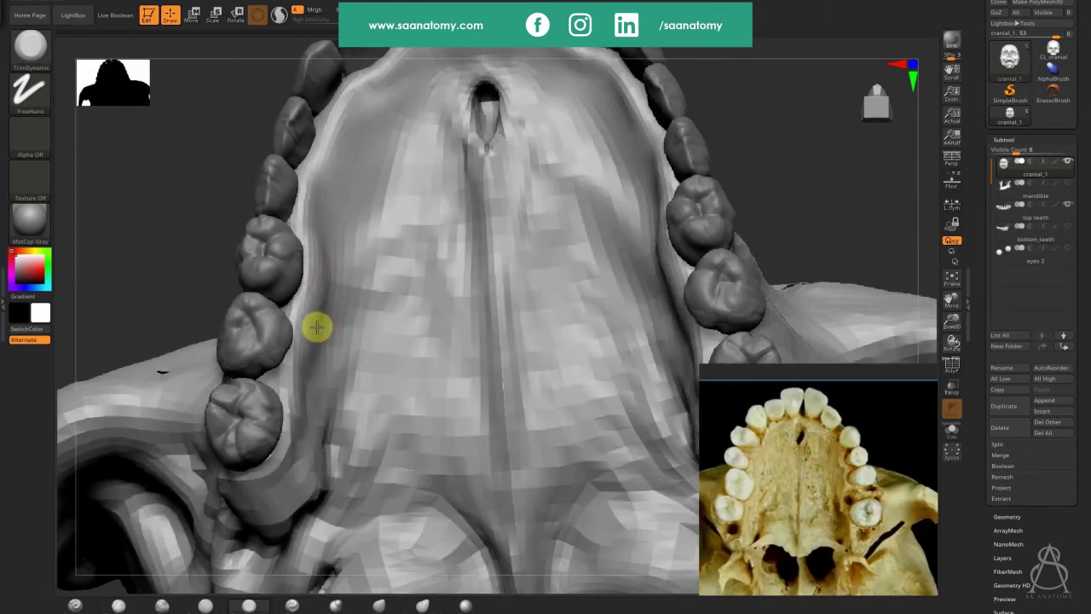
pyautogui.click(116, 604)
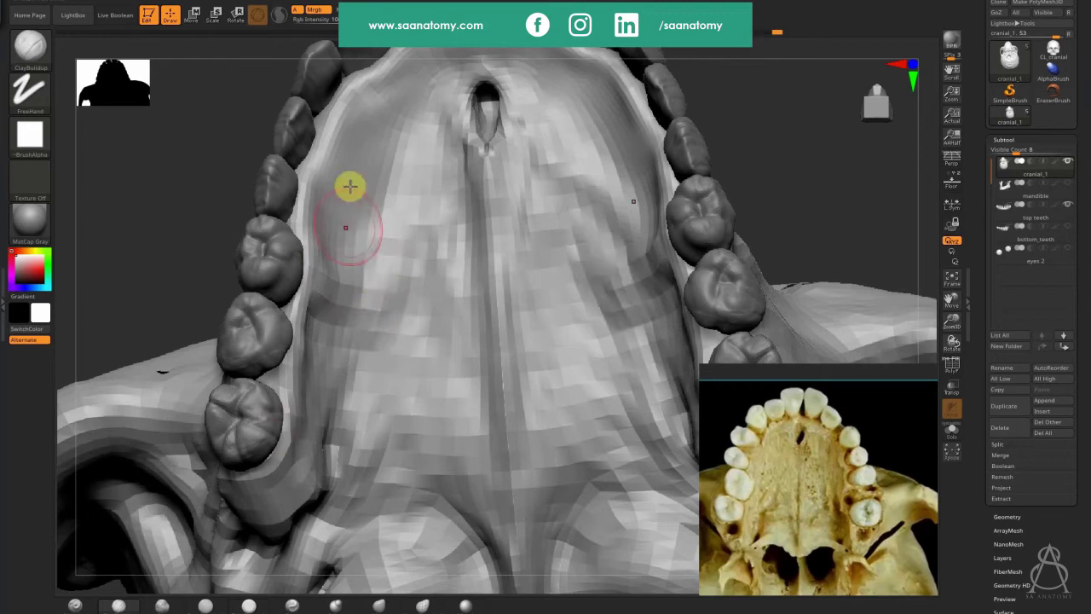
pyautogui.moveTo(332, 229)
pyautogui.mouseDown()
pyautogui.moveTo(397, 200)
pyautogui.moveTo(348, 260)
pyautogui.moveTo(383, 244)
pyautogui.moveTo(405, 265)
pyautogui.moveTo(387, 233)
pyautogui.moveTo(400, 129)
pyautogui.moveTo(428, 196)
pyautogui.moveTo(370, 141)
pyautogui.moveTo(332, 158)
pyautogui.moveTo(370, 96)
pyautogui.moveTo(415, 126)
pyautogui.moveTo(410, 187)
pyautogui.moveTo(389, 186)
pyautogui.mouseUp()
pyautogui.moveTo(384, 227)
pyautogui.mouseDown()
pyautogui.moveTo(404, 231)
pyautogui.moveTo(349, 217)
pyautogui.moveTo(312, 226)
pyautogui.moveTo(322, 234)
pyautogui.mouseUp()
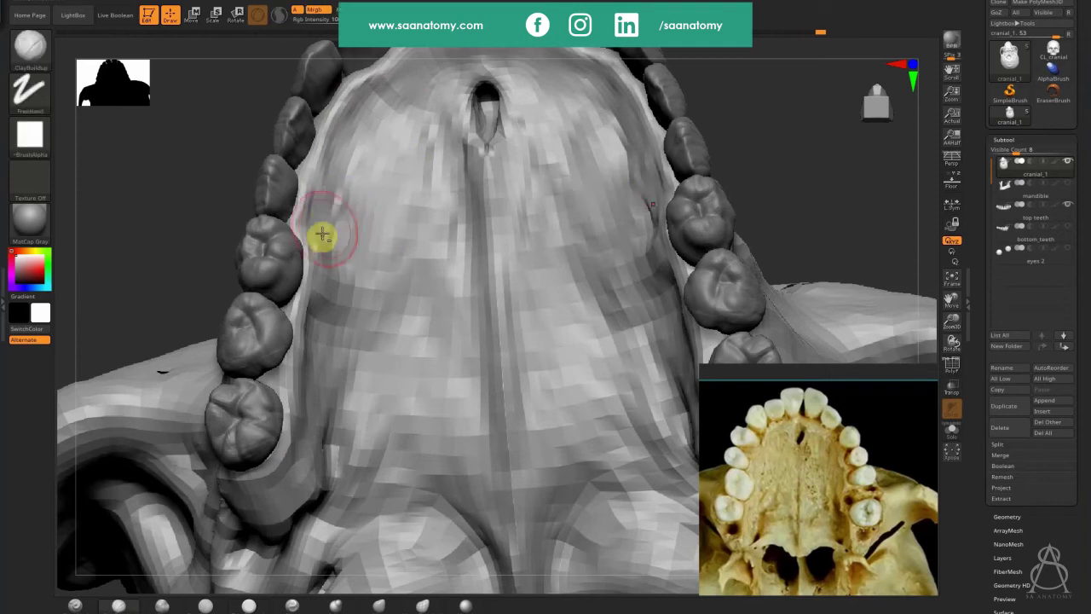
pyautogui.moveTo(303, 401)
pyautogui.mouseDown()
pyautogui.moveTo(329, 444)
pyautogui.moveTo(308, 408)
pyautogui.moveTo(360, 343)
pyautogui.moveTo(327, 408)
pyautogui.moveTo(329, 373)
pyautogui.moveTo(358, 356)
pyautogui.mouseUp()
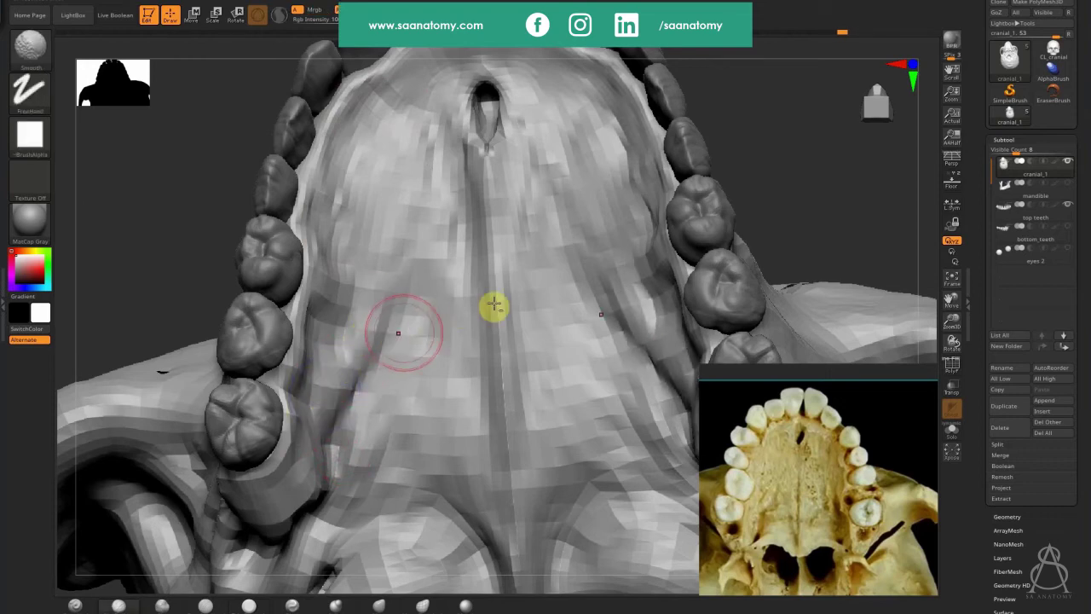
# Step: Sculpt the palate's opposite margin and the area behind the incisors with ClayBuildup, smoothing the front curve
pyautogui.moveTo(451, 246); pyautogui.dragTo(409, 401, button='right')
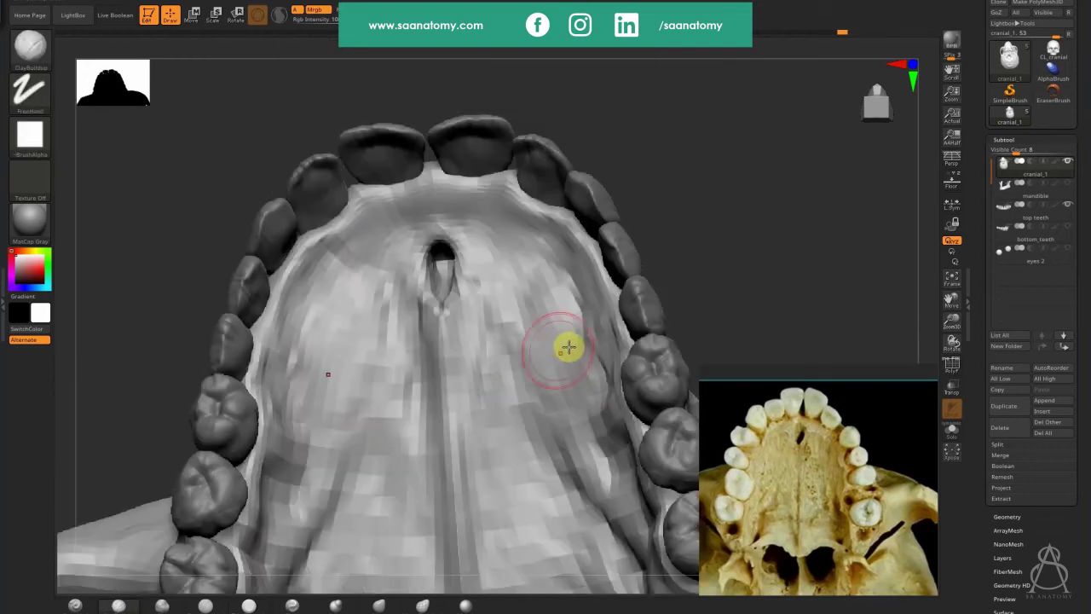
pyautogui.moveTo(568, 346); pyautogui.dragTo(595, 310, button='right')
pyautogui.moveTo(595, 309)
pyautogui.mouseDown()
pyautogui.moveTo(621, 319)
pyautogui.moveTo(624, 367)
pyautogui.moveTo(645, 365)
pyautogui.moveTo(640, 451)
pyautogui.moveTo(670, 452)
pyautogui.mouseUp()
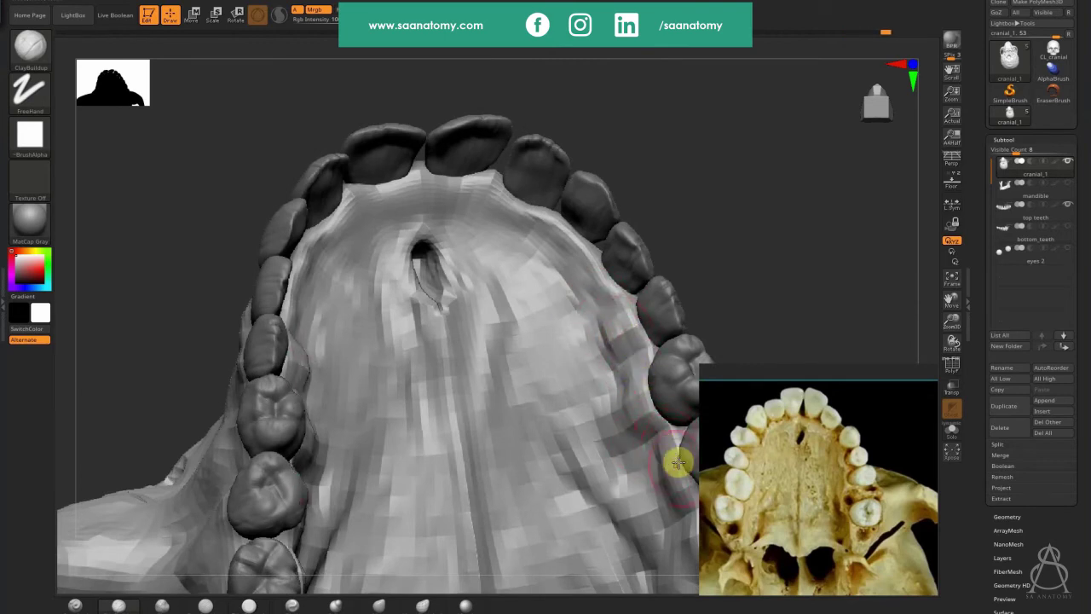
pyautogui.moveTo(616, 355)
pyautogui.mouseDown()
pyautogui.moveTo(625, 356)
pyautogui.moveTo(616, 318)
pyautogui.moveTo(643, 365)
pyautogui.moveTo(612, 275)
pyautogui.moveTo(576, 252)
pyautogui.moveTo(602, 316)
pyautogui.moveTo(590, 323)
pyautogui.mouseUp()
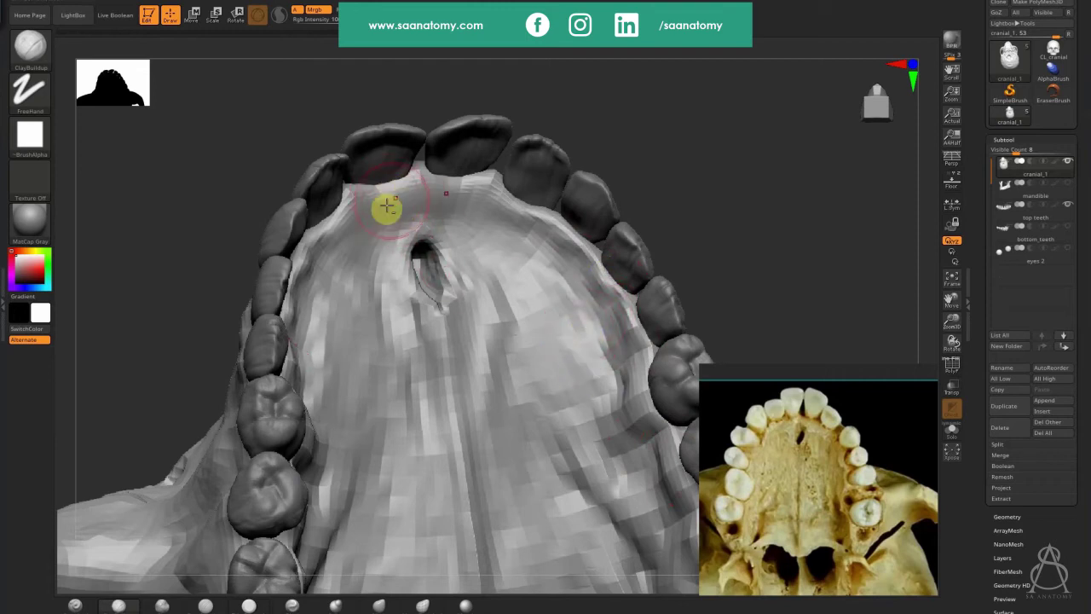
pyautogui.moveTo(386, 205); pyautogui.dragTo(399, 222)
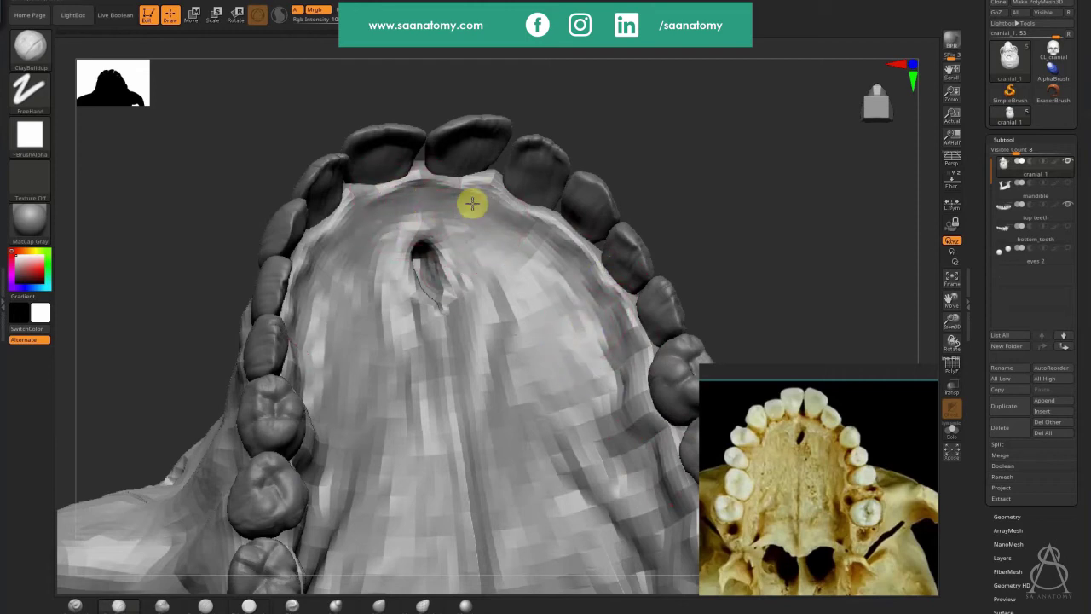
pyautogui.press('shift')
pyautogui.moveTo(523, 240)
pyautogui.mouseDown()
pyautogui.moveTo(538, 261)
pyautogui.moveTo(561, 261)
pyautogui.mouseUp()
# Step: Build up the rim around the incisive foramen and shape the inner alveolar ridge beside the teeth
pyautogui.moveTo(759, 204); pyautogui.dragTo(747, 224)
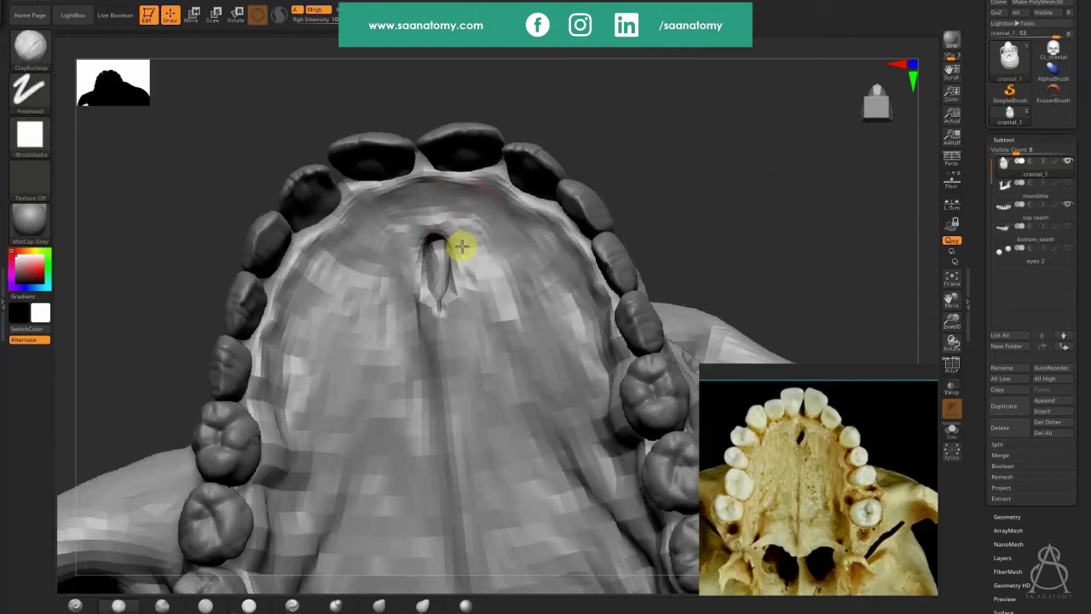
pyautogui.moveTo(461, 246)
pyautogui.mouseDown()
pyautogui.moveTo(487, 288)
pyautogui.moveTo(460, 250)
pyautogui.moveTo(480, 287)
pyautogui.moveTo(463, 280)
pyautogui.moveTo(461, 292)
pyautogui.moveTo(488, 291)
pyautogui.mouseUp()
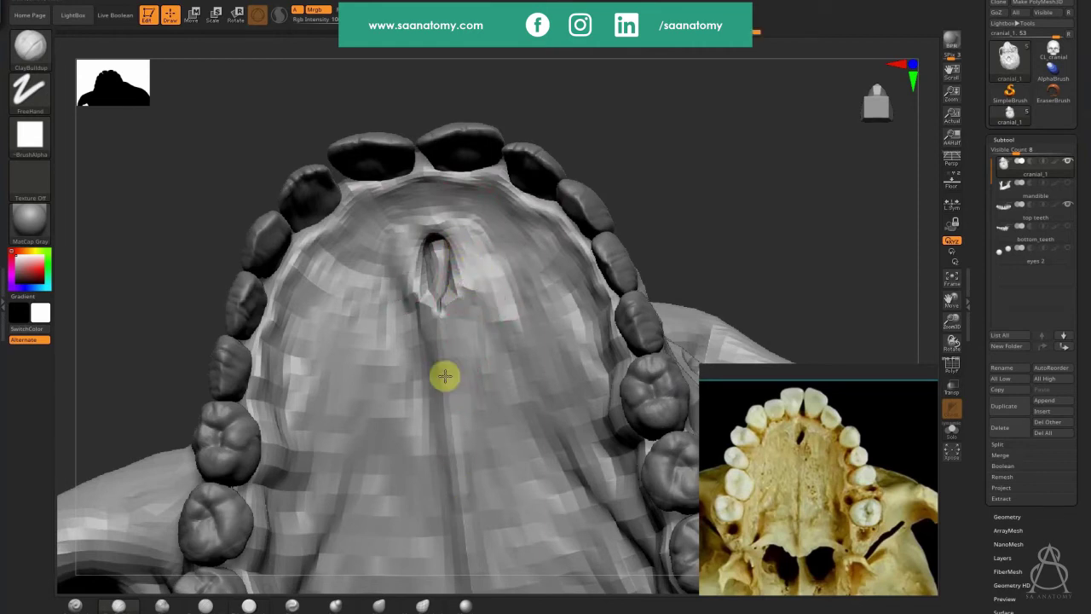
pyautogui.moveTo(353, 294)
pyautogui.mouseDown()
pyautogui.moveTo(280, 331)
pyautogui.moveTo(282, 312)
pyautogui.moveTo(291, 336)
pyautogui.mouseUp()
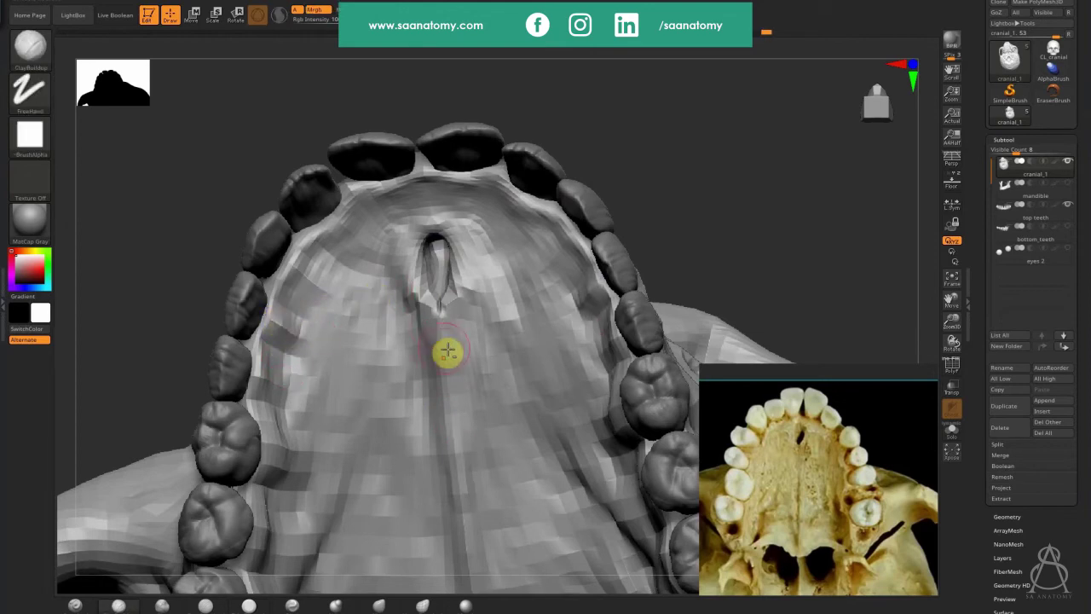
pyautogui.moveTo(801, 160)
pyautogui.mouseDown()
pyautogui.moveTo(681, 214)
pyautogui.moveTo(690, 231)
pyautogui.moveTo(607, 435)
pyautogui.moveTo(634, 458)
pyautogui.mouseUp()
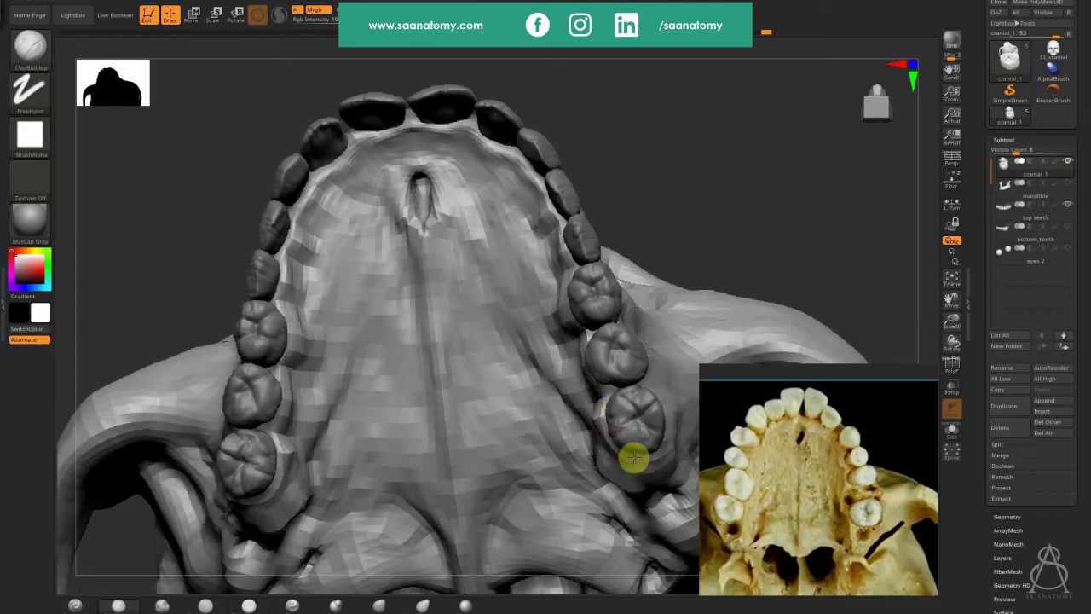
# Step: Sculpt small root ridges and grooves along the inner alveolar margin from the molars to the incisors, smoothing between strokes
pyautogui.moveTo(693, 228)
pyautogui.mouseDown()
pyautogui.moveTo(708, 219)
pyautogui.moveTo(579, 372)
pyautogui.mouseUp()
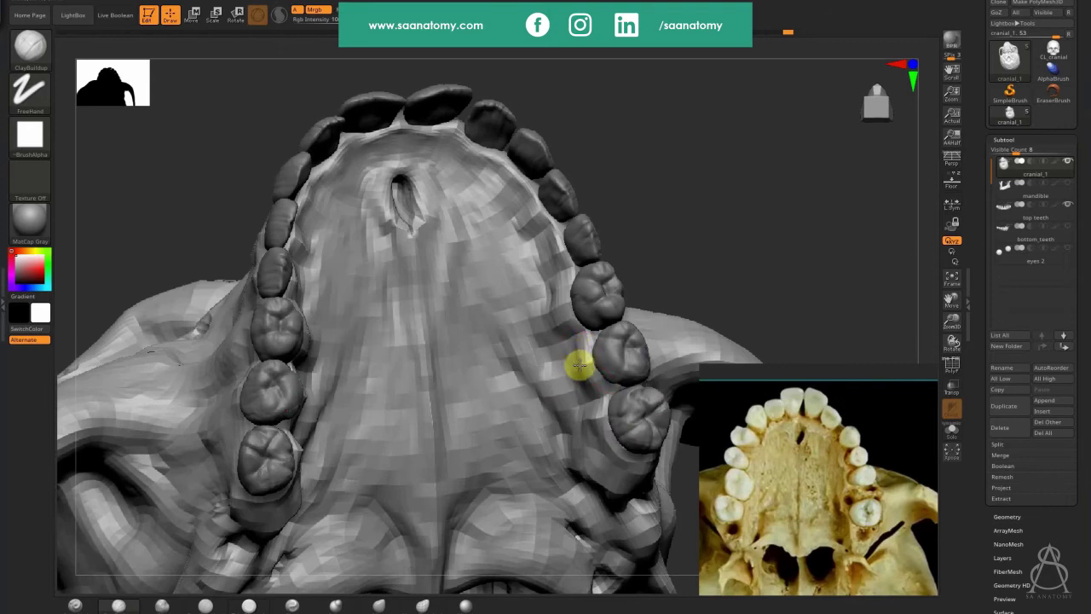
pyautogui.keyDown('shift'); pyautogui.moveTo(571, 370); pyautogui.dragTo(582, 365); pyautogui.keyUp('shift')
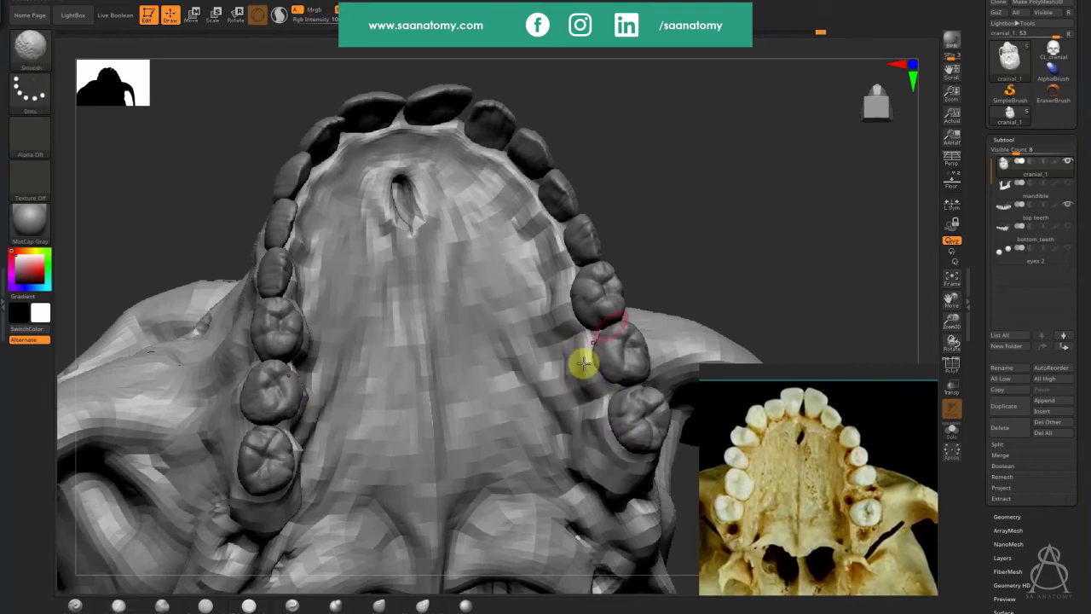
pyautogui.click(587, 378)
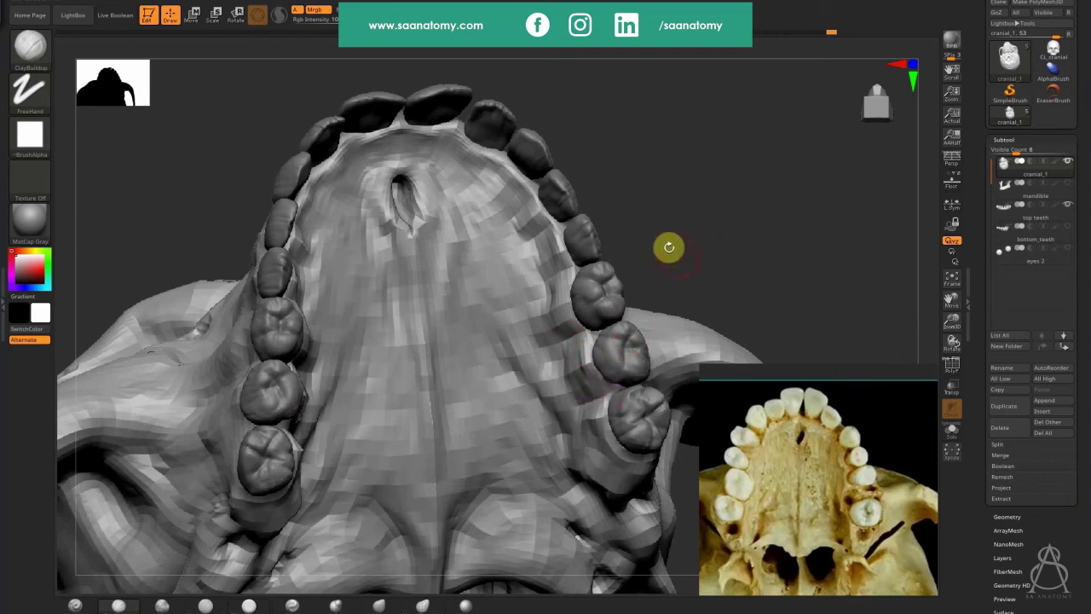
pyautogui.click(561, 305)
pyautogui.click(556, 290)
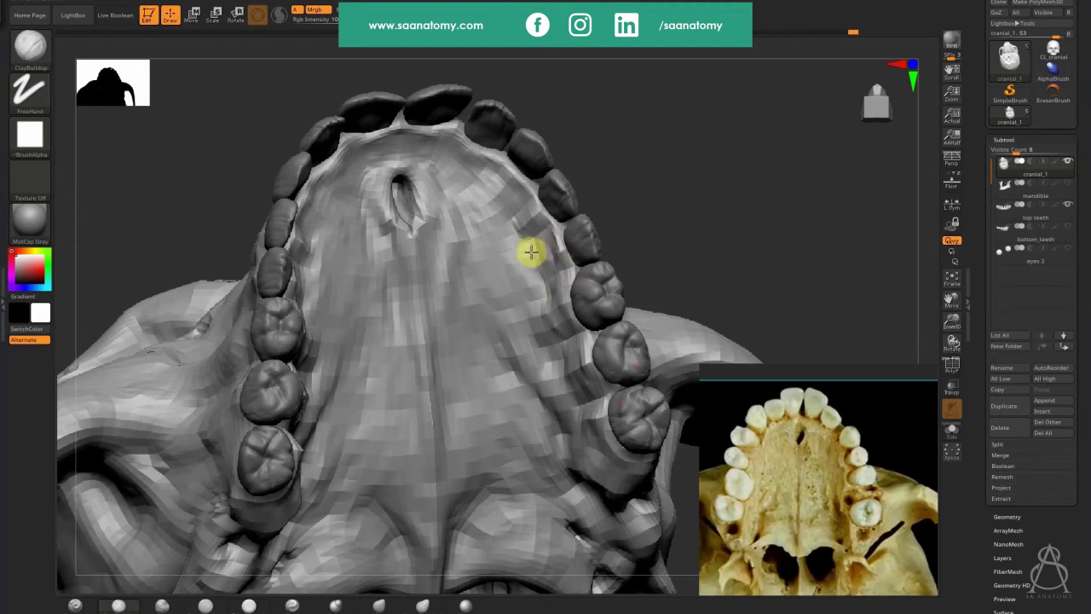
pyautogui.click(517, 185)
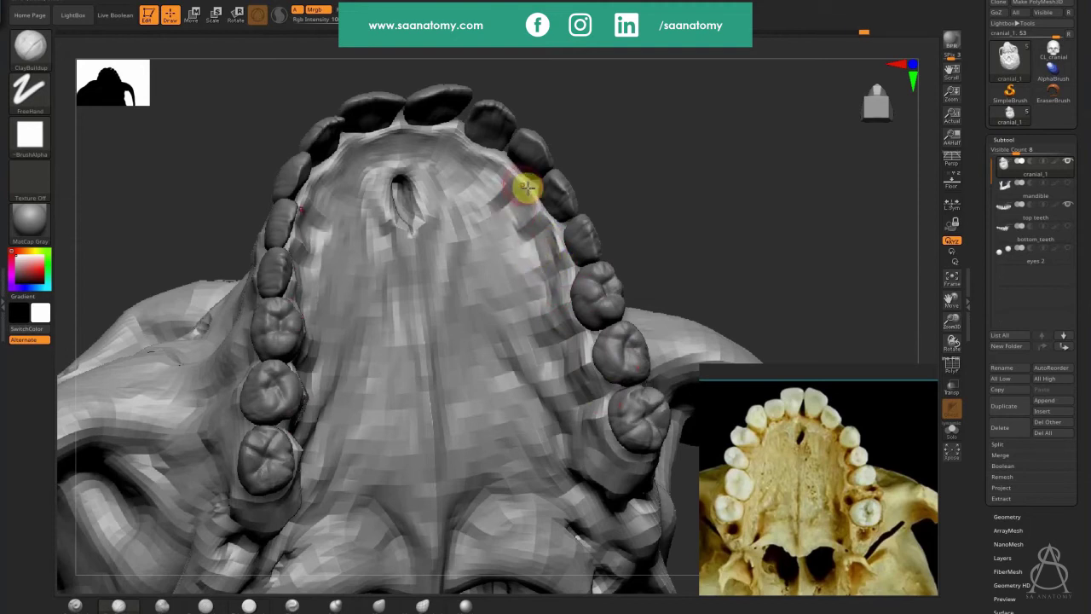
pyautogui.moveTo(508, 207)
pyautogui.keyDown('shift'); pyautogui.mouseDown()
pyautogui.moveTo(521, 210)
pyautogui.moveTo(505, 196)
pyautogui.mouseUp(); pyautogui.keyUp('shift')
pyautogui.click(471, 163)
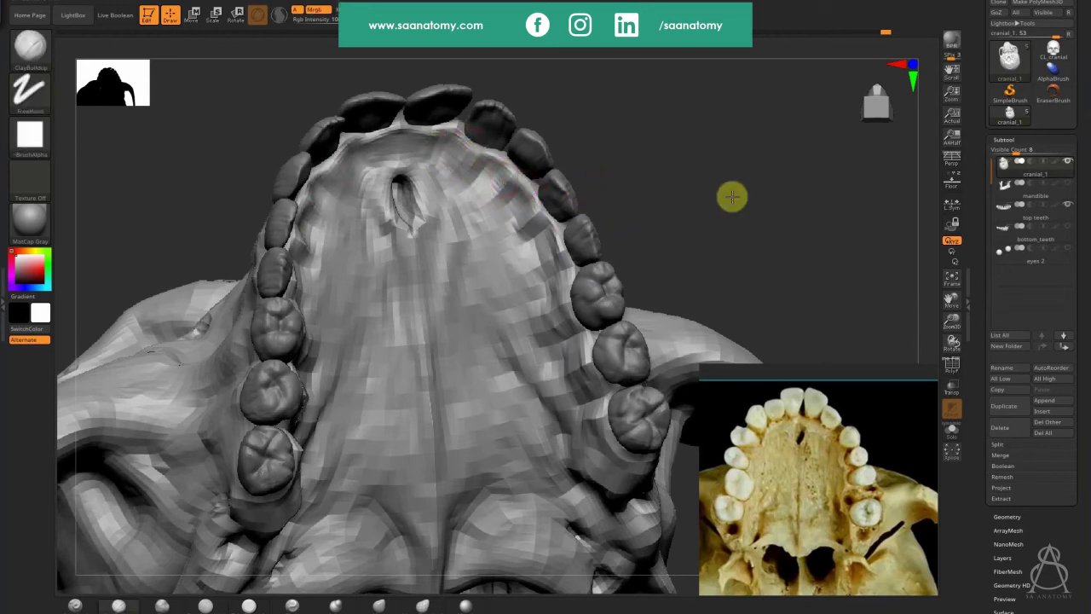
# Step: Shape the hard palate's posterior border and midline nasal spine with the Standard brush, and switch to TrimDynamic
pyautogui.moveTo(730, 195); pyautogui.dragTo(653, 215)
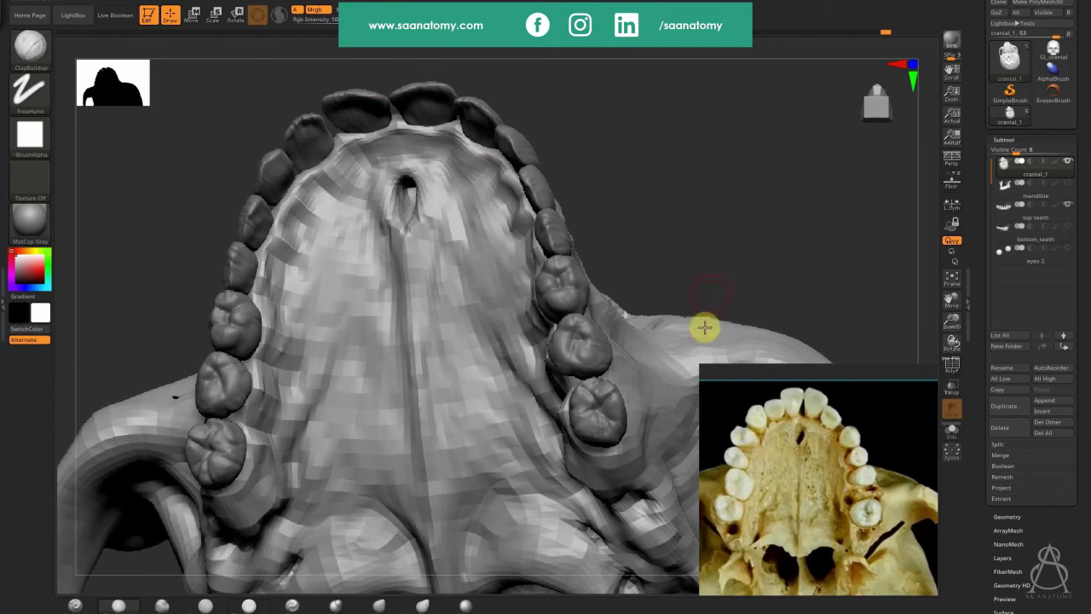
pyautogui.moveTo(724, 236); pyautogui.dragTo(719, 77)
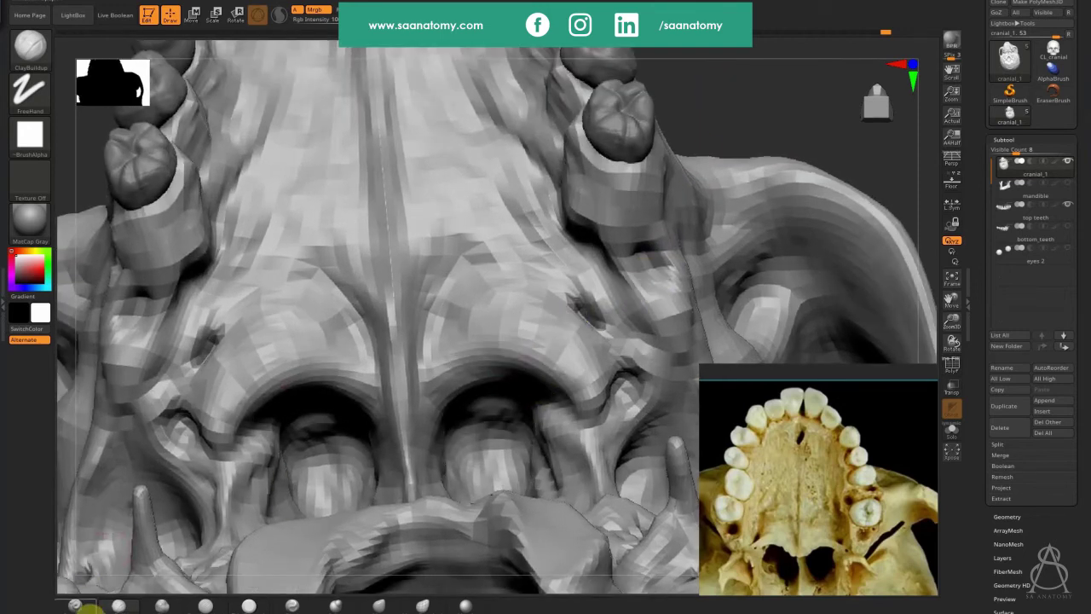
pyautogui.click(75, 606)
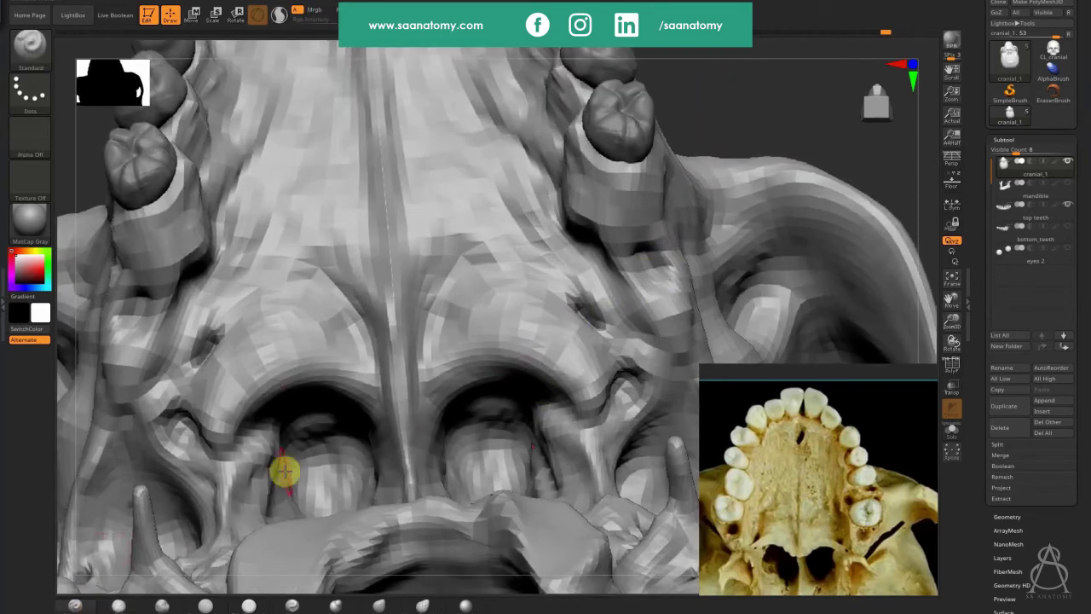
pyautogui.moveTo(373, 403)
pyautogui.mouseDown()
pyautogui.moveTo(509, 360)
pyautogui.moveTo(500, 355)
pyautogui.moveTo(553, 373)
pyautogui.moveTo(586, 411)
pyautogui.moveTo(469, 375)
pyautogui.moveTo(428, 414)
pyautogui.moveTo(594, 405)
pyautogui.moveTo(473, 385)
pyautogui.moveTo(583, 398)
pyautogui.moveTo(551, 375)
pyautogui.moveTo(431, 417)
pyautogui.moveTo(508, 370)
pyautogui.moveTo(563, 378)
pyautogui.moveTo(471, 392)
pyautogui.mouseUp()
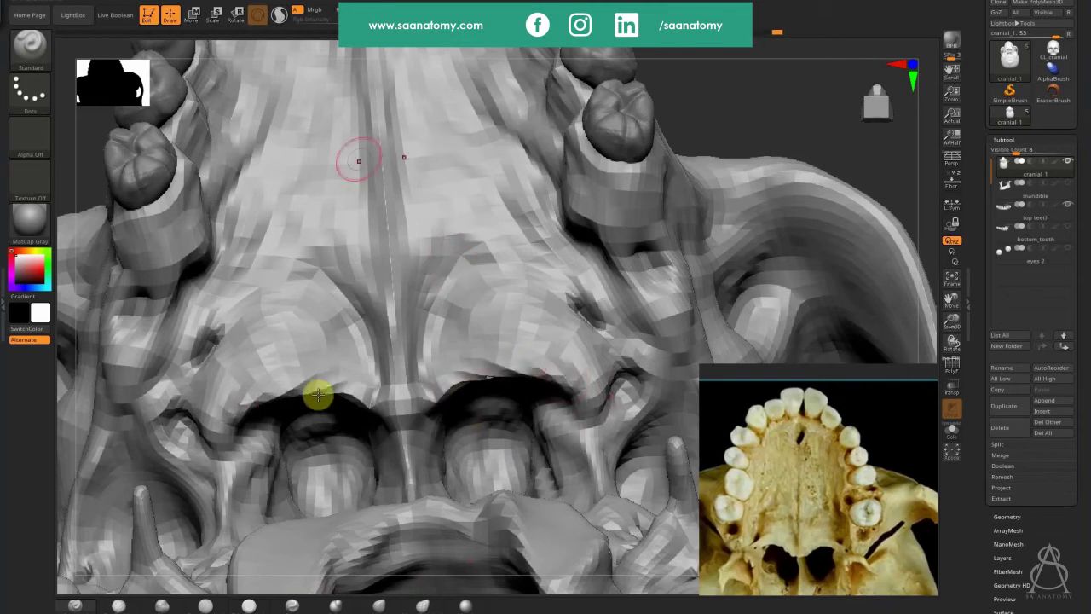
pyautogui.click(249, 606)
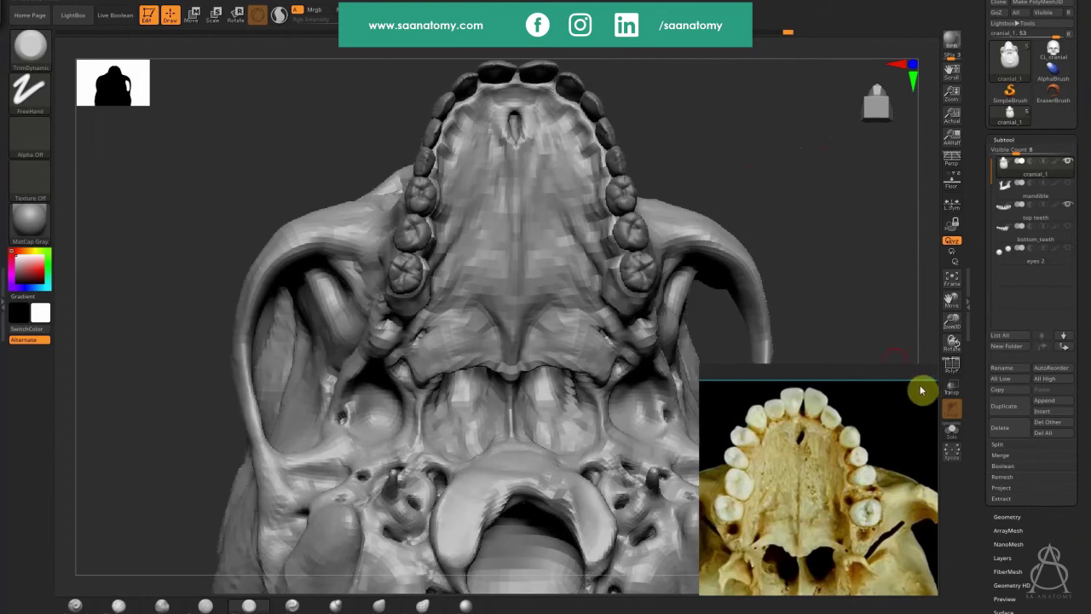
# Step: Turn the skull to a side view and show the mandible subtool again
pyautogui.moveTo(757, 160); pyautogui.dragTo(753, 319)
pyautogui.keyDown('shift'); pyautogui.moveTo(816, 298); pyautogui.dragTo(812, 293); pyautogui.keyUp('shift')
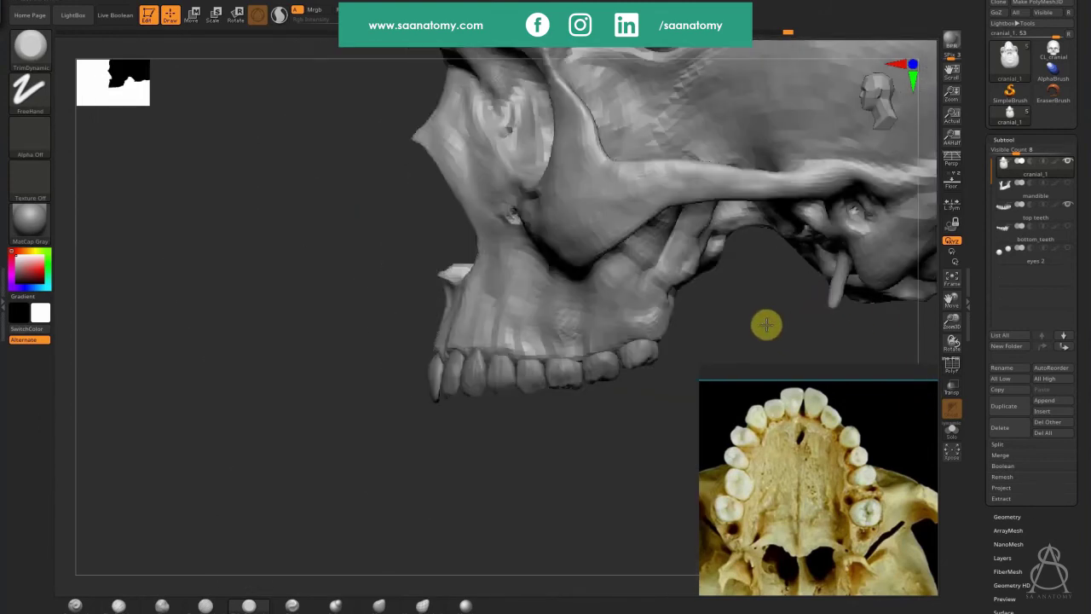
pyautogui.keyDown('alt'); pyautogui.moveTo(767, 323); pyautogui.dragTo(809, 257); pyautogui.keyUp('alt')
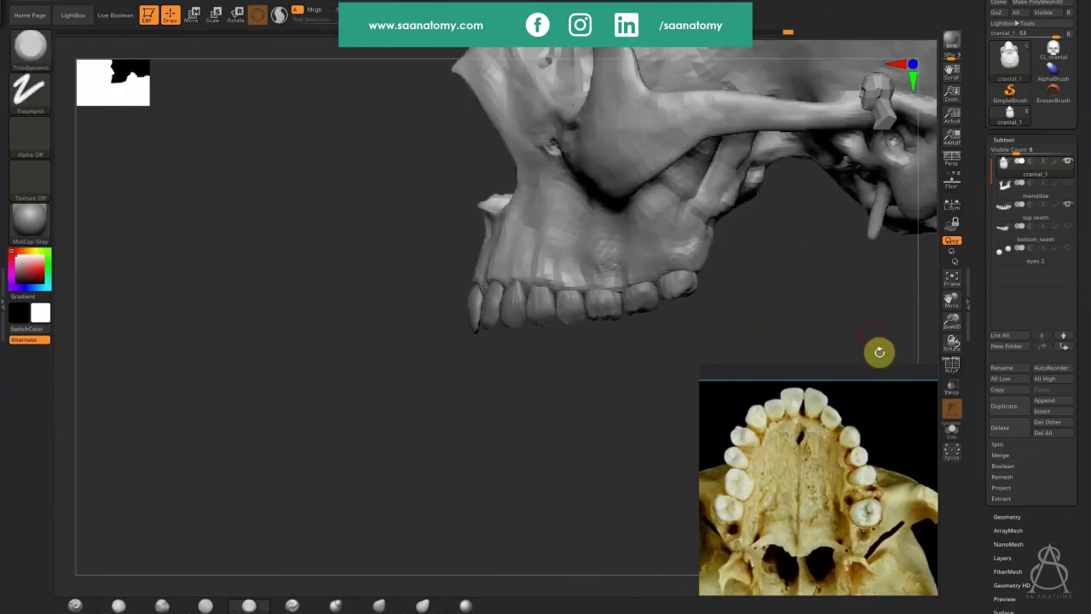
pyautogui.click(1070, 184)
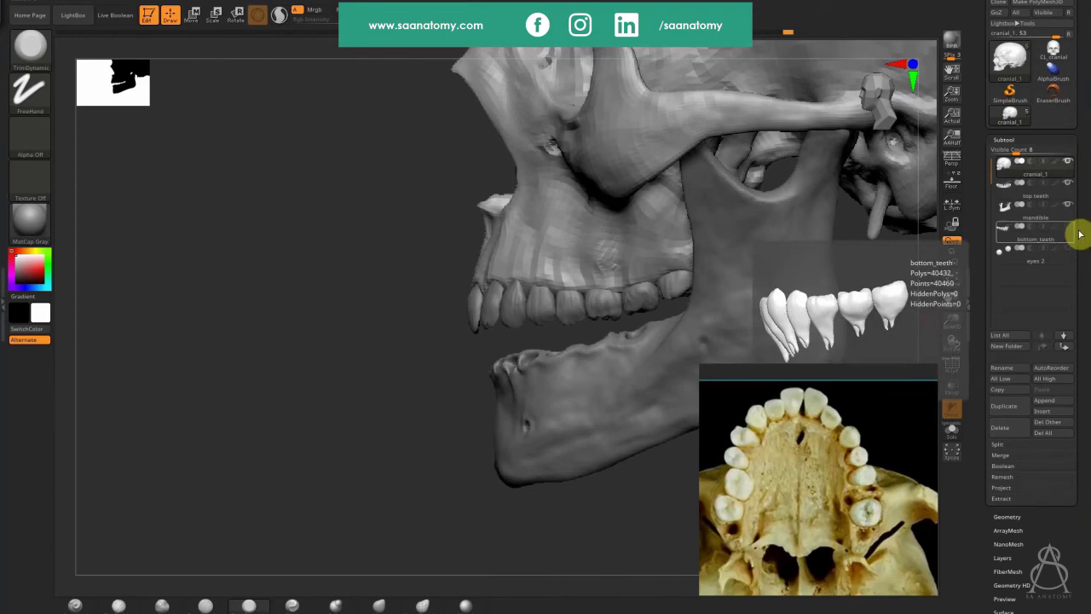
# Step: Show the lower teeth and examine the skull's profile and bite from both sides and the front
pyautogui.click(1076, 231)
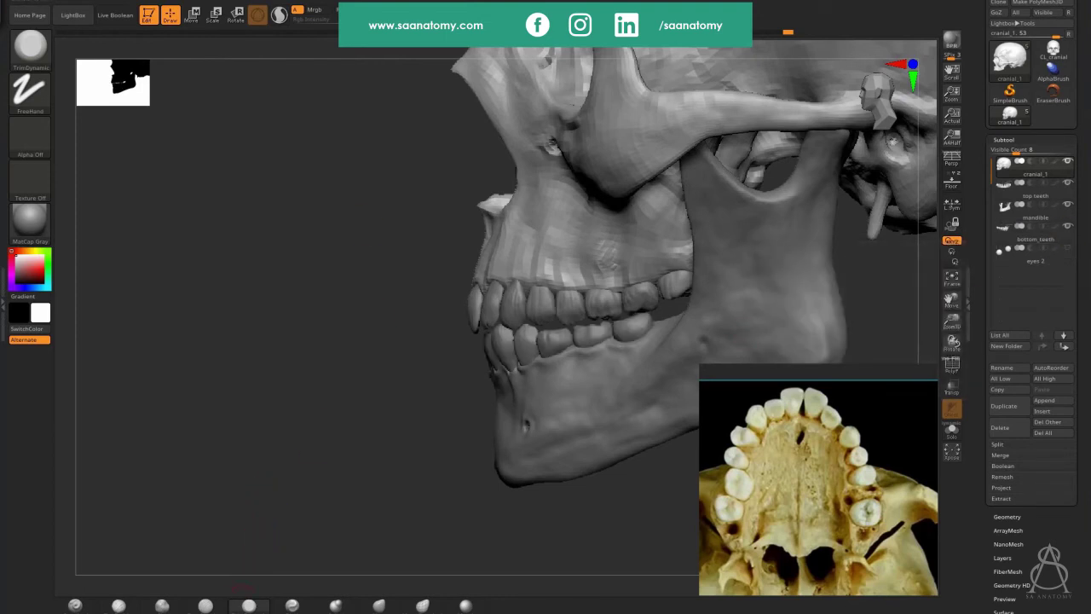
pyautogui.moveTo(147, 609)
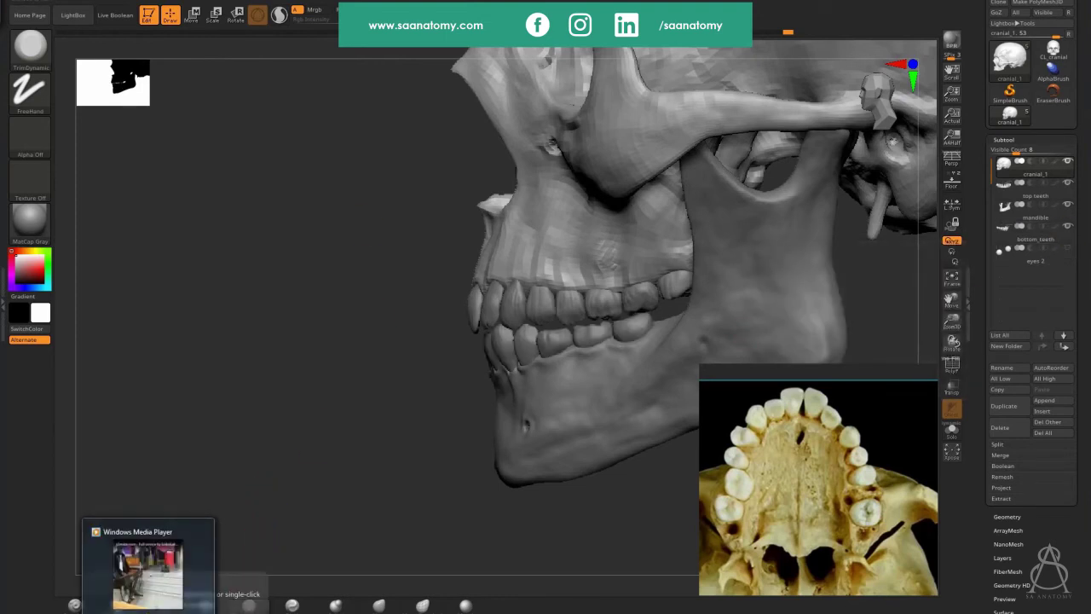
pyautogui.moveTo(290, 443); pyautogui.dragTo(341, 375)
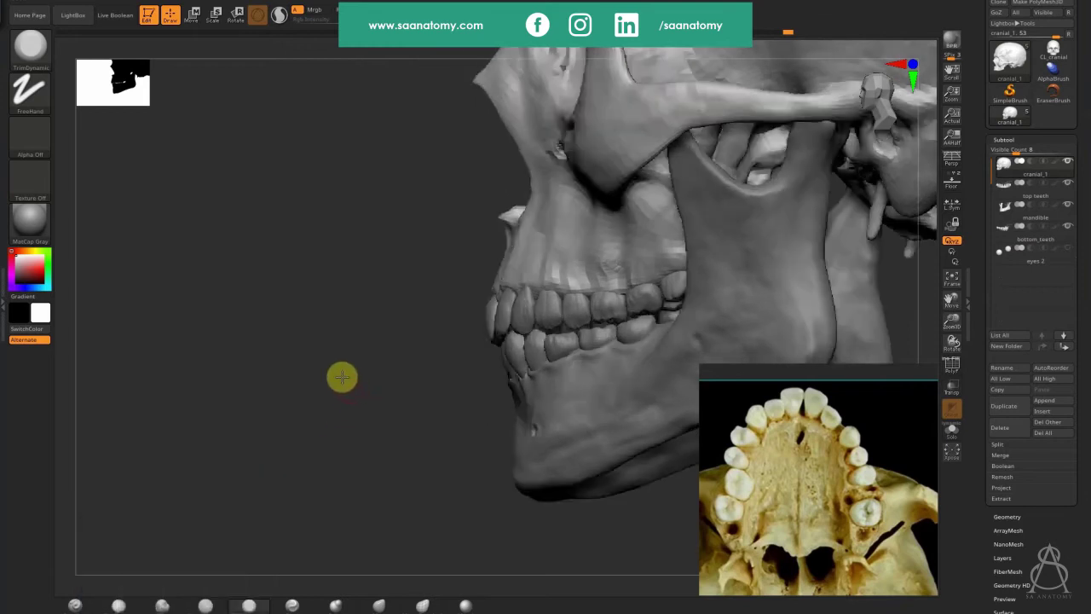
pyautogui.moveTo(390, 448); pyautogui.dragTo(440, 502)
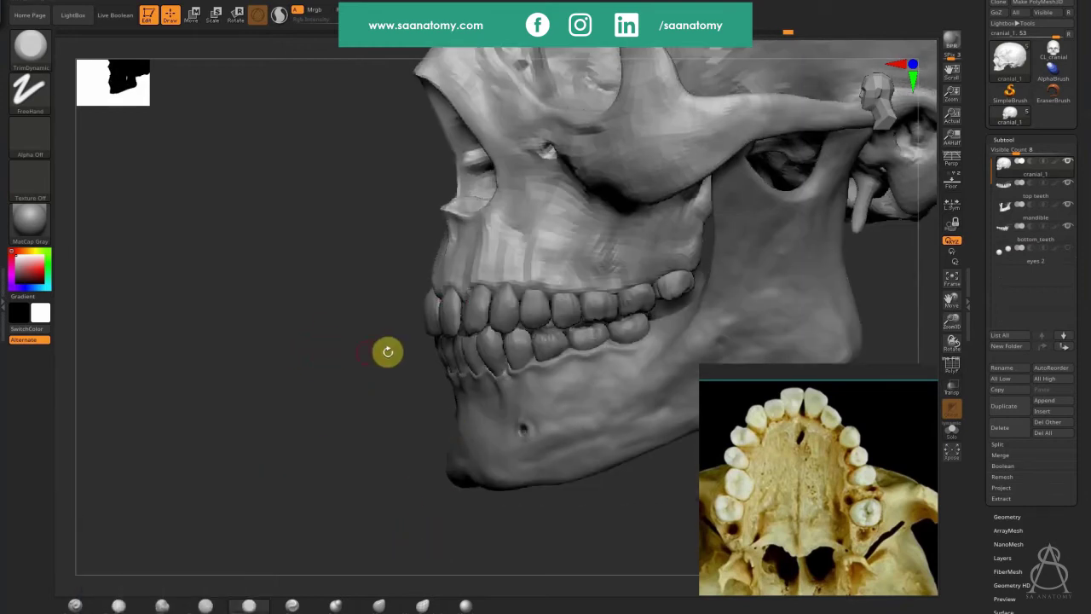
pyautogui.moveTo(344, 426); pyautogui.dragTo(387, 485)
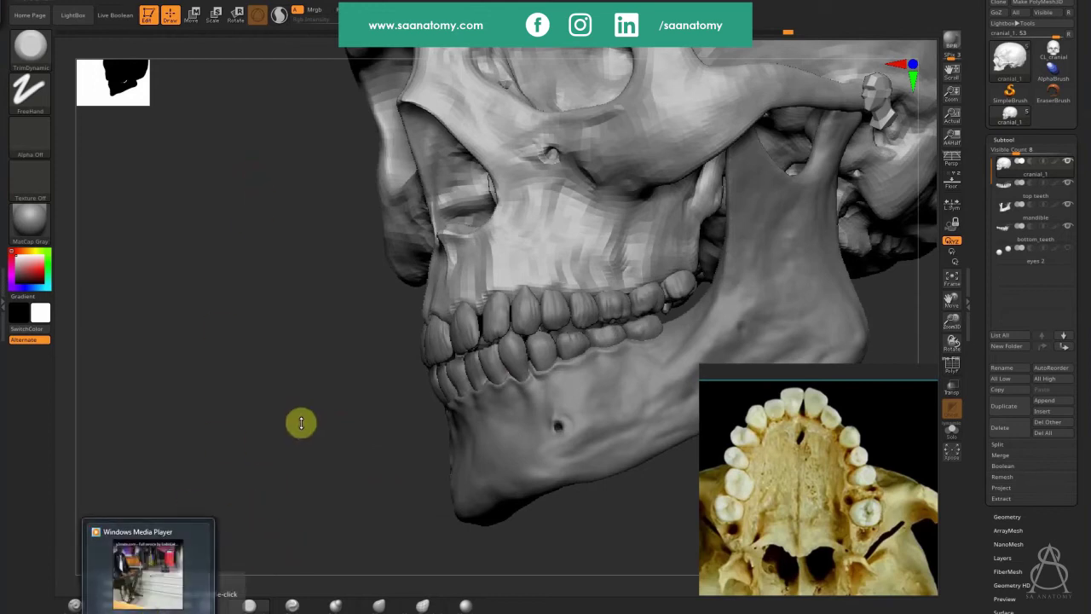
pyautogui.moveTo(381, 431); pyautogui.dragTo(317, 440)
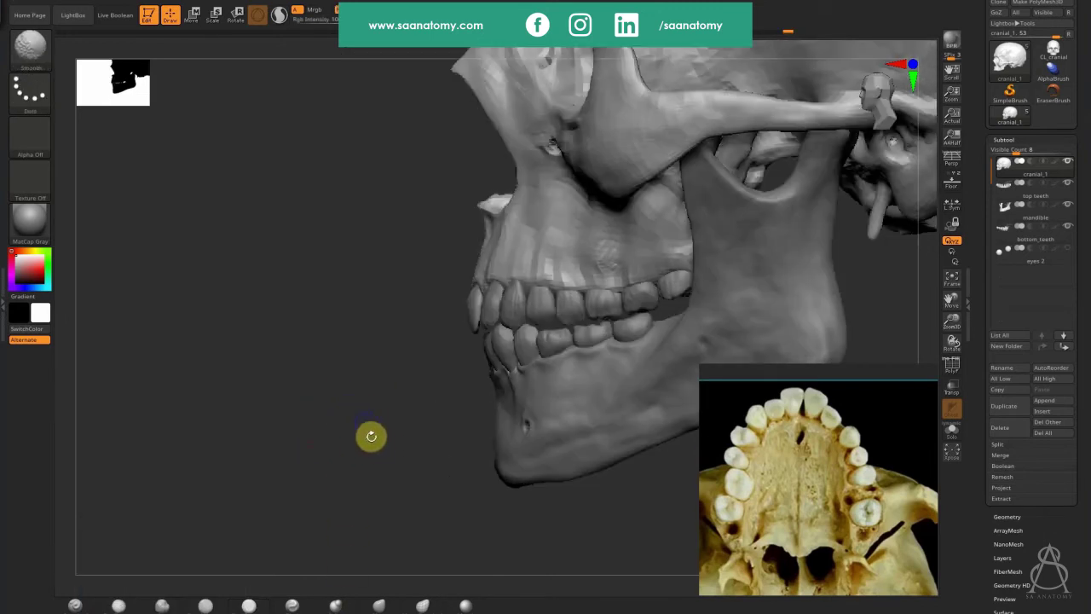
pyautogui.keyDown('alt'); pyautogui.moveTo(378, 457); pyautogui.dragTo(295, 446); pyautogui.keyUp('alt')
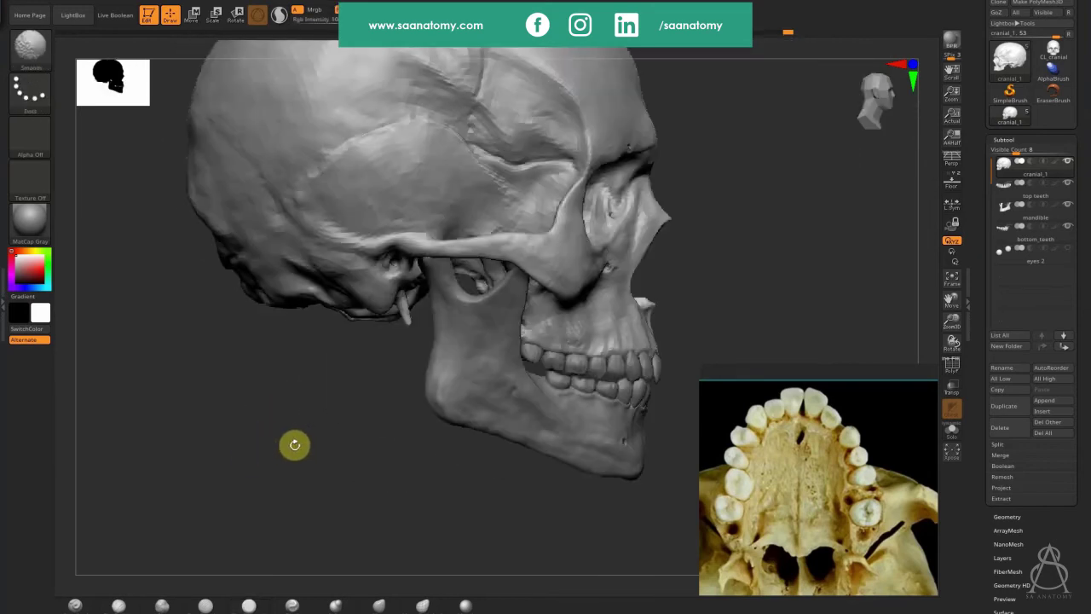
pyautogui.moveTo(366, 497); pyautogui.dragTo(304, 511)
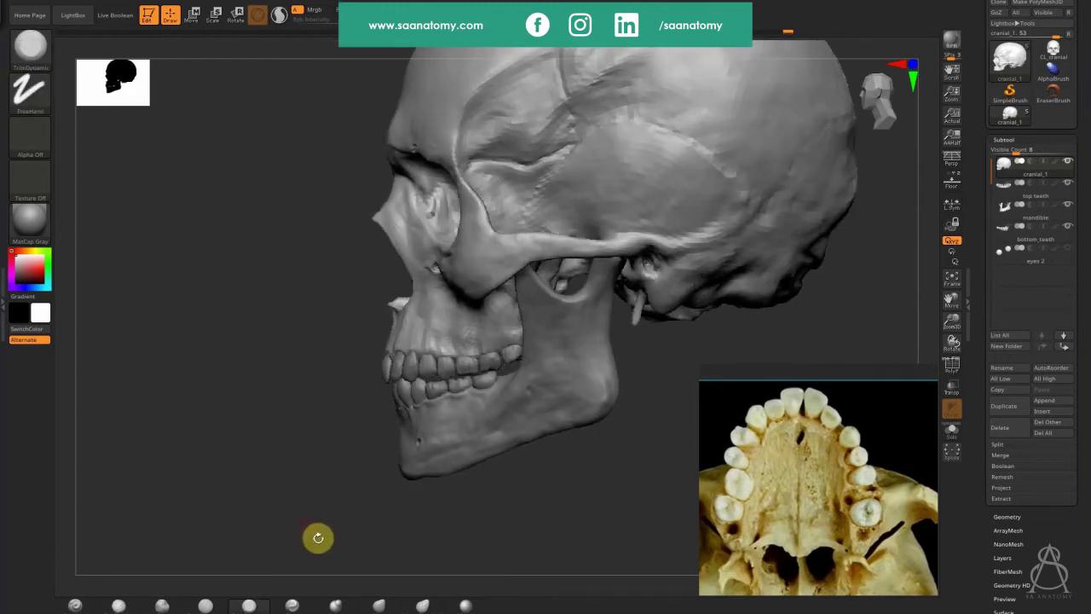
pyautogui.moveTo(360, 538); pyautogui.dragTo(690, 261)
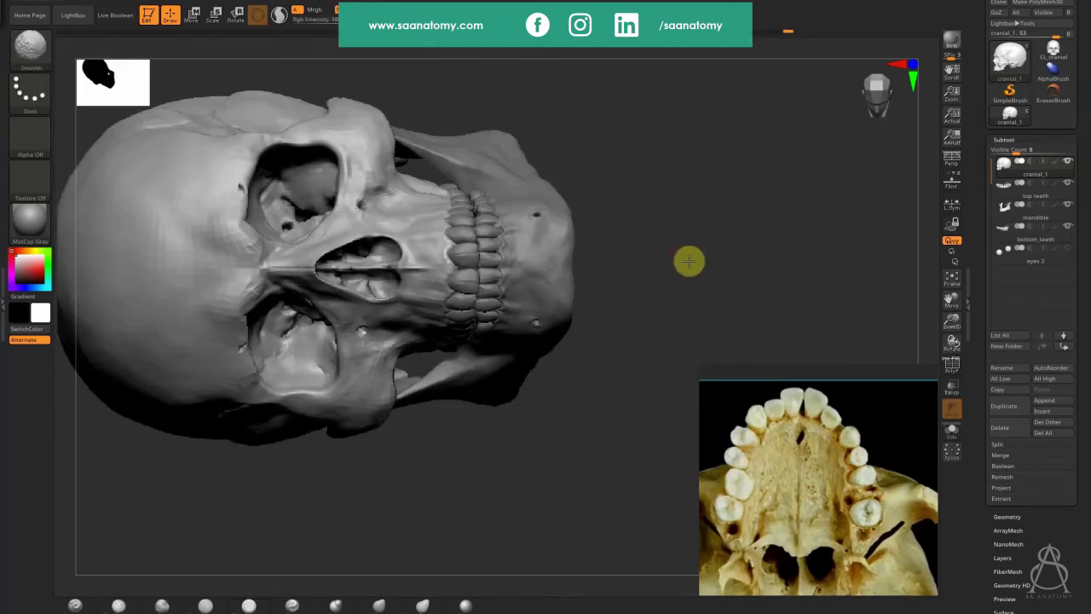
# Step: Turn the skull to its underside and hide the mandible and lower teeth
pyautogui.click(913, 66)
pyautogui.click(908, 76)
pyautogui.click(911, 78)
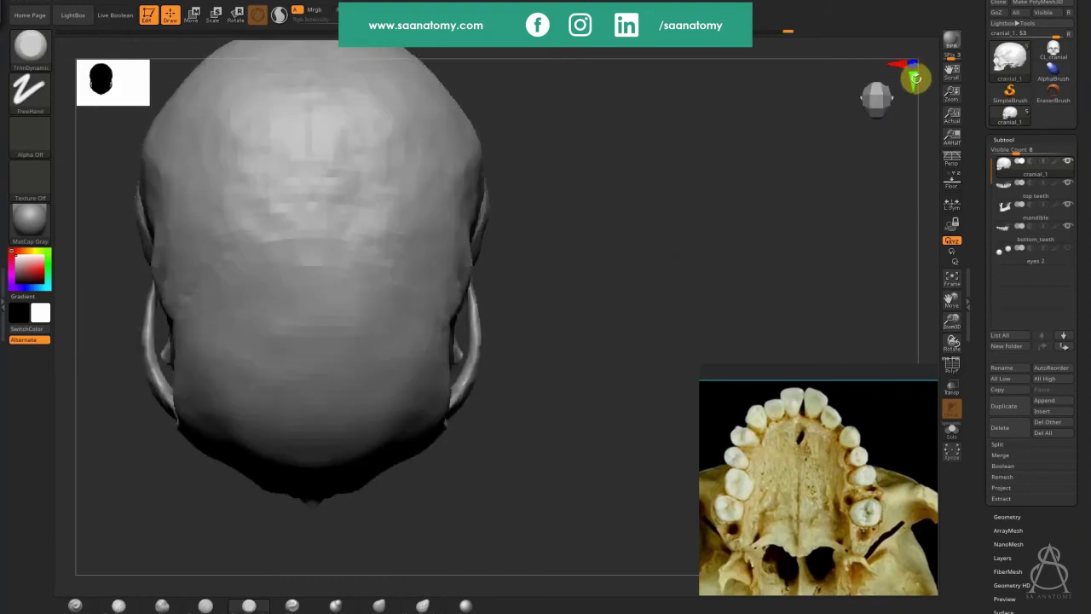
pyautogui.click(911, 78)
pyautogui.keyDown('alt'); pyautogui.moveTo(662, 220); pyautogui.dragTo(816, 260); pyautogui.keyUp('alt')
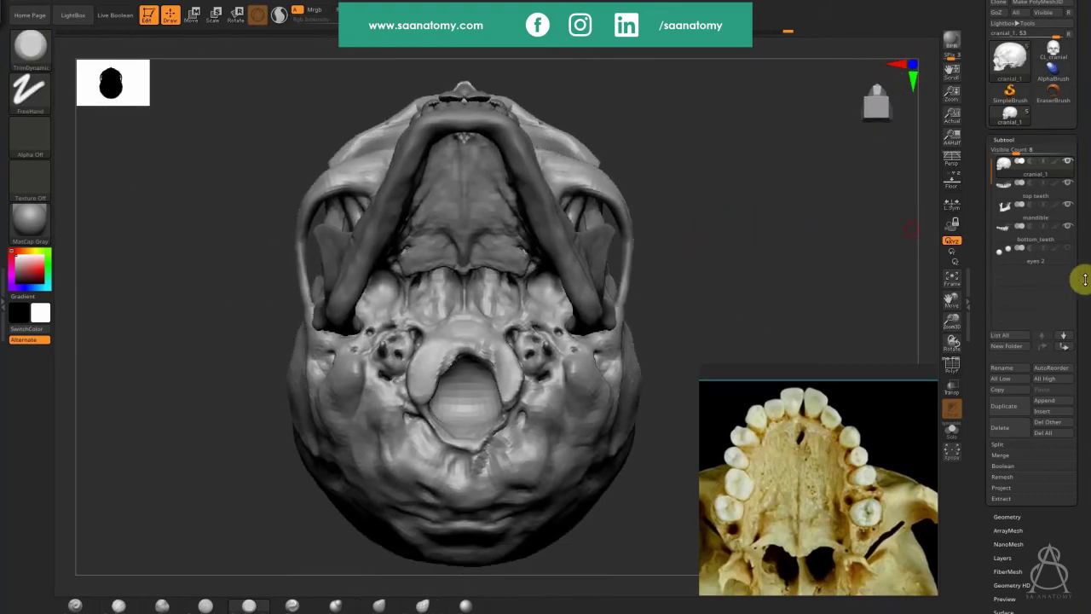
pyautogui.click(1069, 207)
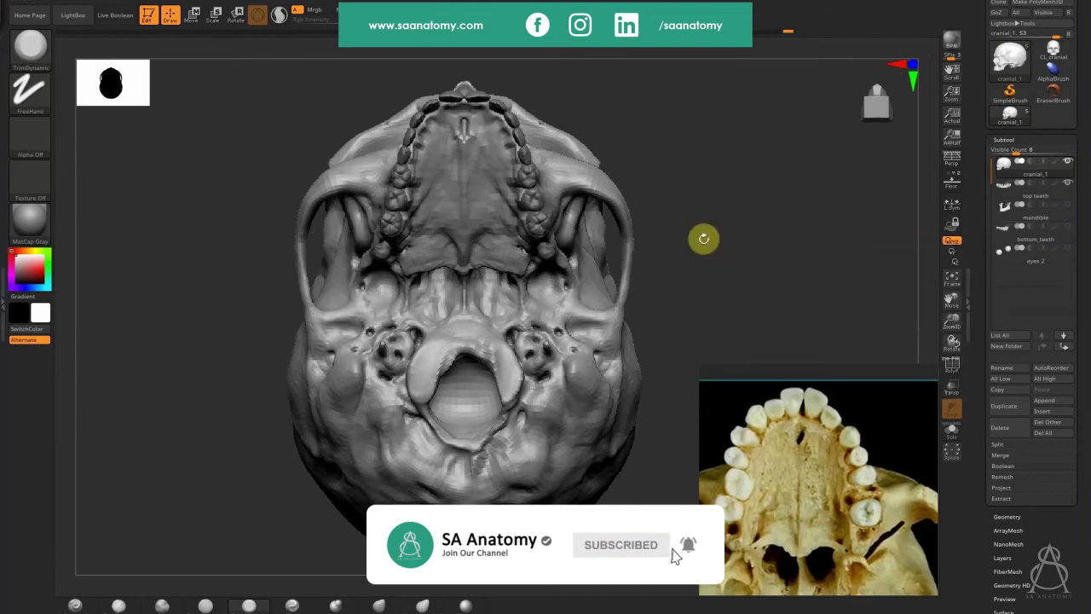
# Step: Examine the hard palate and upper dental arch from below against the reference photo
pyautogui.keyDown('alt'); pyautogui.moveTo(704, 239); pyautogui.dragTo(766, 261); pyautogui.keyUp('alt')
pyautogui.keyDown('alt'); pyautogui.moveTo(733, 149); pyautogui.dragTo(743, 171); pyautogui.keyUp('alt')
pyautogui.keyDown('alt'); pyautogui.moveTo(862, 146); pyautogui.dragTo(882, 142); pyautogui.keyUp('alt')
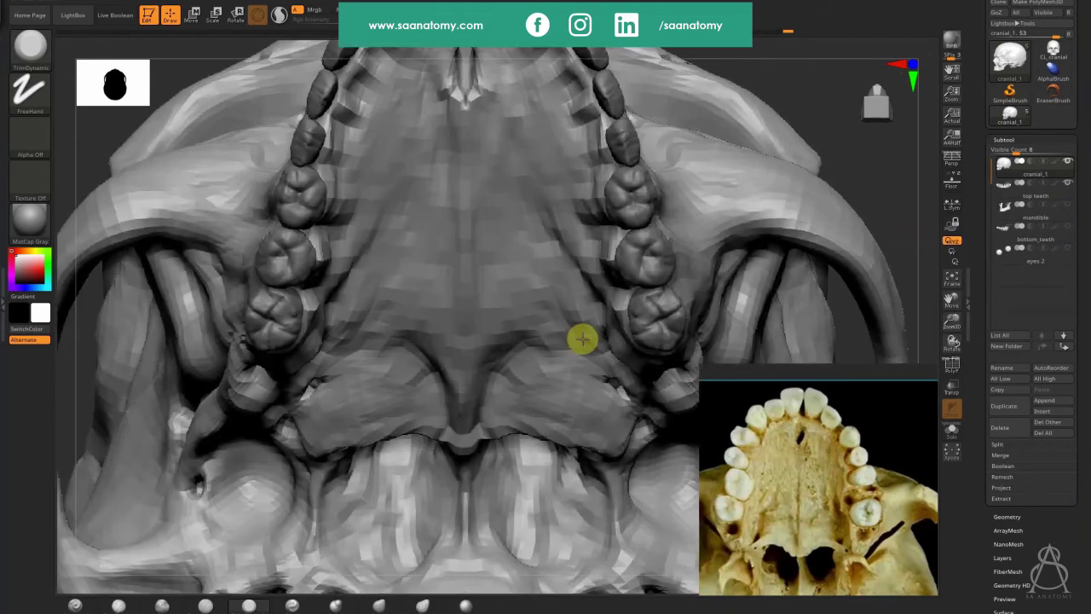
pyautogui.keyDown('alt'); pyautogui.moveTo(460, 256); pyautogui.dragTo(519, 292); pyautogui.keyUp('alt')
pyautogui.moveTo(763, 181); pyautogui.dragTo(779, 205)
pyautogui.keyDown('alt'); pyautogui.moveTo(531, 225); pyautogui.dragTo(498, 239); pyautogui.keyUp('alt')
pyautogui.press('f')
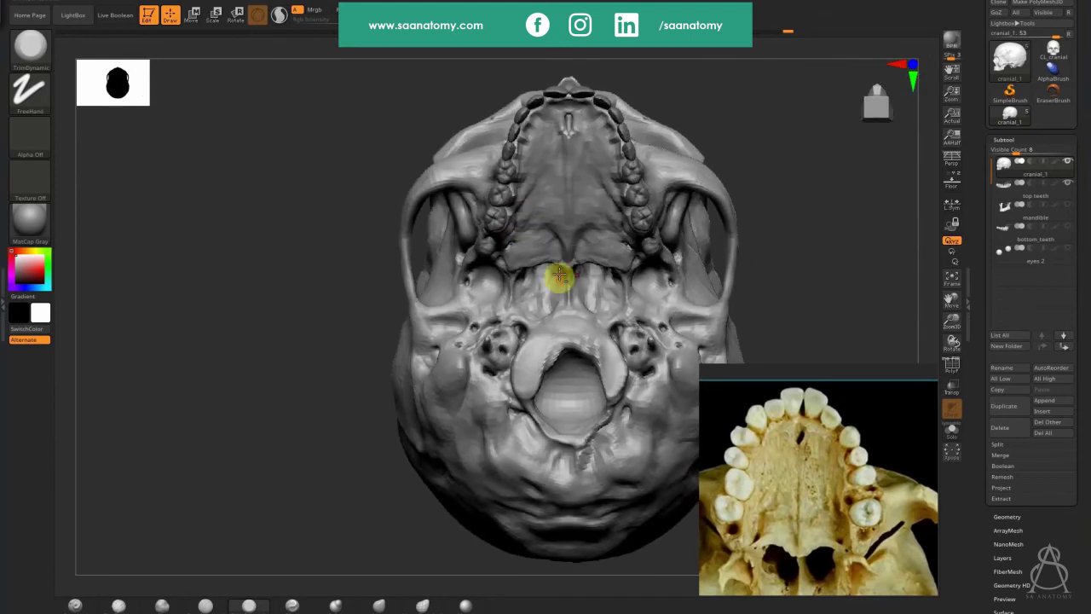
pyautogui.keyDown('alt'); pyautogui.moveTo(801, 119); pyautogui.dragTo(839, 175); pyautogui.keyUp('alt')
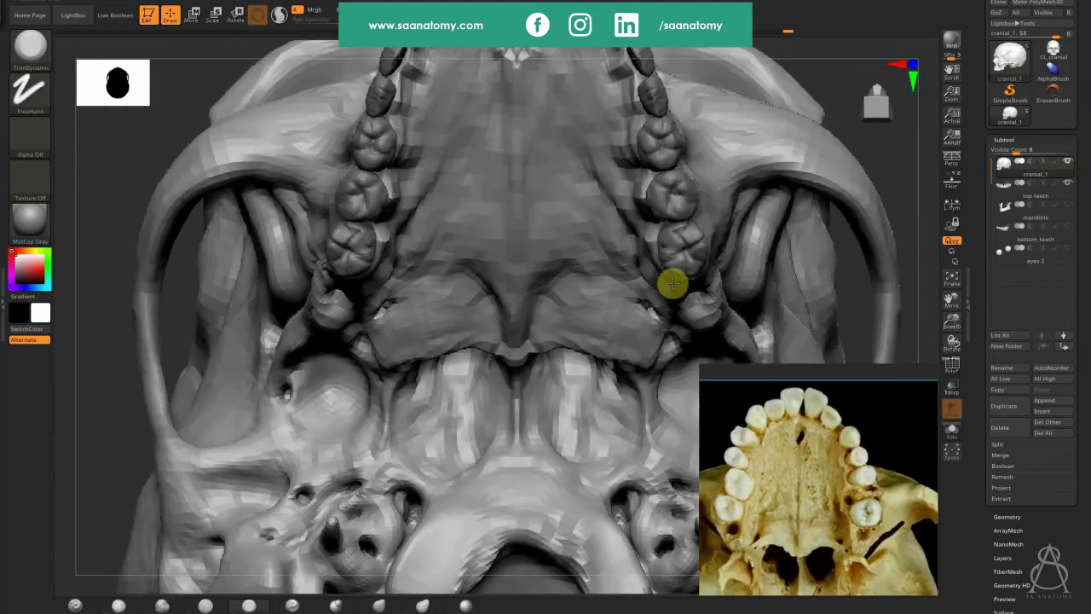
# Step: Raise the cranium's subdivision level and build up the inner alveolar rim around the molars and premolars with the Standard brush, smoothing between strokes
pyautogui.hotkey('shift', 'd')
pyautogui.press('d')
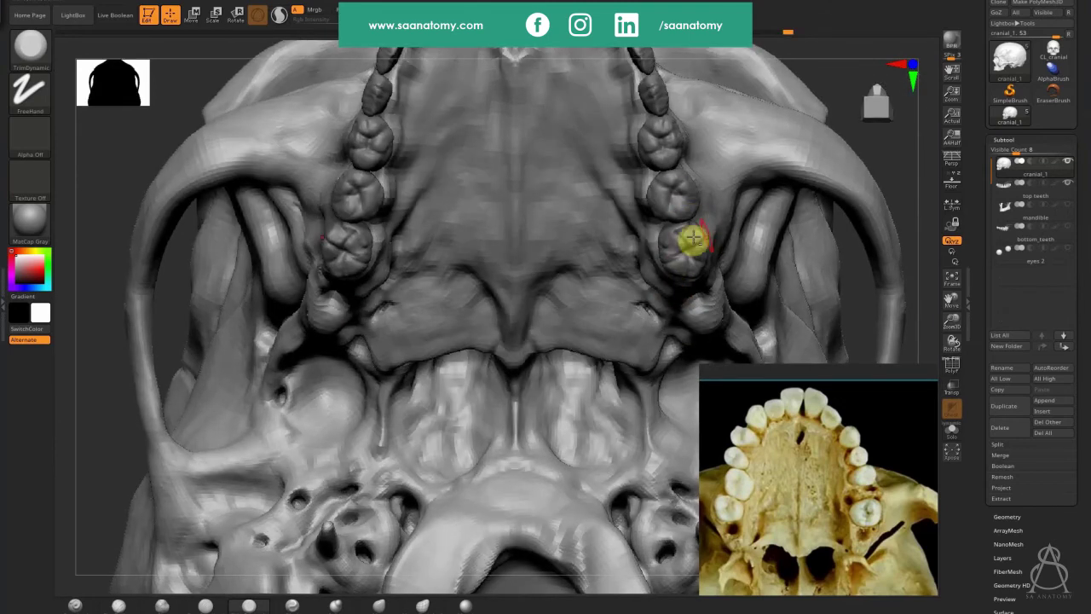
pyautogui.keyDown('alt'); pyautogui.moveTo(700, 244); pyautogui.dragTo(653, 229, button='right'); pyautogui.keyUp('alt')
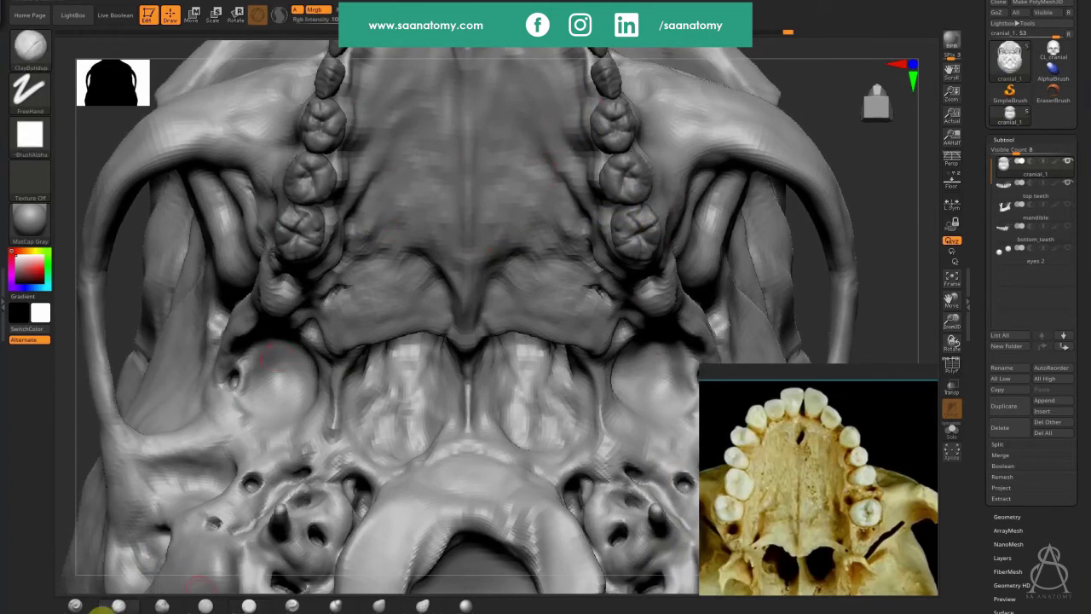
pyautogui.click(79, 605)
pyautogui.keyDown('alt'); pyautogui.moveTo(366, 179); pyautogui.dragTo(348, 261, button='right'); pyautogui.keyUp('alt')
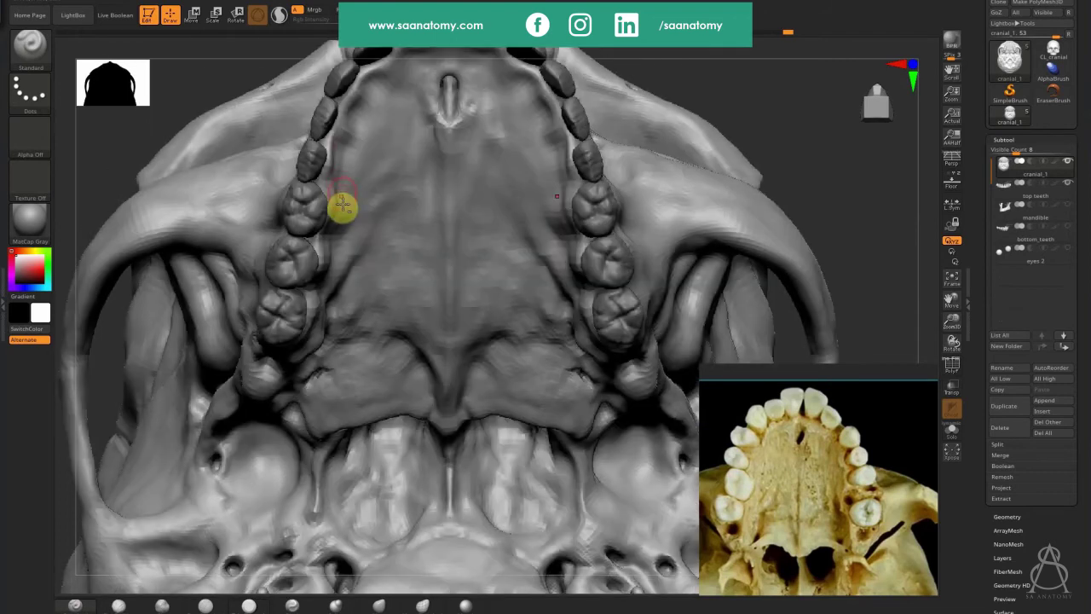
pyautogui.press('shift')
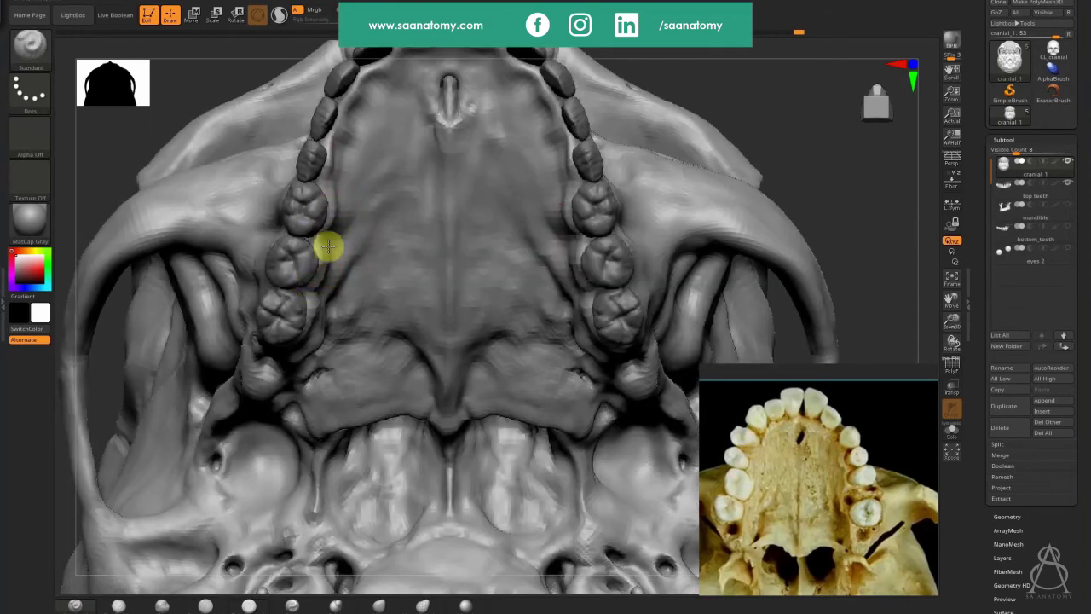
pyautogui.moveTo(326, 246)
pyautogui.mouseDown()
pyautogui.moveTo(324, 278)
pyautogui.moveTo(333, 272)
pyautogui.mouseUp()
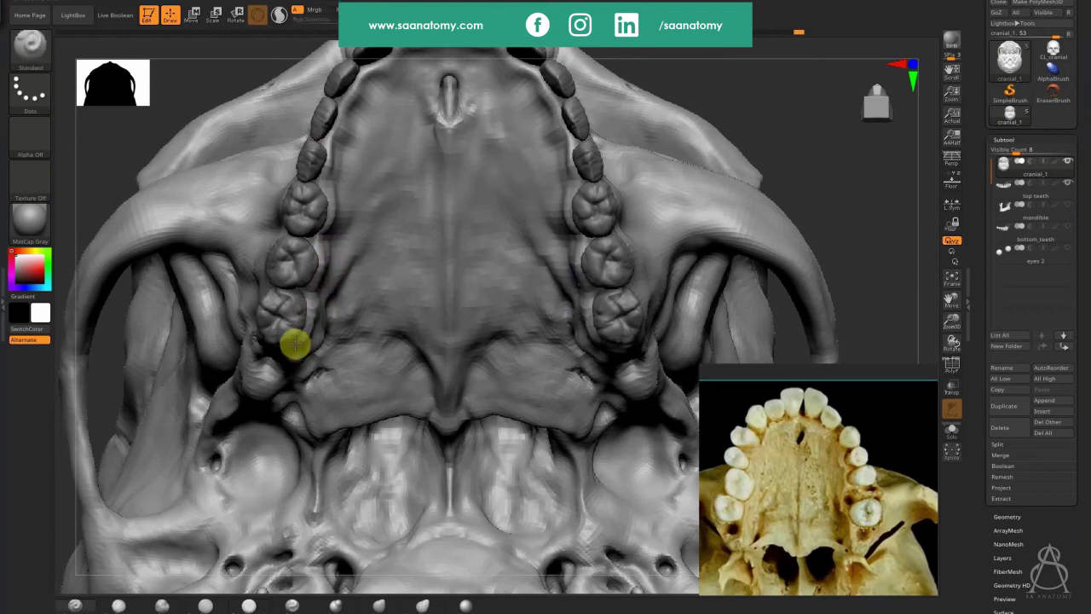
pyautogui.moveTo(314, 320)
pyautogui.mouseDown()
pyautogui.moveTo(307, 344)
pyautogui.moveTo(324, 324)
pyautogui.moveTo(323, 333)
pyautogui.mouseUp()
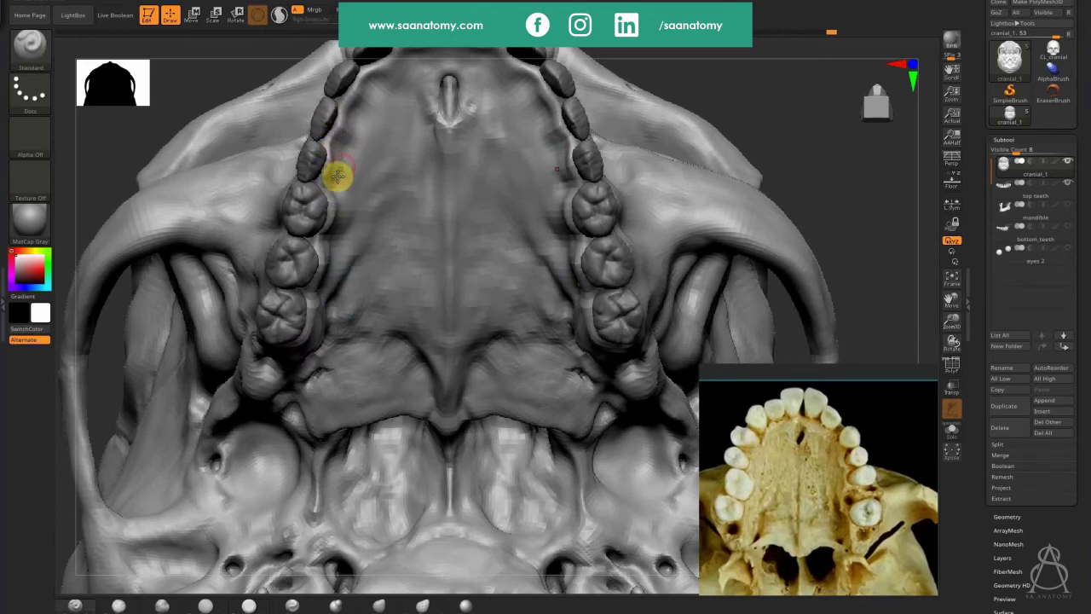
pyautogui.press('shift')
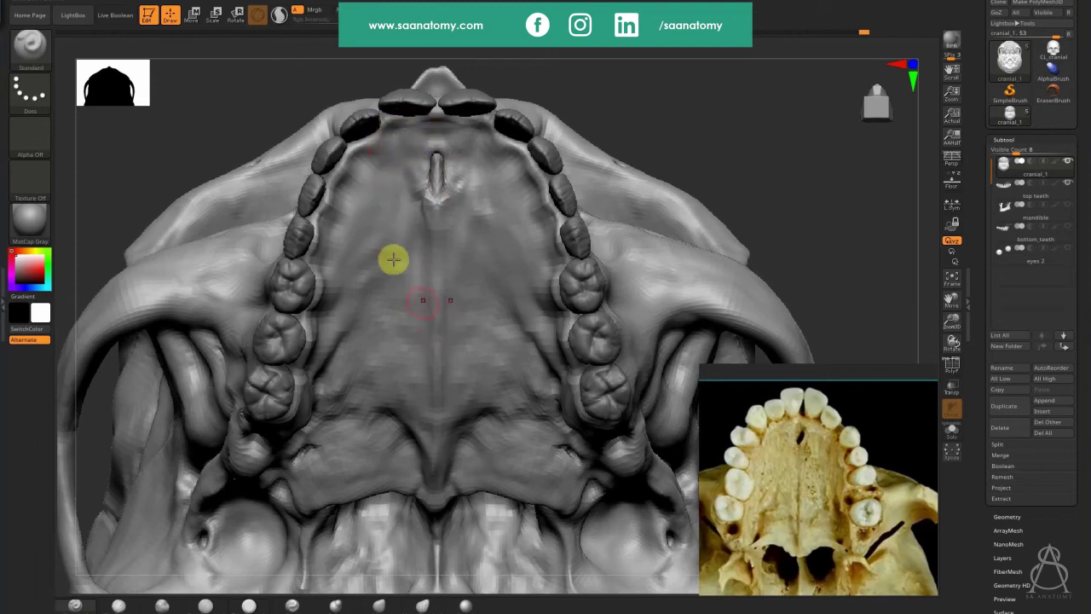
pyautogui.keyDown('alt'); pyautogui.moveTo(383, 428); pyautogui.dragTo(346, 319, button='right'); pyautogui.keyUp('alt')
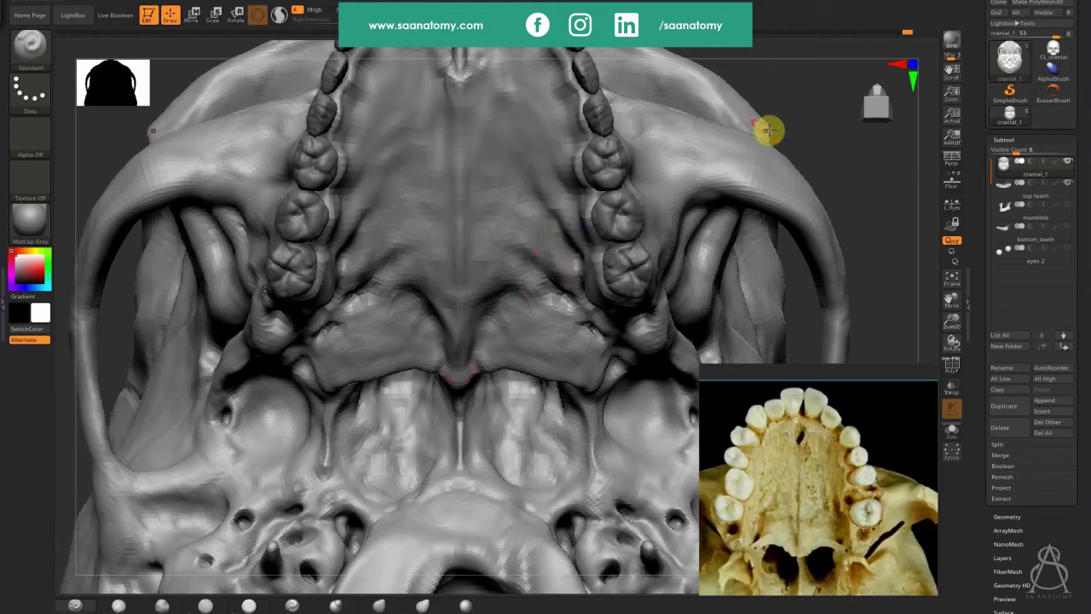
pyautogui.moveTo(889, 175); pyautogui.dragTo(853, 216)
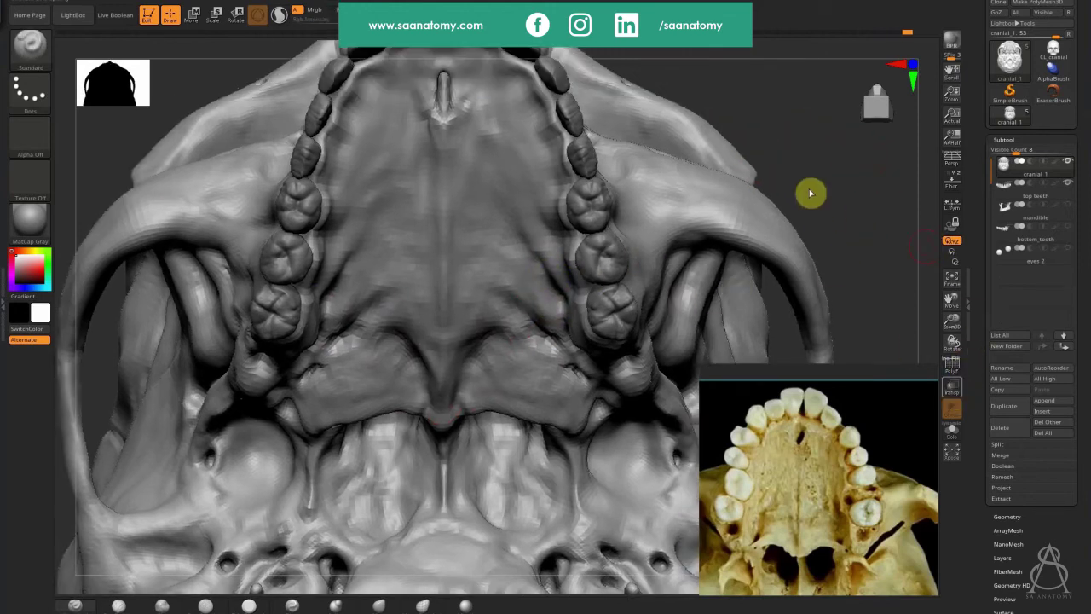
# Step: Turn on ghost transparency and carve a socket into the cranium beneath the rearmost upper molar, isolating the cranium to check it
pyautogui.click(952, 388)
pyautogui.keyDown('alt'); pyautogui.moveTo(635, 310); pyautogui.dragTo(572, 246, button='right'); pyautogui.keyUp('alt')
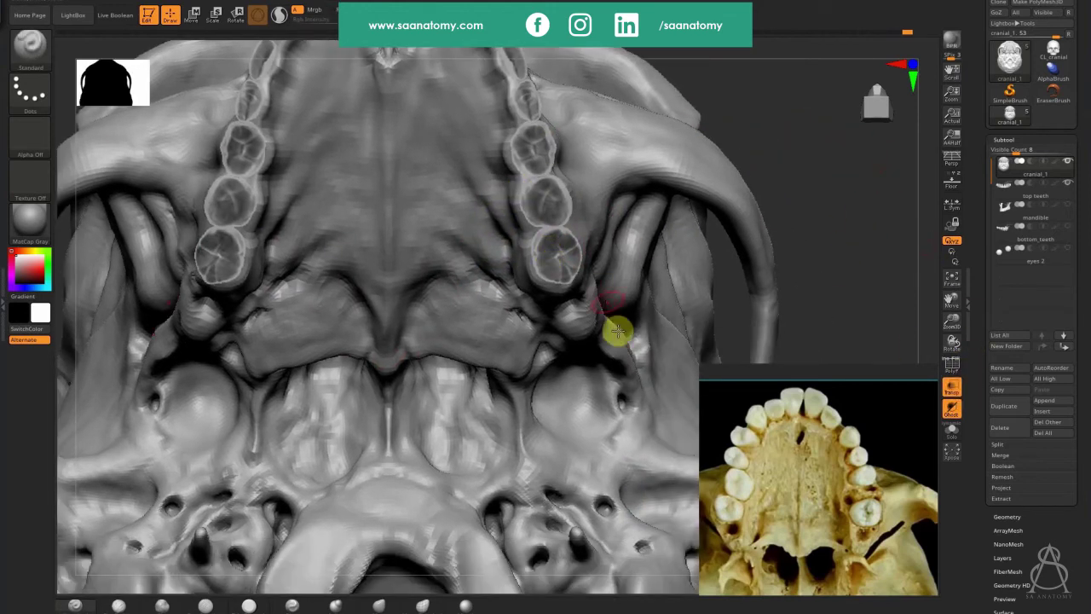
pyautogui.keyDown('ctrl'); pyautogui.moveTo(704, 201); pyautogui.dragTo(949, 134, button='right'); pyautogui.keyUp('ctrl')
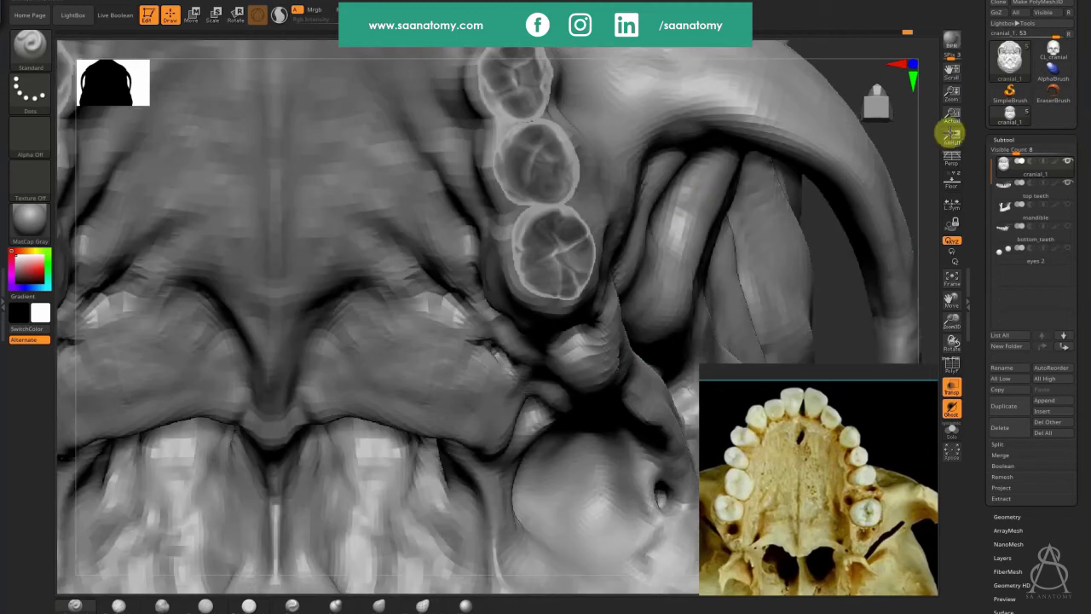
pyautogui.keyDown('ctrl'); pyautogui.moveTo(560, 258); pyautogui.dragTo(561, 230, button='right'); pyautogui.keyUp('ctrl')
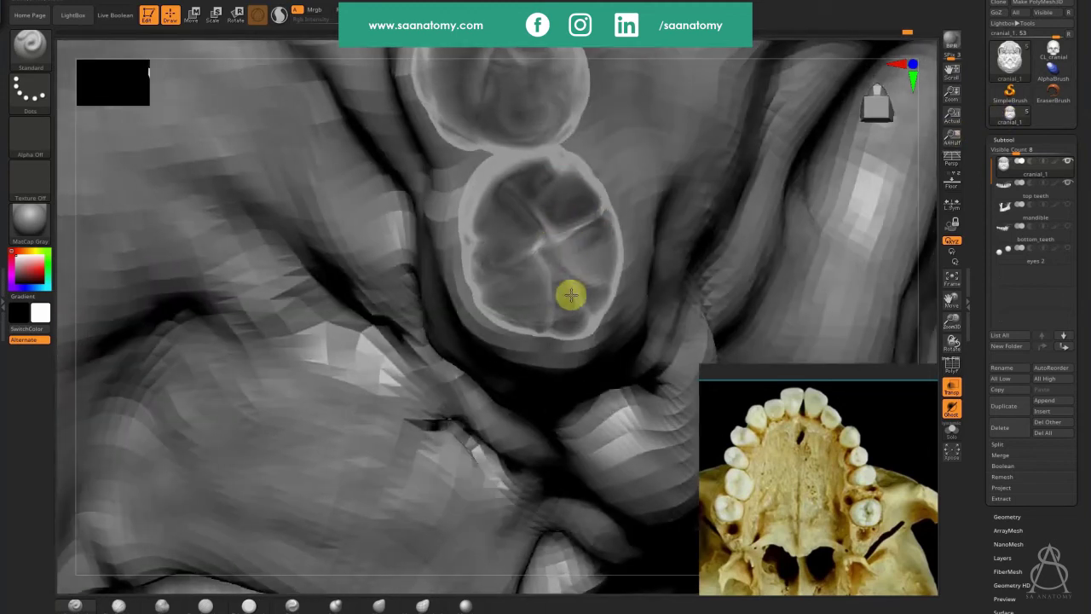
pyautogui.hotkey('alt', 's')
pyautogui.moveTo(543, 256)
pyautogui.mouseDown()
pyautogui.moveTo(529, 276)
pyautogui.moveTo(518, 248)
pyautogui.moveTo(518, 287)
pyautogui.mouseUp()
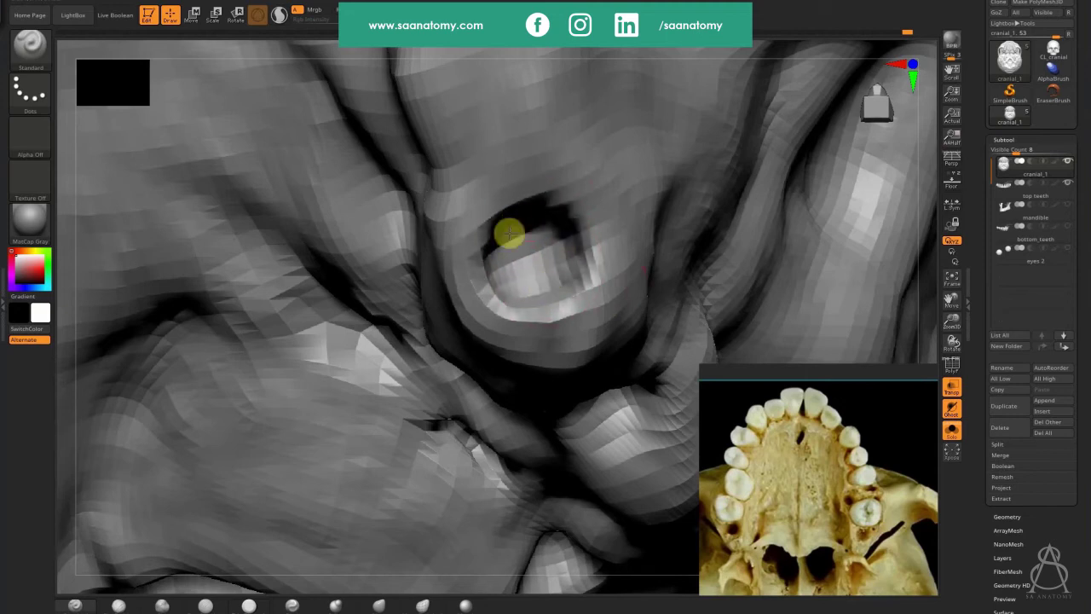
pyautogui.hotkey('ctrl', 'z')
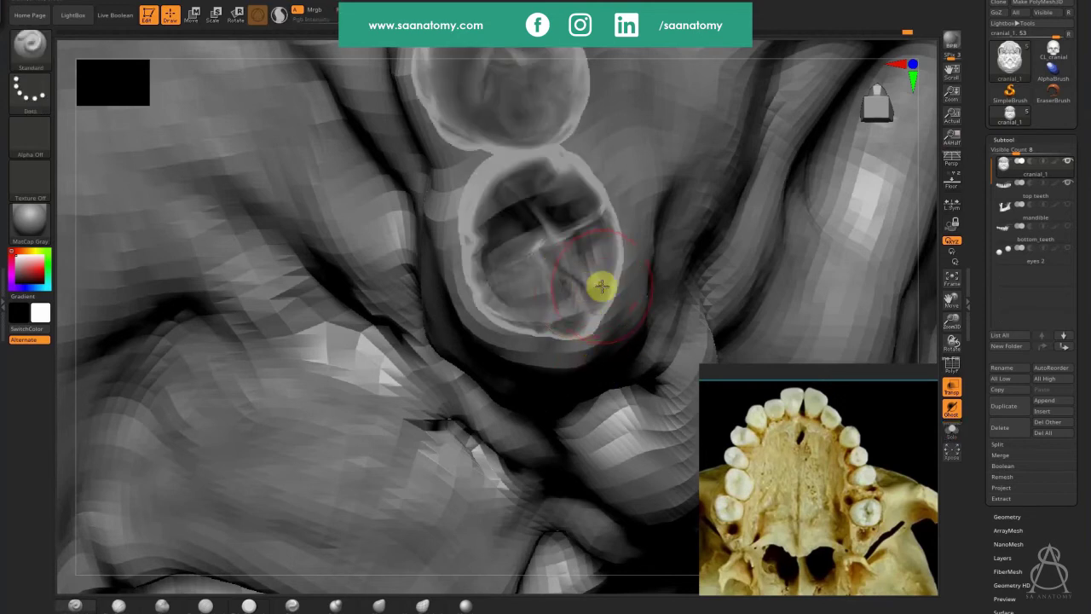
pyautogui.moveTo(588, 260)
pyautogui.mouseDown()
pyautogui.moveTo(546, 246)
pyautogui.moveTo(569, 238)
pyautogui.mouseUp()
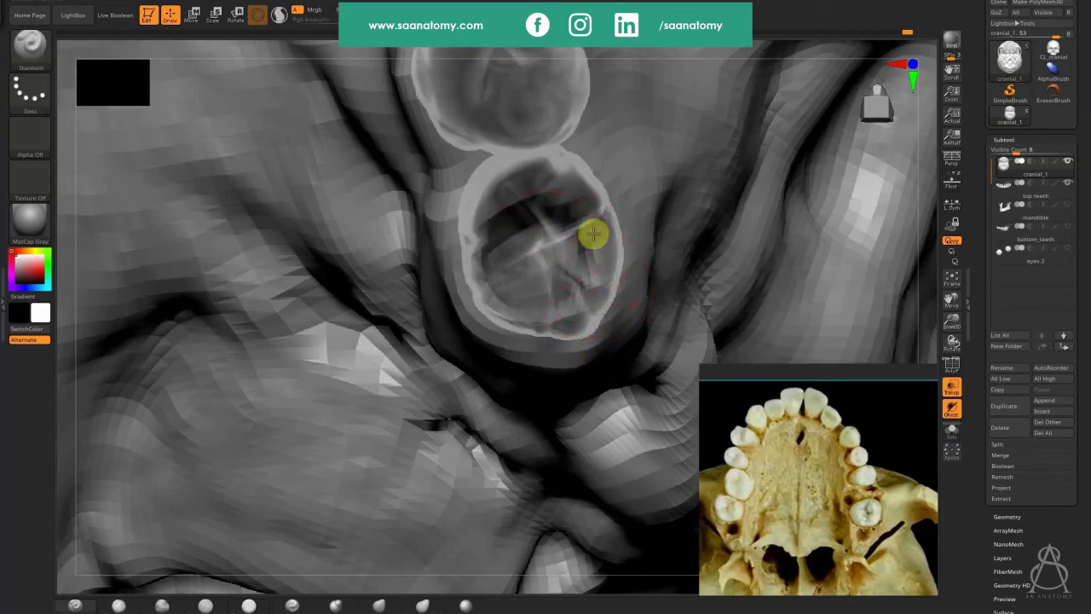
pyautogui.keyDown('alt'); pyautogui.moveTo(563, 255); pyautogui.dragTo(563, 282, button='right'); pyautogui.keyUp('alt')
# Step: Carve a socket beneath the second upper molar, with only the cranium shown
pyautogui.keyDown('alt'); pyautogui.moveTo(528, 179); pyautogui.dragTo(546, 303, button='right'); pyautogui.keyUp('alt')
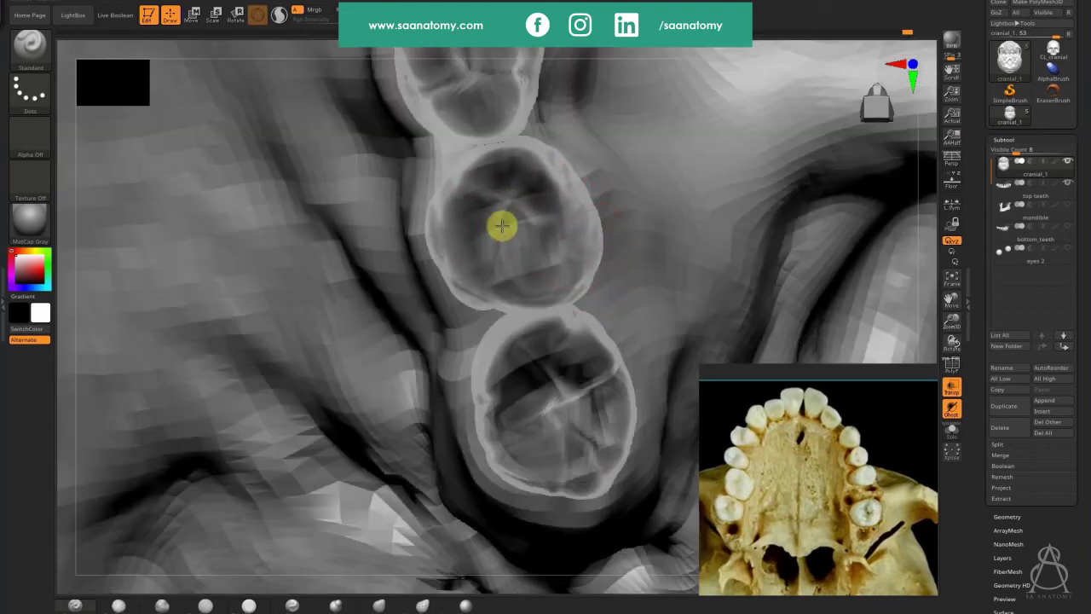
pyautogui.press('ctrl')
pyautogui.hotkey('ctrl', 's')
pyautogui.moveTo(503, 216)
pyautogui.mouseDown()
pyautogui.moveTo(503, 251)
pyautogui.moveTo(474, 225)
pyautogui.moveTo(527, 252)
pyautogui.moveTo(536, 219)
pyautogui.moveTo(495, 259)
pyautogui.mouseUp()
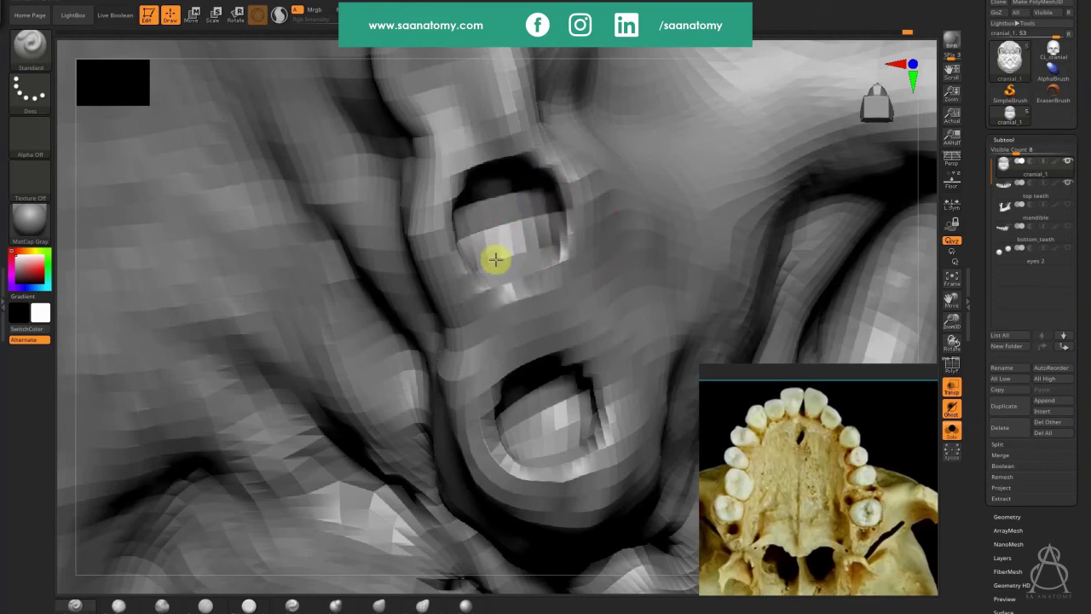
# Step: Carve the first molar's socket into the alveolar ridge and bring the ghosted teeth back into view
pyautogui.keyDown('alt'); pyautogui.moveTo(534, 356); pyautogui.dragTo(538, 546, button='right'); pyautogui.keyUp('alt')
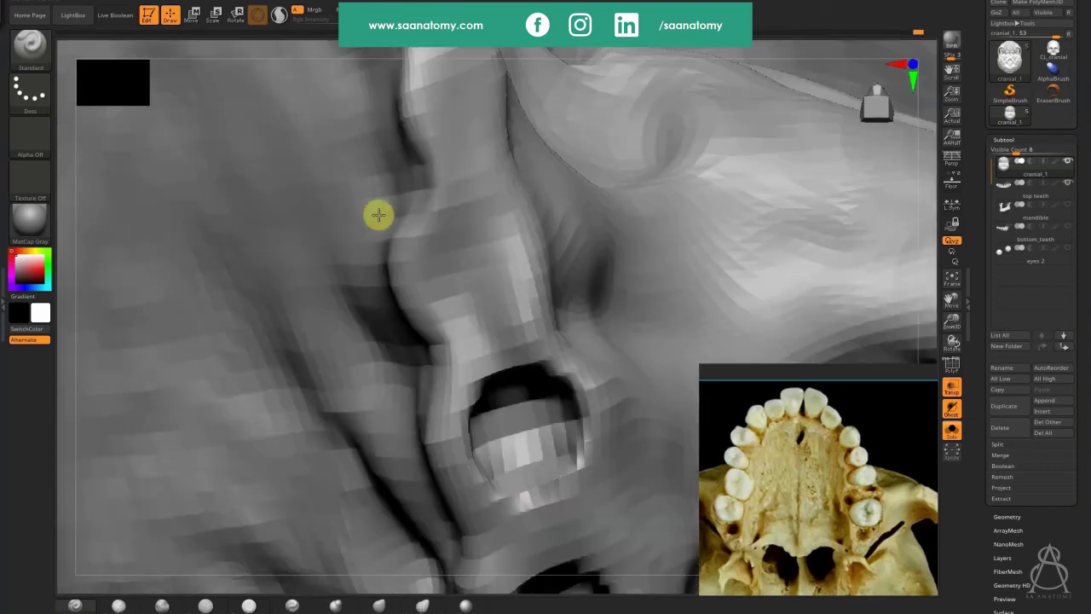
pyautogui.moveTo(377, 214); pyautogui.dragTo(477, 367, button='right')
pyautogui.moveTo(485, 382)
pyautogui.mouseDown()
pyautogui.moveTo(497, 348)
pyautogui.moveTo(486, 333)
pyautogui.moveTo(497, 363)
pyautogui.moveTo(489, 330)
pyautogui.moveTo(509, 213)
pyautogui.mouseUp()
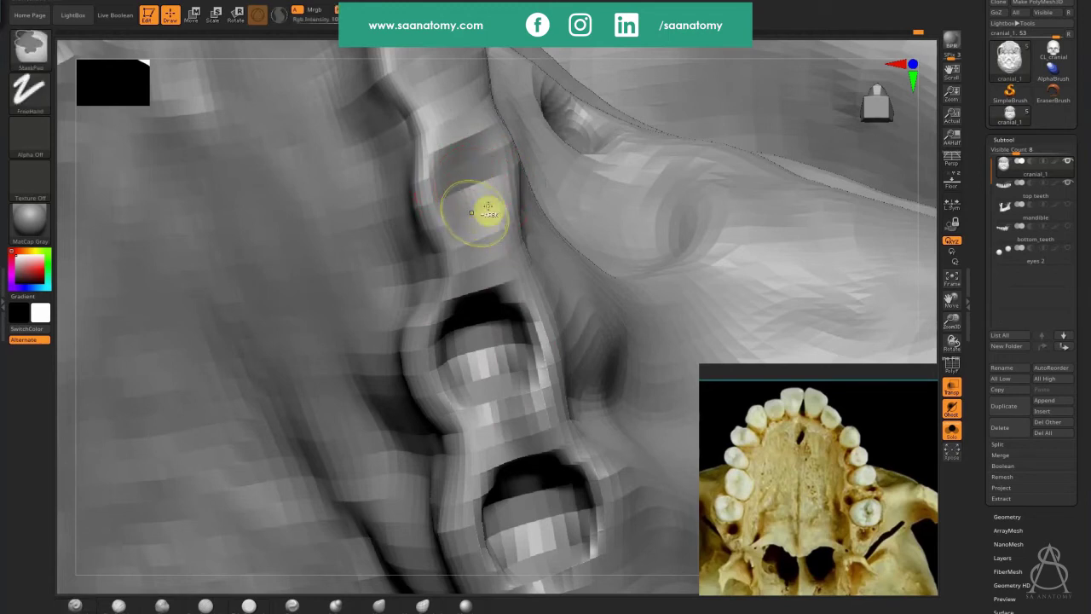
pyautogui.hotkey('ctrl', 's')
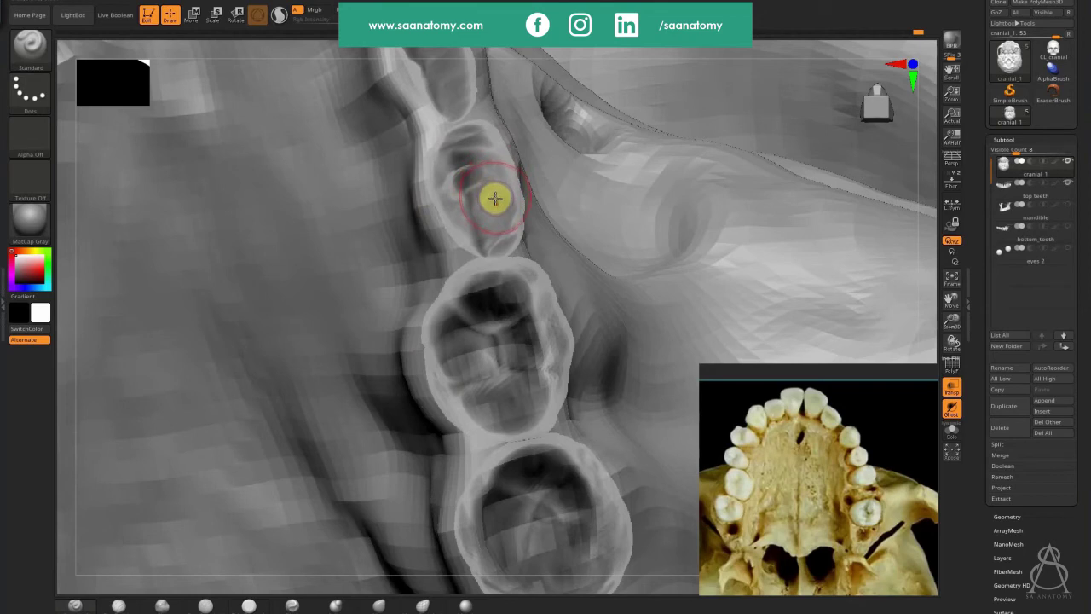
# Step: Carve the second premolar's socket into the alveolar ridge with only the cranium shown
pyautogui.hotkey('ctrl', 's')
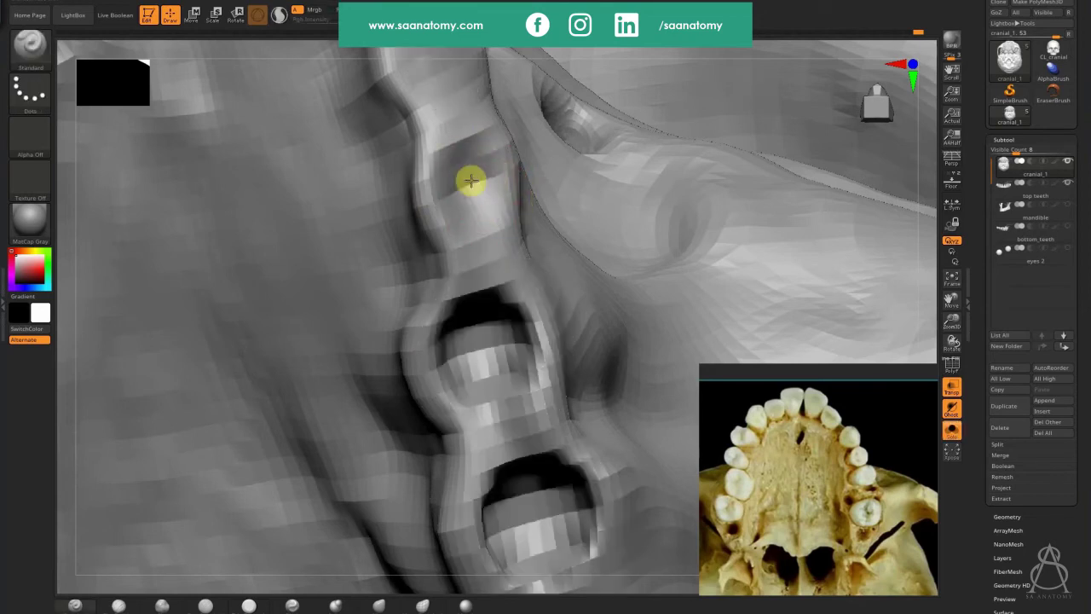
pyautogui.moveTo(472, 152)
pyautogui.mouseDown()
pyautogui.moveTo(472, 213)
pyautogui.moveTo(487, 224)
pyautogui.moveTo(470, 171)
pyautogui.moveTo(468, 228)
pyautogui.moveTo(451, 190)
pyautogui.mouseUp()
pyautogui.keyDown('alt'); pyautogui.moveTo(475, 295); pyautogui.dragTo(478, 324, button='right'); pyautogui.keyUp('alt')
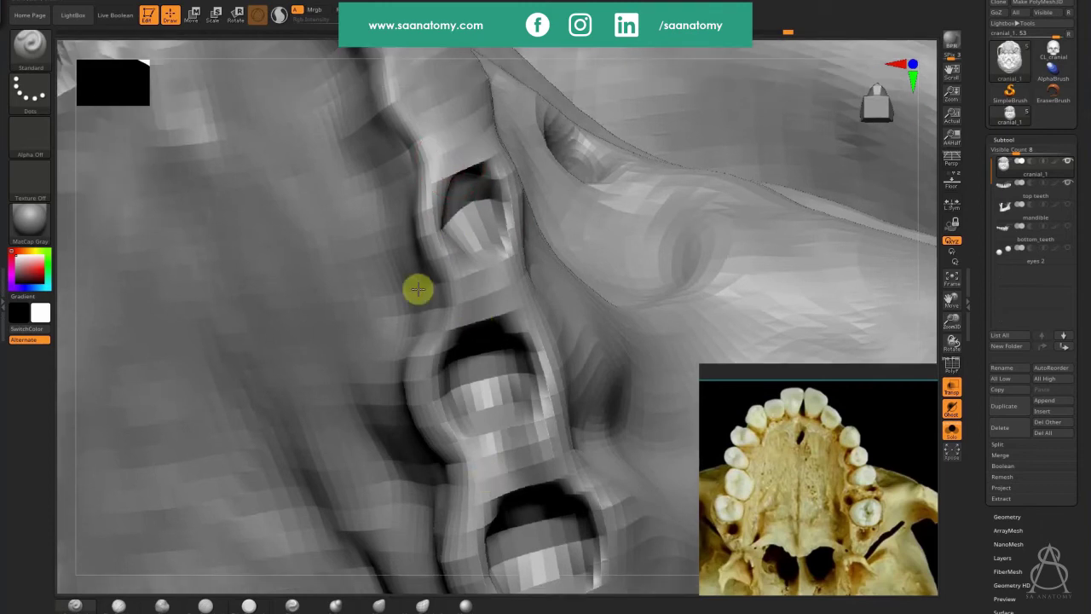
pyautogui.moveTo(418, 289)
pyautogui.mouseDown(button='right')
pyautogui.moveTo(473, 216)
pyautogui.moveTo(485, 378)
pyautogui.mouseUp(button='right')
pyautogui.press('ctrl')
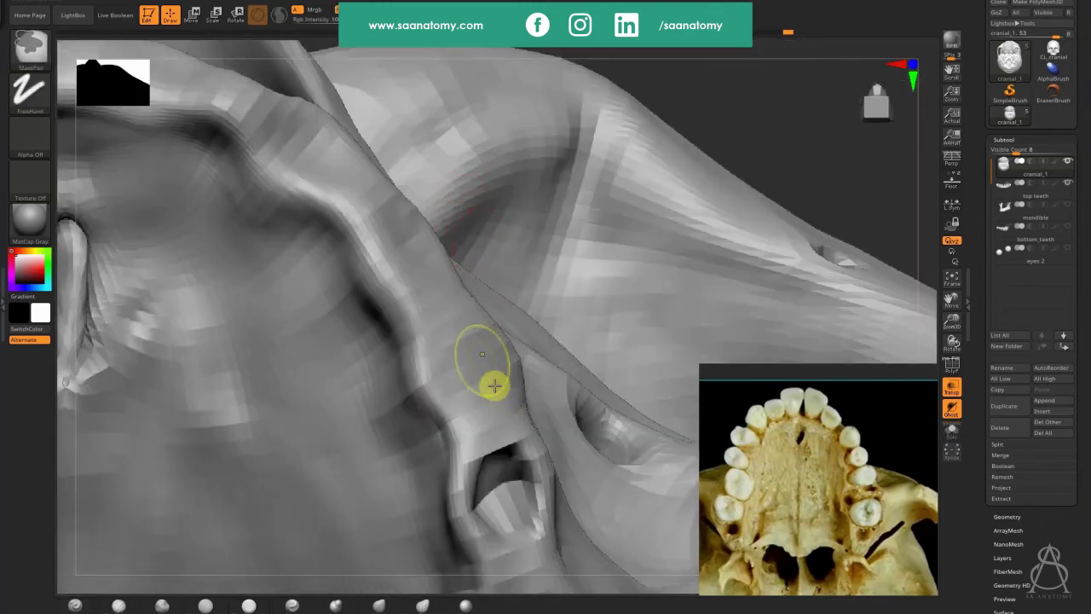
# Step: Continue carving sockets forward along the alveolar ridge beneath the first premolar, canine and lateral incisor
pyautogui.hotkey('ctrl', 's')
pyautogui.moveTo(465, 335)
pyautogui.keyDown('alt'); pyautogui.mouseDown()
pyautogui.moveTo(487, 385)
pyautogui.moveTo(459, 338)
pyautogui.moveTo(474, 337)
pyautogui.moveTo(429, 270)
pyautogui.moveTo(418, 281)
pyautogui.moveTo(410, 252)
pyautogui.mouseUp(); pyautogui.keyUp('alt')
pyautogui.moveTo(338, 243)
pyautogui.mouseDown(button='right')
pyautogui.moveTo(366, 268)
pyautogui.moveTo(356, 263)
pyautogui.mouseUp(button='right')
pyautogui.moveTo(335, 211)
pyautogui.keyDown('alt'); pyautogui.mouseDown()
pyautogui.moveTo(316, 190)
pyautogui.moveTo(344, 199)
pyautogui.moveTo(290, 168)
pyautogui.moveTo(145, 154)
pyautogui.mouseUp(); pyautogui.keyUp('alt')
pyautogui.press('ctrl')
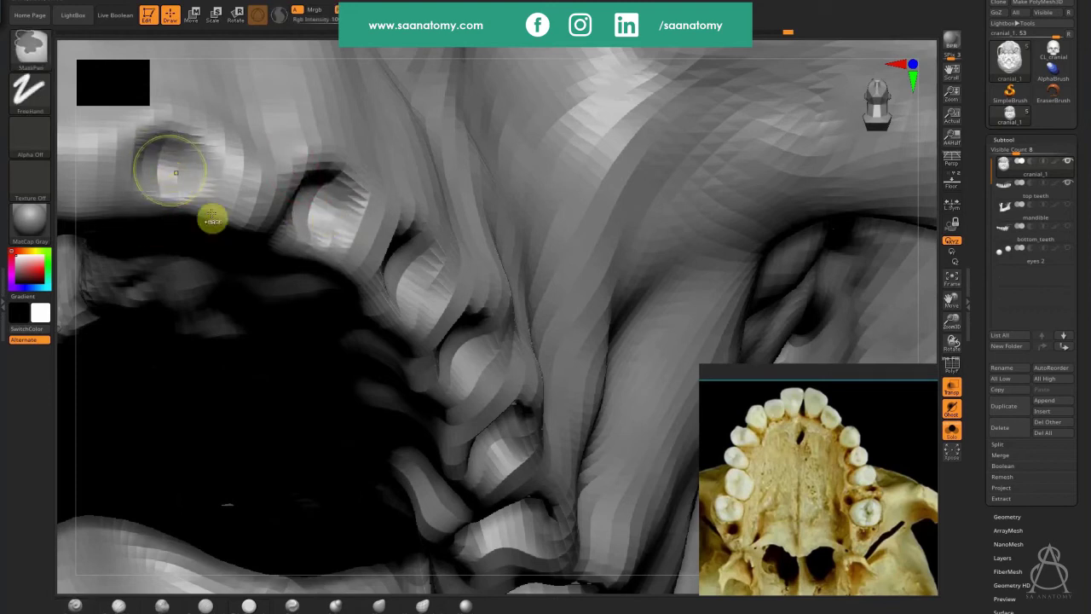
# Step: Carve the central incisor sockets with the Standard brush and refine their rims and the bone between them
pyautogui.hotkey('ctrl', 's')
pyautogui.hotkey('ctrl', 's')
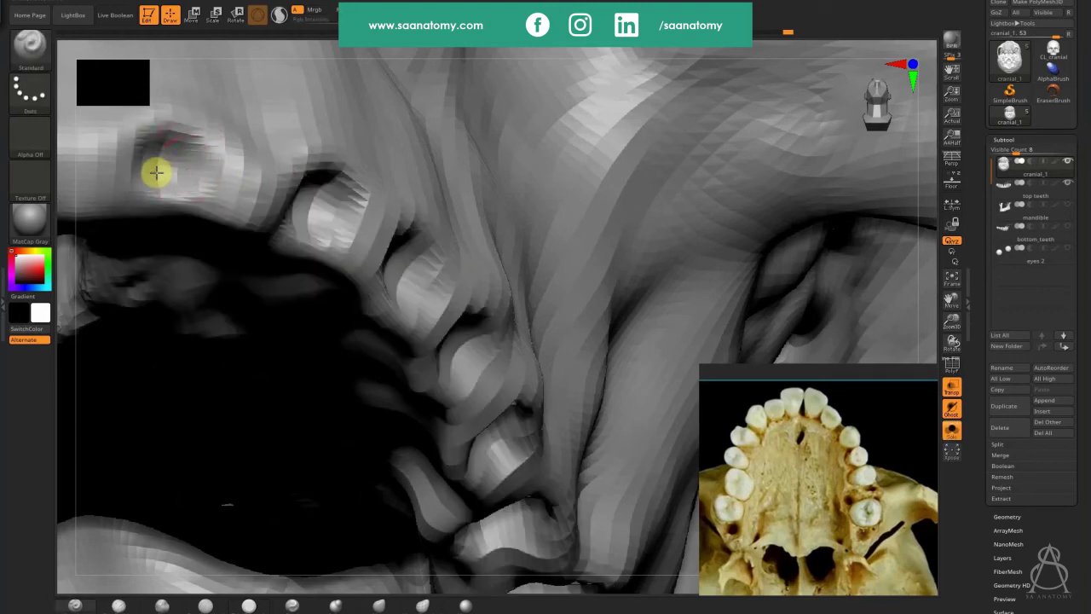
pyautogui.keyDown('alt'); pyautogui.moveTo(156, 171); pyautogui.dragTo(153, 153); pyautogui.keyUp('alt')
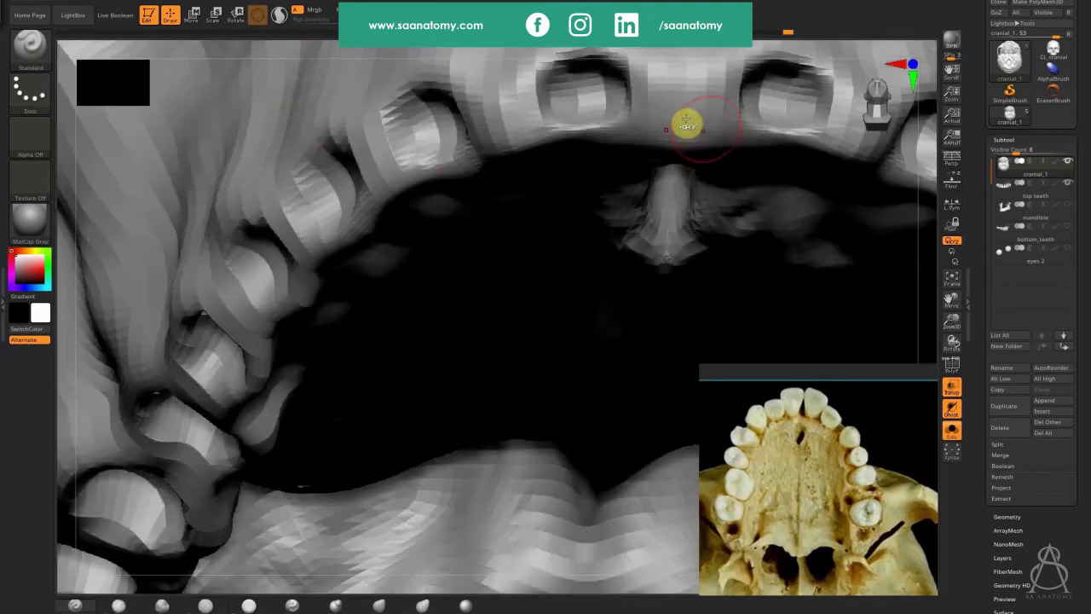
pyautogui.press('ctrl')
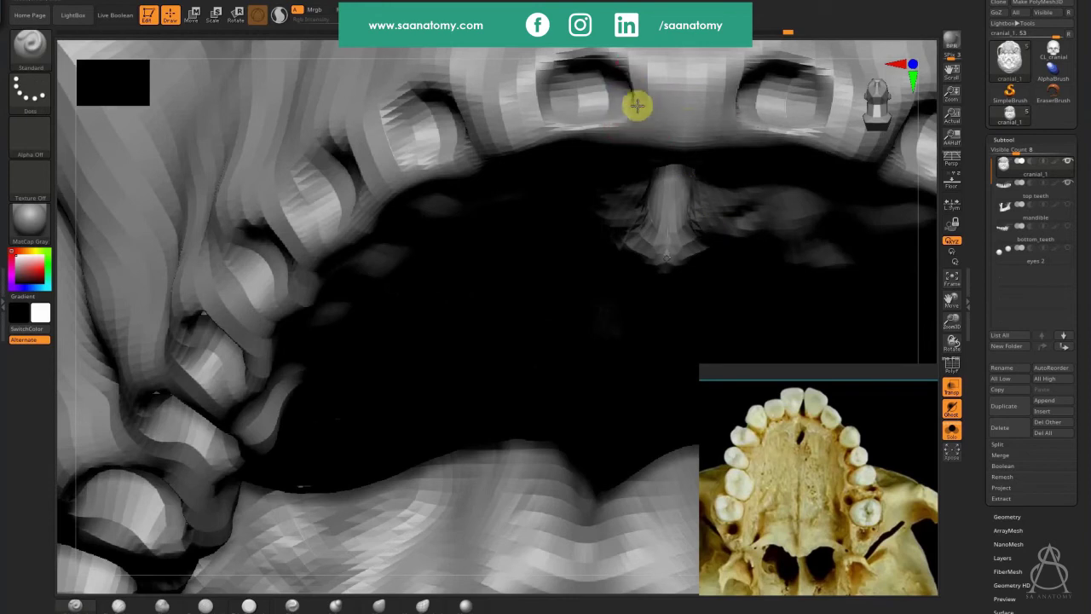
pyautogui.moveTo(637, 106); pyautogui.dragTo(566, 92)
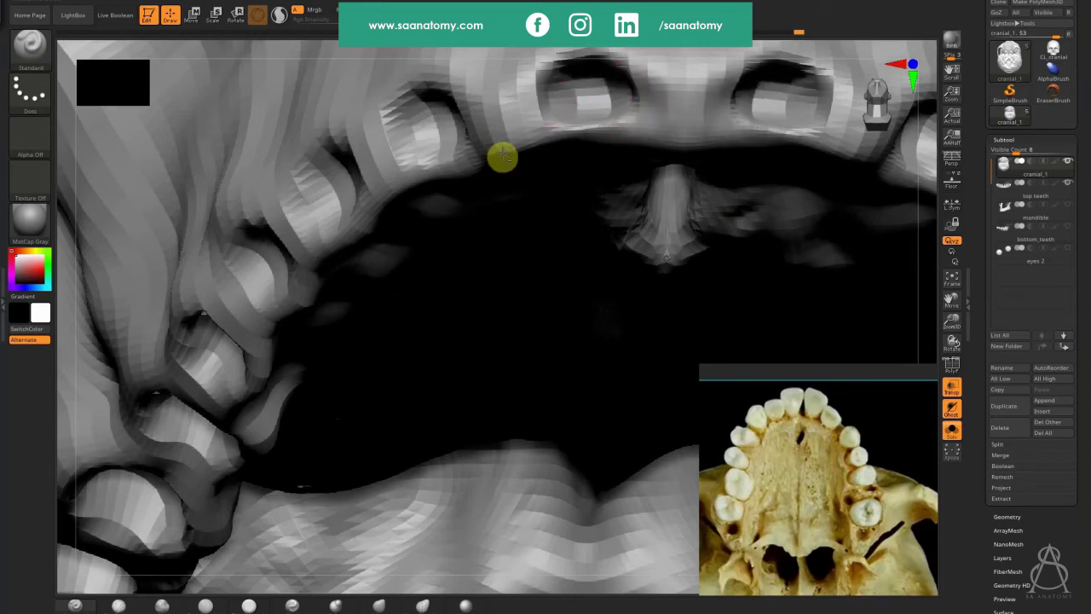
pyautogui.moveTo(750, 96)
pyautogui.mouseDown()
pyautogui.moveTo(723, 111)
pyautogui.moveTo(691, 83)
pyautogui.moveTo(711, 129)
pyautogui.moveTo(702, 110)
pyautogui.moveTo(708, 119)
pyautogui.mouseUp()
pyautogui.keyDown('alt'); pyautogui.moveTo(789, 104); pyautogui.dragTo(755, 106); pyautogui.keyUp('alt')
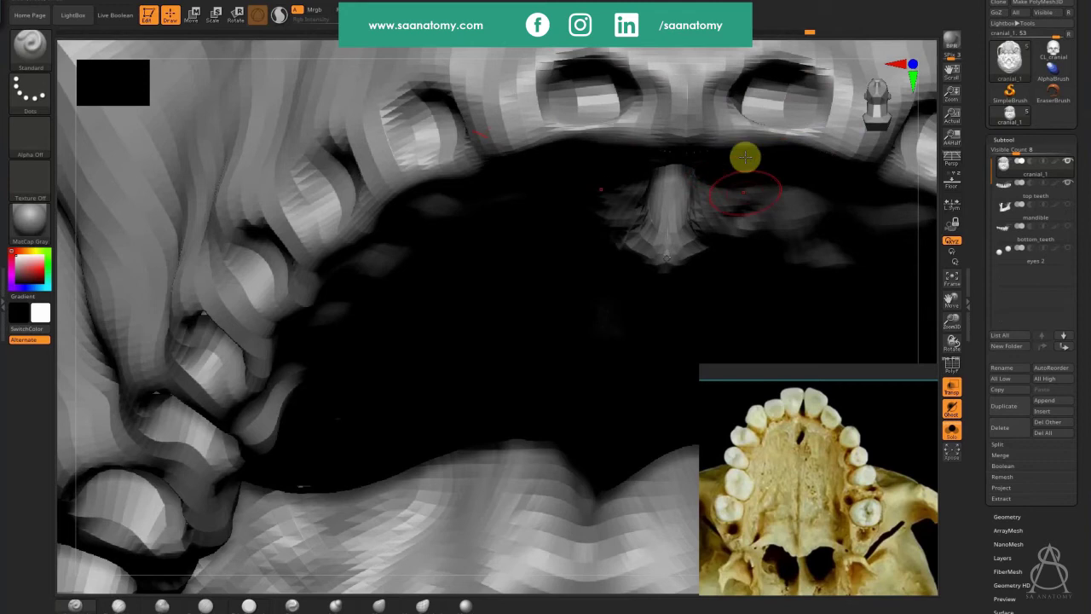
# Step: Bring the upper teeth back into view with the cranium and turn off ghost transparency
pyautogui.keyDown('alt'); pyautogui.moveTo(70, 479); pyautogui.dragTo(236, 402); pyautogui.keyUp('alt')
pyautogui.moveTo(332, 477); pyautogui.dragTo(316, 437)
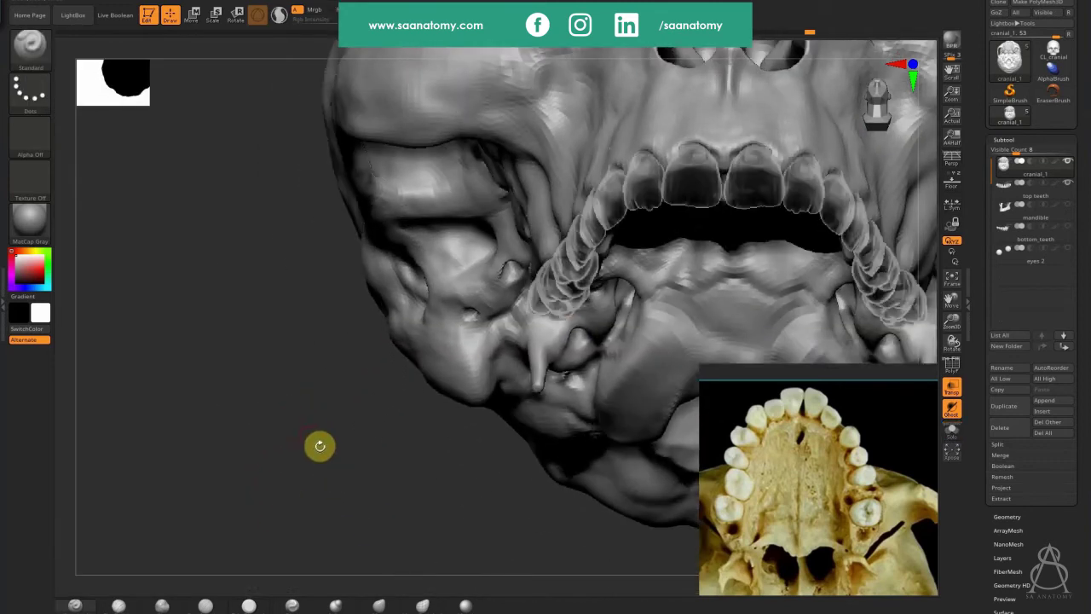
pyautogui.click(952, 388)
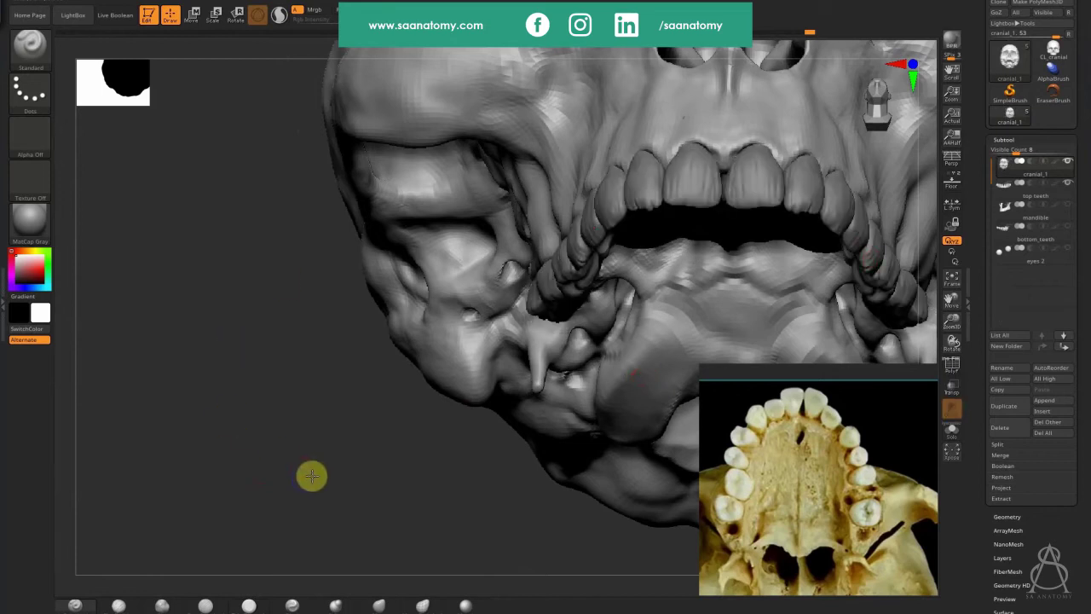
# Step: Face the skull from the front and save the project as Skeleton
pyautogui.moveTo(312, 475)
pyautogui.mouseDown()
pyautogui.moveTo(419, 402)
pyautogui.moveTo(437, 327)
pyautogui.moveTo(468, 358)
pyautogui.mouseUp()
pyautogui.press('ctrl')
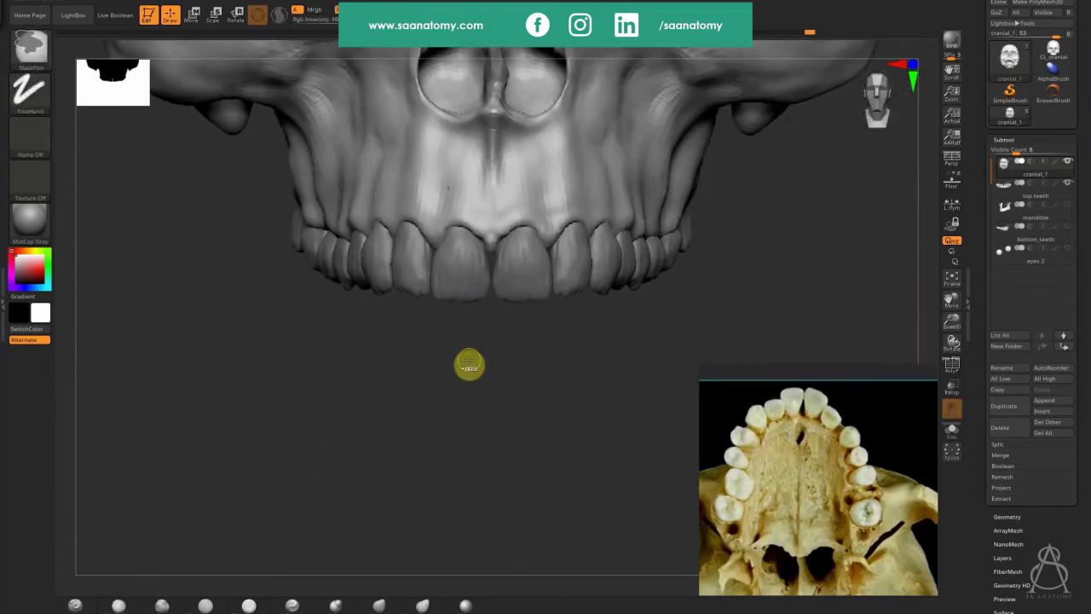
pyautogui.hotkey('ctrl', 's')
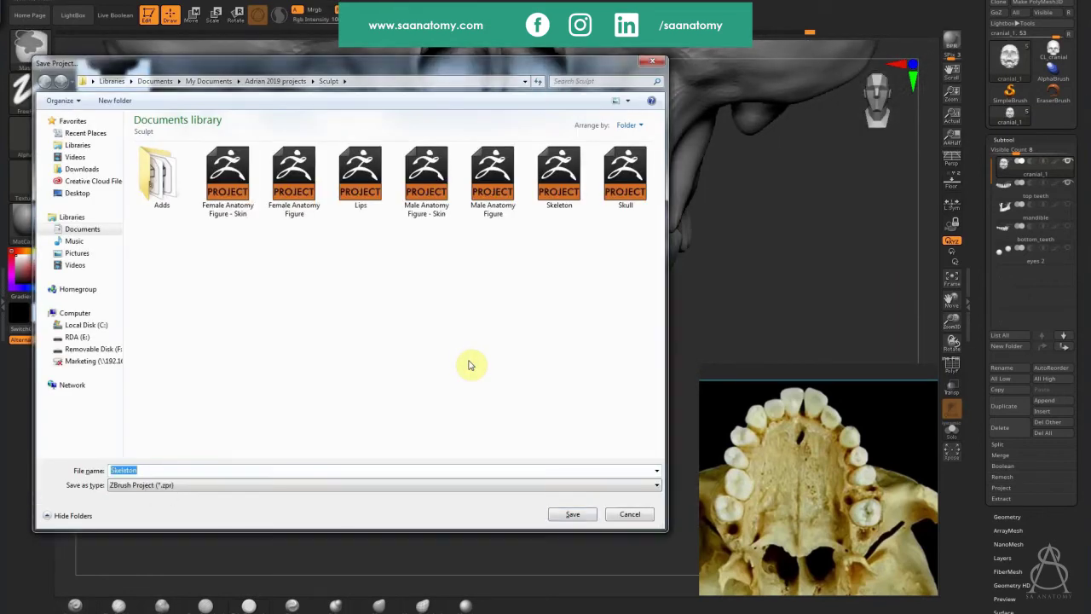
pyautogui.press('Return')
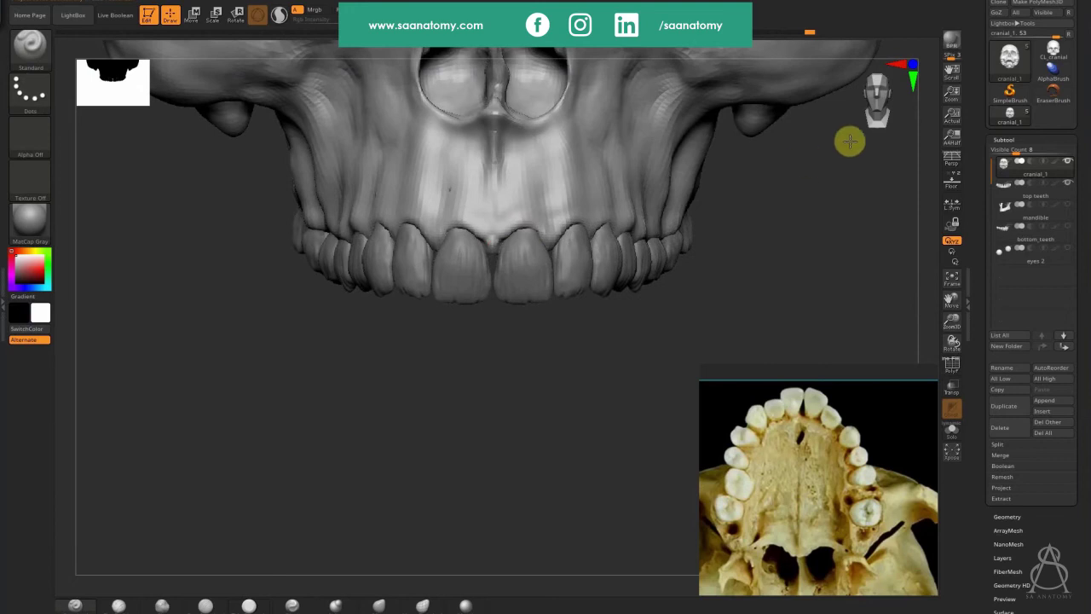
# Step: Reshape the alveolar bone edge between and around the upper incisors with the Move Topological brush, fitting it to the teeth
pyautogui.keyDown('ctrl'); pyautogui.moveTo(462, 215); pyautogui.dragTo(496, 214, button='right'); pyautogui.keyUp('ctrl')
pyautogui.click(416, 605)
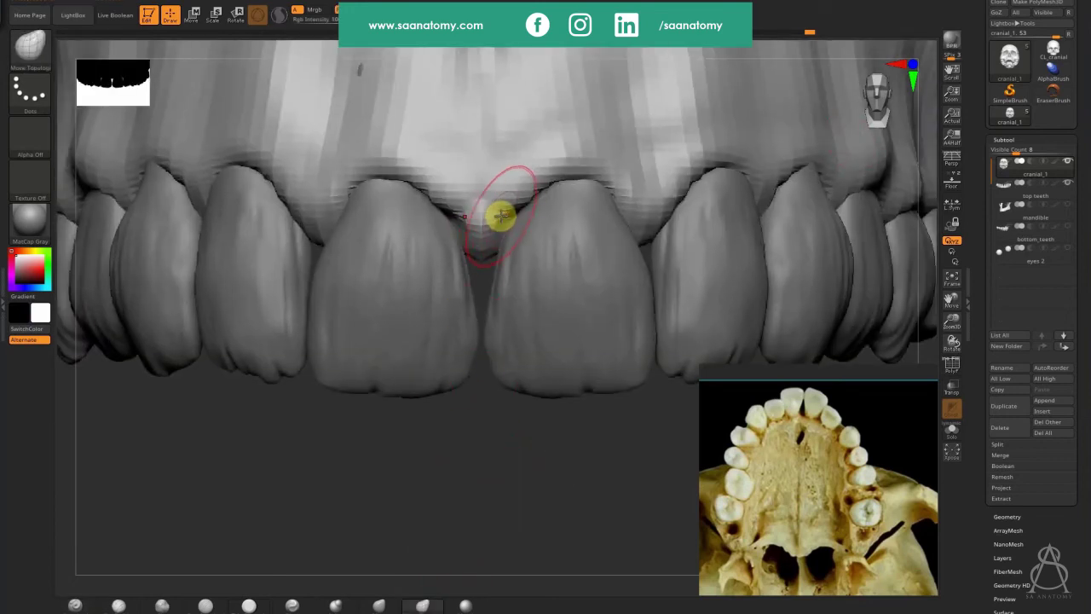
pyautogui.moveTo(500, 216)
pyautogui.mouseDown()
pyautogui.moveTo(516, 224)
pyautogui.moveTo(509, 207)
pyautogui.moveTo(511, 239)
pyautogui.moveTo(487, 258)
pyautogui.moveTo(435, 215)
pyautogui.mouseUp()
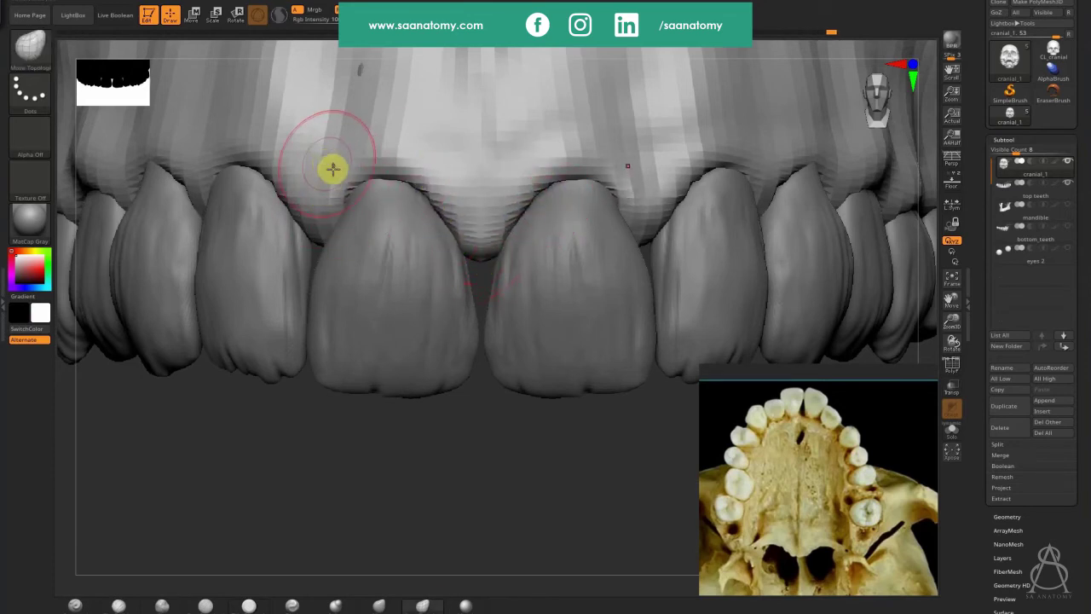
pyautogui.moveTo(395, 110)
pyautogui.mouseDown(button='right')
pyautogui.moveTo(382, 124)
pyautogui.moveTo(418, 260)
pyautogui.moveTo(389, 171)
pyautogui.mouseUp(button='right')
pyautogui.moveTo(405, 225); pyautogui.dragTo(409, 261)
pyautogui.moveTo(153, 223); pyautogui.dragTo(163, 206)
pyautogui.moveTo(452, 264)
pyautogui.mouseDown(button='right')
pyautogui.moveTo(554, 248)
pyautogui.moveTo(397, 276)
pyautogui.moveTo(476, 246)
pyautogui.moveTo(406, 236)
pyautogui.mouseUp(button='right')
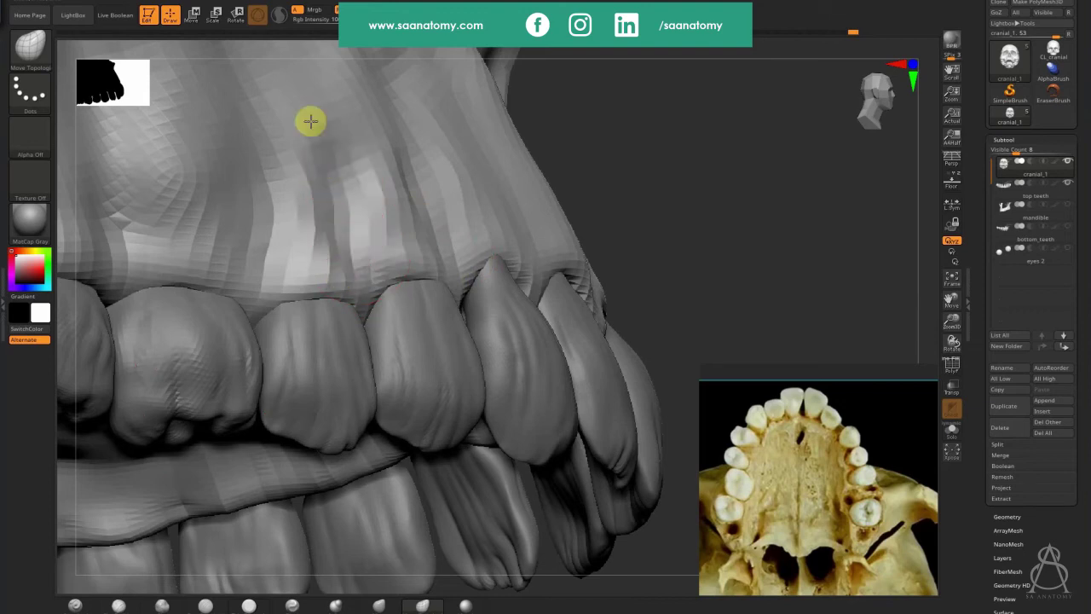
# Step: Fit the outer alveolar edge closely around the upper premolars and molars with the Move Topological brush
pyautogui.moveTo(309, 276); pyautogui.dragTo(275, 274, button='right')
pyautogui.moveTo(543, 319); pyautogui.dragTo(559, 306, button='right')
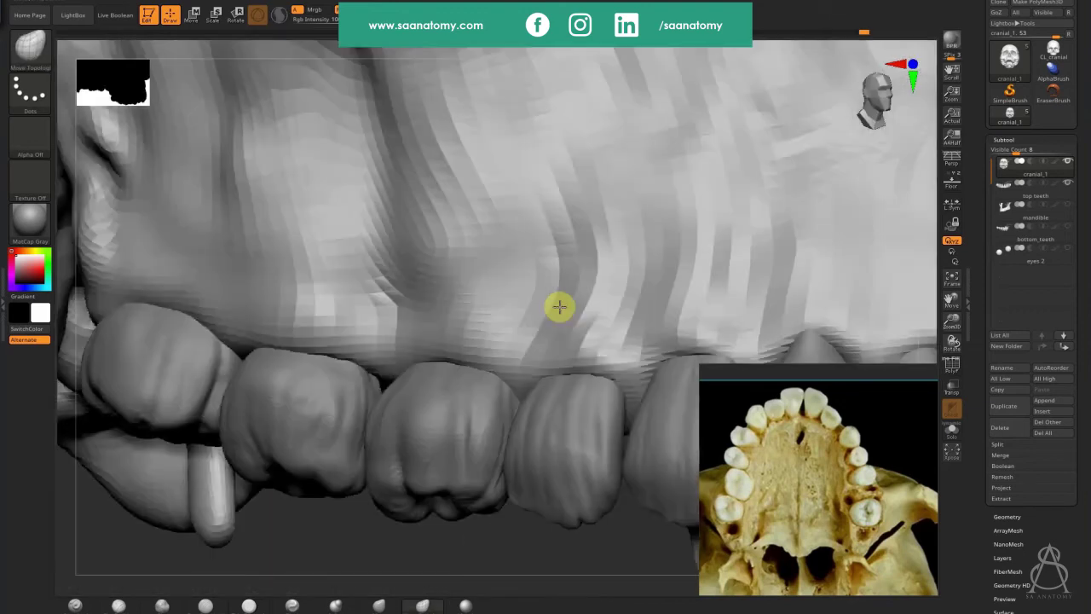
pyautogui.moveTo(452, 339)
pyautogui.mouseDown(button='right')
pyautogui.moveTo(462, 364)
pyautogui.moveTo(378, 370)
pyautogui.moveTo(381, 391)
pyautogui.mouseUp(button='right')
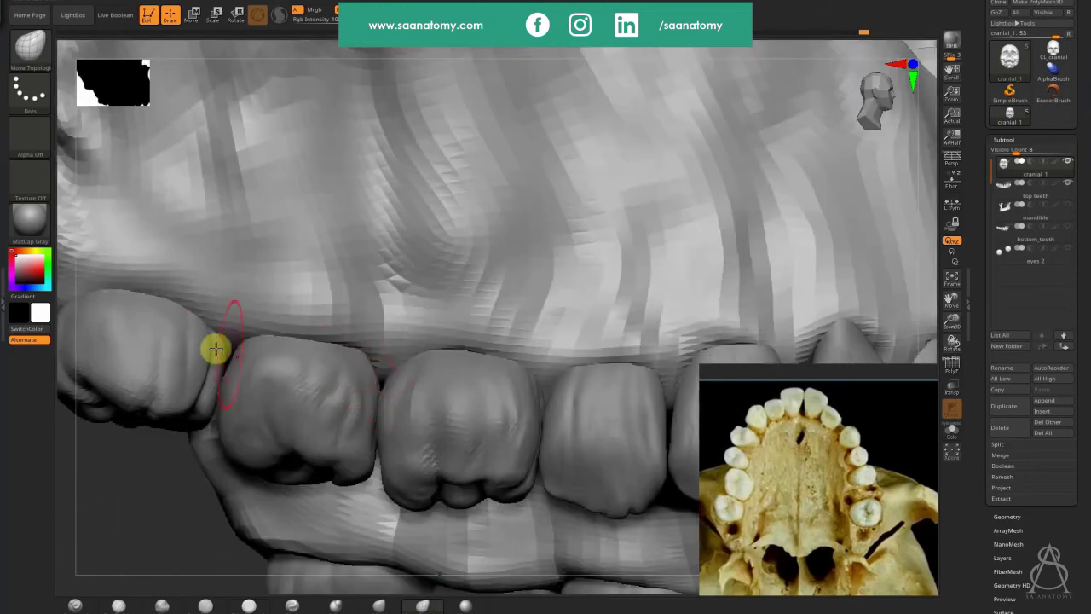
pyautogui.moveTo(258, 367); pyautogui.dragTo(231, 364, button='right')
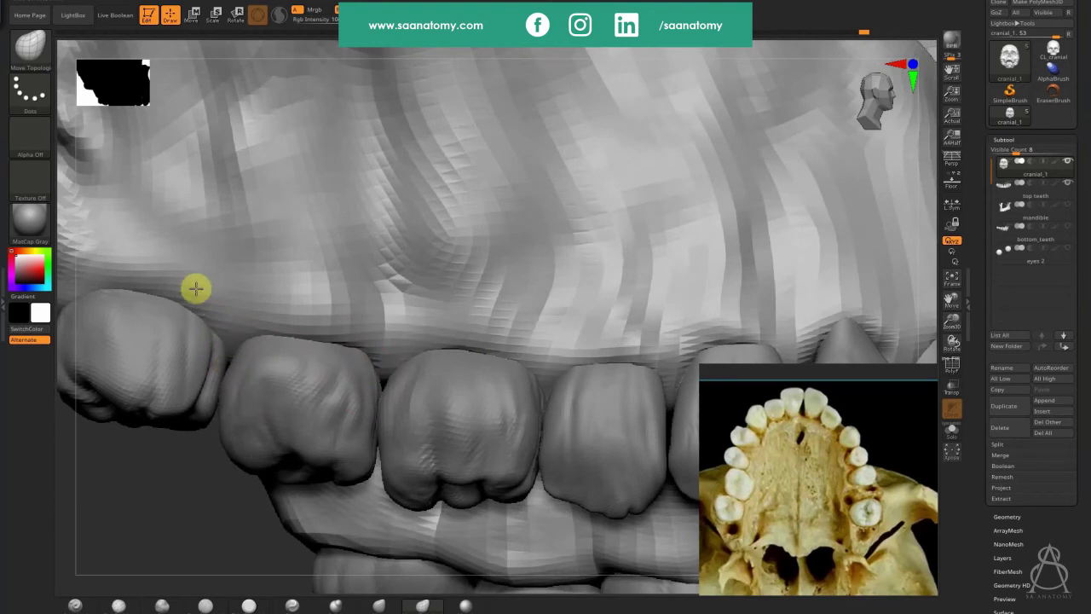
pyautogui.moveTo(195, 288); pyautogui.dragTo(185, 298, button='right')
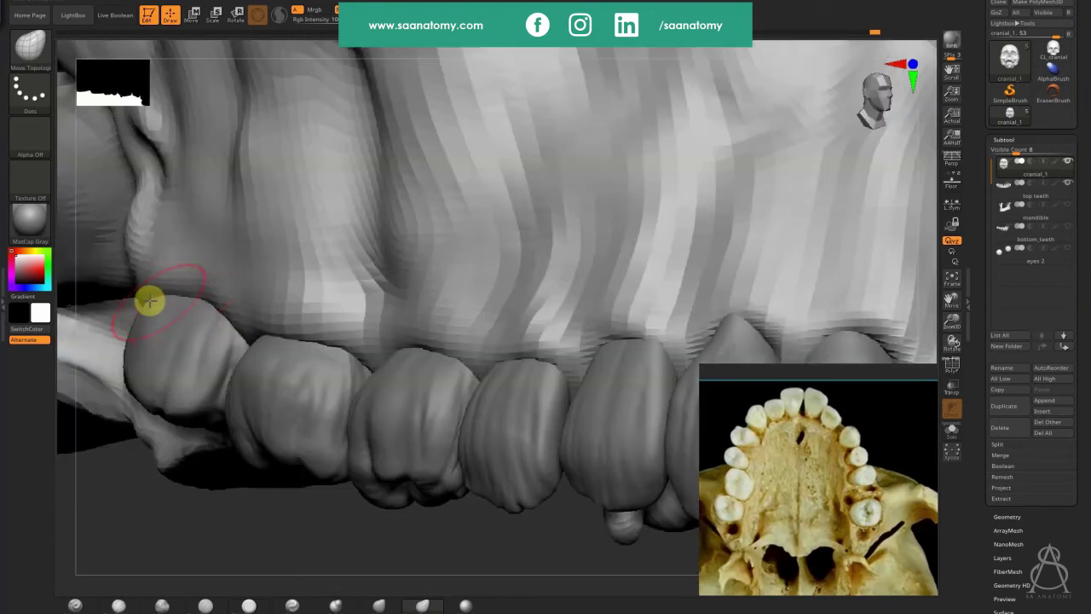
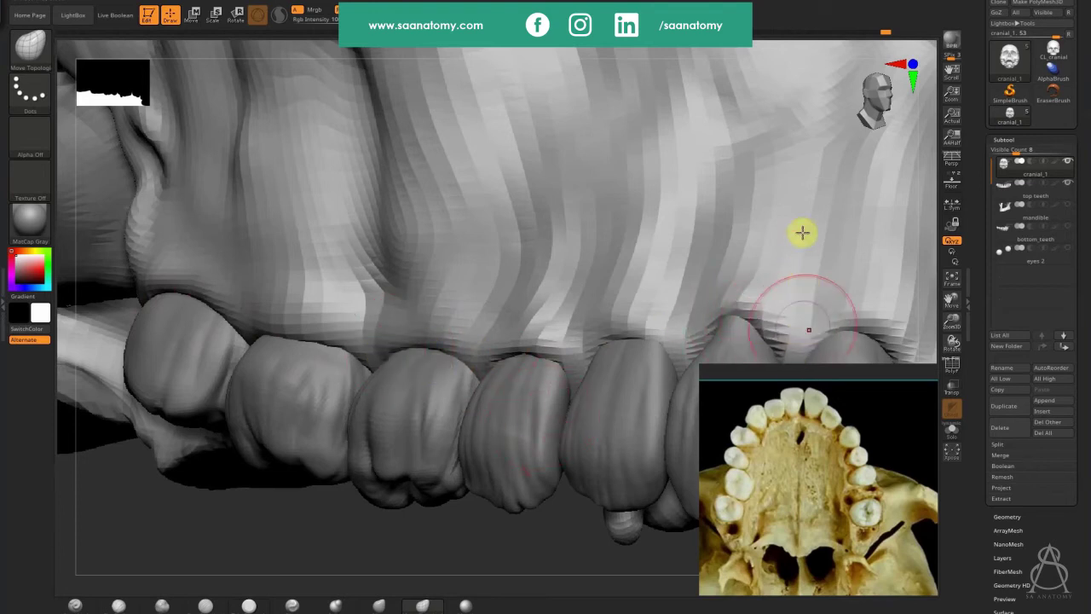
# Step: Check the reshaped upper alveolar edge from the front, with the teeth shown and with the cranium isolated
pyautogui.keyDown('ctrl'); pyautogui.moveTo(646, 126); pyautogui.dragTo(537, 340, button='right'); pyautogui.keyUp('ctrl')
pyautogui.moveTo(538, 458); pyautogui.dragTo(468, 439)
pyautogui.keyDown('shift'); pyautogui.moveTo(499, 509); pyautogui.dragTo(282, 471); pyautogui.keyUp('shift')
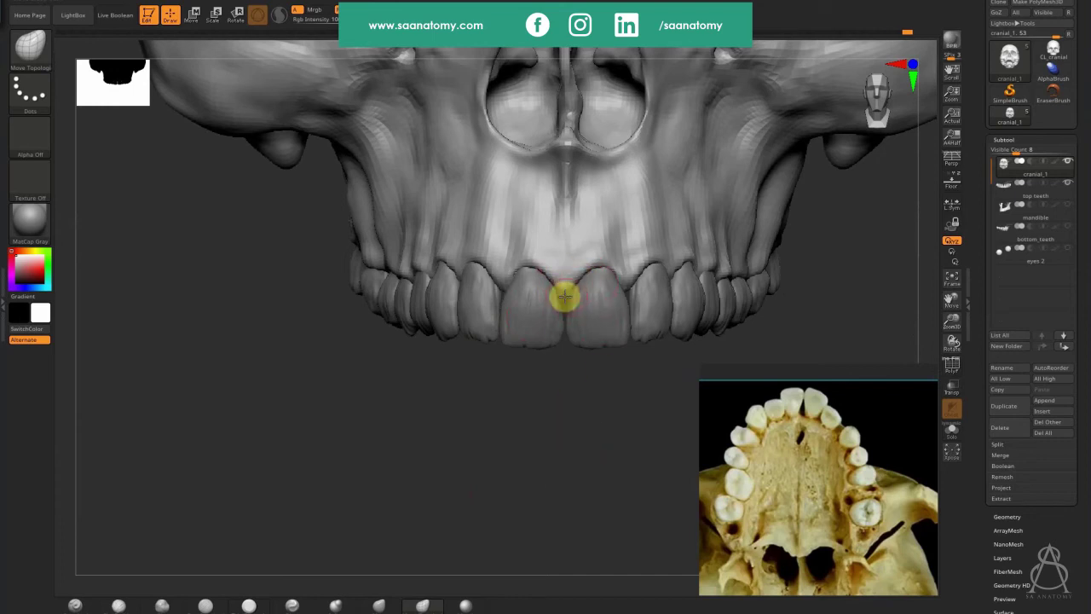
pyautogui.keyDown('shift'); pyautogui.click(557, 455); pyautogui.keyUp('shift')
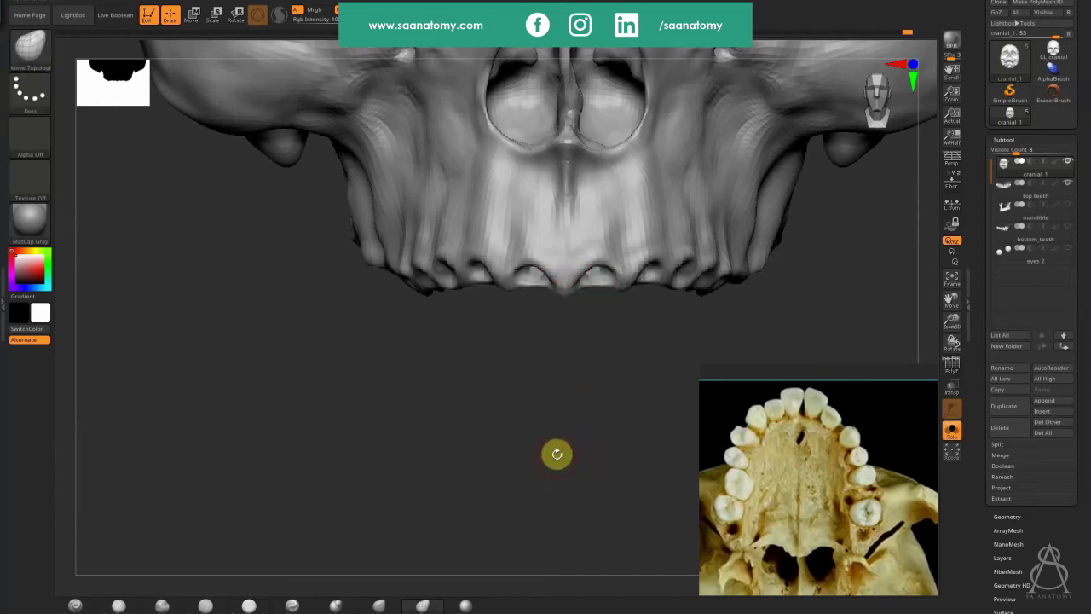
pyautogui.hotkey('ctrl', 'shift', 's')
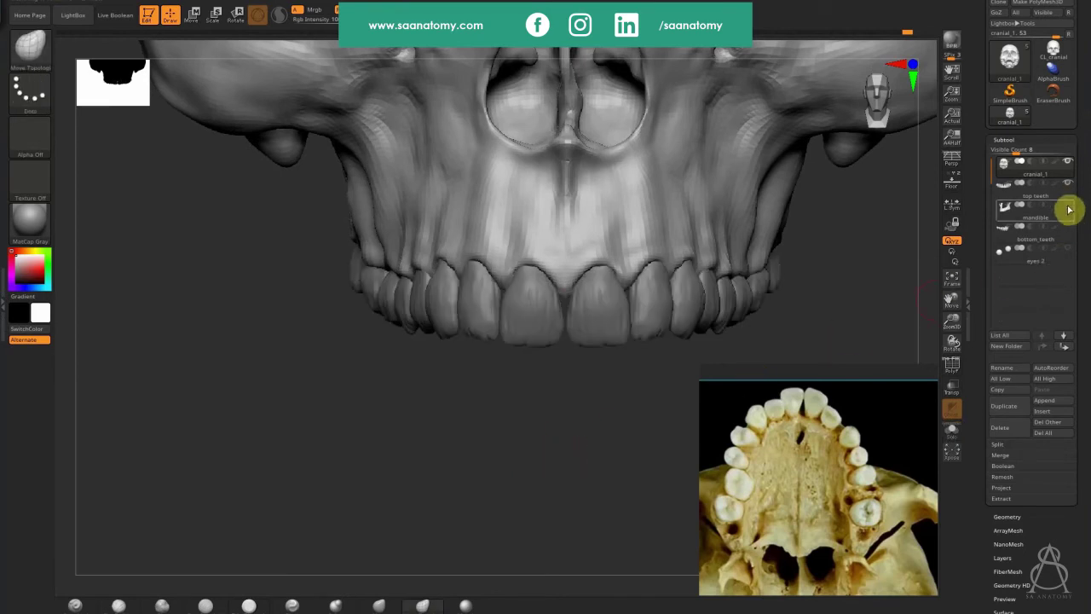
# Step: Show the mandible and bottom teeth, and make the cranium the active subtool in a view of the whole skull
pyautogui.click(1068, 206)
pyautogui.click(1067, 227)
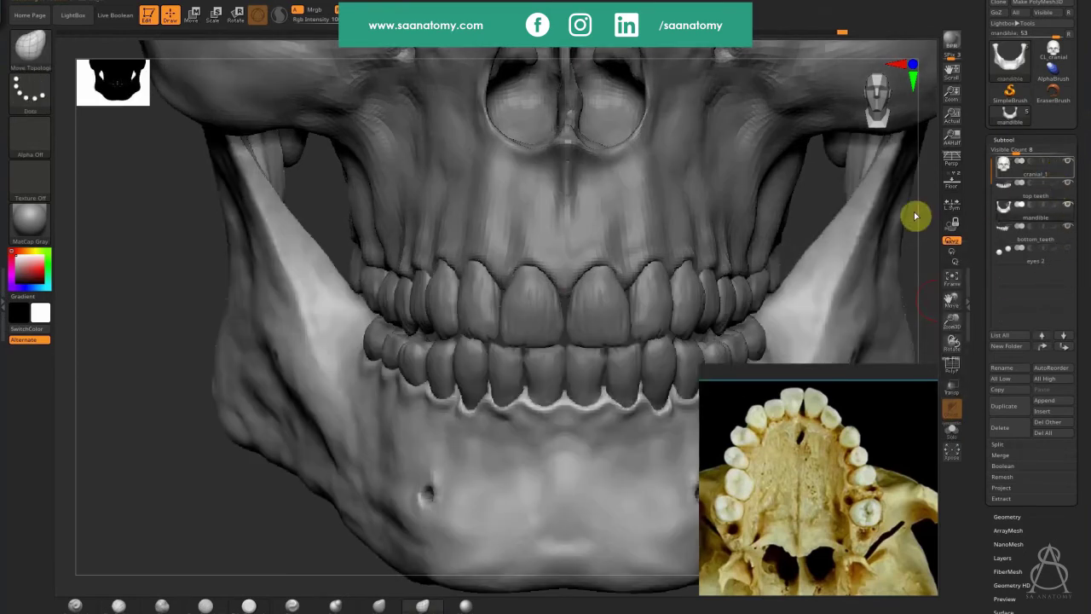
pyautogui.keyDown('alt'); pyautogui.click(576, 363); pyautogui.keyUp('alt')
pyautogui.keyDown('alt'); pyautogui.moveTo(162, 367); pyautogui.dragTo(235, 406); pyautogui.keyUp('alt')
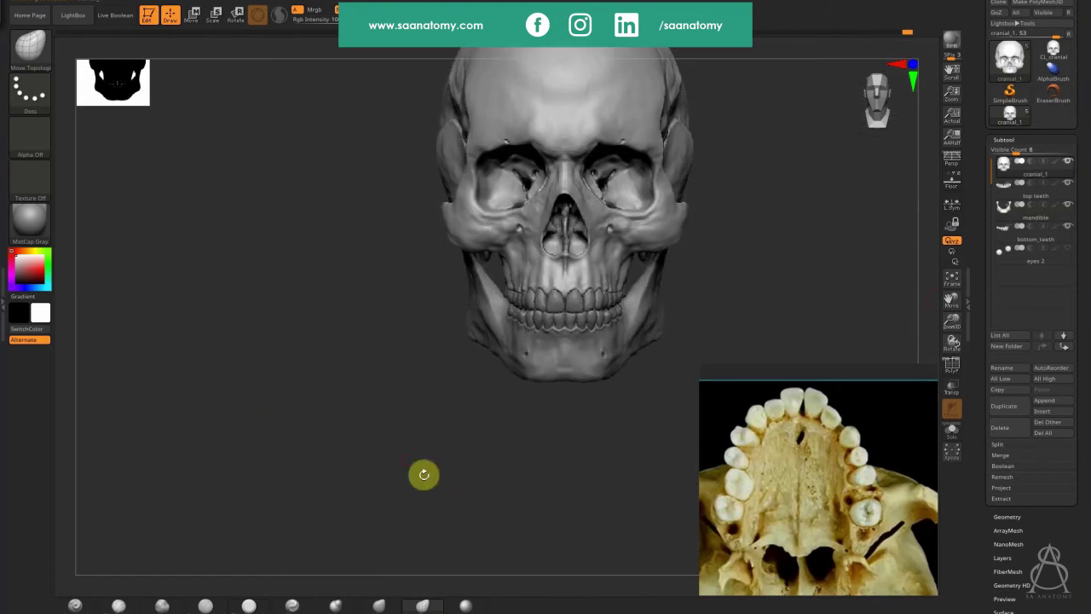
pyautogui.moveTo(424, 475); pyautogui.dragTo(384, 445)
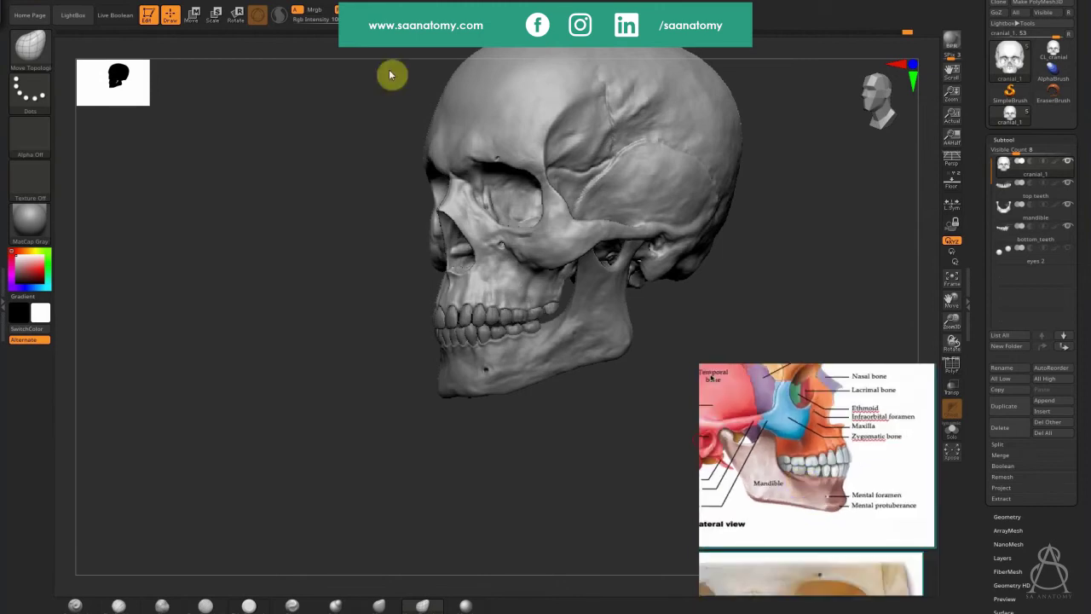
# Step: Adjust the anterior nasal spine in profile with a resized Move Topological brush, comparing the face with the lateral-view reference
pyautogui.moveTo(425, 403); pyautogui.dragTo(513, 403)
pyautogui.keyDown('alt'); pyautogui.moveTo(500, 297); pyautogui.dragTo(801, 205); pyautogui.keyUp('alt')
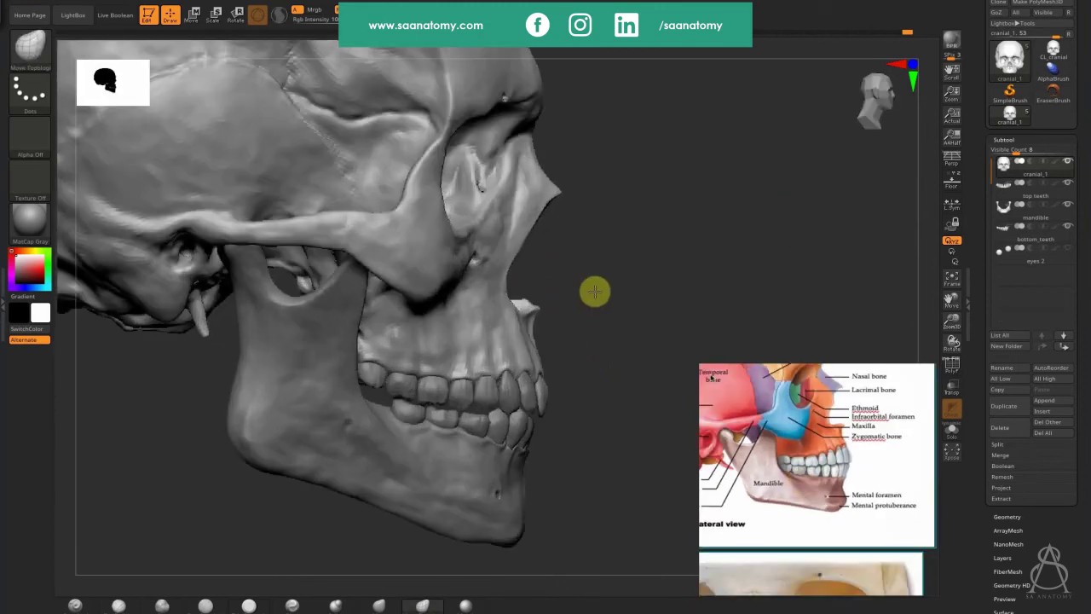
pyautogui.moveTo(606, 315); pyautogui.dragTo(588, 355)
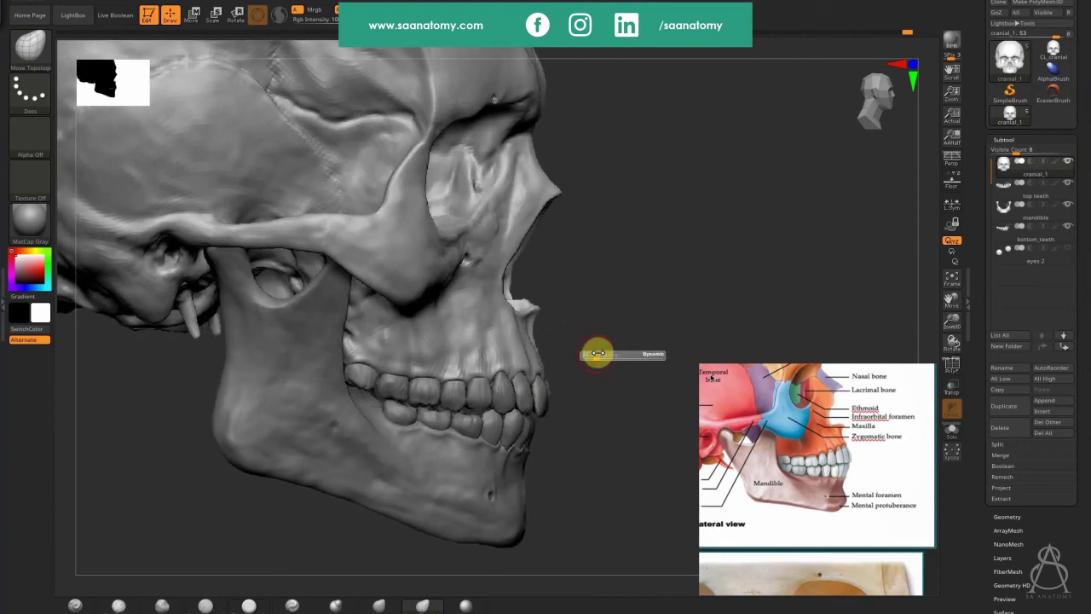
pyautogui.moveTo(546, 307); pyautogui.dragTo(542, 305)
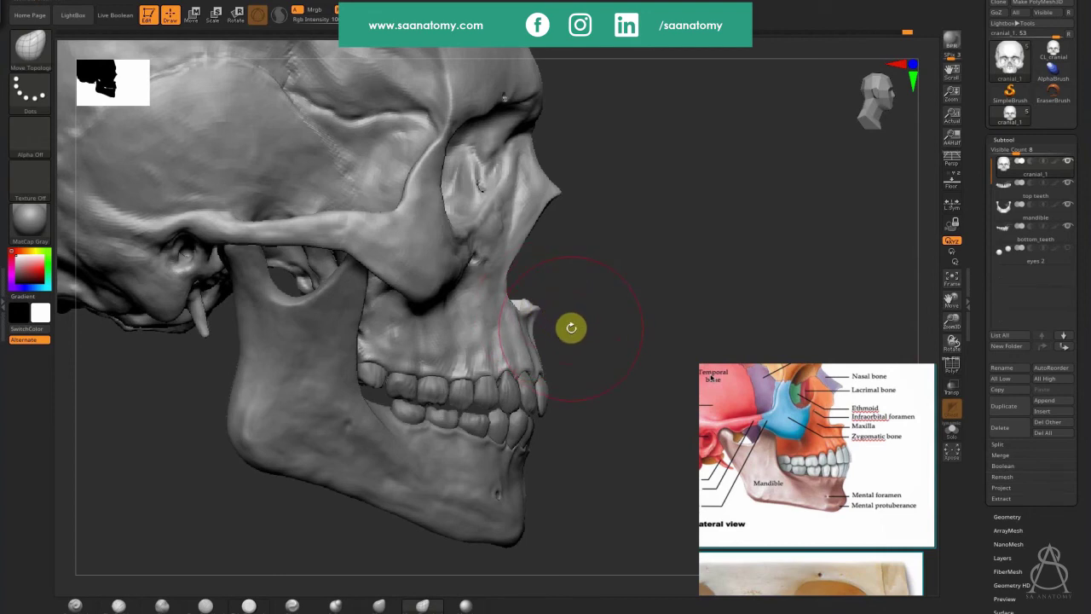
pyautogui.press('s')
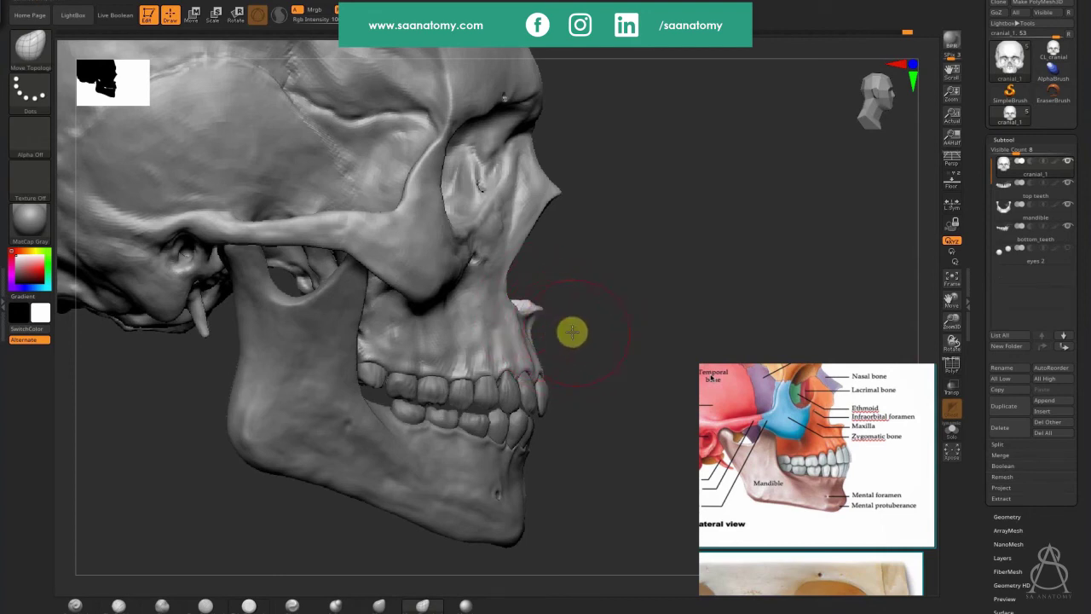
pyautogui.moveTo(591, 316); pyautogui.dragTo(550, 361)
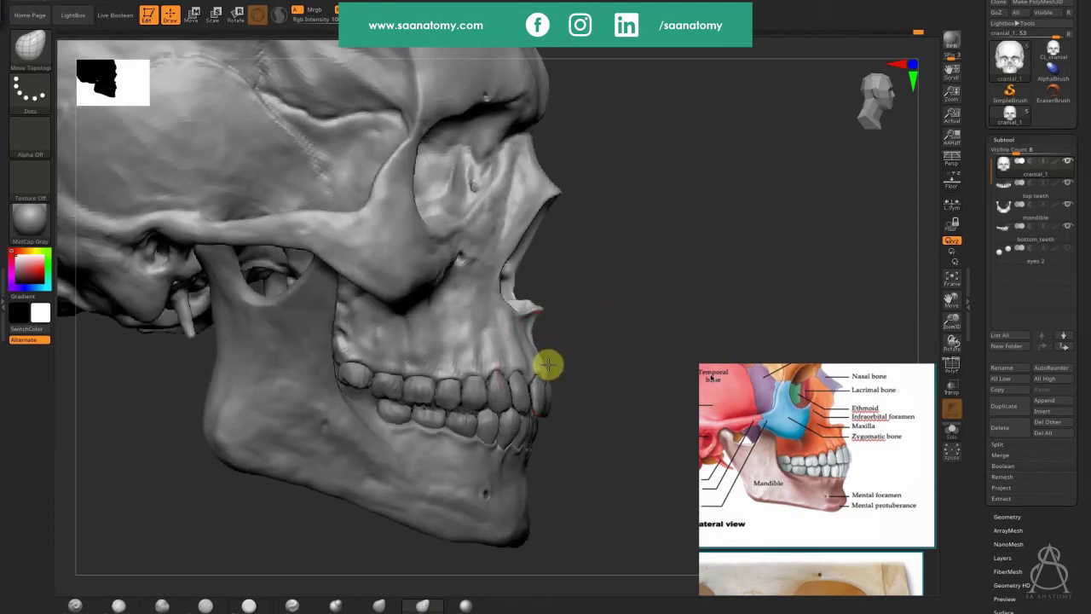
pyautogui.moveTo(560, 384); pyautogui.dragTo(309, 475)
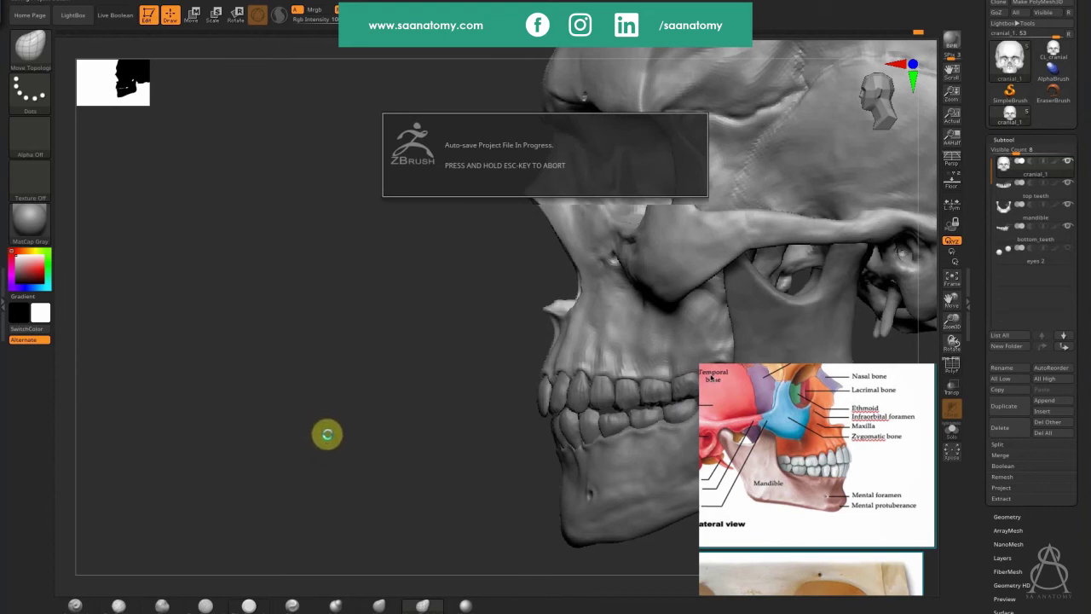
pyautogui.moveTo(326, 427); pyautogui.dragTo(364, 378)
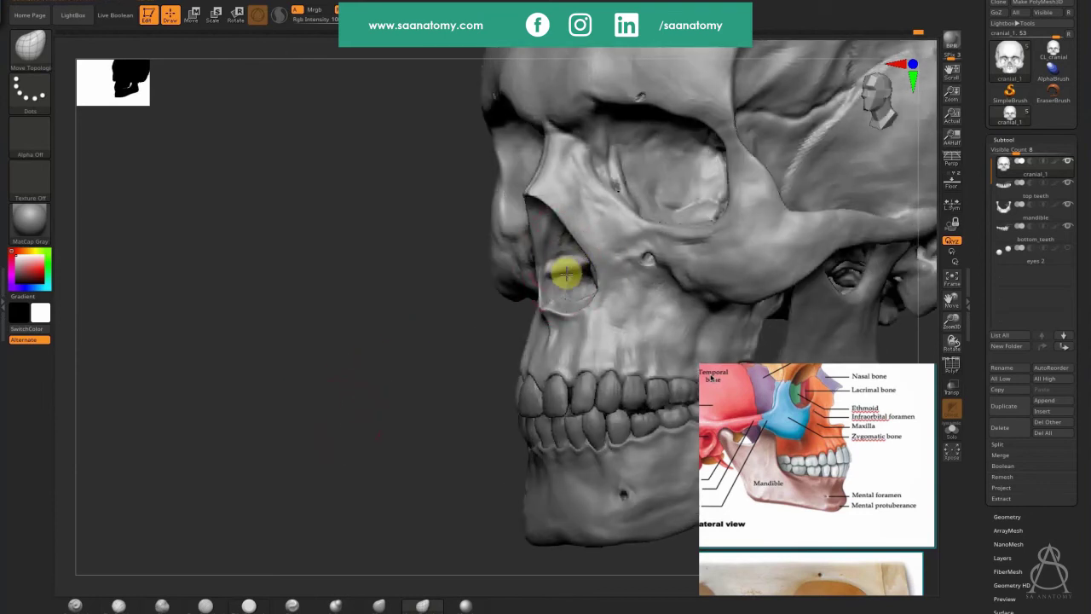
# Step: Adjust the side margins of the nasal aperture with the Move Topological brush, working in three-quarter and front views
pyautogui.moveTo(553, 276); pyautogui.dragTo(548, 270)
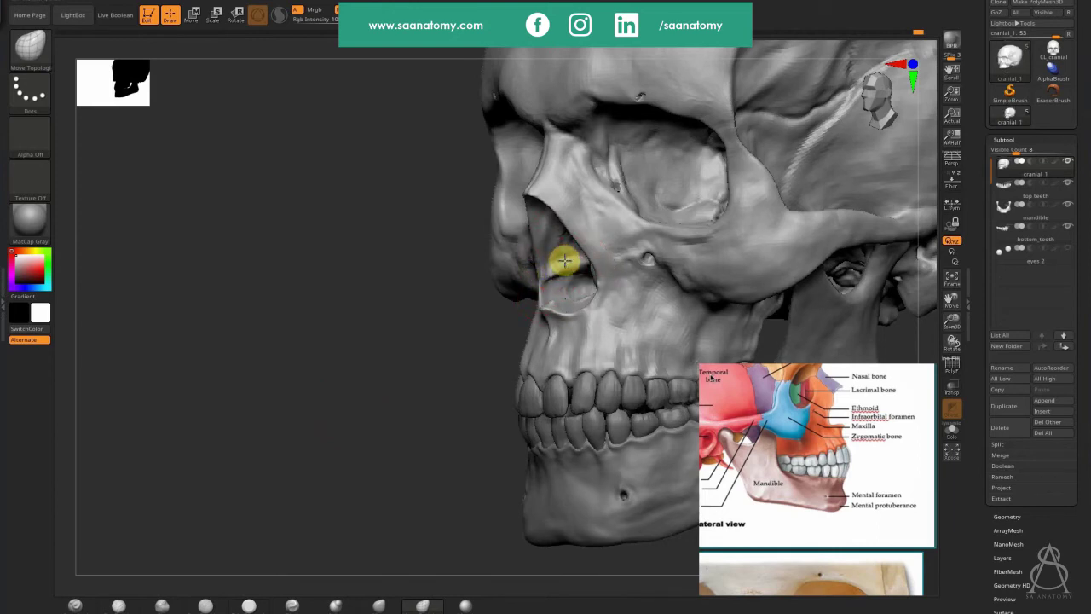
pyautogui.keyDown('shift'); pyautogui.moveTo(416, 376); pyautogui.dragTo(441, 373); pyautogui.keyUp('shift')
pyautogui.keyDown('alt'); pyautogui.moveTo(318, 514); pyautogui.dragTo(291, 487); pyautogui.keyUp('alt')
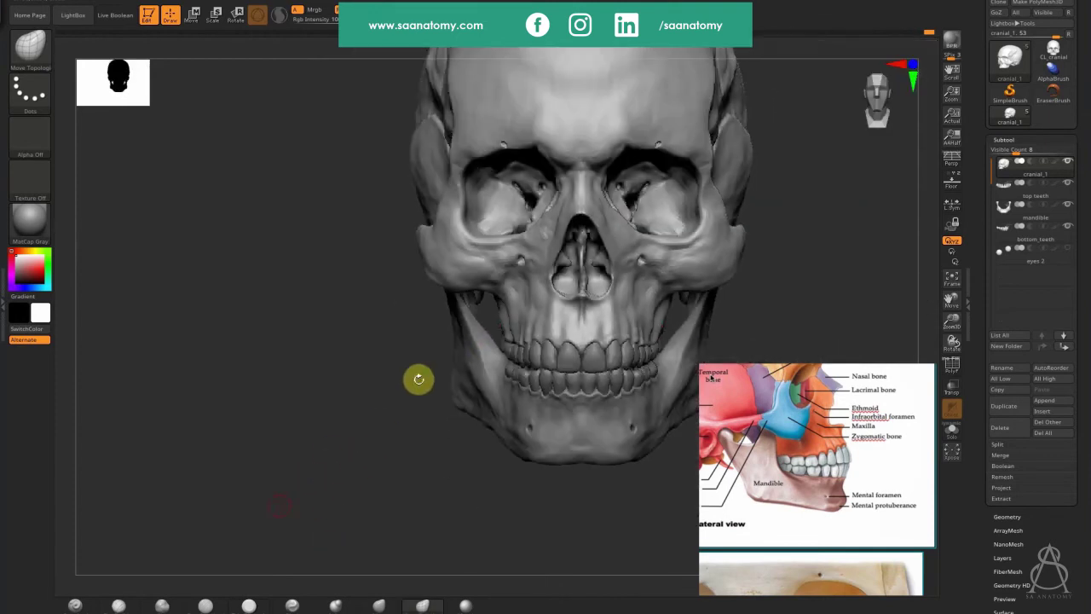
pyautogui.moveTo(869, 102); pyautogui.dragTo(605, 283)
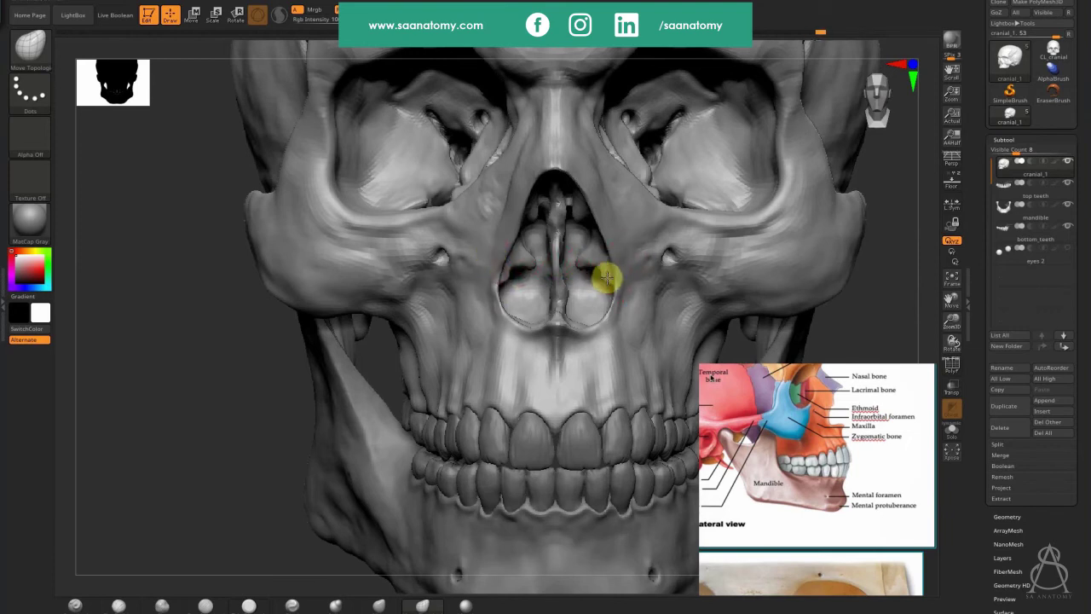
pyautogui.moveTo(202, 439)
pyautogui.keyDown('alt'); pyautogui.mouseDown()
pyautogui.moveTo(187, 426)
pyautogui.moveTo(115, 446)
pyautogui.moveTo(286, 457)
pyautogui.moveTo(212, 470)
pyautogui.moveTo(759, 287)
pyautogui.moveTo(759, 263)
pyautogui.moveTo(720, 262)
pyautogui.moveTo(823, 188)
pyautogui.moveTo(629, 247)
pyautogui.moveTo(659, 250)
pyautogui.mouseUp(); pyautogui.keyUp('alt')
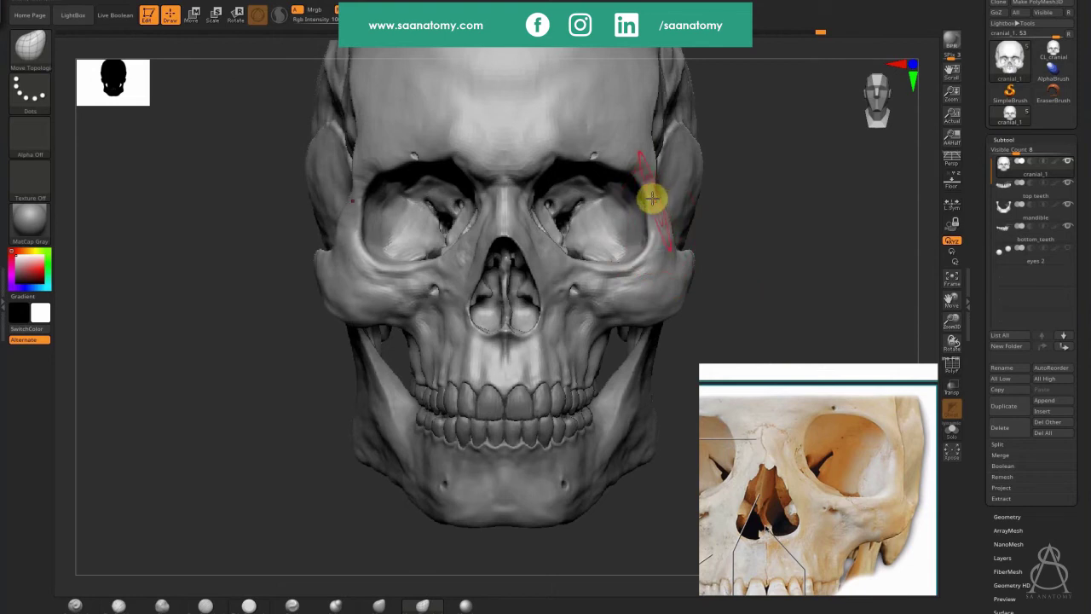
# Step: Widen the outer rims of both orbits with the Move Topological brush to match the frontal skull reference
pyautogui.moveTo(661, 191)
pyautogui.mouseDown()
pyautogui.moveTo(648, 183)
pyautogui.moveTo(659, 190)
pyautogui.moveTo(653, 255)
pyautogui.moveTo(631, 267)
pyautogui.moveTo(650, 241)
pyautogui.moveTo(654, 257)
pyautogui.moveTo(627, 262)
pyautogui.mouseUp()
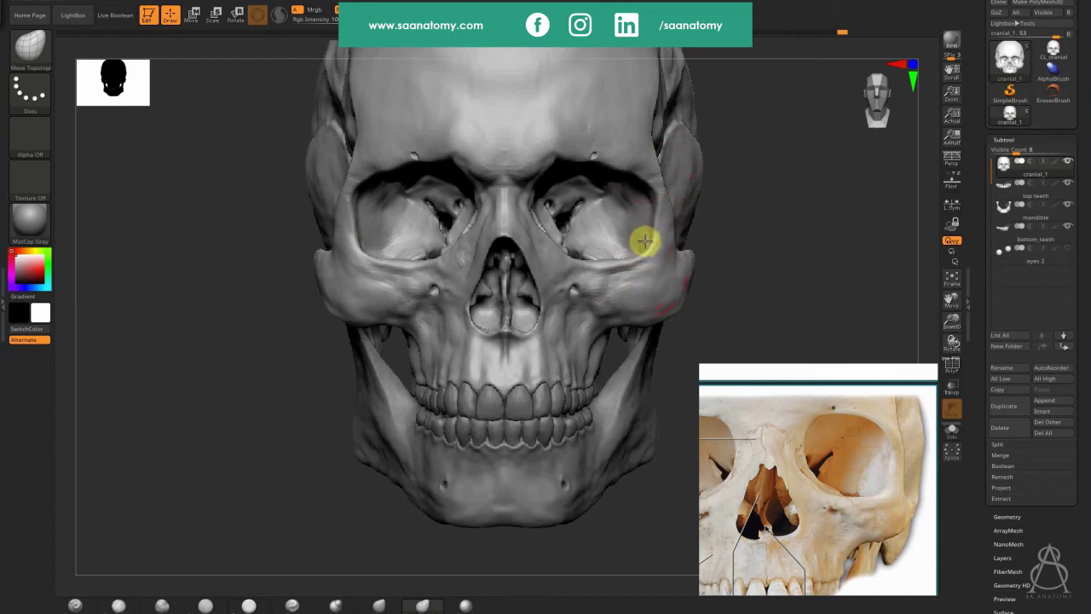
pyautogui.moveTo(646, 221); pyautogui.dragTo(630, 211)
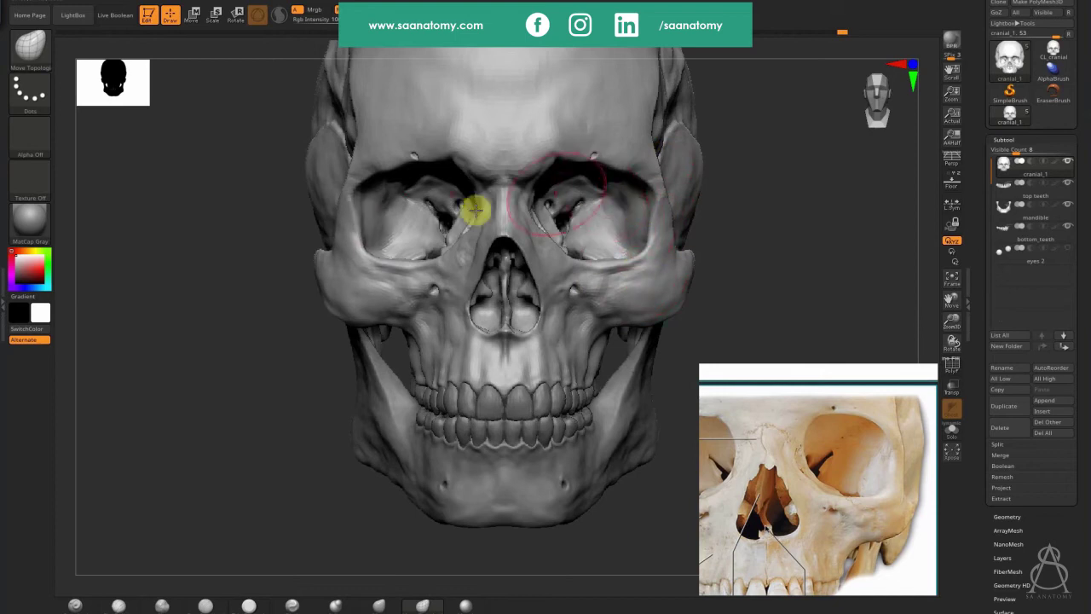
pyautogui.keyDown('alt'); pyautogui.moveTo(799, 249); pyautogui.dragTo(741, 239); pyautogui.keyUp('alt')
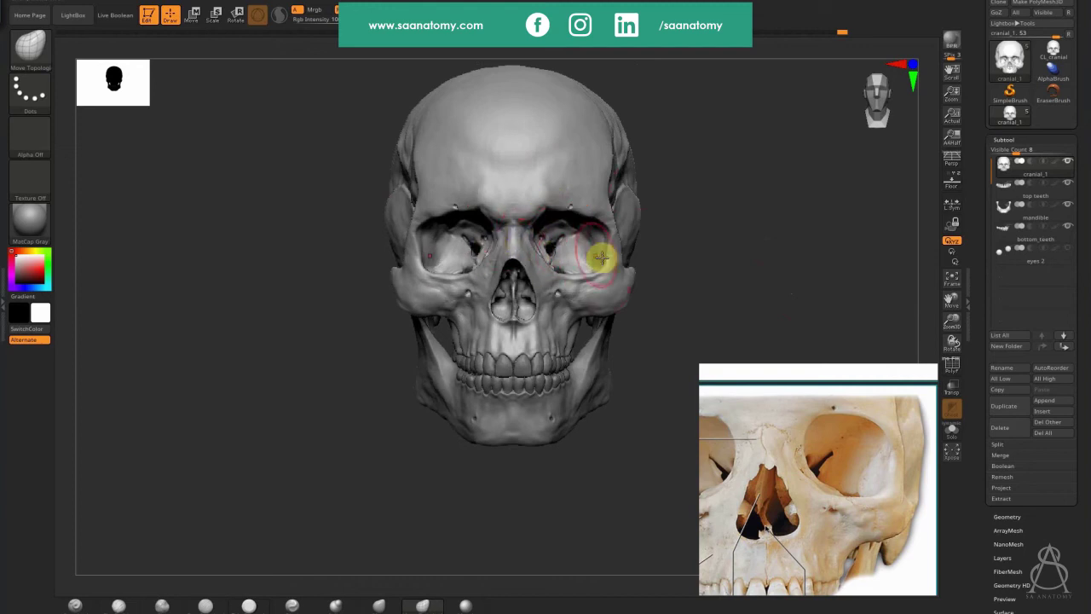
pyautogui.moveTo(745, 276); pyautogui.dragTo(709, 247)
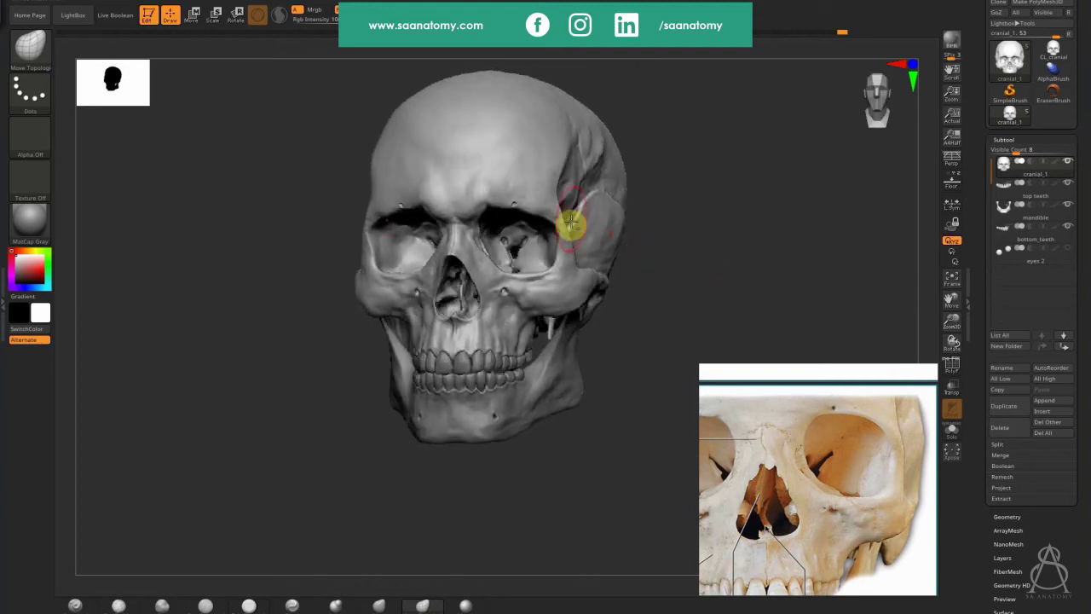
pyautogui.keyDown('alt'); pyautogui.moveTo(652, 170); pyautogui.dragTo(839, 138); pyautogui.keyUp('alt')
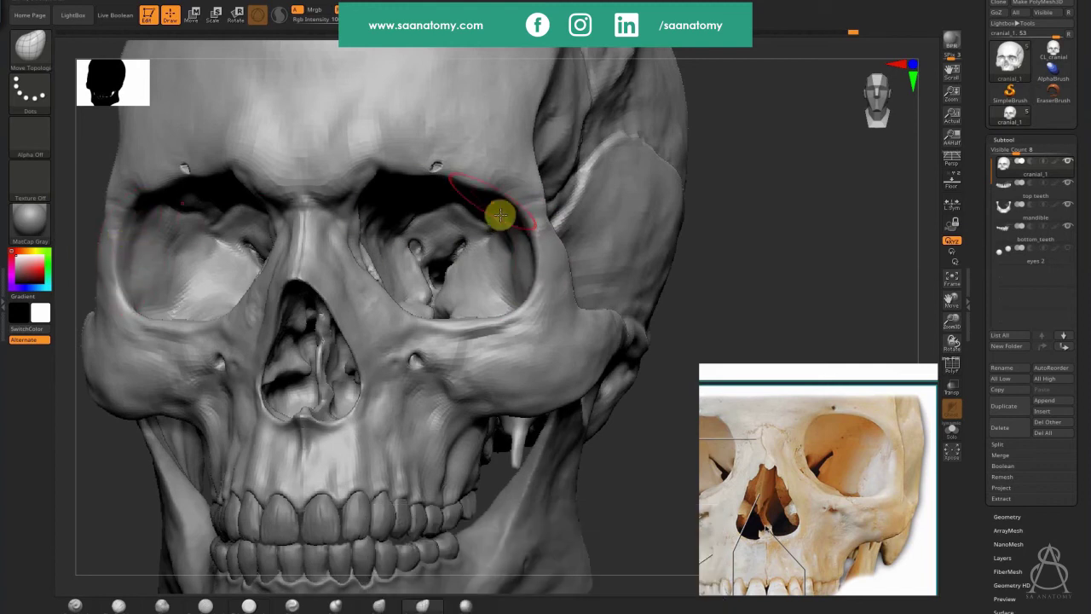
pyautogui.moveTo(743, 319); pyautogui.dragTo(725, 302)
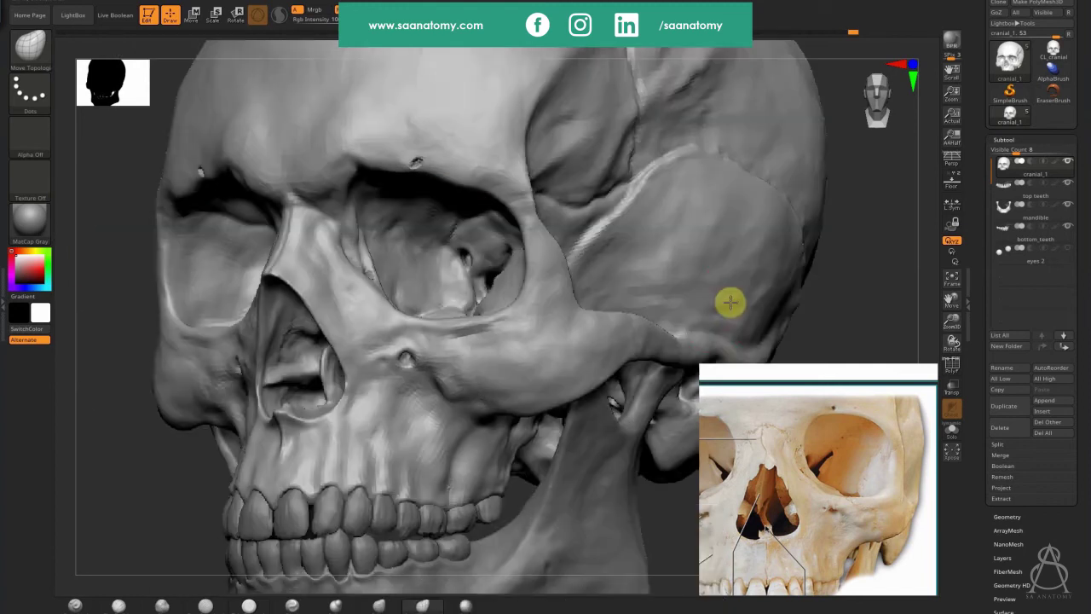
# Step: Reshape the mastoid process in profile with a resized Move Topological brush, using the side-view skull photo from the reference board
pyautogui.moveTo(862, 266)
pyautogui.keyDown('alt'); pyautogui.mouseDown()
pyautogui.moveTo(804, 267)
pyautogui.moveTo(838, 275)
pyautogui.moveTo(653, 349)
pyautogui.moveTo(847, 295)
pyautogui.moveTo(827, 310)
pyautogui.moveTo(843, 311)
pyautogui.moveTo(806, 304)
pyautogui.moveTo(818, 310)
pyautogui.moveTo(808, 285)
pyautogui.moveTo(832, 280)
pyautogui.moveTo(819, 283)
pyautogui.moveTo(814, 226)
pyautogui.moveTo(824, 256)
pyautogui.moveTo(815, 254)
pyautogui.mouseUp(); pyautogui.keyUp('alt')
pyautogui.scroll(-3, 857, 460)
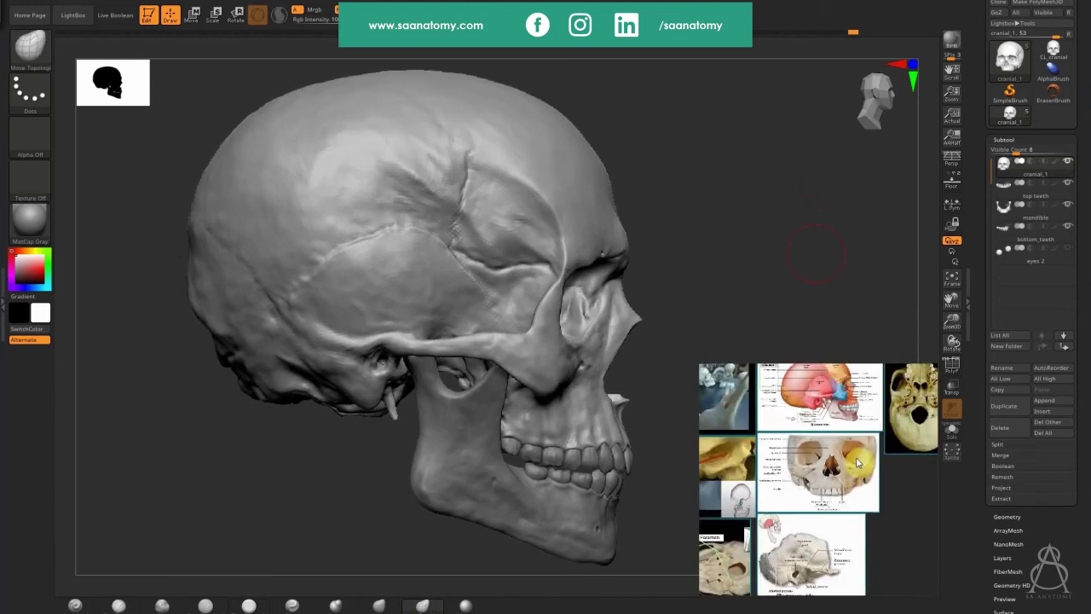
pyautogui.scroll(-3, 858, 461)
pyautogui.moveTo(701, 464)
pyautogui.mouseDown()
pyautogui.moveTo(738, 456)
pyautogui.moveTo(706, 461)
pyautogui.mouseUp()
pyautogui.moveTo(778, 509); pyautogui.dragTo(926, 464, button='middle')
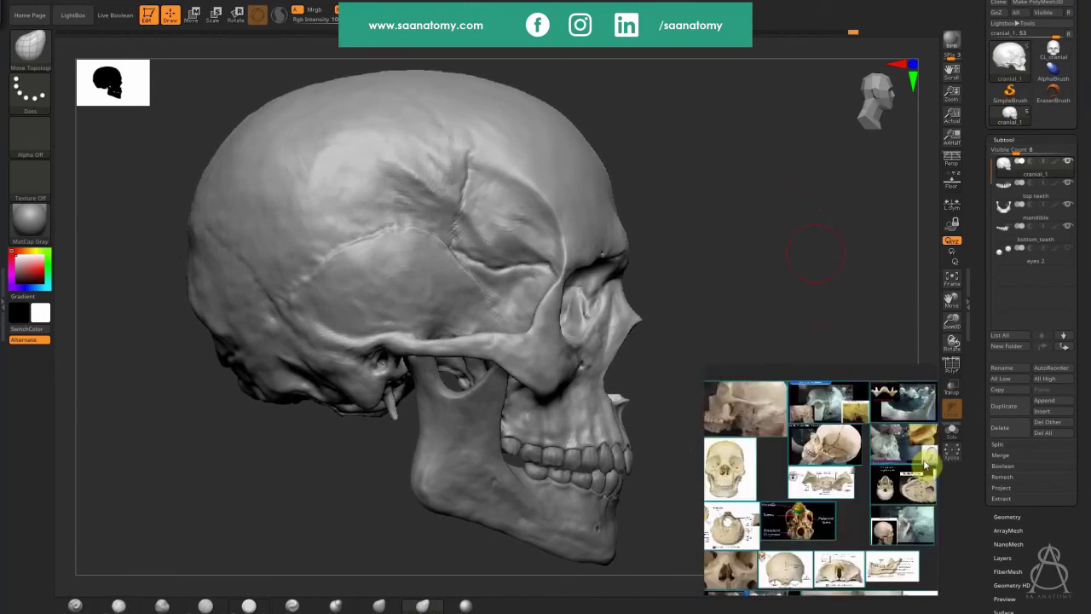
pyautogui.scroll(5, 825, 517)
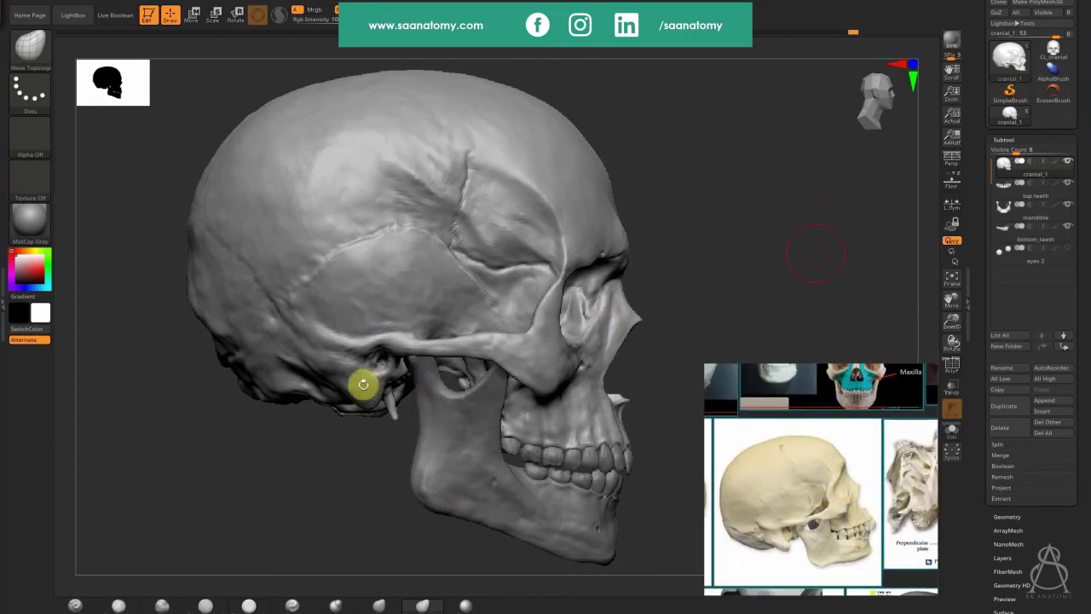
pyautogui.press('ctrl')
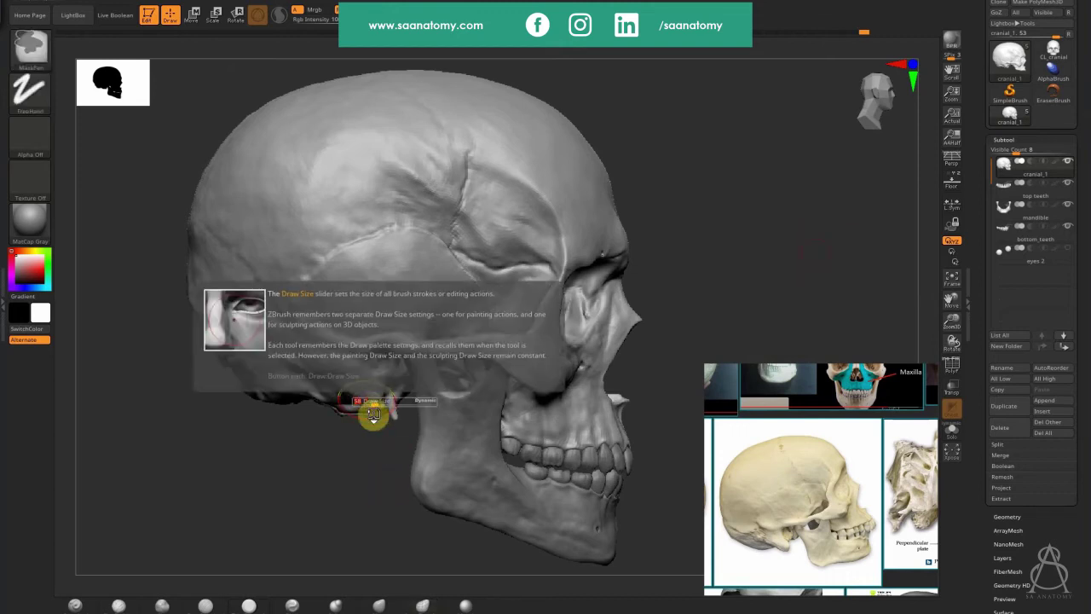
pyautogui.press('s')
pyautogui.moveTo(378, 401); pyautogui.dragTo(366, 401)
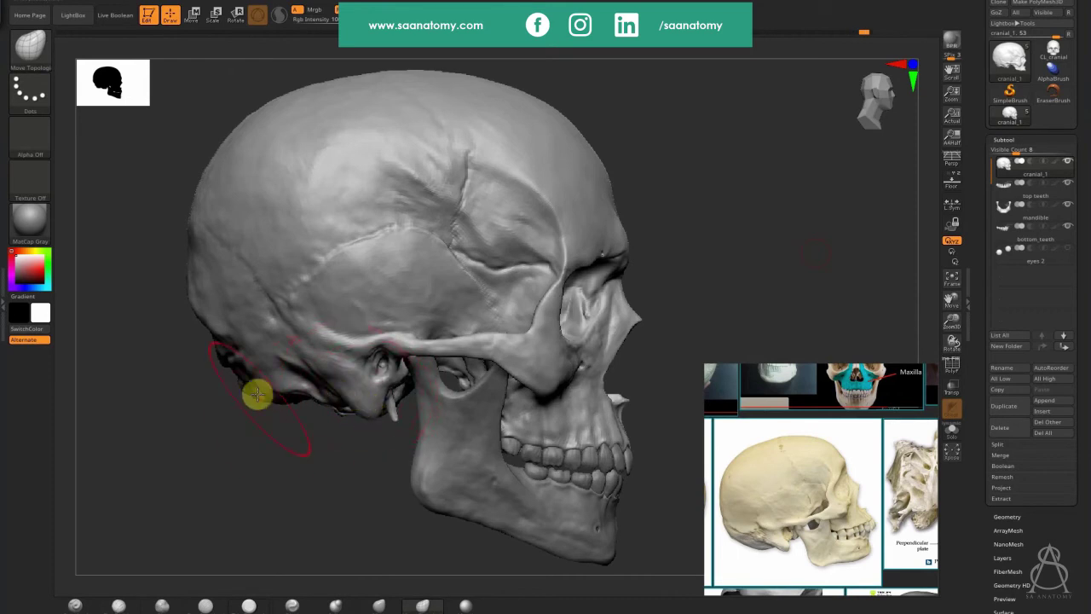
# Step: Refine the lower rear contour of the occipital bone with the Move Topological brush, working in rear-oblique and side views
pyautogui.moveTo(262, 463); pyautogui.dragTo(199, 336)
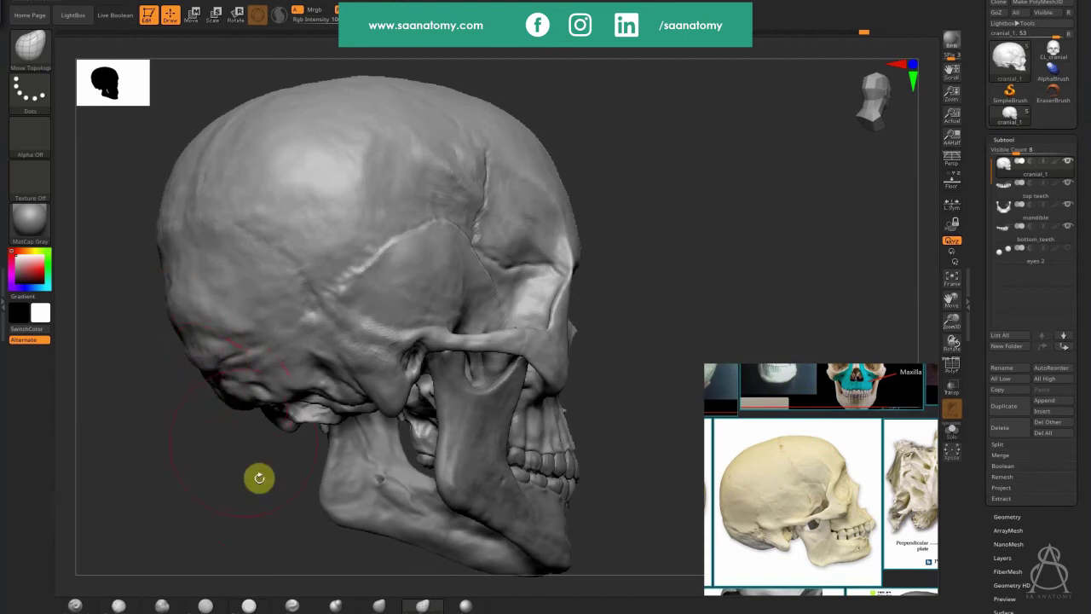
pyautogui.moveTo(259, 477); pyautogui.dragTo(182, 260)
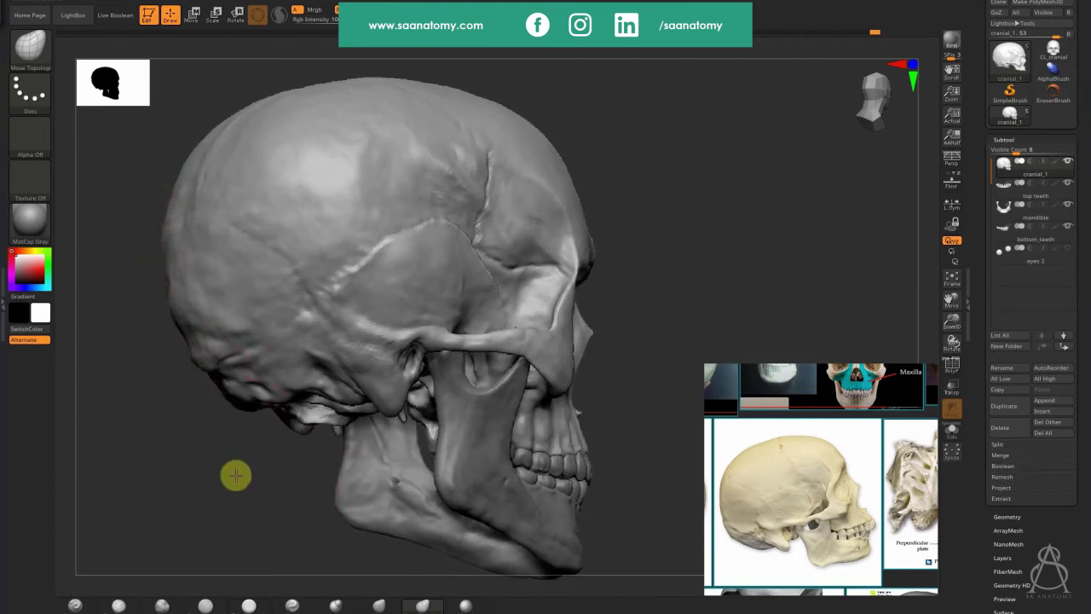
pyautogui.moveTo(236, 474); pyautogui.dragTo(305, 550)
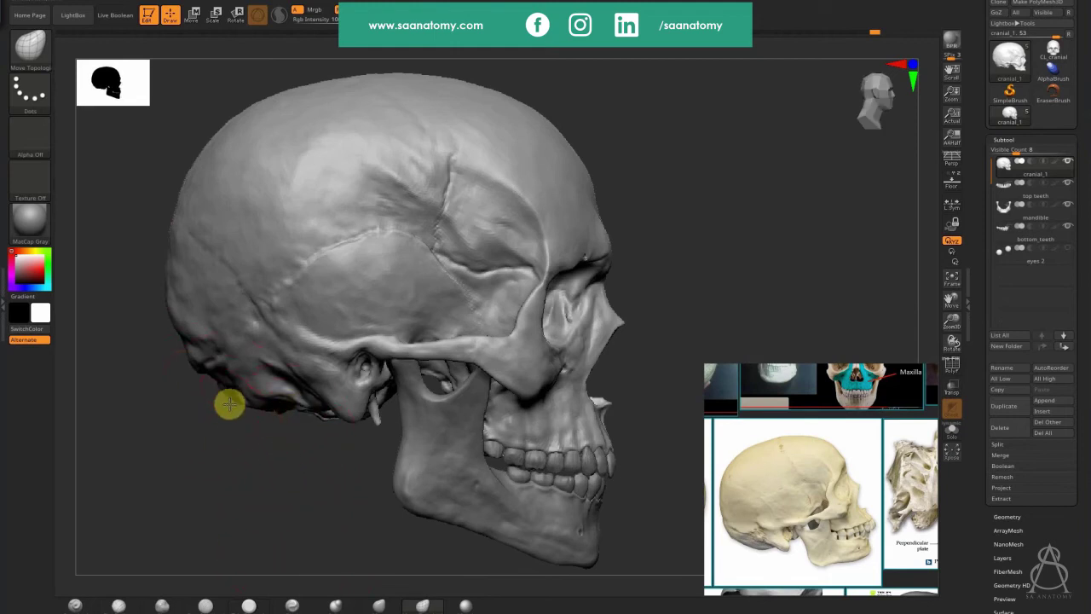
pyautogui.moveTo(229, 404)
pyautogui.mouseDown()
pyautogui.moveTo(234, 414)
pyautogui.moveTo(227, 390)
pyautogui.mouseUp()
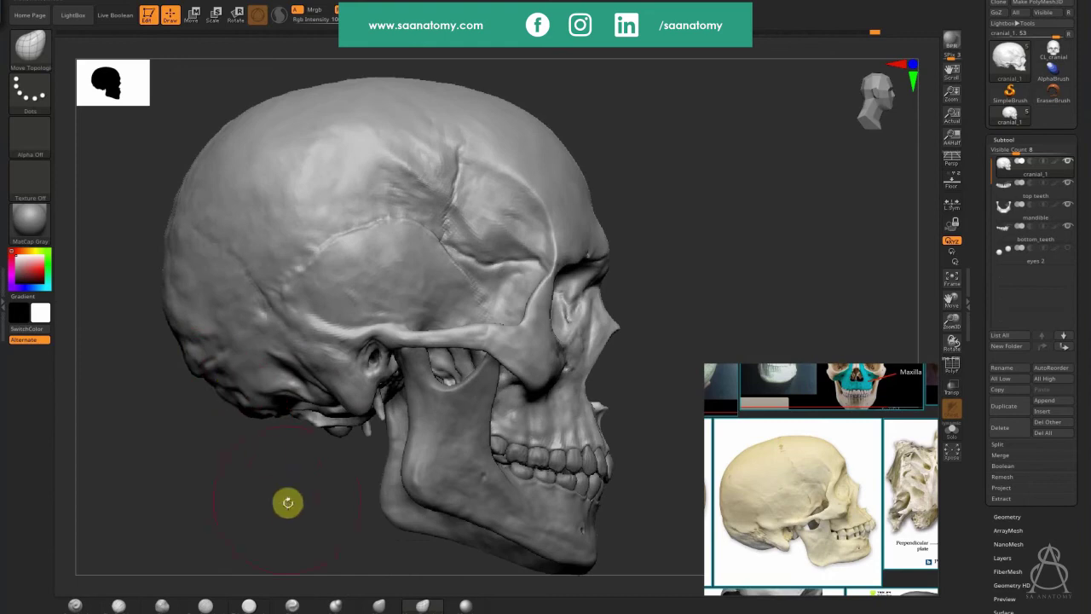
pyautogui.moveTo(288, 503); pyautogui.dragTo(327, 483)
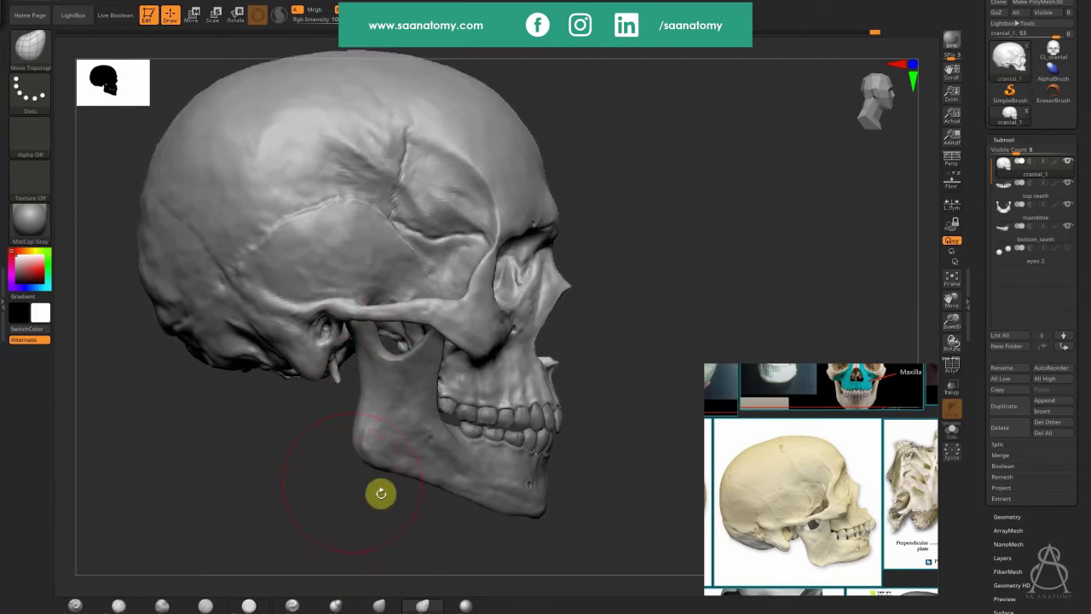
# Step: Make the mandible the active subtool and refine its angle and lower border against the side-view skeleton photo
pyautogui.scroll(-5, 839, 482)
pyautogui.moveTo(887, 512); pyautogui.dragTo(736, 508, button='middle')
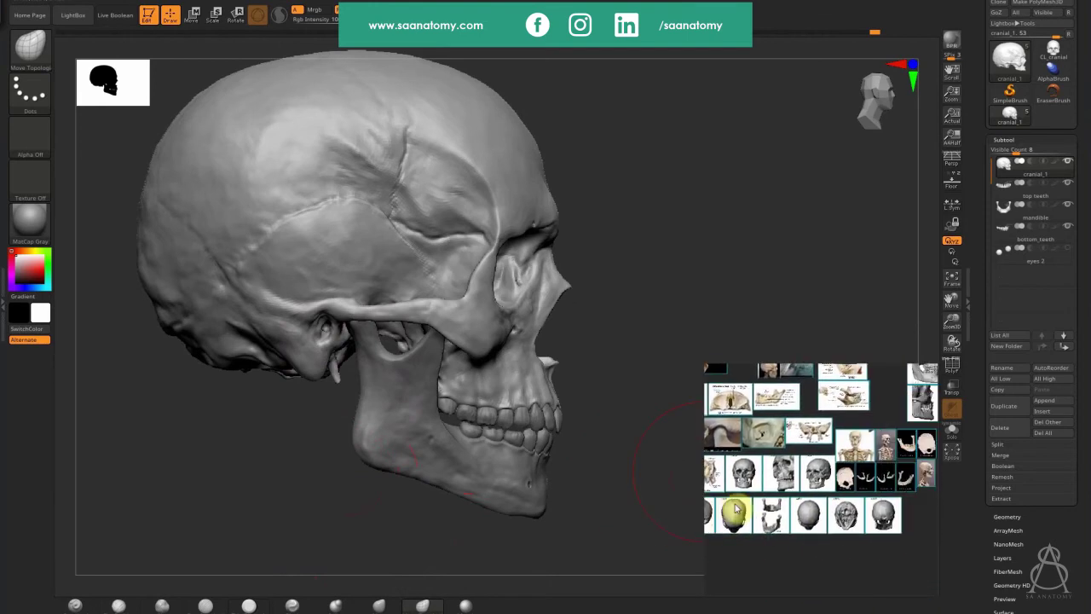
pyautogui.moveTo(892, 483); pyautogui.dragTo(853, 516, button='middle')
pyautogui.scroll(5, 904, 518)
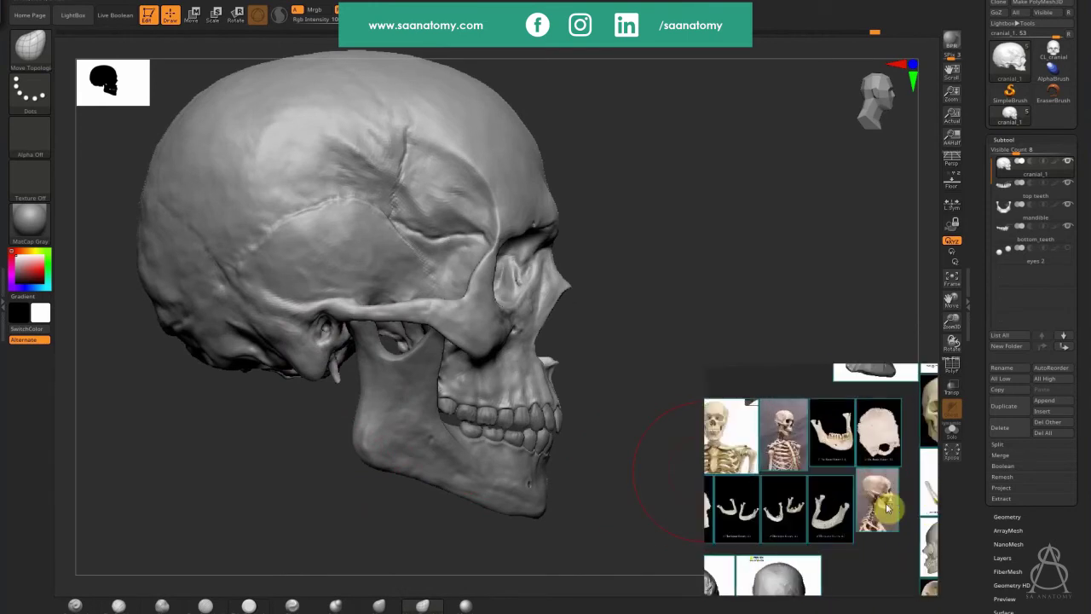
pyautogui.moveTo(870, 500); pyautogui.dragTo(827, 482, button='right')
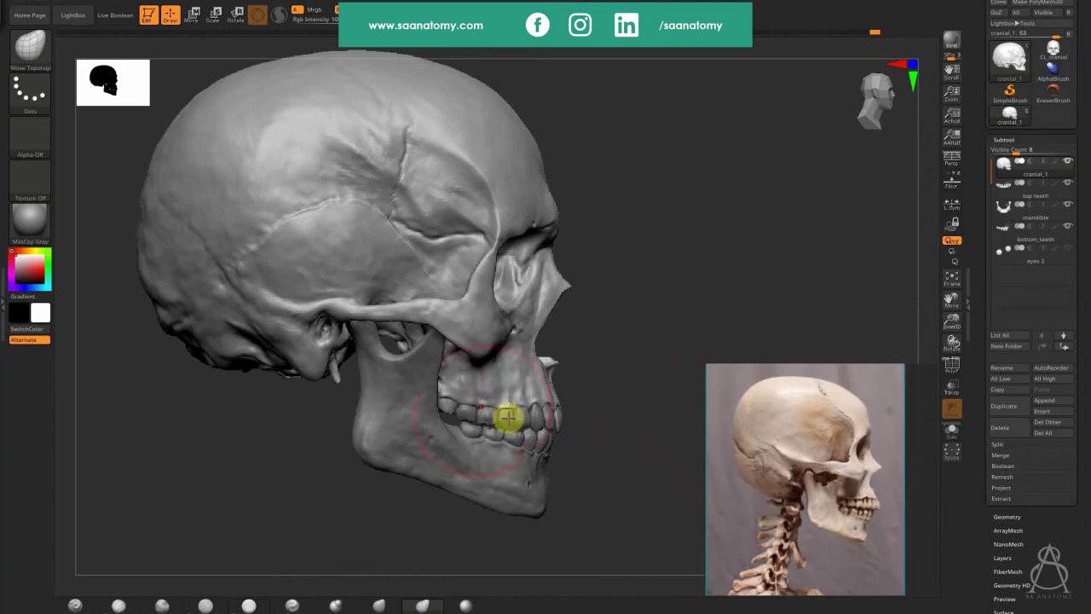
pyautogui.keyDown('alt'); pyautogui.click(490, 479); pyautogui.keyUp('alt')
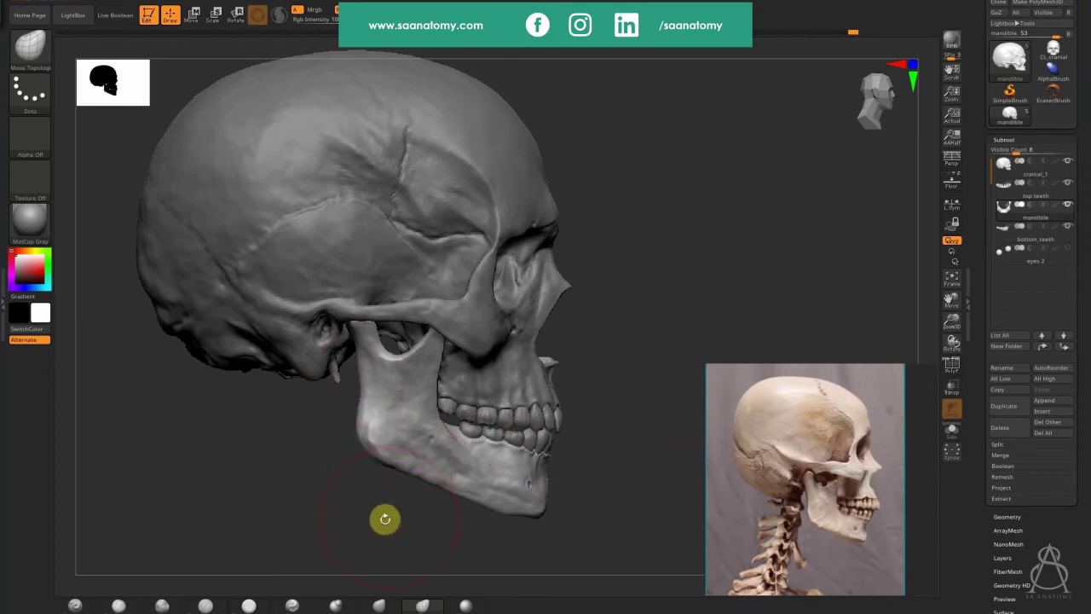
pyautogui.moveTo(384, 517); pyautogui.dragTo(335, 521)
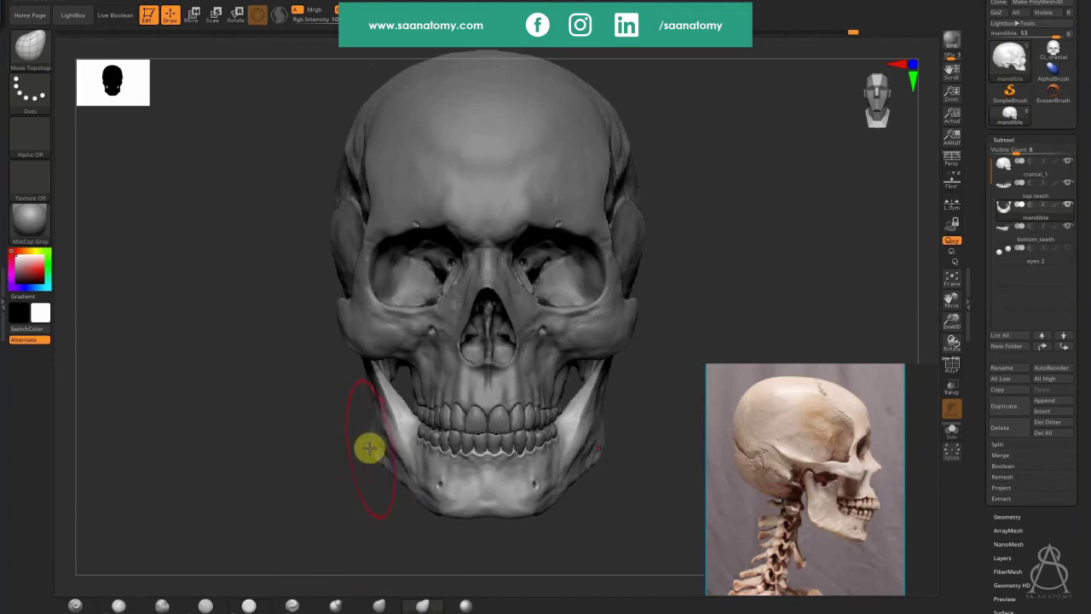
# Step: Bring up the frontal skull photo on the reference board and compare it with the model's front view
pyautogui.scroll(-7, 817, 446)
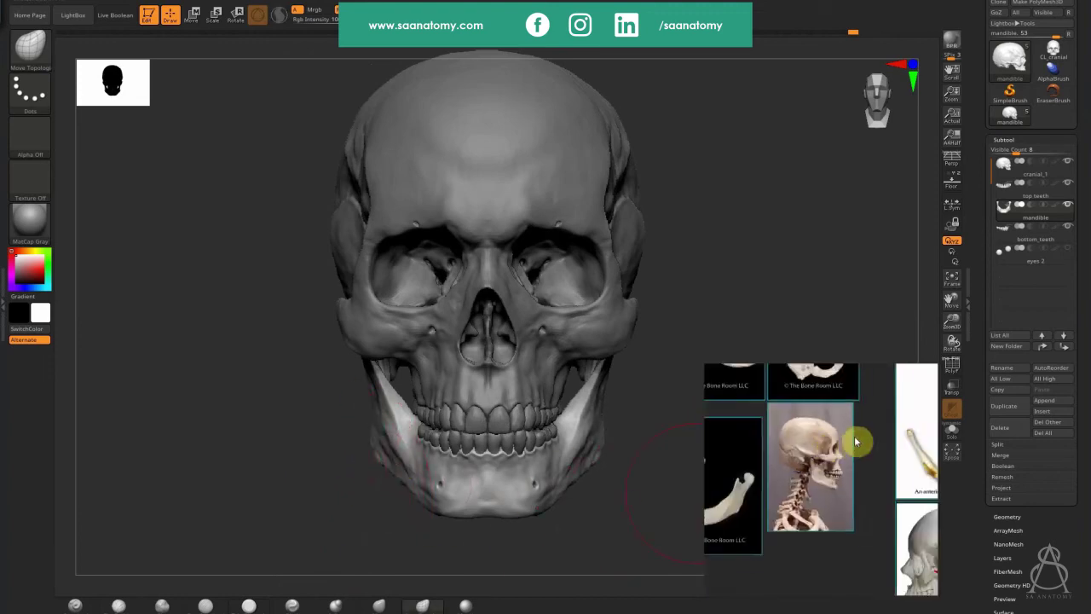
pyautogui.scroll(6, 899, 389)
pyautogui.scroll(2, 861, 452)
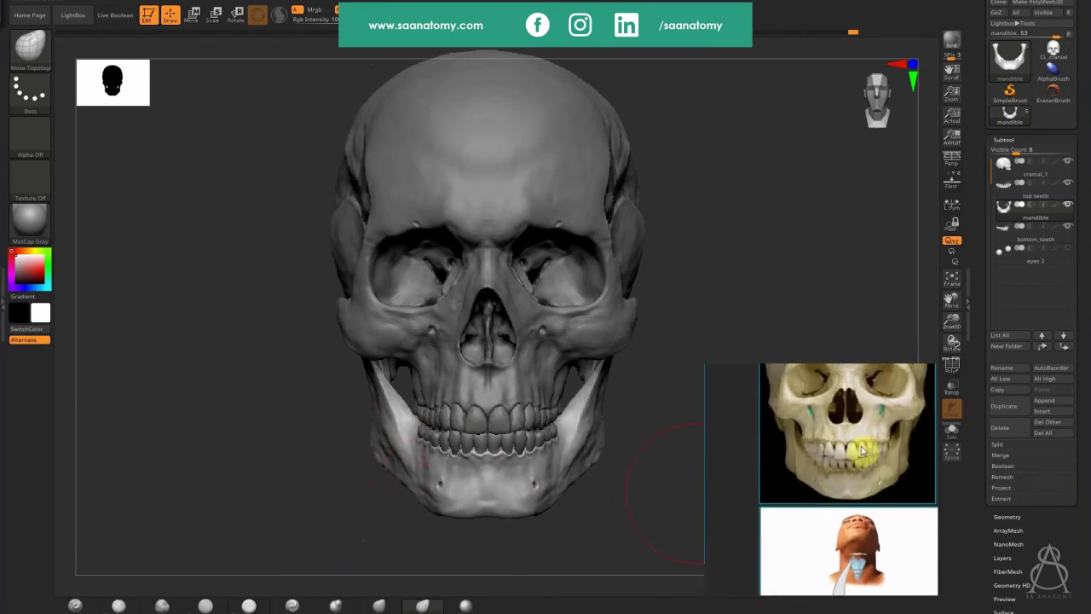
pyautogui.scroll(-1, 860, 450)
pyautogui.scroll(1, 861, 450)
pyautogui.scroll(-3, 861, 451)
pyautogui.scroll(4, 848, 480)
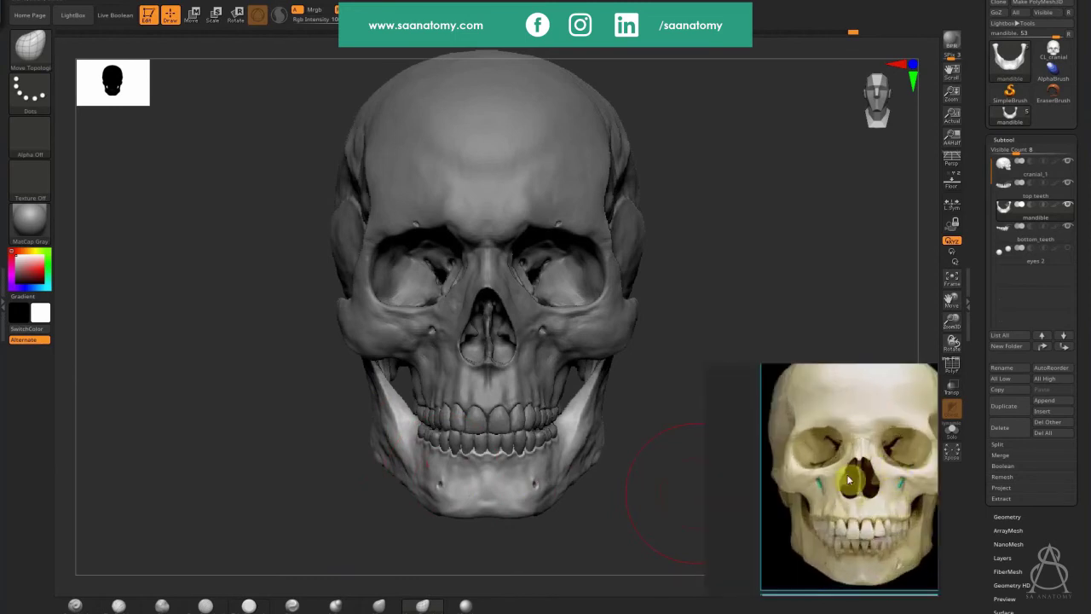
pyautogui.scroll(1, 842, 483)
pyautogui.moveTo(707, 292); pyautogui.dragTo(769, 281)
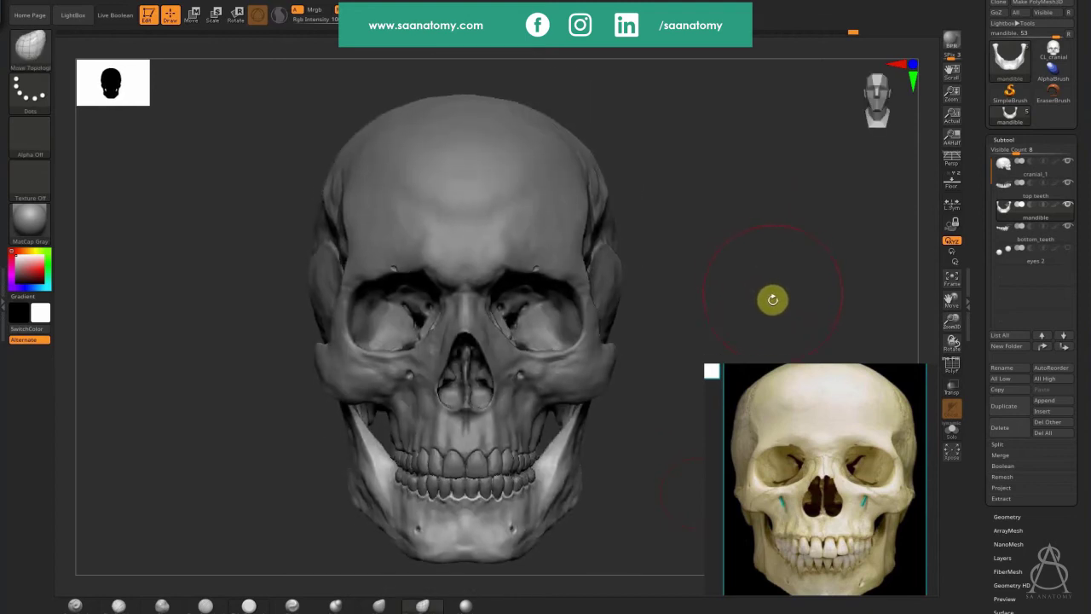
# Step: Make the cranium the active subtool and reshape the upper and side contours of its vault with an enlarged Move brush, following the frontal reference
pyautogui.keyDown('alt'); pyautogui.click(623, 309); pyautogui.keyUp('alt')
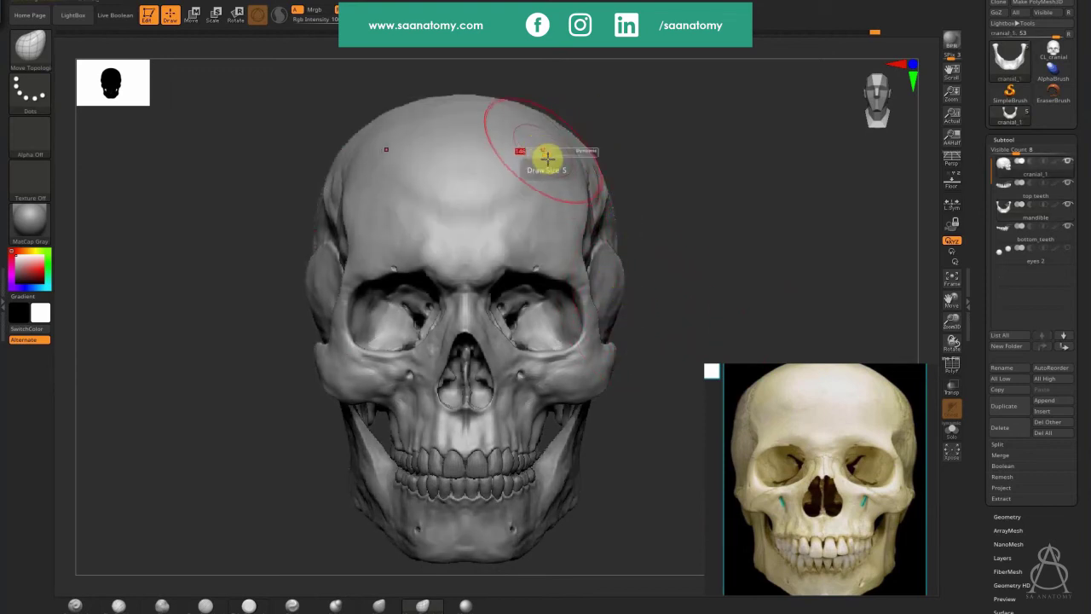
pyautogui.press('ctrl')
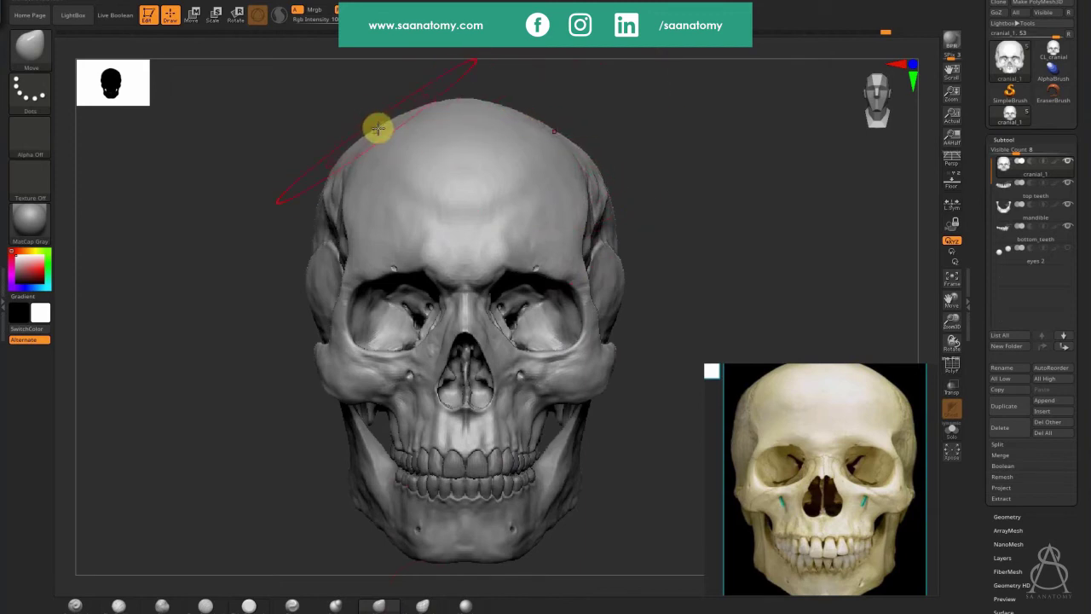
pyautogui.moveTo(436, 104); pyautogui.dragTo(437, 102)
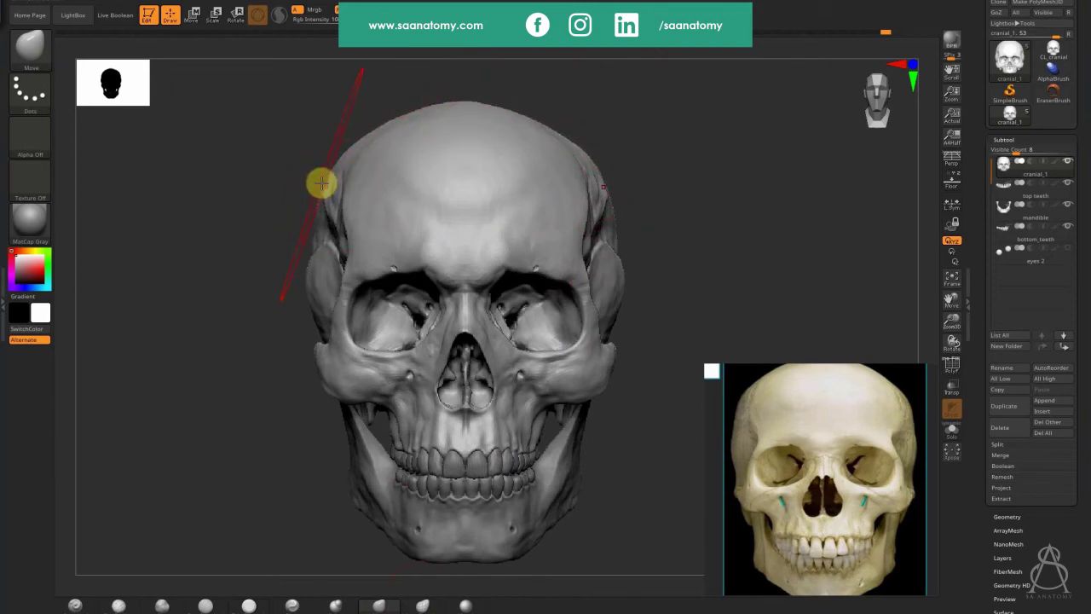
pyautogui.moveTo(321, 182)
pyautogui.mouseDown()
pyautogui.moveTo(310, 185)
pyautogui.moveTo(324, 189)
pyautogui.mouseUp()
pyautogui.moveTo(324, 242); pyautogui.dragTo(326, 235)
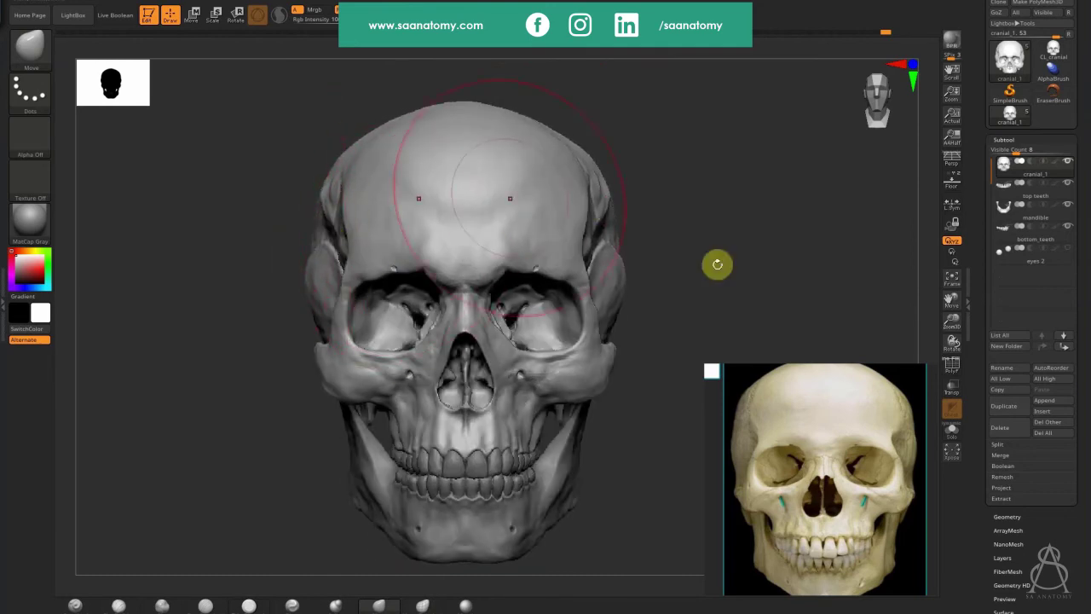
pyautogui.moveTo(718, 264)
pyautogui.mouseDown()
pyautogui.moveTo(733, 275)
pyautogui.moveTo(674, 261)
pyautogui.moveTo(721, 265)
pyautogui.mouseUp()
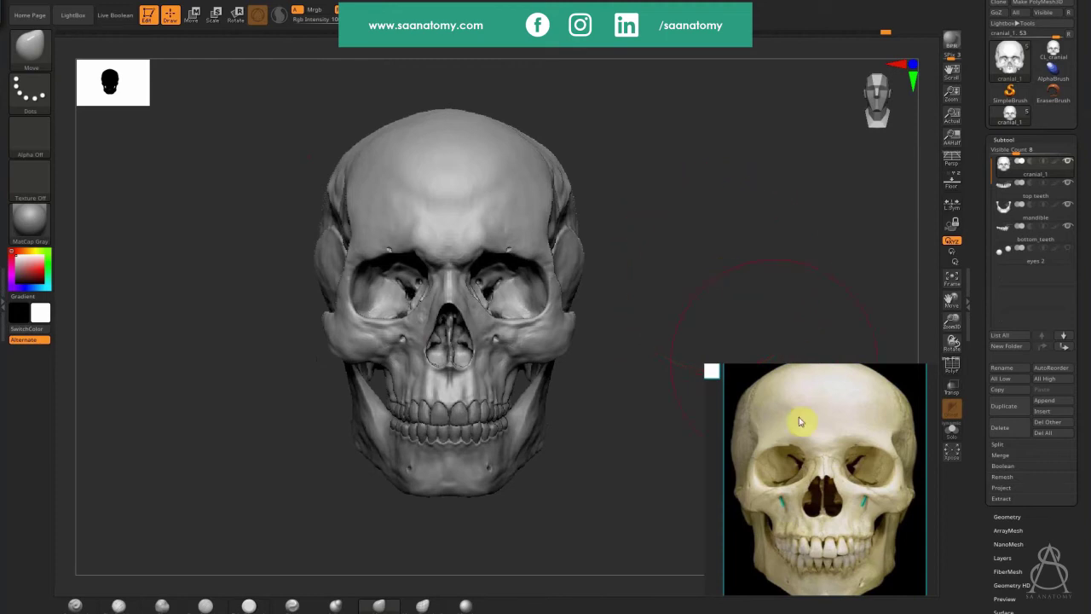
pyautogui.moveTo(799, 417); pyautogui.dragTo(804, 408, button='middle')
pyautogui.moveTo(759, 266); pyautogui.dragTo(735, 262)
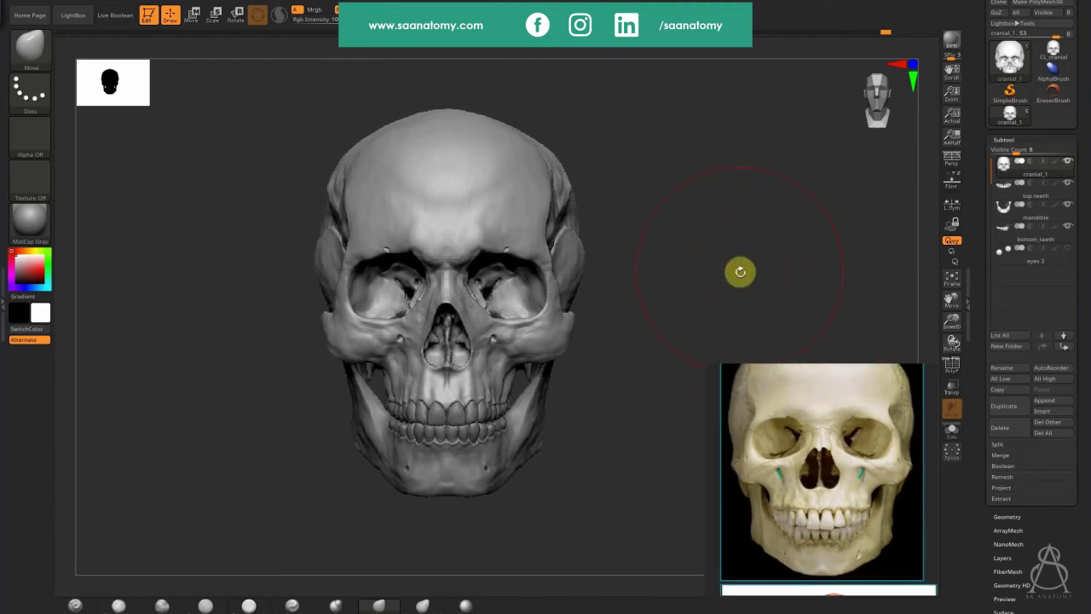
# Step: Make the mandible the active subtool and reshape the chin's lower border with the Move Topological brush, following the frontal skull photo
pyautogui.keyDown('alt'); pyautogui.click(477, 486); pyautogui.keyUp('alt')
pyautogui.press('s')
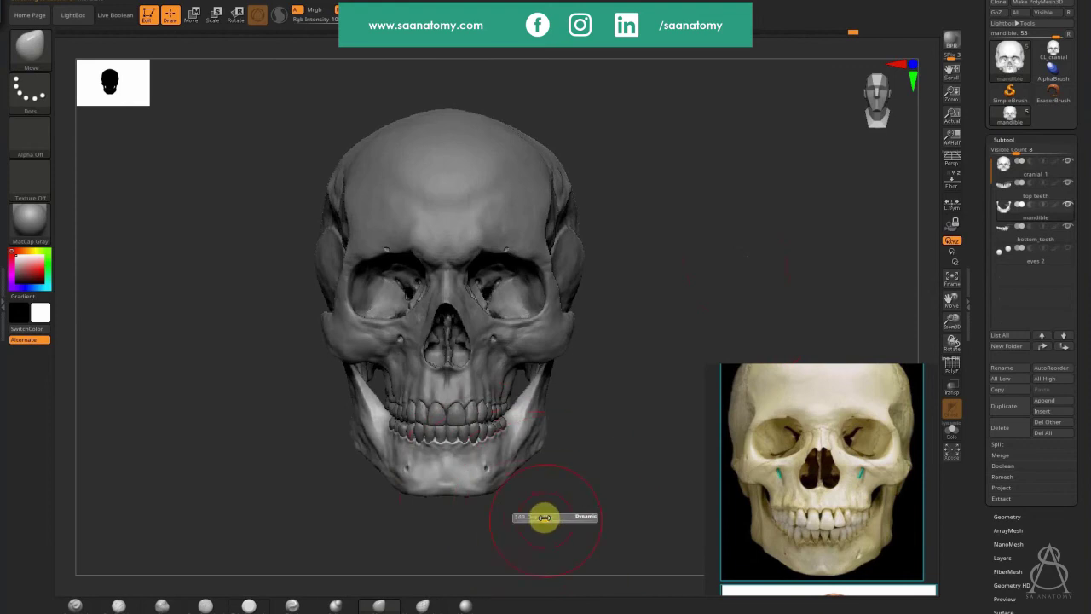
pyautogui.press('b')
pyautogui.press('m')
pyautogui.press('t')
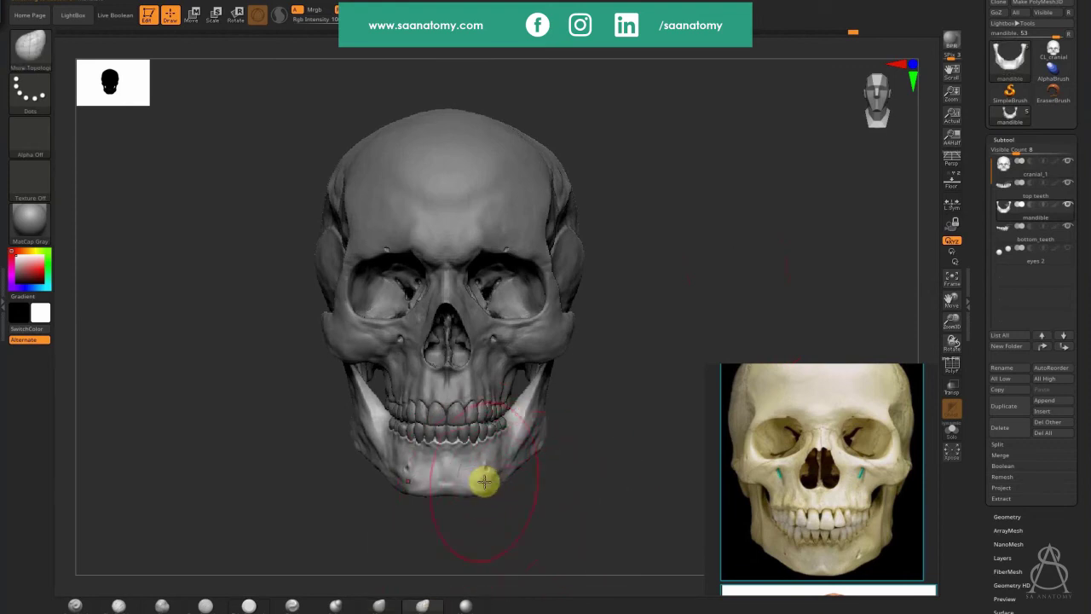
pyautogui.moveTo(489, 479)
pyautogui.mouseDown()
pyautogui.moveTo(486, 470)
pyautogui.moveTo(499, 480)
pyautogui.mouseUp()
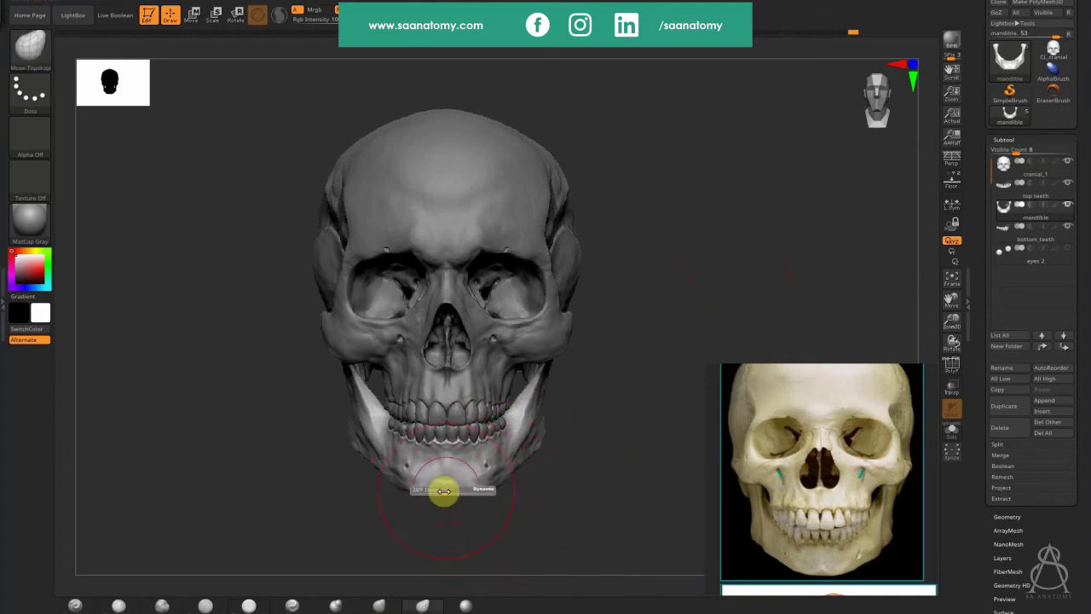
pyautogui.moveTo(444, 492); pyautogui.dragTo(441, 491)
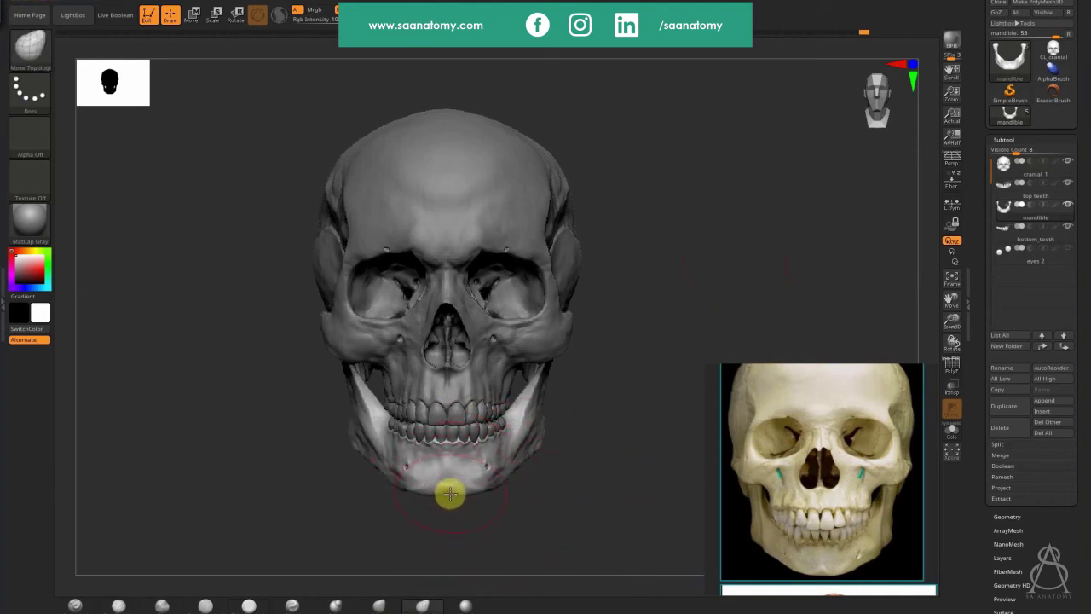
pyautogui.keyDown('alt'); pyautogui.moveTo(537, 397); pyautogui.dragTo(690, 391, button='right'); pyautogui.keyUp('alt')
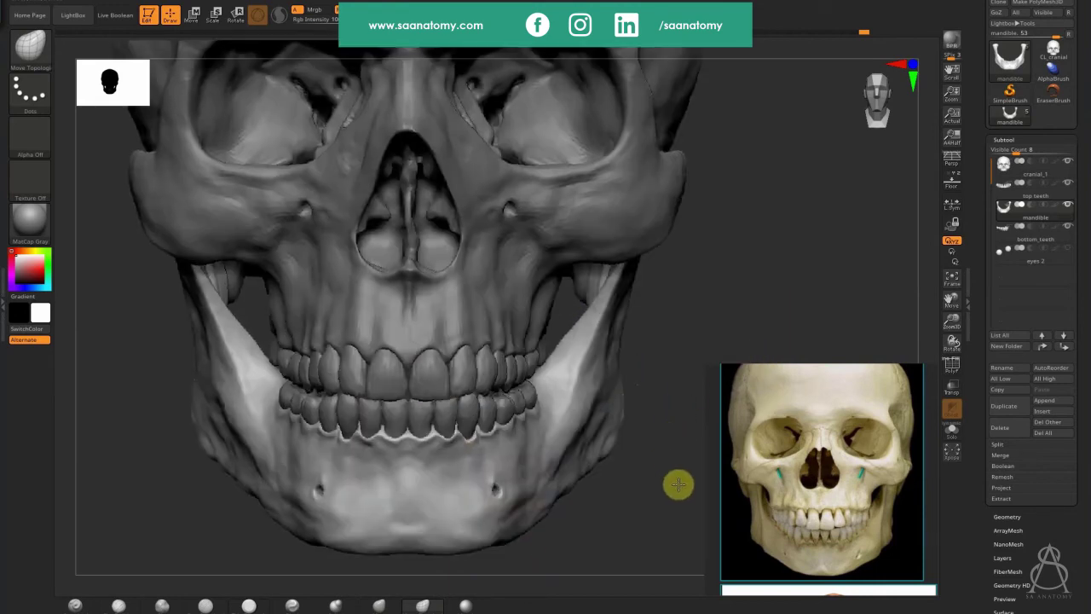
pyautogui.keyDown('ctrl'); pyautogui.moveTo(679, 484); pyautogui.dragTo(522, 295, button='right'); pyautogui.keyUp('ctrl')
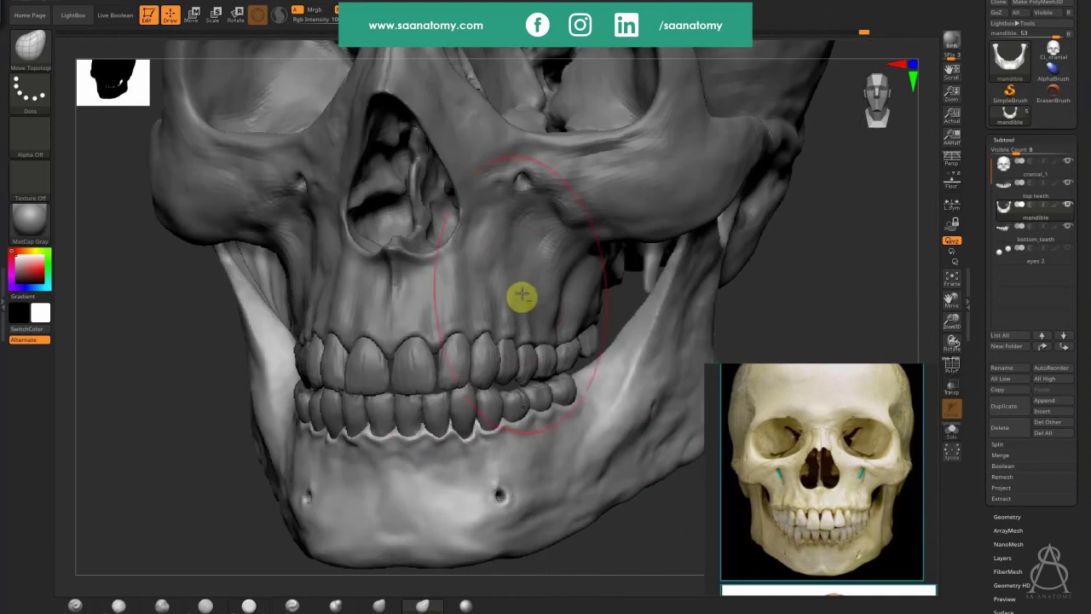
# Step: Make the cranium the active subtool and adjust the front of the maxilla above the upper incisors with the Move Topological brush
pyautogui.keyDown('alt'); pyautogui.click(507, 300); pyautogui.keyUp('alt')
pyautogui.moveTo(847, 261); pyautogui.dragTo(631, 290, button='right')
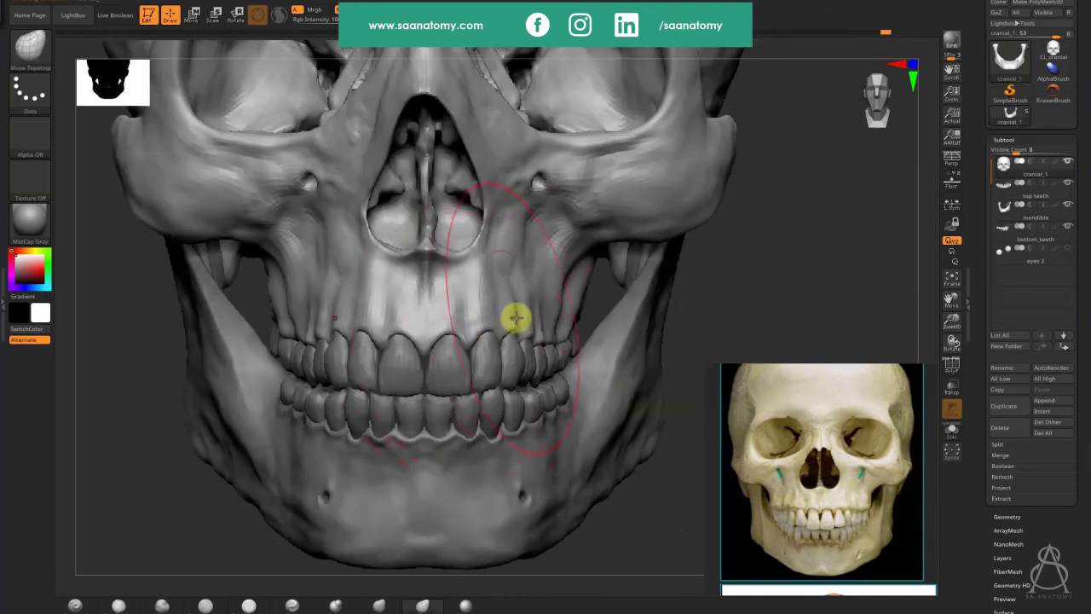
pyautogui.moveTo(679, 528); pyautogui.dragTo(650, 514, button='right')
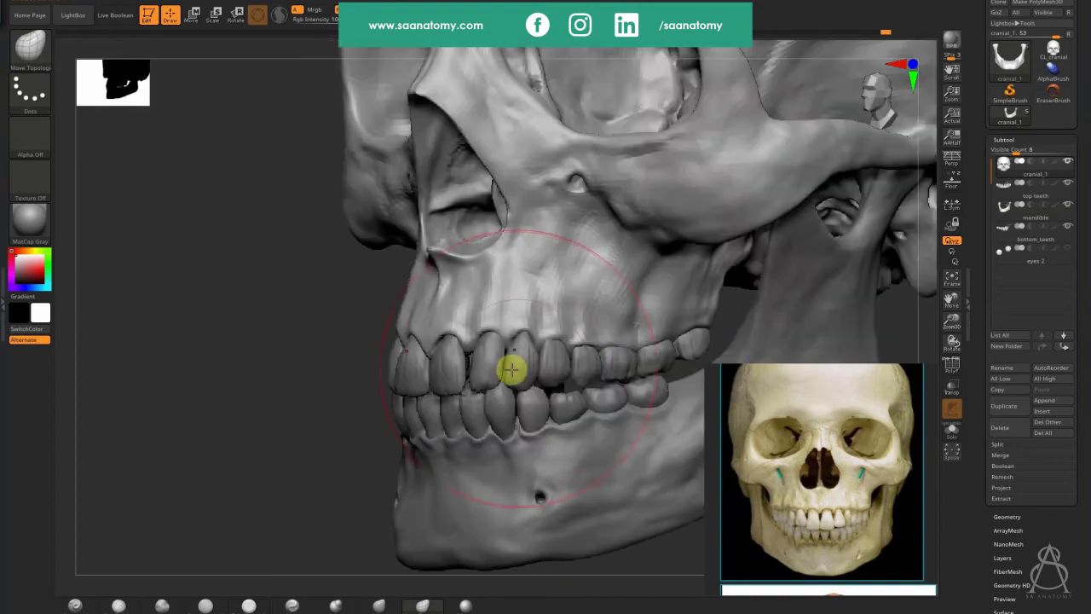
pyautogui.moveTo(436, 333); pyautogui.dragTo(436, 337)
pyautogui.moveTo(452, 293); pyautogui.dragTo(458, 304)
pyautogui.keyDown('shift'); pyautogui.moveTo(295, 421); pyautogui.dragTo(327, 443); pyautogui.keyUp('shift')
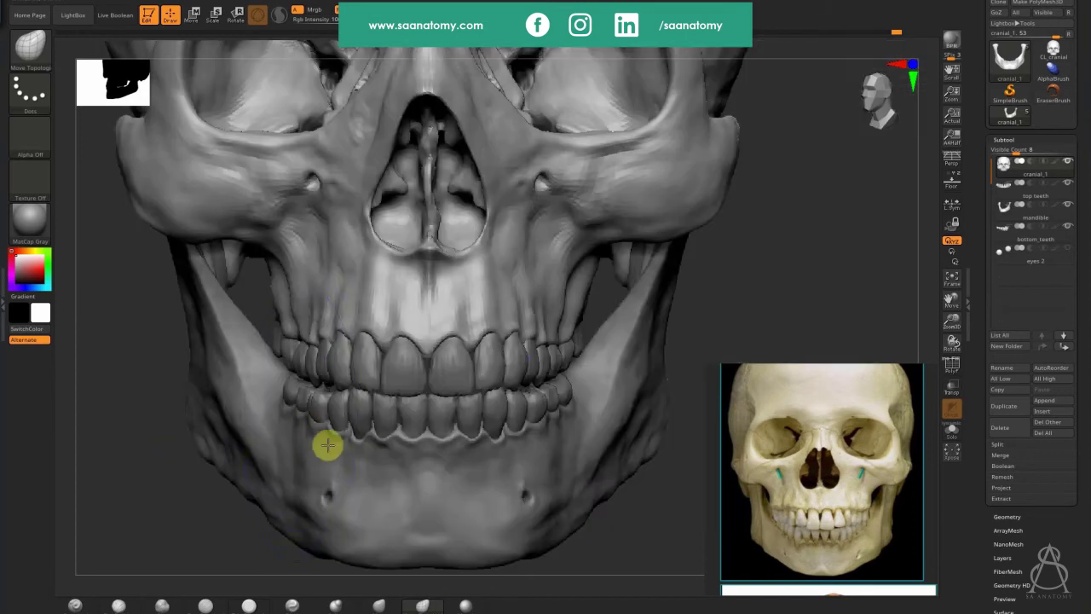
pyautogui.keyDown('alt'); pyautogui.moveTo(677, 518); pyautogui.dragTo(633, 476); pyautogui.keyUp('alt')
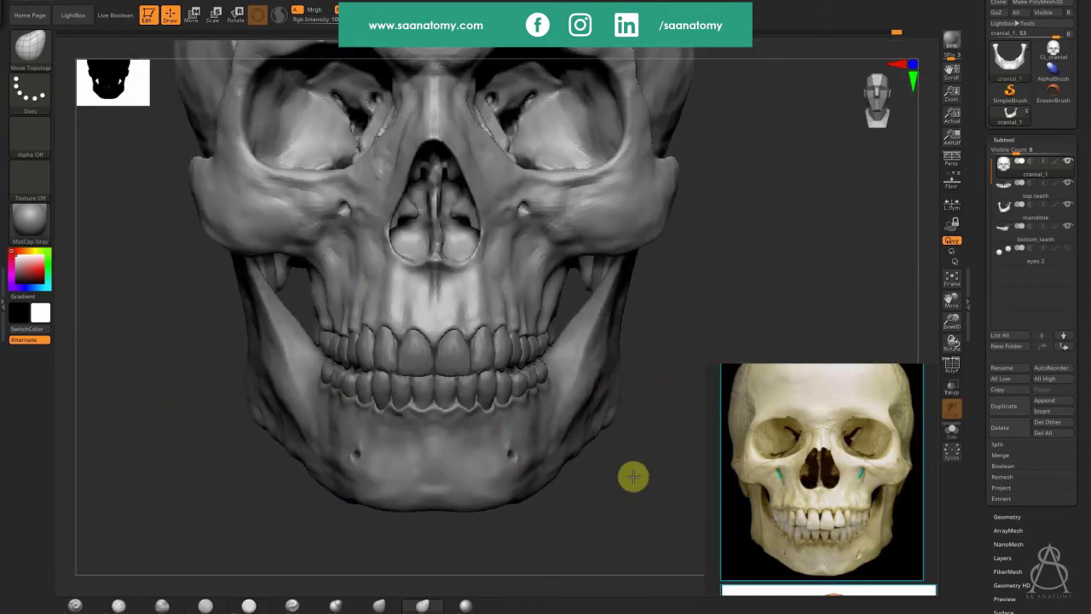
# Step: Make the top teeth the active subtool and reshape the sides and biting edges of the upper incisors with a smaller Move Topological brush
pyautogui.keyDown('alt'); pyautogui.moveTo(635, 315); pyautogui.dragTo(738, 297); pyautogui.keyUp('alt')
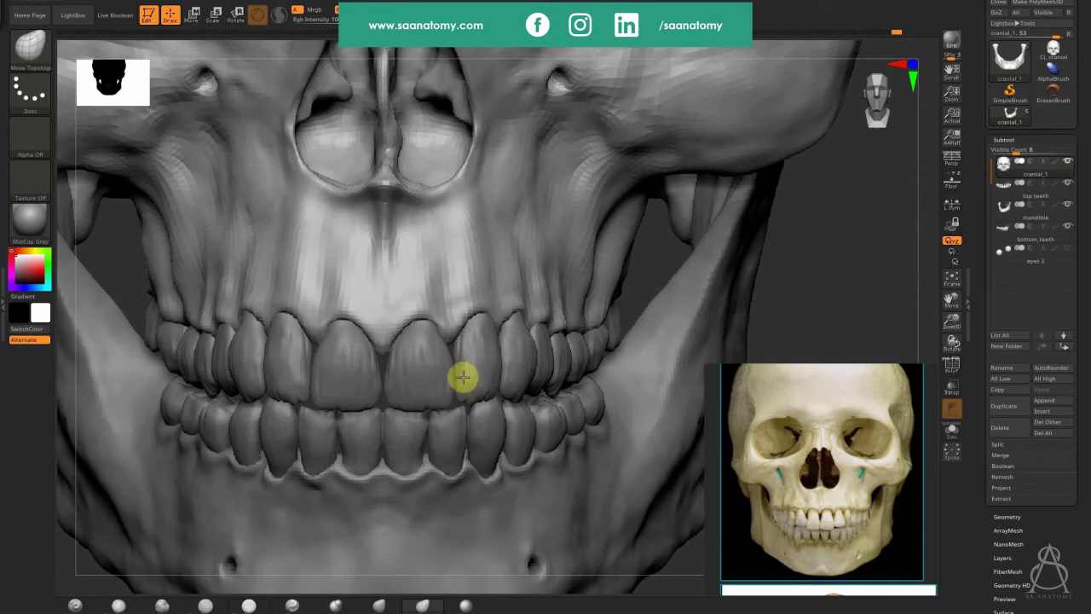
pyautogui.keyDown('alt'); pyautogui.moveTo(463, 378); pyautogui.dragTo(431, 388, button='right'); pyautogui.keyUp('alt')
pyautogui.keyDown('alt'); pyautogui.click(419, 393); pyautogui.keyUp('alt')
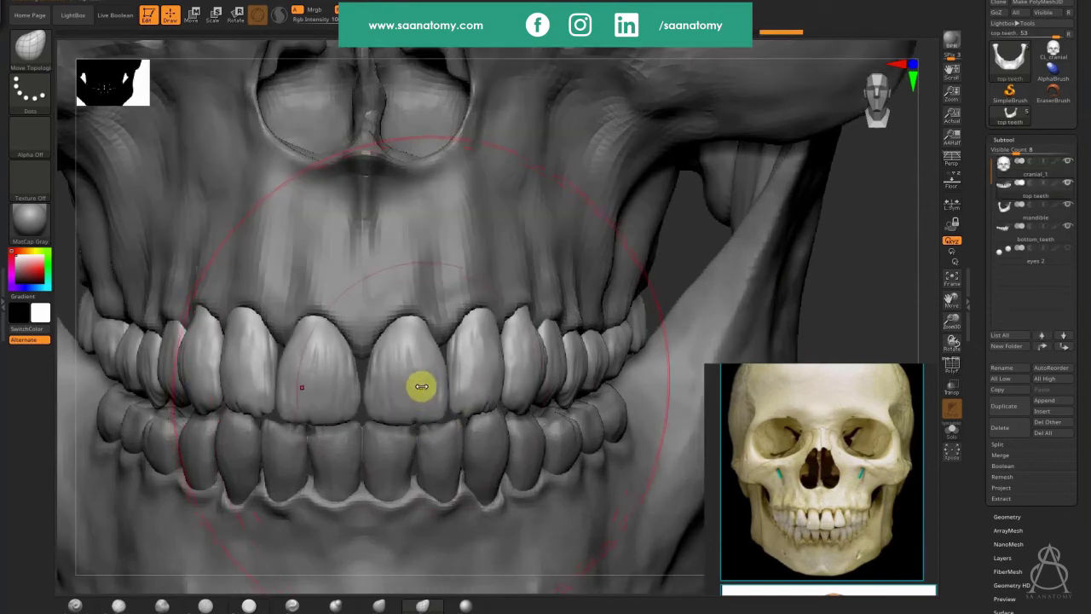
pyautogui.press('s')
pyautogui.moveTo(421, 387); pyautogui.dragTo(404, 390)
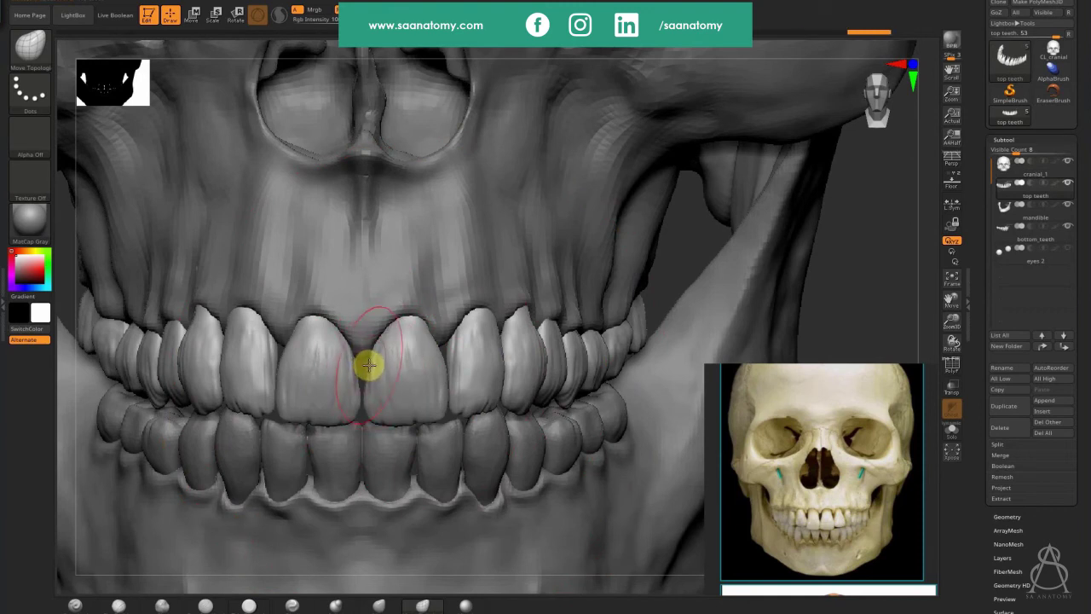
pyautogui.moveTo(359, 369); pyautogui.dragTo(348, 374)
pyautogui.moveTo(280, 377)
pyautogui.mouseDown()
pyautogui.moveTo(292, 379)
pyautogui.moveTo(277, 391)
pyautogui.mouseUp()
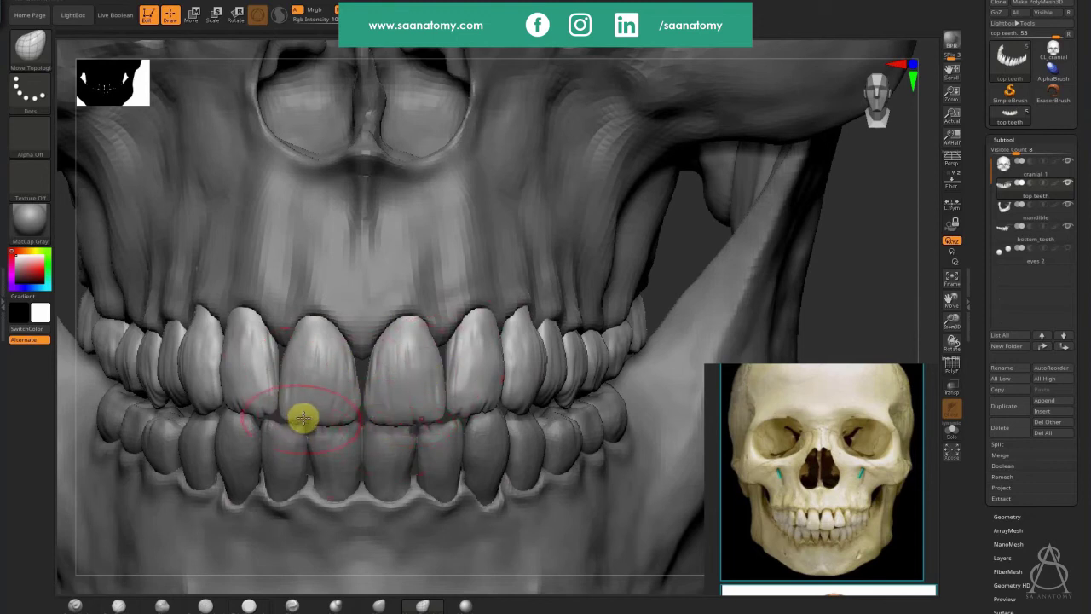
pyautogui.moveTo(311, 427); pyautogui.dragTo(306, 423)
pyautogui.moveTo(372, 424); pyautogui.dragTo(367, 438)
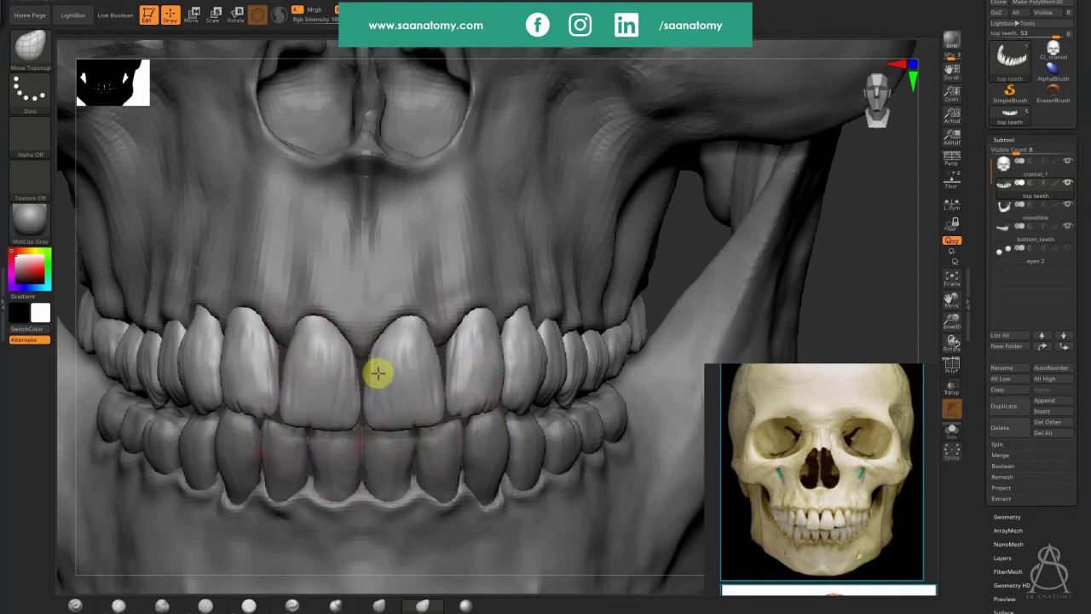
# Step: Refine the spacing and profile of the upper incisors in oblique and side views
pyautogui.moveTo(401, 379); pyautogui.dragTo(375, 380, button='right')
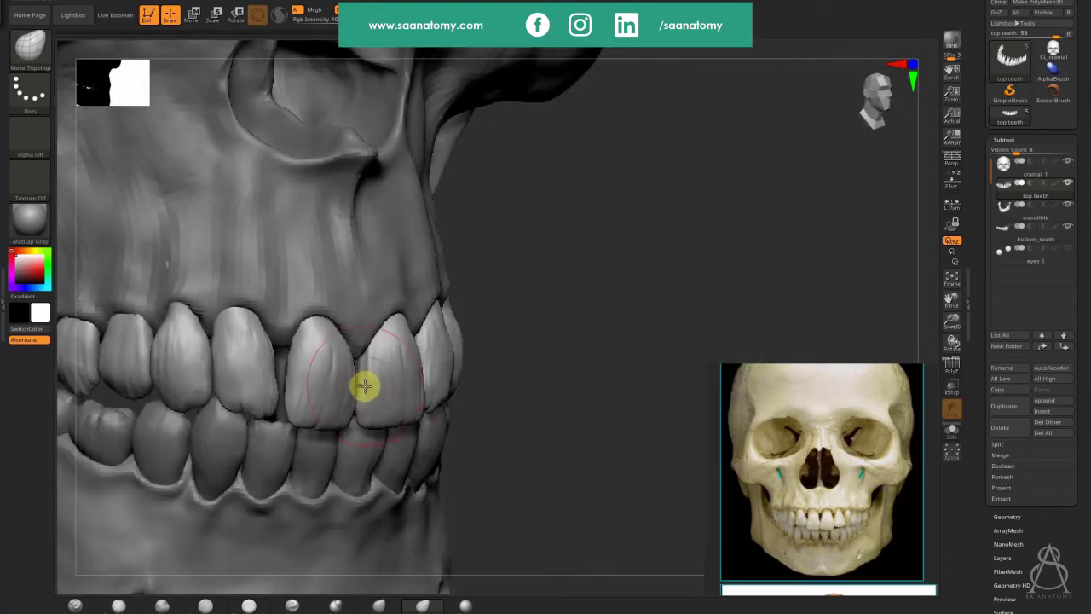
pyautogui.moveTo(364, 385); pyautogui.dragTo(356, 390)
pyautogui.moveTo(455, 360); pyautogui.dragTo(459, 359, button='right')
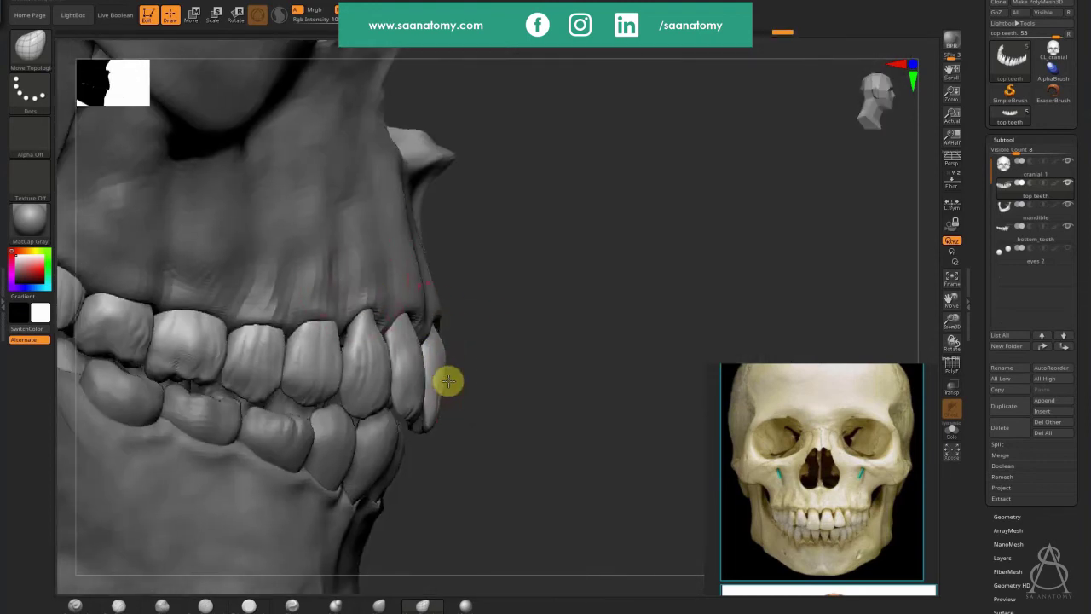
pyautogui.moveTo(448, 380); pyautogui.dragTo(413, 293, button='right')
# Step: Make the cranium the active subtool and fit the maxilla's alveolar edge around the necks of the upper teeth
pyautogui.keyDown('alt'); pyautogui.click(422, 316); pyautogui.keyUp('alt')
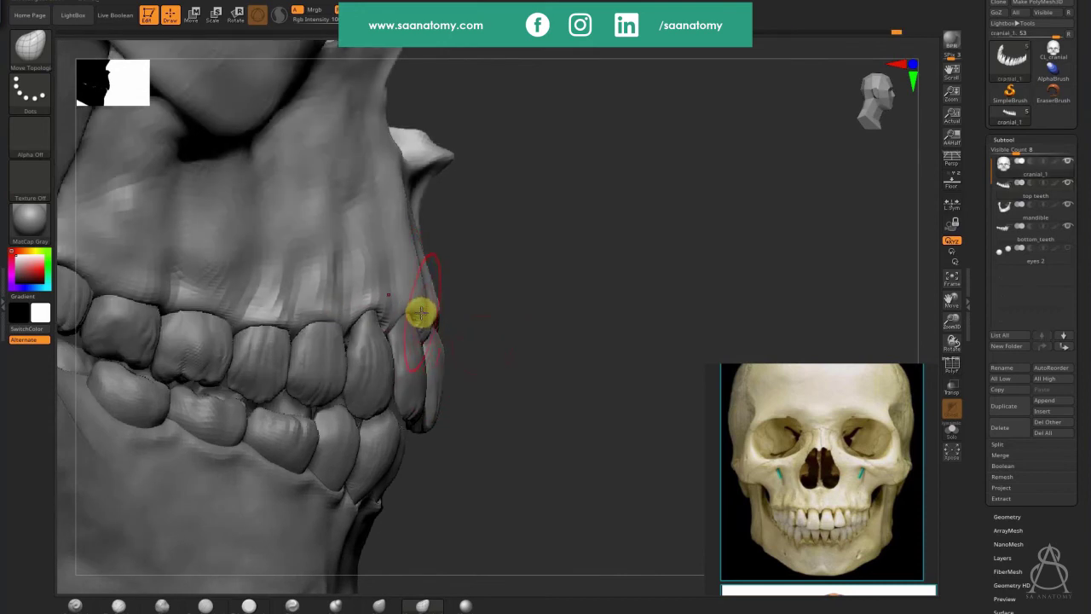
pyautogui.moveTo(508, 416); pyautogui.dragTo(504, 416, button='right')
pyautogui.moveTo(382, 309); pyautogui.dragTo(348, 313, button='right')
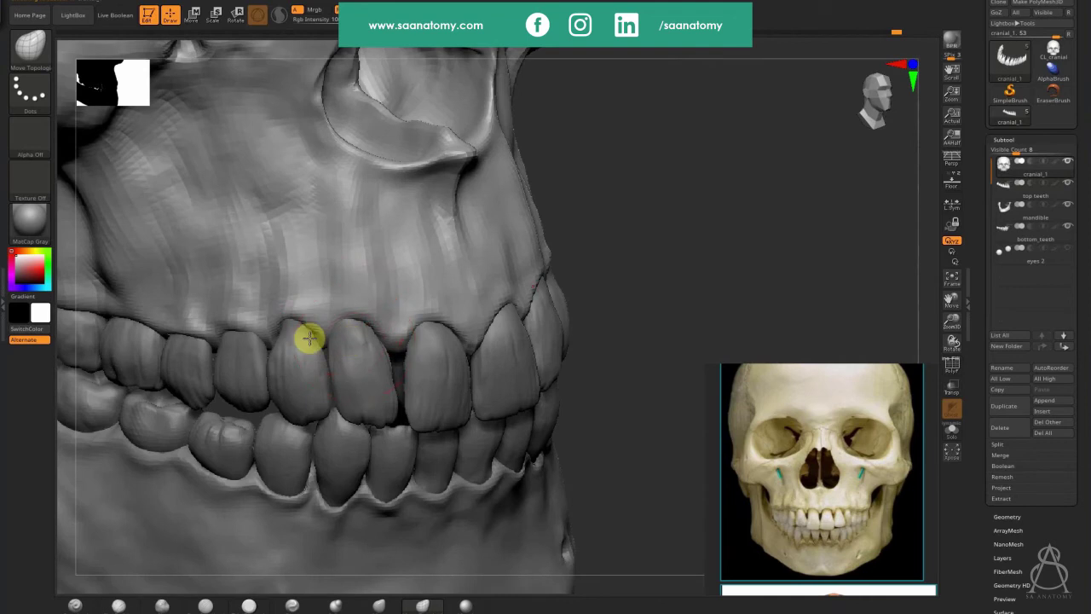
pyautogui.moveTo(618, 299); pyautogui.dragTo(383, 293)
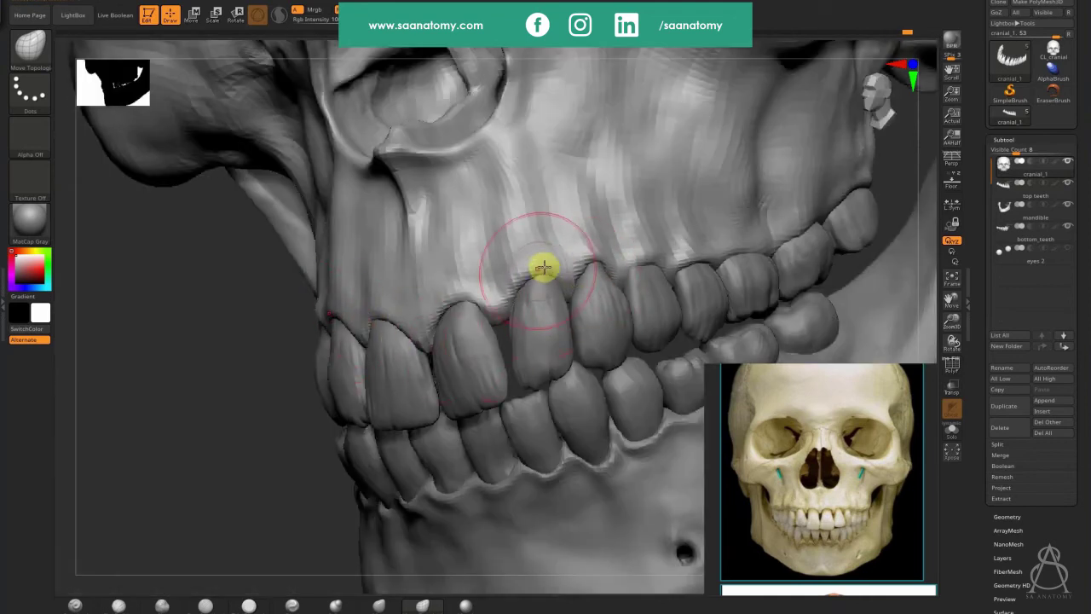
pyautogui.moveTo(218, 438); pyautogui.dragTo(384, 534)
pyautogui.moveTo(667, 543); pyautogui.dragTo(667, 524)
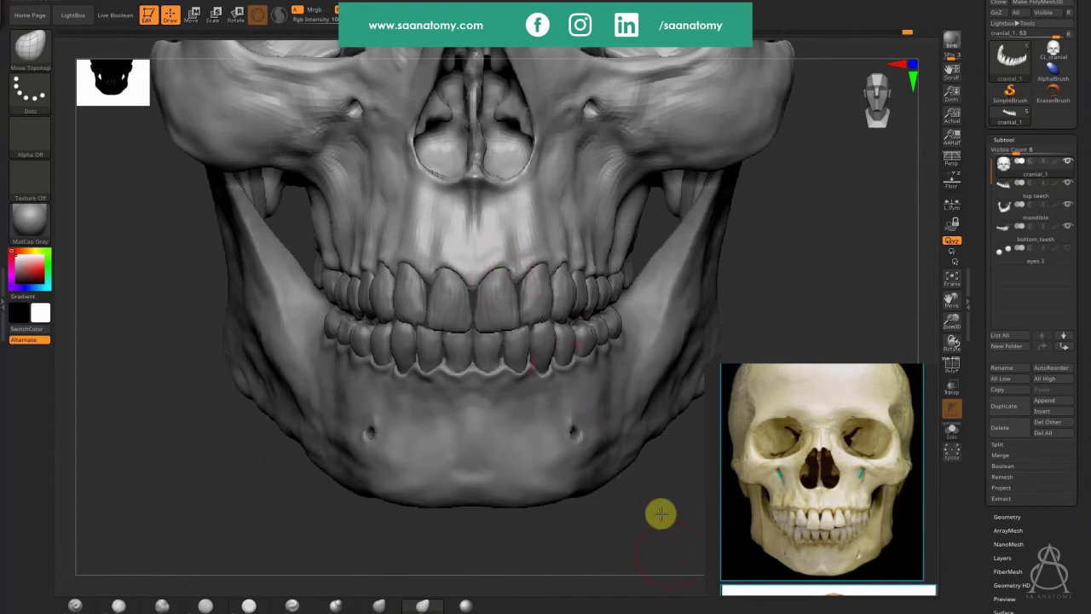
# Step: Frame the whole skull from the front and save the project, overwriting the existing file
pyautogui.keyDown('alt'); pyautogui.moveTo(661, 514); pyautogui.dragTo(584, 474); pyautogui.keyUp('alt')
pyautogui.moveTo(634, 507); pyautogui.dragTo(617, 523)
pyautogui.hotkey('ctrl', 's')
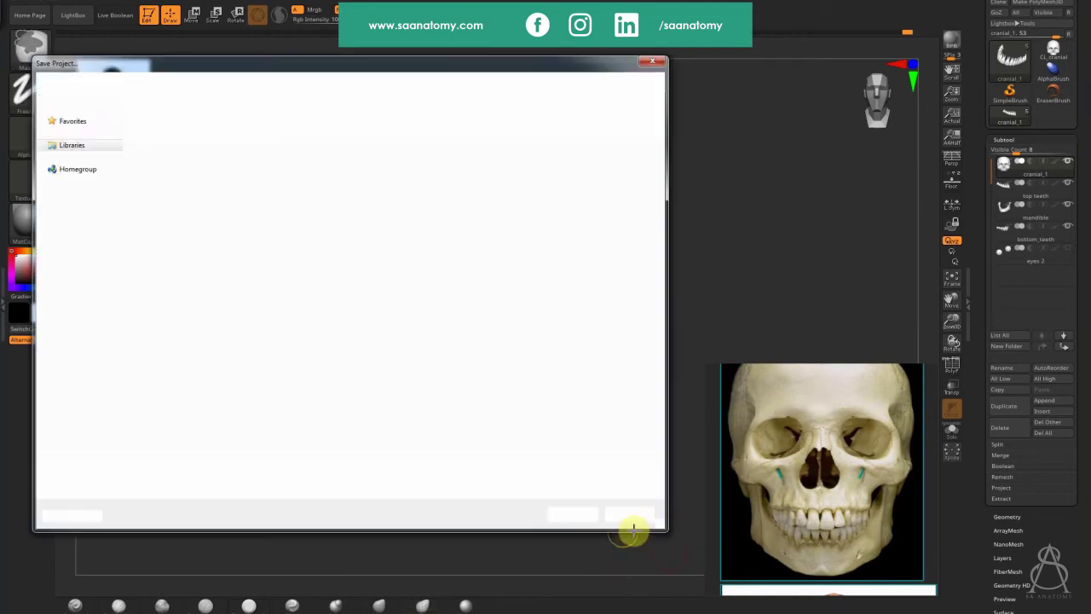
pyautogui.press('Return')
pyautogui.press('Left')
pyautogui.press('Return')
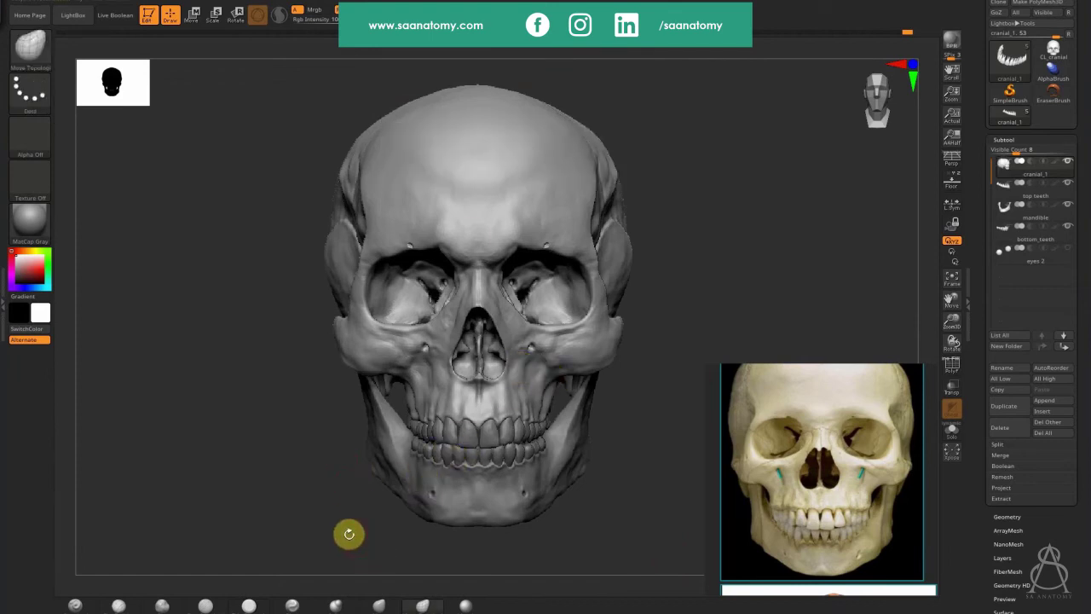
pyautogui.click(372, 613)
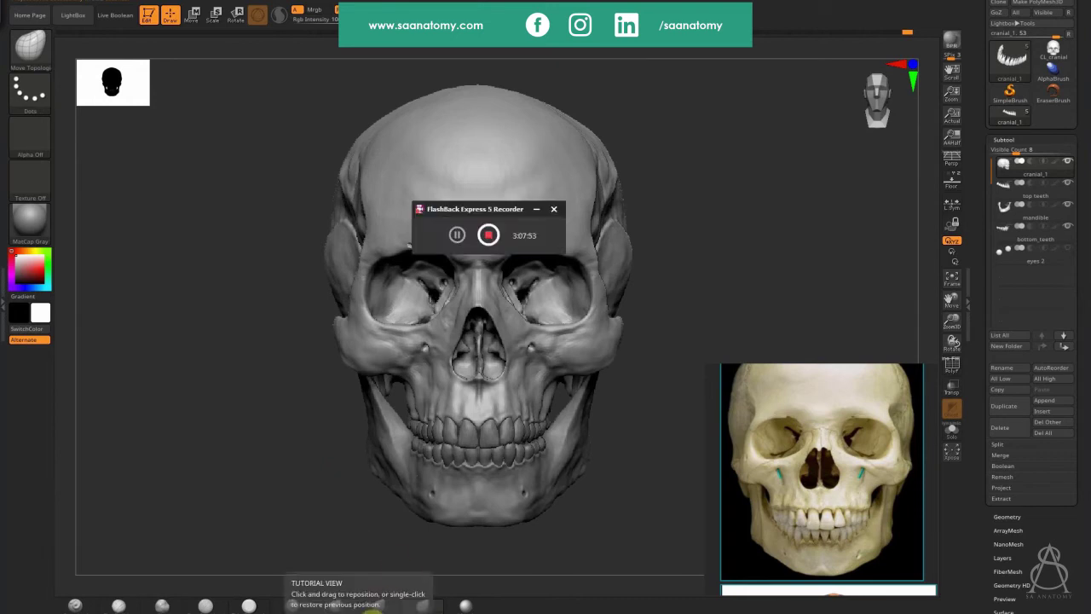
pyautogui.click(487, 235)
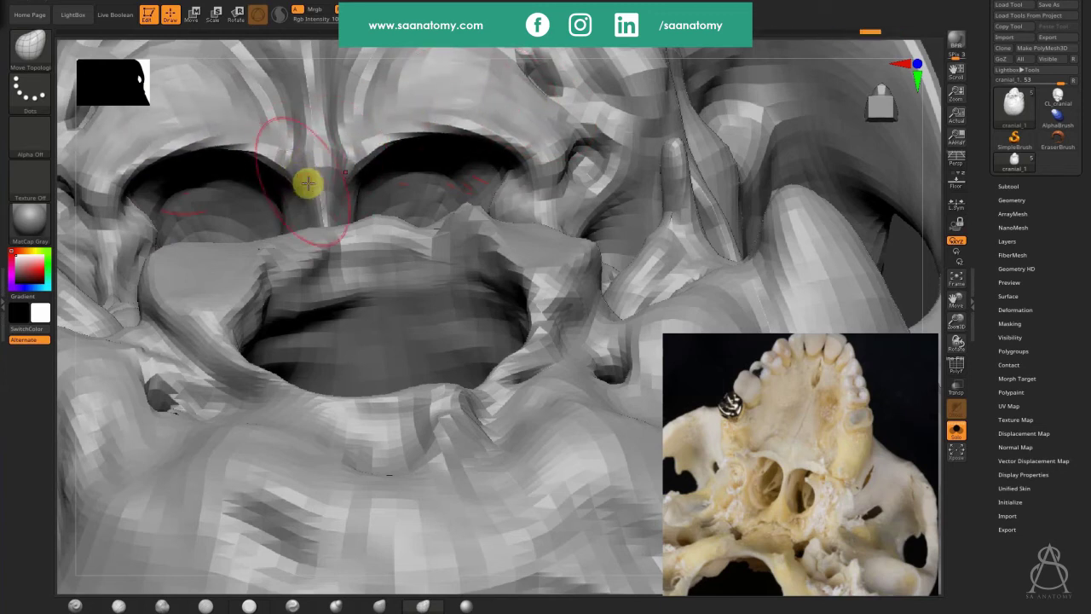
# Step: Reshape the rim of the foramen magnum with the Move Topological brush, following the skull-base reference photo
pyautogui.moveTo(376, 281)
pyautogui.mouseDown()
pyautogui.moveTo(470, 295)
pyautogui.moveTo(359, 278)
pyautogui.mouseUp()
pyautogui.moveTo(421, 312)
pyautogui.mouseDown()
pyautogui.moveTo(426, 299)
pyautogui.moveTo(495, 319)
pyautogui.moveTo(503, 334)
pyautogui.mouseUp()
pyautogui.moveTo(514, 418)
pyautogui.mouseDown(button='right')
pyautogui.moveTo(407, 282)
pyautogui.moveTo(443, 268)
pyautogui.moveTo(435, 341)
pyautogui.moveTo(433, 317)
pyautogui.moveTo(551, 316)
pyautogui.mouseUp(button='right')
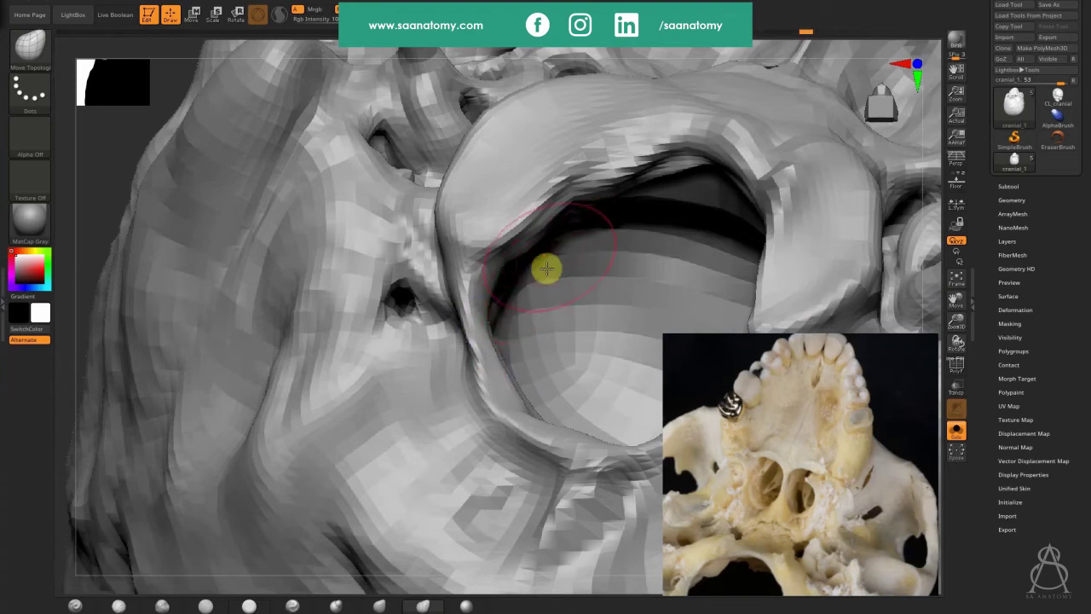
pyautogui.moveTo(546, 270)
pyautogui.mouseDown(button='right')
pyautogui.moveTo(565, 341)
pyautogui.moveTo(566, 418)
pyautogui.moveTo(429, 209)
pyautogui.moveTo(373, 253)
pyautogui.mouseUp(button='right')
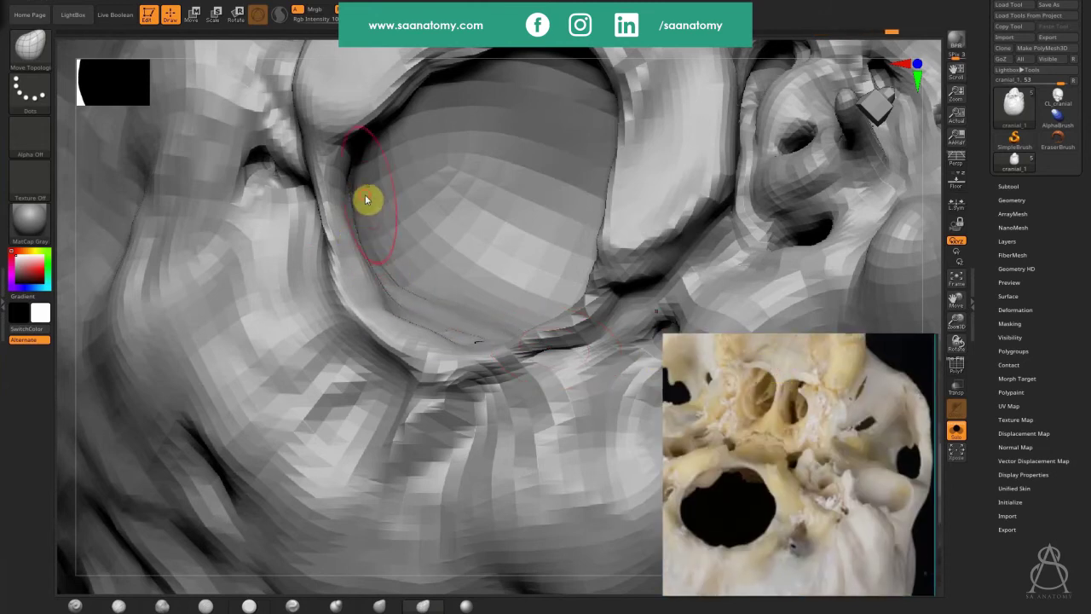
pyautogui.moveTo(433, 329); pyautogui.dragTo(524, 382, button='right')
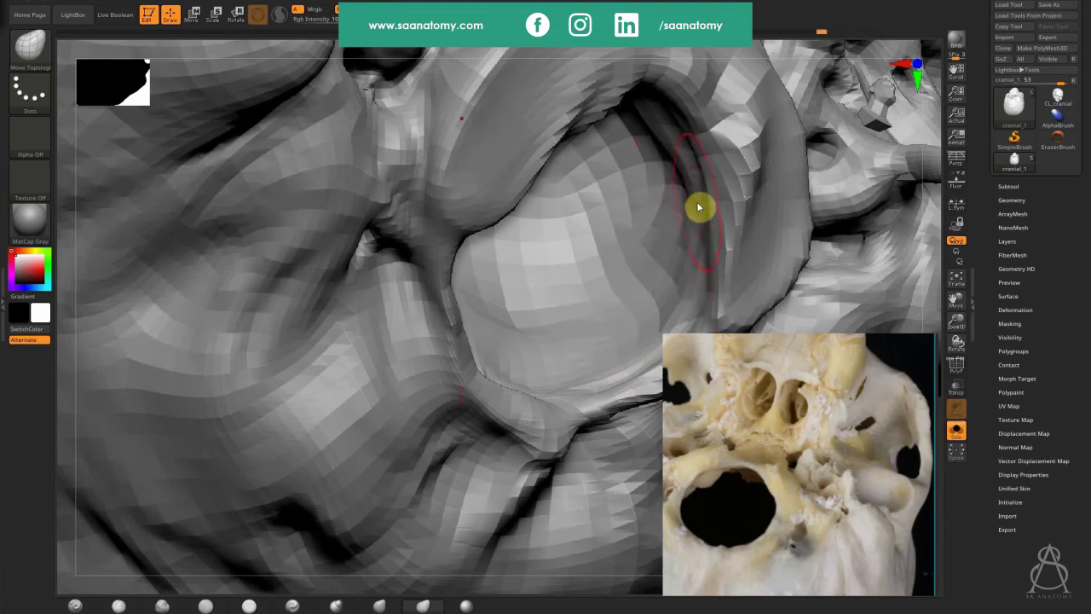
pyautogui.moveTo(757, 227)
pyautogui.mouseDown(button='right')
pyautogui.moveTo(743, 212)
pyautogui.moveTo(750, 168)
pyautogui.moveTo(750, 213)
pyautogui.moveTo(784, 197)
pyautogui.moveTo(755, 215)
pyautogui.mouseUp(button='right')
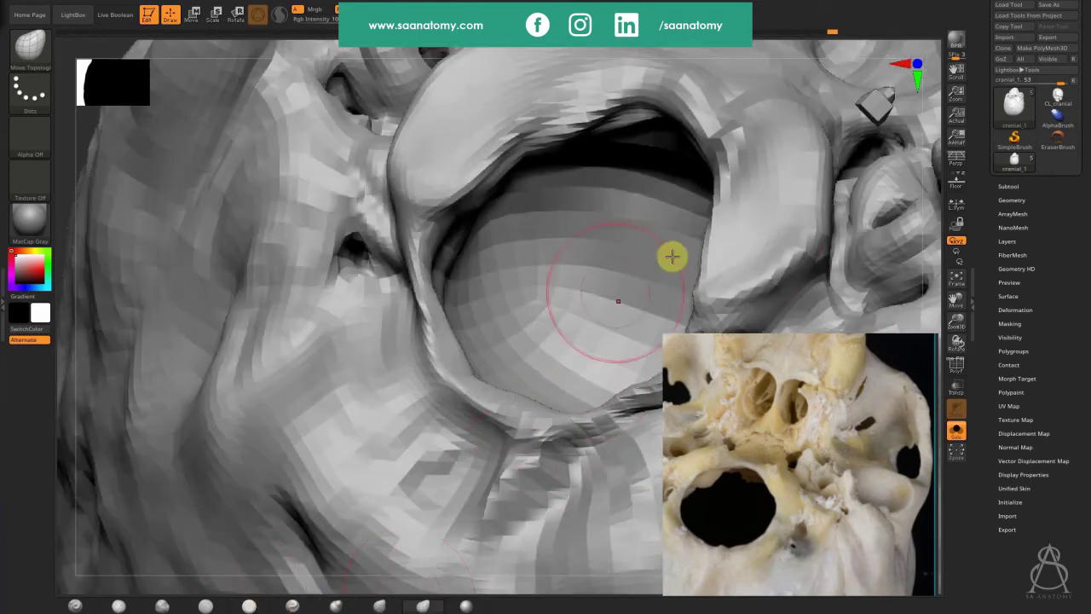
# Step: Undo the last move on the occipital condyle, switch to the ClayBuildup brush and smooth the condyle surfaces beside the foramen magnum
pyautogui.moveTo(777, 156); pyautogui.dragTo(762, 187)
pyautogui.hotkey('ctrl', 'z')
pyautogui.click(254, 605)
pyautogui.press('s')
pyautogui.click(161, 605)
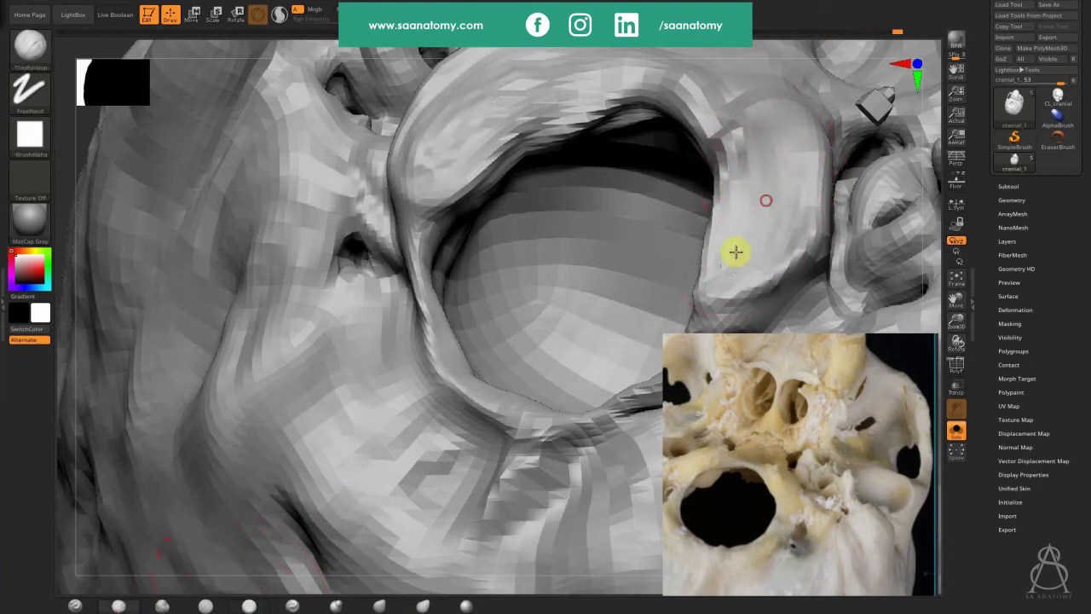
pyautogui.moveTo(450, 135)
pyautogui.keyDown('shift'); pyautogui.mouseDown()
pyautogui.moveTo(465, 102)
pyautogui.moveTo(433, 144)
pyautogui.mouseUp(); pyautogui.keyUp('shift')
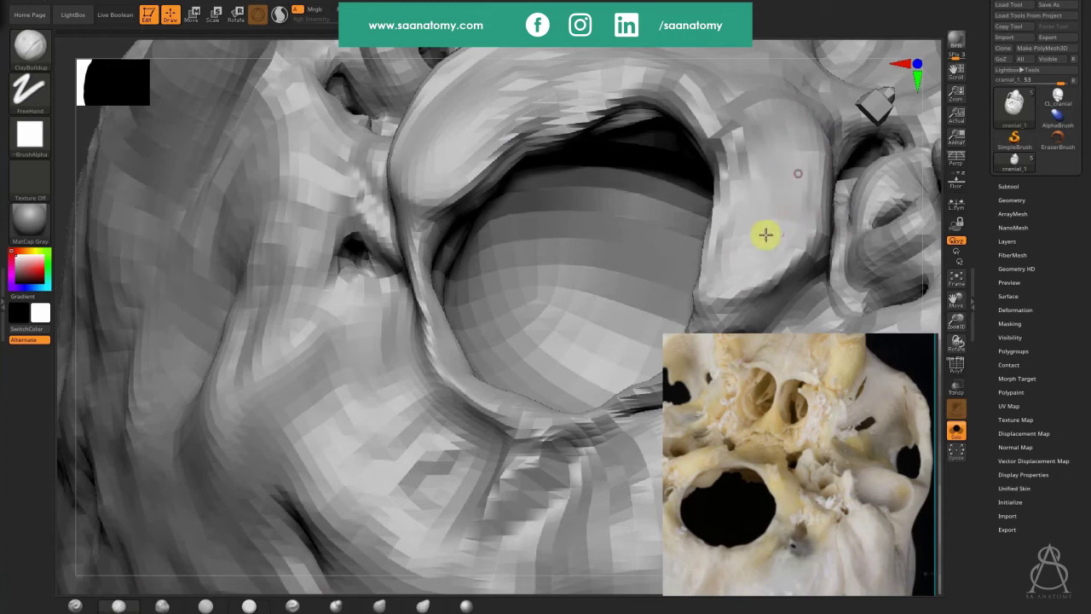
# Step: Build up the hard palate inside the upper alveolar ridge with the ClayBuildup brush and smooth the area behind the incisors
pyautogui.moveTo(607, 266); pyautogui.dragTo(544, 258, button='right')
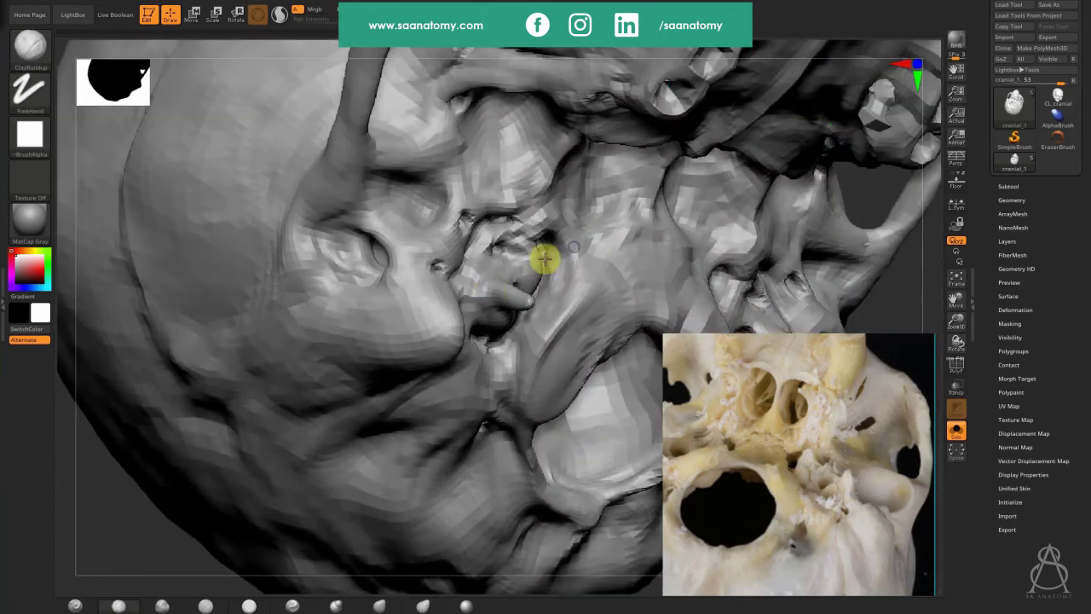
pyautogui.moveTo(670, 241); pyautogui.dragTo(584, 252, button='right')
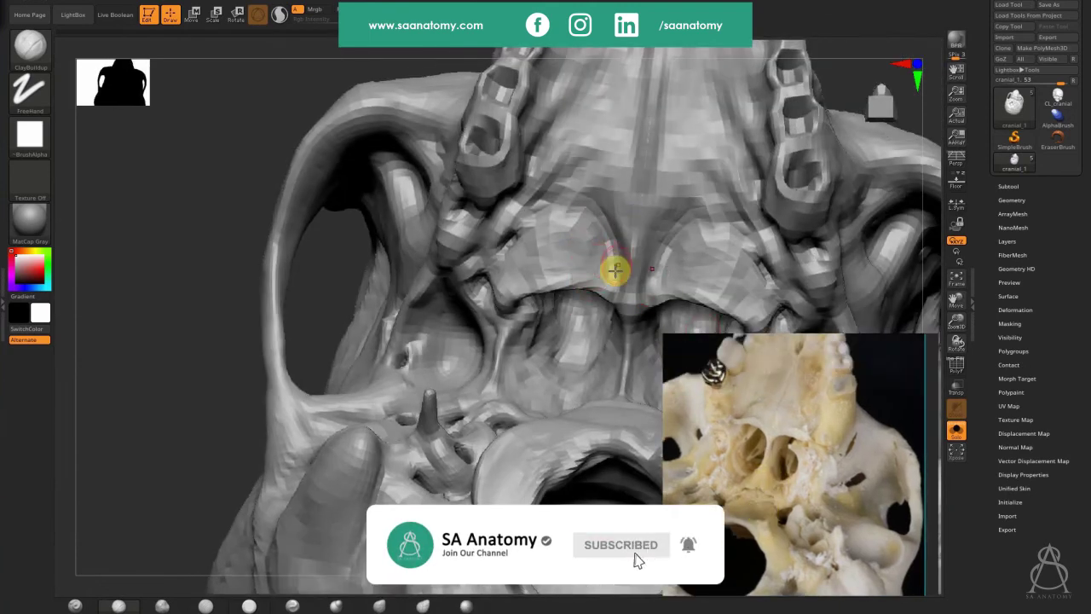
pyautogui.moveTo(585, 161)
pyautogui.mouseDown(button='right')
pyautogui.moveTo(562, 273)
pyautogui.moveTo(511, 286)
pyautogui.mouseUp(button='right')
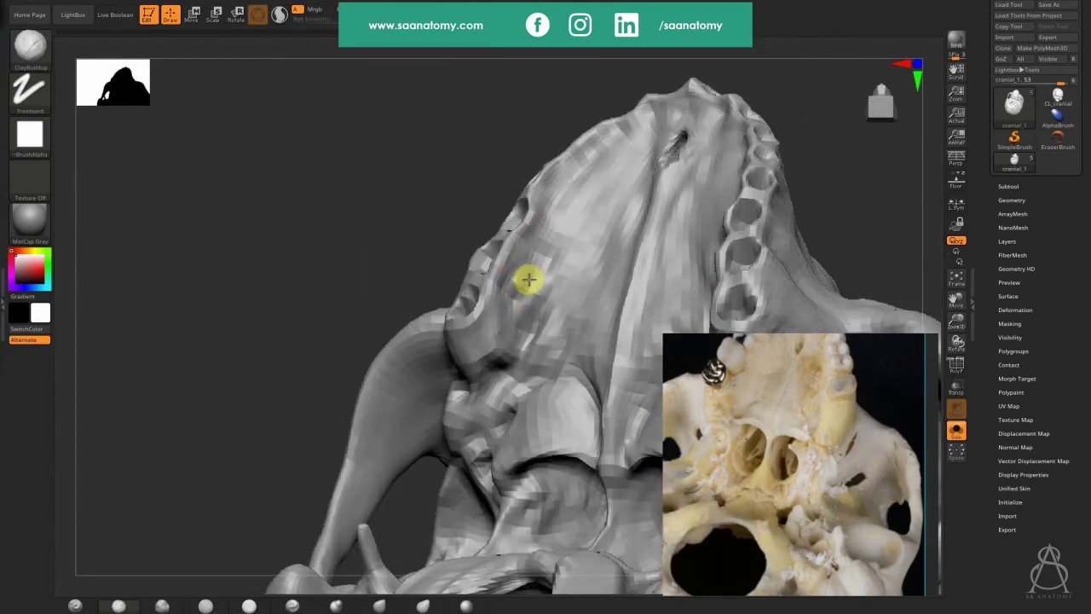
pyautogui.moveTo(533, 291); pyautogui.dragTo(543, 211)
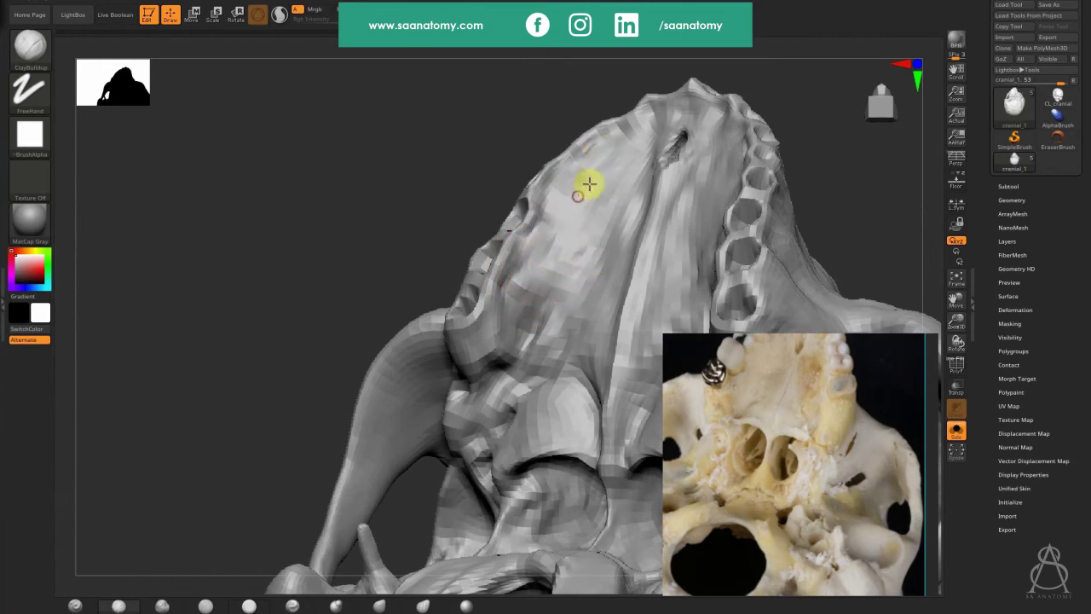
pyautogui.moveTo(603, 208)
pyautogui.mouseDown(button='right')
pyautogui.moveTo(618, 183)
pyautogui.moveTo(575, 146)
pyautogui.mouseUp(button='right')
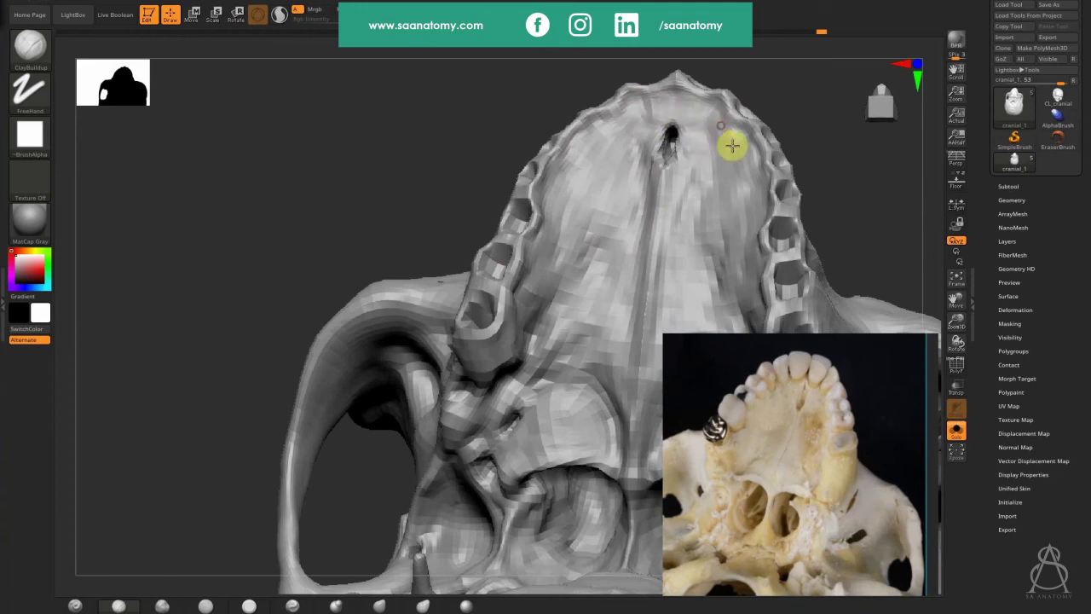
pyautogui.moveTo(748, 210); pyautogui.dragTo(761, 172)
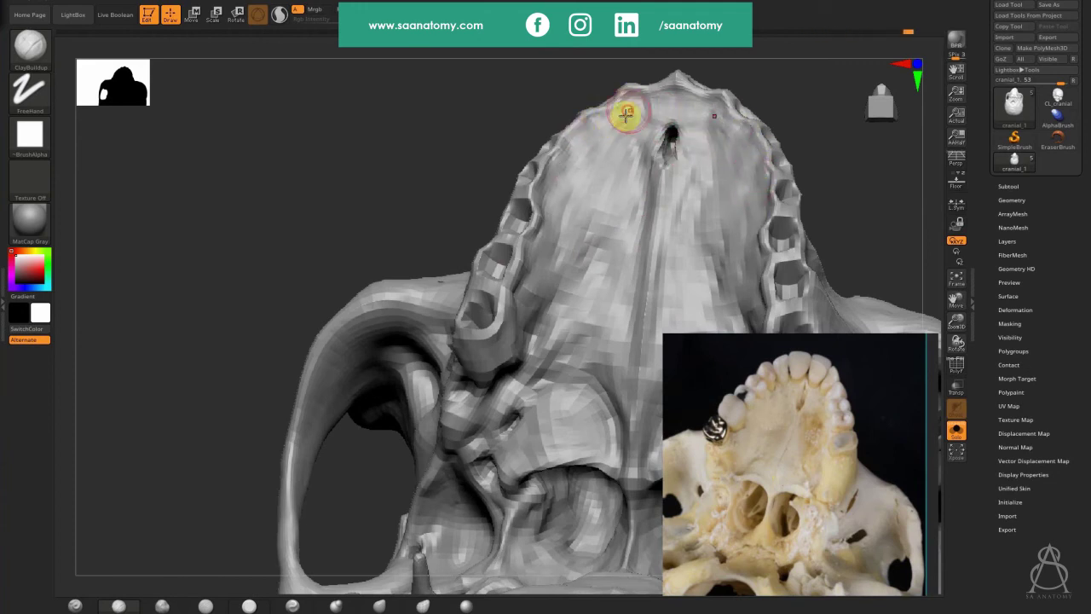
pyautogui.moveTo(603, 138)
pyautogui.keyDown('shift'); pyautogui.mouseDown()
pyautogui.moveTo(589, 153)
pyautogui.moveTo(615, 155)
pyautogui.mouseUp(); pyautogui.keyUp('shift')
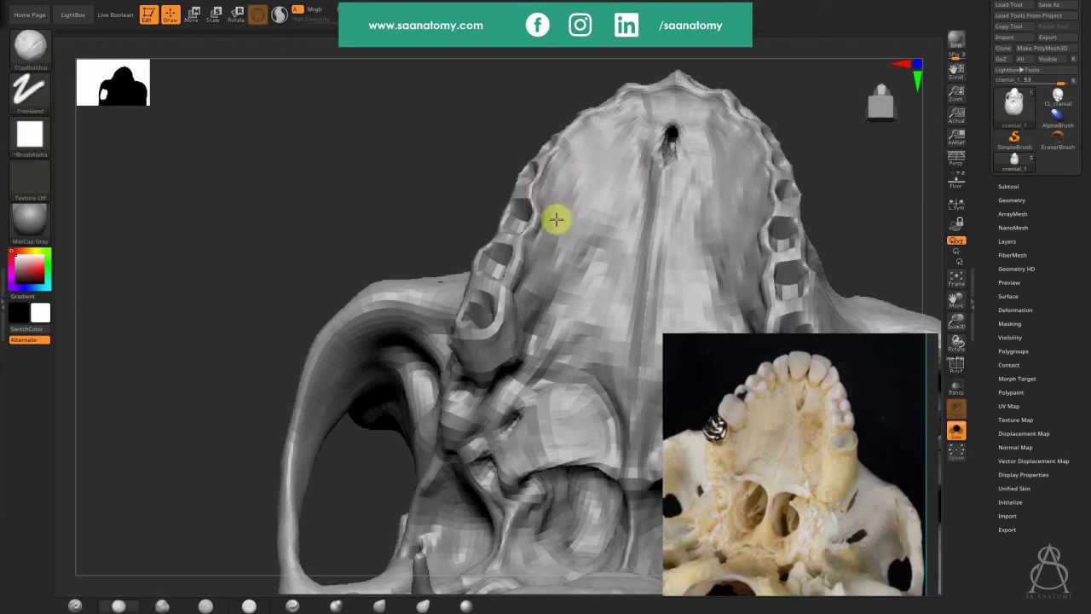
pyautogui.moveTo(722, 221); pyautogui.dragTo(722, 219, button='right')
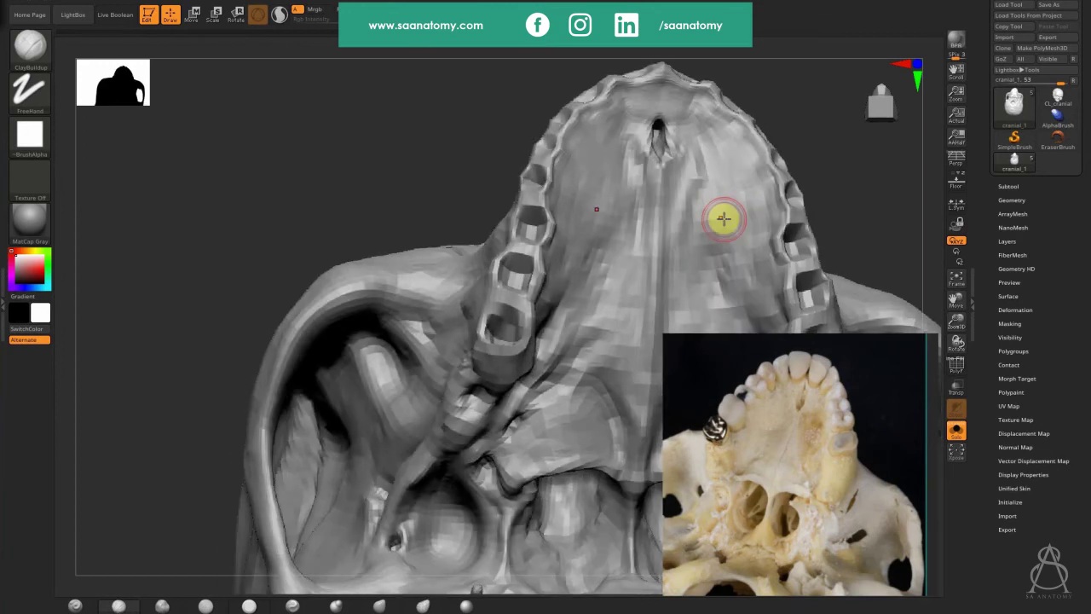
pyautogui.moveTo(668, 197); pyautogui.dragTo(594, 226, button='right')
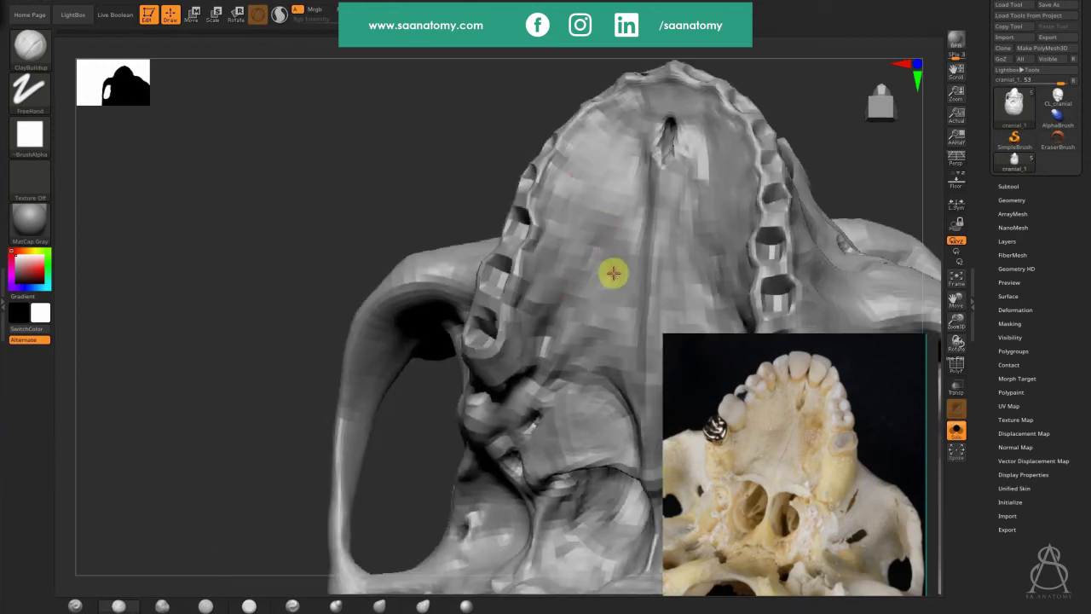
# Step: Bring back the whole skull, hide the mandible and bottom teeth, and frame the upper dental arch from below
pyautogui.keyDown('shift'); pyautogui.moveTo(689, 244); pyautogui.dragTo(623, 288, button='right'); pyautogui.keyUp('shift')
pyautogui.keyDown('alt'); pyautogui.moveTo(628, 245); pyautogui.dragTo(600, 149, button='right'); pyautogui.keyUp('alt')
pyautogui.moveTo(756, 239); pyautogui.dragTo(738, 175, button='right')
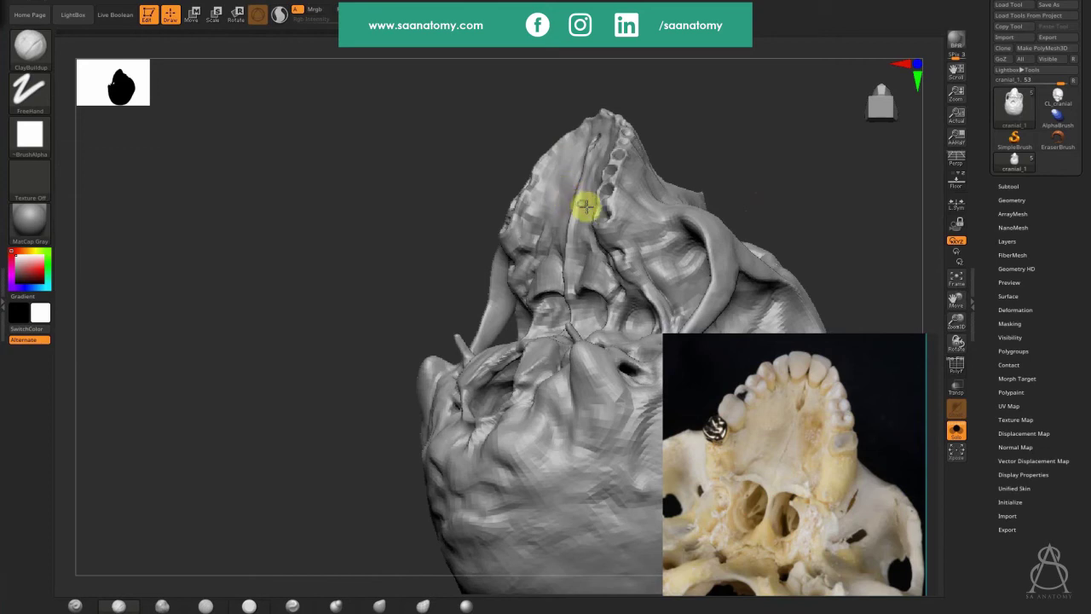
pyautogui.moveTo(585, 205); pyautogui.dragTo(699, 351, button='right')
pyautogui.moveTo(590, 231); pyautogui.dragTo(418, 389, button='right')
pyautogui.moveTo(723, 253); pyautogui.dragTo(878, 145, button='right')
pyautogui.click(1050, 184)
pyautogui.click(1073, 274)
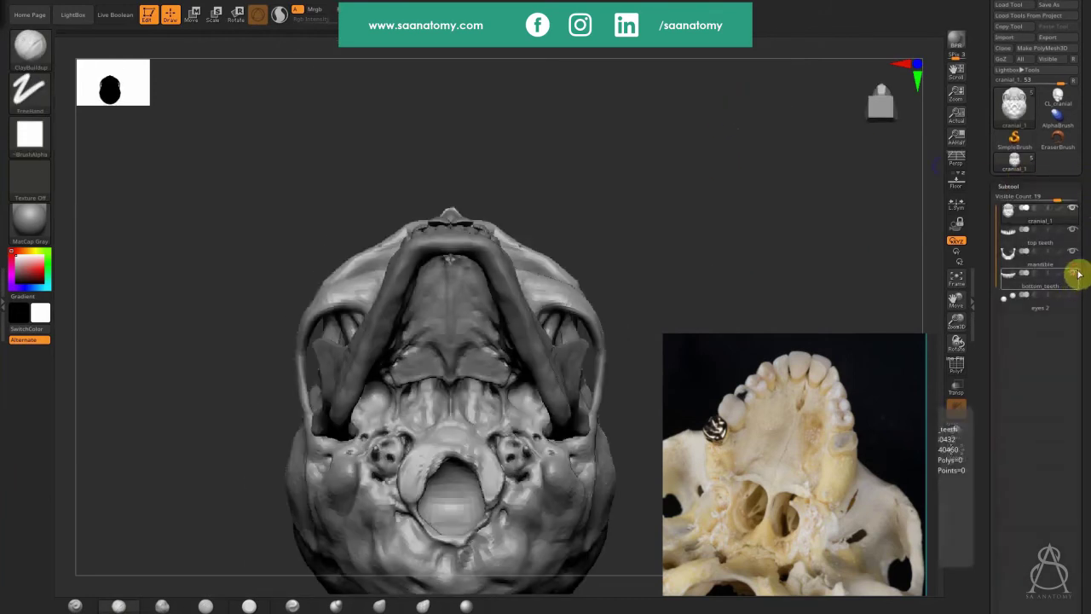
pyautogui.click(1073, 252)
pyautogui.moveTo(724, 231); pyautogui.dragTo(716, 161, button='right')
pyautogui.keyDown('alt'); pyautogui.moveTo(461, 241); pyautogui.dragTo(470, 287, button='right'); pyautogui.keyUp('alt')
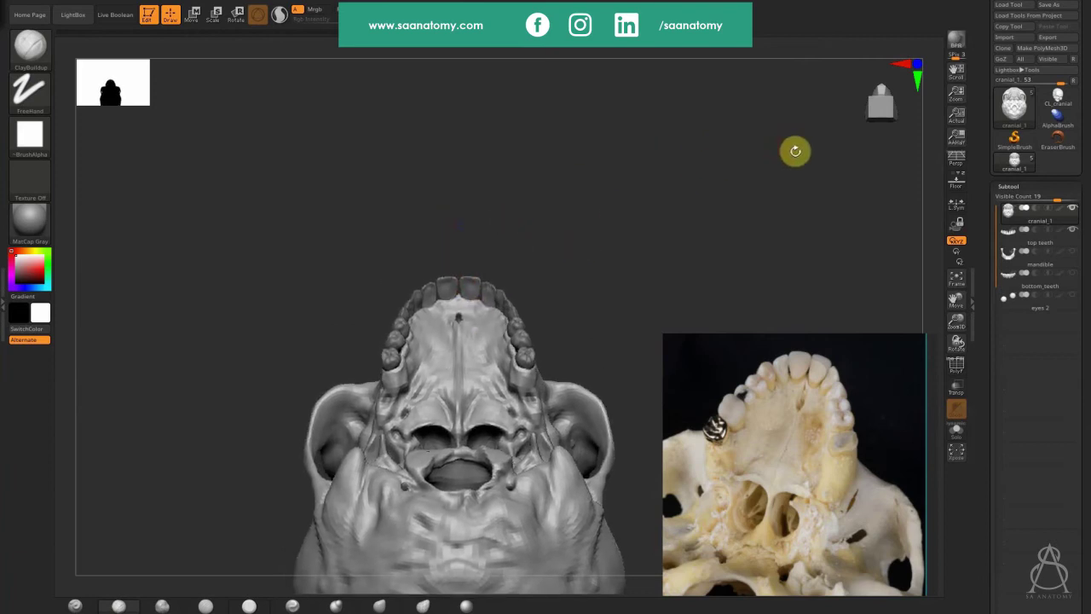
pyautogui.keyDown('ctrl'); pyautogui.moveTo(714, 250); pyautogui.dragTo(463, 293, button='right'); pyautogui.keyUp('ctrl')
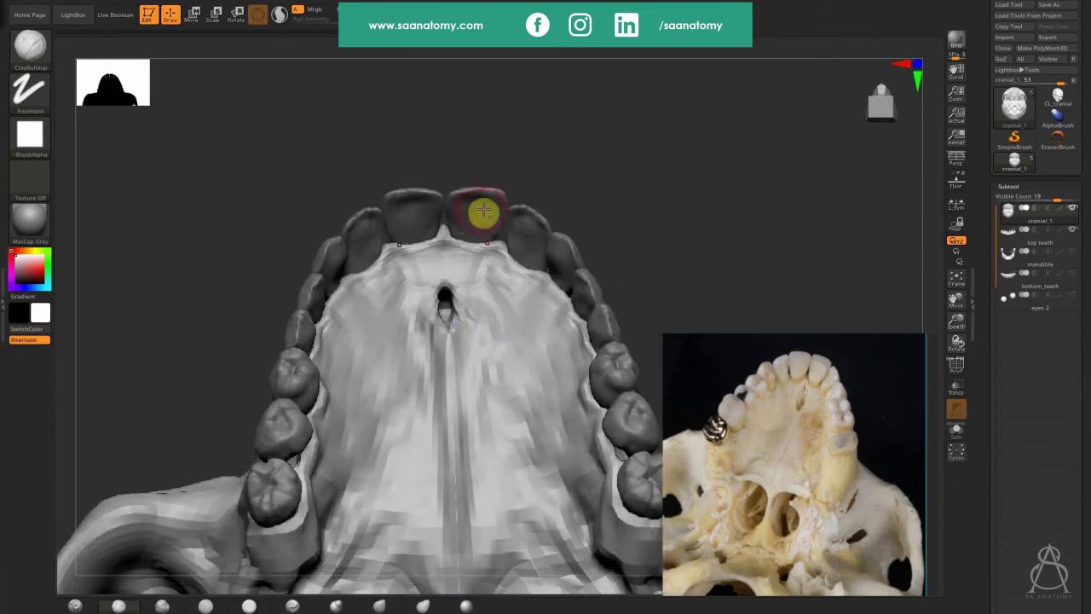
# Step: Make the top teeth the active subtool and fill out the inner face of the lateral incisor with the Inflat brush
pyautogui.keyDown('alt'); pyautogui.click(484, 214); pyautogui.keyUp('alt')
pyautogui.moveTo(351, 253); pyautogui.dragTo(334, 242, button='right')
pyautogui.keyDown('ctrl'); pyautogui.moveTo(515, 170); pyautogui.dragTo(329, 290, button='right'); pyautogui.keyUp('ctrl')
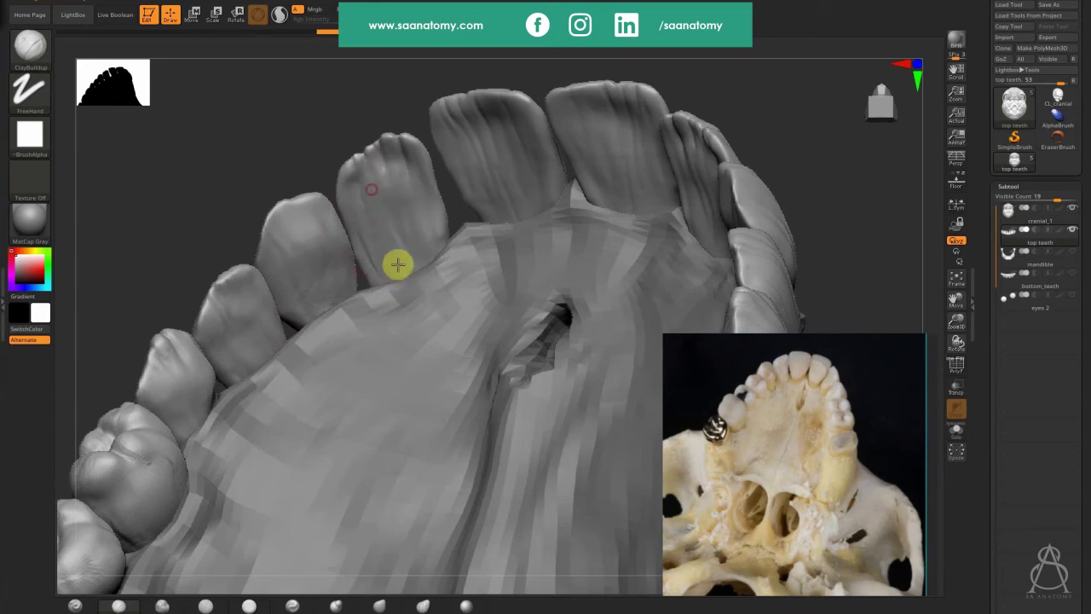
pyautogui.click(338, 606)
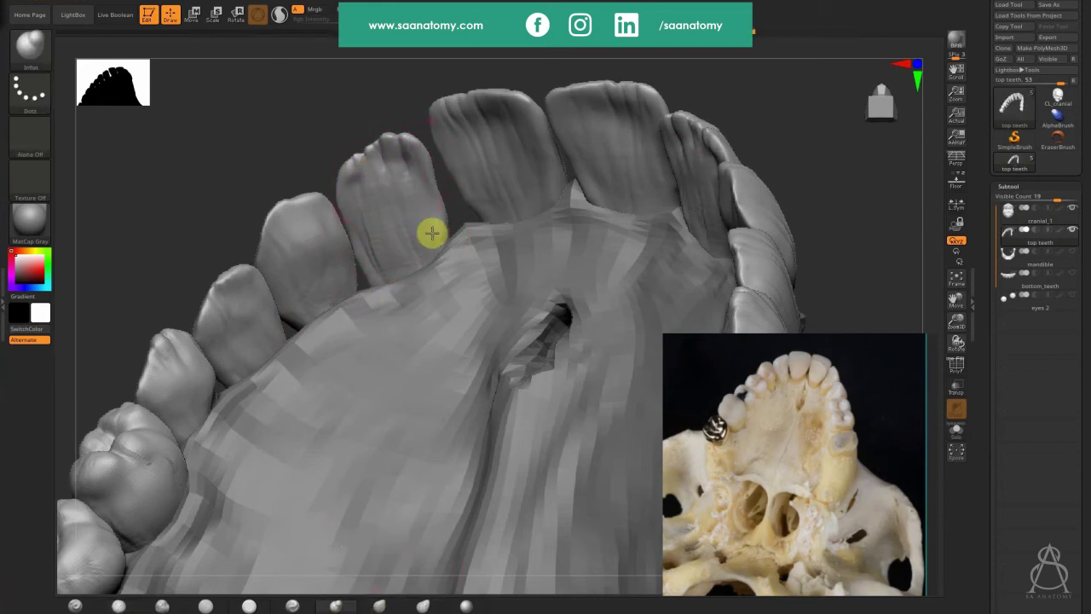
pyautogui.press('s')
pyautogui.moveTo(406, 201); pyautogui.dragTo(377, 158)
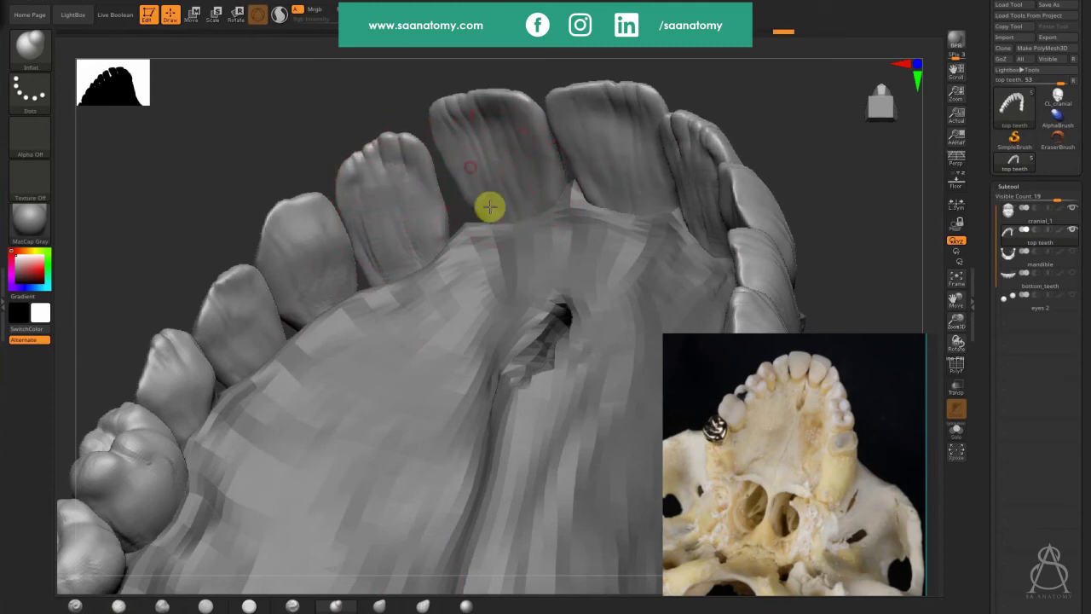
# Step: Refine the inner faces of the central incisors, premolars and molars with the Inflat brush, following the palate reference photo
pyautogui.moveTo(499, 174); pyautogui.dragTo(697, 146, button='right')
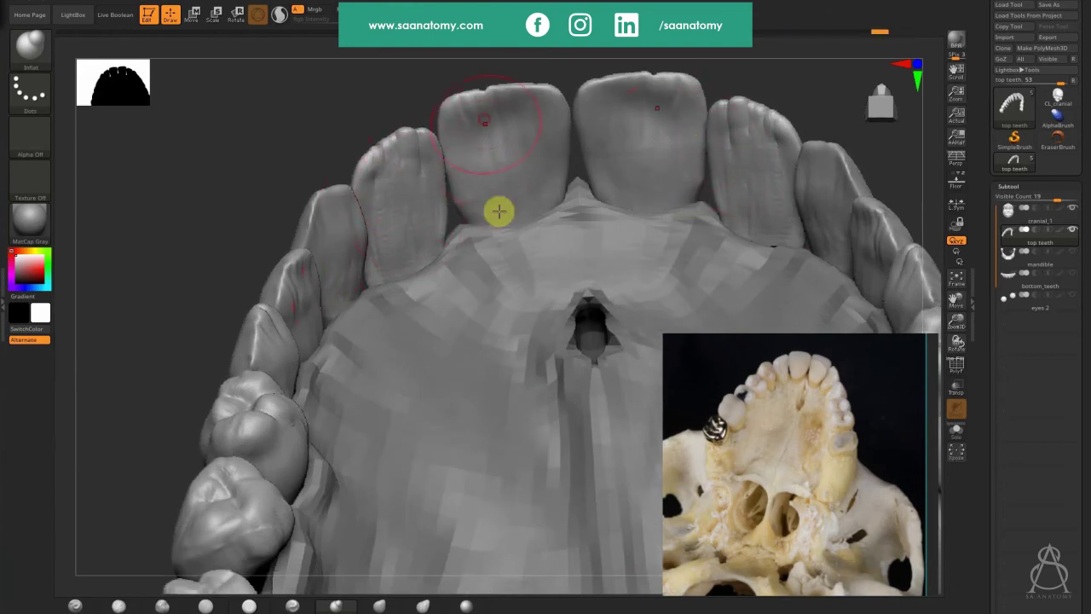
pyautogui.moveTo(525, 234); pyautogui.dragTo(294, 299, button='right')
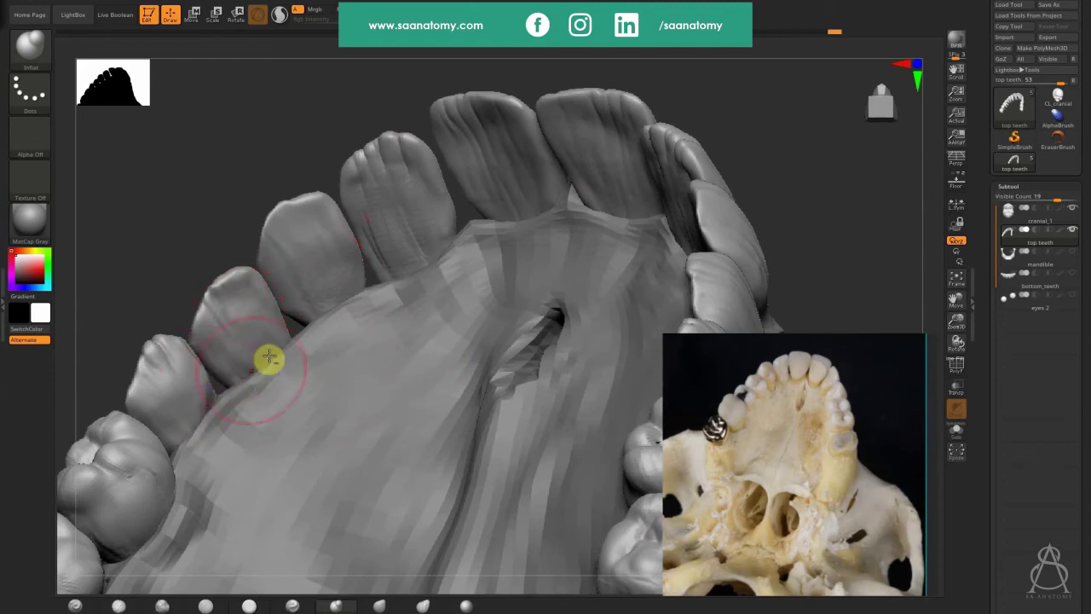
pyautogui.moveTo(268, 358)
pyautogui.mouseDown(button='right')
pyautogui.moveTo(478, 162)
pyautogui.moveTo(390, 310)
pyautogui.moveTo(362, 467)
pyautogui.mouseUp(button='right')
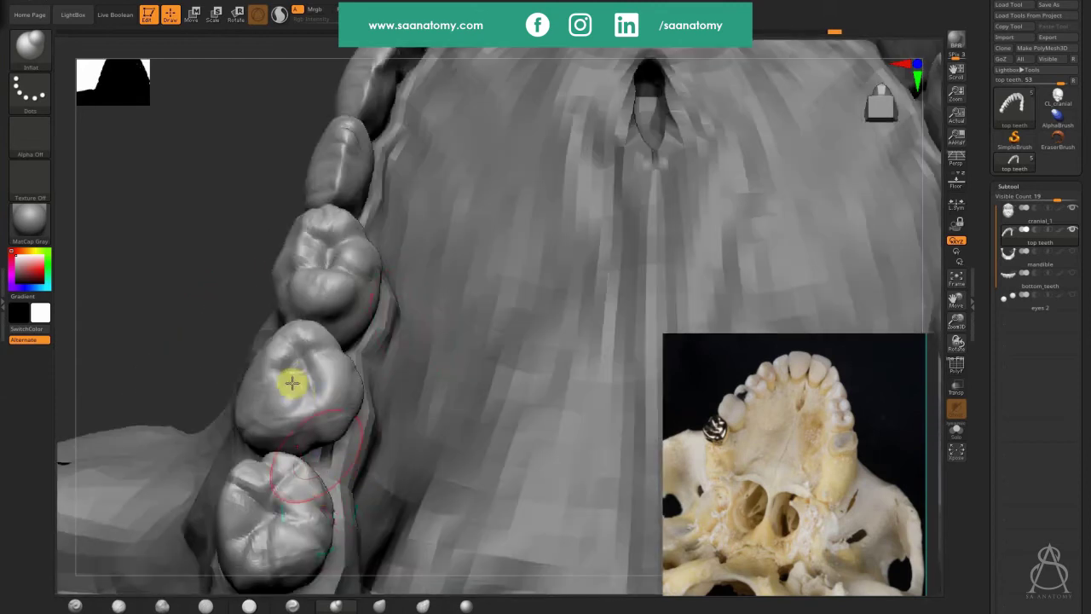
pyautogui.moveTo(287, 383)
pyautogui.mouseDown(button='right')
pyautogui.moveTo(297, 380)
pyautogui.moveTo(301, 407)
pyautogui.moveTo(372, 347)
pyautogui.moveTo(327, 382)
pyautogui.mouseUp(button='right')
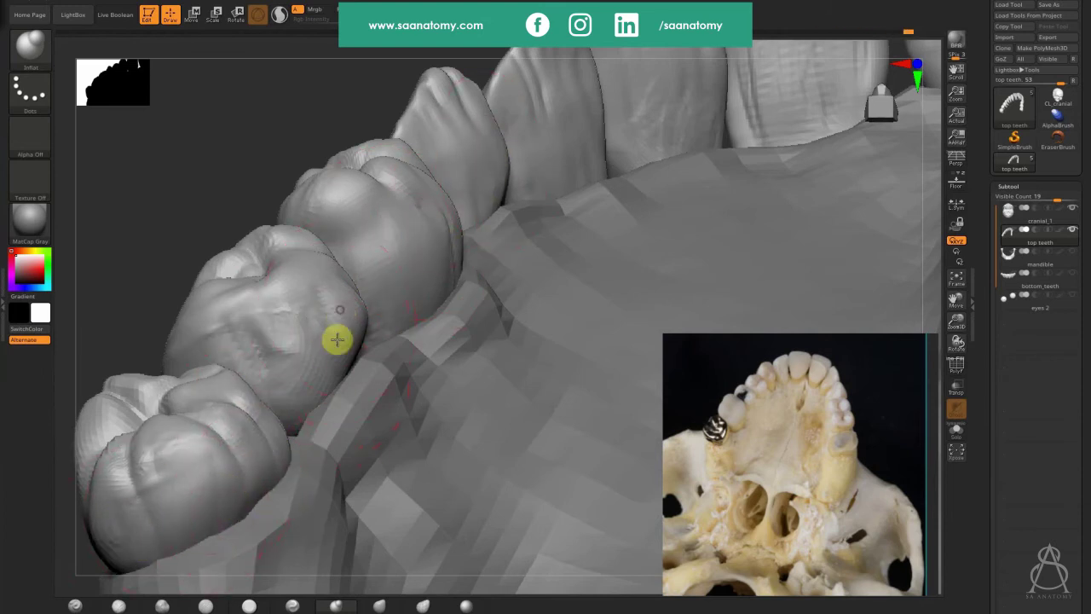
pyautogui.moveTo(305, 371)
pyautogui.keyDown('alt'); pyautogui.mouseDown(button='right')
pyautogui.moveTo(282, 329)
pyautogui.moveTo(522, 302)
pyautogui.moveTo(555, 360)
pyautogui.moveTo(548, 429)
pyautogui.moveTo(574, 377)
pyautogui.moveTo(443, 193)
pyautogui.mouseUp(button='right'); pyautogui.keyUp('alt')
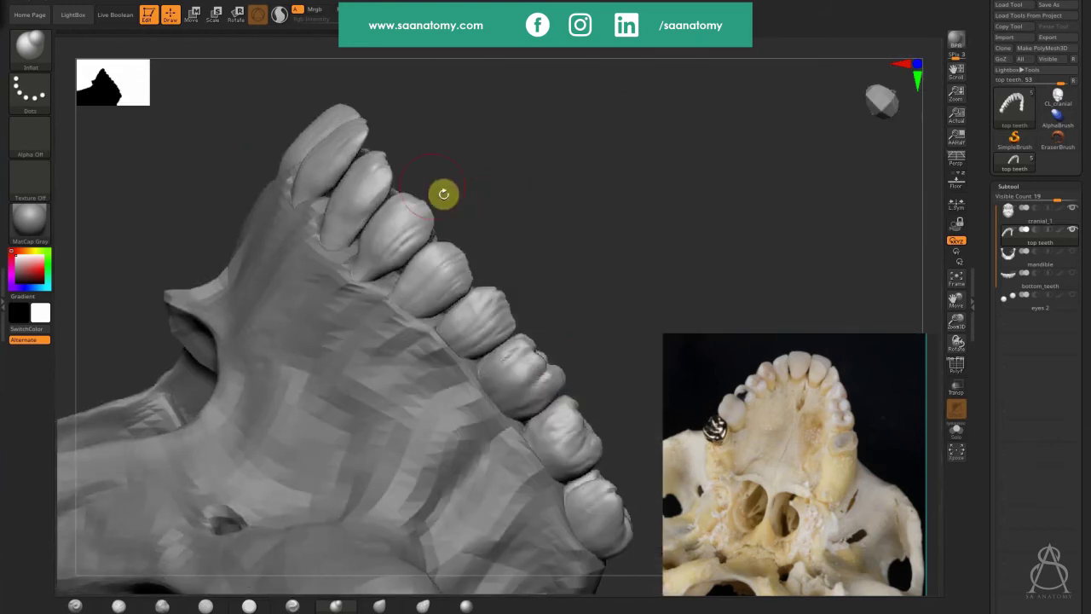
# Step: Examine the underside of the skull around the palate, pterygoid area and foramen magnum against the skull-base reference photo
pyautogui.moveTo(653, 278); pyautogui.dragTo(554, 203, button='right')
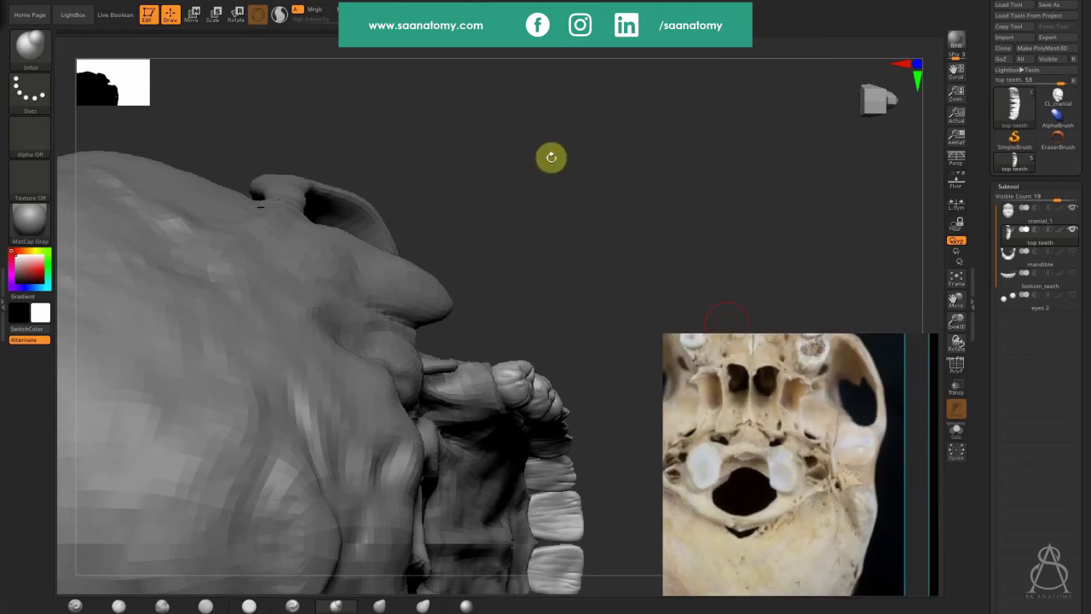
pyautogui.moveTo(550, 285); pyautogui.dragTo(677, 218)
pyautogui.click(917, 70)
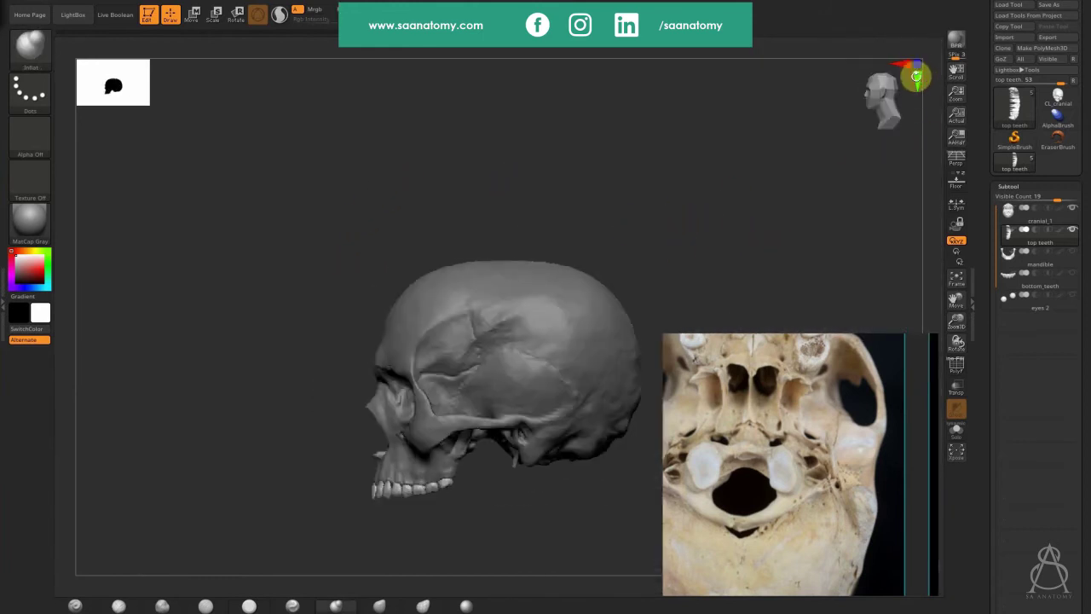
pyautogui.click(918, 77)
pyautogui.click(917, 77)
pyautogui.keyDown('alt'); pyautogui.moveTo(520, 416); pyautogui.dragTo(509, 337); pyautogui.keyUp('alt')
pyautogui.keyDown('alt'); pyautogui.moveTo(643, 302); pyautogui.dragTo(853, 265); pyautogui.keyUp('alt')
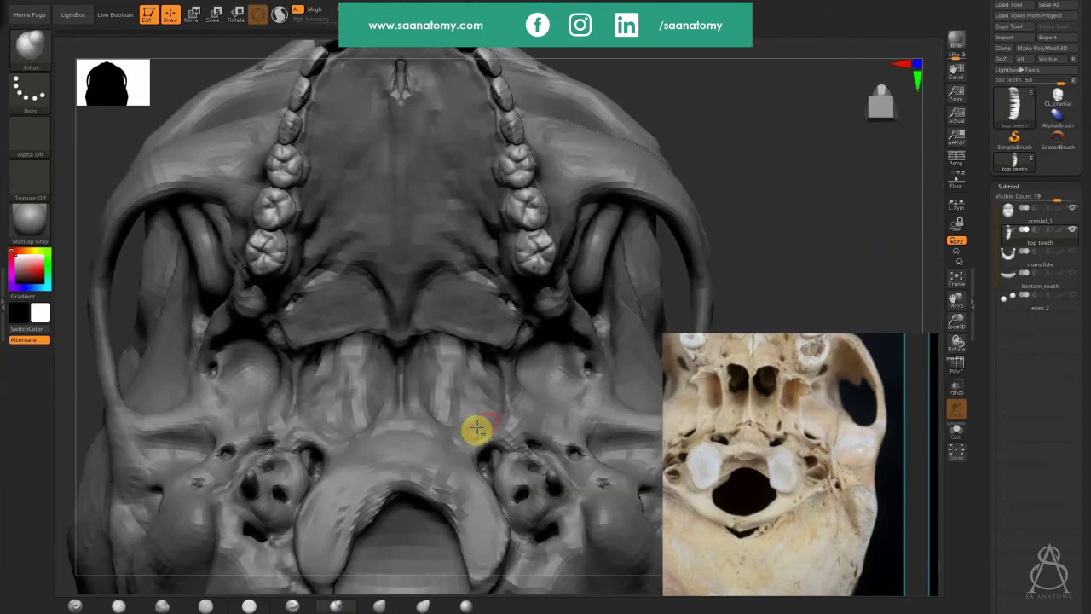
pyautogui.moveTo(493, 300); pyautogui.dragTo(545, 475)
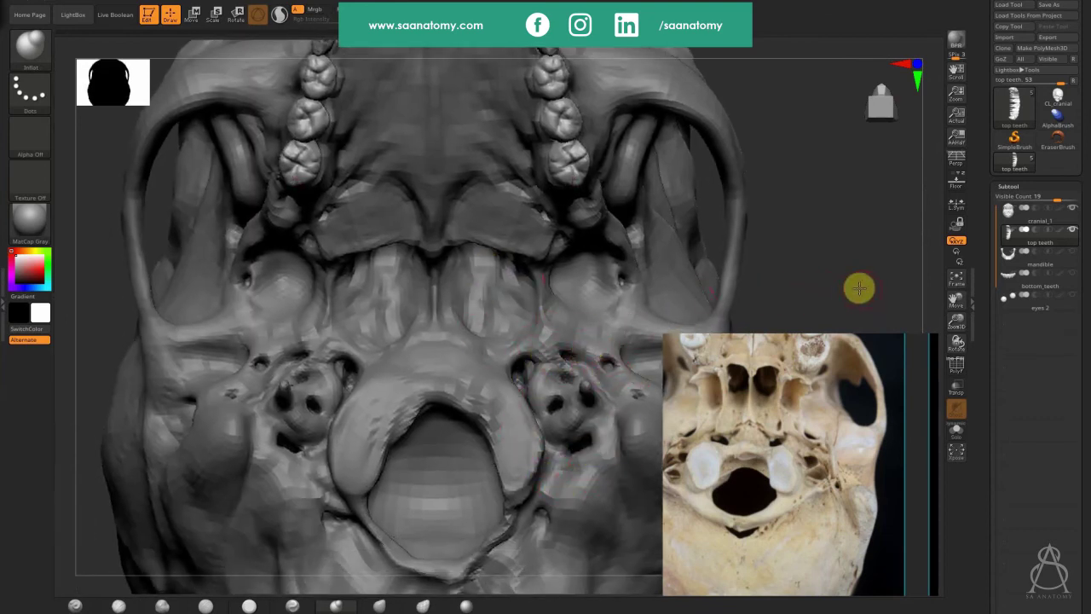
pyautogui.moveTo(859, 288); pyautogui.dragTo(600, 334)
# Step: Make the cranium the active subtool and smooth the root of the nose below the brow, following the frontal reference photo
pyautogui.keyDown('alt'); pyautogui.click(539, 302); pyautogui.keyUp('alt')
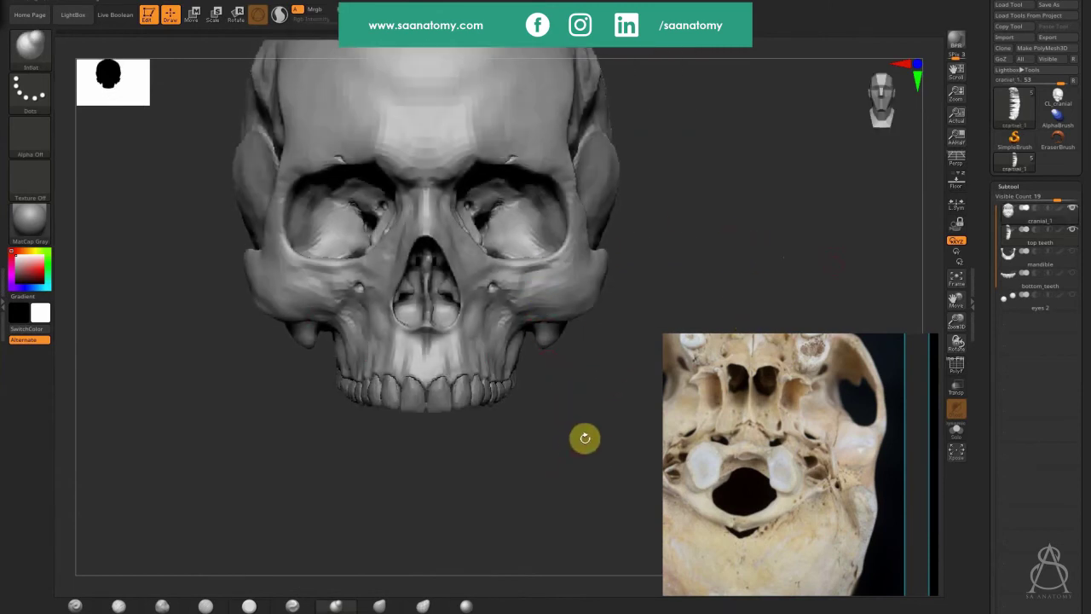
pyautogui.keyDown('alt'); pyautogui.moveTo(679, 249); pyautogui.dragTo(676, 278); pyautogui.keyUp('alt')
pyautogui.moveTo(747, 346); pyautogui.dragTo(768, 415, button='middle')
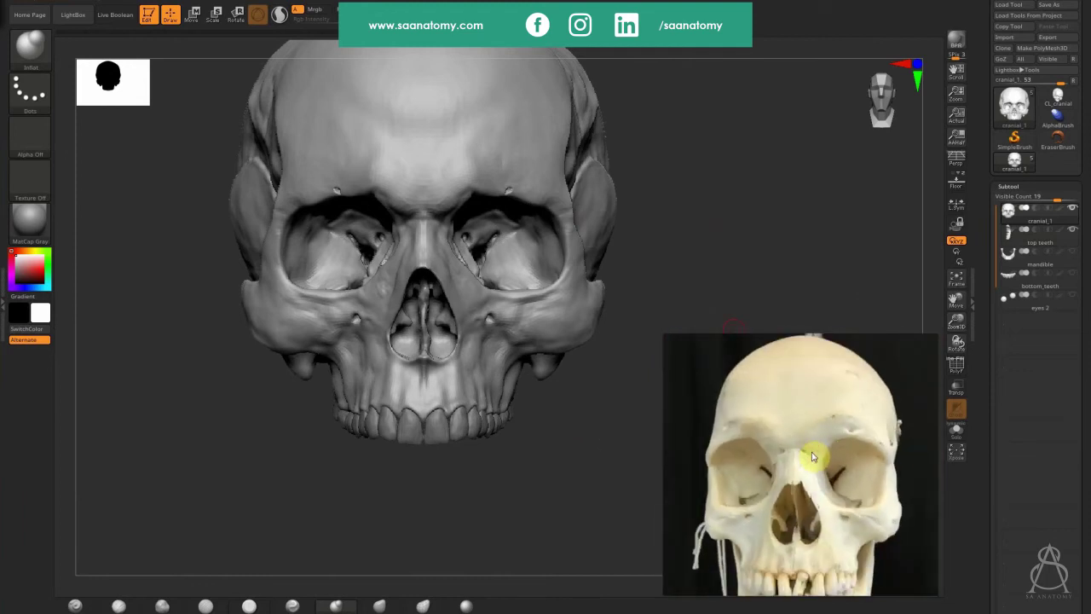
pyautogui.moveTo(716, 209)
pyautogui.mouseDown()
pyautogui.moveTo(665, 178)
pyautogui.moveTo(671, 195)
pyautogui.mouseUp()
pyautogui.keyDown('alt'); pyautogui.moveTo(727, 139); pyautogui.dragTo(677, 239); pyautogui.keyUp('alt')
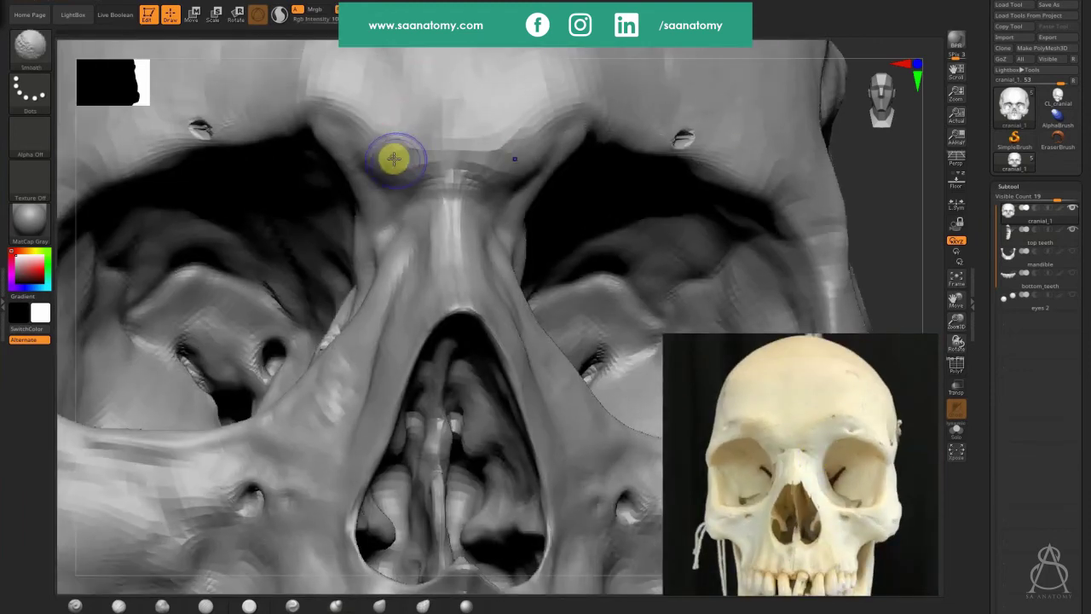
pyautogui.moveTo(392, 157)
pyautogui.keyDown('shift'); pyautogui.mouseDown()
pyautogui.moveTo(416, 172)
pyautogui.moveTo(365, 144)
pyautogui.moveTo(366, 170)
pyautogui.moveTo(490, 137)
pyautogui.moveTo(477, 176)
pyautogui.moveTo(487, 141)
pyautogui.moveTo(548, 107)
pyautogui.moveTo(476, 155)
pyautogui.moveTo(531, 213)
pyautogui.mouseUp(); pyautogui.keyUp('shift')
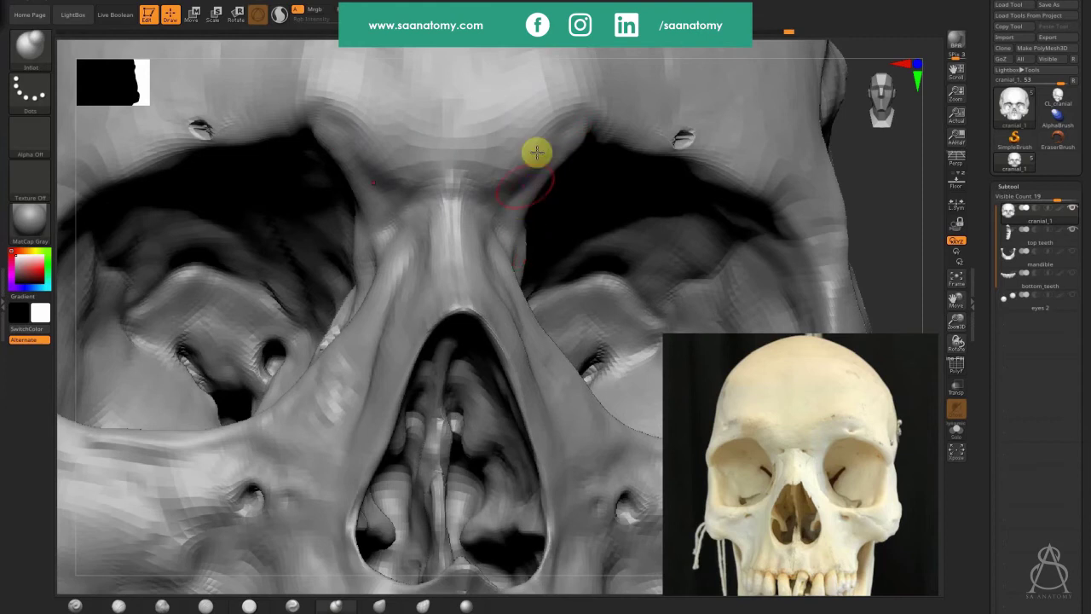
# Step: Smooth the inner upper corners of the orbits on both sides of the nasal root
pyautogui.press('d')
pyautogui.keyDown('ctrl'); pyautogui.moveTo(444, 182); pyautogui.dragTo(435, 185, button='right'); pyautogui.keyUp('ctrl')
pyautogui.moveTo(526, 225); pyautogui.dragTo(442, 141, button='right')
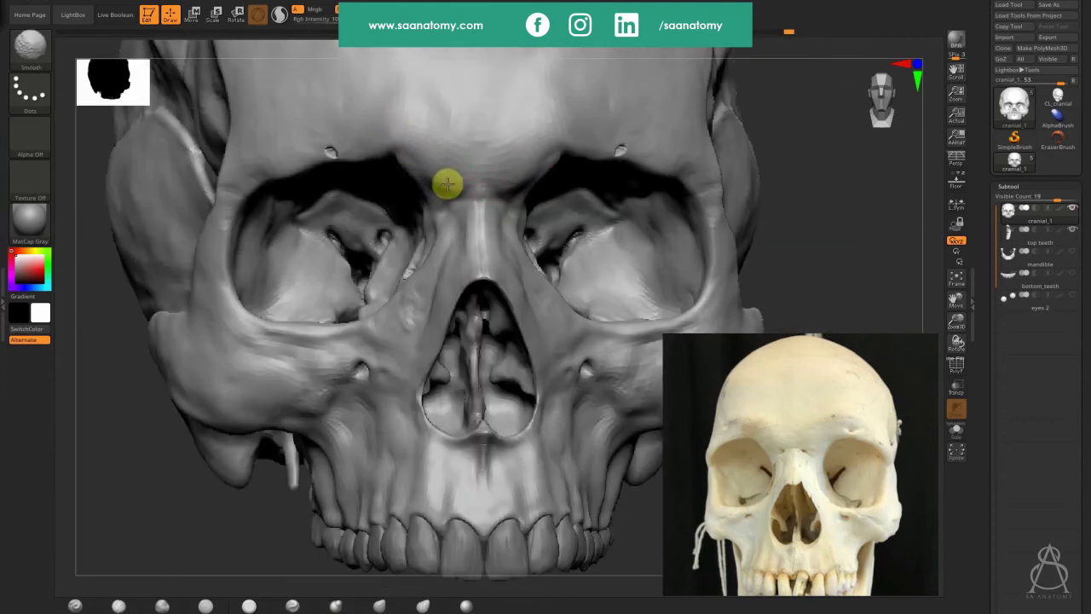
pyautogui.moveTo(447, 185)
pyautogui.keyDown('shift'); pyautogui.mouseDown()
pyautogui.moveTo(482, 184)
pyautogui.moveTo(445, 186)
pyautogui.moveTo(537, 207)
pyautogui.mouseUp(); pyautogui.keyUp('shift')
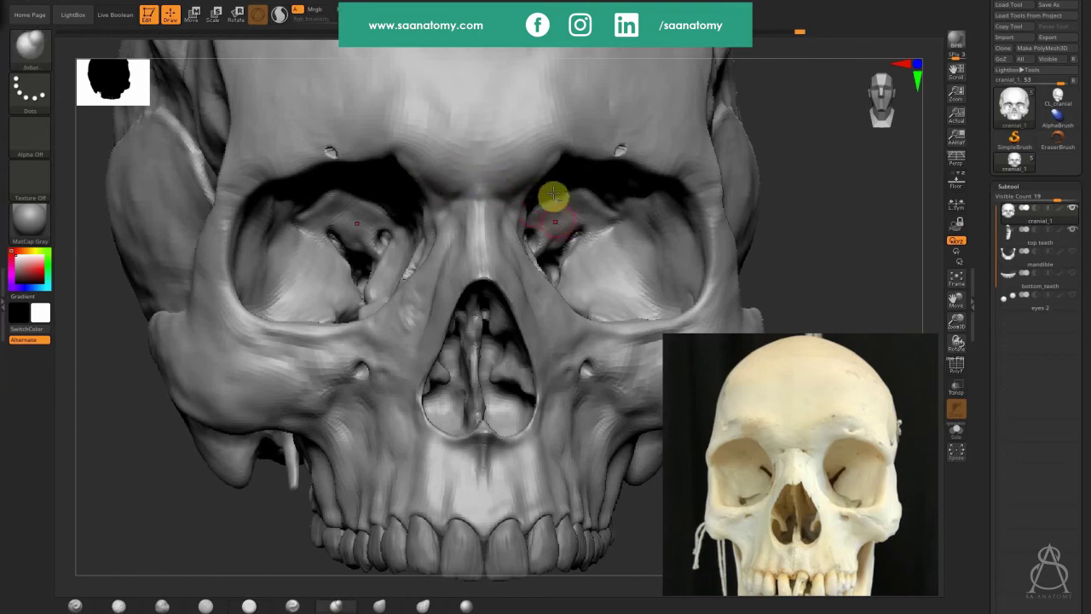
pyautogui.keyDown('ctrl'); pyautogui.moveTo(553, 195); pyautogui.dragTo(331, 229, button='right'); pyautogui.keyUp('ctrl')
# Step: Frame the skull from the front and show the mandible and bottom teeth again
pyautogui.keyDown('shift'); pyautogui.moveTo(744, 288); pyautogui.dragTo(758, 291, button='right'); pyautogui.keyUp('shift')
pyautogui.moveTo(759, 280); pyautogui.dragTo(831, 242)
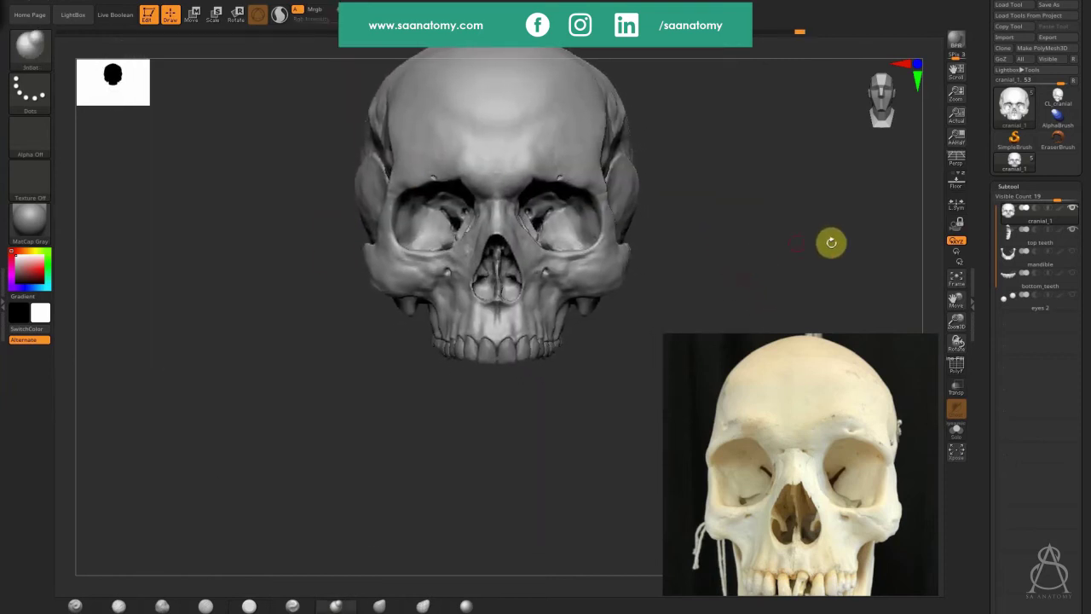
pyautogui.click(1072, 251)
pyautogui.click(1072, 273)
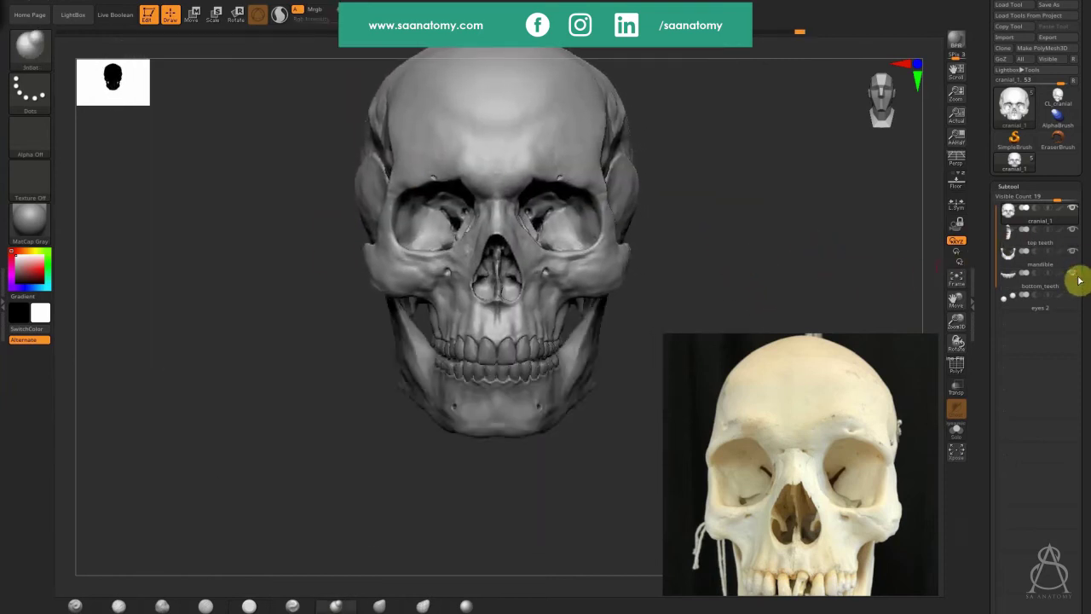
# Step: Make the mandible the active subtool, isolate it and frame its outer surface around the molar sockets beside the matching reference photo
pyautogui.moveTo(804, 260); pyautogui.dragTo(821, 241)
pyautogui.keyDown('alt'); pyautogui.click(541, 410); pyautogui.keyUp('alt')
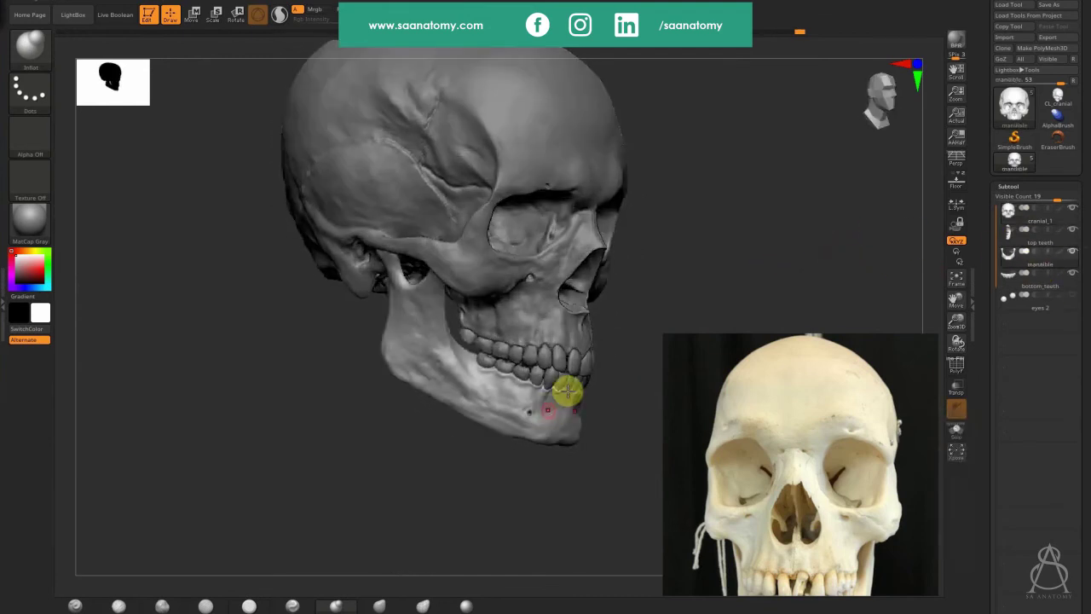
pyautogui.moveTo(808, 452); pyautogui.dragTo(819, 382, button='middle')
pyautogui.moveTo(762, 469); pyautogui.dragTo(531, 473)
pyautogui.keyDown('ctrl'); pyautogui.moveTo(531, 473); pyautogui.dragTo(585, 489, button='right'); pyautogui.keyUp('ctrl')
pyautogui.hotkey('shift', 's')
pyautogui.keyDown('ctrl'); pyautogui.moveTo(574, 380); pyautogui.dragTo(484, 268, button='right'); pyautogui.keyUp('ctrl')
pyautogui.moveTo(483, 268); pyautogui.dragTo(542, 213)
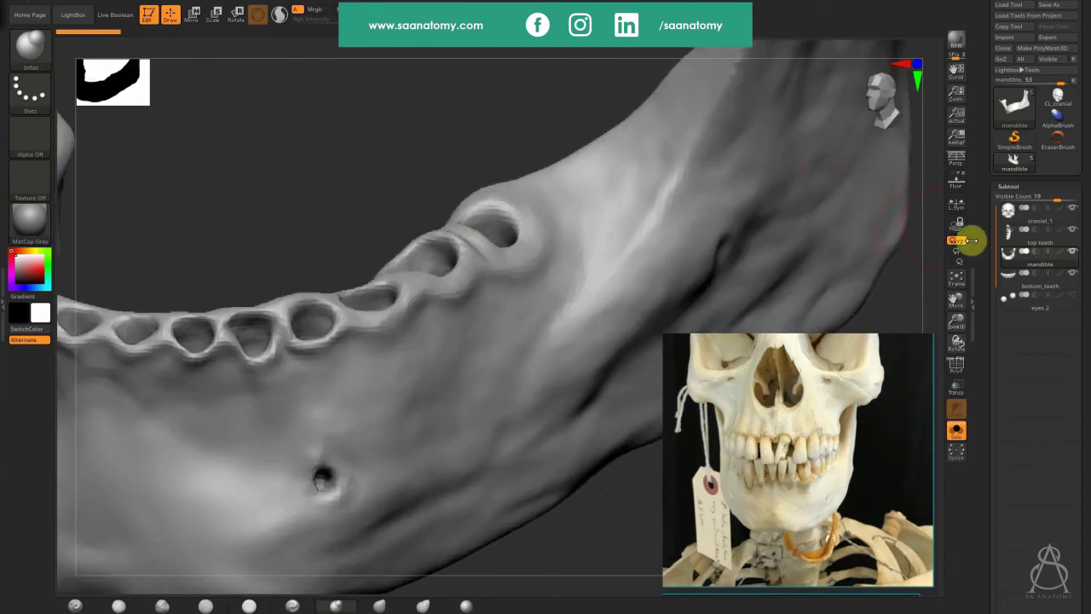
# Step: Open the mandible's geometry settings and inspect its wireframe around the body and chin from the front
pyautogui.click(1026, 187)
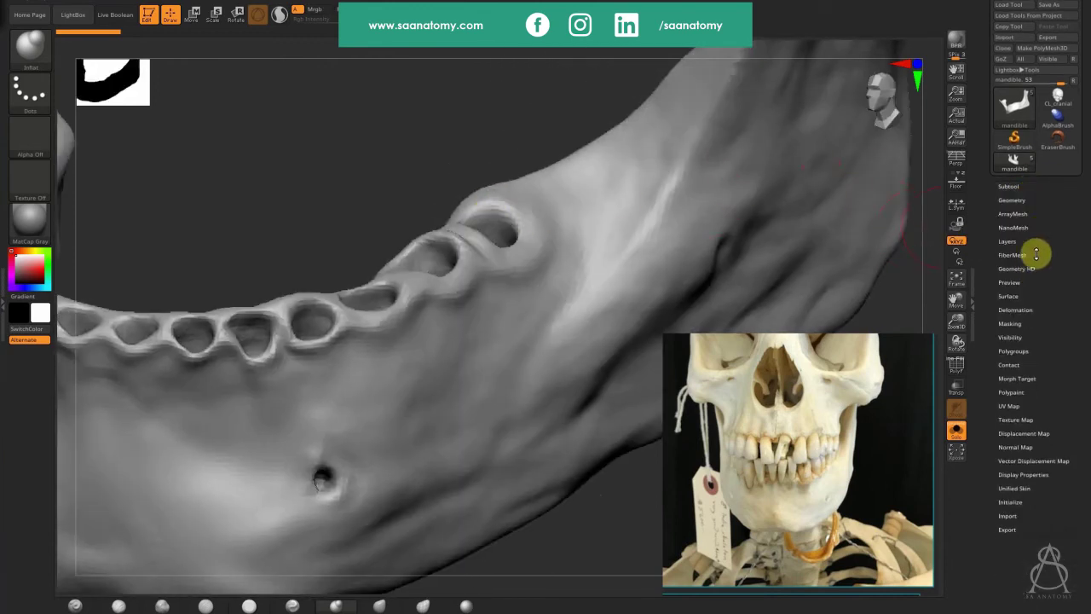
pyautogui.click(1040, 202)
pyautogui.click(1029, 203)
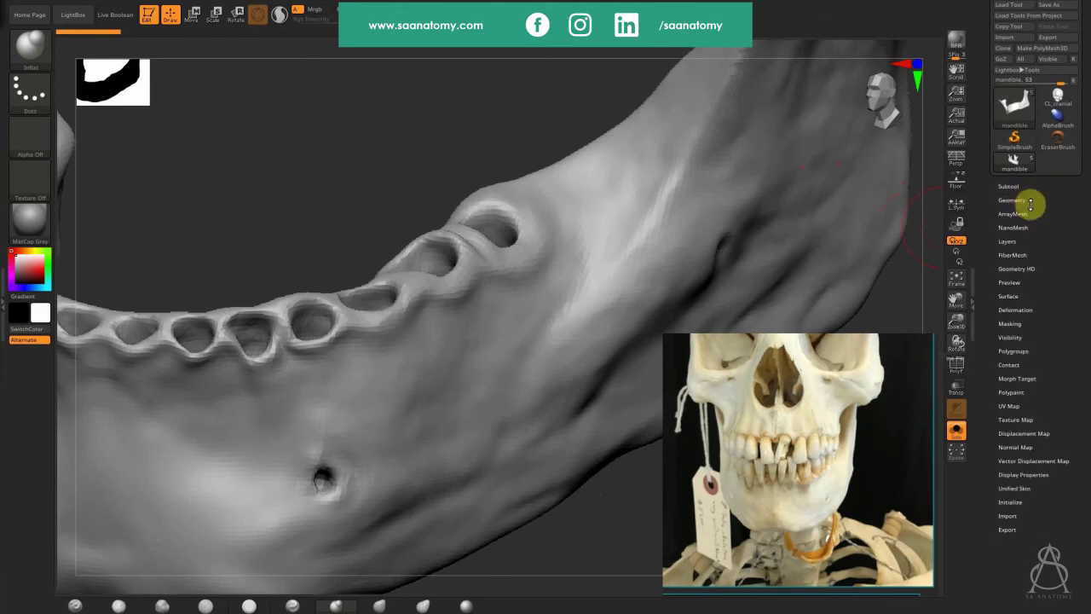
pyautogui.click(1029, 201)
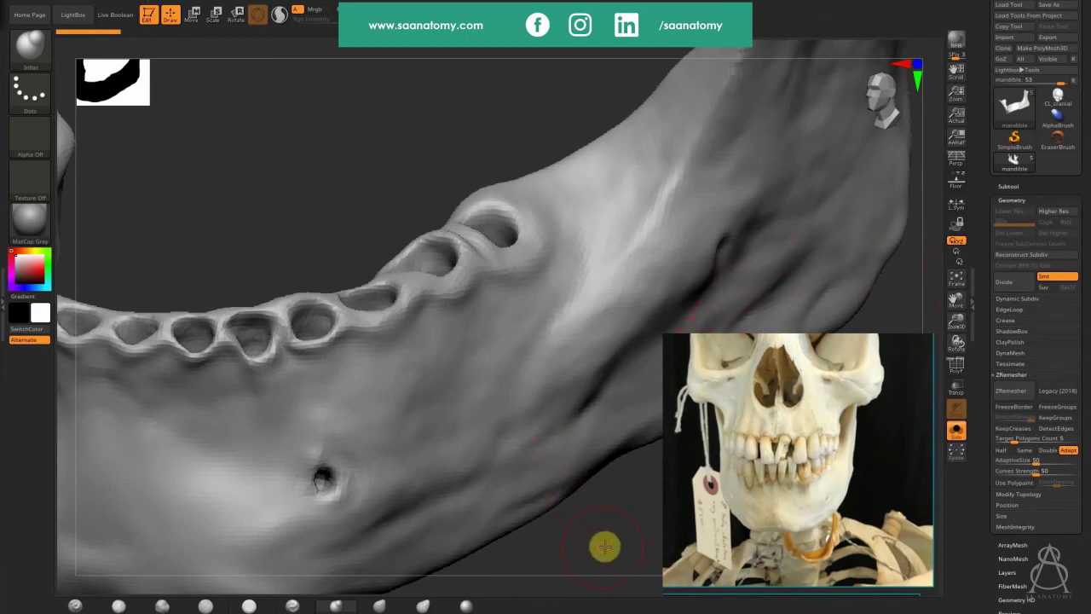
pyautogui.moveTo(604, 546); pyautogui.dragTo(572, 415)
pyautogui.hotkey('shift', 'f')
pyautogui.keyDown('alt'); pyautogui.moveTo(755, 188); pyautogui.dragTo(541, 340); pyautogui.keyUp('alt')
pyautogui.moveTo(535, 333); pyautogui.dragTo(537, 345, button='right')
pyautogui.moveTo(561, 372); pyautogui.dragTo(507, 510)
pyautogui.hotkey('shift', 'f')
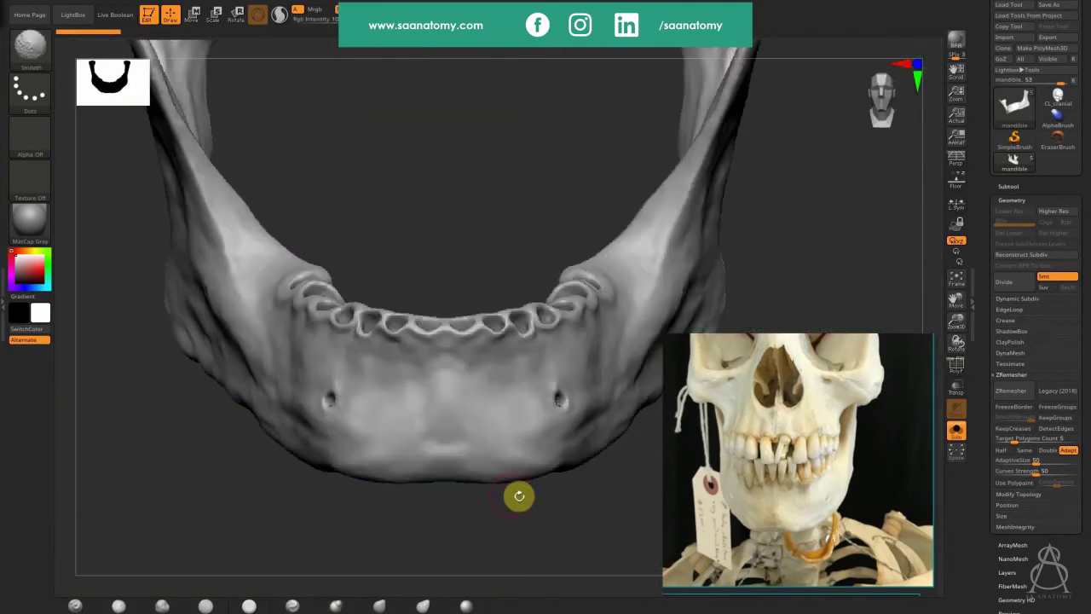
# Step: Reshape the inner surface of the mandible's body below the molars with the Move Topological brush, following the rear reference photo
pyautogui.moveTo(594, 529); pyautogui.dragTo(463, 502)
pyautogui.scroll(-8, 809, 408)
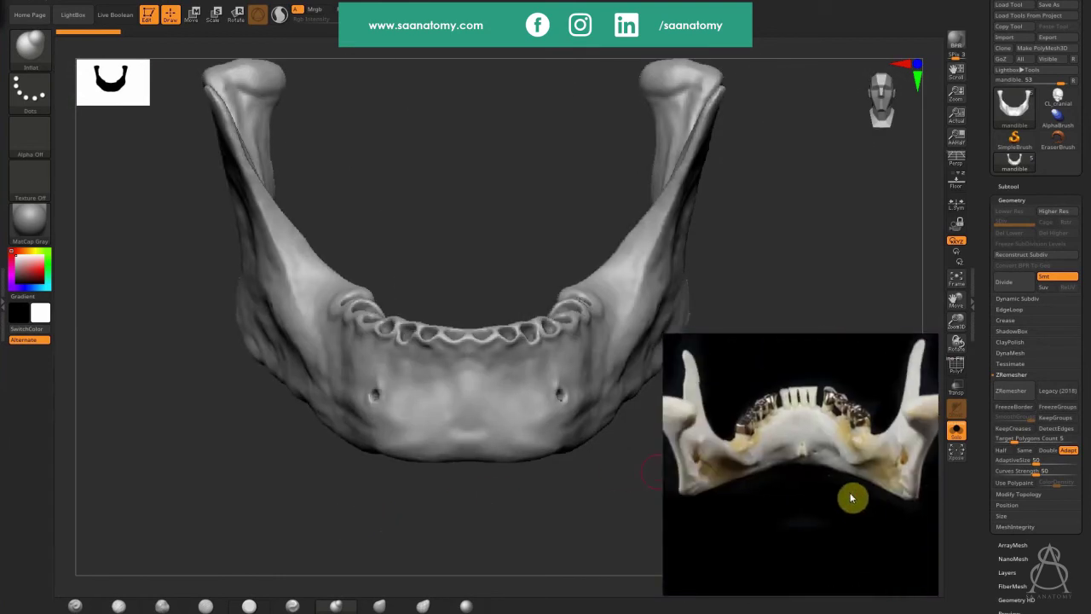
pyautogui.moveTo(503, 515); pyautogui.dragTo(417, 474)
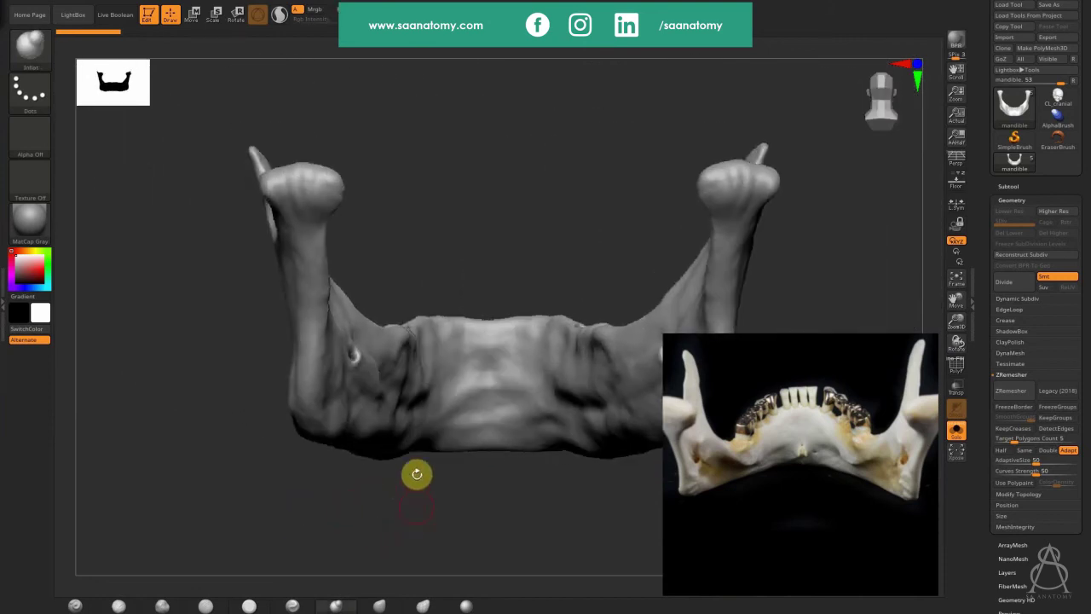
pyautogui.press('s')
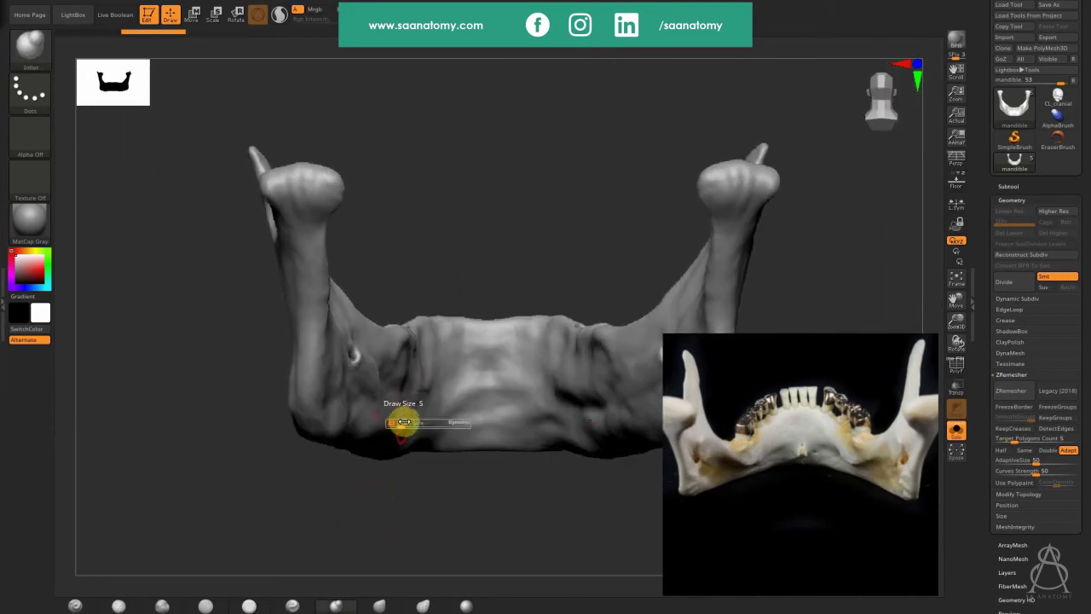
pyautogui.moveTo(407, 422); pyautogui.dragTo(420, 421)
pyautogui.click(419, 604)
pyautogui.moveTo(426, 419)
pyautogui.keyDown('ctrl'); pyautogui.mouseDown(button='right')
pyautogui.moveTo(533, 394)
pyautogui.moveTo(424, 416)
pyautogui.moveTo(392, 395)
pyautogui.moveTo(373, 426)
pyautogui.mouseUp(button='right'); pyautogui.keyUp('ctrl')
pyautogui.moveTo(370, 426)
pyautogui.mouseDown()
pyautogui.moveTo(350, 414)
pyautogui.moveTo(373, 442)
pyautogui.mouseUp()
pyautogui.press('s')
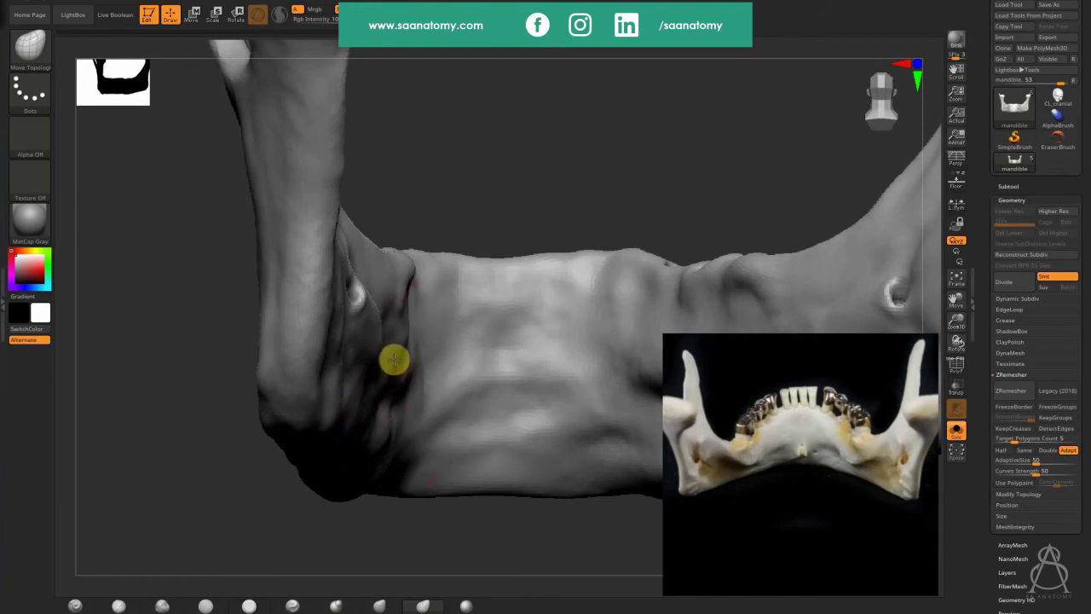
pyautogui.moveTo(402, 370); pyautogui.dragTo(379, 364, button='right')
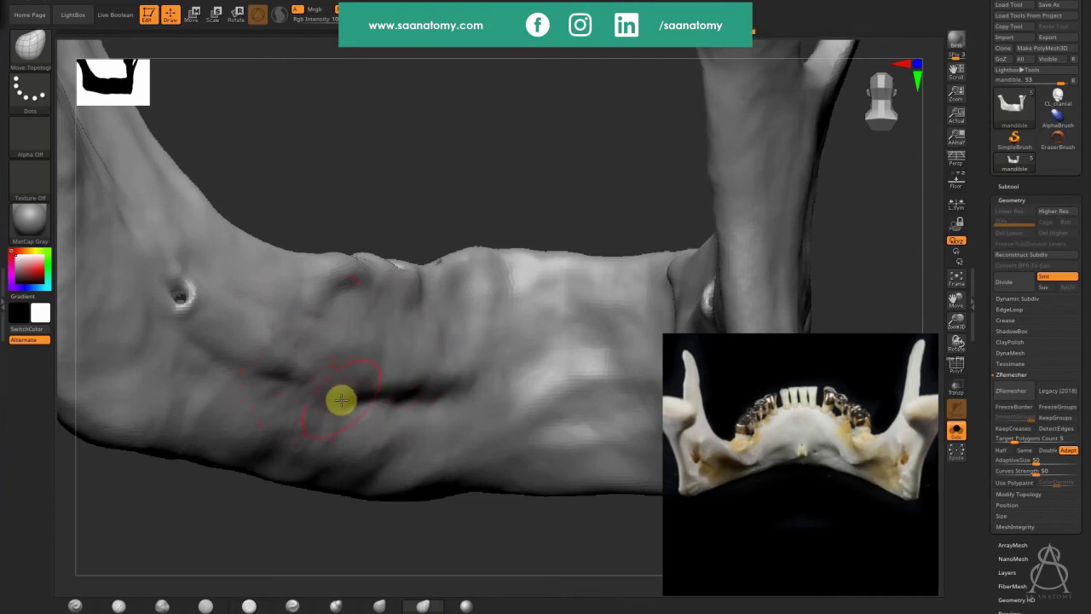
pyautogui.moveTo(355, 416); pyautogui.dragTo(267, 397, button='right')
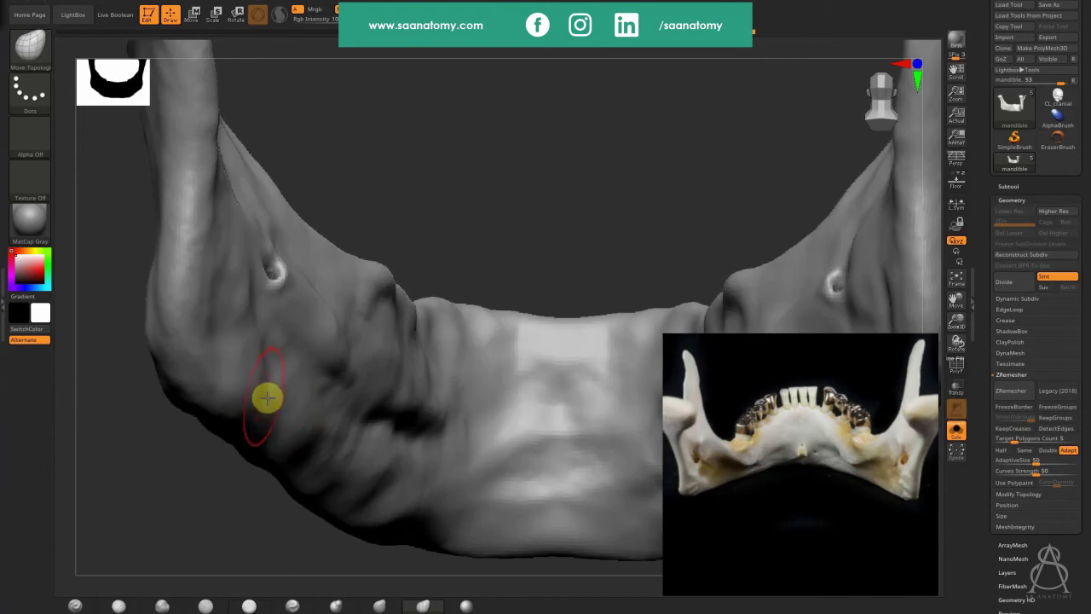
# Step: Pull irregular bony ridges into the lower inner surface of the mandible, between the chin and the jaw angle
pyautogui.press('s')
pyautogui.moveTo(275, 429)
pyautogui.mouseDown()
pyautogui.moveTo(294, 431)
pyautogui.moveTo(281, 430)
pyautogui.mouseUp()
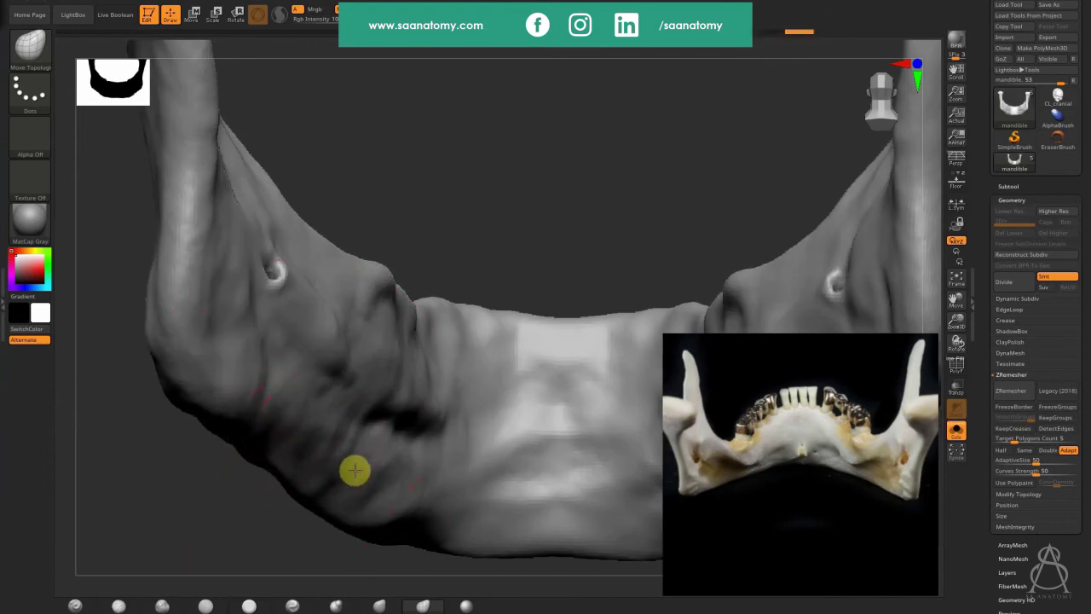
pyautogui.moveTo(390, 517); pyautogui.dragTo(368, 503)
pyautogui.moveTo(355, 498); pyautogui.dragTo(306, 480)
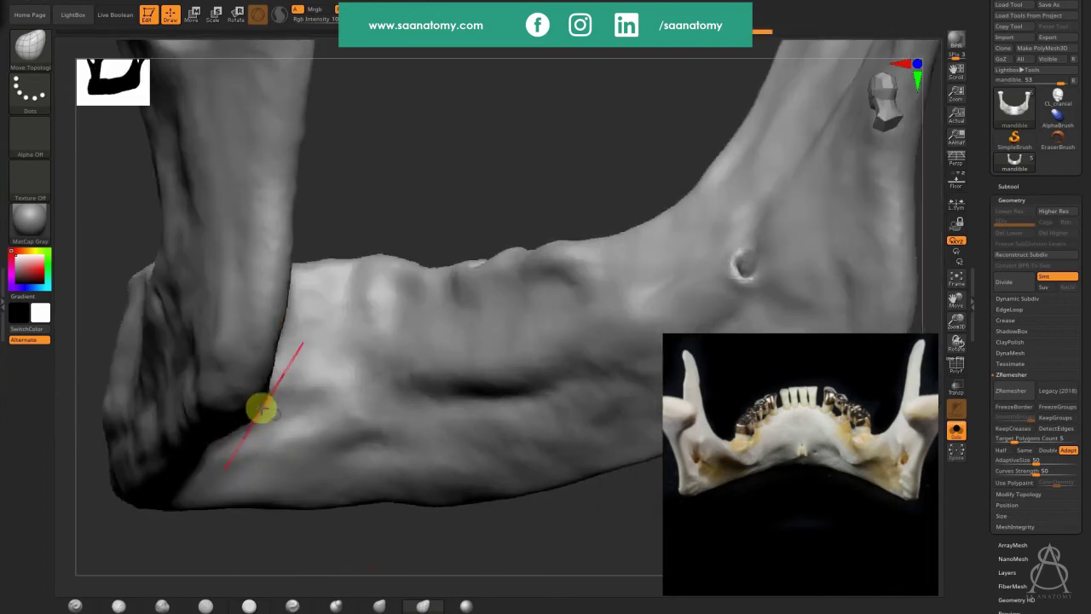
pyautogui.moveTo(320, 382); pyautogui.dragTo(237, 380, button='right')
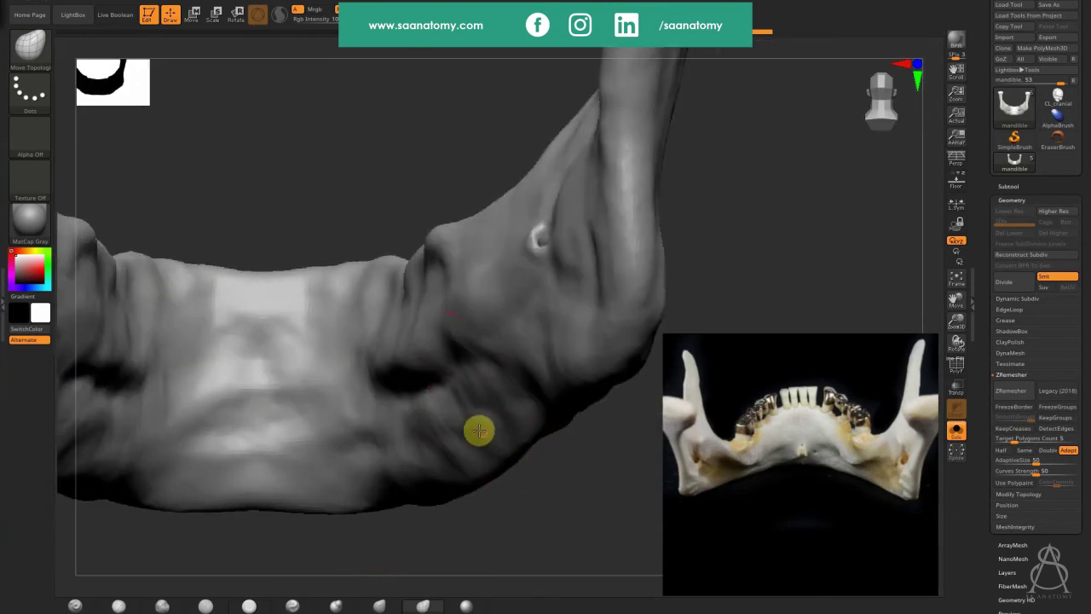
pyautogui.moveTo(432, 421)
pyautogui.mouseDown()
pyautogui.moveTo(444, 444)
pyautogui.moveTo(448, 425)
pyautogui.moveTo(466, 418)
pyautogui.moveTo(484, 420)
pyautogui.moveTo(484, 432)
pyautogui.mouseUp()
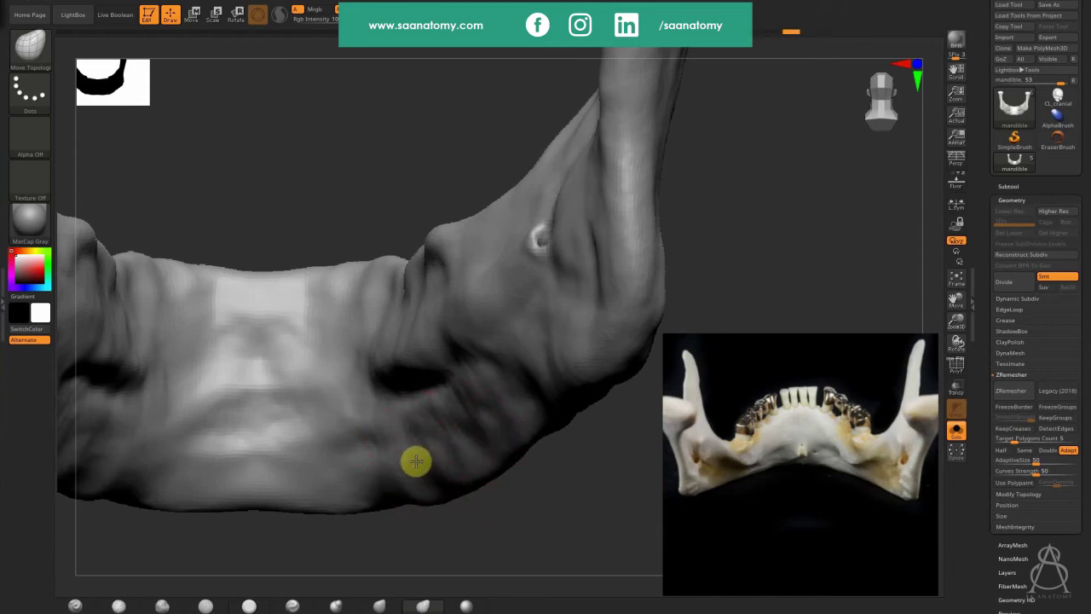
pyautogui.moveTo(392, 483); pyautogui.dragTo(454, 459)
pyautogui.moveTo(478, 473); pyautogui.dragTo(482, 461)
pyautogui.moveTo(467, 451); pyautogui.dragTo(463, 438)
# Step: Roughen the inner surface of the jaw angle below the mandibular foramen with small Move Topological strokes
pyautogui.keyDown('alt'); pyautogui.moveTo(530, 368); pyautogui.dragTo(402, 386, button='right'); pyautogui.keyUp('alt')
pyautogui.moveTo(431, 363); pyautogui.dragTo(443, 366)
pyautogui.moveTo(445, 384)
pyautogui.mouseDown()
pyautogui.moveTo(463, 377)
pyautogui.moveTo(426, 391)
pyautogui.moveTo(452, 398)
pyautogui.moveTo(495, 356)
pyautogui.mouseUp()
pyautogui.moveTo(433, 410); pyautogui.dragTo(438, 405)
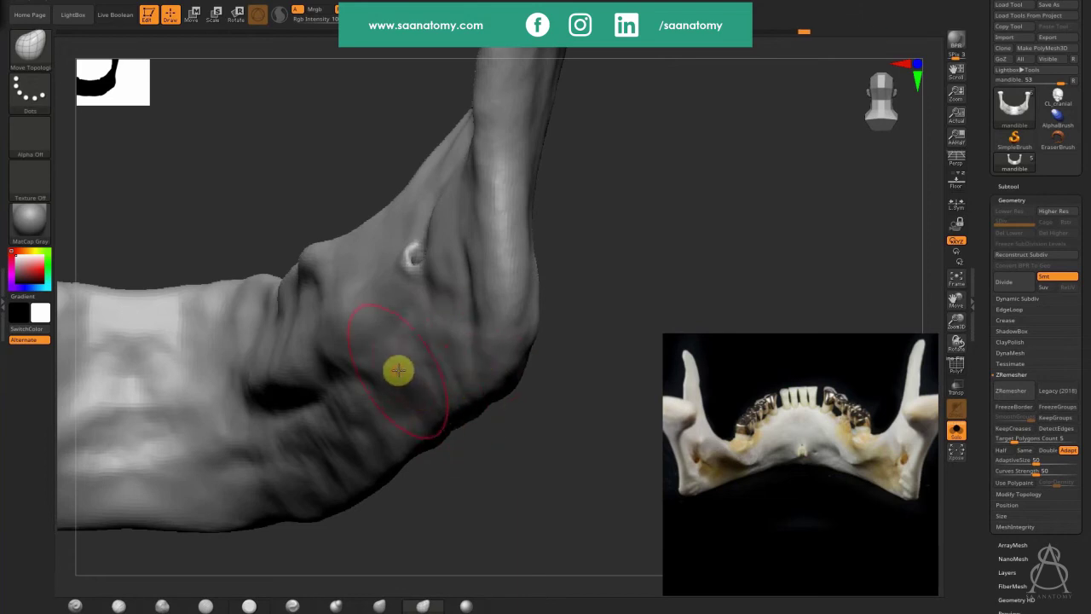
pyautogui.moveTo(397, 370); pyautogui.dragTo(404, 358)
pyautogui.moveTo(413, 395)
pyautogui.mouseDown()
pyautogui.moveTo(433, 383)
pyautogui.moveTo(423, 332)
pyautogui.moveTo(441, 309)
pyautogui.moveTo(308, 365)
pyautogui.moveTo(338, 349)
pyautogui.mouseUp()
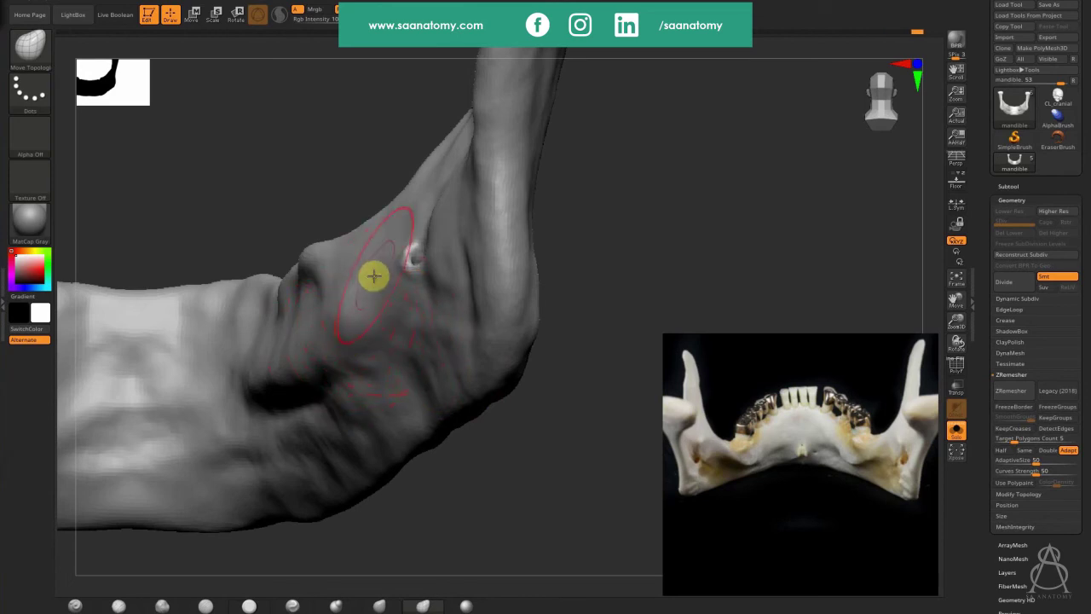
# Step: Deepen the furrow between the ramus's rear edge and the inner surface below the mandibular foramen
pyautogui.moveTo(149, 609)
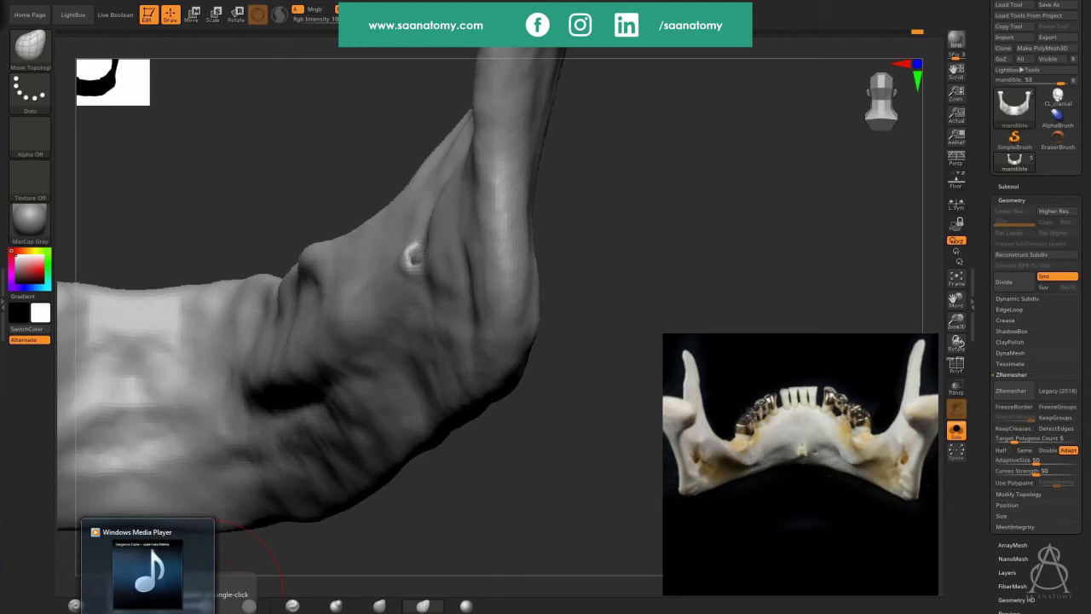
pyautogui.moveTo(536, 187); pyautogui.dragTo(599, 256)
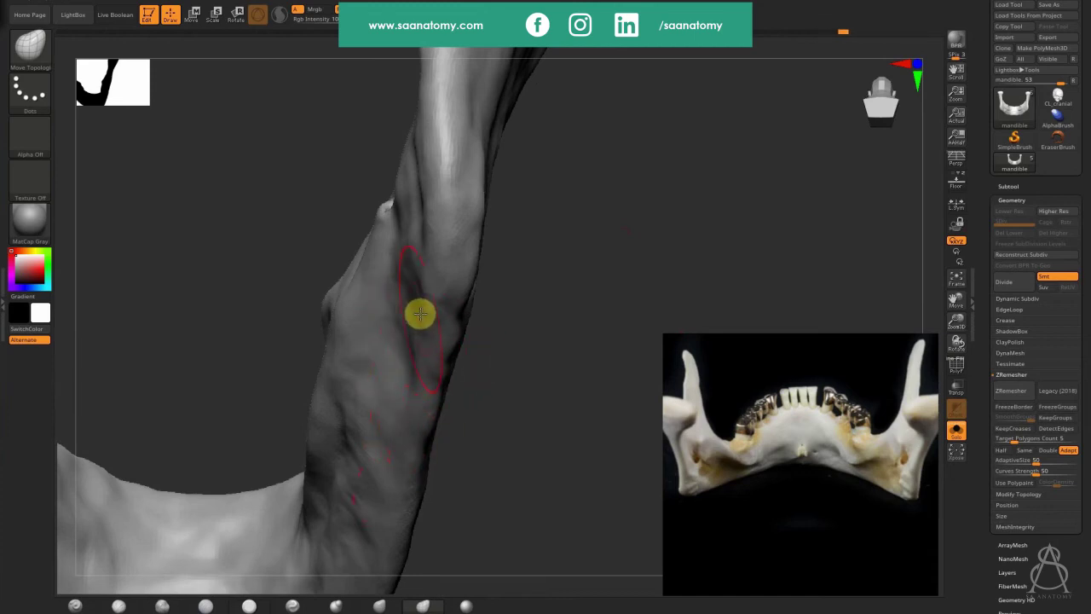
pyautogui.moveTo(402, 248)
pyautogui.mouseDown()
pyautogui.moveTo(414, 239)
pyautogui.moveTo(424, 247)
pyautogui.mouseUp()
pyautogui.moveTo(406, 291)
pyautogui.mouseDown()
pyautogui.moveTo(417, 317)
pyautogui.moveTo(431, 295)
pyautogui.mouseUp()
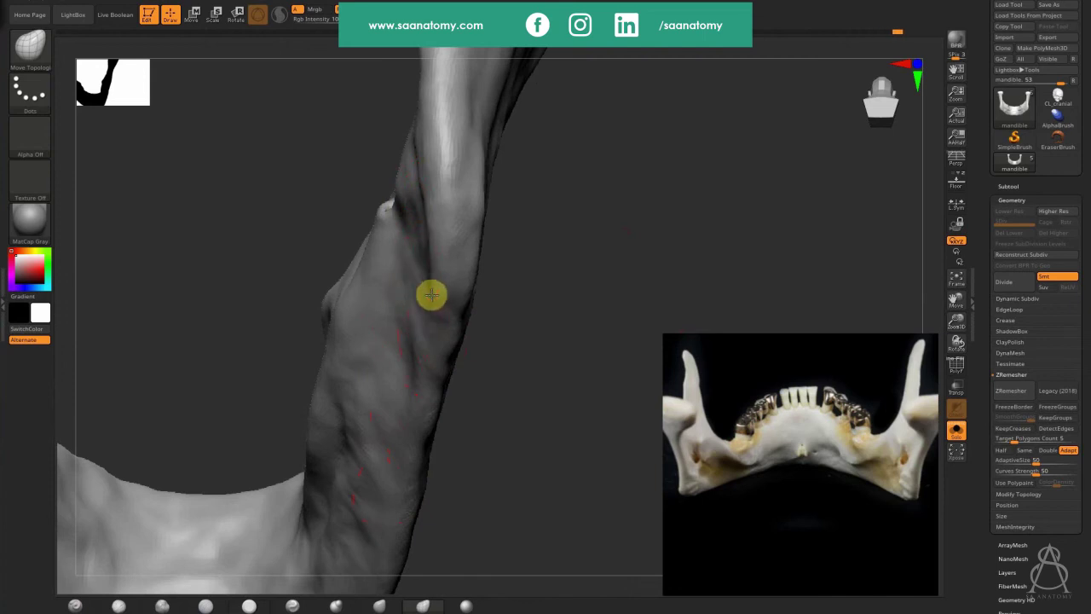
pyautogui.moveTo(581, 388)
pyautogui.mouseDown()
pyautogui.moveTo(570, 369)
pyautogui.moveTo(532, 357)
pyautogui.moveTo(621, 355)
pyautogui.moveTo(595, 344)
pyautogui.moveTo(580, 366)
pyautogui.moveTo(545, 341)
pyautogui.mouseUp()
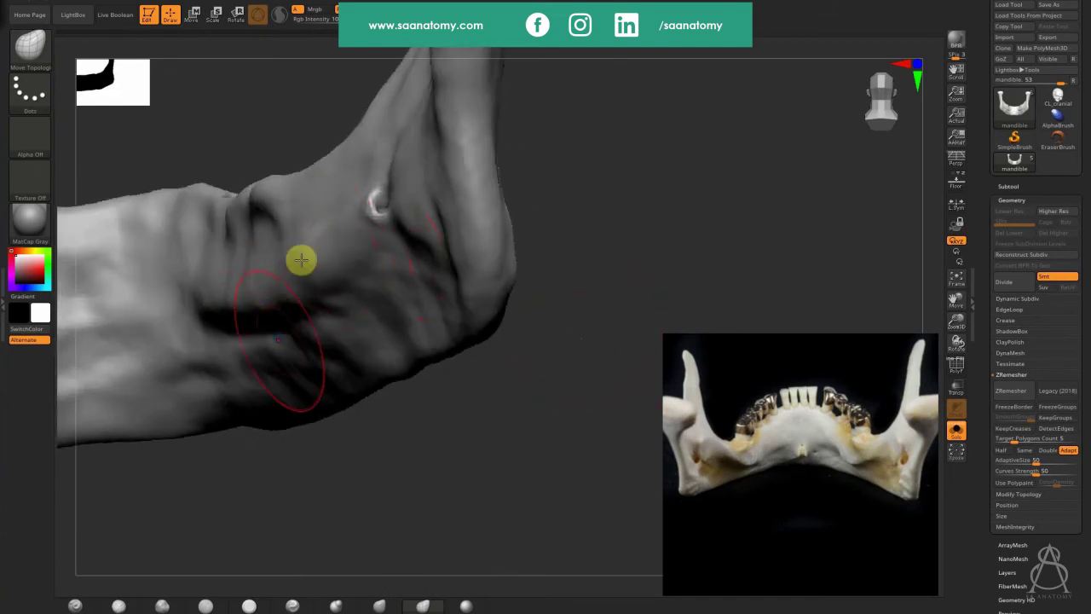
# Step: Carve the groove along the mandible's inner surface with DamStandard, running from the hollow below the molars toward the mandibular foramen
pyautogui.moveTo(301, 260); pyautogui.dragTo(315, 253, button='right')
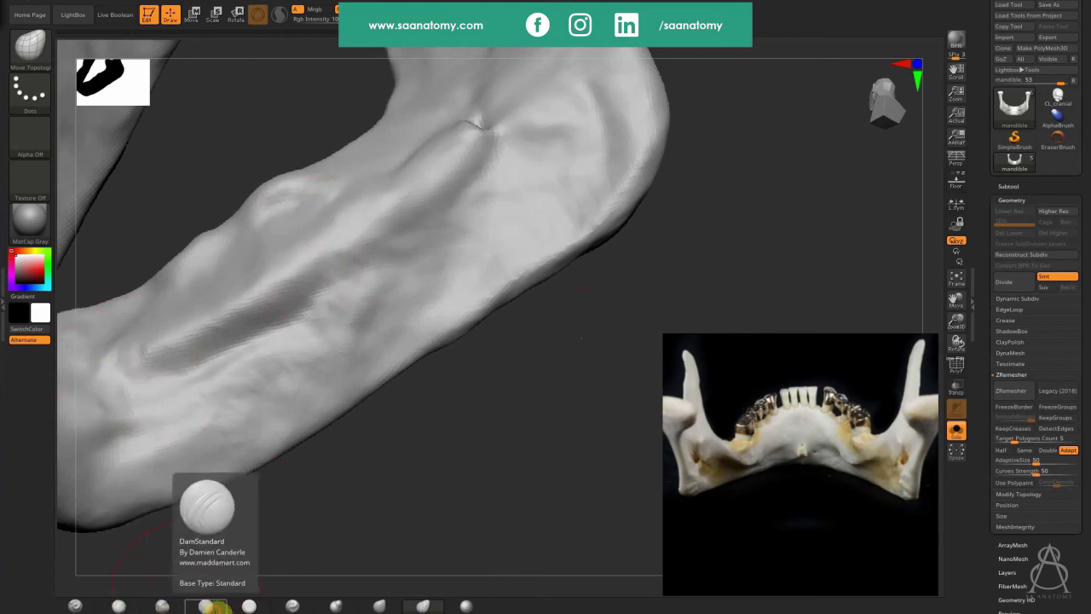
pyautogui.click(206, 605)
pyautogui.moveTo(152, 349)
pyautogui.mouseDown()
pyautogui.moveTo(365, 236)
pyautogui.moveTo(451, 161)
pyautogui.mouseUp()
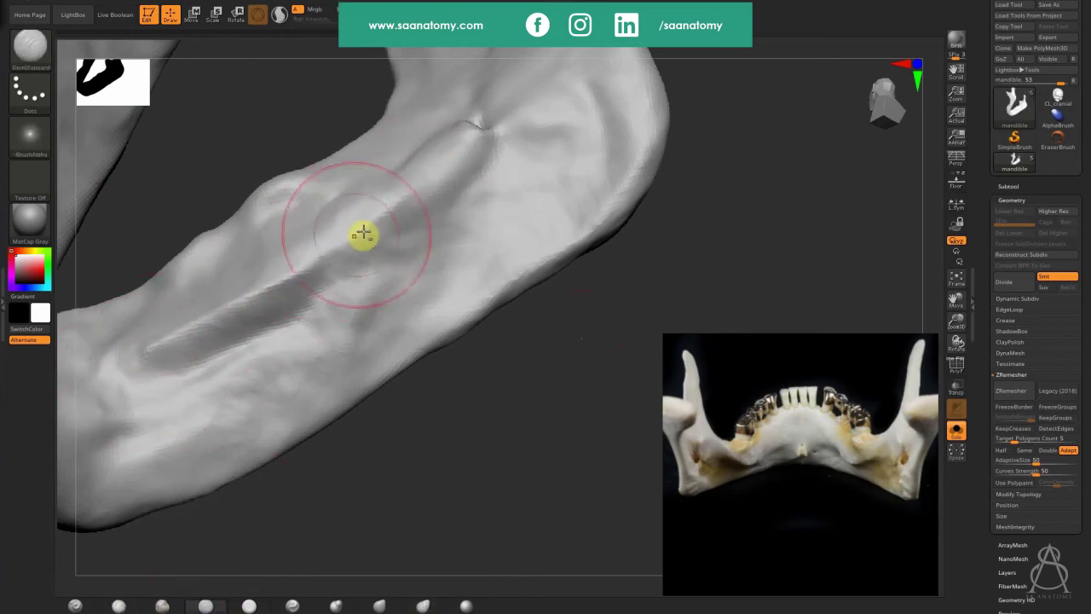
pyautogui.moveTo(363, 233); pyautogui.dragTo(459, 171)
pyautogui.moveTo(317, 265); pyautogui.dragTo(460, 169)
pyautogui.moveTo(313, 264); pyautogui.dragTo(479, 152)
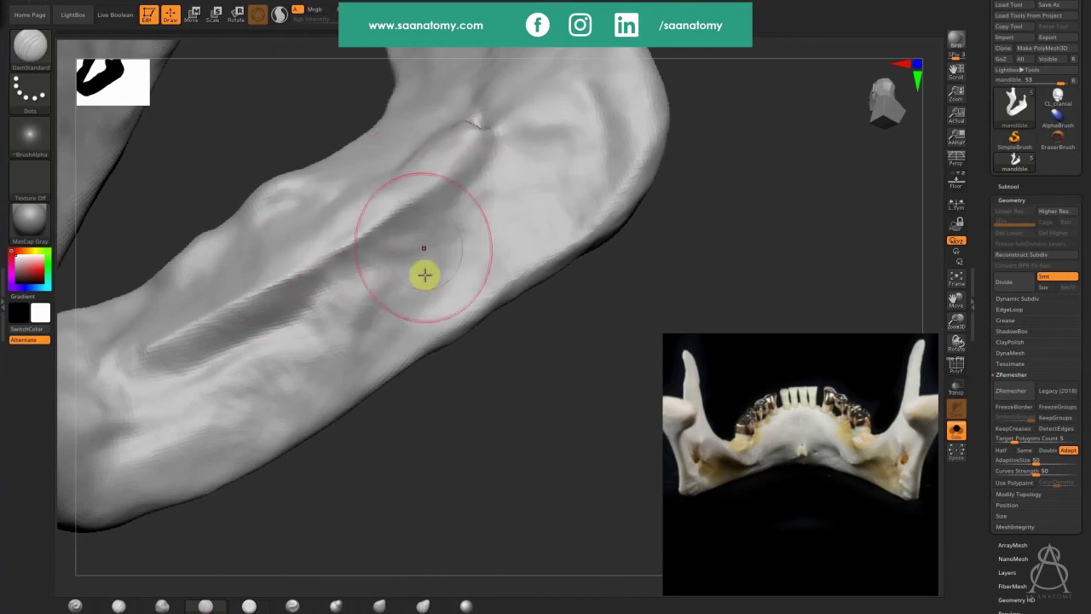
pyautogui.moveTo(139, 354)
pyautogui.mouseDown()
pyautogui.moveTo(95, 378)
pyautogui.moveTo(318, 261)
pyautogui.mouseUp()
pyautogui.moveTo(435, 496); pyautogui.dragTo(469, 387)
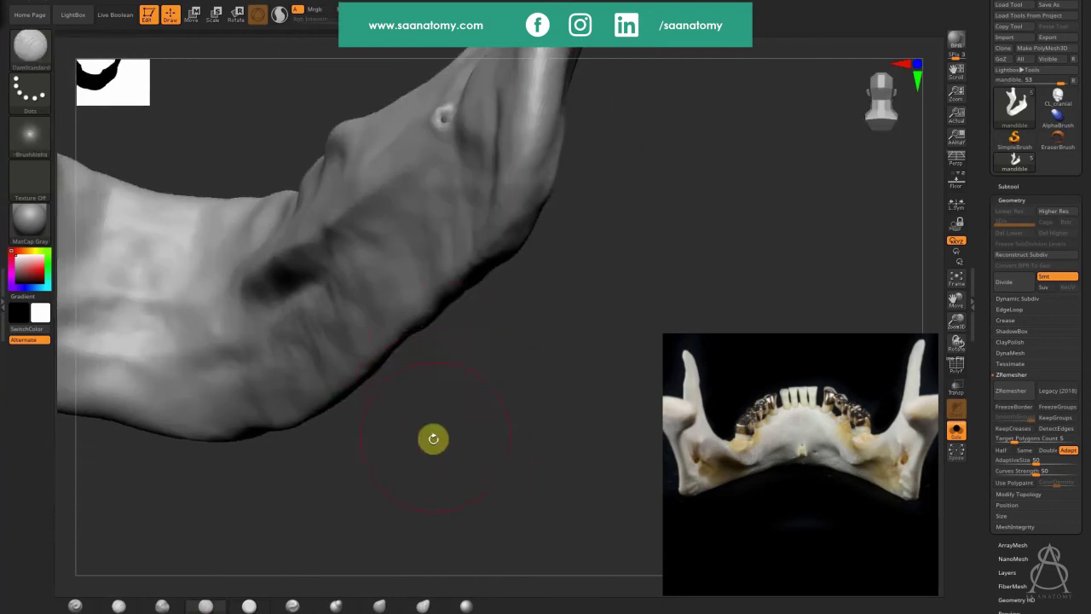
pyautogui.moveTo(449, 462)
pyautogui.mouseDown()
pyautogui.moveTo(506, 440)
pyautogui.moveTo(526, 470)
pyautogui.moveTo(500, 509)
pyautogui.moveTo(517, 506)
pyautogui.moveTo(485, 528)
pyautogui.mouseUp()
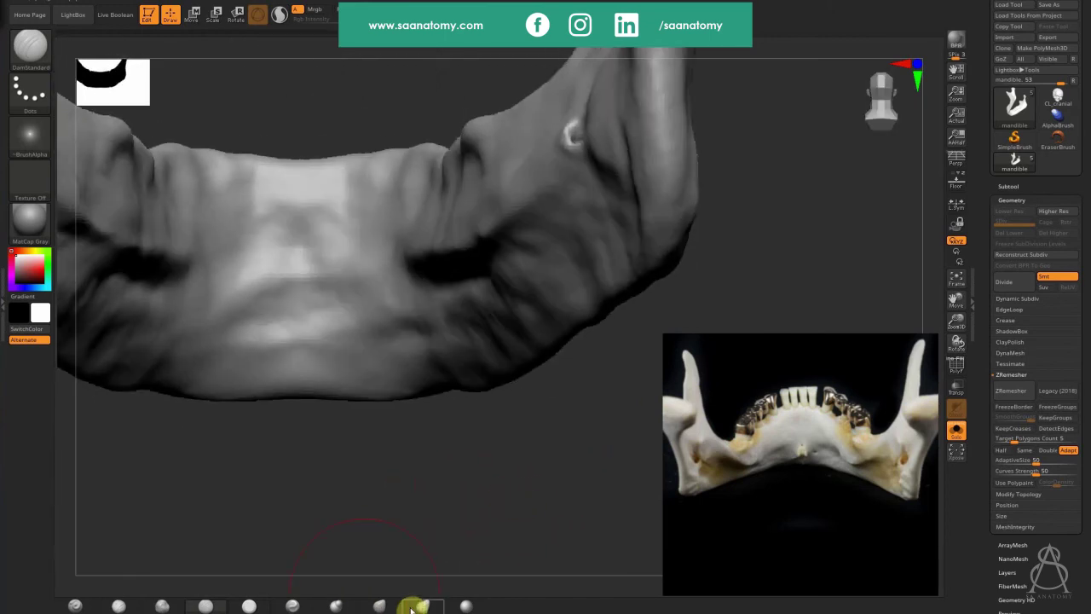
# Step: Refine the hollows and ridges below the molars on both inner sides of the mandible with the Move Topological brush
pyautogui.click(423, 606)
pyautogui.keyDown('alt'); pyautogui.moveTo(293, 486); pyautogui.dragTo(364, 494); pyautogui.keyUp('alt')
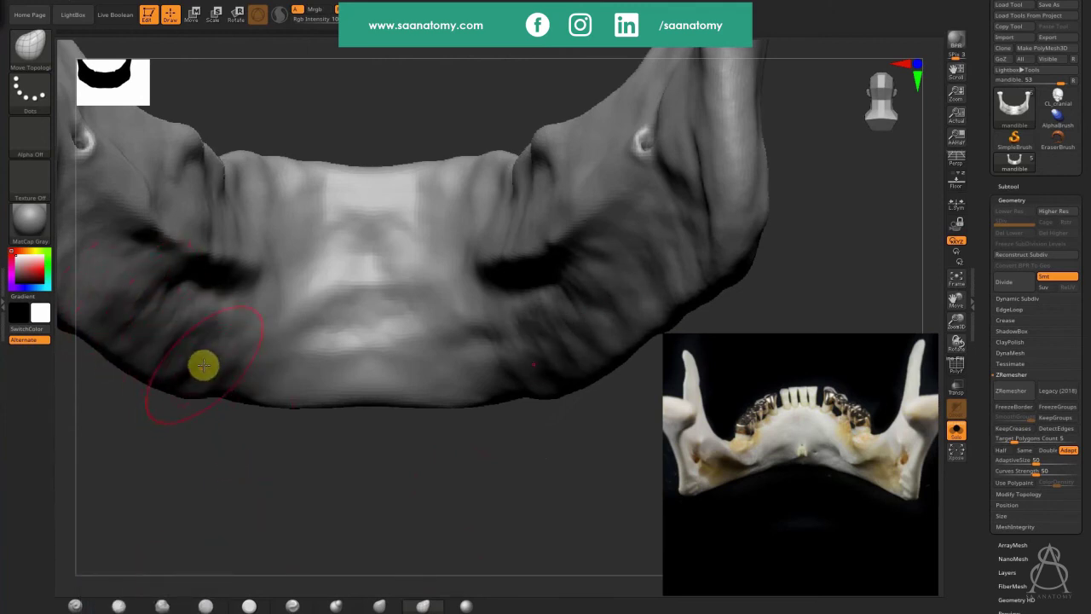
pyautogui.press('s')
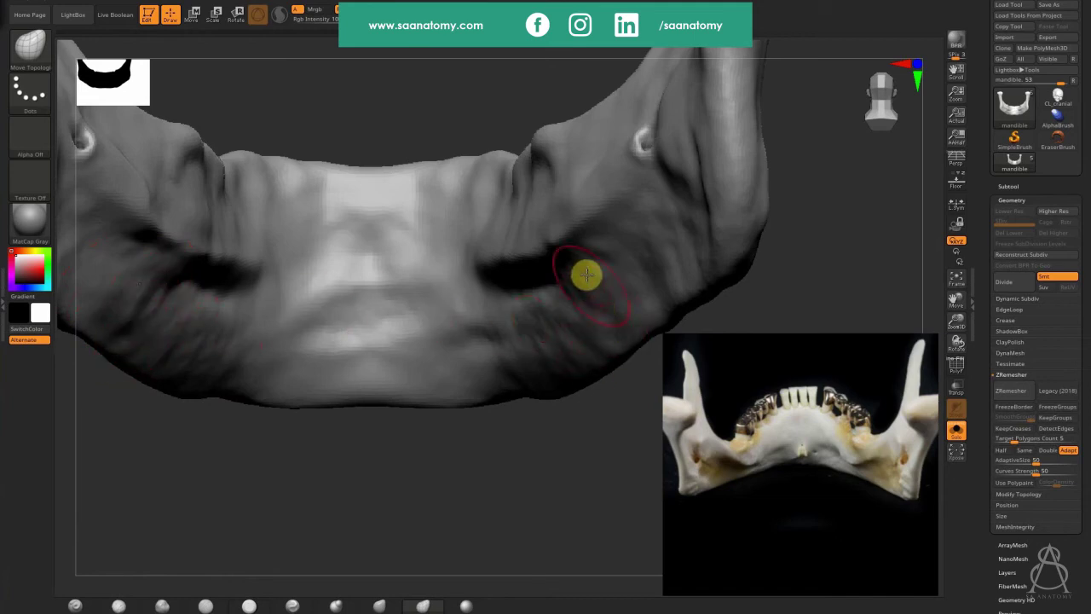
pyautogui.moveTo(588, 255); pyautogui.dragTo(606, 227)
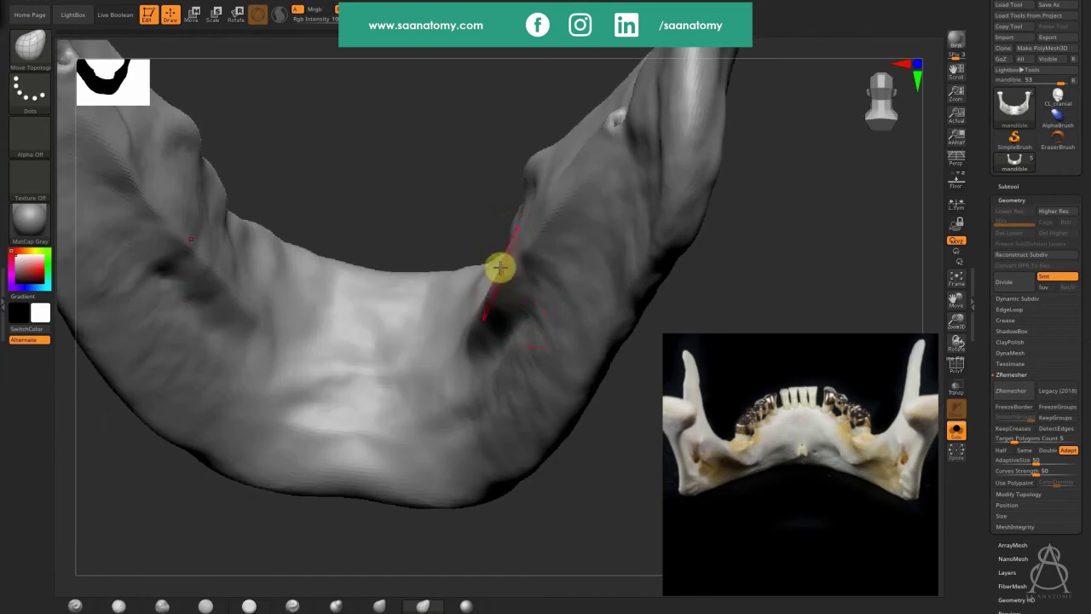
pyautogui.moveTo(502, 265)
pyautogui.mouseDown()
pyautogui.moveTo(518, 263)
pyautogui.moveTo(537, 233)
pyautogui.mouseUp()
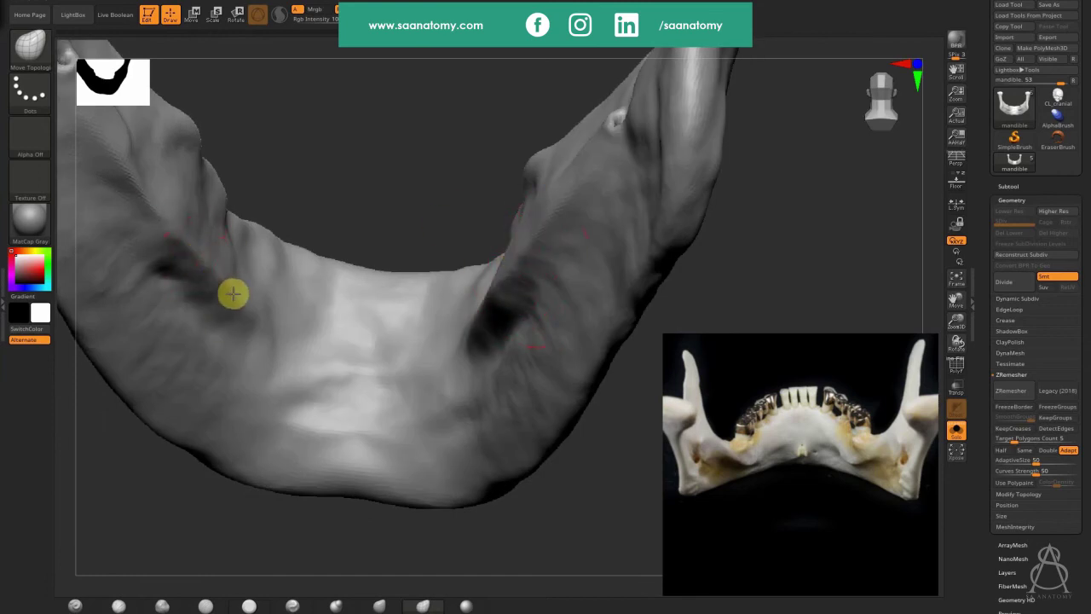
pyautogui.moveTo(168, 280)
pyautogui.mouseDown()
pyautogui.moveTo(178, 263)
pyautogui.moveTo(150, 244)
pyautogui.moveTo(241, 307)
pyautogui.mouseUp()
pyautogui.moveTo(367, 243); pyautogui.dragTo(418, 276)
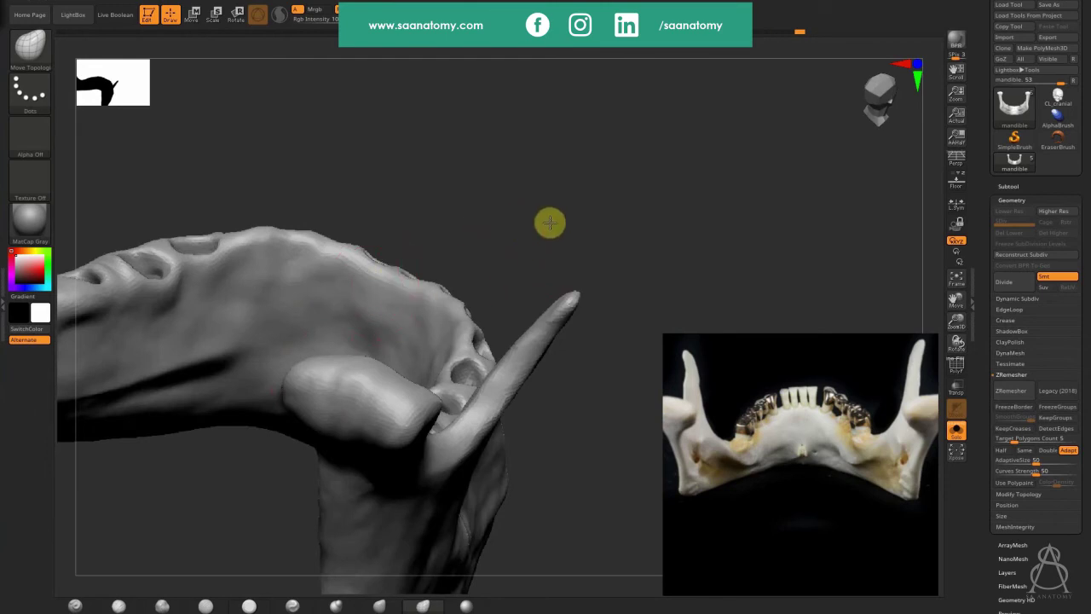
# Step: Shape the lower border of the chin around the midline from the front, following the frontal mandible reference photo
pyautogui.moveTo(551, 224)
pyautogui.keyDown('alt'); pyautogui.mouseDown()
pyautogui.moveTo(526, 233)
pyautogui.moveTo(507, 421)
pyautogui.moveTo(468, 508)
pyautogui.moveTo(351, 396)
pyautogui.mouseUp(); pyautogui.keyUp('alt')
pyautogui.moveTo(355, 504)
pyautogui.keyDown('alt'); pyautogui.mouseDown()
pyautogui.moveTo(351, 479)
pyautogui.moveTo(396, 498)
pyautogui.mouseUp(); pyautogui.keyUp('alt')
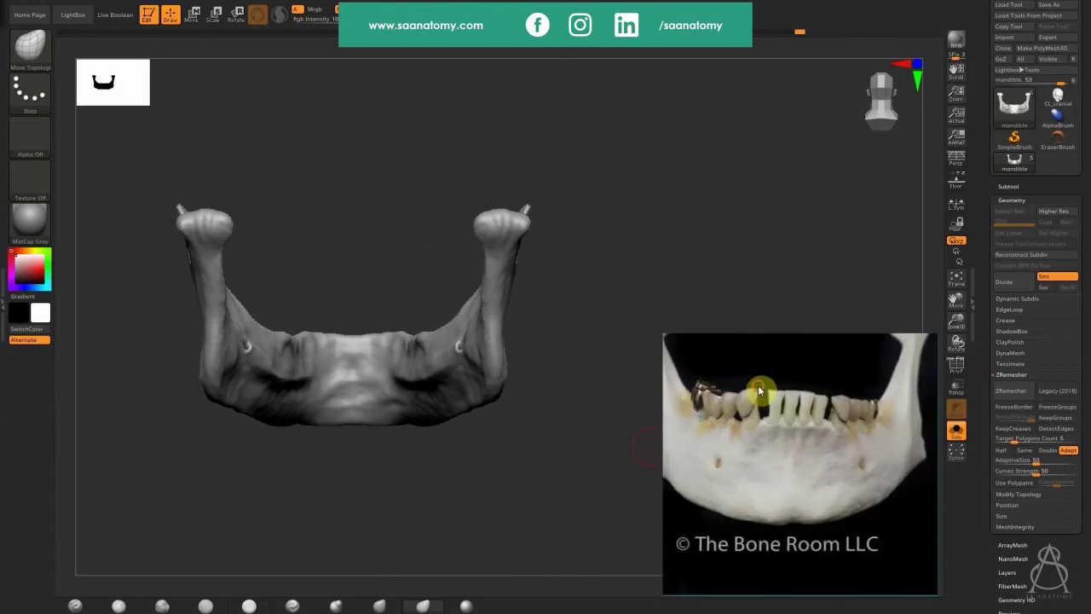
pyautogui.moveTo(652, 253); pyautogui.dragTo(580, 430)
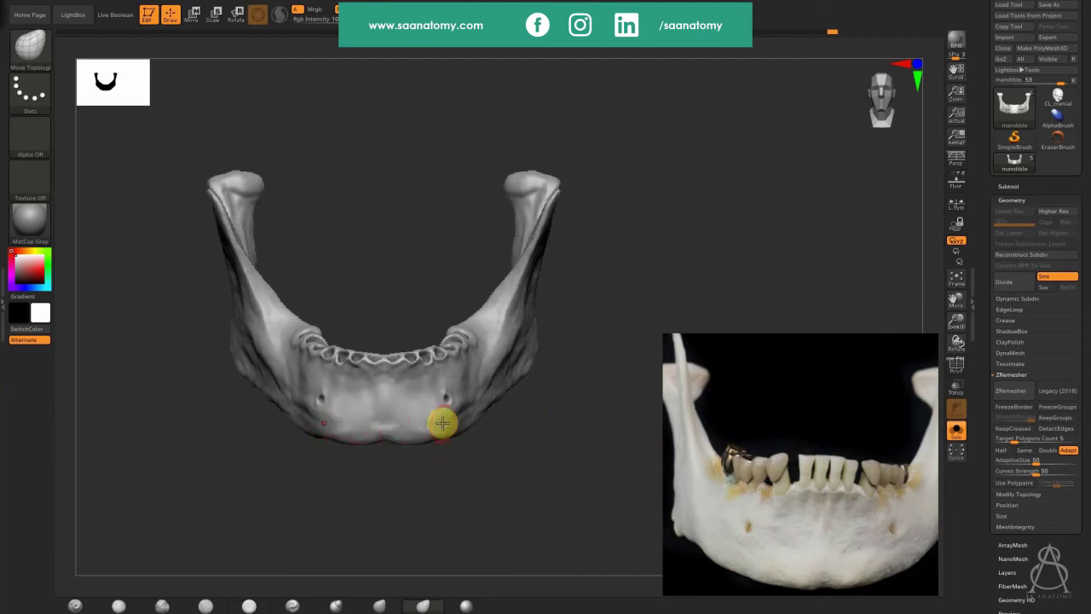
pyautogui.moveTo(553, 457); pyautogui.dragTo(486, 469)
# Step: Adjust the outer contour of the ramus and jaw body beside the molar sockets, then frame the whole mandible from the front
pyautogui.moveTo(229, 358); pyautogui.dragTo(247, 295)
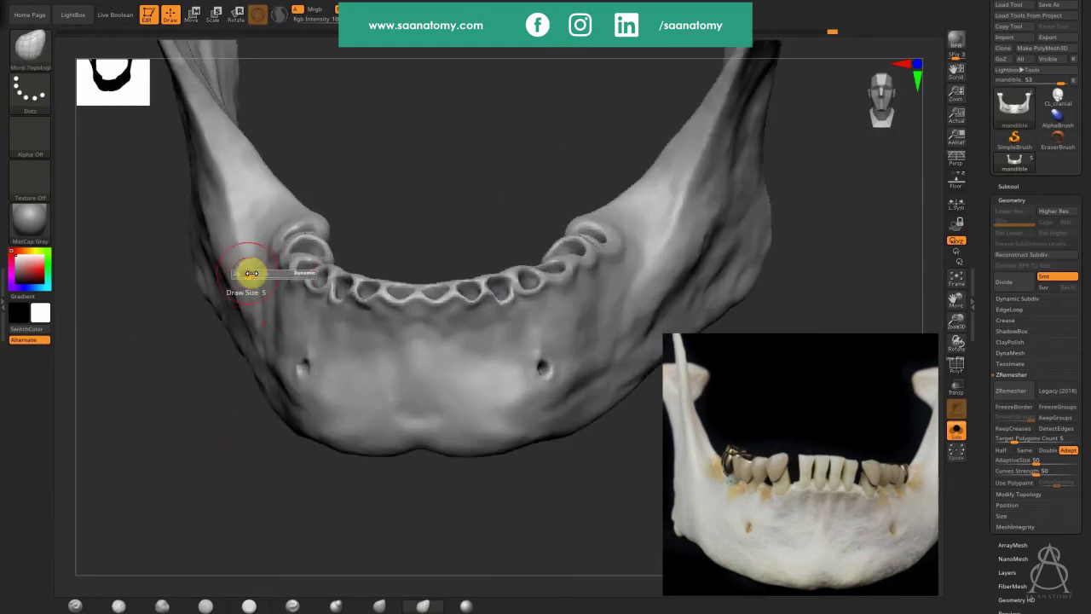
pyautogui.moveTo(212, 251); pyautogui.dragTo(219, 251)
pyautogui.moveTo(247, 305); pyautogui.dragTo(238, 294)
pyautogui.moveTo(216, 248); pyautogui.dragTo(222, 247)
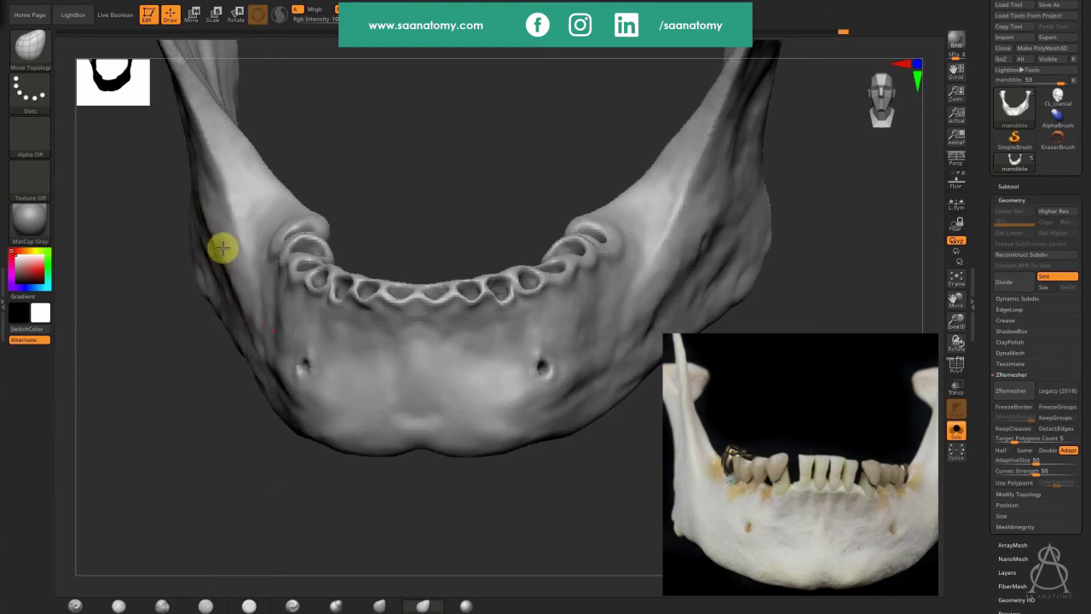
pyautogui.moveTo(208, 304); pyautogui.dragTo(178, 418)
pyautogui.moveTo(498, 421); pyautogui.dragTo(792, 204)
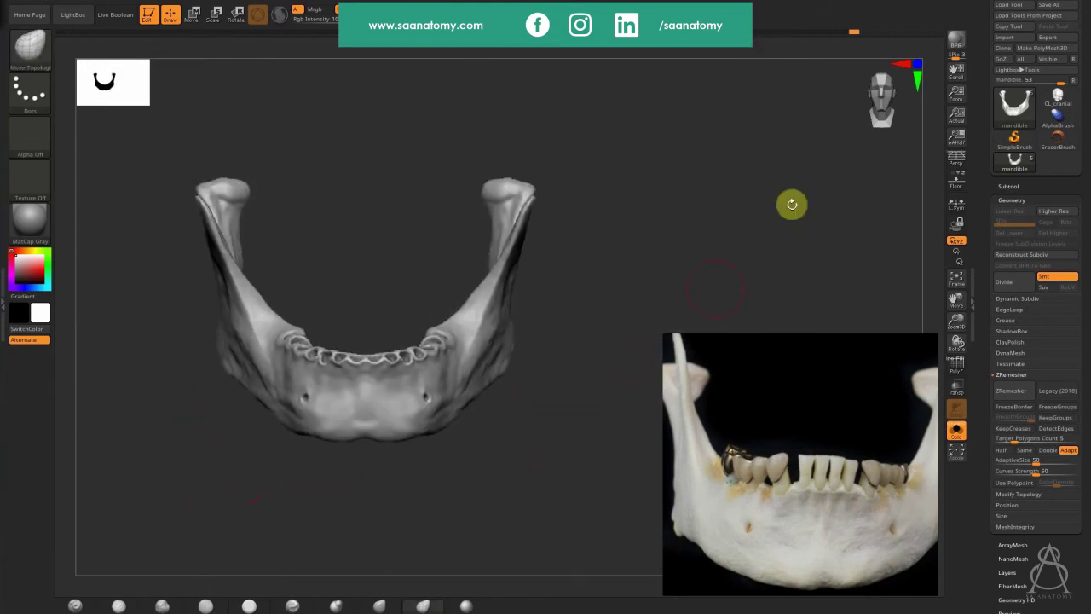
# Step: Duplicate the mandible subtool and rename the copy to mandible
pyautogui.click(1065, 188)
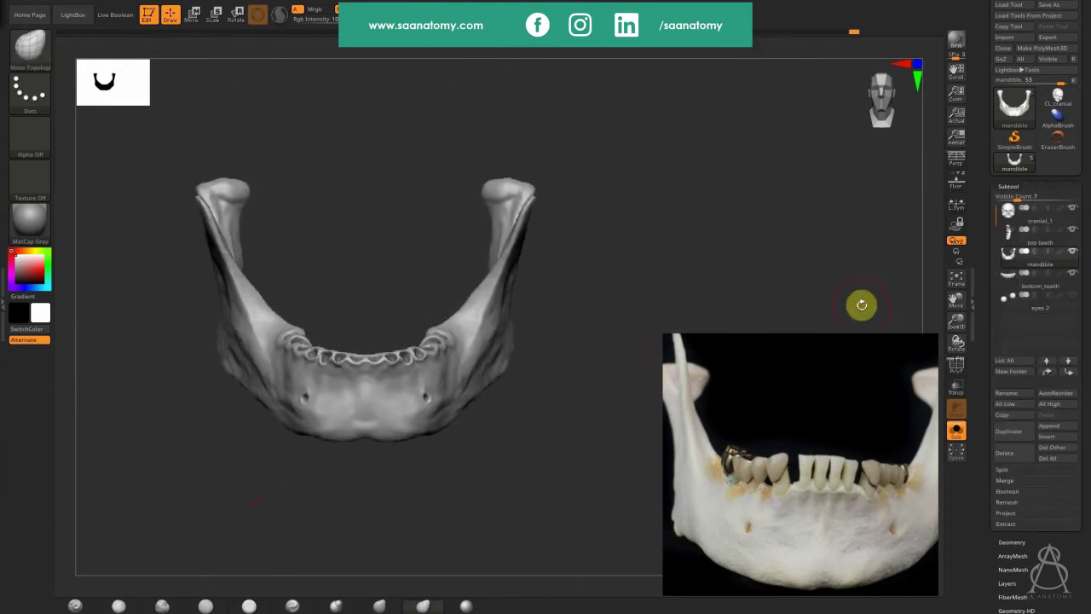
pyautogui.hotkey('ctrl', 'shift', 'd')
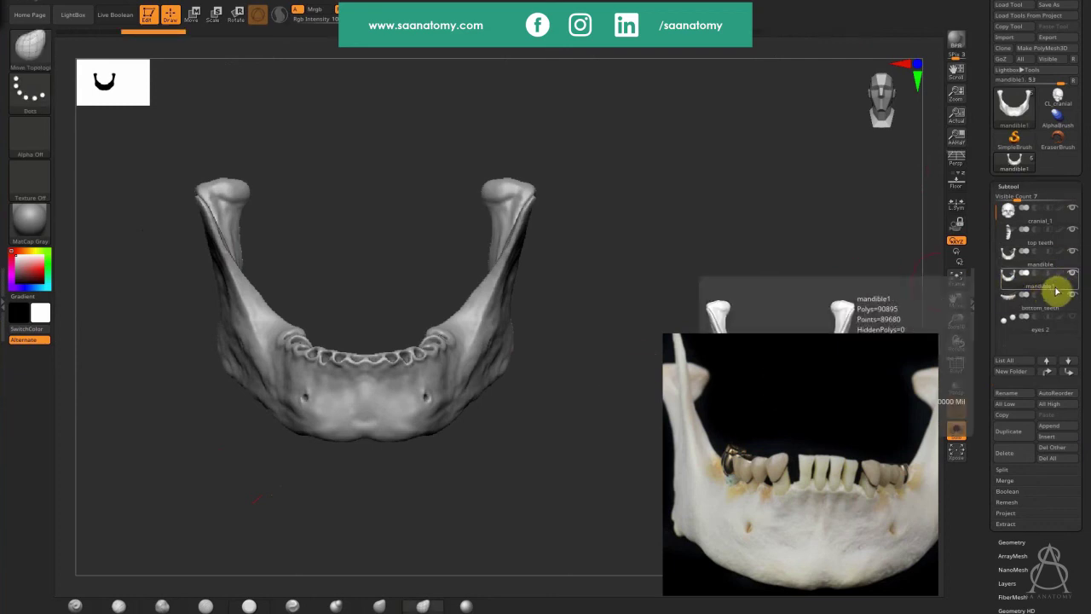
pyautogui.click(1021, 395)
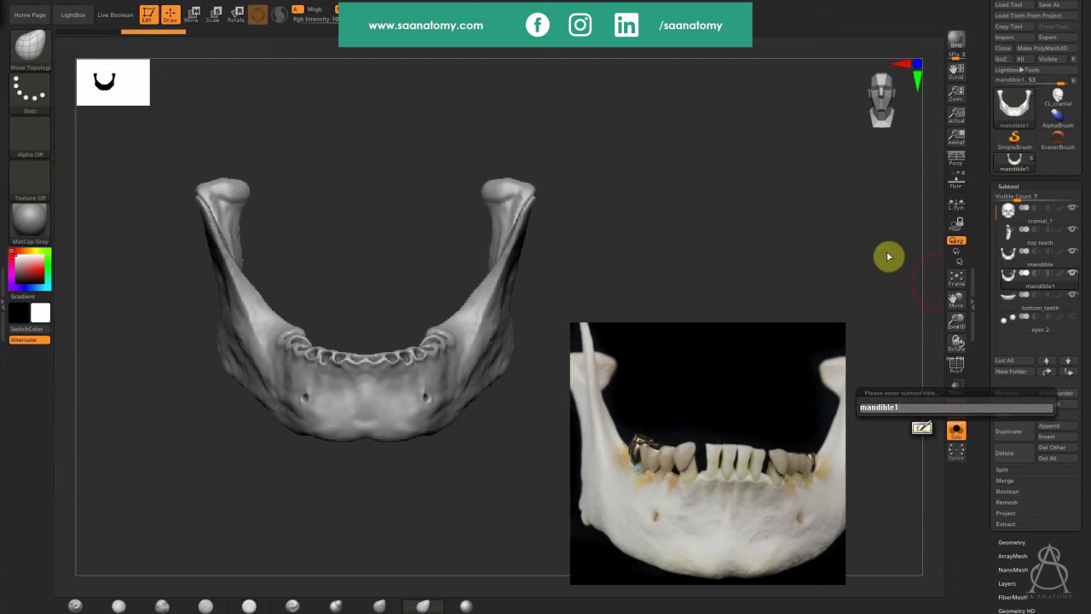
pyautogui.press('BackSpace')
pyautogui.press('Return')
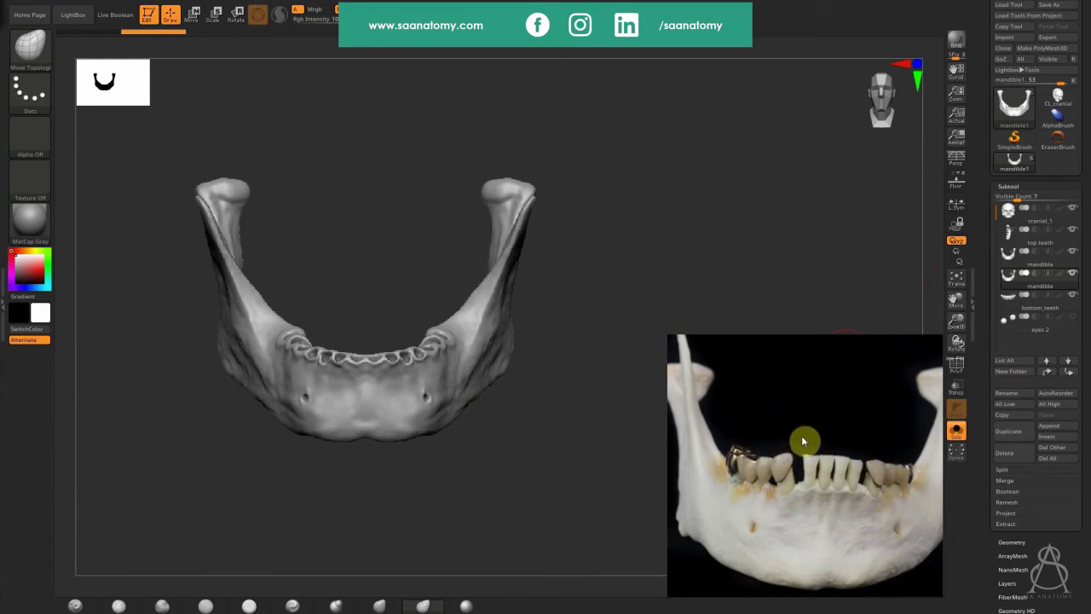
# Step: Build up the midline surface below the central incisor sockets with ClayBuildup and smooth it into the chin
pyautogui.moveTo(539, 469)
pyautogui.mouseDown()
pyautogui.moveTo(525, 428)
pyautogui.moveTo(567, 273)
pyautogui.moveTo(566, 223)
pyautogui.mouseUp()
pyautogui.press('s')
pyautogui.moveTo(333, 346); pyautogui.dragTo(319, 345)
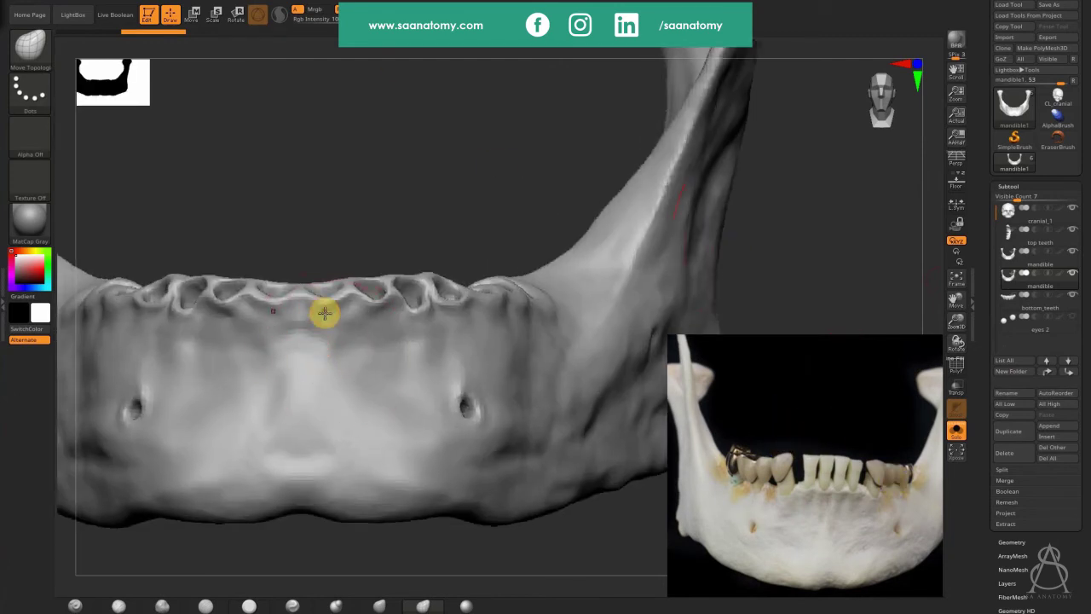
pyautogui.click(118, 605)
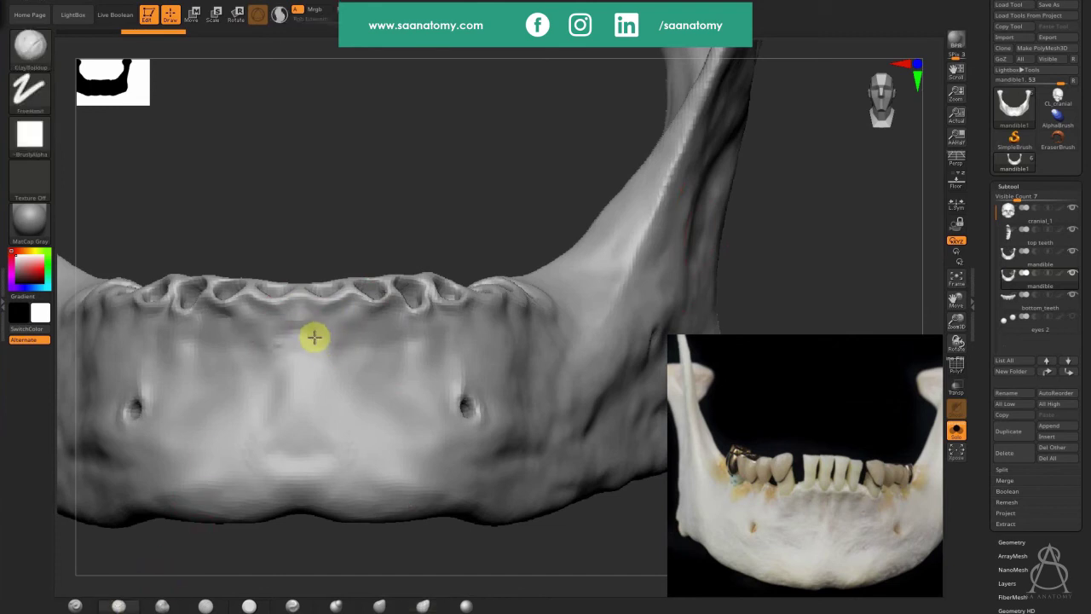
pyautogui.press('shift')
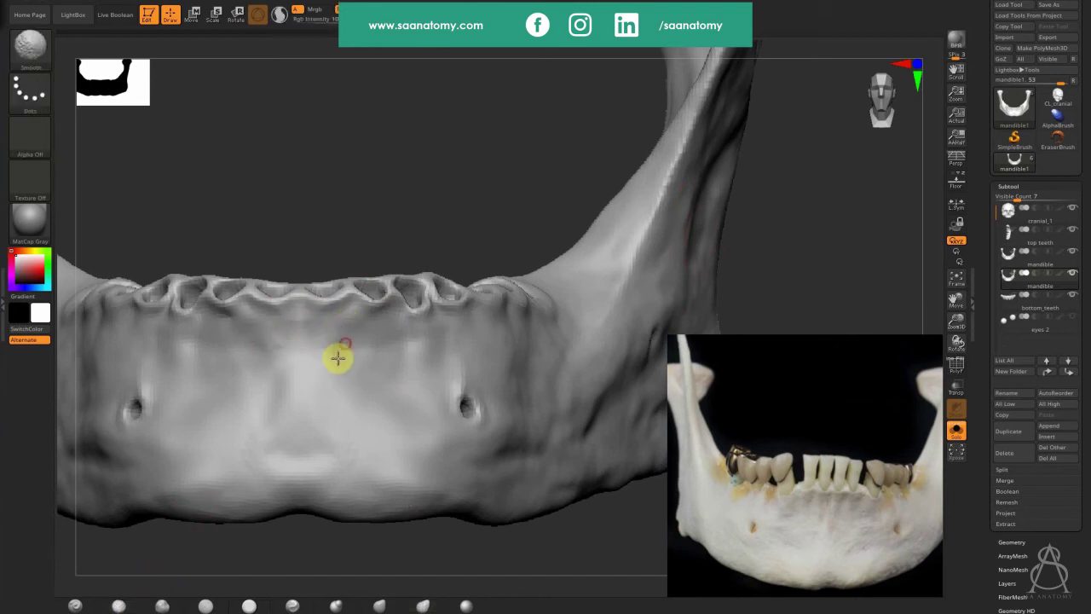
pyautogui.moveTo(475, 330)
pyautogui.keyDown('ctrl'); pyautogui.mouseDown(button='right')
pyautogui.moveTo(672, 308)
pyautogui.moveTo(635, 324)
pyautogui.mouseUp(button='right'); pyautogui.keyUp('ctrl')
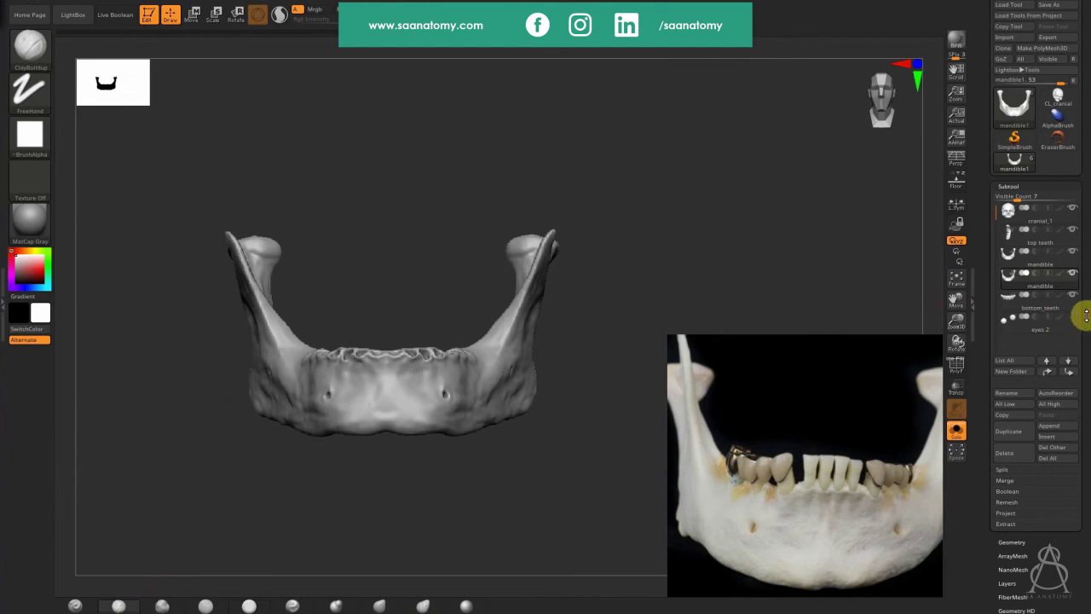
# Step: Draw ZRemesherGuides loops around the inner edge and outer rim of the rearmost molar socket on the duplicated mandible
pyautogui.scroll(-3, 1087, 315)
pyautogui.moveTo(656, 329); pyautogui.dragTo(426, 439)
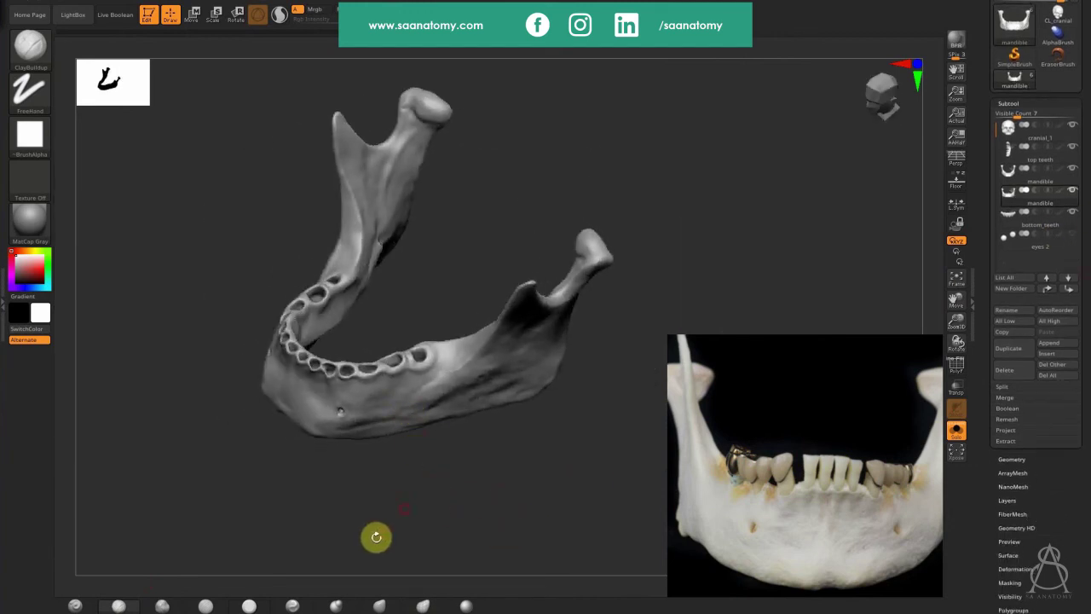
pyautogui.moveTo(396, 526); pyautogui.dragTo(434, 401)
pyautogui.scroll(3, 446, 353)
pyautogui.press('b')
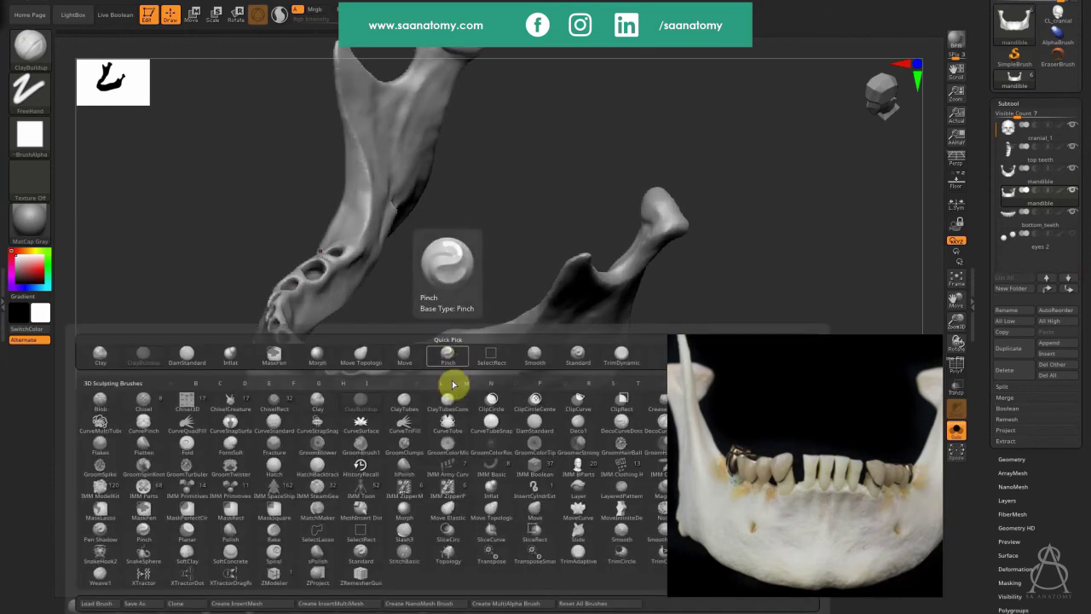
pyautogui.press('b')
pyautogui.press('z')
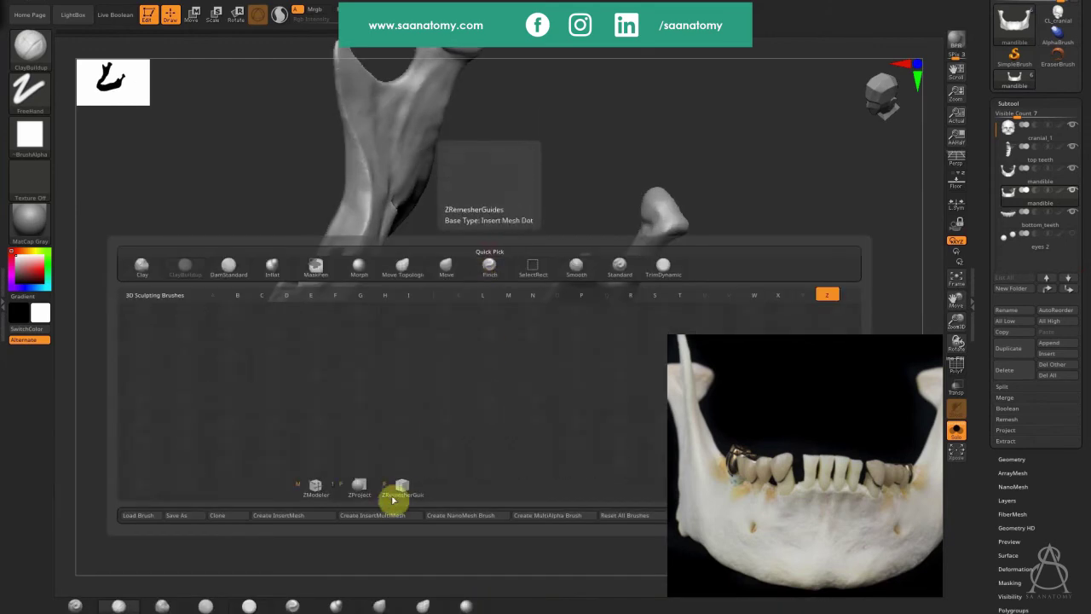
pyautogui.click(401, 494)
pyautogui.keyDown('alt'); pyautogui.moveTo(580, 273); pyautogui.dragTo(992, 188); pyautogui.keyUp('alt')
pyautogui.moveTo(416, 268); pyautogui.dragTo(419, 341)
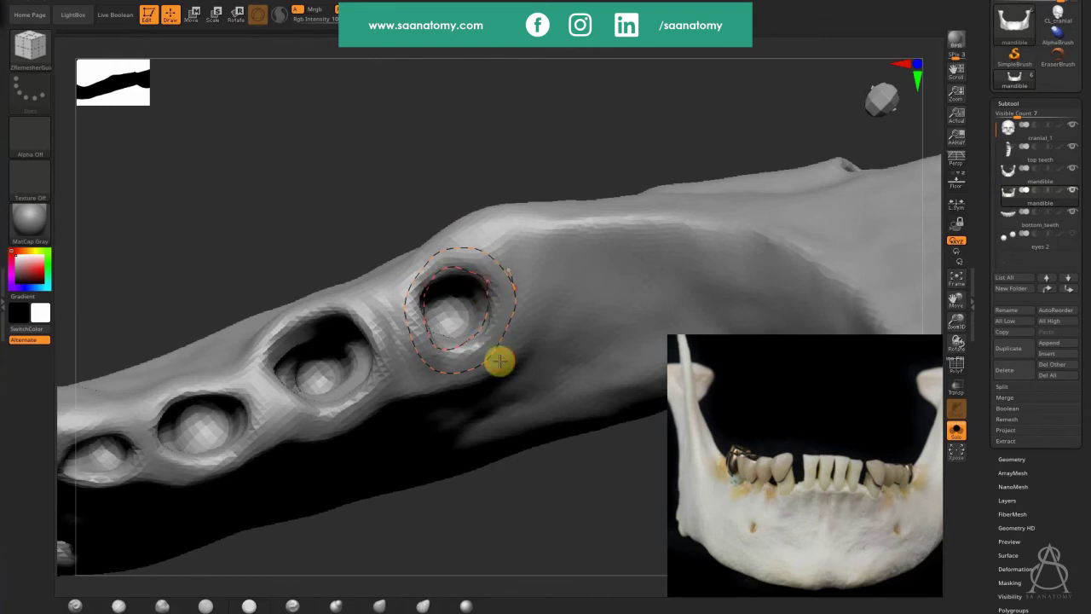
pyautogui.moveTo(434, 388); pyautogui.dragTo(426, 365, button='right')
pyautogui.moveTo(469, 303); pyautogui.dragTo(480, 288, button='right')
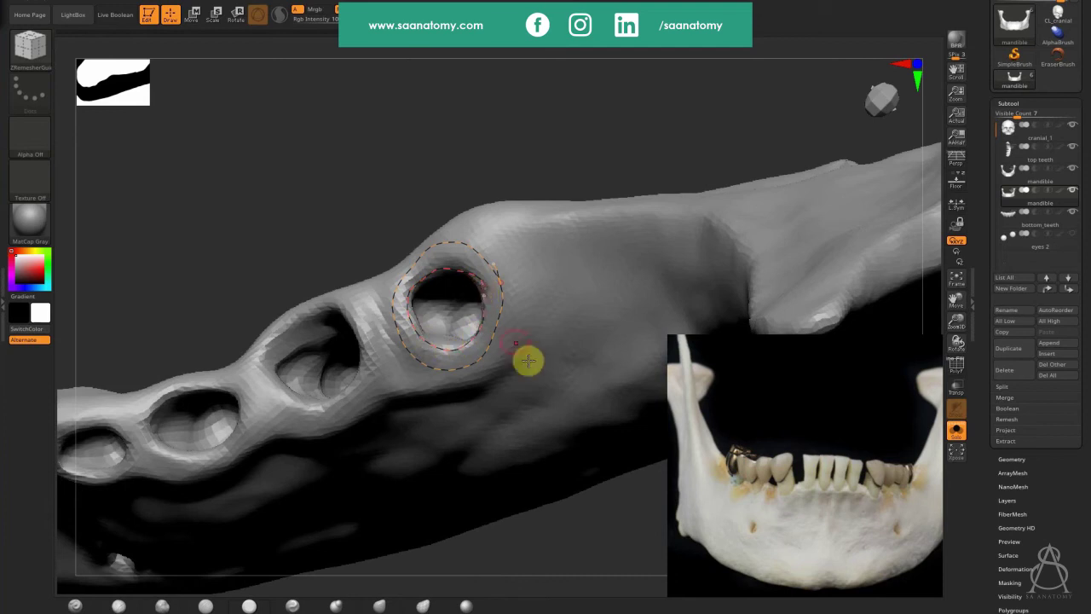
# Step: Draw ZRemesher guide loops around the first molar, premolar and canine sockets and around the mental foramen
pyautogui.moveTo(529, 360); pyautogui.dragTo(522, 318, button='right')
pyautogui.moveTo(379, 401); pyautogui.dragTo(429, 254, button='right')
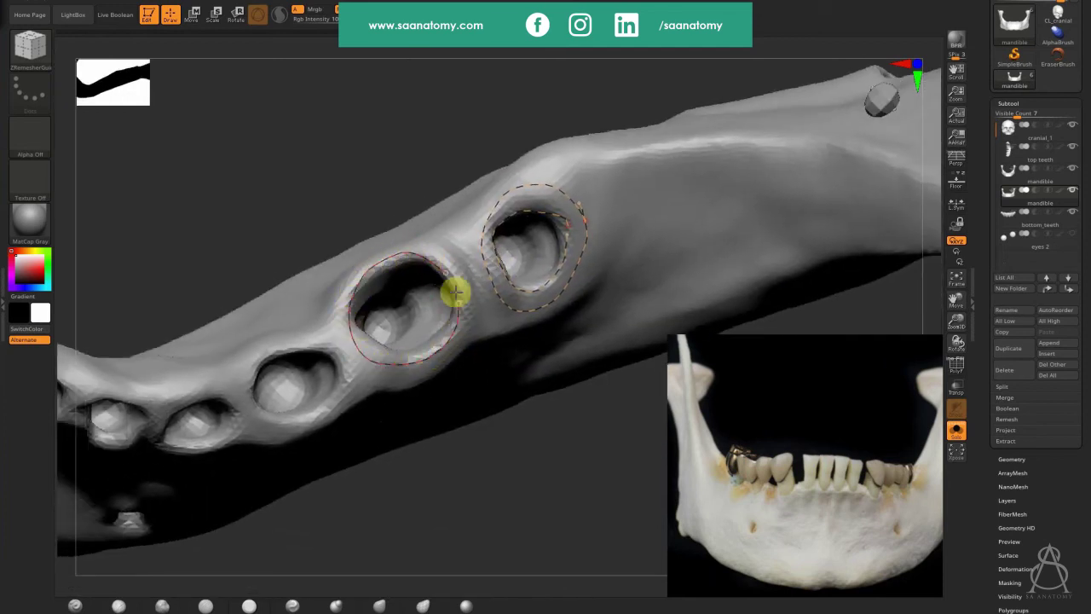
pyautogui.moveTo(491, 282); pyautogui.dragTo(415, 271, button='right')
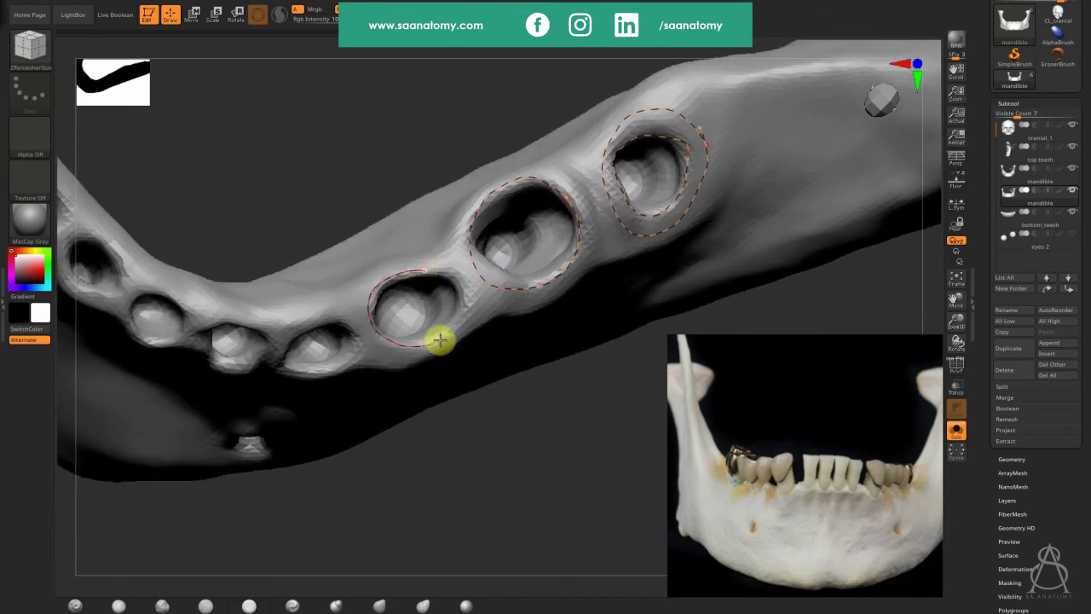
pyautogui.moveTo(531, 247); pyautogui.dragTo(545, 191, button='right')
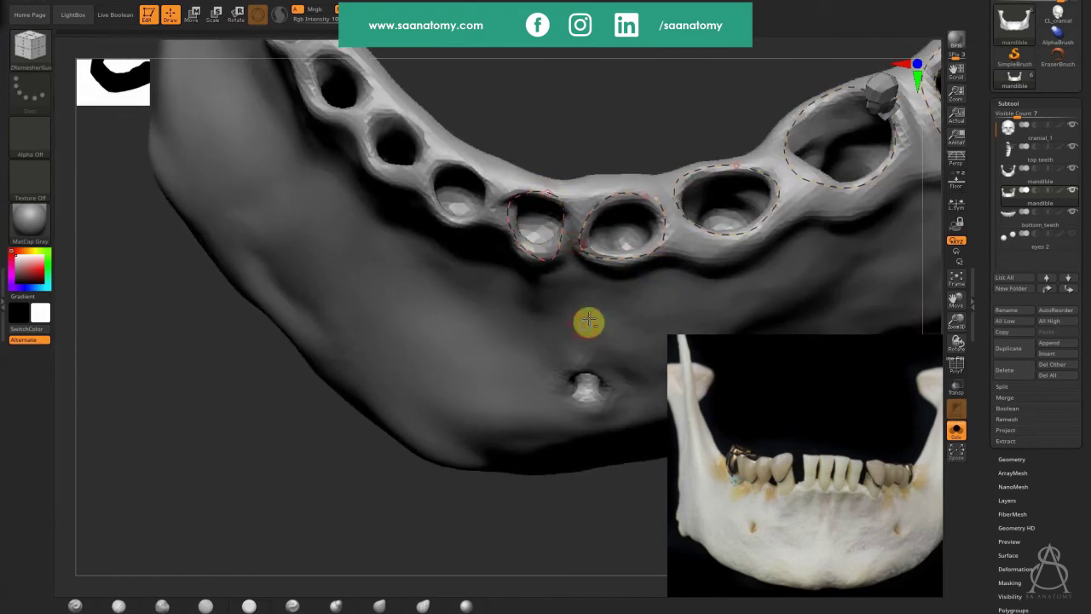
pyautogui.keyDown('alt'); pyautogui.moveTo(588, 320); pyautogui.dragTo(588, 128, button='right'); pyautogui.keyUp('alt')
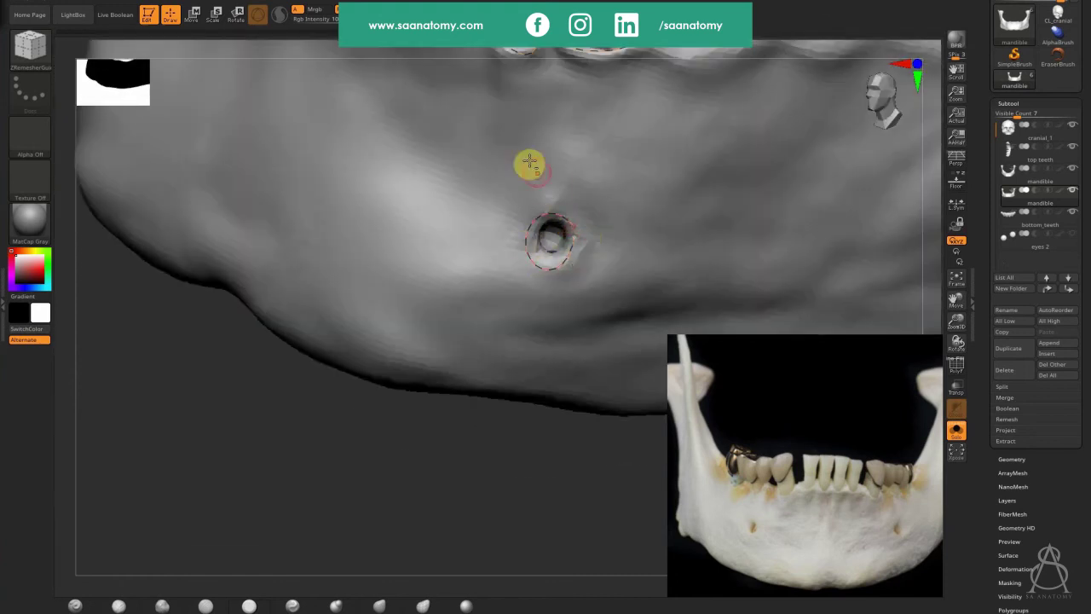
pyautogui.keyDown('ctrl'); pyautogui.moveTo(661, 462); pyautogui.dragTo(611, 345, button='right'); pyautogui.keyUp('ctrl')
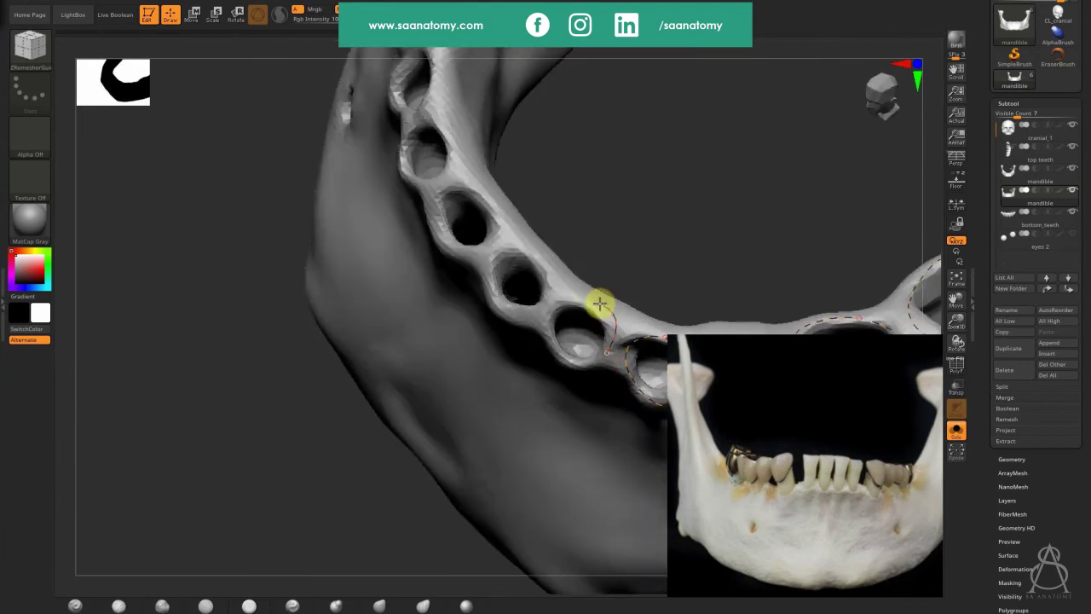
# Step: Draw ZRemesher guide loops around the lateral and central incisor sockets up to the midline
pyautogui.moveTo(592, 288); pyautogui.dragTo(583, 310, button='right')
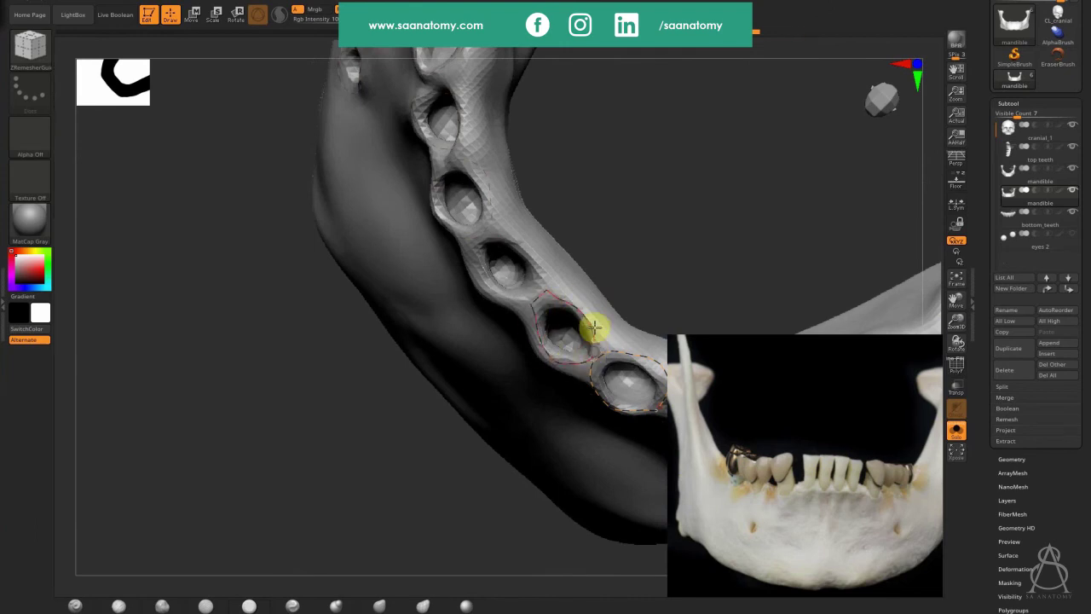
pyautogui.moveTo(600, 284); pyautogui.dragTo(606, 343, button='right')
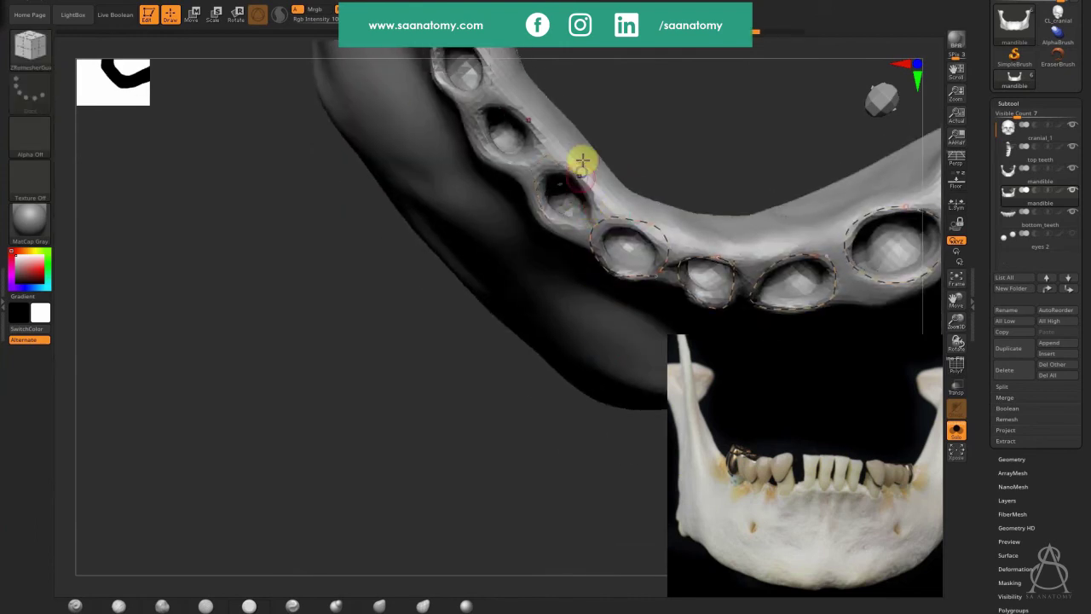
pyautogui.moveTo(582, 161); pyautogui.dragTo(587, 191, button='right')
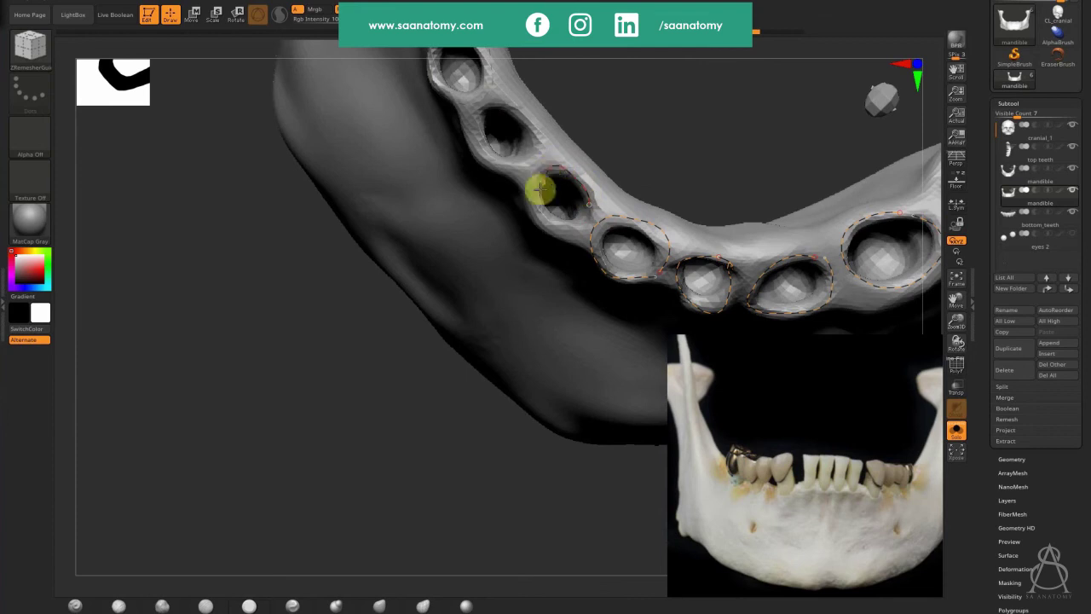
# Step: Draw three long guides down the outer ramus toward the jaw body and one curve following the mandibular notch
pyautogui.moveTo(567, 370)
pyautogui.mouseDown(button='right')
pyautogui.moveTo(638, 290)
pyautogui.moveTo(585, 331)
pyautogui.moveTo(587, 185)
pyautogui.moveTo(506, 438)
pyautogui.moveTo(438, 412)
pyautogui.moveTo(477, 436)
pyautogui.mouseUp(button='right')
pyautogui.moveTo(407, 536); pyautogui.dragTo(380, 512, button='right')
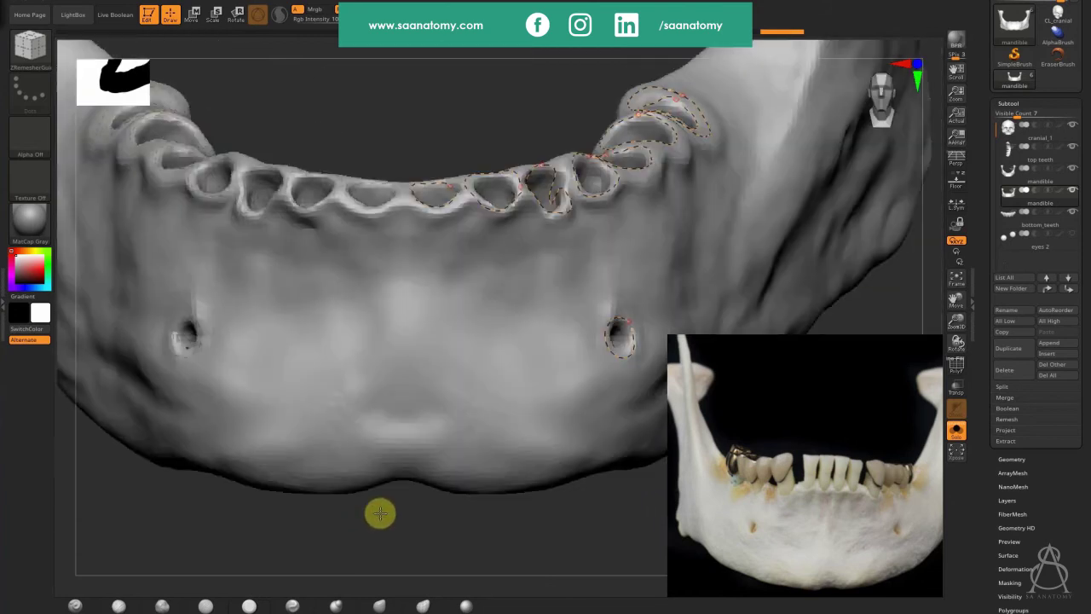
pyautogui.moveTo(202, 524); pyautogui.dragTo(542, 101, button='right')
pyautogui.moveTo(520, 534); pyautogui.dragTo(493, 177, button='right')
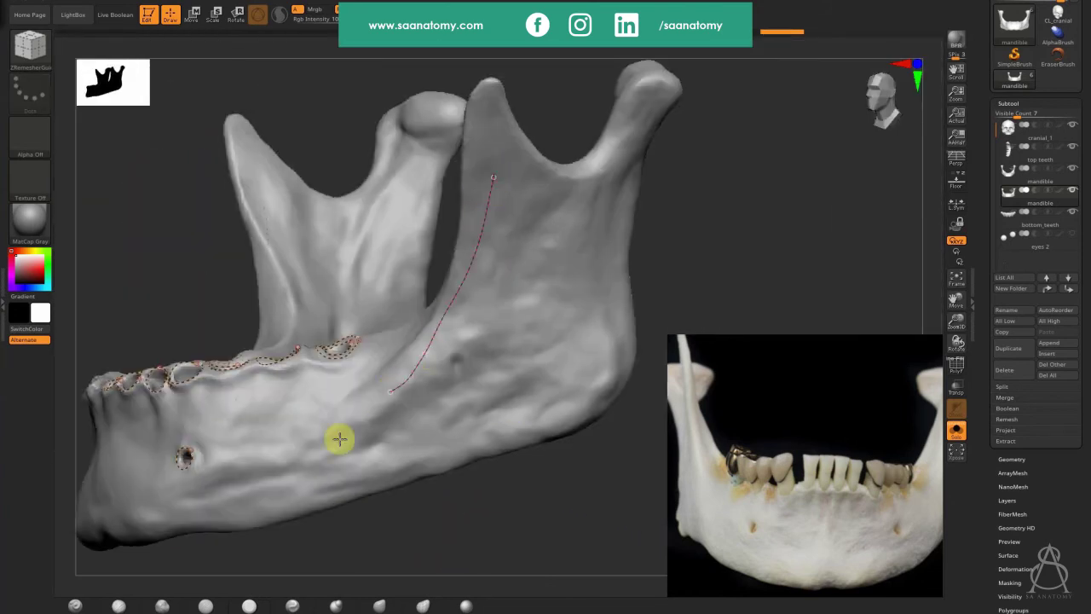
pyautogui.moveTo(340, 438); pyautogui.dragTo(298, 457)
pyautogui.moveTo(548, 212); pyautogui.dragTo(326, 489)
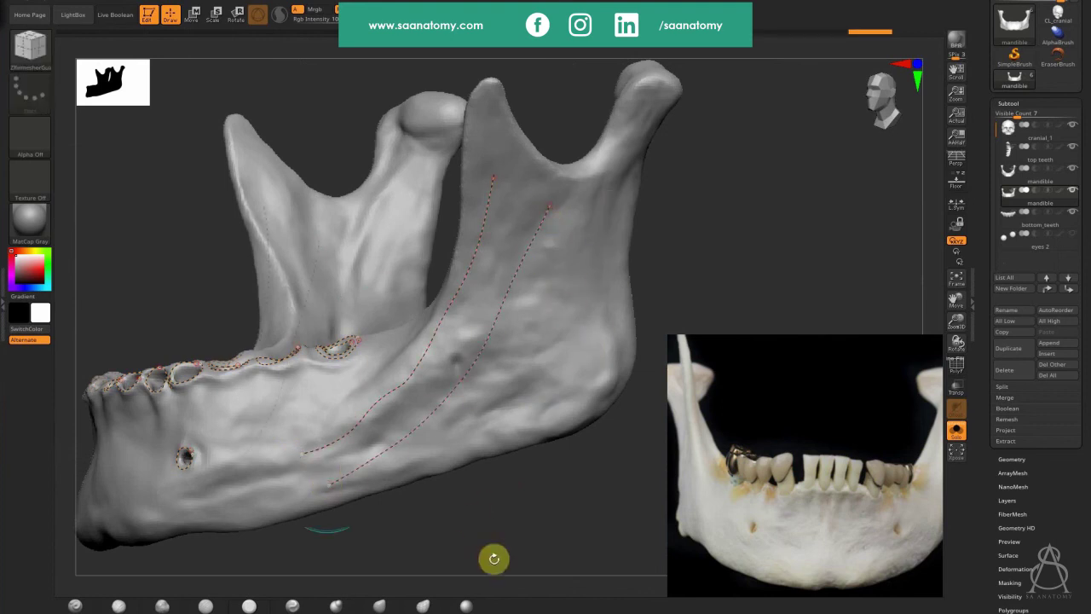
pyautogui.moveTo(596, 220); pyautogui.dragTo(459, 433)
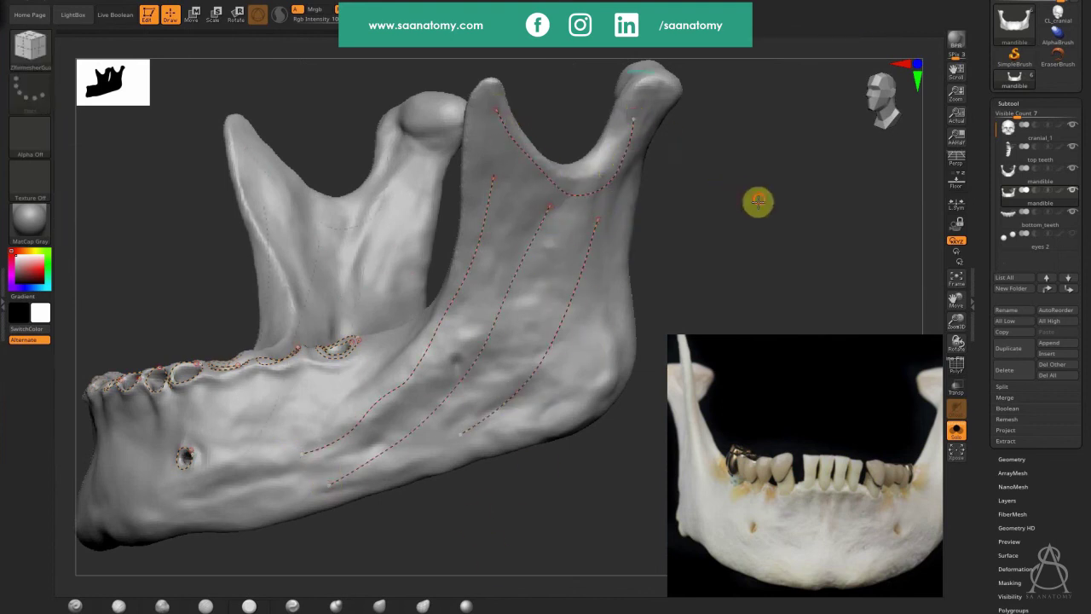
# Step: Add a guide loop around the mandibular foramen on the inner ramus and vertical guides down the front of the chin
pyautogui.moveTo(759, 201); pyautogui.dragTo(627, 307, button='right')
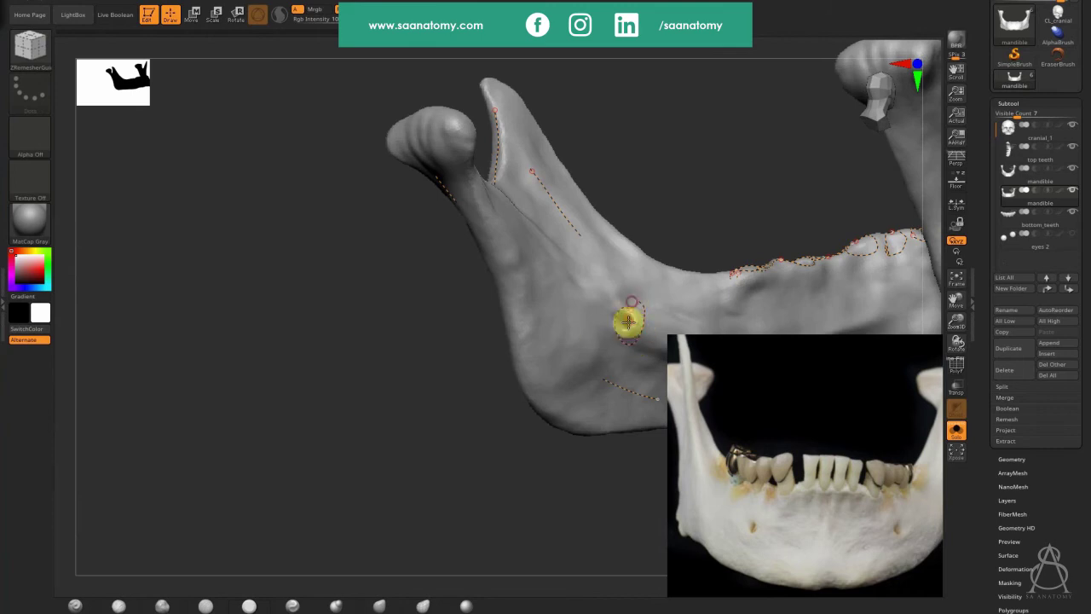
pyautogui.moveTo(510, 230); pyautogui.dragTo(441, 450, button='right')
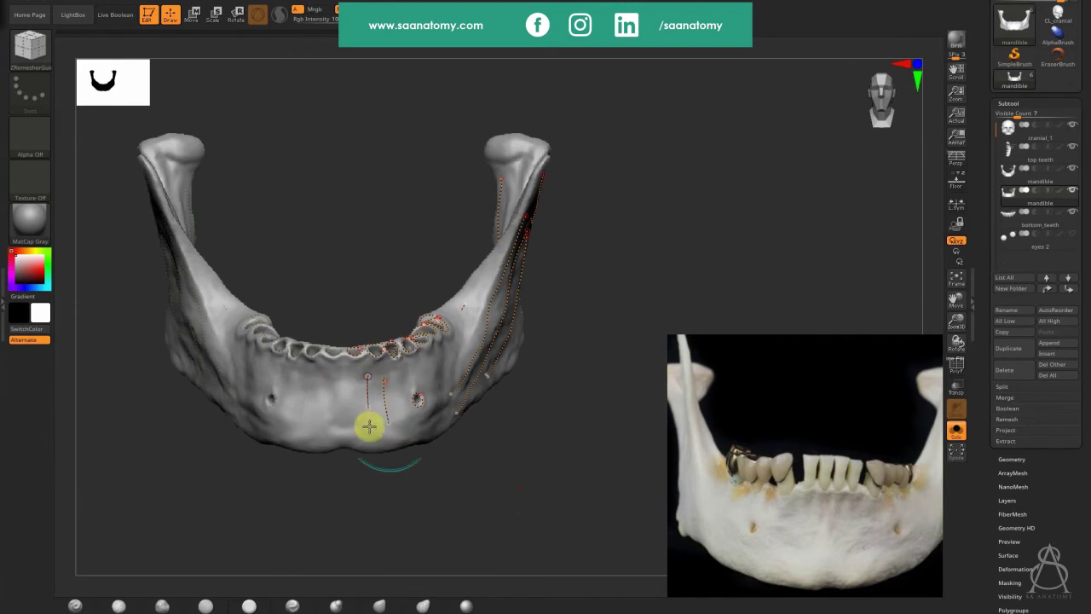
pyautogui.keyDown('alt'); pyautogui.moveTo(526, 522); pyautogui.dragTo(498, 466); pyautogui.keyUp('alt')
pyautogui.moveTo(499, 466)
pyautogui.mouseDown()
pyautogui.moveTo(480, 467)
pyautogui.moveTo(503, 464)
pyautogui.mouseUp()
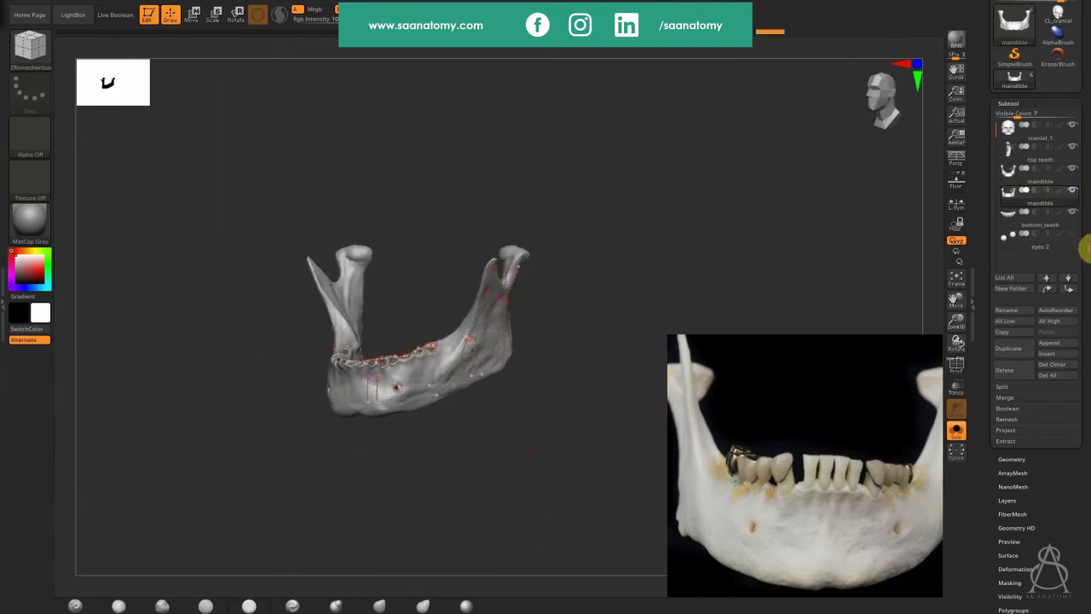
# Step: ZRemesh the duplicated mandible along the guides with Curves Strength 100 and a Target Polygons Count of 3.0431
pyautogui.scroll(-5, 1025, 326)
pyautogui.click(1013, 257)
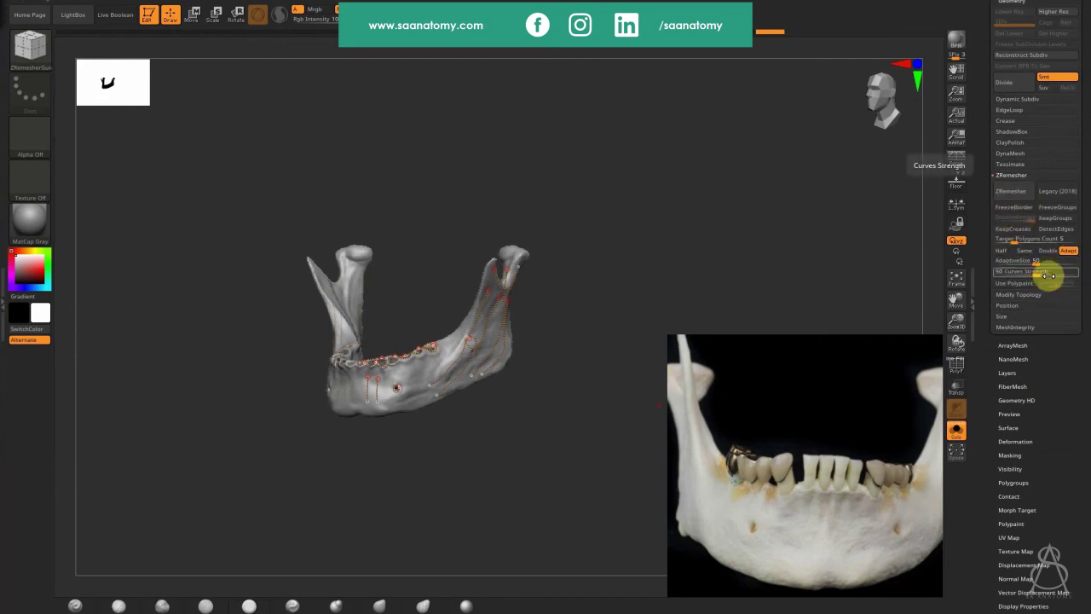
pyautogui.moveTo(1048, 276); pyautogui.dragTo(1078, 266)
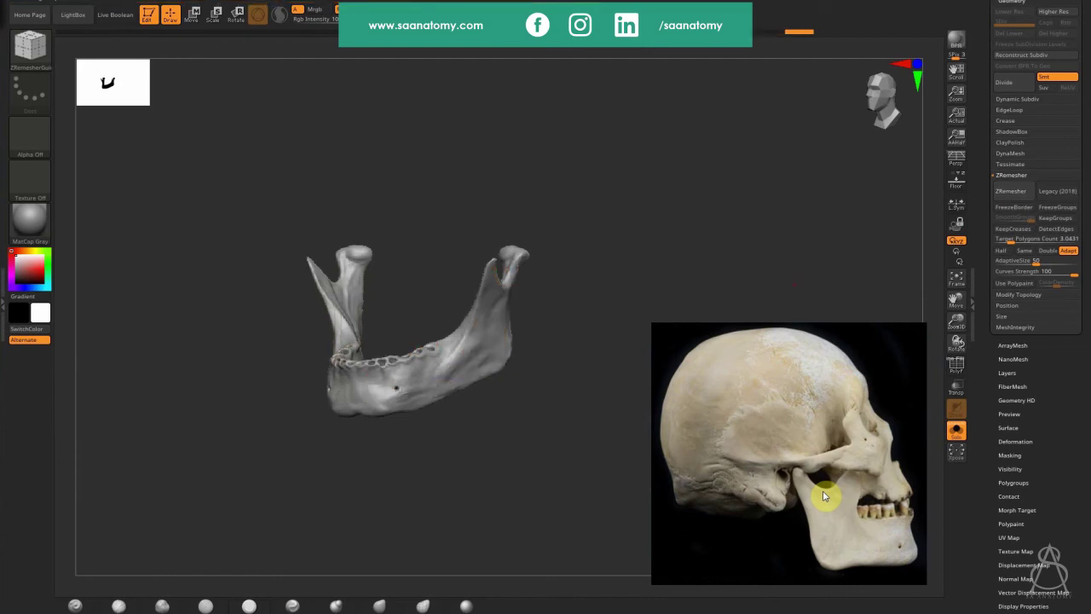
# Step: Examine the remeshed mandible's polygon flow with PolyFrame around the tooth sockets, the mental foramen and the inner foramen
pyautogui.moveTo(533, 509); pyautogui.dragTo(504, 459)
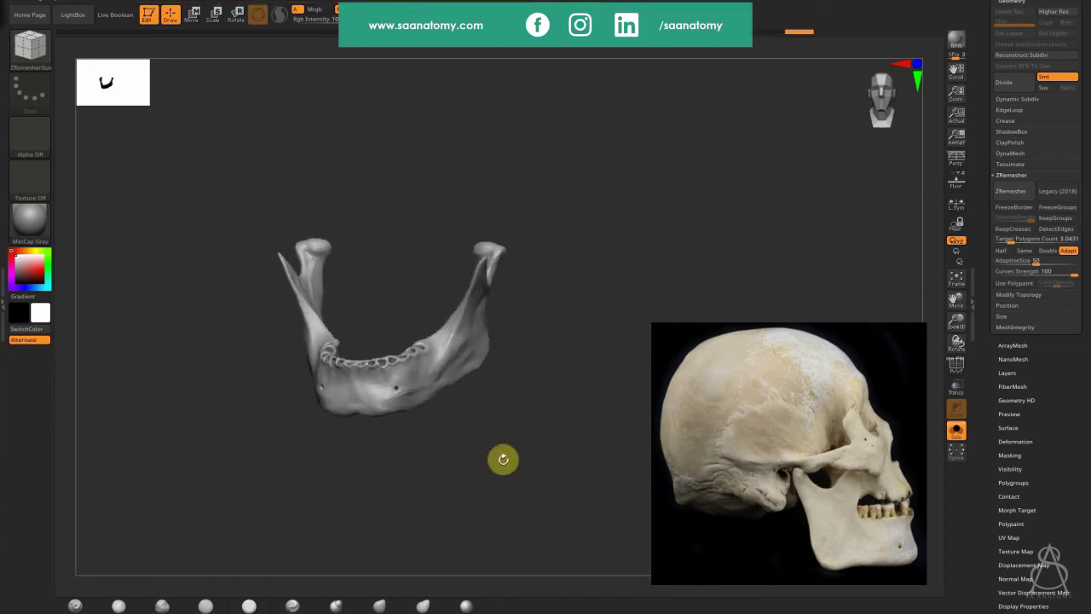
pyautogui.hotkey('shift', 'f')
pyautogui.keyDown('alt'); pyautogui.moveTo(524, 336); pyautogui.dragTo(794, 273); pyautogui.keyUp('alt')
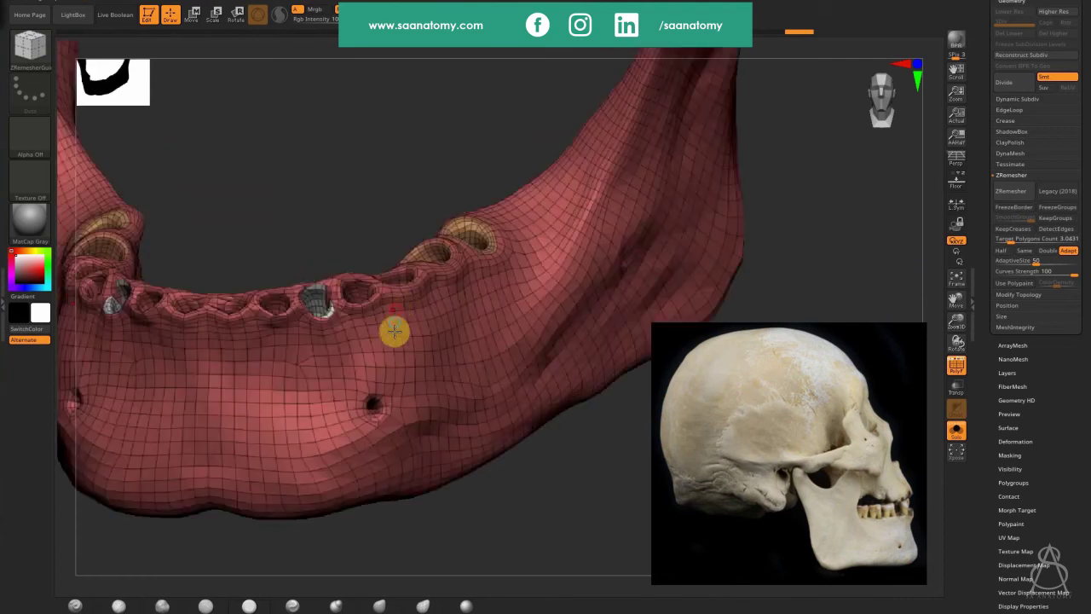
pyautogui.moveTo(395, 331); pyautogui.dragTo(788, 149, button='right')
pyautogui.moveTo(428, 318); pyautogui.dragTo(427, 253, button='right')
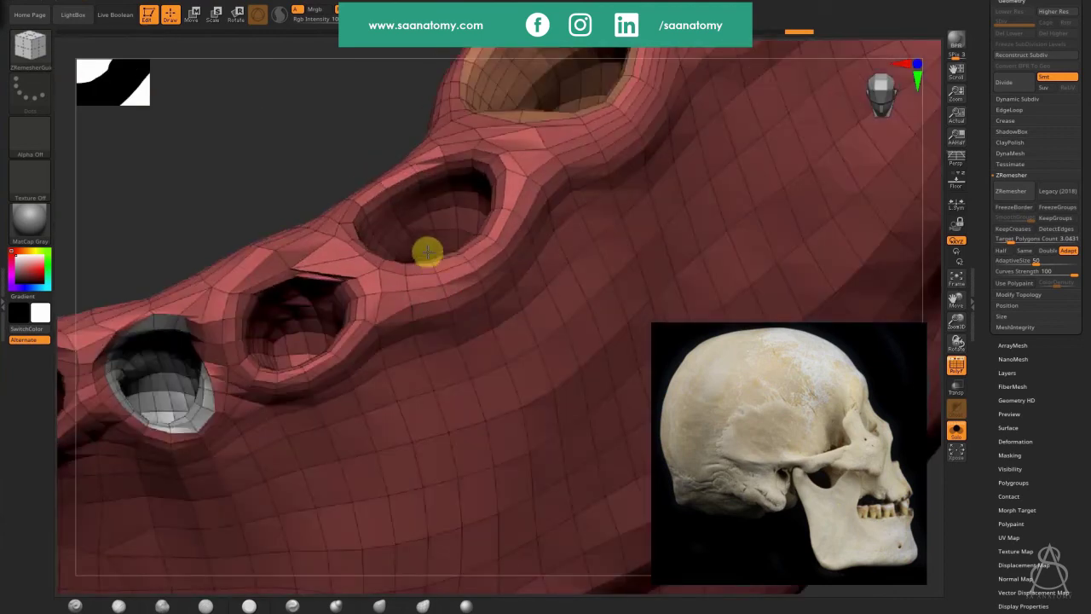
pyautogui.moveTo(427, 251); pyautogui.dragTo(361, 328)
pyautogui.moveTo(438, 386); pyautogui.dragTo(521, 497)
pyautogui.hotkey('shift', 'f')
pyautogui.moveTo(572, 521); pyautogui.dragTo(387, 413)
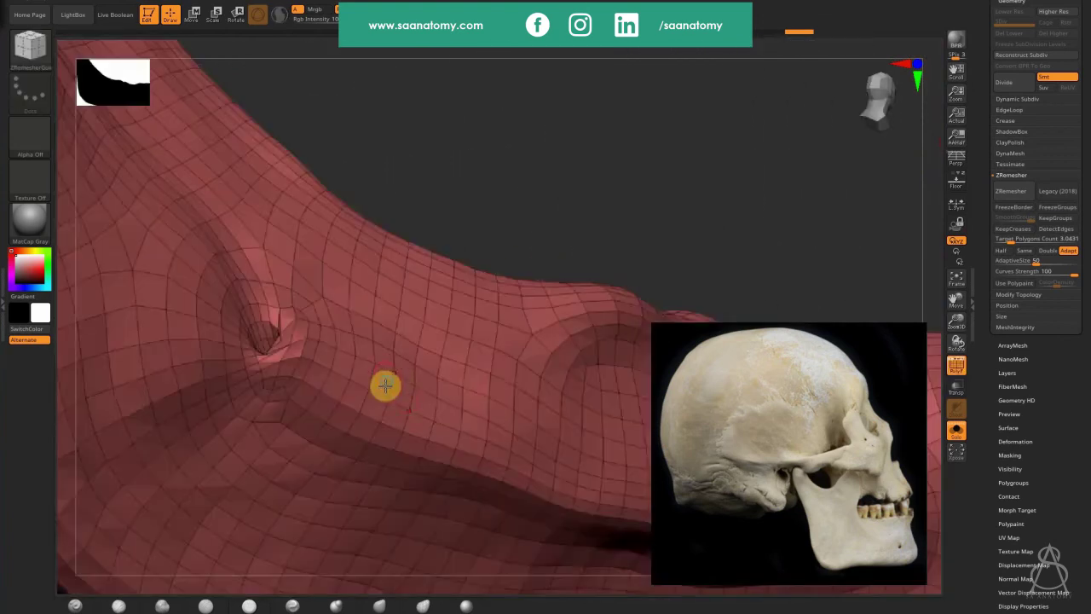
pyautogui.moveTo(383, 385)
pyautogui.mouseDown()
pyautogui.moveTo(375, 441)
pyautogui.moveTo(394, 428)
pyautogui.moveTo(413, 342)
pyautogui.moveTo(295, 394)
pyautogui.moveTo(353, 394)
pyautogui.moveTo(390, 409)
pyautogui.moveTo(523, 401)
pyautogui.moveTo(511, 455)
pyautogui.moveTo(563, 460)
pyautogui.moveTo(672, 202)
pyautogui.moveTo(568, 415)
pyautogui.moveTo(545, 319)
pyautogui.moveTo(570, 514)
pyautogui.moveTo(597, 512)
pyautogui.moveTo(562, 491)
pyautogui.moveTo(599, 519)
pyautogui.moveTo(568, 499)
pyautogui.moveTo(543, 451)
pyautogui.moveTo(466, 473)
pyautogui.mouseUp()
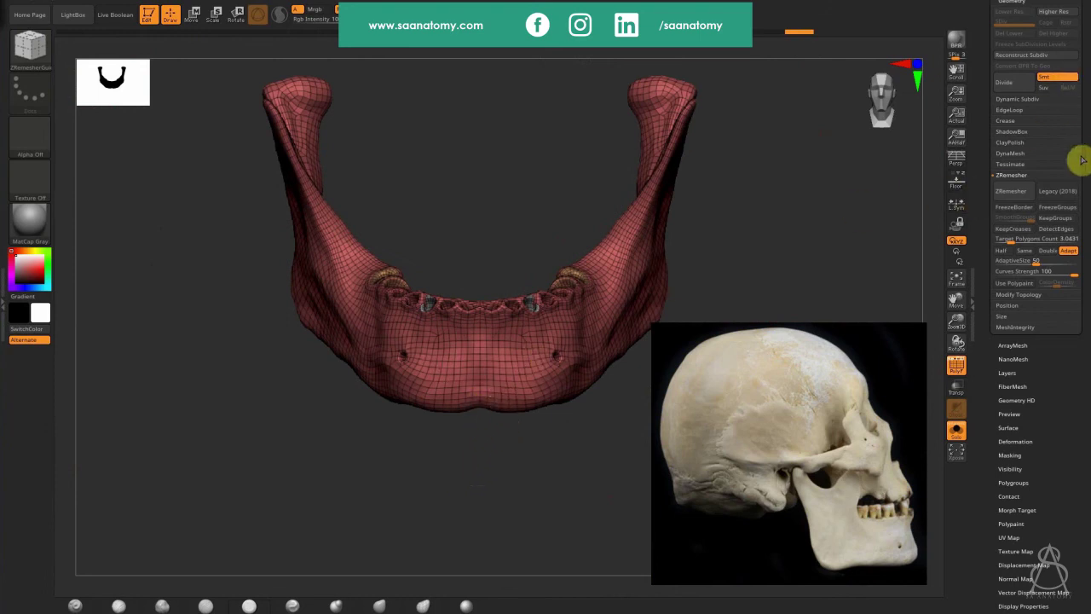
# Step: Inspect the remeshed mandible's polygon flow around the ramus, tooth sockets and mental foramen, then turn off PolyFrame
pyautogui.moveTo(1082, 161); pyautogui.dragTo(1081, 359)
pyautogui.click(1030, 185)
pyautogui.moveTo(1046, 286)
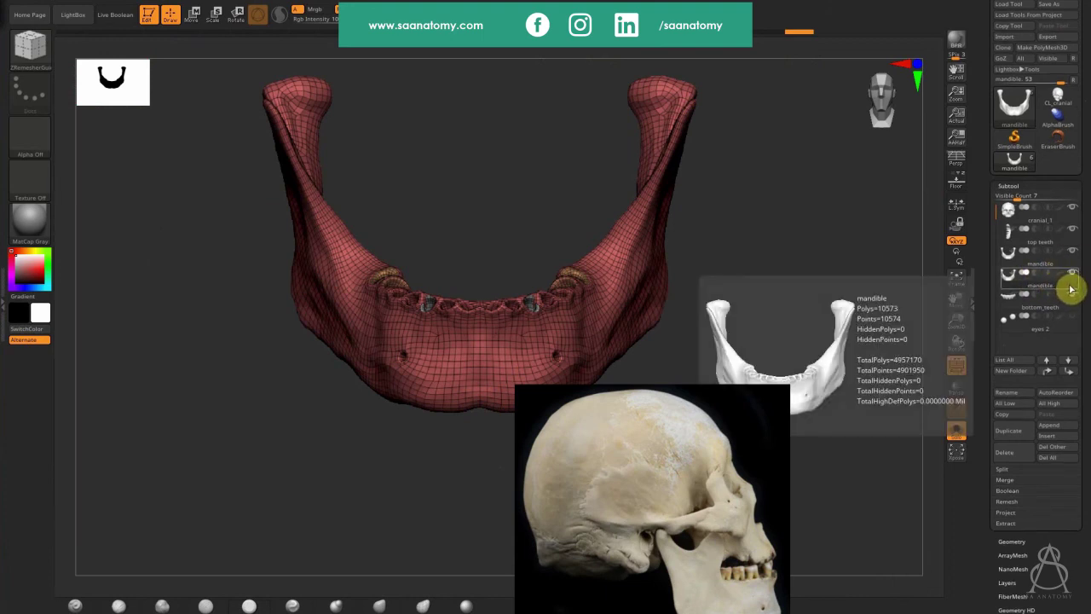
pyautogui.moveTo(852, 312); pyautogui.dragTo(764, 249)
pyautogui.keyDown('ctrl'); pyautogui.moveTo(585, 254); pyautogui.dragTo(825, 173, button='right'); pyautogui.keyUp('ctrl')
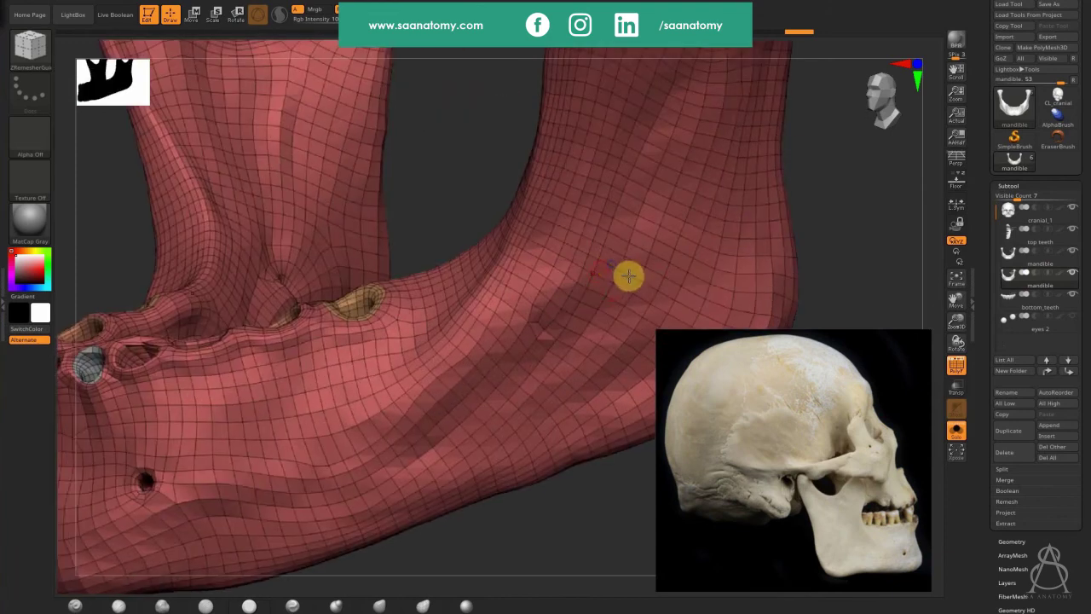
pyautogui.moveTo(628, 275); pyautogui.dragTo(678, 307, button='right')
pyautogui.moveTo(641, 238); pyautogui.dragTo(562, 542)
pyautogui.keyDown('ctrl'); pyautogui.moveTo(346, 385); pyautogui.dragTo(513, 305, button='right'); pyautogui.keyUp('ctrl')
pyautogui.moveTo(390, 341); pyautogui.dragTo(313, 474)
pyautogui.hotkey('shift', 'f')
pyautogui.moveTo(507, 473); pyautogui.dragTo(608, 513)
pyautogui.keyDown('alt'); pyautogui.moveTo(729, 249); pyautogui.dragTo(753, 215); pyautogui.keyUp('alt')
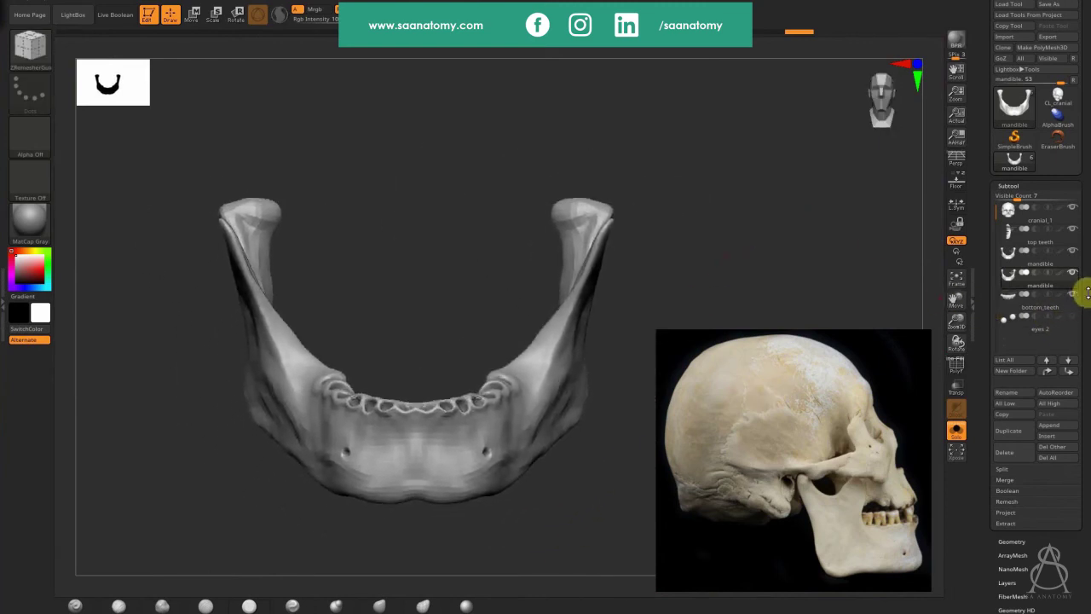
# Step: Subdivide the remeshed mandible and show only the original and remeshed mandible subtools together with Solo off
pyautogui.moveTo(1088, 292); pyautogui.dragTo(1079, 234)
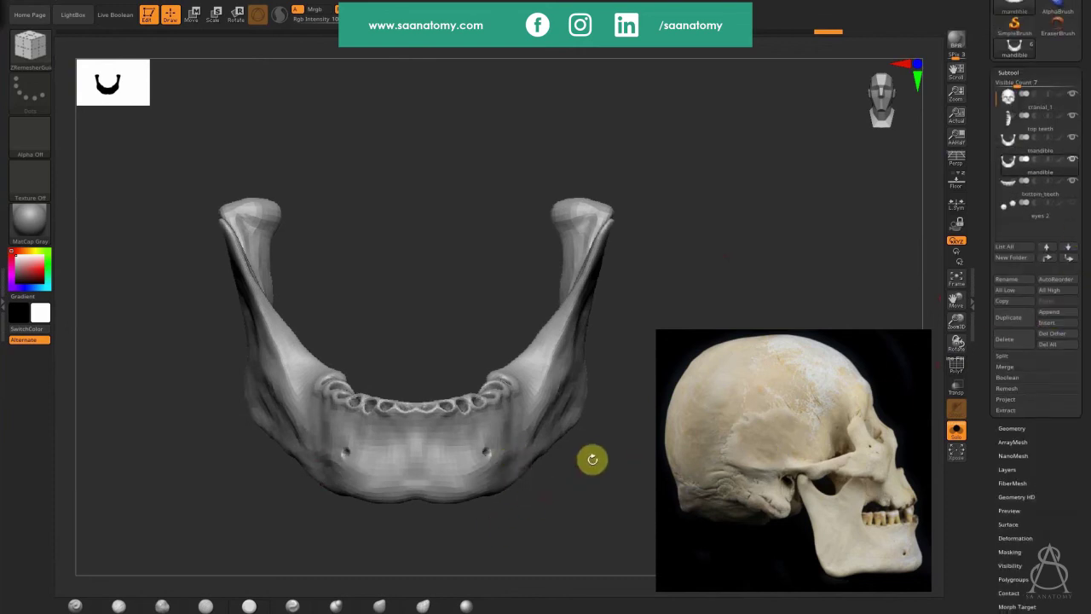
pyautogui.moveTo(601, 484); pyautogui.dragTo(645, 475)
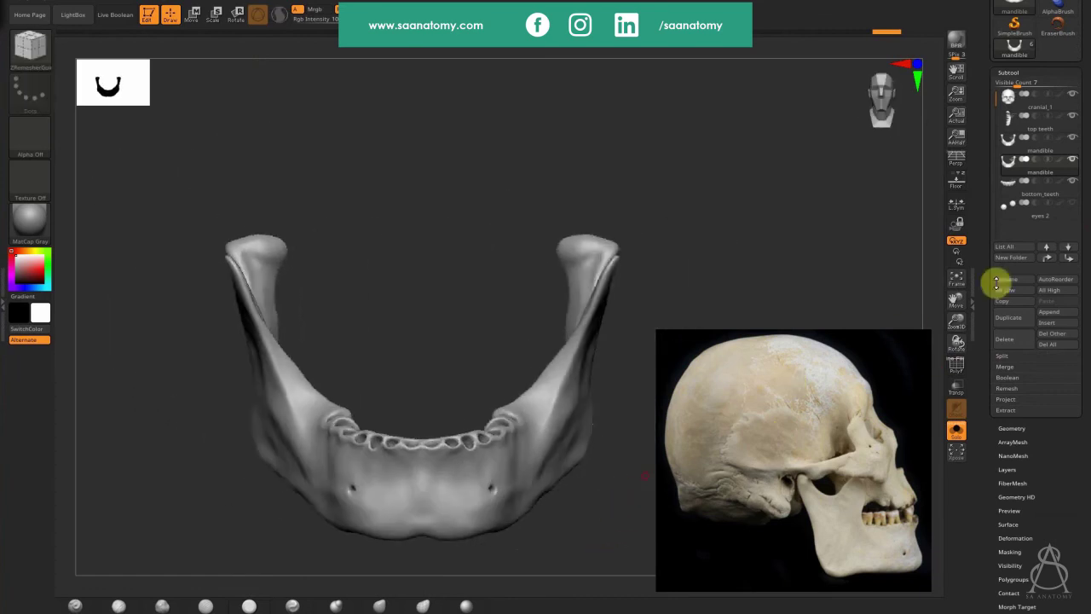
pyautogui.scroll(3, 1087, 223)
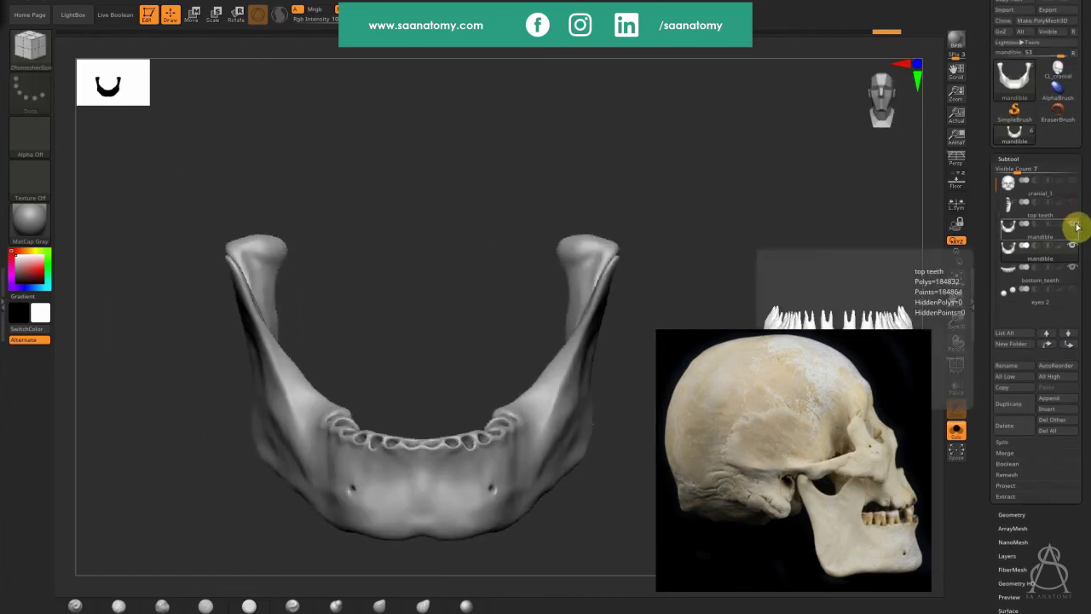
pyautogui.click(1072, 224)
pyautogui.click(1073, 267)
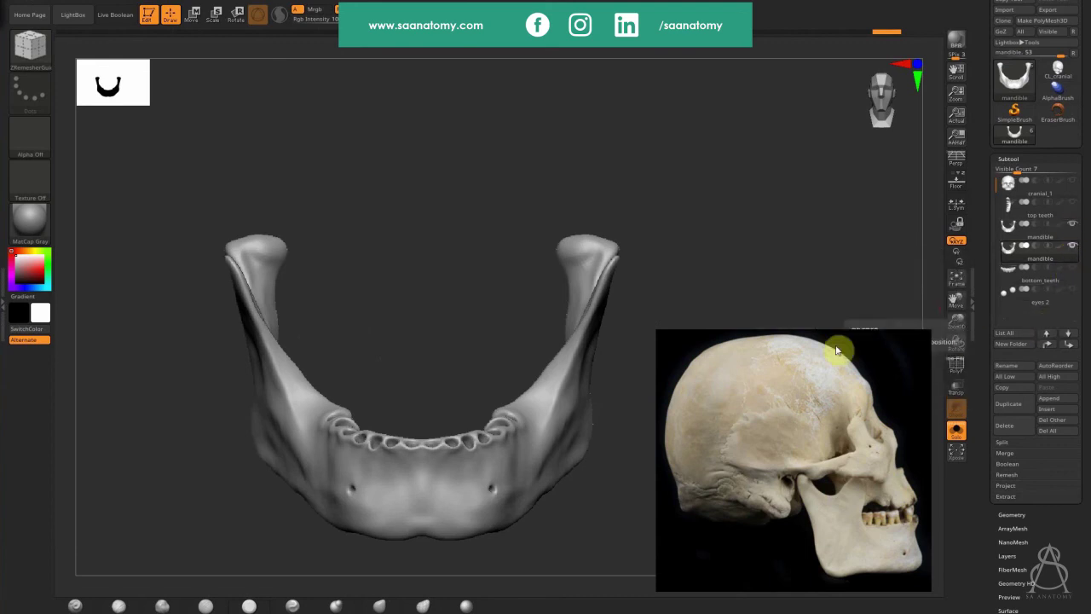
pyautogui.hotkey('alt', 'shift', 's')
pyautogui.keyDown('alt'); pyautogui.moveTo(597, 521); pyautogui.dragTo(595, 452); pyautogui.keyUp('alt')
pyautogui.moveTo(780, 431); pyautogui.dragTo(790, 430, button='right')
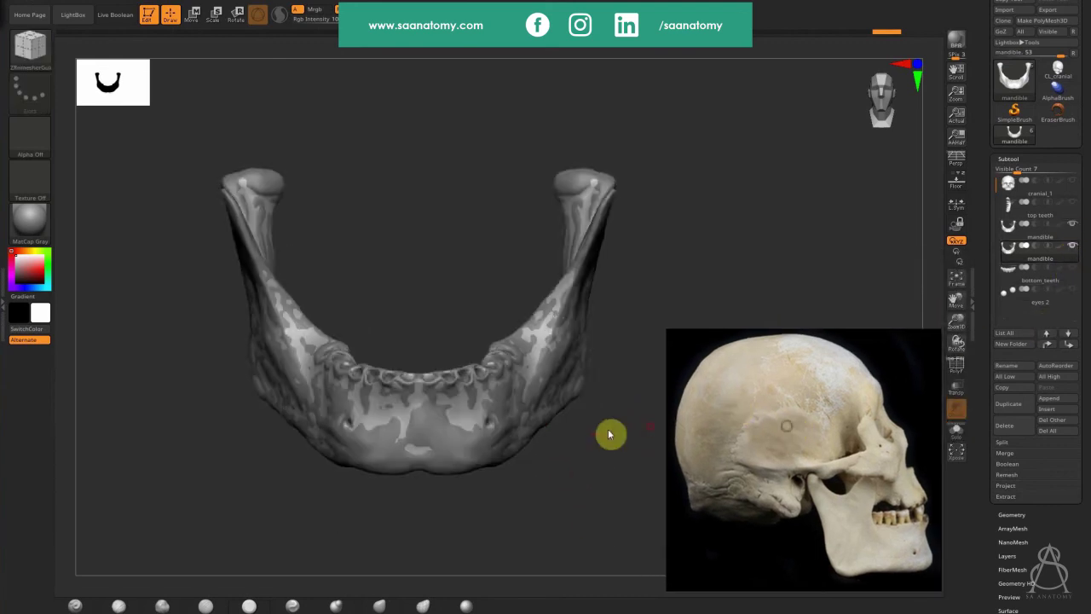
# Step: Save the project as Skeleton, replacing the existing file
pyautogui.hotkey('ctrl', 's')
pyautogui.moveTo(606, 487); pyautogui.dragTo(604, 489)
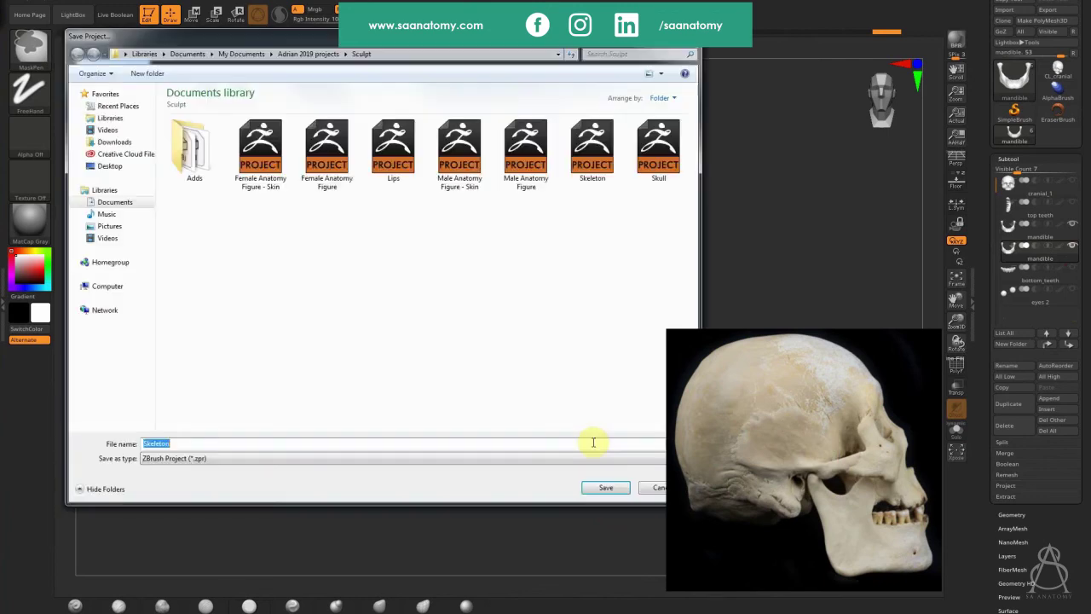
pyautogui.press('Return')
pyautogui.press('Return')
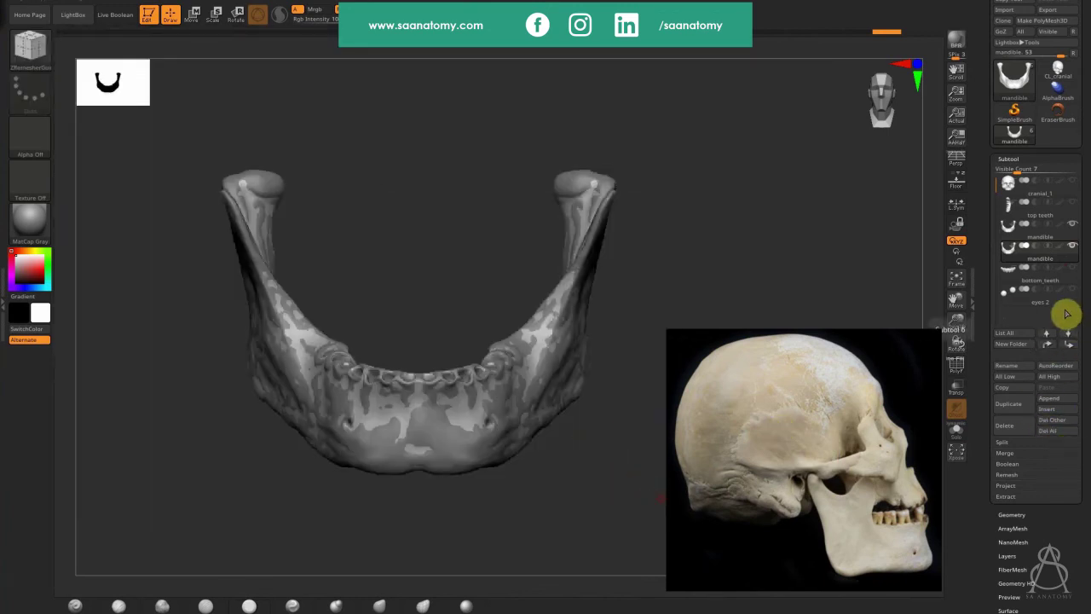
# Step: Project the original mandible's detail onto the remeshed mandible using ProjectAll with a Dist of 0.1
pyautogui.moveTo(1090, 294); pyautogui.dragTo(1090, 293)
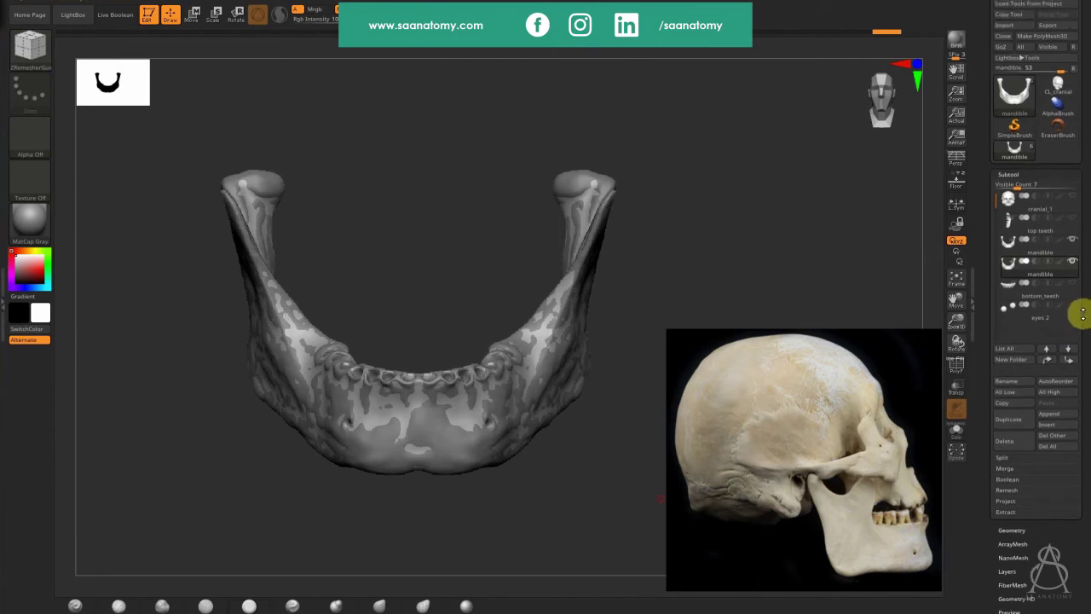
pyautogui.moveTo(1088, 307); pyautogui.dragTo(1079, 213)
pyautogui.moveTo(1074, 468); pyautogui.dragTo(1070, 409)
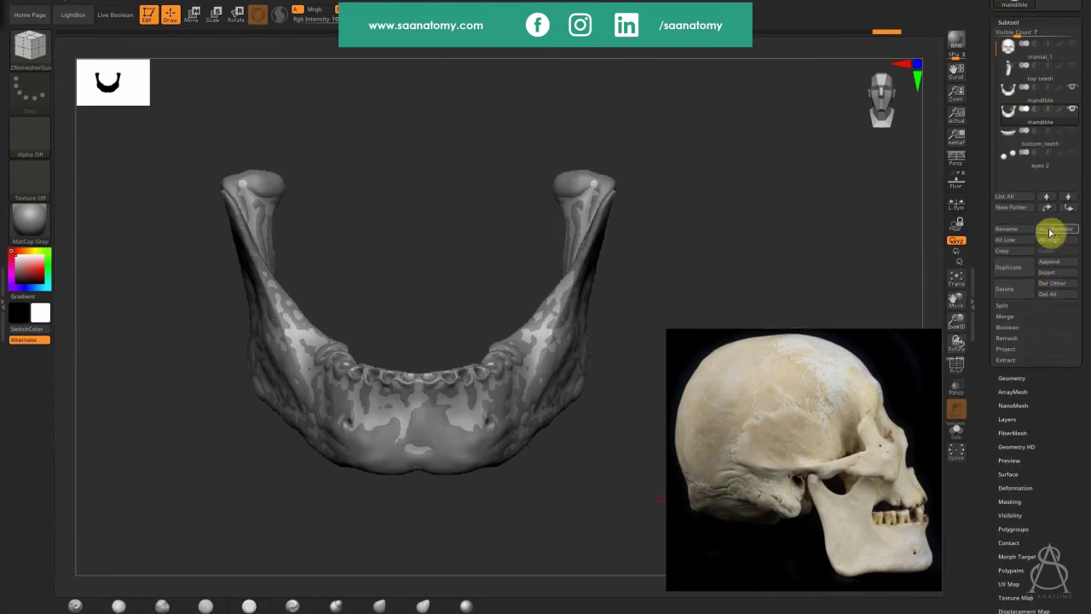
pyautogui.scroll(2, 1065, 294)
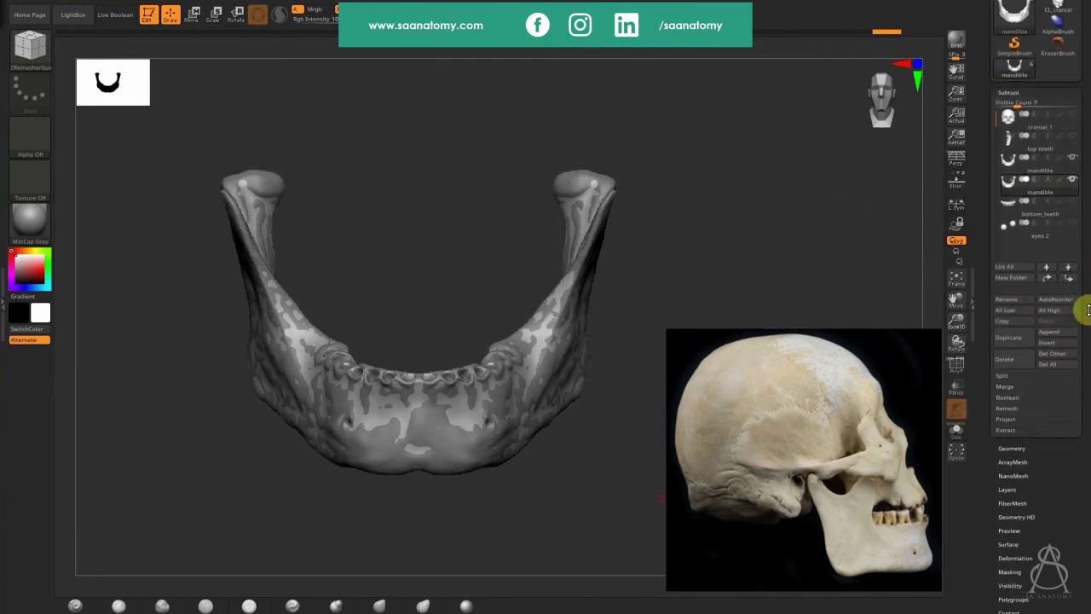
pyautogui.scroll(3, 1087, 305)
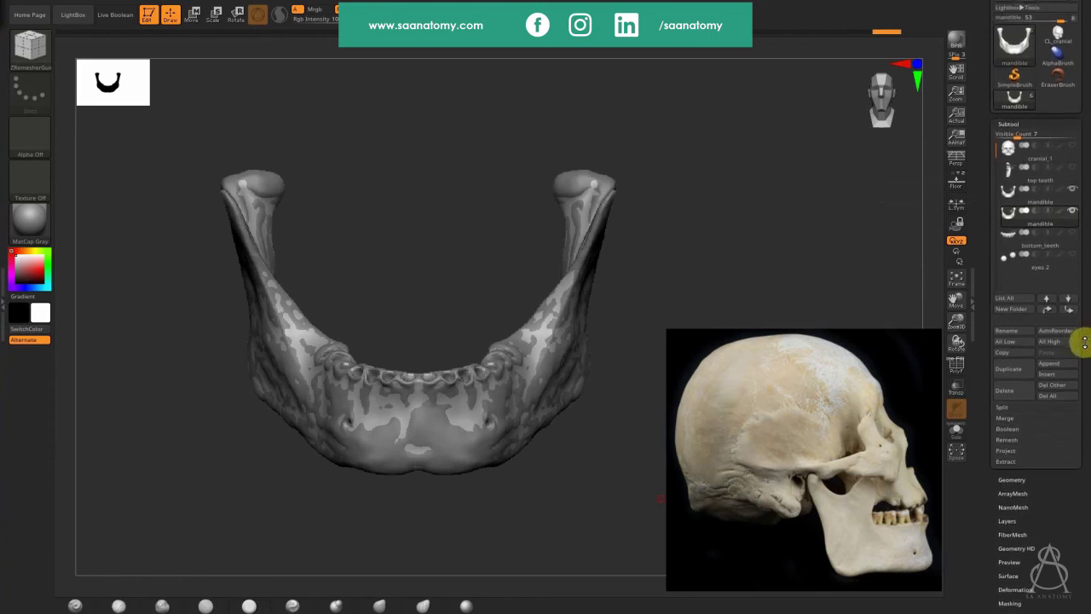
pyautogui.scroll(1, 1081, 322)
pyautogui.scroll(-4, 1083, 290)
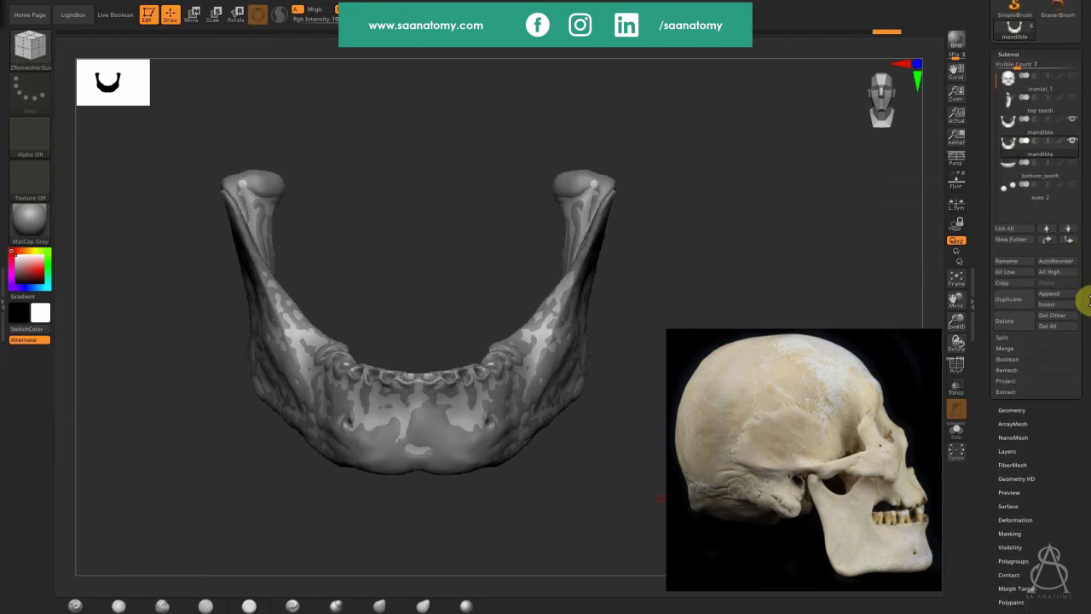
pyautogui.scroll(-2, 1086, 291)
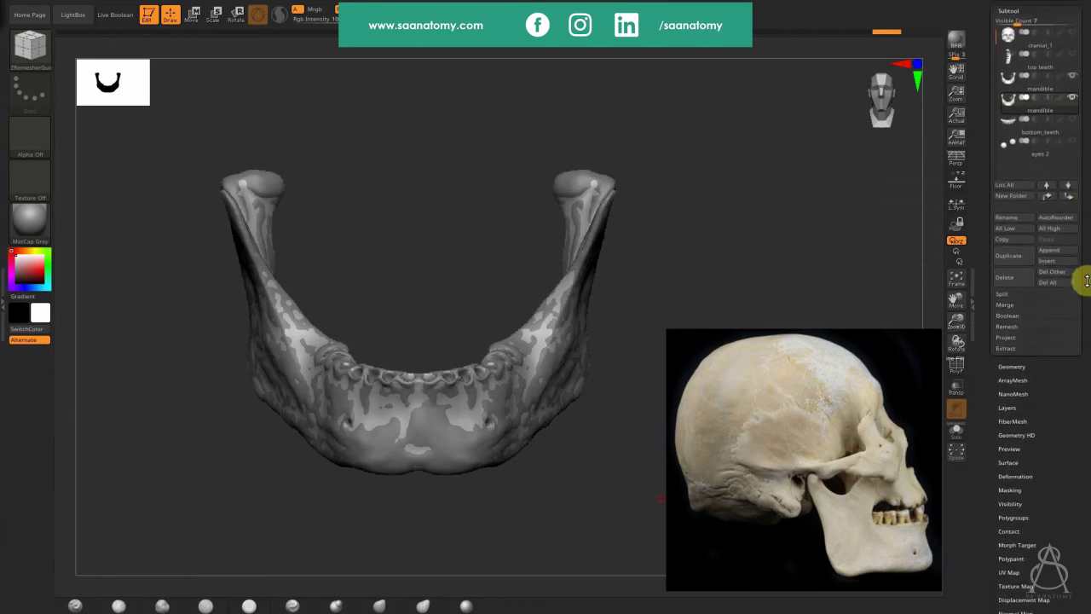
pyautogui.scroll(1, 1081, 298)
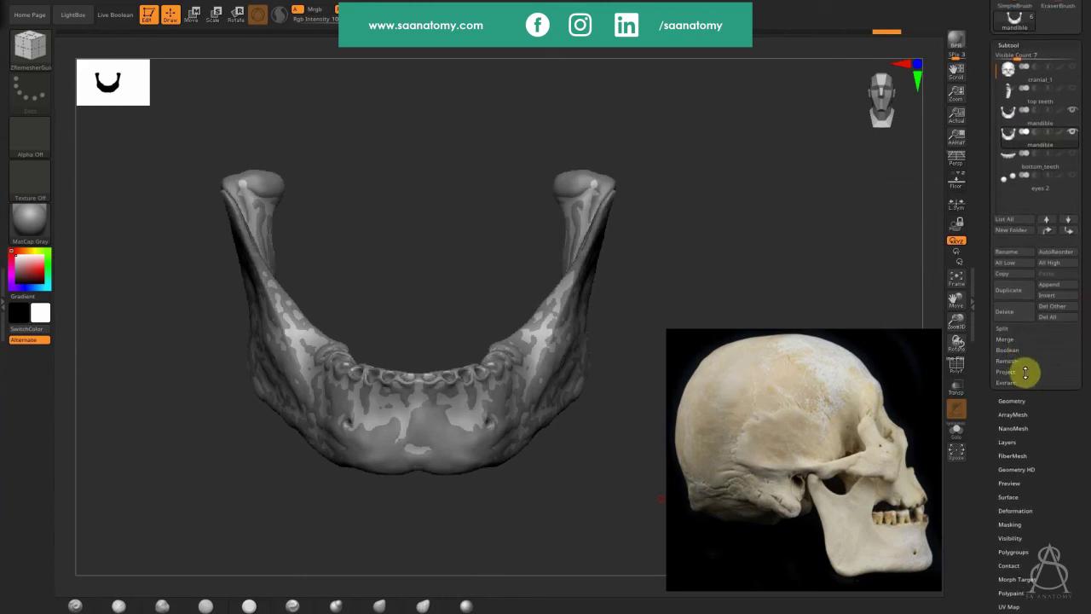
pyautogui.click(1028, 370)
pyautogui.moveTo(1017, 391); pyautogui.dragTo(1032, 391)
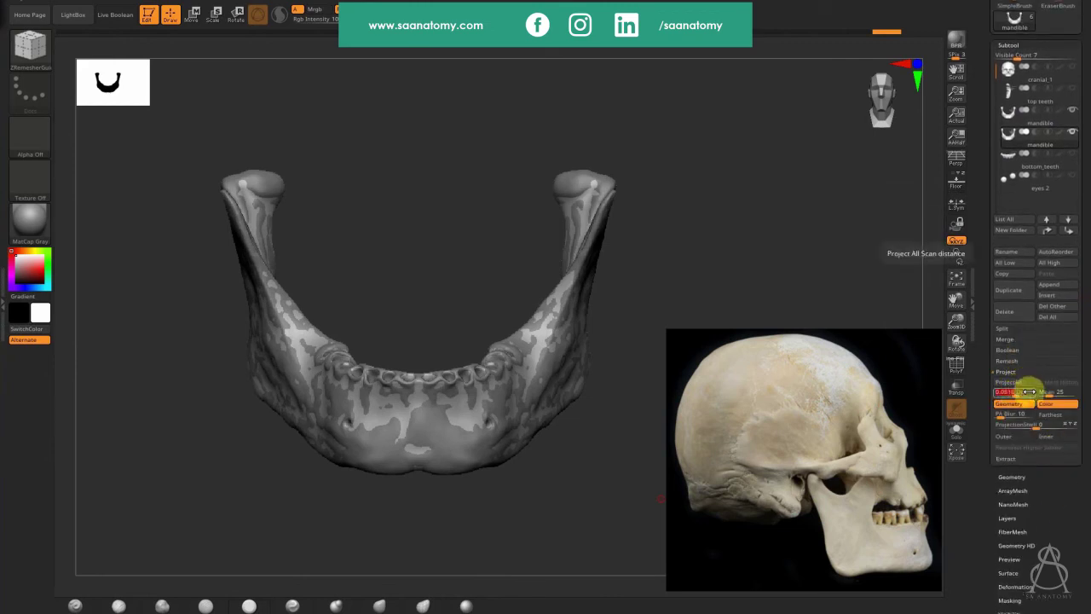
pyautogui.moveTo(1071, 180)
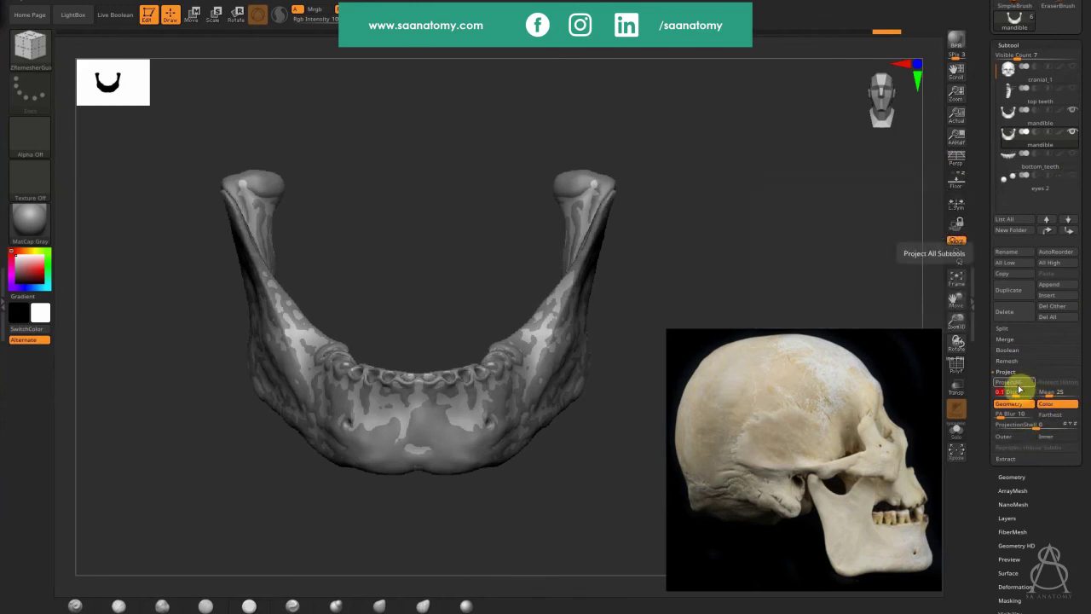
pyautogui.click(1018, 384)
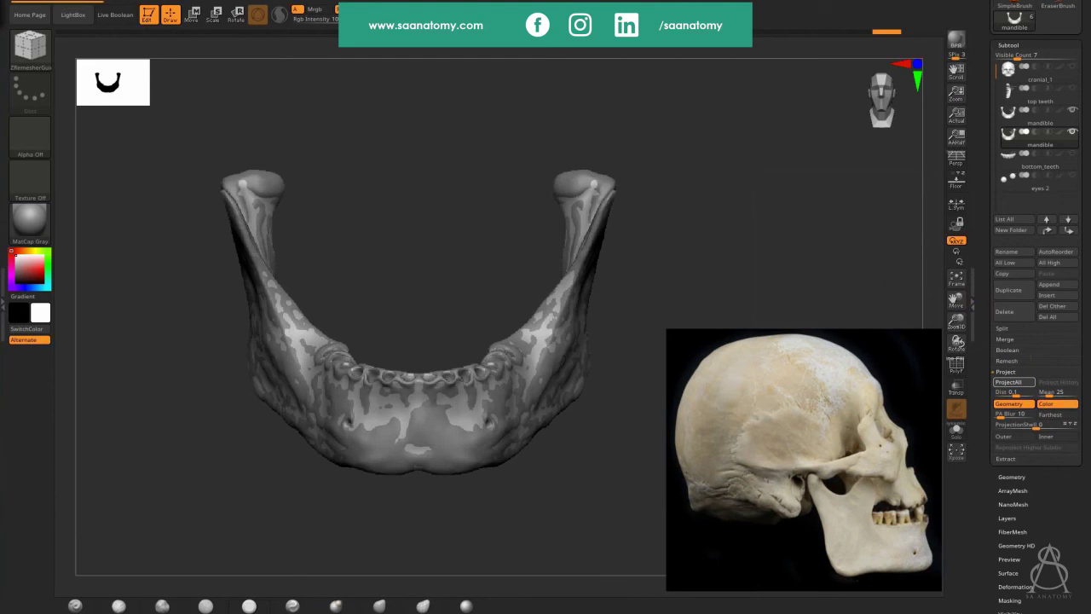
# Step: Carve the jagged suture line from the junction behind the ear opening up along the ridge of the cranium
pyautogui.moveTo(318, 584)
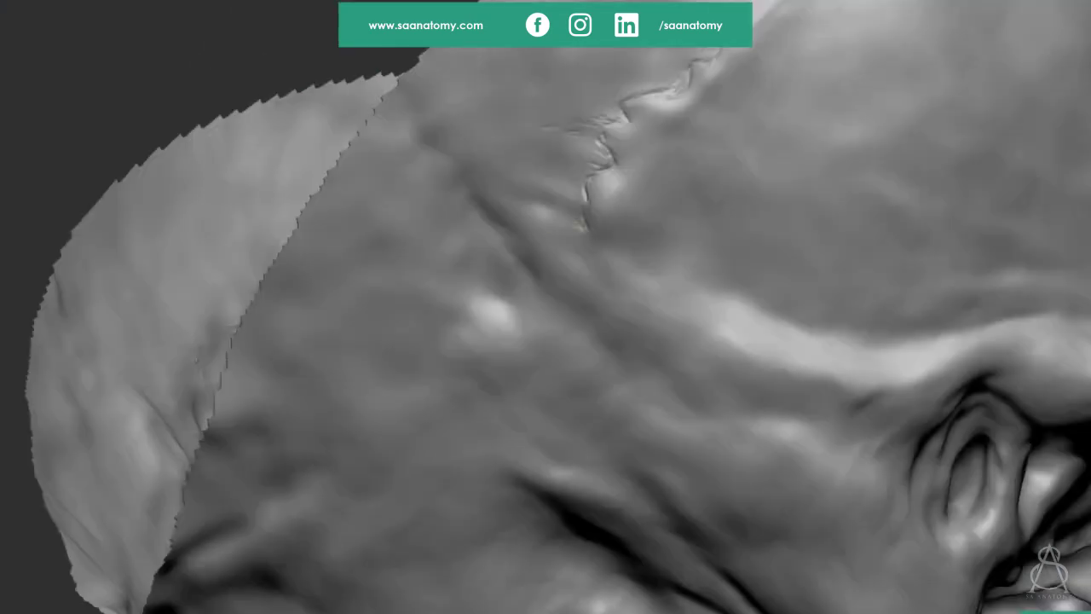
pyautogui.moveTo(616, 349); pyautogui.dragTo(574, 368)
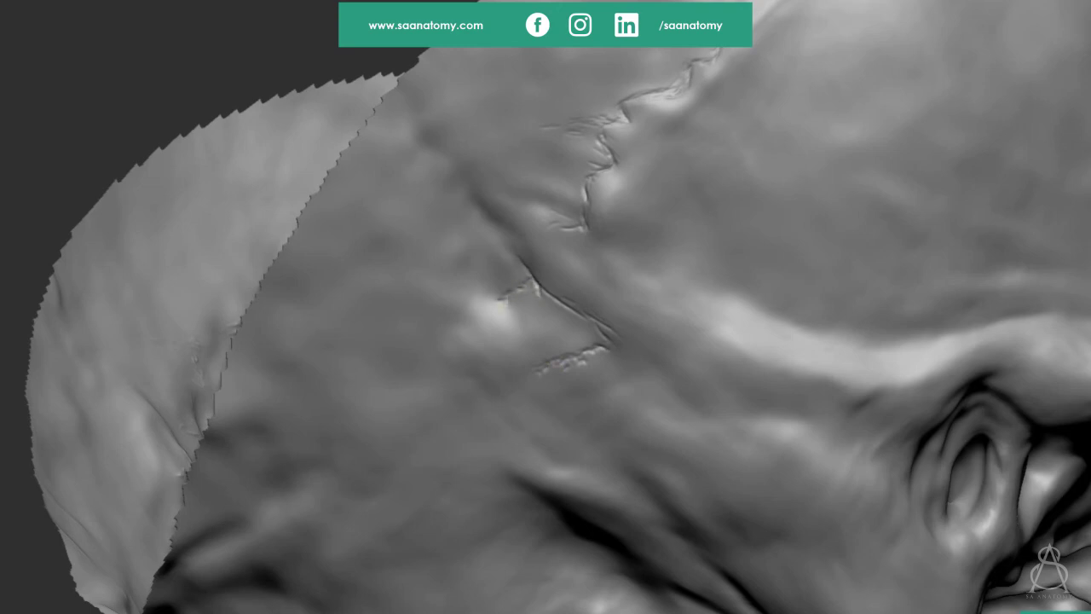
pyautogui.moveTo(533, 278)
pyautogui.mouseDown()
pyautogui.moveTo(517, 244)
pyautogui.moveTo(533, 236)
pyautogui.mouseUp()
pyautogui.keyDown('ctrl'); pyautogui.moveTo(451, 354); pyautogui.dragTo(387, 292, button='right'); pyautogui.keyUp('ctrl')
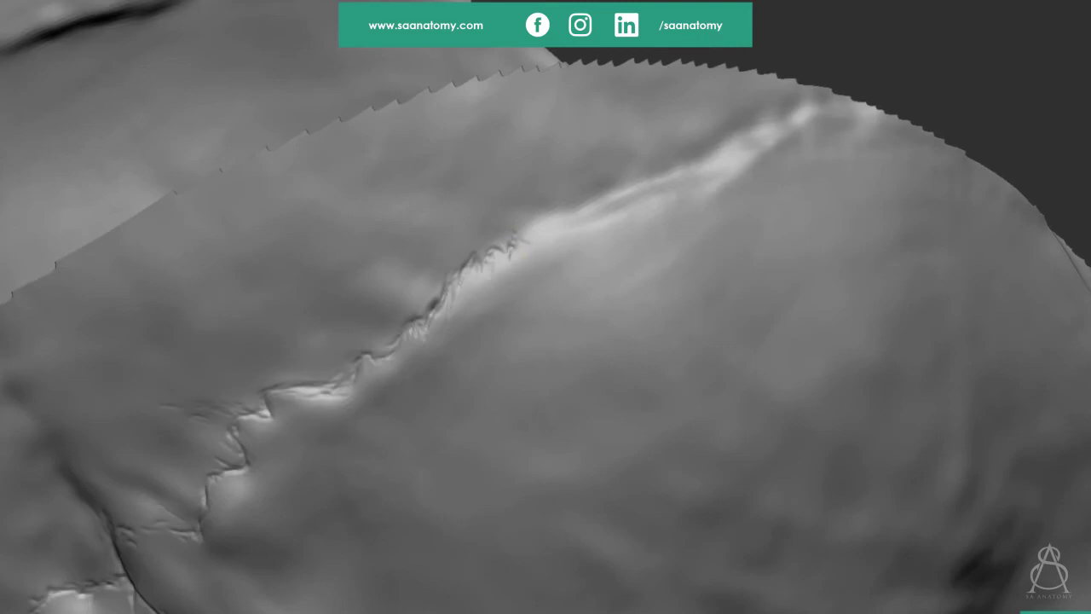
pyautogui.moveTo(556, 224); pyautogui.dragTo(625, 181)
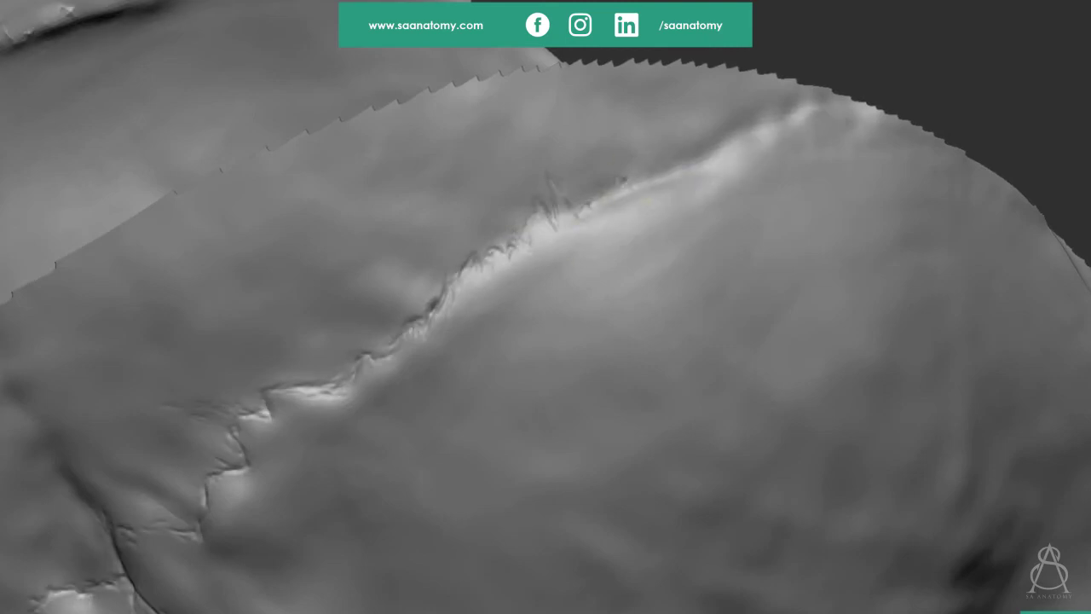
pyautogui.moveTo(737, 141); pyautogui.dragTo(790, 120)
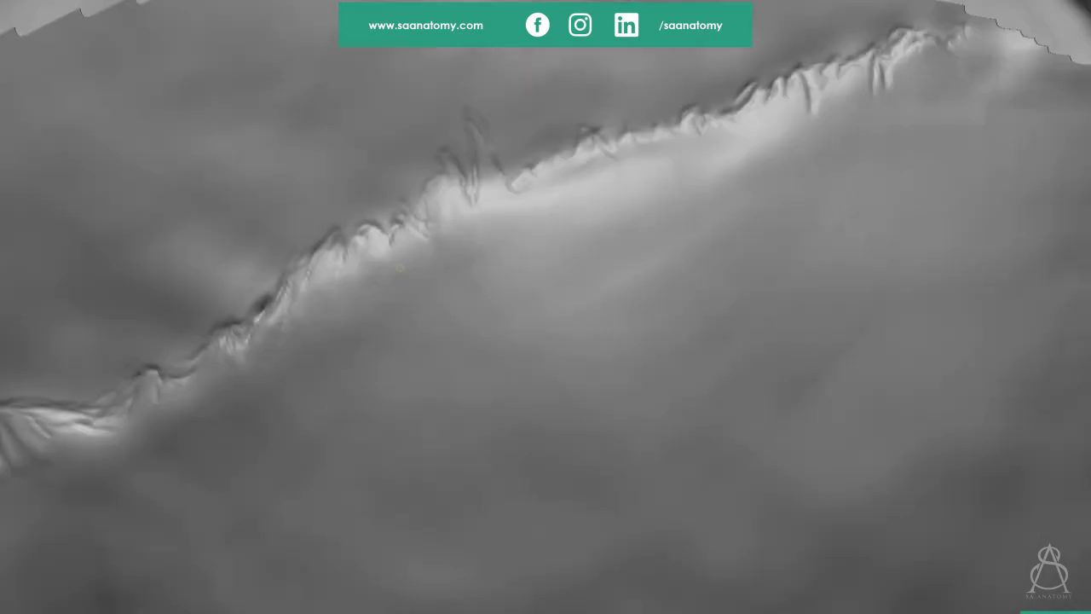
# Step: Add short irregular cross-cuts branching off the upper part of the cranial suture
pyautogui.moveTo(489, 179); pyautogui.dragTo(501, 230)
pyautogui.moveTo(532, 179); pyautogui.dragTo(542, 203)
pyautogui.moveTo(583, 148); pyautogui.dragTo(573, 201)
pyautogui.moveTo(610, 152); pyautogui.dragTo(617, 186)
pyautogui.moveTo(668, 133)
pyautogui.mouseDown()
pyautogui.moveTo(672, 173)
pyautogui.moveTo(733, 128)
pyautogui.moveTo(831, 107)
pyautogui.mouseUp()
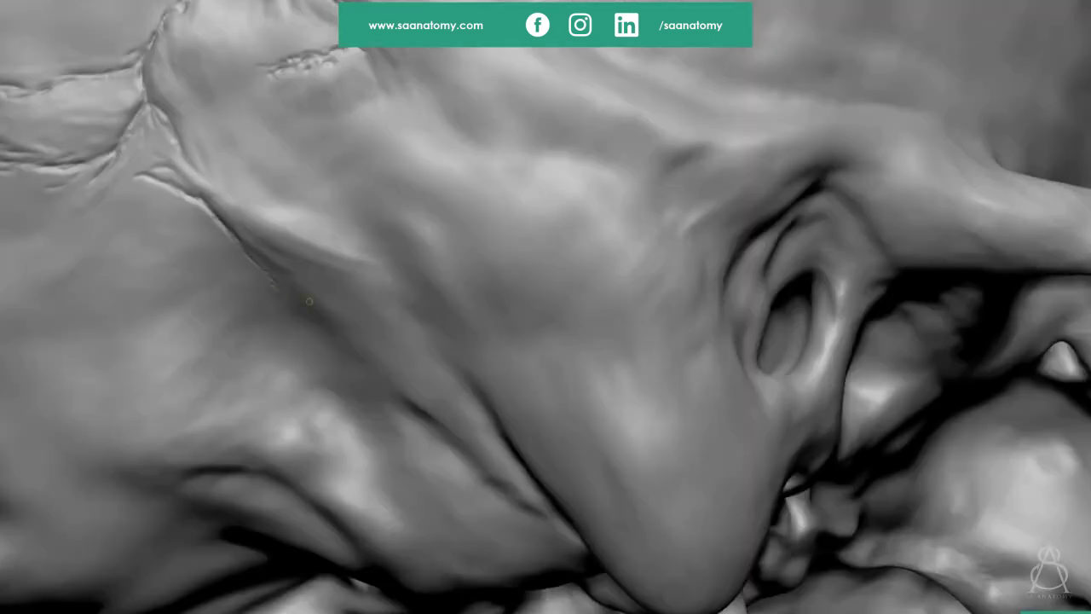
# Step: Extend the suture groove down behind the mastoid process and add thin parallel creases beside it
pyautogui.moveTo(310, 301); pyautogui.dragTo(354, 352)
pyautogui.moveTo(231, 322); pyautogui.dragTo(352, 371)
pyautogui.moveTo(327, 330); pyautogui.dragTo(388, 400)
pyautogui.moveTo(390, 385); pyautogui.dragTo(426, 421)
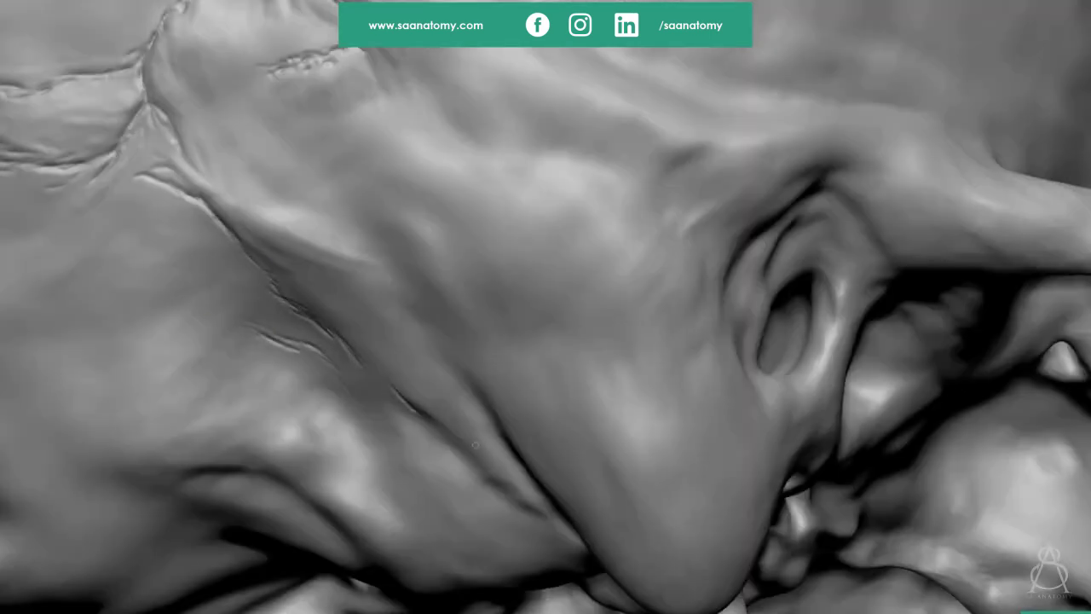
pyautogui.moveTo(423, 340)
pyautogui.mouseDown()
pyautogui.moveTo(465, 376)
pyautogui.moveTo(539, 491)
pyautogui.mouseUp()
# Step: Carve small curved marks and a short crease into the bone surface above the mastoid process
pyautogui.moveTo(417, 212)
pyautogui.mouseDown()
pyautogui.moveTo(452, 244)
pyautogui.moveTo(418, 215)
pyautogui.mouseUp()
pyautogui.moveTo(445, 262); pyautogui.dragTo(427, 276)
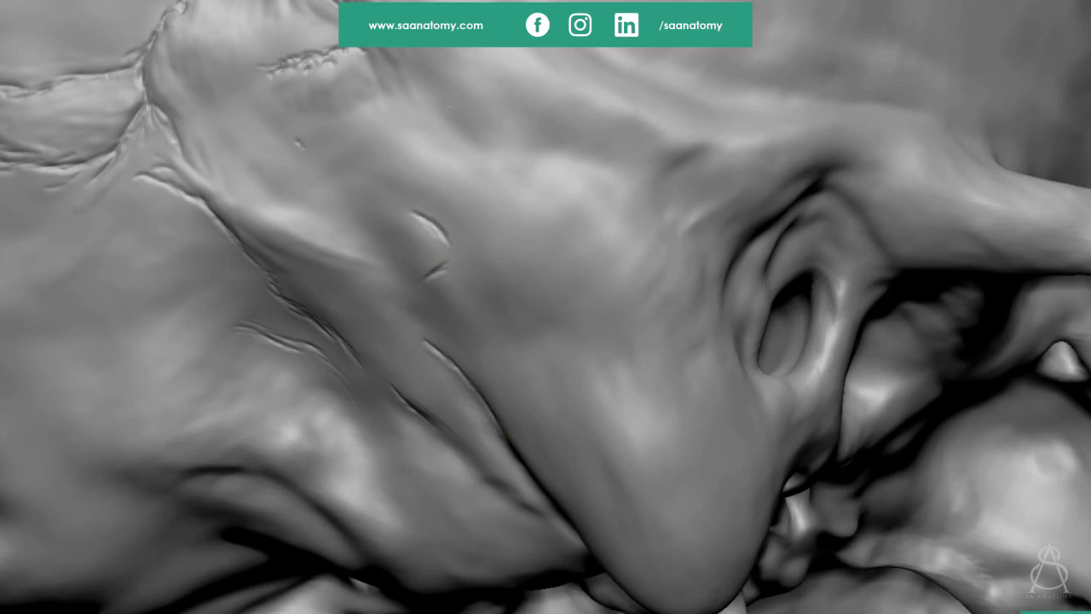
pyautogui.moveTo(435, 100); pyautogui.dragTo(471, 133)
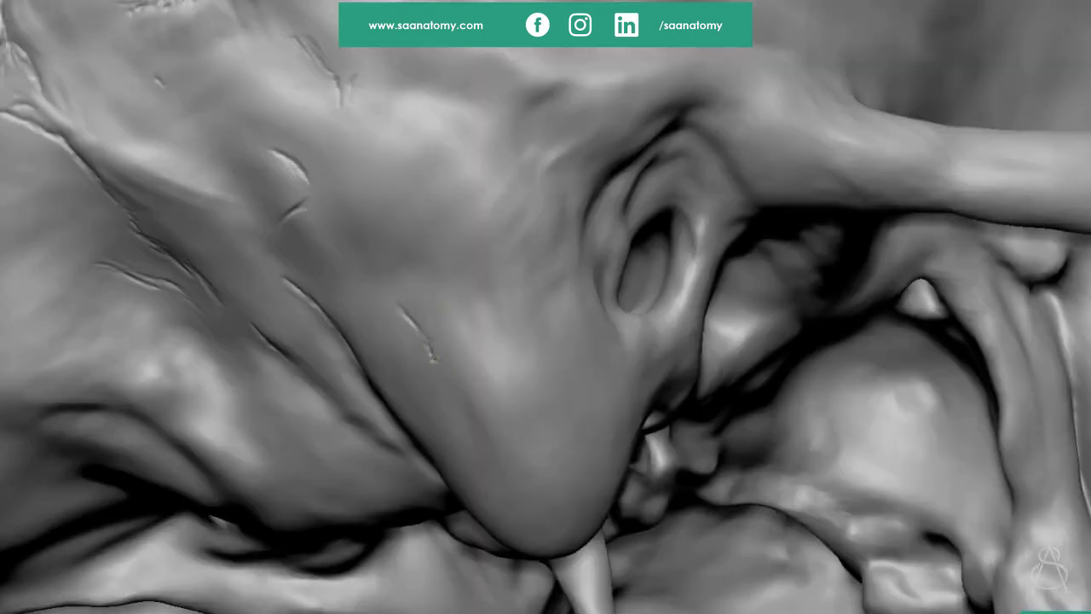
# Step: Carve an irregular fissure with side branches down the mastoid process and a crease along its rear edge
pyautogui.moveTo(404, 313); pyautogui.dragTo(484, 337)
pyautogui.moveTo(488, 474); pyautogui.dragTo(580, 447)
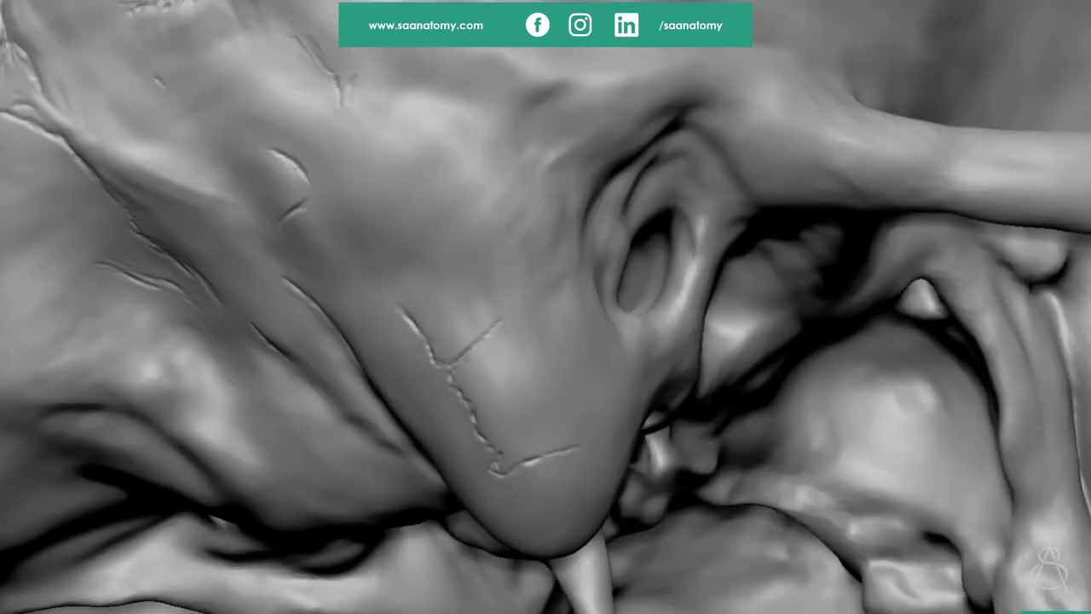
pyautogui.moveTo(429, 272); pyautogui.dragTo(415, 283)
pyautogui.moveTo(433, 436); pyautogui.dragTo(534, 543)
pyautogui.moveTo(579, 479); pyautogui.dragTo(587, 475)
# Step: Sculpt soft ridges and hollows between the fissure's branches and along the lower mastoid process
pyautogui.moveTo(467, 339)
pyautogui.mouseDown()
pyautogui.moveTo(484, 315)
pyautogui.moveTo(459, 294)
pyautogui.moveTo(479, 318)
pyautogui.mouseUp()
pyautogui.moveTo(484, 363); pyautogui.dragTo(503, 332)
pyautogui.moveTo(460, 385); pyautogui.dragTo(505, 339)
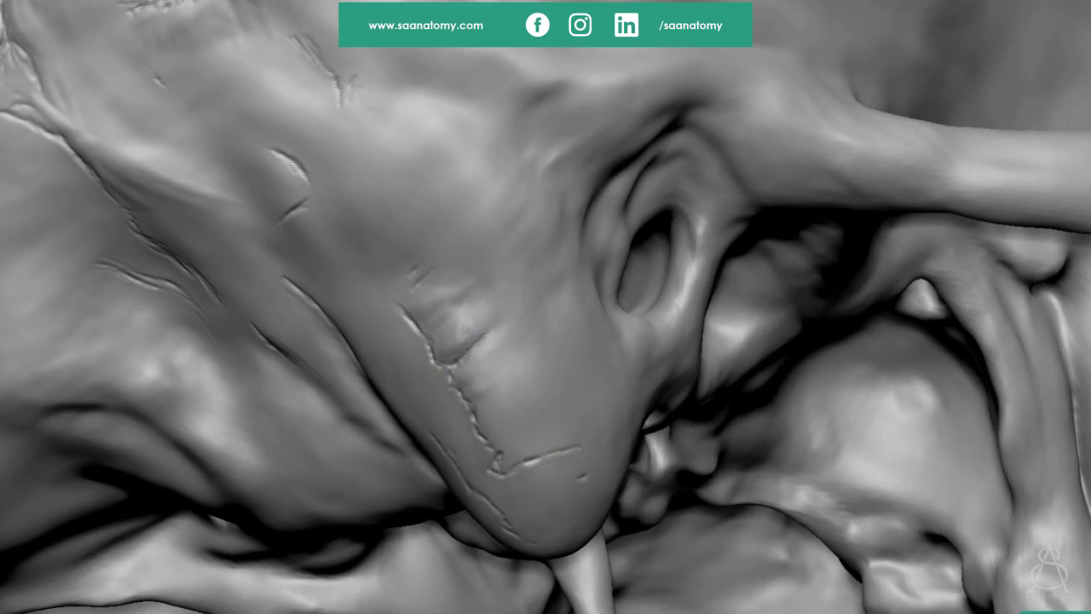
pyautogui.moveTo(514, 460); pyautogui.dragTo(563, 436)
pyautogui.moveTo(495, 412)
pyautogui.mouseDown()
pyautogui.moveTo(527, 389)
pyautogui.moveTo(569, 398)
pyautogui.mouseUp()
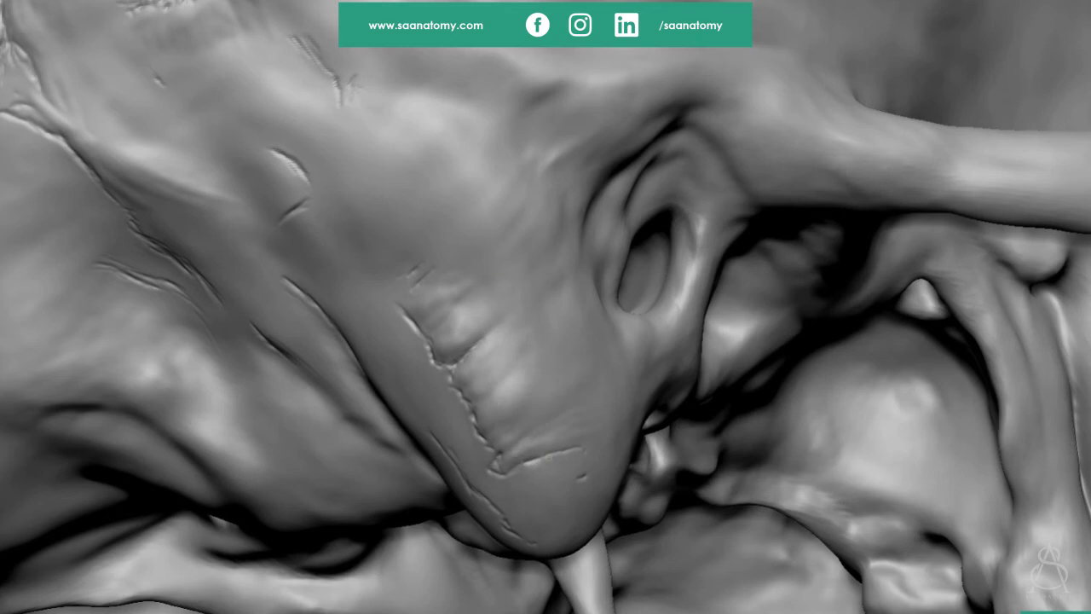
pyautogui.moveTo(524, 473); pyautogui.dragTo(576, 454)
pyautogui.moveTo(452, 446); pyautogui.dragTo(484, 489)
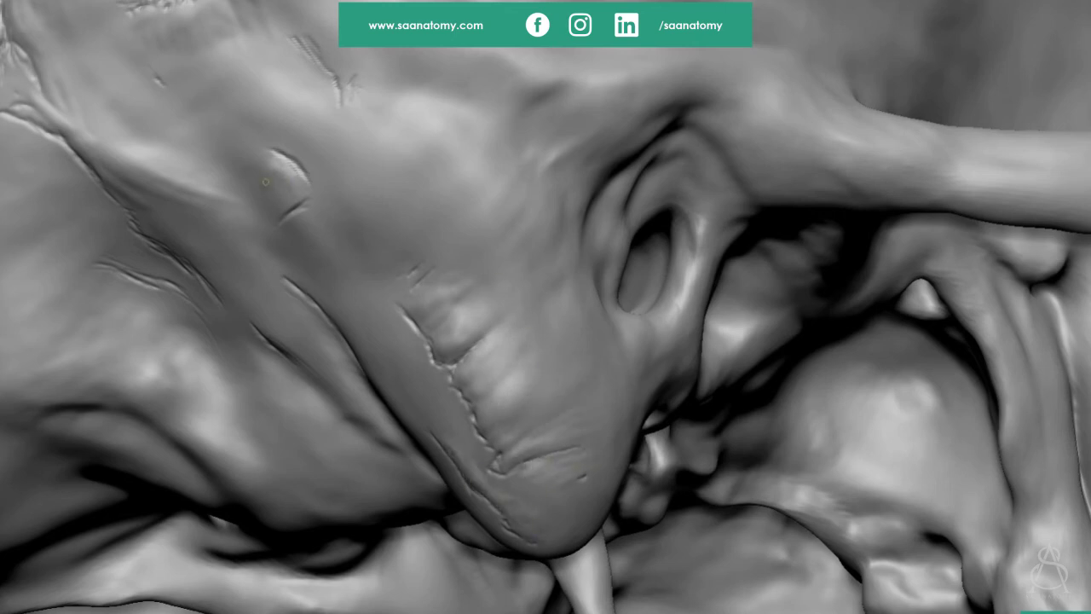
# Step: Build up the small bump inside the curved mark above the mastoid and define the groove beneath it
pyautogui.moveTo(267, 181); pyautogui.dragTo(296, 170)
pyautogui.moveTo(275, 193); pyautogui.dragTo(303, 185)
pyautogui.moveTo(288, 261); pyautogui.dragTo(371, 362)
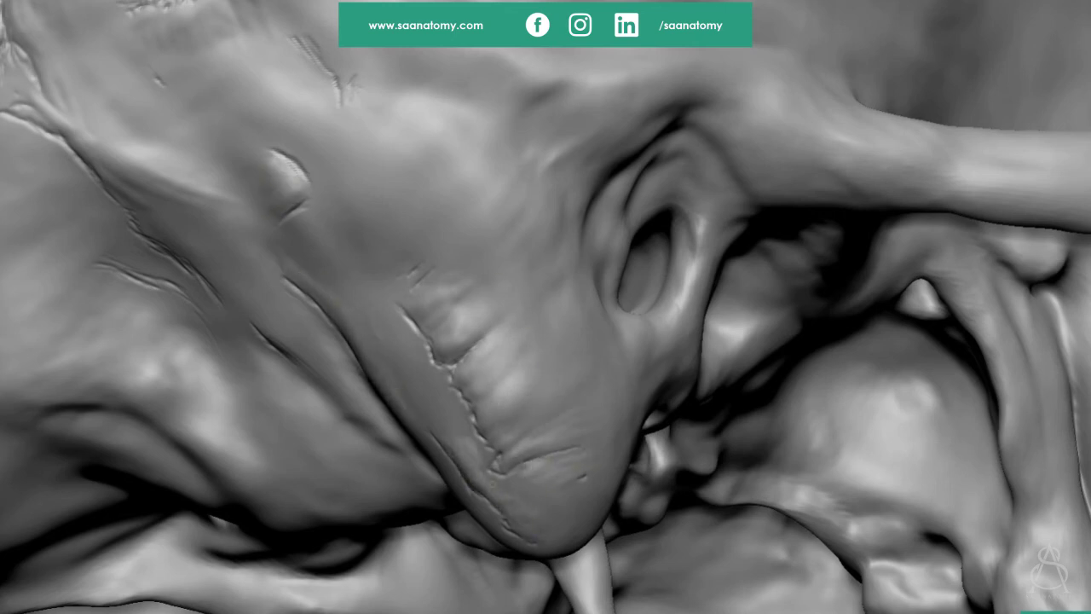
pyautogui.moveTo(324, 296)
pyautogui.mouseDown()
pyautogui.moveTo(271, 254)
pyautogui.moveTo(360, 346)
pyautogui.mouseUp()
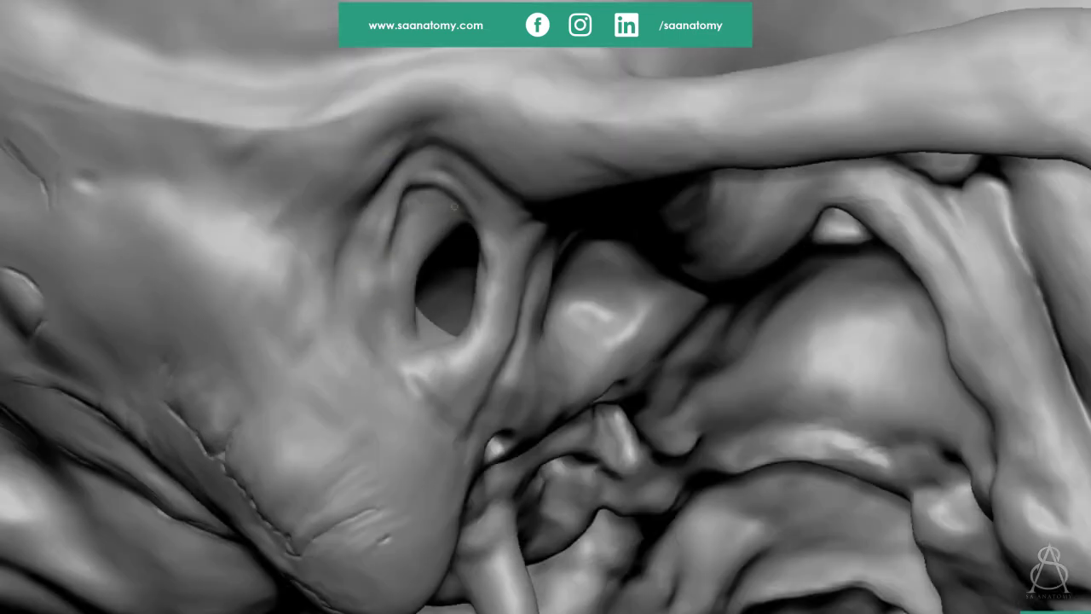
# Step: Shape the rear and inner rim of the ear canal and carve a curved crease in the bone beneath its opening
pyautogui.moveTo(390, 241); pyautogui.dragTo(381, 341)
pyautogui.moveTo(373, 204)
pyautogui.mouseDown()
pyautogui.moveTo(359, 245)
pyautogui.moveTo(450, 192)
pyautogui.moveTo(470, 347)
pyautogui.mouseUp()
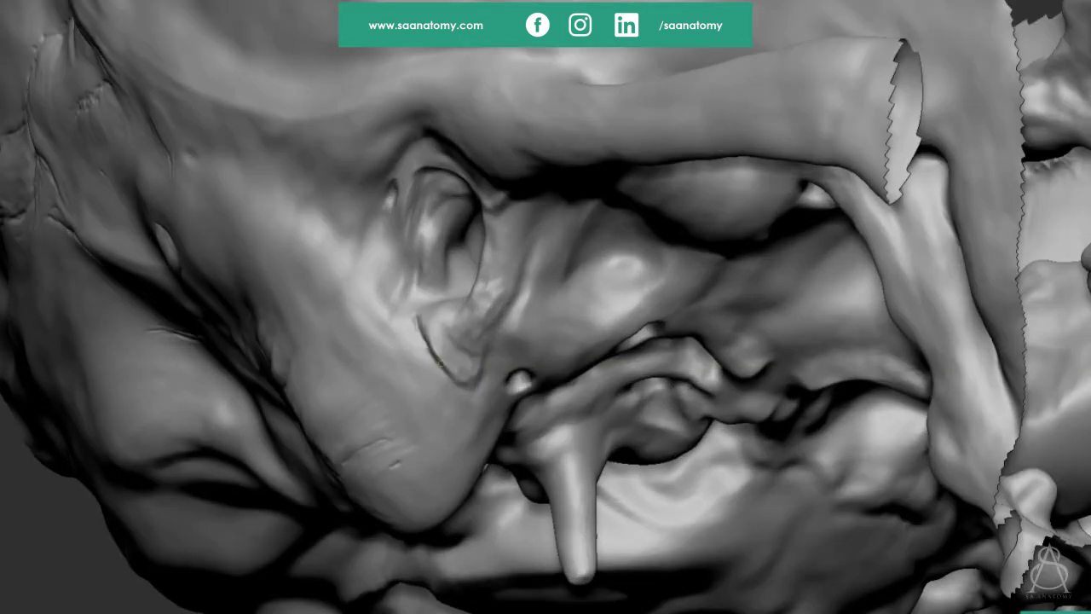
pyautogui.moveTo(441, 363)
pyautogui.mouseDown()
pyautogui.moveTo(477, 384)
pyautogui.moveTo(493, 331)
pyautogui.mouseUp()
# Step: Sculpt the front rim of the ear canal and define the edge of the small bony plate beneath it
pyautogui.moveTo(540, 220); pyautogui.dragTo(515, 251)
pyautogui.moveTo(511, 205); pyautogui.dragTo(491, 262)
pyautogui.moveTo(557, 213)
pyautogui.mouseDown()
pyautogui.moveTo(528, 270)
pyautogui.moveTo(525, 237)
pyautogui.mouseUp()
pyautogui.moveTo(556, 210); pyautogui.dragTo(504, 302)
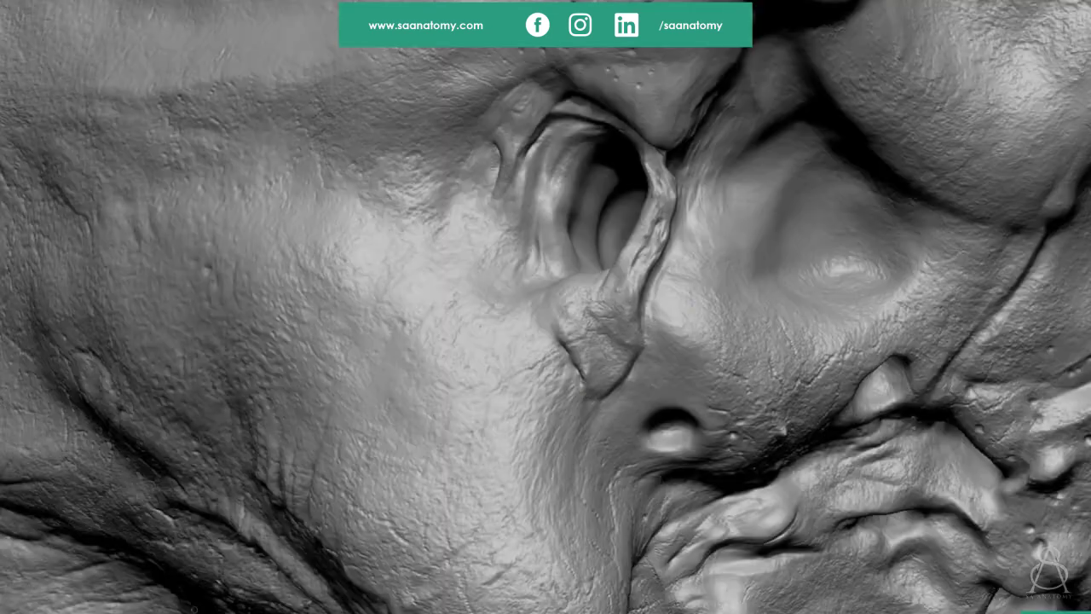
pyautogui.moveTo(574, 349); pyautogui.dragTo(599, 394)
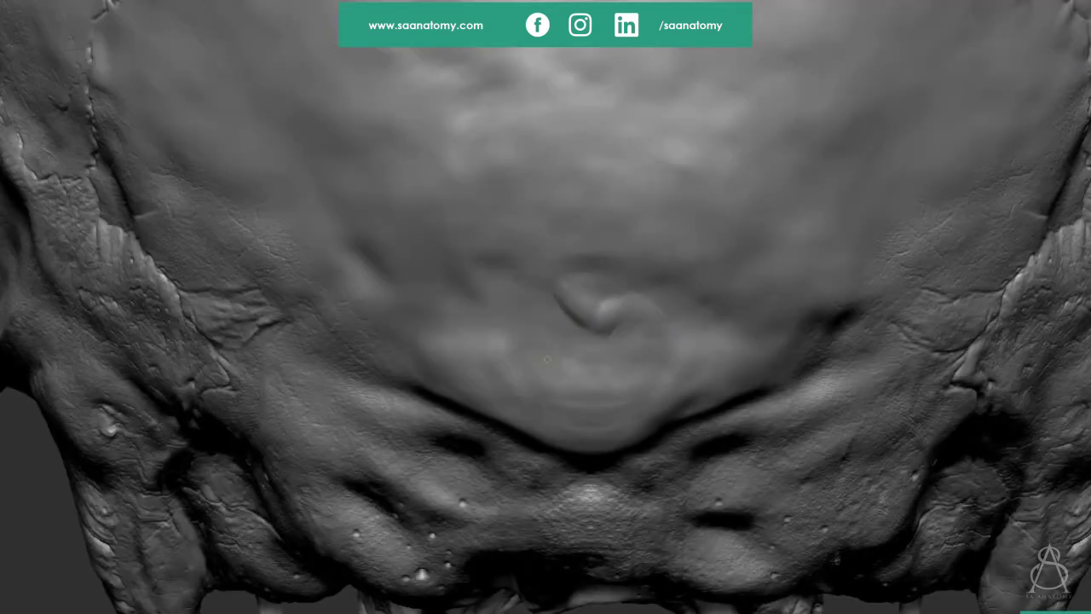
# Step: Carve short curved creases around the external occipital protuberance at the back of the skull
pyautogui.moveTo(505, 329); pyautogui.dragTo(530, 295)
pyautogui.moveTo(485, 301); pyautogui.dragTo(504, 283)
pyautogui.moveTo(615, 332); pyautogui.dragTo(647, 322)
pyautogui.moveTo(656, 297)
pyautogui.mouseDown()
pyautogui.moveTo(684, 319)
pyautogui.moveTo(668, 352)
pyautogui.mouseUp()
pyautogui.moveTo(675, 416); pyautogui.dragTo(716, 389)
pyautogui.moveTo(485, 261); pyautogui.dragTo(505, 266)
pyautogui.moveTo(731, 316); pyautogui.dragTo(755, 295)
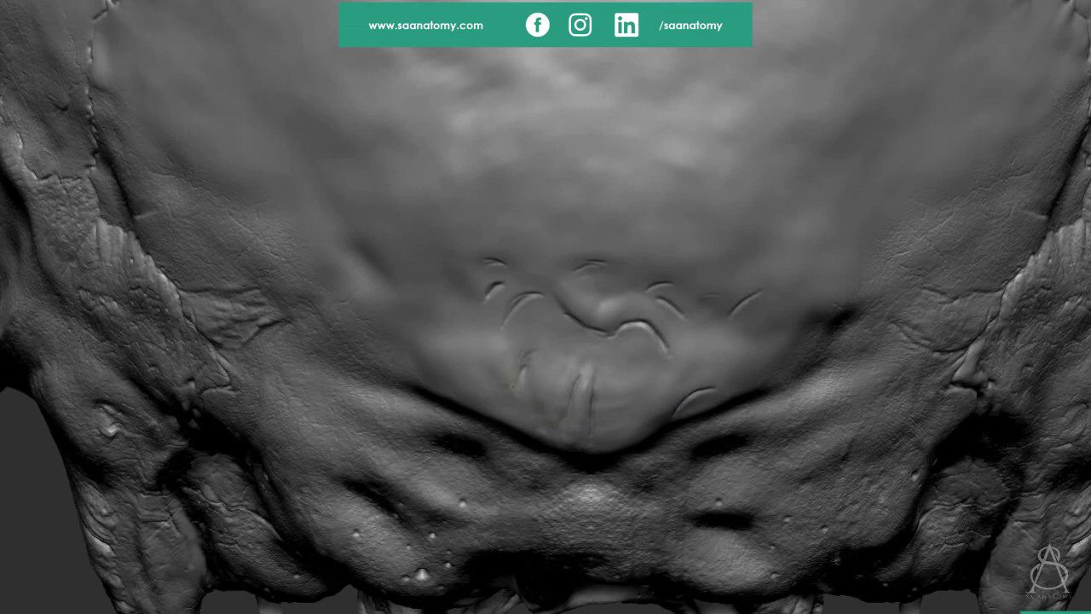
# Step: Build soft ridges and hollows between the curved creases across and around the occipital protuberance
pyautogui.moveTo(537, 293); pyautogui.dragTo(495, 343)
pyautogui.moveTo(521, 256); pyautogui.dragTo(481, 245)
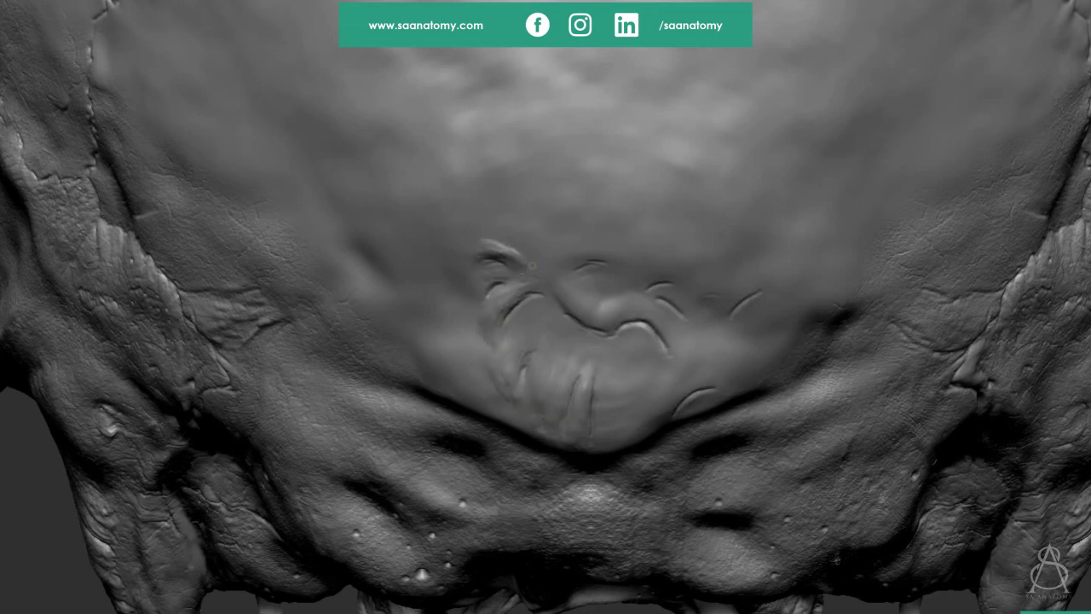
pyautogui.moveTo(611, 323)
pyautogui.mouseDown()
pyautogui.moveTo(638, 351)
pyautogui.moveTo(624, 368)
pyautogui.moveTo(655, 382)
pyautogui.mouseUp()
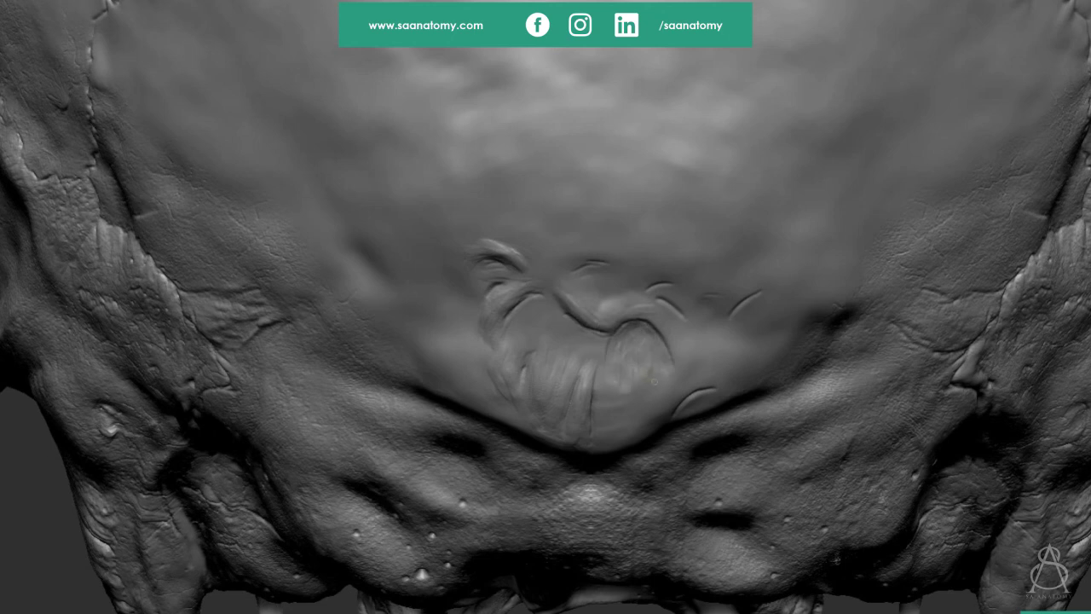
pyautogui.moveTo(695, 296); pyautogui.dragTo(562, 257)
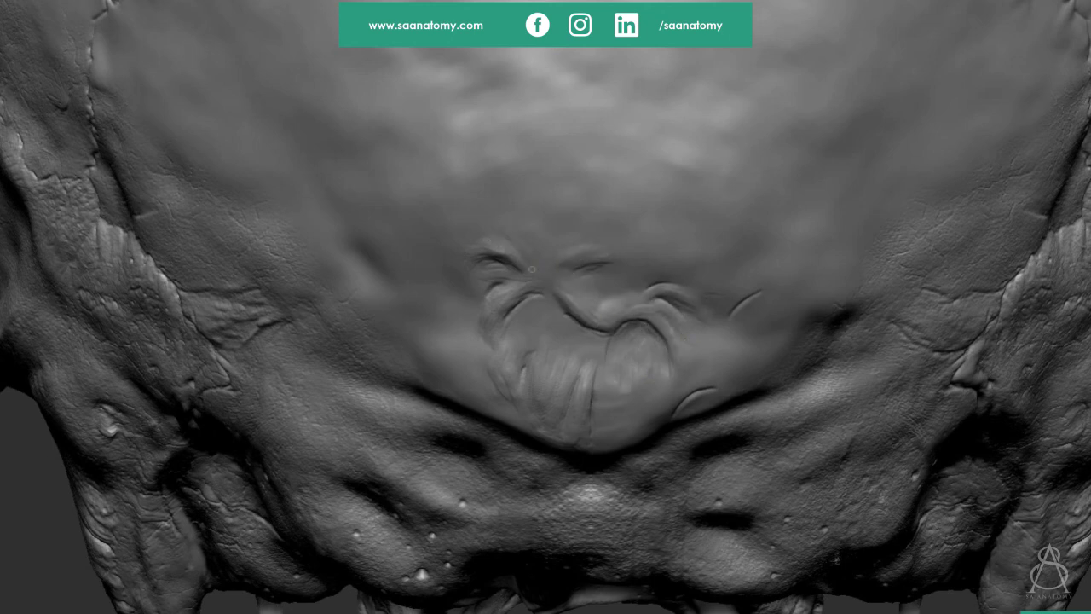
pyautogui.moveTo(533, 293); pyautogui.dragTo(544, 335)
pyautogui.moveTo(682, 409); pyautogui.dragTo(714, 394)
# Step: Texture the occipital bone with fine scratches and pits from the protuberance up to the lambdoid suture
pyautogui.moveTo(554, 218); pyautogui.dragTo(610, 136)
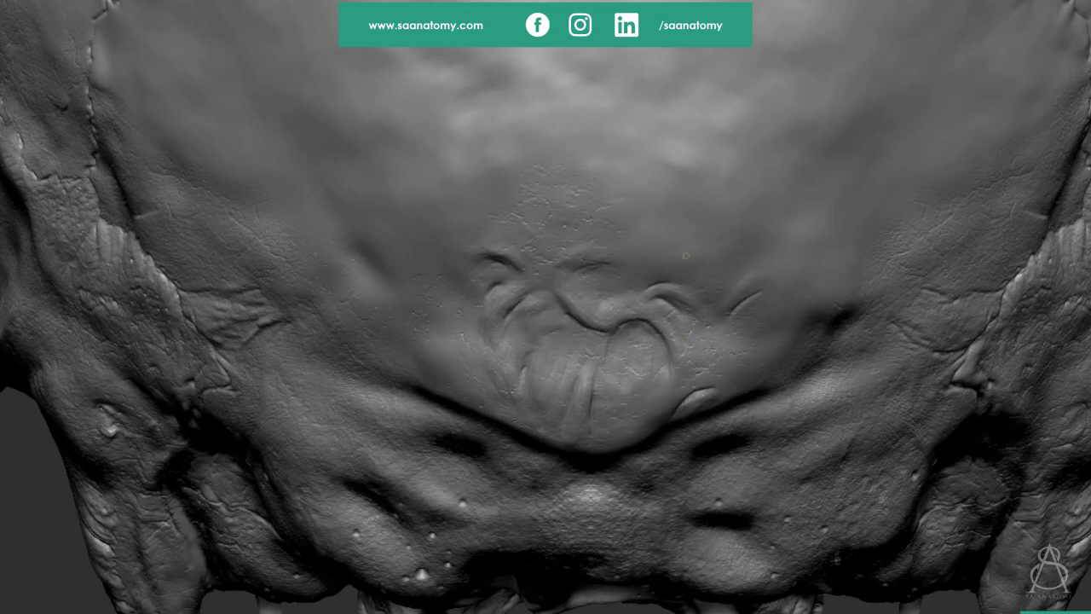
pyautogui.moveTo(685, 255); pyautogui.dragTo(647, 545, button='right')
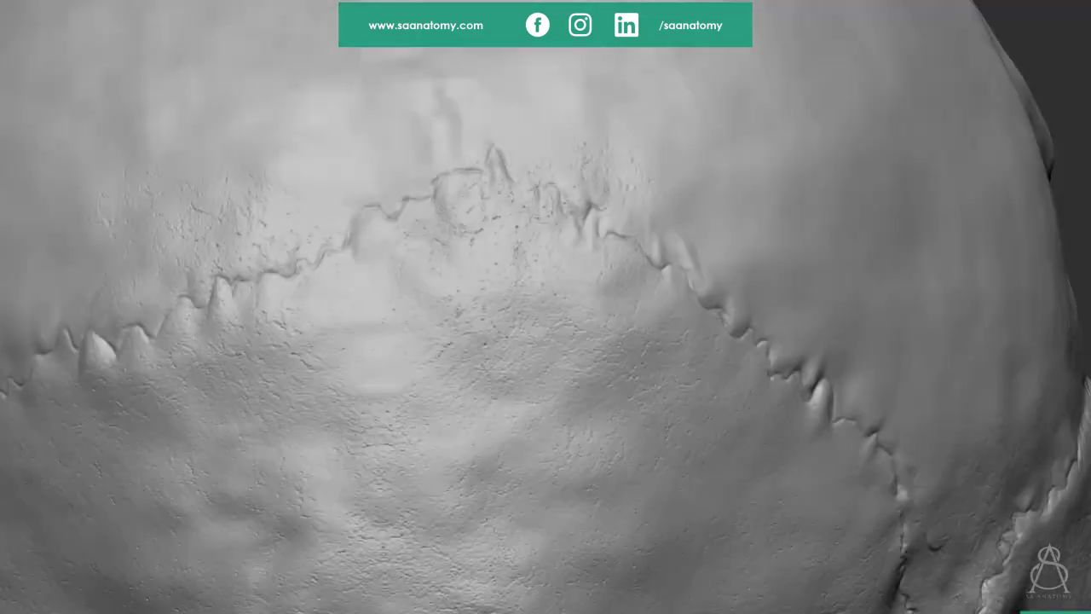
pyautogui.moveTo(648, 256); pyautogui.dragTo(562, 350, button='right')
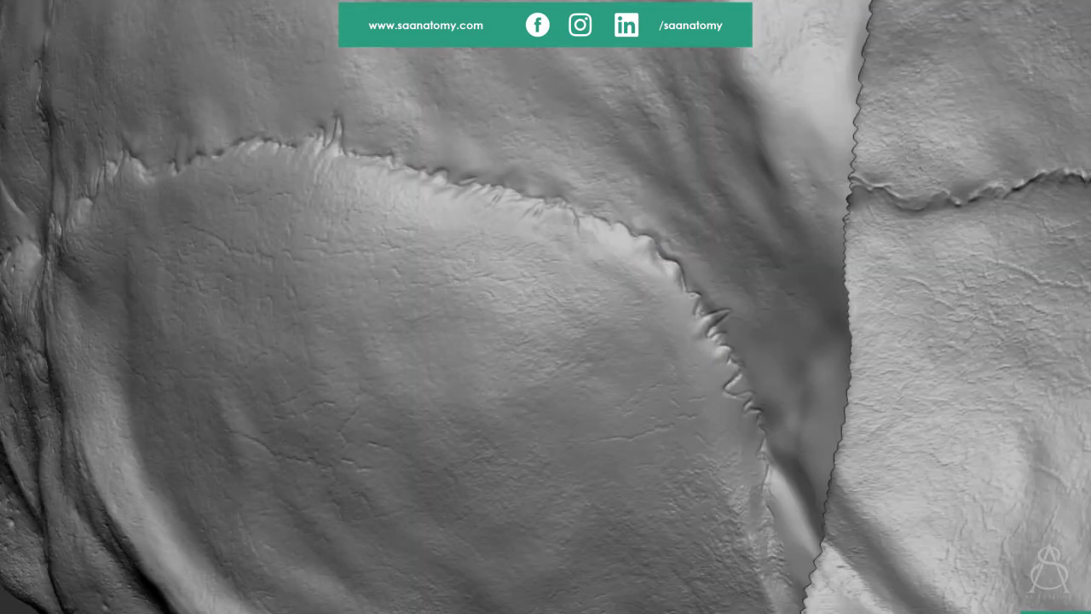
# Step: Sculpt interlocking ridges across the front part of the squamous suture on the side of the skull
pyautogui.moveTo(727, 386); pyautogui.dragTo(769, 380)
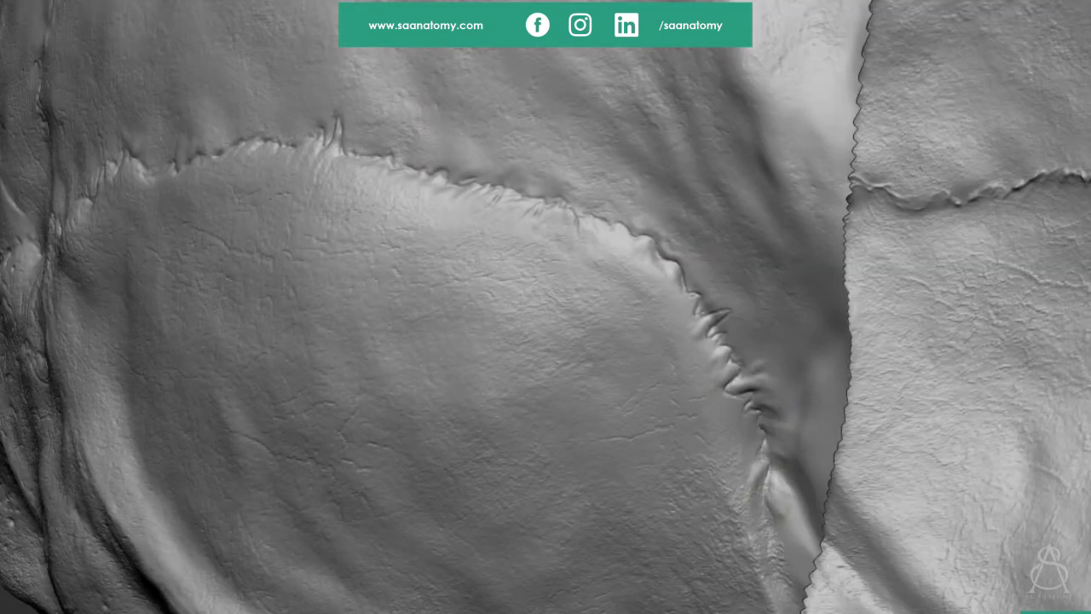